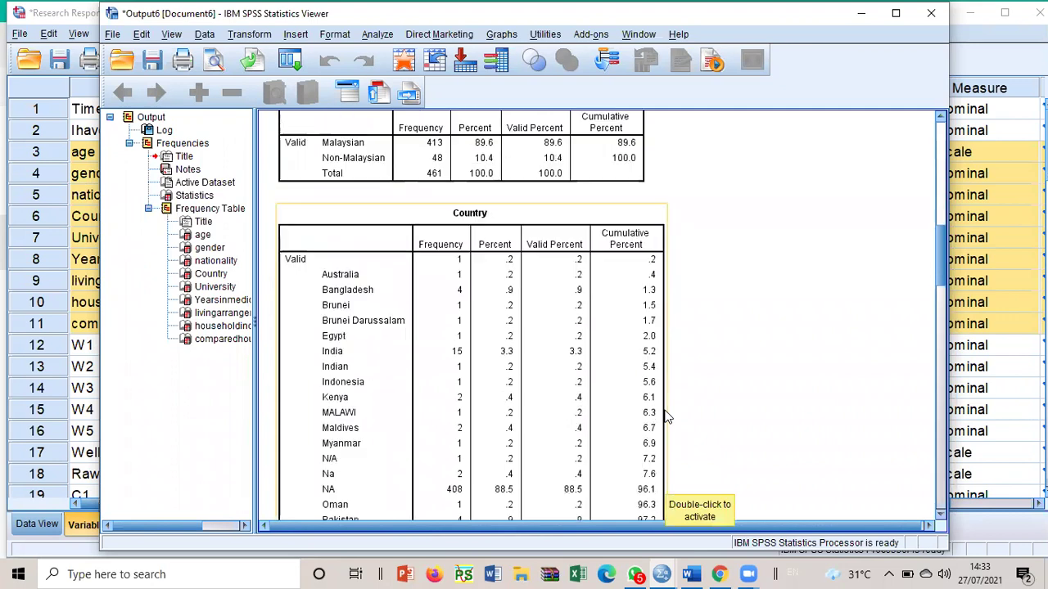
# - Delete the Country and University frequency tables from the output
pyautogui.click(491, 321)
pyautogui.press('Delete')
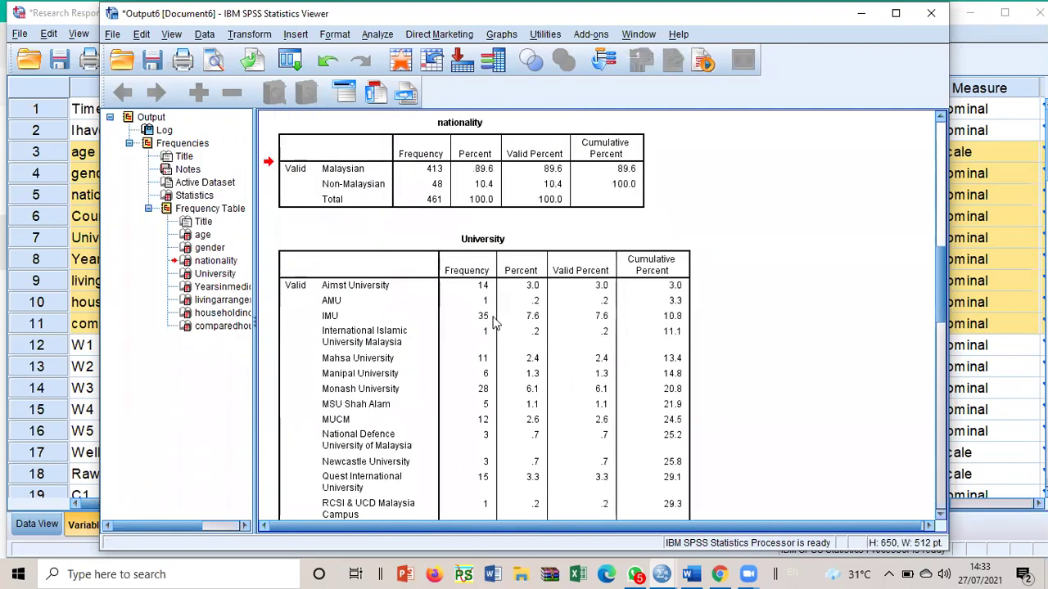
pyautogui.scroll(-2, 524, 326)
pyautogui.press('Delete')
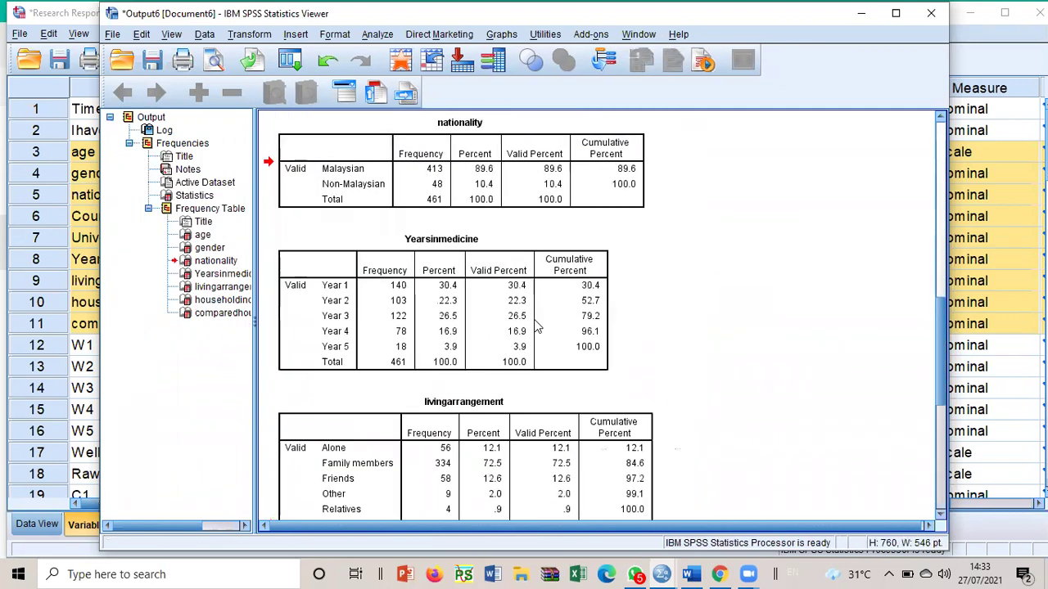
# - Look through the remaining frequency tables, move the output window aside and bring the data editor's variable list forward
pyautogui.scroll(-5, 536, 326)
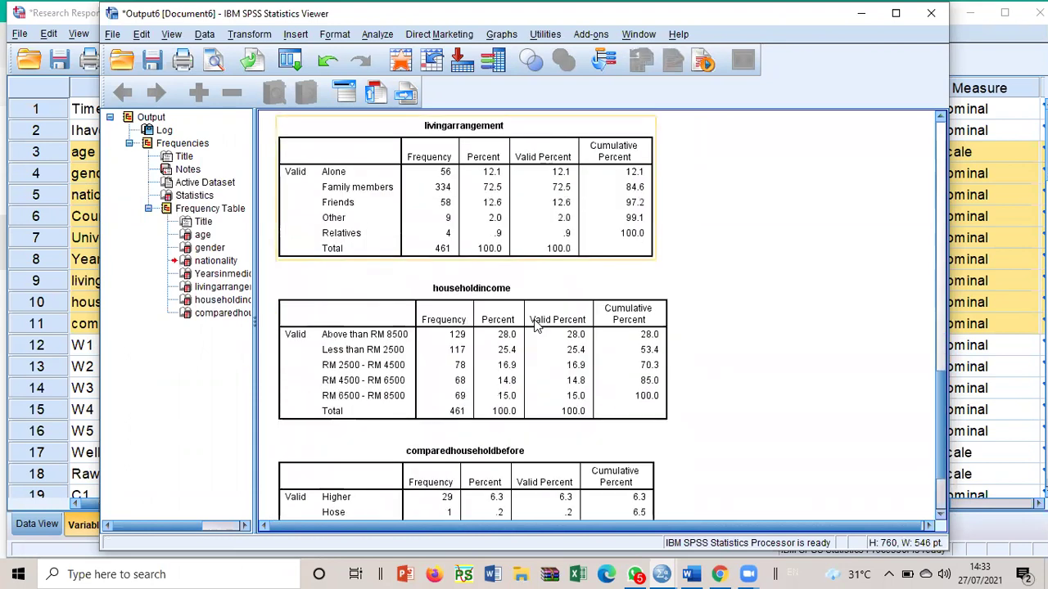
pyautogui.scroll(-3, 536, 326)
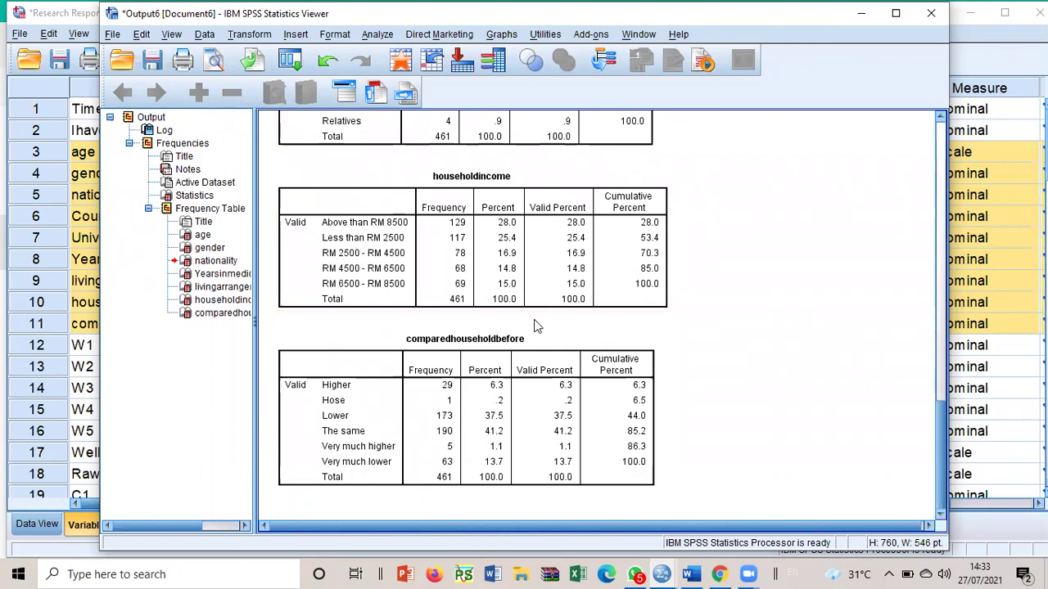
pyautogui.scroll(10, 536, 326)
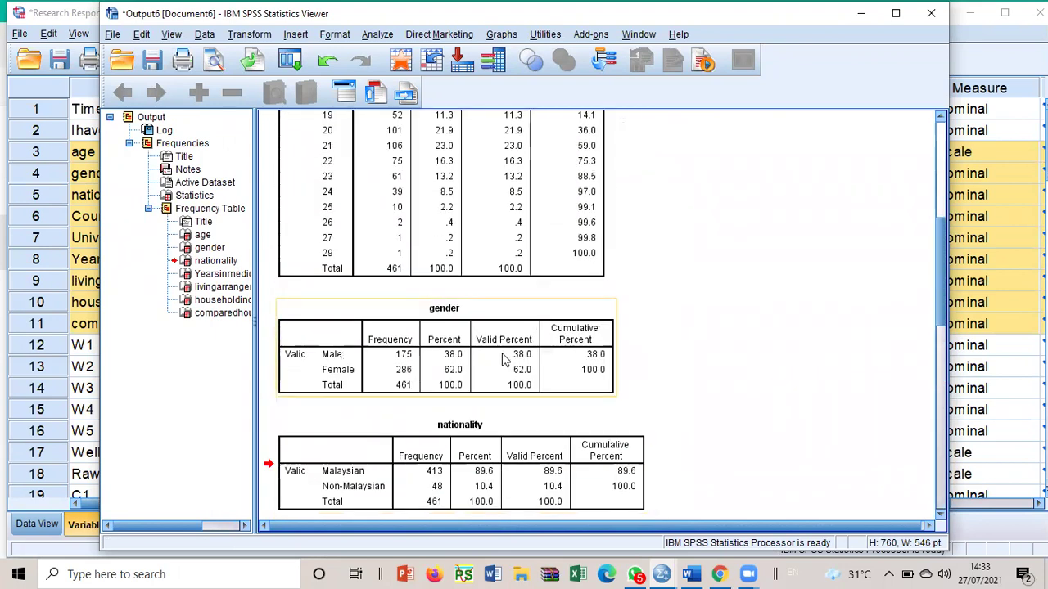
pyautogui.moveTo(494, 23); pyautogui.dragTo(670, 297)
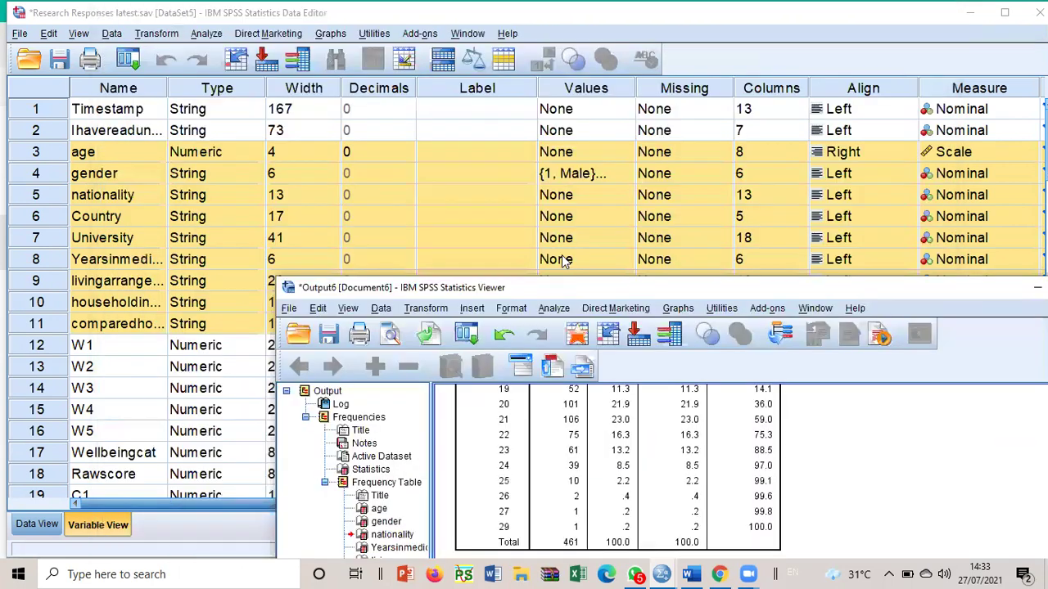
pyautogui.click(435, 117)
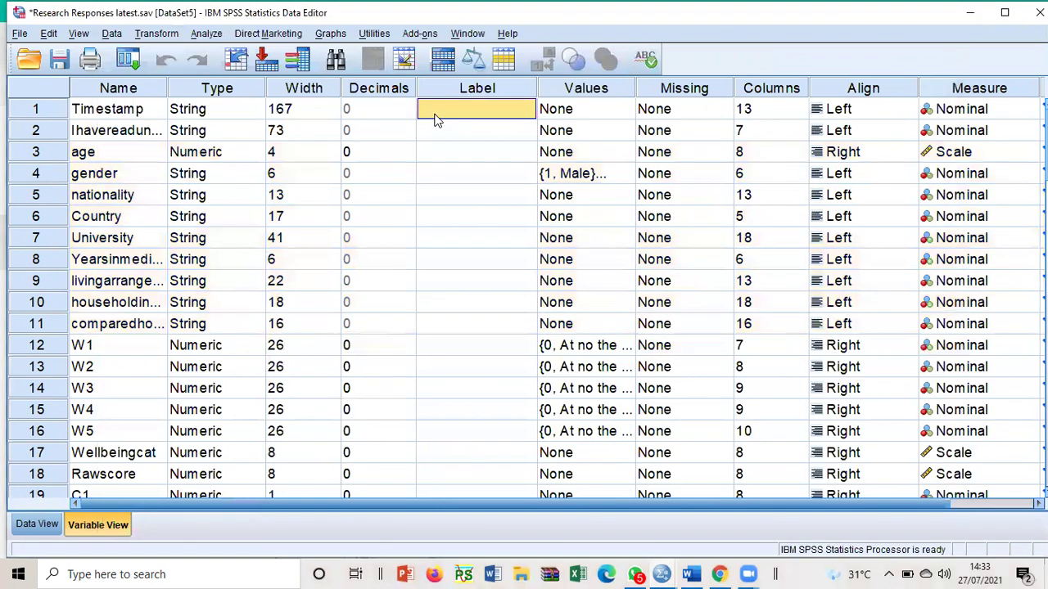
# - Start Compute Variable with well_being as the target variable
pyautogui.click(215, 34)
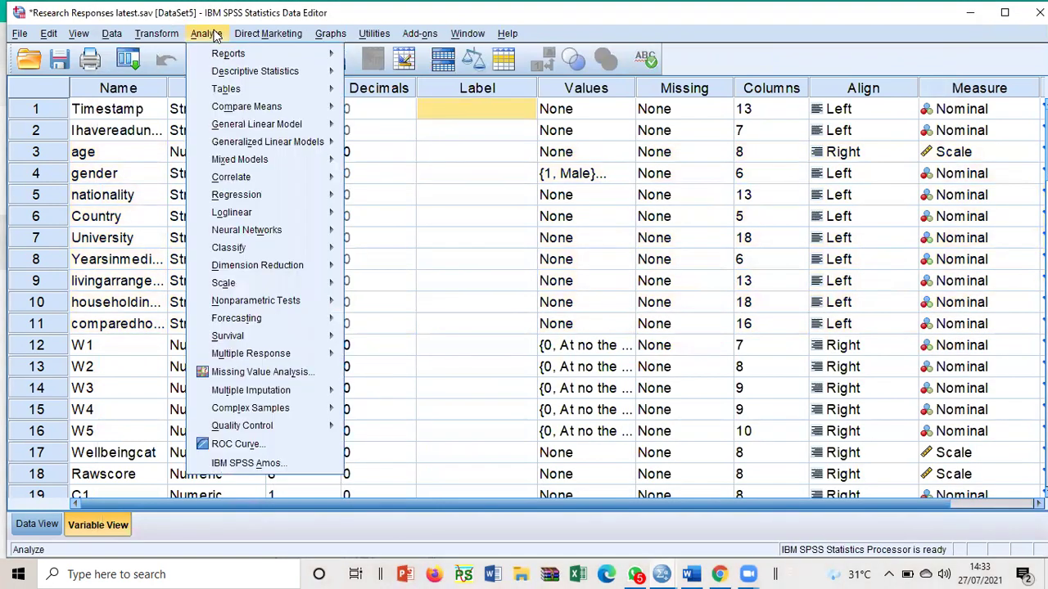
pyautogui.moveTo(168, 34)
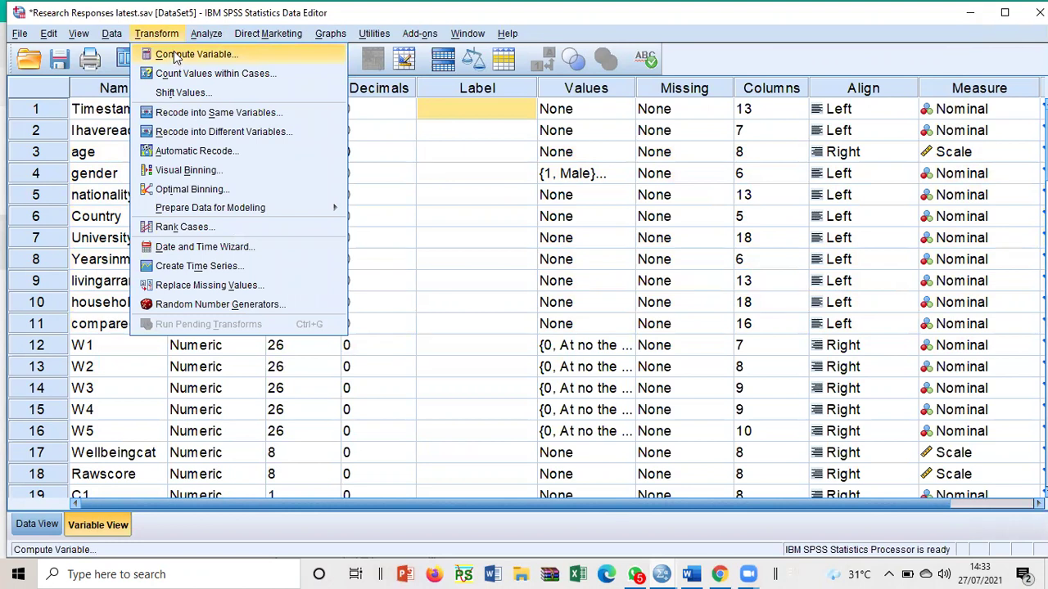
pyautogui.click(175, 54)
pyautogui.write('well')
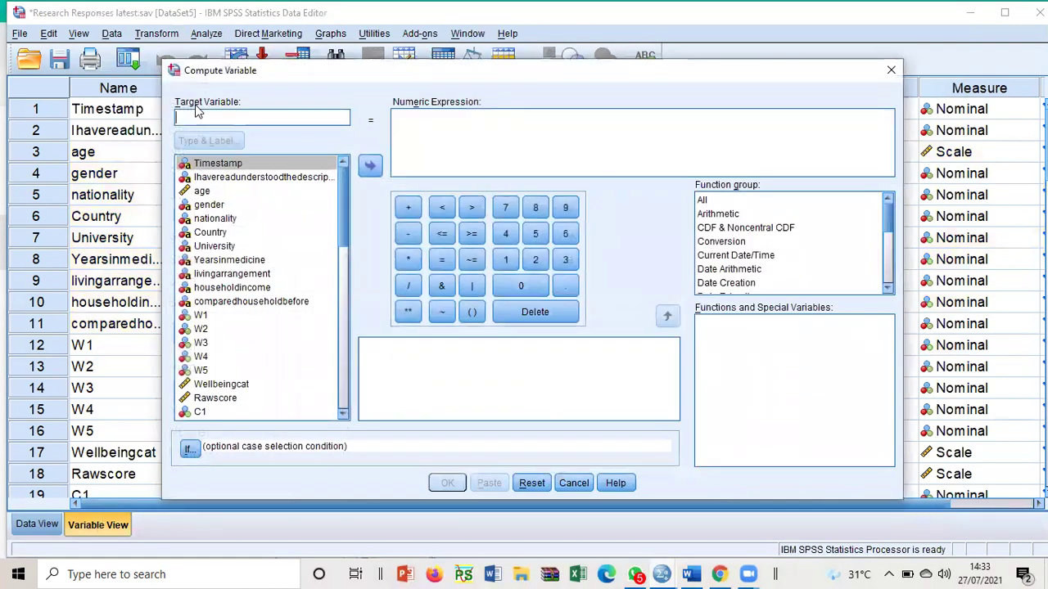
pyautogui.write('_being')
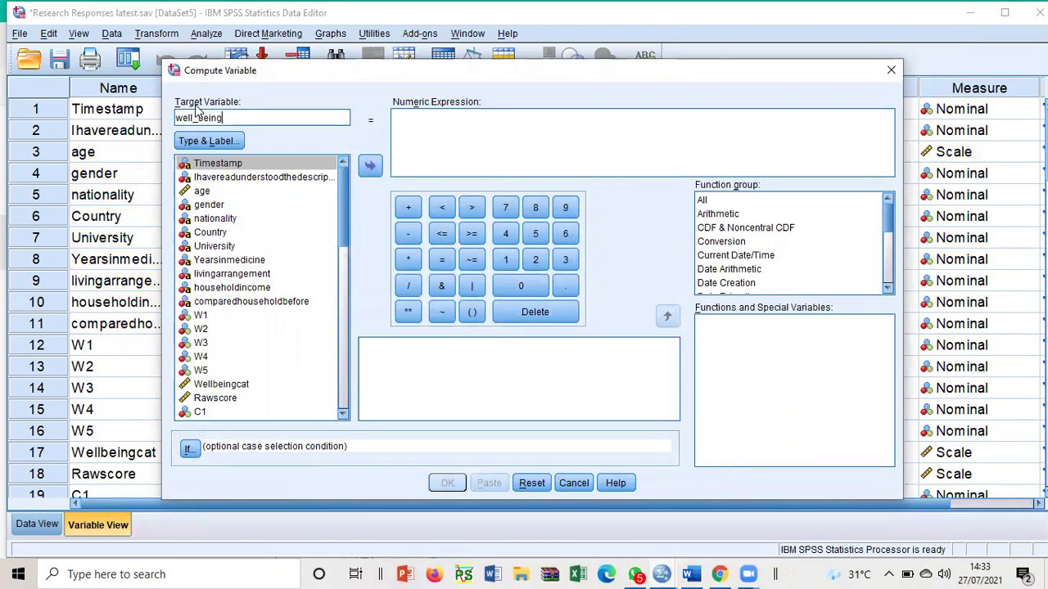
# - Compute well_being with the numeric expression sum(W1 to W5)*4
pyautogui.click(421, 126)
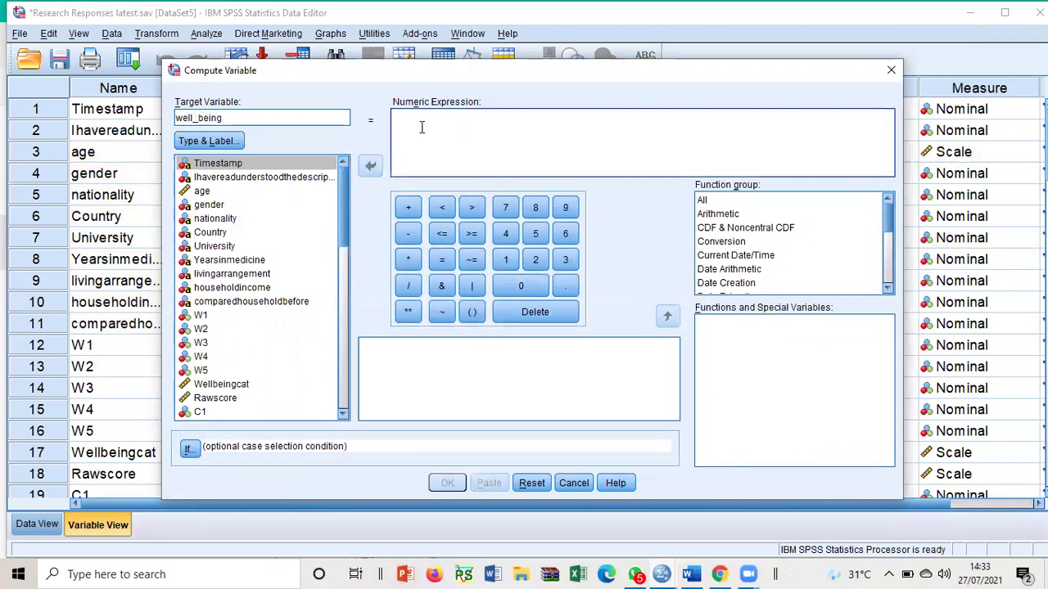
pyautogui.write('sum(')
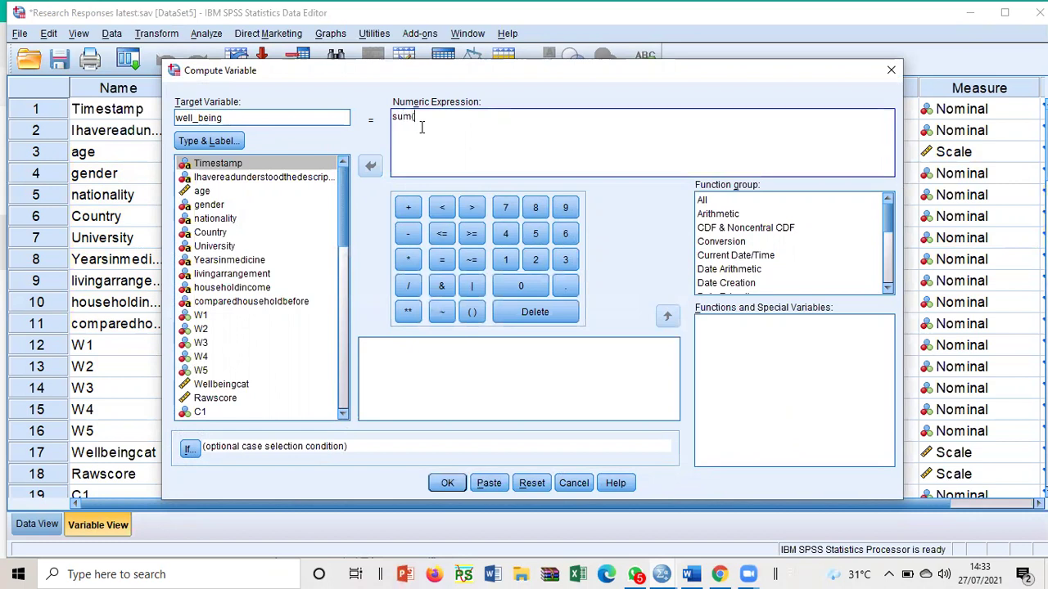
pyautogui.doubleClick(202, 316)
pyautogui.write('to')
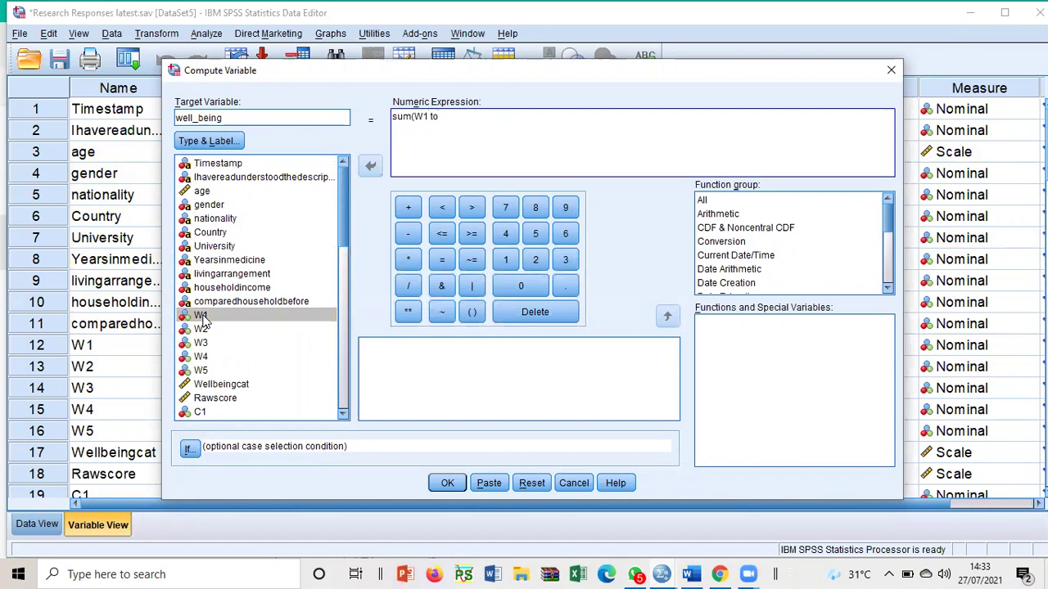
pyautogui.doubleClick(203, 370)
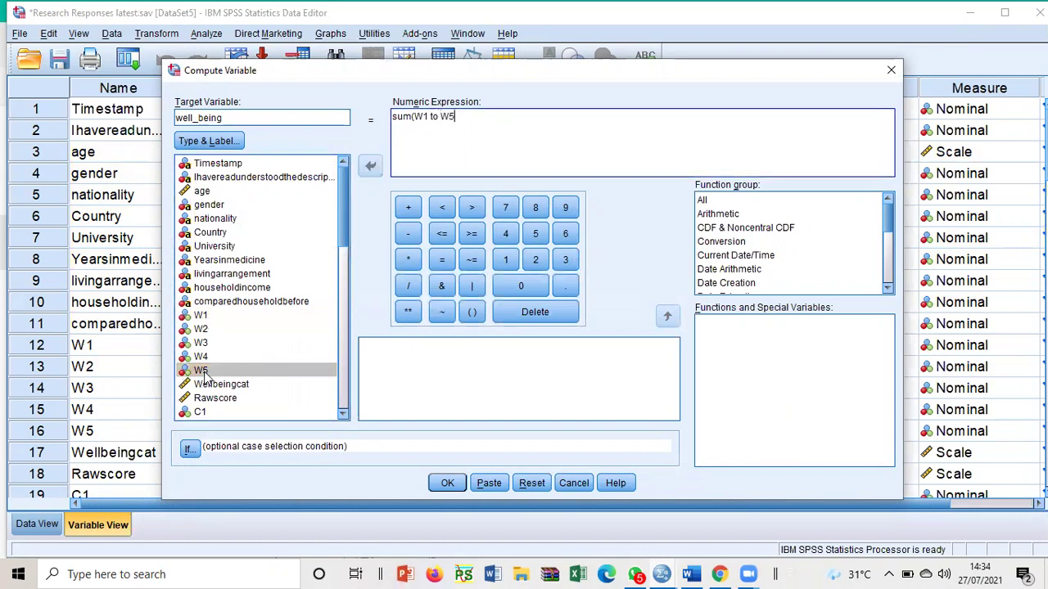
pyautogui.write(')*25')
pyautogui.moveTo(479, 116); pyautogui.dragTo(465, 117)
pyautogui.write('4')
pyautogui.click(457, 482)
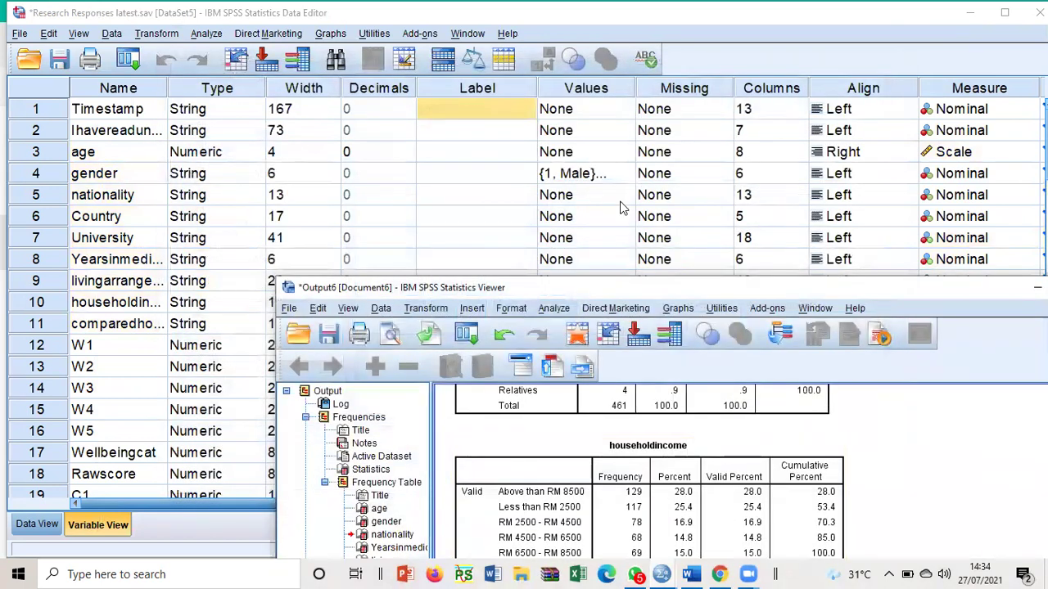
# - Return to the data editor and go from the well_being variable in row 58 to its data column
pyautogui.click(605, 195)
pyautogui.click(624, 195)
pyautogui.click(534, 375)
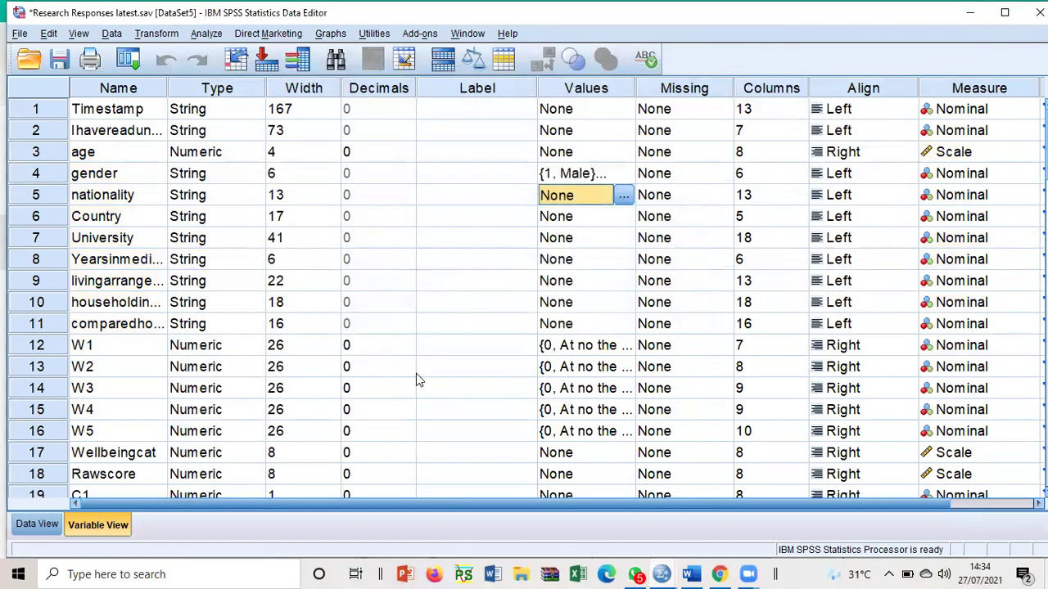
pyautogui.scroll(-17, 160, 393)
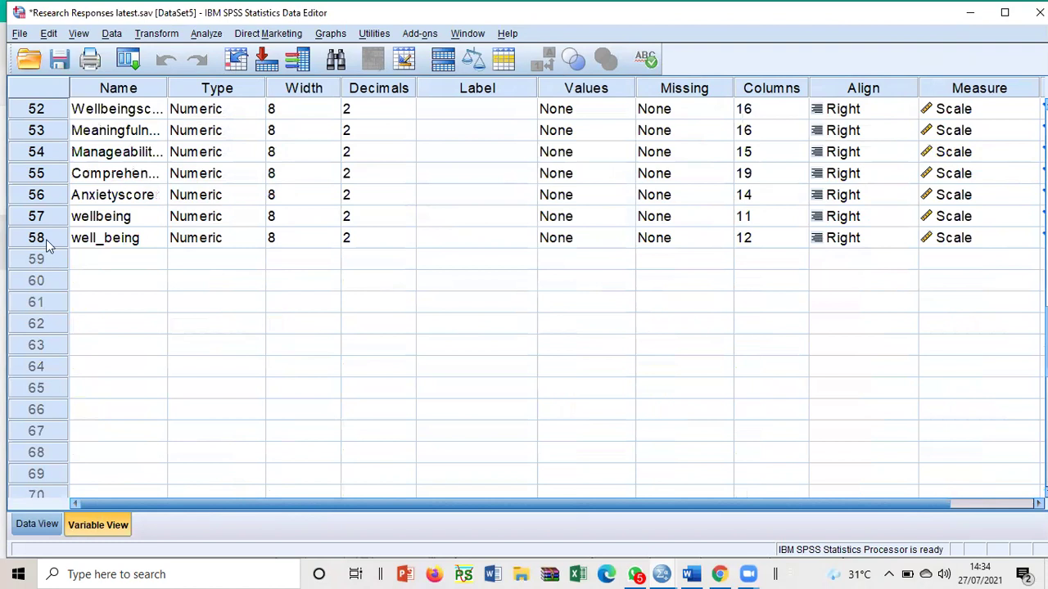
pyautogui.doubleClick(49, 237)
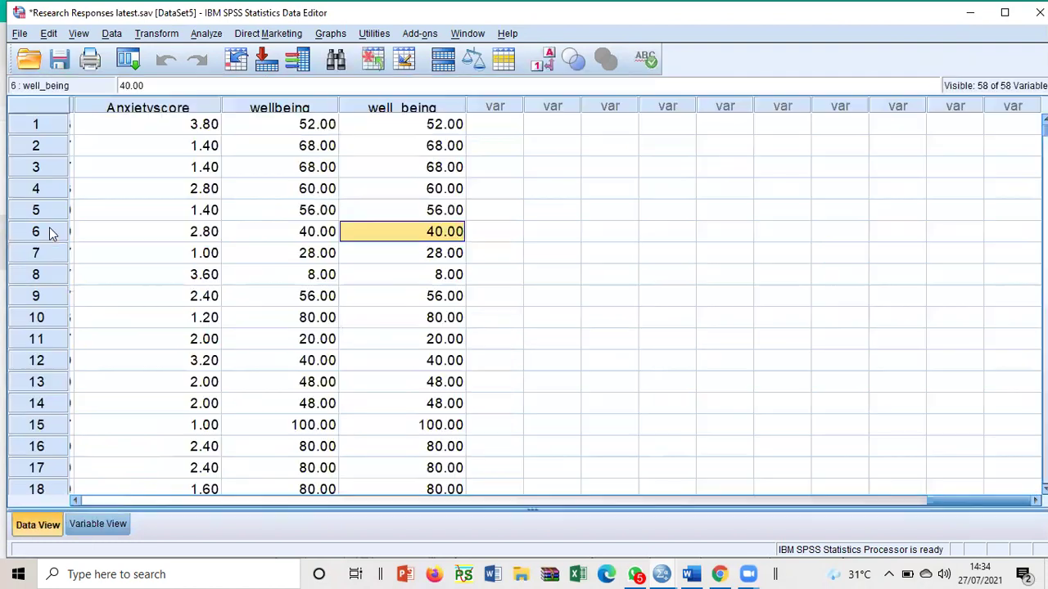
# - Insert an empty variable column in front of well_being
pyautogui.click(400, 115)
pyautogui.rightClick(383, 131)
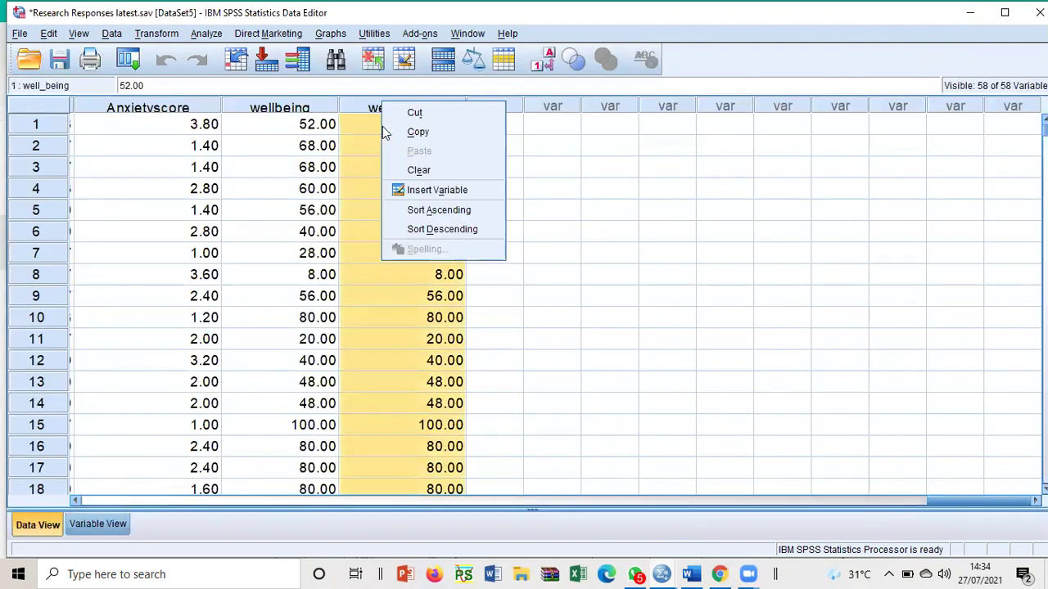
pyautogui.click(414, 188)
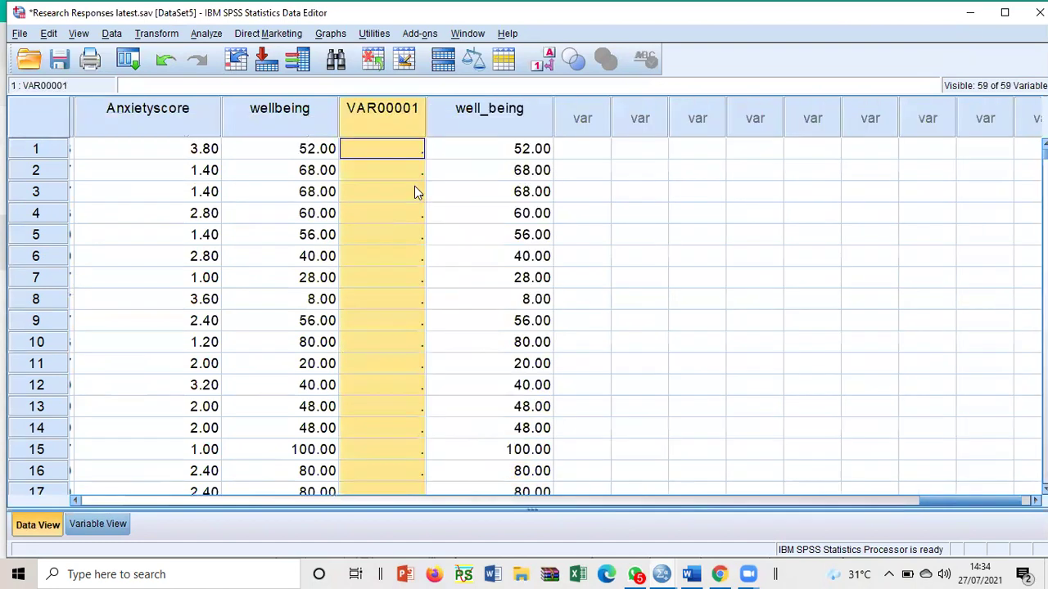
pyautogui.click(593, 235)
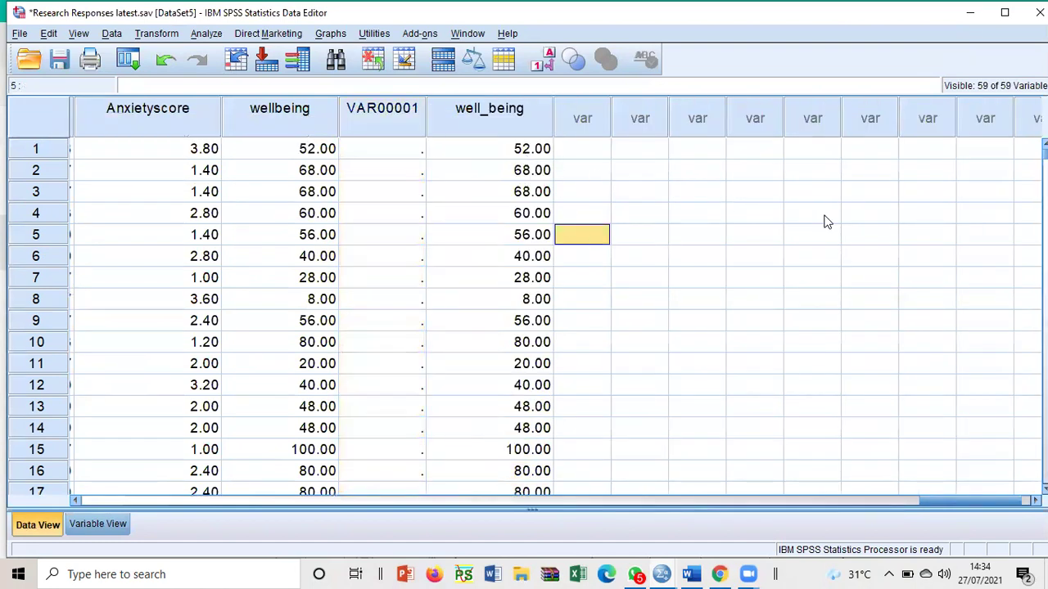
# - Reduce the data editor window, reopen Compute Variable and name the target variable meaningfullness
pyautogui.doubleClick(369, 15)
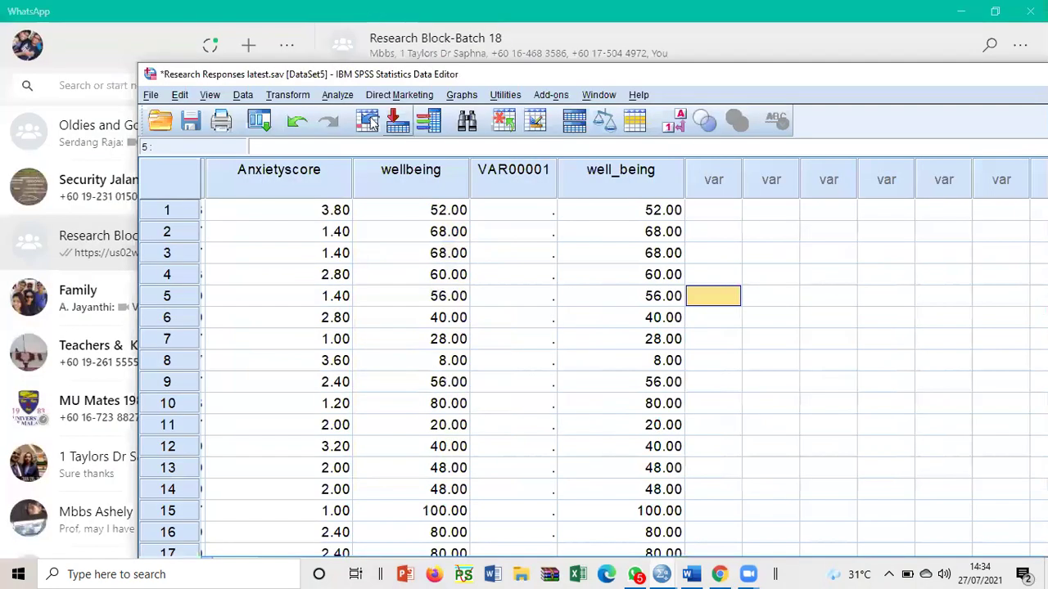
pyautogui.click(335, 95)
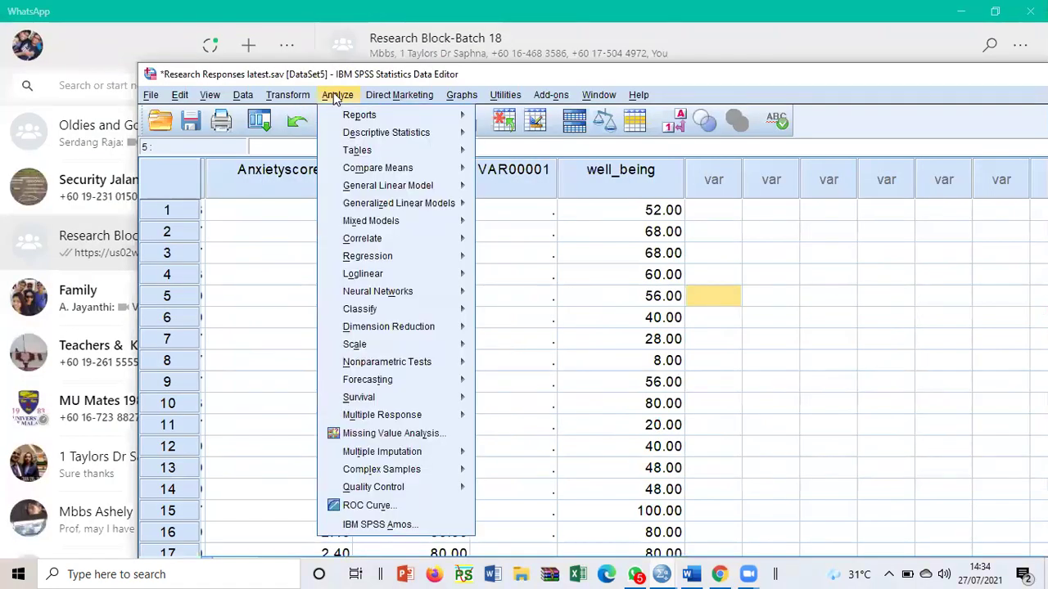
pyautogui.click(261, 123)
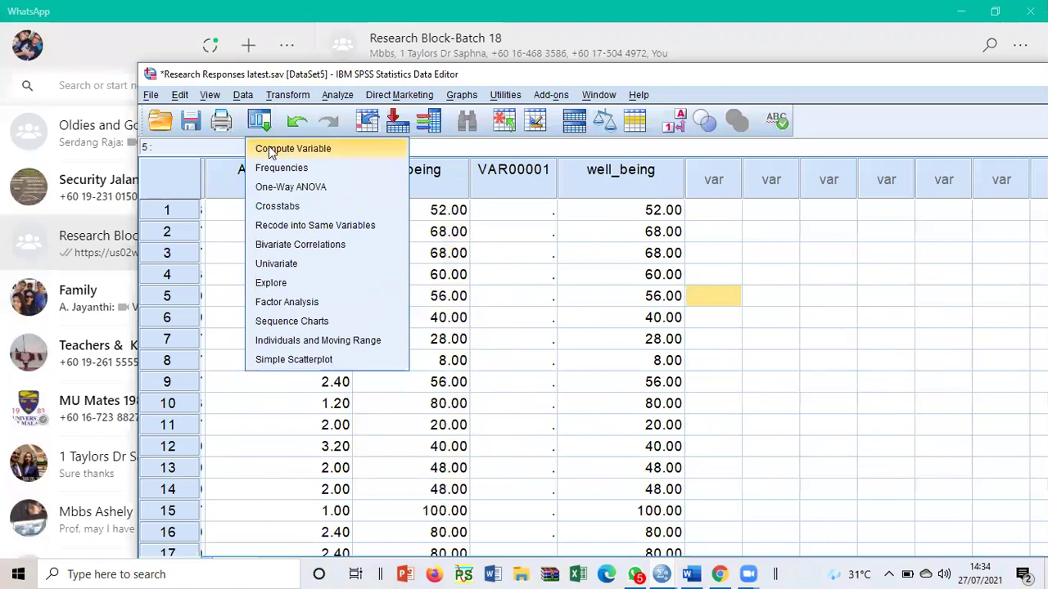
pyautogui.click(278, 148)
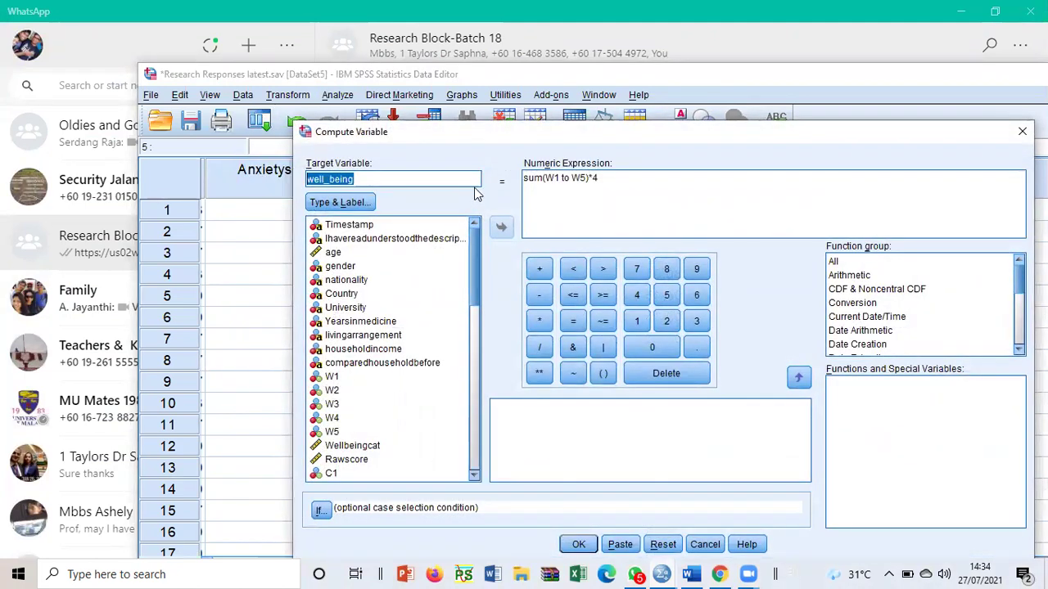
pyautogui.moveTo(476, 257); pyautogui.dragTo(494, 312)
pyautogui.write('meaning')
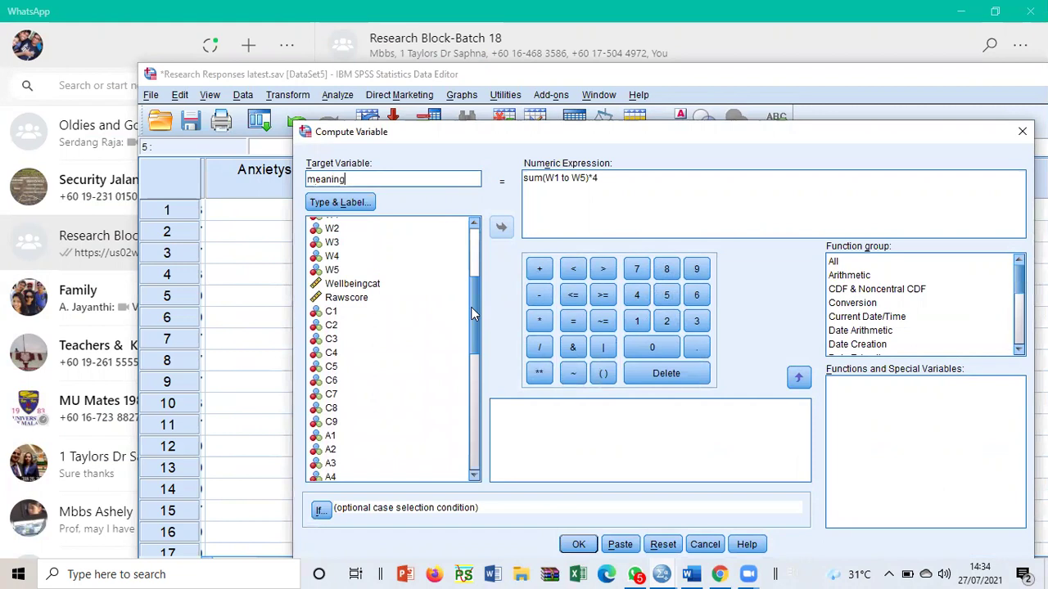
pyautogui.write('fullness')
# - Replace the W1 to W5 range inside the sum with the items c1, c4, c8
pyautogui.moveTo(586, 178); pyautogui.dragTo(547, 174)
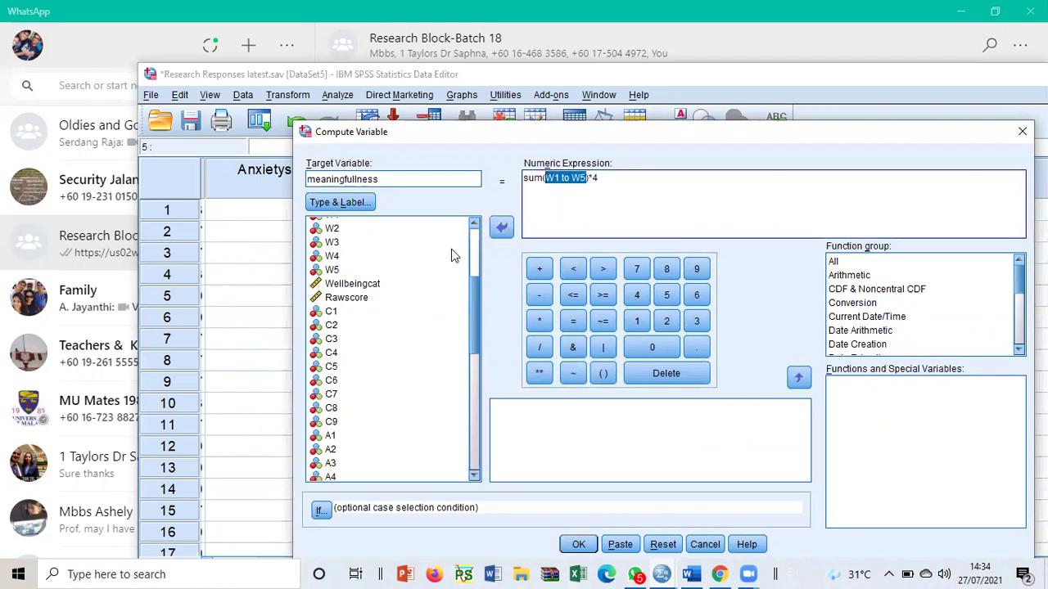
pyautogui.press('BackSpace')
pyautogui.write('c1,')
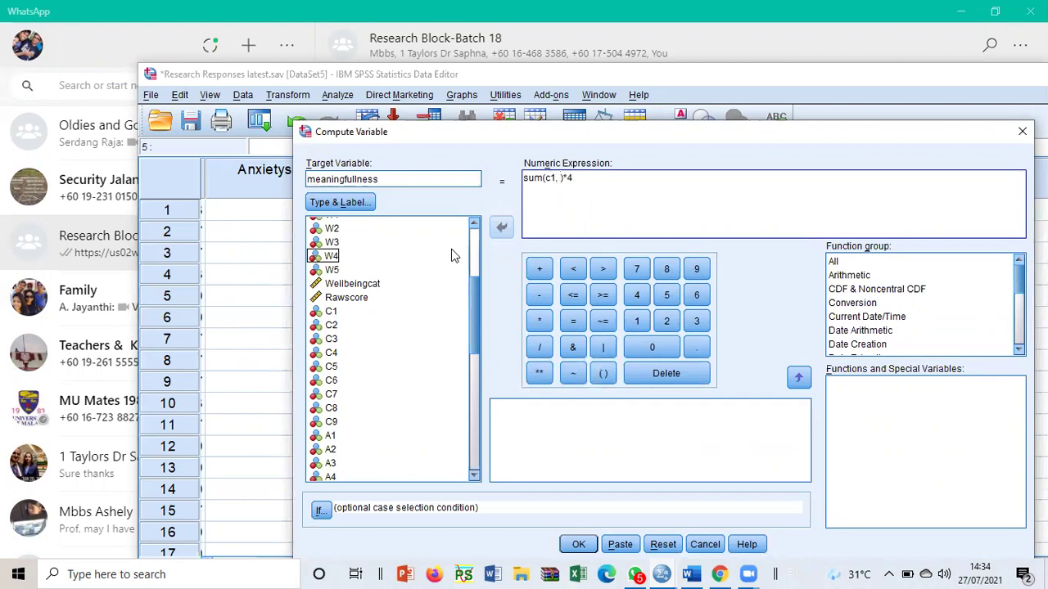
pyautogui.write(' c4, ')
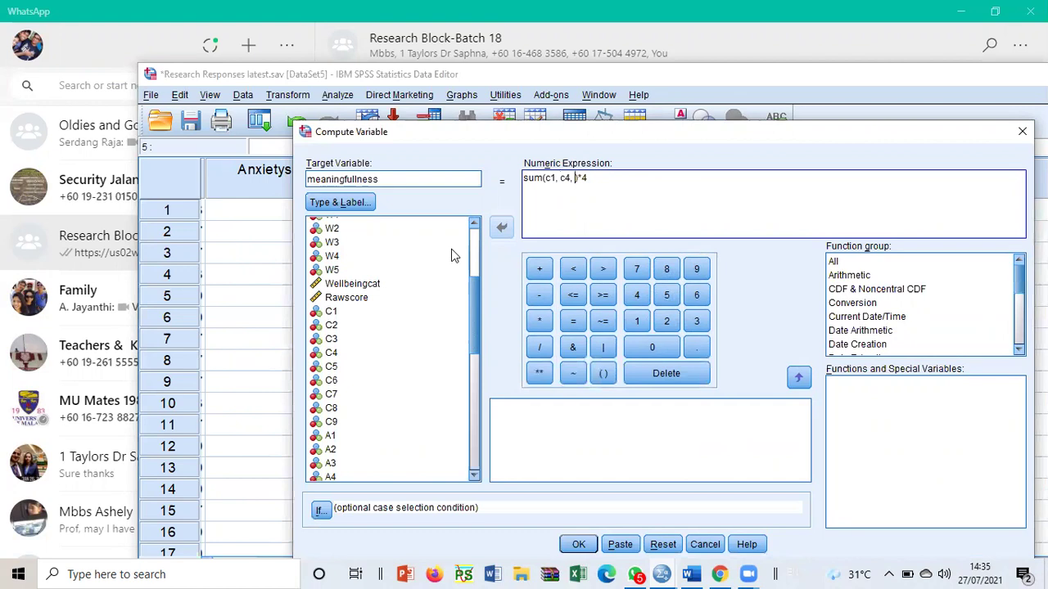
pyautogui.write('c8')
# - Change the multiplier after the sum to 100/21 and run the meaningfullness computation
pyautogui.moveTo(546, 177); pyautogui.dragTo(585, 181)
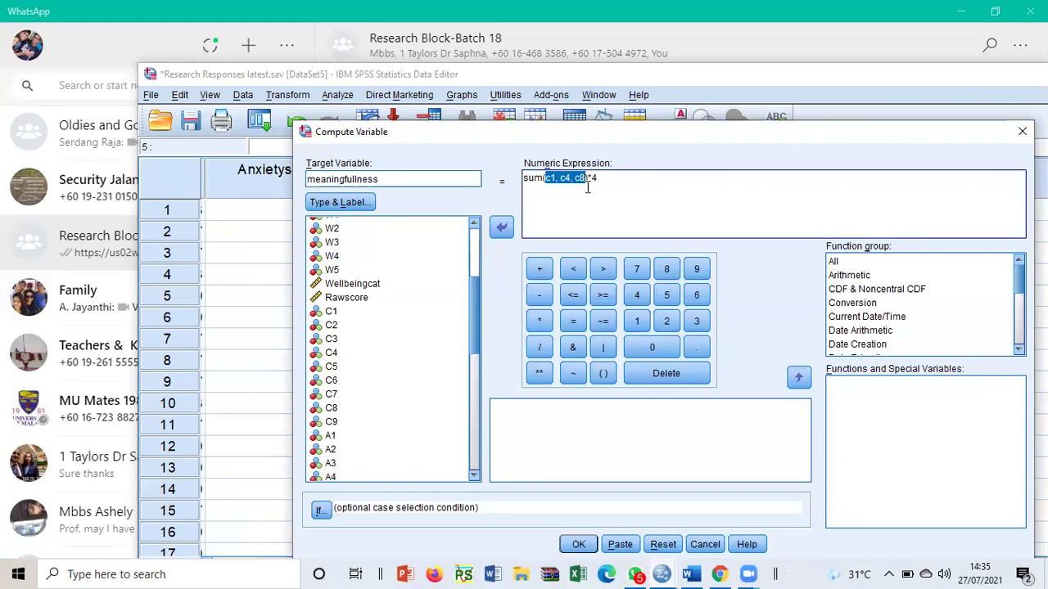
pyautogui.click(594, 178)
pyautogui.write('100')
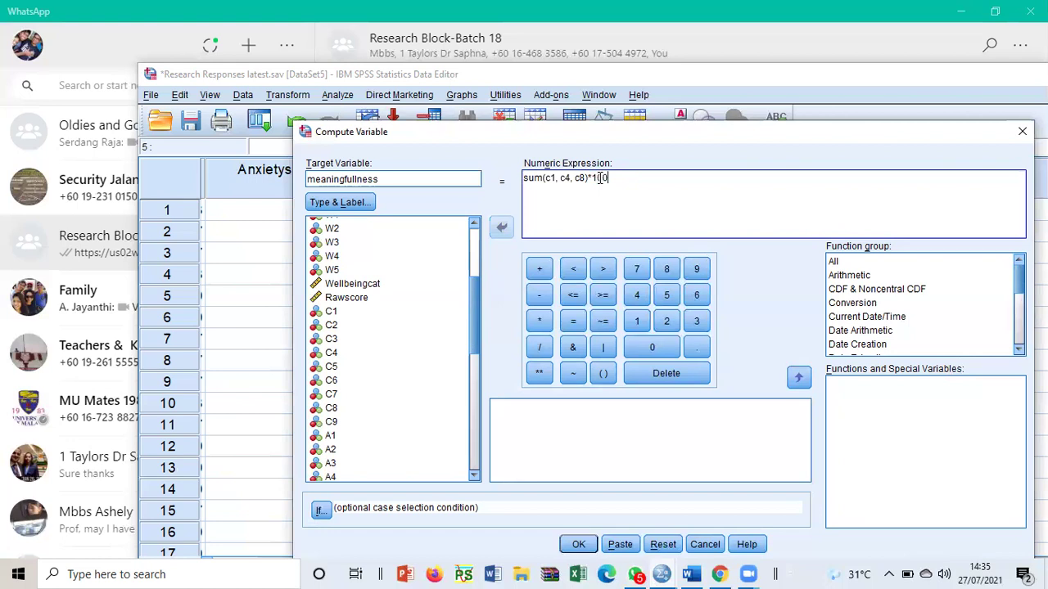
pyautogui.write('/21')
pyautogui.click(579, 545)
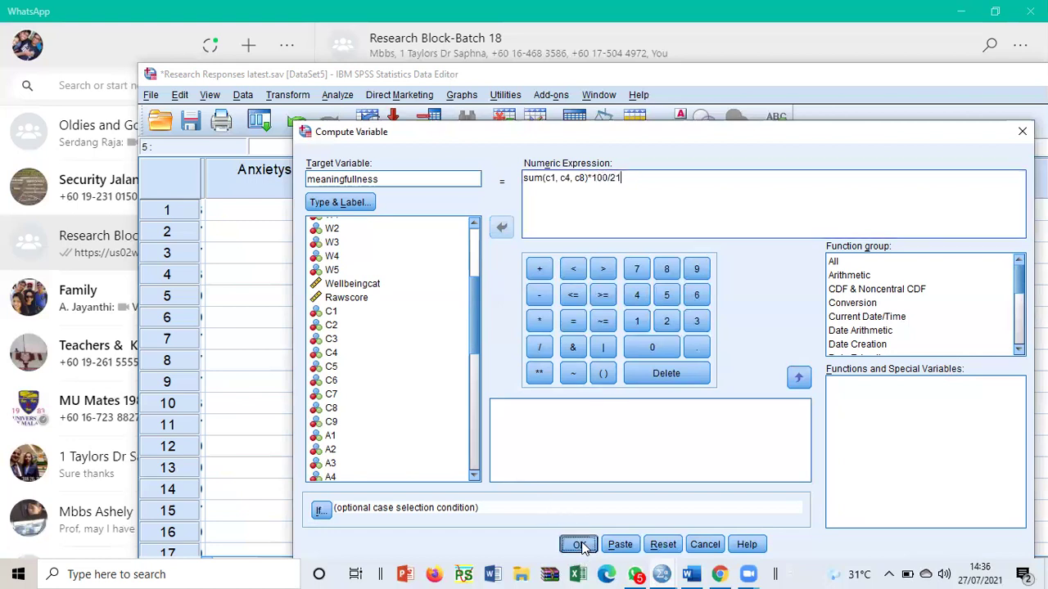
# - Select the well_being and meaningfullness columns together in the data
pyautogui.click(858, 216)
pyautogui.click(848, 197)
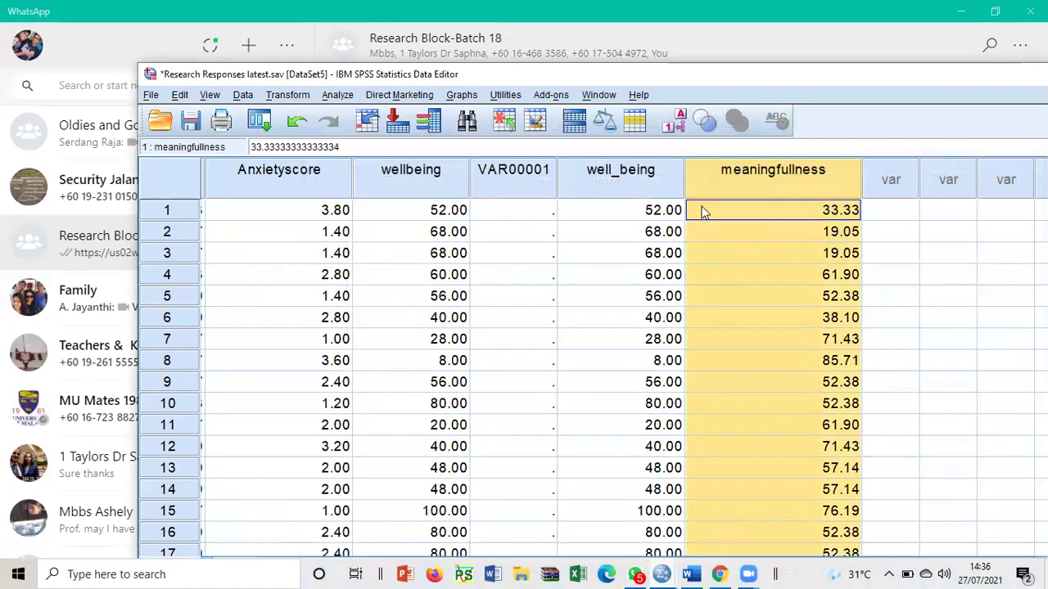
pyautogui.click(676, 195)
pyautogui.keyDown('shift'); pyautogui.click(795, 190); pyautogui.keyUp('shift')
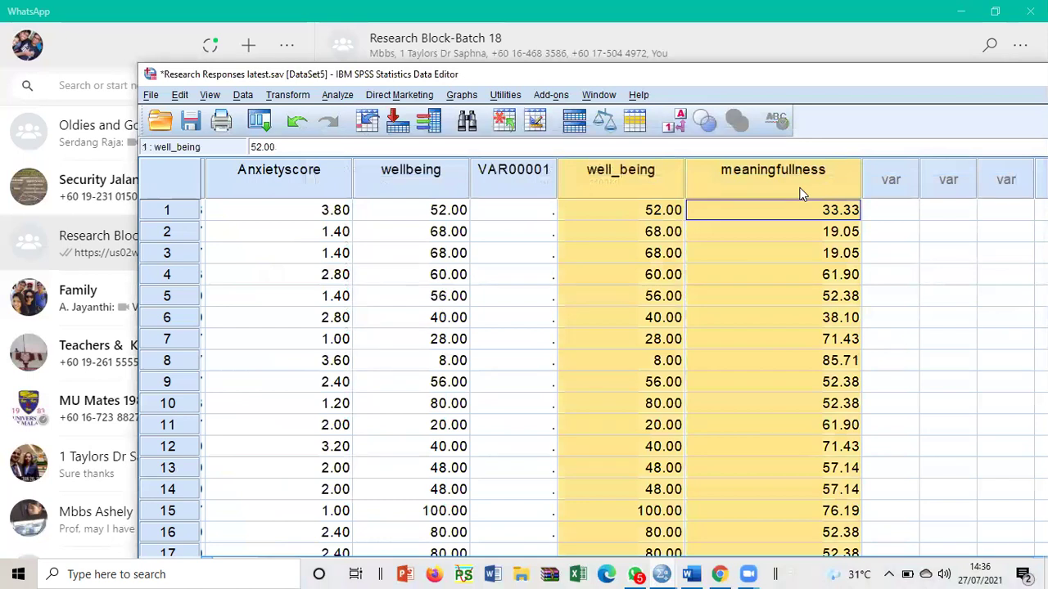
# - Reopen Compute Variable and name the target variable managebility
pyautogui.click(258, 121)
pyautogui.click(278, 146)
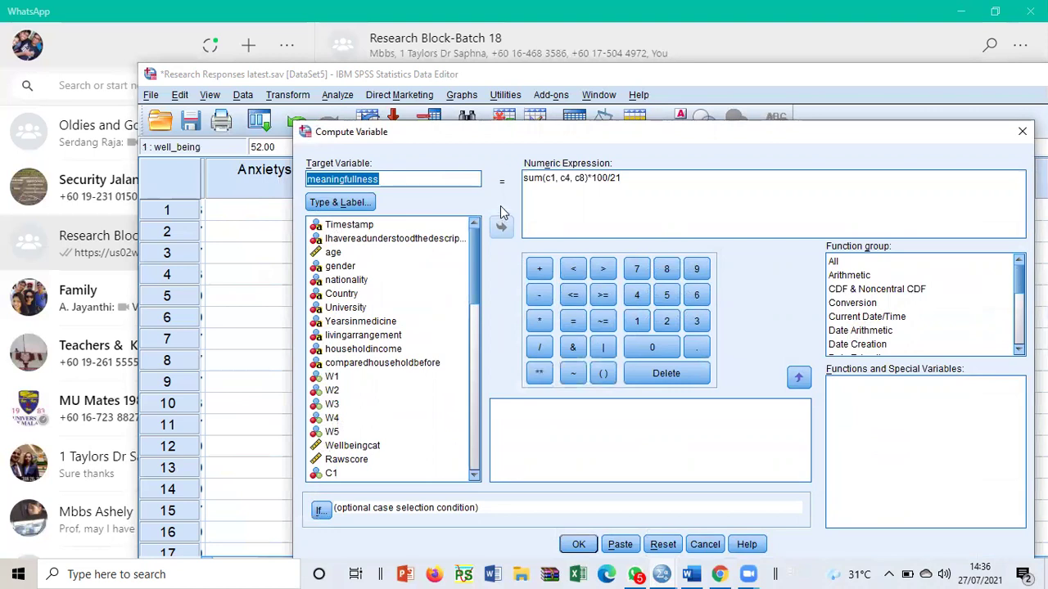
pyautogui.write('man')
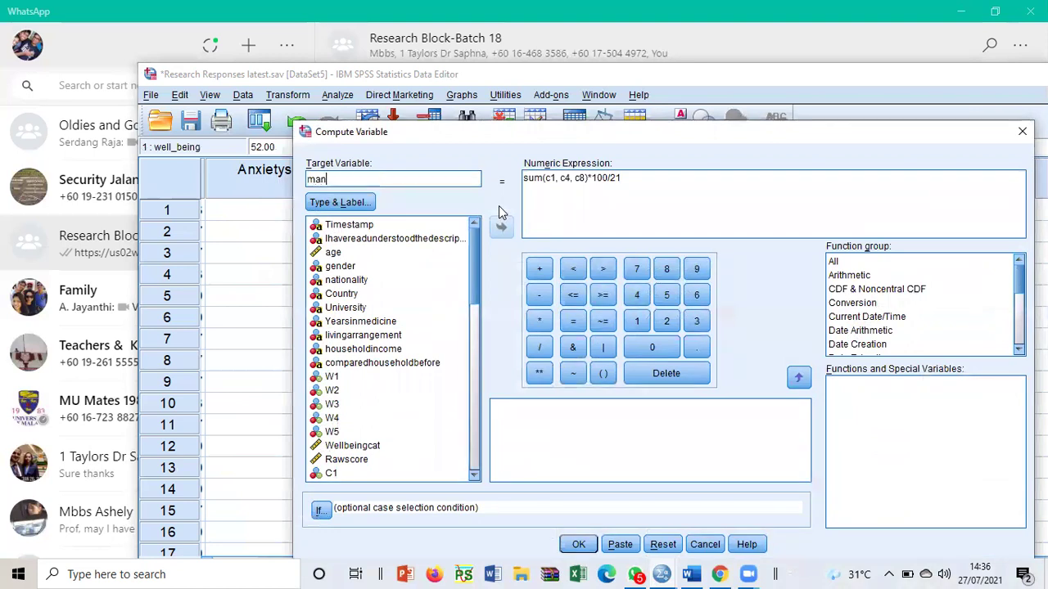
pyautogui.write('ageability')
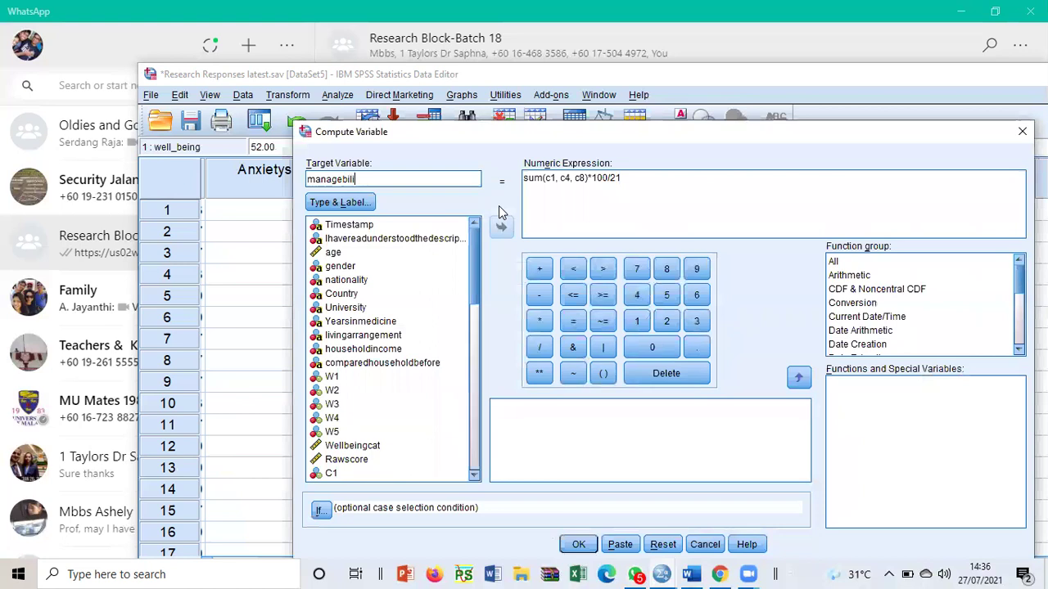
# - Change the items inside the sum to c2, c7, c9 and run the managebility computation
pyautogui.click(551, 178)
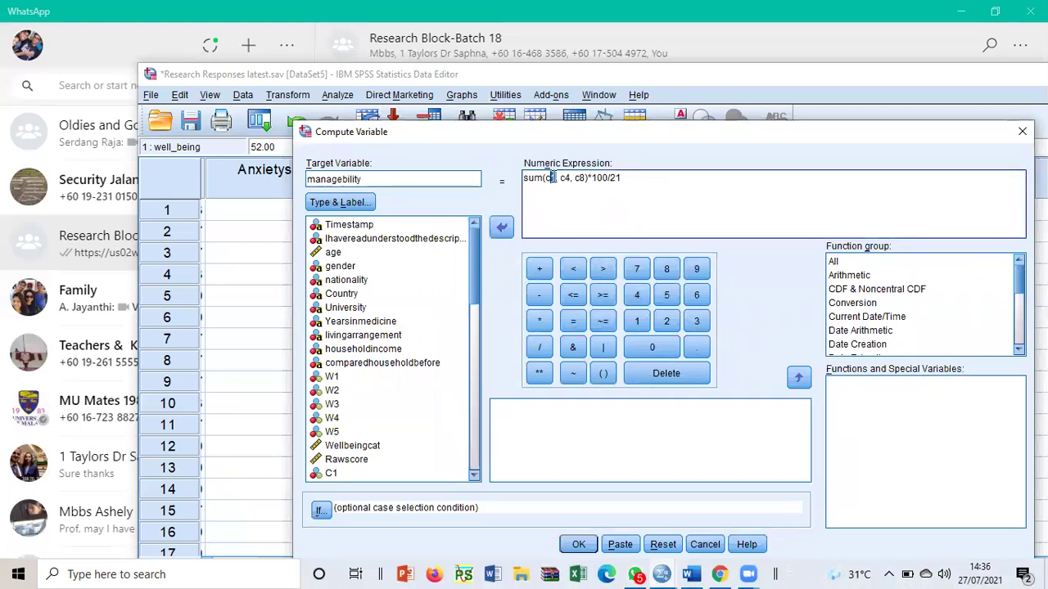
pyautogui.press('BackSpace')
pyautogui.write('2')
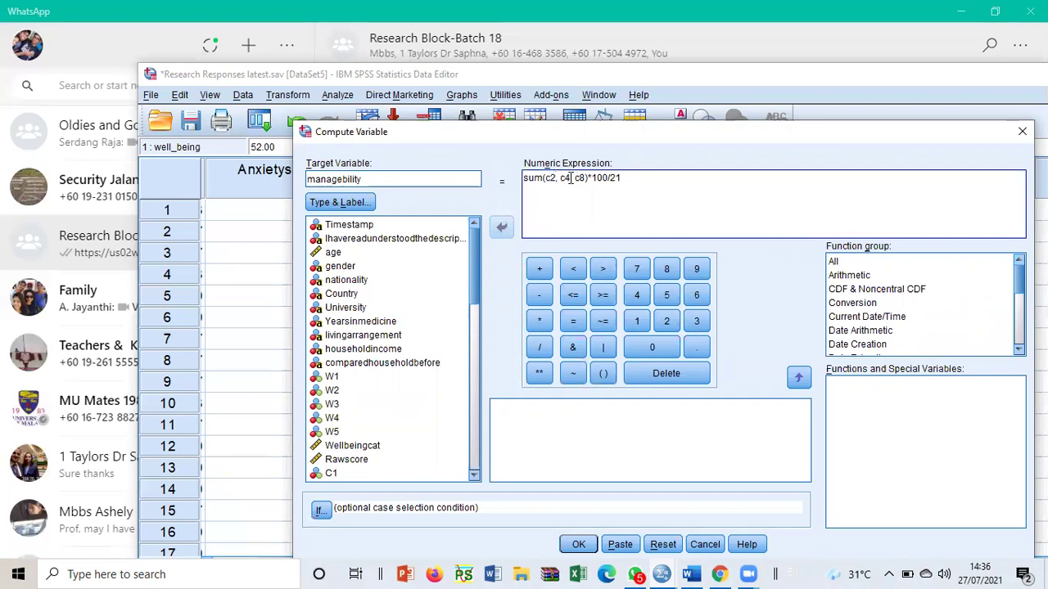
pyautogui.moveTo(564, 178); pyautogui.dragTo(570, 177)
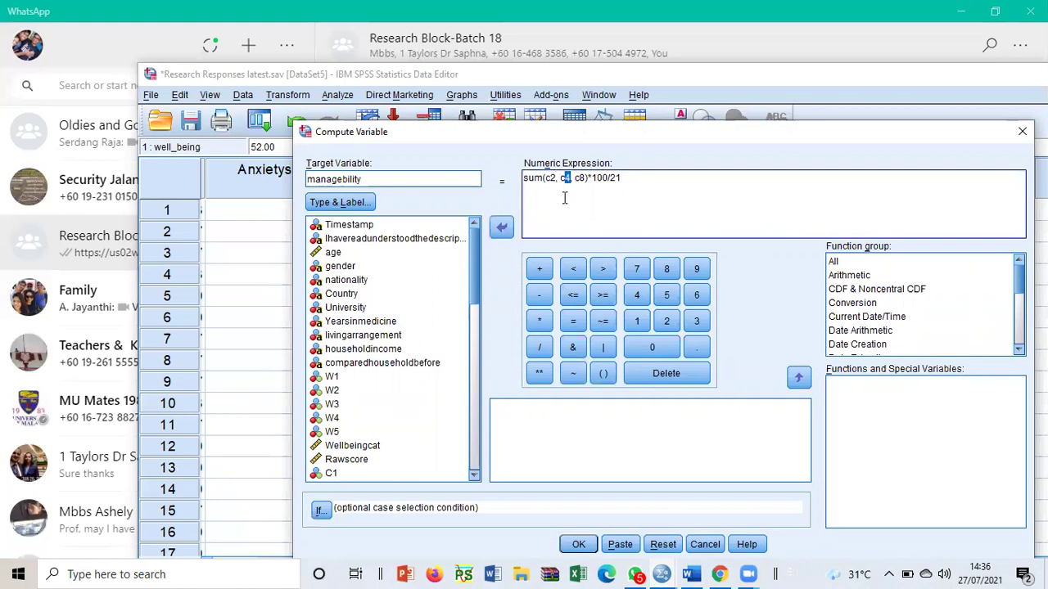
pyautogui.write('7')
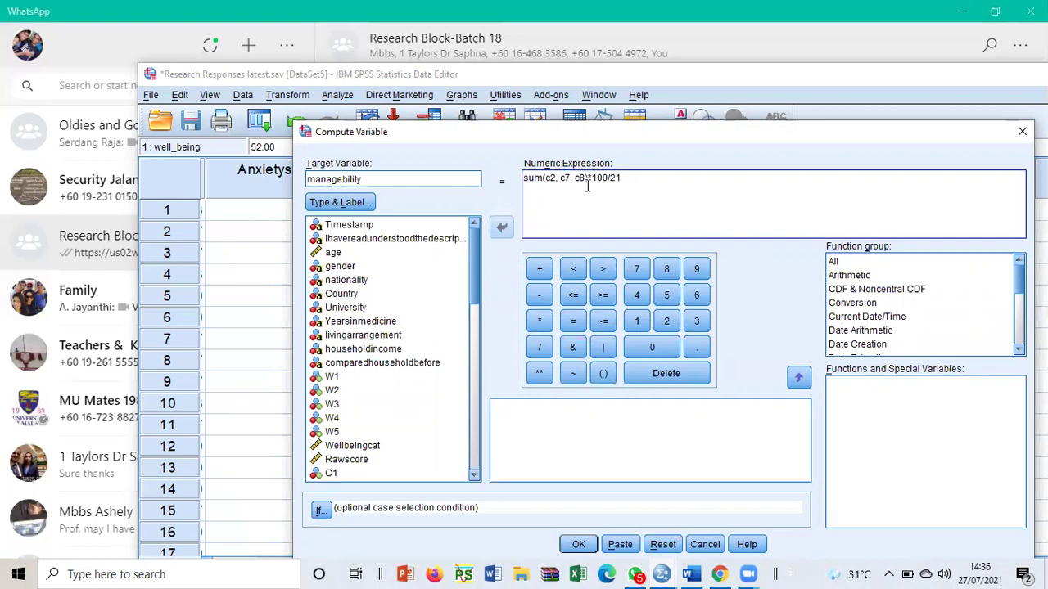
pyautogui.moveTo(578, 177); pyautogui.dragTo(583, 181)
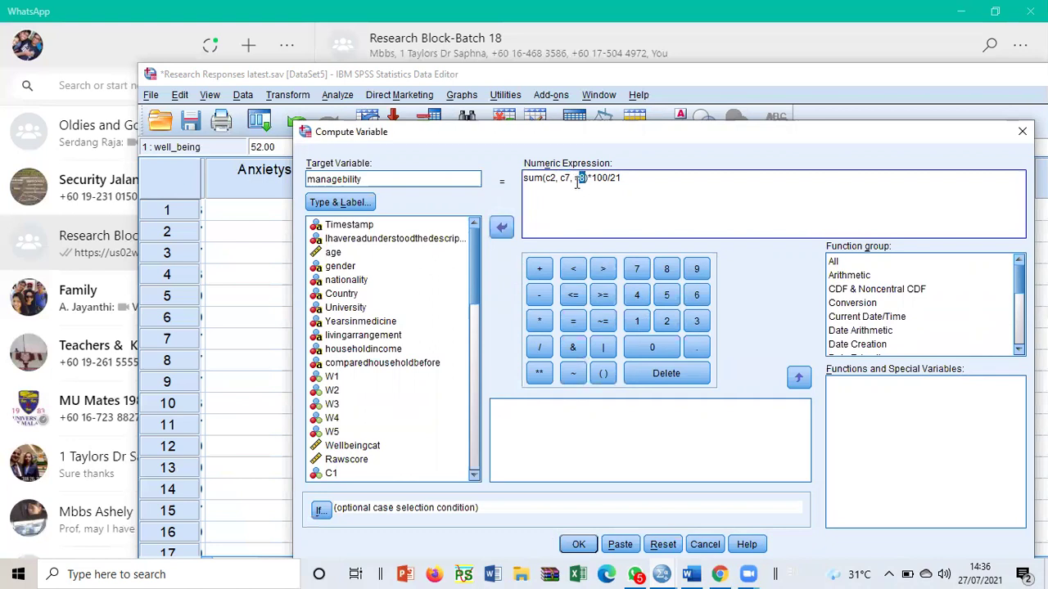
pyautogui.write('9')
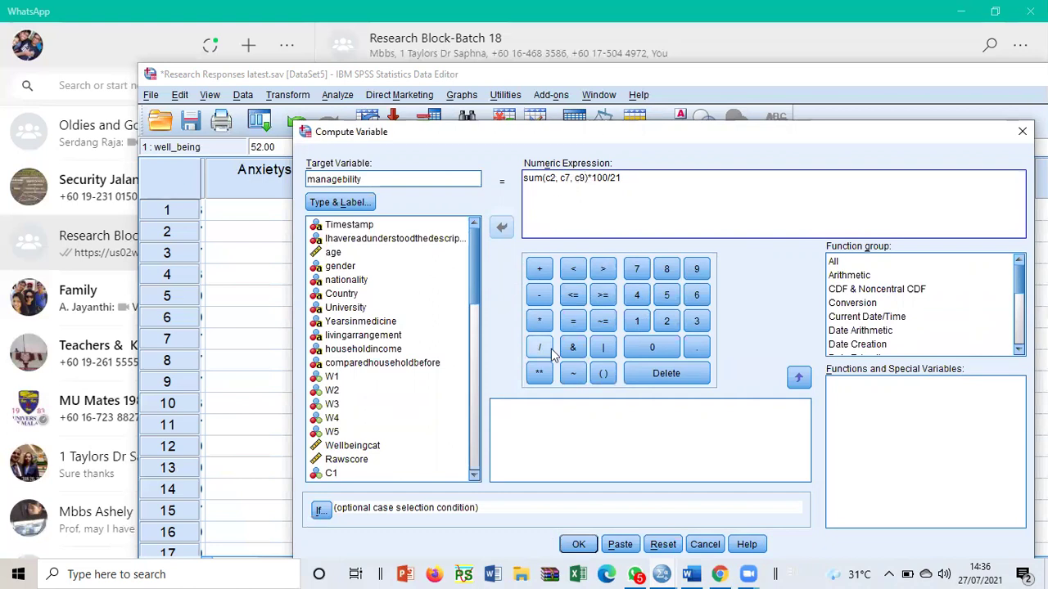
pyautogui.click(578, 544)
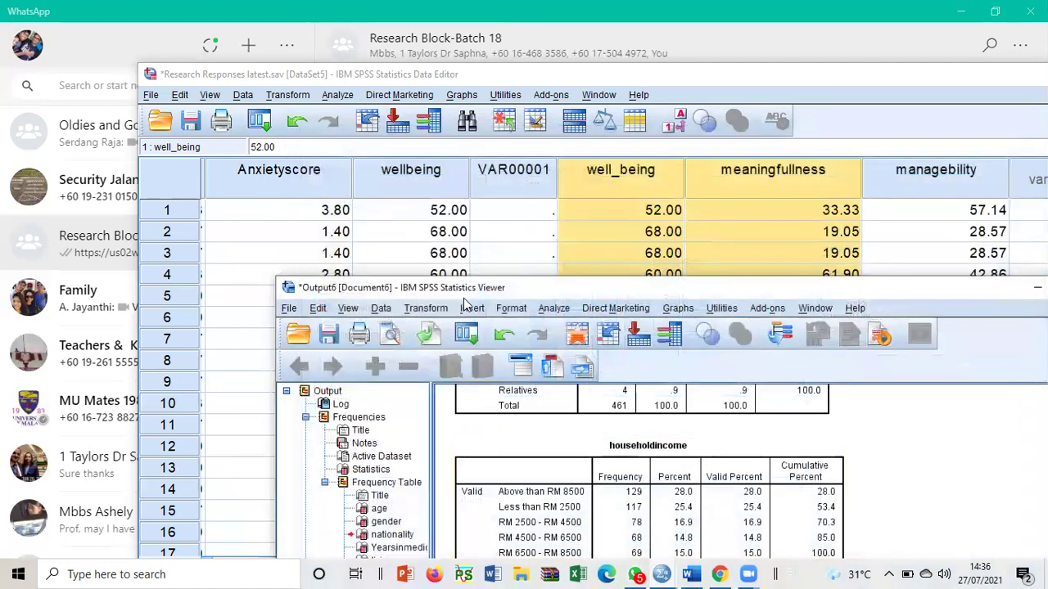
# - Recall the Compute Variable dialog and name the target variable comphrehensibility
pyautogui.click(464, 342)
pyautogui.click(474, 362)
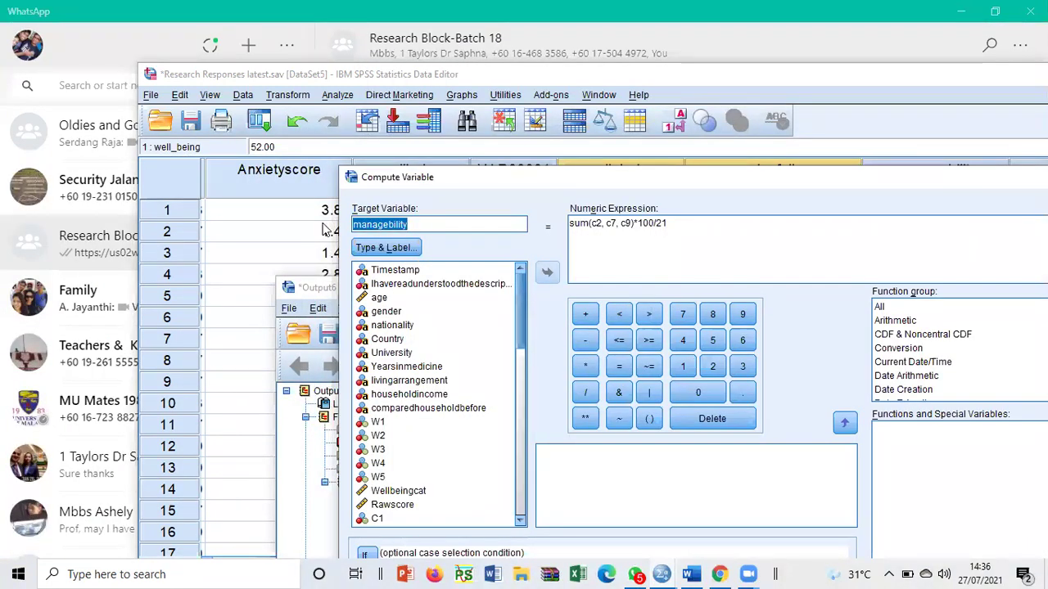
pyautogui.write('comphrehensi')
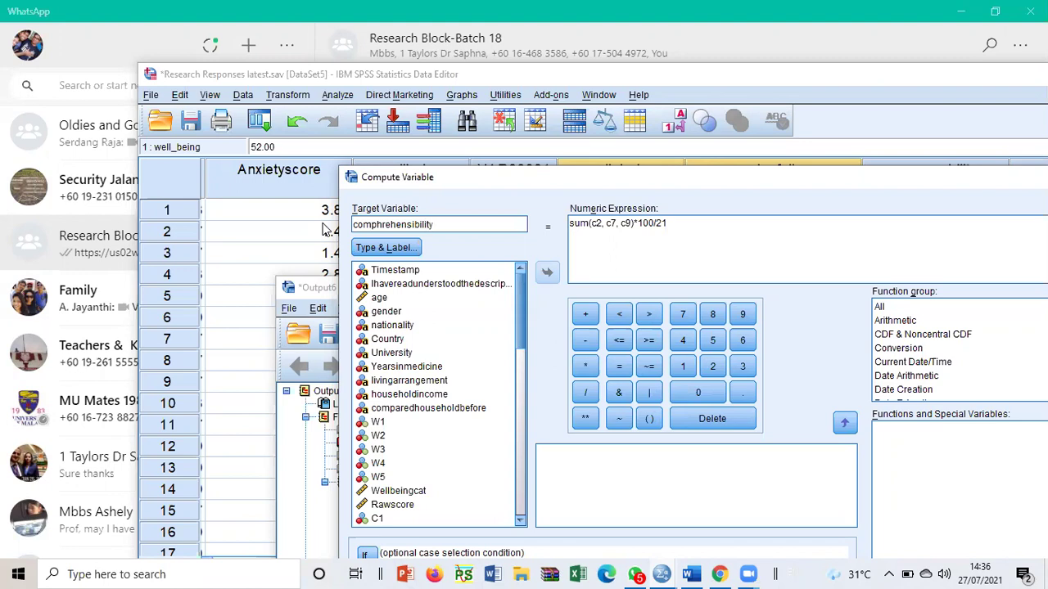
# - Change the summed items to c3, c5, c6 and run the comphrehensibility computation
pyautogui.click(602, 223)
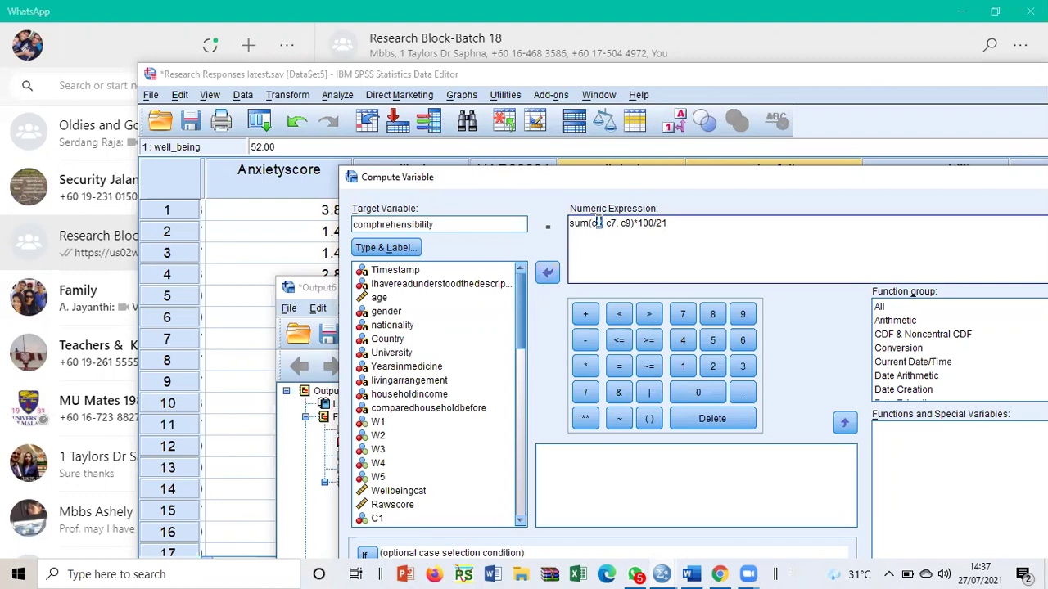
pyautogui.write('3, c5')
pyautogui.moveTo(632, 223); pyautogui.dragTo(624, 222)
pyautogui.write('6')
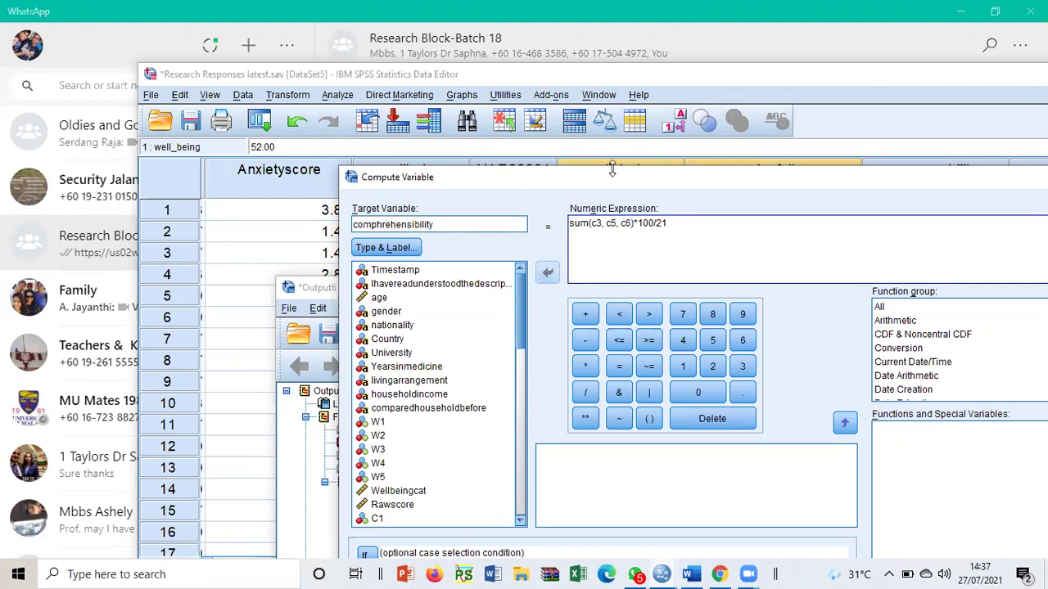
pyautogui.moveTo(612, 184); pyautogui.dragTo(520, 69)
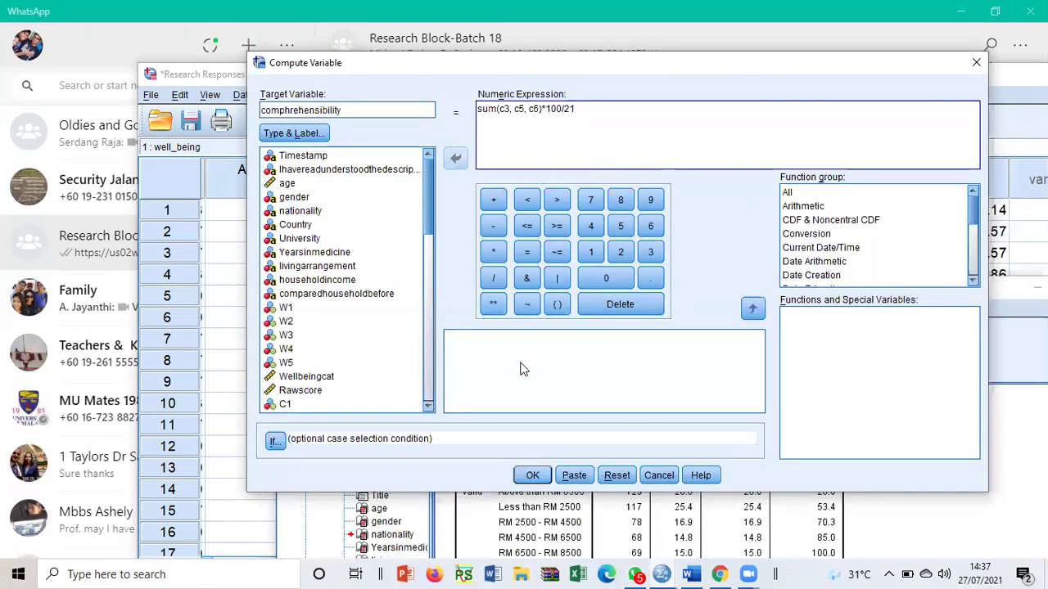
pyautogui.click(533, 476)
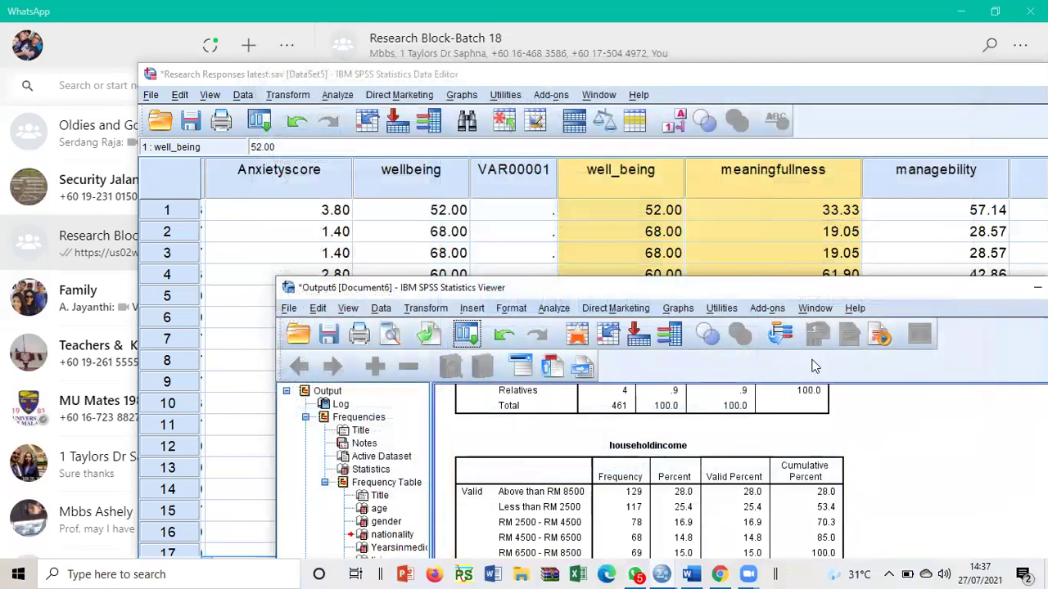
# - Reopen Compute Variable from the data editor and name the target variable anxiety
pyautogui.moveTo(734, 289); pyautogui.dragTo(730, 256)
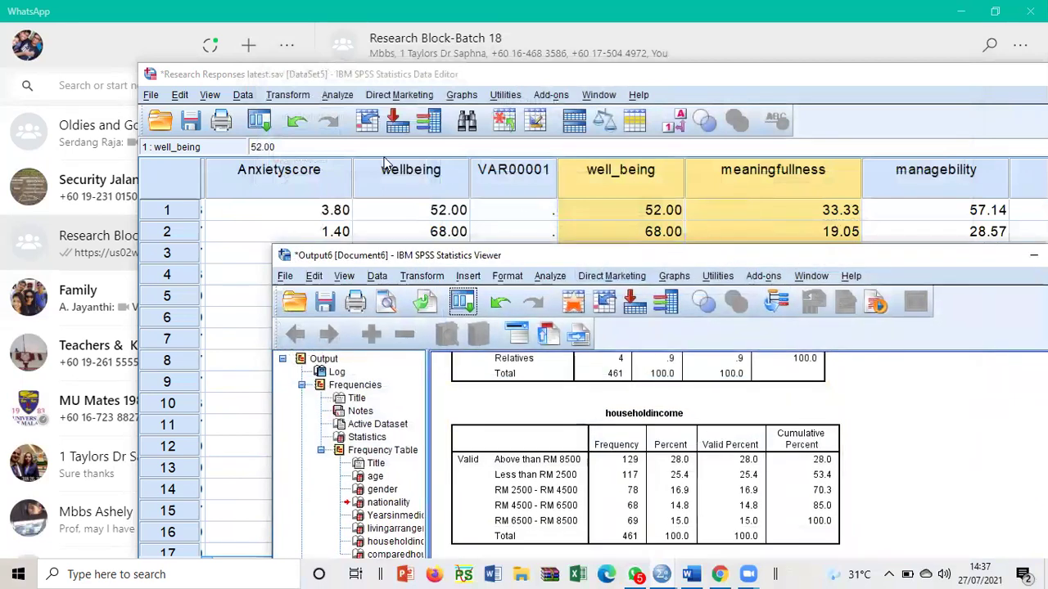
pyautogui.click(259, 121)
pyautogui.click(274, 148)
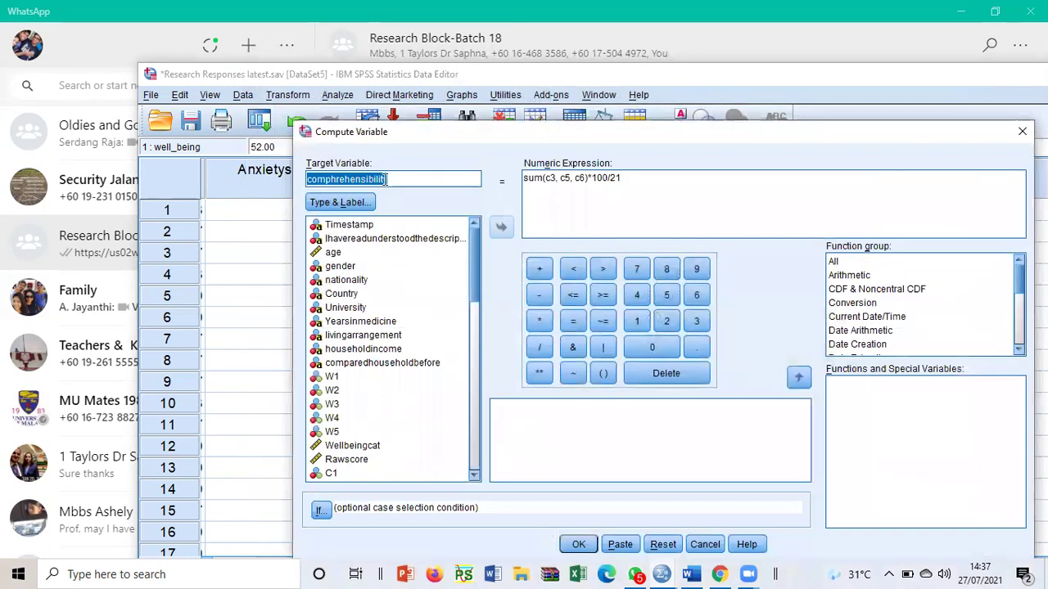
pyautogui.write('anxiety')
# - Replace the items c3, c5, c6 inside the sum with the variable range A1 to A5
pyautogui.scroll(-15, 413, 333)
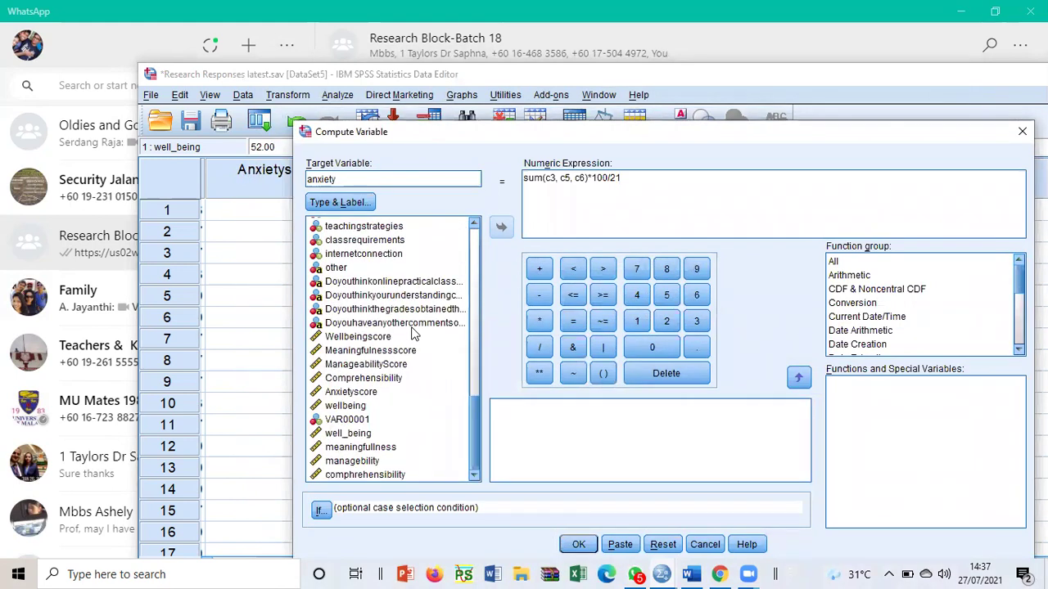
pyautogui.scroll(10, 401, 319)
pyautogui.click(595, 177)
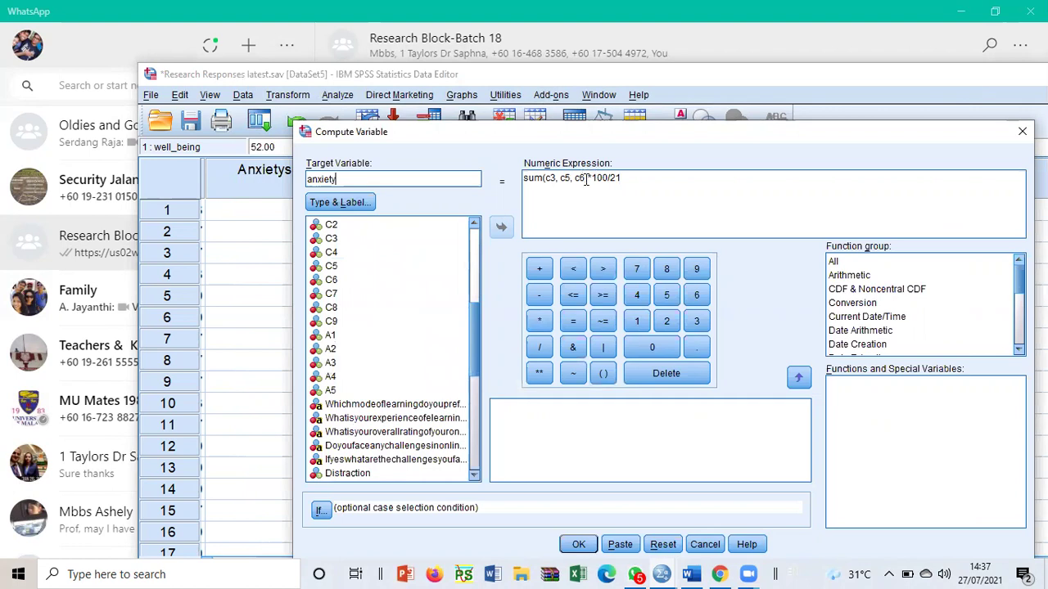
pyautogui.moveTo(586, 178); pyautogui.dragTo(546, 178)
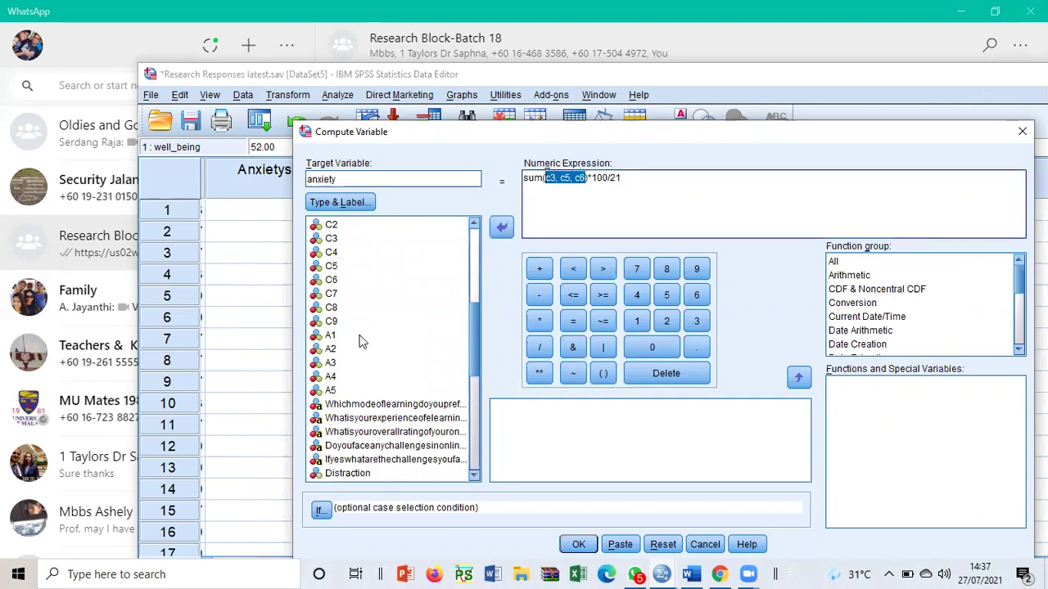
pyautogui.click(330, 334)
pyautogui.doubleClick(330, 333)
pyautogui.write('to')
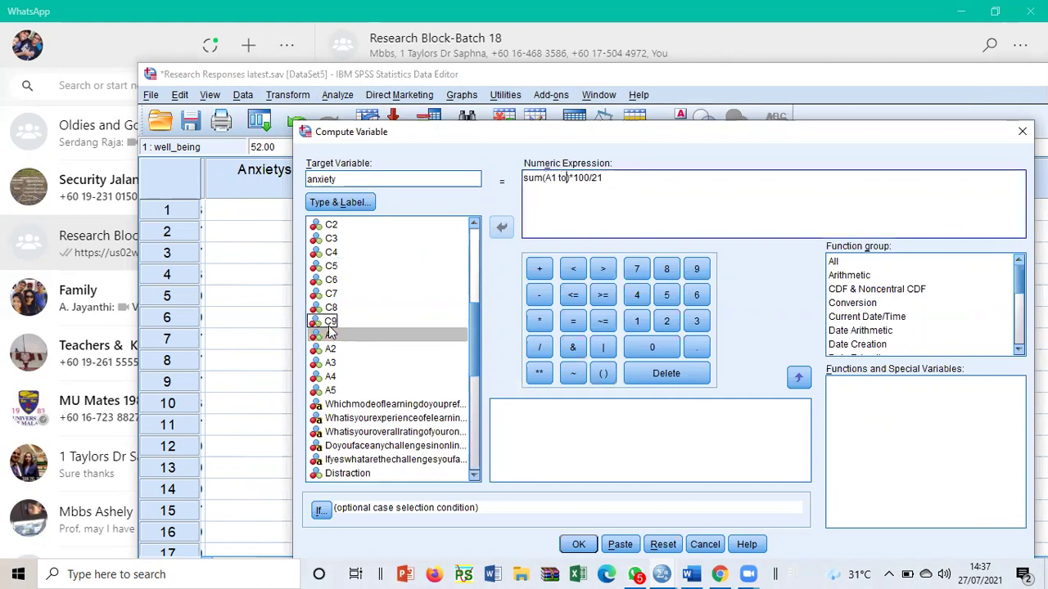
pyautogui.doubleClick(330, 390)
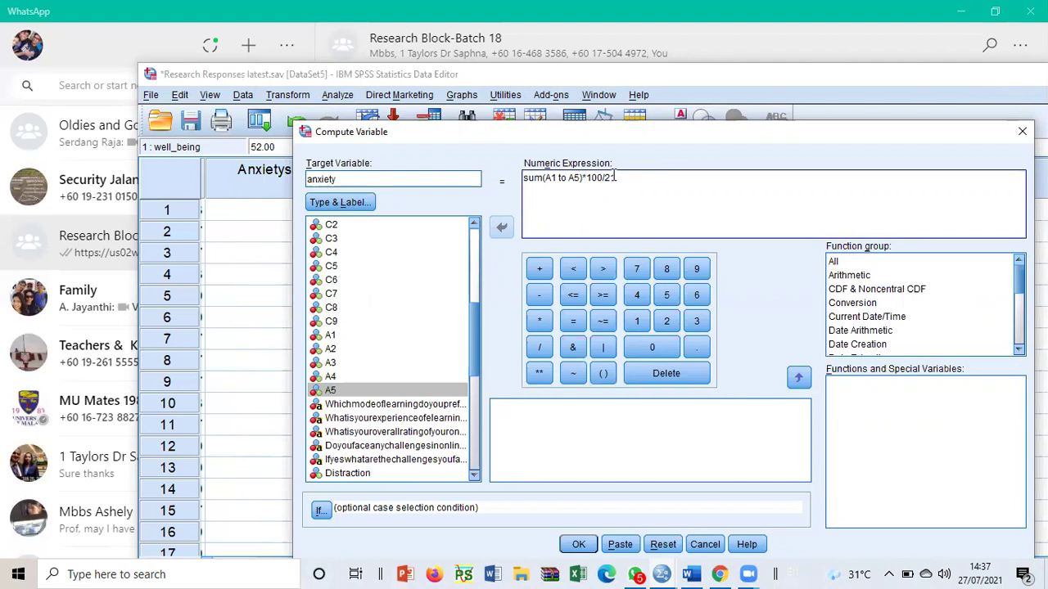
# - Change the multiplier after the sum to 5 and run the anxiety computation
pyautogui.write('0')
pyautogui.moveTo(616, 177); pyautogui.dragTo(586, 178)
pyautogui.click(627, 178)
pyautogui.moveTo(628, 179); pyautogui.dragTo(588, 179)
pyautogui.click(647, 193)
pyautogui.moveTo(590, 179)
pyautogui.mouseDown()
pyautogui.moveTo(615, 179)
pyautogui.moveTo(590, 180)
pyautogui.mouseUp()
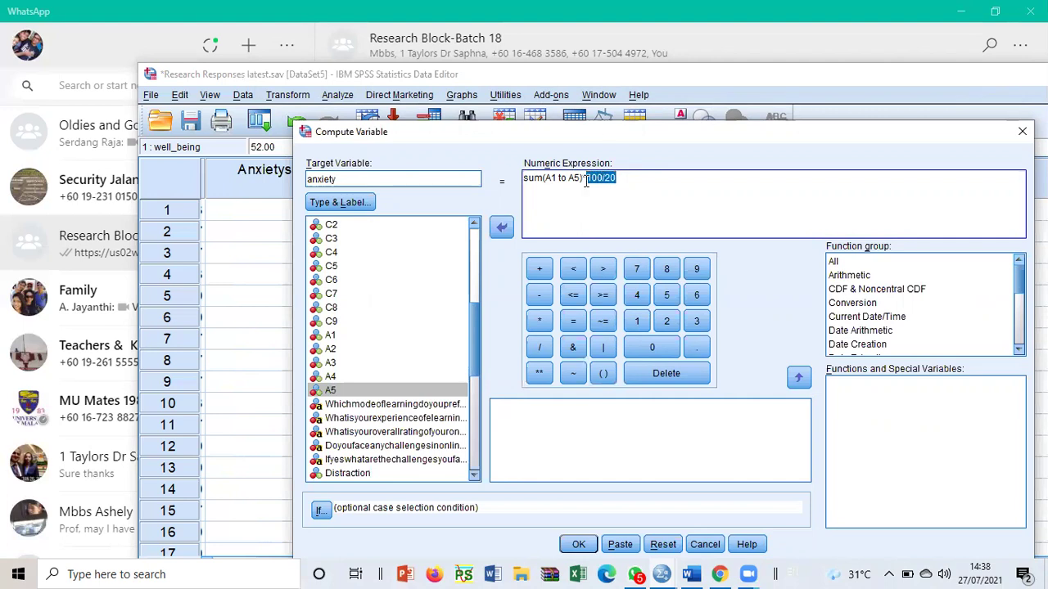
pyautogui.write('5')
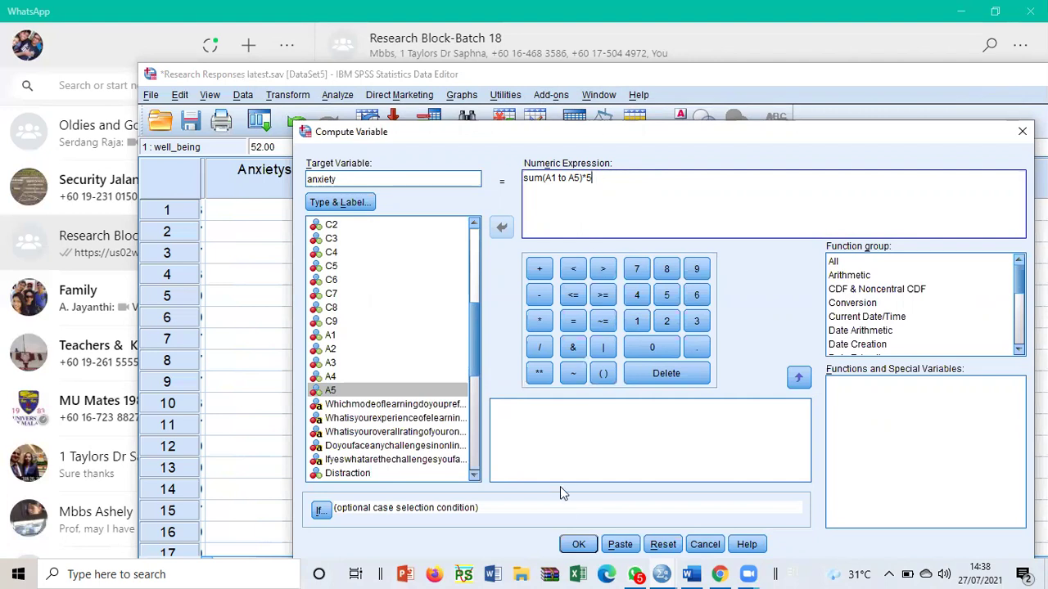
pyautogui.click(578, 545)
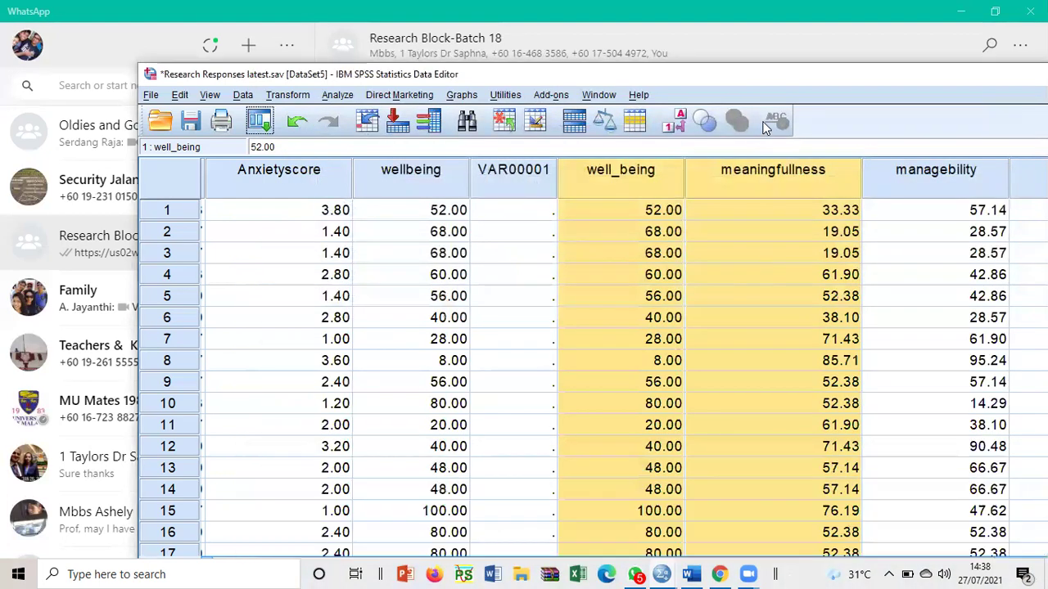
# - Shift the data editor window to expose the new score columns and select the first case's cells from well_being through comphrehensibility
pyautogui.click(765, 127)
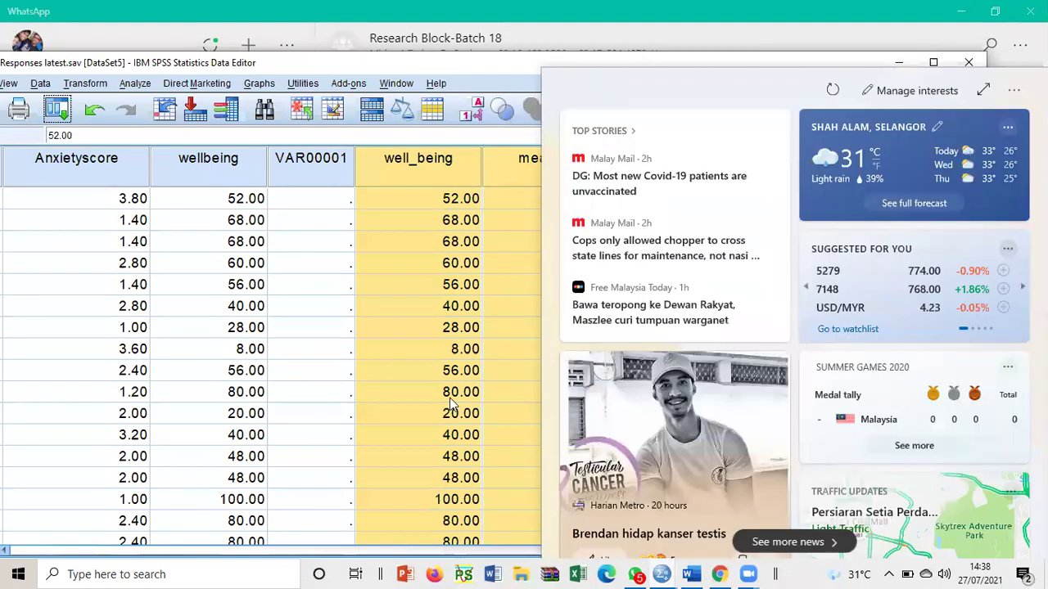
pyautogui.click(411, 373)
pyautogui.click(438, 202)
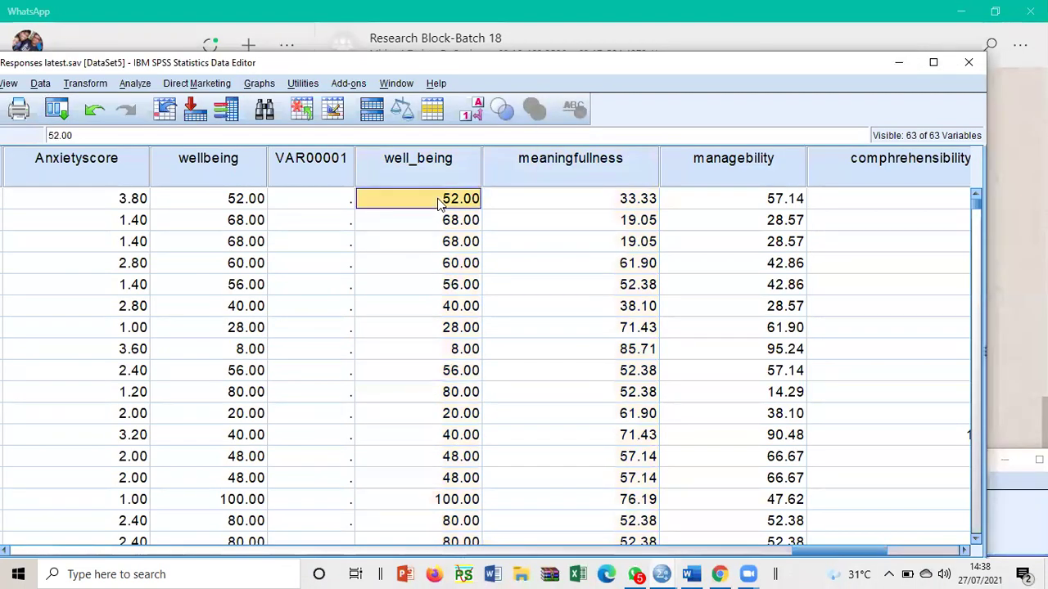
pyautogui.click(501, 203)
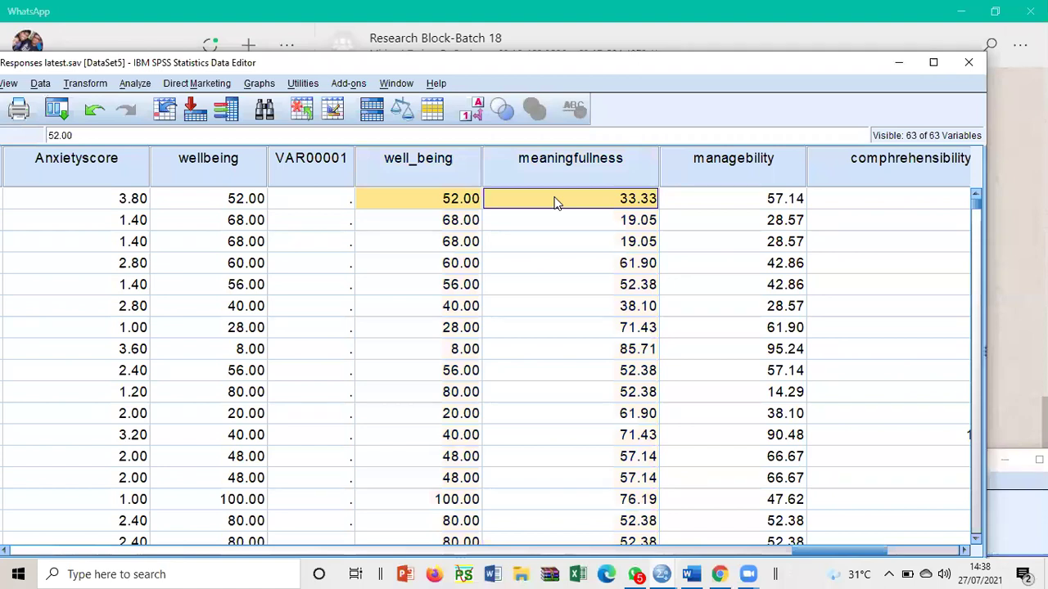
pyautogui.press('Right')
pyautogui.press('Right')
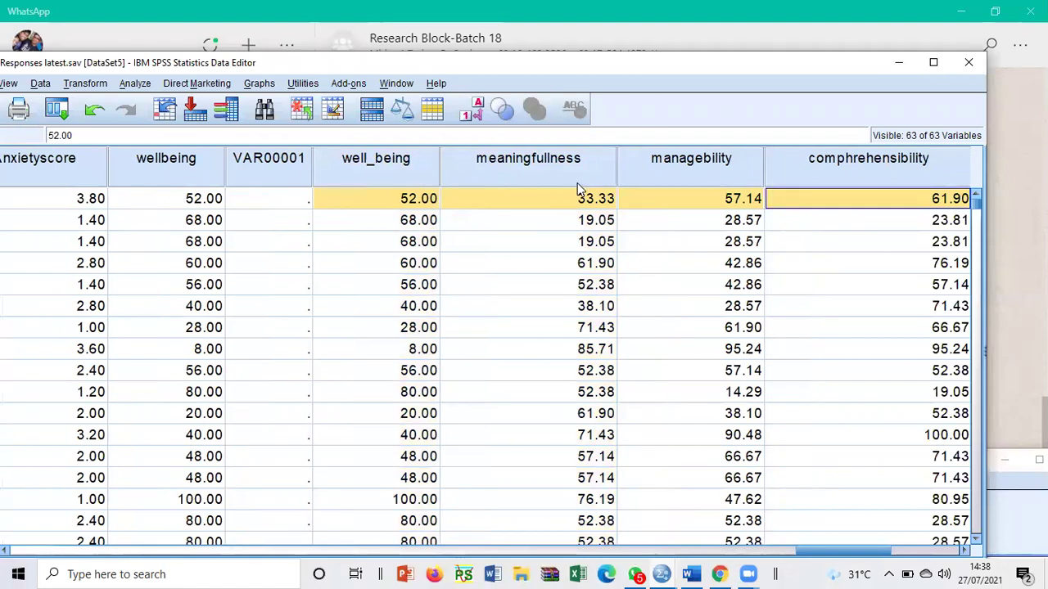
# - Narrow the meaningfullness, managebility and comphrehensibility columns so the anxiety column fits in view
pyautogui.moveTo(616, 161); pyautogui.dragTo(548, 172)
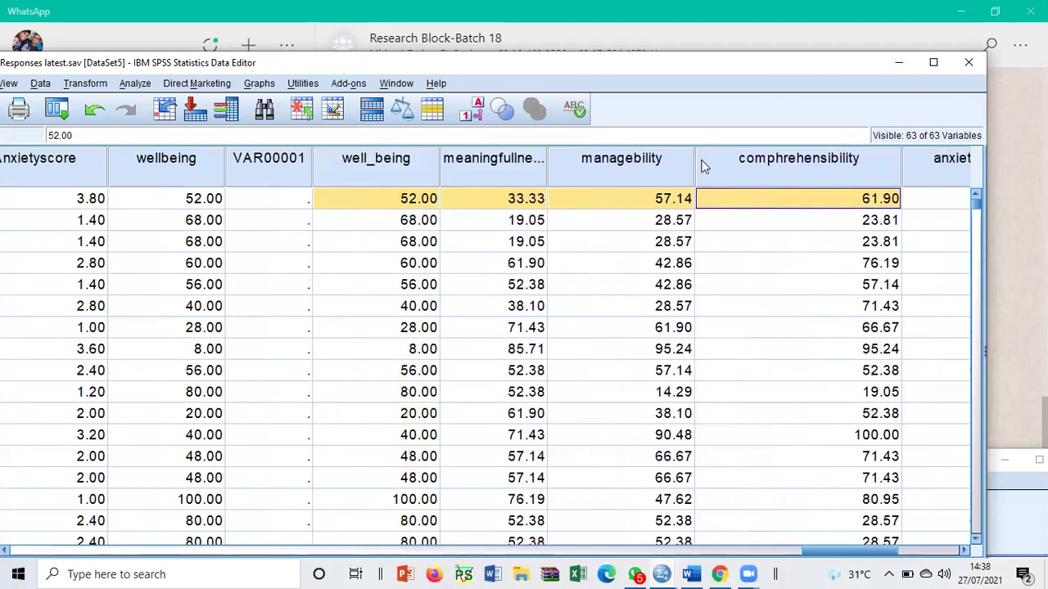
pyautogui.moveTo(694, 157); pyautogui.dragTo(636, 164)
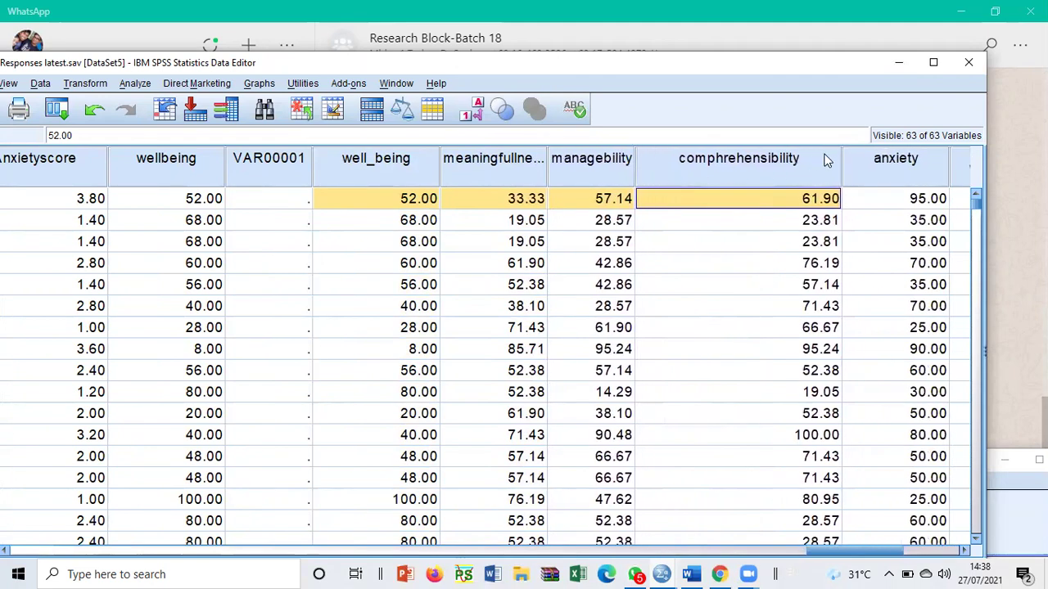
pyautogui.moveTo(842, 159); pyautogui.dragTo(766, 170)
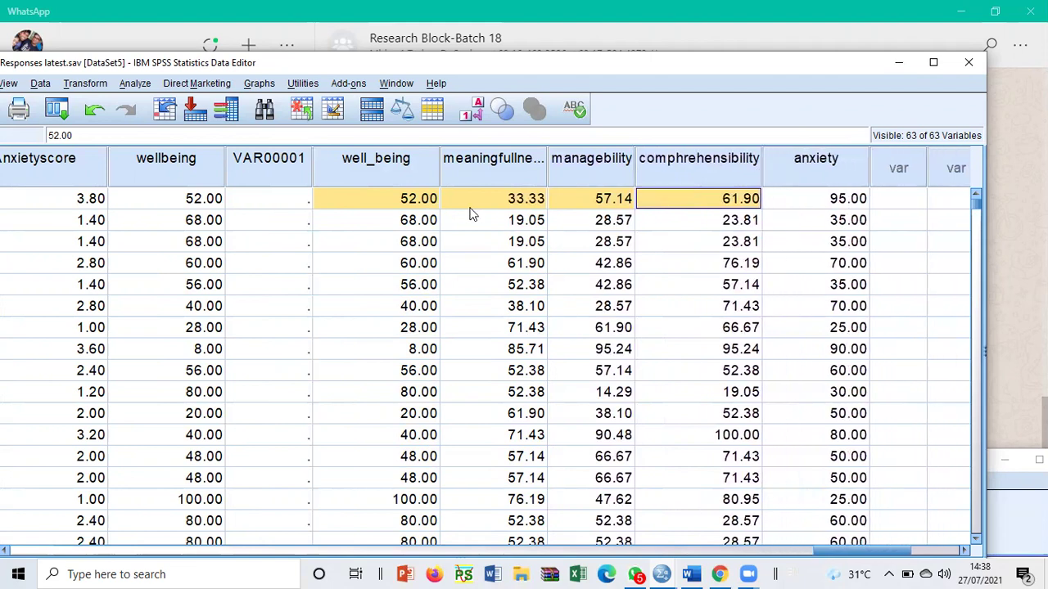
# - Inspect the first case's well_being and anxiety scores, ending on its well_being cell
pyautogui.click(419, 206)
pyautogui.click(831, 204)
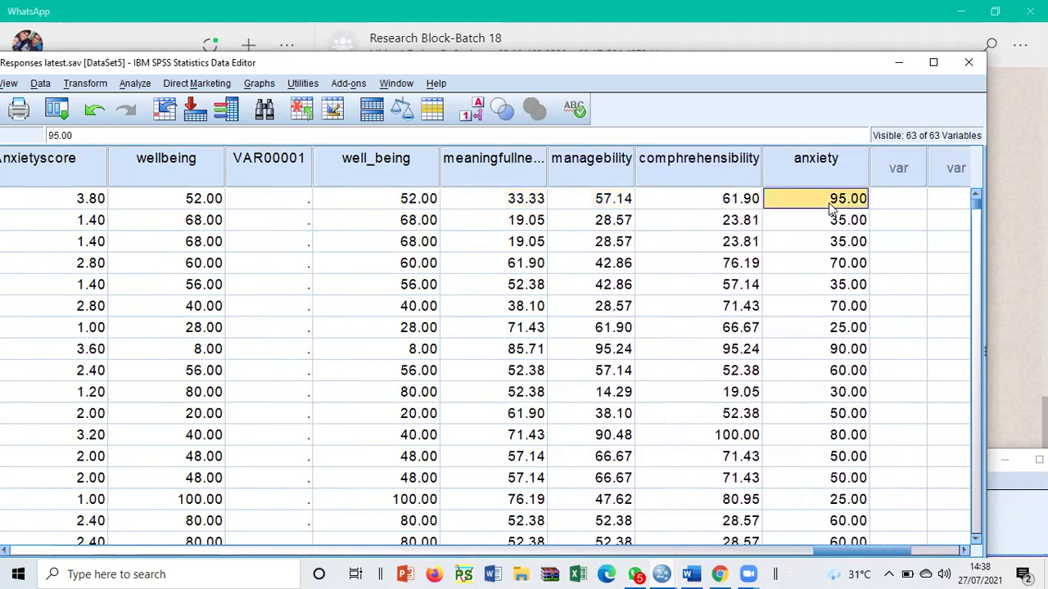
pyautogui.click(416, 203)
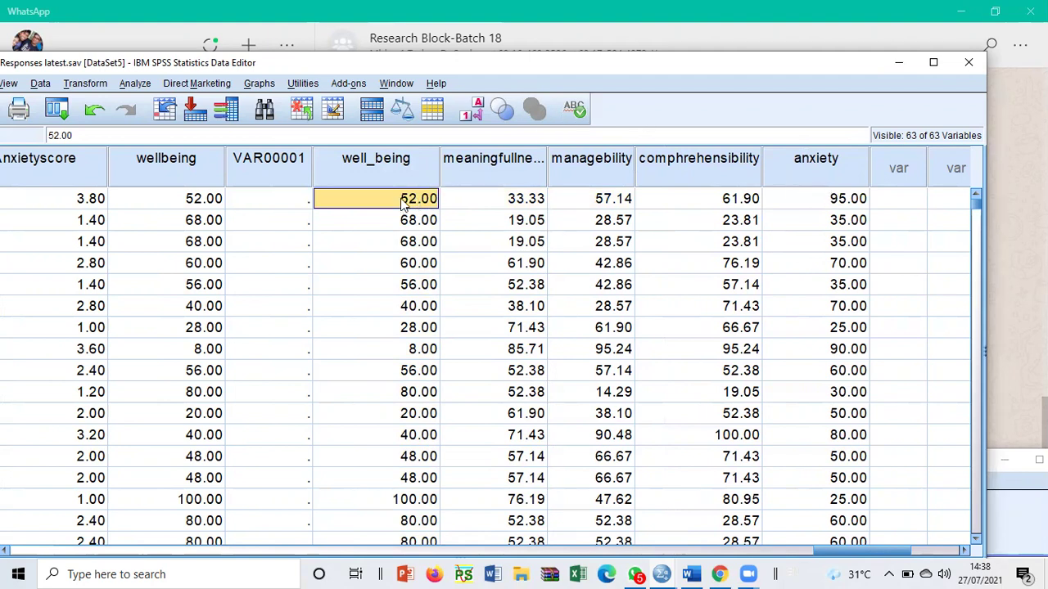
# - Inspect the first case's anxiety score and the second case's scores from well_being through anxiety
pyautogui.click(802, 202)
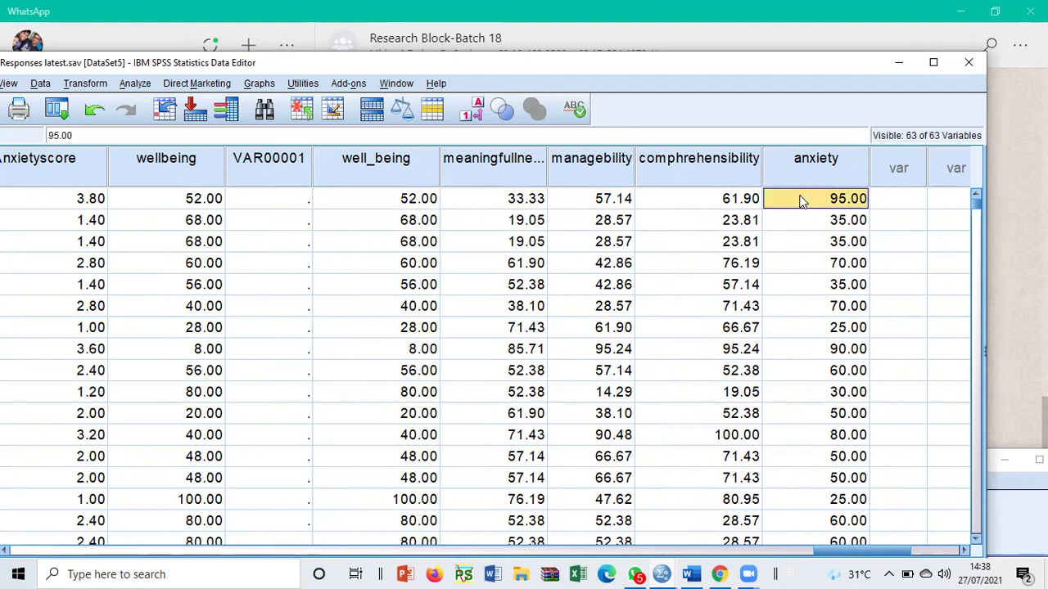
pyautogui.moveTo(826, 223); pyautogui.dragTo(419, 219)
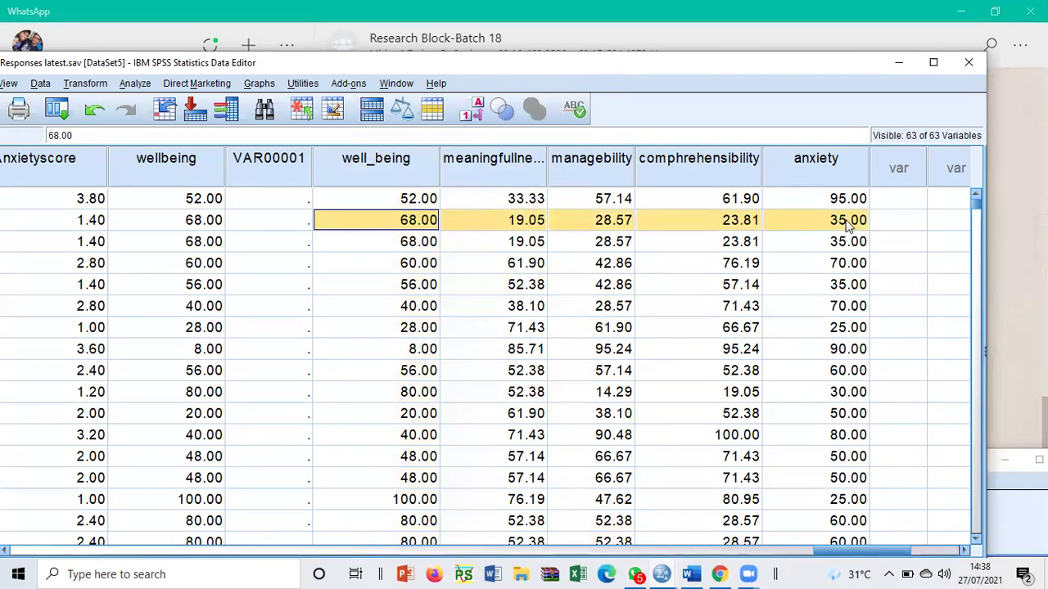
pyautogui.click(896, 220)
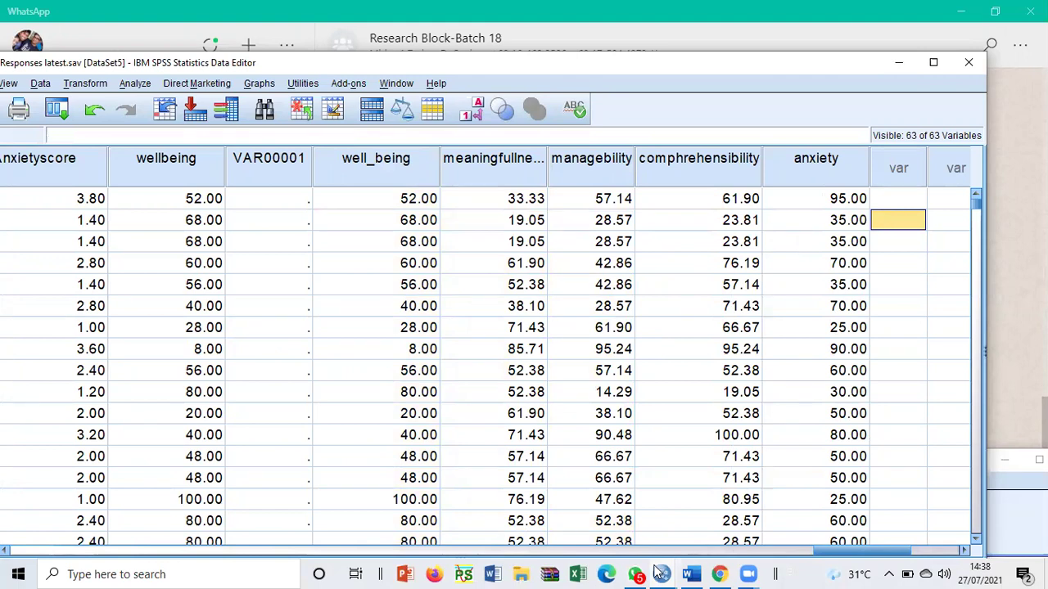
# - Switch to the QOL Research Paper in Word and locate the QOL domains summary paragraph after the Table 1 demographics
pyautogui.moveTo(690, 574)
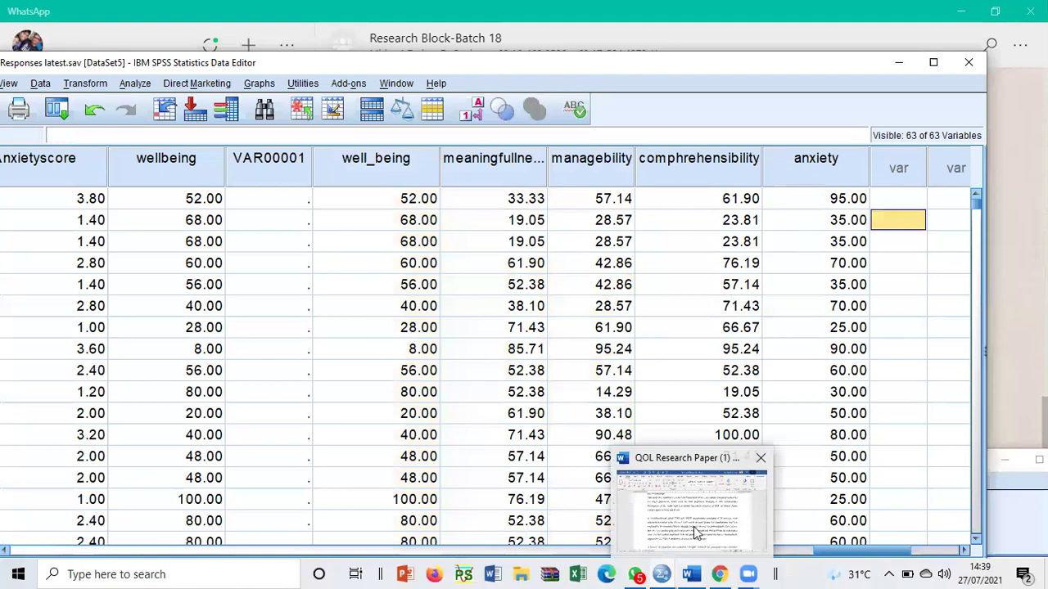
pyautogui.click(694, 532)
pyautogui.scroll(-15, 508, 353)
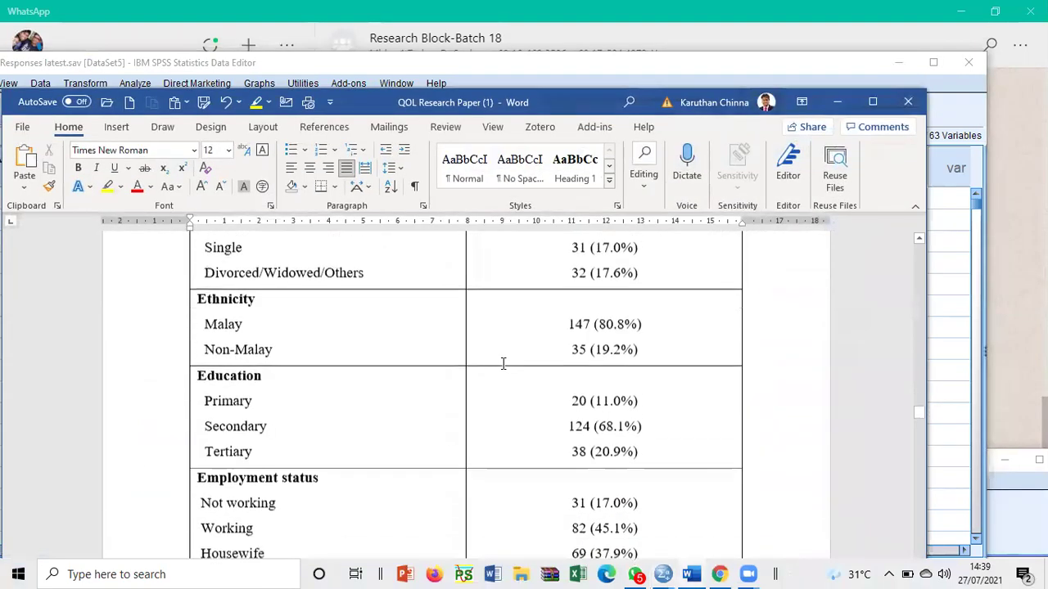
pyautogui.scroll(3, 507, 353)
pyautogui.scroll(6, 508, 354)
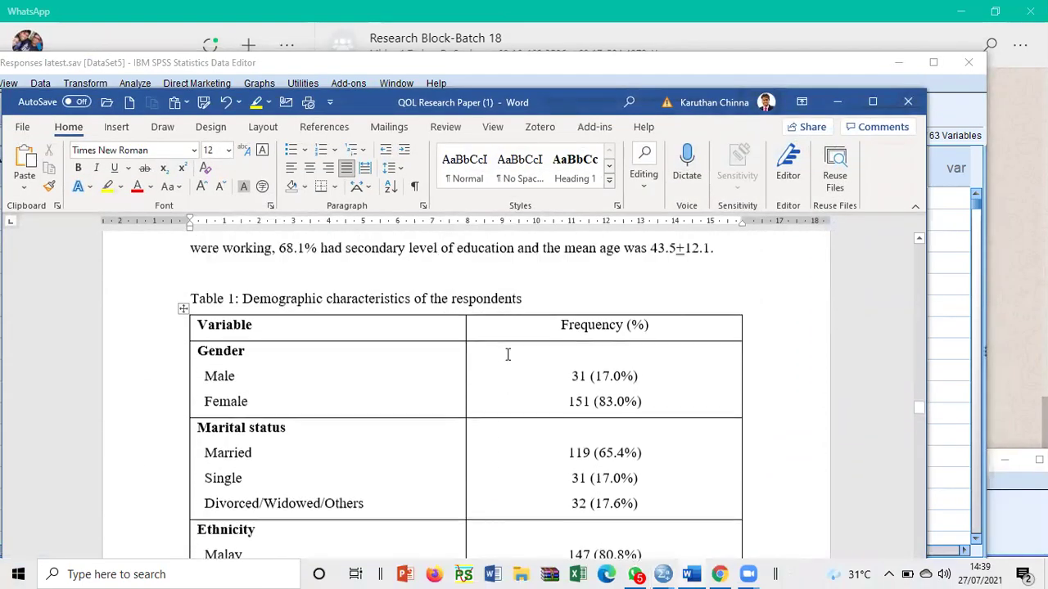
pyautogui.scroll(-4, 507, 353)
pyautogui.scroll(-5, 508, 354)
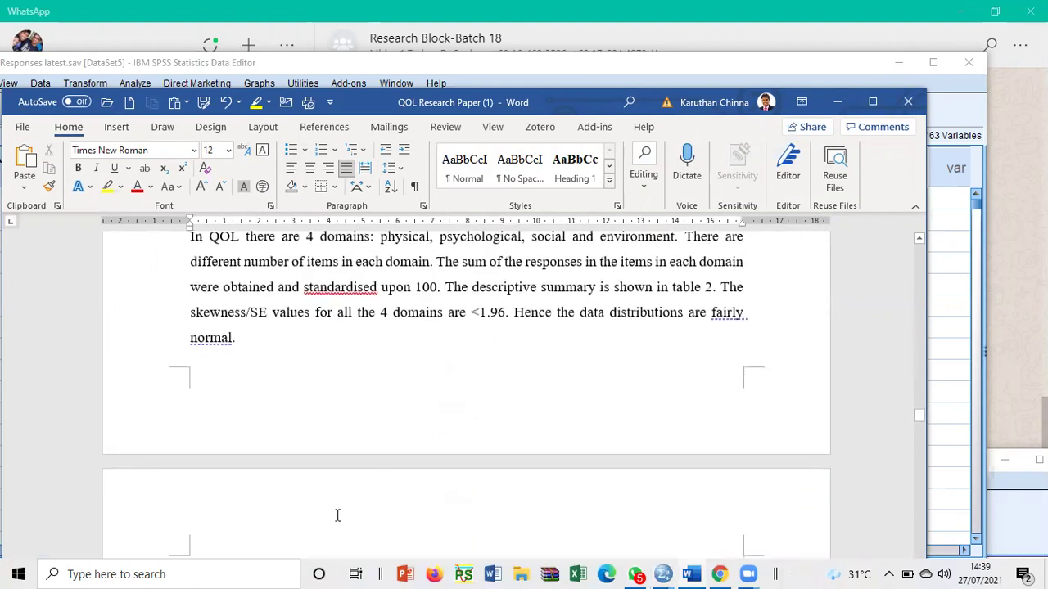
# - Enter the line "Summary for wellbeing, coherence, anxity" on the blank page after the QOL domains paragraph
pyautogui.click(238, 539)
pyautogui.scroll(-1, 238, 538)
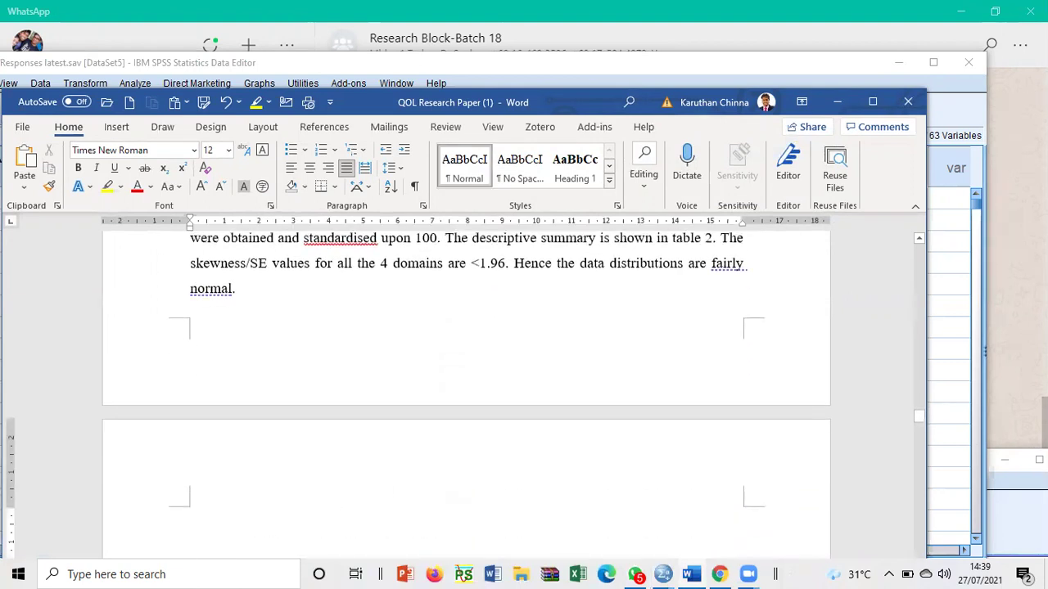
pyautogui.click(200, 519)
pyautogui.write('Summaru')
pyautogui.press('BackSpace')
pyautogui.write('y for ')
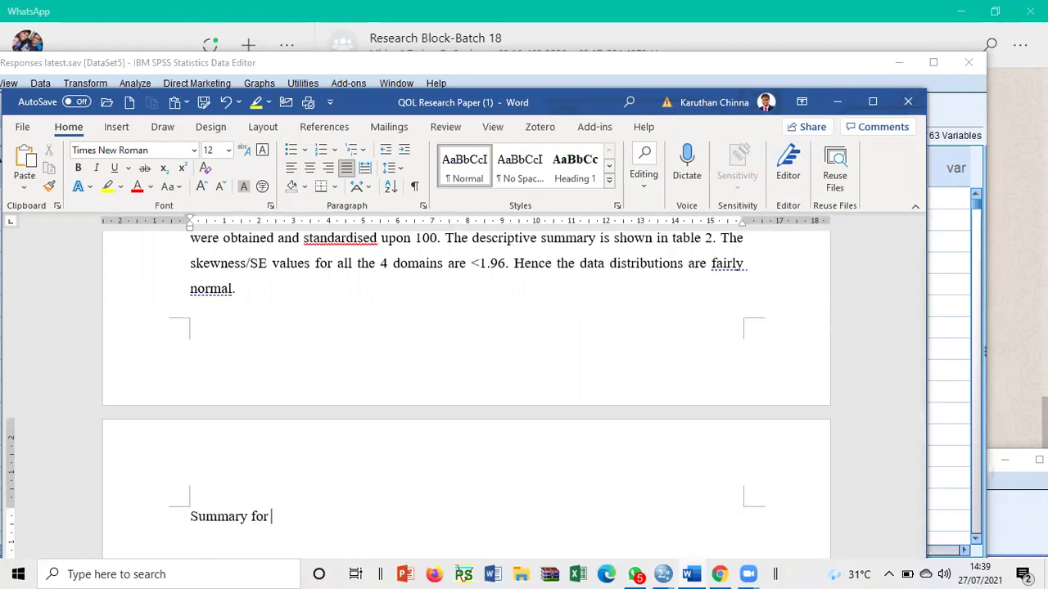
pyautogui.write('wellbeing, coheren')
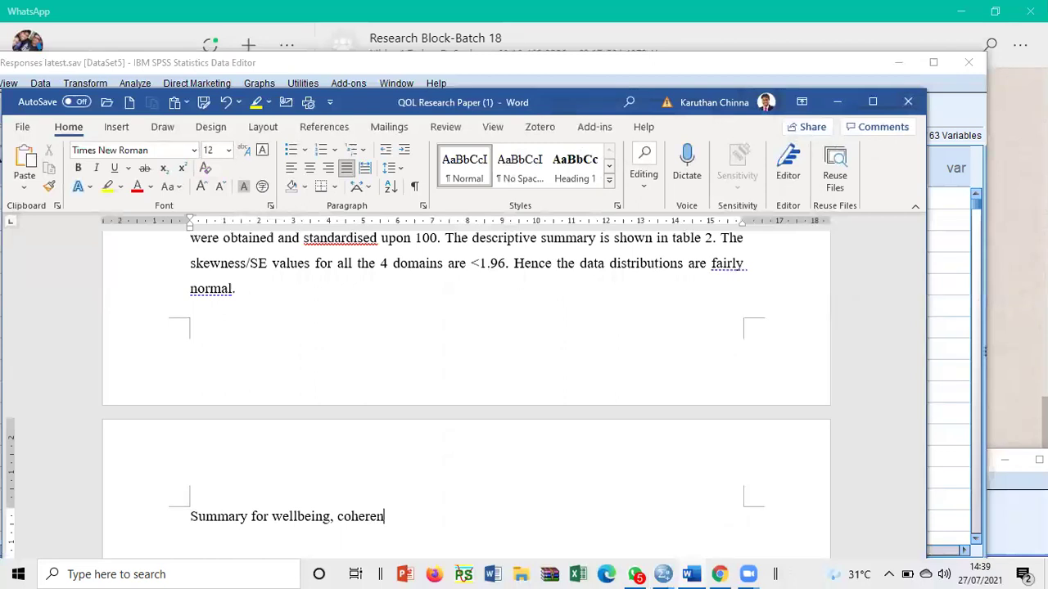
pyautogui.write('ce, anxity')
# - Return to the SPSS data editor and narrow the well_being column
pyautogui.click(954, 262)
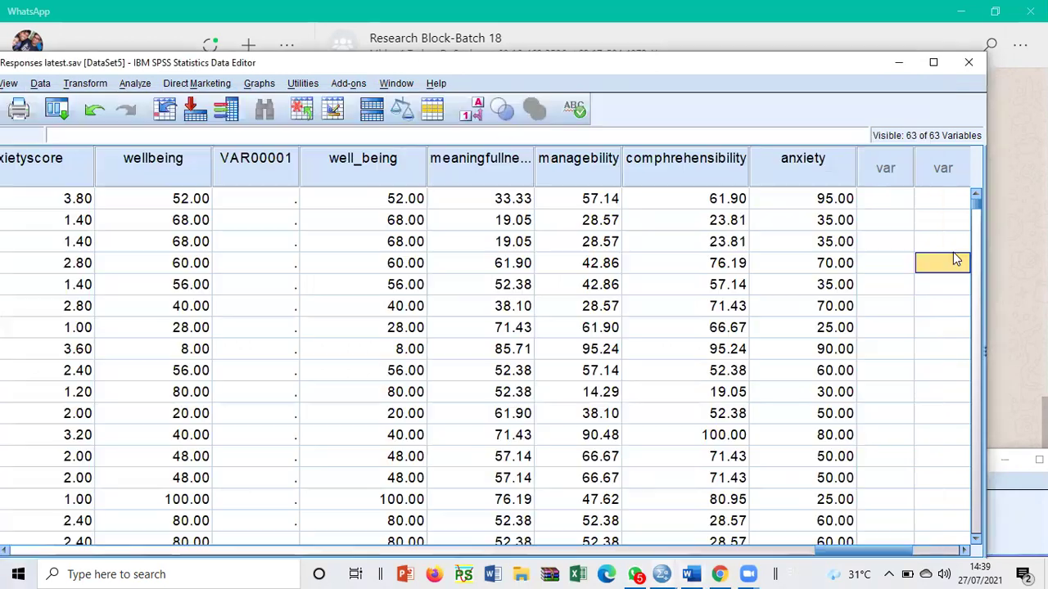
pyautogui.moveTo(426, 167); pyautogui.dragTo(403, 209)
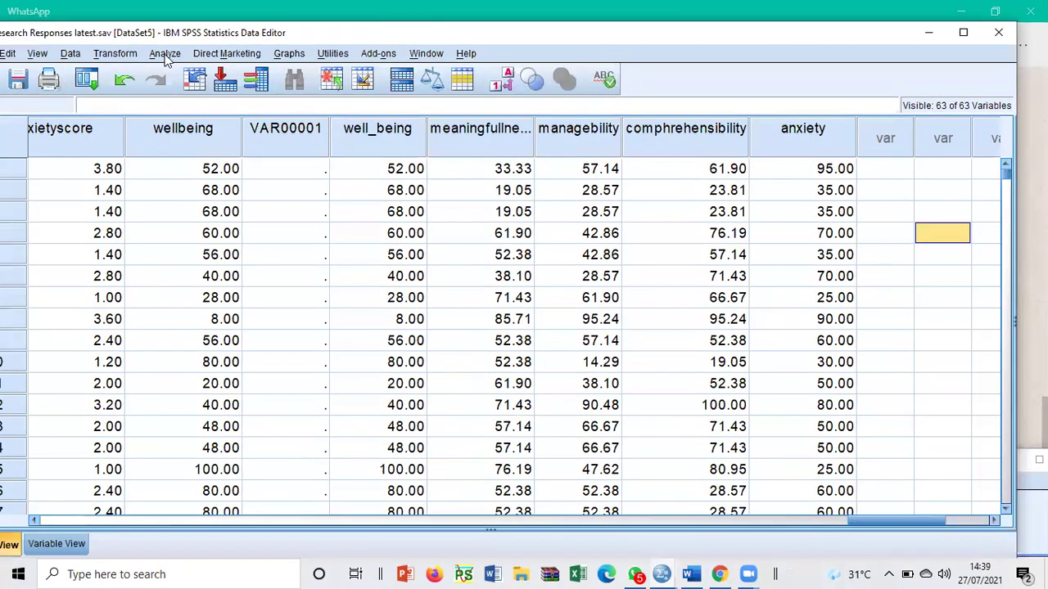
# - Start an Explore analysis with well_being, meaningfullness, managebility, comphrehensibility and anxiety as the dependent variables
pyautogui.click(165, 54)
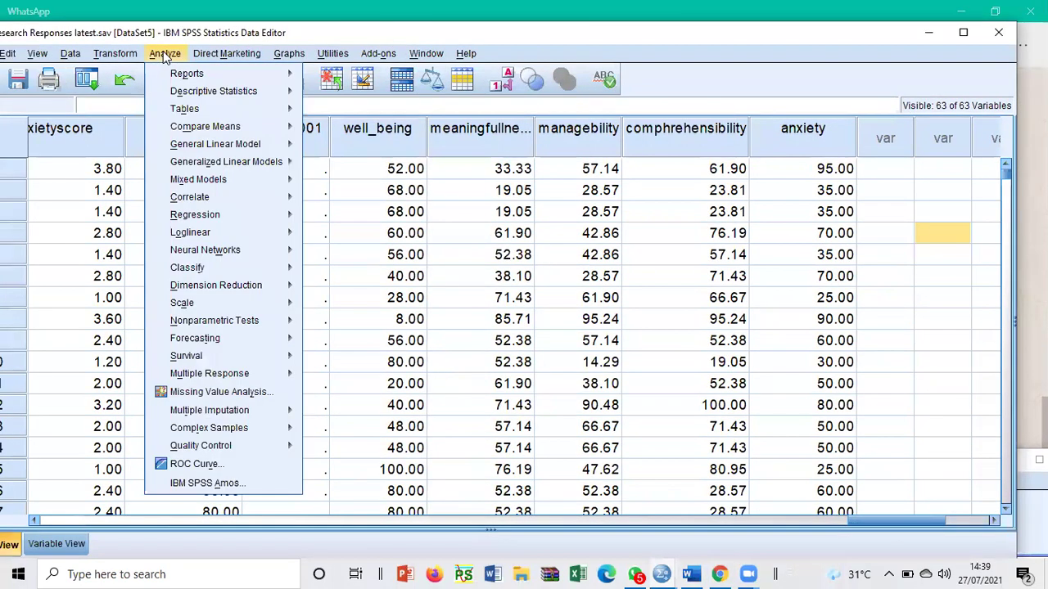
pyautogui.click(275, 94)
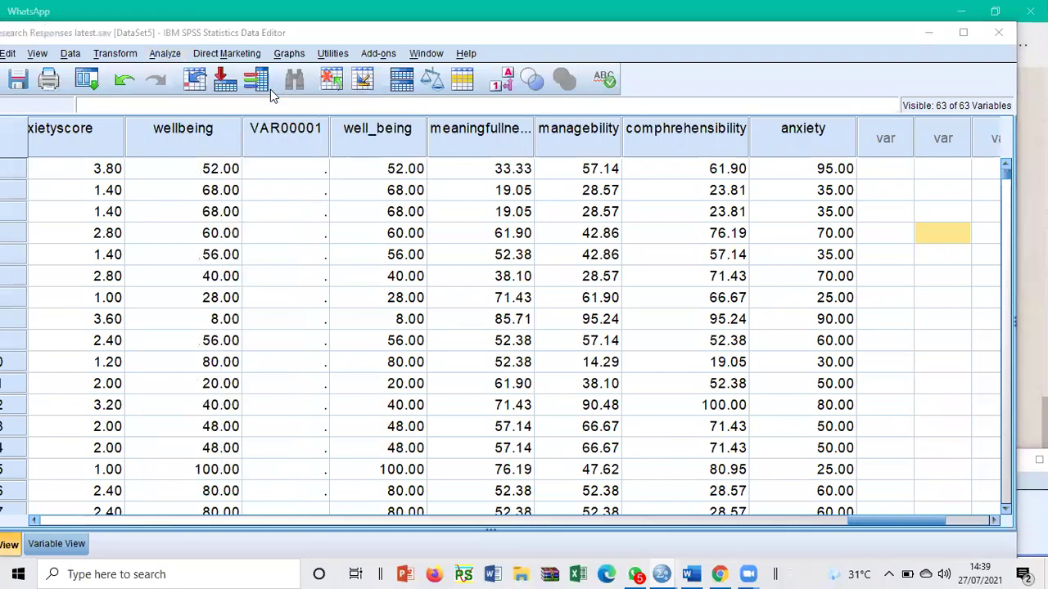
pyautogui.click(165, 54)
pyautogui.moveTo(203, 93)
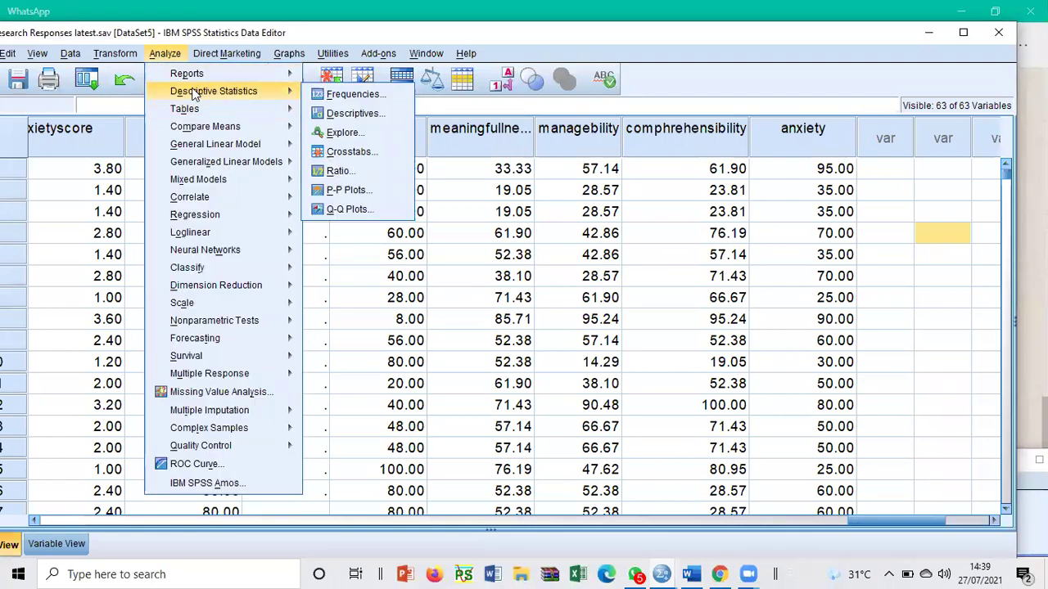
pyautogui.click(342, 133)
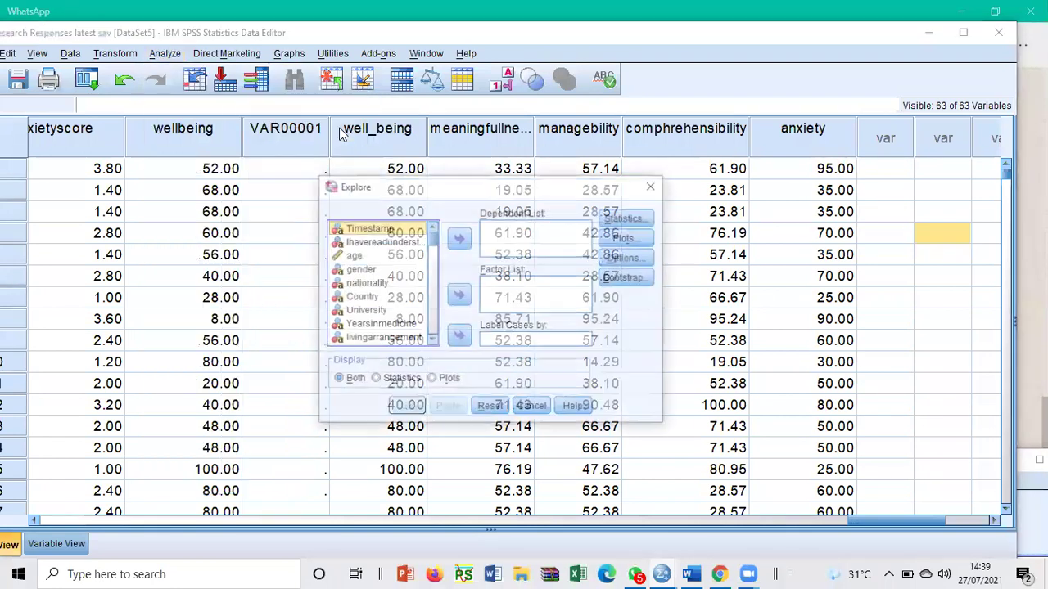
pyautogui.scroll(-15, 377, 287)
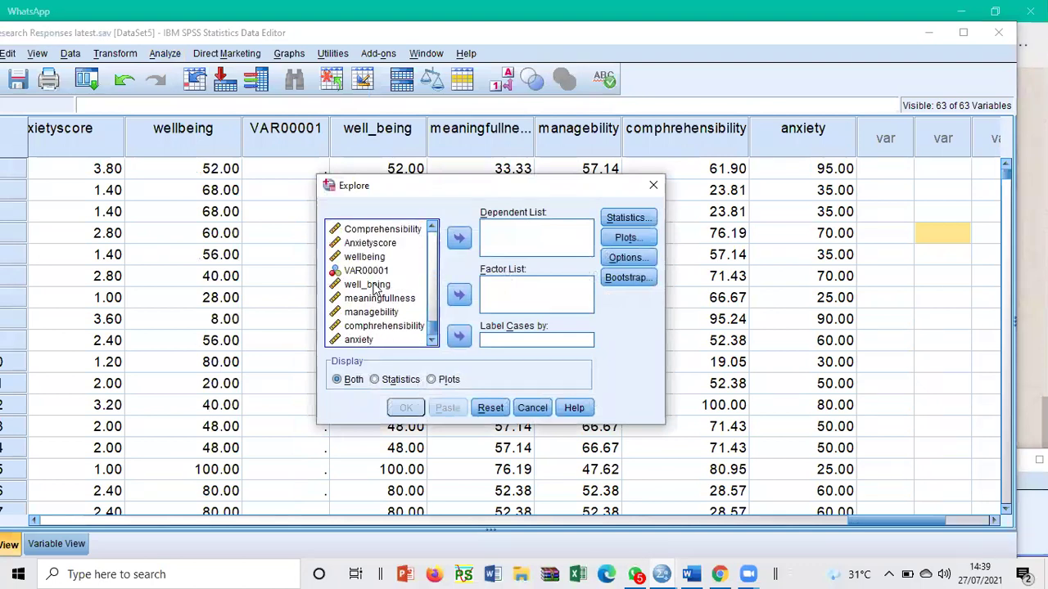
pyautogui.click(374, 284)
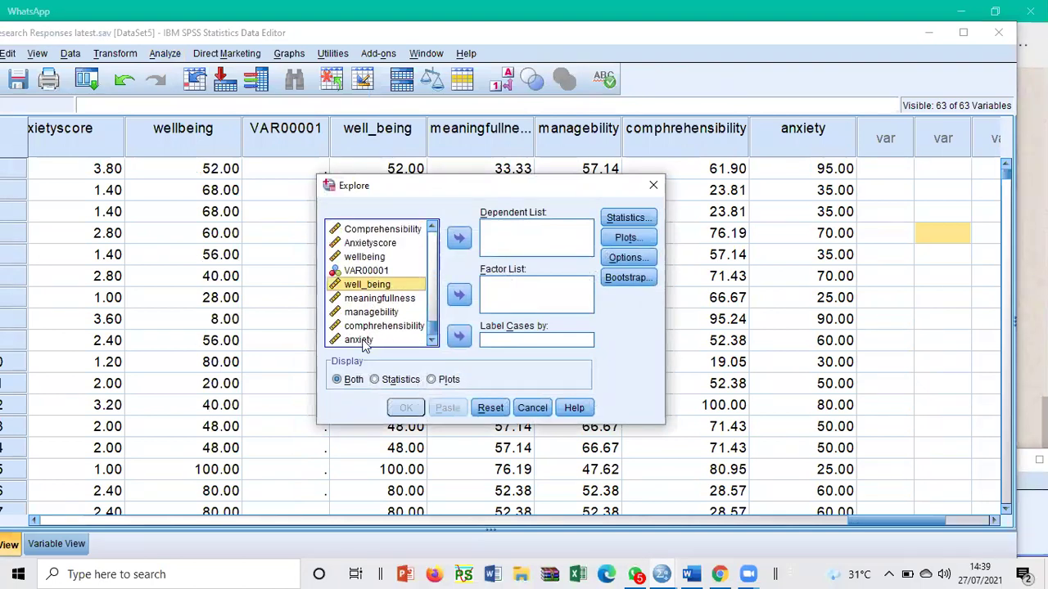
pyautogui.keyDown('shift'); pyautogui.click(377, 340); pyautogui.keyUp('shift')
pyautogui.click(458, 239)
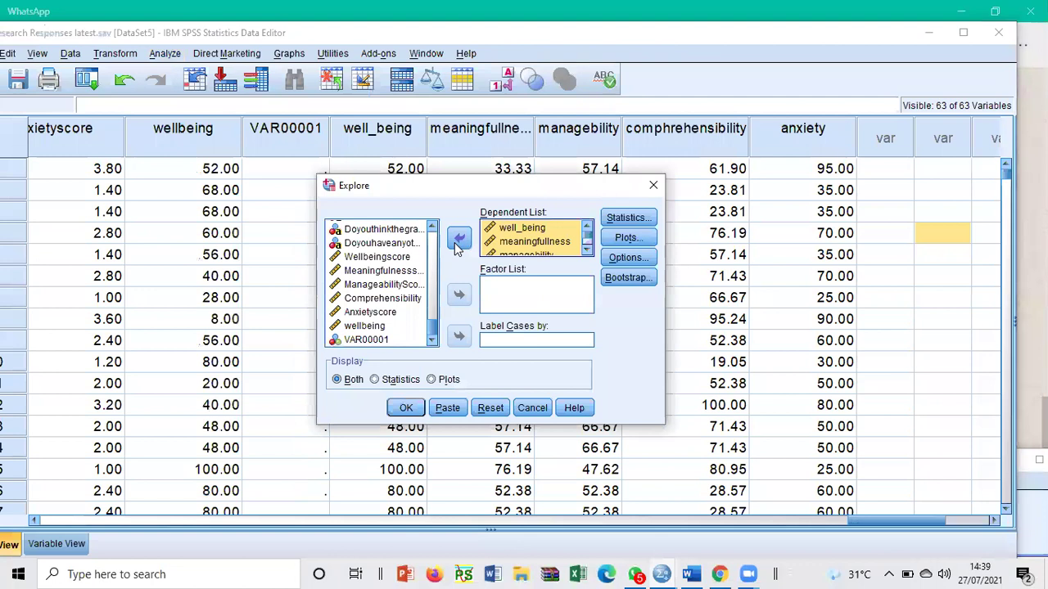
# - Include normality plots with tests in the Explore analysis and run it
pyautogui.click(624, 238)
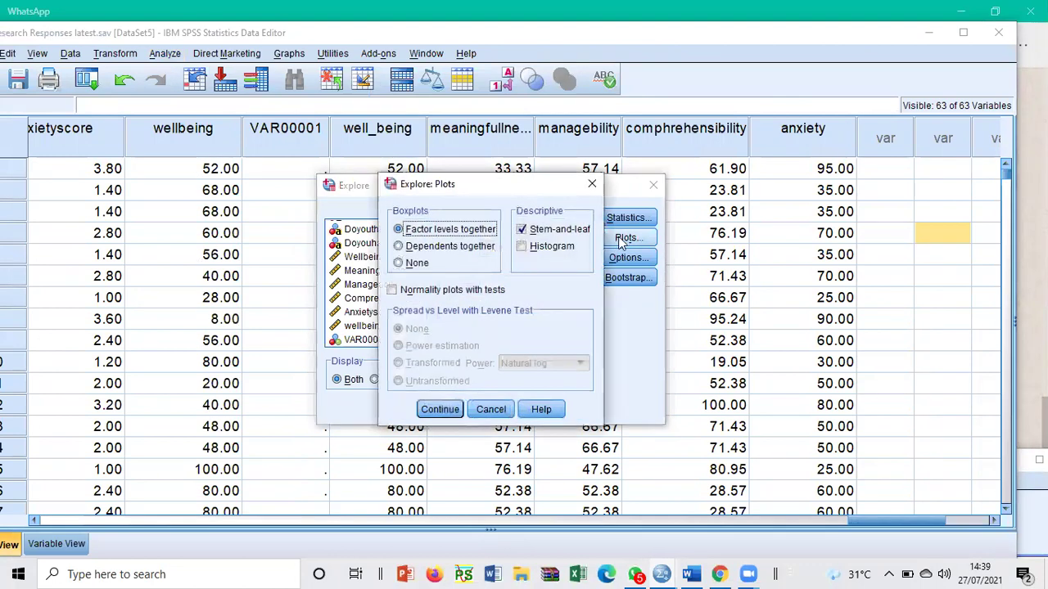
pyautogui.click(430, 292)
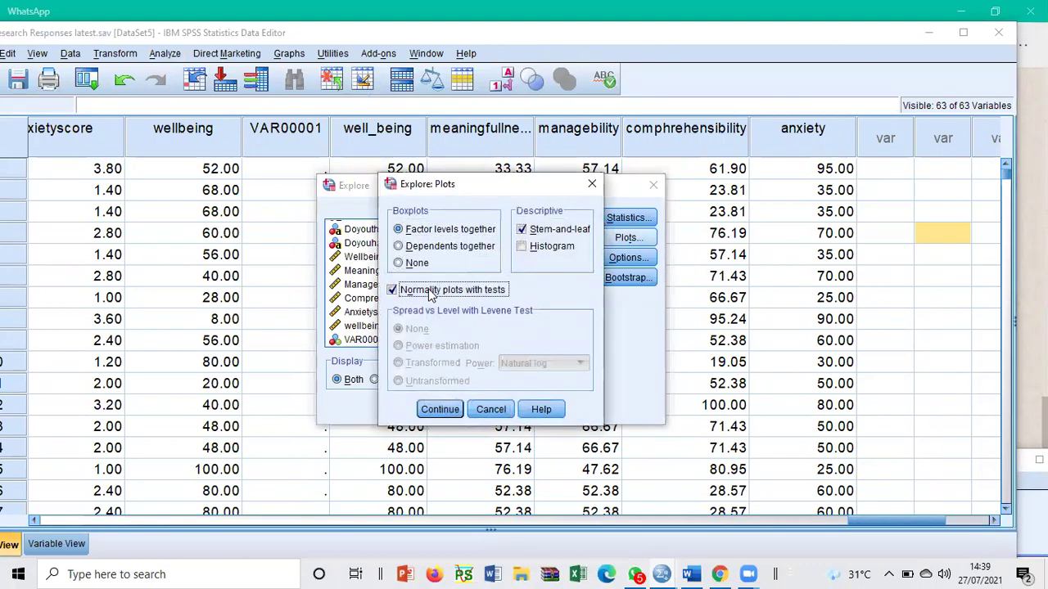
pyautogui.click(431, 408)
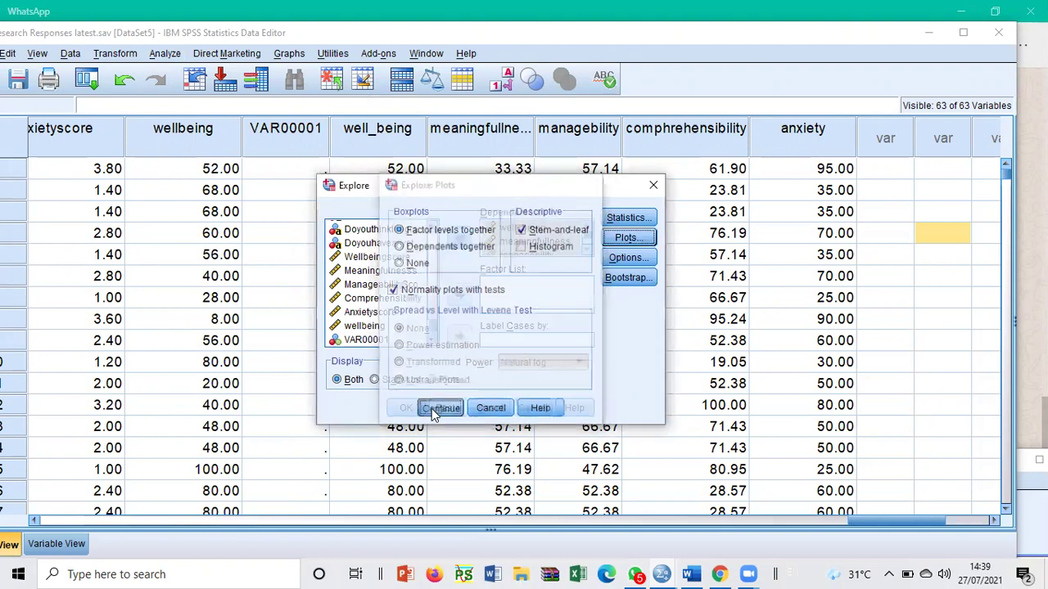
pyautogui.click(404, 409)
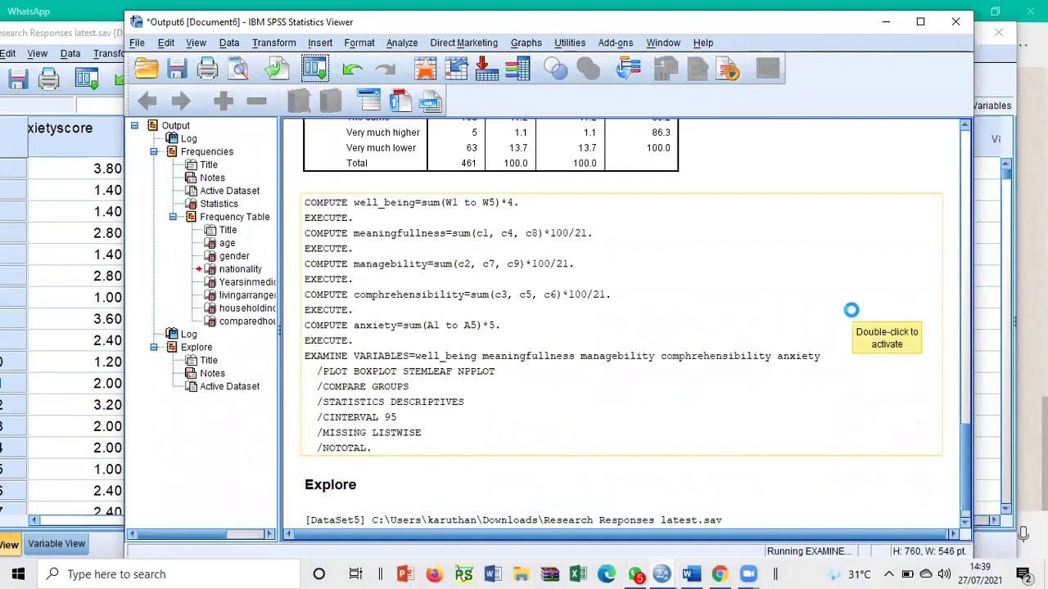
# - Examine the Descriptives table for the five scores and the Tests of Normality table in the output
pyautogui.scroll(-3, 854, 310)
pyautogui.click(613, 267)
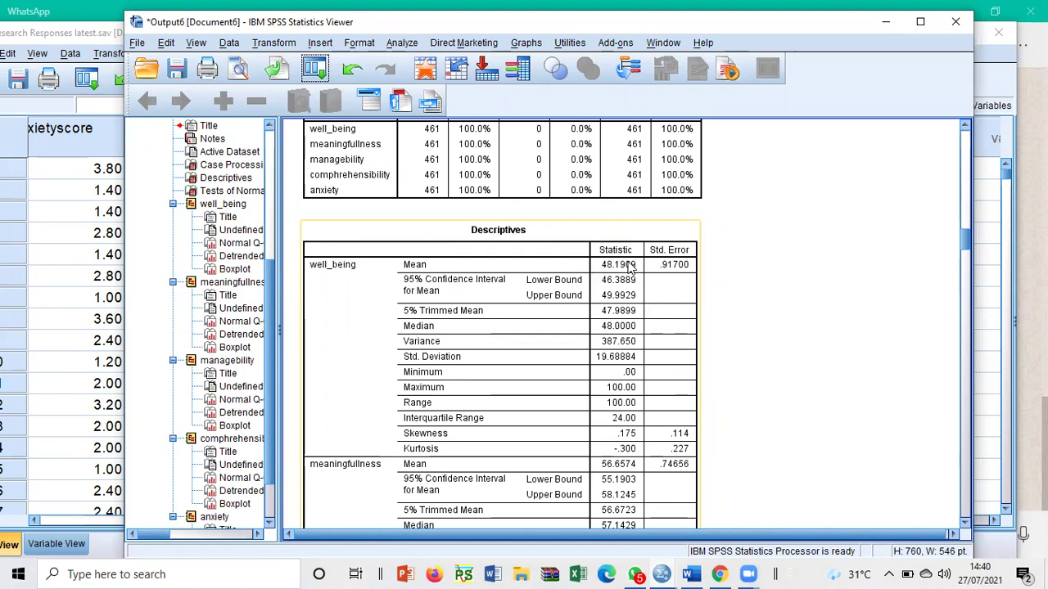
pyautogui.scroll(-5, 824, 332)
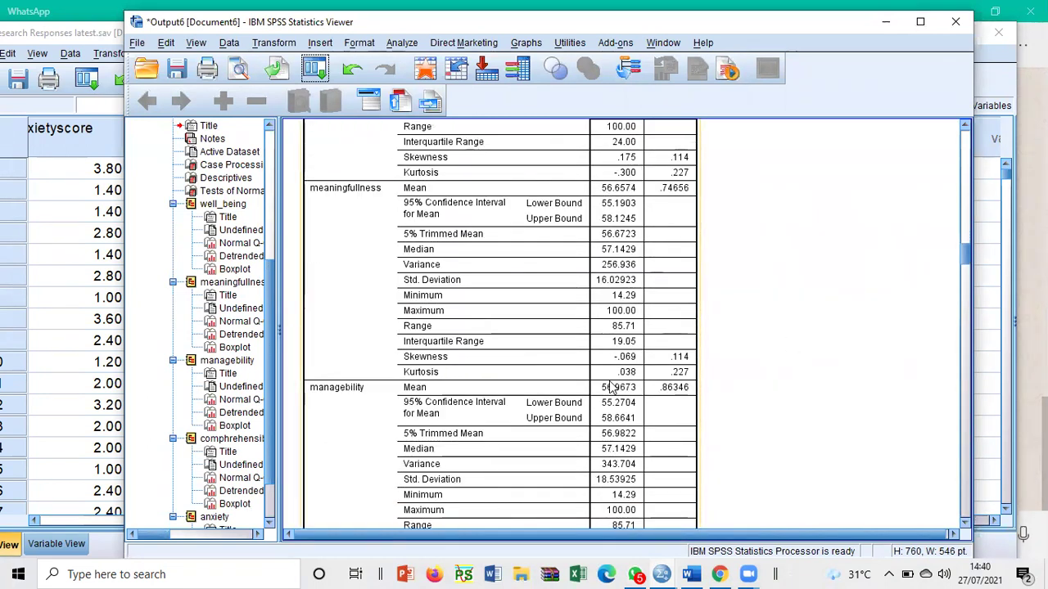
pyautogui.scroll(-5, 810, 381)
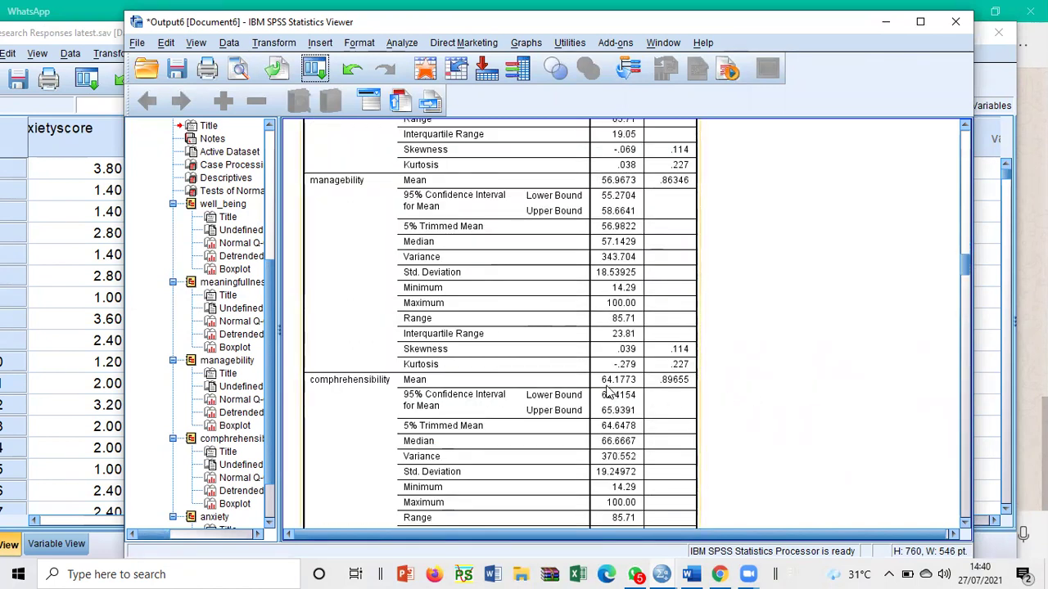
pyautogui.scroll(-5, 839, 381)
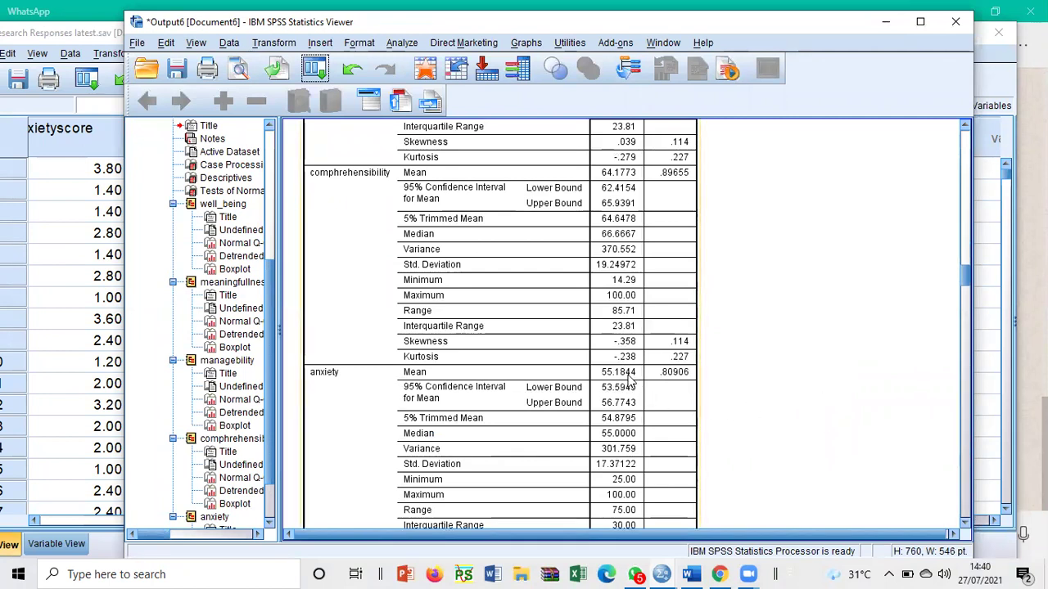
pyautogui.scroll(-6, 755, 376)
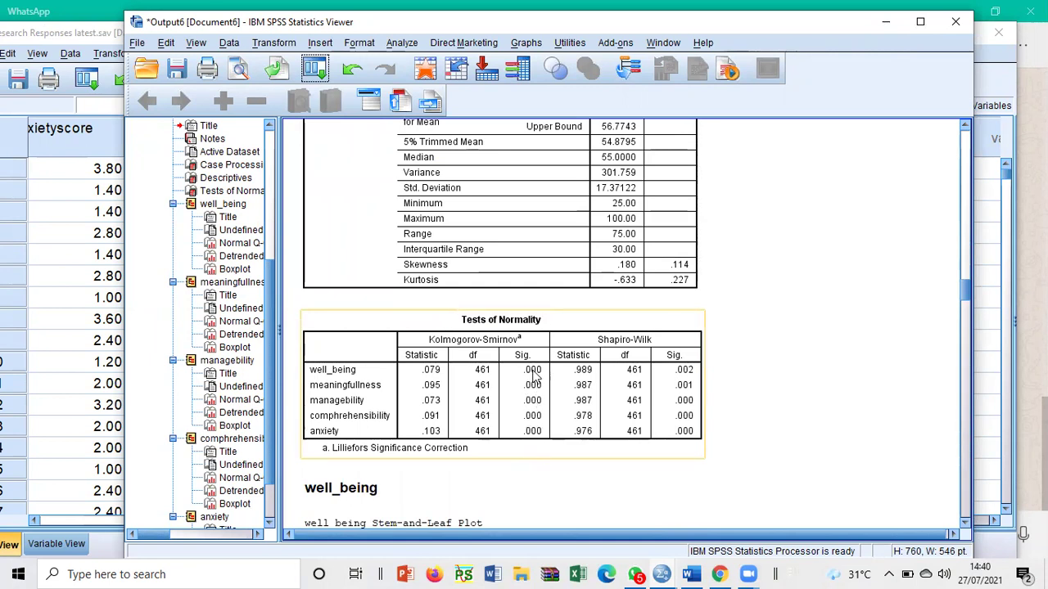
# - Review the stem-and-leaf plots and boxplots of the scores from well_being through anxiety for outliers
pyautogui.scroll(-12, 778, 374)
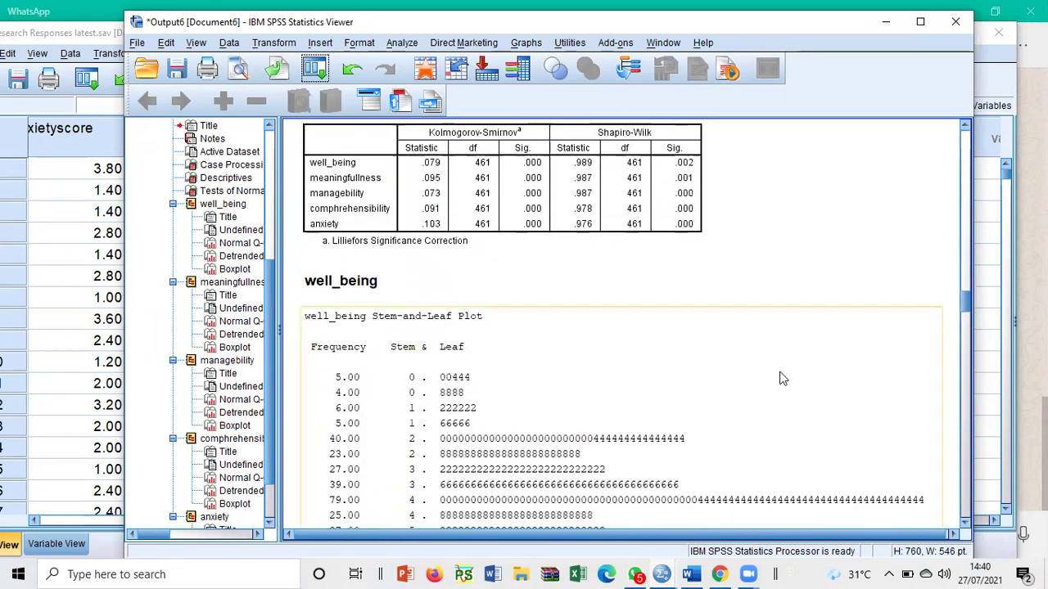
pyautogui.scroll(-15, 779, 378)
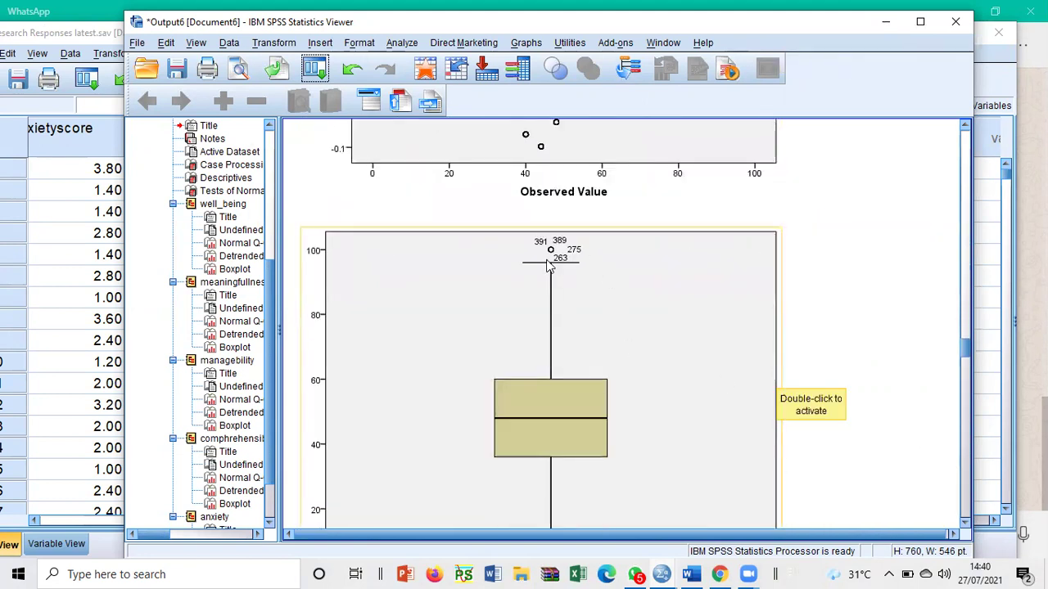
pyautogui.scroll(-15, 840, 283)
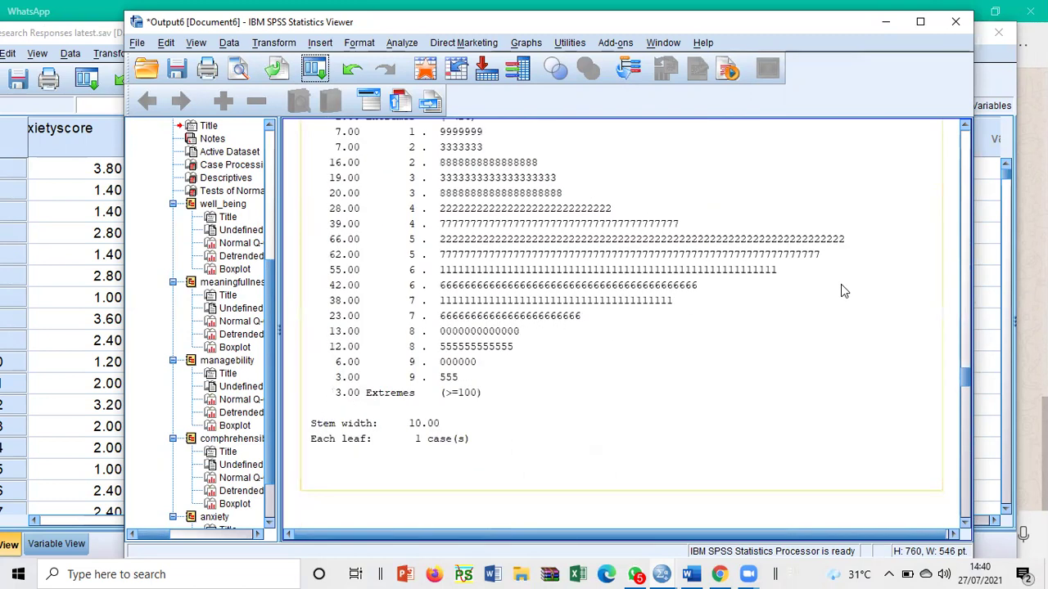
pyautogui.scroll(-10, 841, 292)
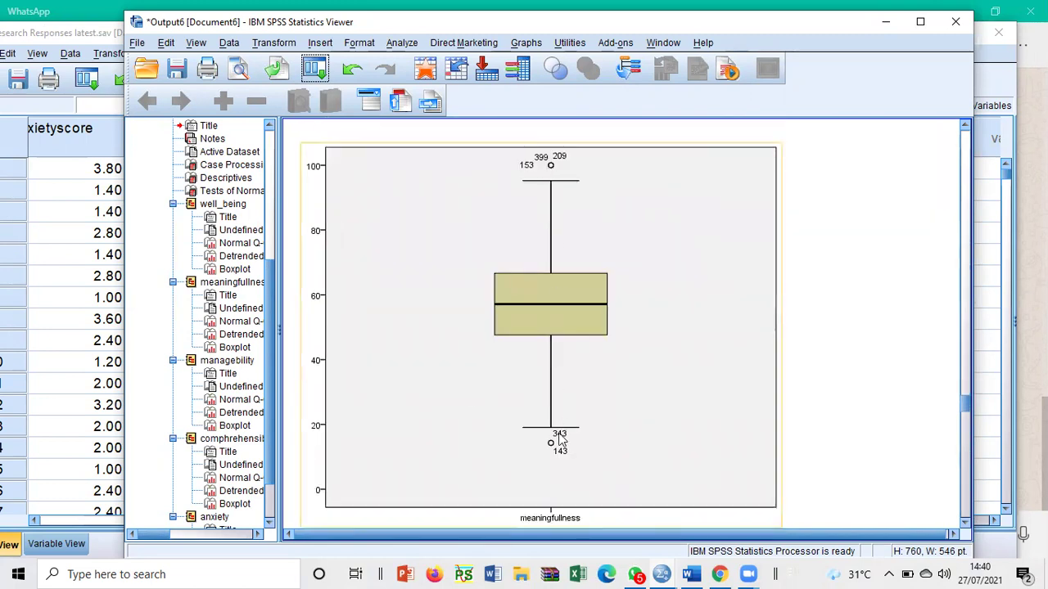
pyautogui.scroll(-5, 860, 335)
pyautogui.scroll(-10, 859, 339)
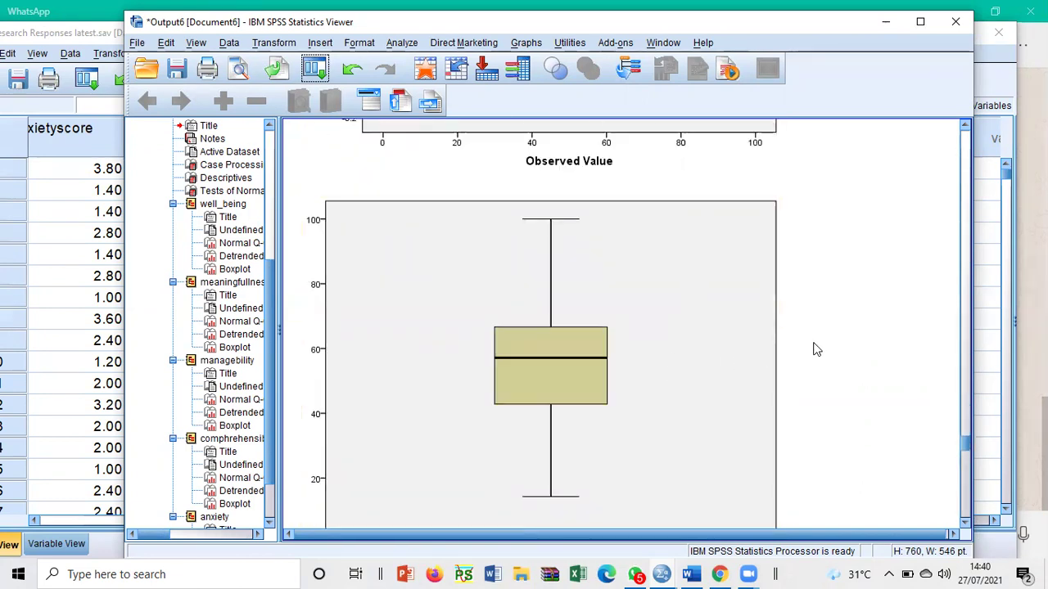
pyautogui.scroll(-10, 814, 351)
pyautogui.scroll(-8, 814, 351)
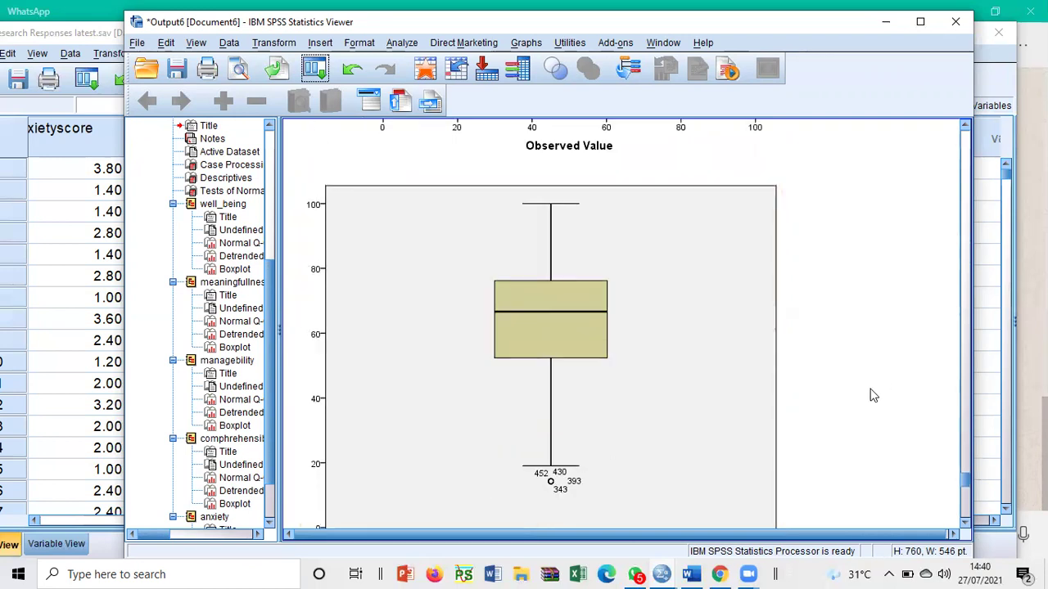
pyautogui.scroll(-10, 879, 377)
pyautogui.scroll(-10, 879, 379)
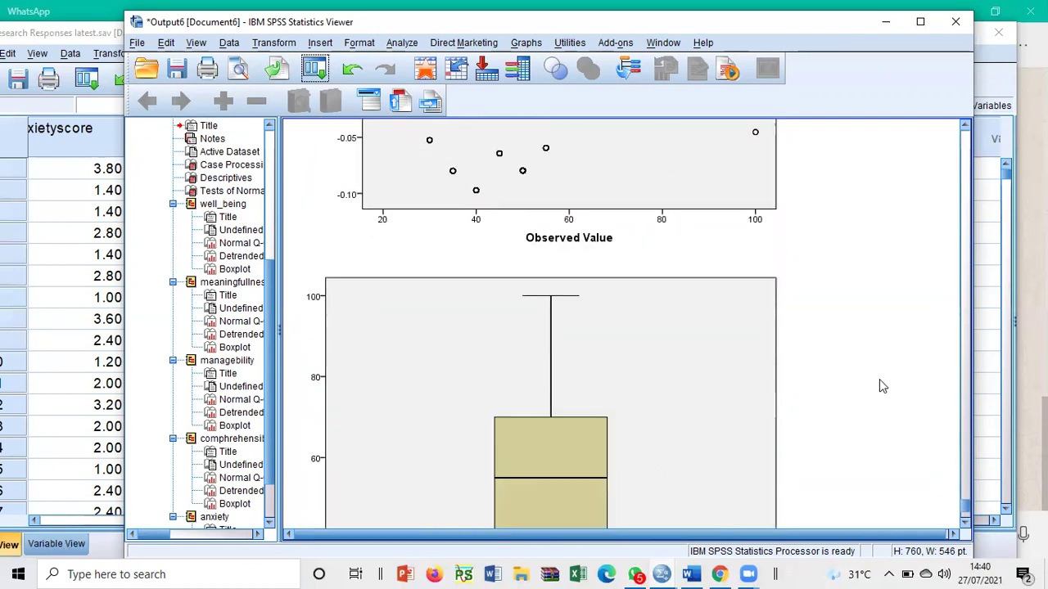
# - Go back through the Explore plots to re-examine the Tests of Normality table and the anxiety descriptives
pyautogui.scroll(20, 879, 379)
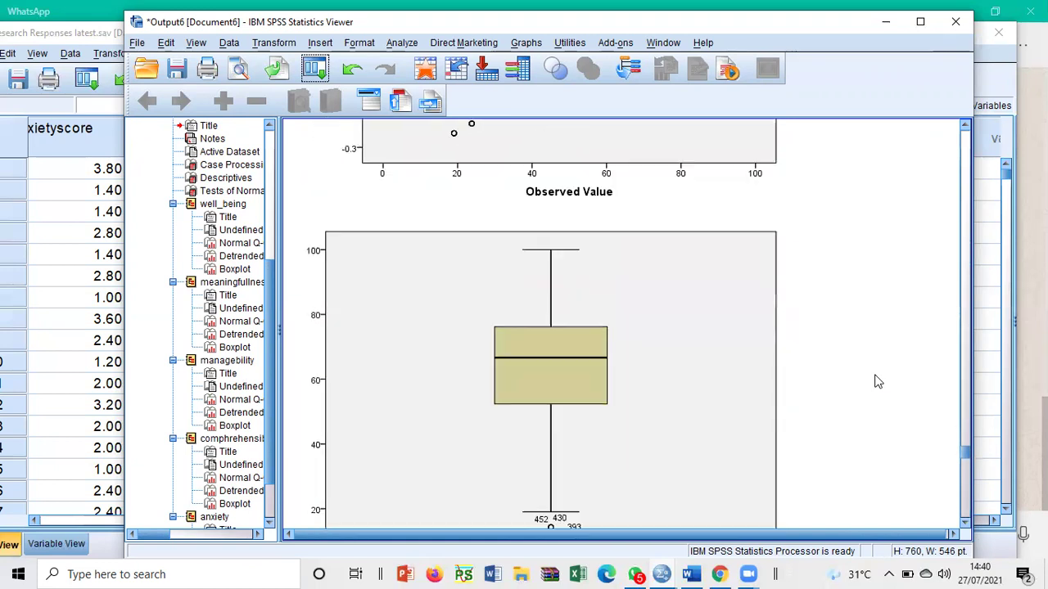
pyautogui.scroll(20, 877, 381)
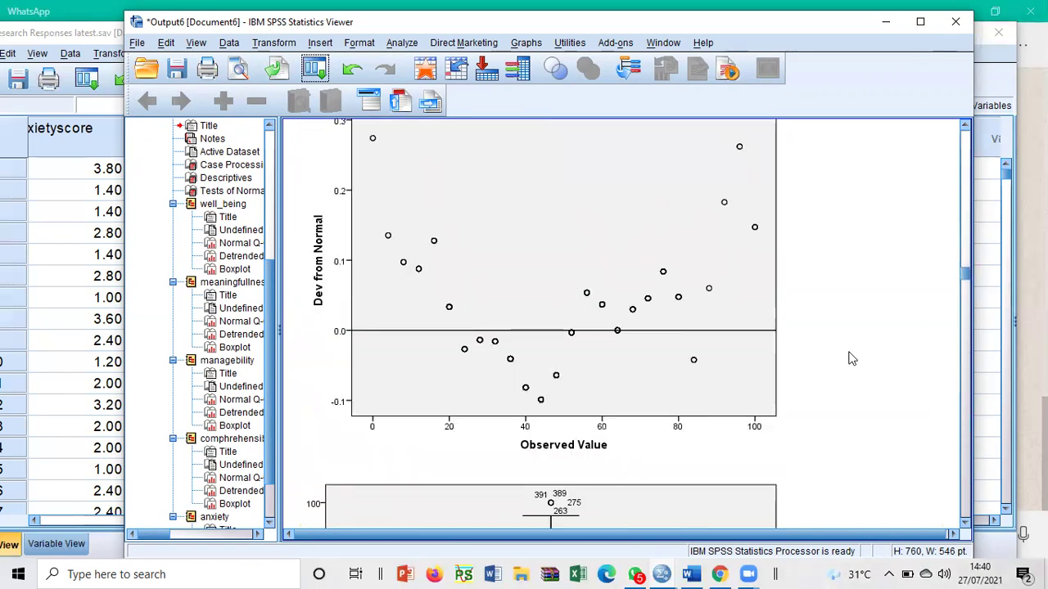
pyautogui.scroll(10, 852, 358)
pyautogui.scroll(5, 852, 359)
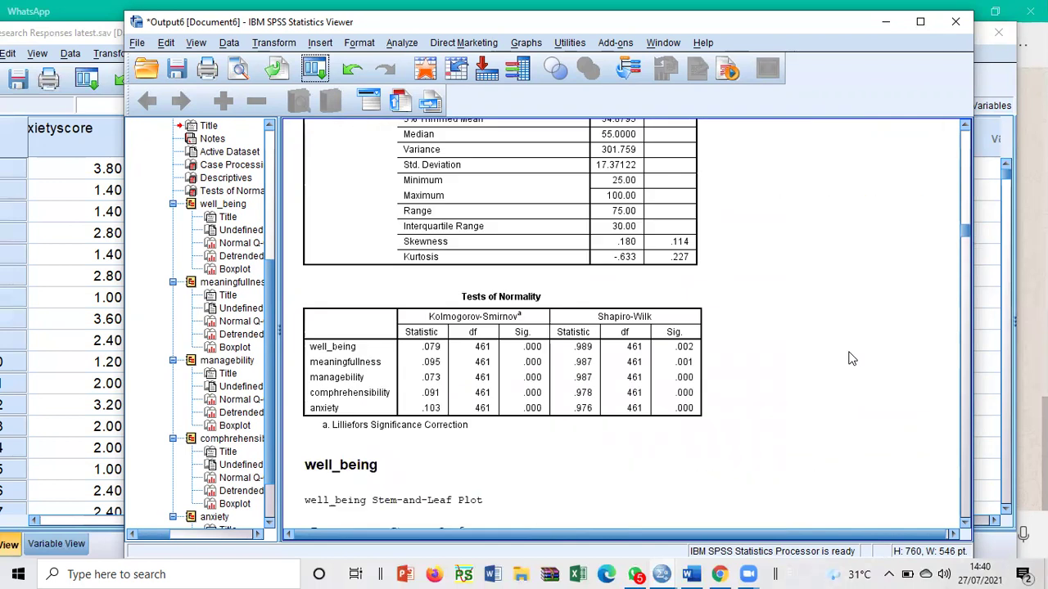
pyautogui.scroll(3, 851, 359)
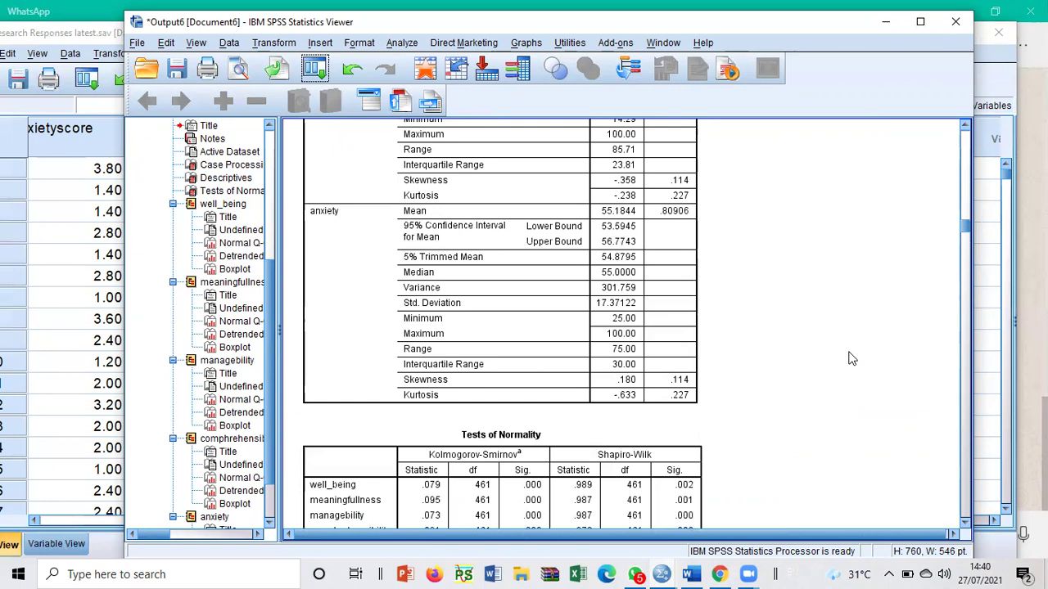
# - Start a reset Frequencies analysis with well_being, meaningfullness, managebility, comphrehensibility and anxiety as the variables
pyautogui.click(314, 71)
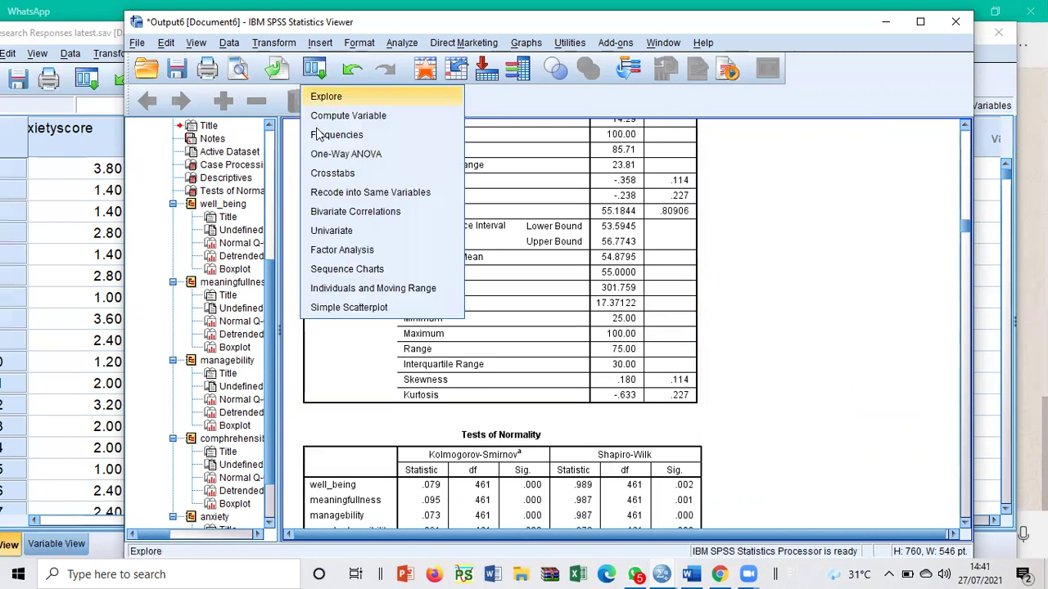
pyautogui.click(328, 135)
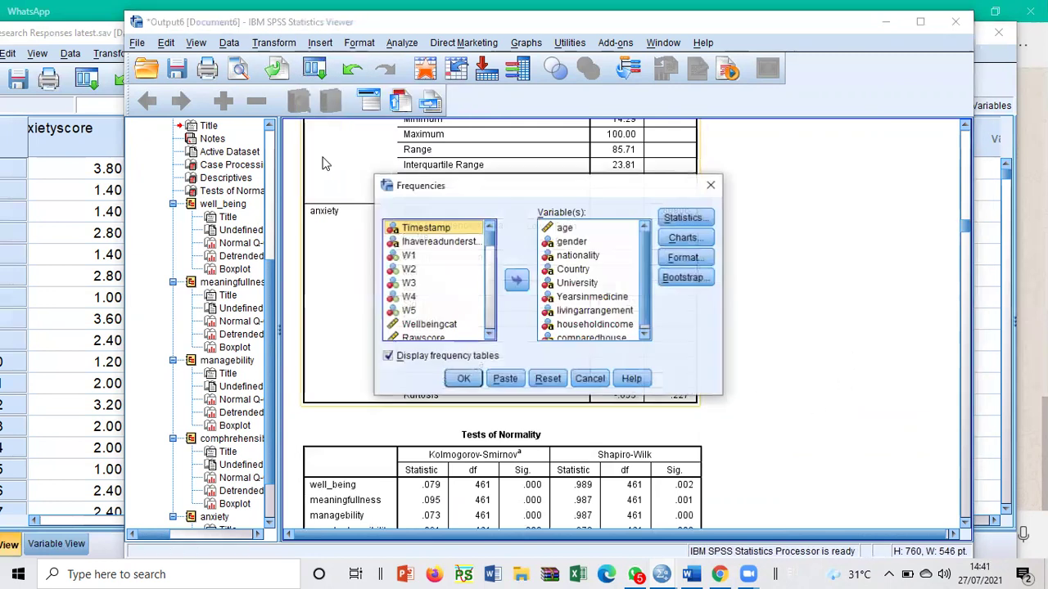
pyautogui.click(547, 378)
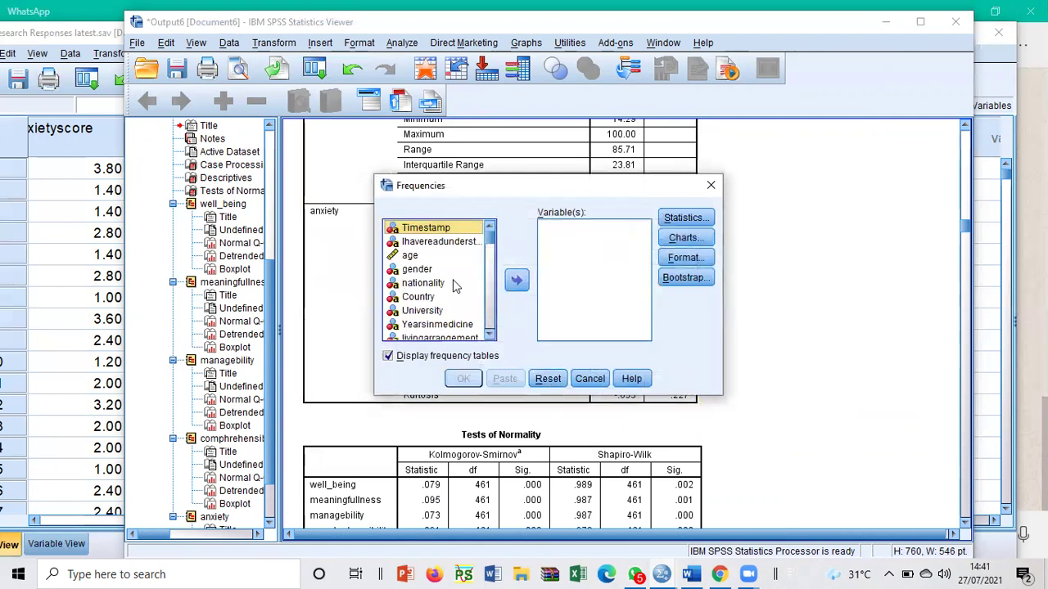
pyautogui.moveTo(491, 244); pyautogui.dragTo(472, 372)
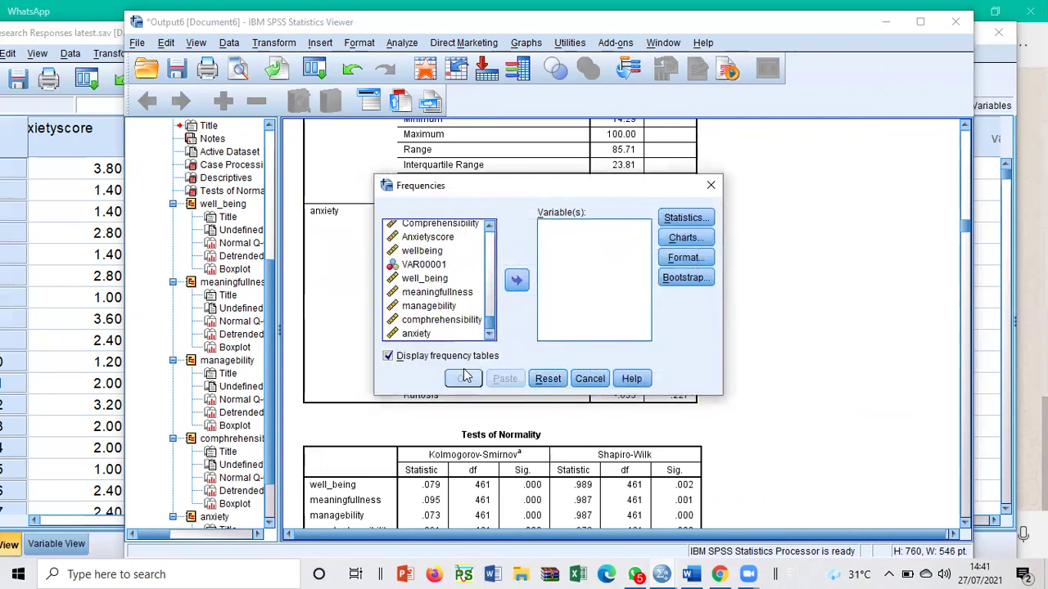
pyautogui.click(425, 279)
pyautogui.keyDown('shift'); pyautogui.click(416, 334); pyautogui.keyUp('shift')
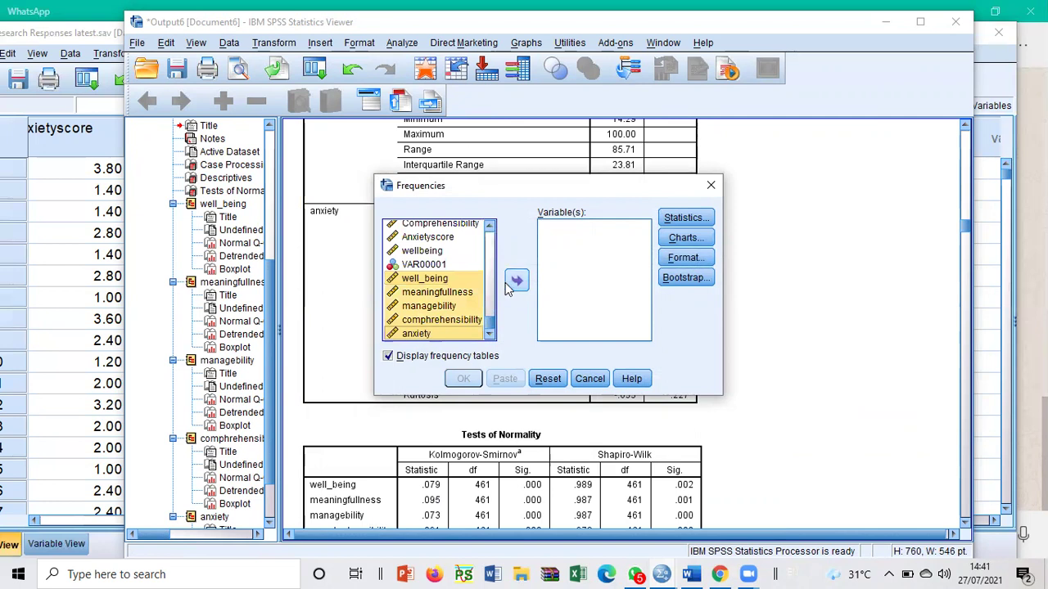
pyautogui.click(517, 281)
# - Request the mean, median, standard deviation, skewness and kurtosis without frequency tables, and run the Frequencies analysis
pyautogui.click(686, 217)
pyautogui.click(591, 187)
pyautogui.click(591, 204)
pyautogui.click(414, 361)
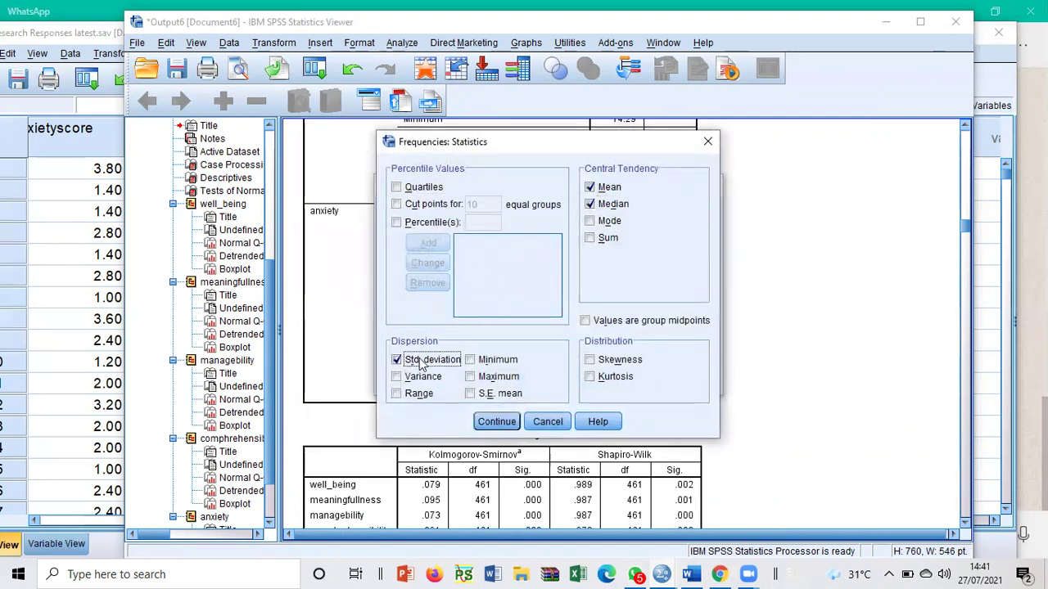
pyautogui.click(590, 360)
pyautogui.click(591, 378)
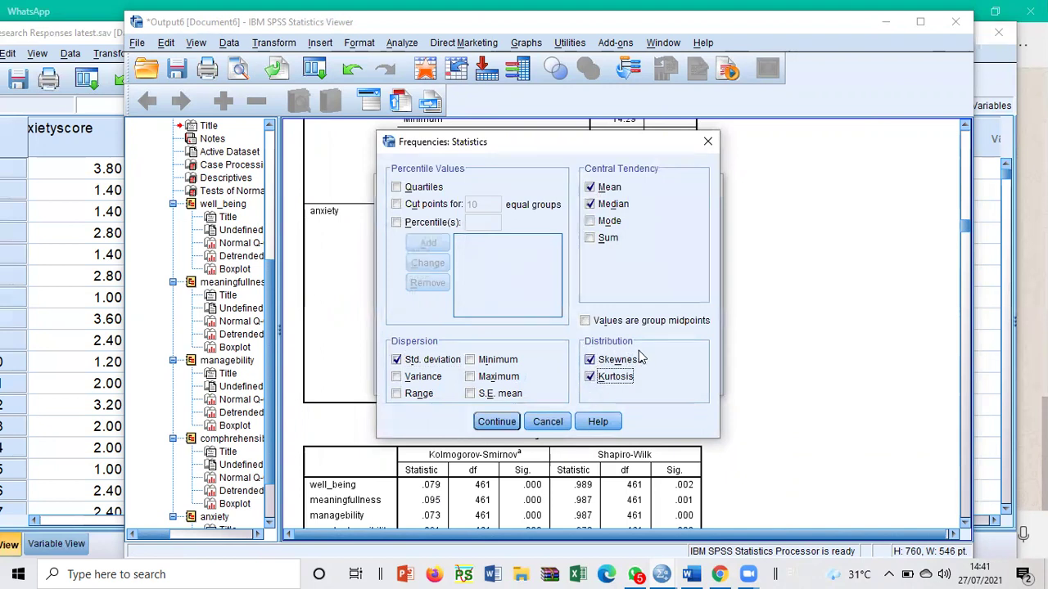
pyautogui.click(496, 421)
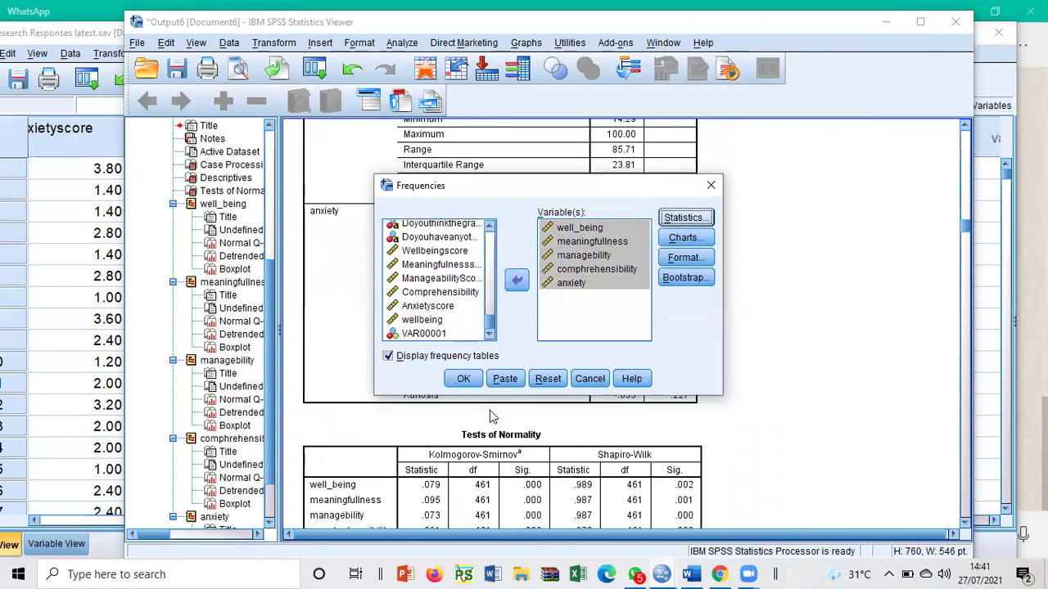
pyautogui.click(410, 357)
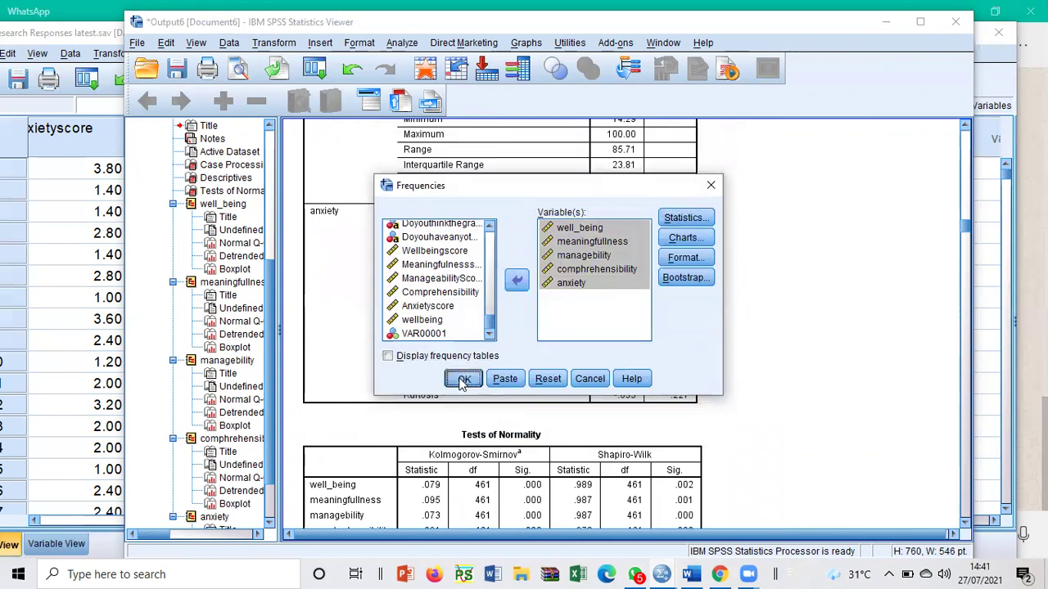
pyautogui.click(463, 379)
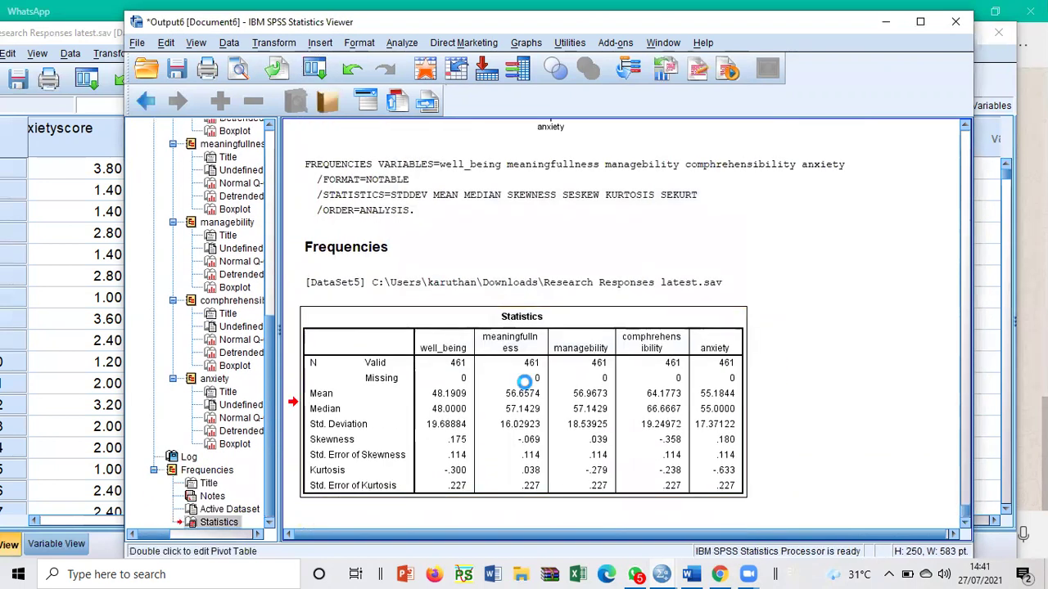
# - Delete the N Valid and Missing rows from the Frequencies Statistics table
pyautogui.doubleClick(525, 382)
pyautogui.moveTo(458, 364); pyautogui.dragTo(707, 380)
pyautogui.press('Delete')
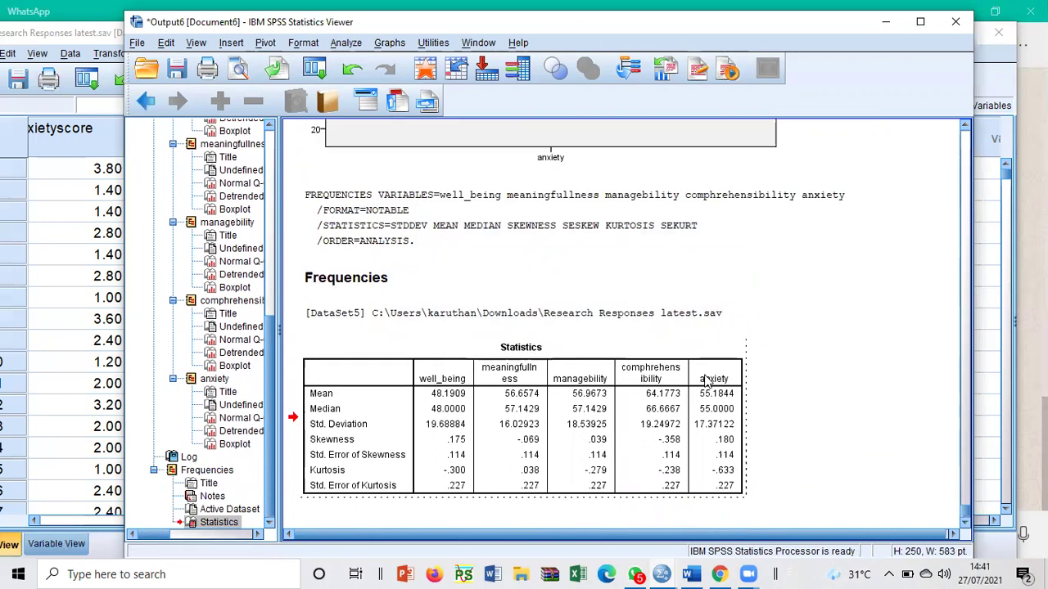
# - Delete the Std. Error of Skewness and Std. Error of Kurtosis rows from the Statistics table
pyautogui.click(457, 459)
pyautogui.moveTo(459, 441); pyautogui.dragTo(700, 444)
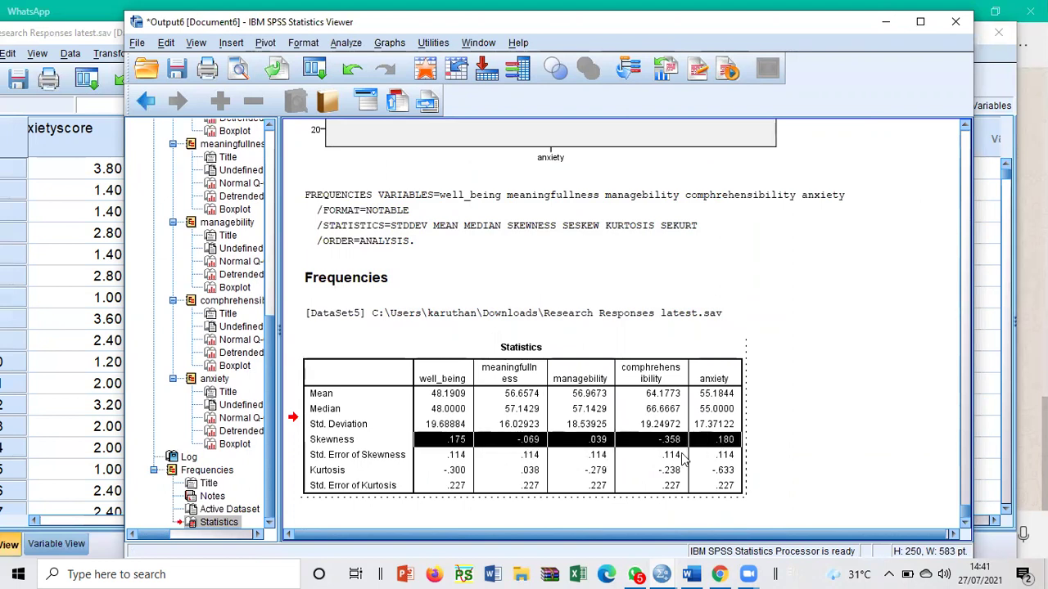
pyautogui.moveTo(461, 473); pyautogui.dragTo(709, 470)
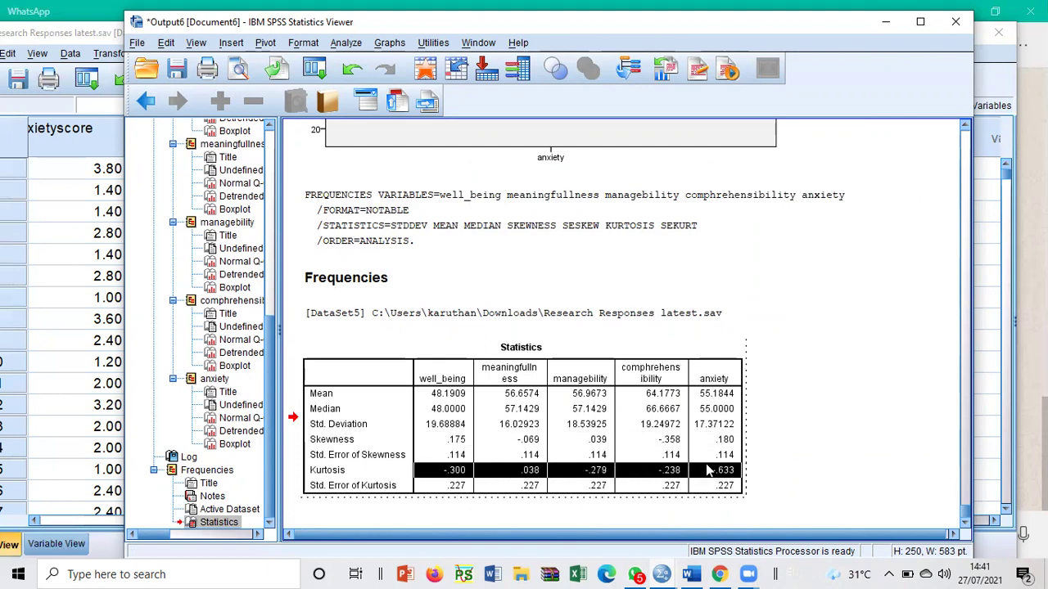
pyautogui.moveTo(458, 455); pyautogui.dragTo(690, 464)
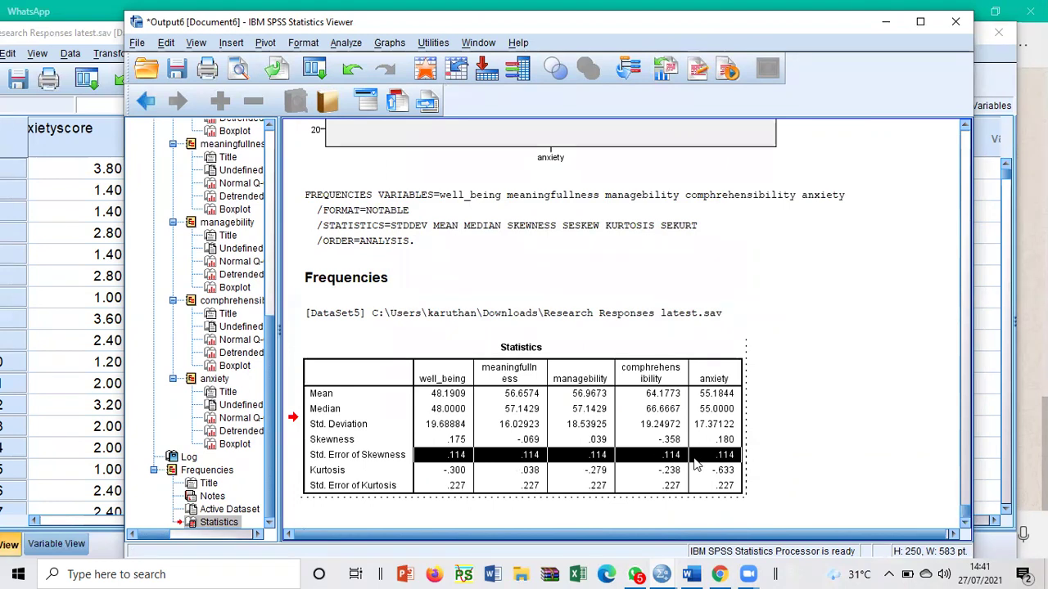
pyautogui.press('Delete')
pyautogui.moveTo(444, 485); pyautogui.dragTo(703, 485)
pyautogui.press('Delete')
pyautogui.click(789, 451)
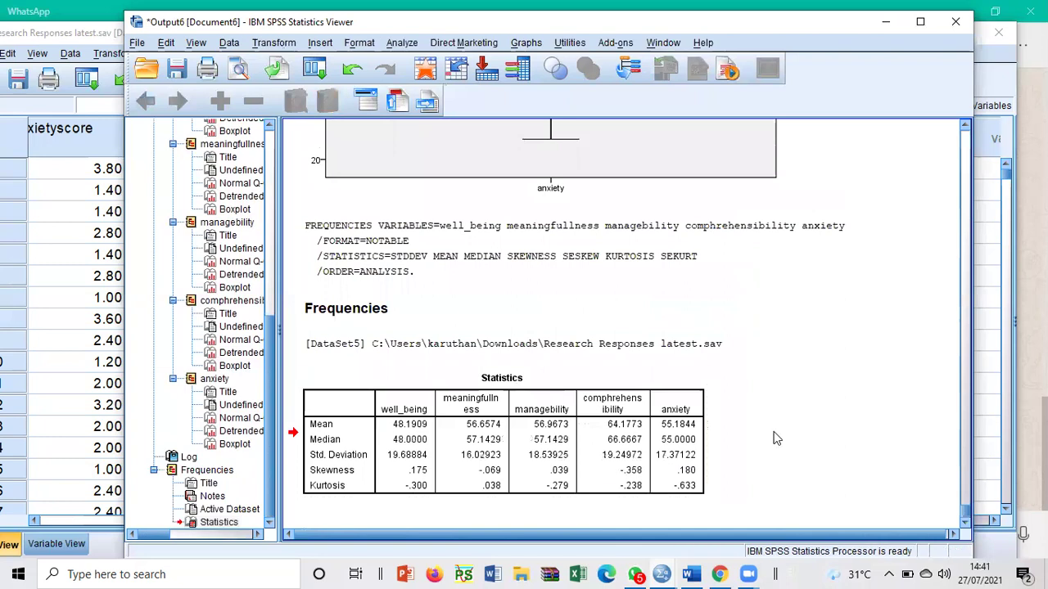
# - Format the Mean, Median and Std. Deviation values in the Statistics table to 2 decimals
pyautogui.doubleClick(400, 425)
pyautogui.moveTo(401, 424); pyautogui.dragTo(661, 455)
pyautogui.rightClick(578, 455)
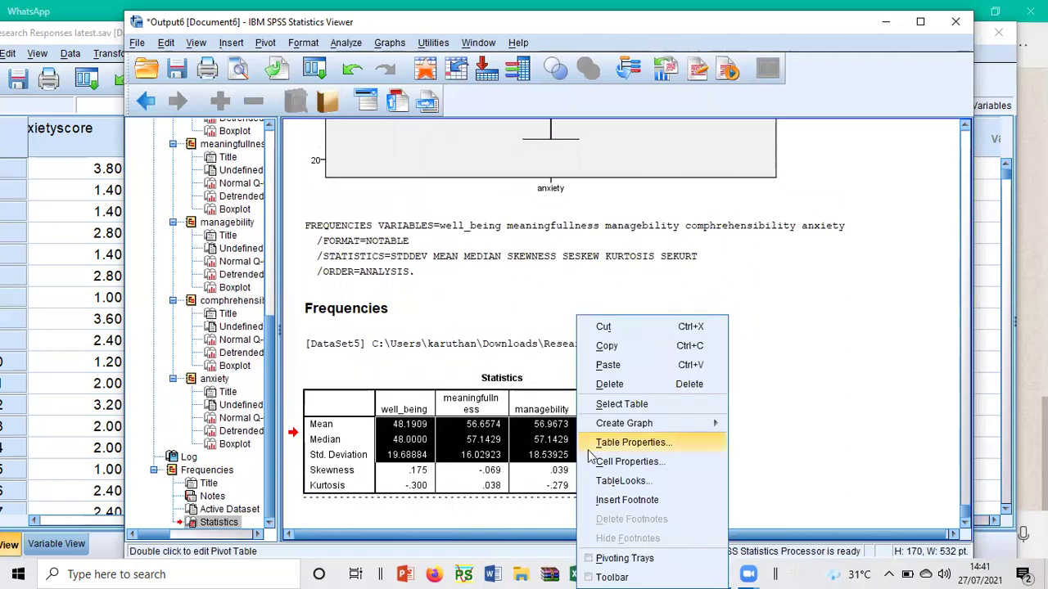
pyautogui.click(610, 463)
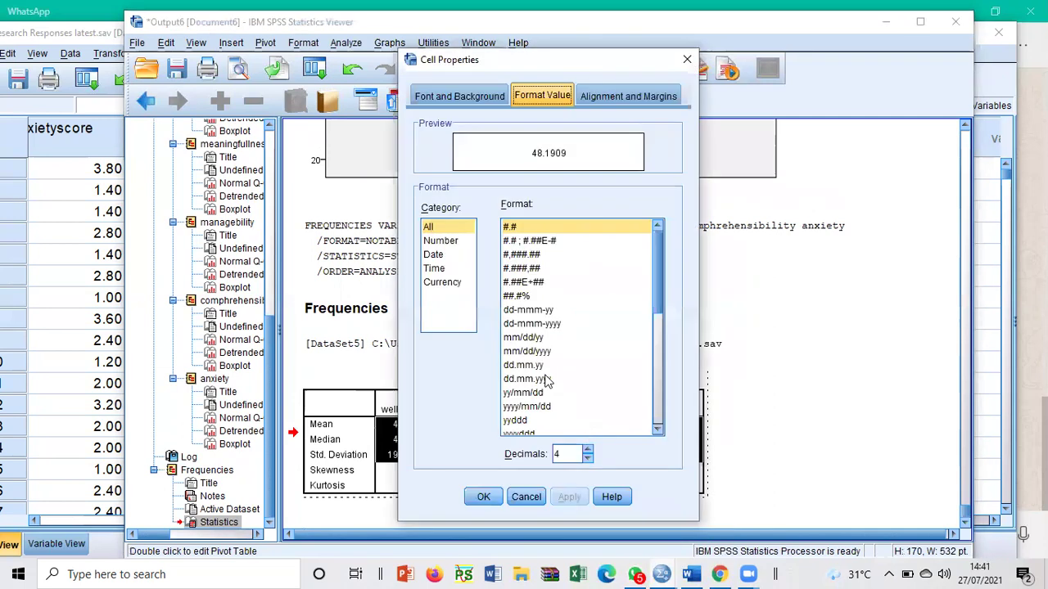
pyautogui.click(588, 461)
pyautogui.click(588, 460)
pyautogui.click(484, 498)
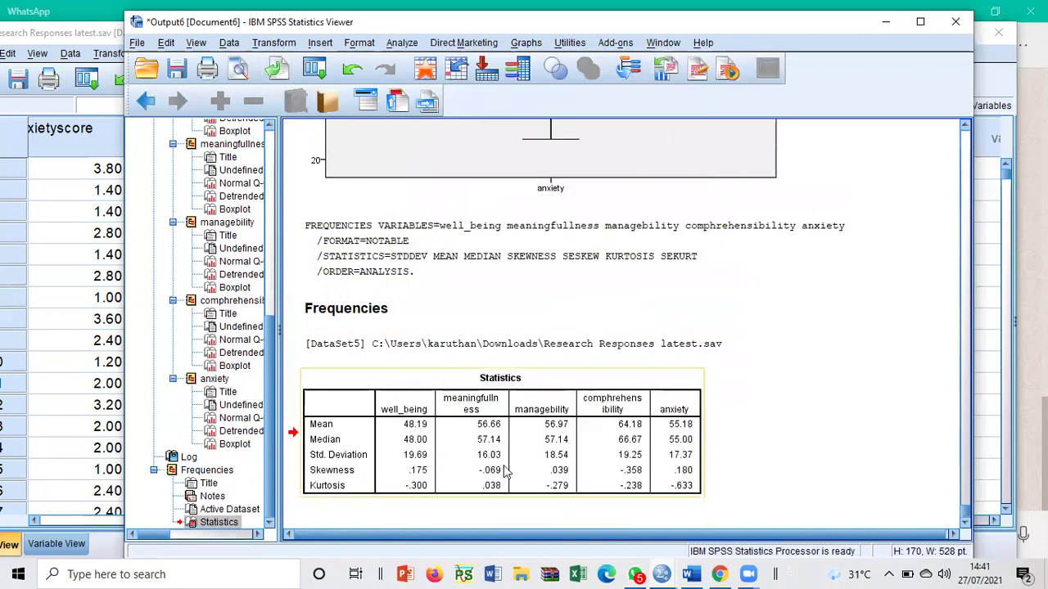
# - Transpose the rows and columns of the Statistics table and copy the table
pyautogui.doubleClick(508, 435)
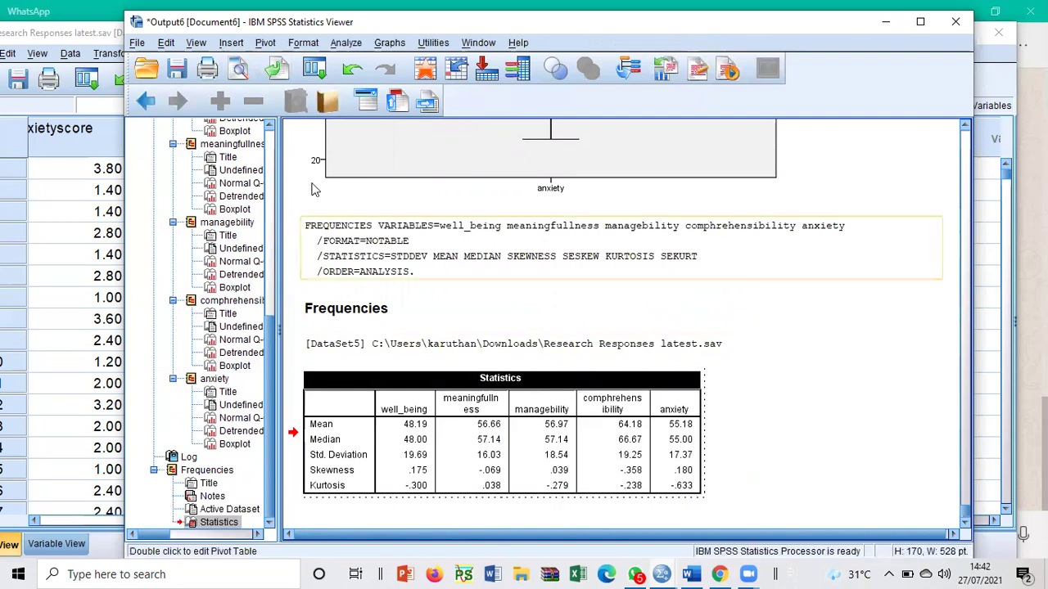
pyautogui.click(265, 43)
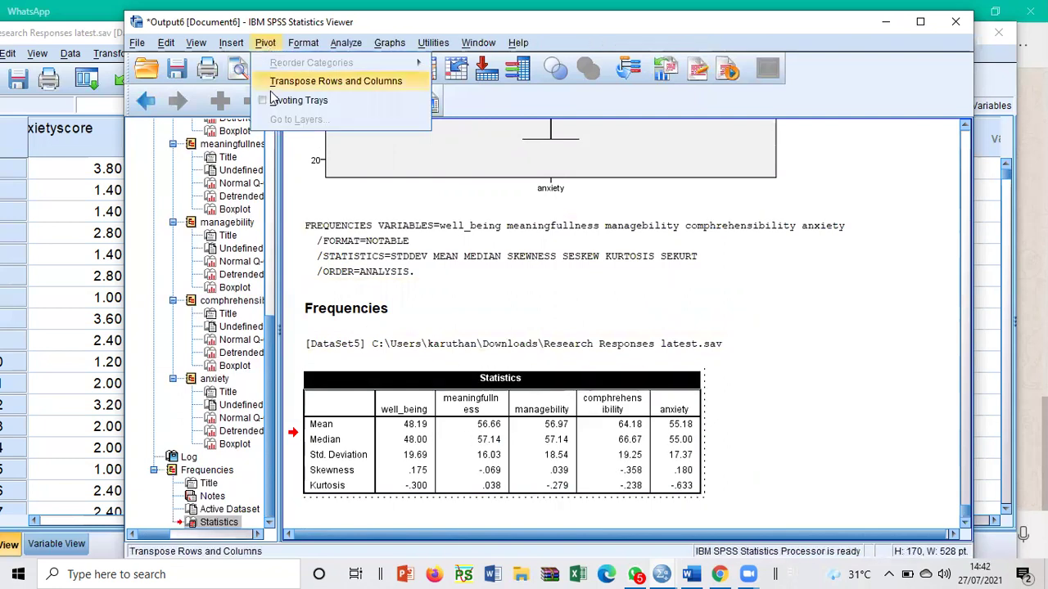
pyautogui.click(336, 81)
pyautogui.click(782, 361)
pyautogui.click(770, 452)
pyautogui.rightClick(464, 466)
pyautogui.click(486, 482)
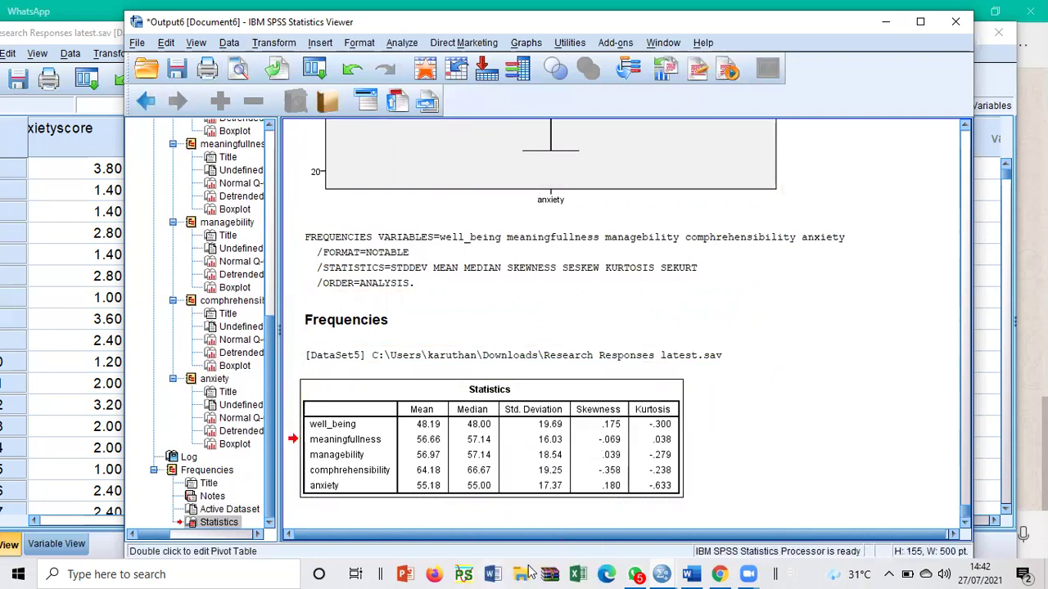
# - Switch to the QOL Research Paper in Word, check its example tables, and create a new blank document
pyautogui.click(690, 574)
pyautogui.scroll(-3, 400, 517)
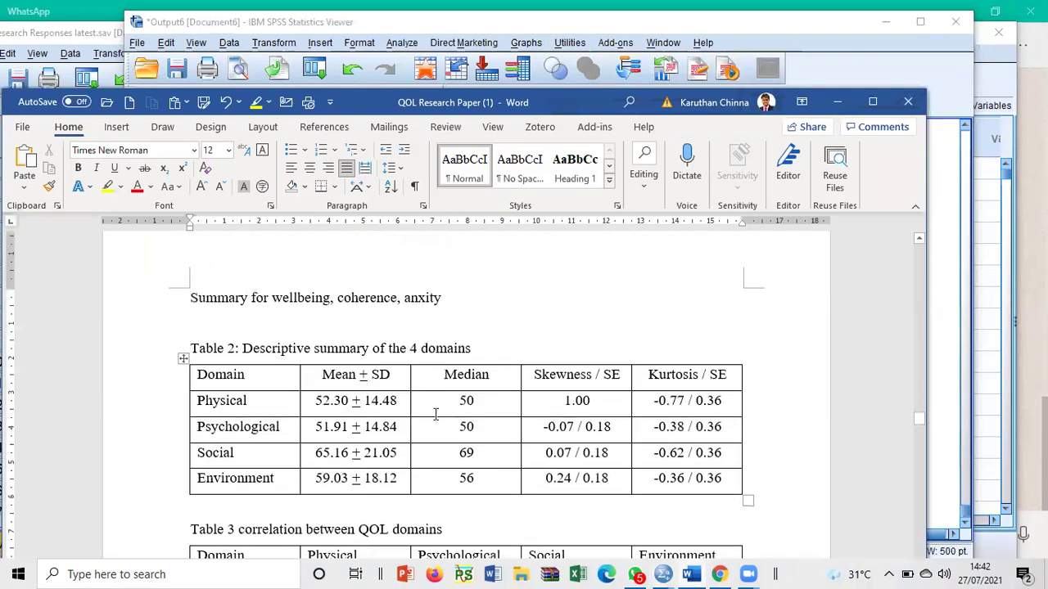
pyautogui.scroll(15, 436, 416)
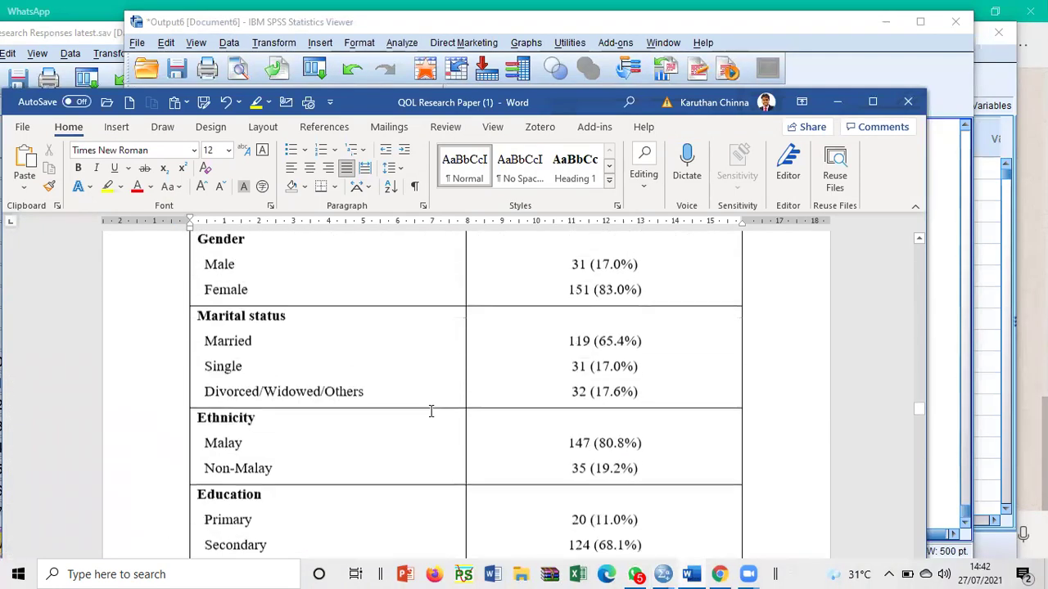
pyautogui.scroll(-3, 431, 414)
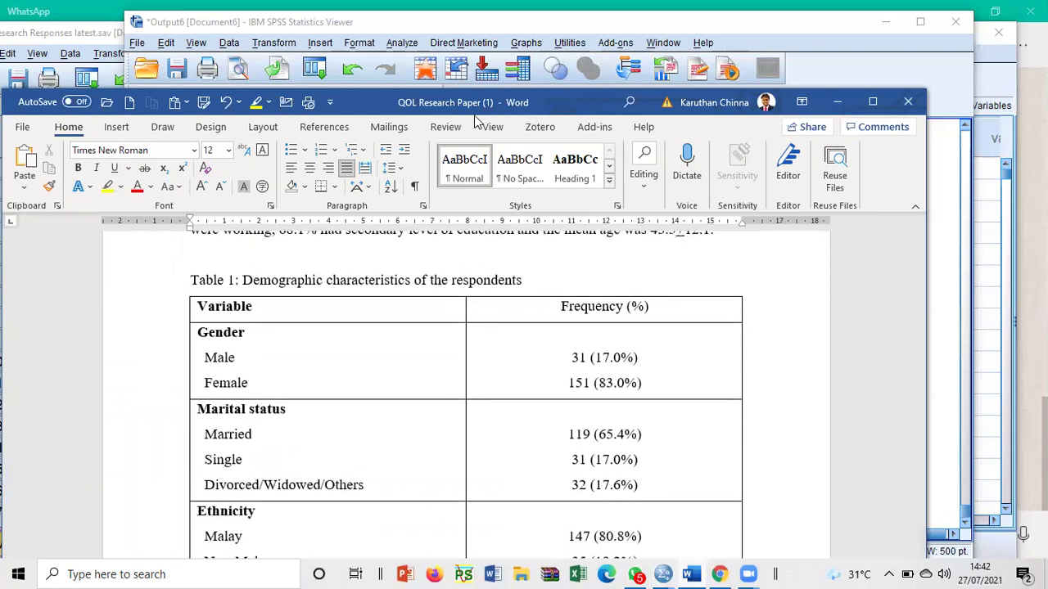
pyautogui.moveTo(474, 115); pyautogui.dragTo(636, 84)
pyautogui.moveTo(691, 571)
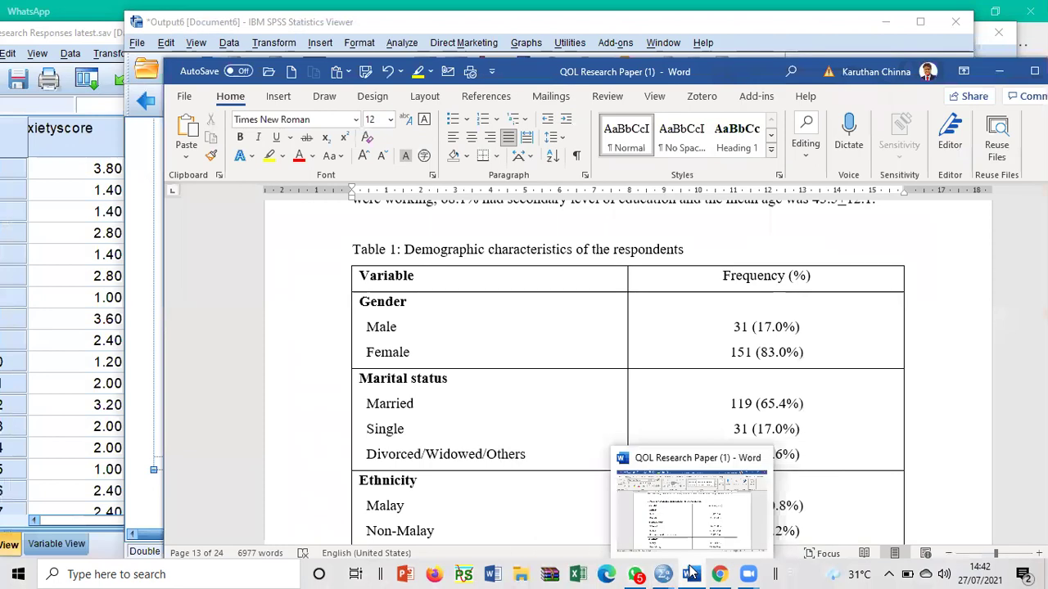
pyautogui.click(184, 96)
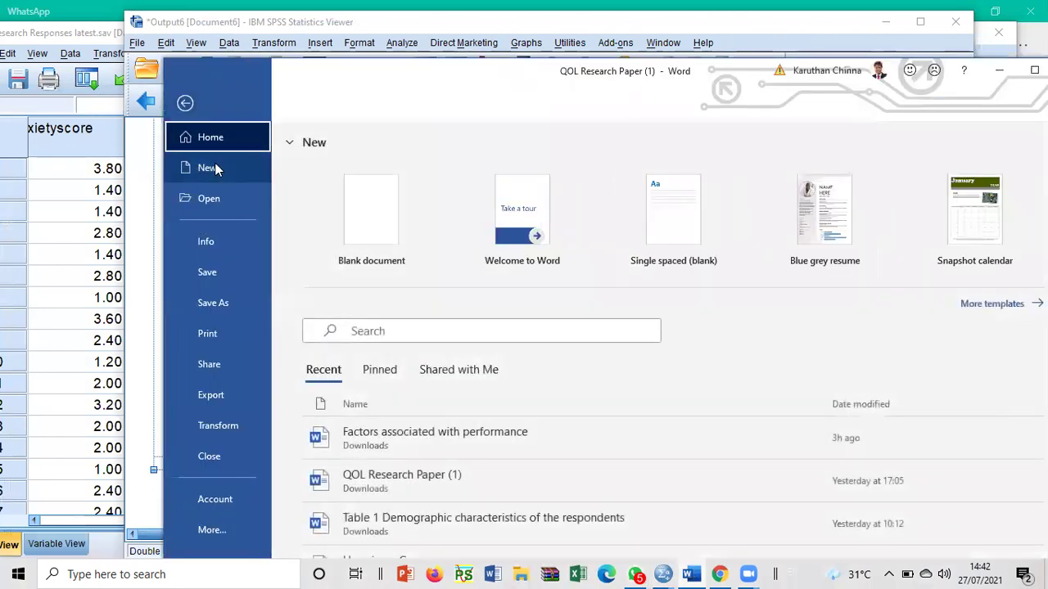
pyautogui.click(209, 168)
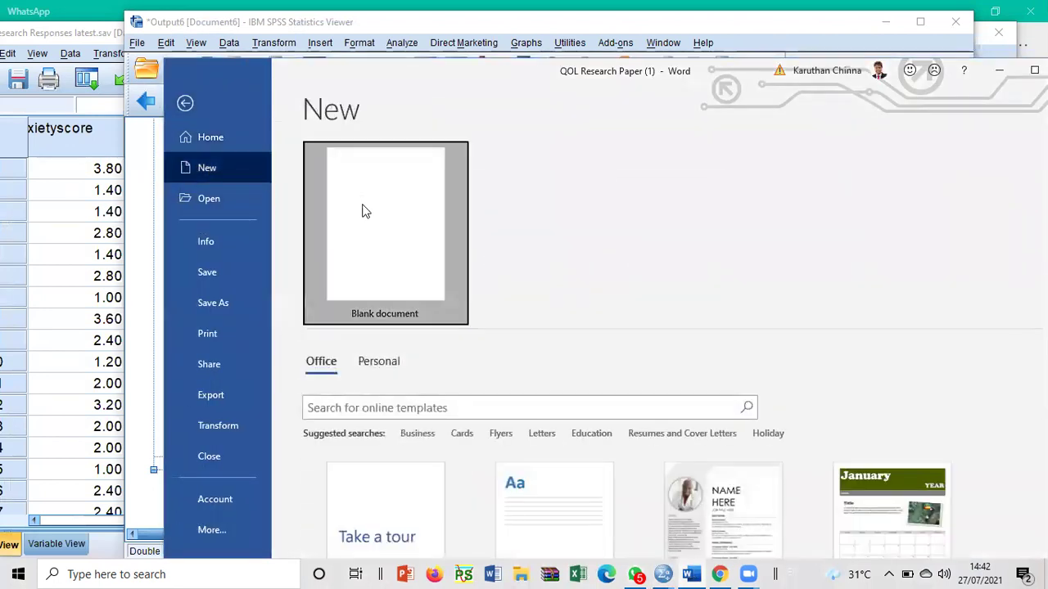
pyautogui.click(366, 211)
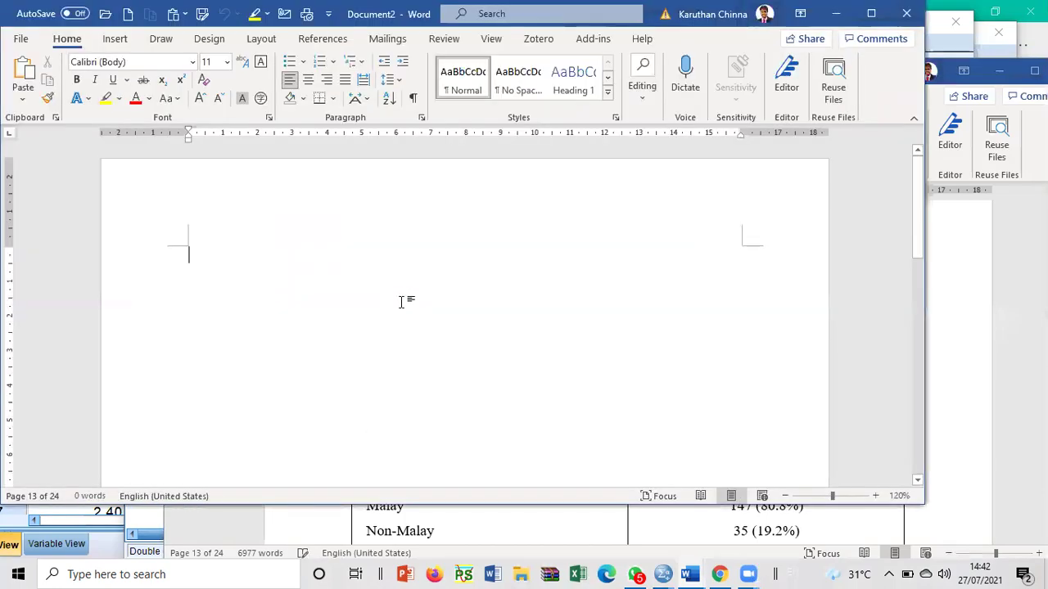
# - Enter the heading "Summary for the measures" in the blank document and paste the Statistics table below it
pyautogui.press('Return')
pyautogui.write('summary for the measures')
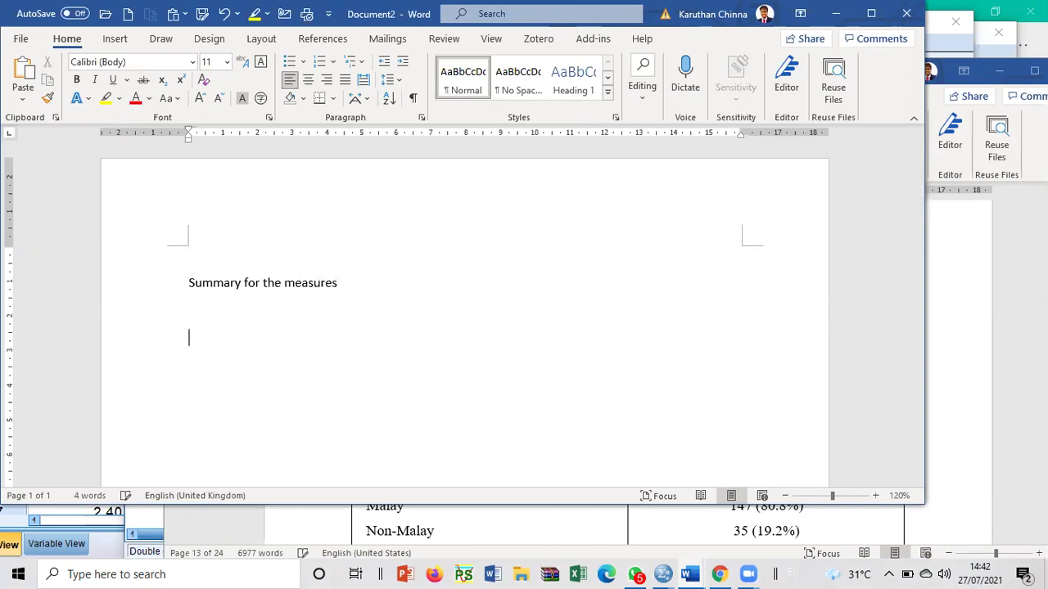
pyautogui.rightClick(207, 330)
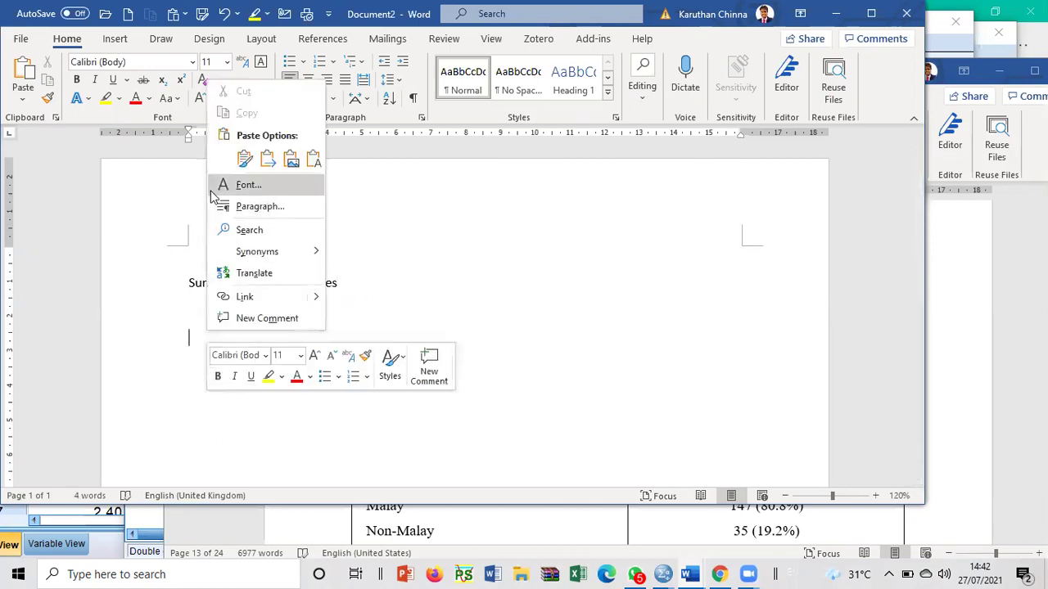
pyautogui.click(250, 156)
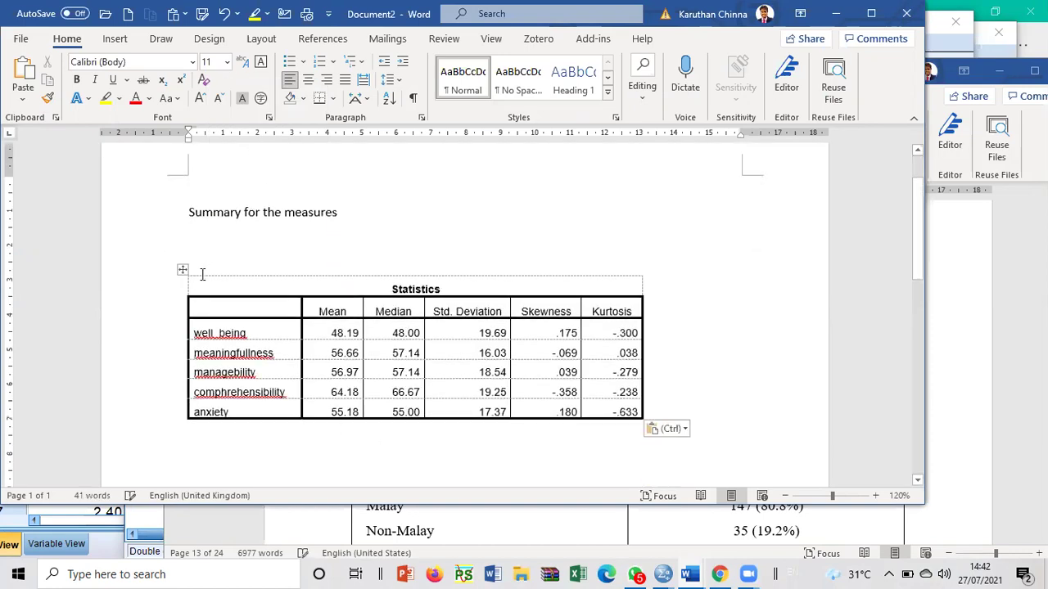
# - Delete the Statistics title row from the pasted table
pyautogui.click(150, 295)
pyautogui.rightClick(281, 293)
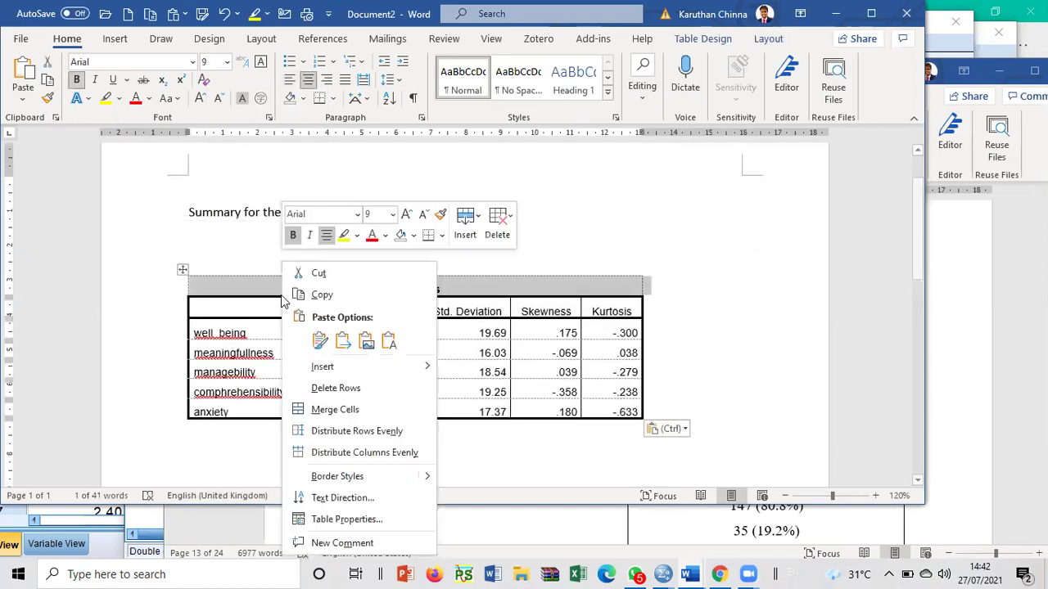
pyautogui.click(335, 388)
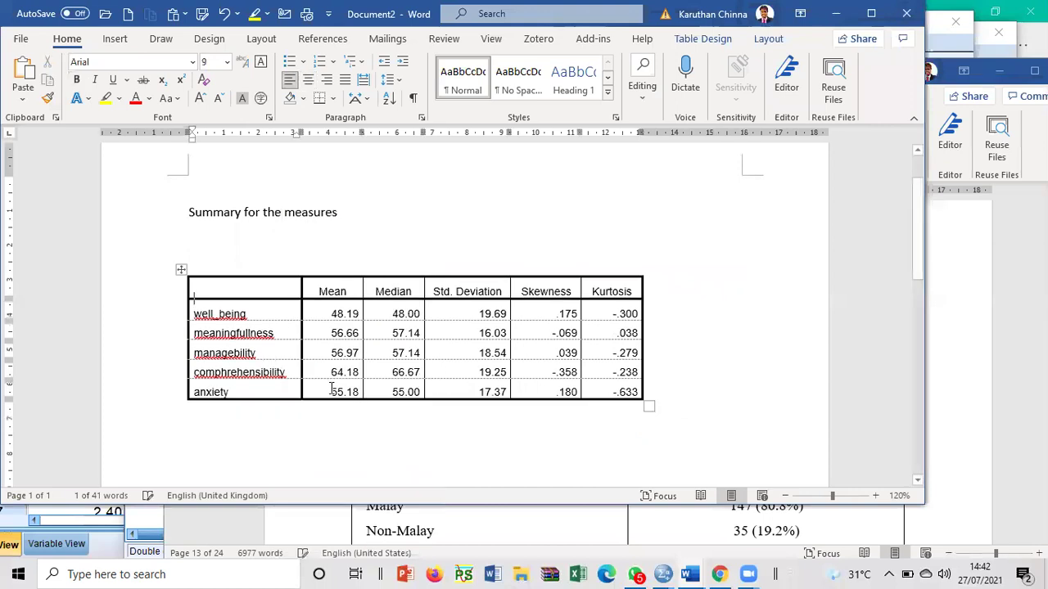
# - Add the caption "Table 2 Descriptive summary for WB, C, A" above the table and label its empty header cell "Variable"
pyautogui.click(230, 256)
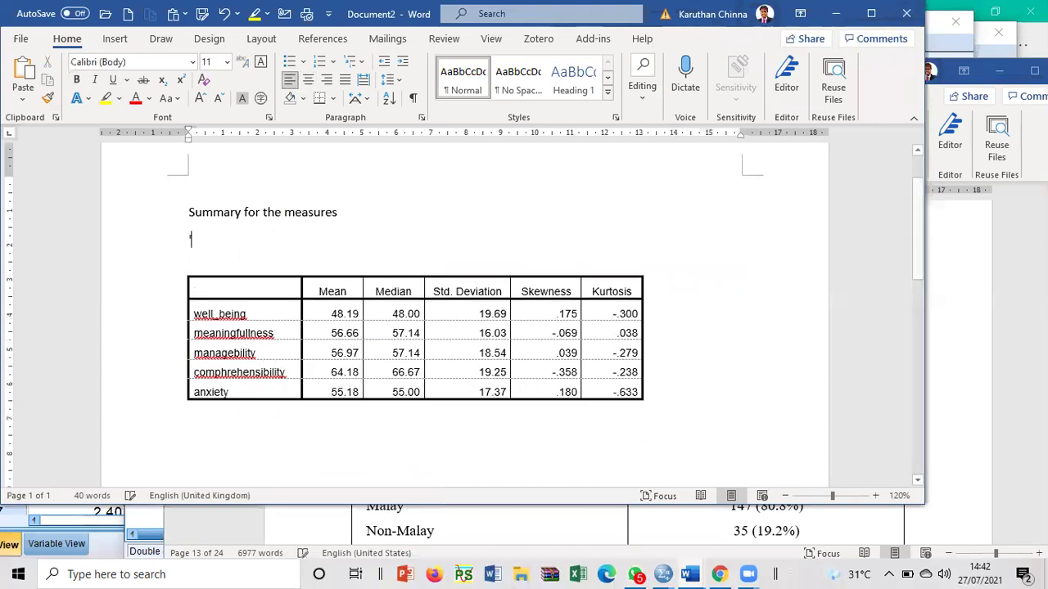
pyautogui.write("'t")
pyautogui.write('tab')
pyautogui.write('le ')
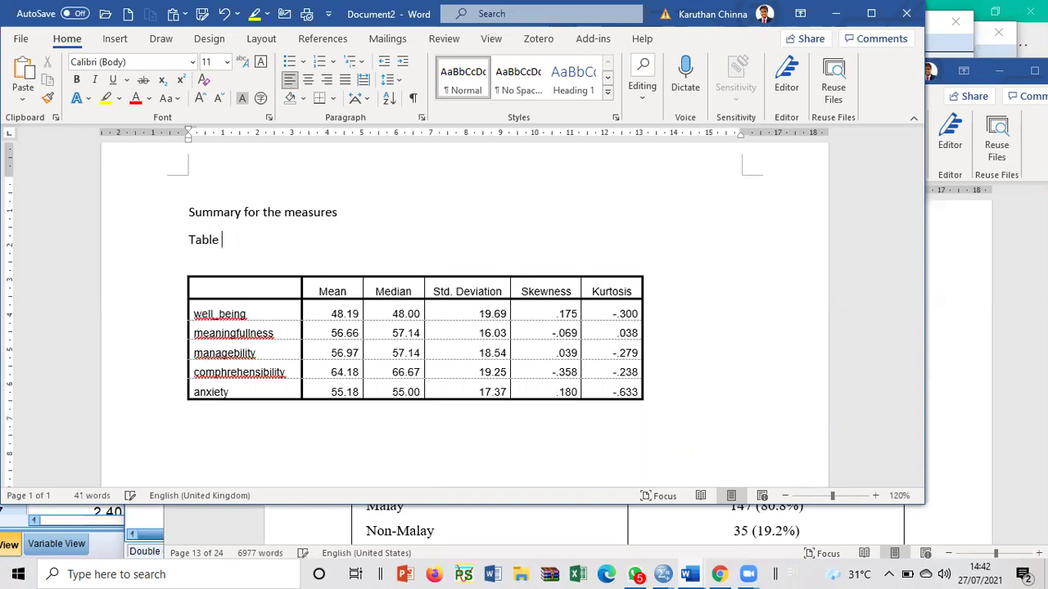
pyautogui.write('2 Descriptive summary for')
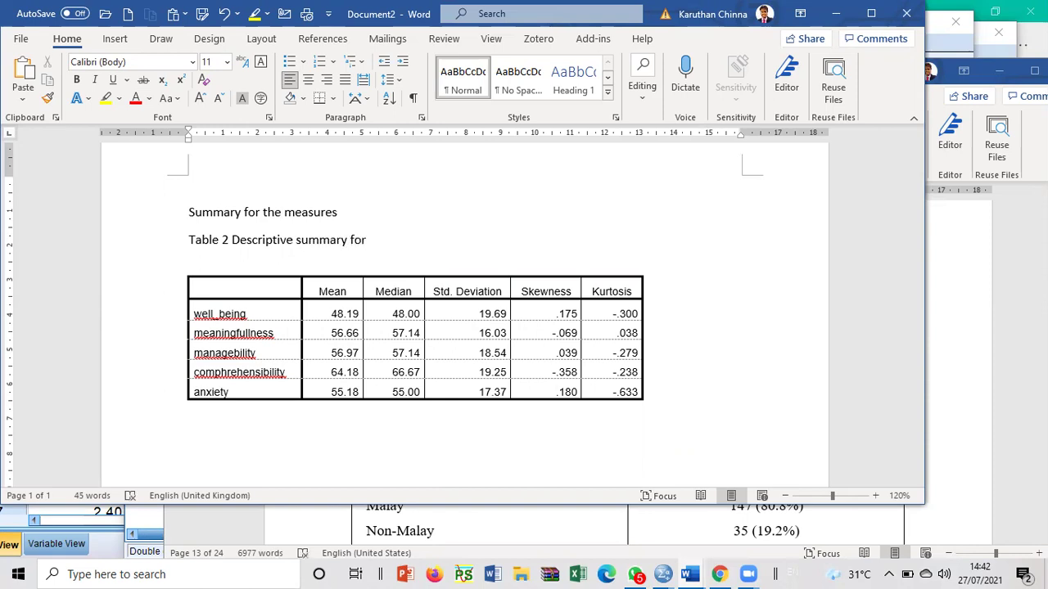
pyautogui.write('WB, C, A')
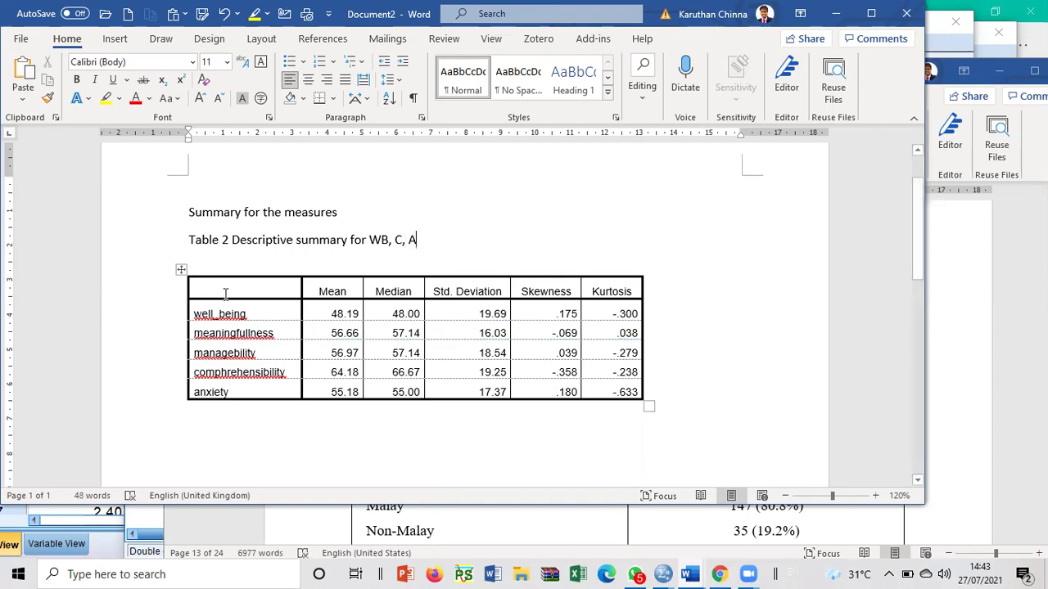
pyautogui.click(228, 279)
pyautogui.write('Variable')
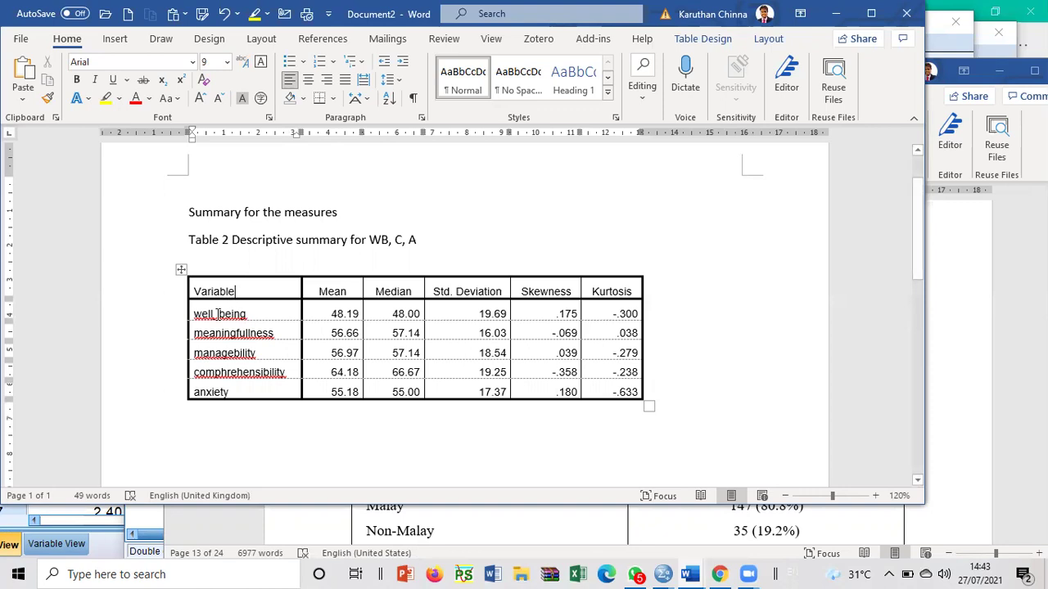
pyautogui.moveTo(219, 314); pyautogui.dragTo(245, 315)
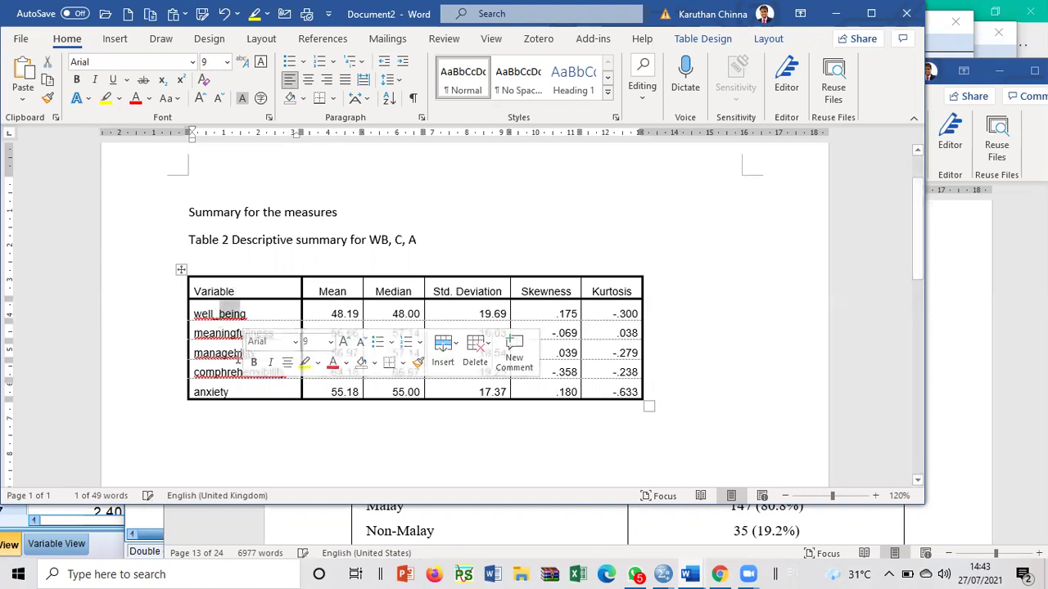
pyautogui.click(622, 478)
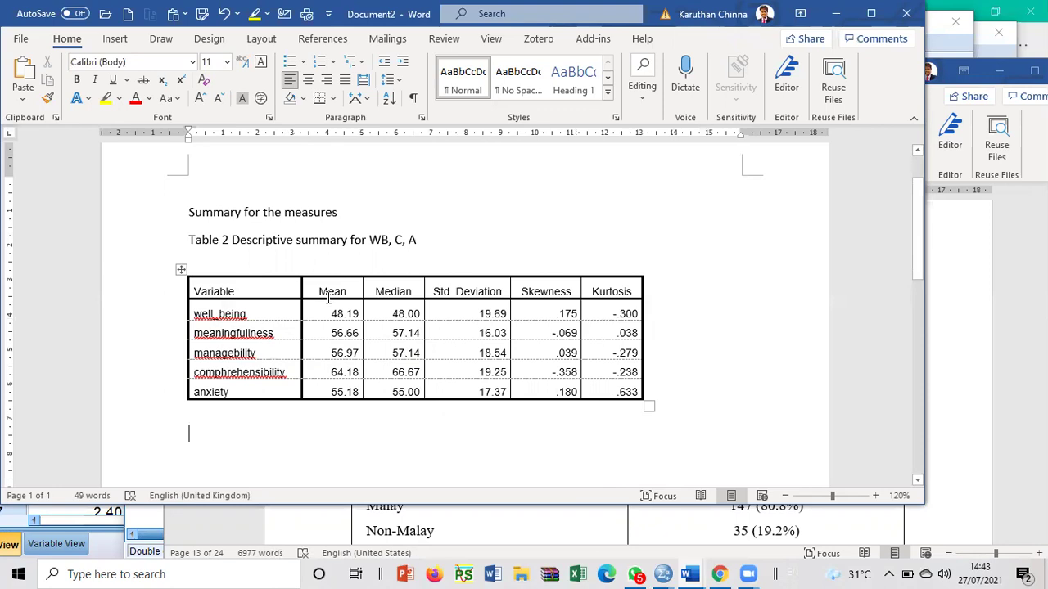
pyautogui.moveTo(330, 312); pyautogui.dragTo(335, 388)
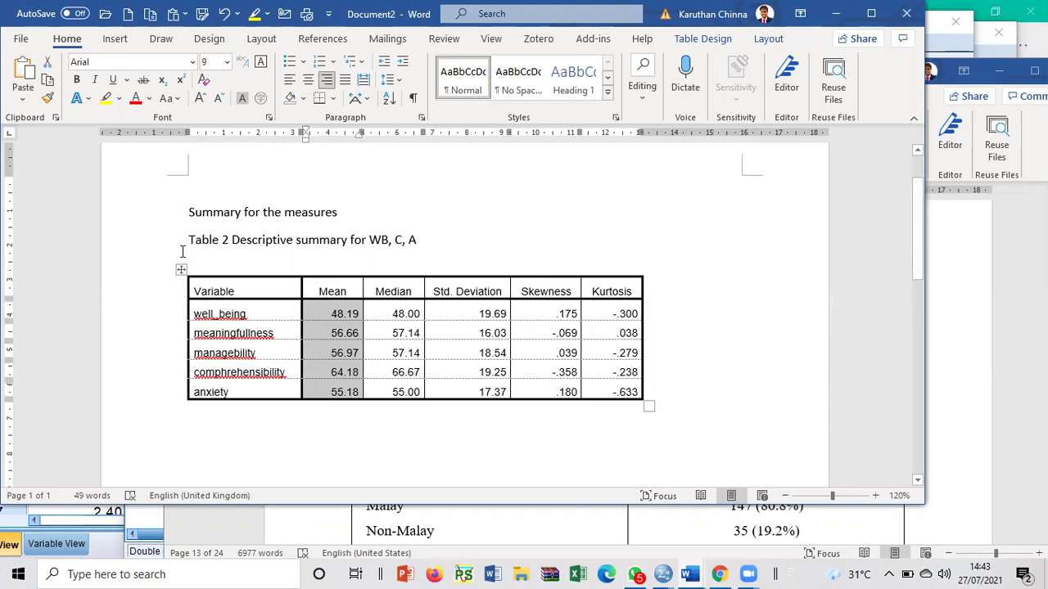
# - Make room below the heading and write "In the questionnaire there were 5 items in well-being (each measured on a scale of 1 to 5)"
pyautogui.click(273, 426)
pyautogui.press('Return')
pyautogui.press('Return')
pyautogui.press('Return')
pyautogui.press('Up')
pyautogui.press('Up')
pyautogui.write('In')
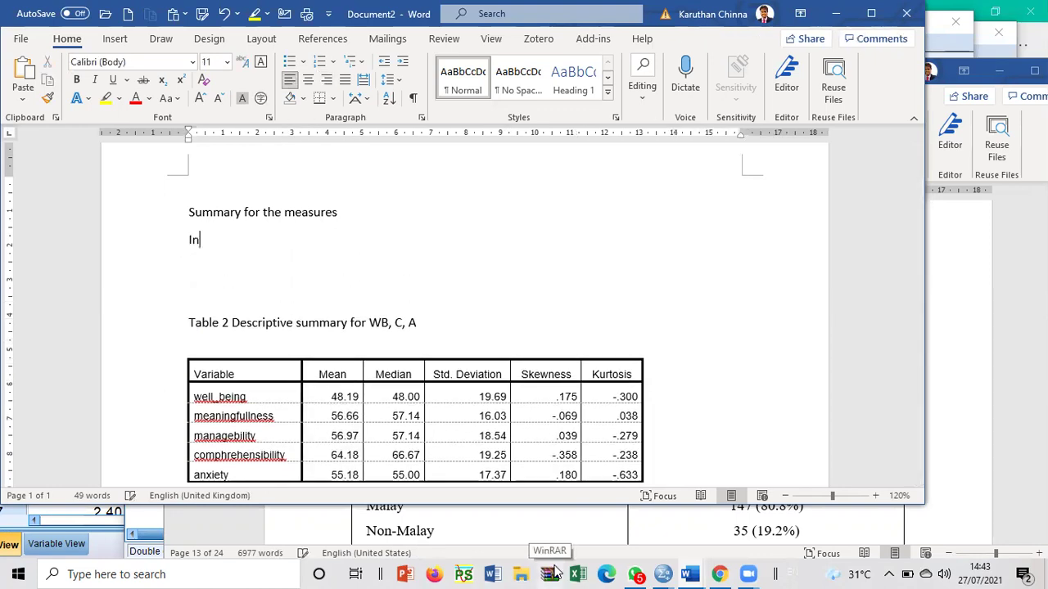
pyautogui.write(' the questionnair')
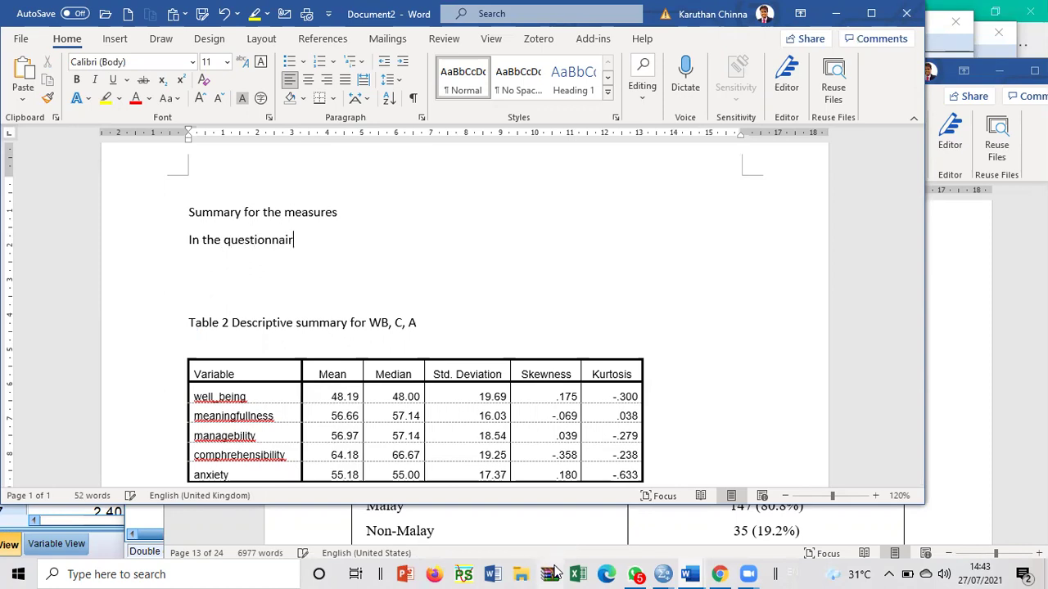
pyautogui.write('e there were 5 items in')
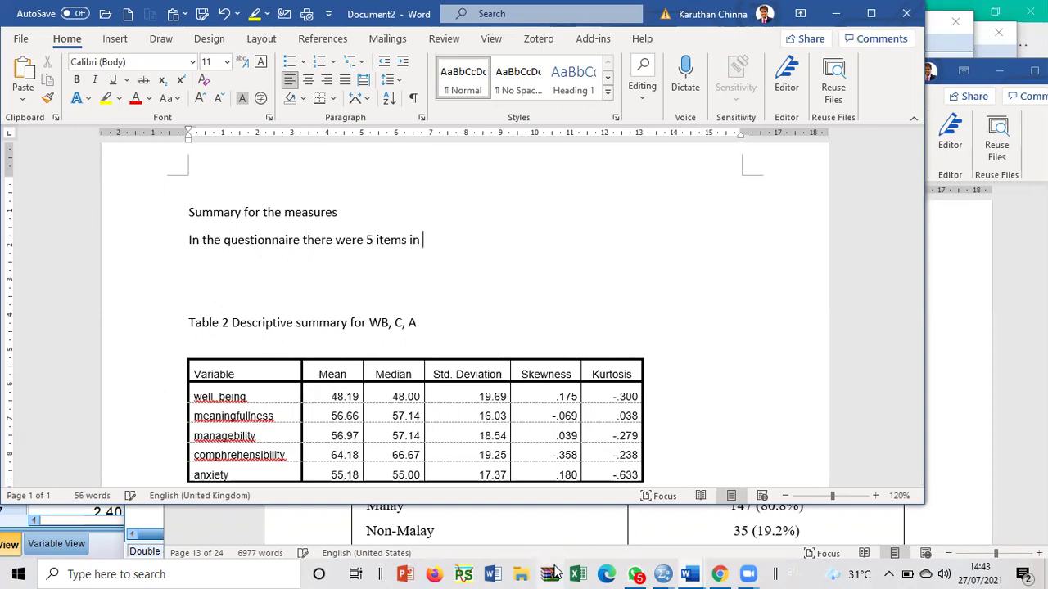
pyautogui.write(' well-being (each me')
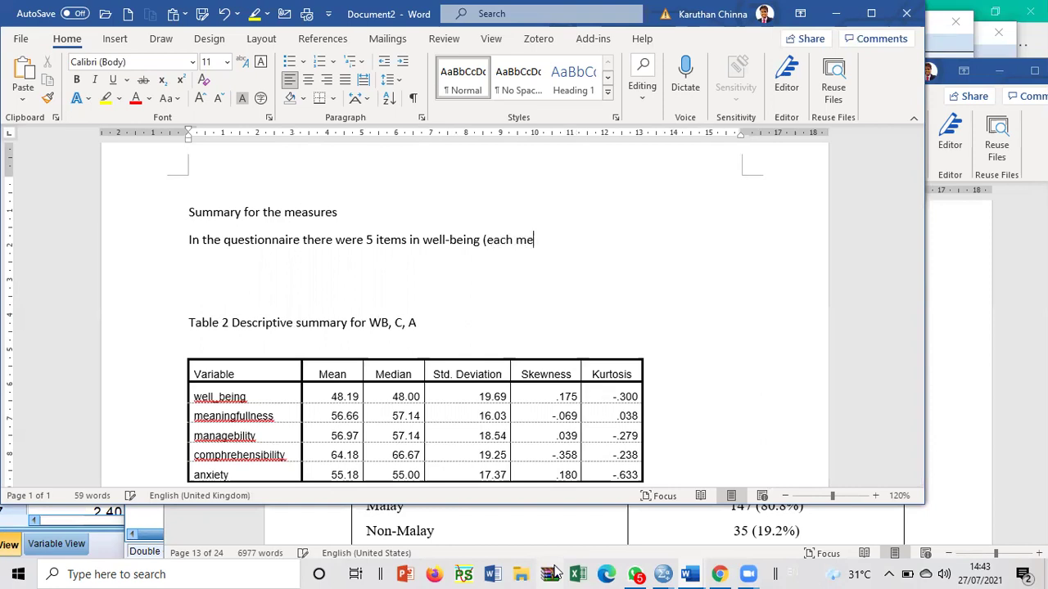
pyautogui.write('asured on a scale of 1 to 5)')
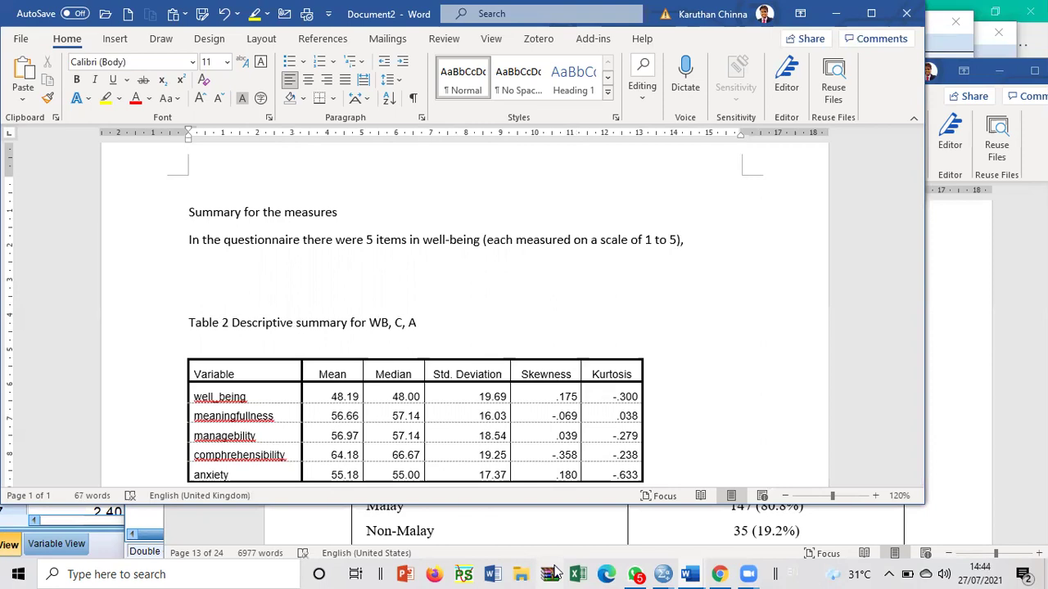
# - Continue the sentence with ", 5 items in anxiety (each measured on a scale of 1 to 4) and"
pyautogui.write(', a')
pyautogui.press('BackSpace')
pyautogui.write('5 items in an')
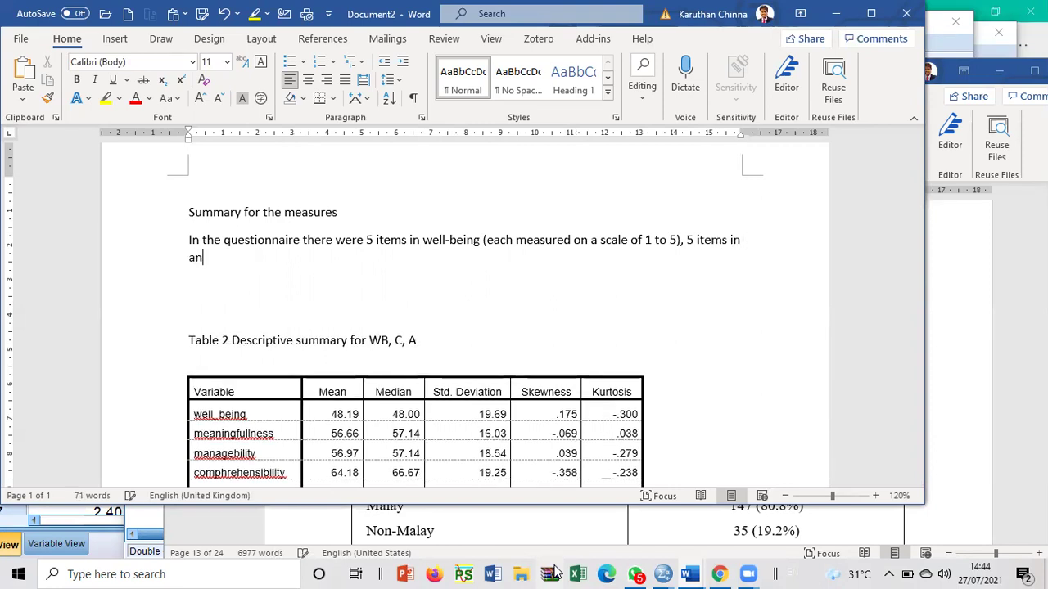
pyautogui.write('xiety (')
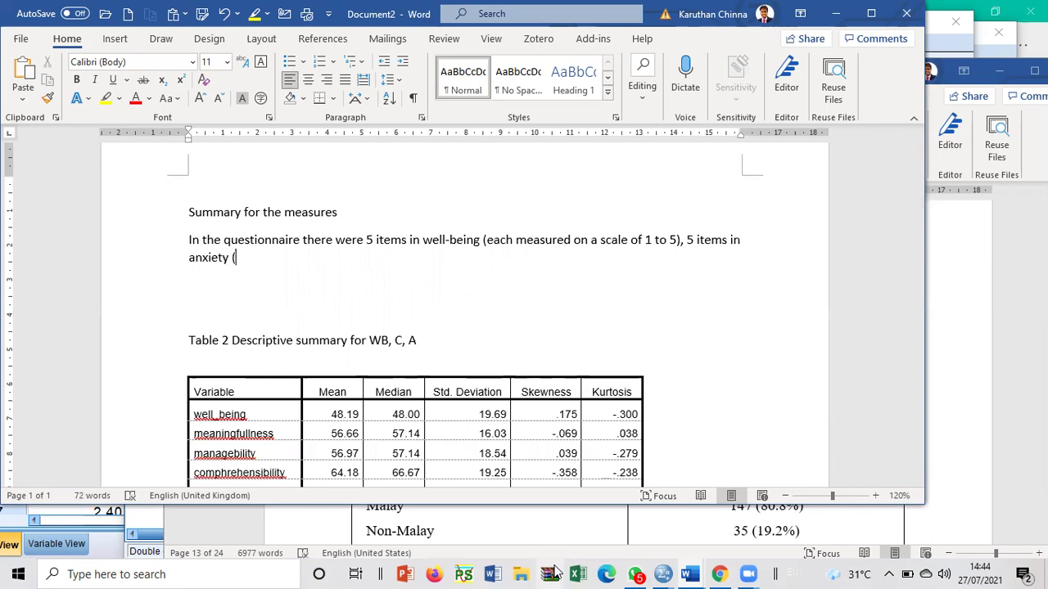
pyautogui.write('each measured ')
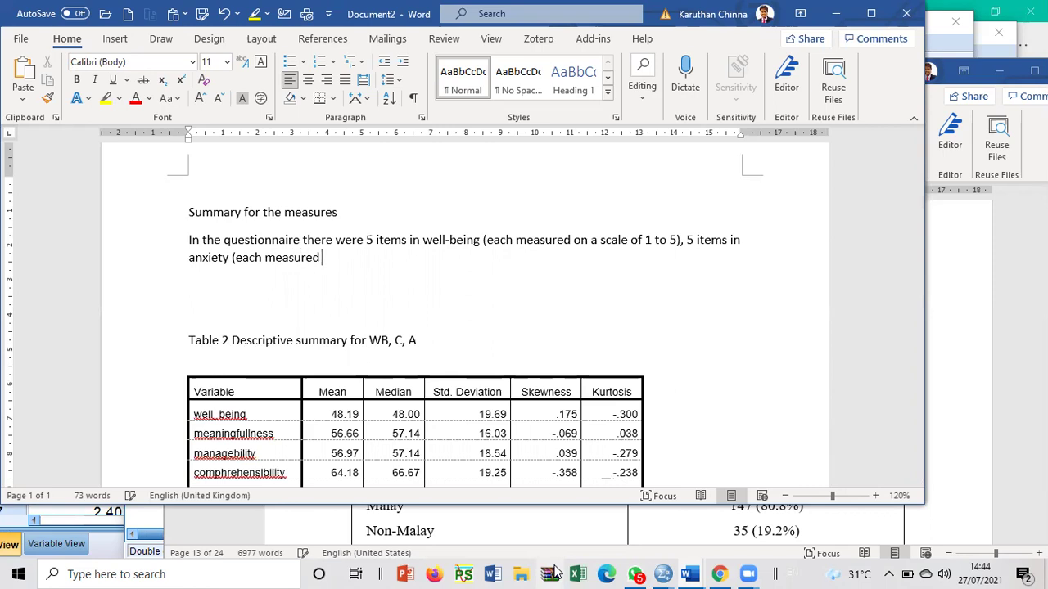
pyautogui.write('on')
pyautogui.press('BackSpace')
pyautogui.write('sca')
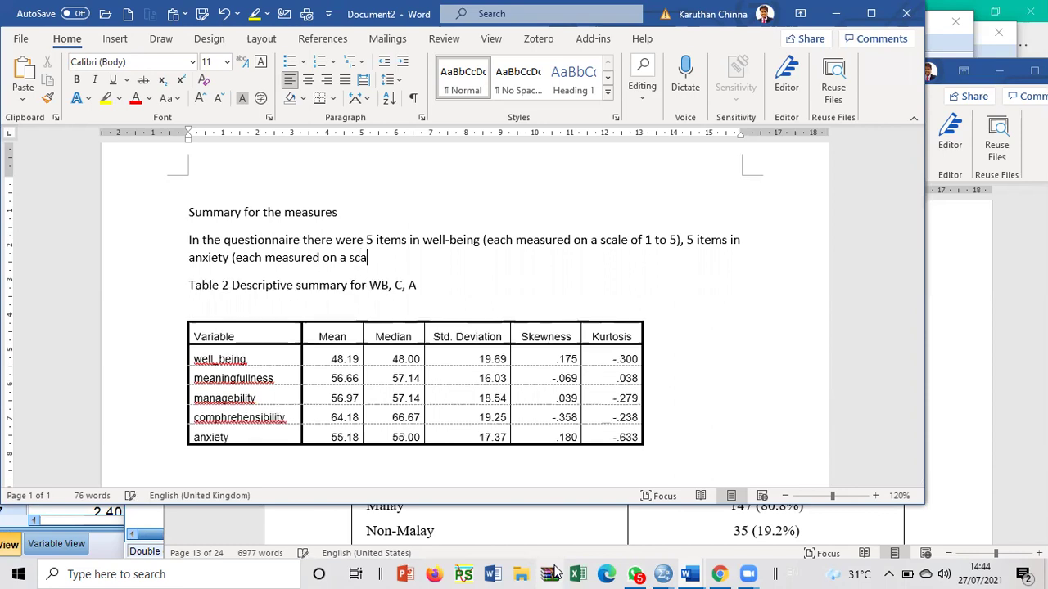
pyautogui.write('le of 1 to 4) and')
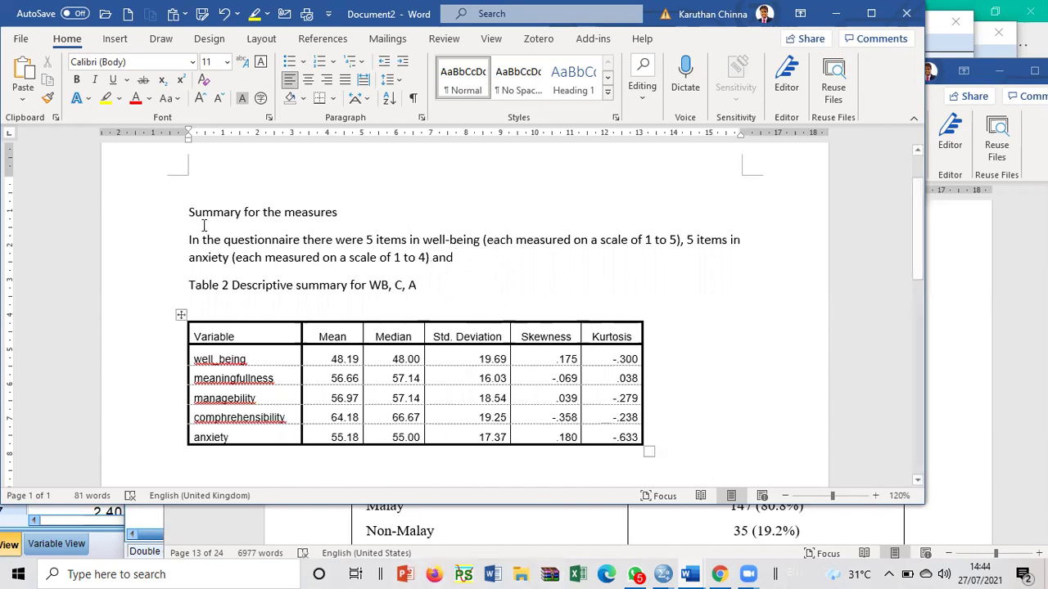
# - Replace the opening bracket after "well-being" with a comma and add ", where a value of 5 indicated" after "1 to 5"
pyautogui.click(480, 240)
pyautogui.write(',')
pyautogui.press('Delete')
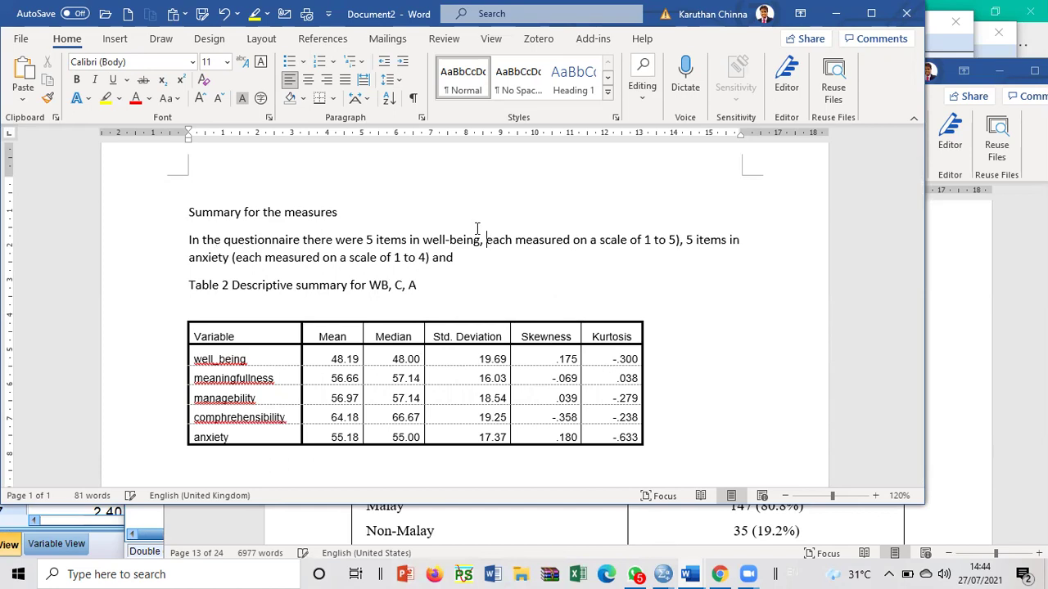
pyautogui.click(679, 241)
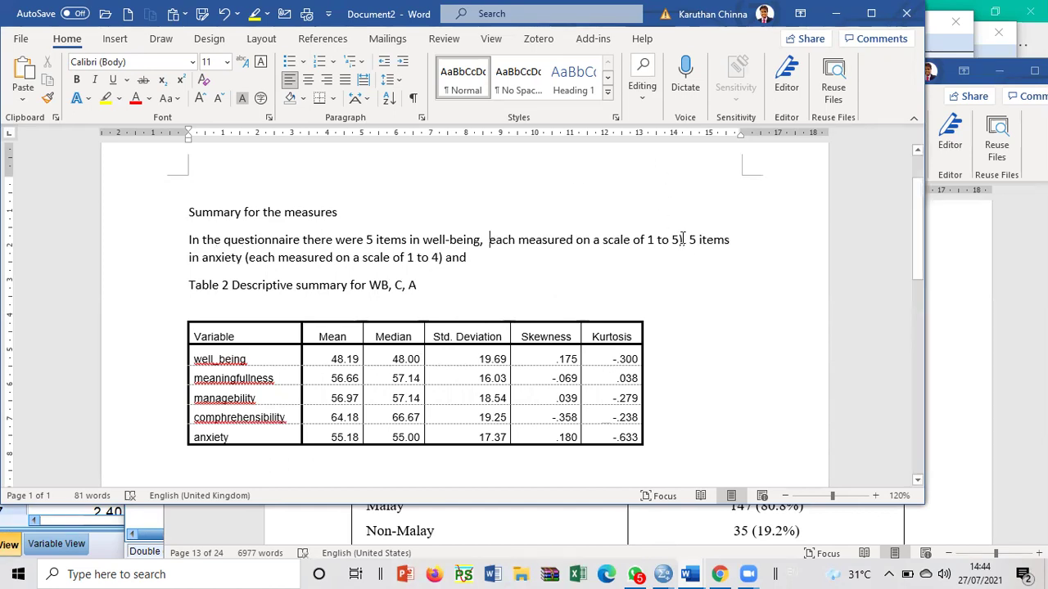
pyautogui.write(', where a')
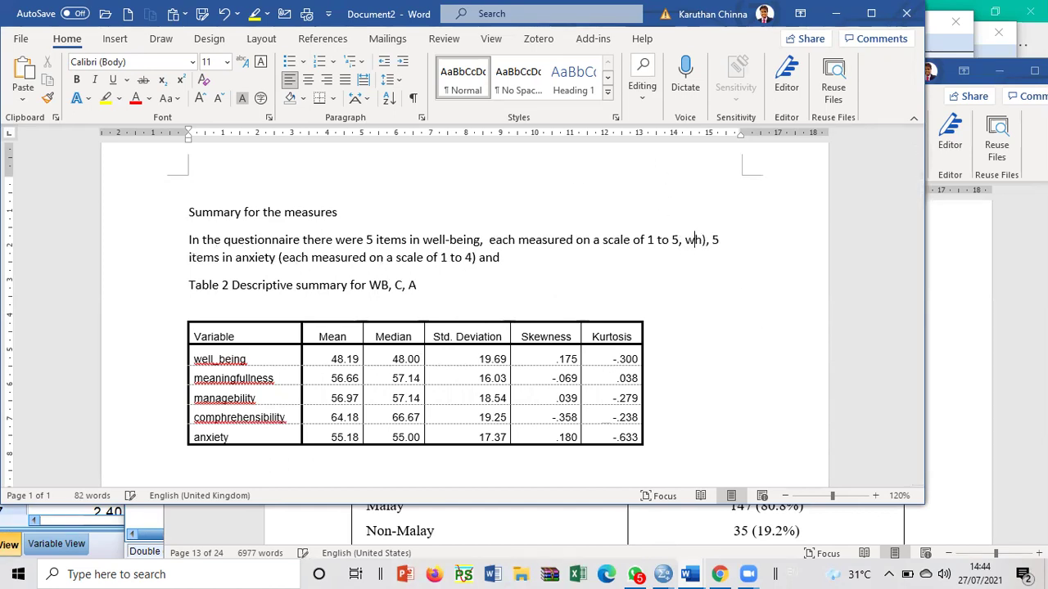
pyautogui.write(' value o')
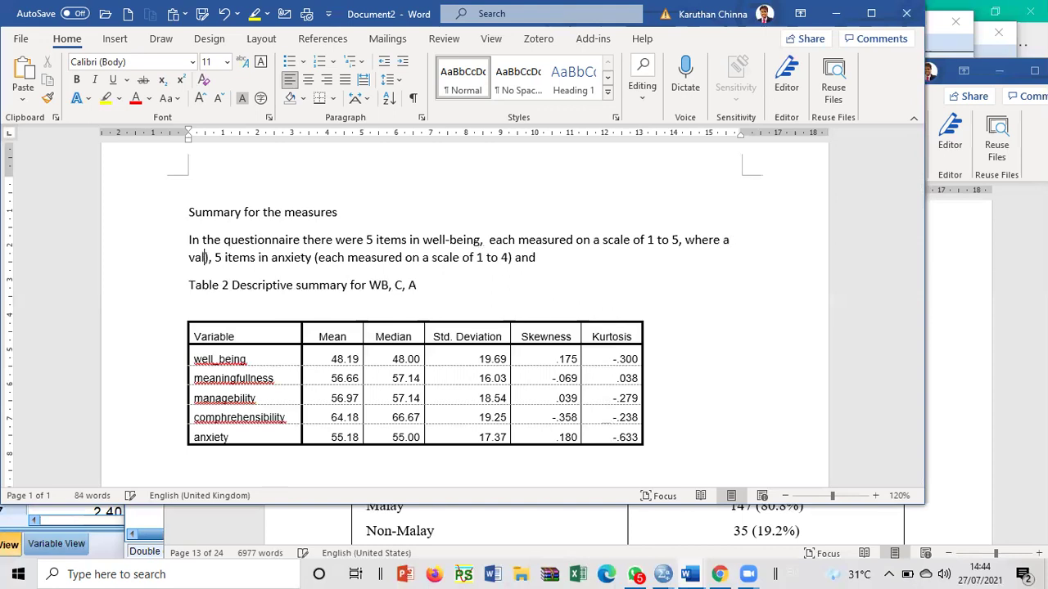
pyautogui.write('f 5 indi')
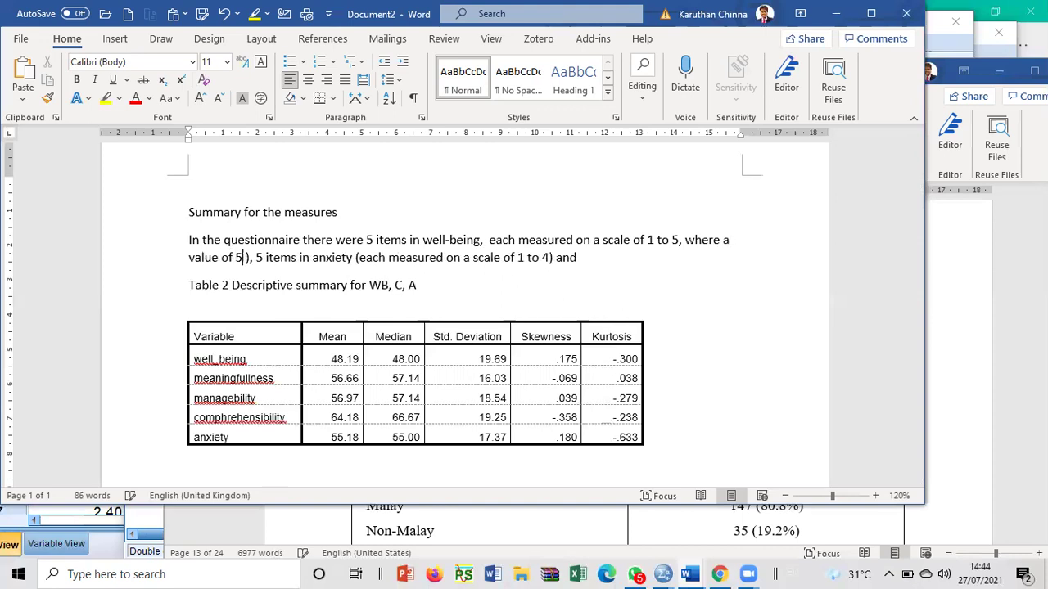
pyautogui.write('cated ')
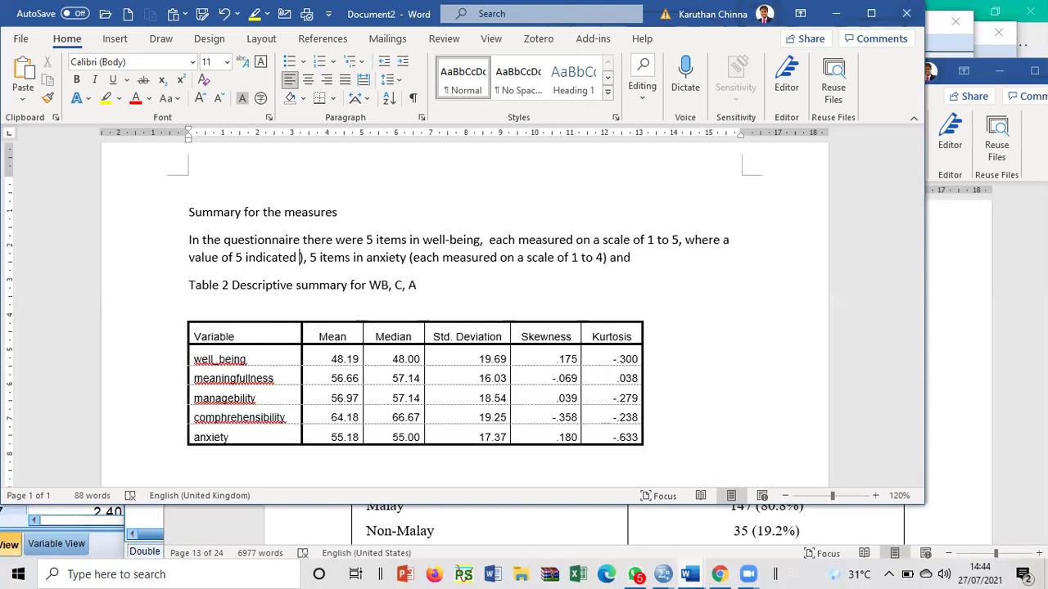
# - Continue the well-being sentence after "a value of 5 indicated" with "'well' while a value of 1 indicated 'not well"
pyautogui.write('and a')
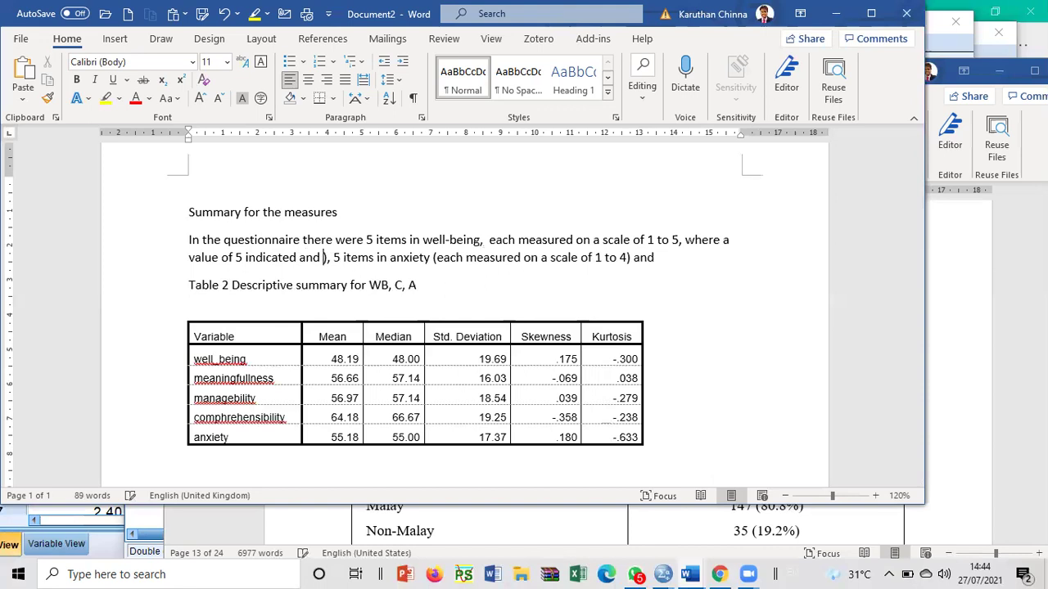
pyautogui.write('val')
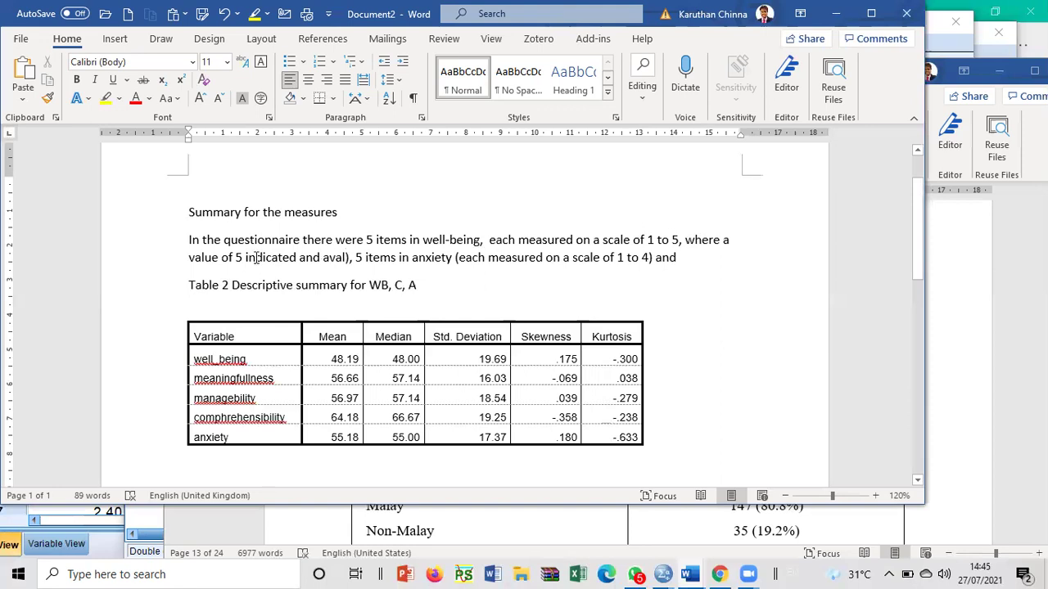
pyautogui.moveTo(302, 257); pyautogui.dragTo(337, 259)
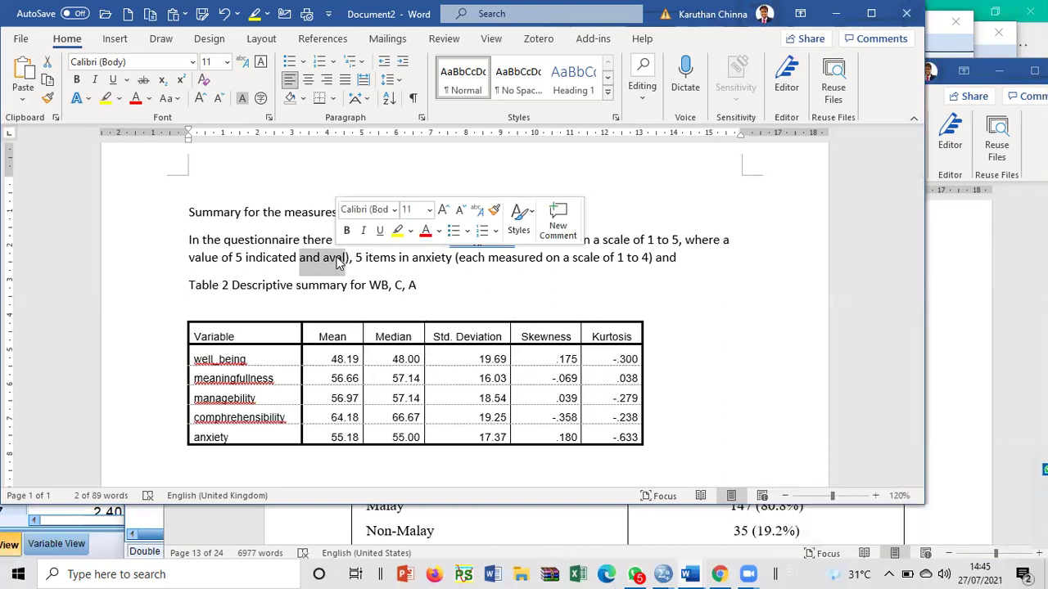
pyautogui.write("'well' ")
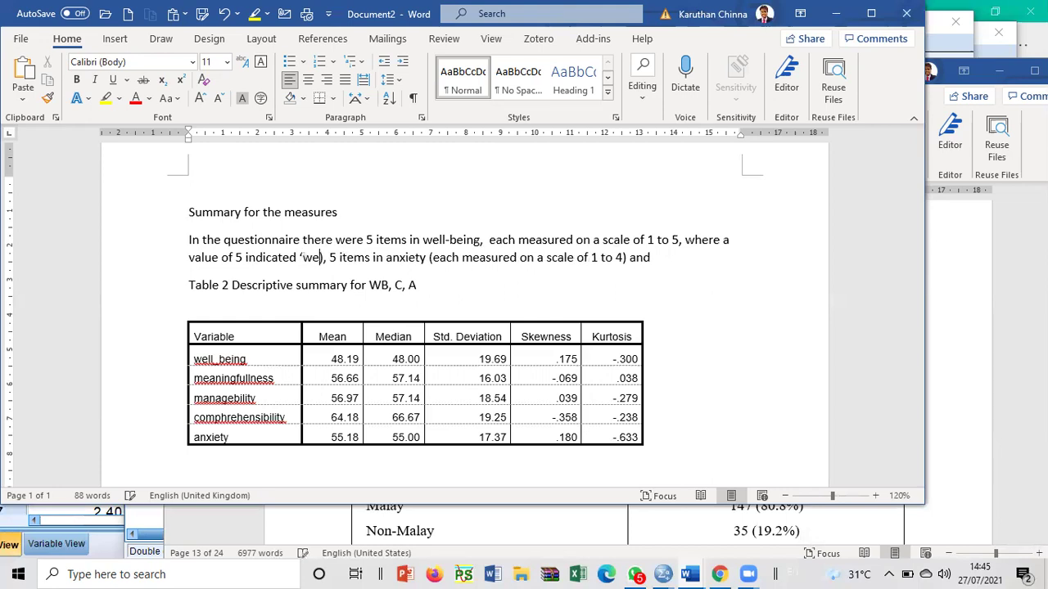
pyautogui.write('whi')
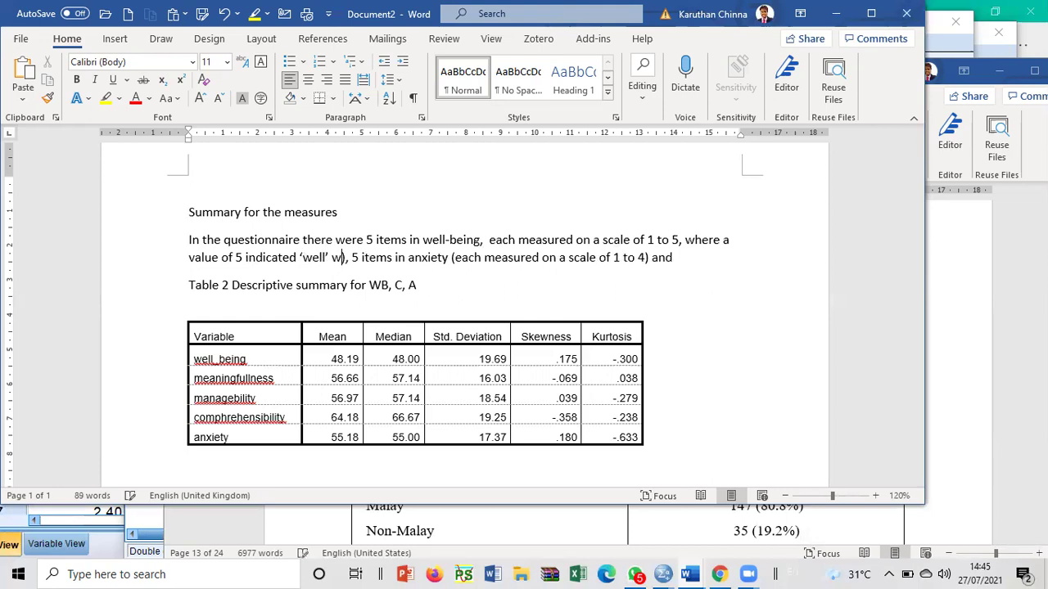
pyautogui.write('le a va')
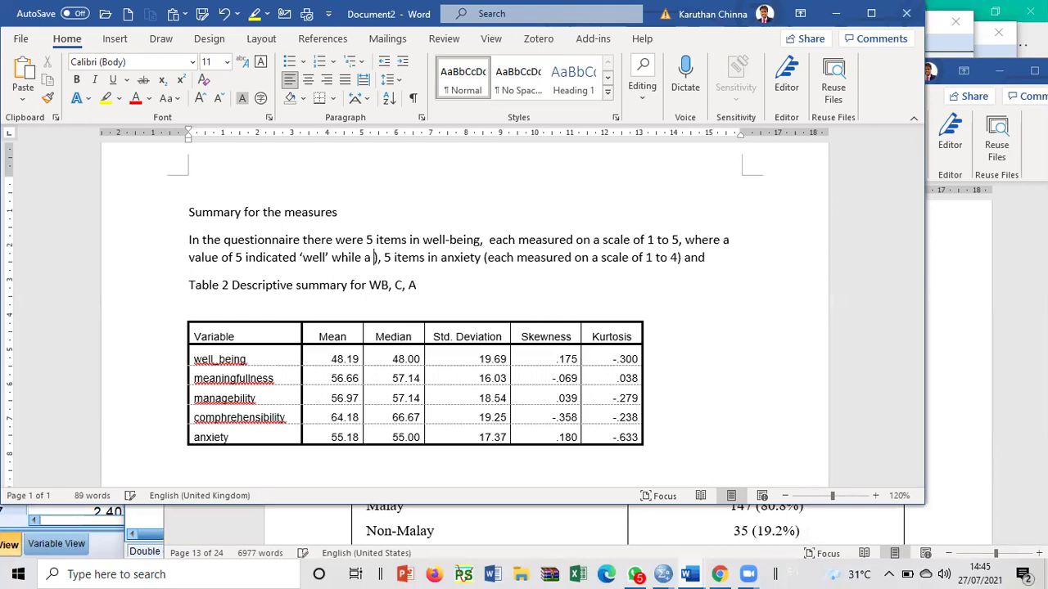
pyautogui.write('lue of 1 ')
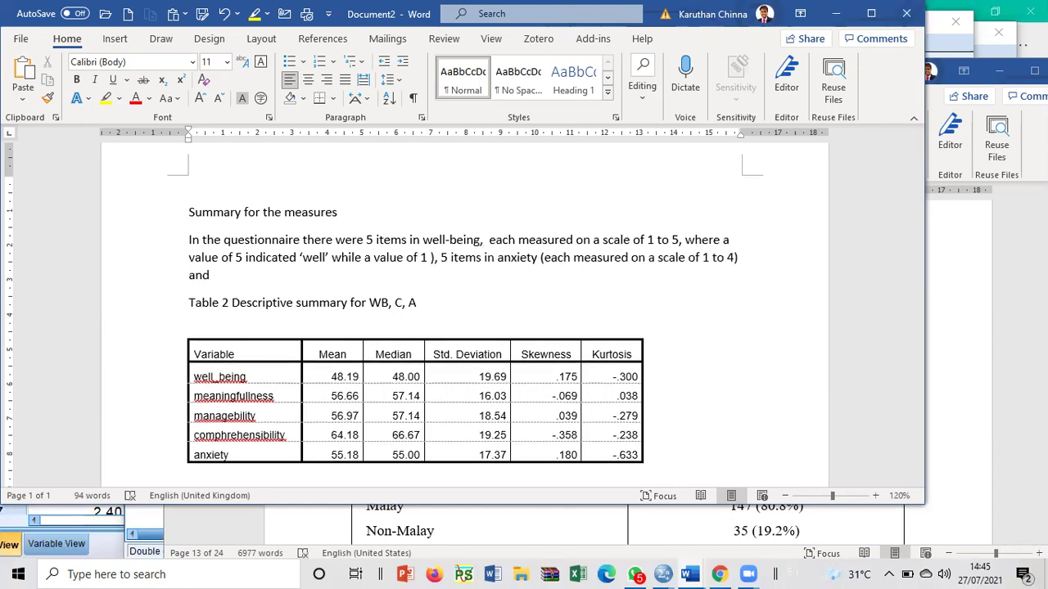
pyautogui.write('indicate')
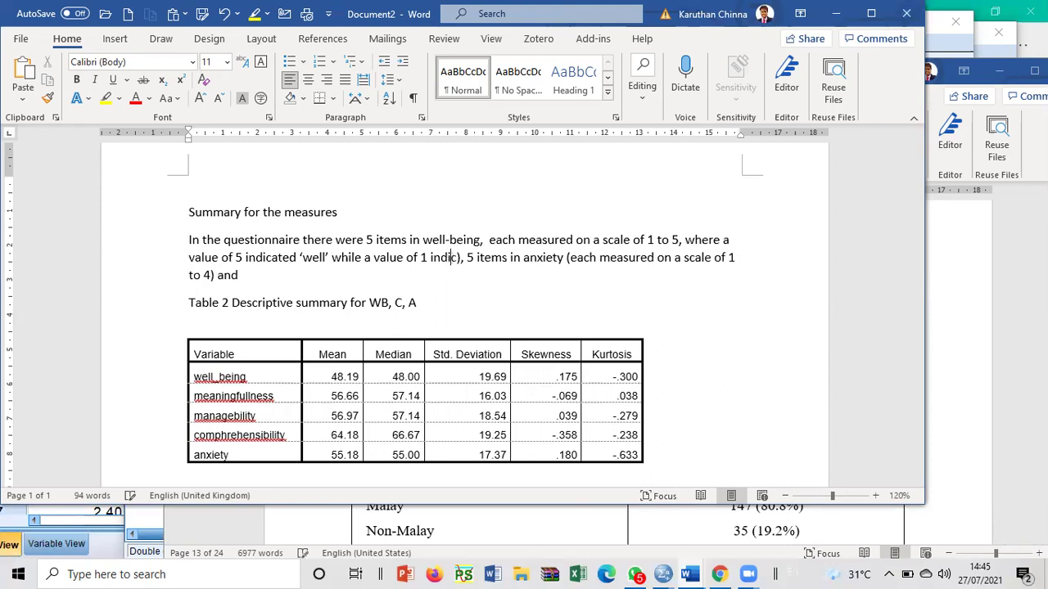
pyautogui.write("d 'no")
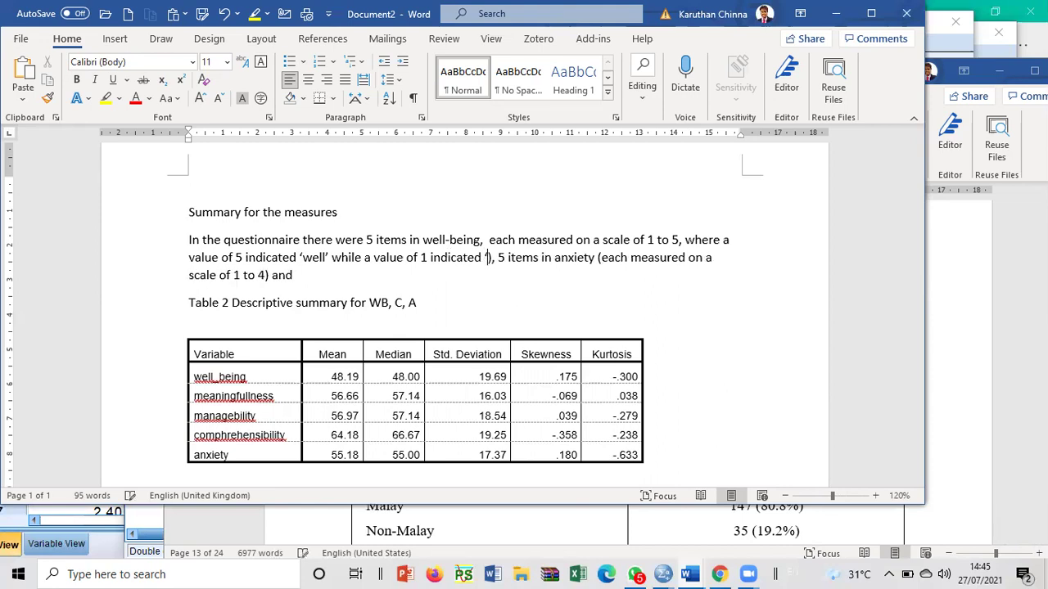
pyautogui.write('t well')
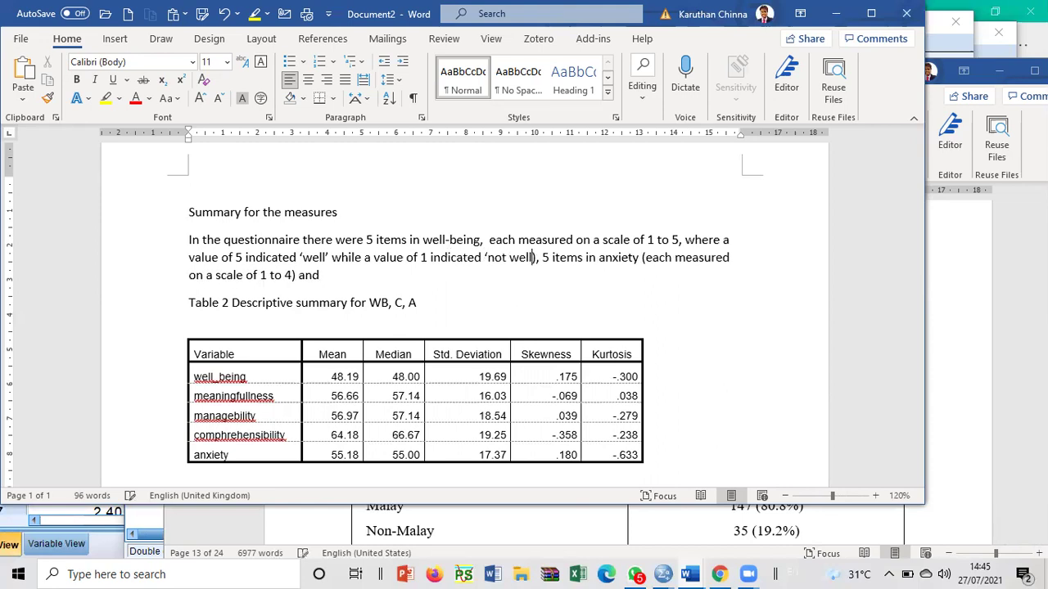
# - Break the paragraph after "not well" and remove the extra space before "each measured" in the well-being sentence
pyautogui.write('@')
pyautogui.press('Return')
pyautogui.press('Return')
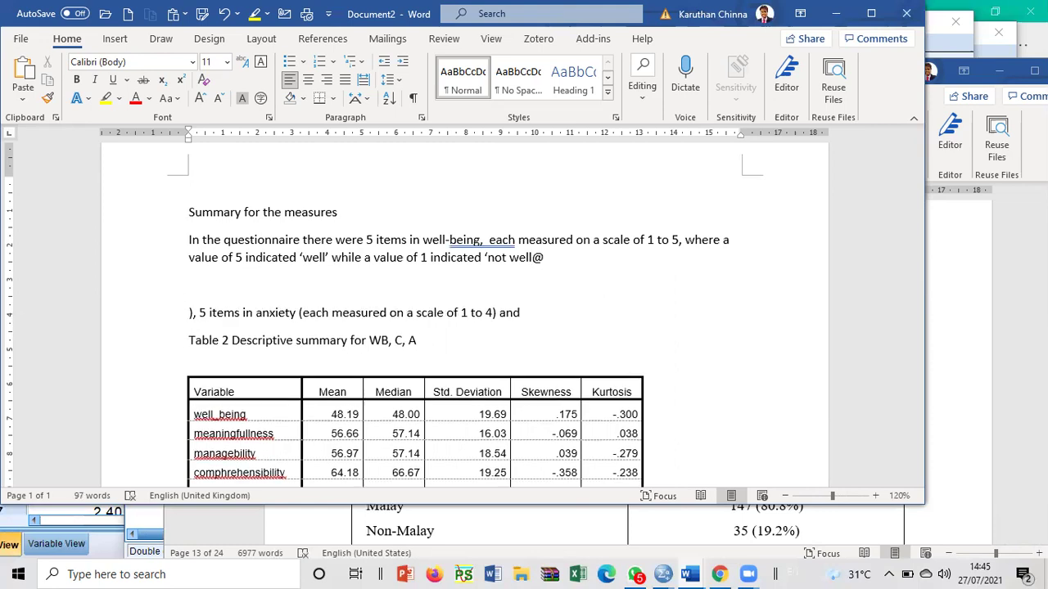
pyautogui.click(488, 239)
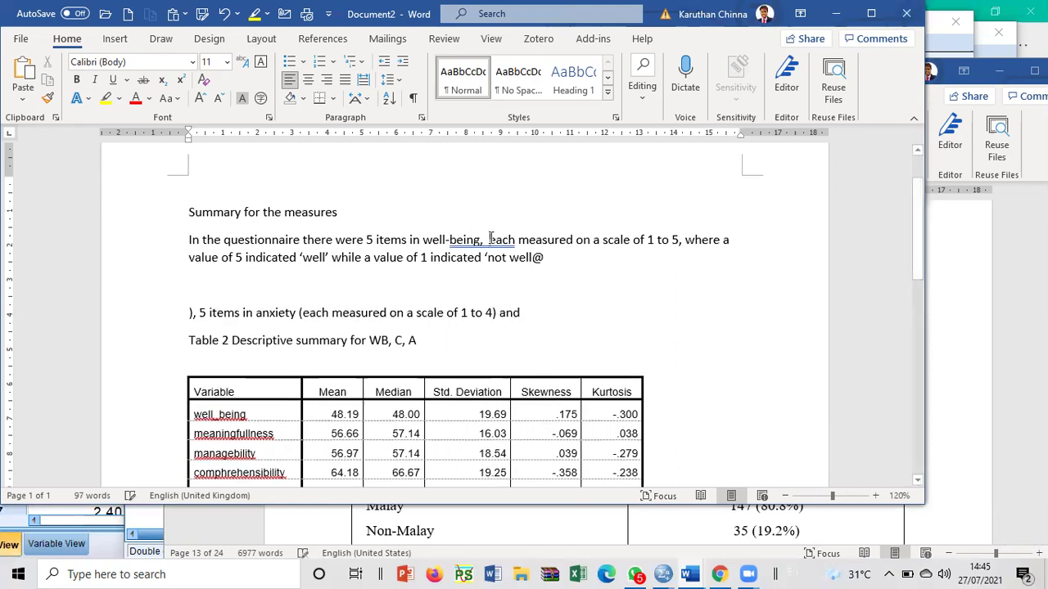
pyautogui.press('BackSpace')
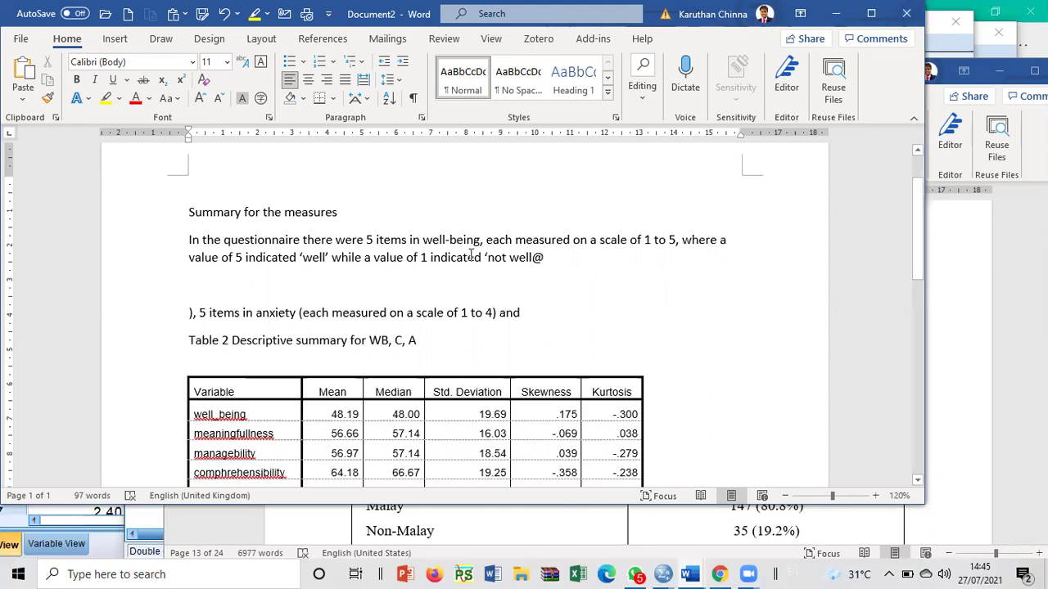
# - Replace the stray "@" after "not well" with a full stop and begin a new paragraph with "For anxiety,"
pyautogui.doubleClick(537, 257)
pyautogui.write('.')
pyautogui.press('Return')
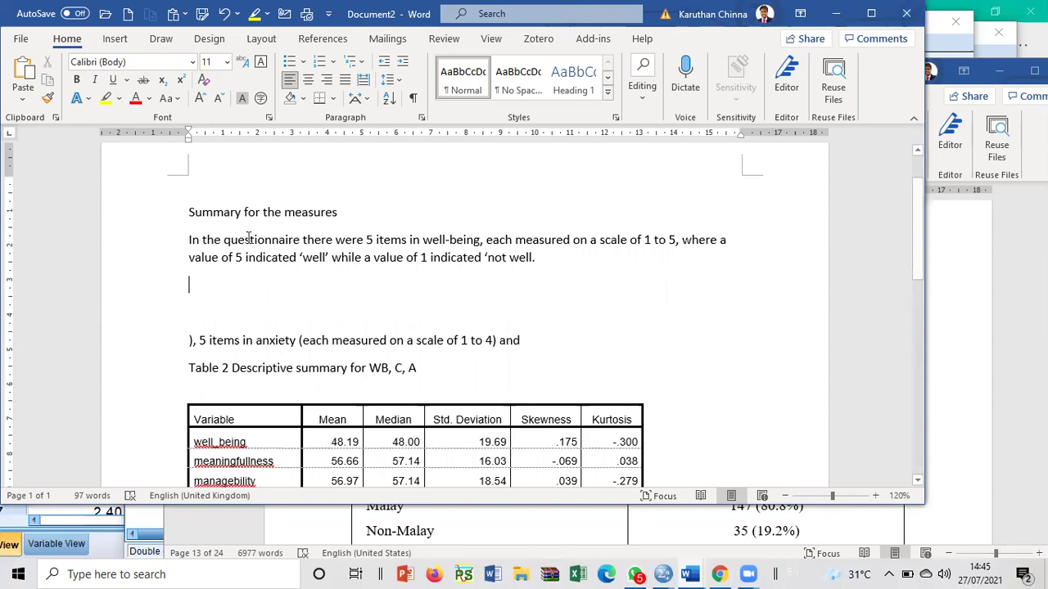
pyautogui.write('or anxiety')
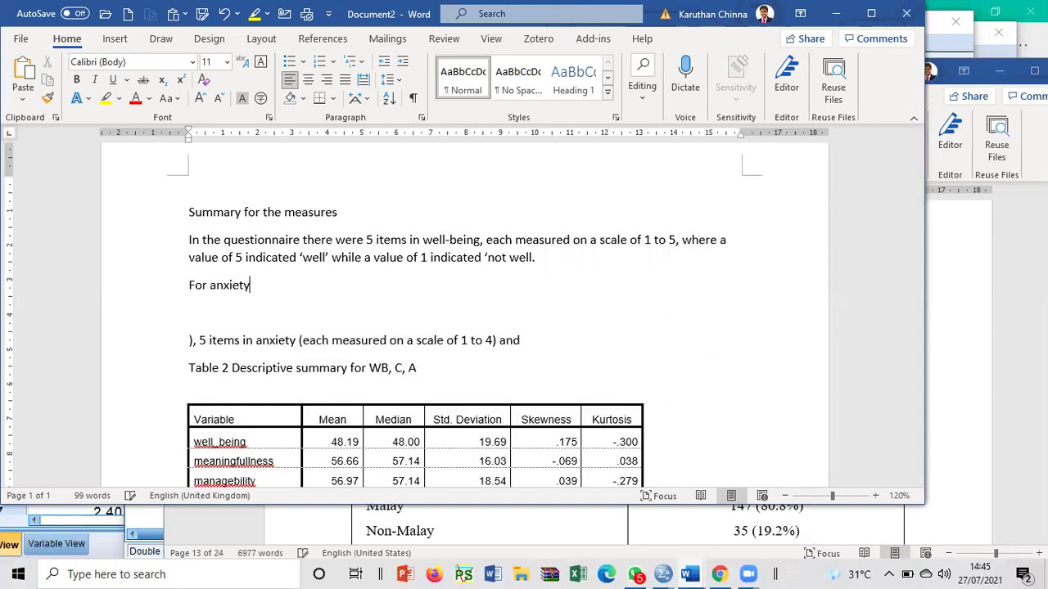
pyautogui.write(',')
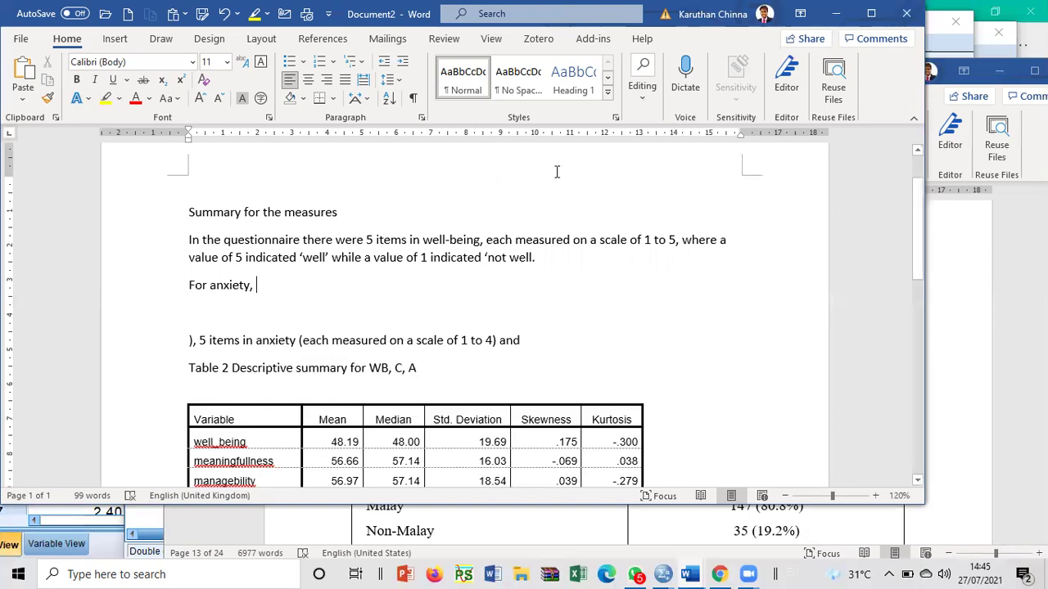
# - Change the well-being scale to "0 to 5" and the value that indicates 'not well' to 0
pyautogui.doubleClick(650, 239)
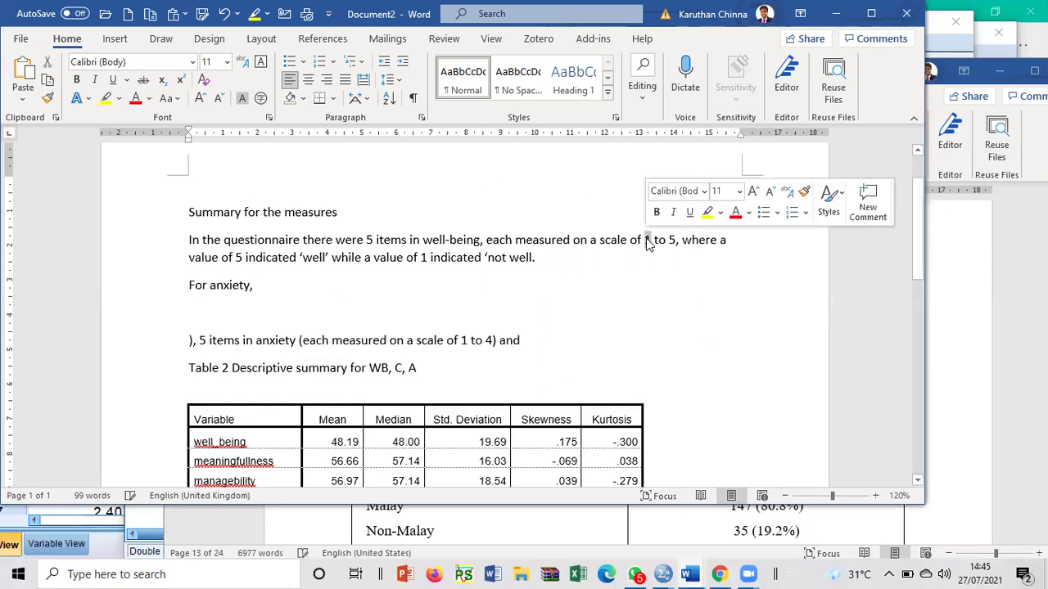
pyautogui.write('0')
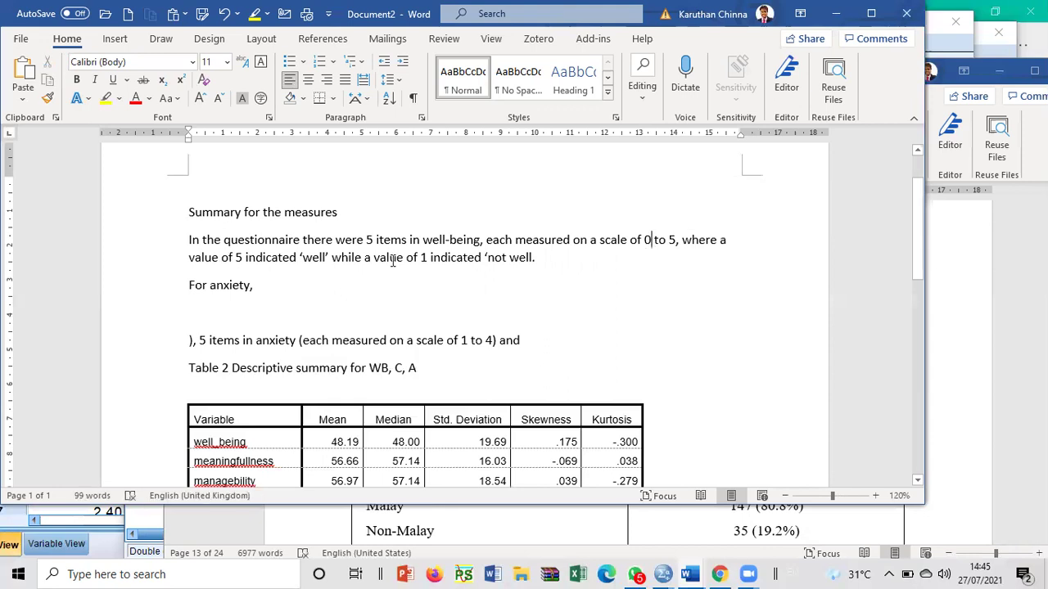
pyautogui.doubleClick(425, 257)
pyautogui.write('0')
# - Continue the anxiety sentence with "there were 5 items,"
pyautogui.click(256, 285)
pyautogui.write('there ')
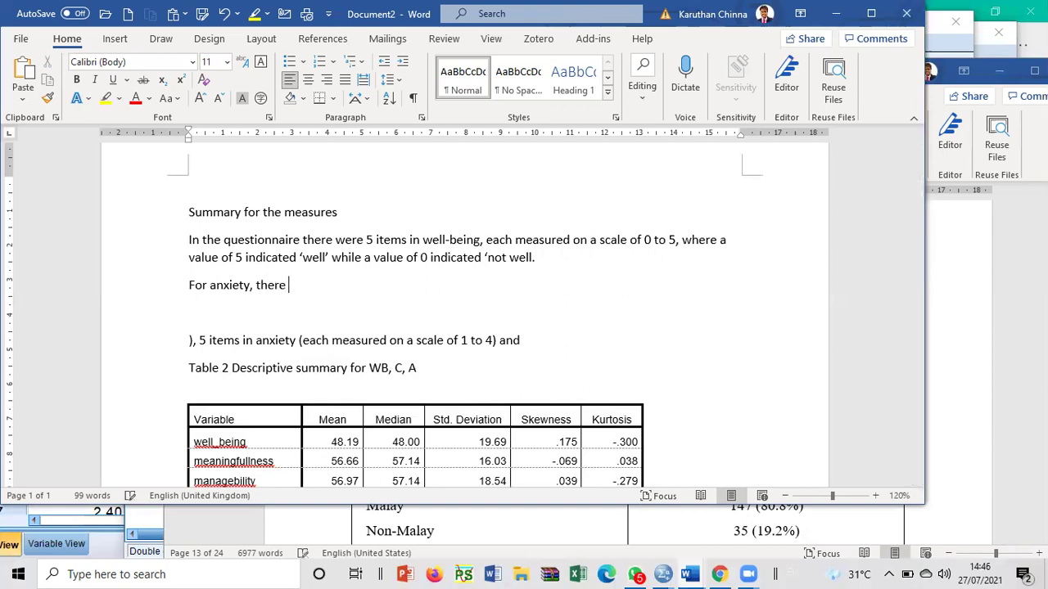
pyautogui.write('were 5 it')
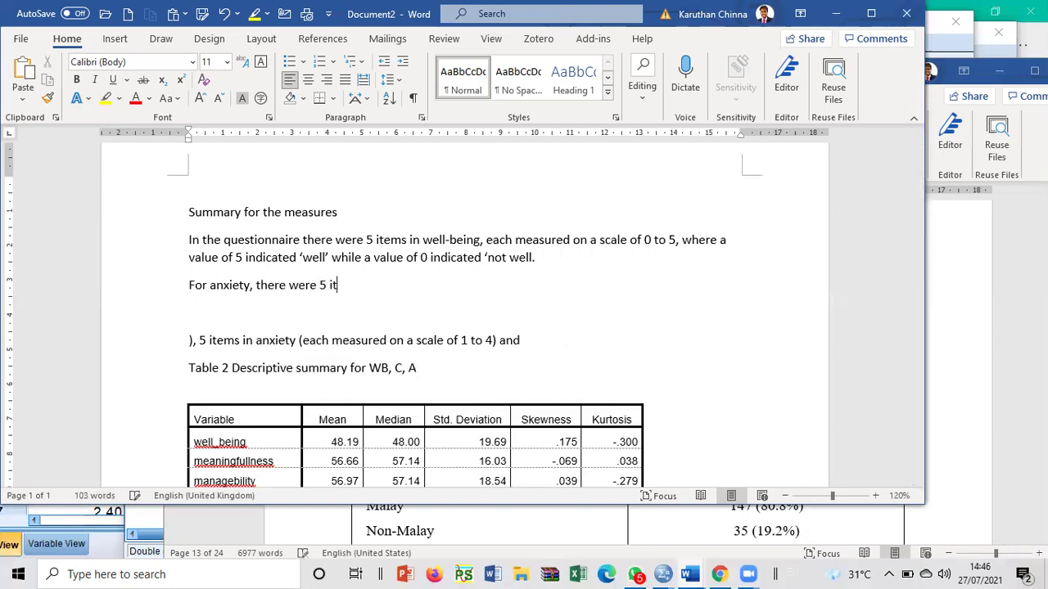
pyautogui.write('ems,')
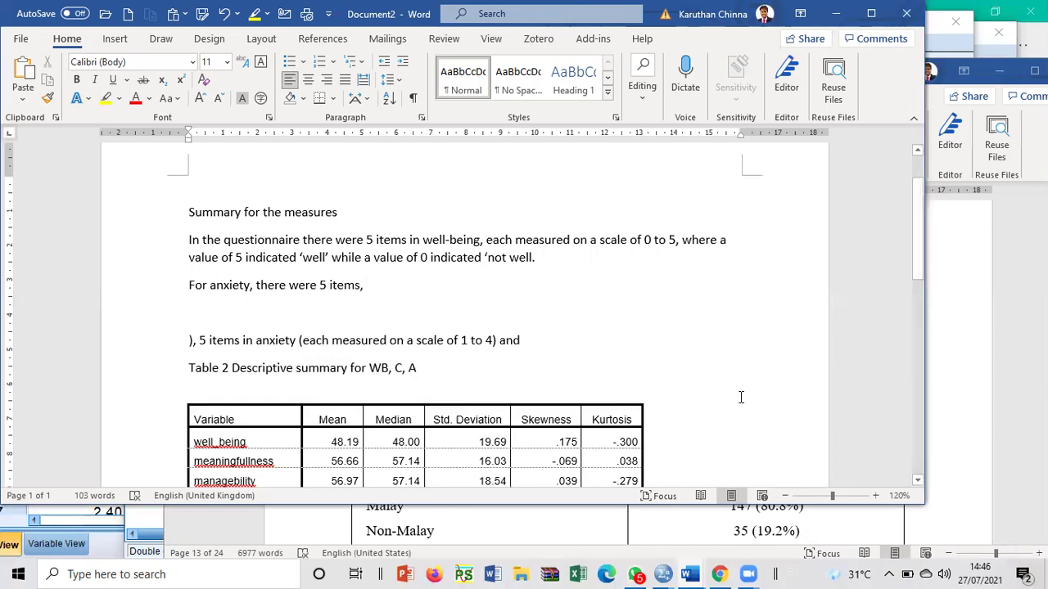
# - Copy the well-being text from "each measured on a scale" through "not well." and paste it at the end of the anxiety sentence
pyautogui.moveTo(487, 239); pyautogui.dragTo(535, 257)
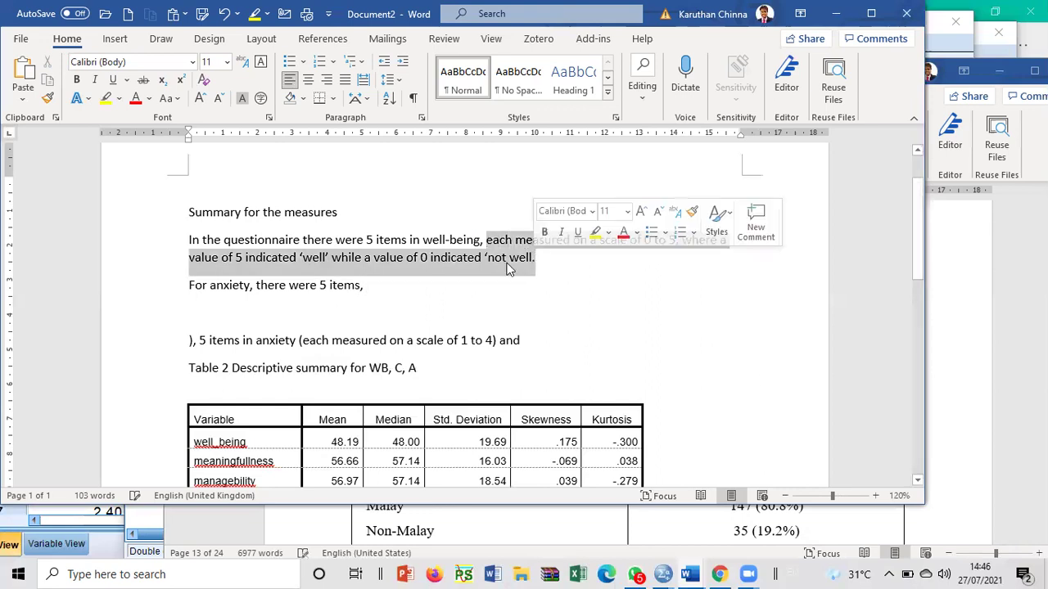
pyautogui.rightClick(512, 270)
pyautogui.click(517, 296)
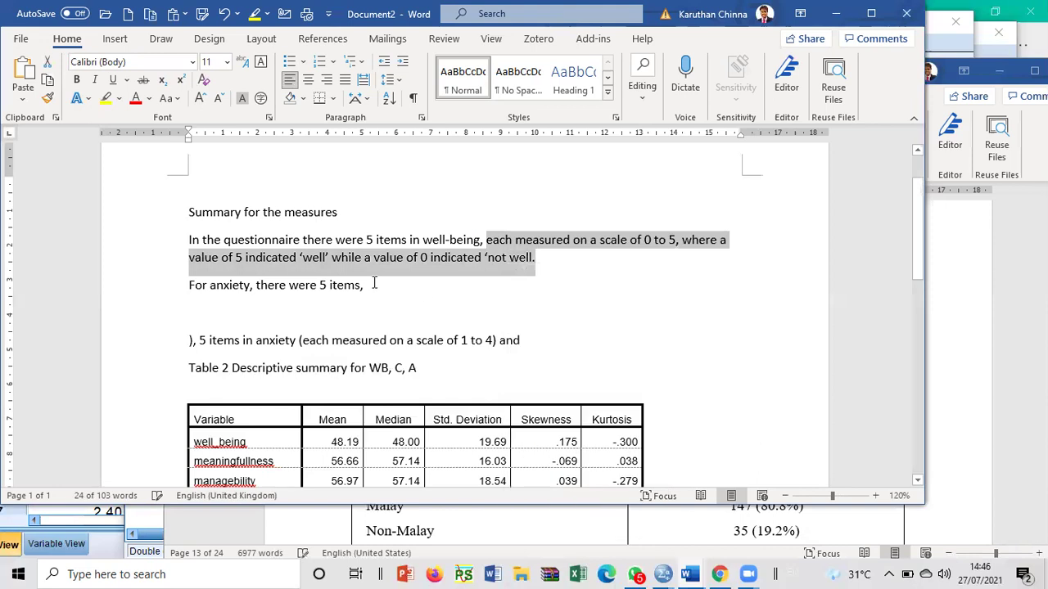
pyautogui.click(368, 284)
pyautogui.rightClick(373, 285)
pyautogui.click(412, 362)
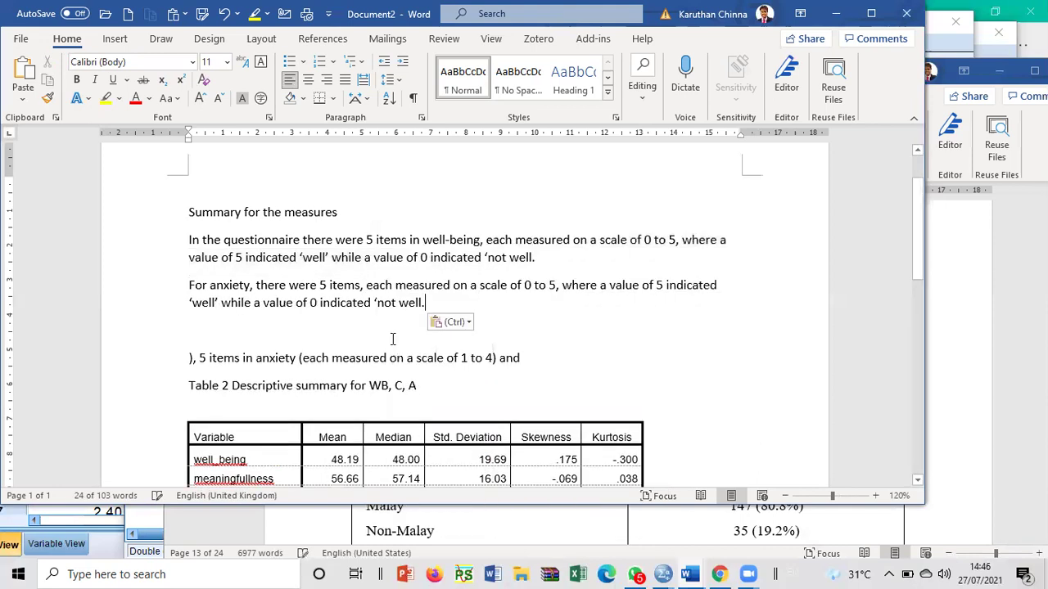
# - Change the scale in the anxiety sentence to "1 to 4"
pyautogui.click(525, 284)
pyautogui.press('Delete')
pyautogui.write('1 to ')
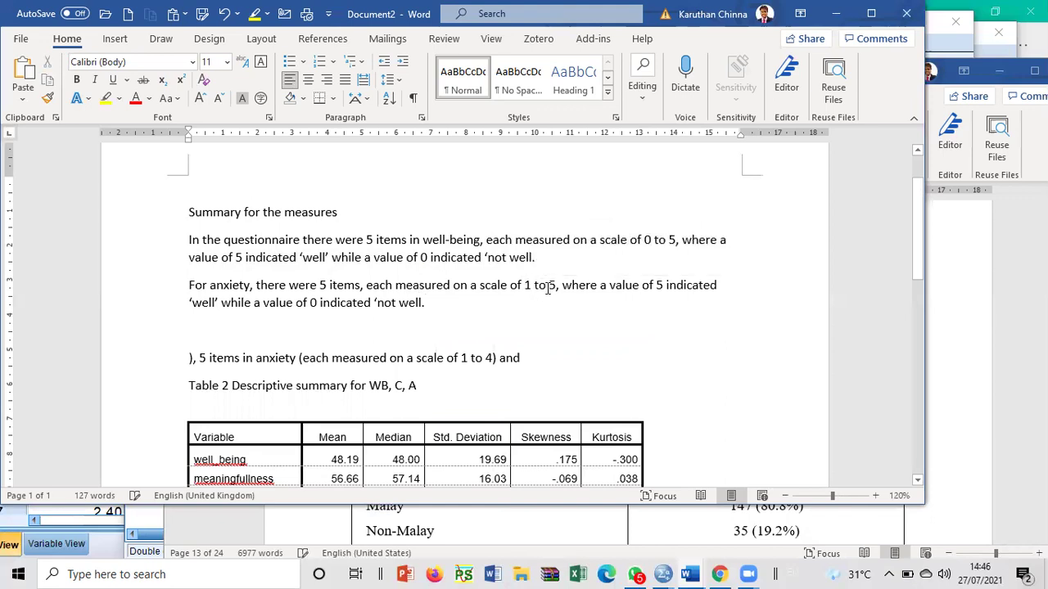
pyautogui.write('4')
pyautogui.doubleClick(659, 285)
pyautogui.click(663, 285)
# - Replace 'well' in the anxiety sentence with "high level of anxiety,"
pyautogui.moveTo(189, 302); pyautogui.dragTo(217, 302)
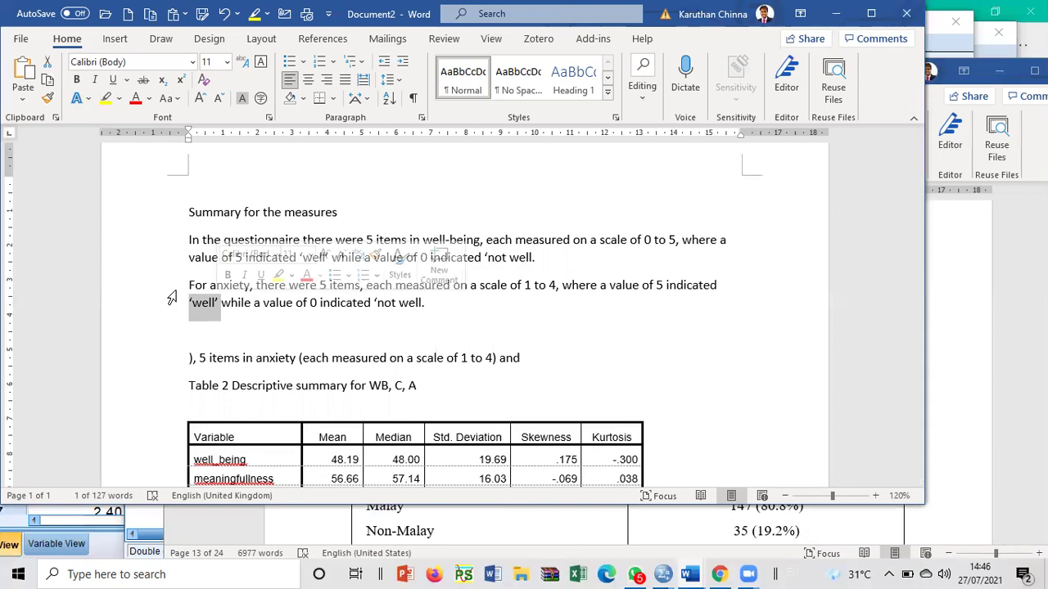
pyautogui.write('hi')
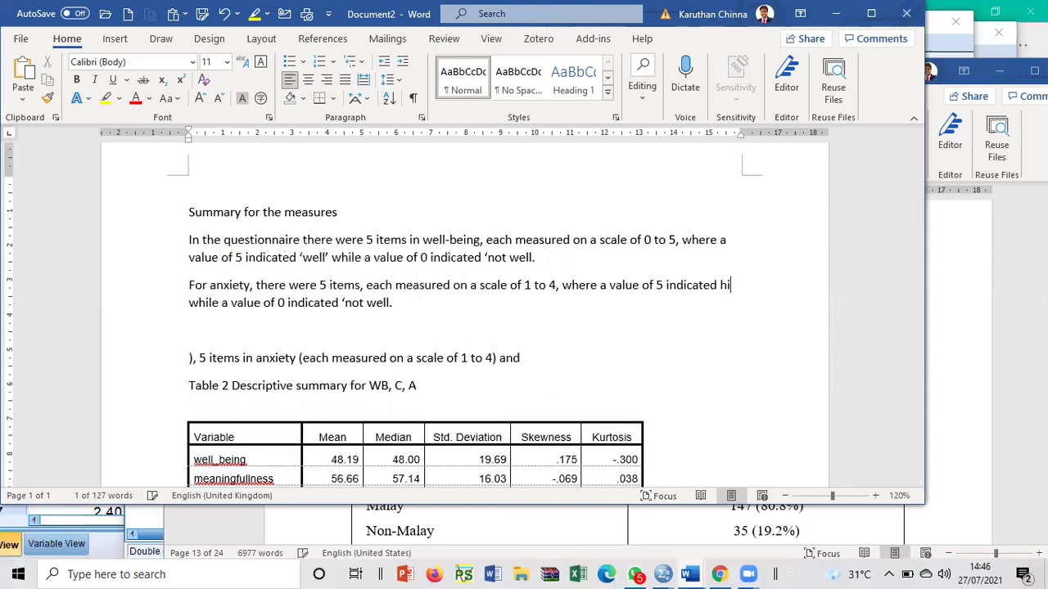
pyautogui.write('gh level of ')
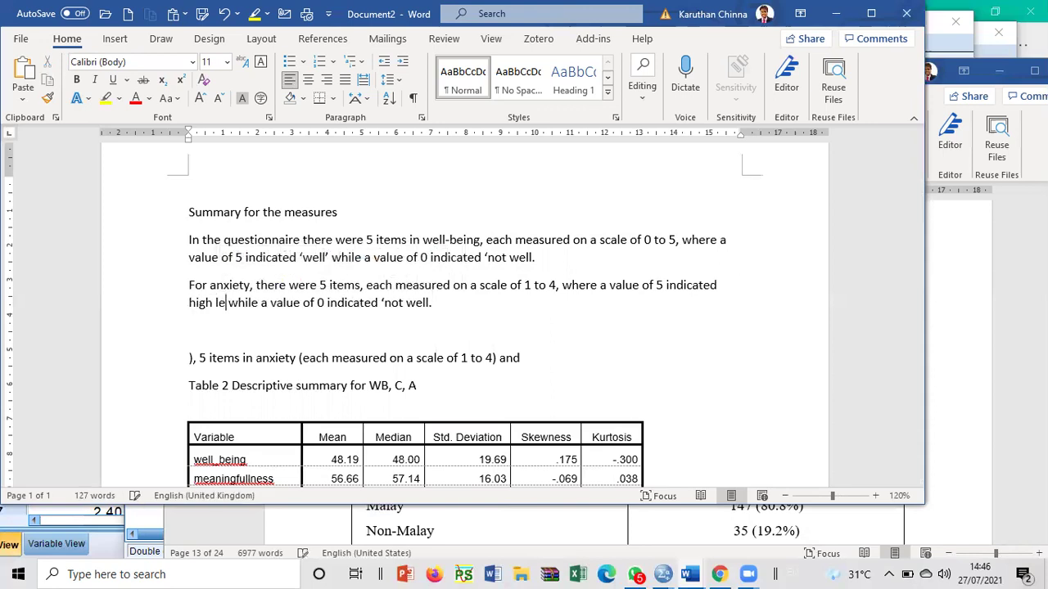
pyautogui.write('an')
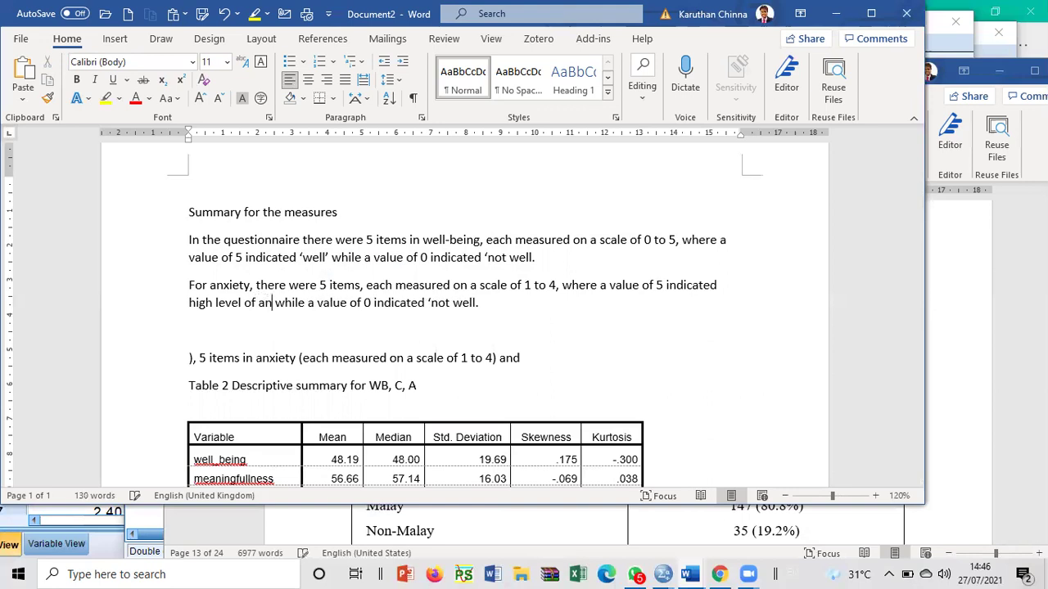
pyautogui.write('xiet')
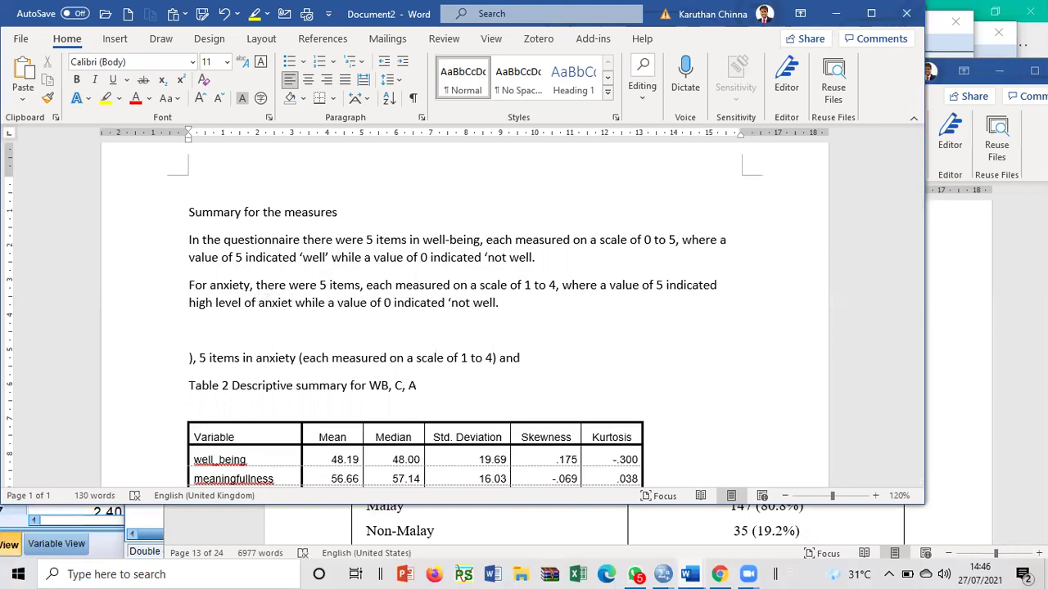
pyautogui.write('y,')
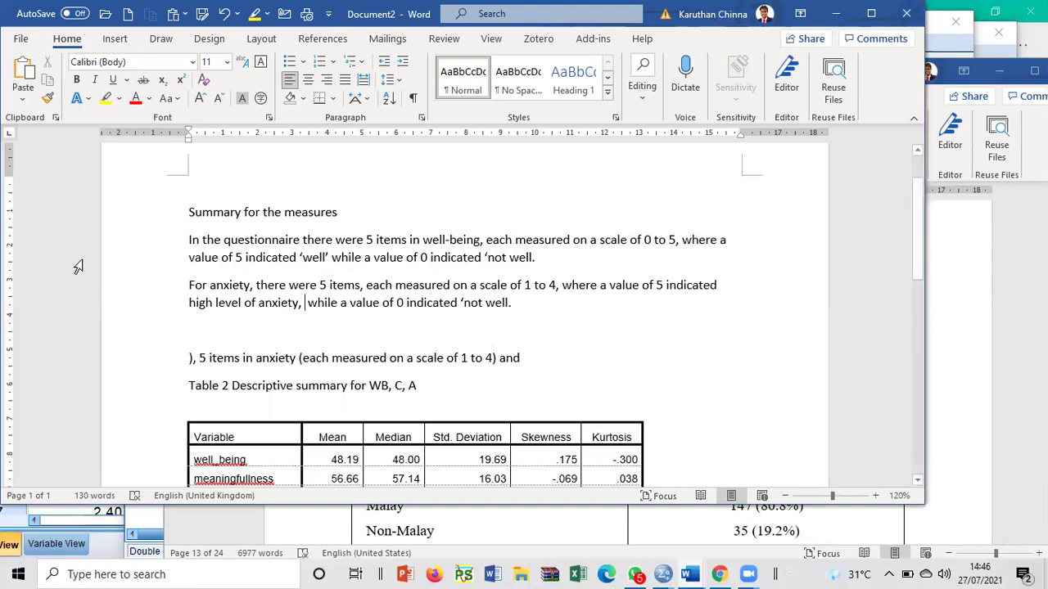
# - Change the low value in the anxiety sentence to 1 and replace "not well." with "no anxity"
pyautogui.doubleClick(401, 303)
pyautogui.write('1')
pyautogui.moveTo(479, 302); pyautogui.dragTo(513, 303)
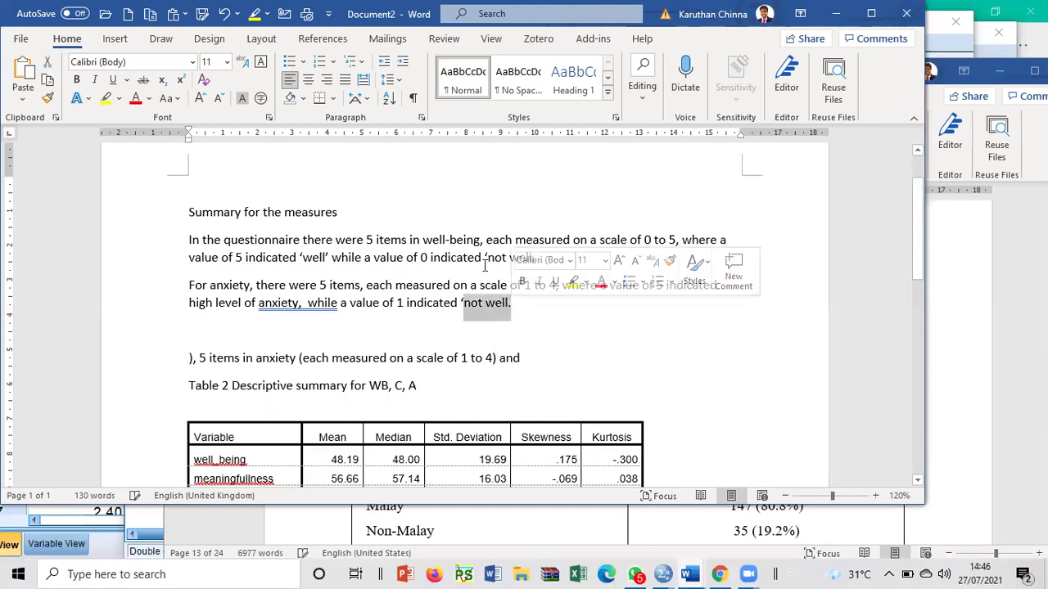
pyautogui.press('Delete')
pyautogui.write('anxiety')
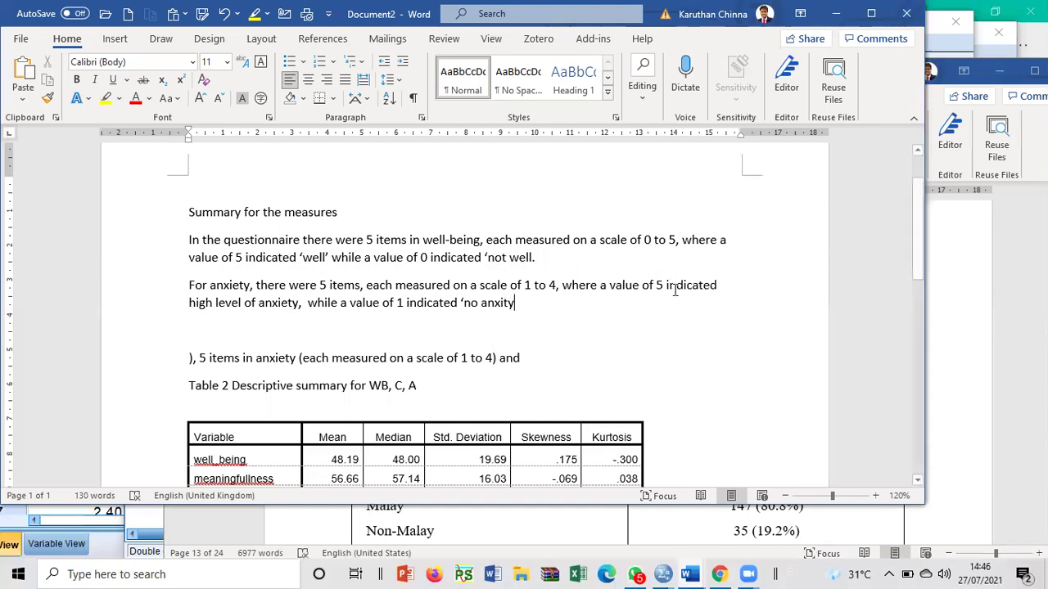
# - Insert a 4 after "value of 5" in the anxiety sentence and correct the misspelled "anxity" to "anxiety"
pyautogui.click(663, 284)
pyautogui.write('4')
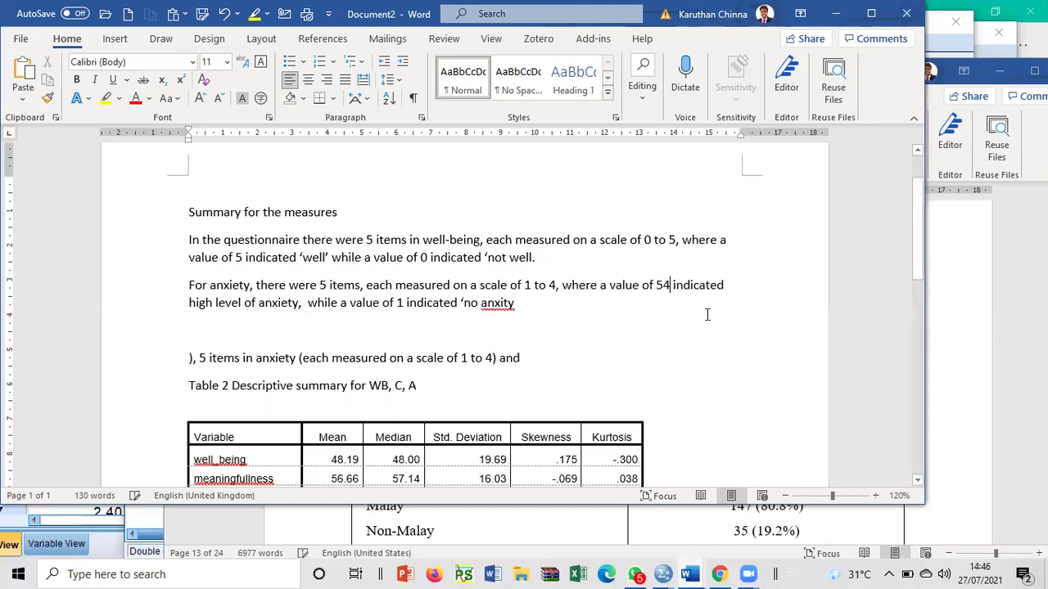
pyautogui.rightClick(494, 303)
pyautogui.click(566, 328)
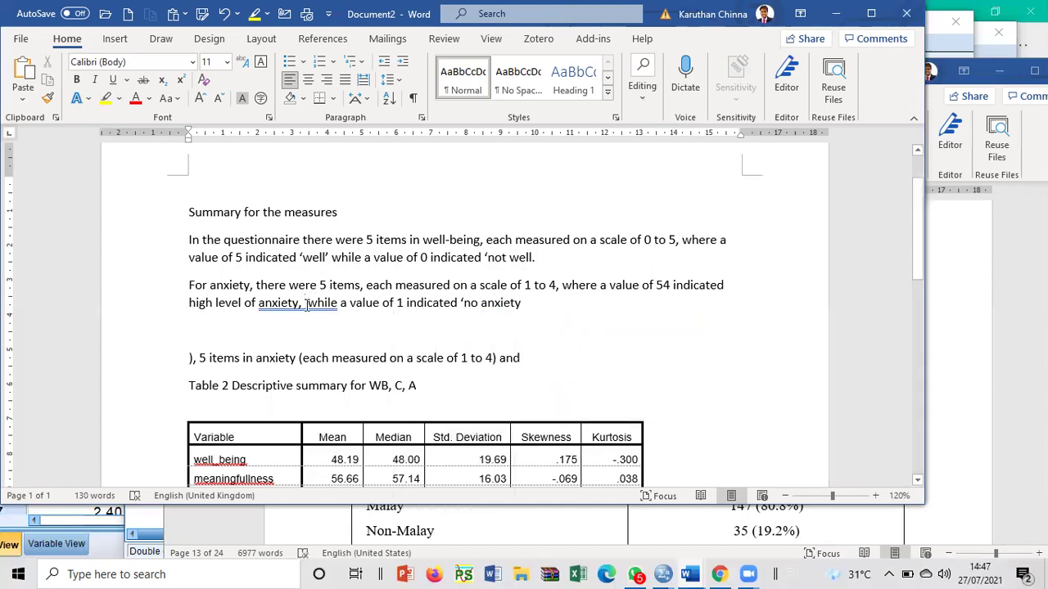
# - Start a new paragraph below the anxiety one reading "For cohesiveness, there were", with the spelling of "cohesiveness" corrected
pyautogui.click(532, 303)
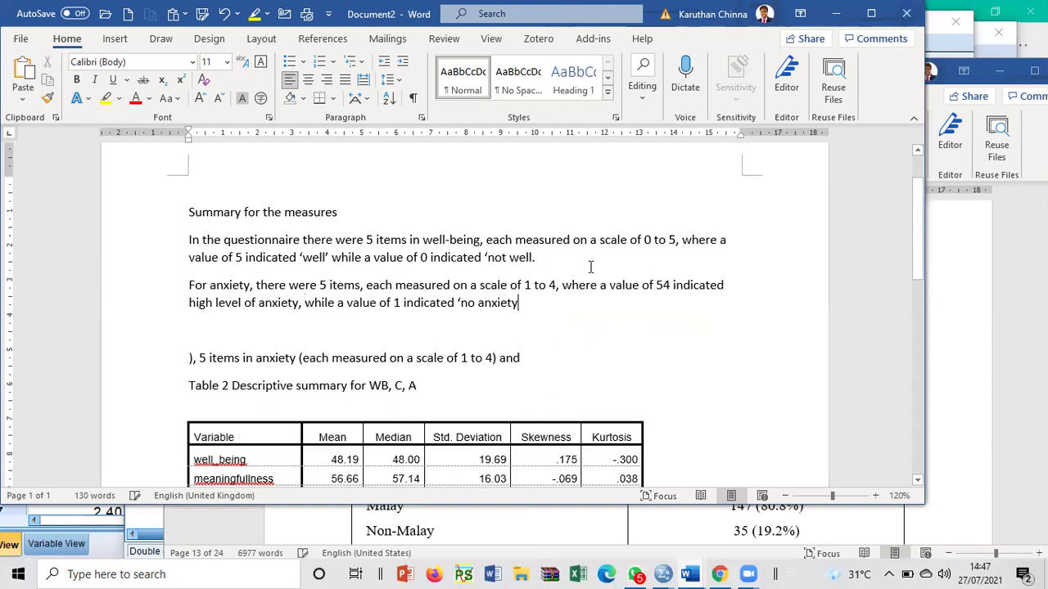
pyautogui.press('Return')
pyautogui.write('For c')
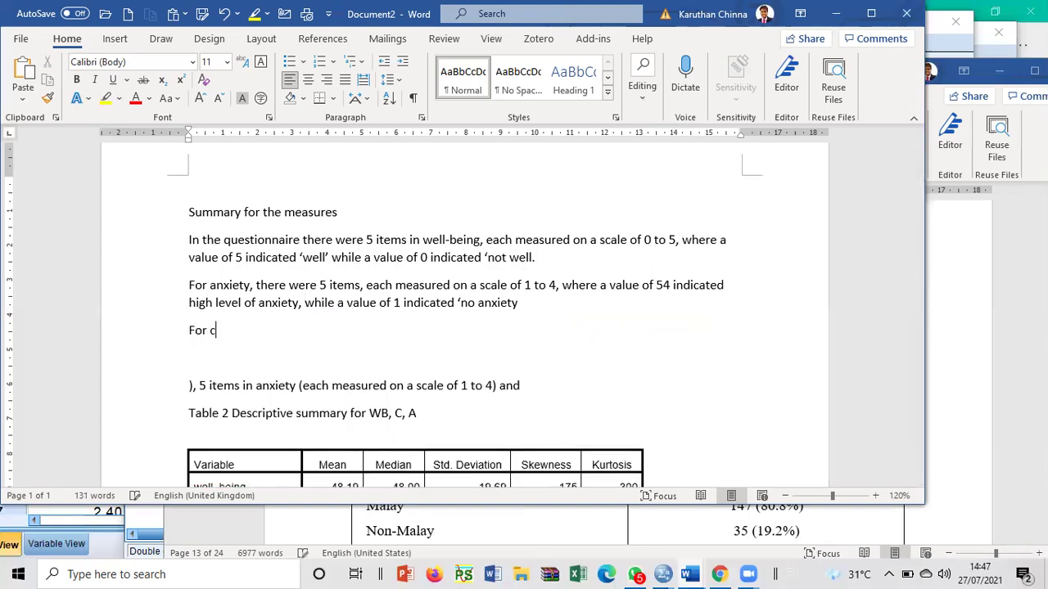
pyautogui.write('ohersiveness there')
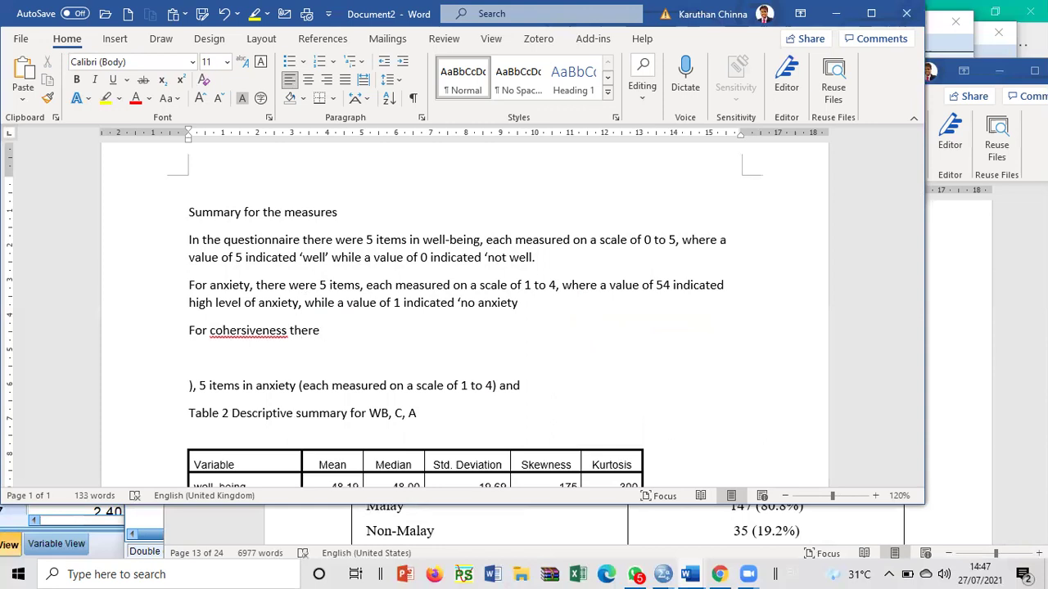
pyautogui.click(319, 413)
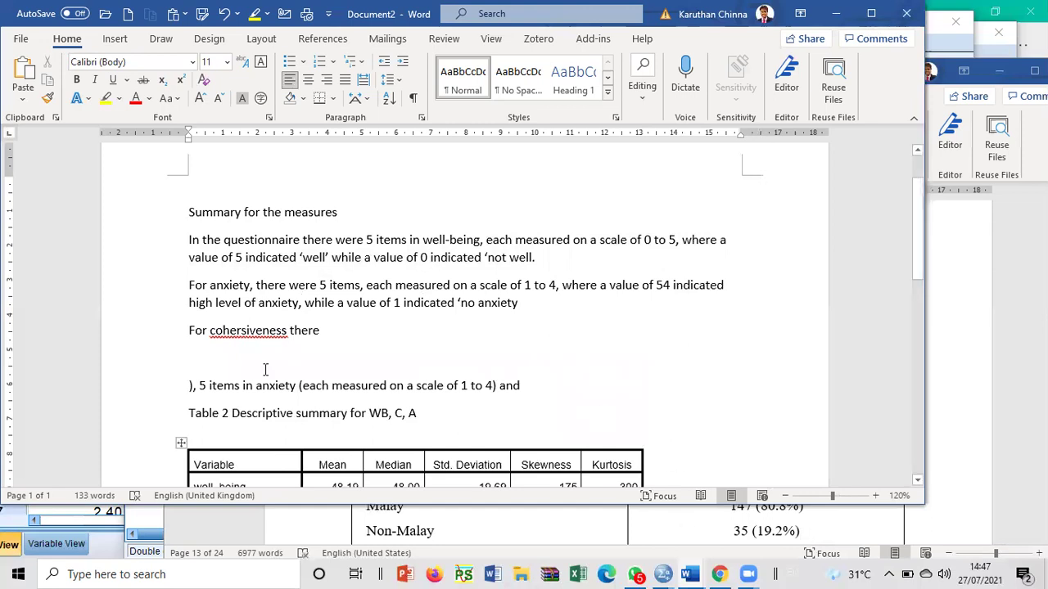
pyautogui.rightClick(268, 335)
pyautogui.click(309, 347)
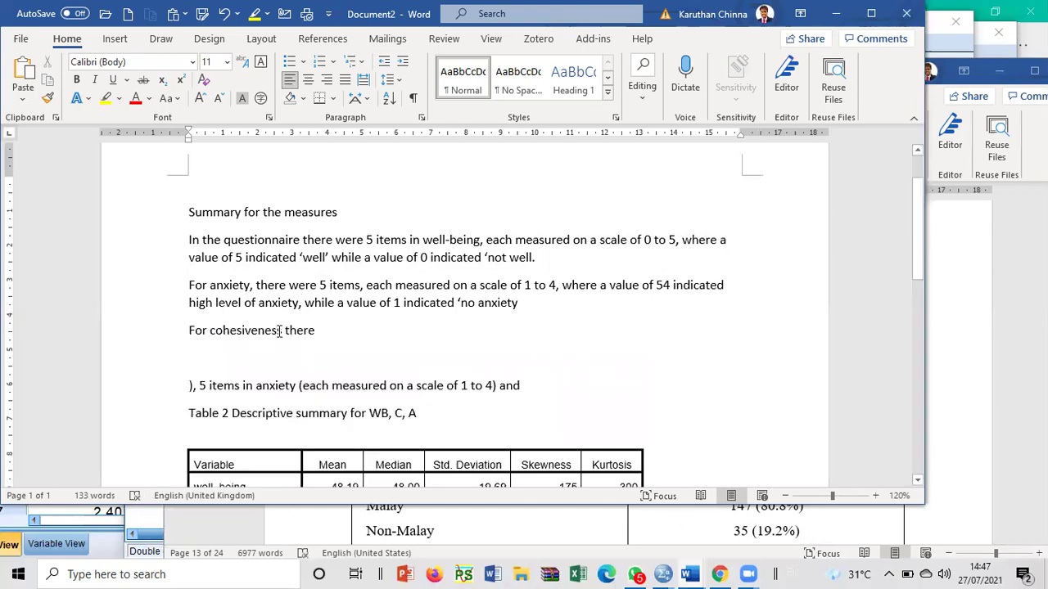
pyautogui.click(283, 331)
pyautogui.write(', there were')
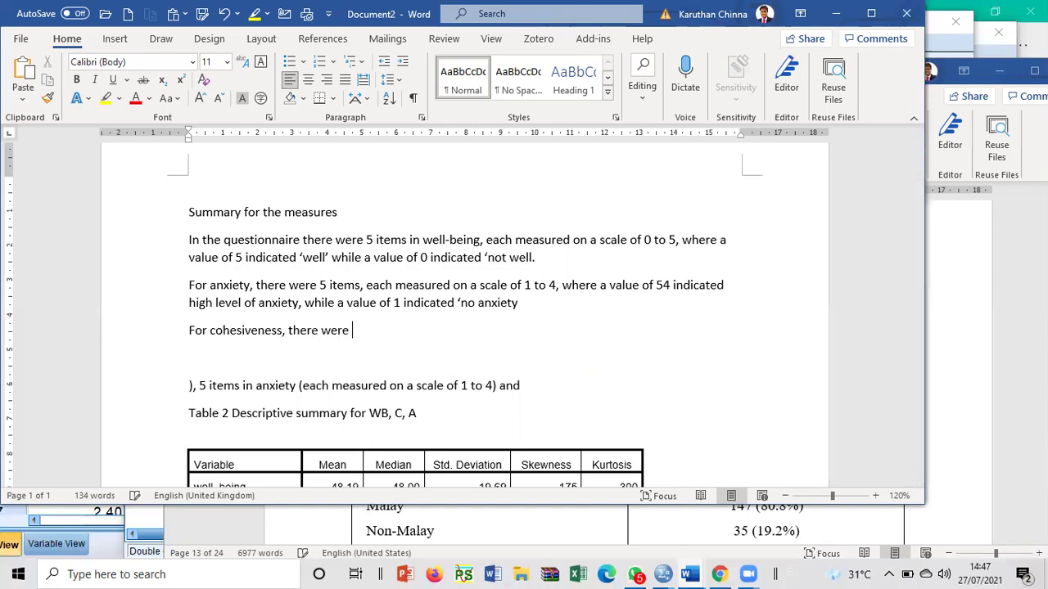
# - Continue the cohesiveness sentence with "3 subdomains; meaningfulness, manageability and comprehensibility."
pyautogui.write(' 3 submi')
pyautogui.press('BackSpace')
pyautogui.press('BackSpace')
pyautogui.write('domains; ')
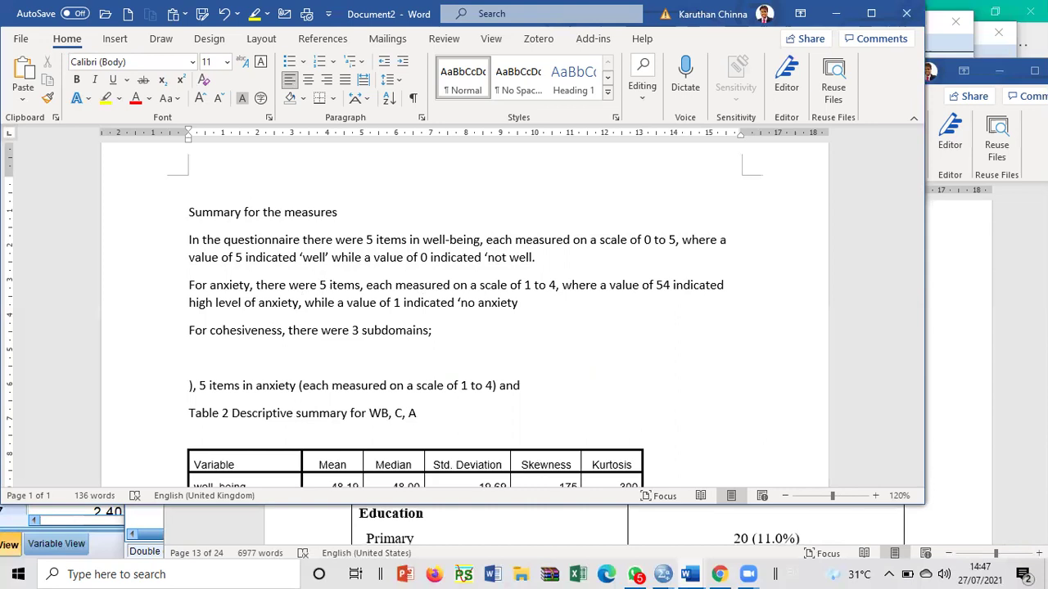
pyautogui.write('meaningfullness, manageb')
pyautogui.write('ility and comprehensibility. Eac')
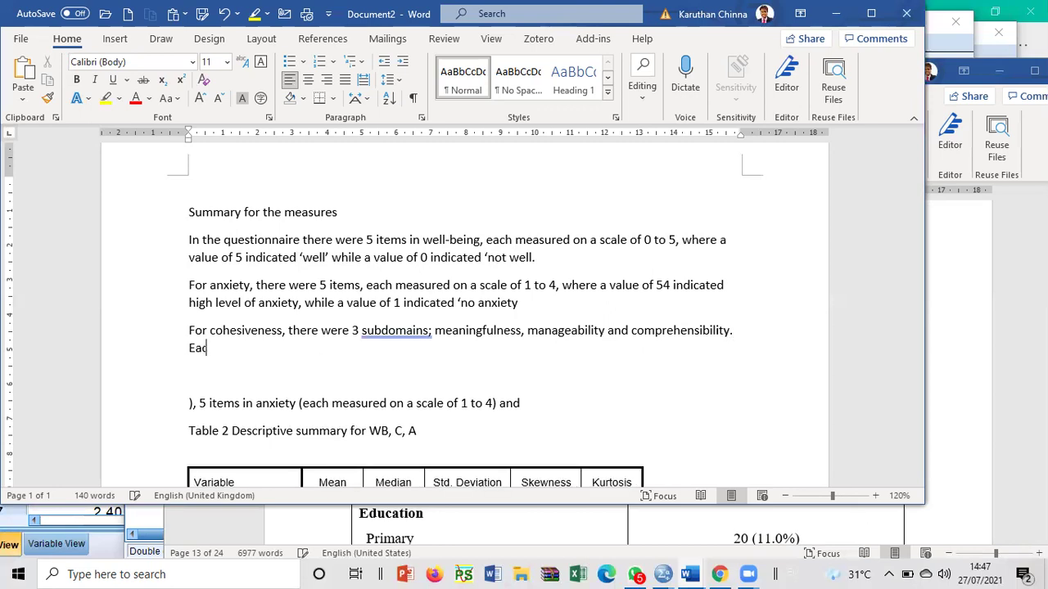
# - Remove the started word "Each" and add "There were 3 items in each construct," to the cohesiveness paragraph instead
pyautogui.write('hite')
pyautogui.press('BackSpace')
pyautogui.press('BackSpace')
pyautogui.press('BackSpace')
pyautogui.press('BackSpace')
pyautogui.press('BackSpace')
pyautogui.press('BackSpace')
pyautogui.press('BackSpace')
pyautogui.press('BackSpace')
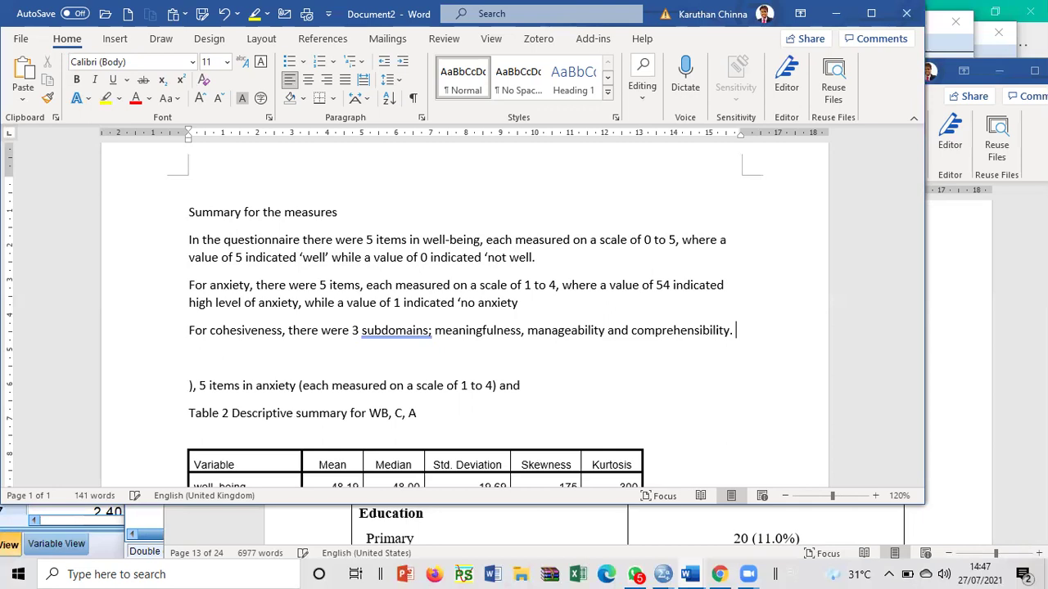
pyautogui.write('There were 3 items in each construct,')
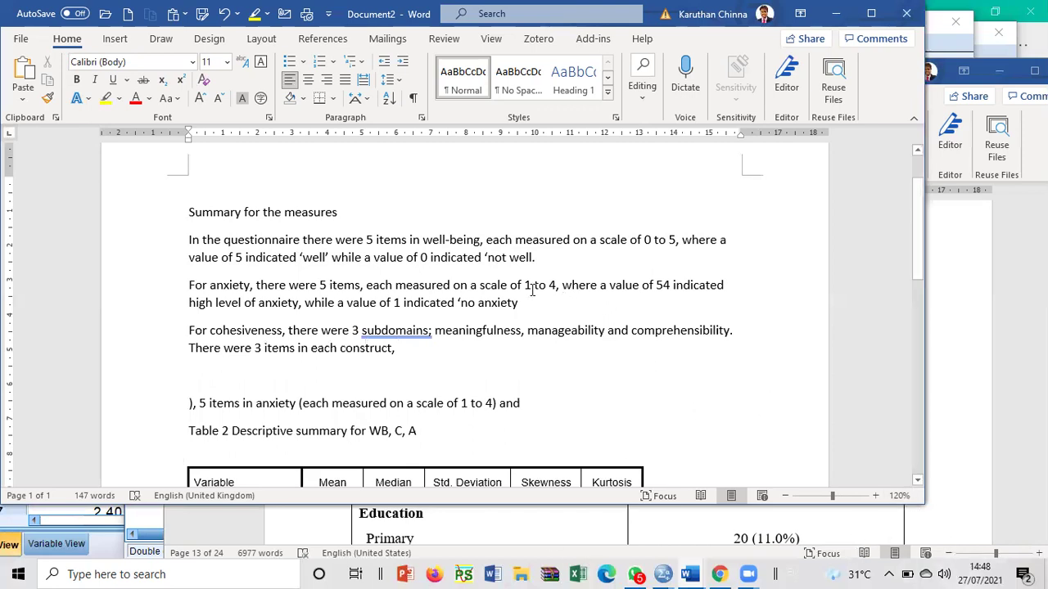
# - Copy the scale description from the anxiety paragraph to the end of the cohesiveness paragraph and replace the semicolon after "subdomains" with a colon
pyautogui.moveTo(367, 292); pyautogui.dragTo(517, 304)
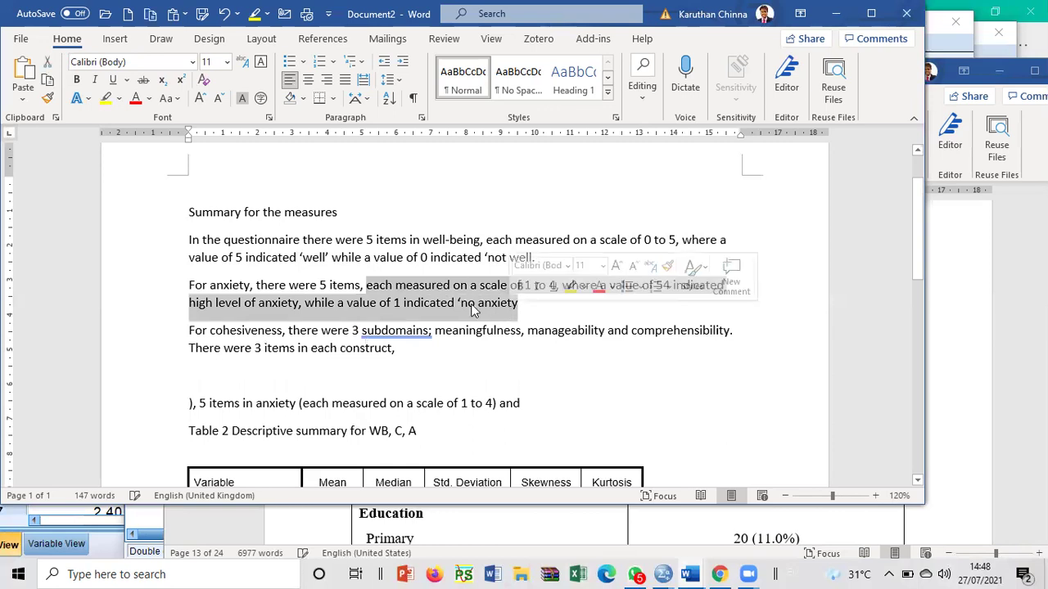
pyautogui.rightClick(476, 312)
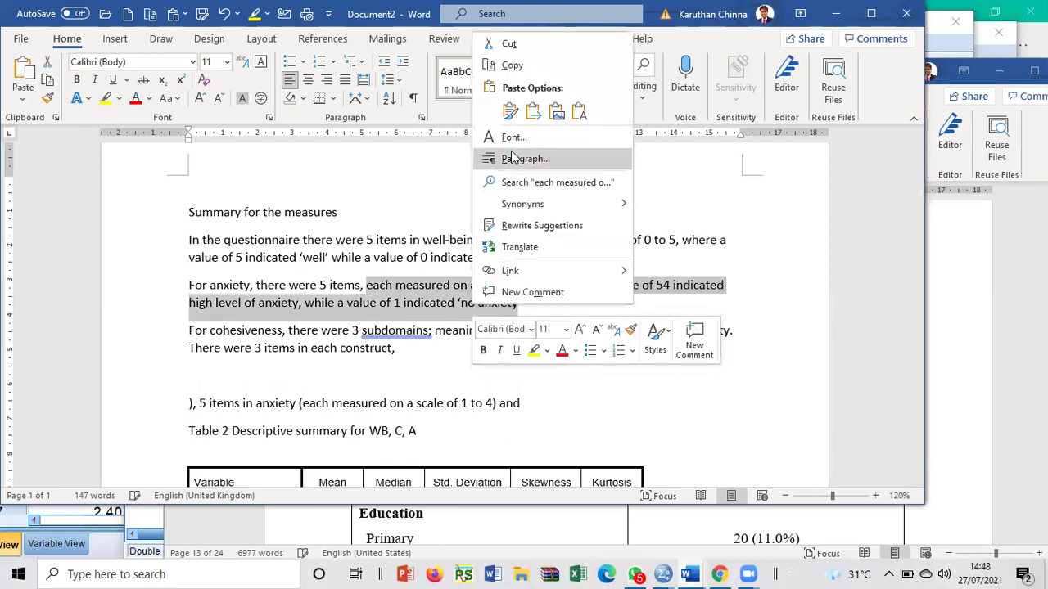
pyautogui.click(548, 68)
pyautogui.click(404, 354)
pyautogui.rightClick(405, 354)
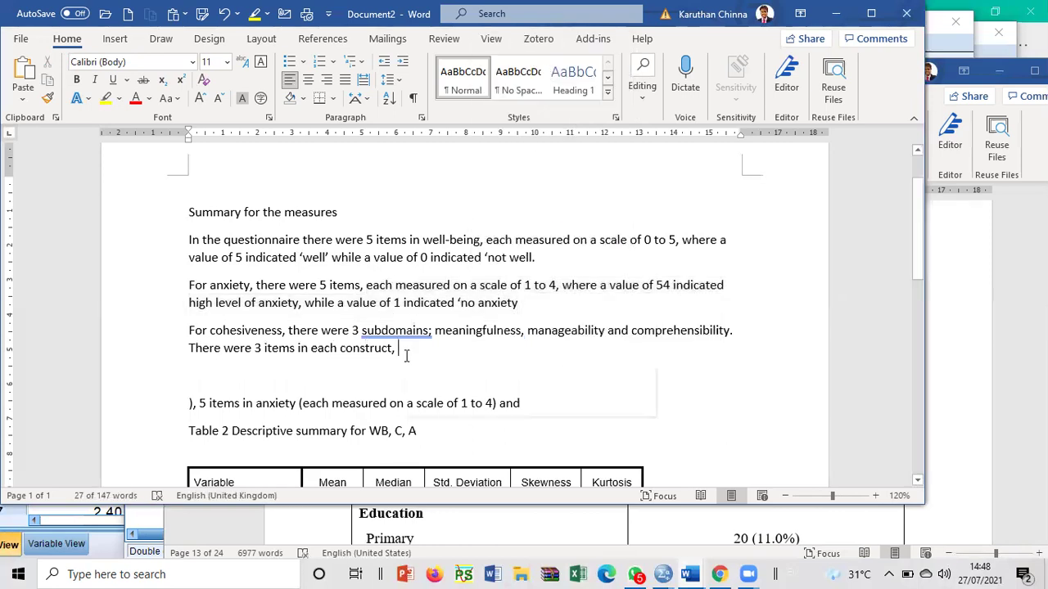
pyautogui.click(446, 186)
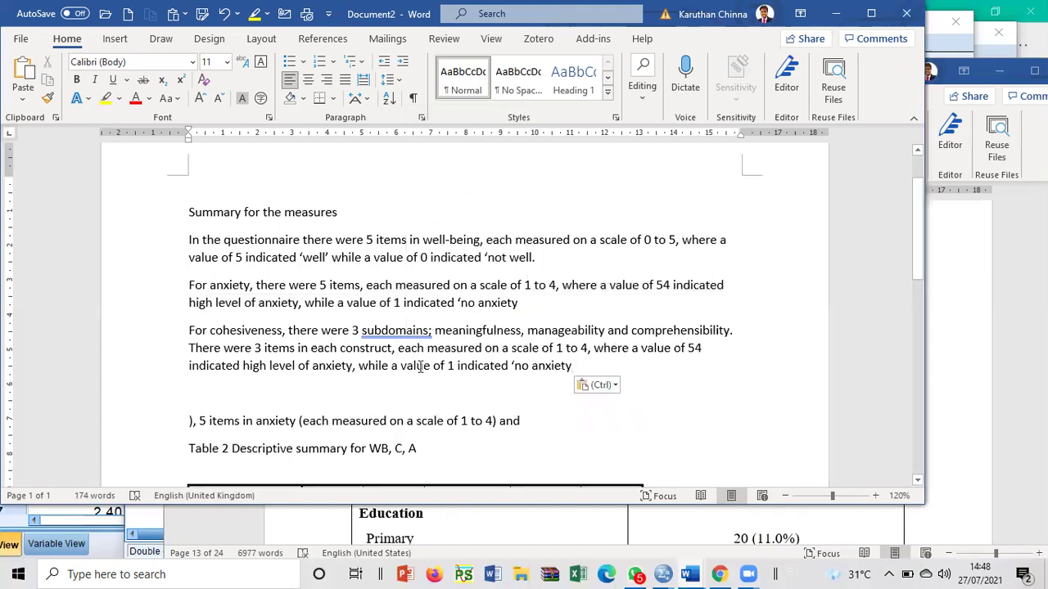
pyautogui.rightClick(406, 330)
pyautogui.click(458, 375)
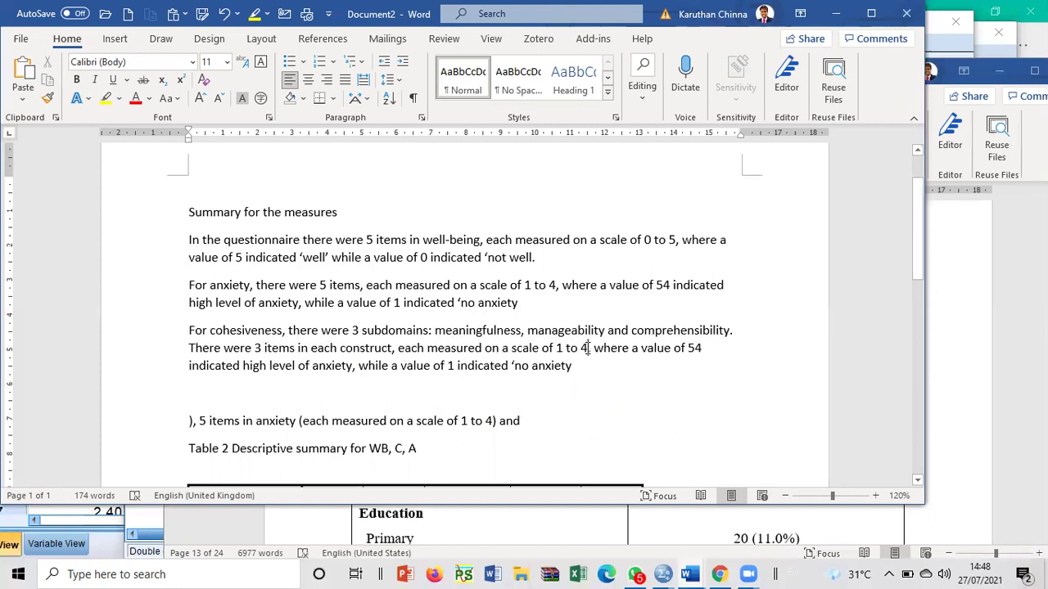
# - Change the cohesiveness scale to "1 to 7" with a first value of 1, and correct the anxiety paragraph's high value to 4
pyautogui.write('7')
pyautogui.doubleClick(695, 348)
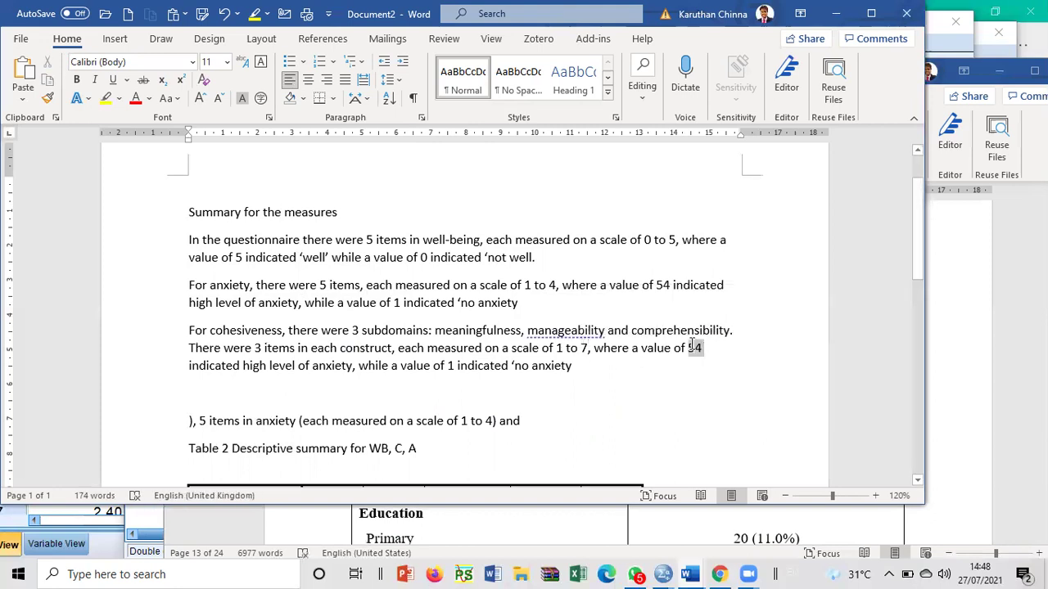
pyautogui.write('1')
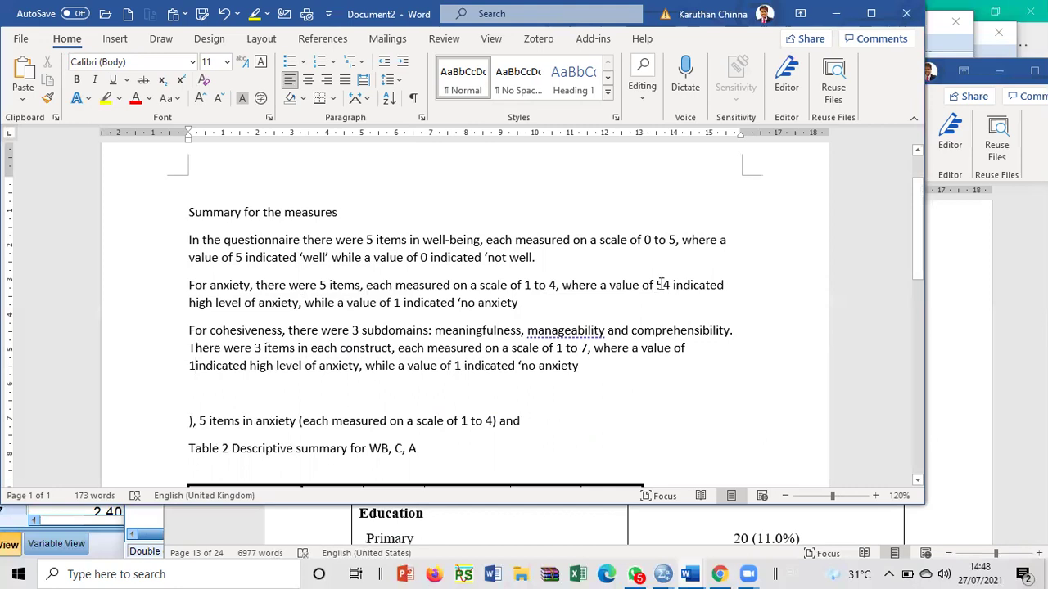
pyautogui.click(661, 284)
pyautogui.press('BackSpace')
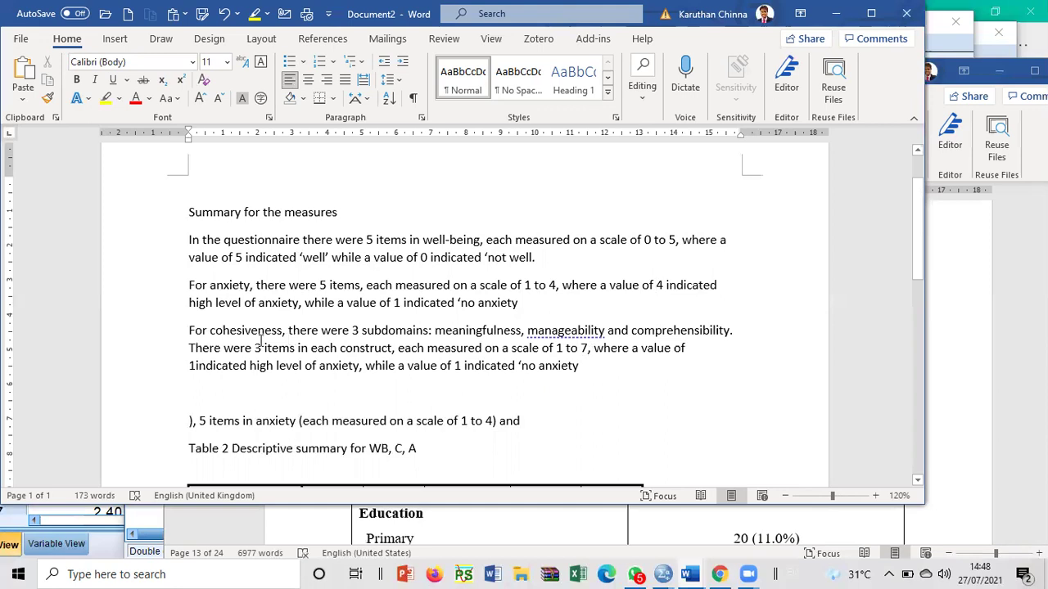
# - Insert "Some of the items were worded negatively." before "There were 3 items" in the cohesiveness paragraph
pyautogui.click(190, 350)
pyautogui.write('Some of the items ')
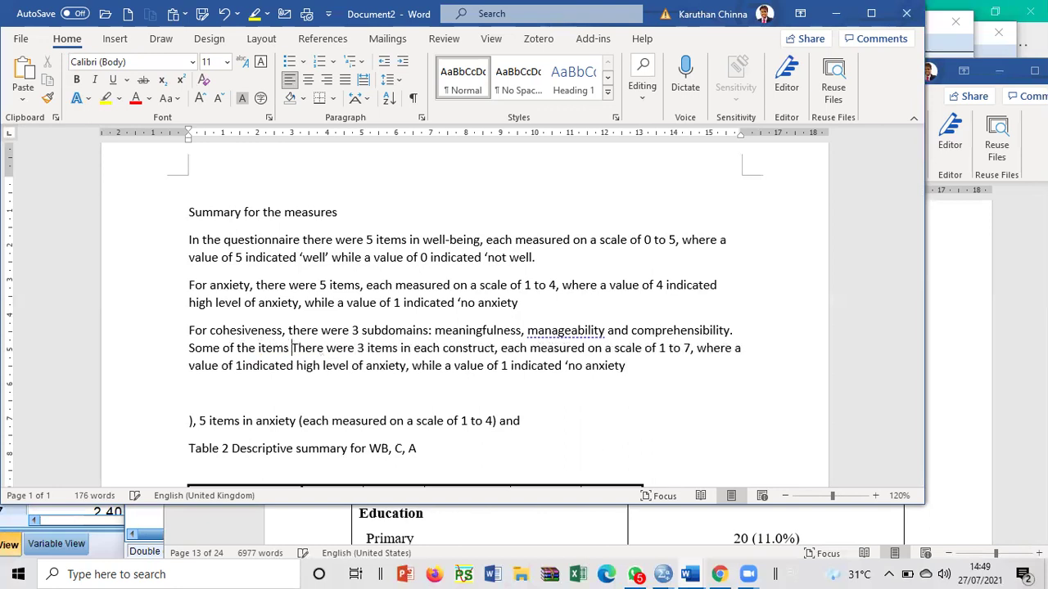
pyautogui.write('were worded ne')
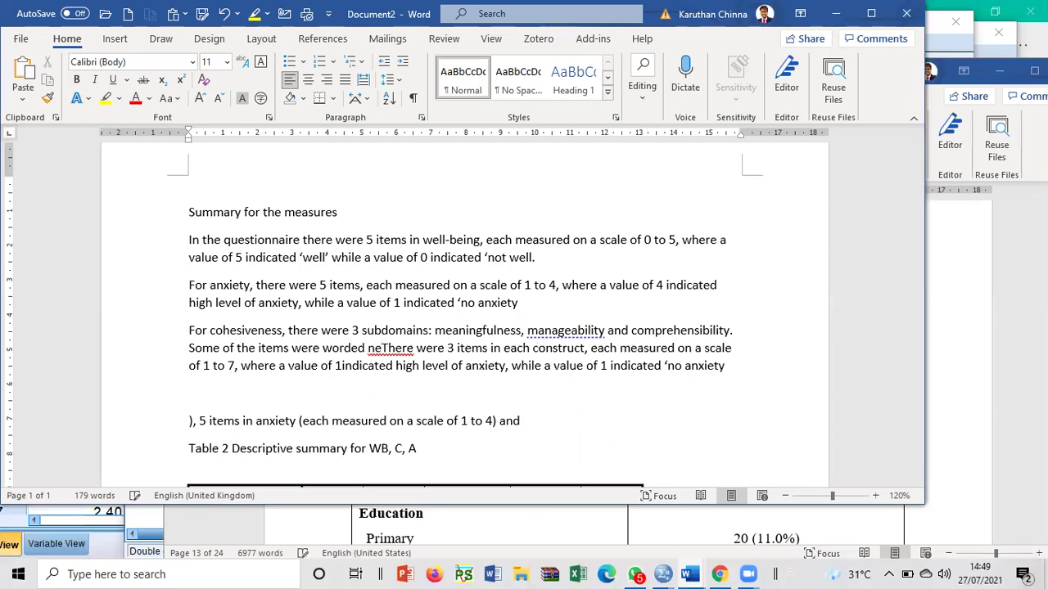
pyautogui.write('gatively.')
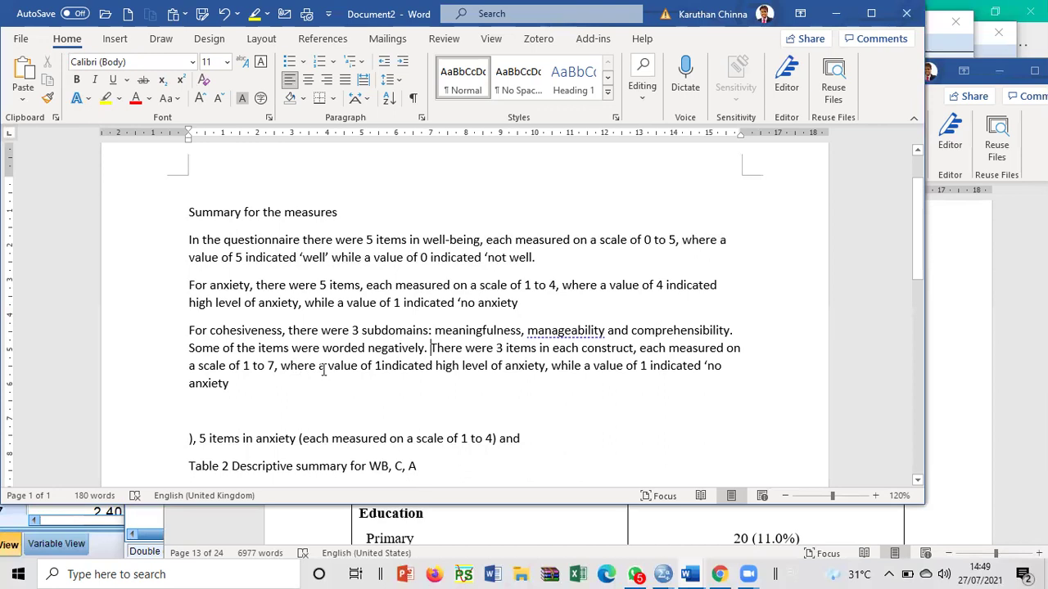
# - Add a space before "indicated" in the cohesiveness paragraph and replace the "a" after "where" with "lower values indicate positiveness while"
pyautogui.click(381, 367)
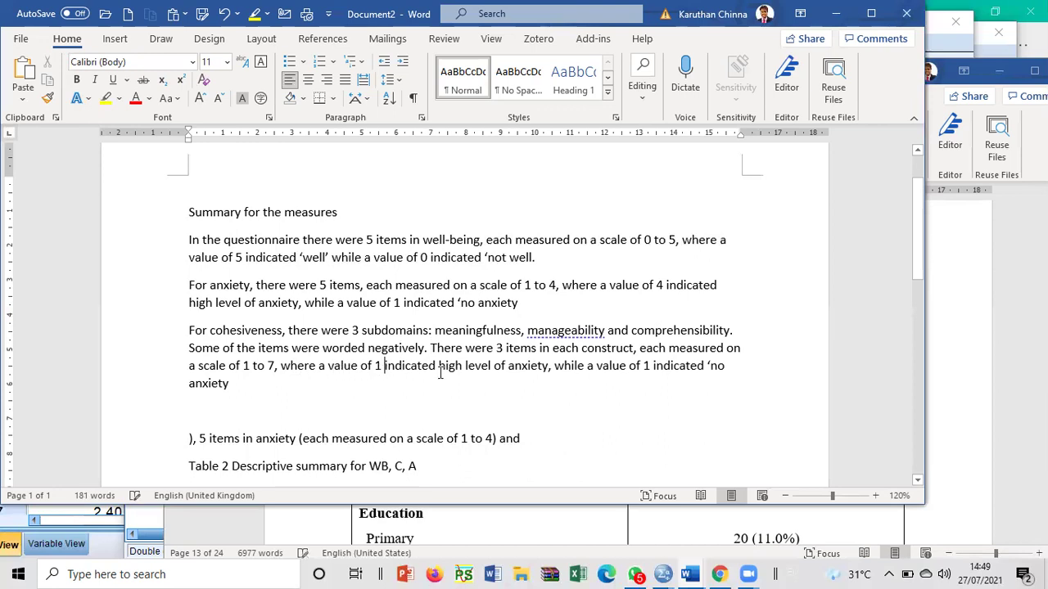
pyautogui.doubleClick(379, 365)
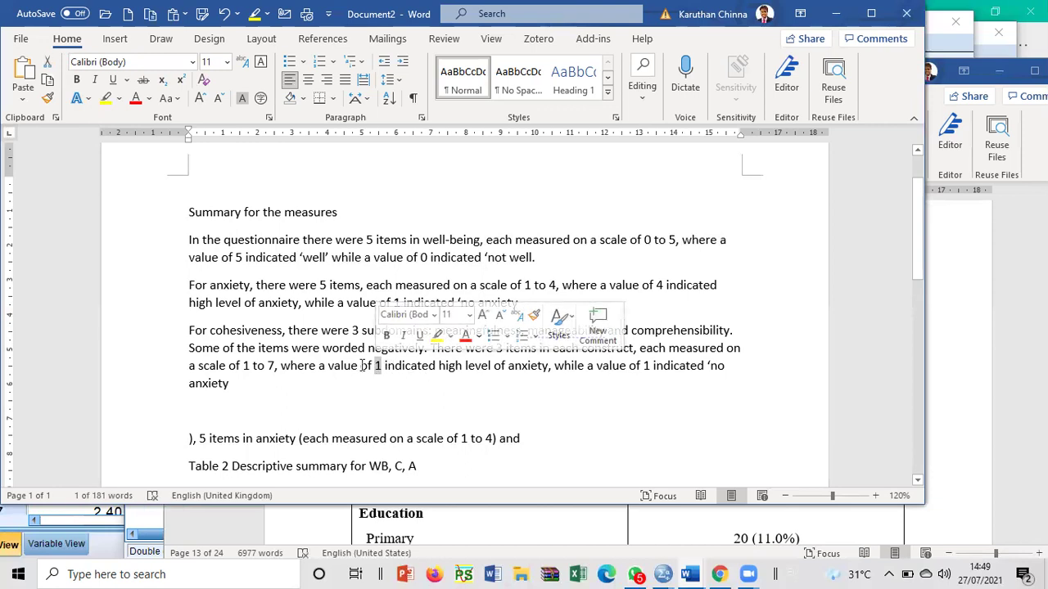
pyautogui.click(378, 368)
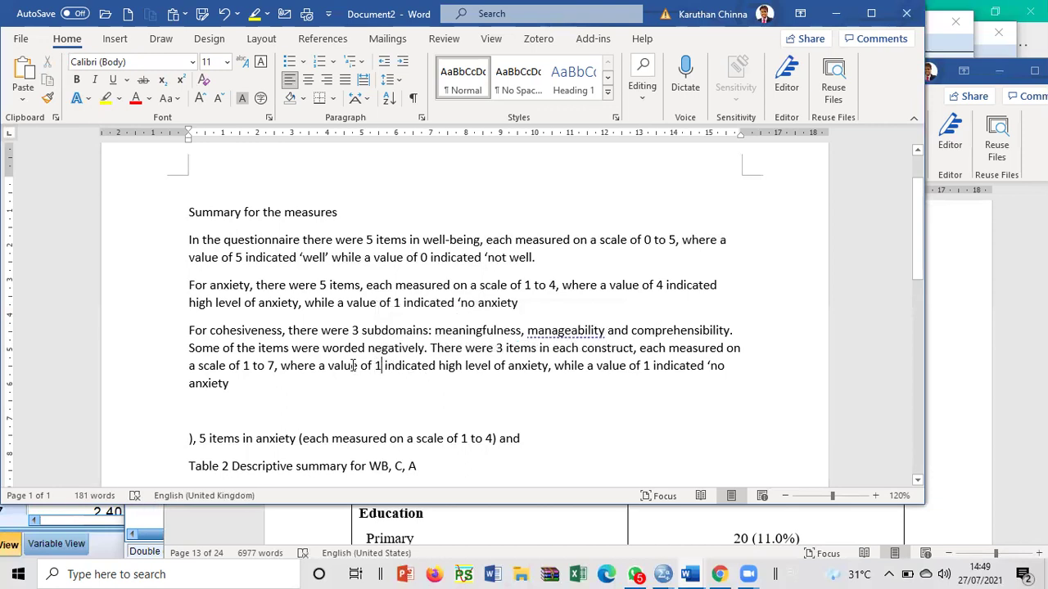
pyautogui.click(328, 365)
pyautogui.press('BackSpace')
pyautogui.press('BackSpace')
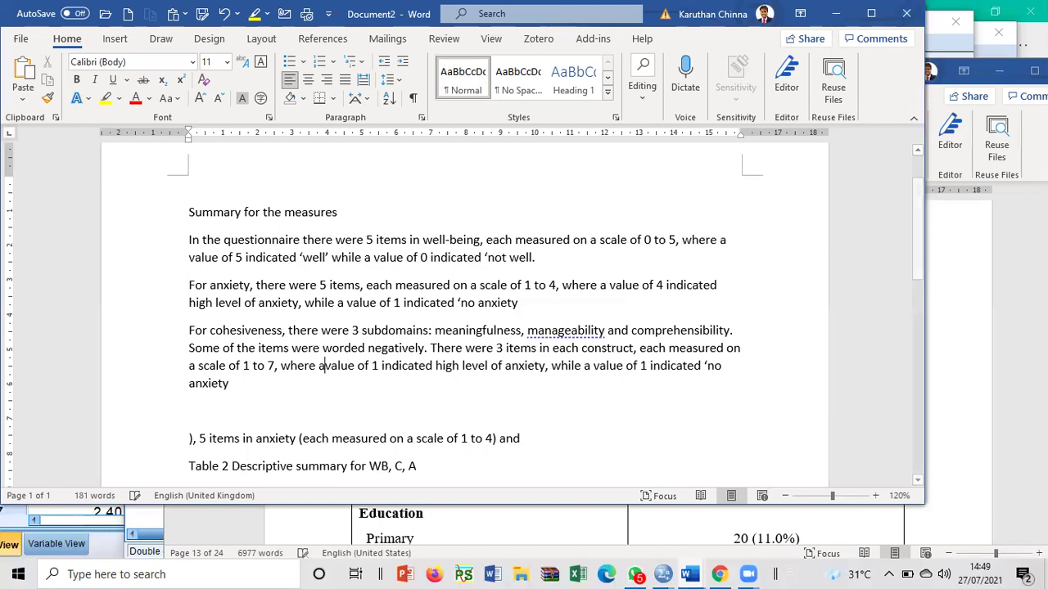
pyautogui.write('lower ')
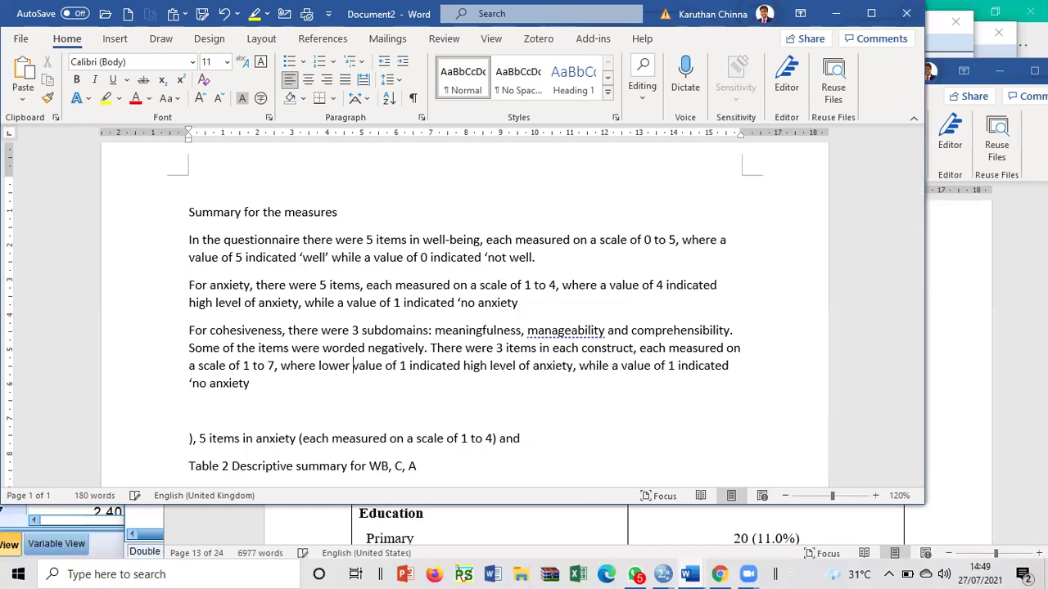
pyautogui.write('values ')
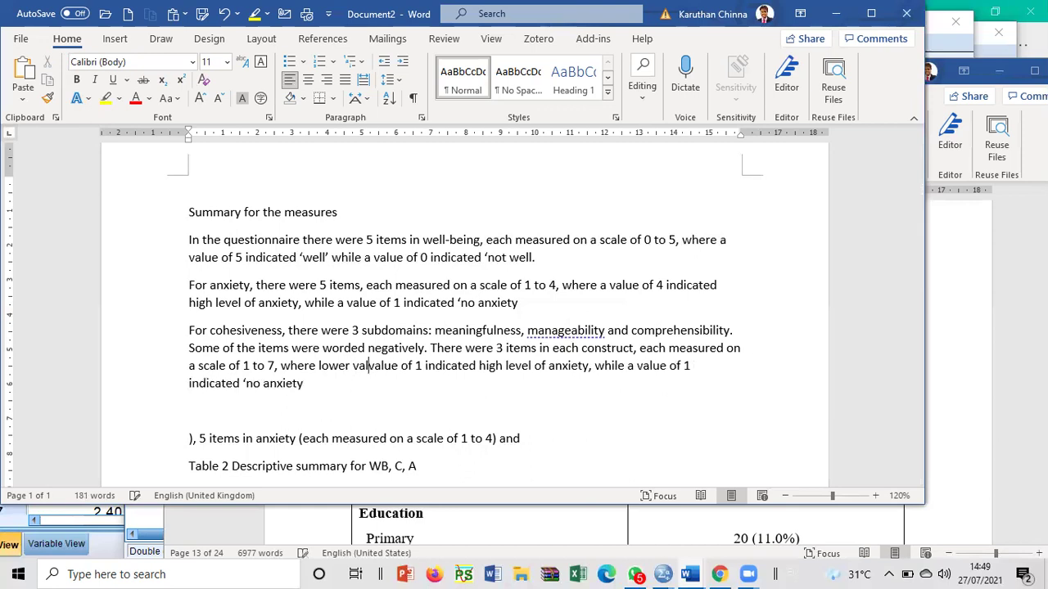
pyautogui.write('indicate ')
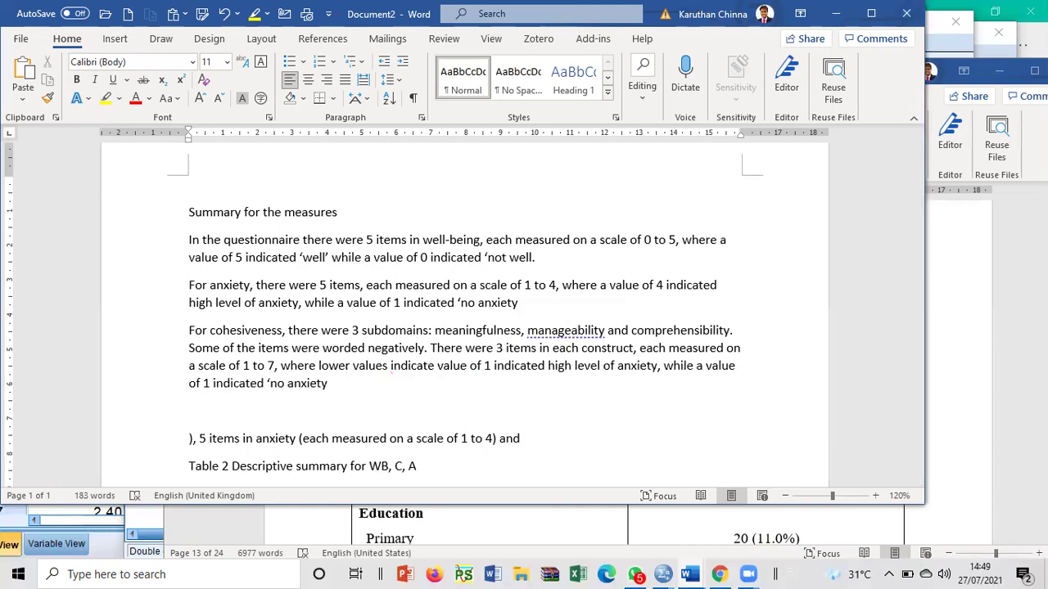
pyautogui.write('posit')
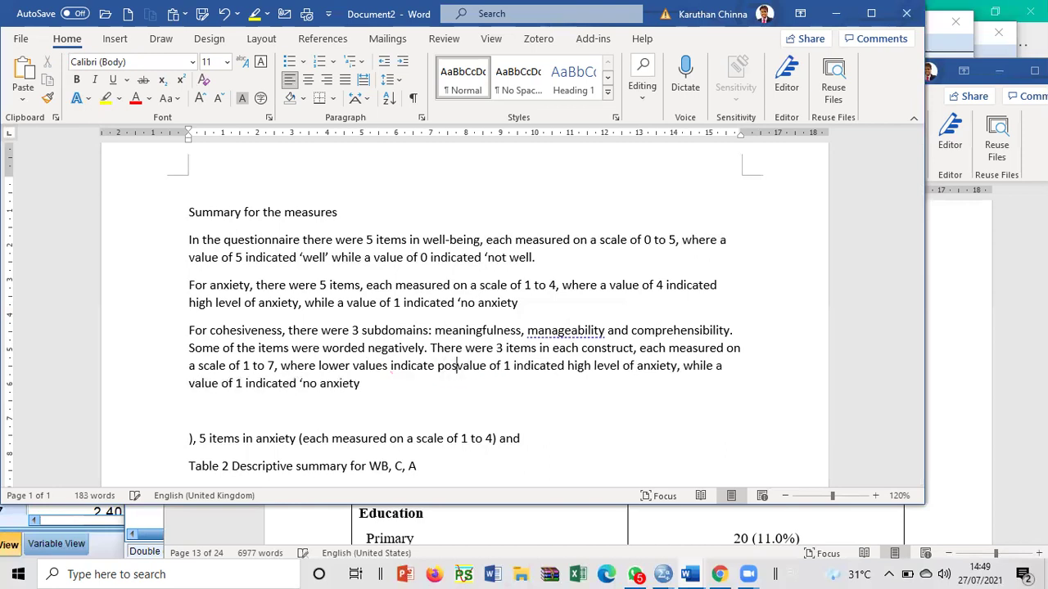
pyautogui.write('iveness while ')
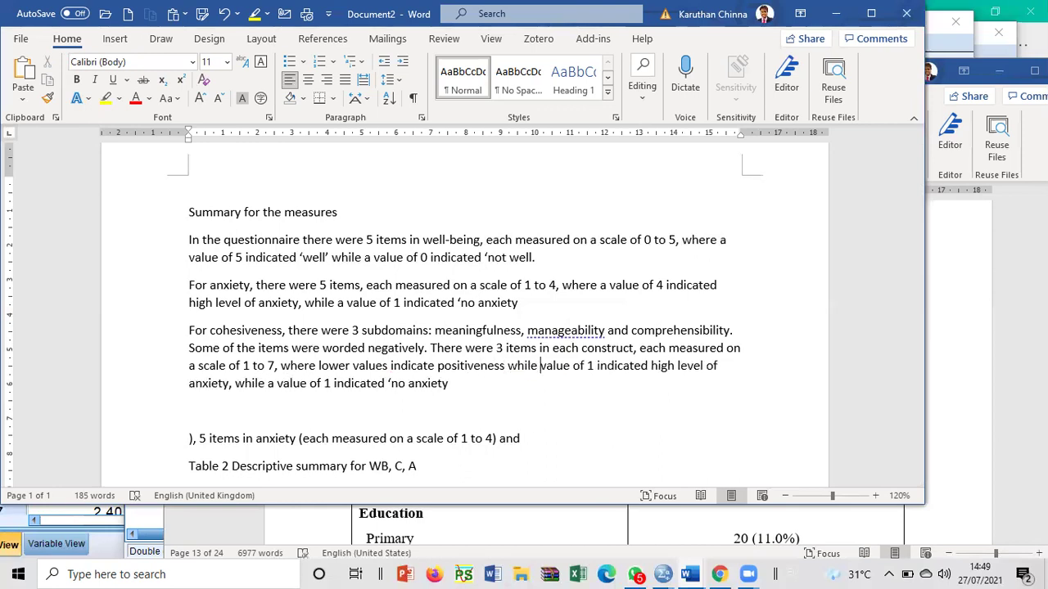
# - Insert "higher values indicated nagativeness." after "positiveness while" in the cohesiveness paragraph
pyautogui.write('higher ')
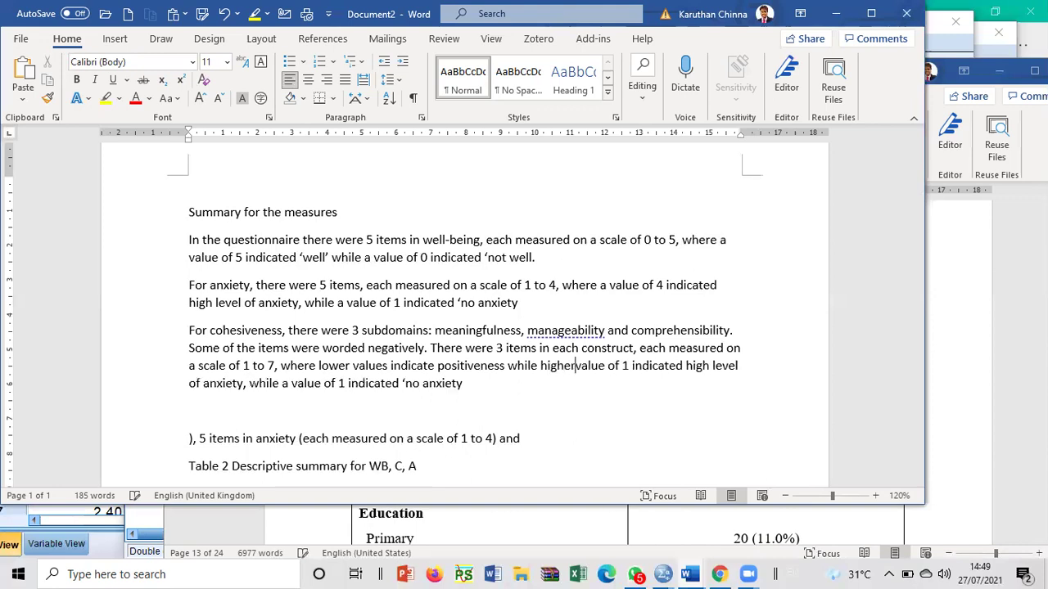
pyautogui.write('values in')
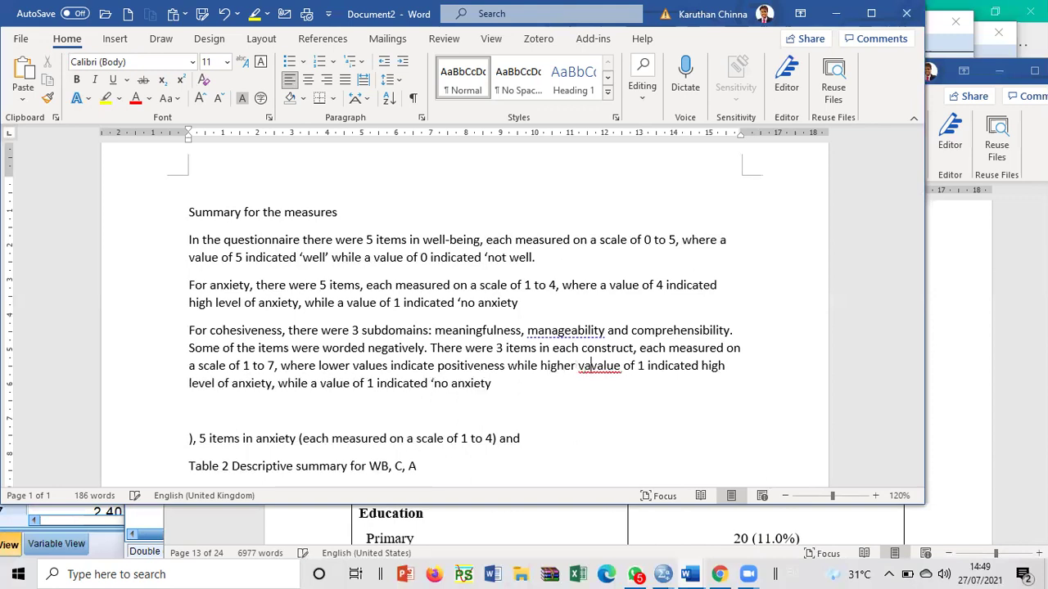
pyautogui.write('dicated na')
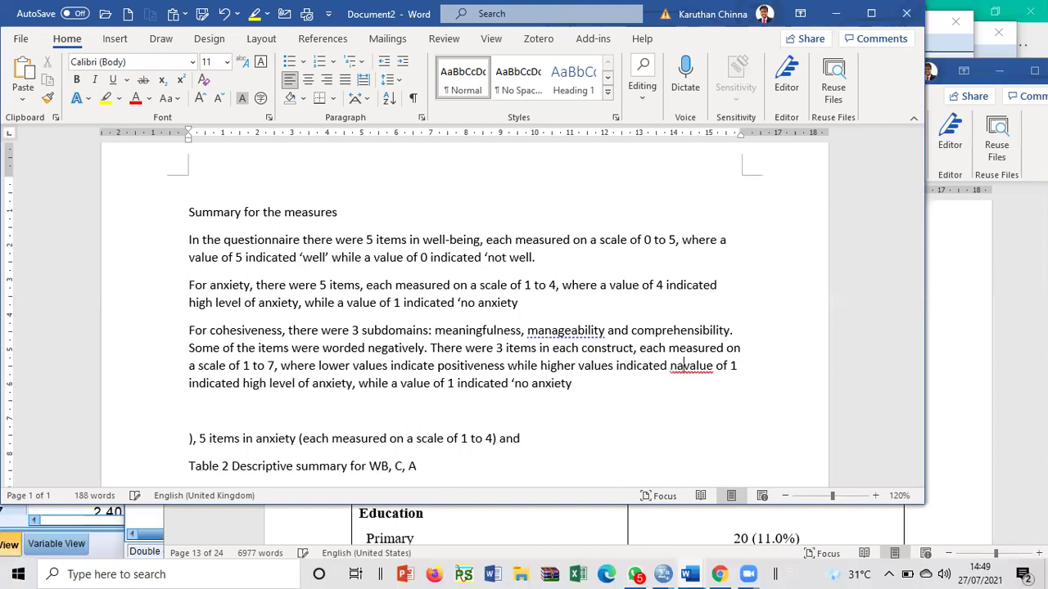
pyautogui.write('gati')
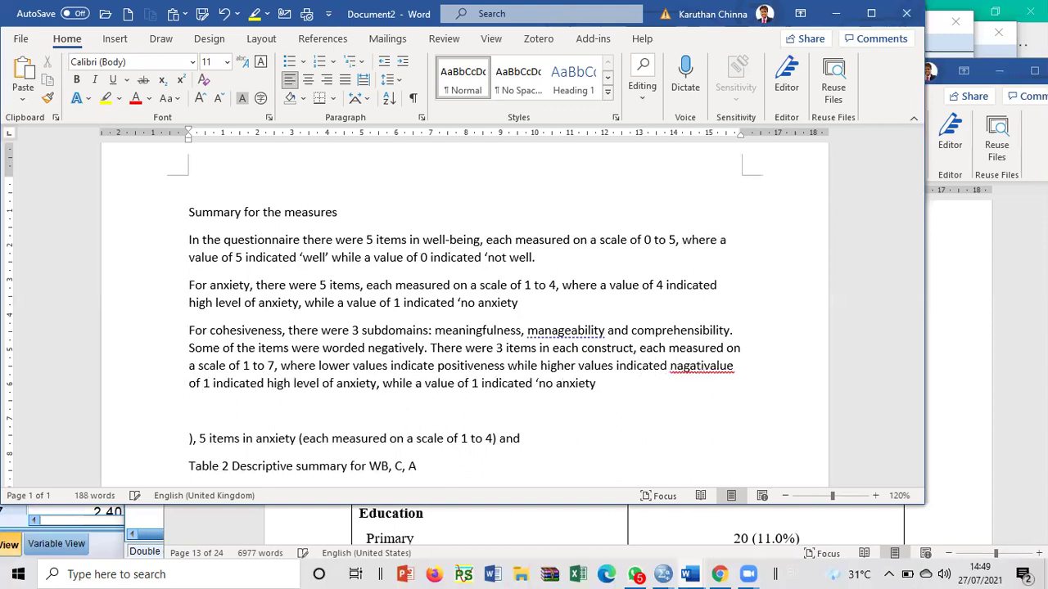
pyautogui.write('ve')
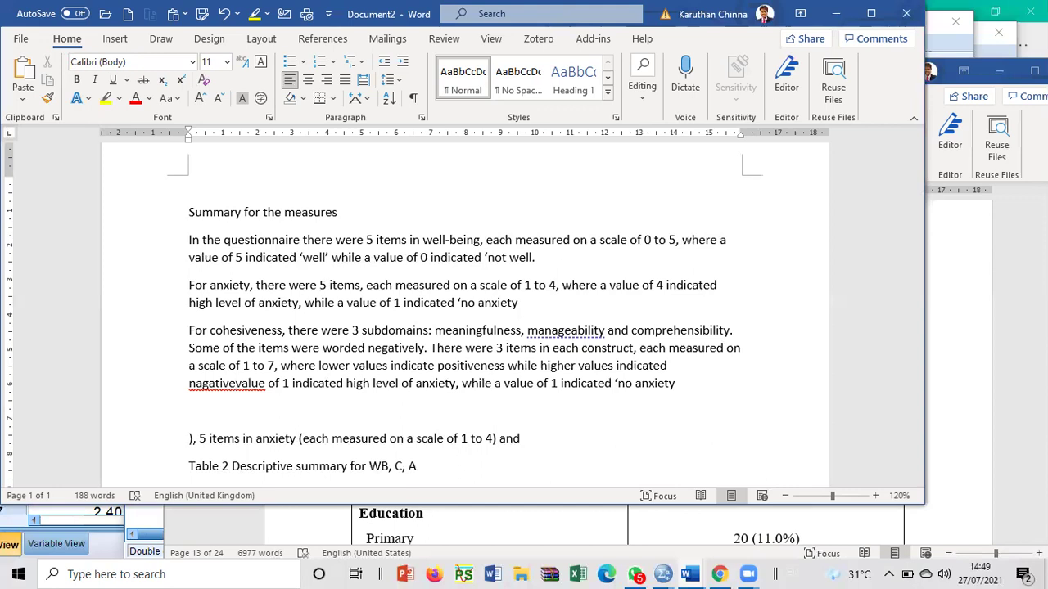
pyautogui.write('ness.')
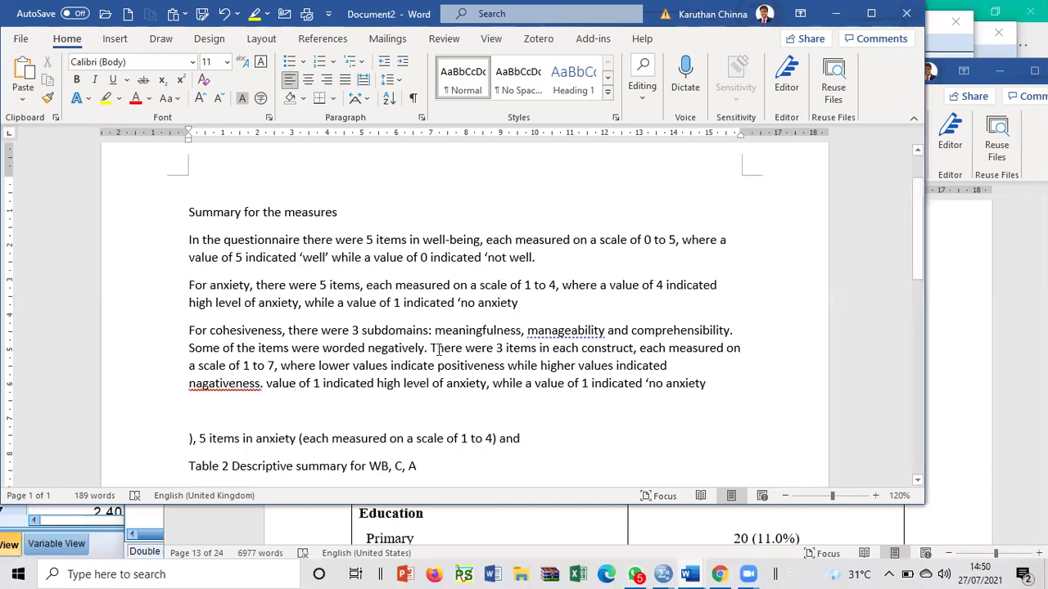
# - Insert the sentence "In score-ing the responses were reverse coded." before "There were 3 items" in the cohesiveness paragraph
pyautogui.click(432, 348)
pyautogui.write('In score')
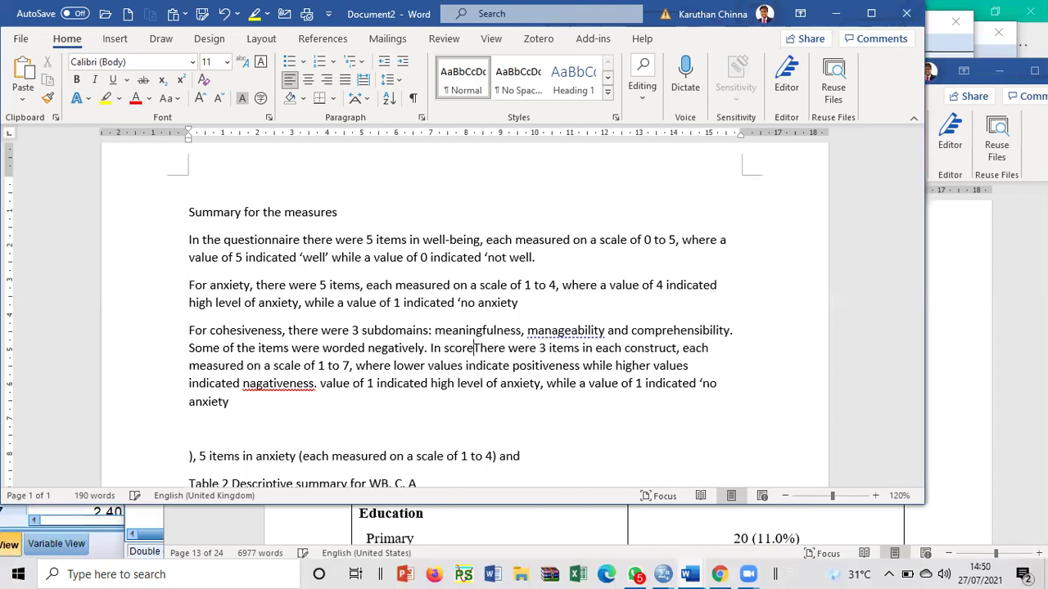
pyautogui.write('-ing ')
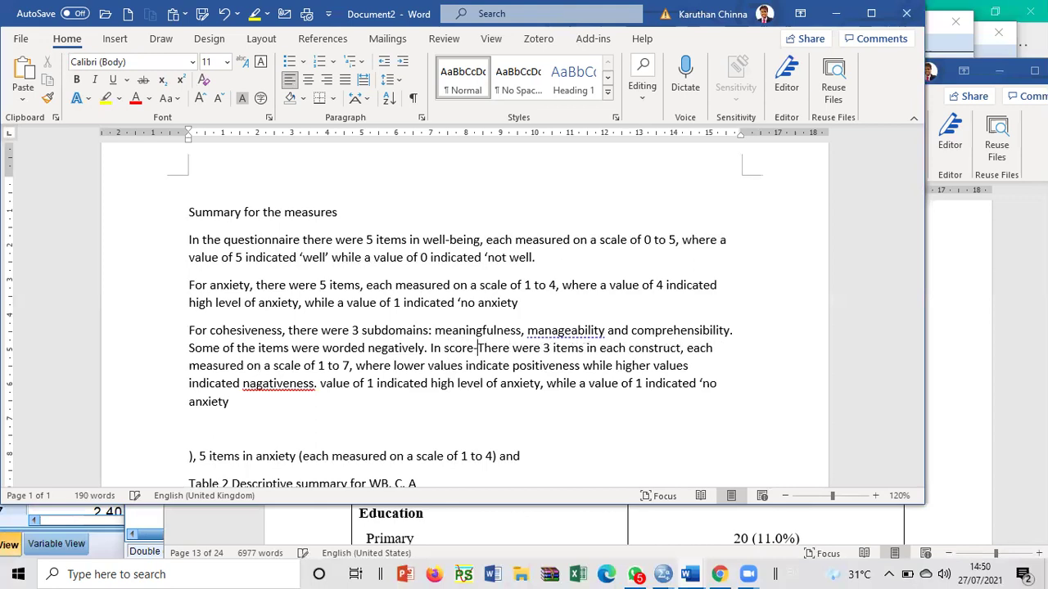
pyautogui.write('the respo')
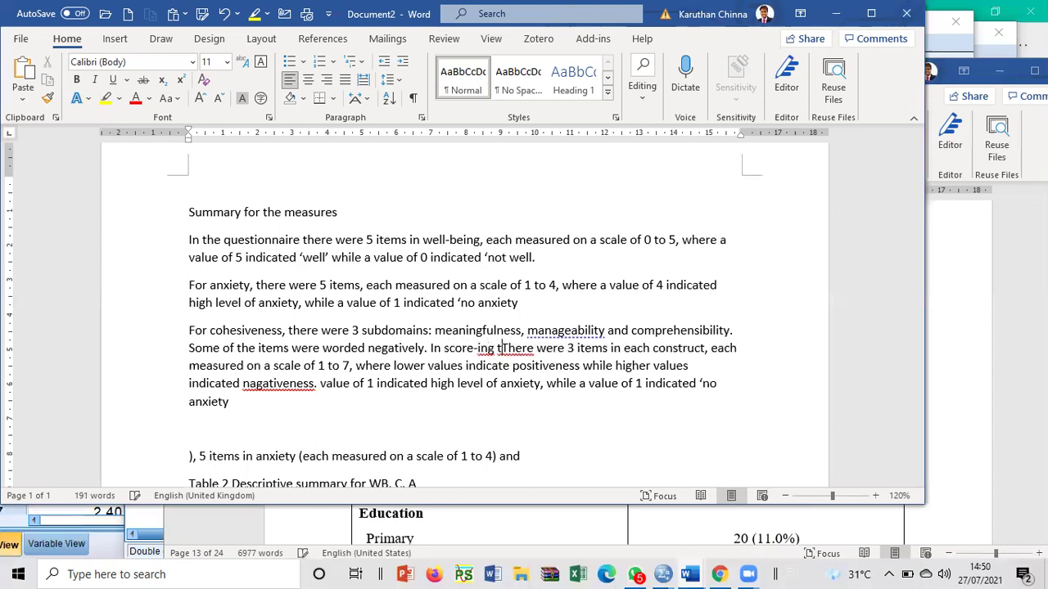
pyautogui.write('nses were ')
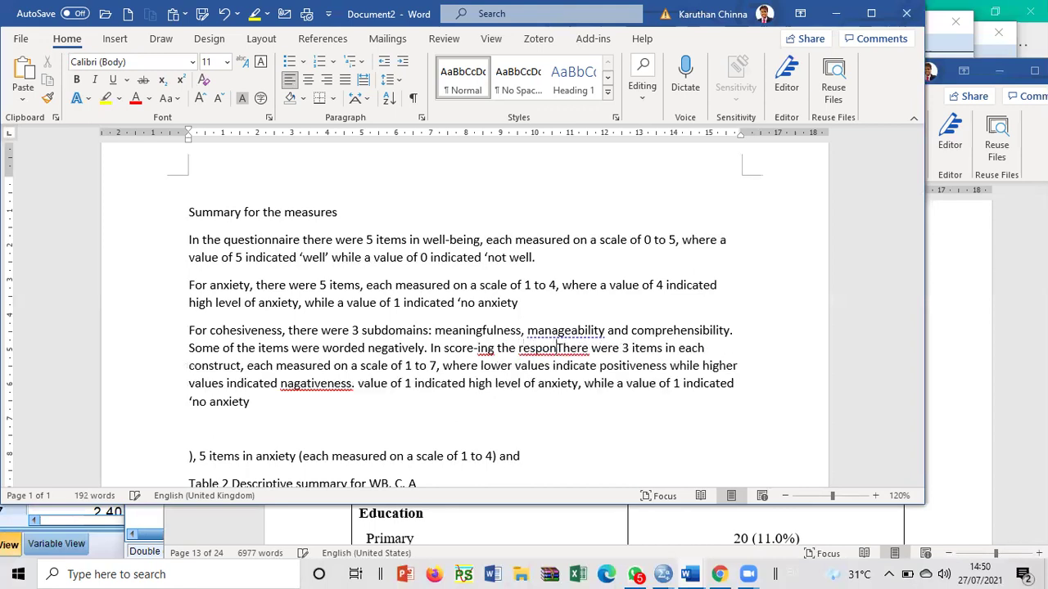
pyautogui.write('reverse c')
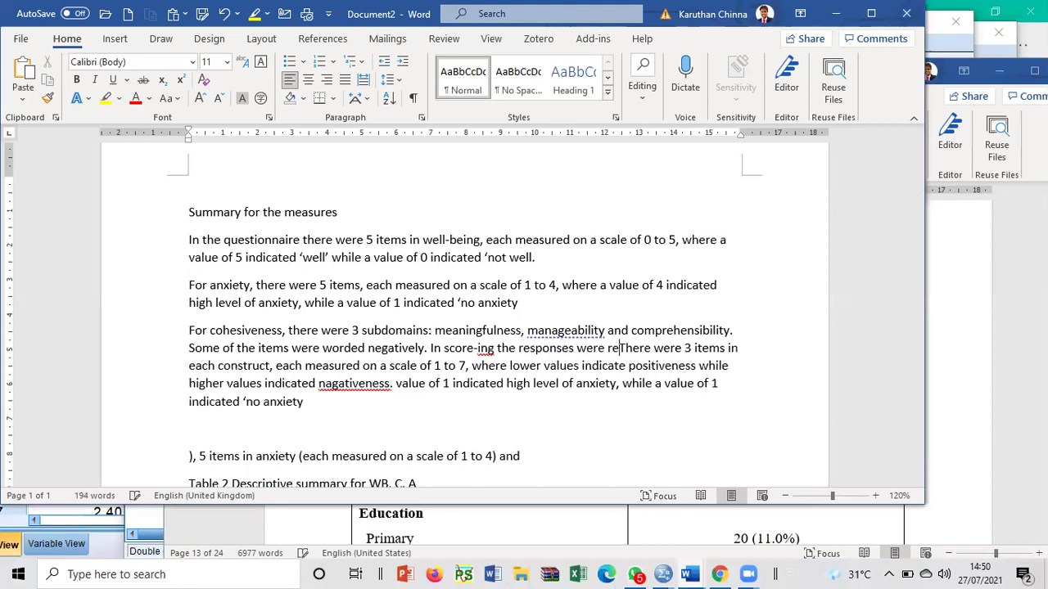
pyautogui.write('oded')
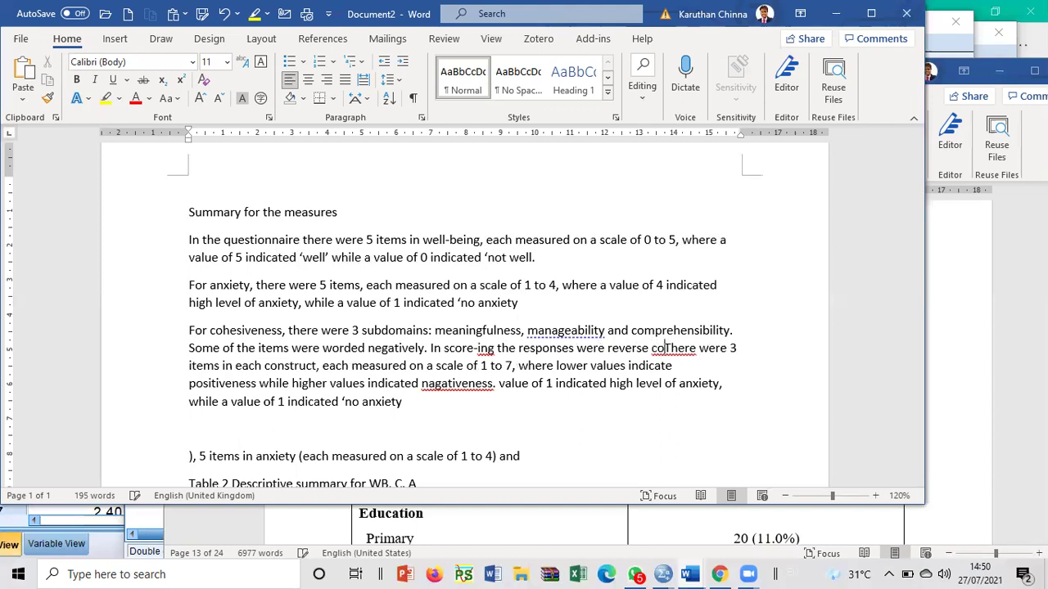
pyautogui.write('.')
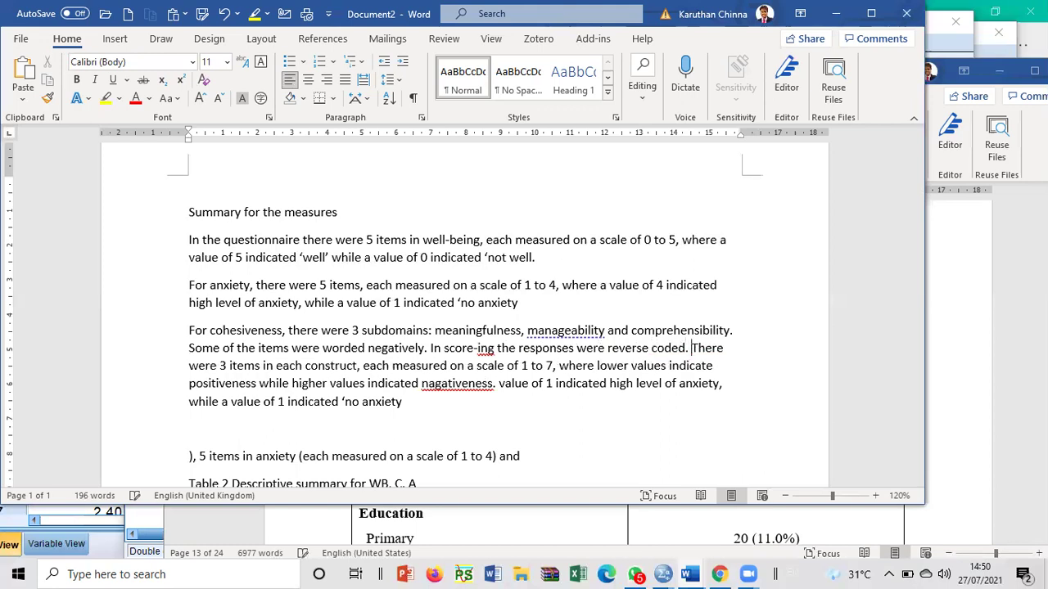
pyautogui.rightClick(453, 388)
pyautogui.click(448, 275)
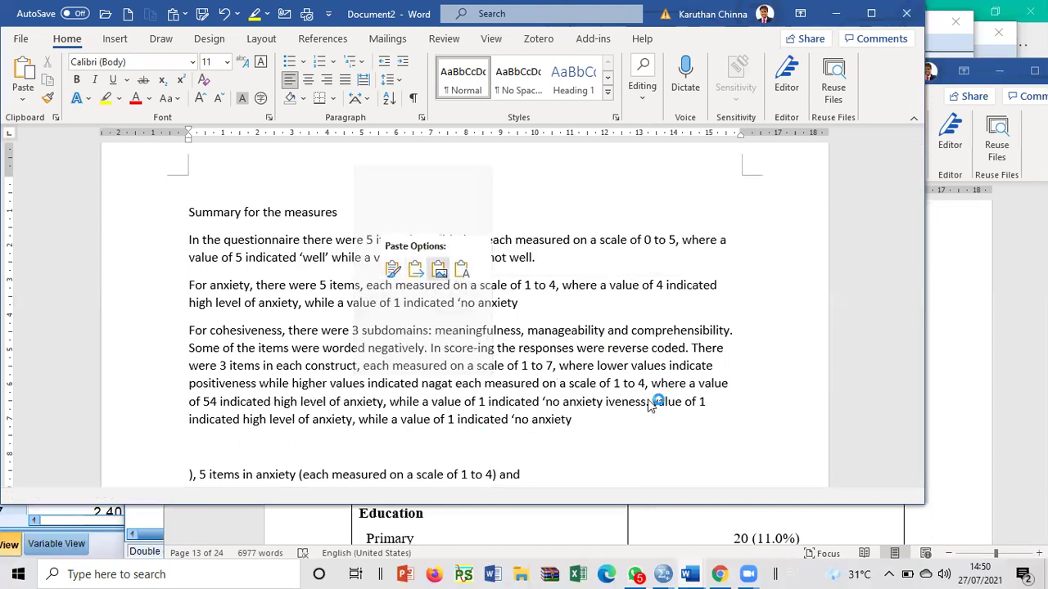
pyautogui.press('Escape')
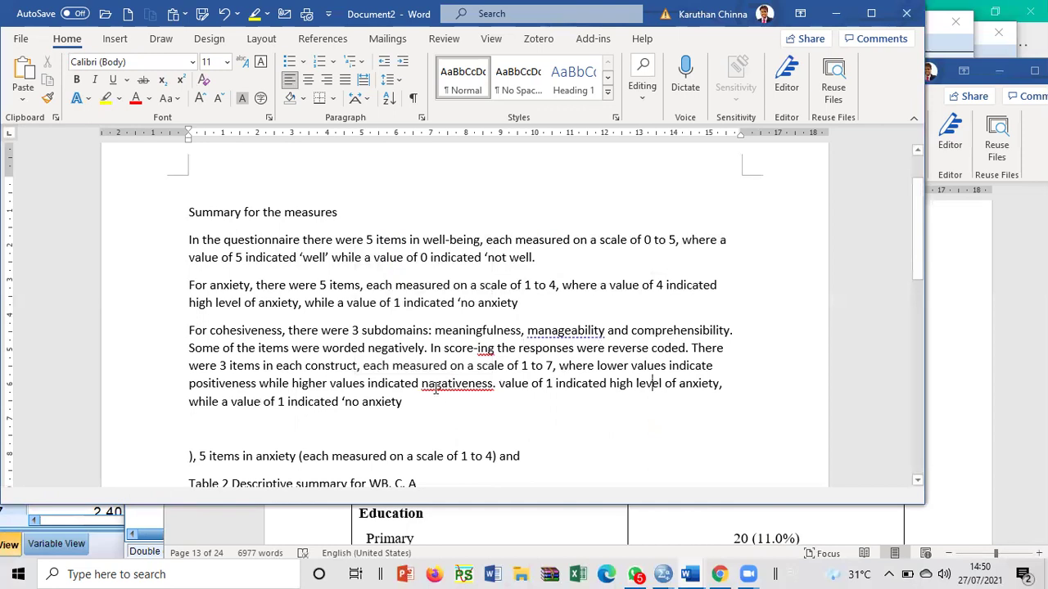
pyautogui.rightClick(436, 386)
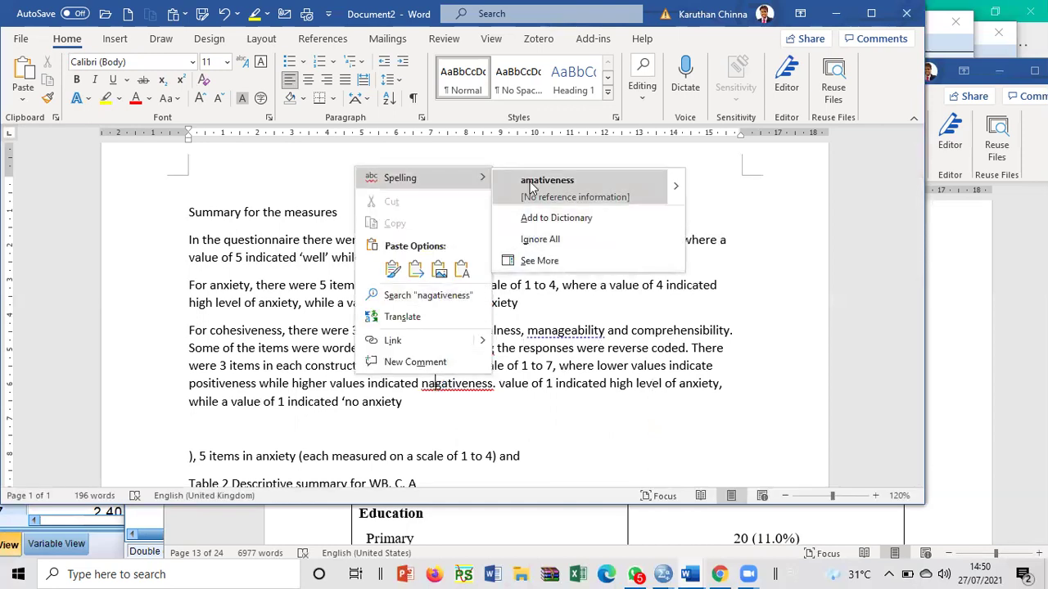
pyautogui.press('Escape')
# - Correct the misspelled "nagativeness" to "negativeness" in the cohesiveness paragraph
pyautogui.click(428, 384)
pyautogui.press('Delete')
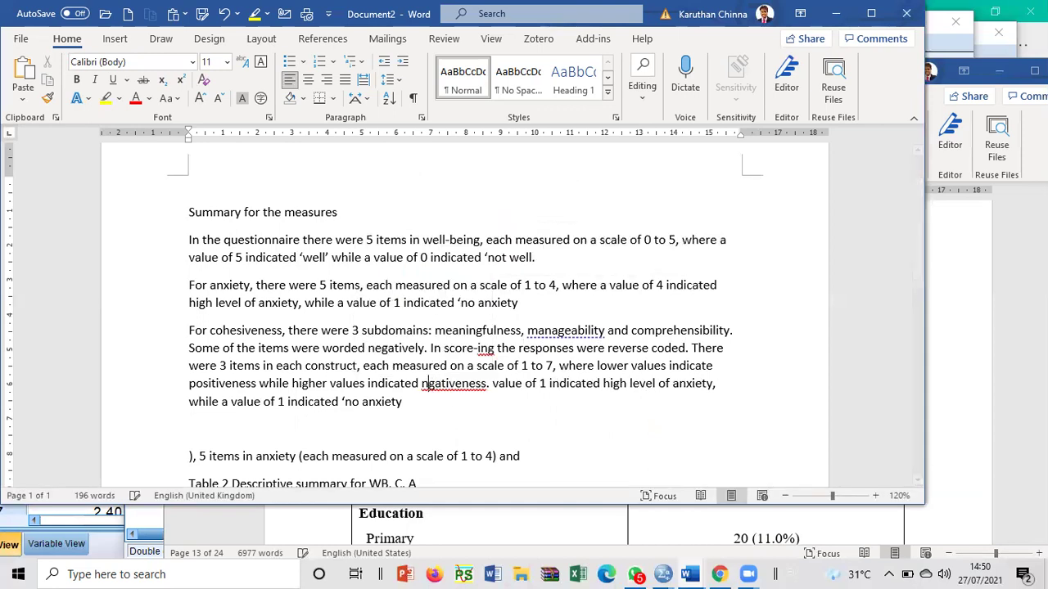
pyautogui.write('e')
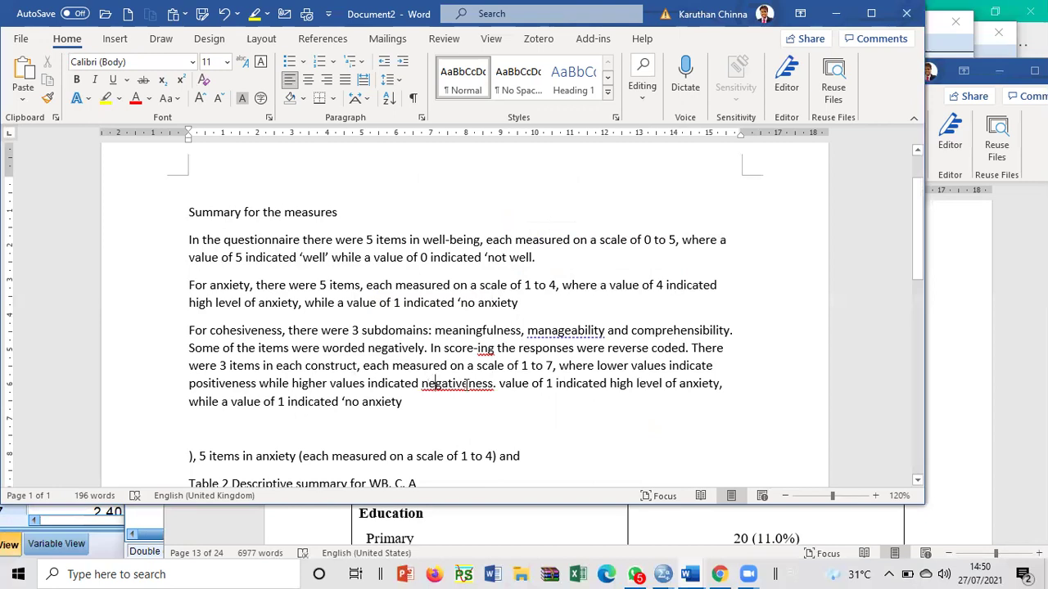
# - Try the suggested spelling "negativizes" for "negativeness" and restore the word's "eness." ending
pyautogui.rightClick(466, 391)
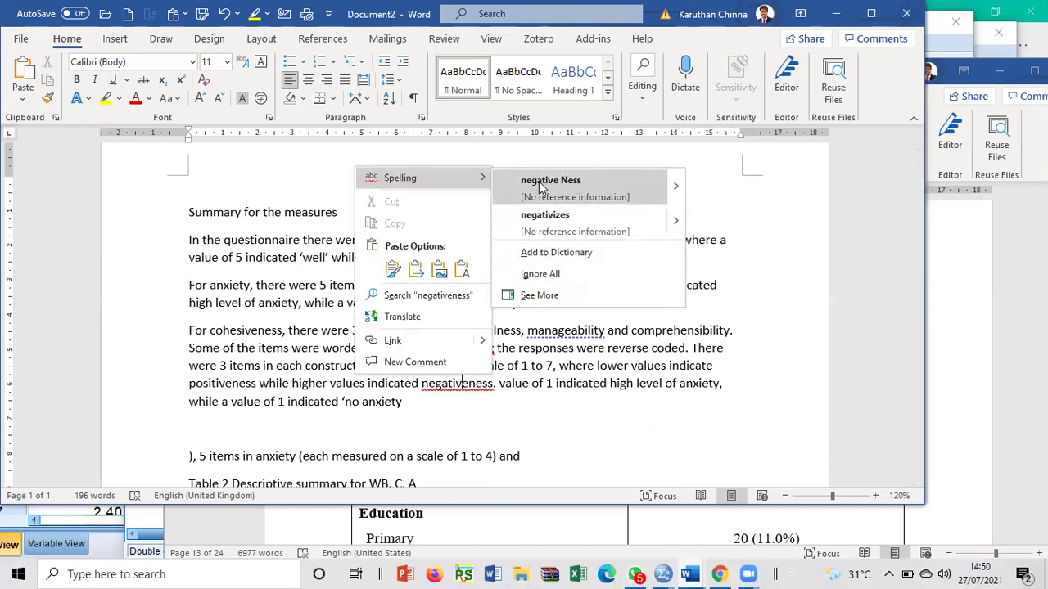
pyautogui.click(544, 215)
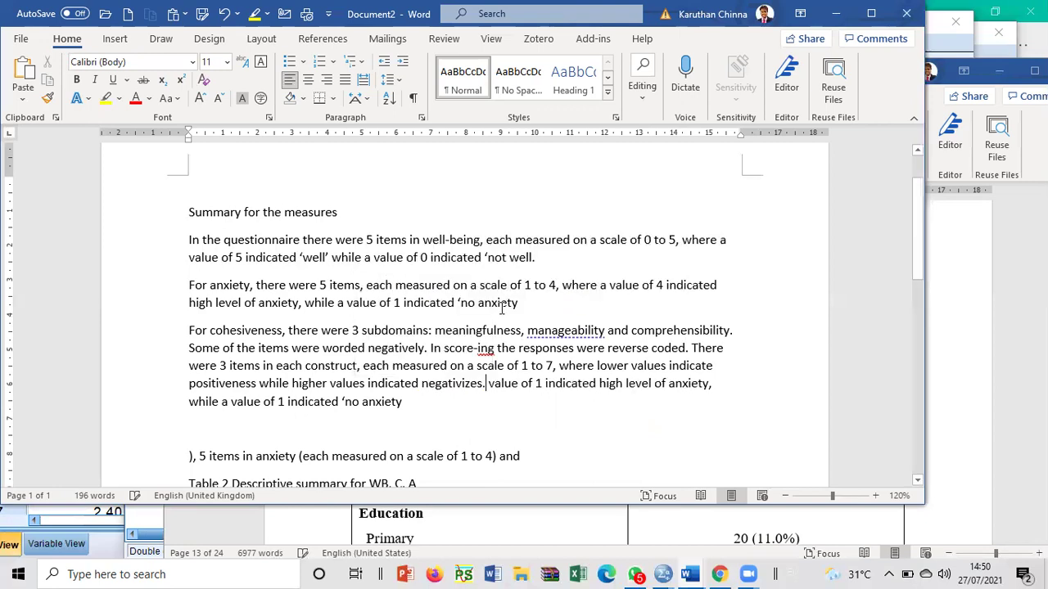
pyautogui.click(462, 383)
pyautogui.write('eness.')
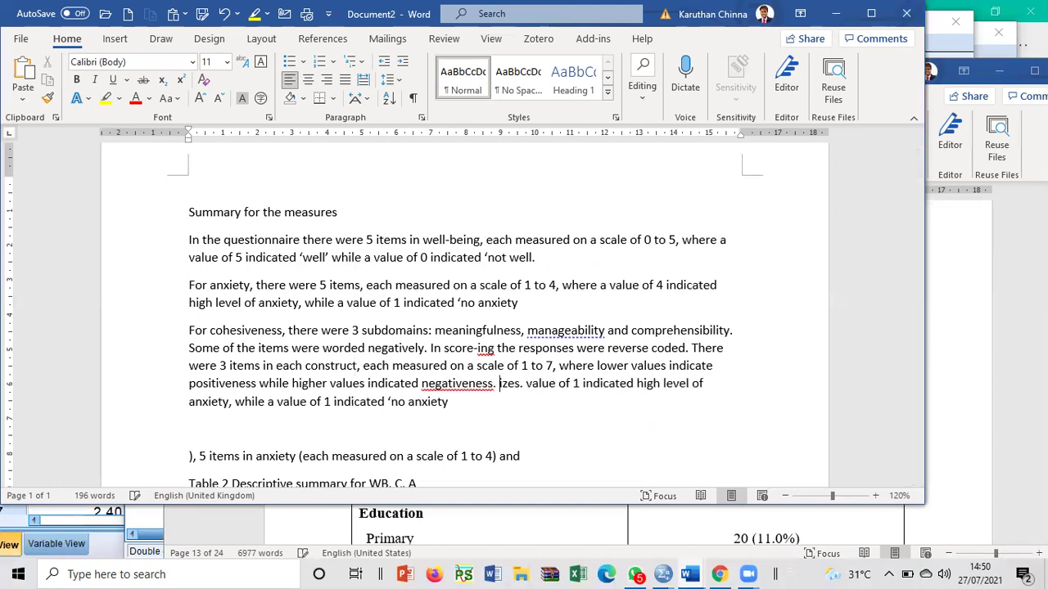
# - Split off the leftover text after "negativeness." and begin a new paragraph between them with "For all the constucts, the"
pyautogui.press('Return')
pyautogui.press('Return')
pyautogui.click(189, 411)
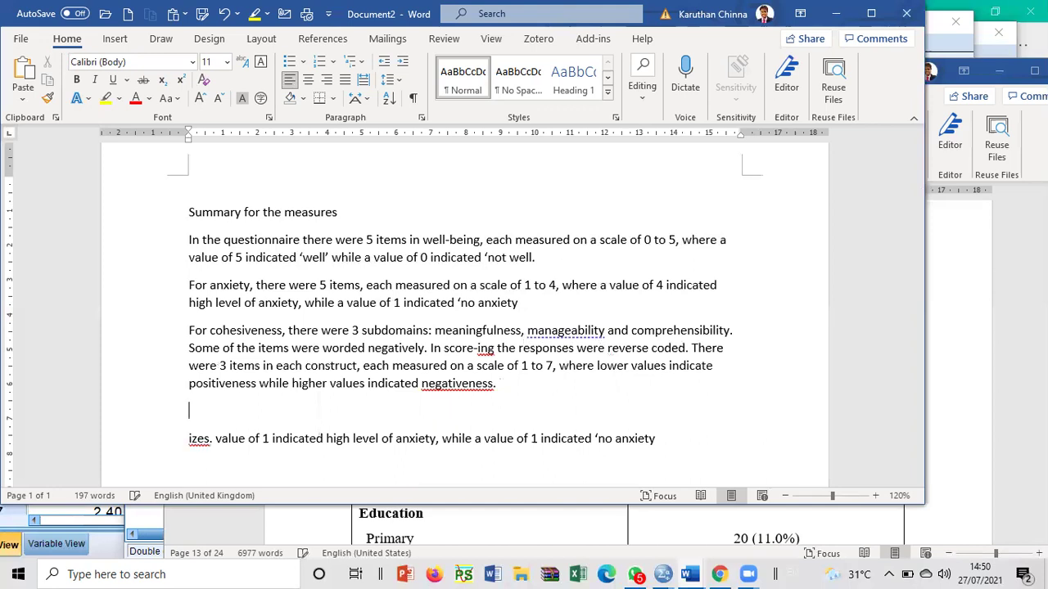
pyautogui.write('For all the constru')
pyautogui.press('BackSpace')
pyautogui.press('BackSpace')
pyautogui.write('u')
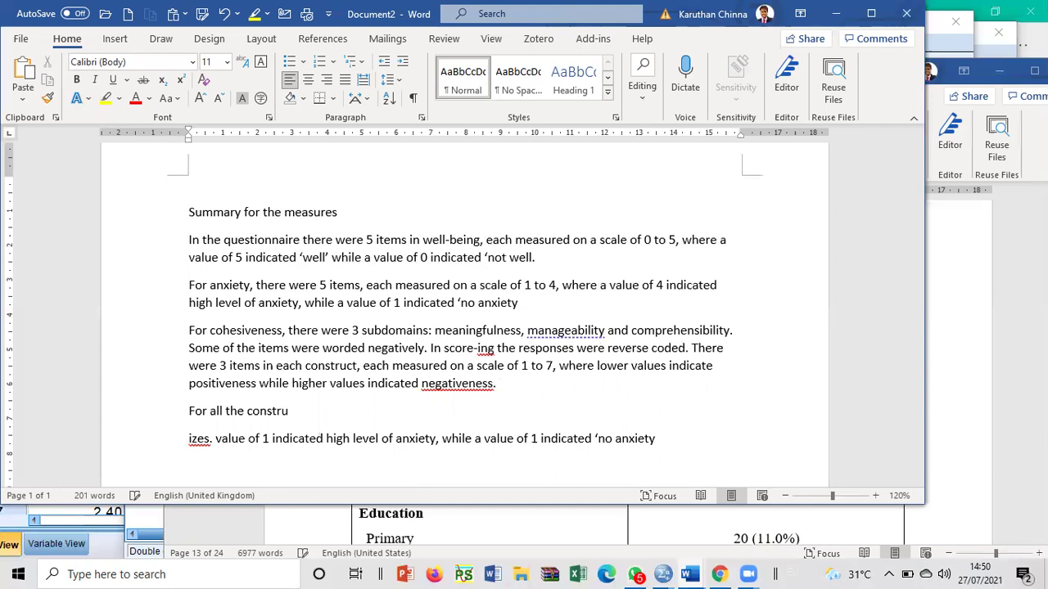
pyautogui.write('ts')
pyautogui.press('BackSpace')
pyautogui.press('BackSpace')
pyautogui.press('BackSpace')
pyautogui.press('BackSpace')
pyautogui.press('BackSpace')
pyautogui.write('ucts, the ave')
pyautogui.press('BackSpace')
pyautogui.press('BackSpace')
pyautogui.press('BackSpace')
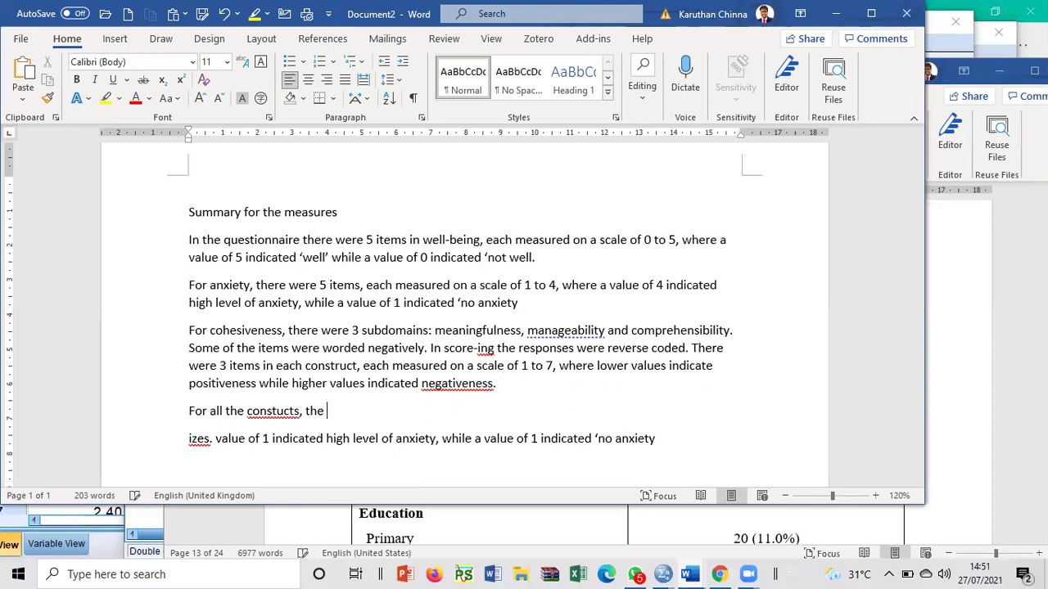
# - Complete the new paragraph's sentence with "sum of the values were obtained and transform to a score of 0 to 100."
pyautogui.write('sum of the values were obta')
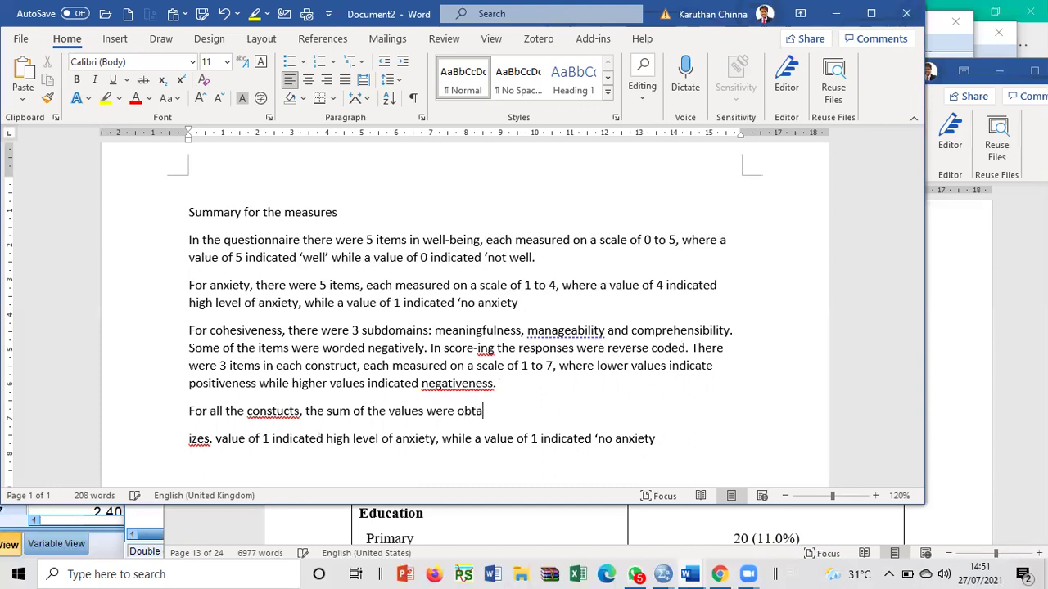
pyautogui.write('ined and transform to ')
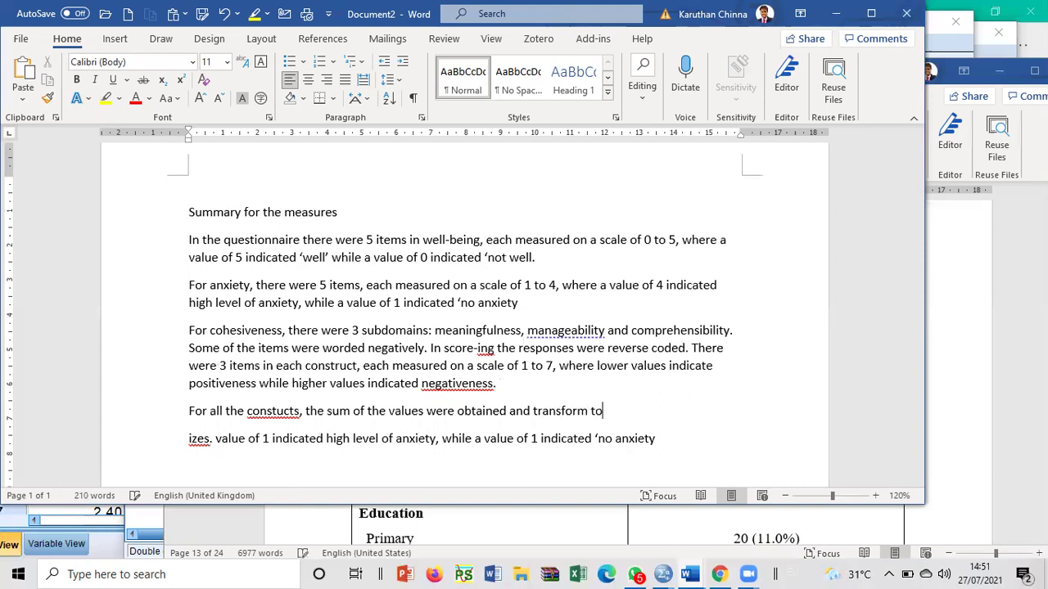
pyautogui.write('a score of 0 to')
pyautogui.press('BackSpace')
pyautogui.press('Delete')
pyautogui.write('100izes')
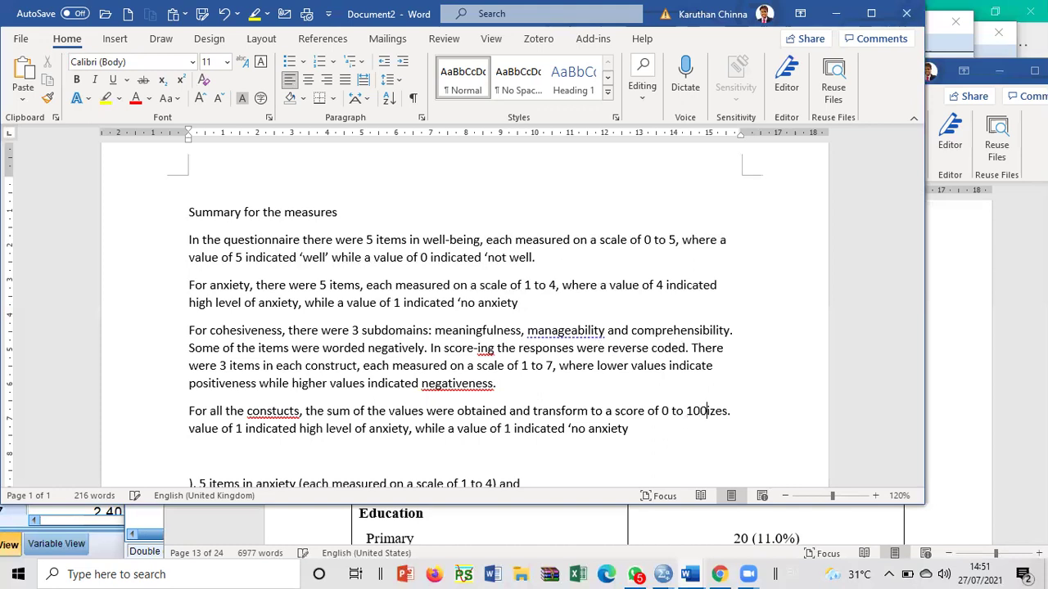
pyautogui.write('.')
# - Begin a new paragraph after the 0 to 100 score sentence with "The descriptive summary"
pyautogui.press('Return')
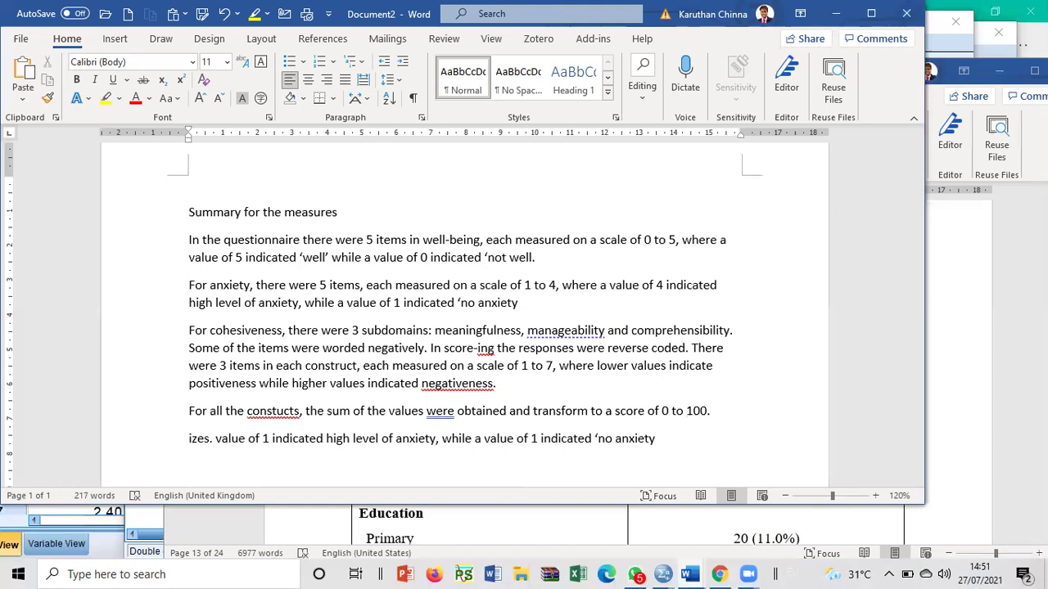
pyautogui.write('The summa')
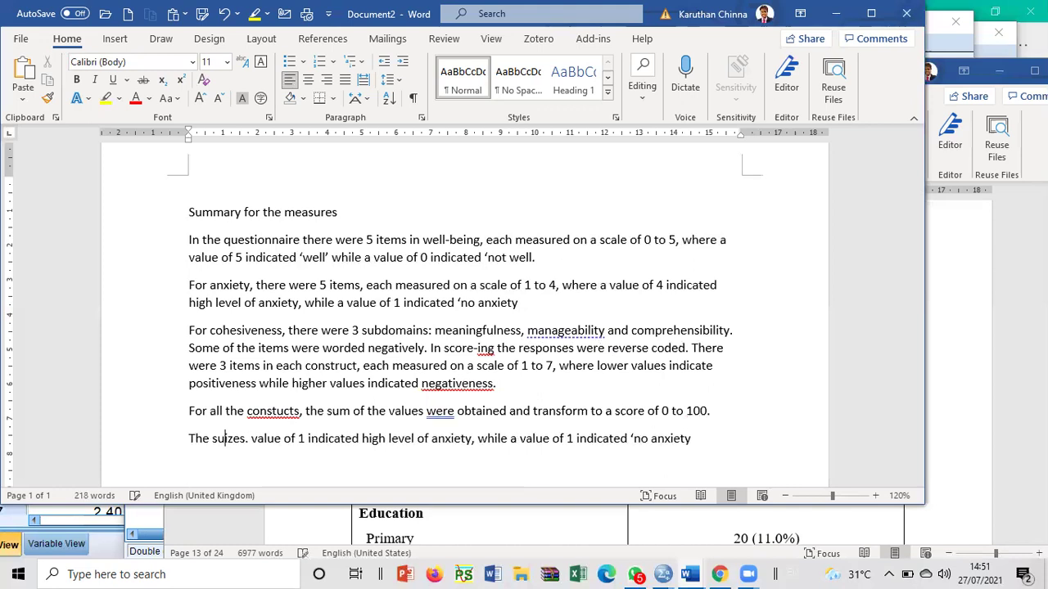
pyautogui.write('r')
pyautogui.press('BackSpace')
pyautogui.press('BackSpace')
pyautogui.press('BackSpace')
pyautogui.press('BackSpace')
pyautogui.press('BackSpace')
pyautogui.press('BackSpace')
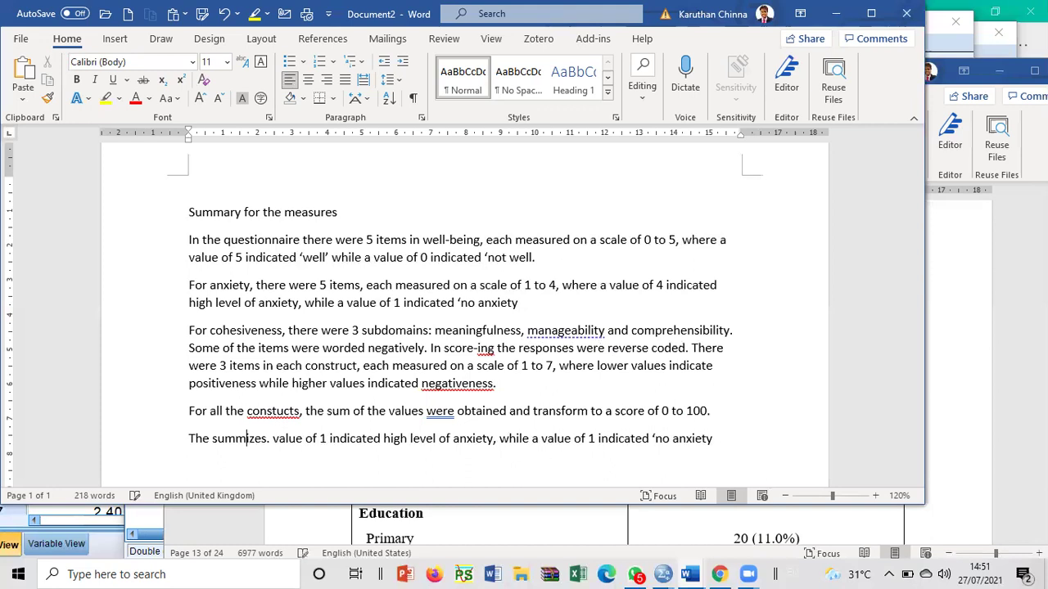
pyautogui.write('descrip')
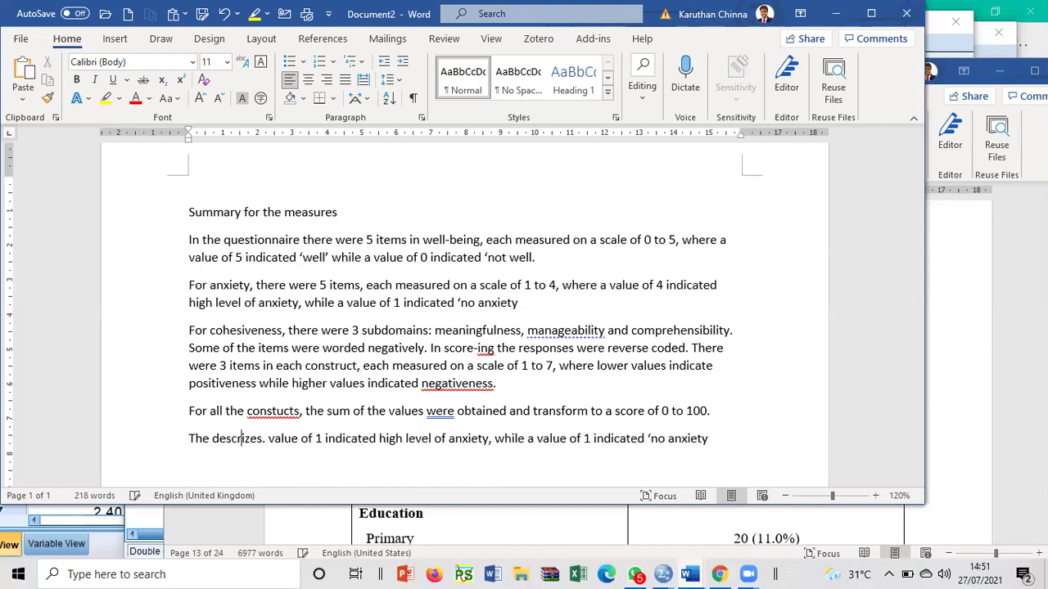
pyautogui.write('tive s')
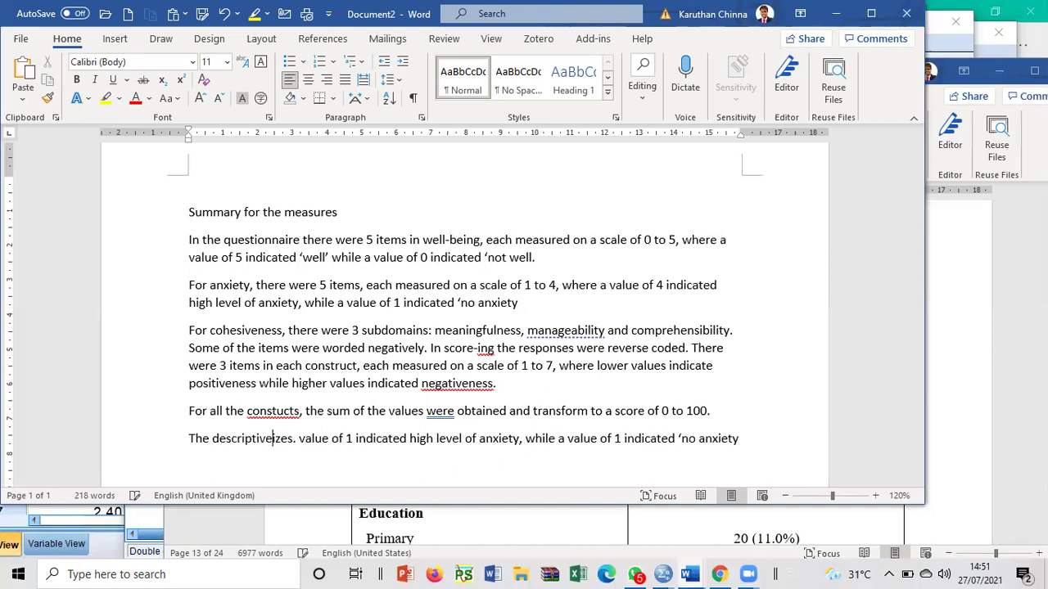
pyautogui.write('ummary ')
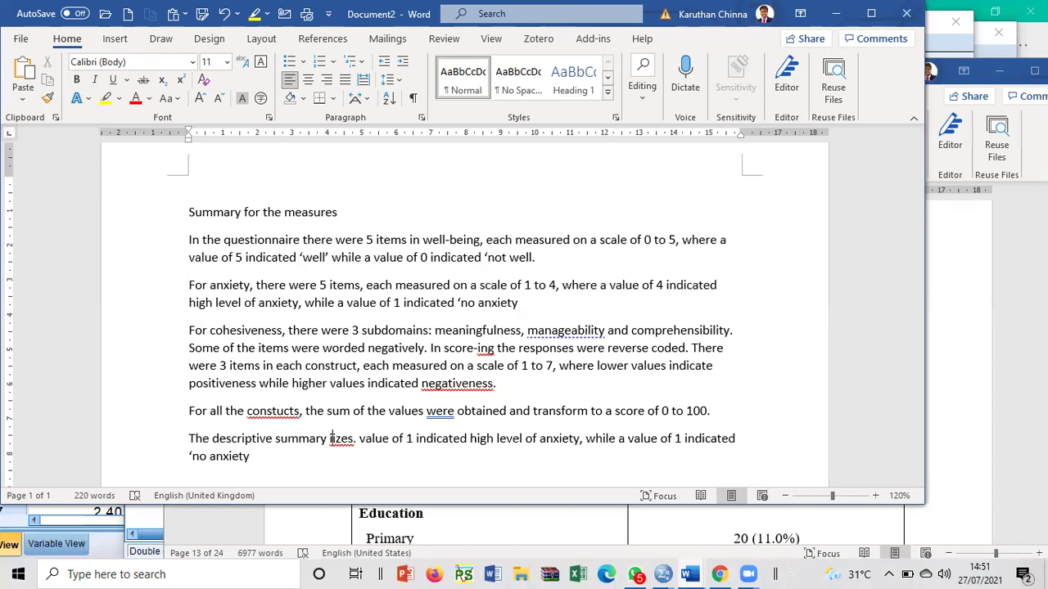
# - Continue the sentence with "is provide in table 2" and separate it from the leftover text with an empty paragraph
pyautogui.write('is provide')
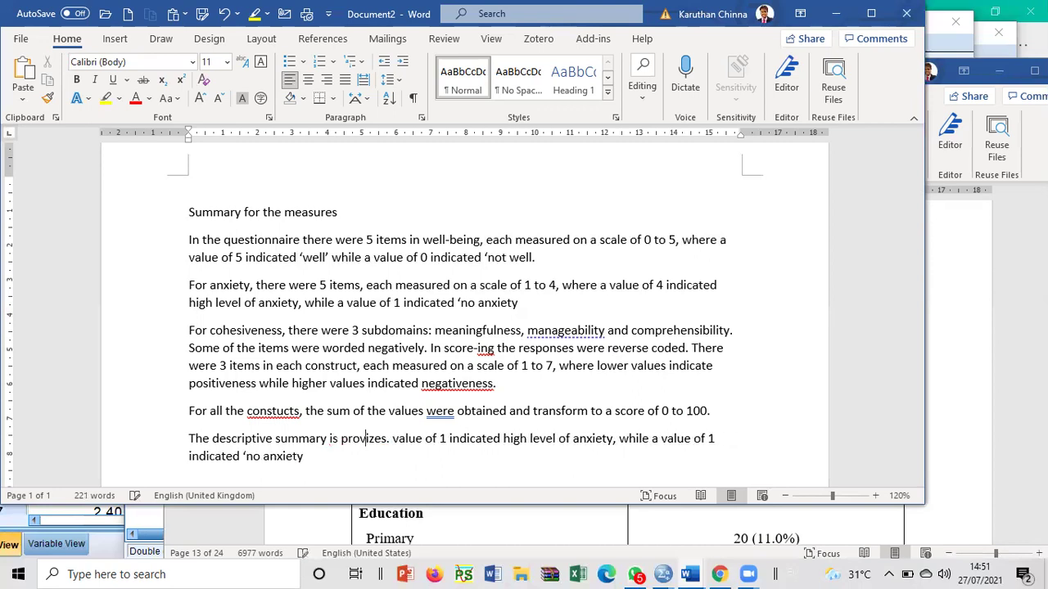
pyautogui.write(' in ')
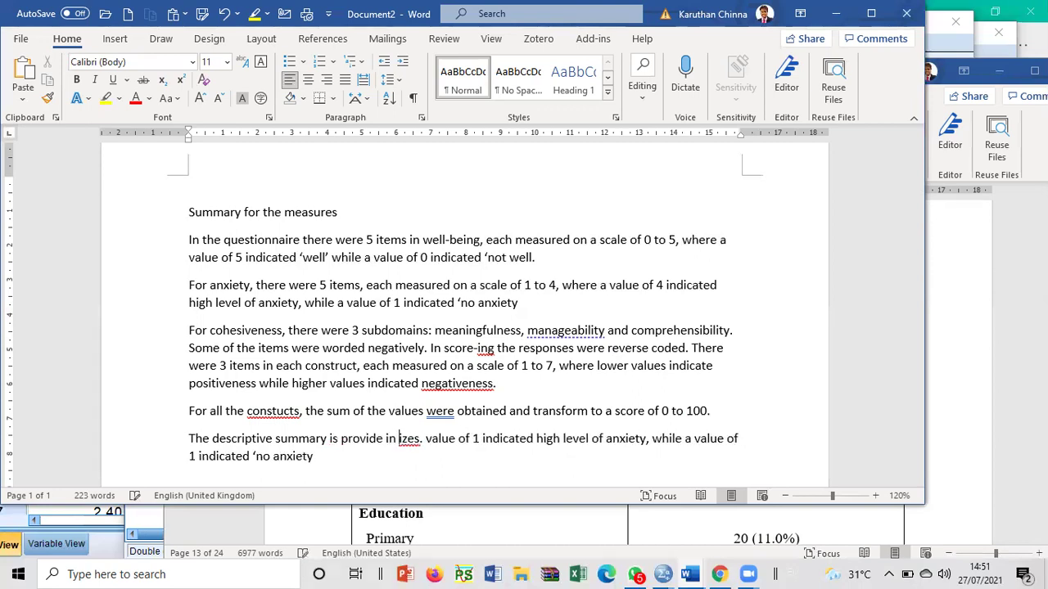
pyautogui.write('table ')
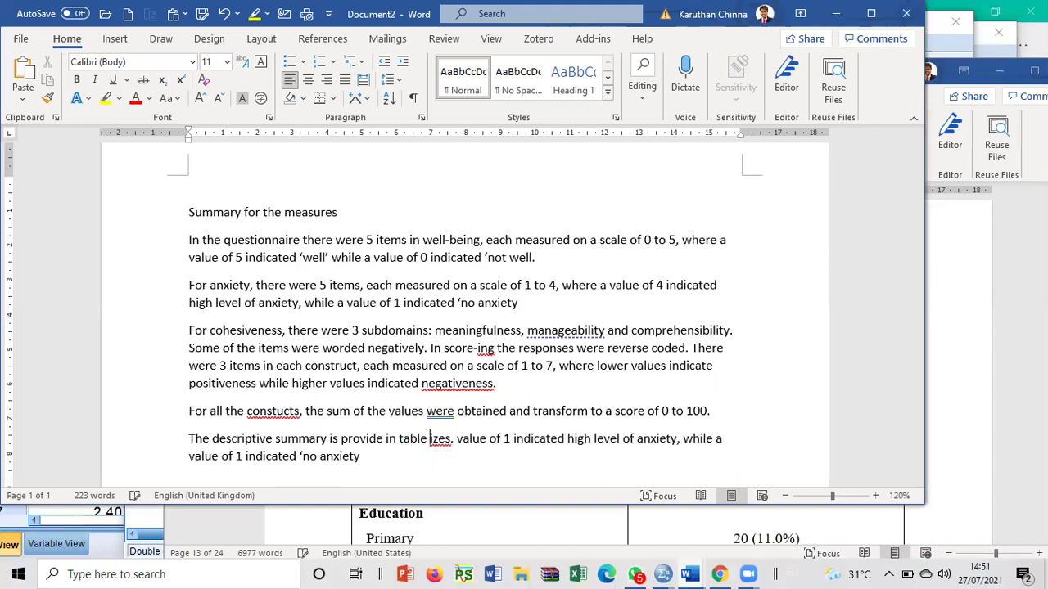
pyautogui.write('2')
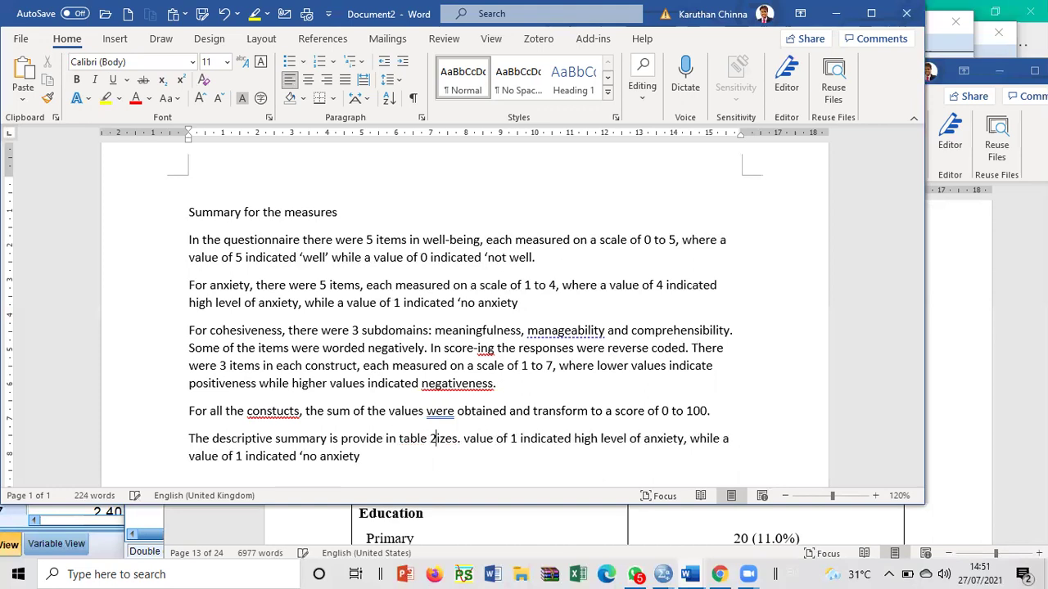
pyautogui.press('Return')
pyautogui.press('Return')
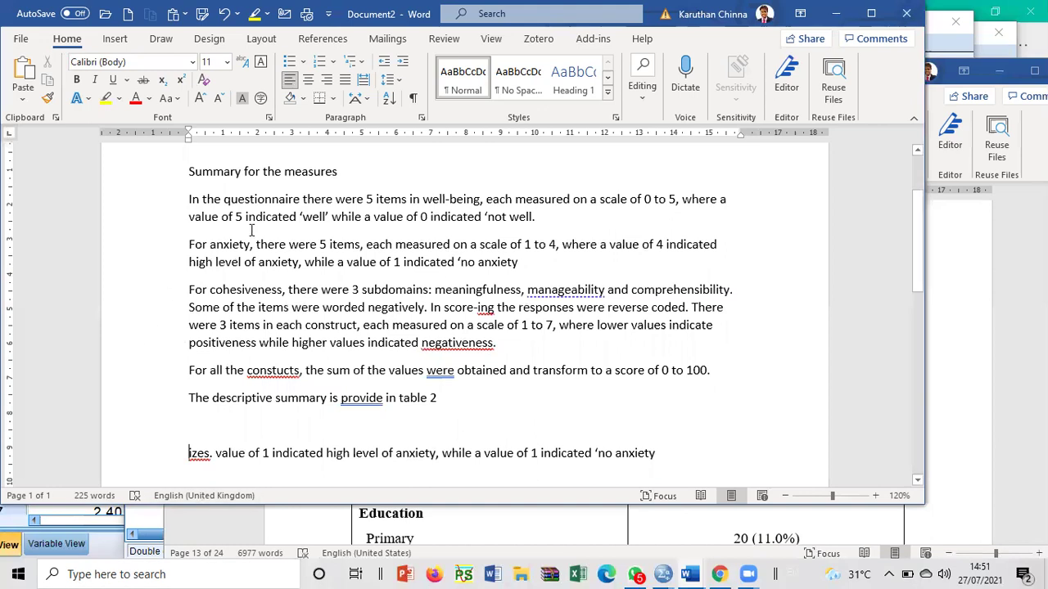
# - Delete the leftover line beginning "izes. value of 1" and correct "provide" to "provided" in the descriptive summary sentence
pyautogui.moveTo(253, 200); pyautogui.dragTo(263, 370)
pyautogui.moveTo(189, 453); pyautogui.dragTo(657, 455)
pyautogui.press('Delete')
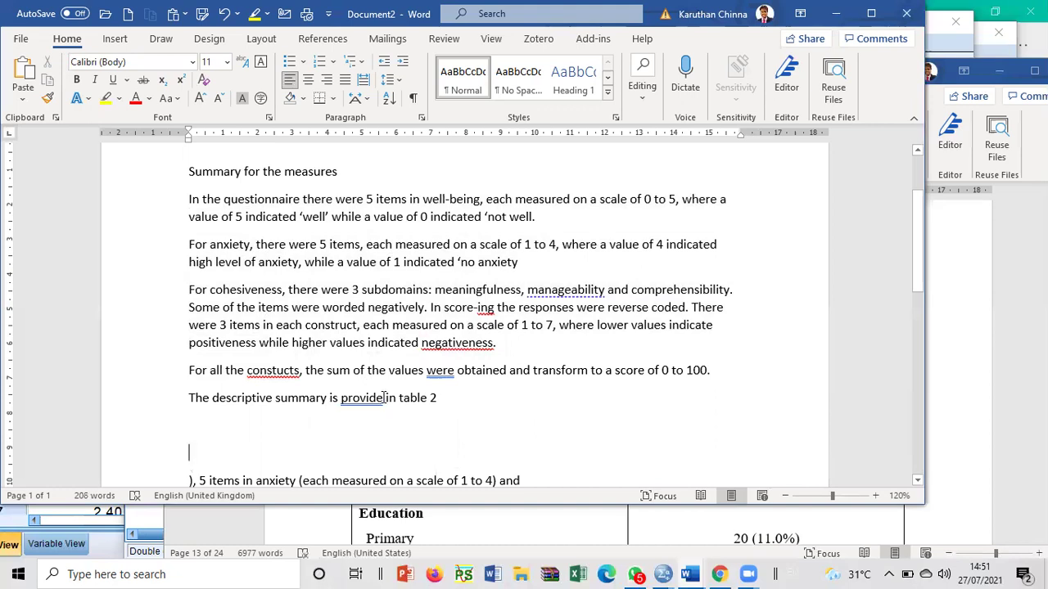
pyautogui.click(385, 398)
pyautogui.write('d')
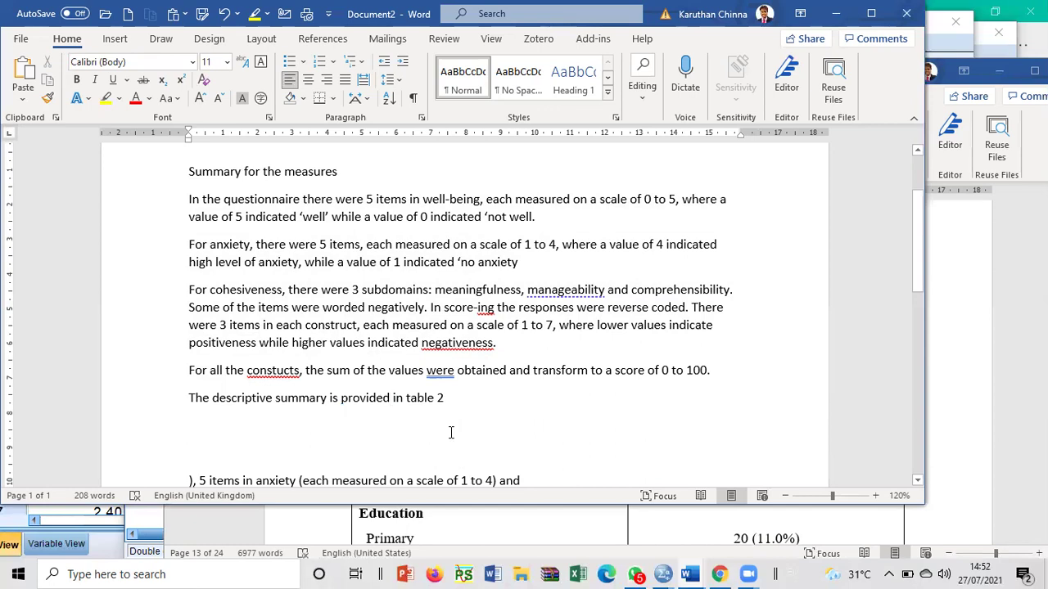
# - Delete the leftover line beginning "), 5 items in anxiety" above the Table 2 caption
pyautogui.scroll(-3, 451, 432)
pyautogui.moveTo(182, 325); pyautogui.dragTo(532, 351)
pyautogui.press('Delete')
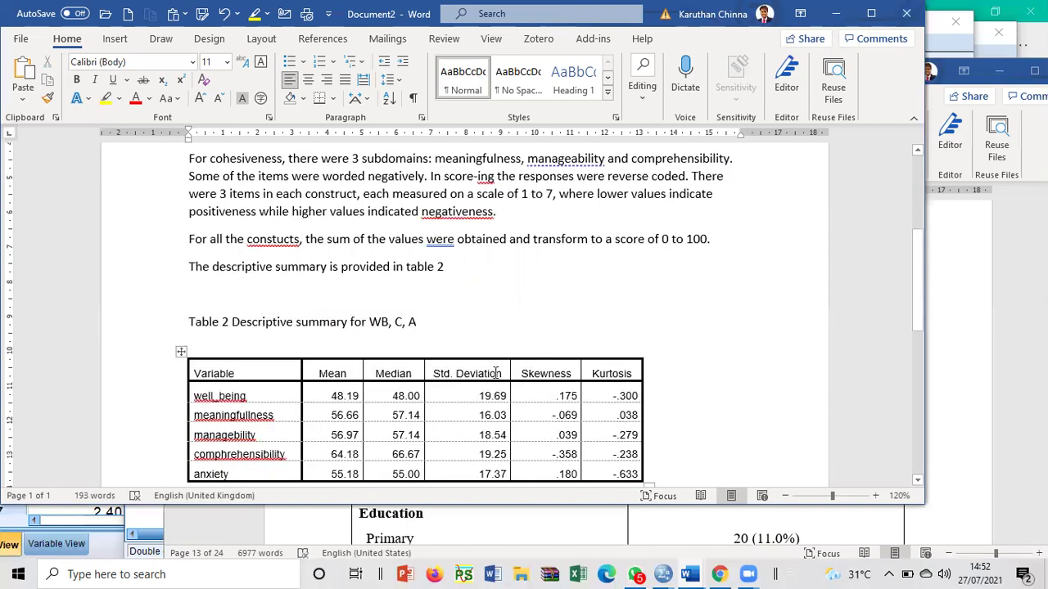
# - Go over the mean scores of the variables in Table 2 and end the "provided in table 2" sentence with a period
pyautogui.scroll(-2, 412, 437)
pyautogui.moveTo(256, 307); pyautogui.dragTo(334, 306)
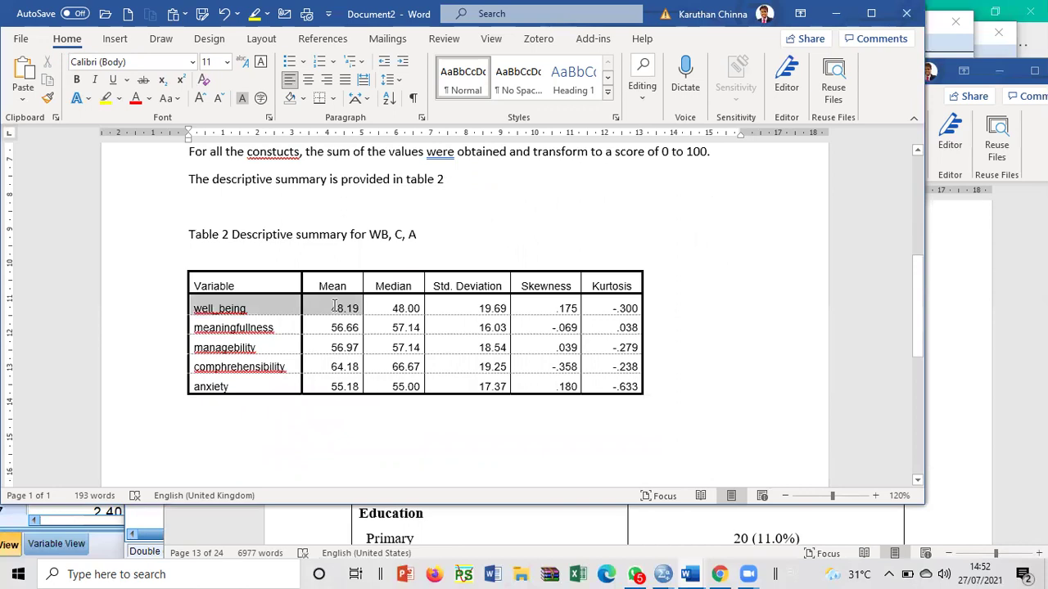
pyautogui.moveTo(295, 322); pyautogui.dragTo(333, 361)
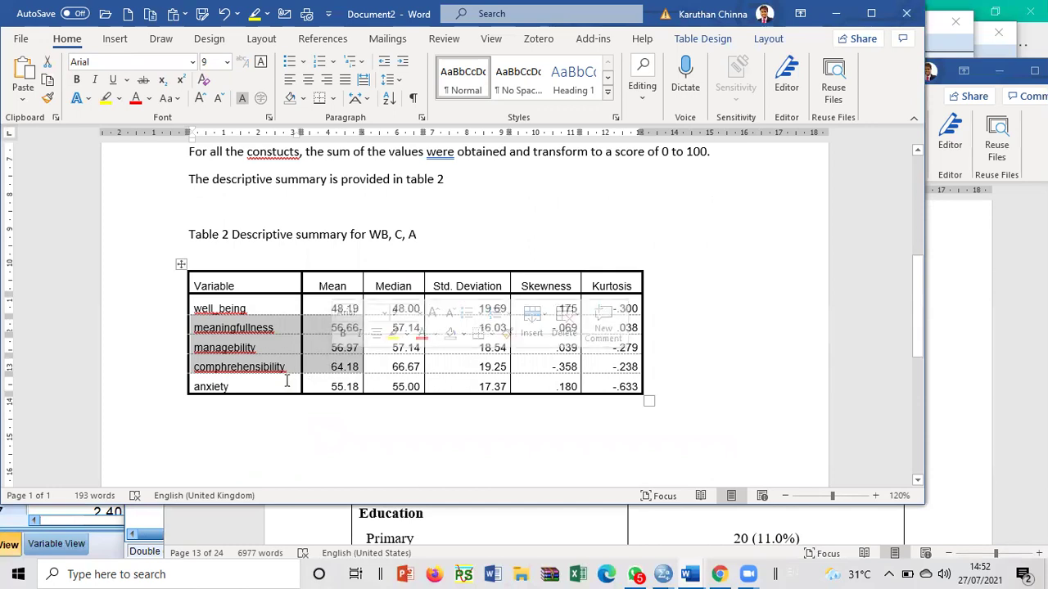
pyautogui.moveTo(285, 386); pyautogui.dragTo(326, 386)
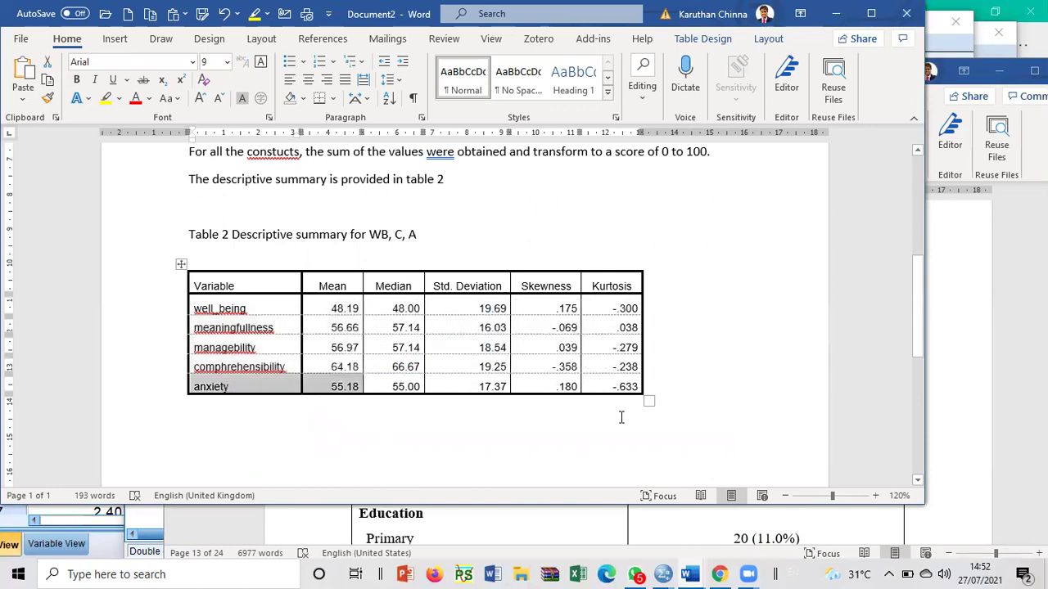
pyautogui.click(262, 206)
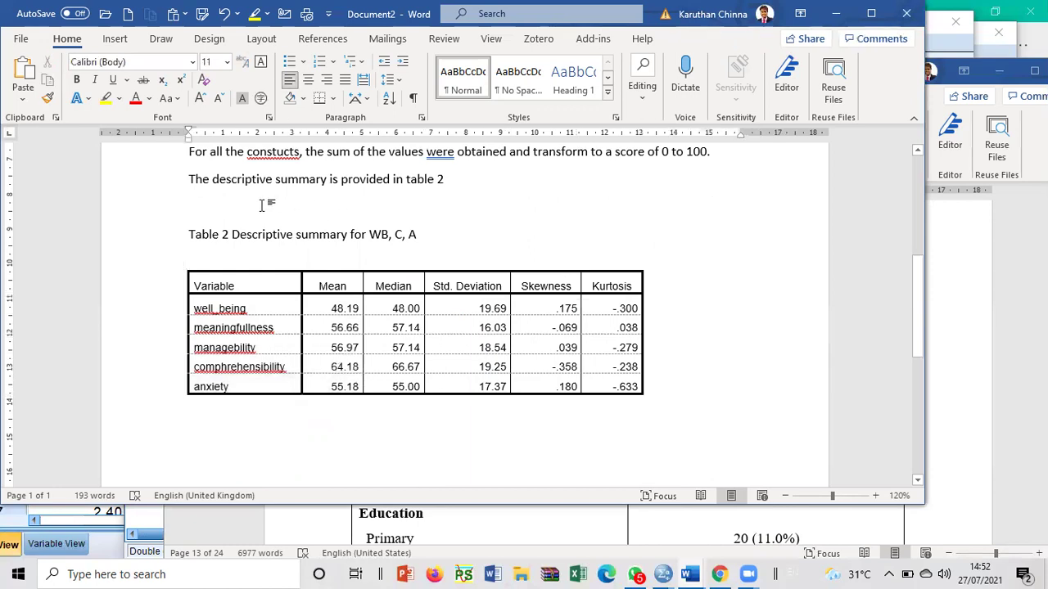
pyautogui.click(451, 179)
pyautogui.write('. For ')
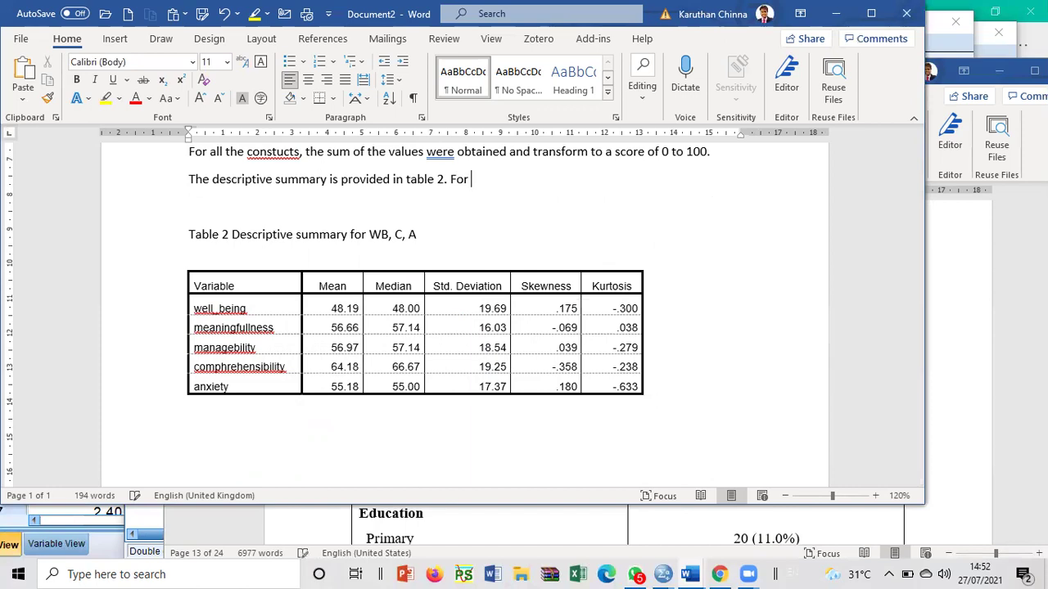
pyautogui.write('wellbei')
pyautogui.press('BackSpace')
pyautogui.press('BackSpace')
pyautogui.press('BackSpace')
pyautogui.press('BackSpace')
pyautogui.press('BackSpace')
pyautogui.press('BackSpace')
pyautogui.press('BackSpace')
pyautogui.press('BackSpace')
pyautogui.press('BackSpace')
pyautogui.press('BackSpace')
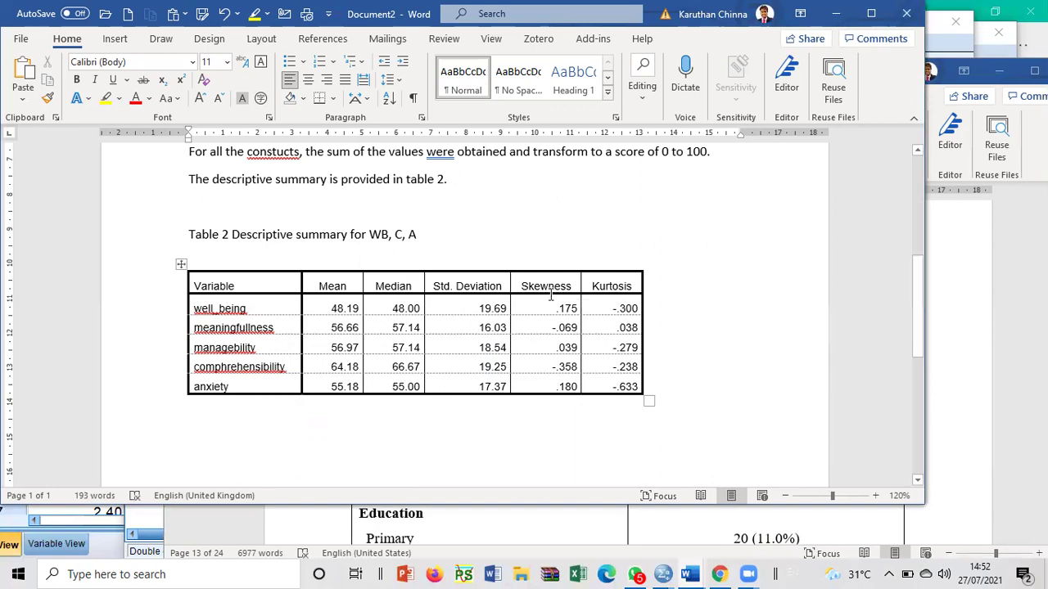
# - Switch to the SPSS Data Editor and examine the score columns from well_being to anxiety
pyautogui.scroll(3, 551, 294)
pyautogui.scroll(-3, 551, 294)
pyautogui.scroll(3, 290, 320)
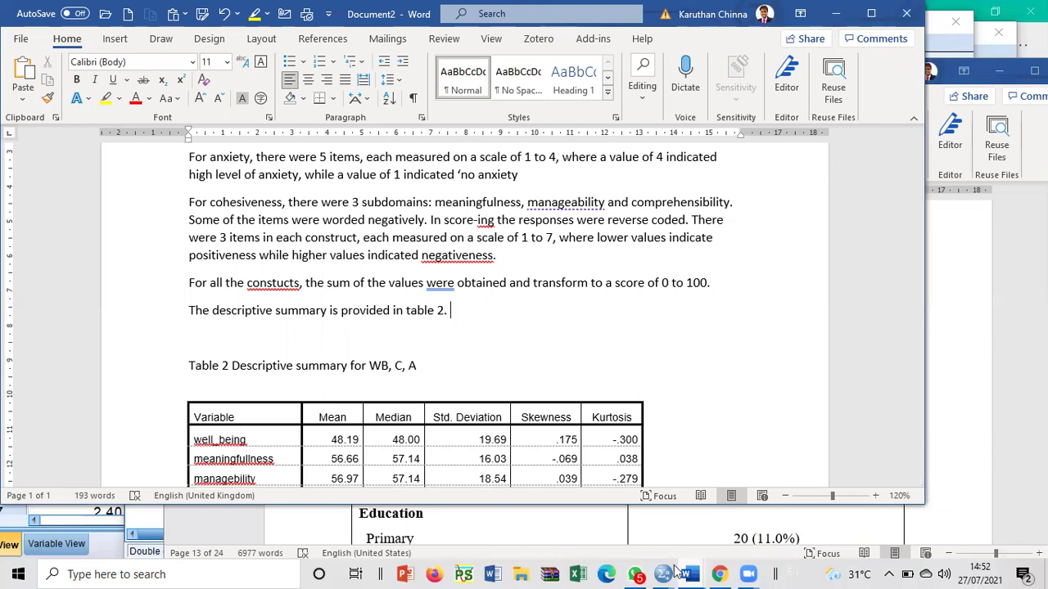
pyautogui.moveTo(661, 573)
pyautogui.click(626, 516)
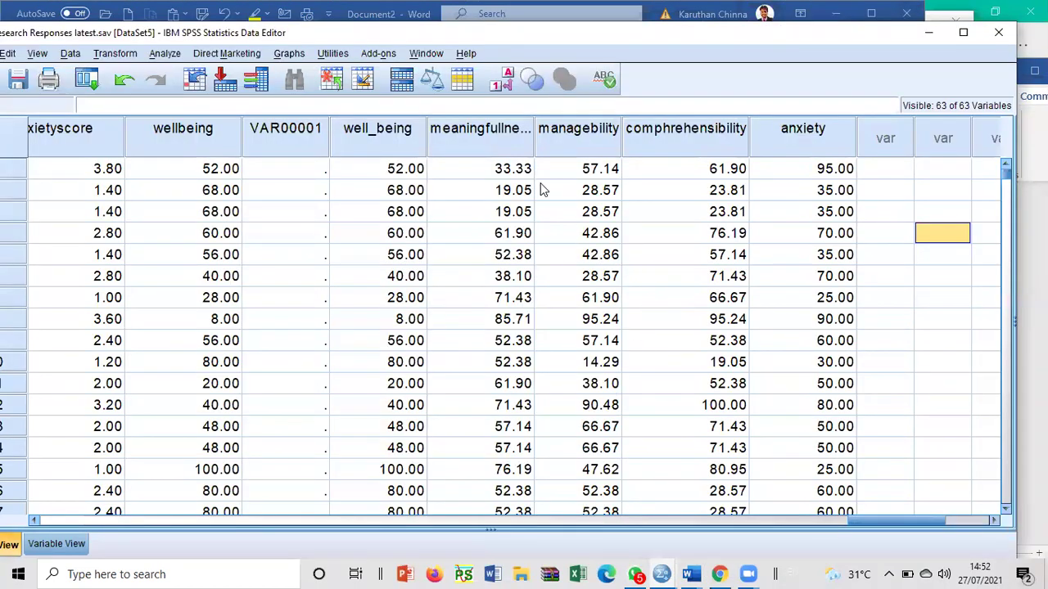
pyautogui.moveTo(409, 147); pyautogui.dragTo(793, 175)
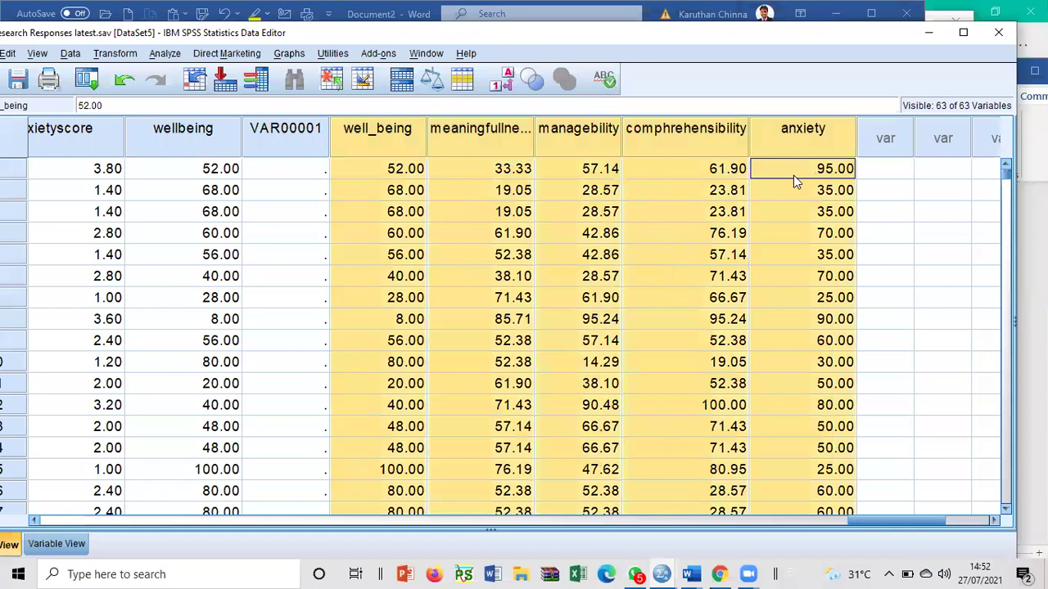
pyautogui.click(517, 215)
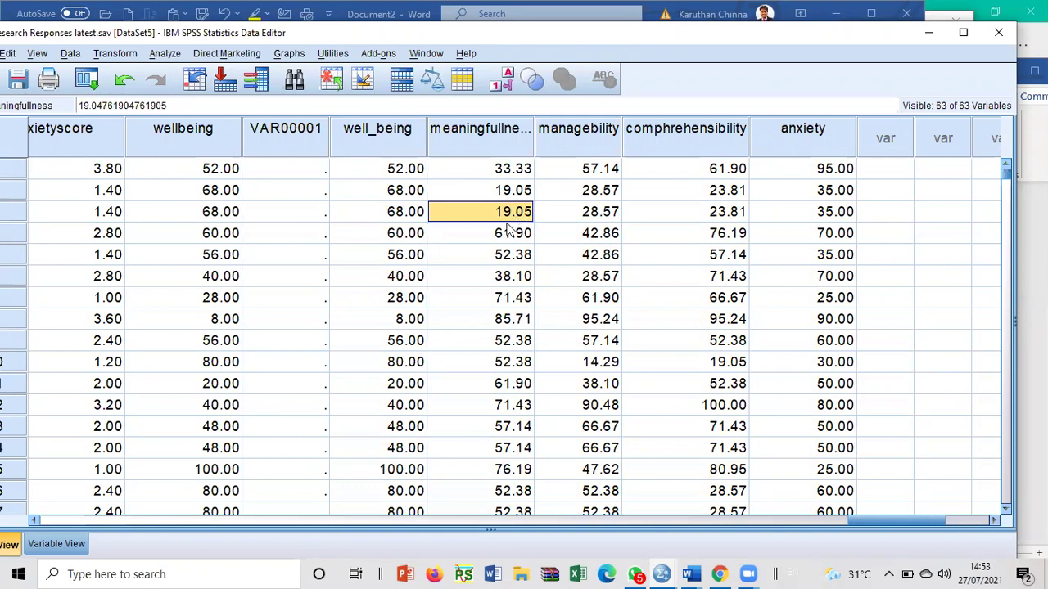
pyautogui.moveTo(407, 171); pyautogui.dragTo(819, 384)
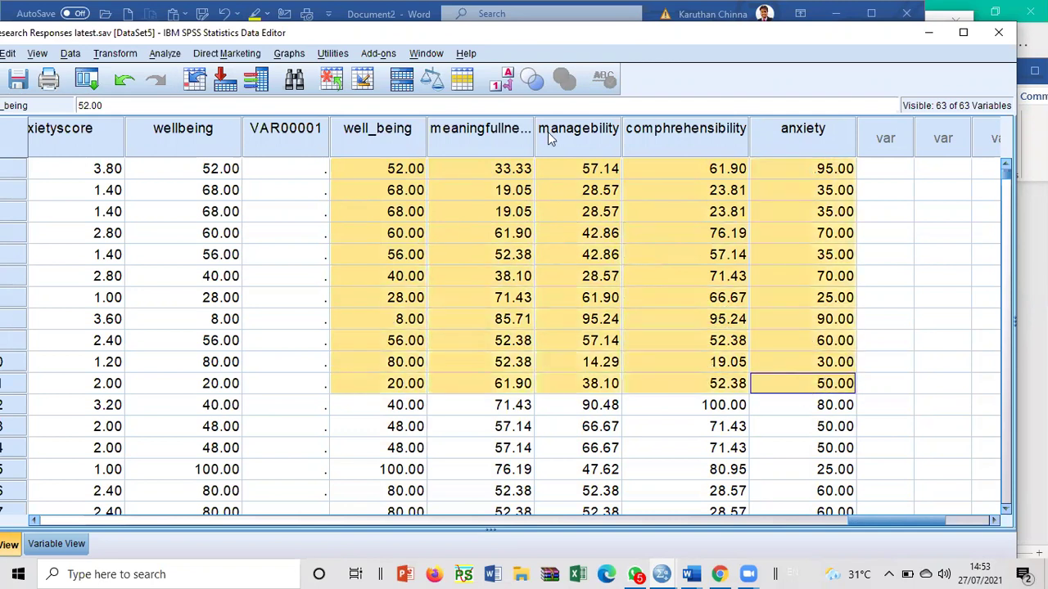
# - Return to the Word document and continue the descriptive summary paragraph with "The mean scores for weel being was"
pyautogui.click(484, 16)
pyautogui.scroll(-3, 519, 355)
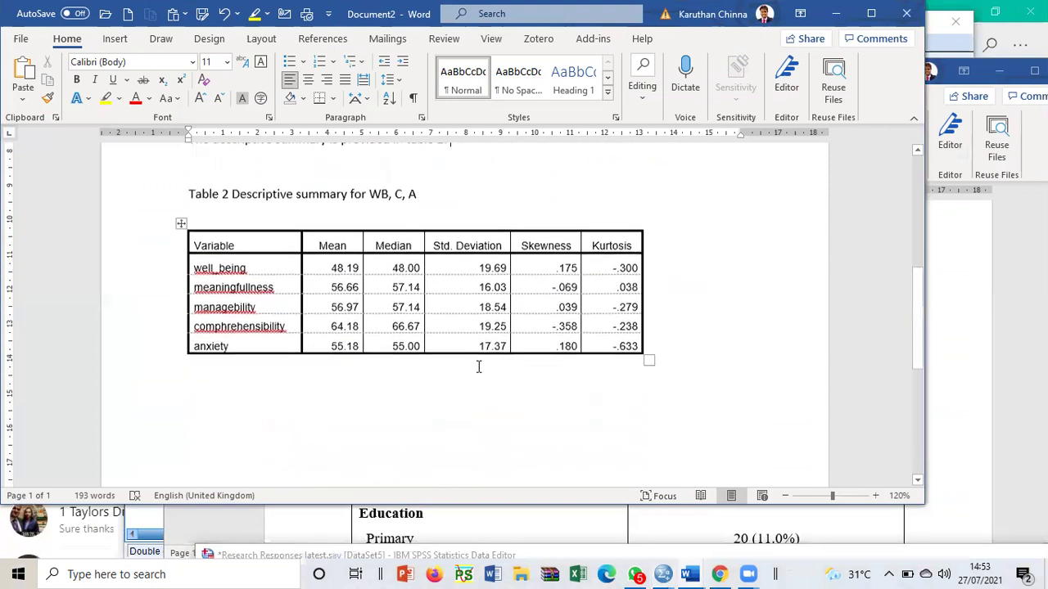
pyautogui.scroll(1, 400, 276)
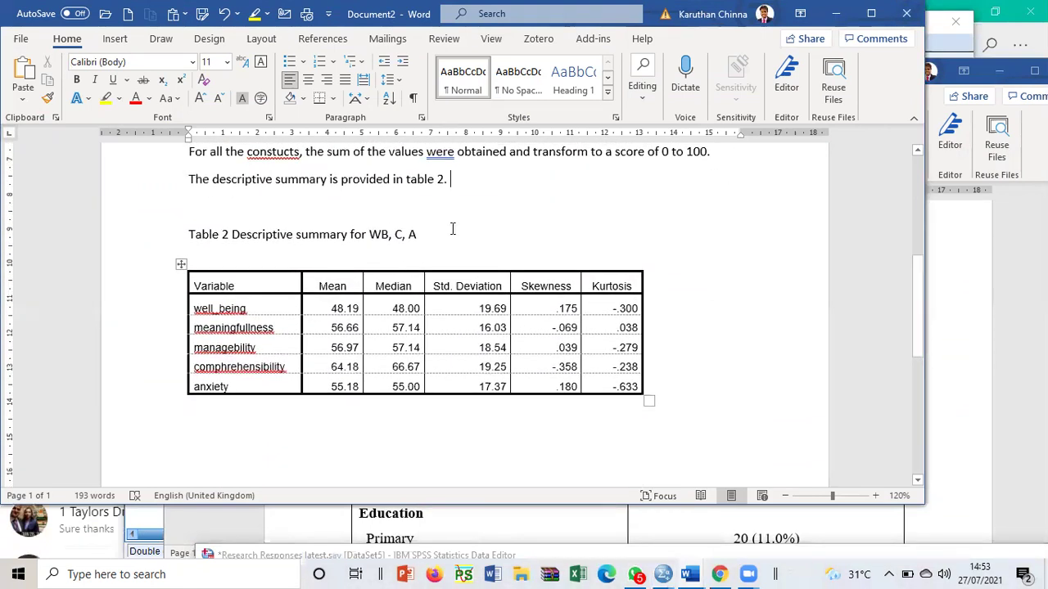
pyautogui.write('The mean scores for')
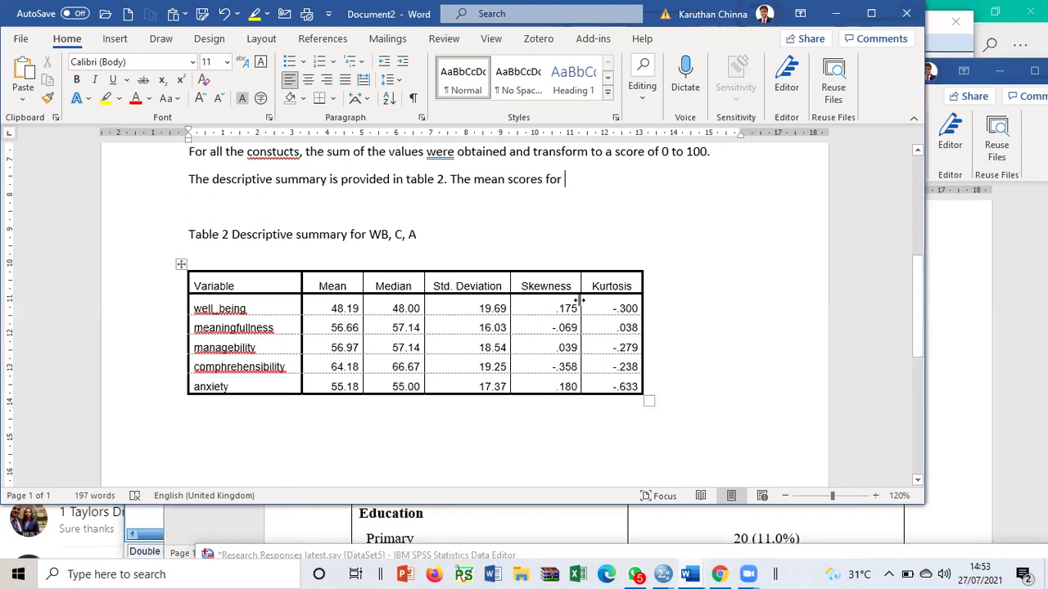
pyautogui.press('BackSpace')
pyautogui.press('BackSpace')
pyautogui.write('fo')
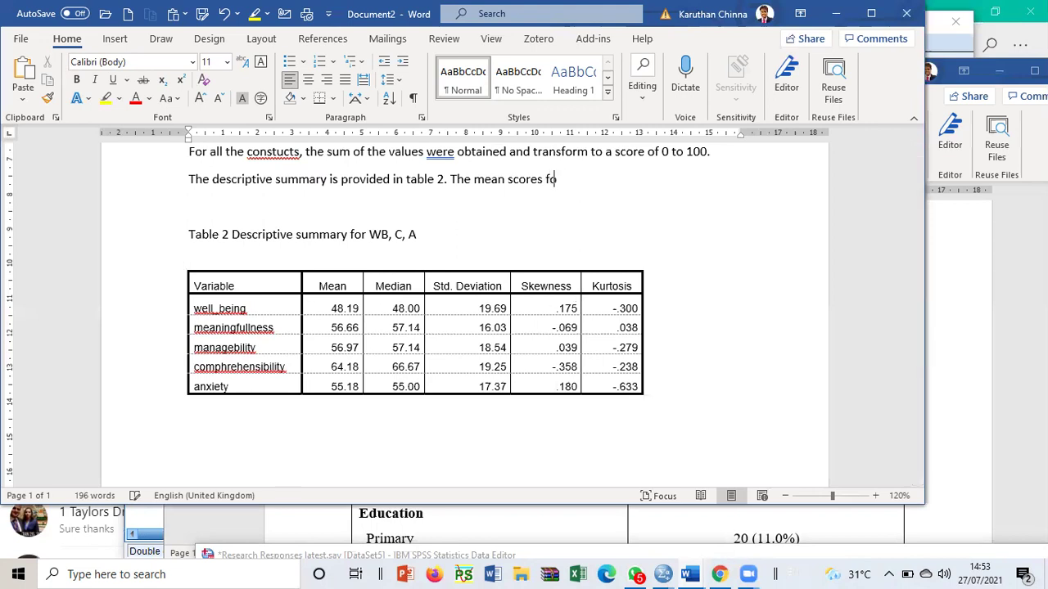
pyautogui.write('r weel being was ')
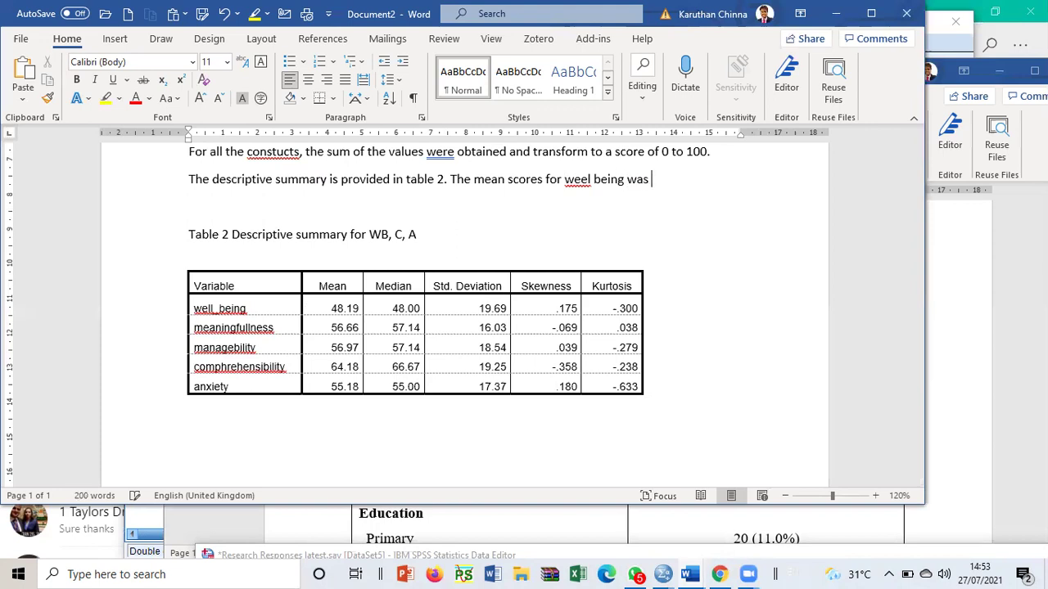
# - Complete the well-being sentence with the score "48 upon 100"
pyautogui.write('481')
pyautogui.press('BackSpace')
pyautogui.write('uopn')
pyautogui.press('BackSpace')
pyautogui.press('BackSpace')
pyautogui.press('BackSpace')
pyautogui.write('pon 100')
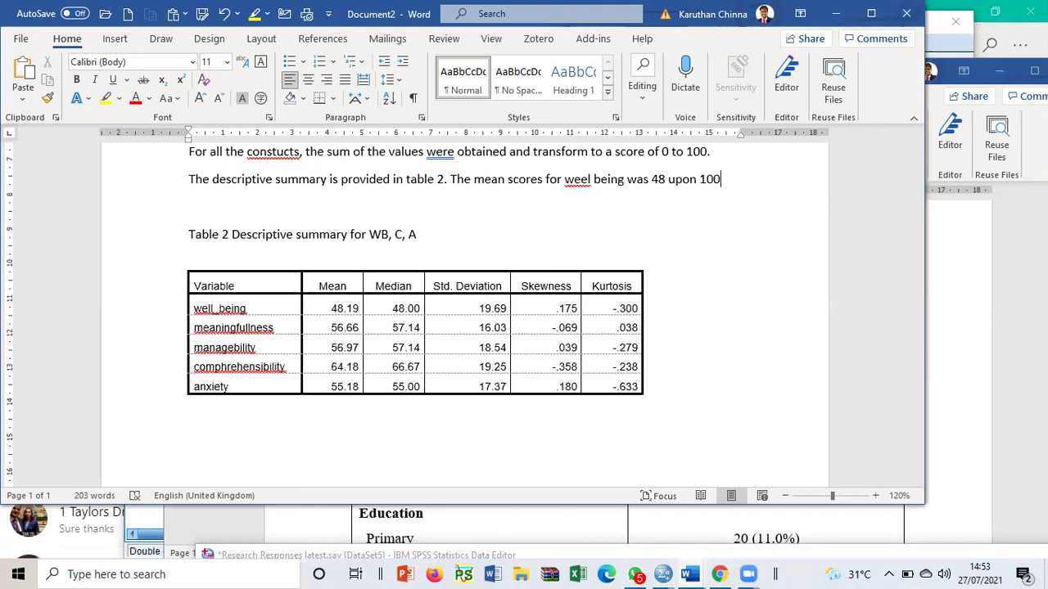
# - Compare the mean and median of well_being in Table 2
pyautogui.moveTo(330, 308); pyautogui.dragTo(356, 311)
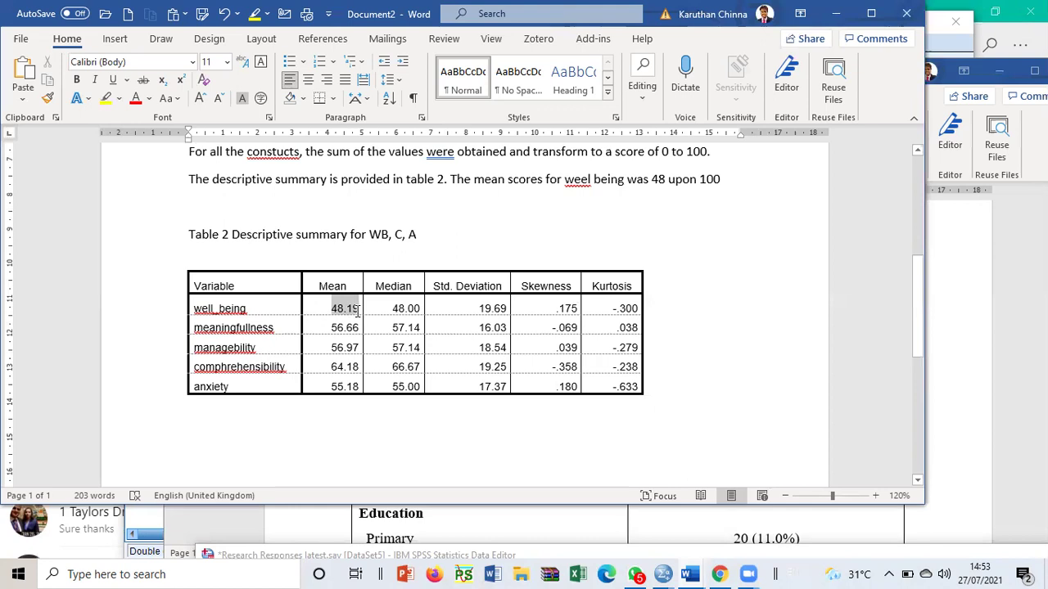
pyautogui.moveTo(390, 309); pyautogui.dragTo(422, 309)
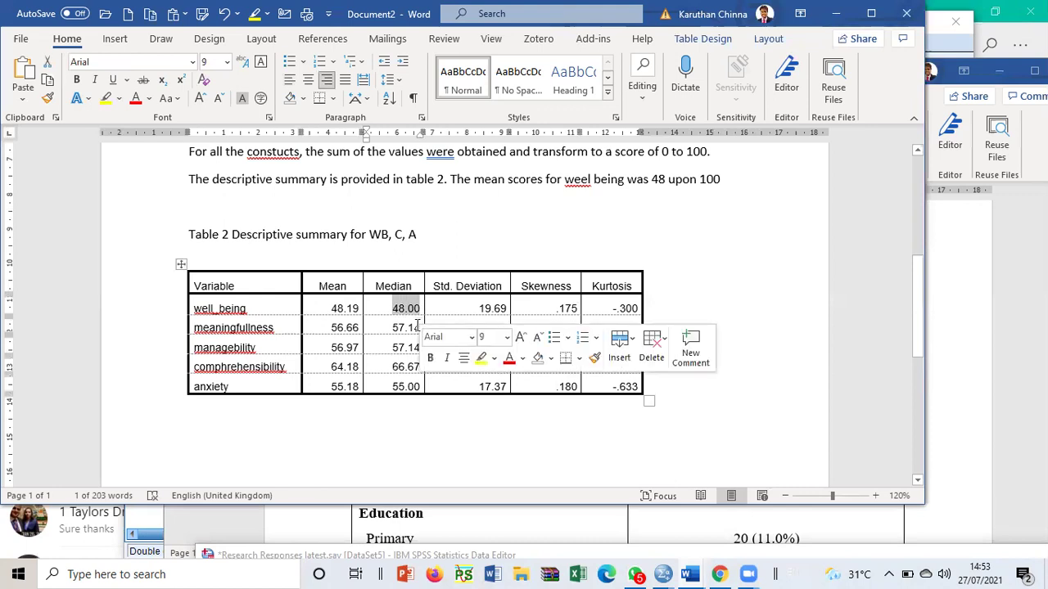
pyautogui.click(417, 327)
pyautogui.click(354, 289)
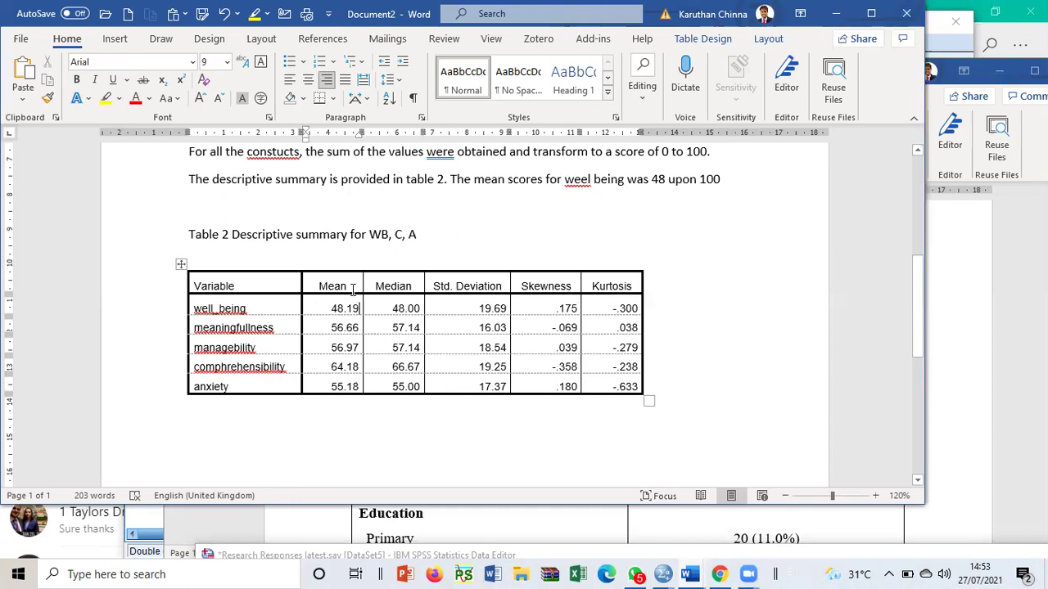
pyautogui.click(113, 40)
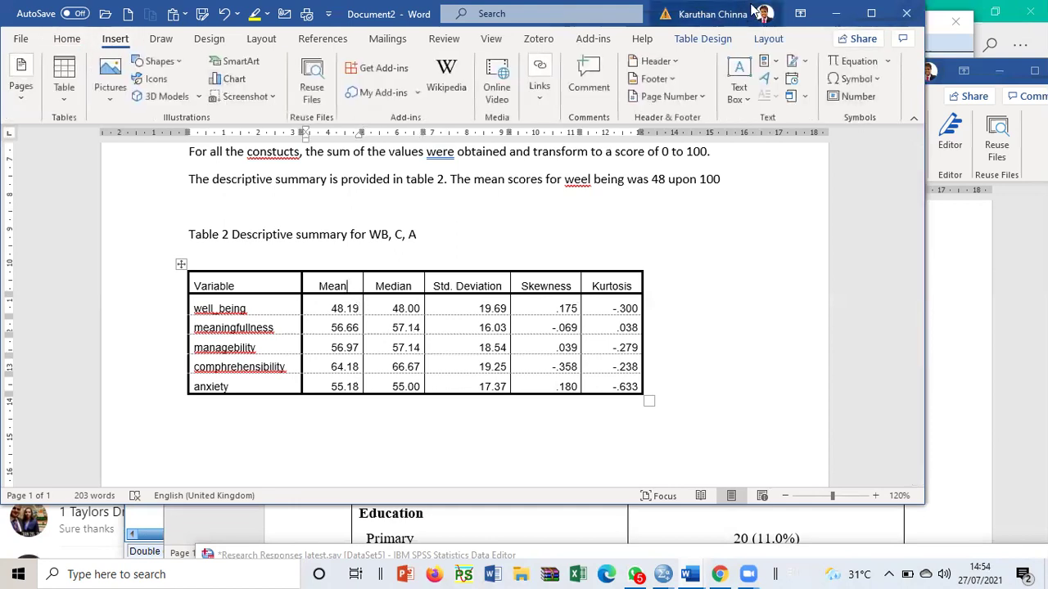
# - Extend the Mean column header in Table 2 to read "Mean± S"
pyautogui.click(851, 78)
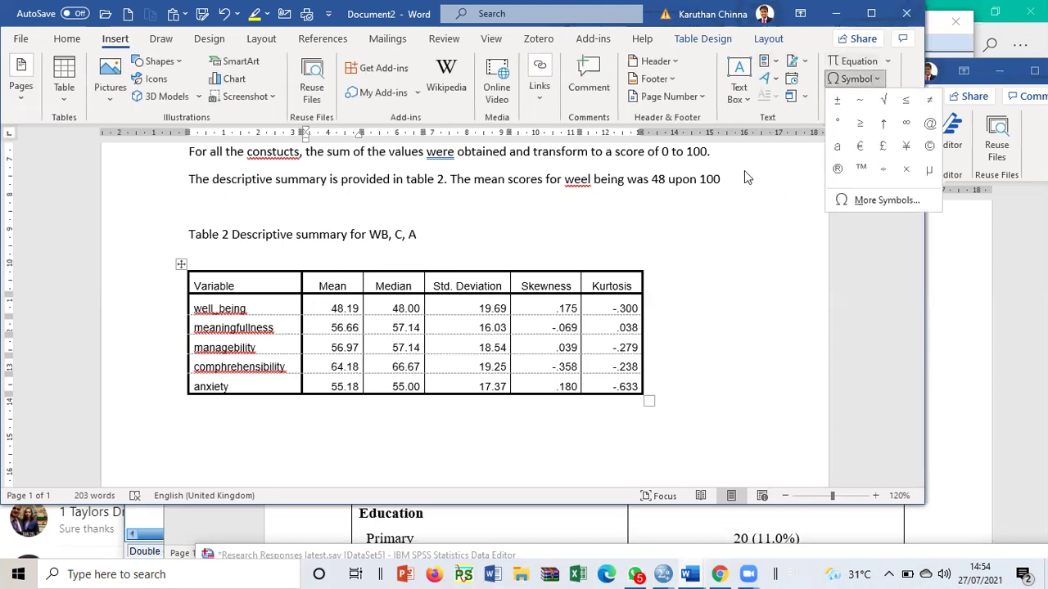
pyautogui.click(837, 99)
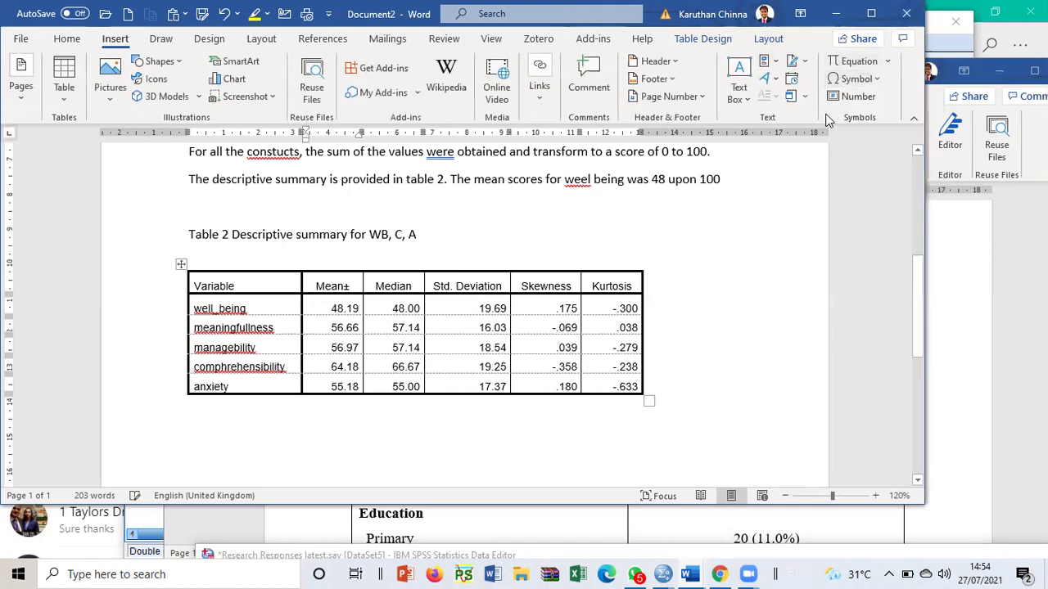
pyautogui.write('S')
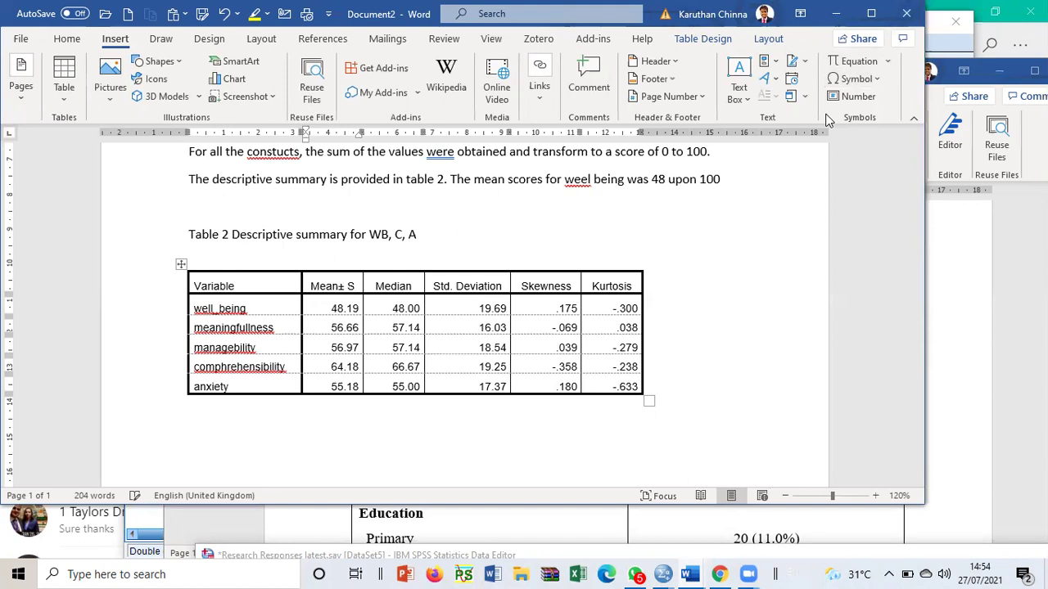
# - Copy the ± sign from the header and paste it after each mean value from well_being to anxiety
pyautogui.doubleClick(342, 286)
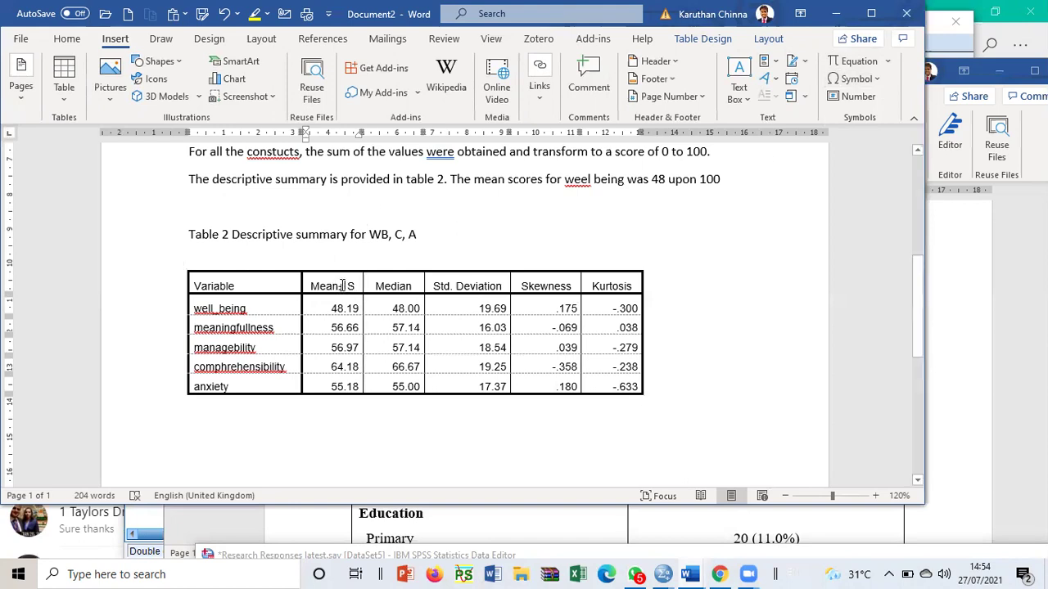
pyautogui.rightClick(342, 286)
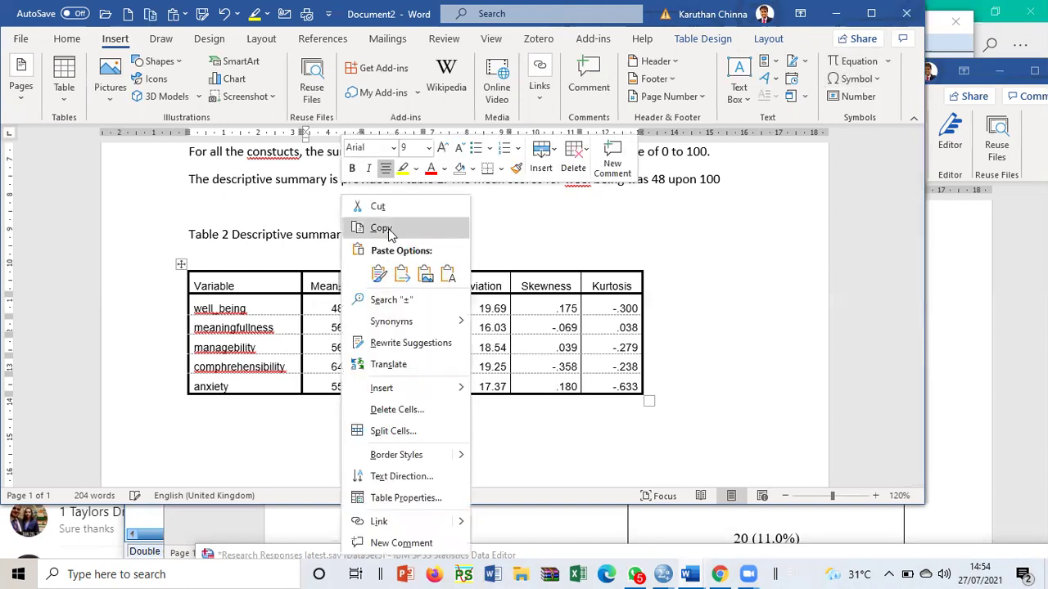
pyautogui.click(390, 230)
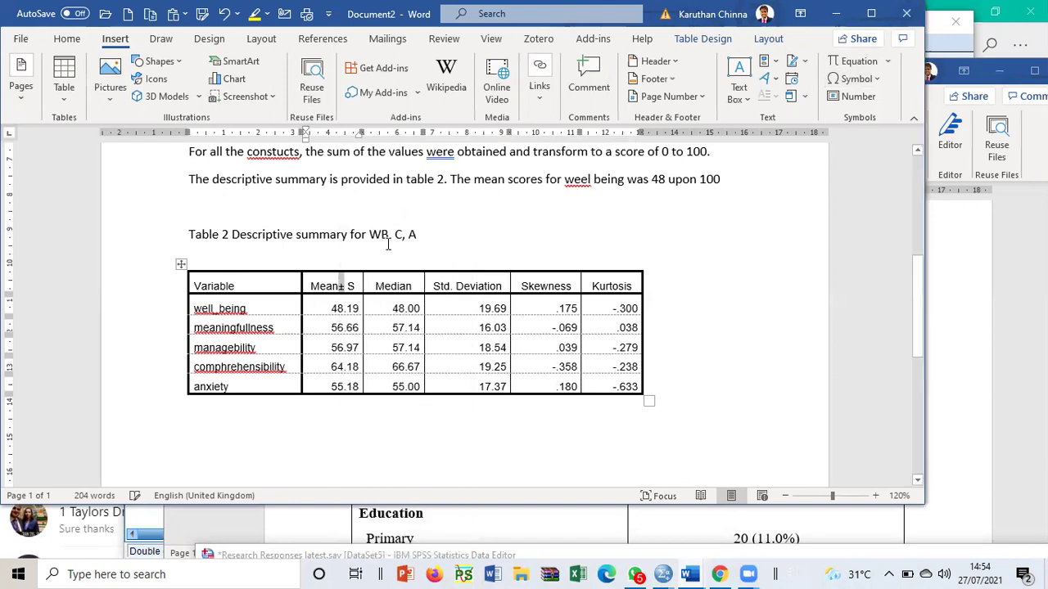
pyautogui.click(360, 309)
pyautogui.hotkey('ctrl', 'v')
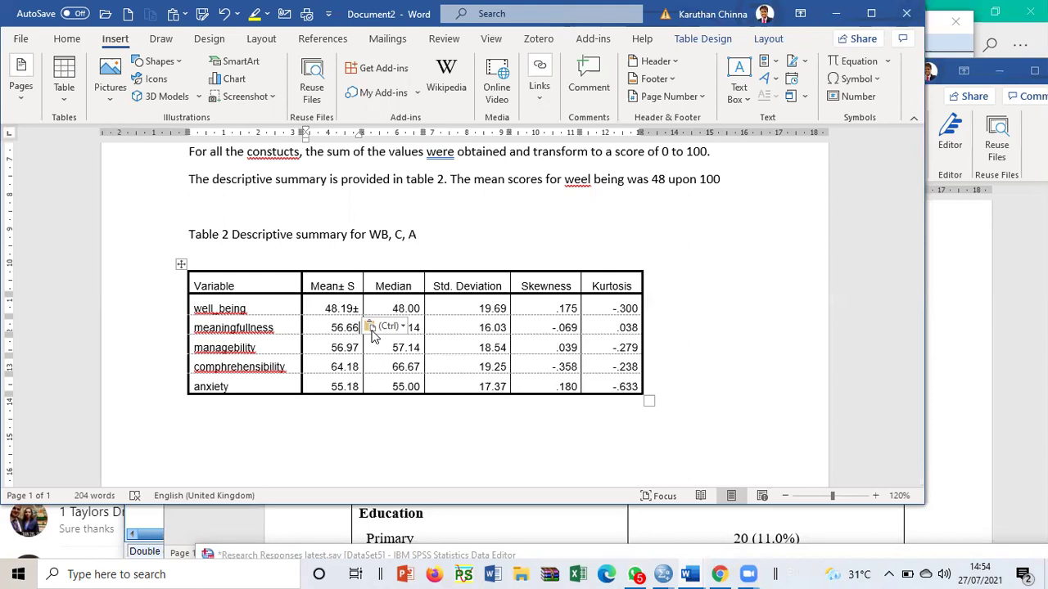
pyautogui.hotkey('ctrl', 'v')
pyautogui.hotkey('ctrl', 'v')
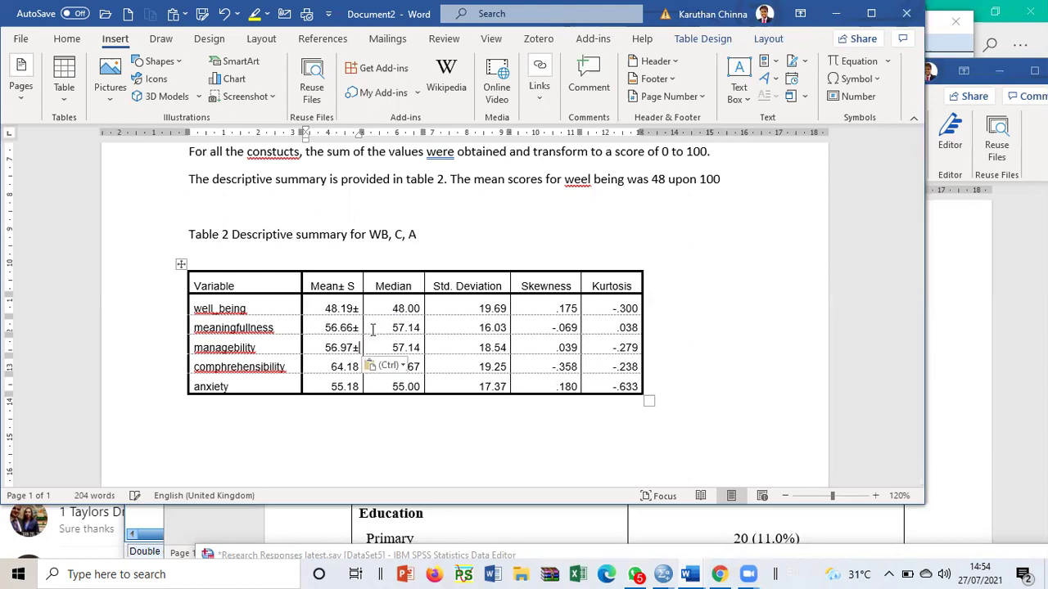
pyautogui.hotkey('ctrl', 'v')
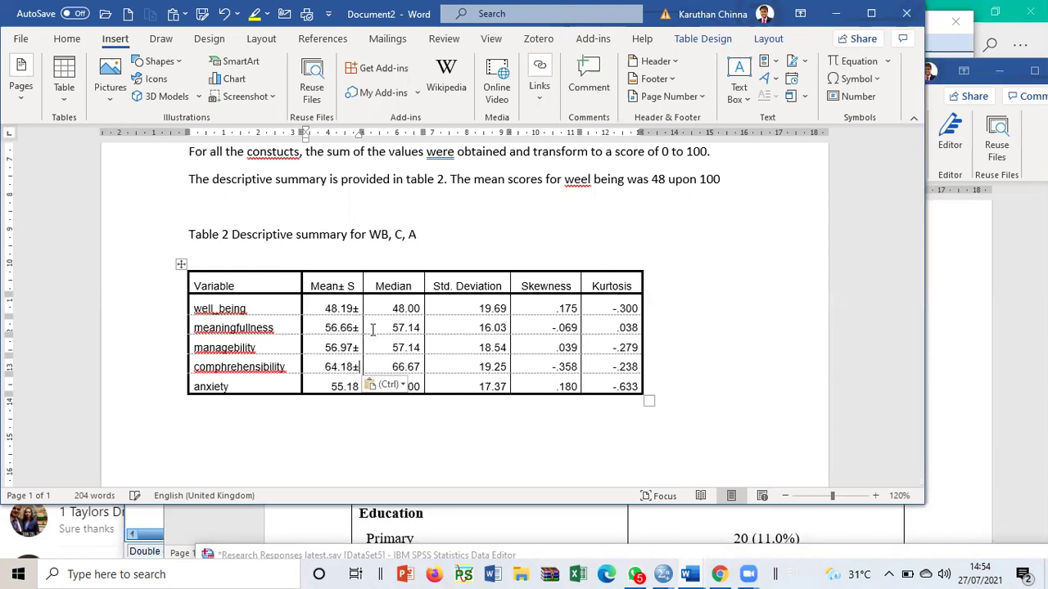
pyautogui.press('Down')
pyautogui.hotkey('ctrl', 'v')
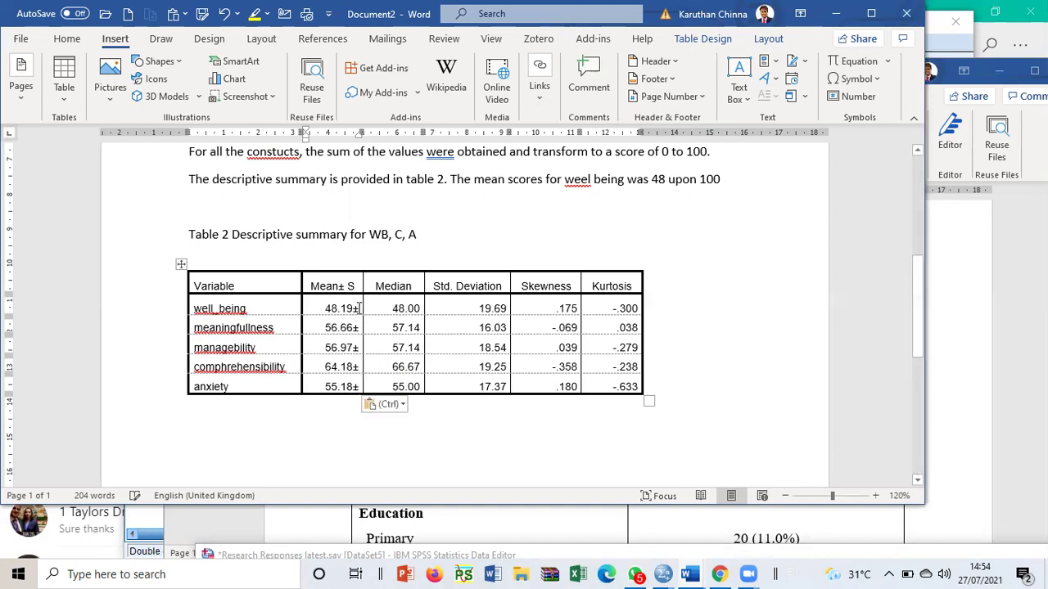
# - Add the standard deviation 19.69 after the well_being mean and widen the column so the entry fits on one line
pyautogui.click(359, 308)
pyautogui.write('19.69')
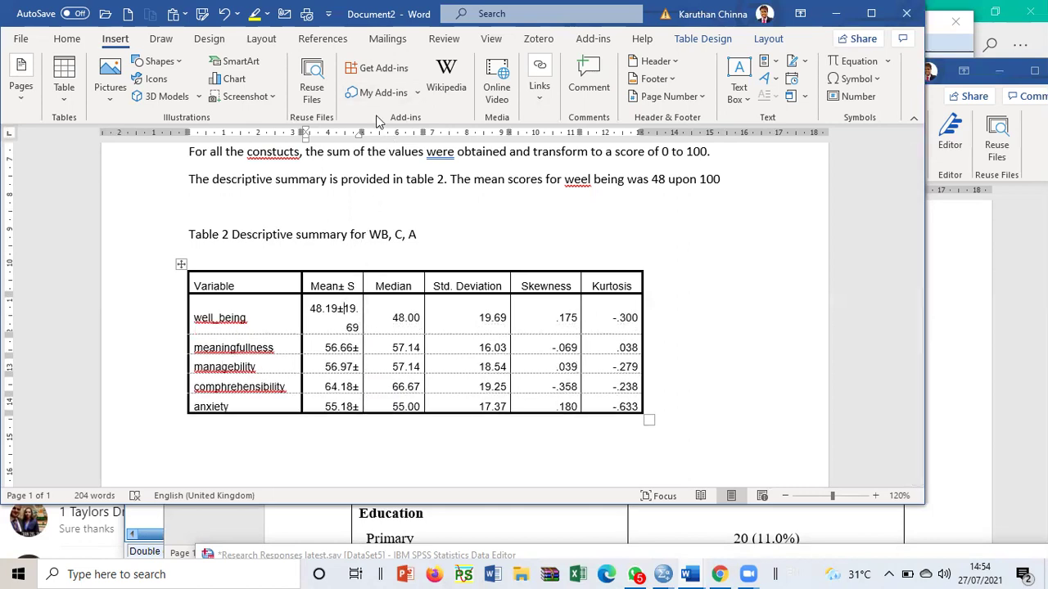
pyautogui.moveTo(360, 131); pyautogui.dragTo(378, 132)
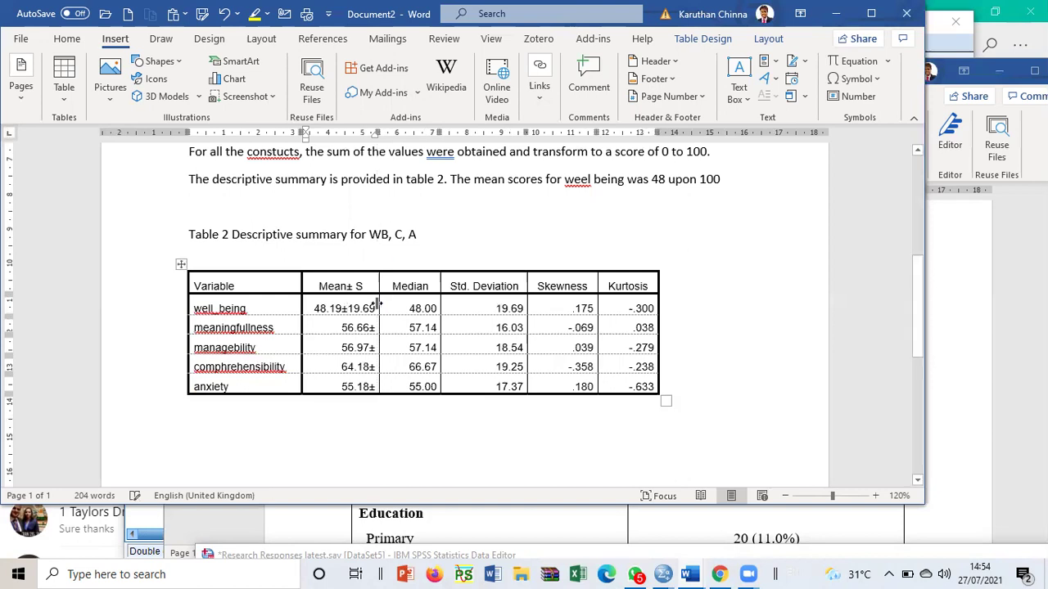
# - Highlight the whole Std. Deviation column of Table 2 in yellow
pyautogui.moveTo(488, 289); pyautogui.dragTo(503, 389)
pyautogui.click(254, 14)
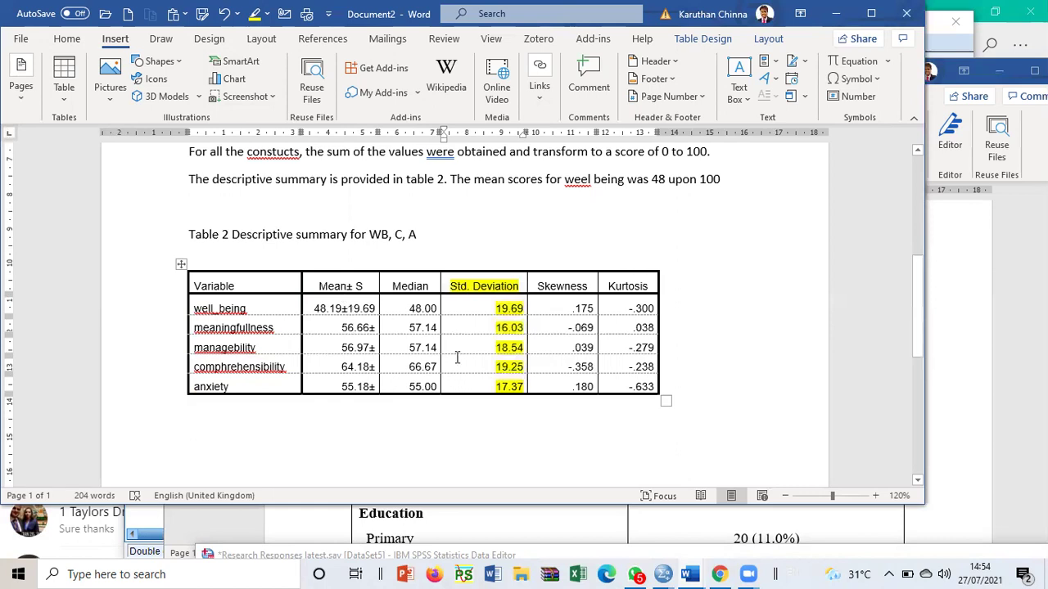
# - Correct "weel being" to "well-being" in the mean scores sentence
pyautogui.moveTo(589, 178); pyautogui.dragTo(584, 184)
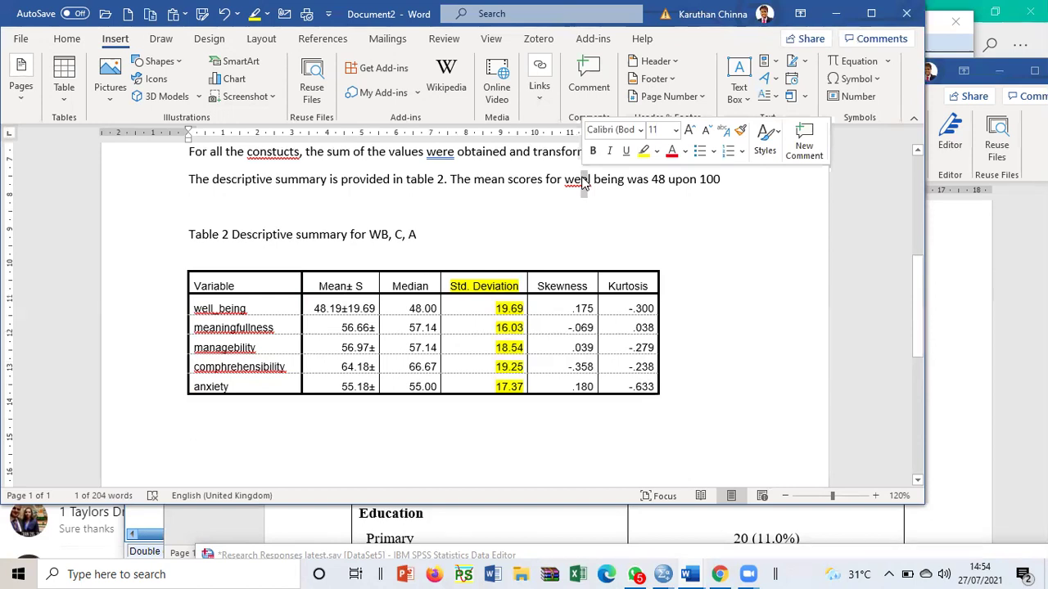
pyautogui.write('l')
pyautogui.press('BackSpace')
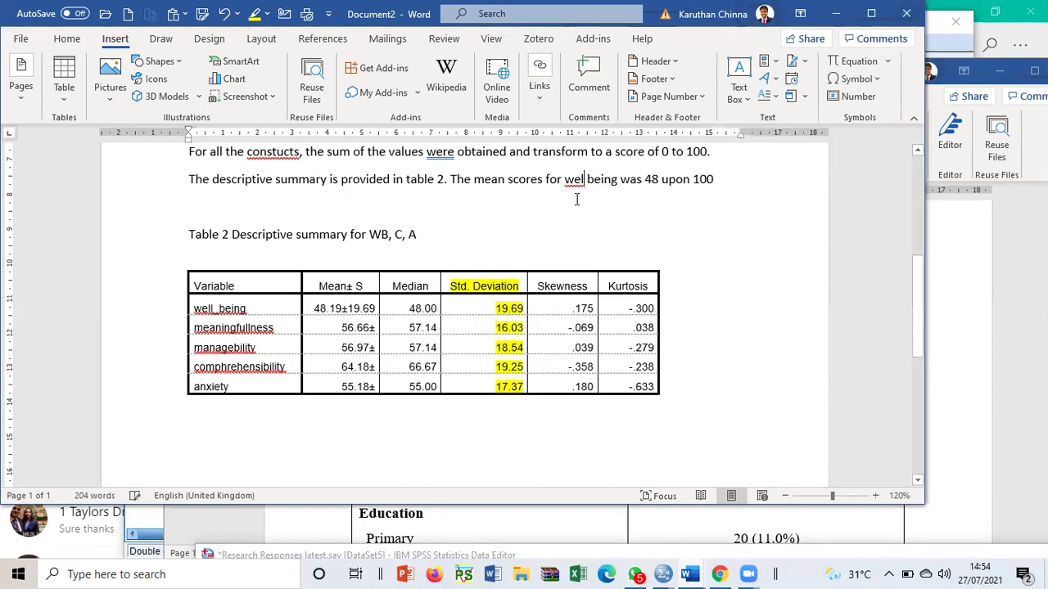
pyautogui.moveTo(452, 180); pyautogui.dragTo(714, 182)
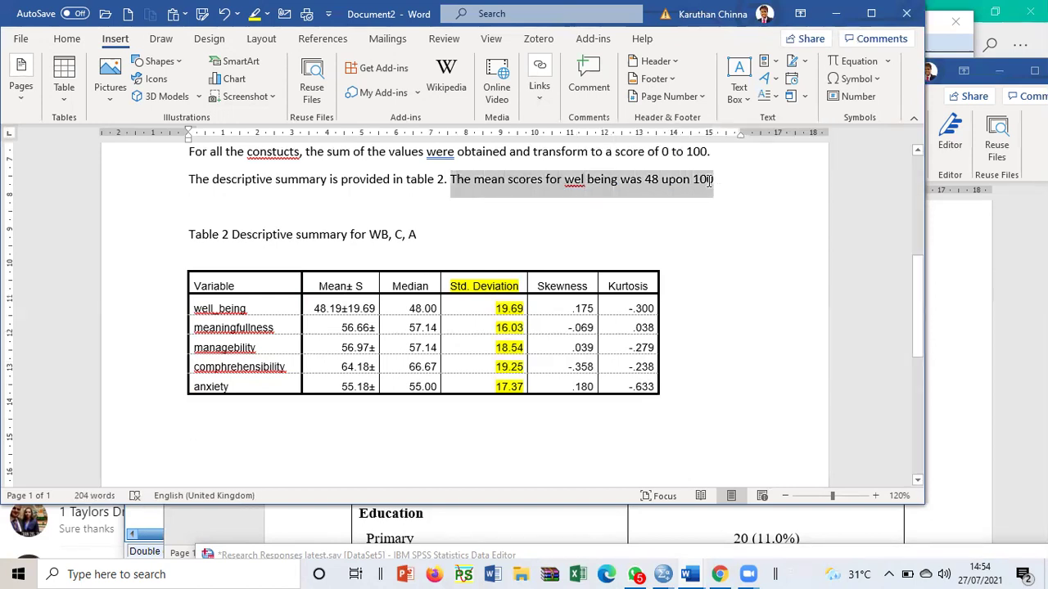
pyautogui.click(585, 181)
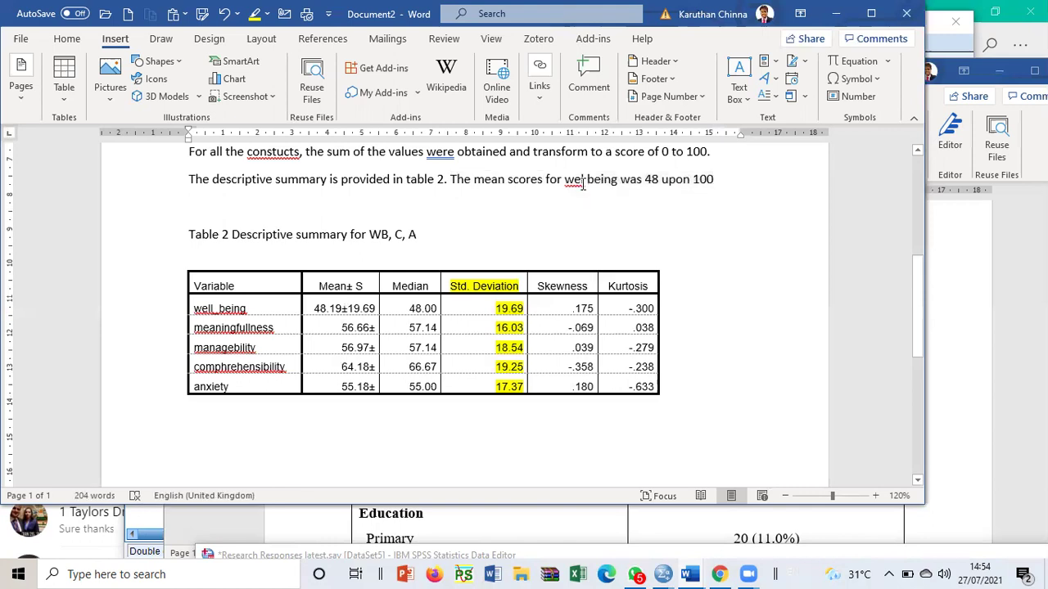
pyautogui.write('l')
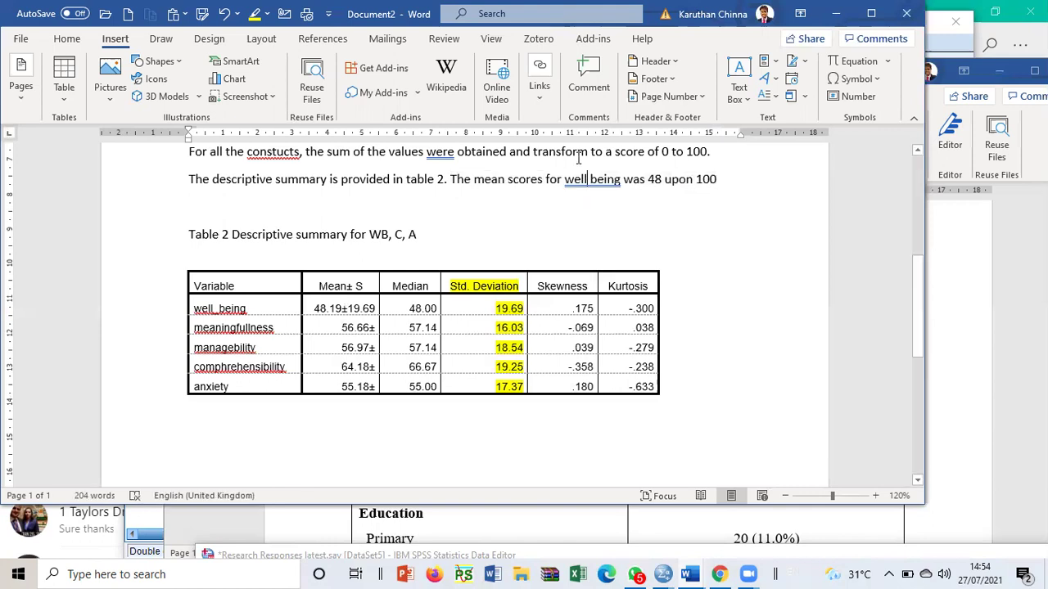
pyautogui.write('-')
pyautogui.press('Delete')
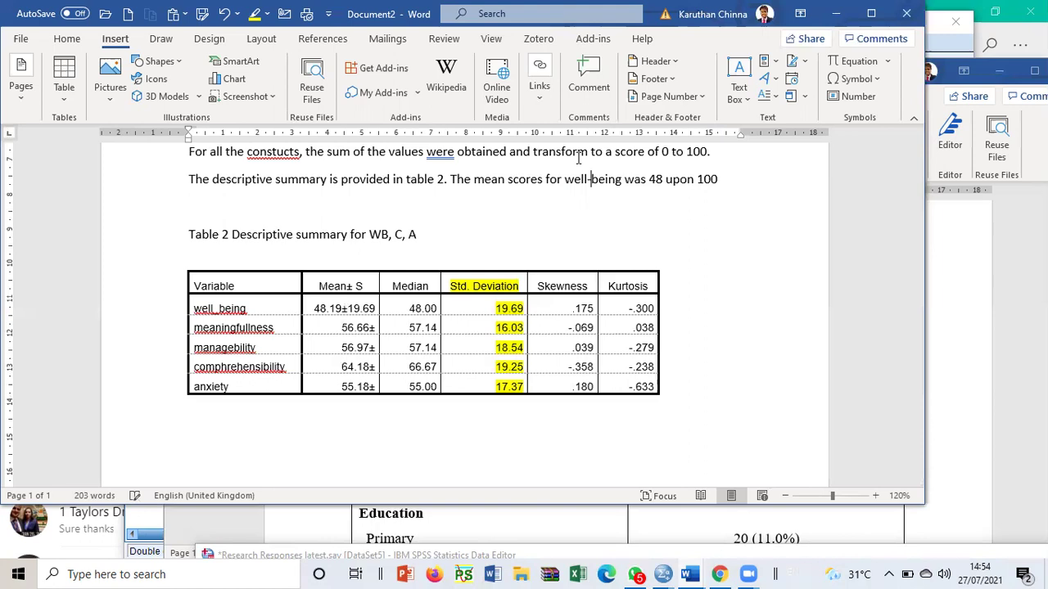
# - Close the well-being sentence with a period and add below it "....... The skewness values were < 2 and the kurtosis values were < 7."
pyautogui.click(702, 207)
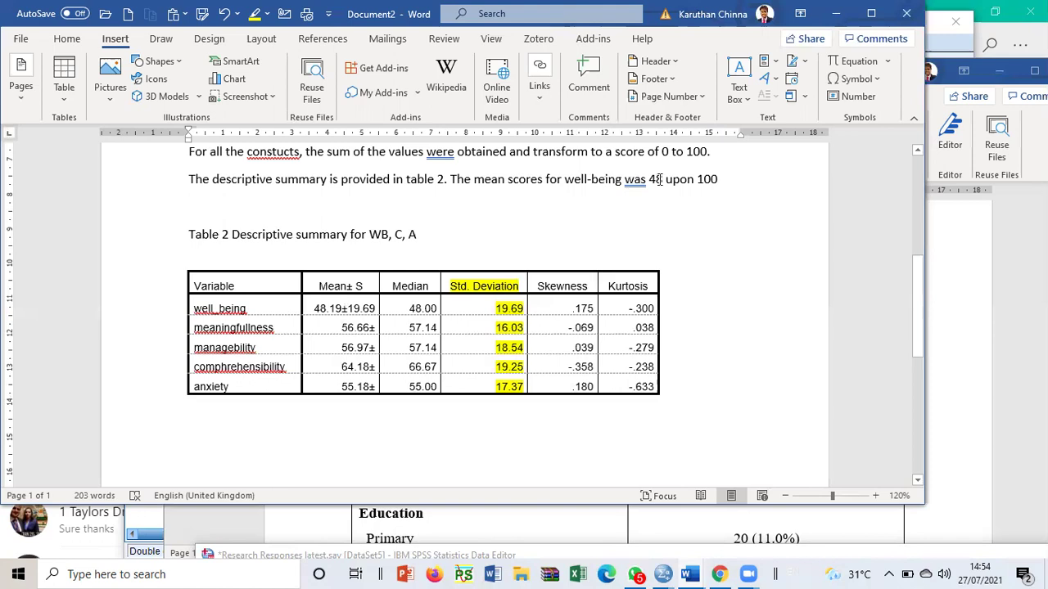
pyautogui.click(719, 180)
pyautogui.write('.')
pyautogui.click(244, 199)
pyautogui.write('...')
pyautogui.write('.... T')
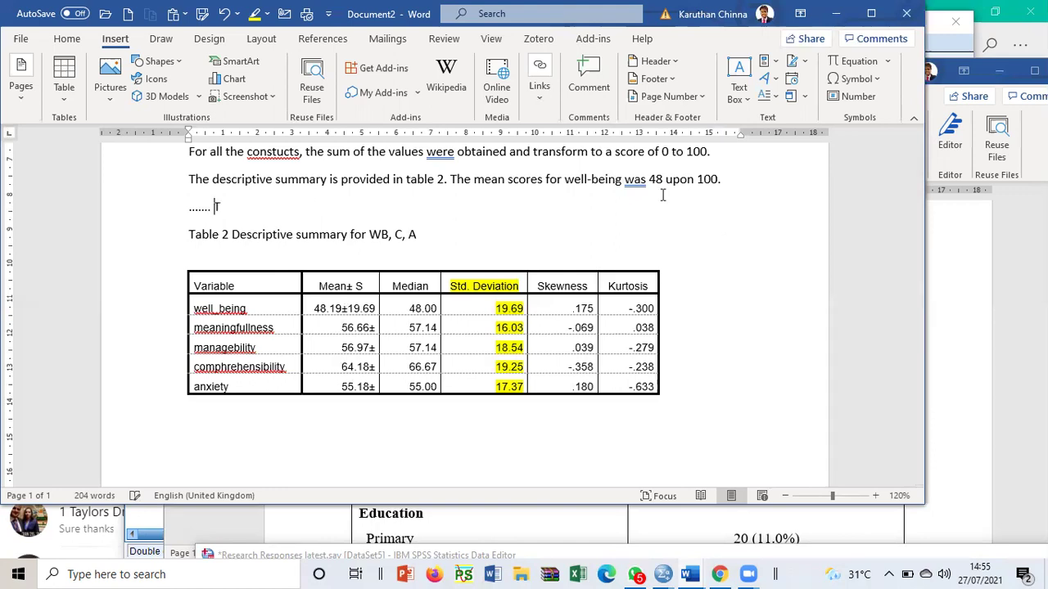
pyautogui.write('he skewness values were < 2 and the kurtos')
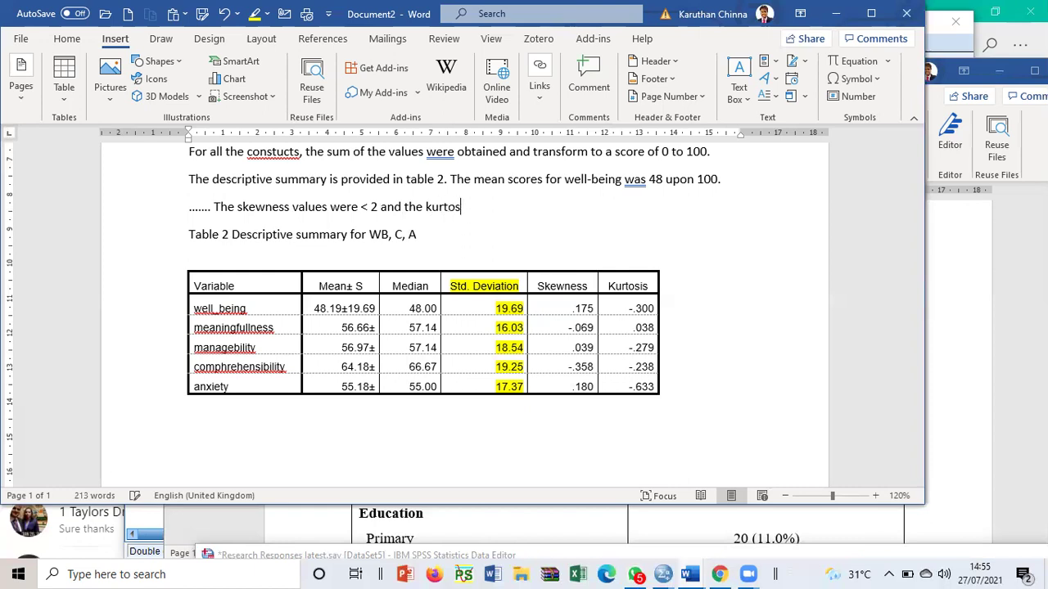
pyautogui.write('is values were < 7. F')
pyautogui.press('BackSpace')
# - Continue the skewness and kurtosis paragraph with "Hence, the distributions were fairly normal"
pyautogui.write('hence')
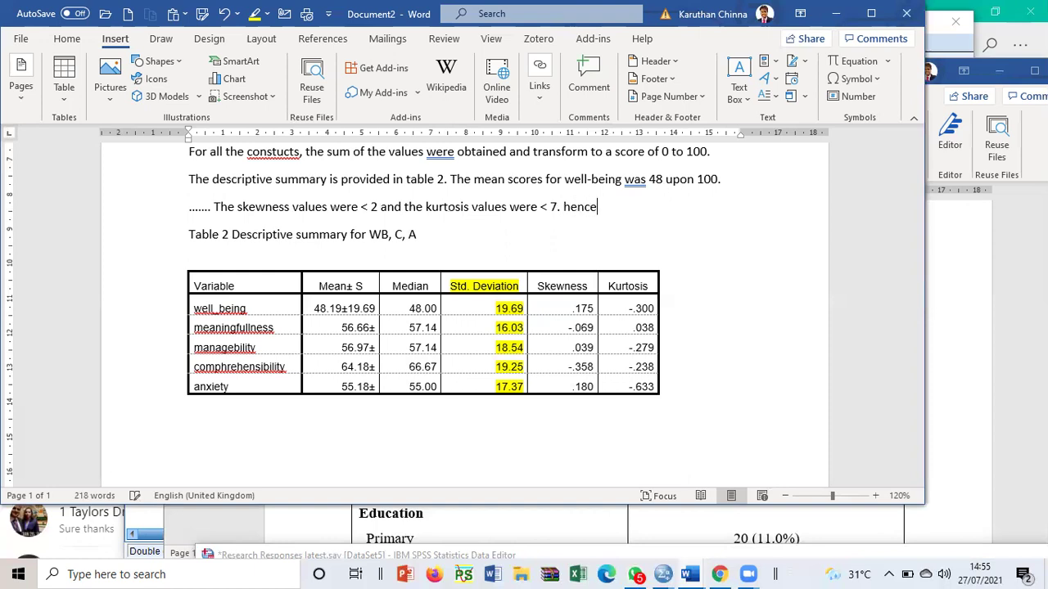
pyautogui.write(', the distri')
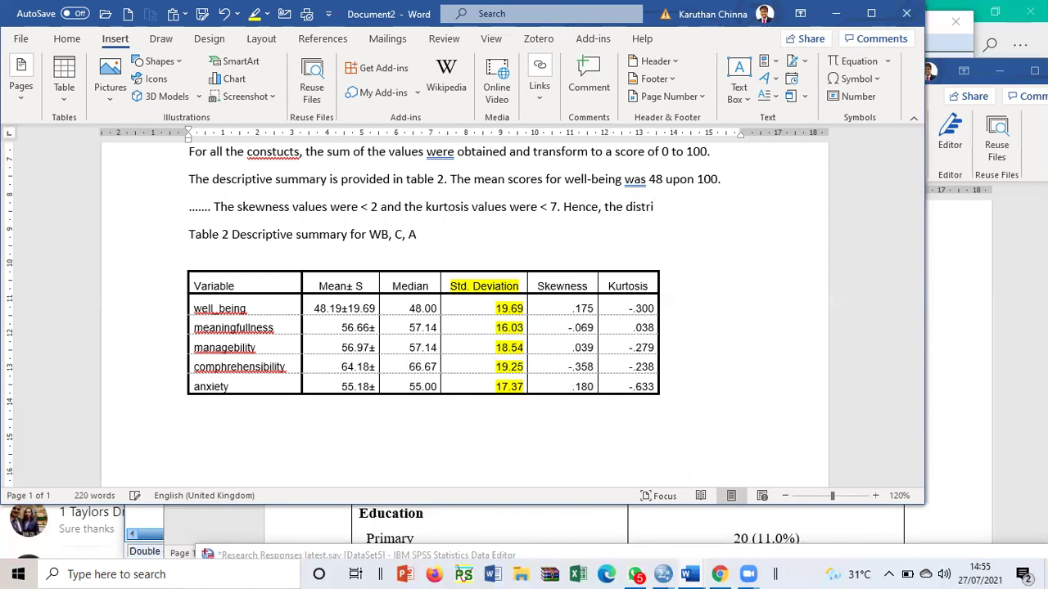
pyautogui.write('d')
pyautogui.press('BackSpace')
pyautogui.write('butions were f')
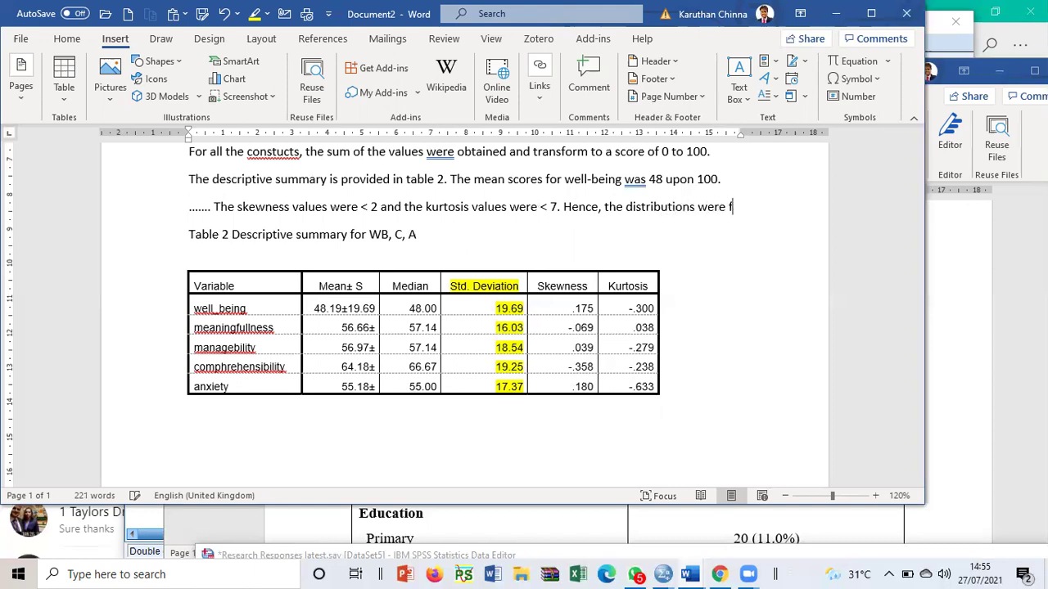
pyautogui.write('ailrt')
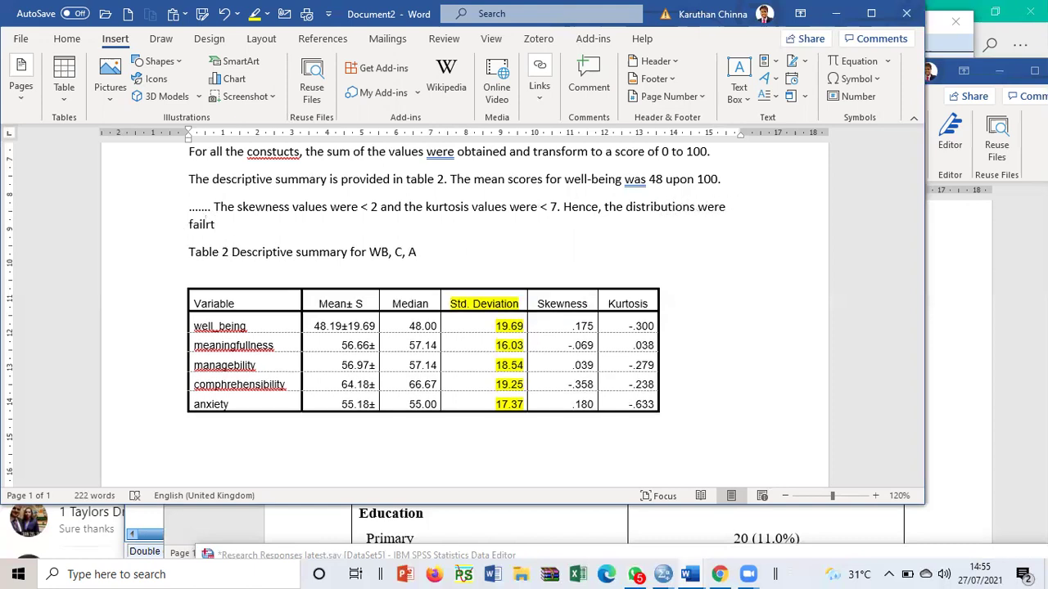
pyautogui.write('ry normal')
# - Insert "Descriptive" at the start of the document heading so it reads "Descriptive Summary for the measures"
pyautogui.scroll(5, 465, 320)
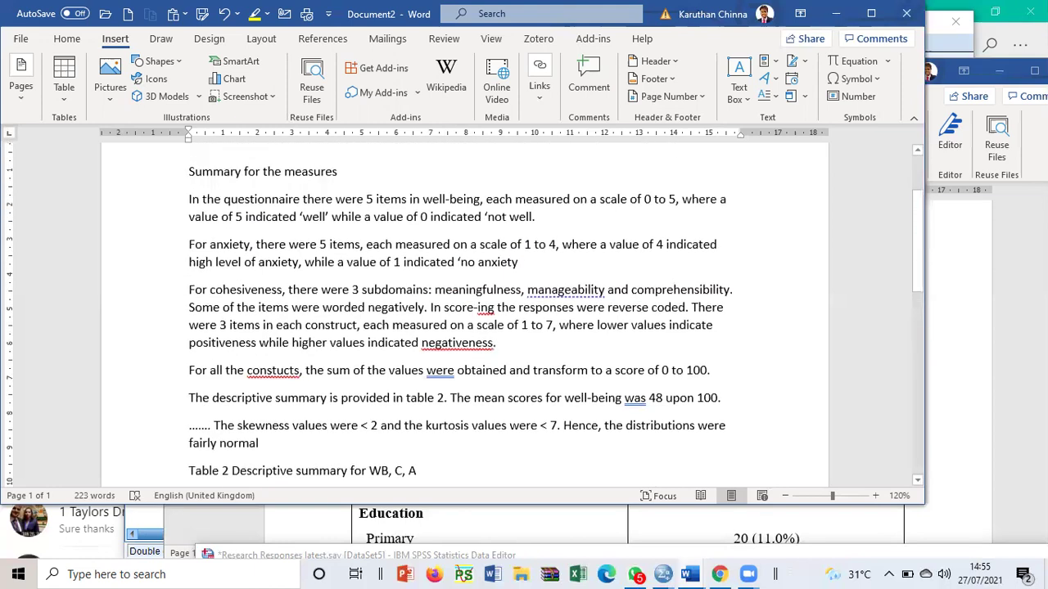
pyautogui.scroll(-4, 465, 319)
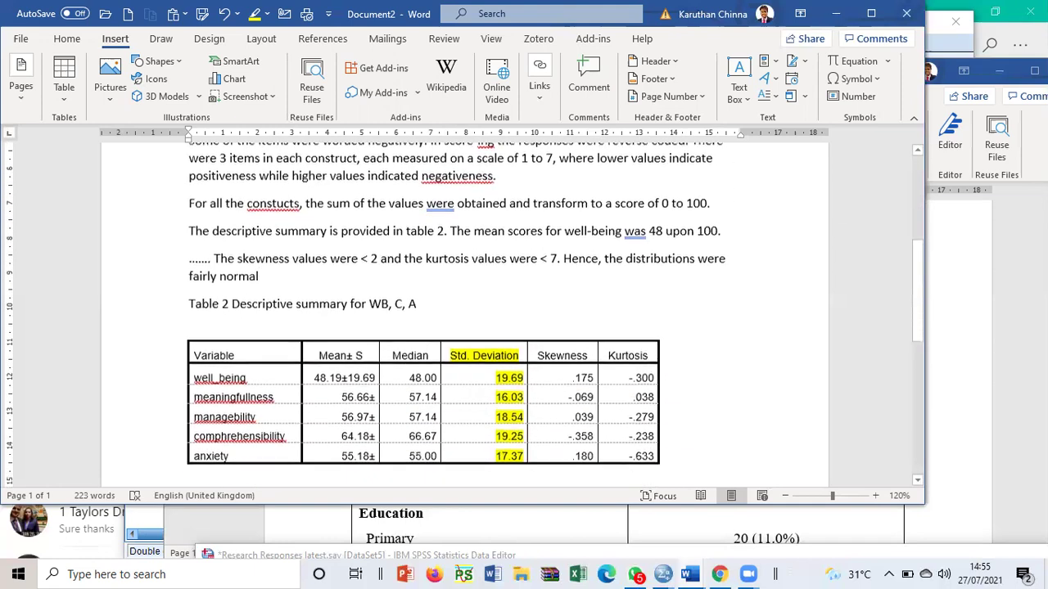
pyautogui.scroll(3, 465, 320)
pyautogui.scroll(2, 209, 212)
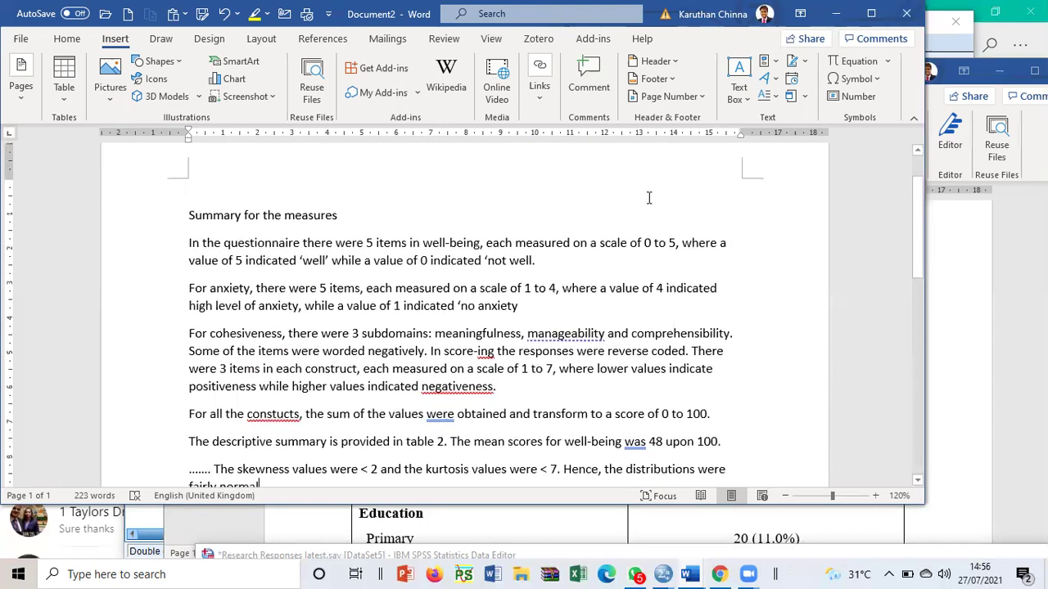
pyautogui.moveTo(183, 216); pyautogui.dragTo(340, 216)
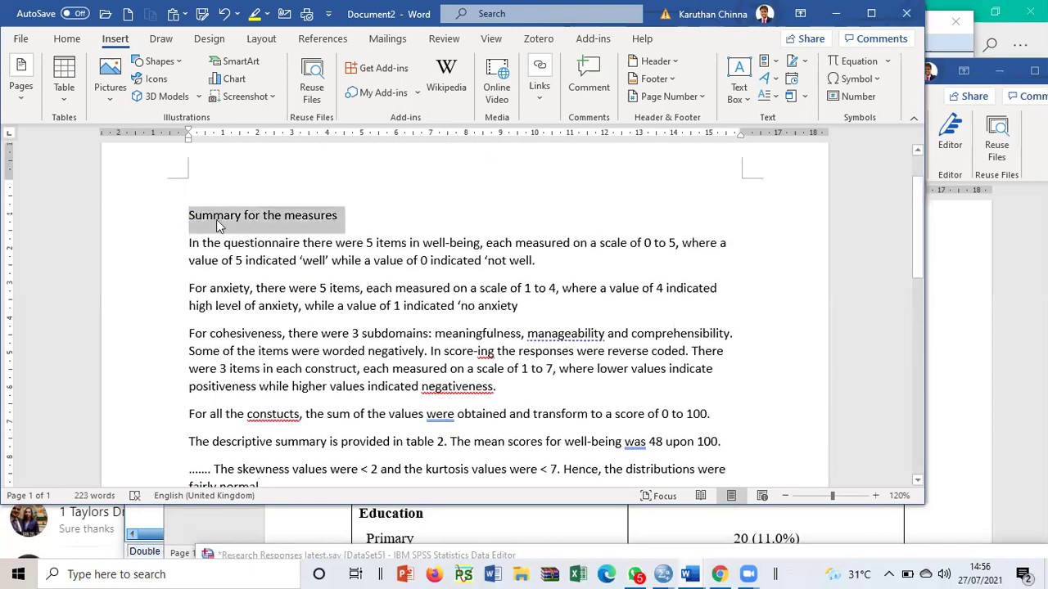
pyautogui.click(192, 221)
pyautogui.write('Descript')
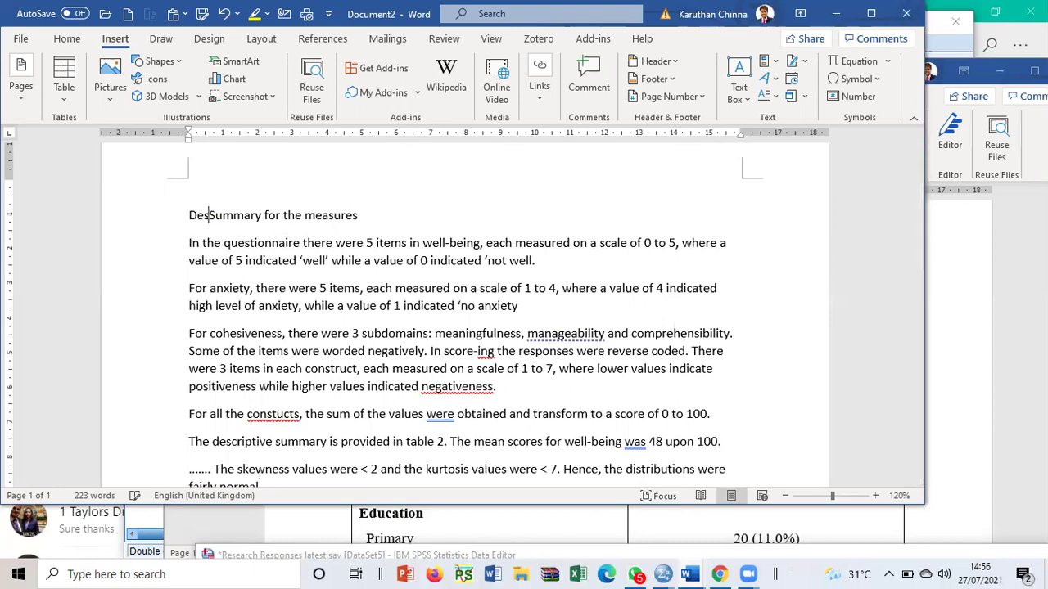
pyautogui.write('ive')
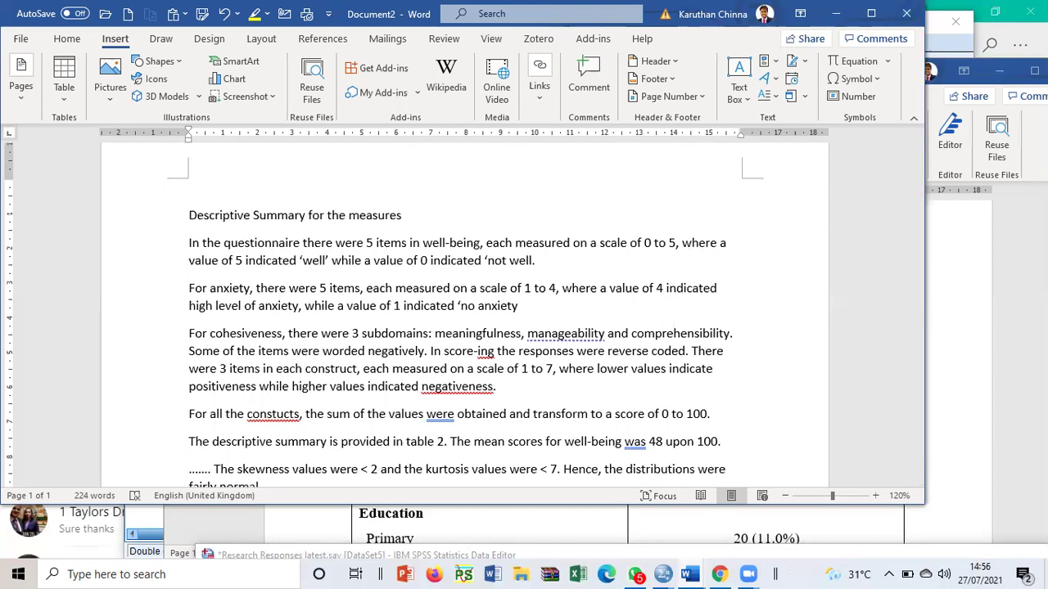
# - Make the heading "Descriptive Summary for the measures" bold
pyautogui.click(156, 215)
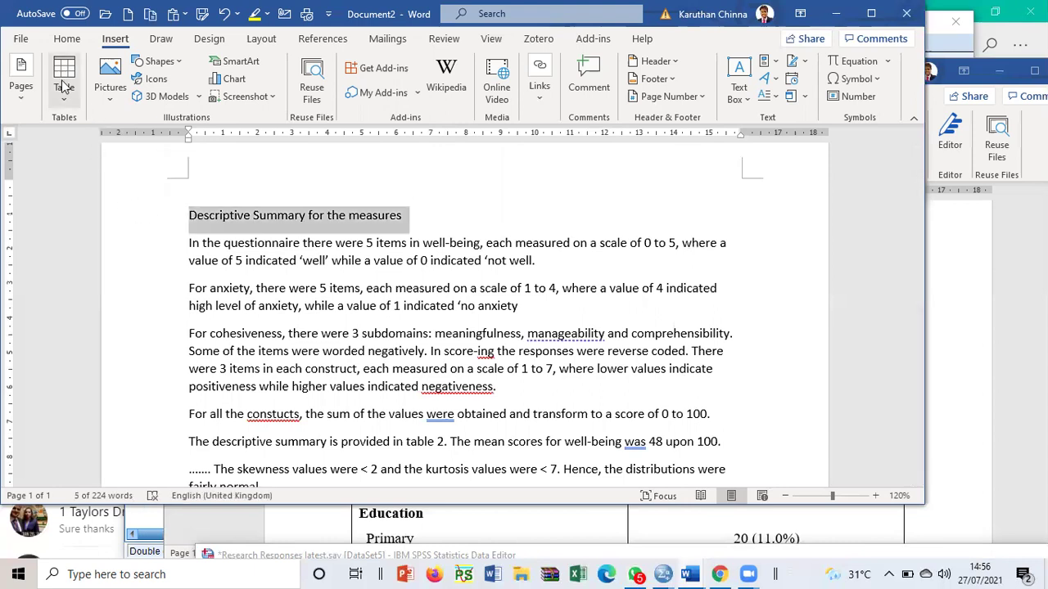
pyautogui.click(67, 38)
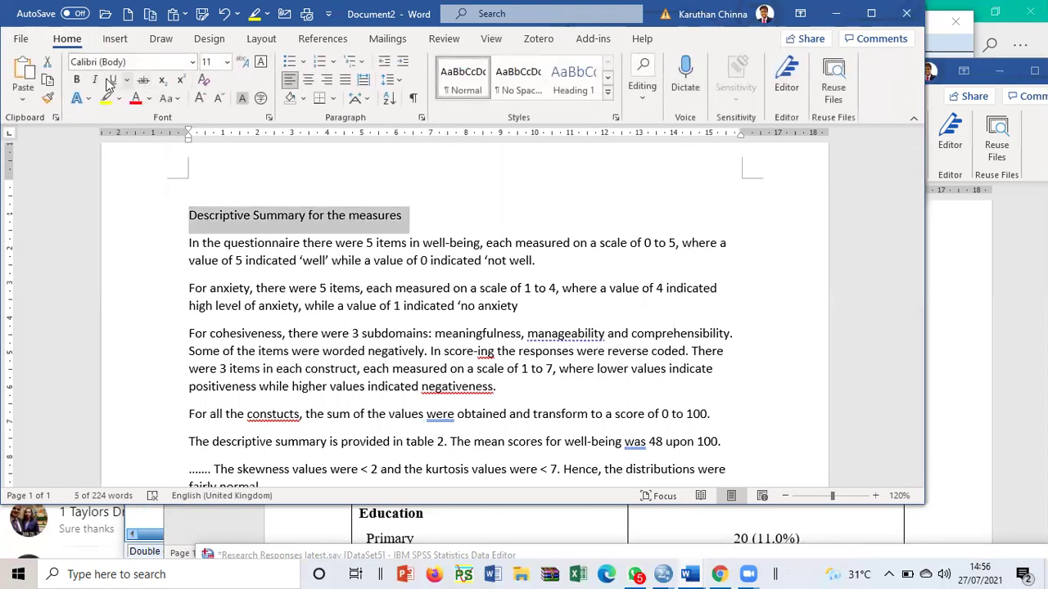
pyautogui.click(77, 80)
pyautogui.scroll(-2, 430, 264)
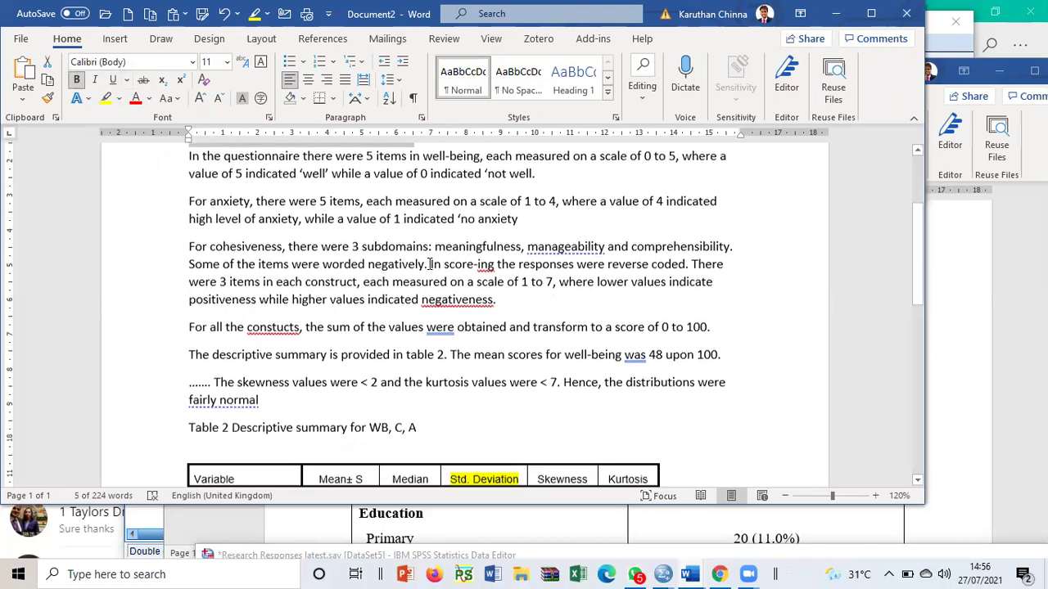
# - Review the paragraphs describing the measures and the descriptive summary table below them
pyautogui.moveTo(255, 173); pyautogui.dragTo(559, 381)
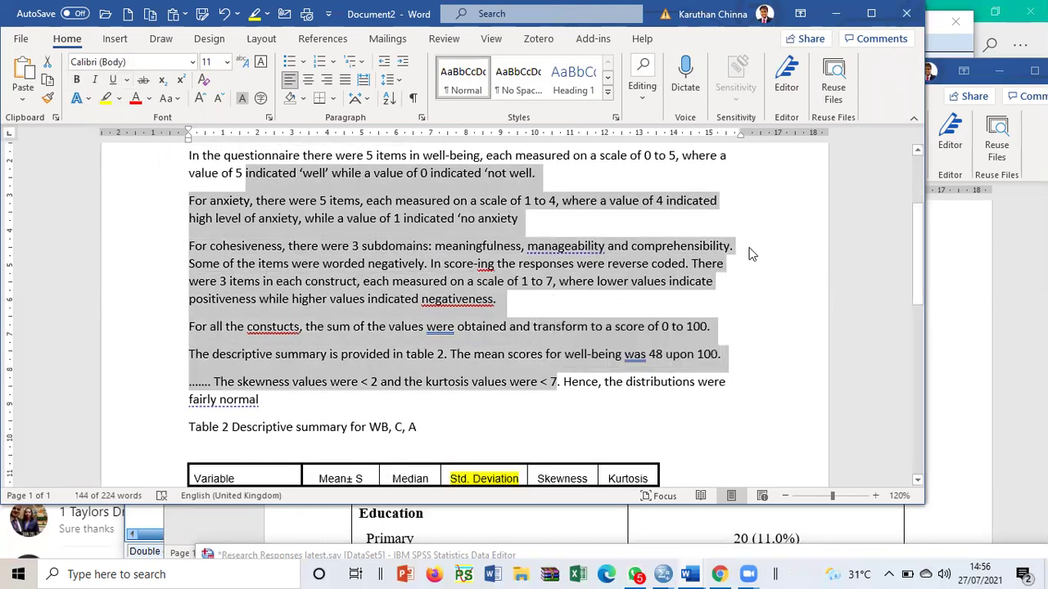
pyautogui.click(752, 255)
pyautogui.scroll(1, 752, 254)
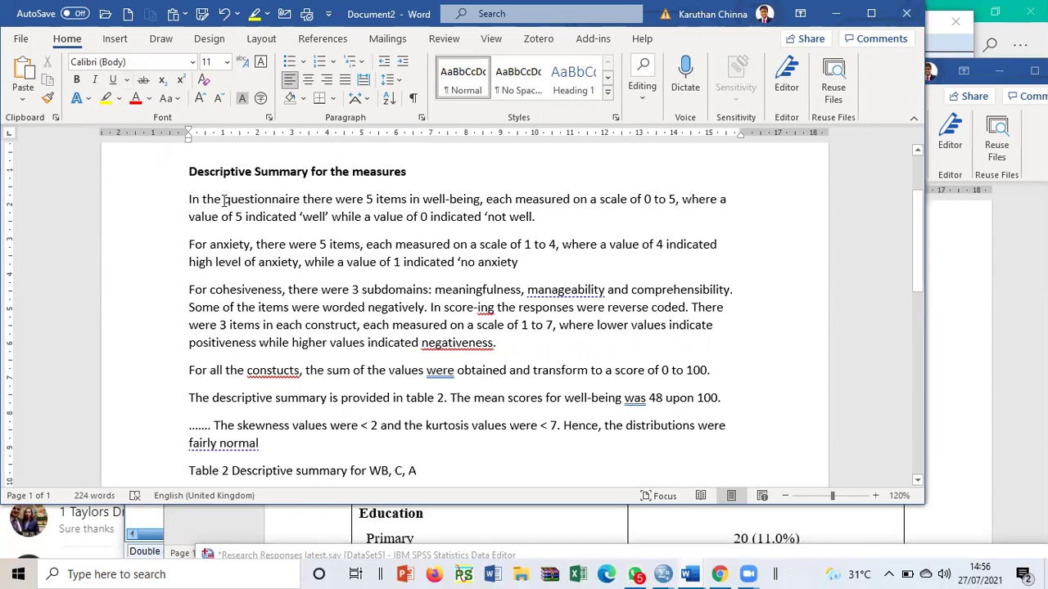
pyautogui.moveTo(223, 199); pyautogui.dragTo(329, 396)
pyautogui.click(536, 423)
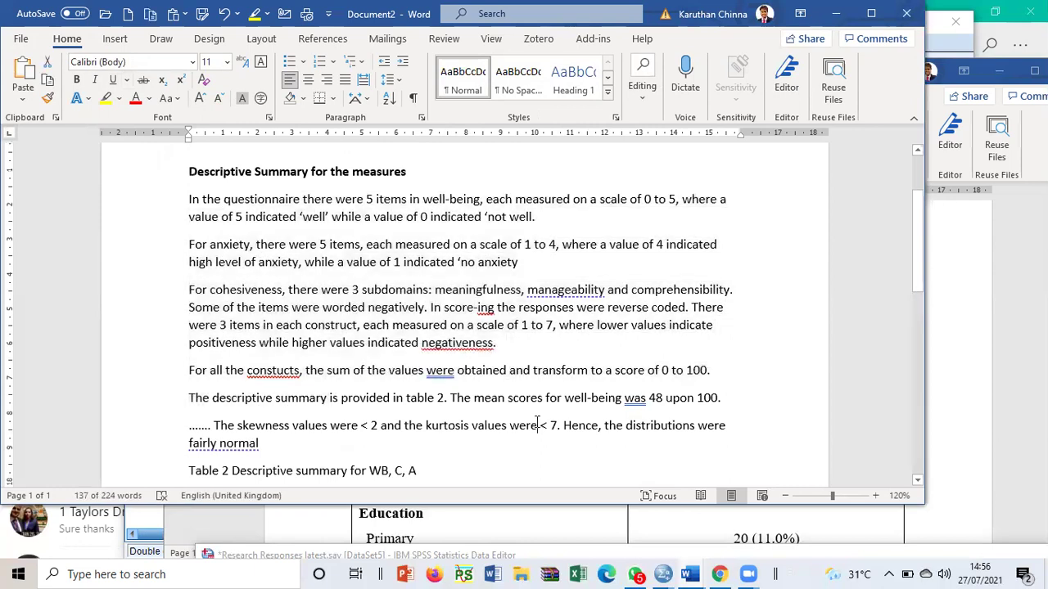
pyautogui.scroll(-1, 532, 427)
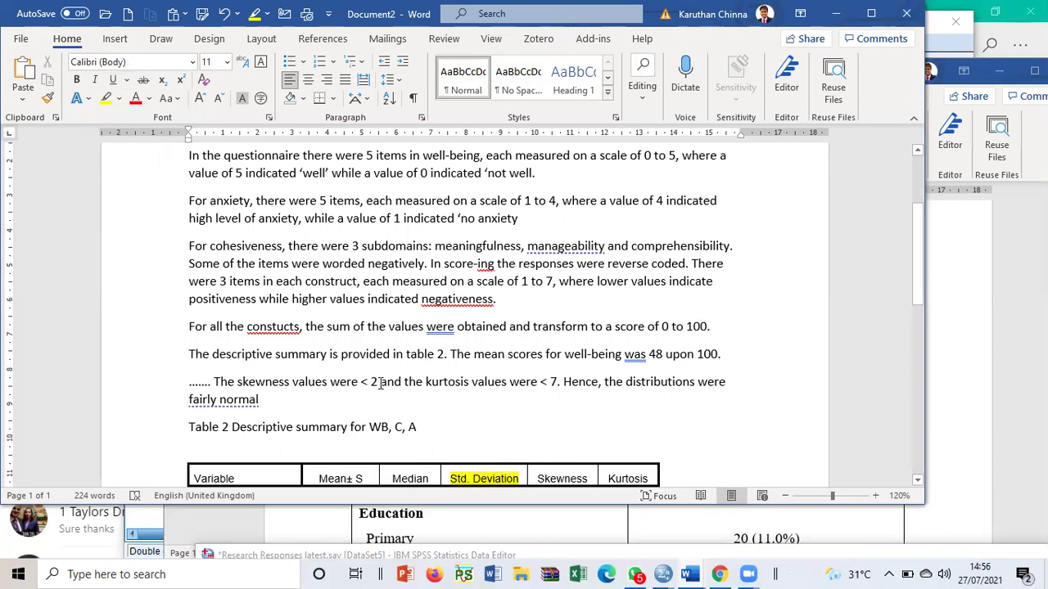
pyautogui.scroll(-5, 393, 374)
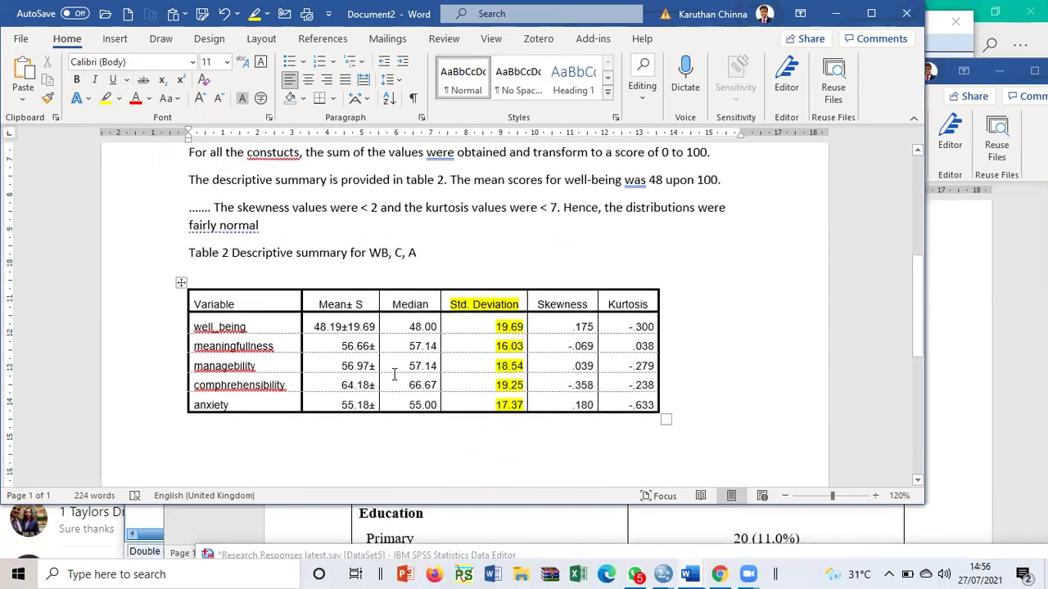
pyautogui.scroll(-1, 394, 374)
# - Add the heading "Associations between the construct" below the descriptive summary table
pyautogui.click(266, 322)
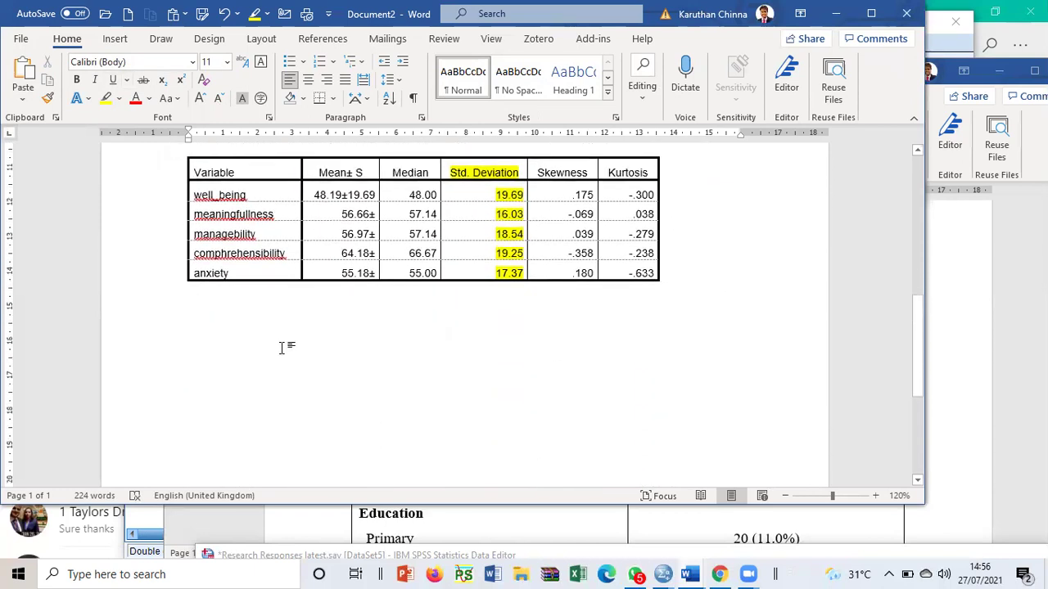
pyautogui.write('Assoc')
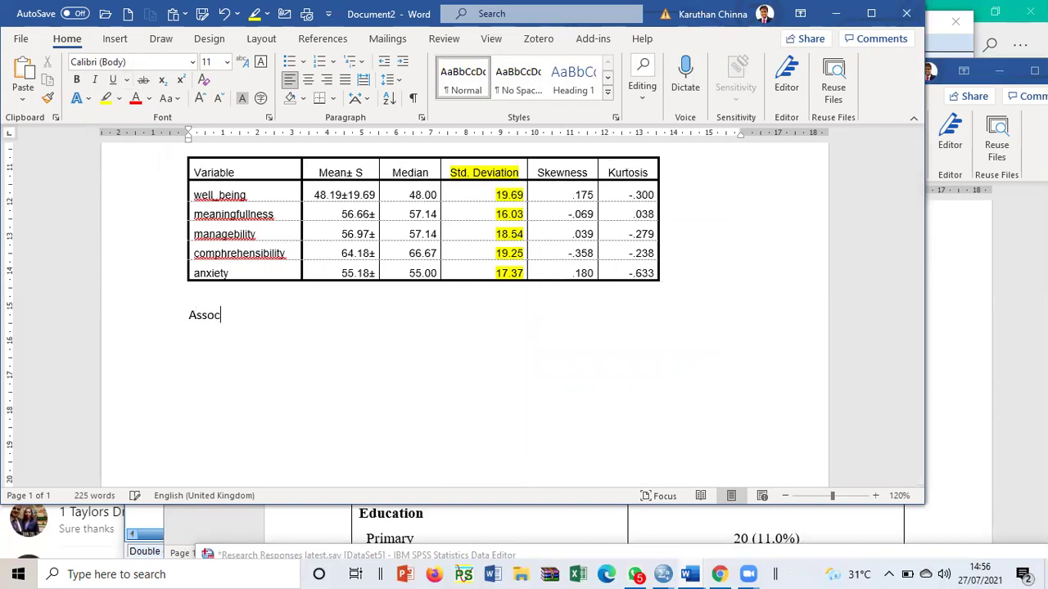
pyautogui.write('iations between the c')
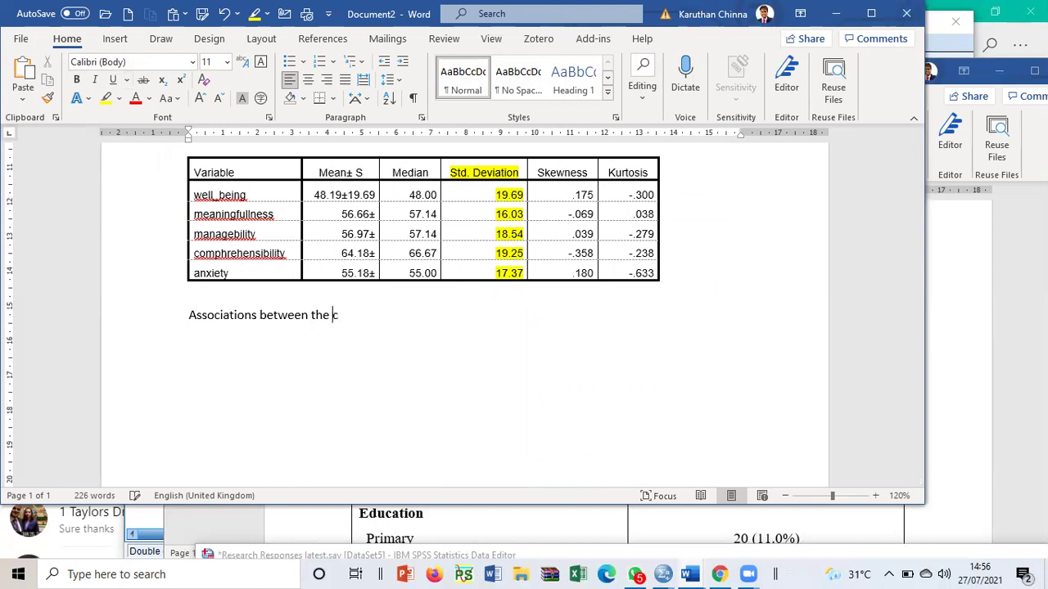
pyautogui.write('onstruct')
# - Italicize the document's opening heading "Descriptive Summary for the measures"
pyautogui.click(173, 318)
pyautogui.scroll(6, 196, 321)
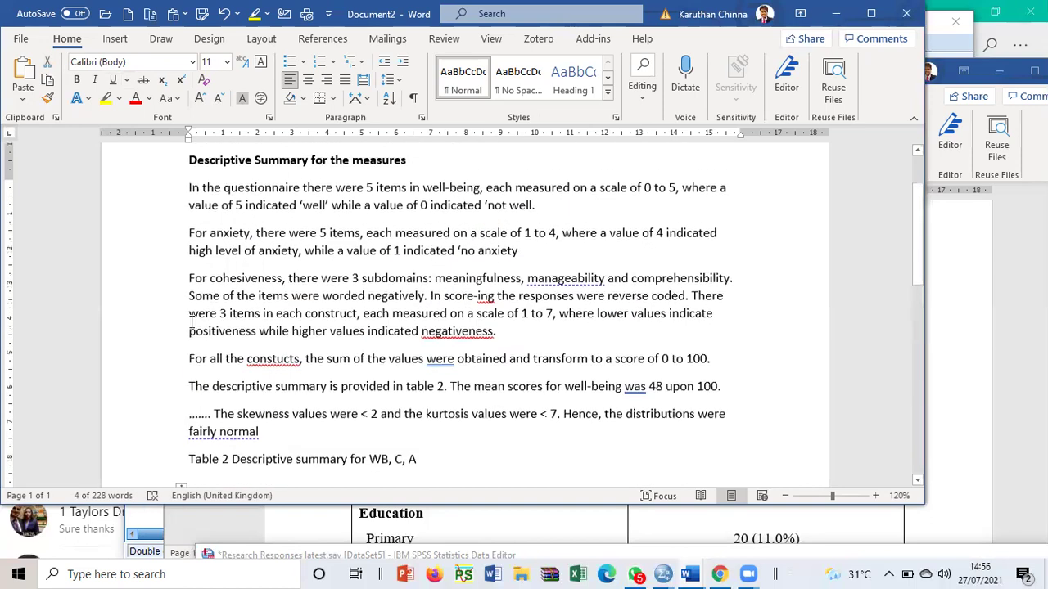
pyautogui.scroll(1, 191, 322)
pyautogui.moveTo(185, 217); pyautogui.dragTo(409, 216)
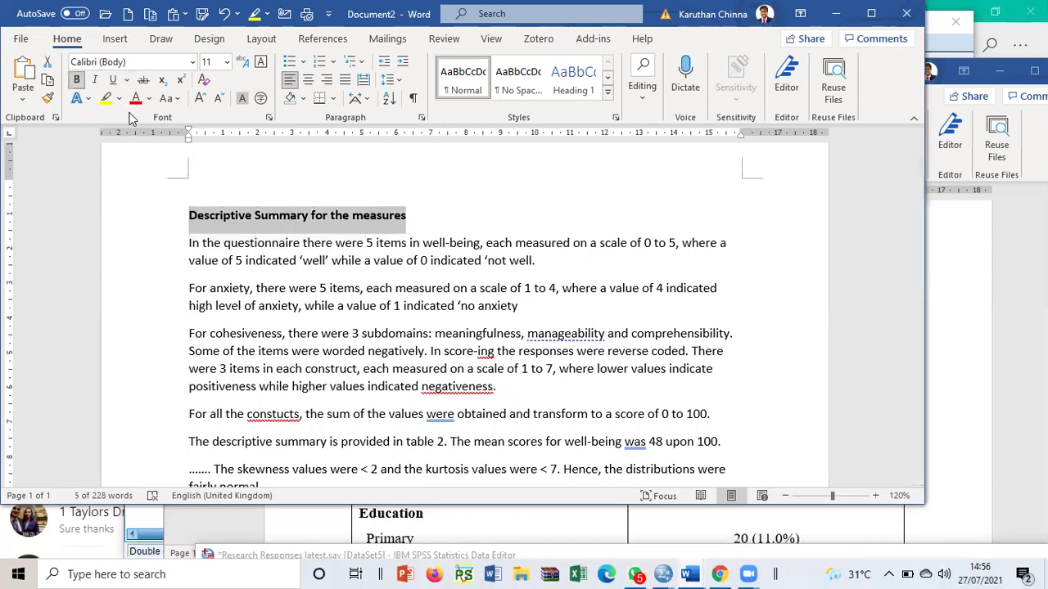
pyautogui.click(95, 79)
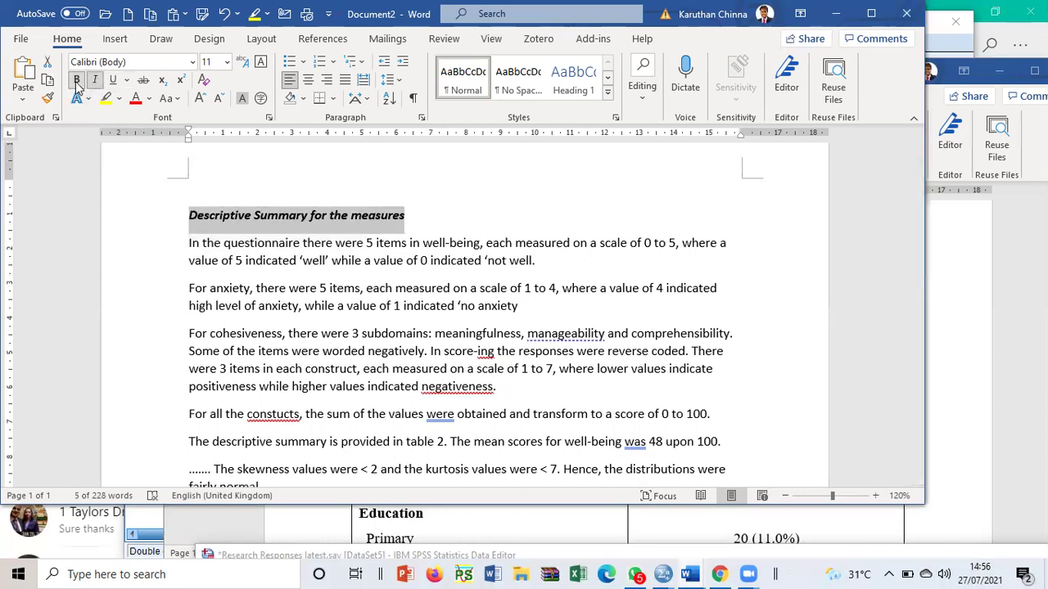
# - Make the last word of the associations heading plural so it reads "Associations between the constructs"
pyautogui.scroll(-4, 244, 267)
pyautogui.scroll(-5, 244, 267)
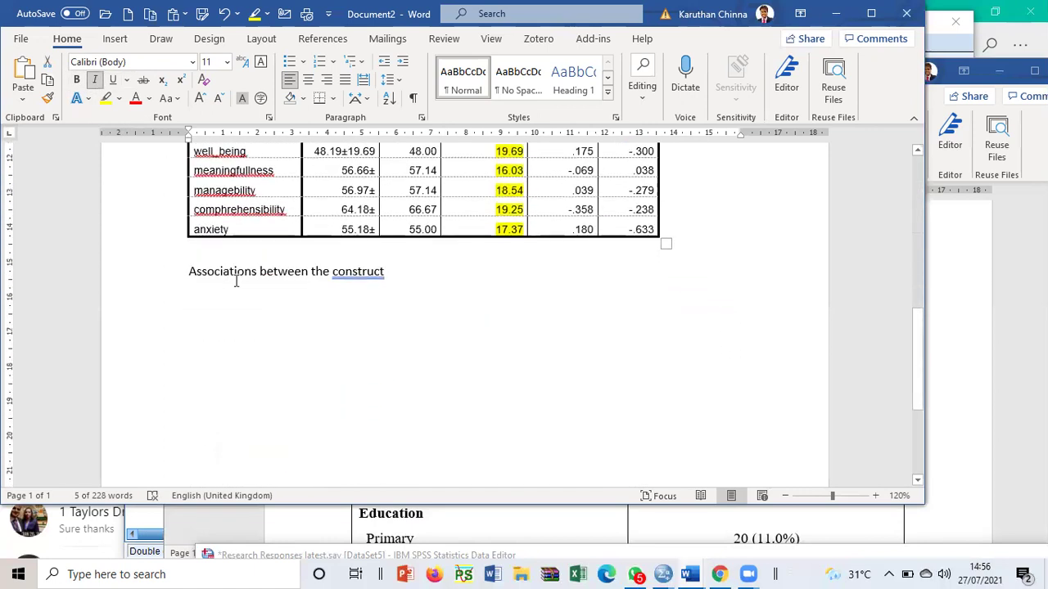
pyautogui.click(386, 272)
pyautogui.write('s')
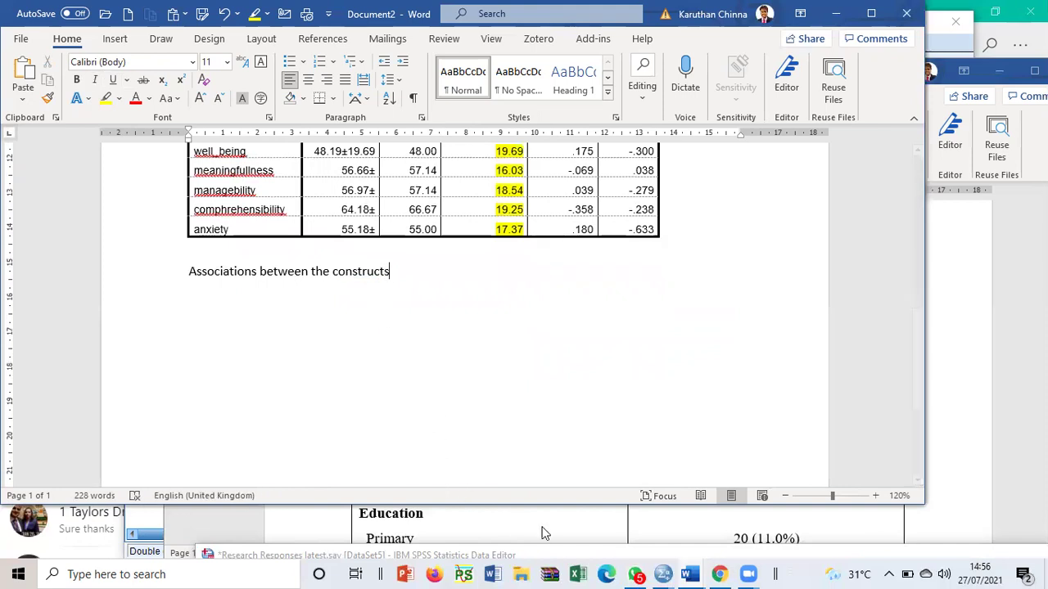
# - Switch to the SPSS output and run a two-tailed bivariate Pearson correlation on well_being, meaningfullness, managebility, comphrehensibility and anxiety
pyautogui.moveTo(663, 573)
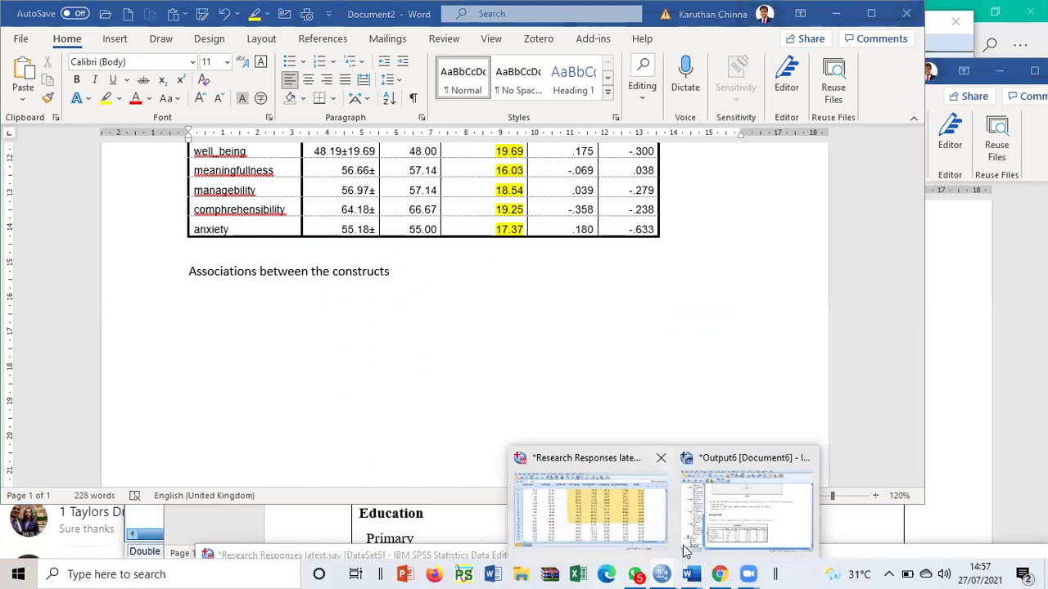
pyautogui.click(720, 524)
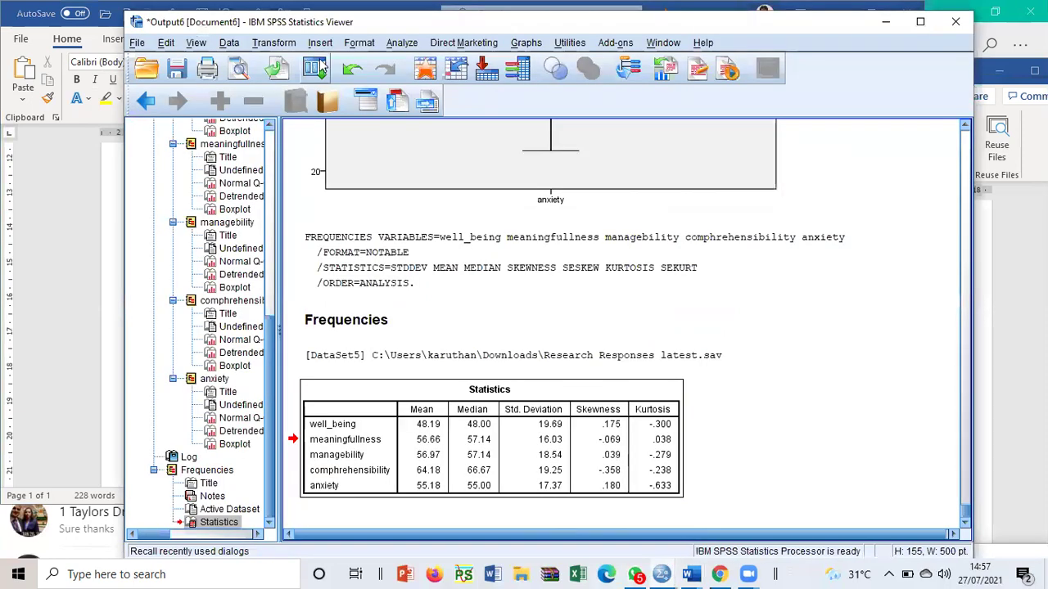
pyautogui.hotkey('alt', 'a')
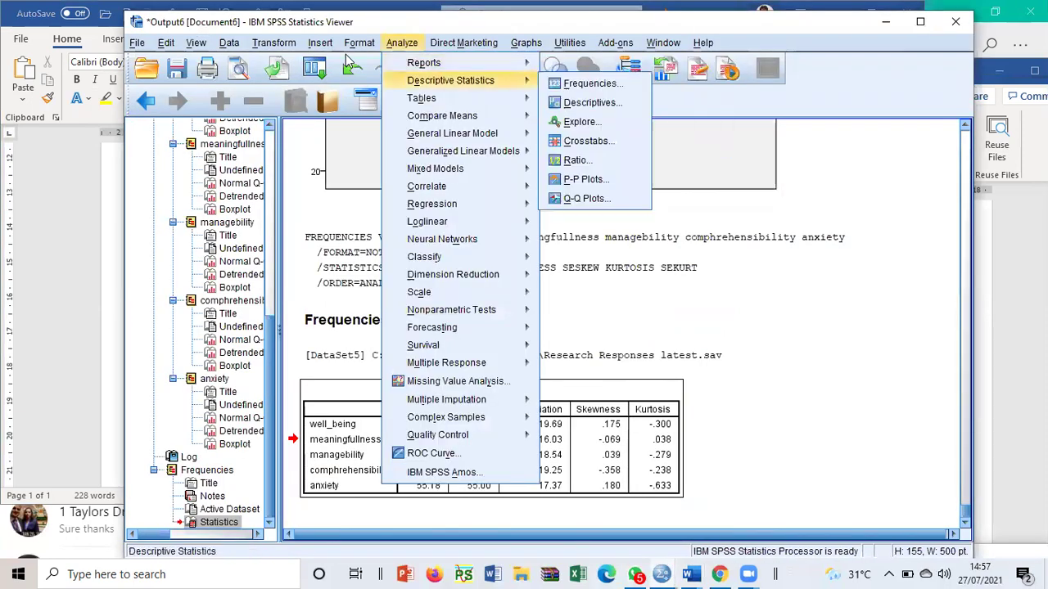
pyautogui.moveTo(416, 190)
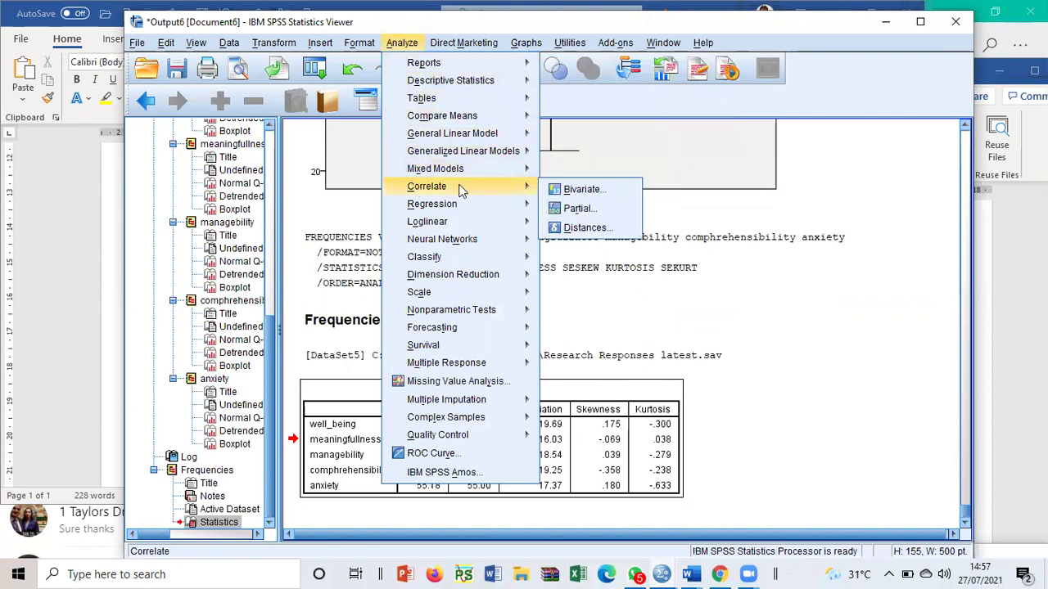
pyautogui.click(571, 190)
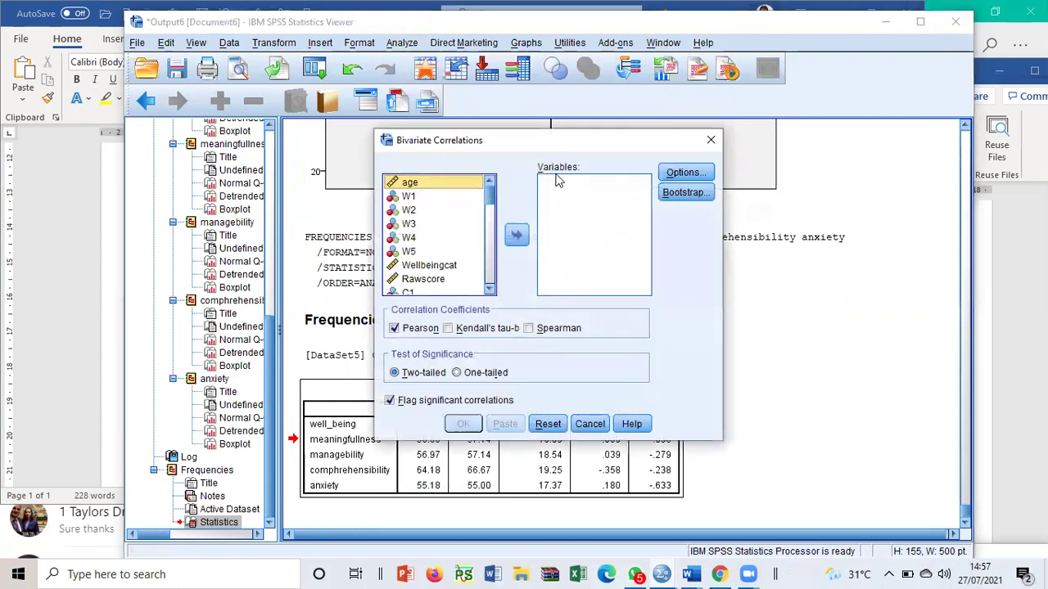
pyautogui.moveTo(490, 196); pyautogui.dragTo(484, 329)
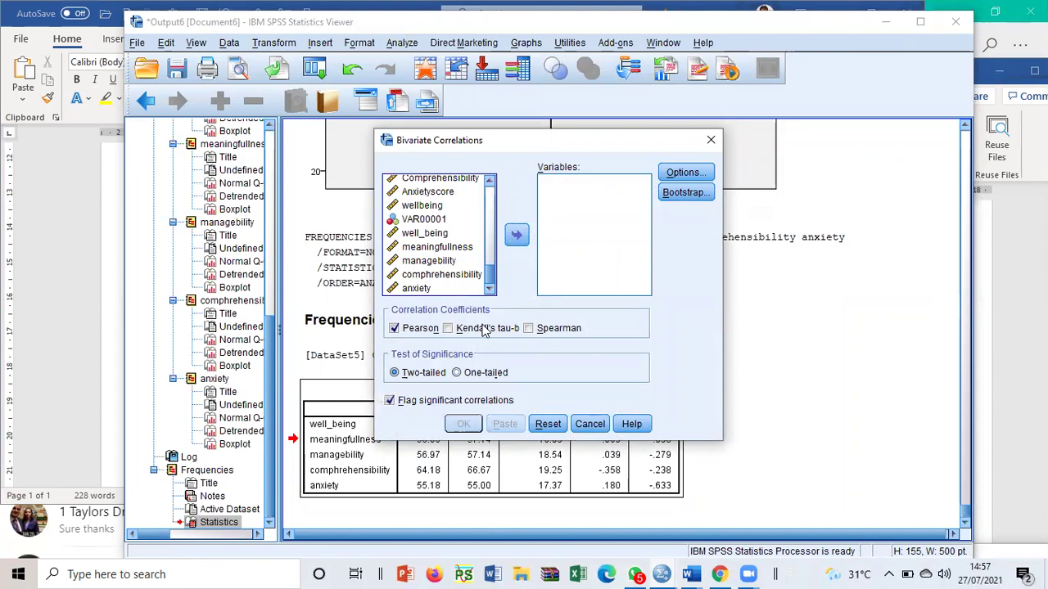
pyautogui.click(426, 235)
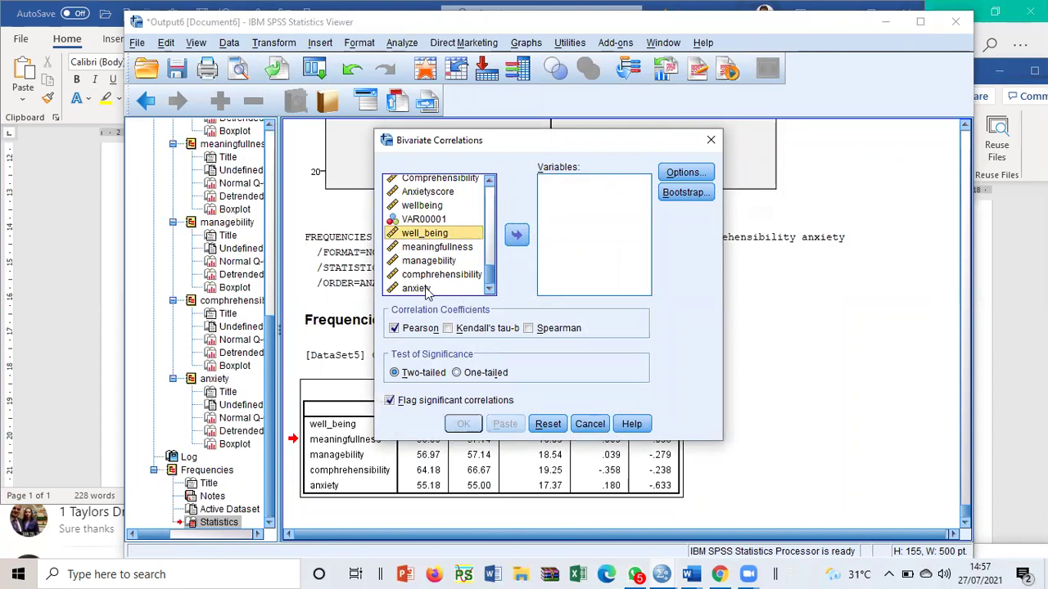
pyautogui.keyDown('shift'); pyautogui.click(416, 289); pyautogui.keyUp('shift')
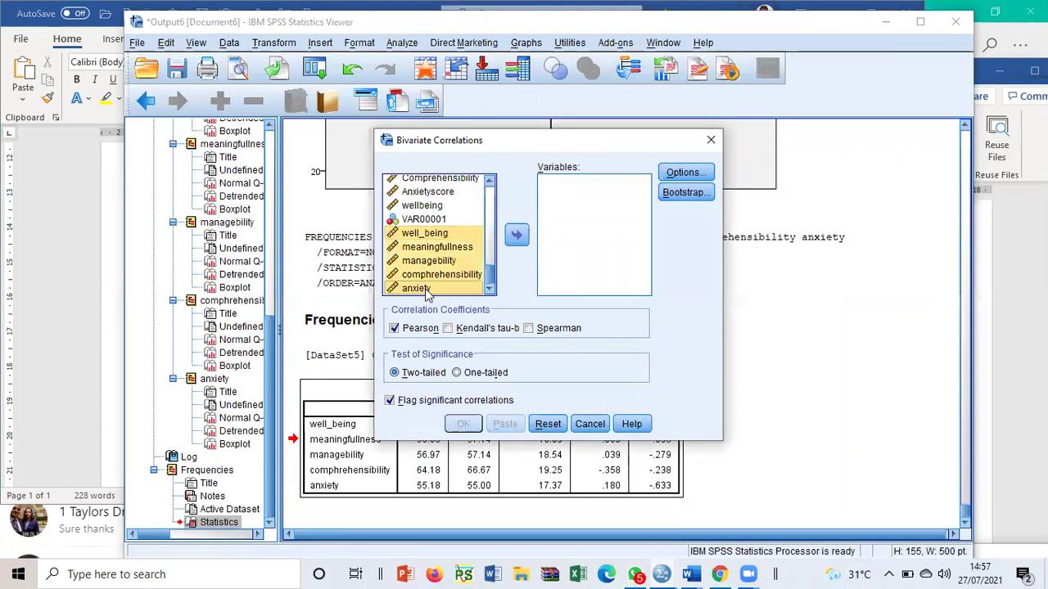
pyautogui.click(517, 236)
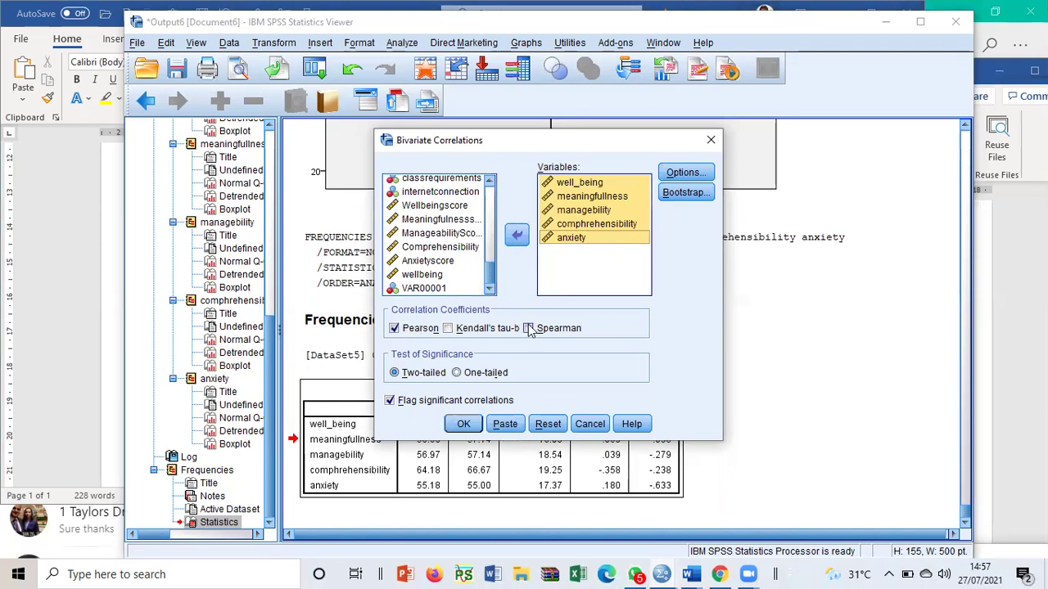
pyautogui.click(463, 424)
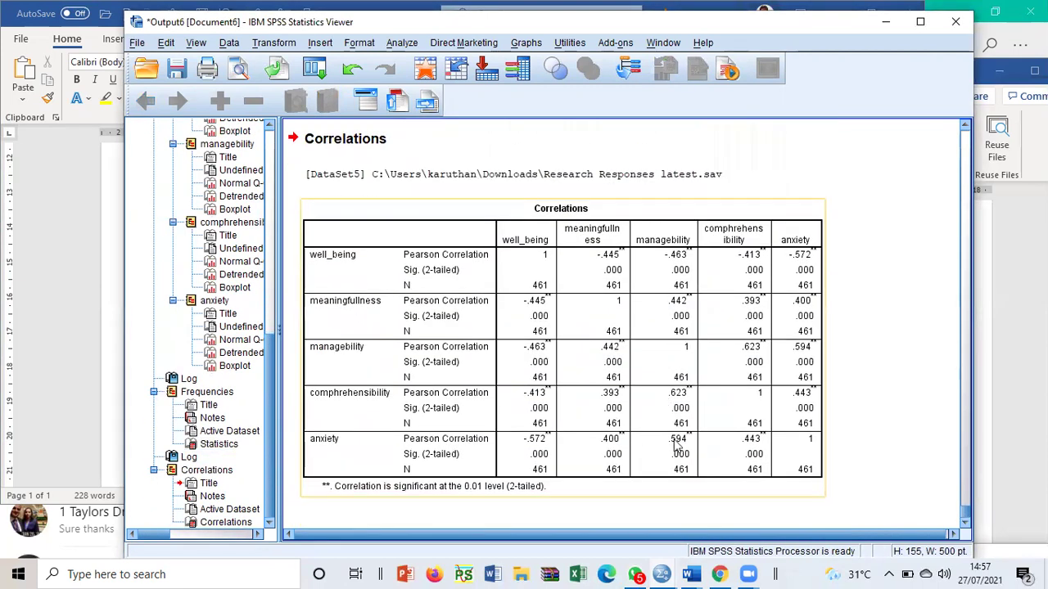
# - Open the Correlations table for editing and delete the N and Sig. (2-tailed) values for well_being
pyautogui.click(565, 323)
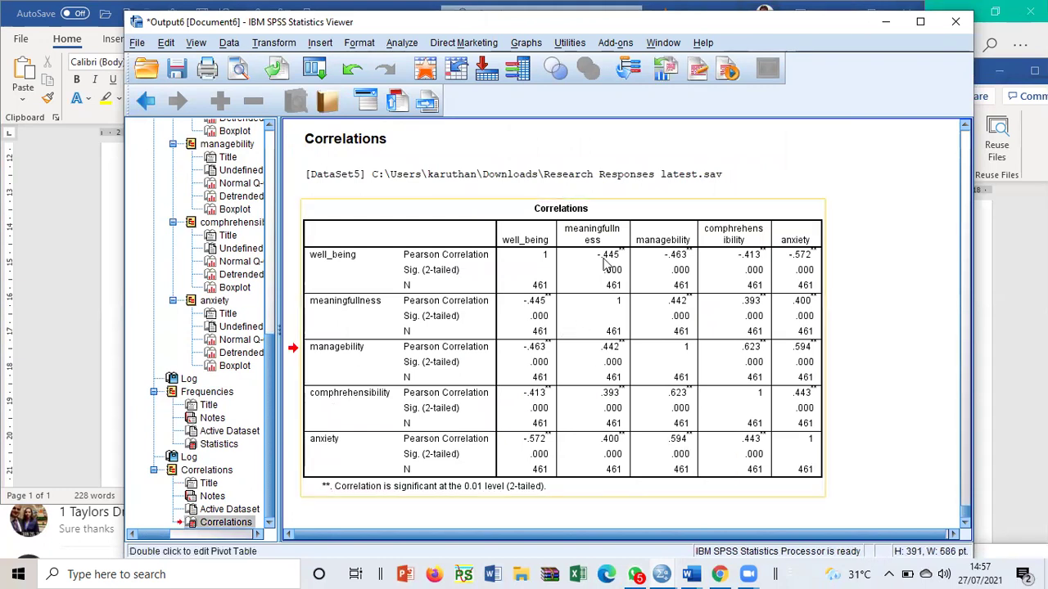
pyautogui.doubleClick(546, 290)
pyautogui.moveTo(546, 286); pyautogui.dragTo(782, 291)
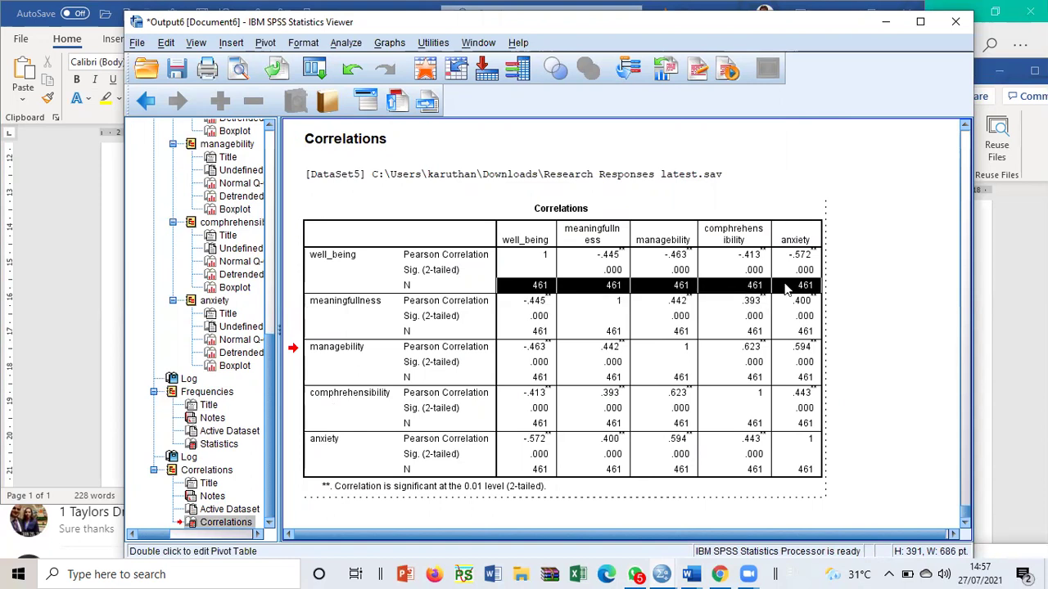
pyautogui.press('Delete')
pyautogui.moveTo(619, 290); pyautogui.dragTo(779, 288)
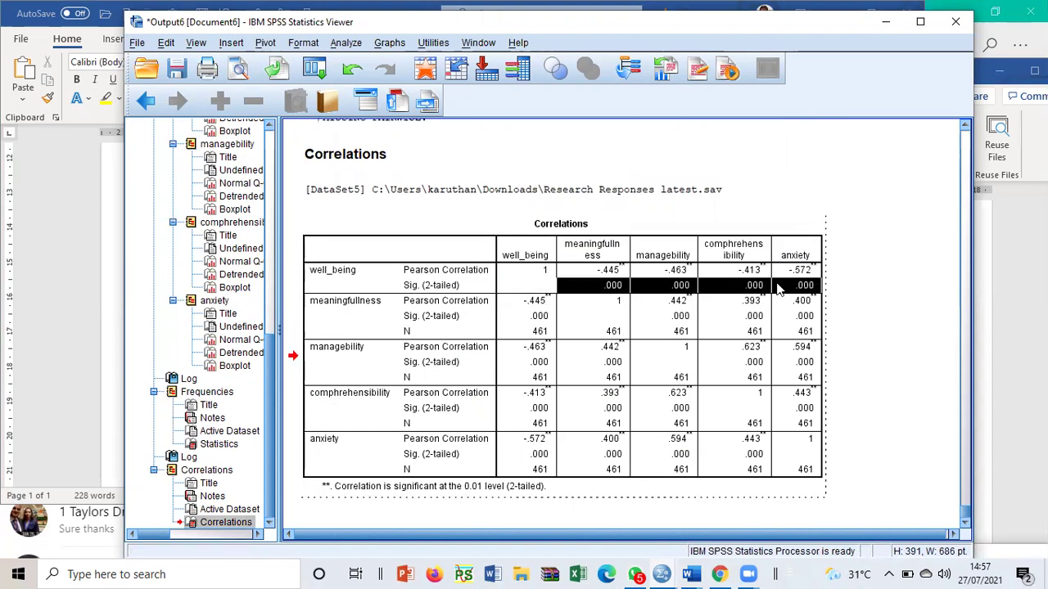
pyautogui.press('Delete')
# - Delete the Sig. (2-tailed) and N values for meaningfullness, managebility, comphrehensibility and anxiety from the Correlations table
pyautogui.moveTo(542, 320); pyautogui.dragTo(783, 339)
pyautogui.press('Delete')
pyautogui.moveTo(550, 369); pyautogui.dragTo(819, 380)
pyautogui.press('Delete')
pyautogui.moveTo(540, 419); pyautogui.dragTo(810, 430)
pyautogui.press('Delete')
pyautogui.moveTo(540, 463); pyautogui.dragTo(792, 473)
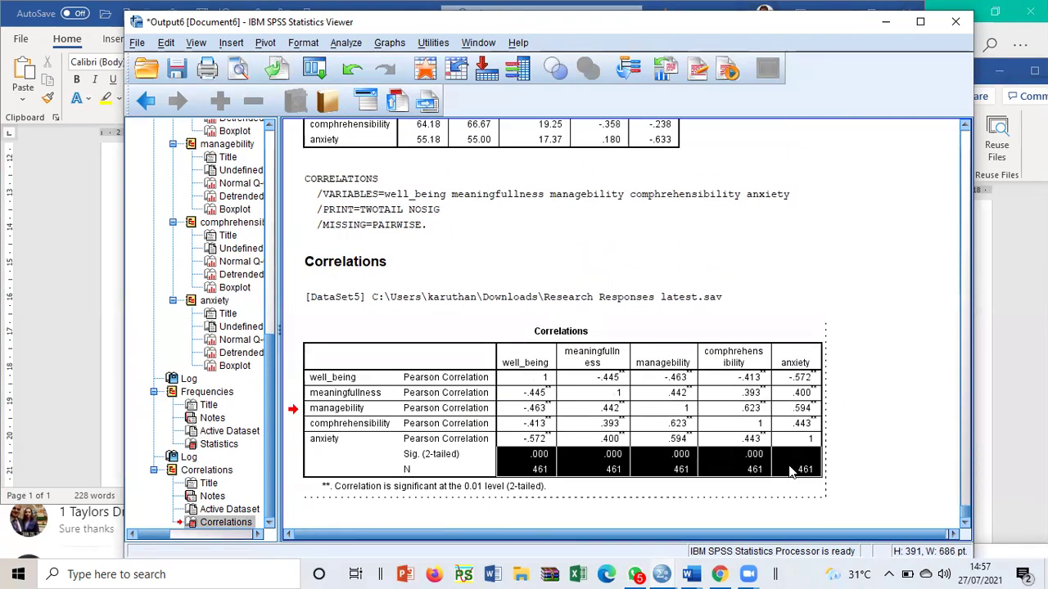
pyautogui.press('Delete')
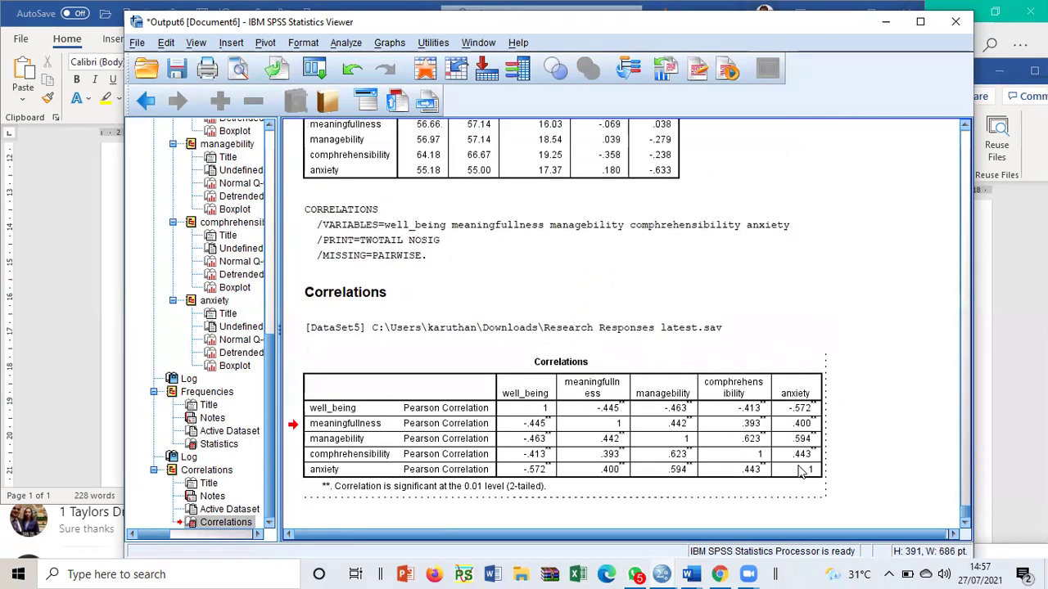
# - Clear the four coefficients above the diagonal in the well_being row of the Correlations table
pyautogui.click(618, 410)
pyautogui.press('Delete')
pyautogui.click(680, 424)
pyautogui.press('Delete')
pyautogui.click(727, 426)
pyautogui.press('Delete')
pyautogui.click(792, 427)
pyautogui.press('Delete')
# - Clear the three coefficients above the diagonal in the meaningfullness row
pyautogui.click(663, 443)
pyautogui.press('Delete')
pyautogui.click(741, 442)
pyautogui.press('Delete')
pyautogui.click(806, 441)
pyautogui.press('Delete')
# - Clear the remaining coefficients above the diagonal in the managebility and comphrehensibility rows and finish editing the table
pyautogui.click(754, 456)
pyautogui.press('Delete')
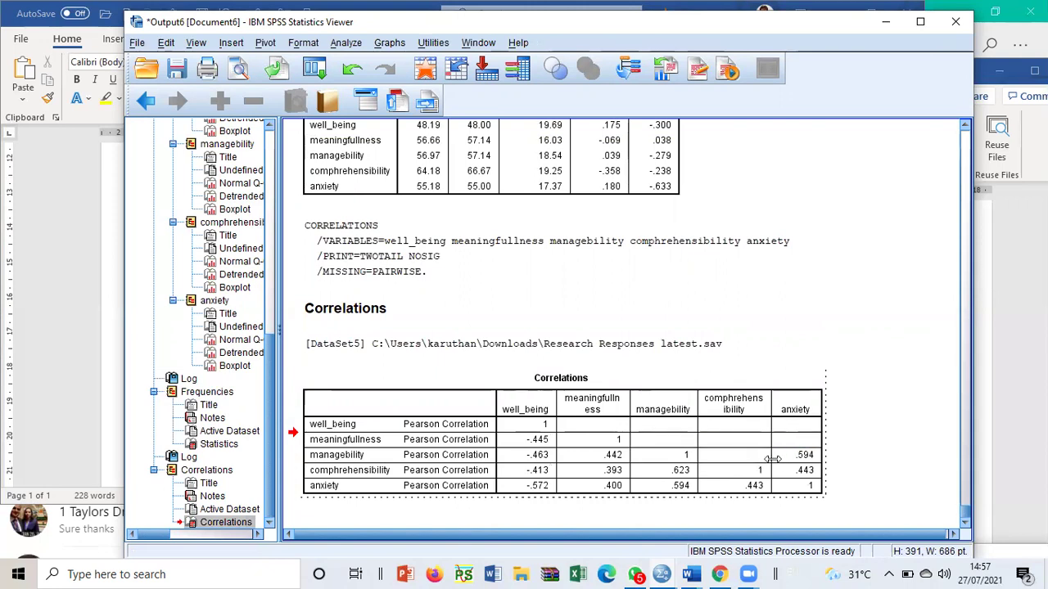
pyautogui.click(801, 456)
pyautogui.press('Delete')
pyautogui.click(804, 471)
pyautogui.press('Delete')
pyautogui.click(903, 456)
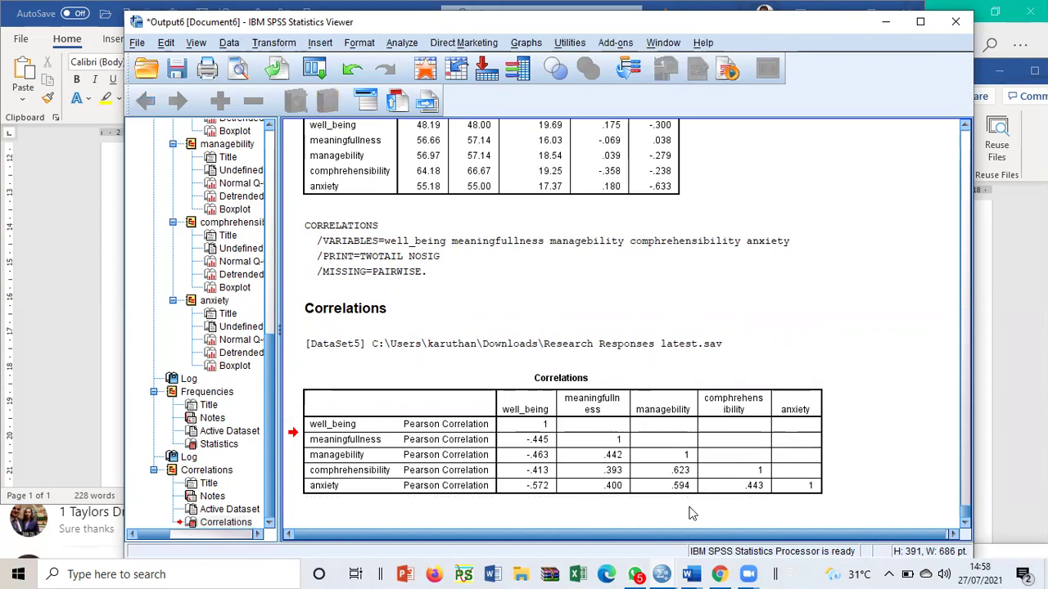
# - Copy the edited Correlations table from the SPSS output
pyautogui.click(439, 457)
pyautogui.rightClick(440, 455)
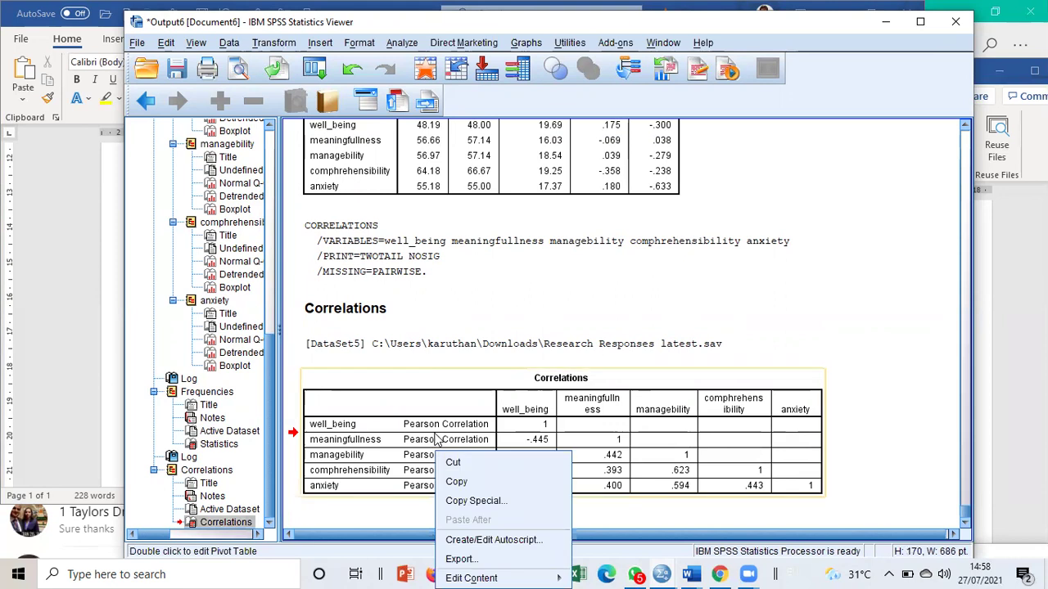
pyautogui.click(438, 437)
pyautogui.click(685, 299)
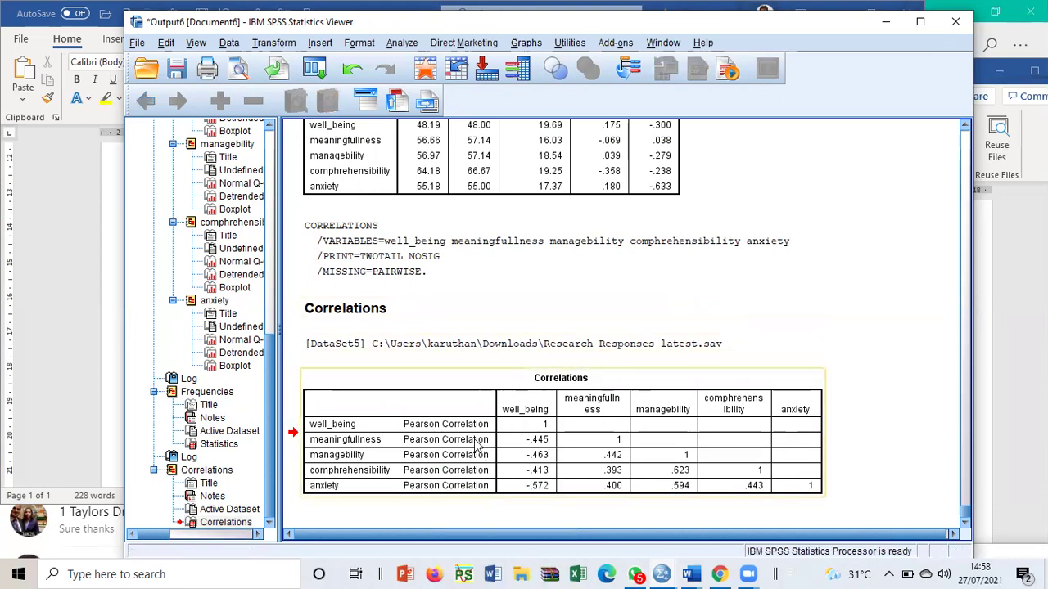
pyautogui.rightClick(477, 443)
pyautogui.click(500, 466)
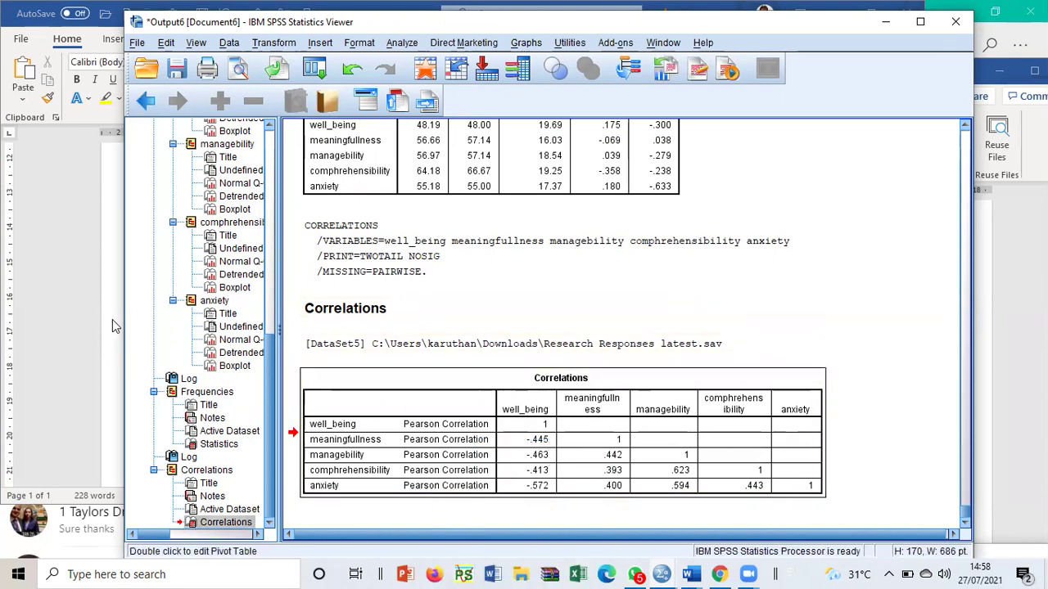
# - Switch to the Word document and paste the Correlations table below the heading "Associations between the constructs"
pyautogui.click(112, 319)
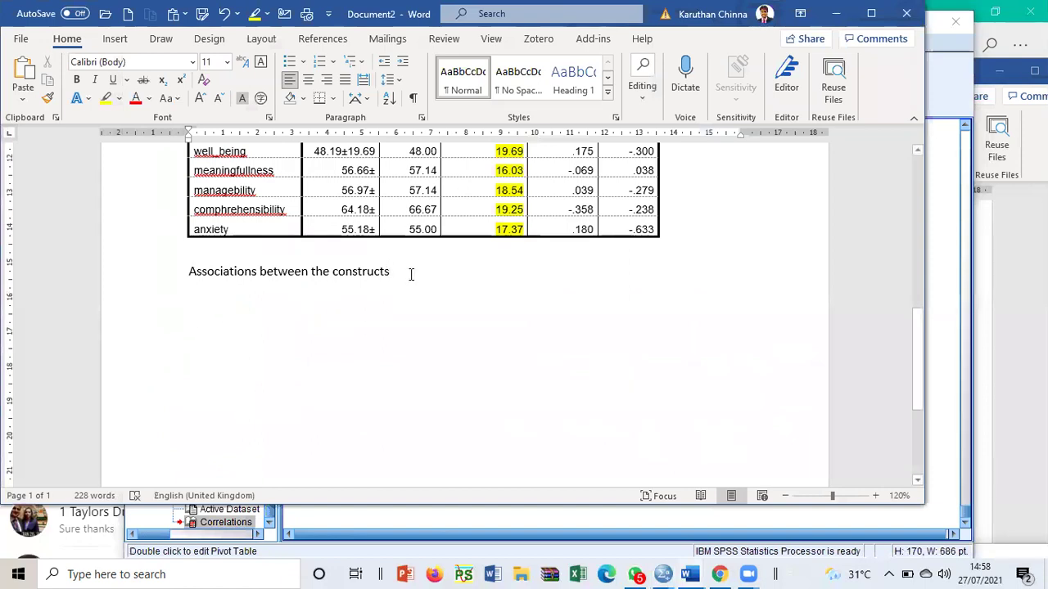
pyautogui.press('Return')
pyautogui.rightClick(272, 352)
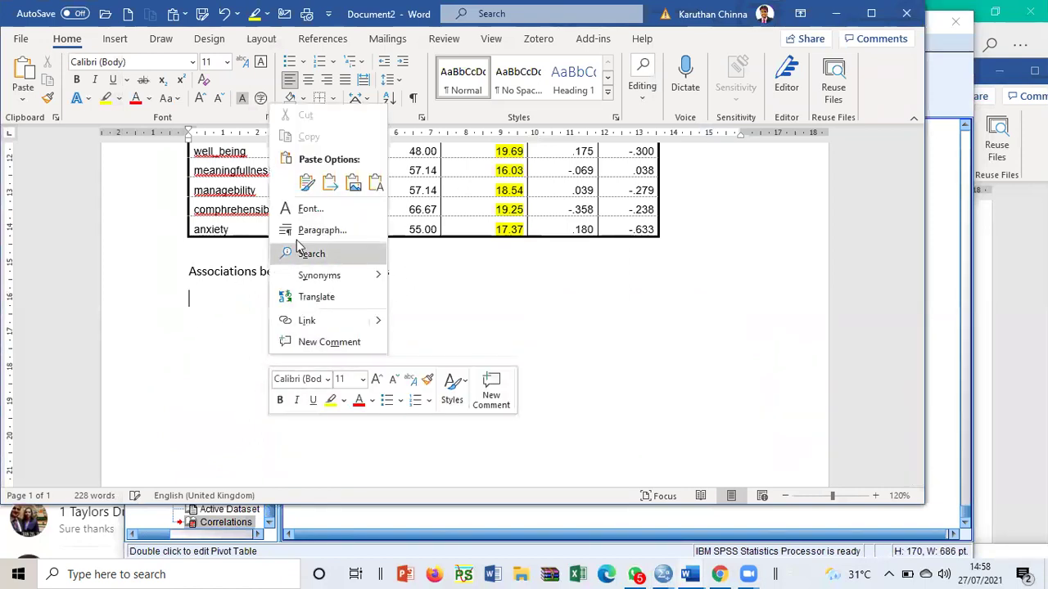
pyautogui.click(304, 186)
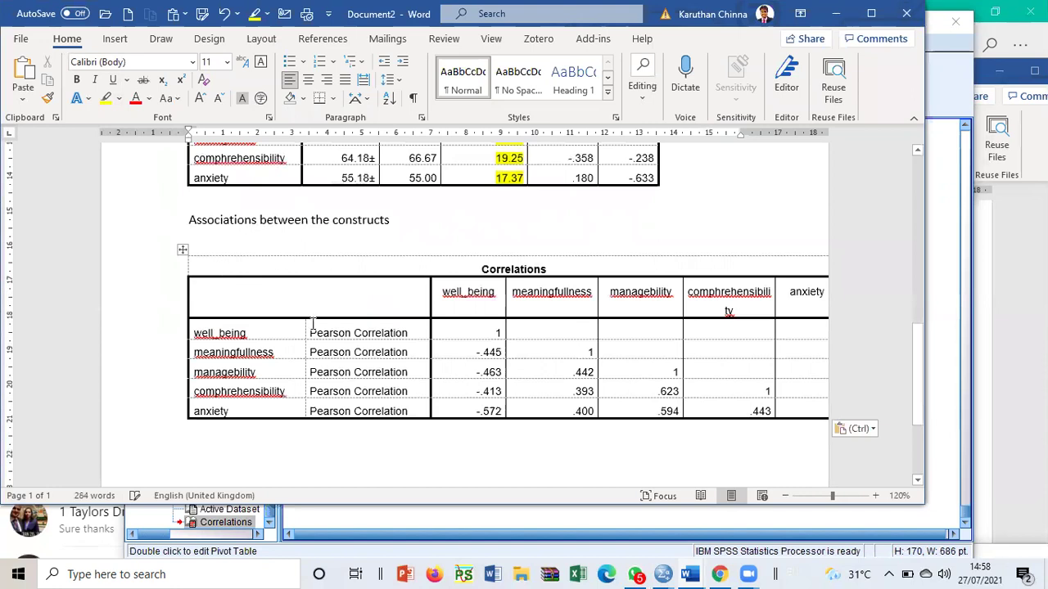
# - Delete the "Correlations" title row from the pasted table
pyautogui.moveTo(457, 295); pyautogui.dragTo(747, 417)
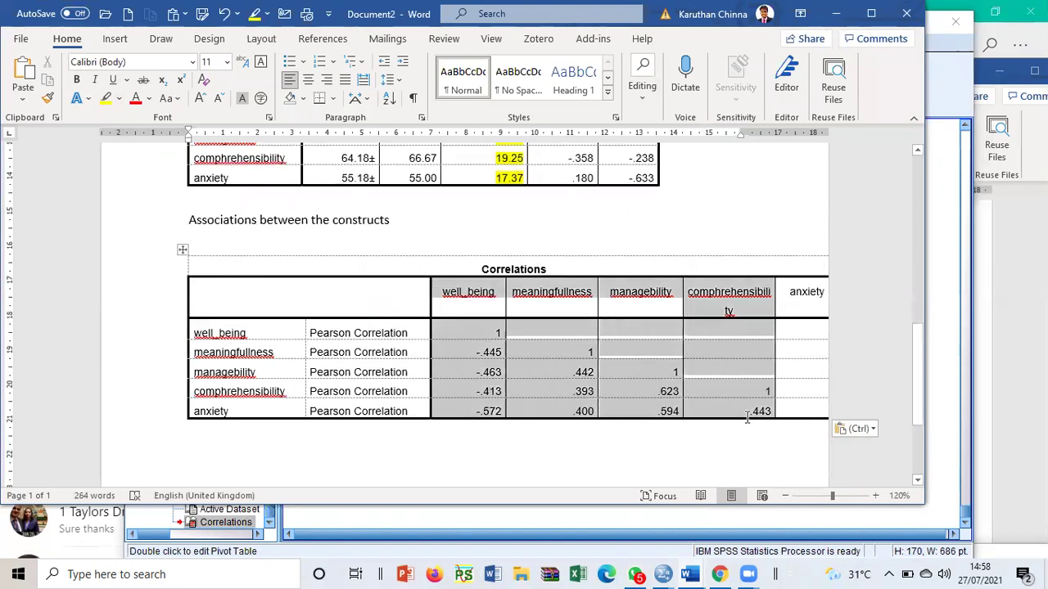
pyautogui.click(96, 268)
pyautogui.rightClick(219, 263)
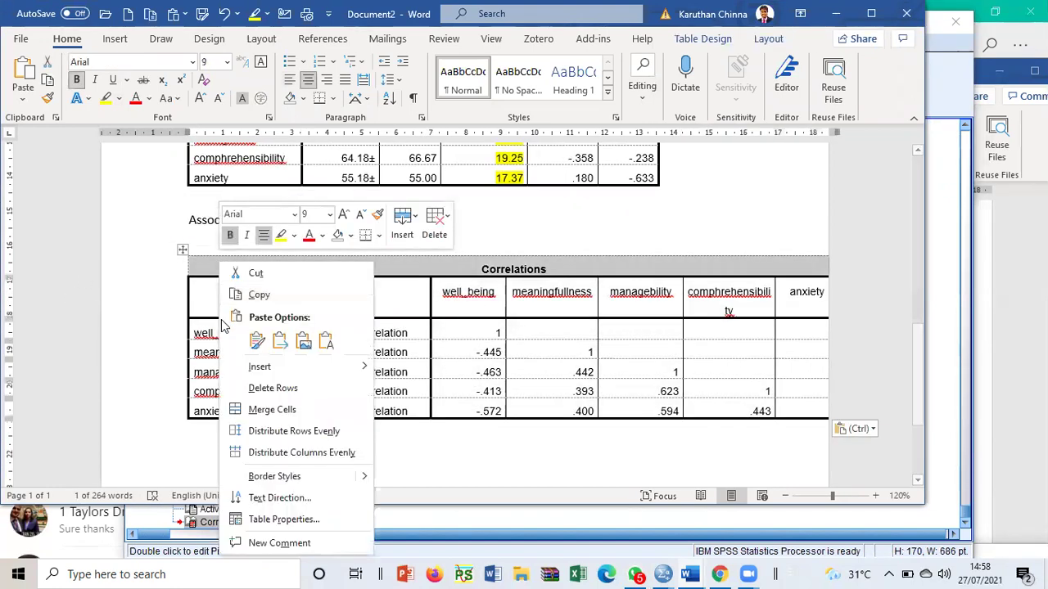
pyautogui.click(271, 390)
pyautogui.moveTo(251, 264); pyautogui.dragTo(384, 387)
pyautogui.rightClick(311, 344)
pyautogui.click(236, 311)
pyautogui.click(331, 303)
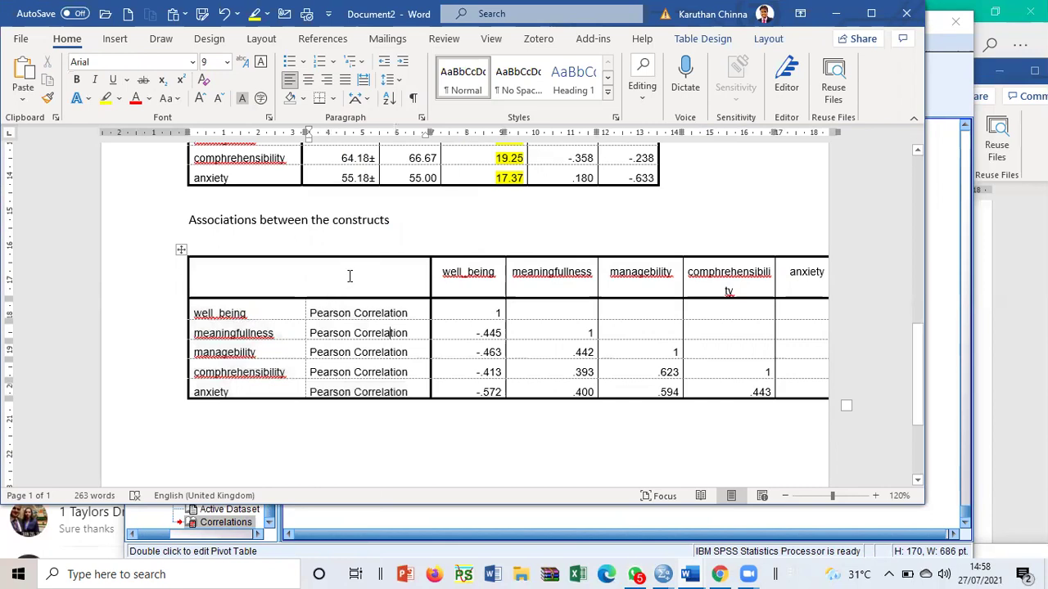
# - Split the blank top header cell of the correlation table into 2 columns and 1 row, and align the column divider below with it
pyautogui.click(326, 275)
pyautogui.rightClick(327, 275)
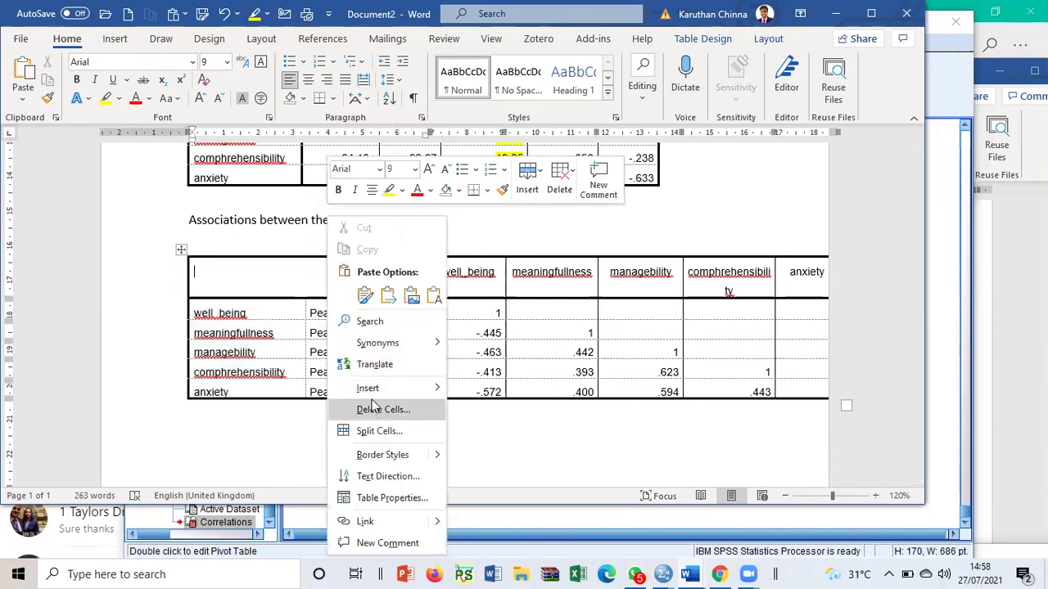
pyautogui.click(380, 431)
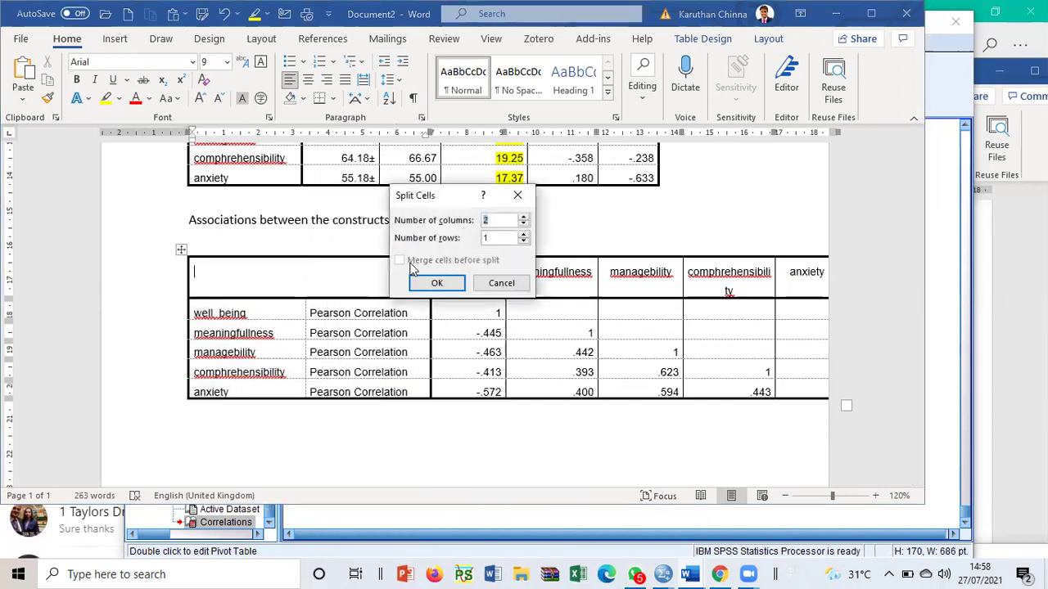
pyautogui.click(437, 283)
pyautogui.click(323, 282)
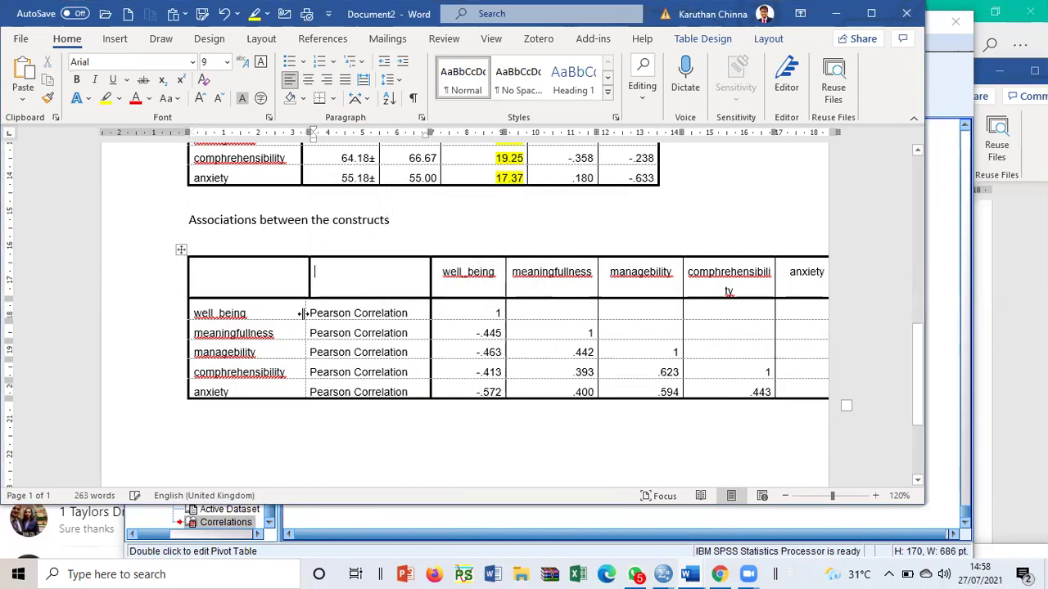
pyautogui.click(305, 318)
# - Try to delete the Pearson Correlation column with the entire-column option, then undo the deletion
pyautogui.moveTo(345, 282); pyautogui.dragTo(356, 380)
pyautogui.click(339, 275)
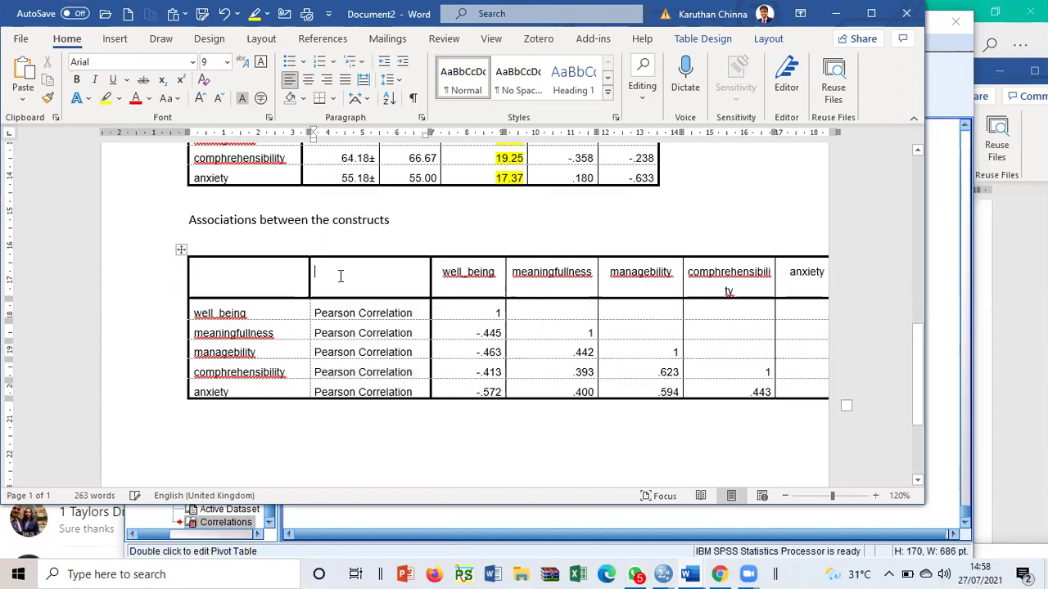
pyautogui.rightClick(339, 279)
pyautogui.click(385, 410)
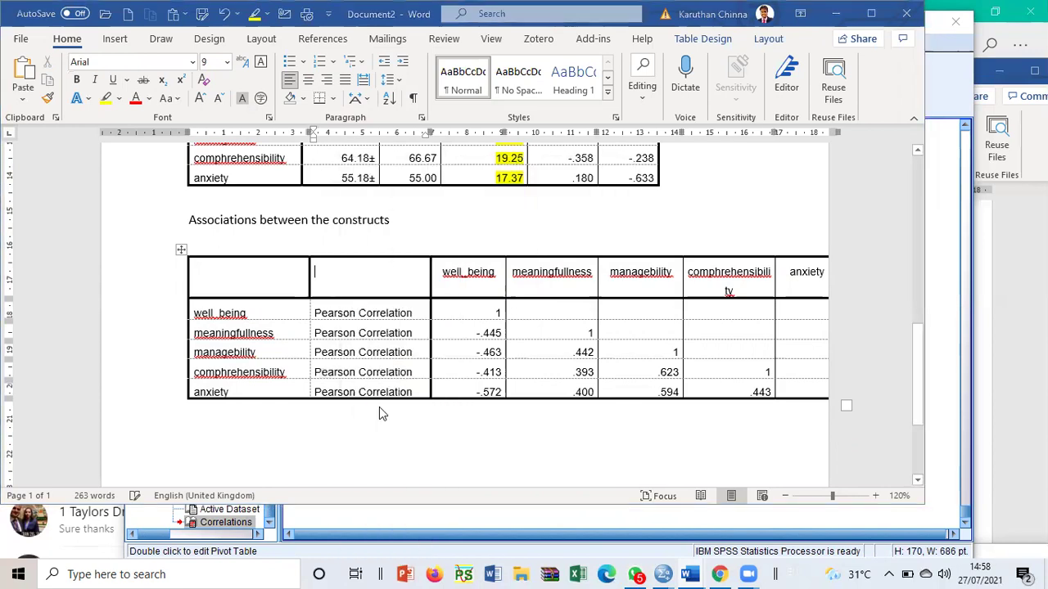
pyautogui.click(429, 261)
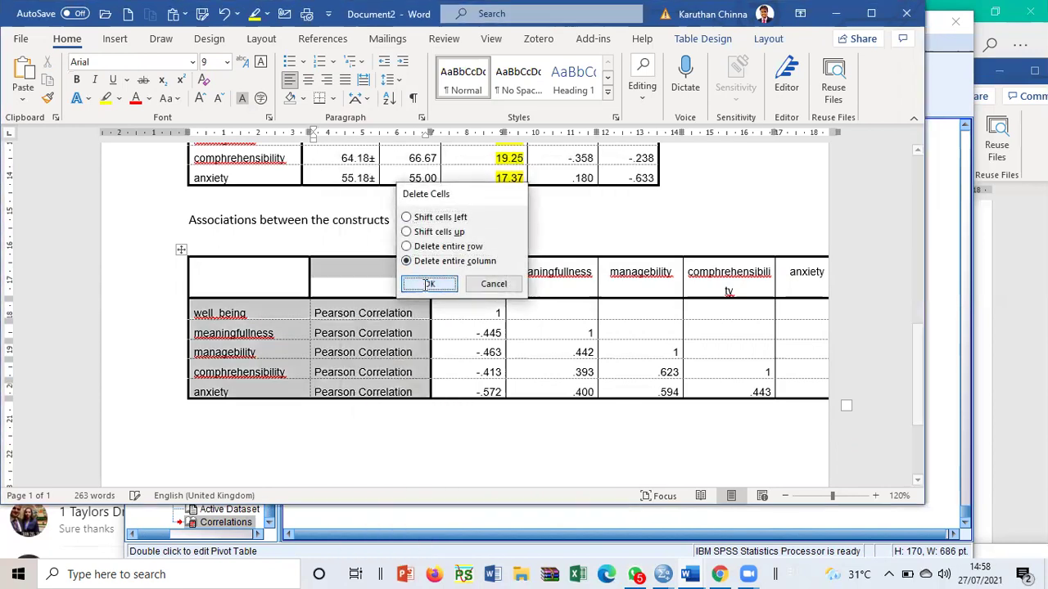
pyautogui.click(429, 283)
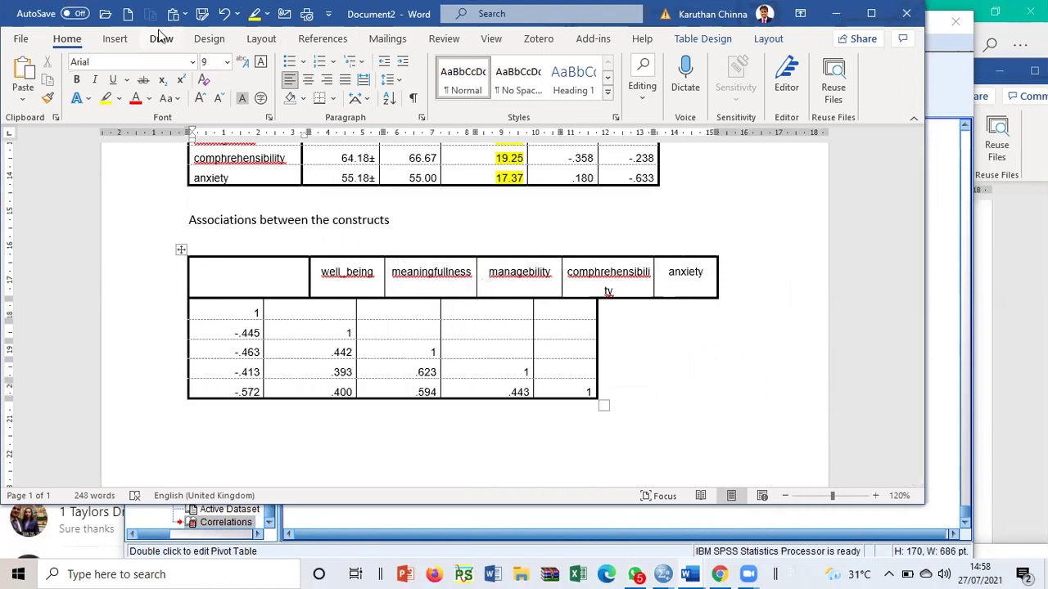
pyautogui.click(224, 13)
# - Try clearing and then moving the selected label cells of the correlation table, undoing each change
pyautogui.moveTo(350, 283); pyautogui.dragTo(352, 385)
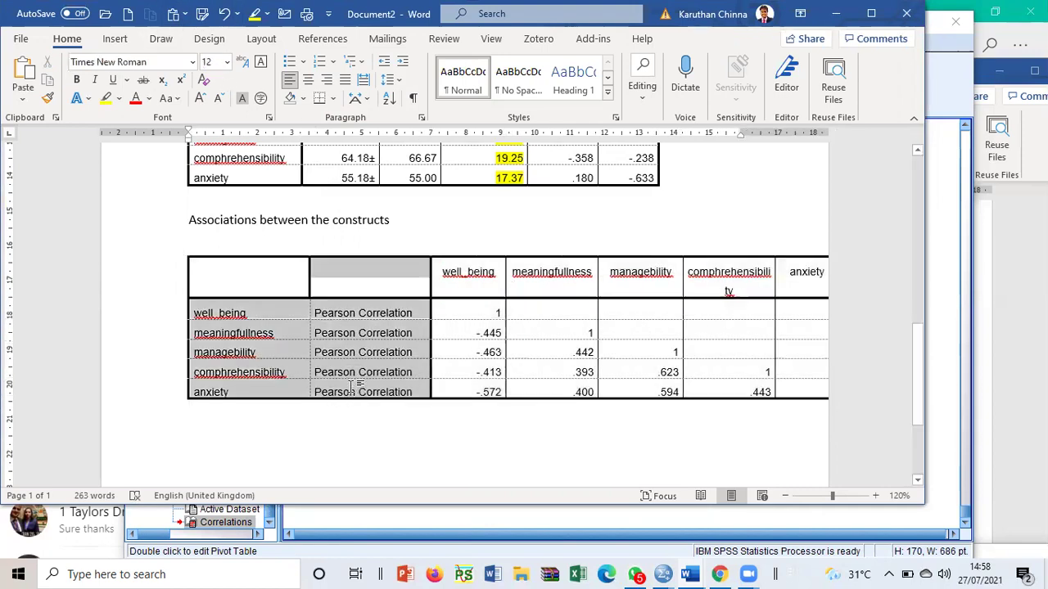
pyautogui.press('Delete')
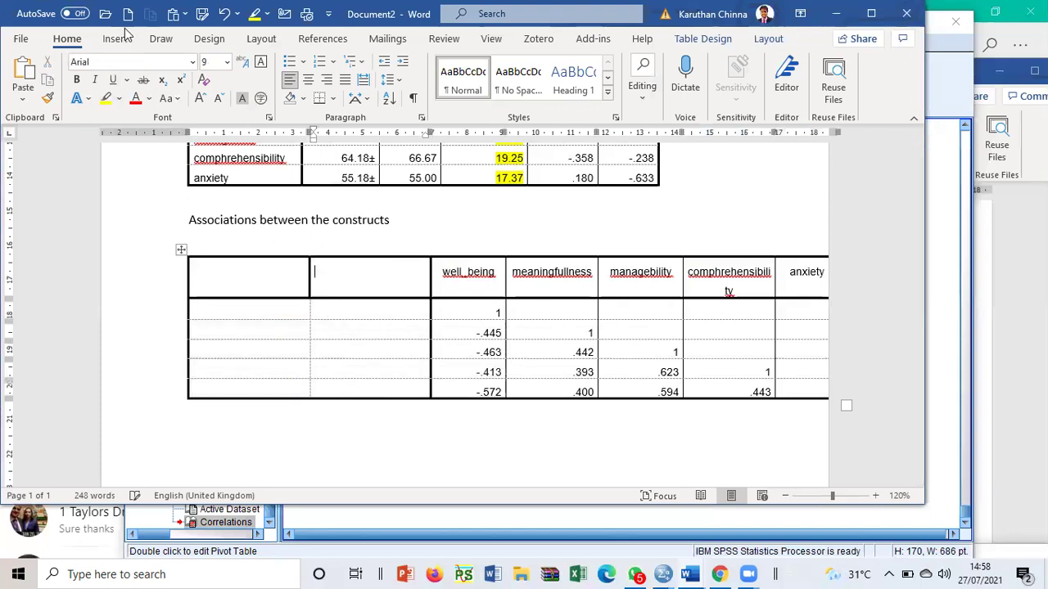
pyautogui.click(224, 13)
pyautogui.moveTo(365, 368); pyautogui.dragTo(341, 324)
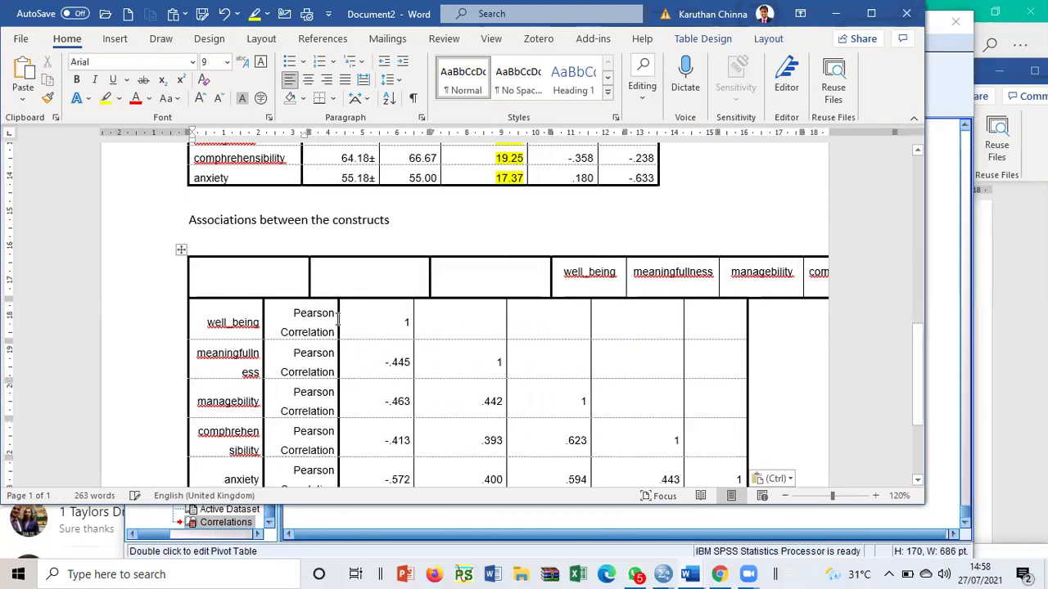
pyautogui.click(225, 13)
# - Narrow the first column of the correlation table, including its header cell, slightly
pyautogui.click(275, 304)
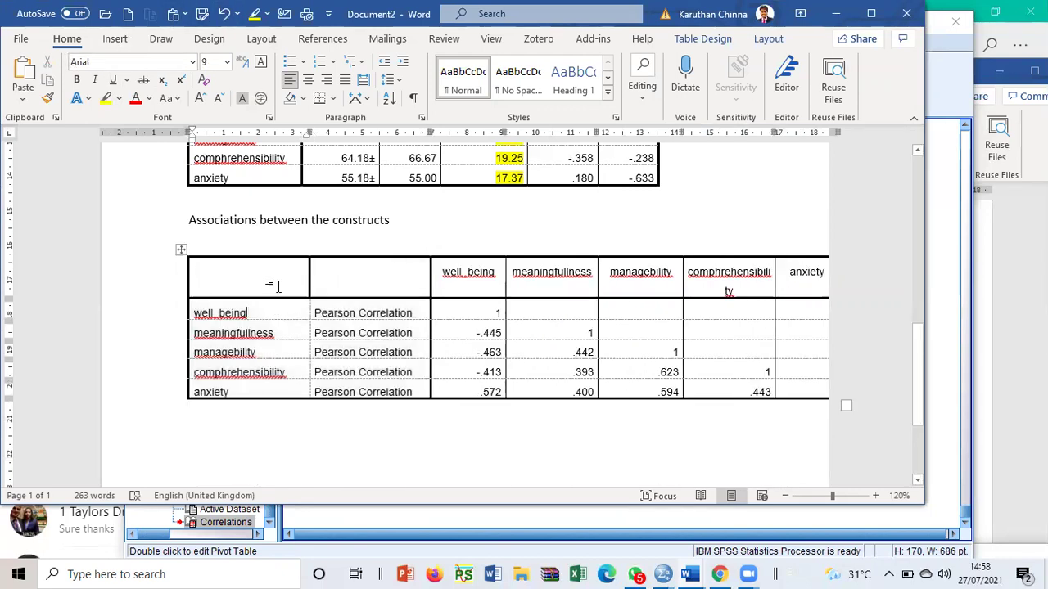
pyautogui.moveTo(273, 283); pyautogui.dragTo(290, 314)
pyautogui.moveTo(308, 280)
pyautogui.mouseDown()
pyautogui.moveTo(329, 282)
pyautogui.moveTo(292, 269)
pyautogui.moveTo(303, 290)
pyautogui.mouseUp()
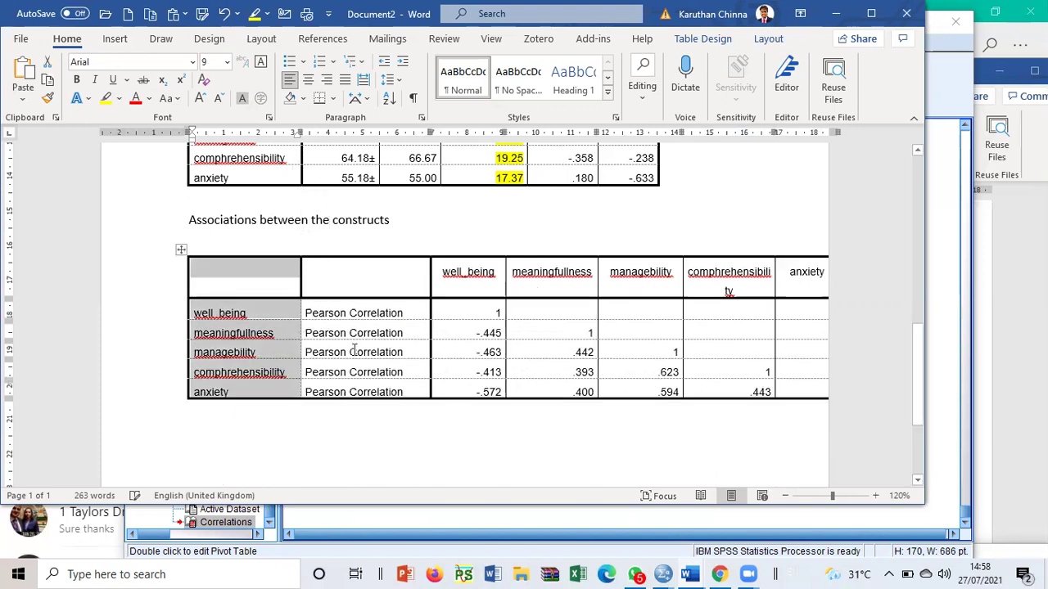
# - Delete the whole Pearson Correlation column from the correlation table
pyautogui.click(339, 317)
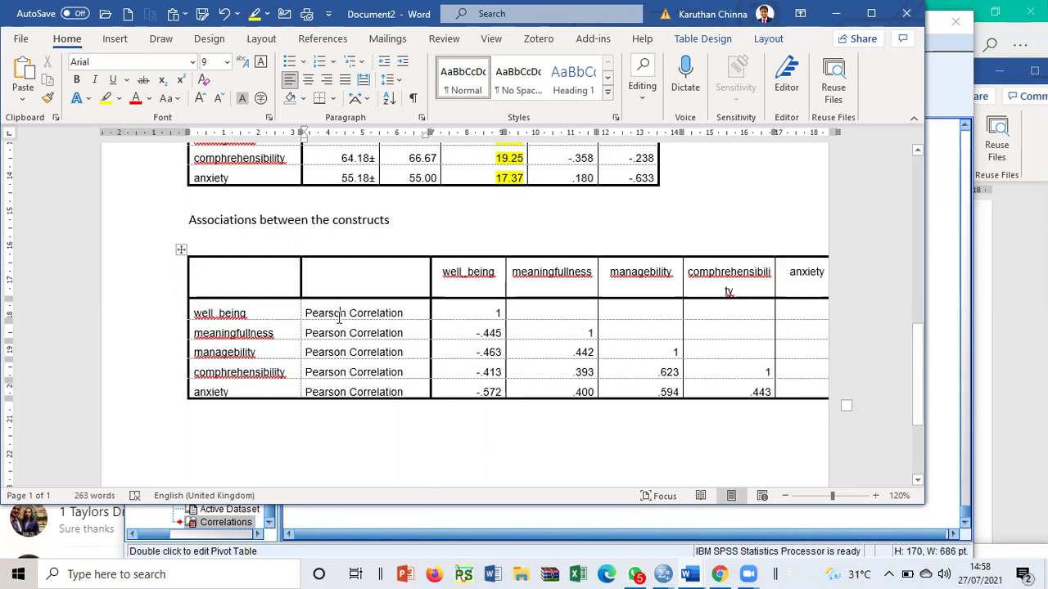
pyautogui.click(347, 254)
pyautogui.rightClick(348, 256)
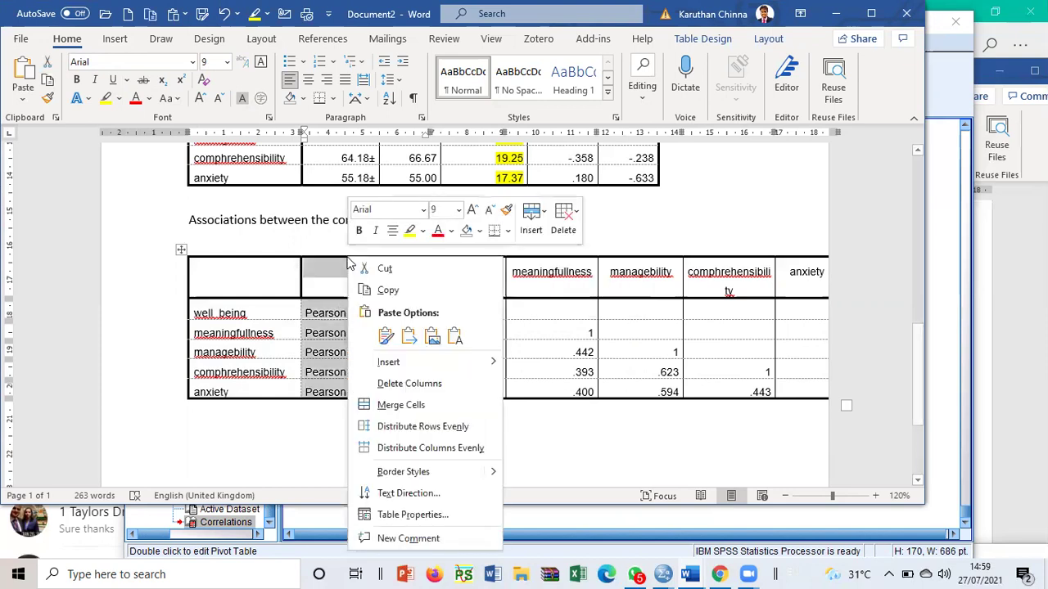
pyautogui.click(401, 384)
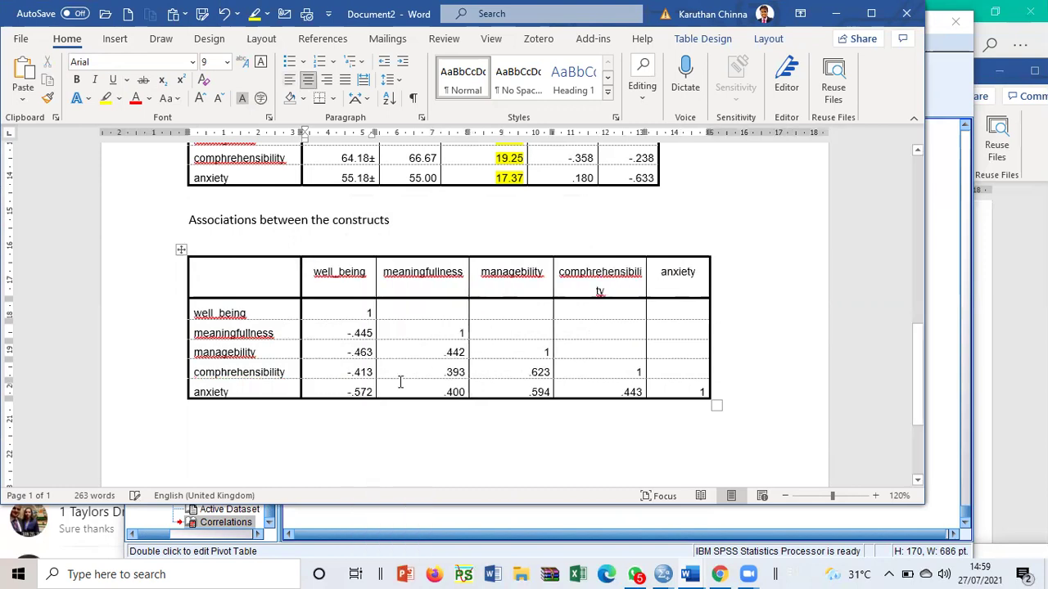
pyautogui.click(399, 463)
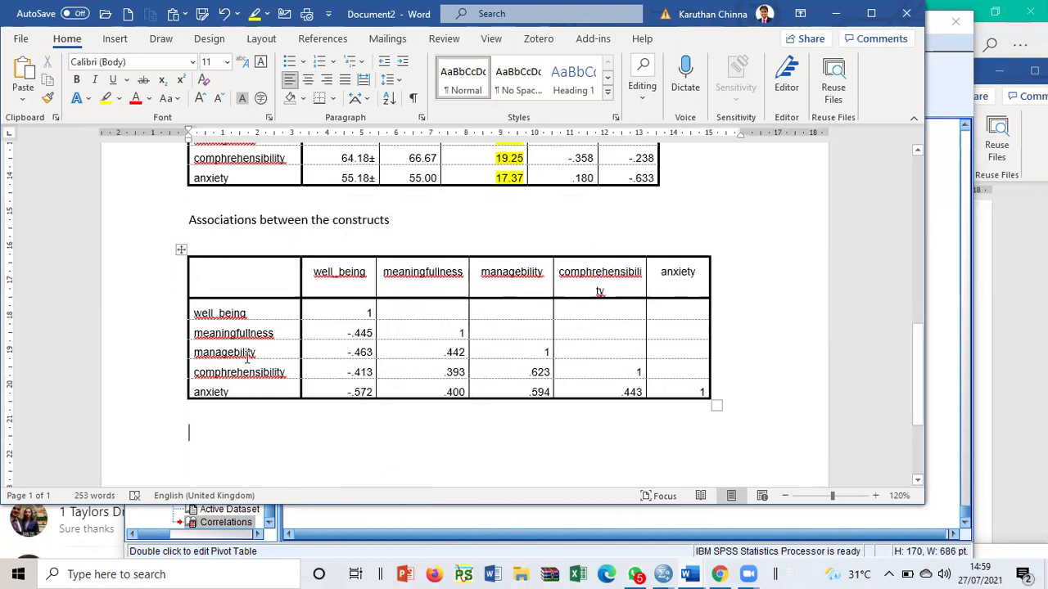
# - Try to add an opening parenthesis after the correlation between meaningfullness and well_being
pyautogui.moveTo(223, 321); pyautogui.dragTo(238, 373)
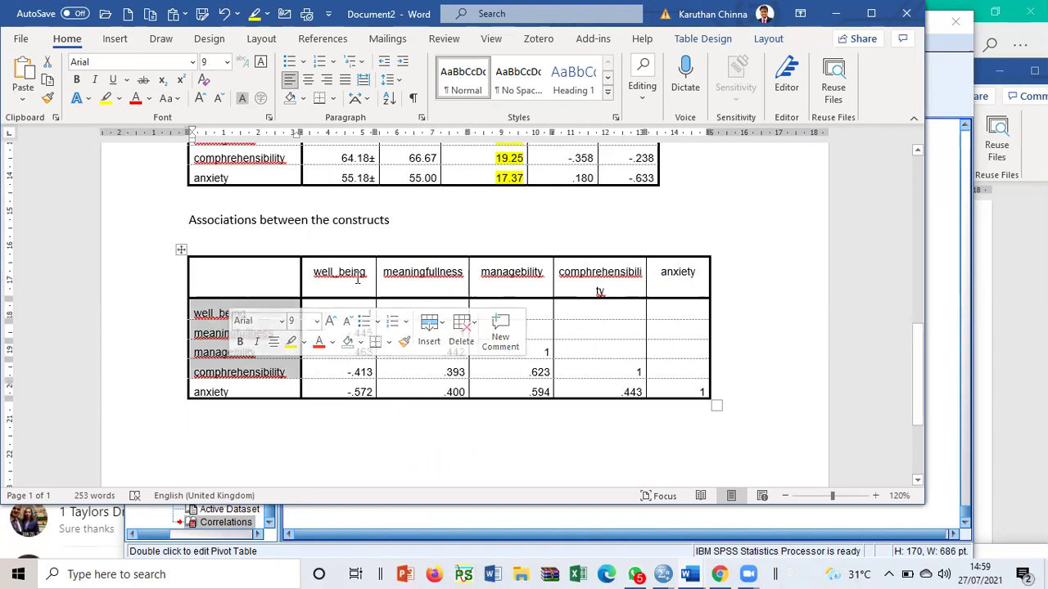
pyautogui.moveTo(327, 276); pyautogui.dragTo(617, 281)
pyautogui.click(370, 334)
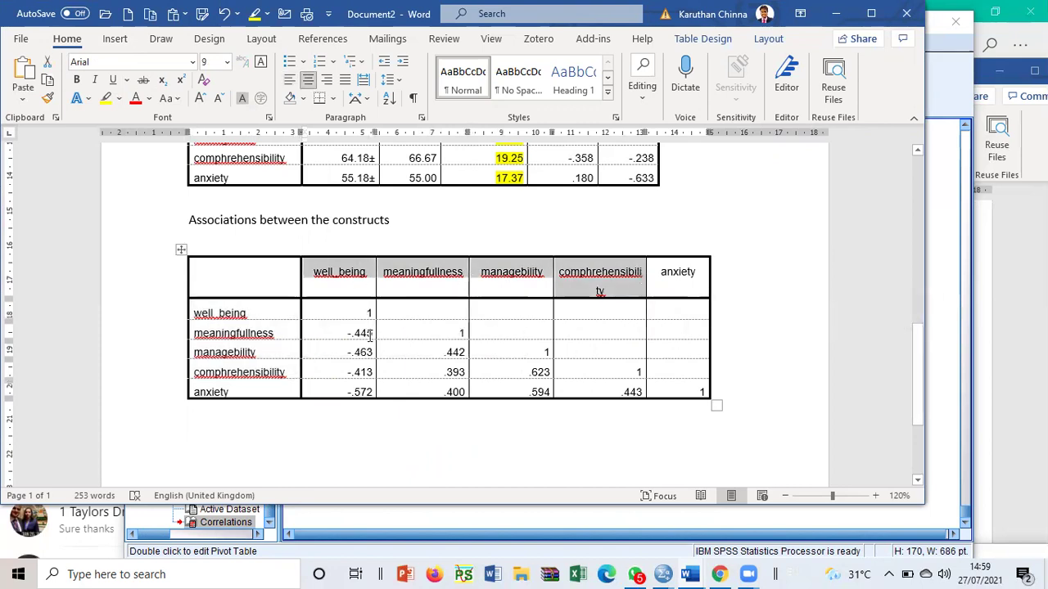
pyautogui.press('BackSpace')
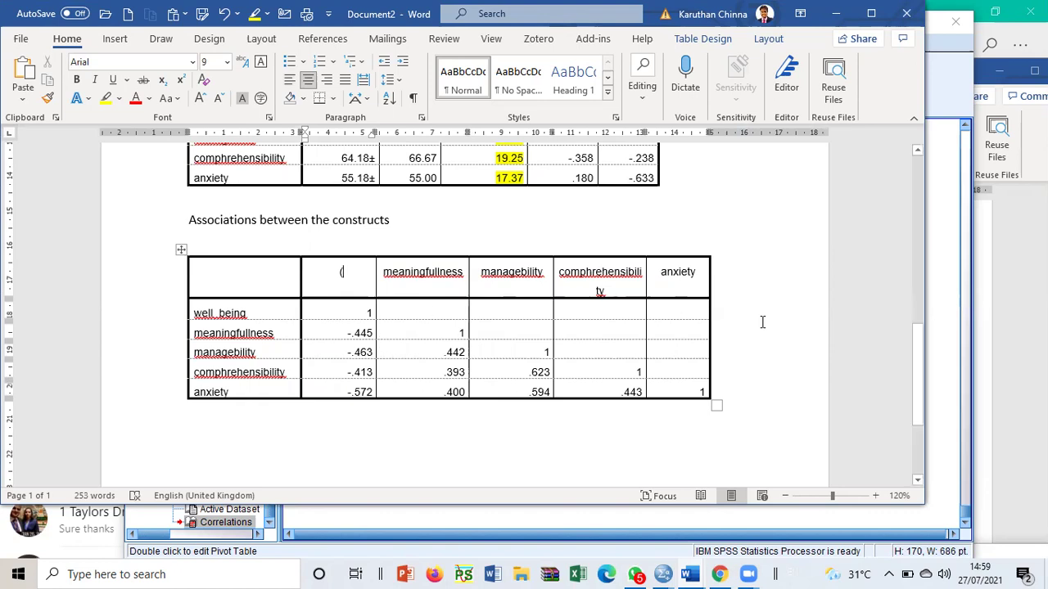
# - Switch to the SPSS output viewer and rerun Bivariate Correlations on the five constructs with Pearson, two-tailed significance and significant correlations flagged
pyautogui.click(940, 384)
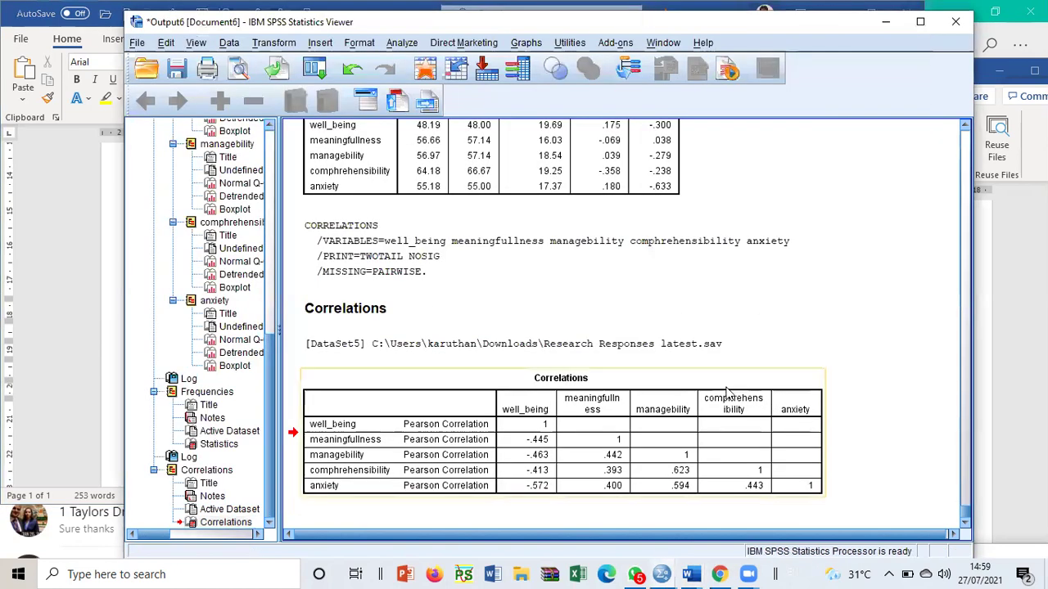
pyautogui.click(321, 68)
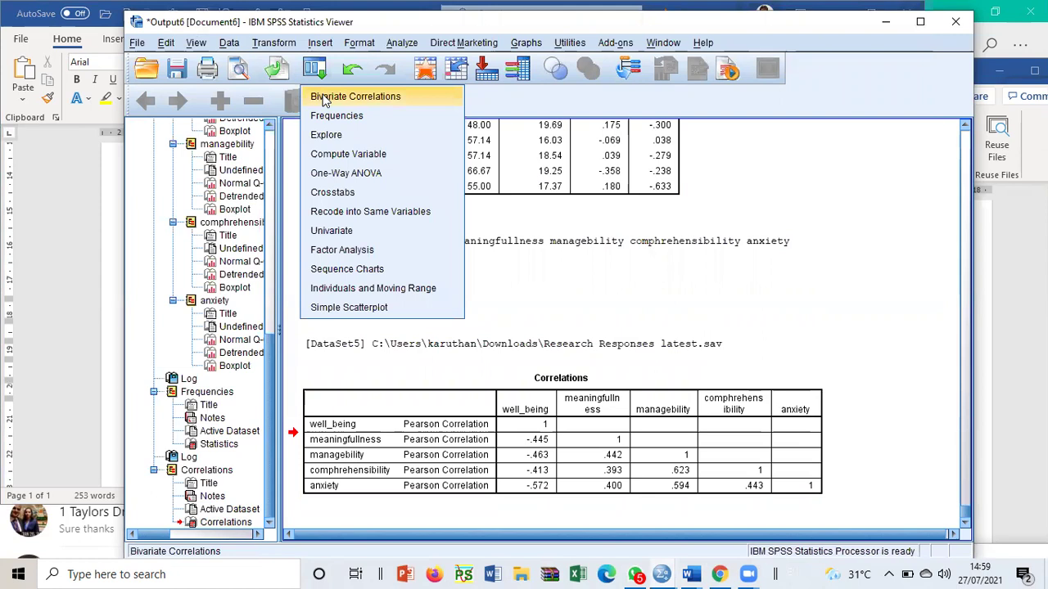
pyautogui.click(356, 97)
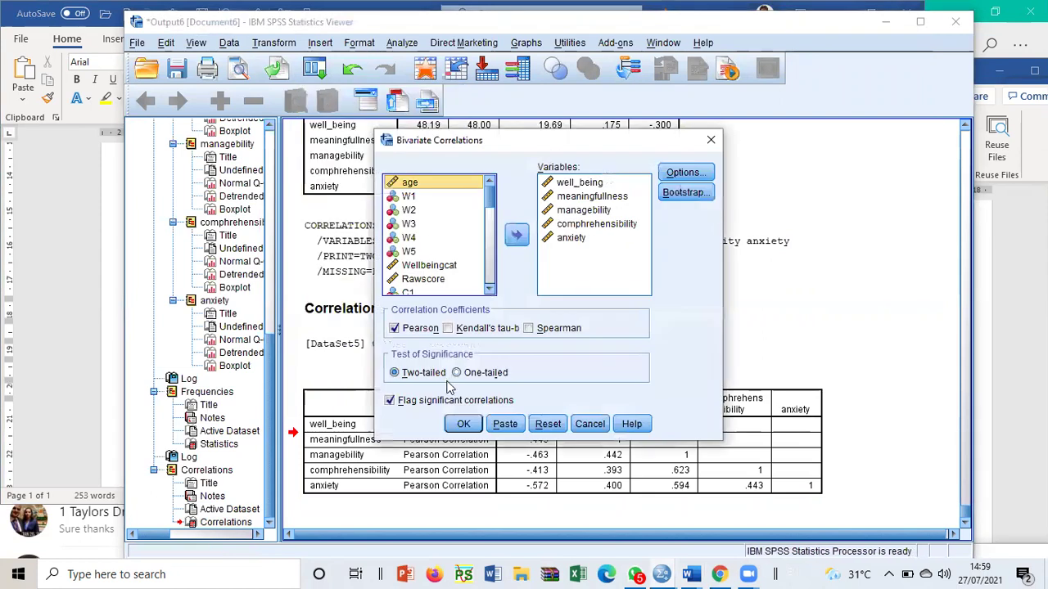
pyautogui.click(464, 423)
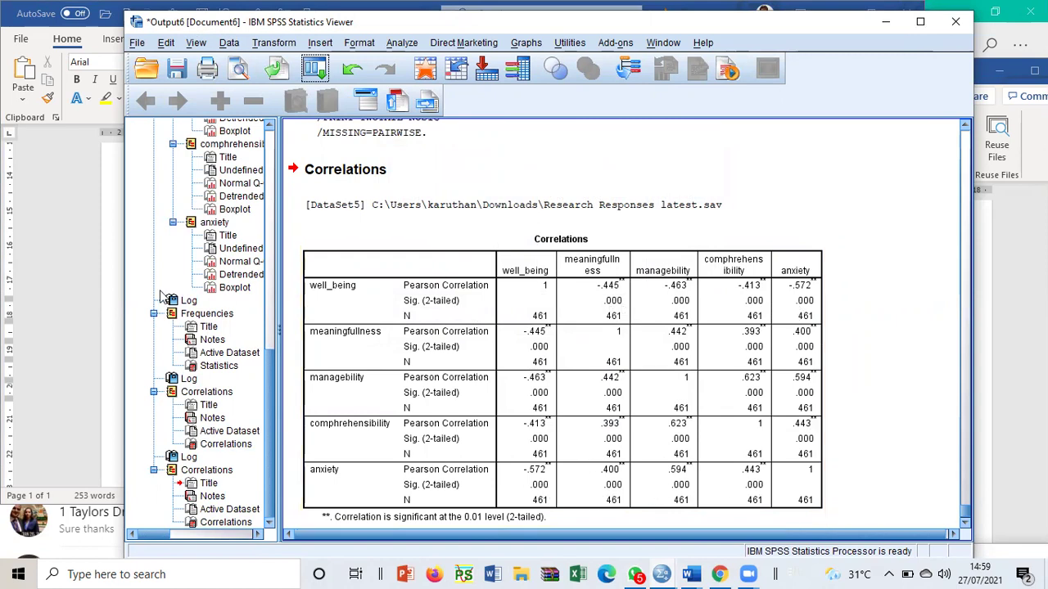
# - Back in the Word document, remove the stray header parenthesis, append "(<0.001)" to the meaningfullness–well_being correlation, and widen that column to fit
pyautogui.click(116, 280)
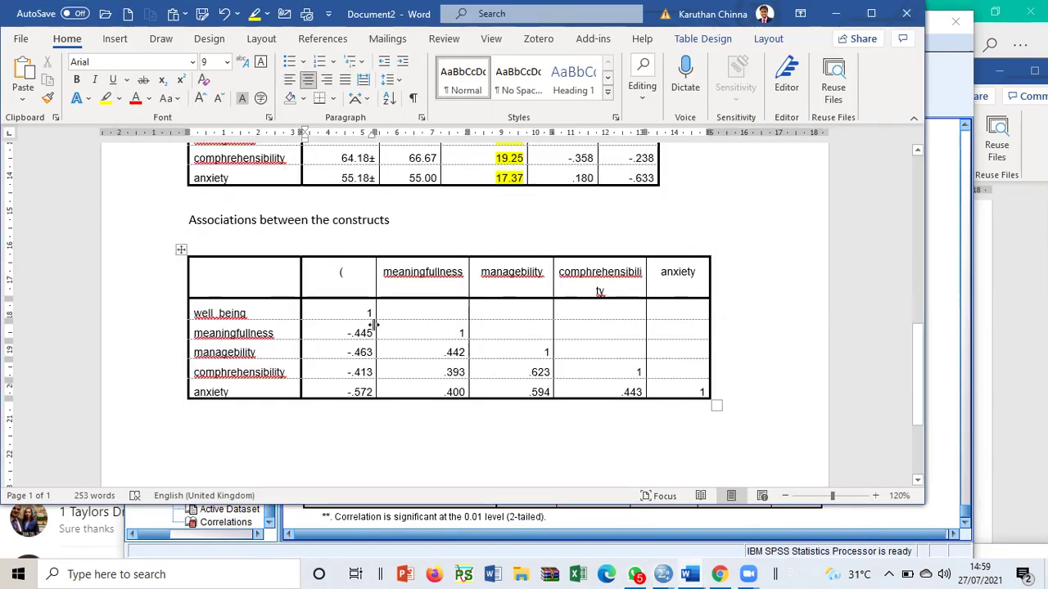
pyautogui.press('BackSpace')
pyautogui.click(374, 333)
pyautogui.write('(<0.00')
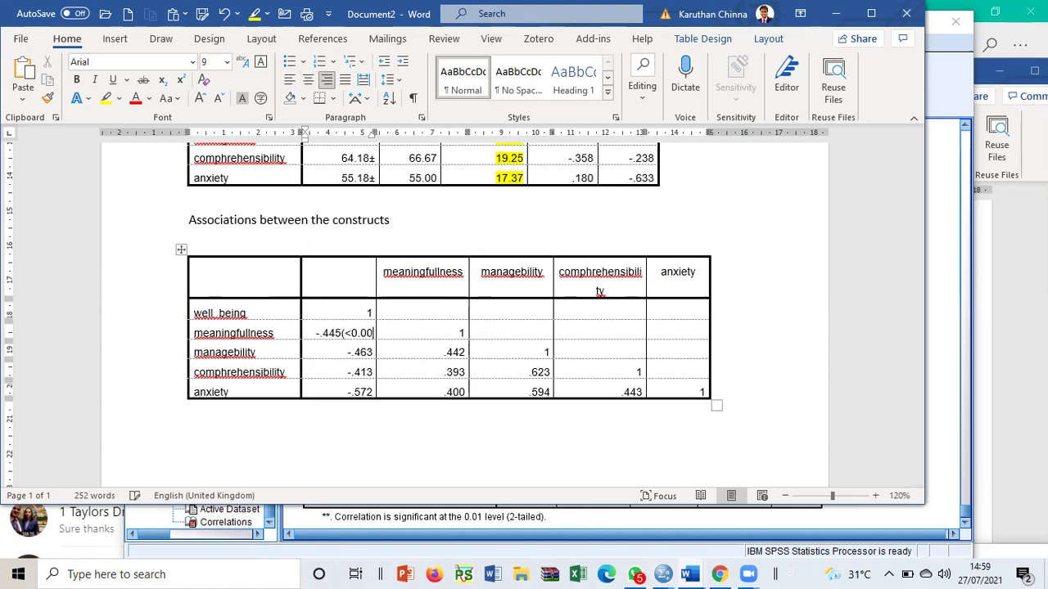
pyautogui.write('1)')
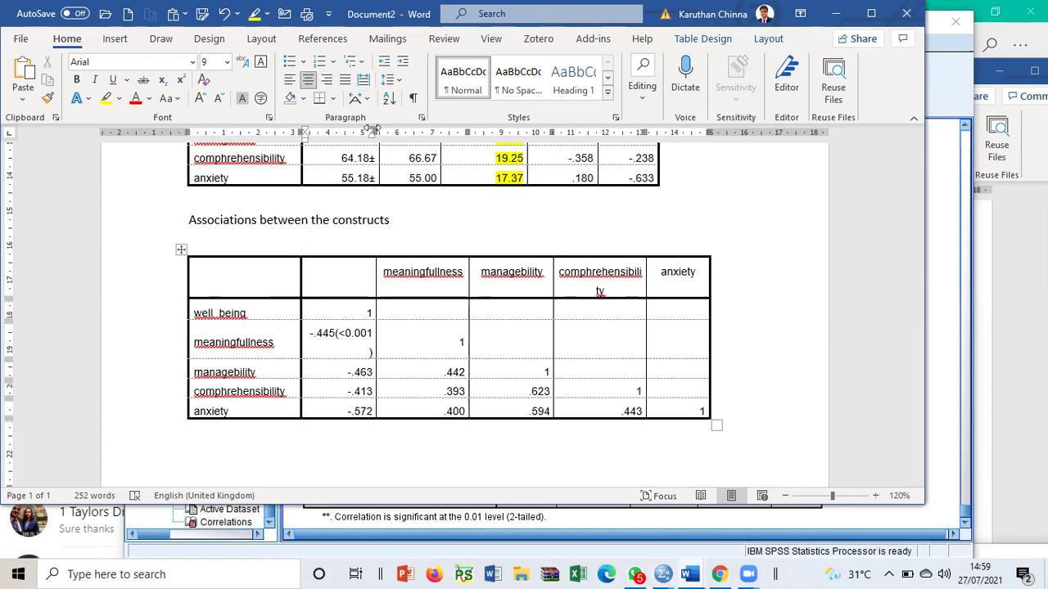
pyautogui.moveTo(376, 131); pyautogui.dragTo(385, 131)
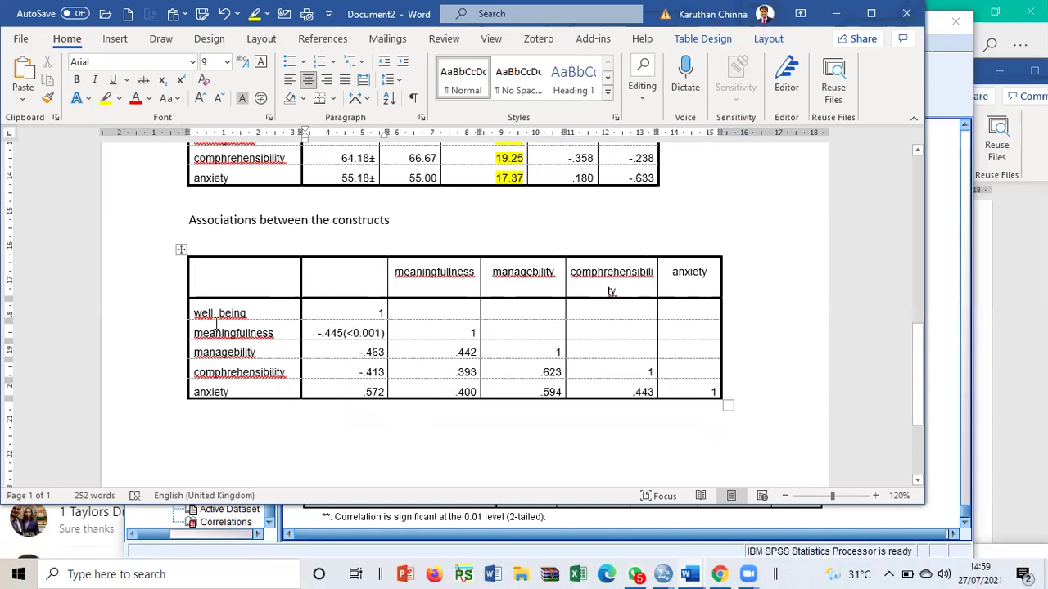
# - Copy the well_being row label into the empty header cell above the first correlation column
pyautogui.moveTo(250, 313); pyautogui.dragTo(195, 314)
pyautogui.hotkey('ctrl', 'c')
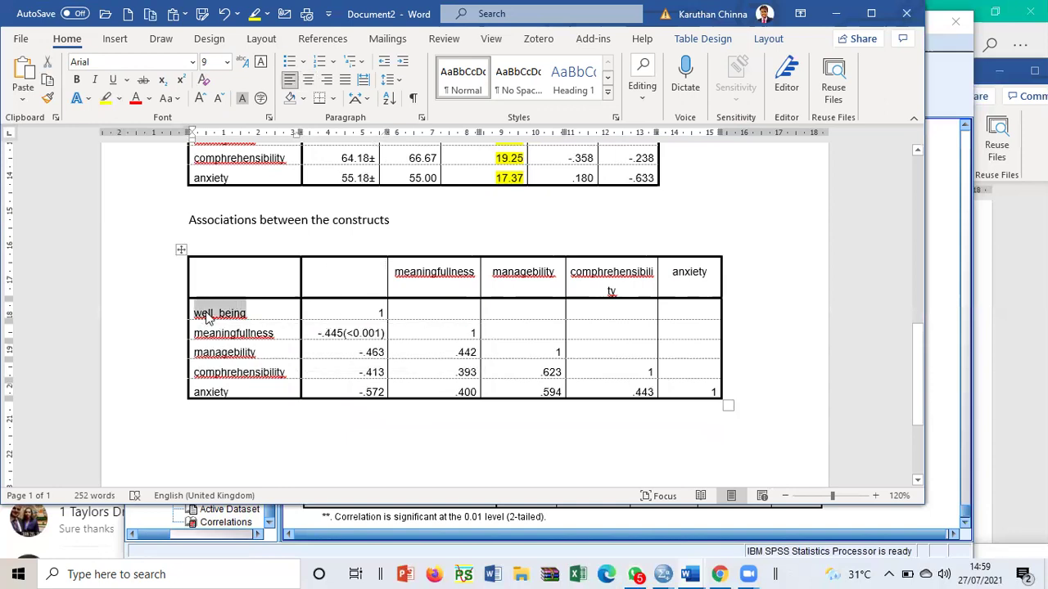
pyautogui.rightClick(211, 319)
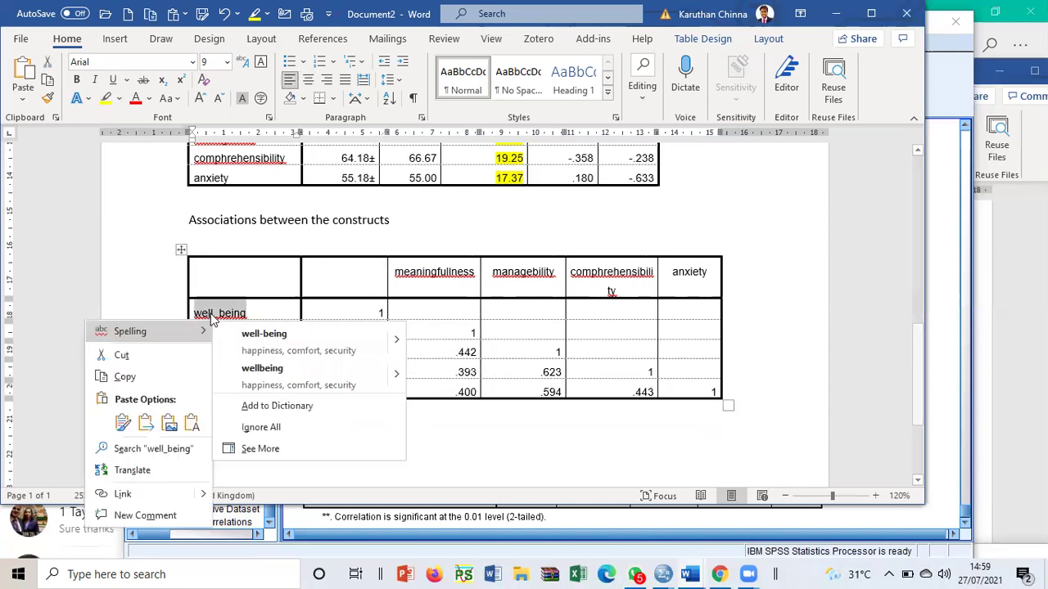
pyautogui.click(125, 376)
pyautogui.click(316, 271)
pyautogui.rightClick(316, 271)
pyautogui.press('Escape')
pyautogui.hotkey('ctrl', 'v')
# - Add the note "Values in parentheses are the p-value" directly below the correlation table
pyautogui.click(232, 415)
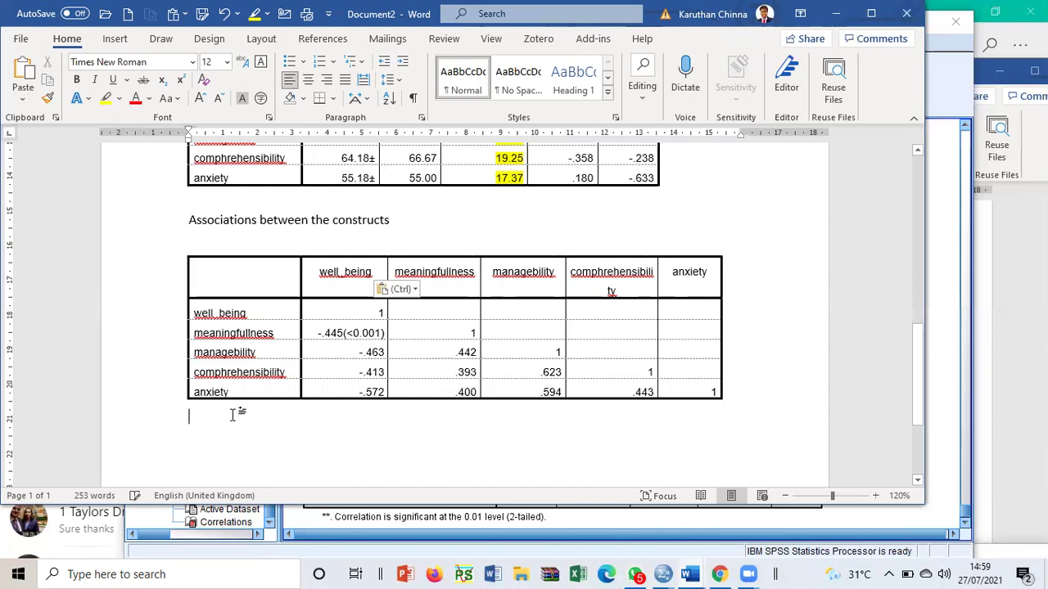
pyautogui.write('Values in pa')
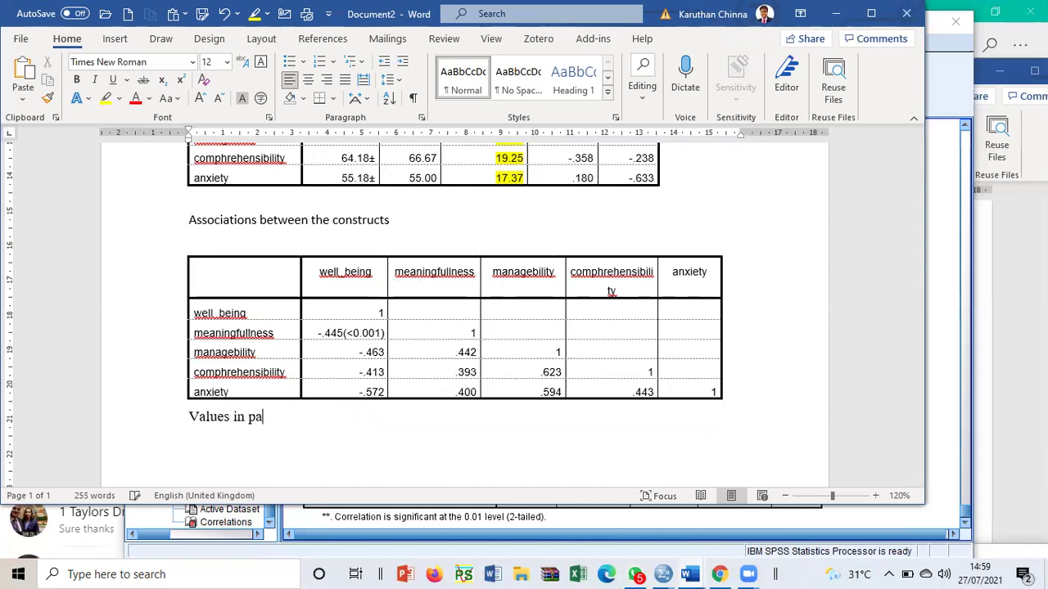
pyautogui.write('renthese')
pyautogui.press('BackSpace')
pyautogui.write('ses are the')
pyautogui.write('p-value')
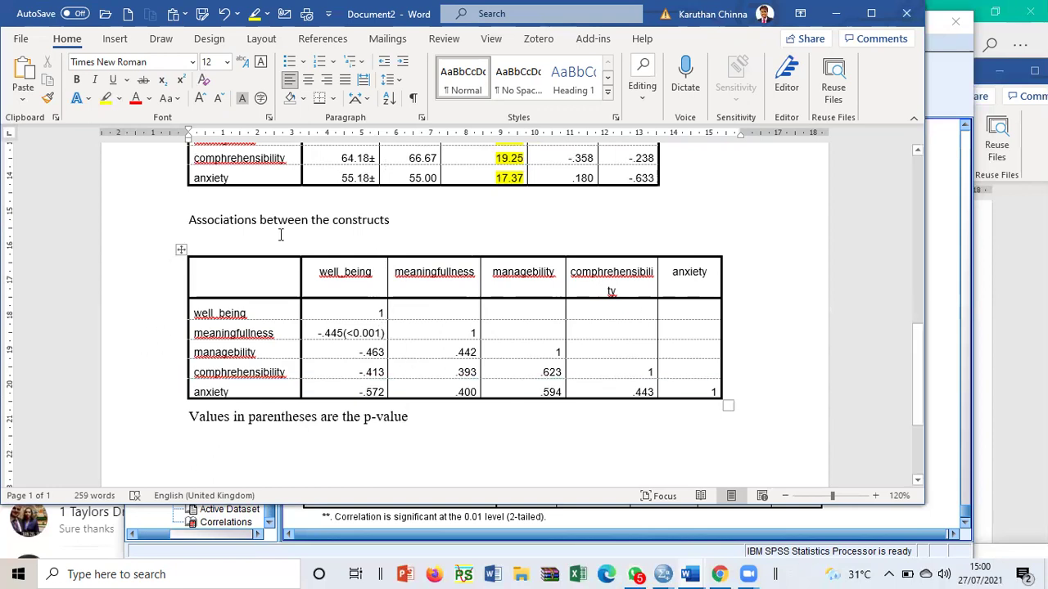
# - Below the heading "Associations between the constructs", add the sentence "The results from correlation analysis are presented in Table 3."
pyautogui.click(210, 238)
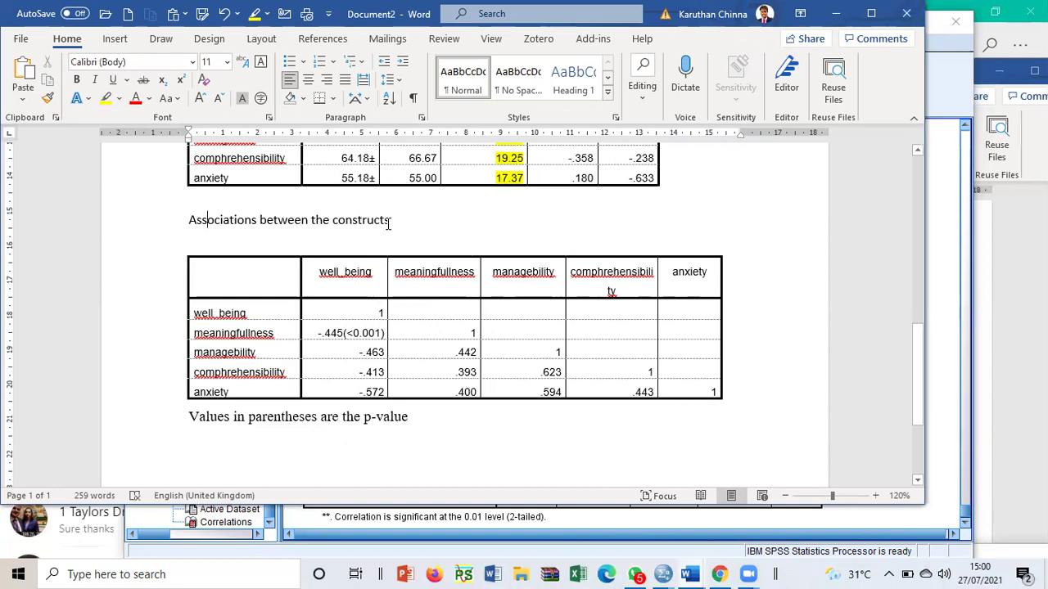
pyautogui.press('Return')
pyautogui.write('The resul')
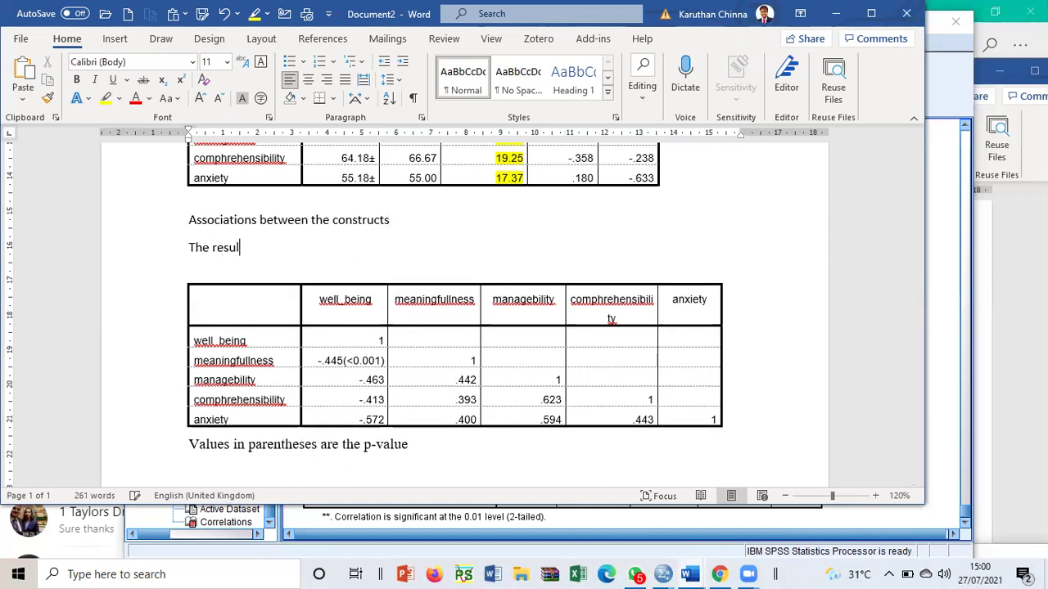
pyautogui.write('ts from correlation analysis are prede')
pyautogui.press('BackSpace')
pyautogui.press('BackSpace')
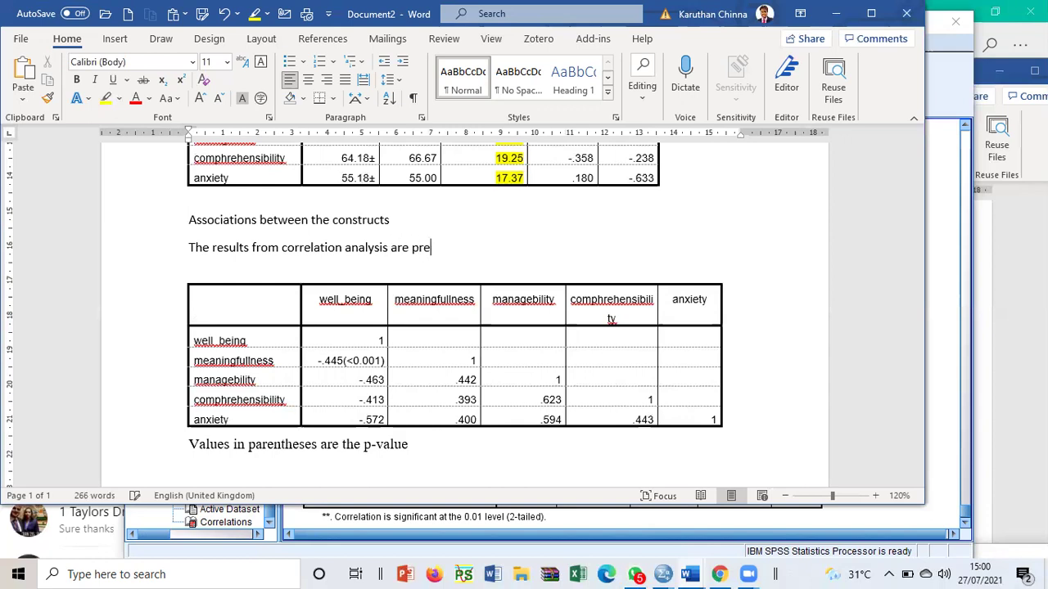
pyautogui.write('sented in Table 3.')
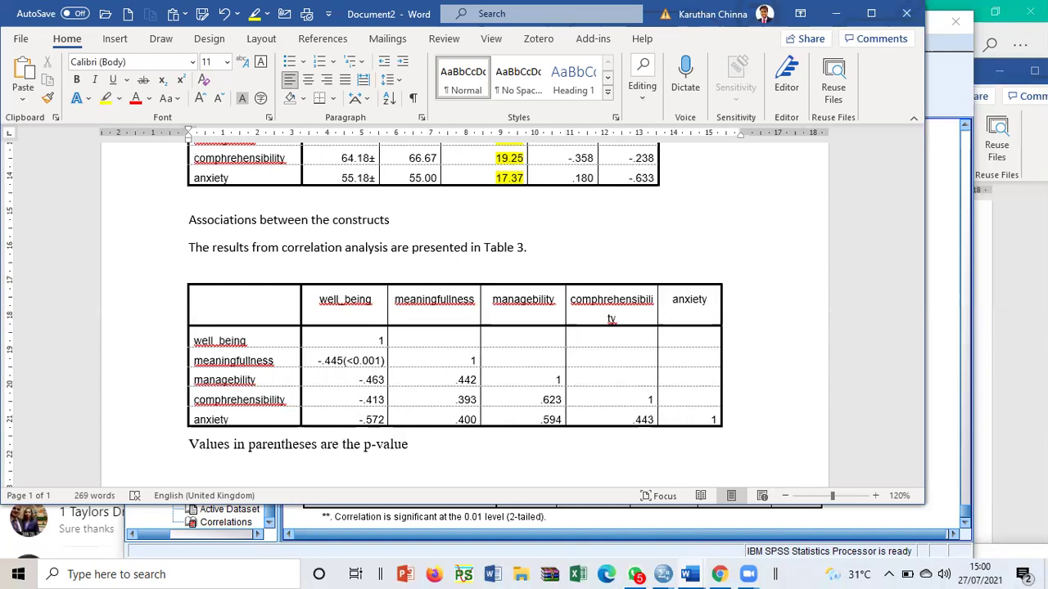
# - Continue the paragraph after "Table 3." with the partial sentence "There are significant negative associations between W"
pyautogui.write('There are signifi')
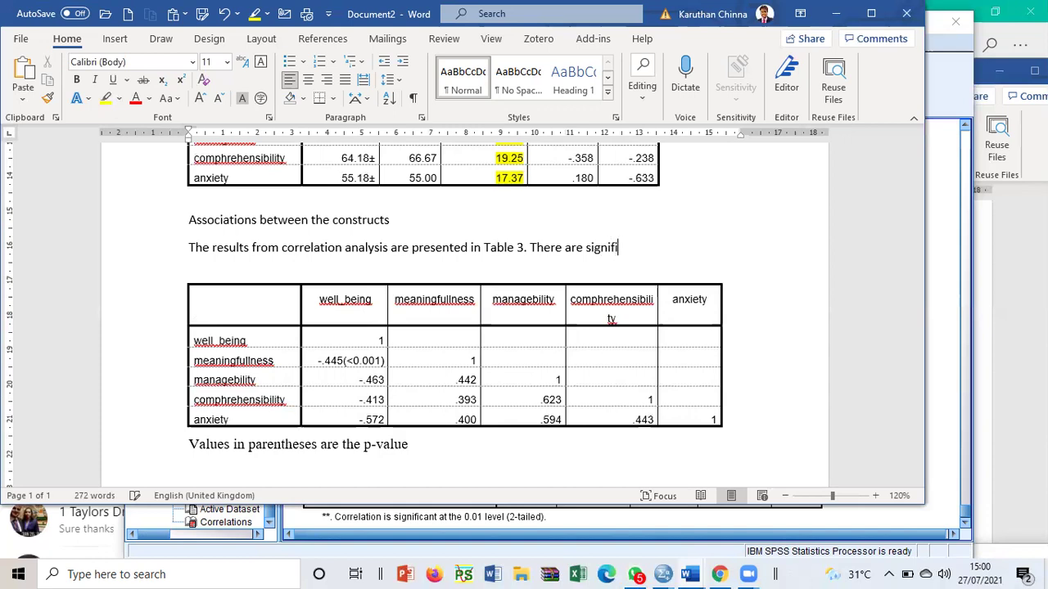
pyautogui.write('cant negative asso')
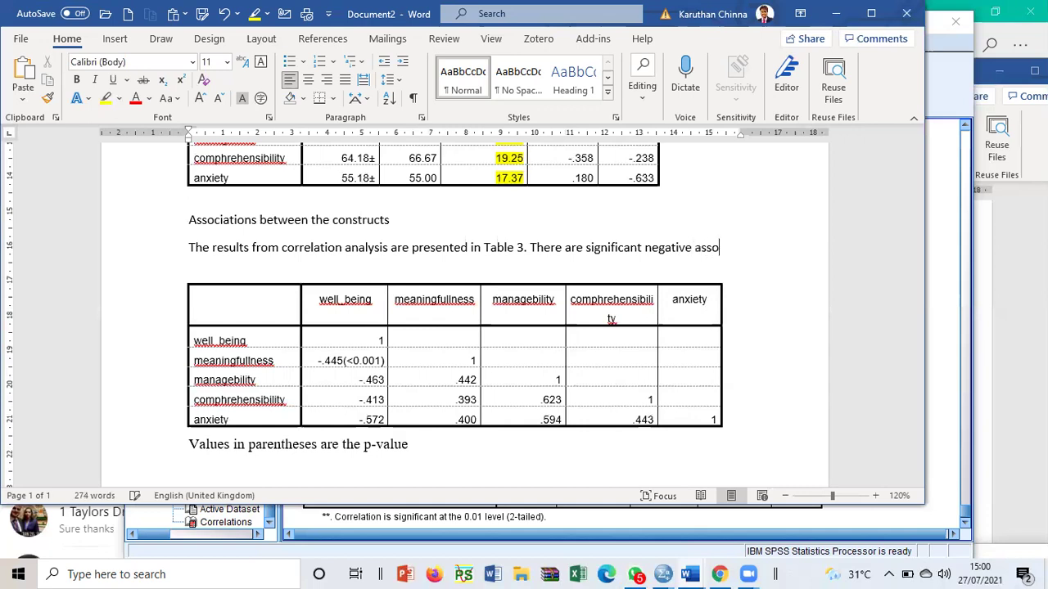
pyautogui.write('ciations be')
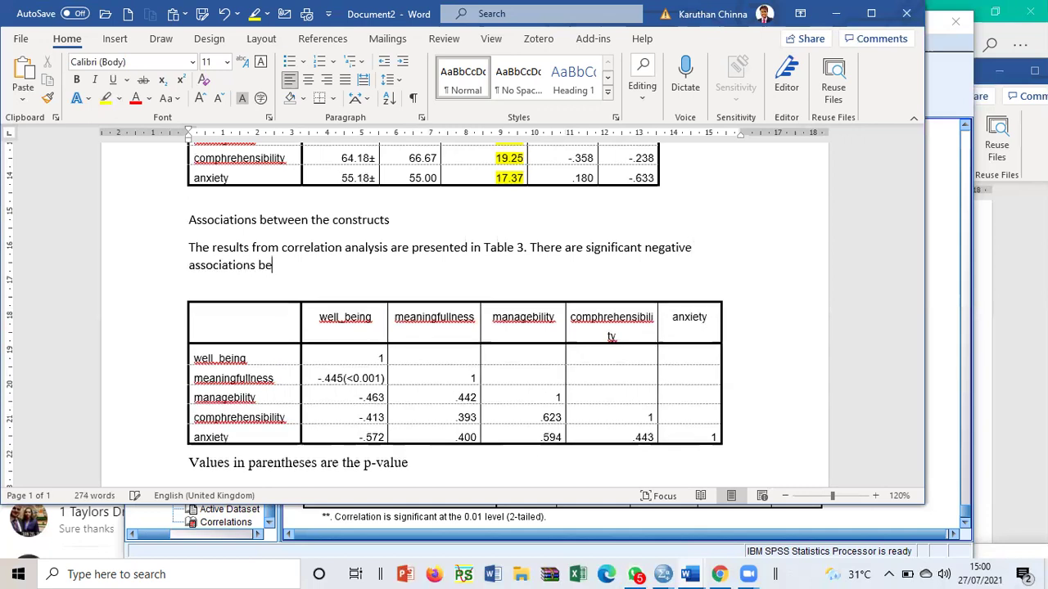
pyautogui.write('tween W')
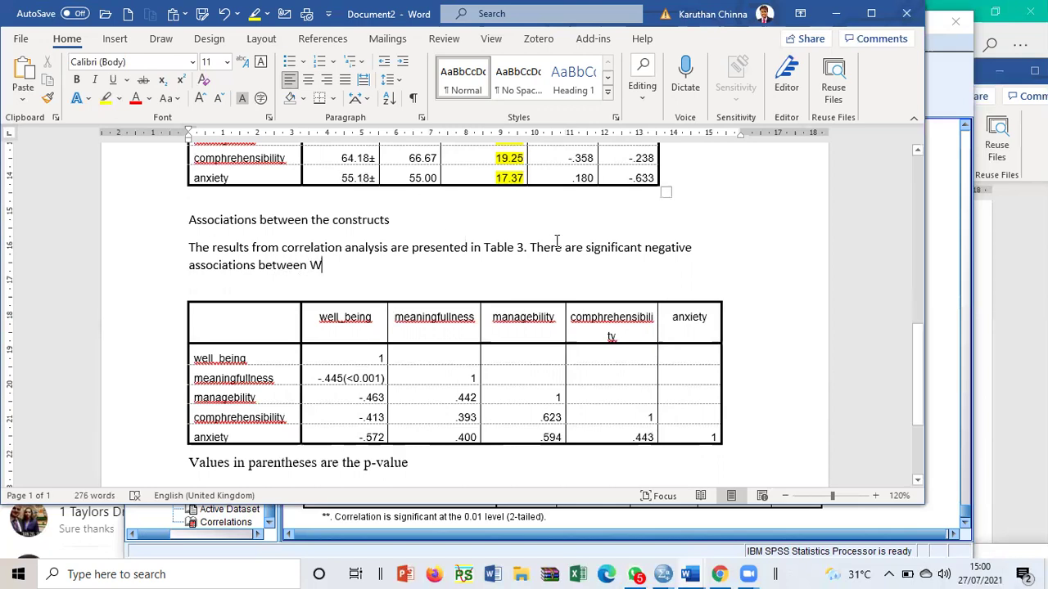
# - Before "There are significant", insert a statement that Wellbeing is negatively correlated with the other constructs, and separate the partial sentence with two paragraph breaks
pyautogui.click(532, 247)
pyautogui.write('We')
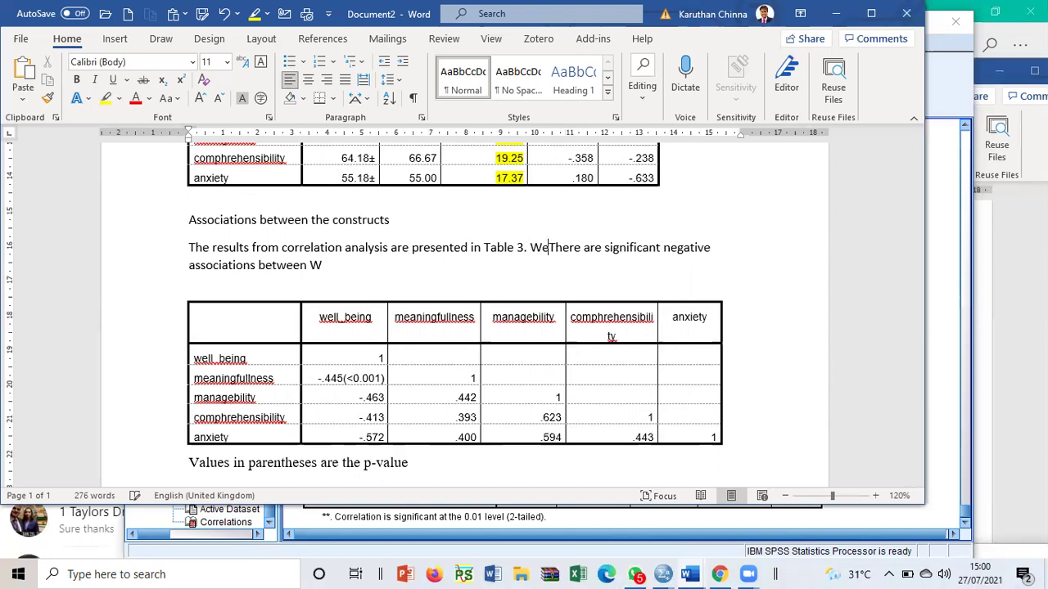
pyautogui.write('ll')
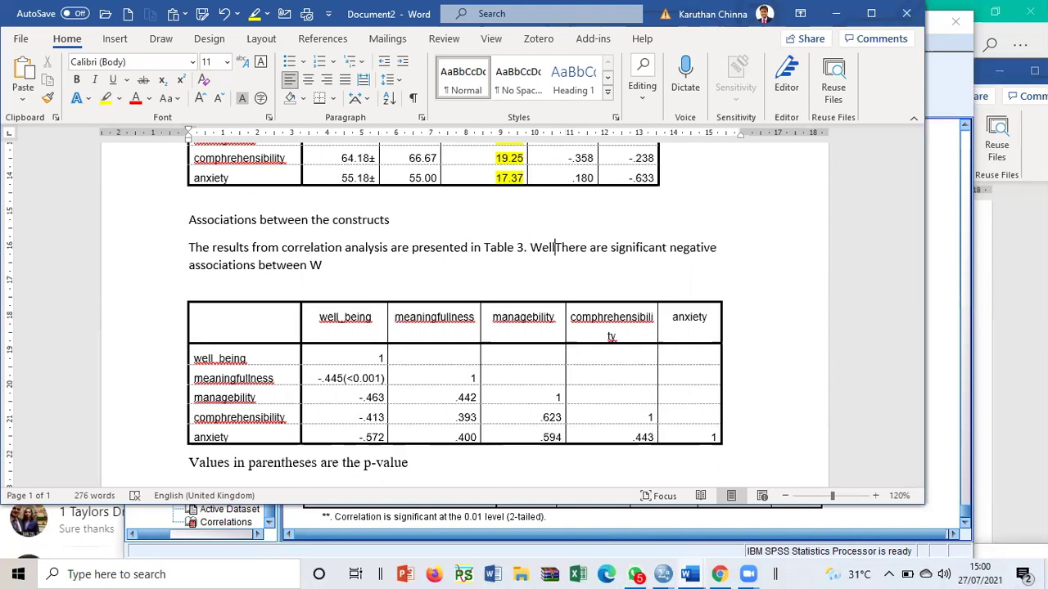
pyautogui.write('being i')
pyautogui.write('s ')
pyautogui.write('negative')
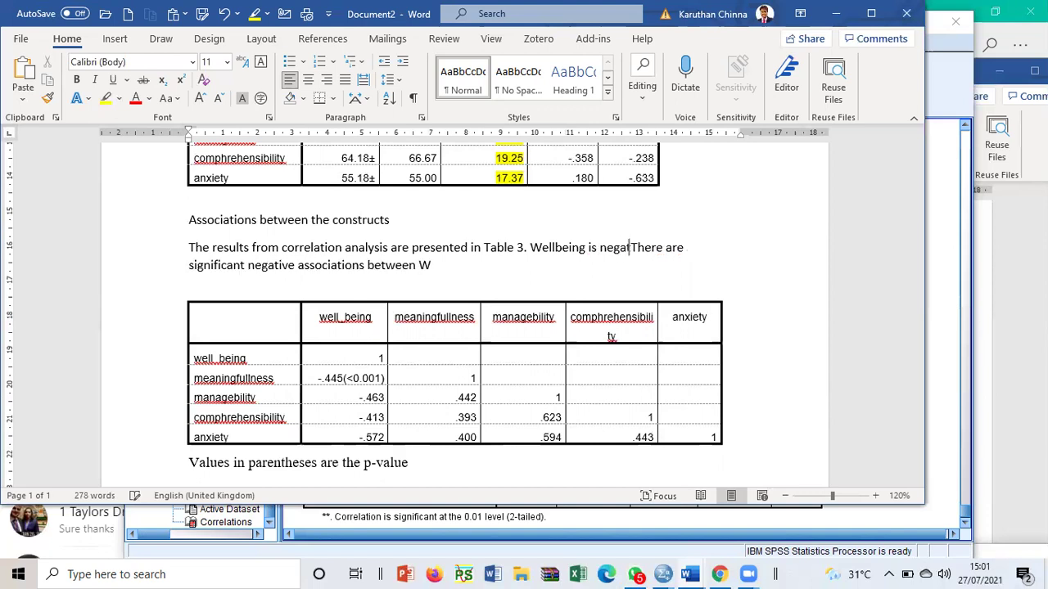
pyautogui.write('ly ci')
pyautogui.press('BackSpace')
pyautogui.write('orrel')
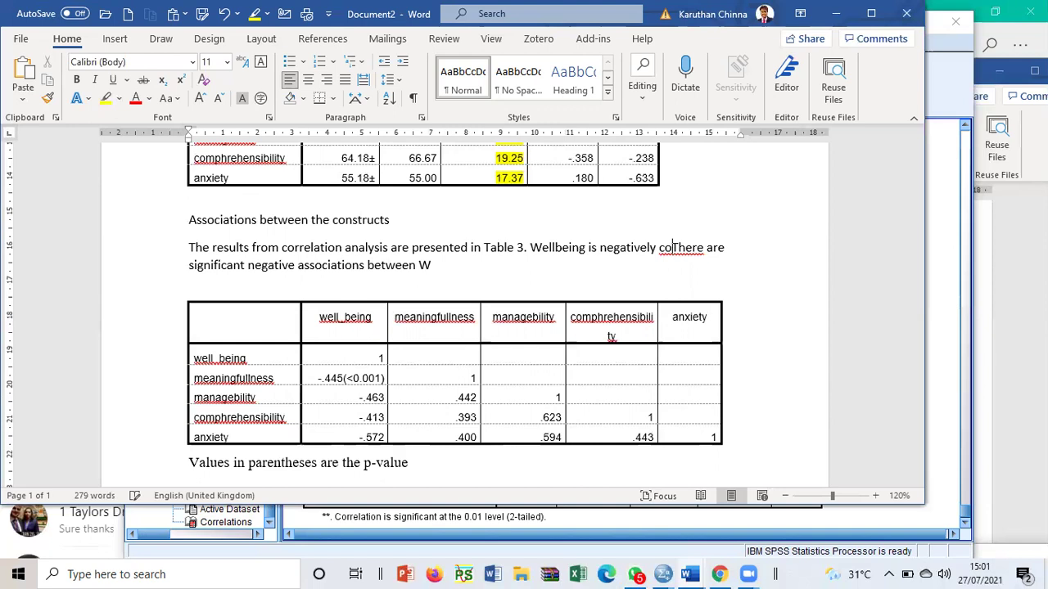
pyautogui.write('atioThere are significant negative associations between W')
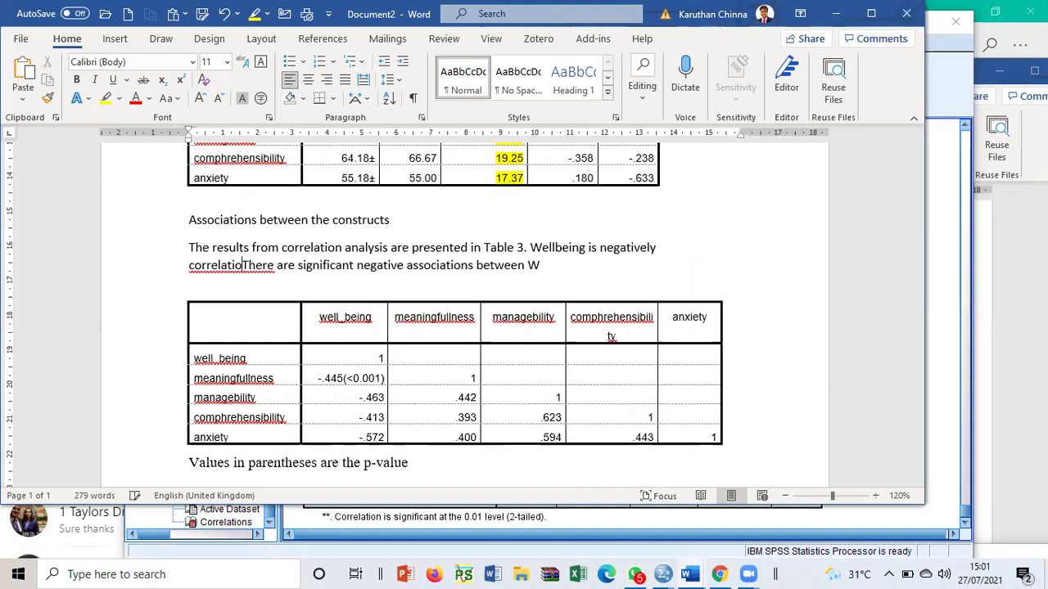
pyautogui.write('ed with')
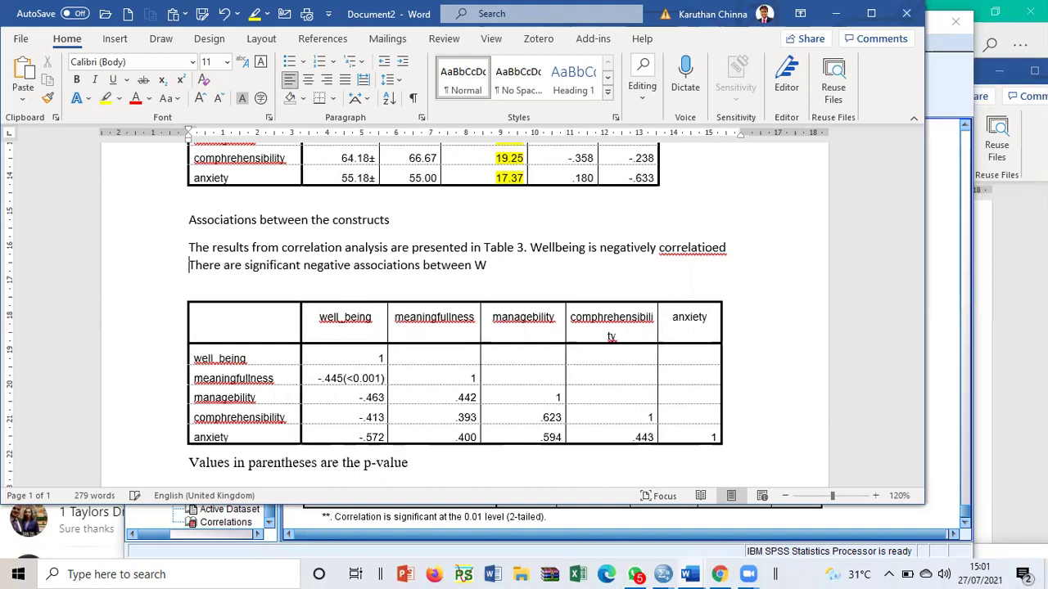
pyautogui.write(' the other')
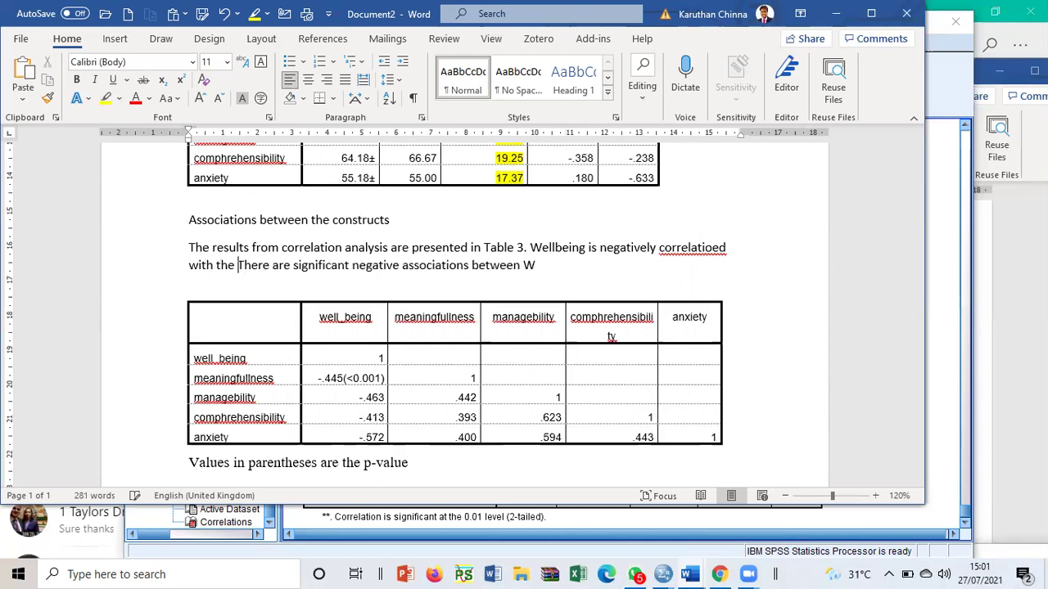
pyautogui.write(' constru')
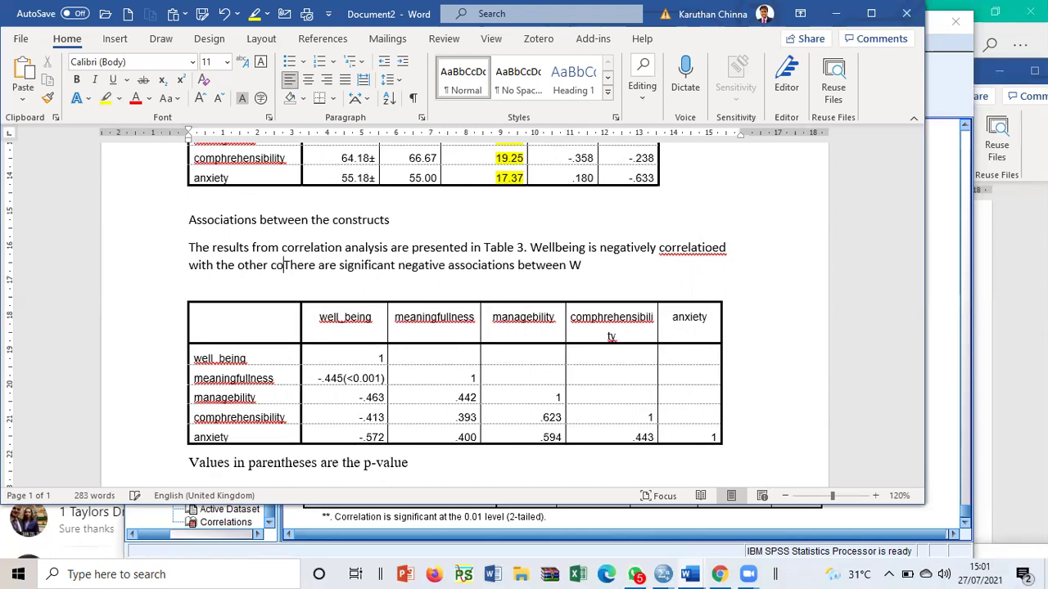
pyautogui.write('ts')
pyautogui.press('Return')
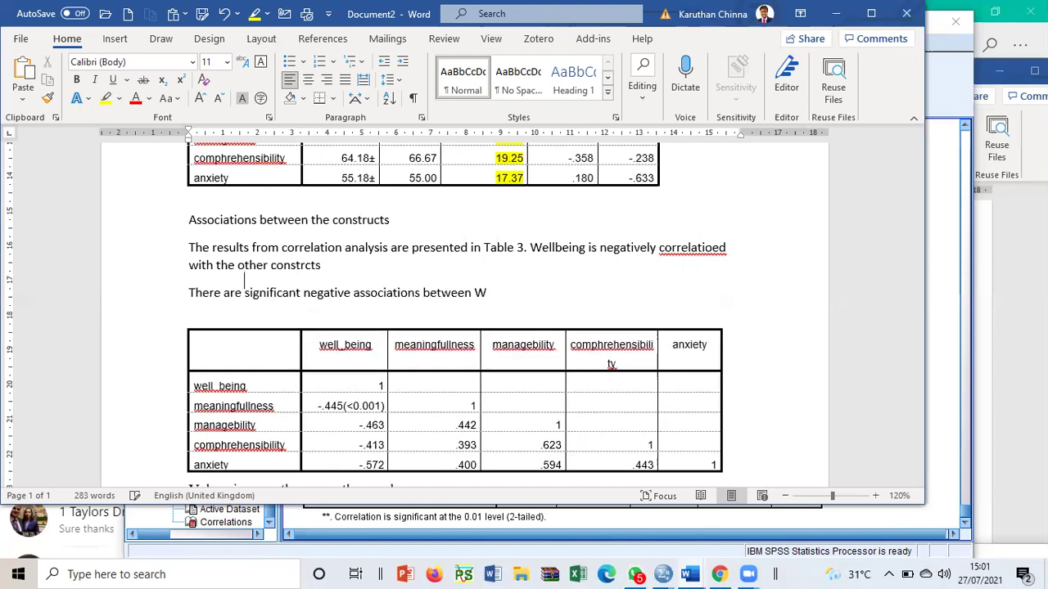
pyautogui.press('Return')
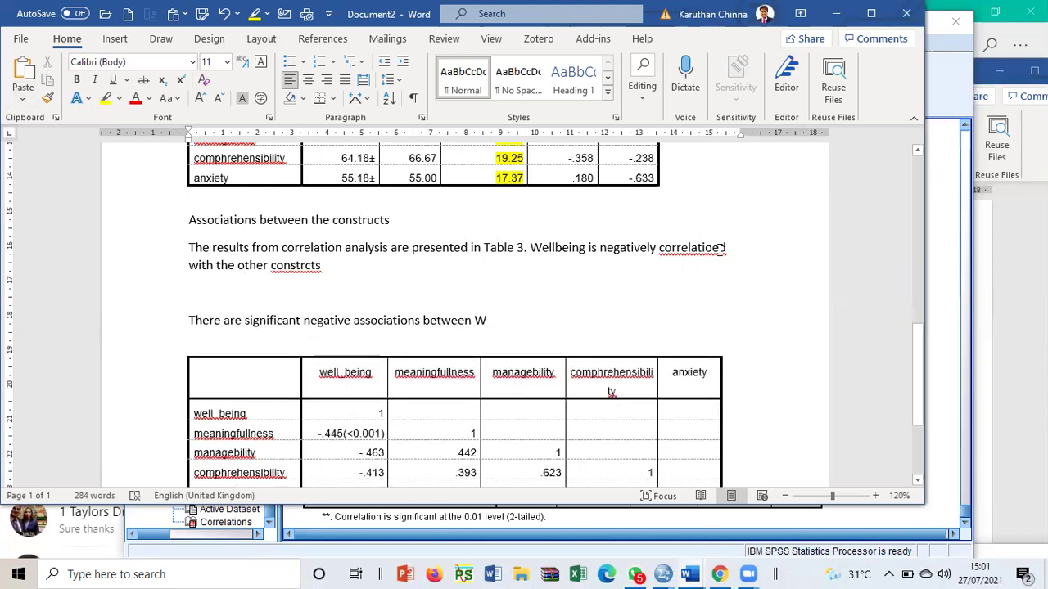
# - Correct the misspelled words "correlatioed" and "constrcts" to "correlated" and "constructs" with the suggested spellings
pyautogui.rightClick(685, 258)
pyautogui.click(782, 277)
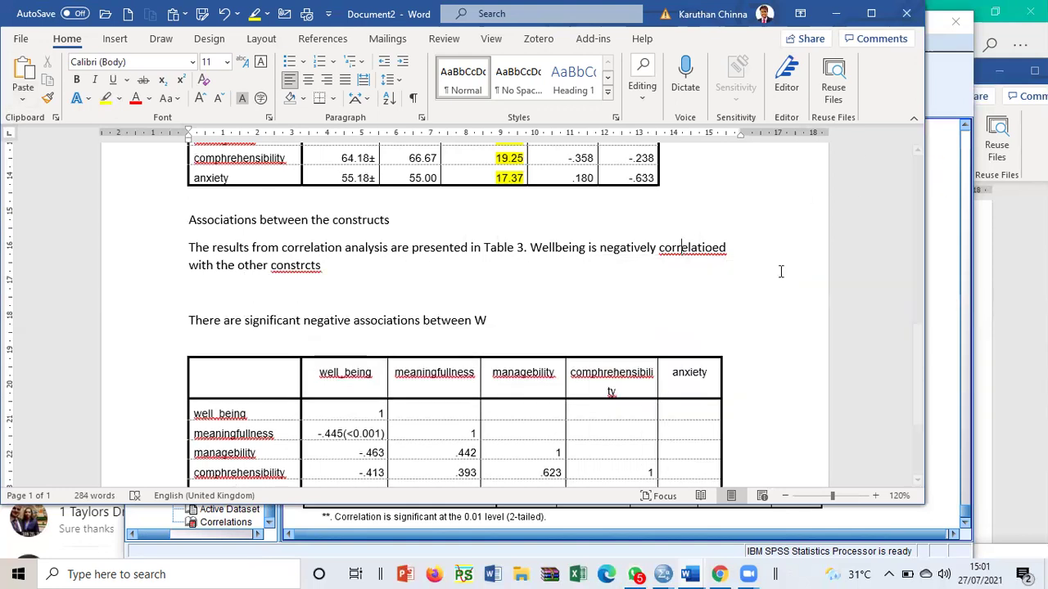
pyautogui.rightClick(304, 270)
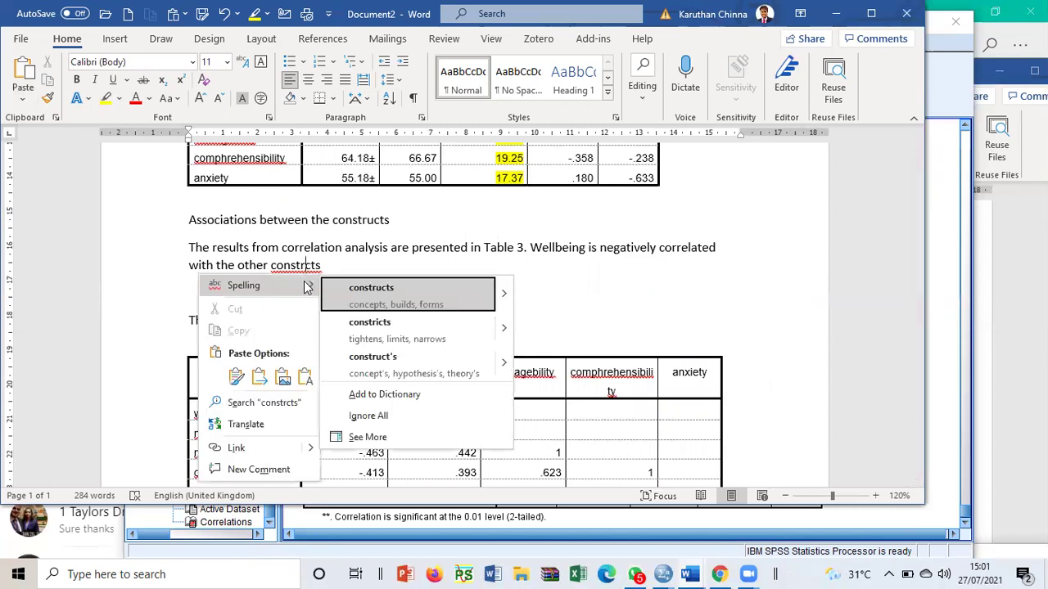
pyautogui.click(347, 289)
# - Review the well_being row and the labels of the other four constructs in the correlation table
pyautogui.scroll(-3, 346, 287)
pyautogui.scroll(-1, 346, 287)
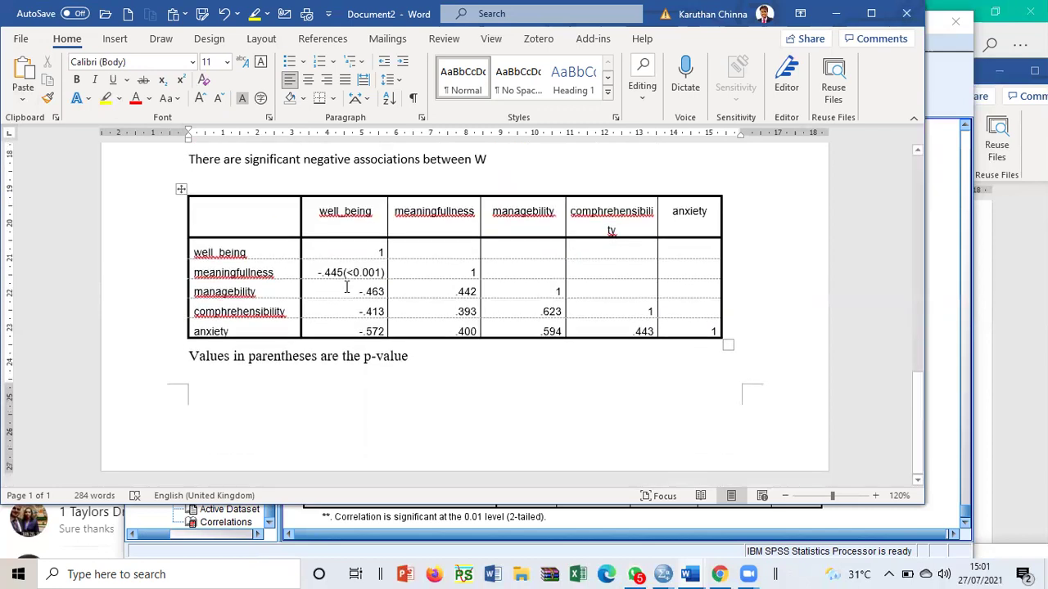
pyautogui.doubleClick(213, 256)
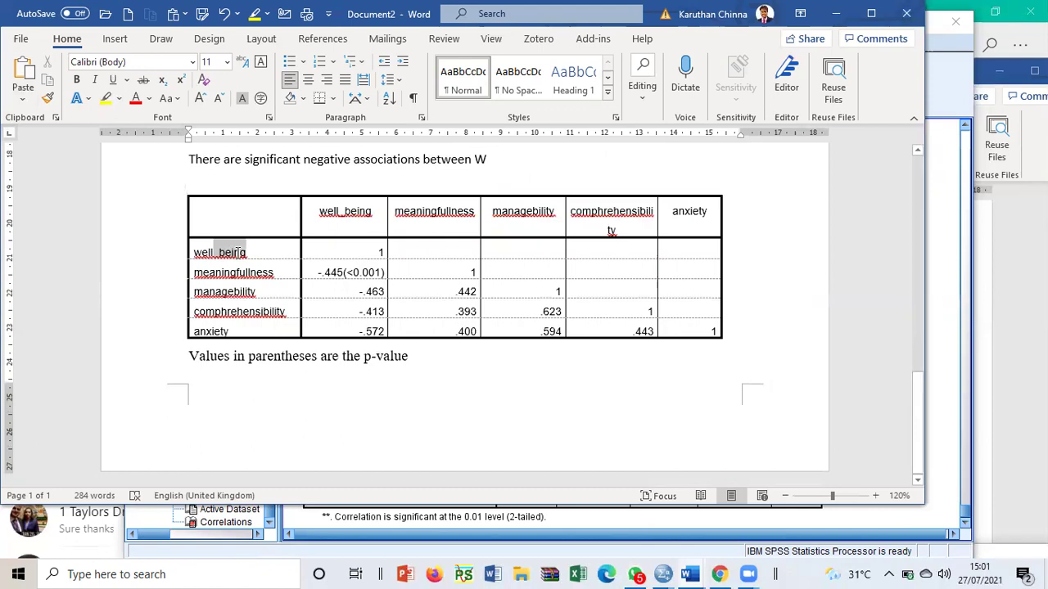
pyautogui.click(390, 257)
pyautogui.moveTo(262, 273); pyautogui.dragTo(262, 330)
pyautogui.click(838, 256)
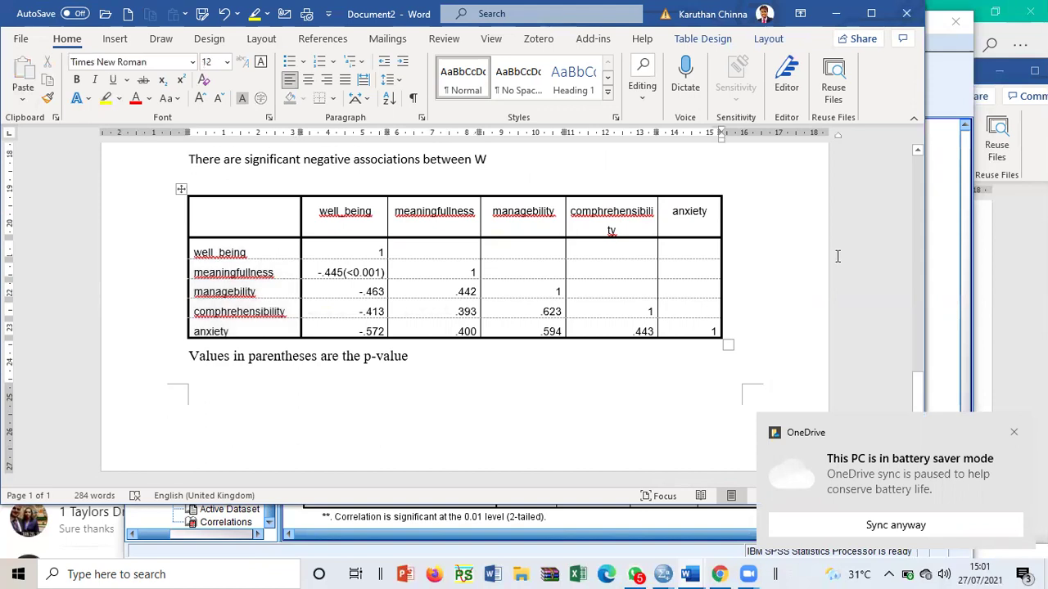
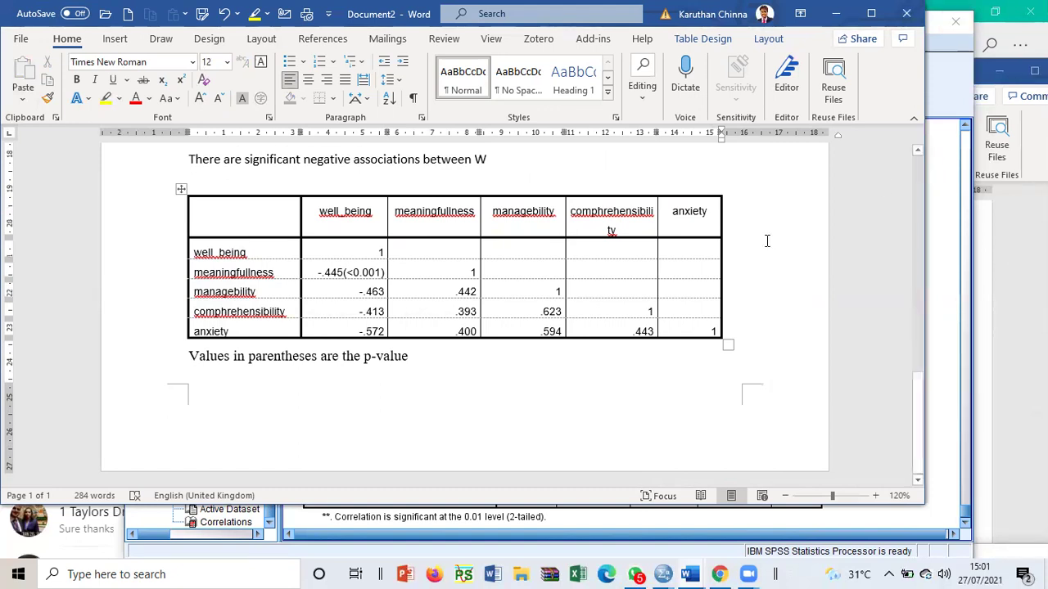
# - Highlight the statement "Wellbeing is negatively correlated with the other constructs" in yellow
pyautogui.scroll(3, 767, 240)
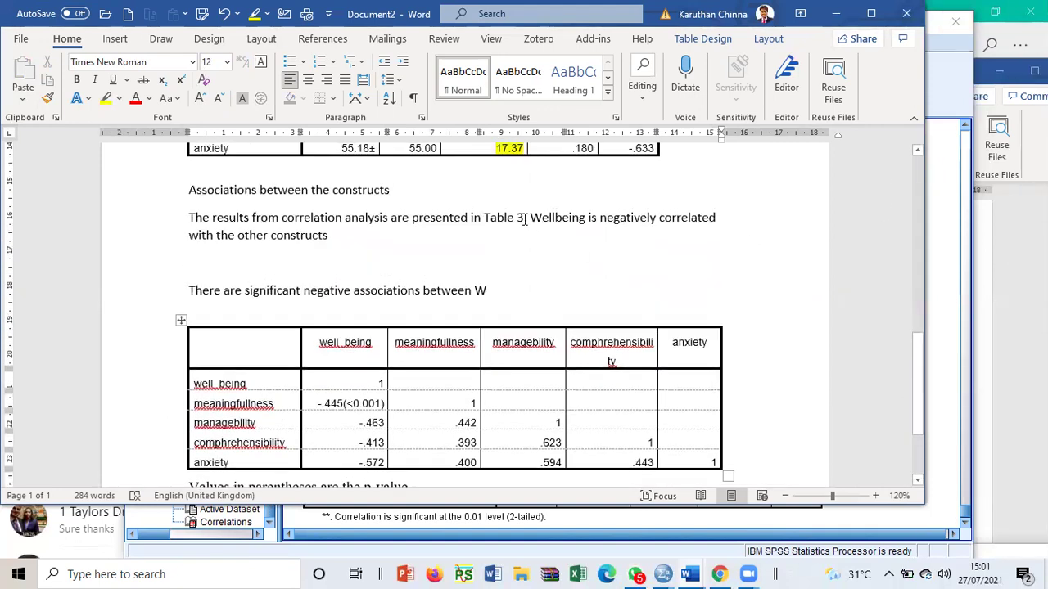
pyautogui.keyDown('shift'); pyautogui.click(323, 243); pyautogui.keyUp('shift')
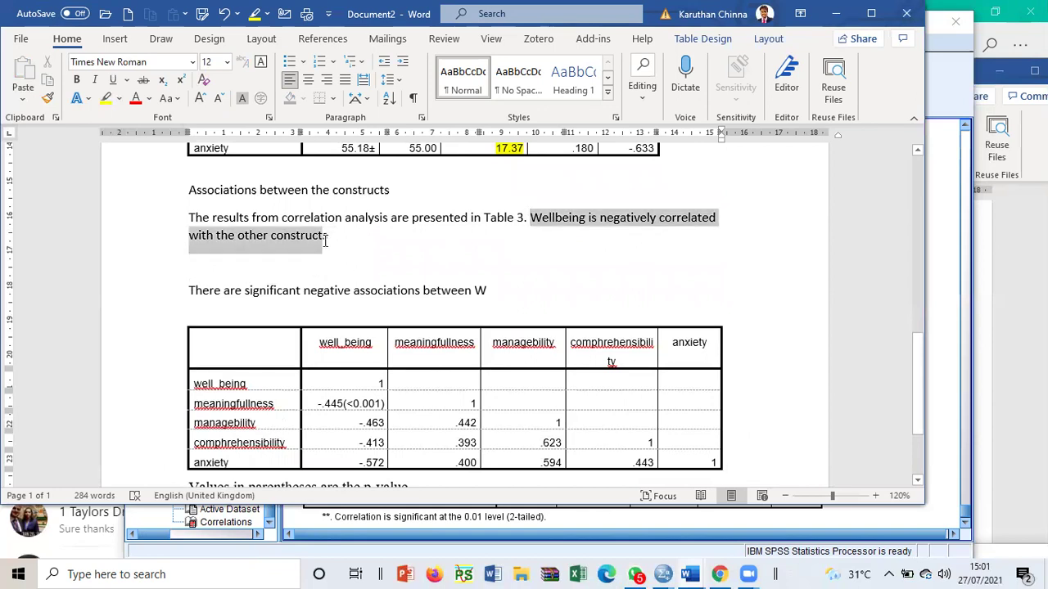
pyautogui.click(105, 98)
# - Highlight the paragraph beginning "The descriptive summary is provided in table 2" in yellow, and move the skewness text after the dots into its own paragraph
pyautogui.scroll(7, 431, 227)
pyautogui.scroll(3, 433, 223)
pyautogui.scroll(-3, 491, 229)
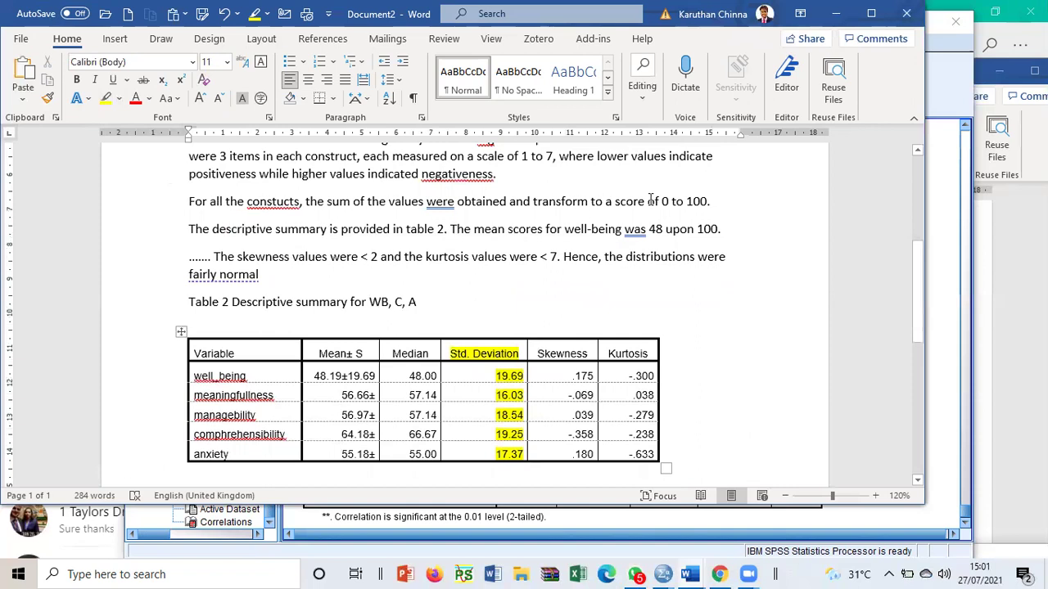
pyautogui.moveTo(189, 233); pyautogui.dragTo(736, 235)
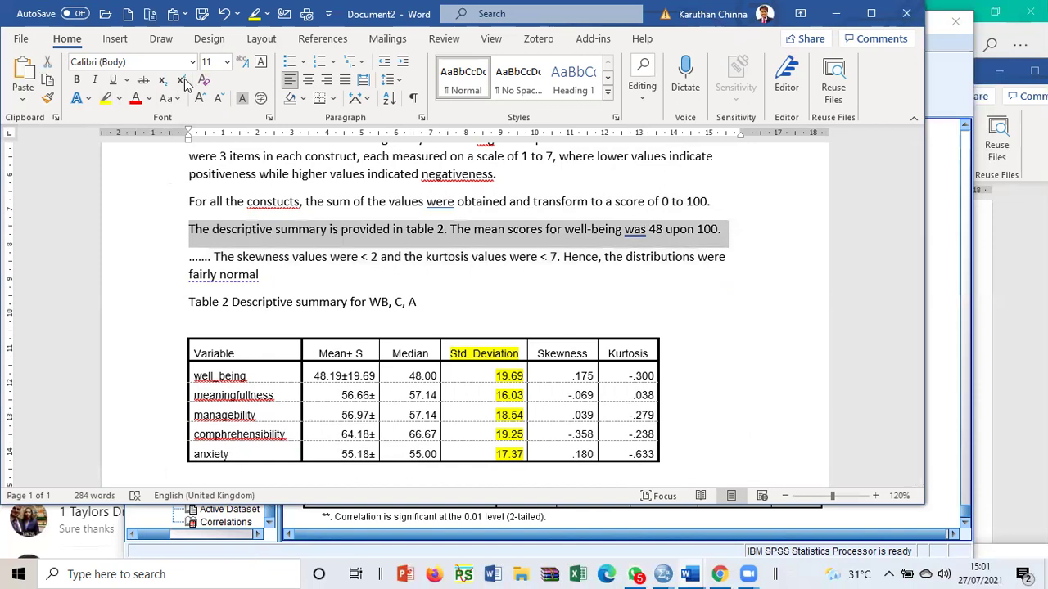
pyautogui.click(106, 98)
pyautogui.press('Right')
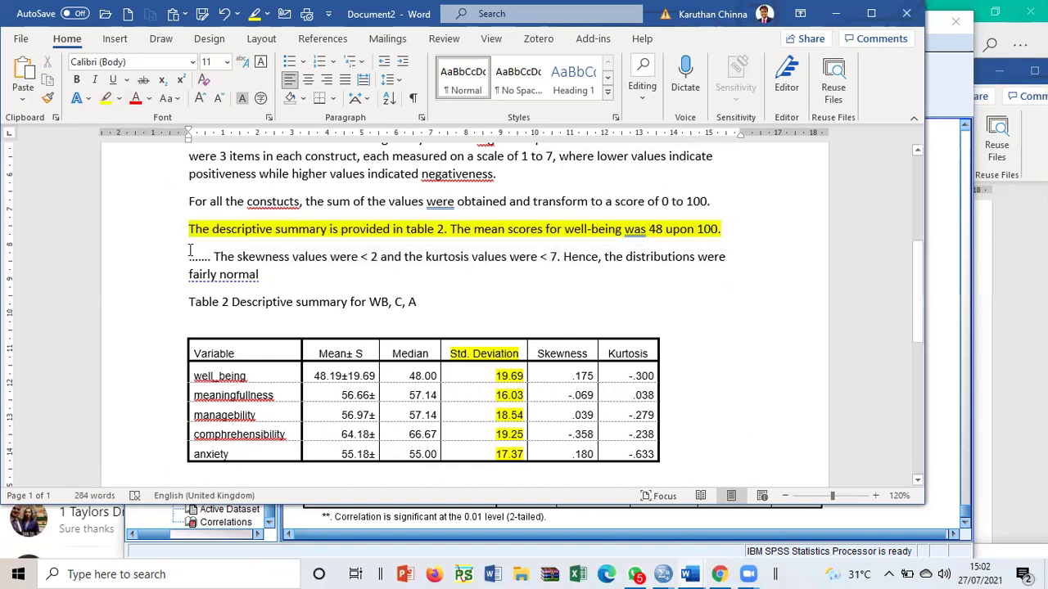
pyautogui.click(211, 257)
pyautogui.press('Return')
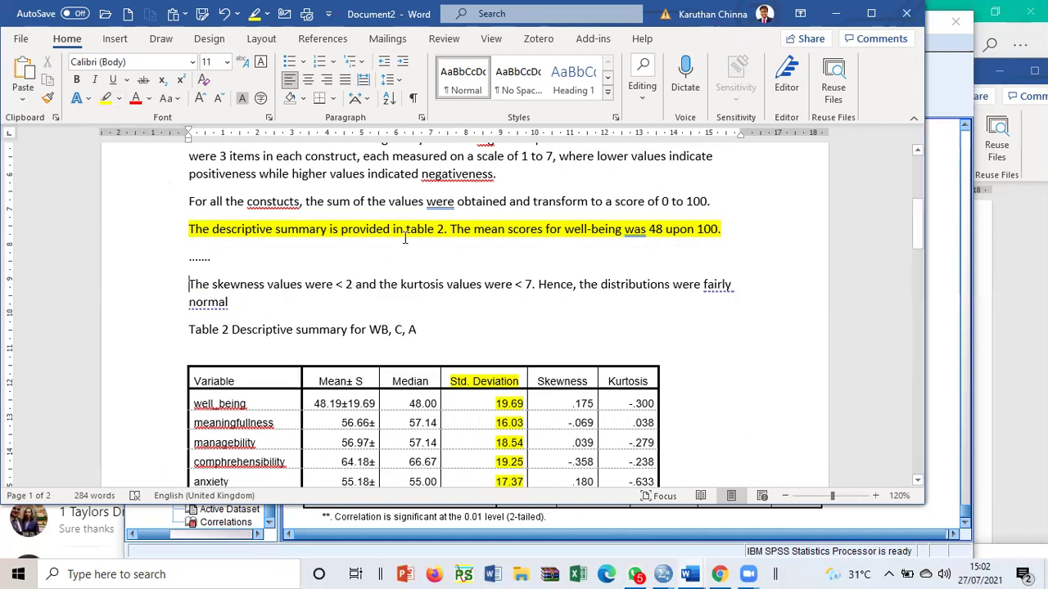
# - Add the sentence "The other constructs were associated positively with each other" after the highlighted wellbeing statement in the associations section
pyautogui.scroll(-3, 575, 284)
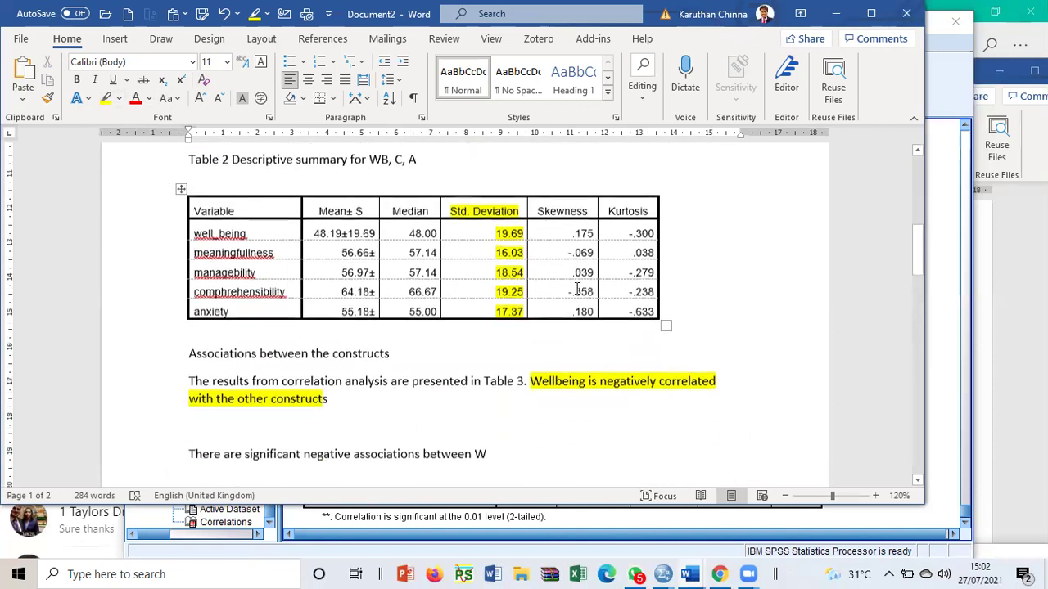
pyautogui.scroll(-5, 567, 287)
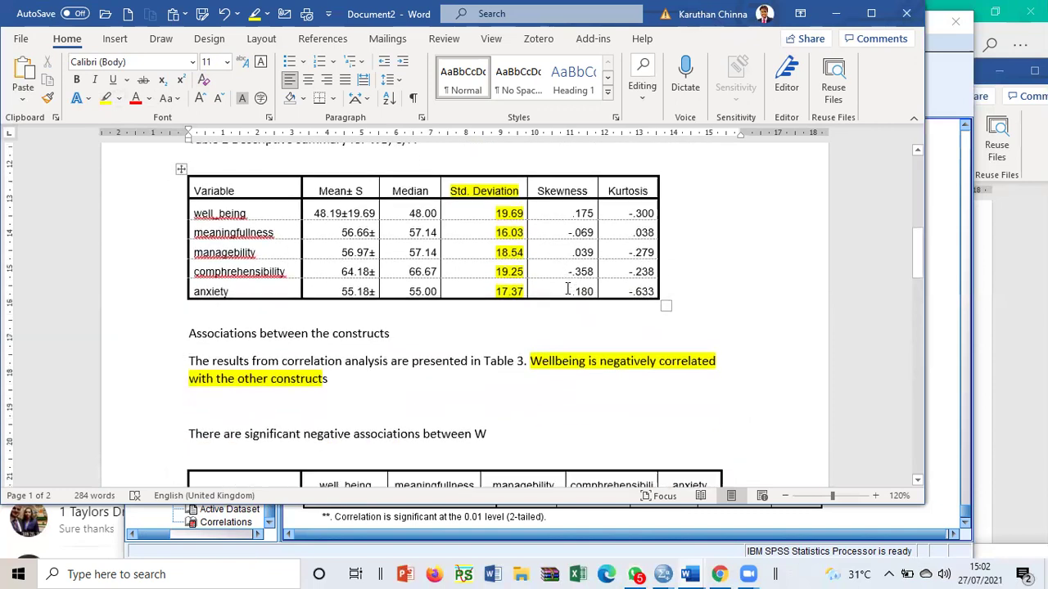
pyautogui.scroll(1, 562, 278)
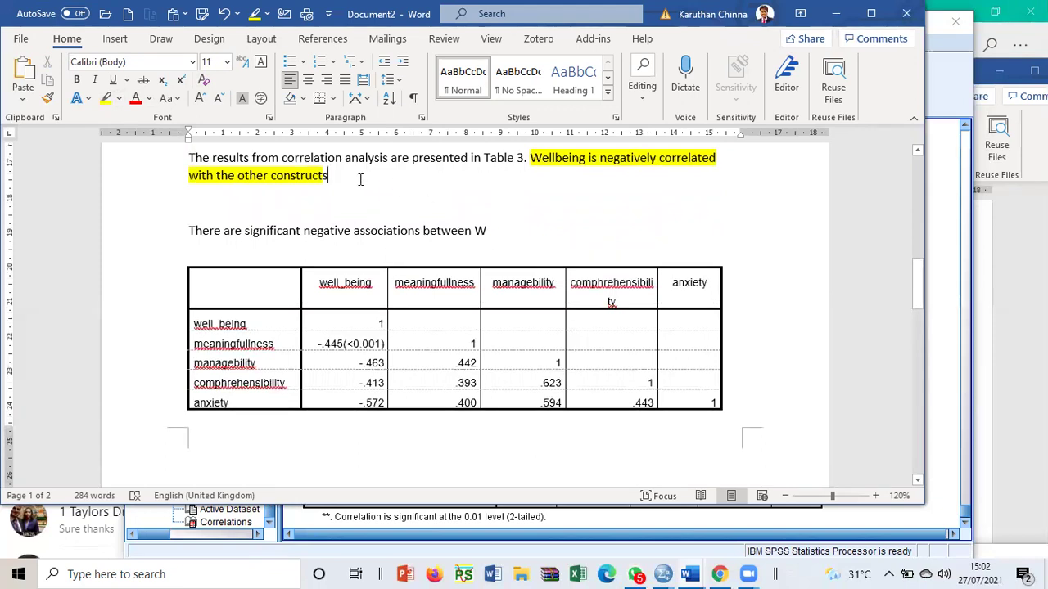
pyautogui.click(359, 179)
pyautogui.write('. The')
pyautogui.press('BackSpace')
pyautogui.press('BackSpace')
pyautogui.write('e othet')
pyautogui.press('BackSpace')
pyautogui.write('r constructs')
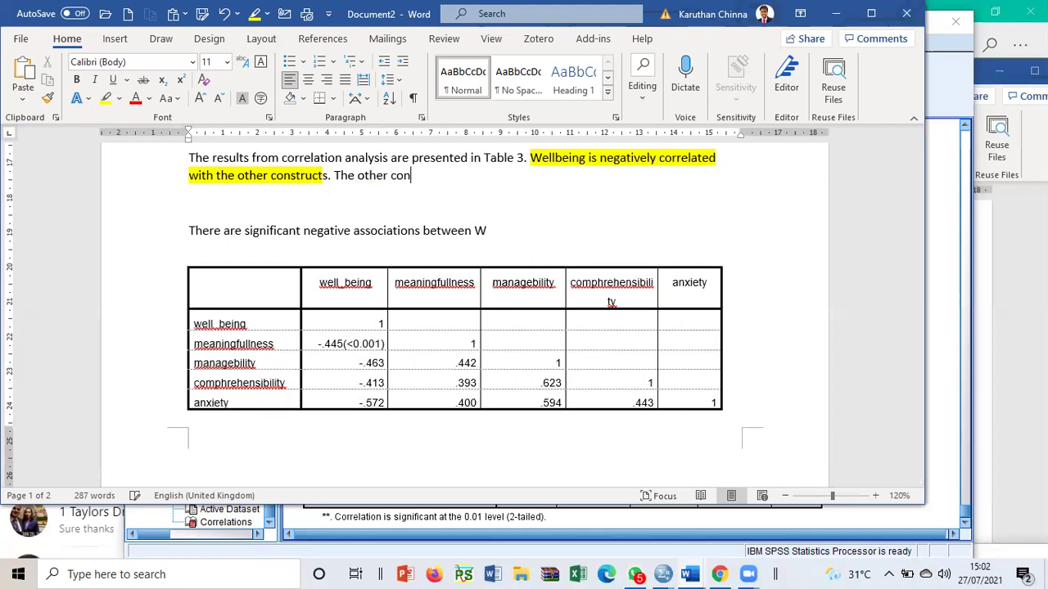
pyautogui.write(' were assot')
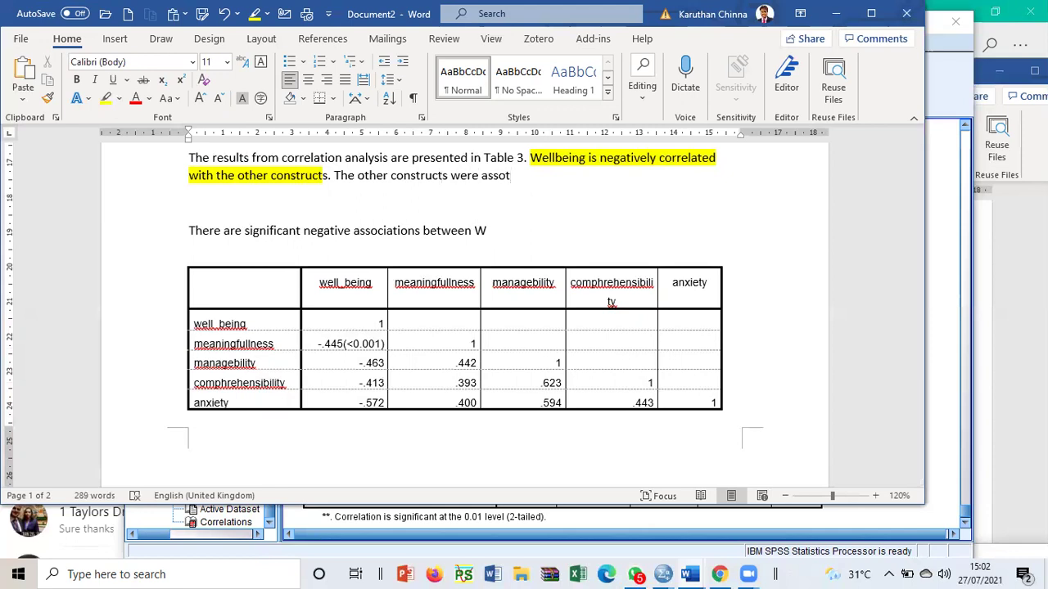
pyautogui.scroll(1, 466, 311)
pyautogui.press('BackSpace')
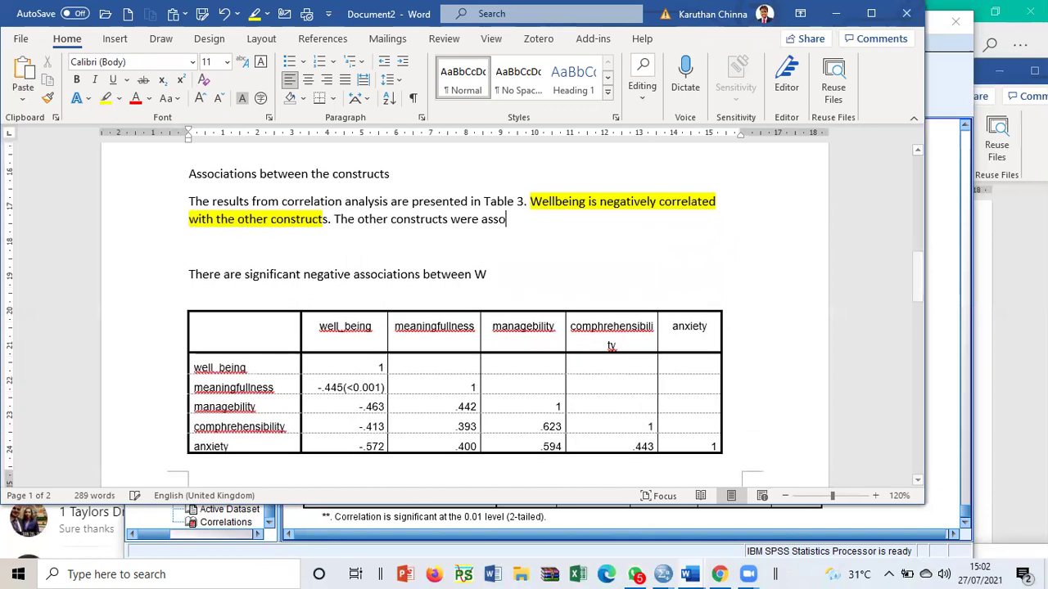
pyautogui.write('c')
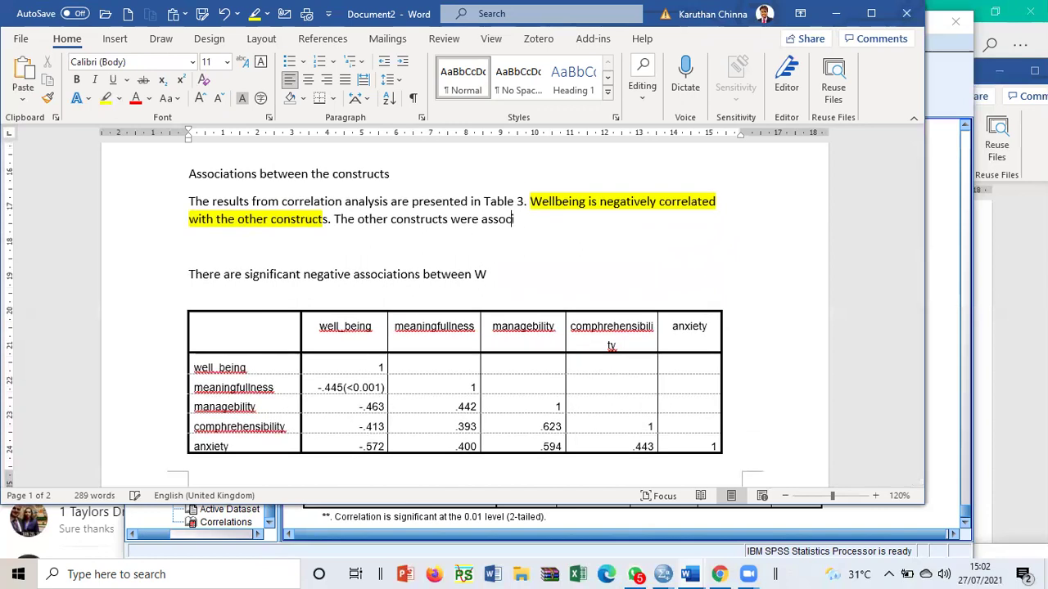
pyautogui.write('iated posit')
pyautogui.write('uve')
pyautogui.write('ly ')
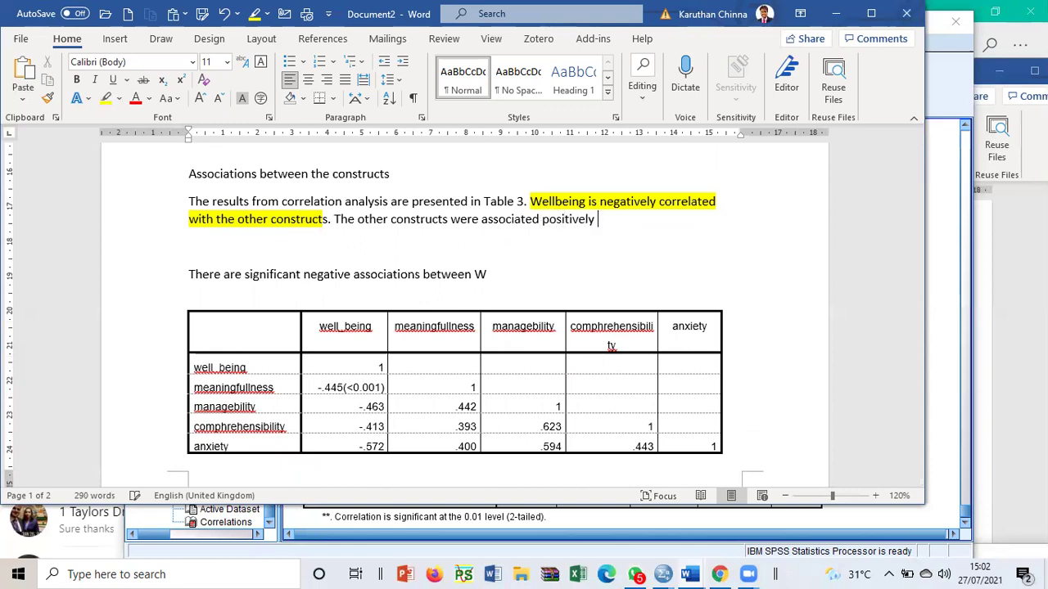
pyautogui.write('with each other')
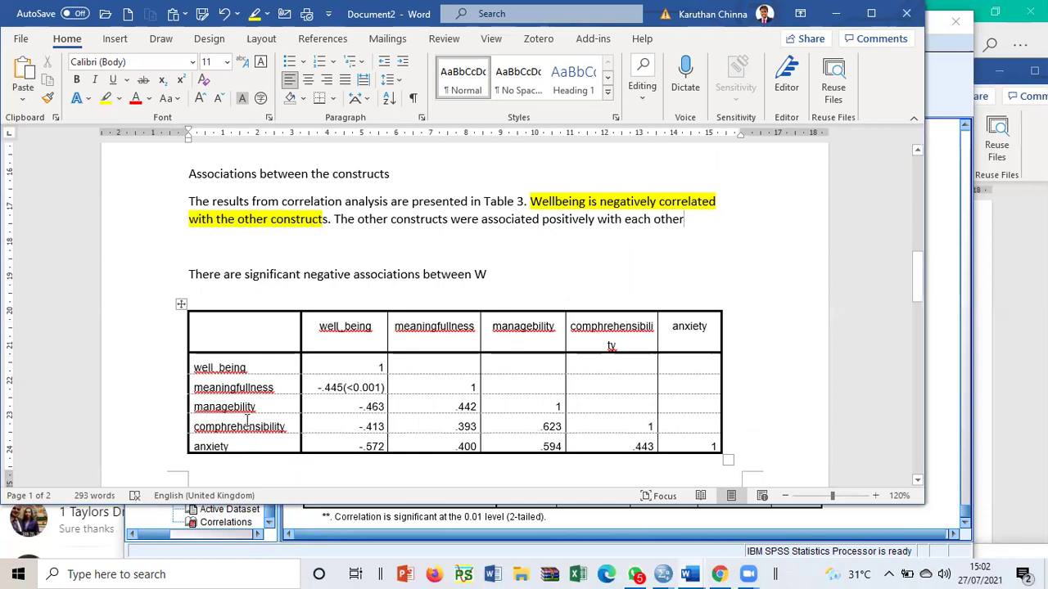
pyautogui.moveTo(249, 391); pyautogui.dragTo(260, 447)
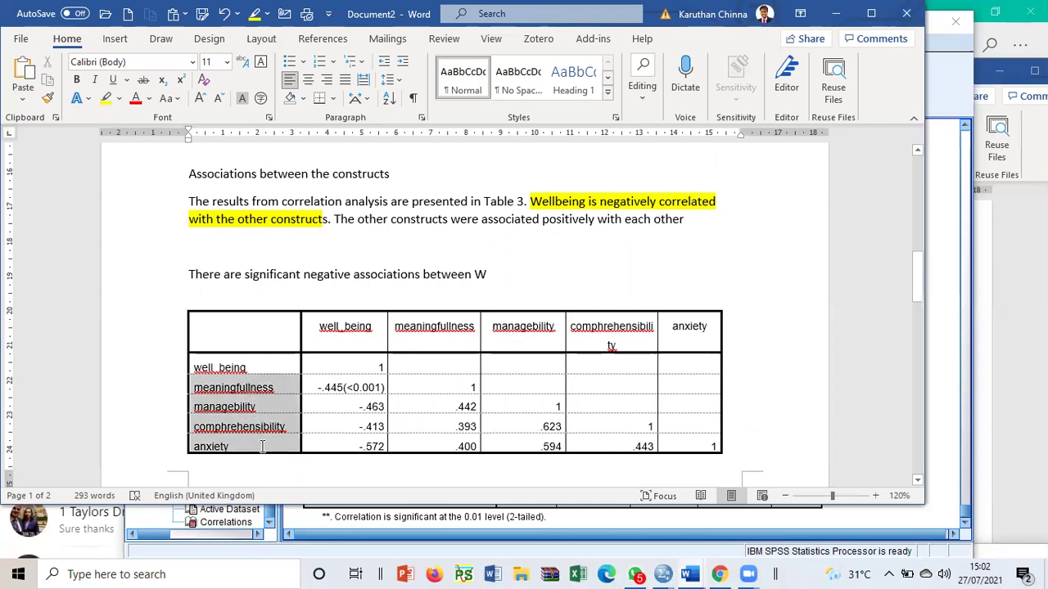
# - Delete the unfinished line "There are significant negative associations between W" above the correlation table
pyautogui.click(538, 274)
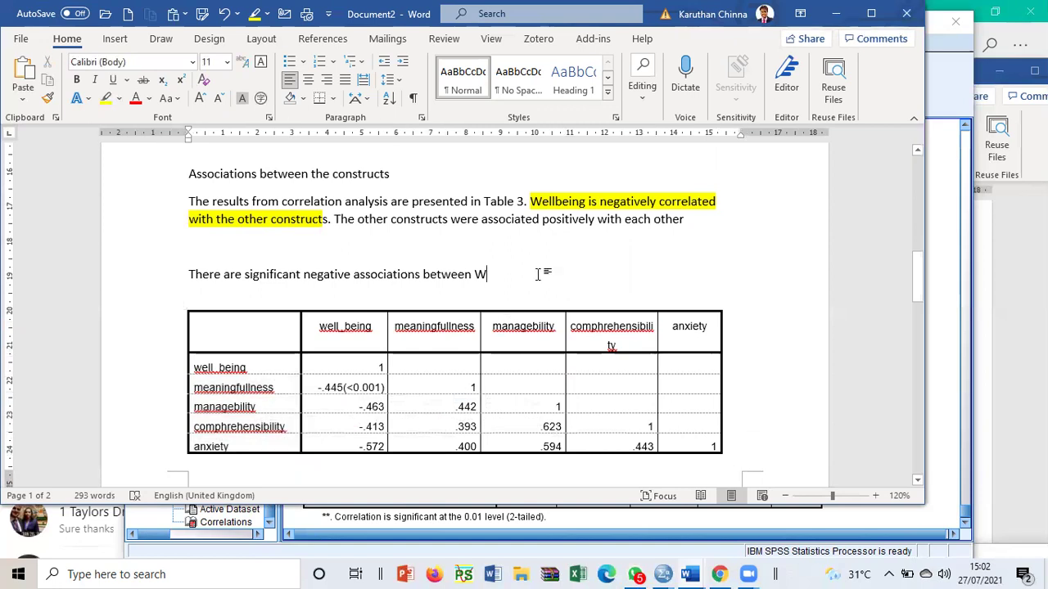
pyautogui.click(183, 272)
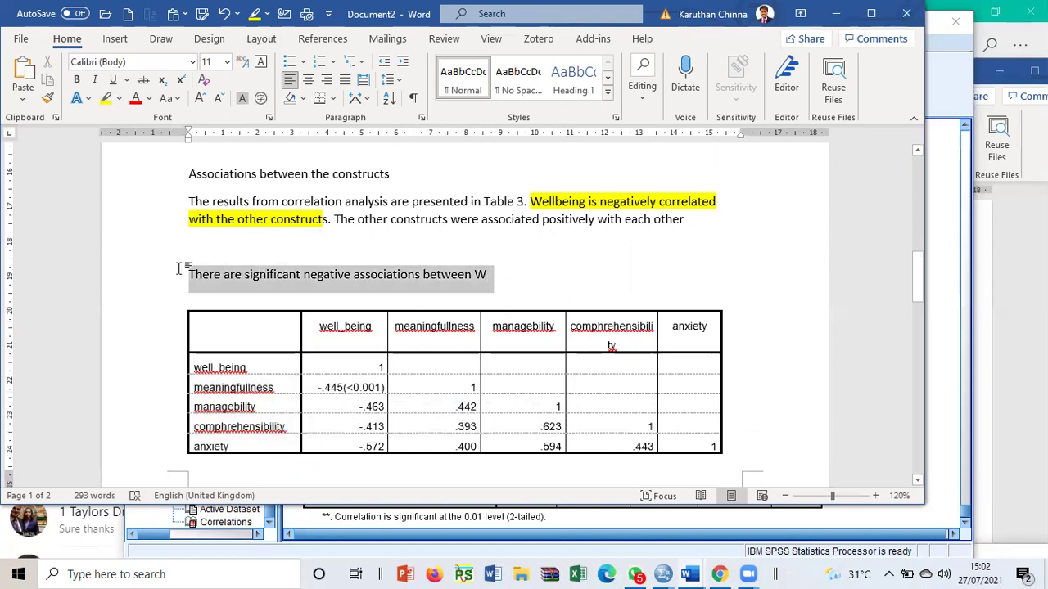
pyautogui.press('BackSpace')
pyautogui.press('Delete')
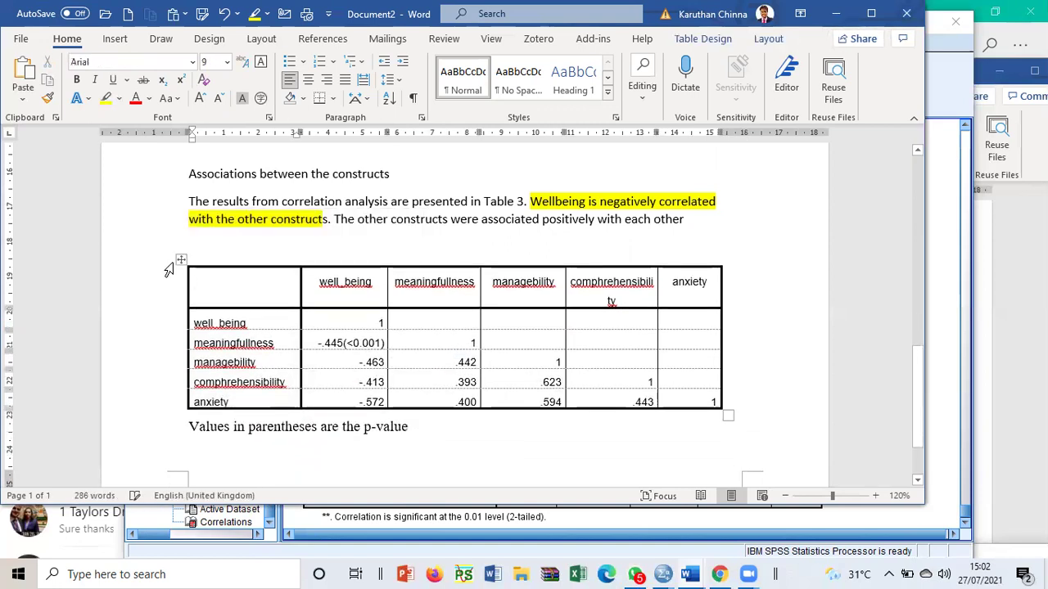
pyautogui.scroll(6, 218, 197)
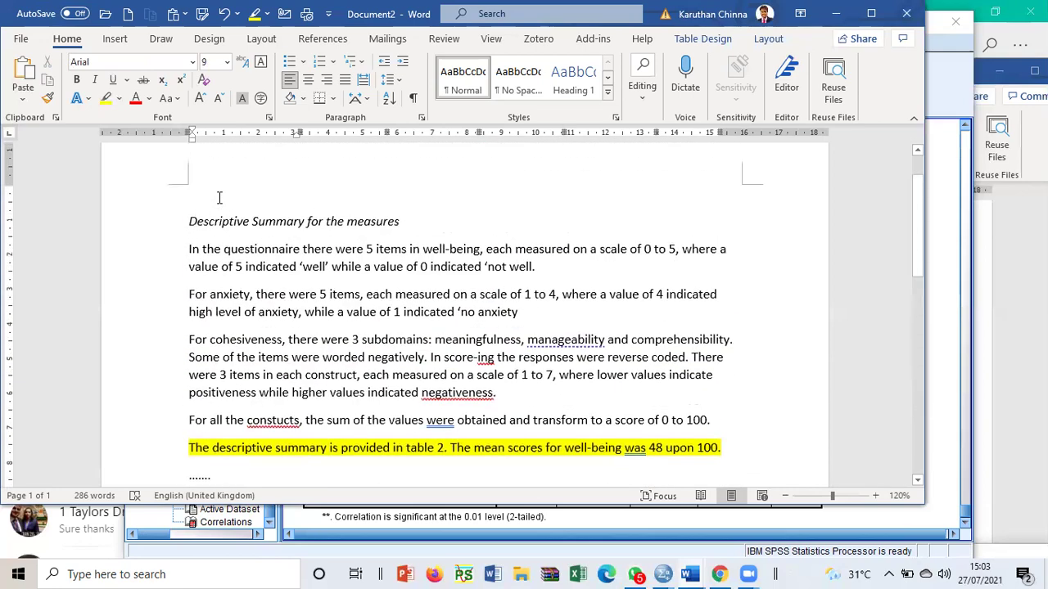
pyautogui.scroll(-8, 219, 197)
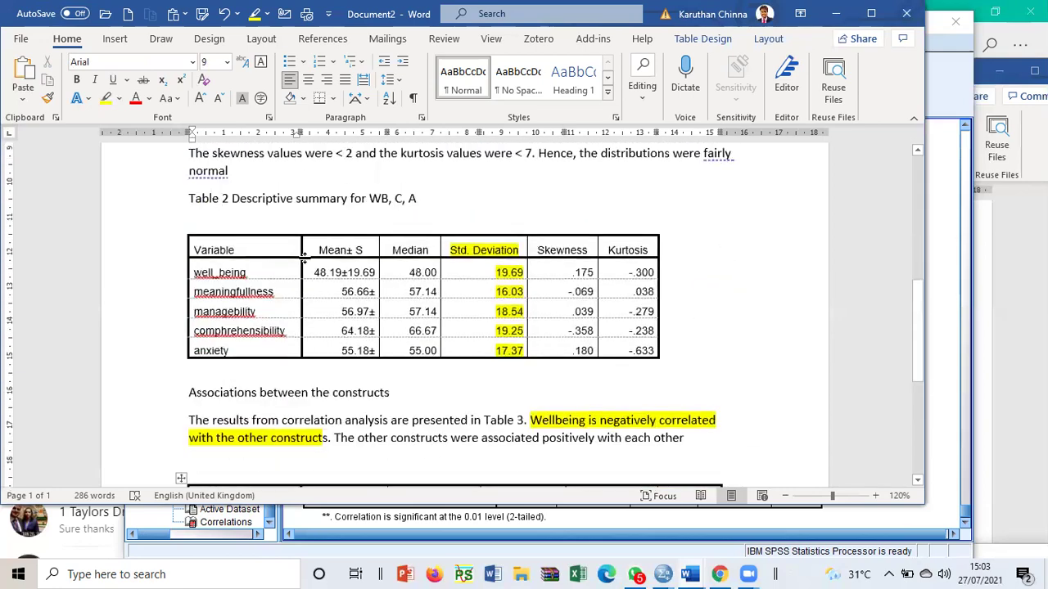
pyautogui.moveTo(322, 285); pyautogui.dragTo(327, 350)
pyautogui.scroll(-6, 408, 293)
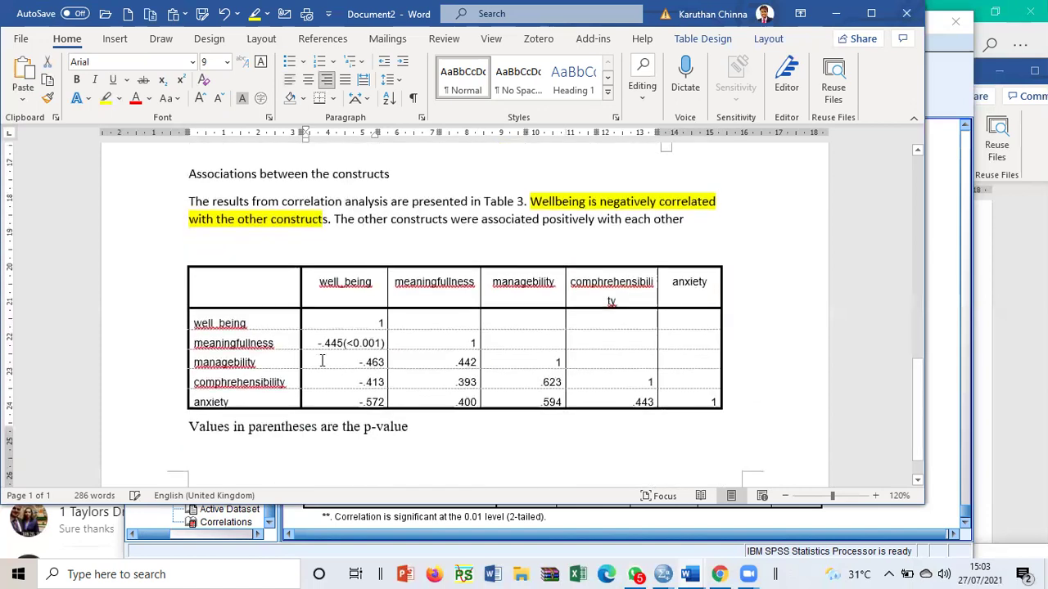
pyautogui.click(358, 299)
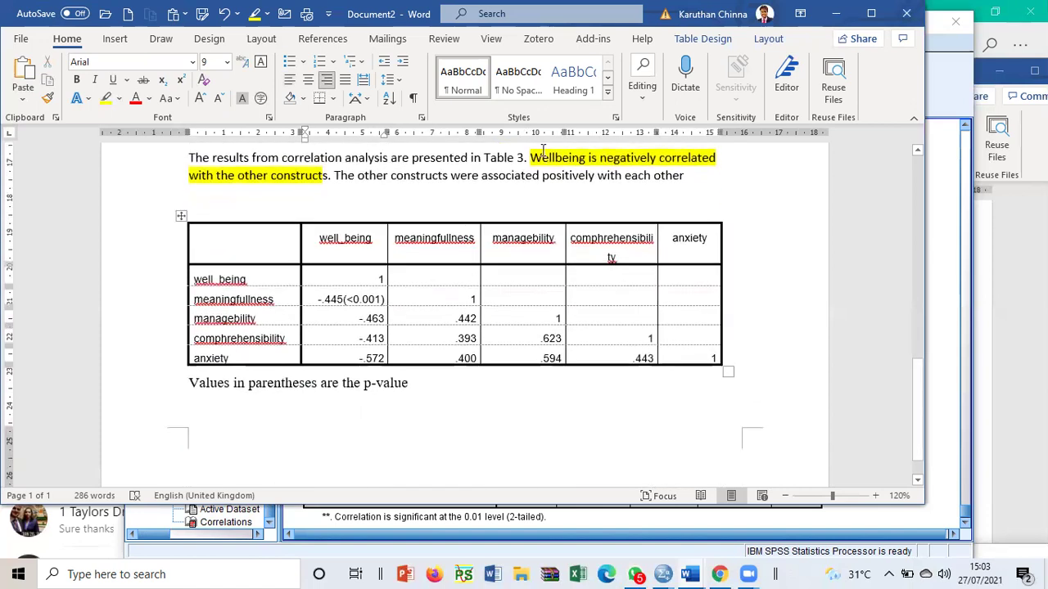
# - Insert a page break below the p-value note and enter the heading "Factor associated with well-being" on the new page
pyautogui.click(230, 409)
pyautogui.hotkey('ctrl', 'Return')
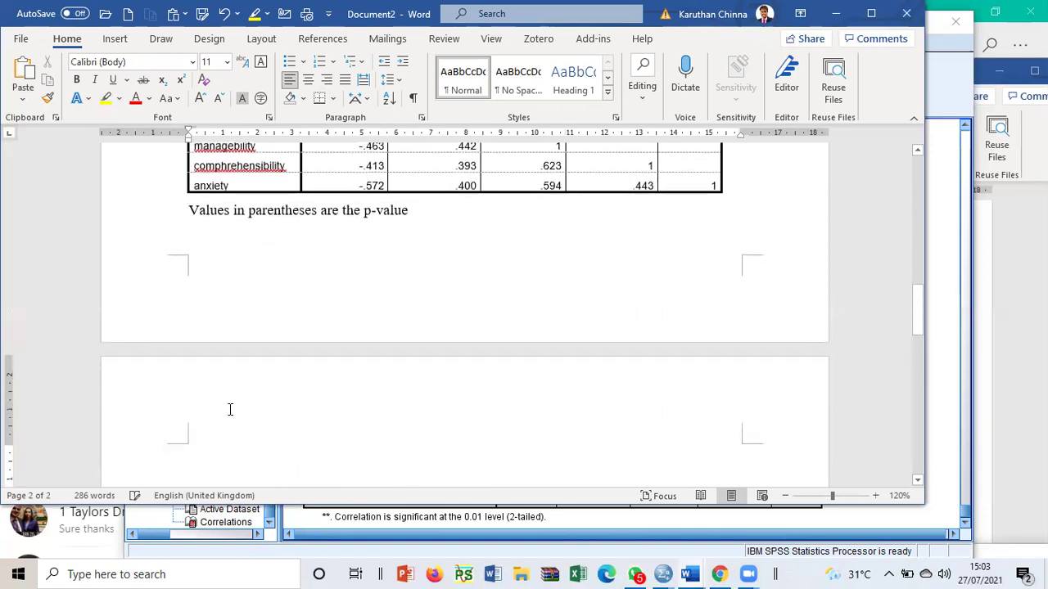
pyautogui.write('Factor associated with')
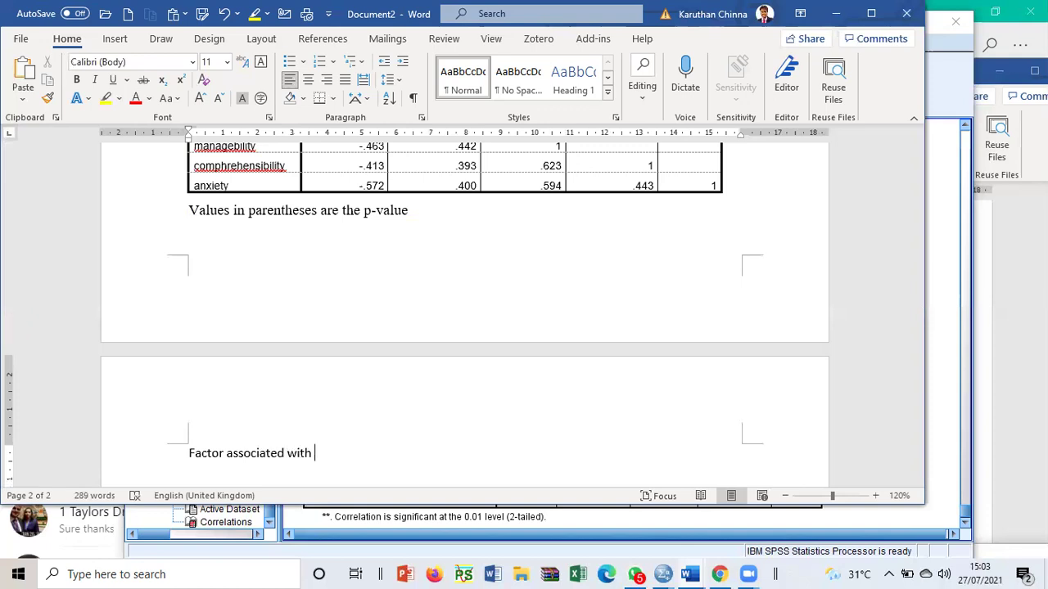
pyautogui.write(' well-being')
pyautogui.press('Return')
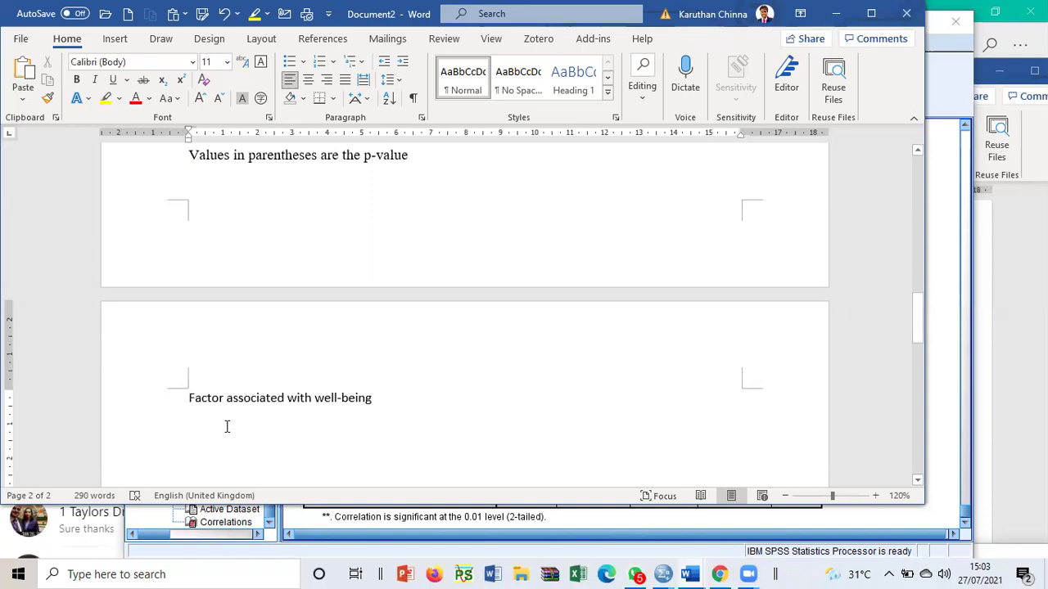
# - Switch to the SPSS output viewer, start a General Linear Model Univariate analysis and set wellbeing as the dependent variable
pyautogui.moveTo(667, 573)
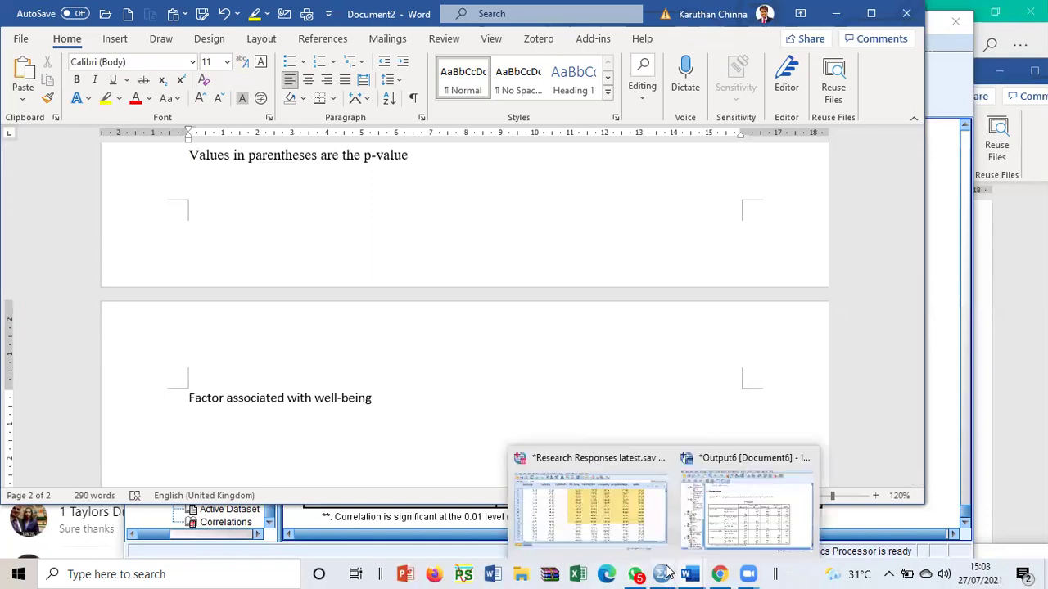
pyautogui.click(743, 509)
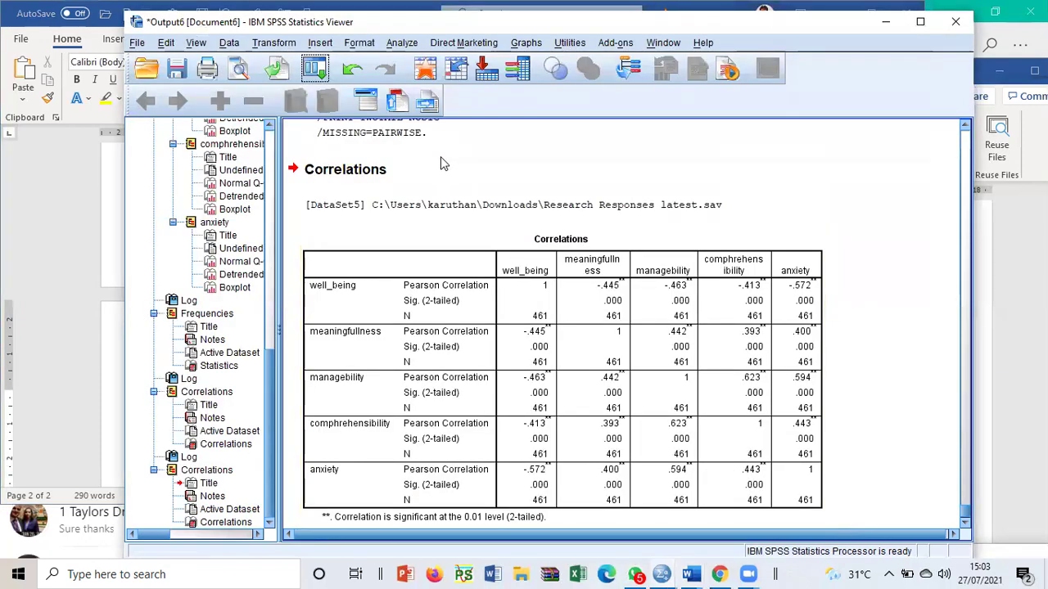
pyautogui.click(405, 37)
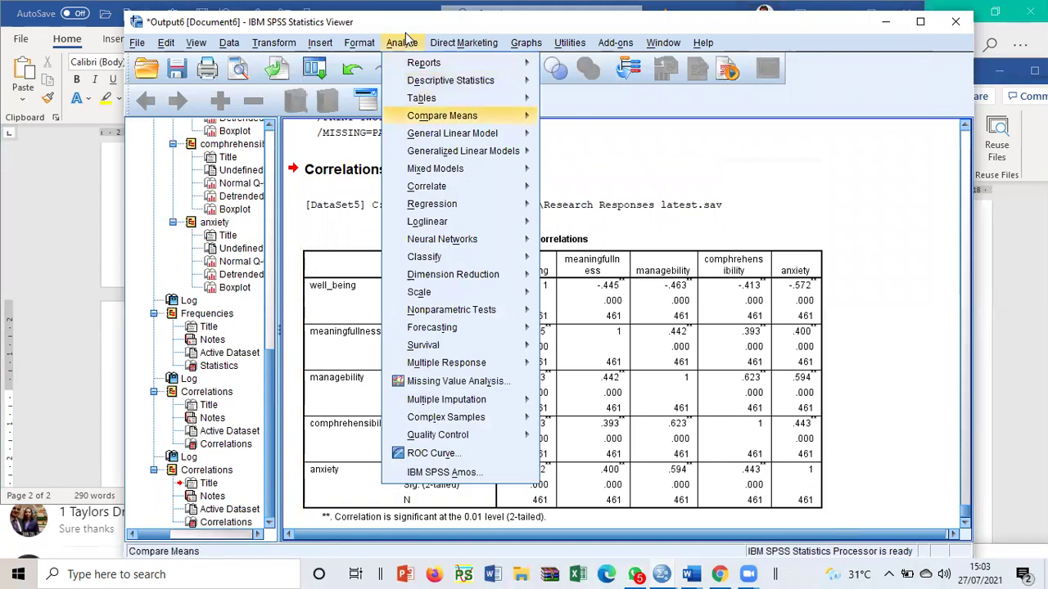
pyautogui.moveTo(415, 137)
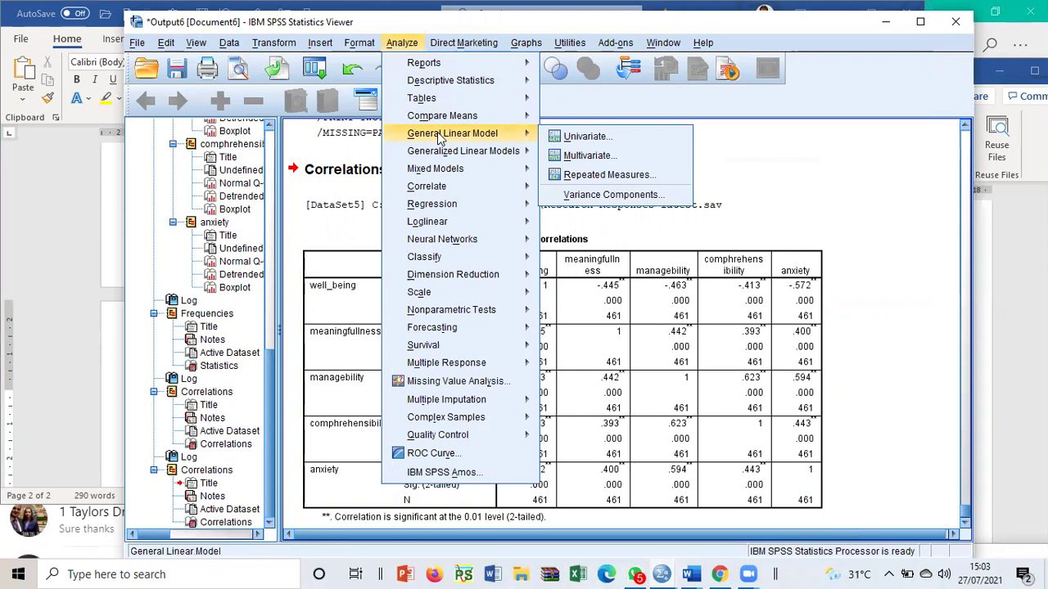
pyautogui.click(577, 137)
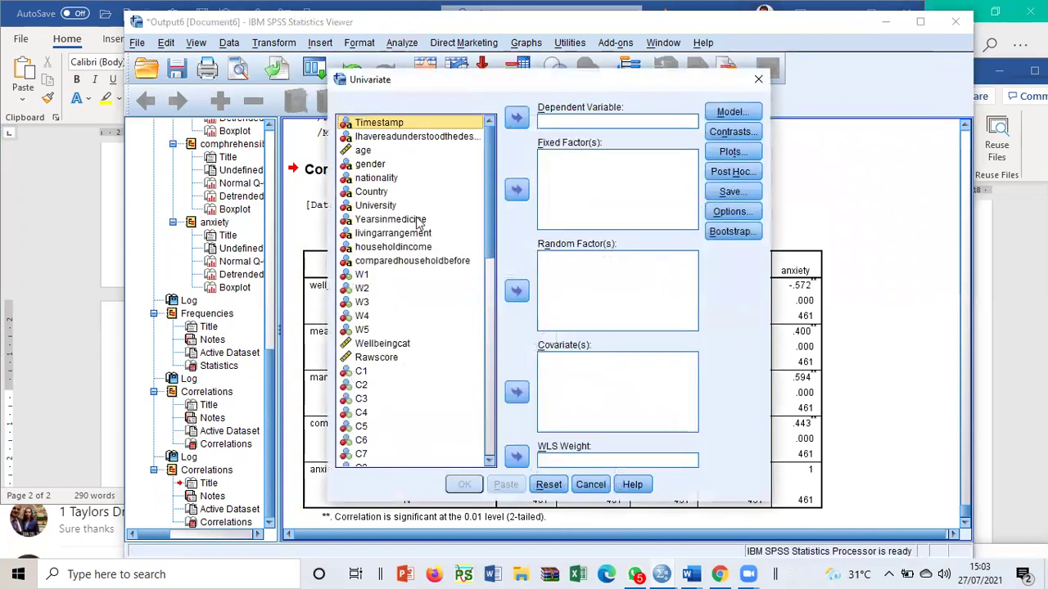
pyautogui.scroll(-15, 397, 251)
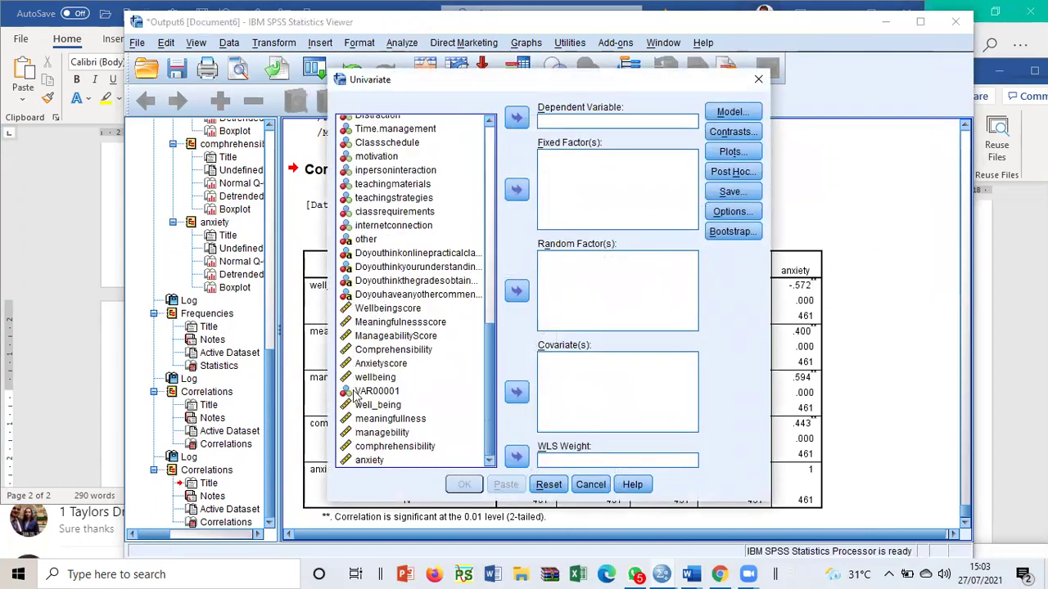
pyautogui.click(393, 378)
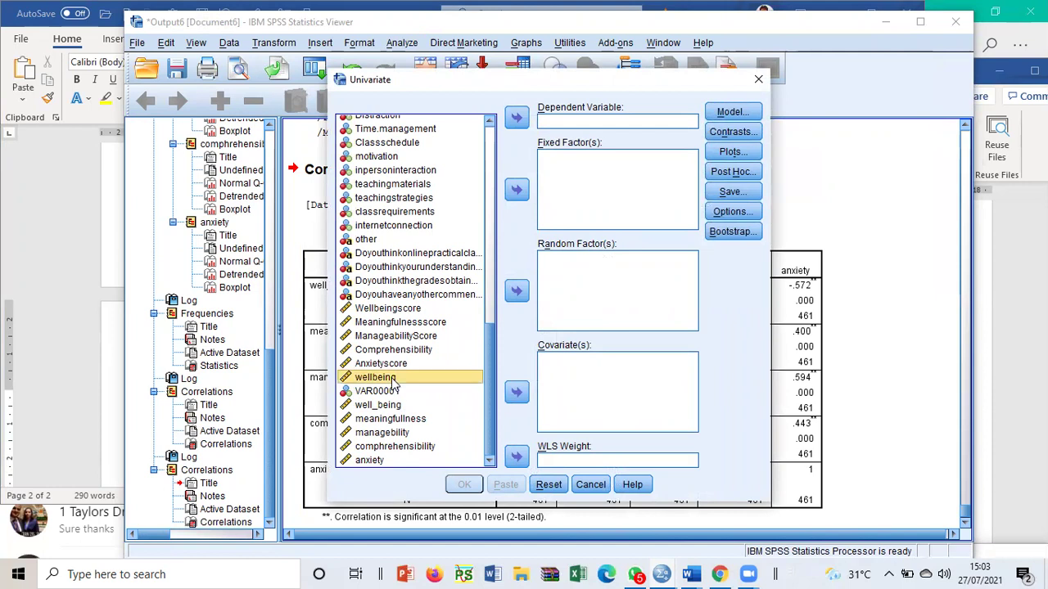
pyautogui.click(527, 120)
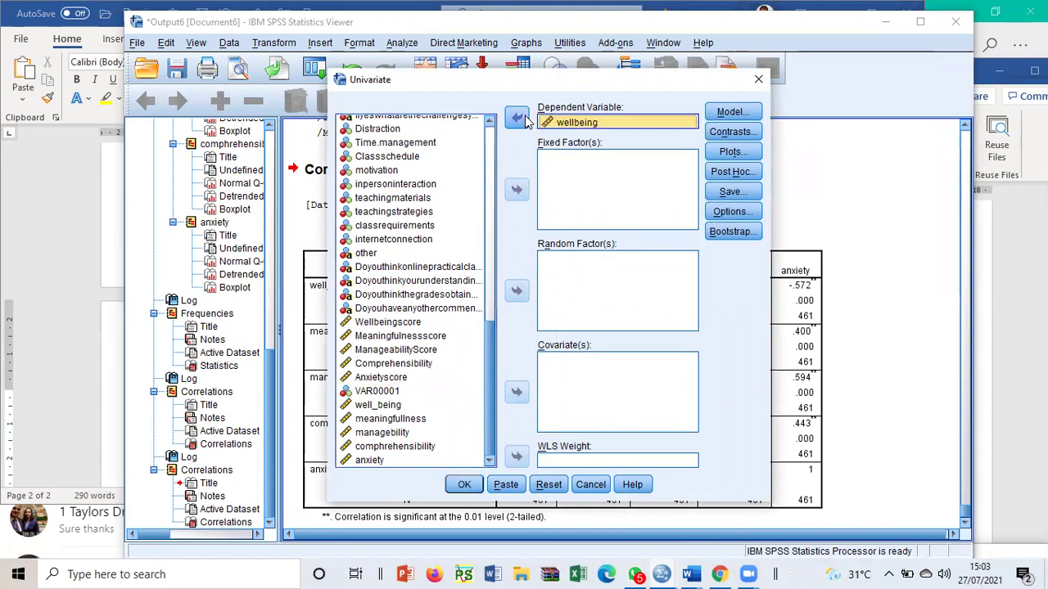
# - Add gender, nationality, Yearsinmedicine, livingarrangement, householdincome and comparedhouseholdbefore as fixed factors in the univariate model
pyautogui.moveTo(489, 335); pyautogui.dragTo(506, 135)
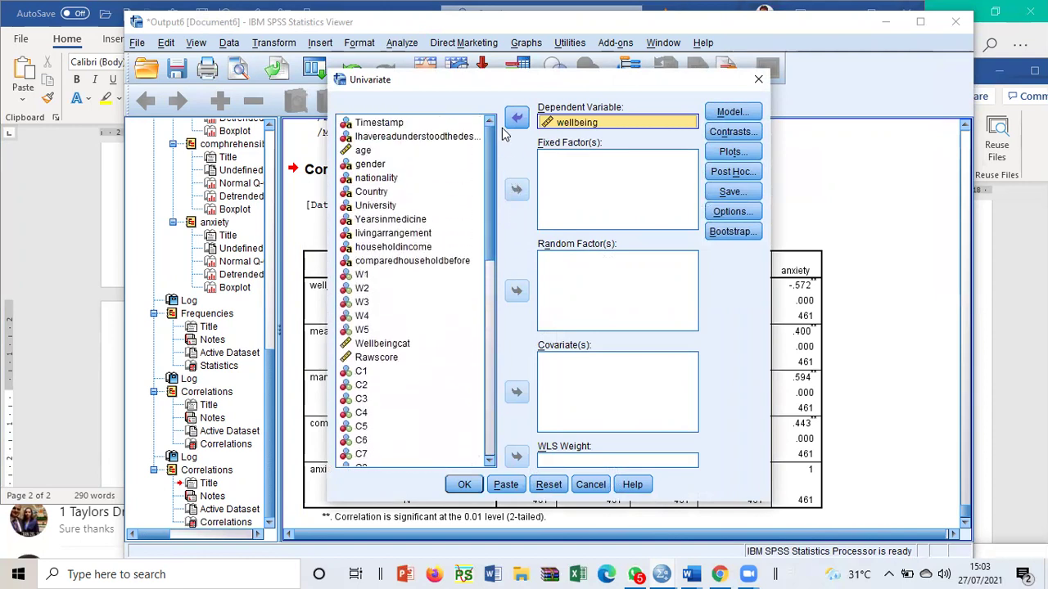
pyautogui.click(375, 166)
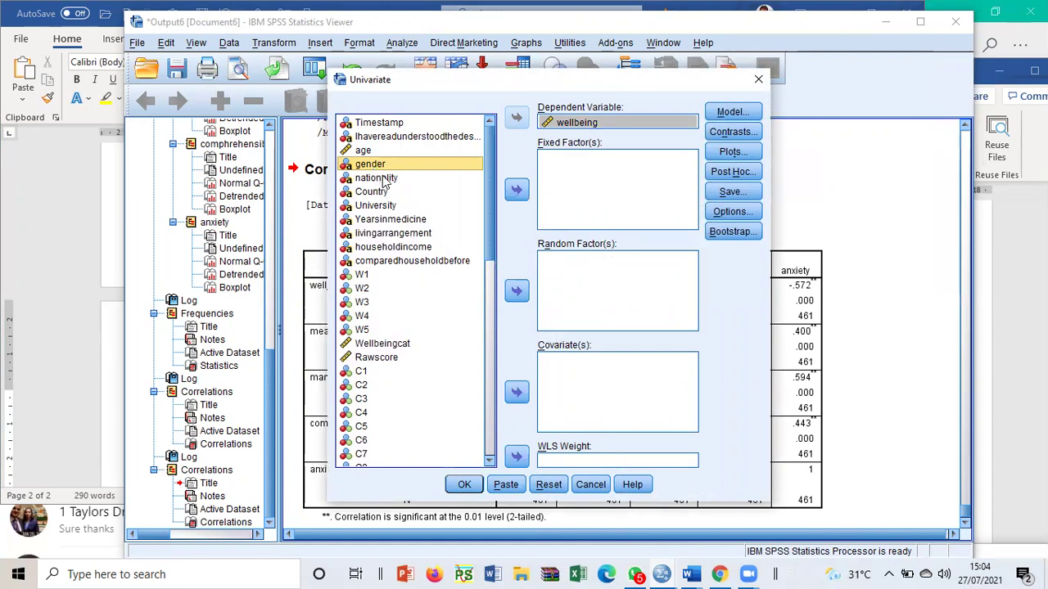
pyautogui.keyDown('ctrl'); pyautogui.click(383, 179); pyautogui.keyUp('ctrl')
pyautogui.click(516, 190)
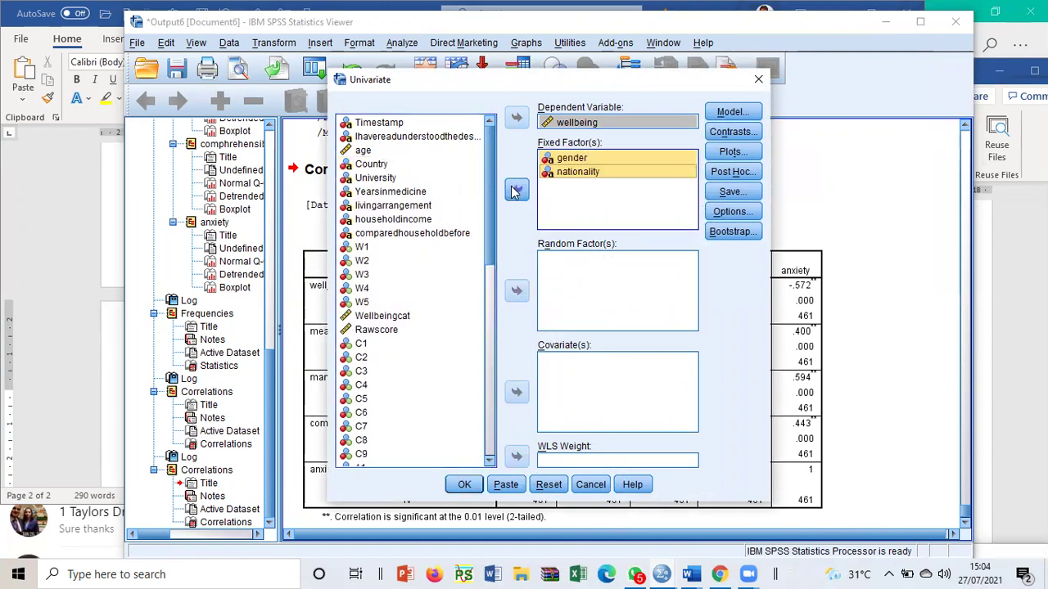
pyautogui.click(396, 191)
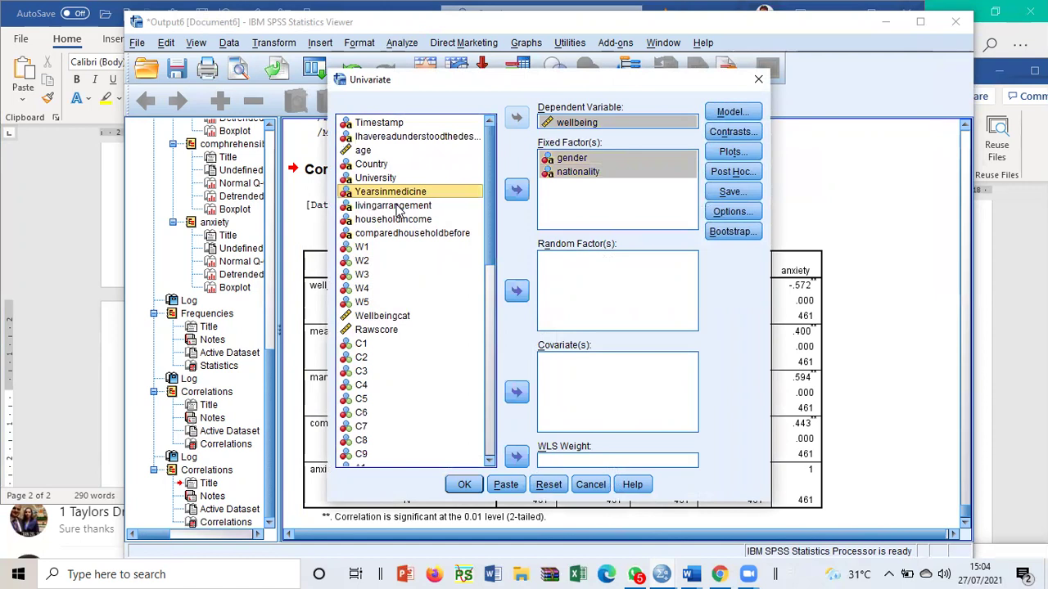
pyautogui.keyDown('ctrl'); pyautogui.click(397, 205); pyautogui.keyUp('ctrl')
pyautogui.keyDown('ctrl'); pyautogui.click(397, 220); pyautogui.keyUp('ctrl')
pyautogui.keyDown('ctrl'); pyautogui.click(399, 233); pyautogui.keyUp('ctrl')
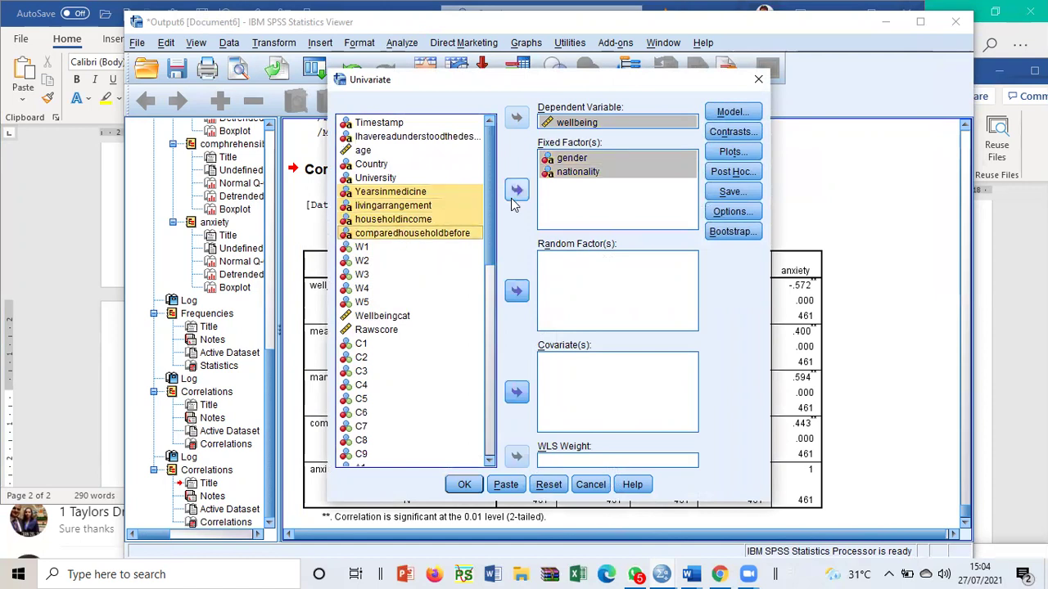
pyautogui.click(516, 190)
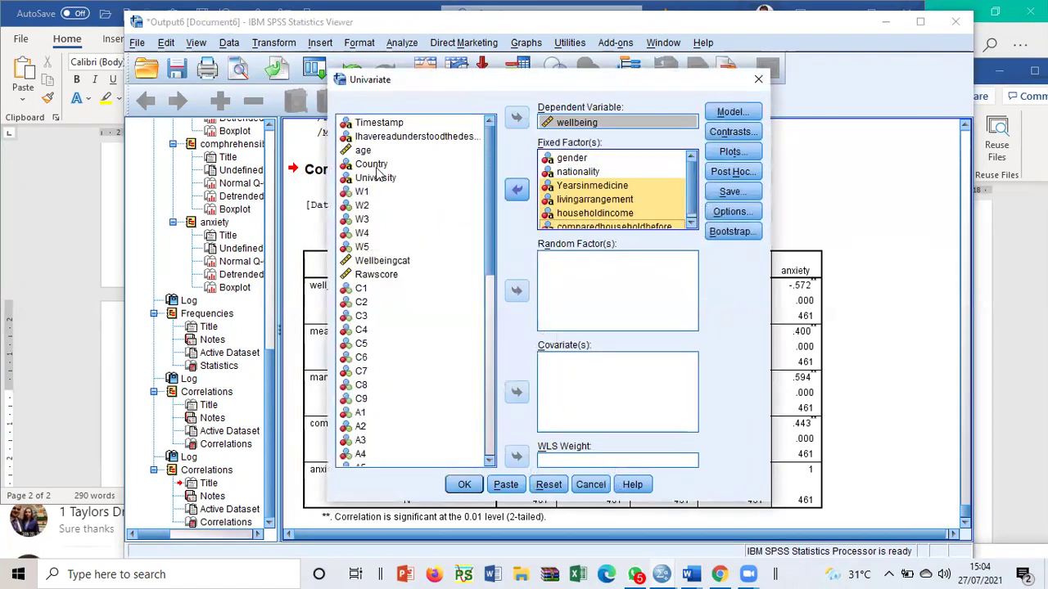
# - Add age as a covariate in the univariate model
pyautogui.click(366, 152)
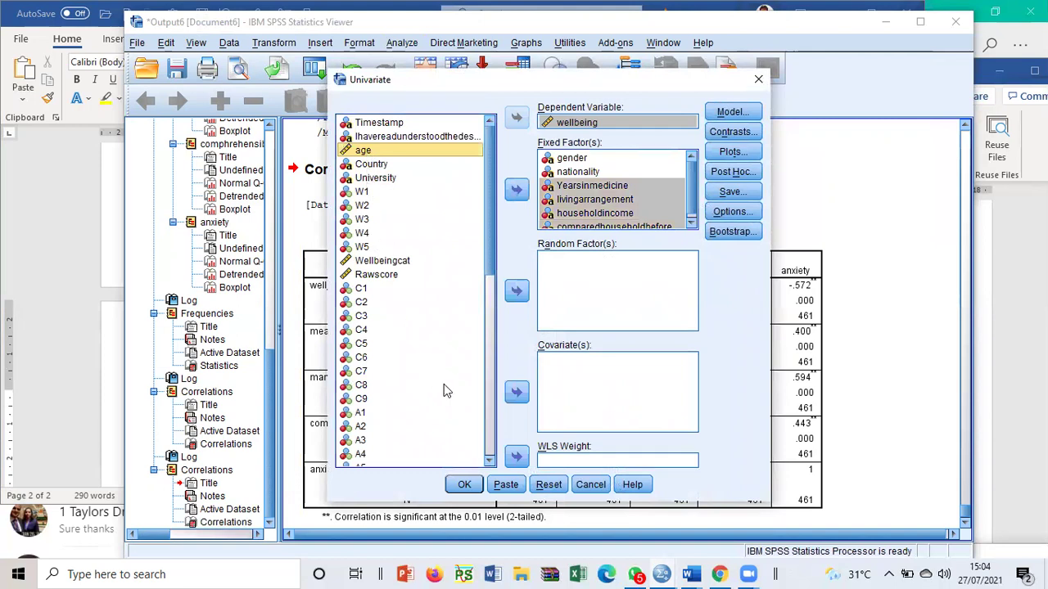
pyautogui.click(516, 393)
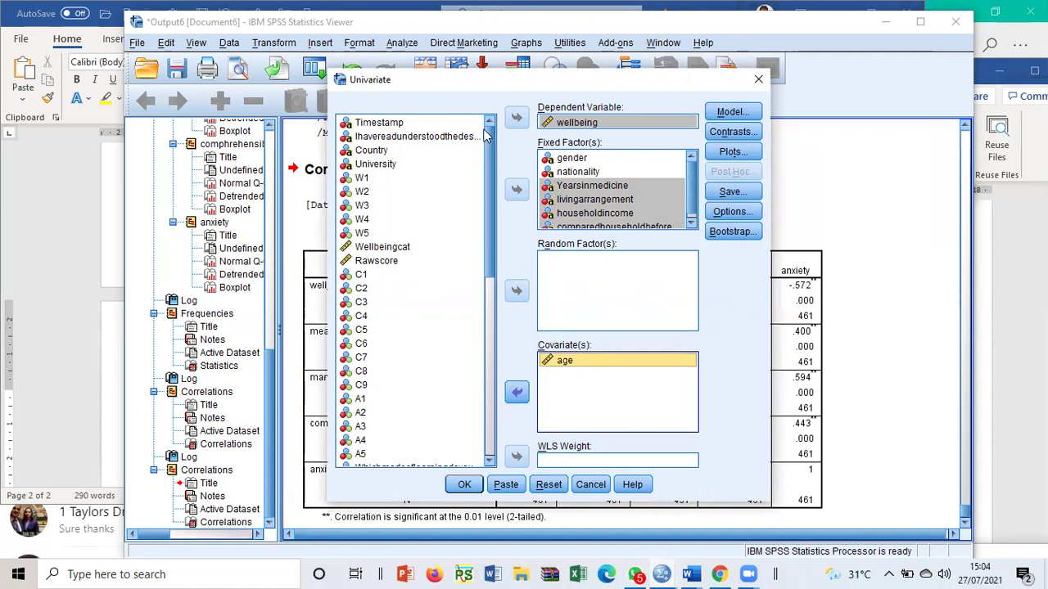
pyautogui.moveTo(457, 80); pyautogui.dragTo(196, 86)
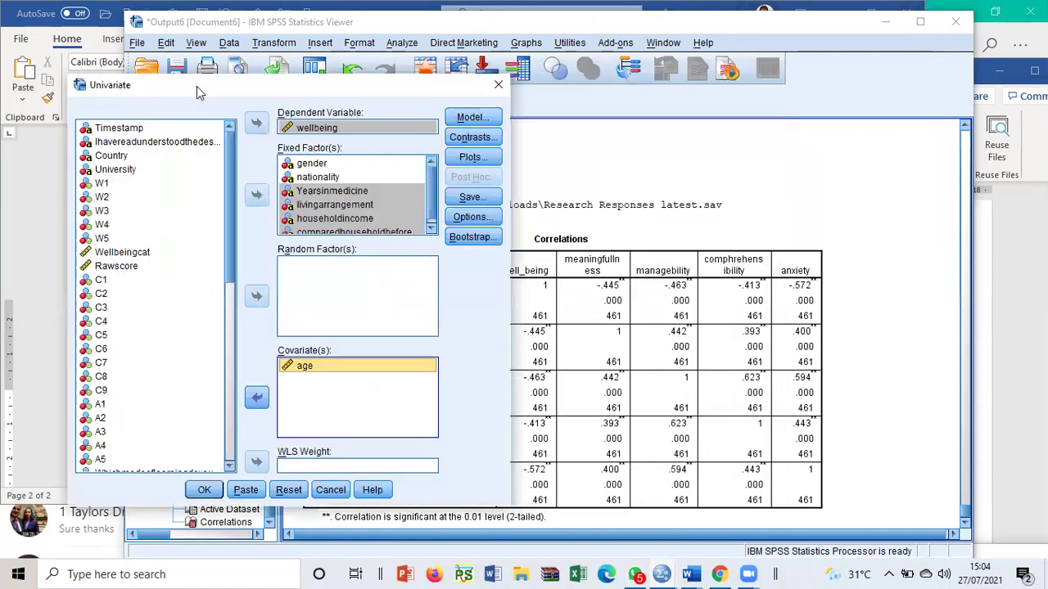
pyautogui.click(304, 164)
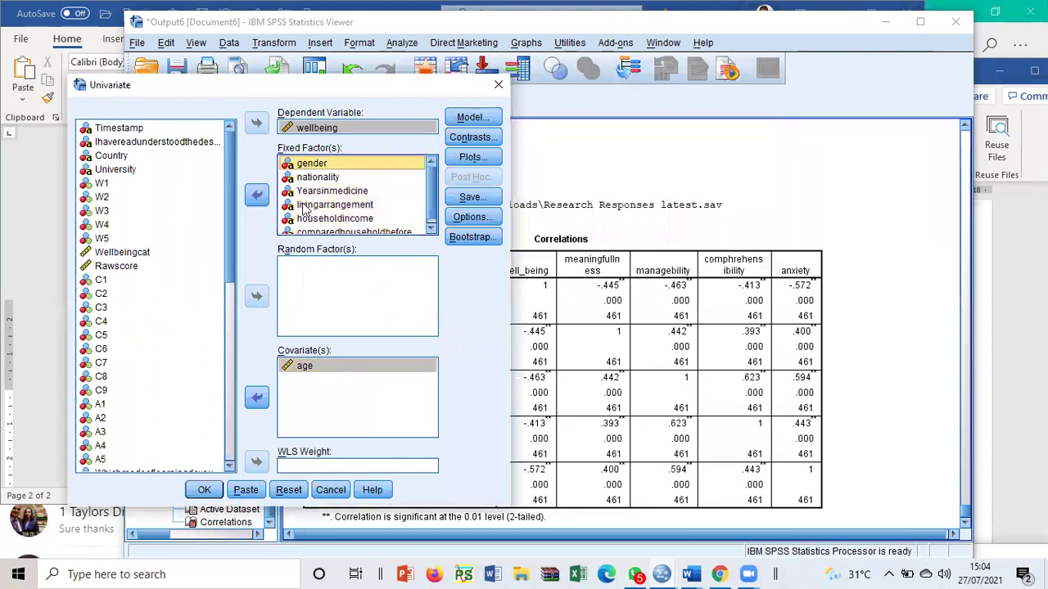
pyautogui.moveTo(309, 219); pyautogui.dragTo(317, 153)
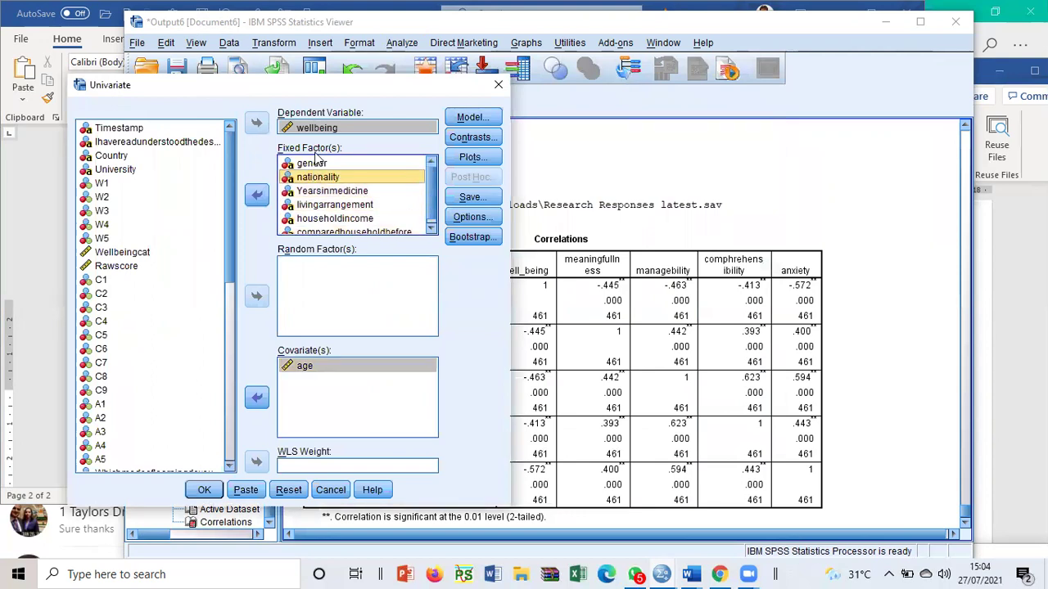
pyautogui.click(317, 129)
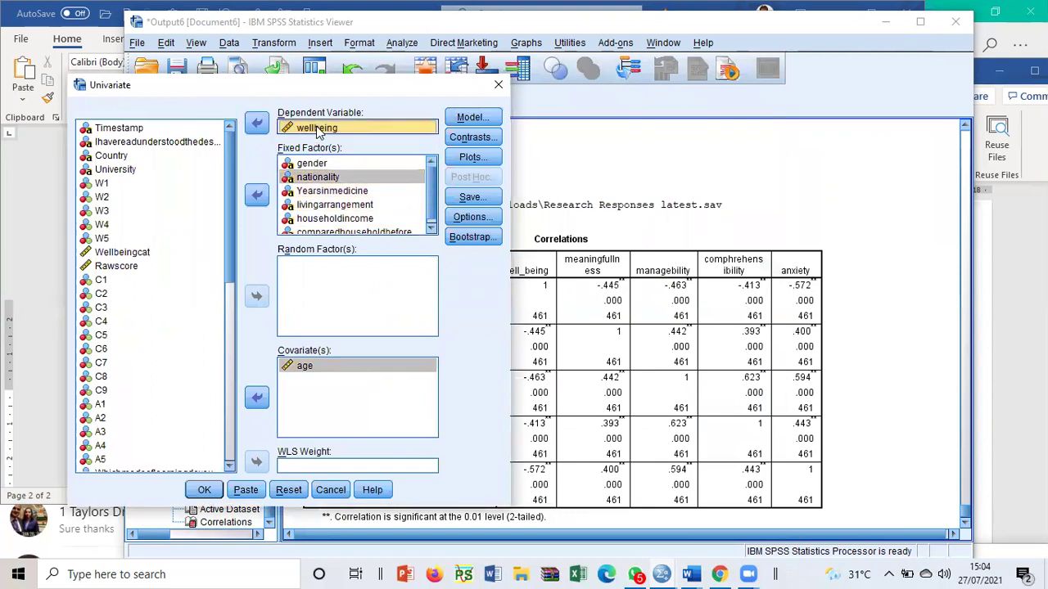
# - Specify a custom main-effects model containing all six fixed factors and age, and run the univariate analysis
pyautogui.click(466, 119)
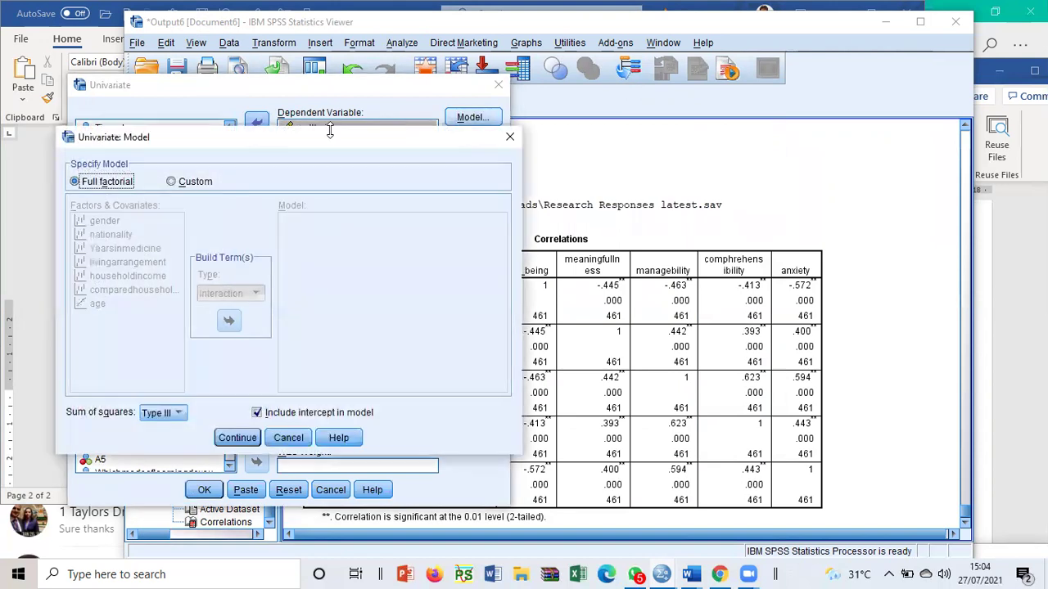
pyautogui.click(172, 181)
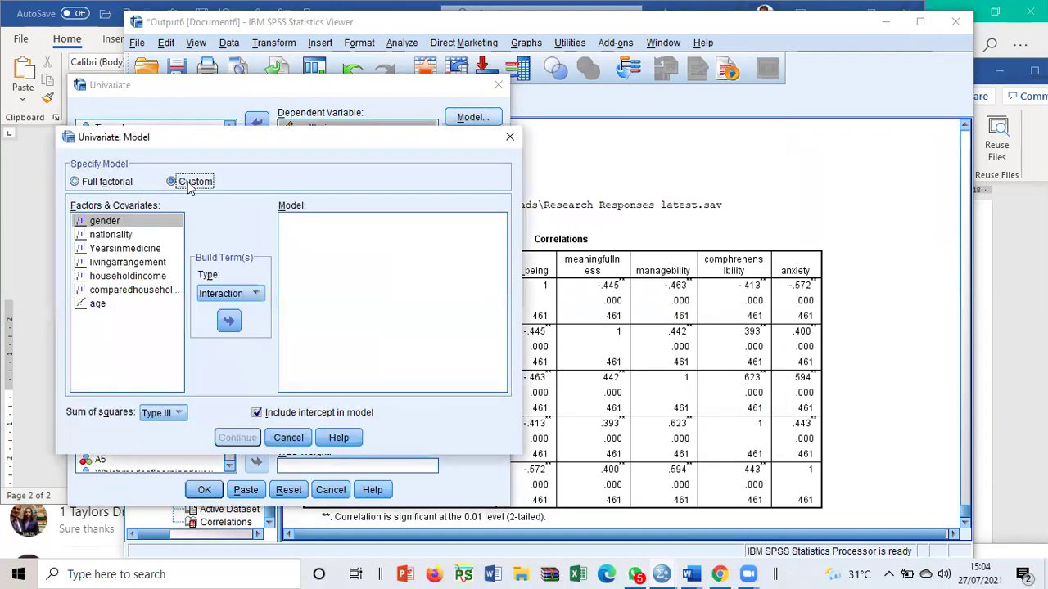
pyautogui.keyDown('shift'); pyautogui.click(104, 308); pyautogui.keyUp('shift')
pyautogui.click(214, 295)
pyautogui.click(211, 324)
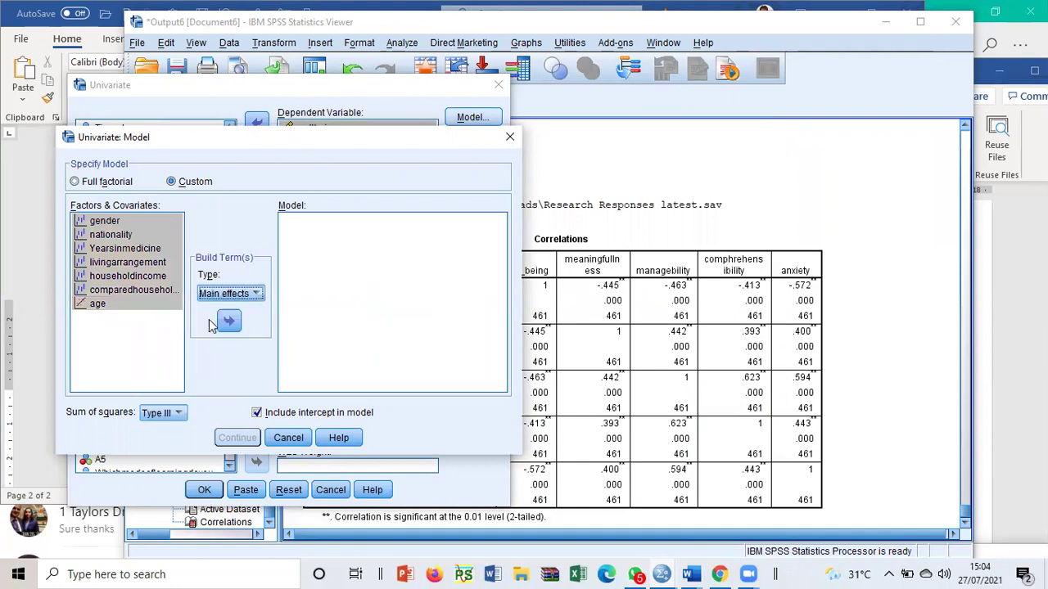
pyautogui.click(228, 322)
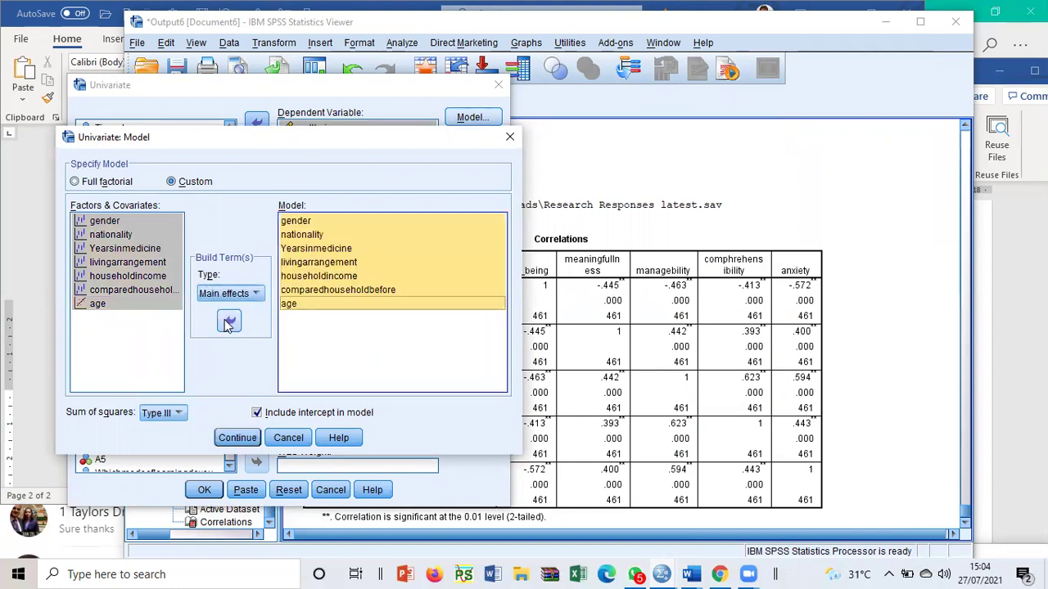
pyautogui.click(233, 438)
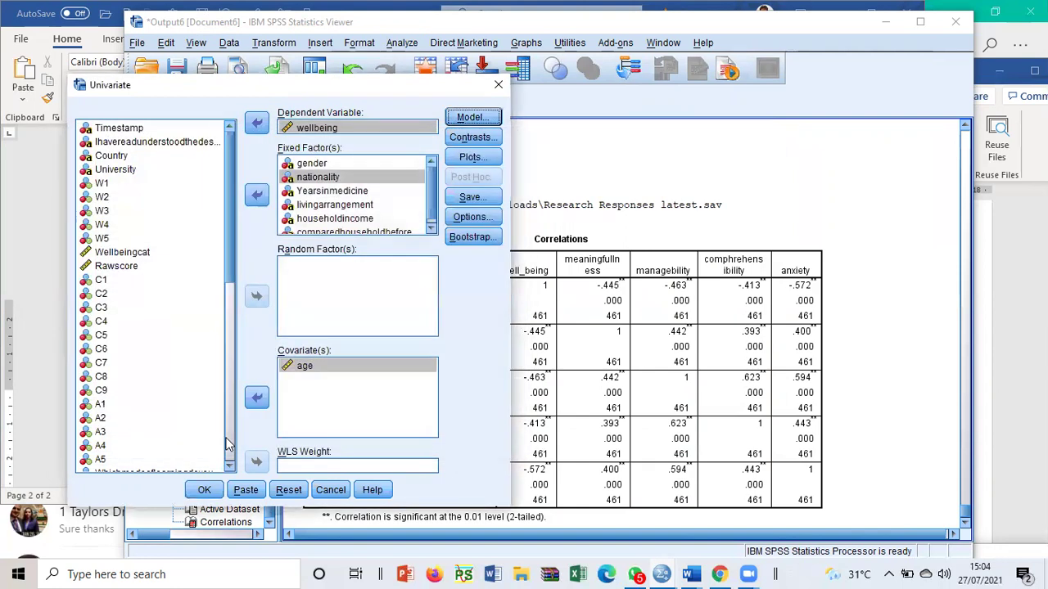
pyautogui.click(203, 490)
pyautogui.scroll(-2, 703, 363)
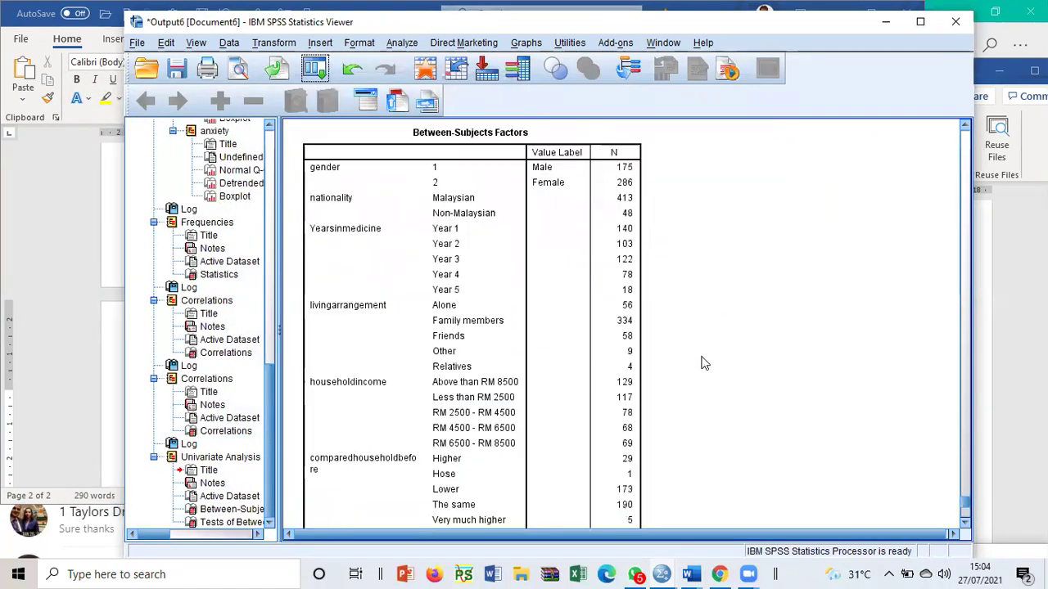
pyautogui.scroll(2, 702, 359)
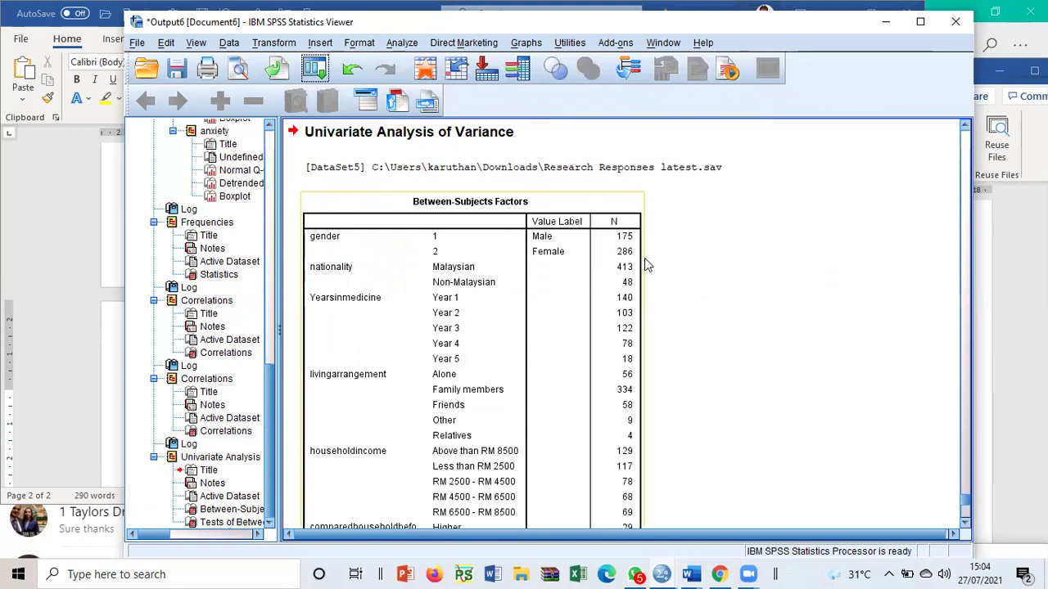
pyautogui.scroll(-4, 735, 330)
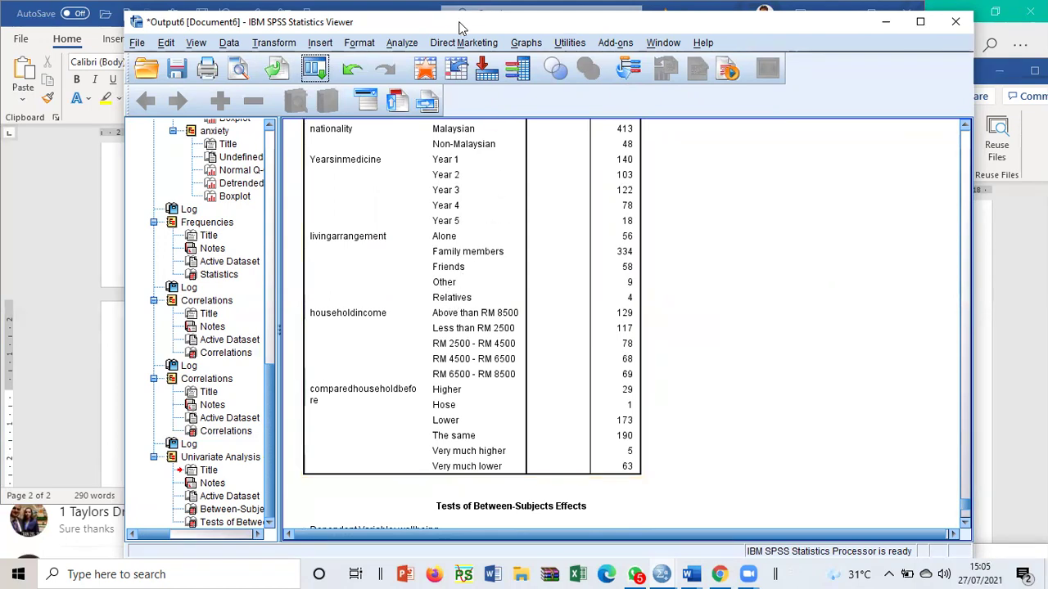
# - Switch to the Research Responses latest.sav Data Editor and arrange its window beside the output viewer
pyautogui.moveTo(461, 28); pyautogui.dragTo(843, 41)
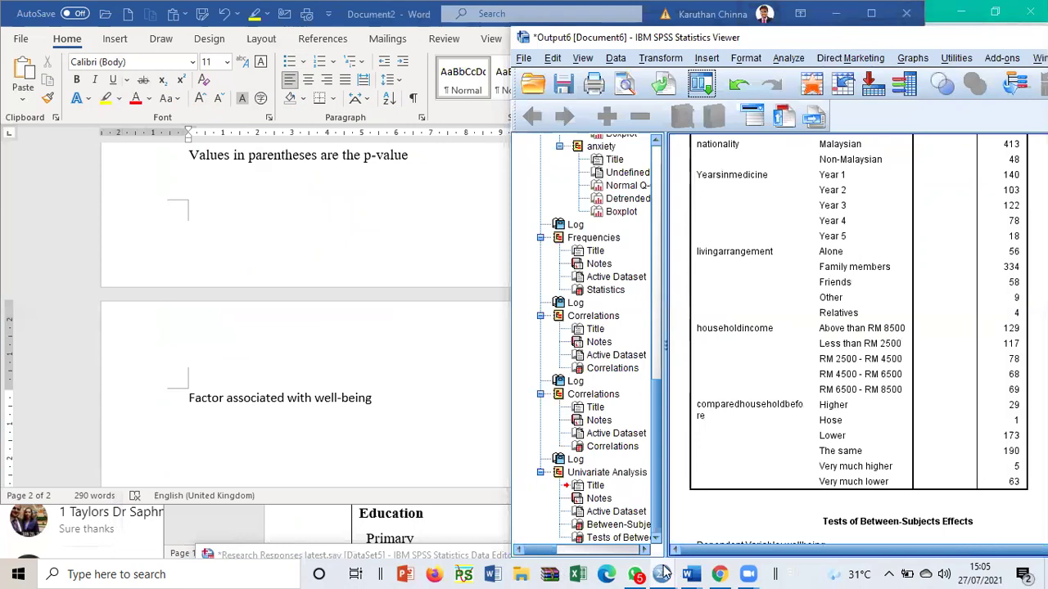
pyautogui.moveTo(664, 574)
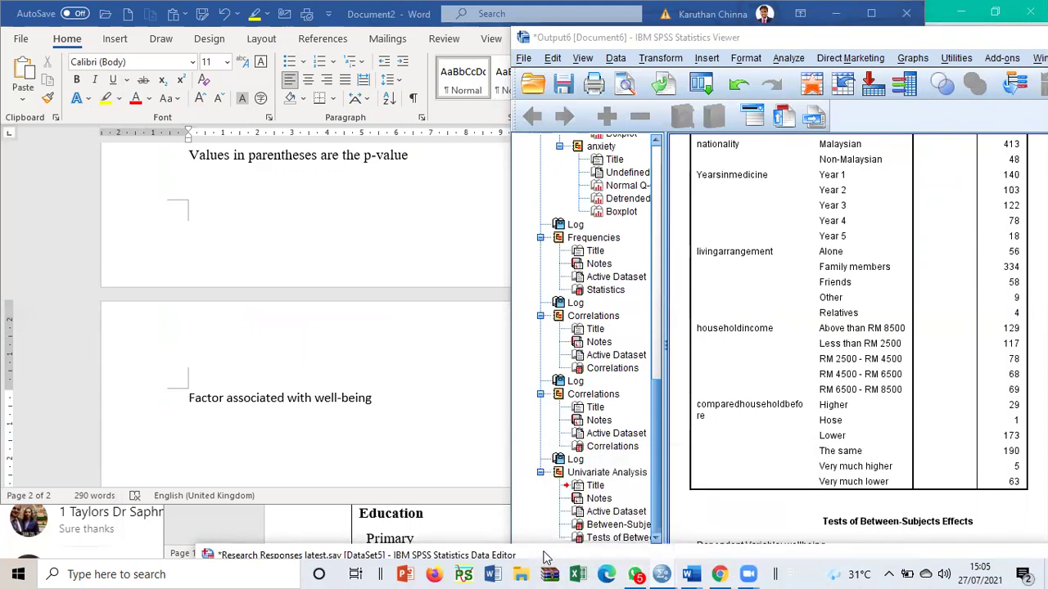
pyautogui.moveTo(543, 549); pyautogui.dragTo(249, 3)
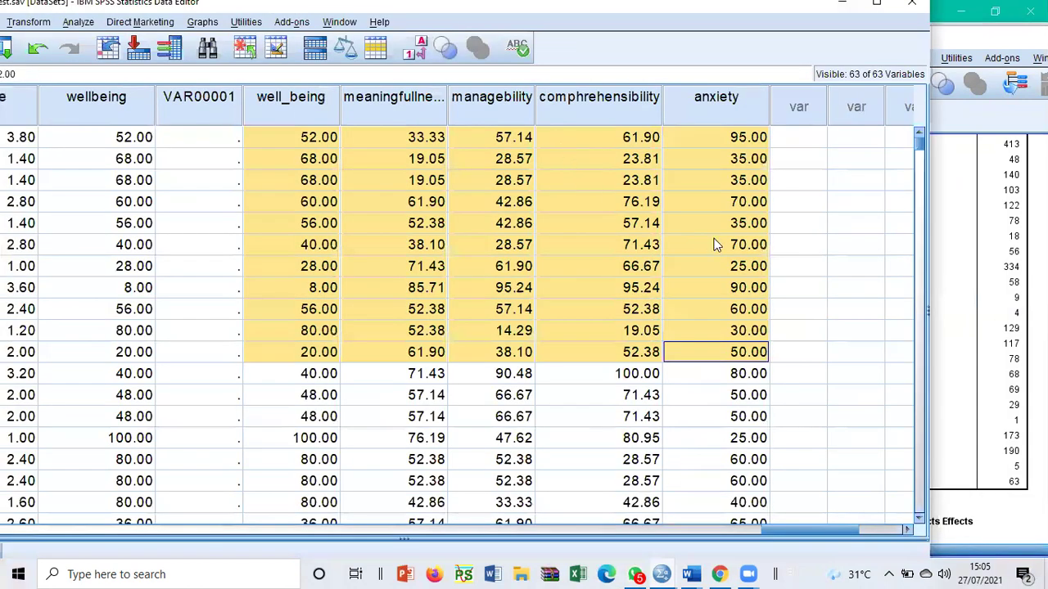
pyautogui.moveTo(931, 293); pyautogui.dragTo(694, 343)
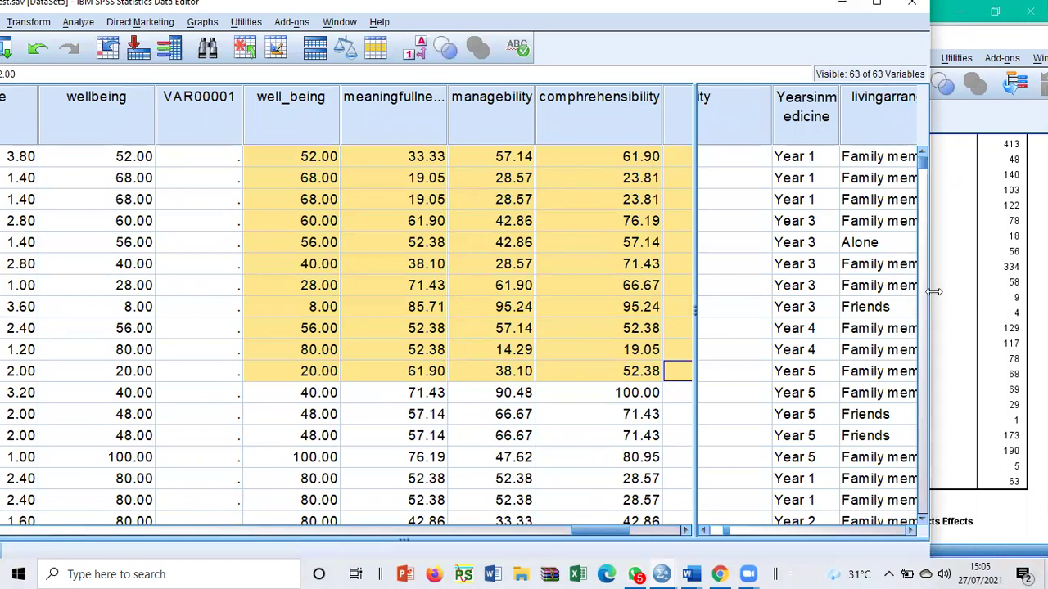
pyautogui.moveTo(934, 291); pyautogui.dragTo(665, 331)
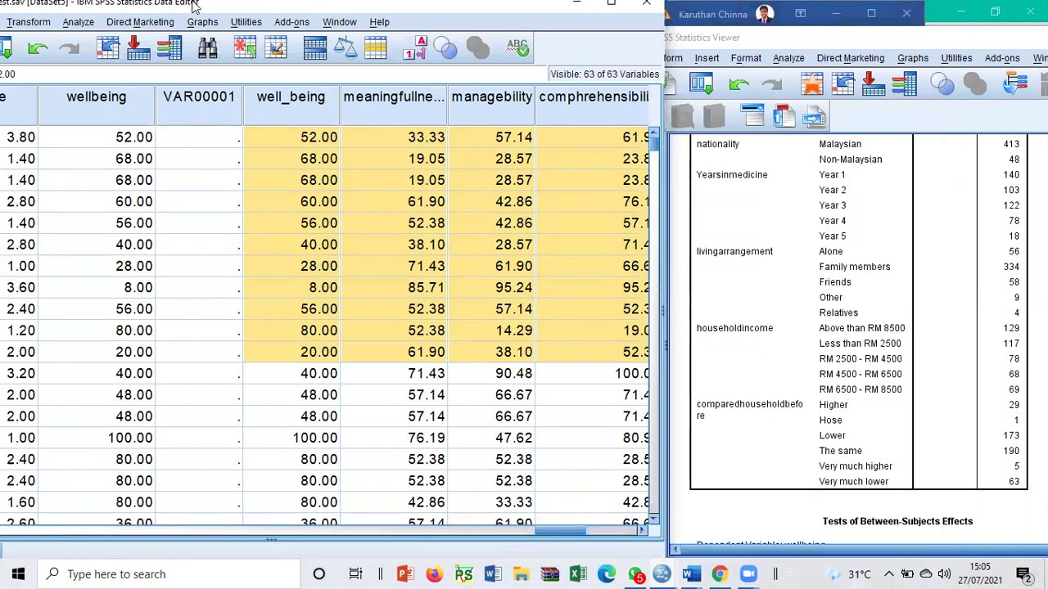
pyautogui.moveTo(185, 7); pyautogui.dragTo(292, 1)
# - Look through the dataset's columns from Anxietyscore back to Timestamp
pyautogui.click(118, 291)
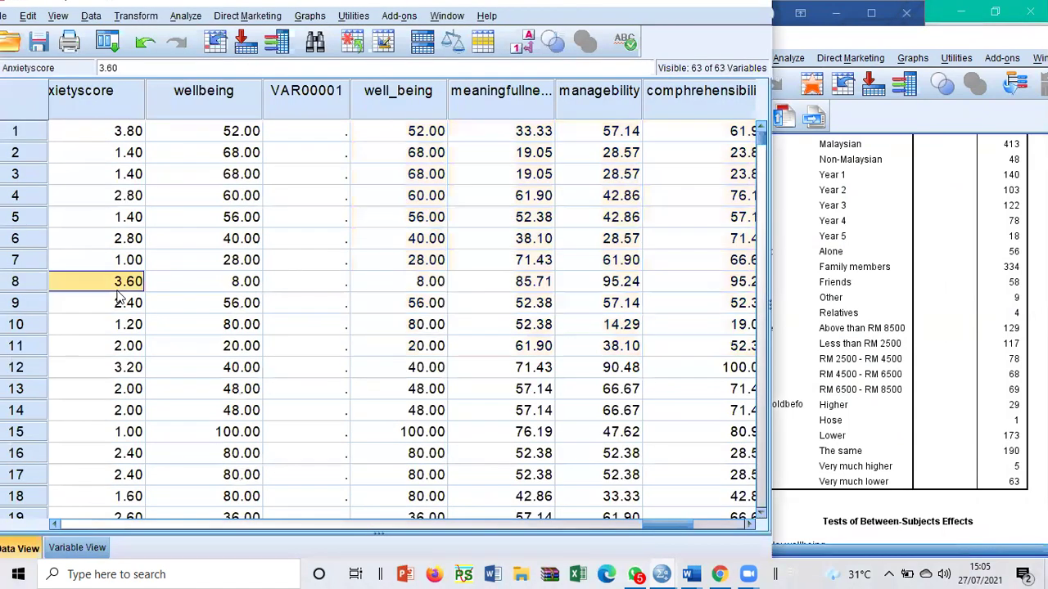
pyautogui.press('Left')
pyautogui.press('Left')
pyautogui.press('Left')
pyautogui.press('Left')
pyautogui.press('Left')
pyautogui.press('Left')
pyautogui.press('Left')
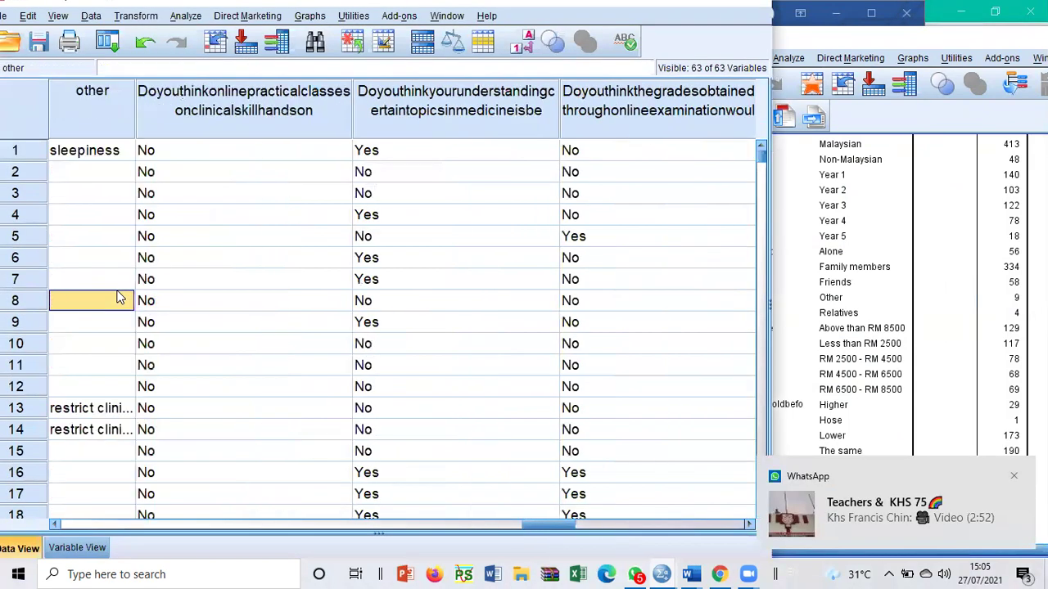
pyautogui.press('Left')
pyautogui.press('Left')
pyautogui.press('Left')
pyautogui.press('Left')
pyautogui.press('Left')
pyautogui.press('Left')
pyautogui.press('Left')
pyautogui.press('Left')
pyautogui.press('Left')
pyautogui.press('Left')
pyautogui.press('Left')
pyautogui.press('Left')
pyautogui.press('Left')
pyautogui.press('Left')
pyautogui.press('Left')
pyautogui.press('Left')
pyautogui.press('Left')
pyautogui.press('Left')
pyautogui.press('Left')
pyautogui.press('Left')
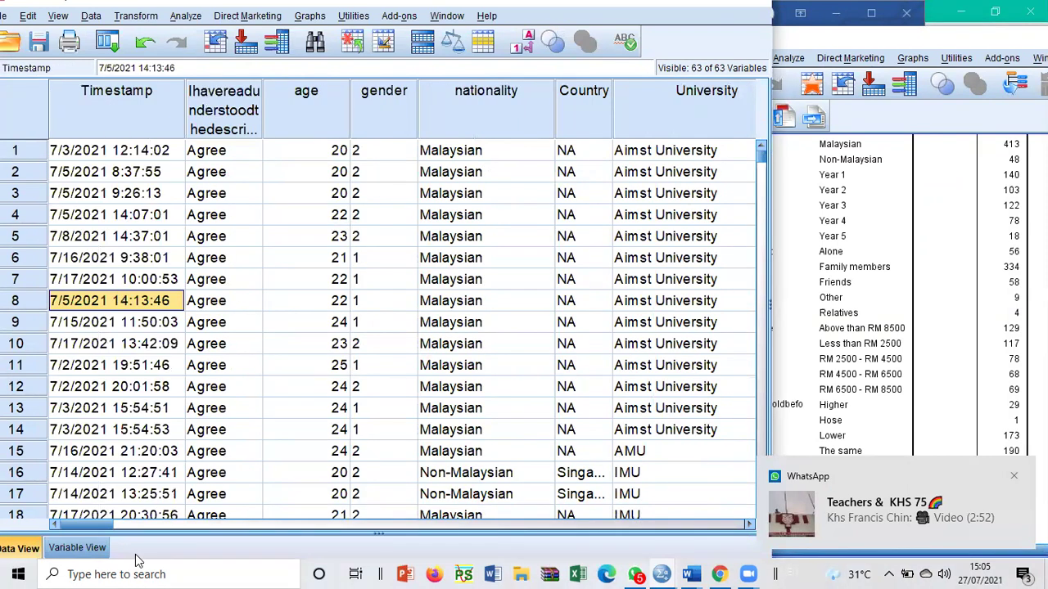
# - Delete the item variables from W1 through A5 from the dataset's variable list
pyautogui.click(72, 548)
pyautogui.scroll(13, 84, 284)
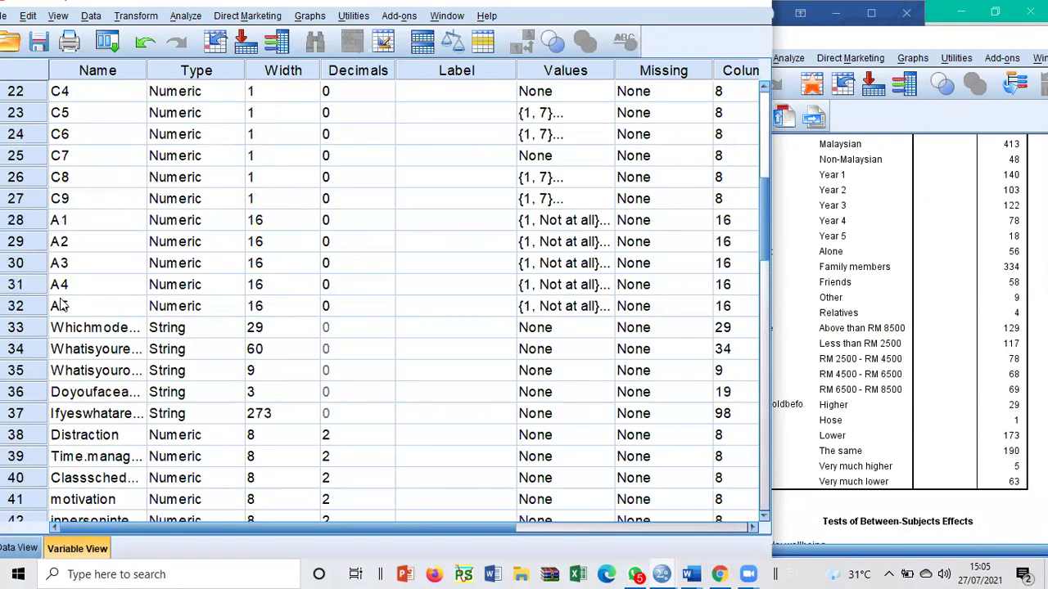
pyautogui.scroll(-3, 62, 305)
pyautogui.click(37, 309)
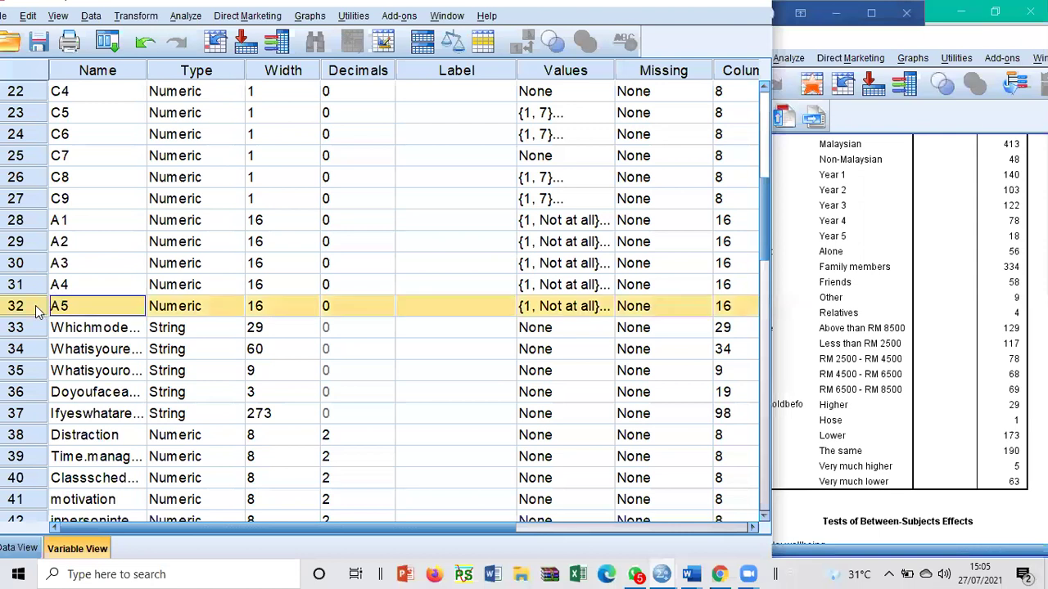
pyautogui.scroll(3, 36, 311)
pyautogui.scroll(3, 33, 271)
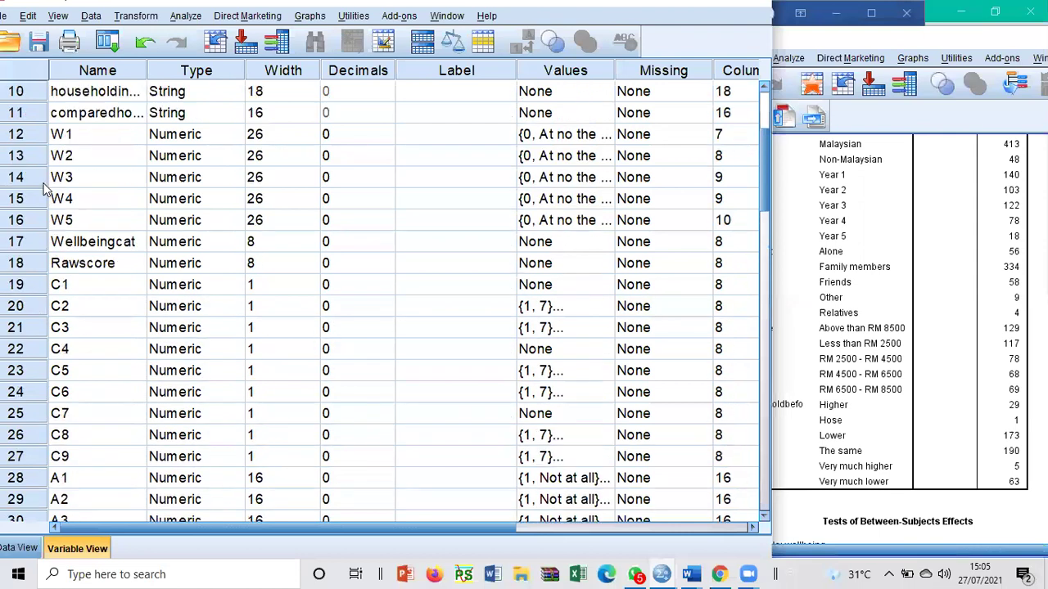
pyautogui.keyDown('shift'); pyautogui.click(28, 263); pyautogui.keyUp('shift')
pyautogui.press('Delete')
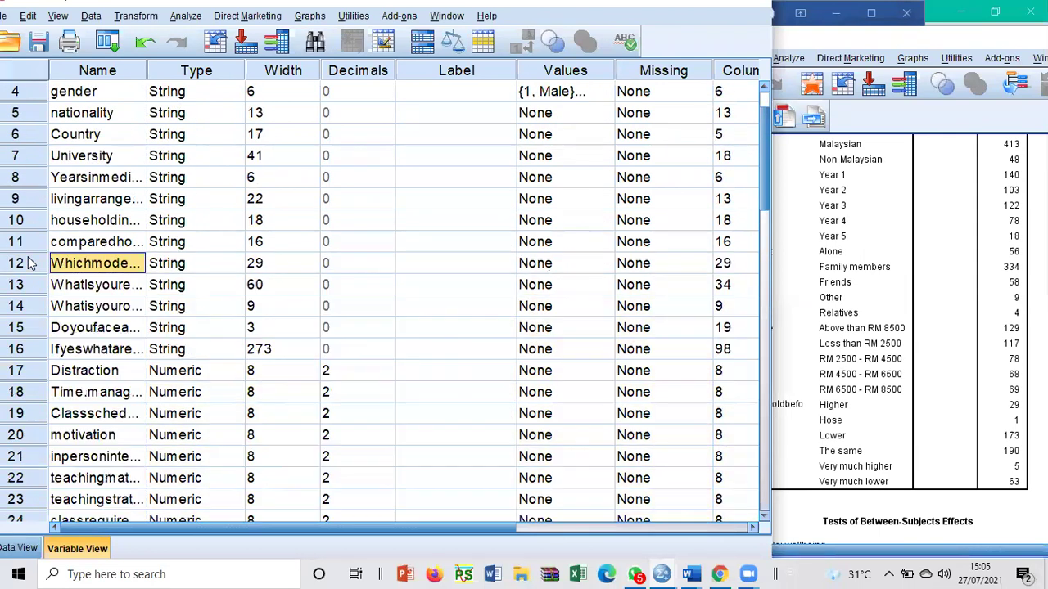
# - Save the reduced dataset in Downloads as a new file named "summarized Research Responses latest.sav"
pyautogui.moveTo(118, 10); pyautogui.dragTo(240, 11)
pyautogui.click(121, 20)
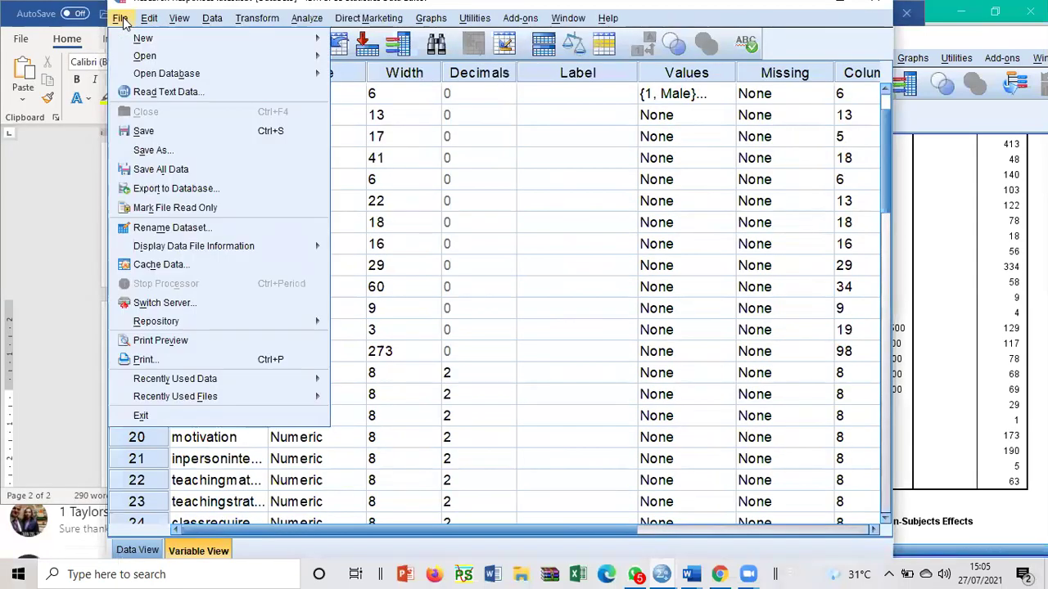
pyautogui.click(149, 151)
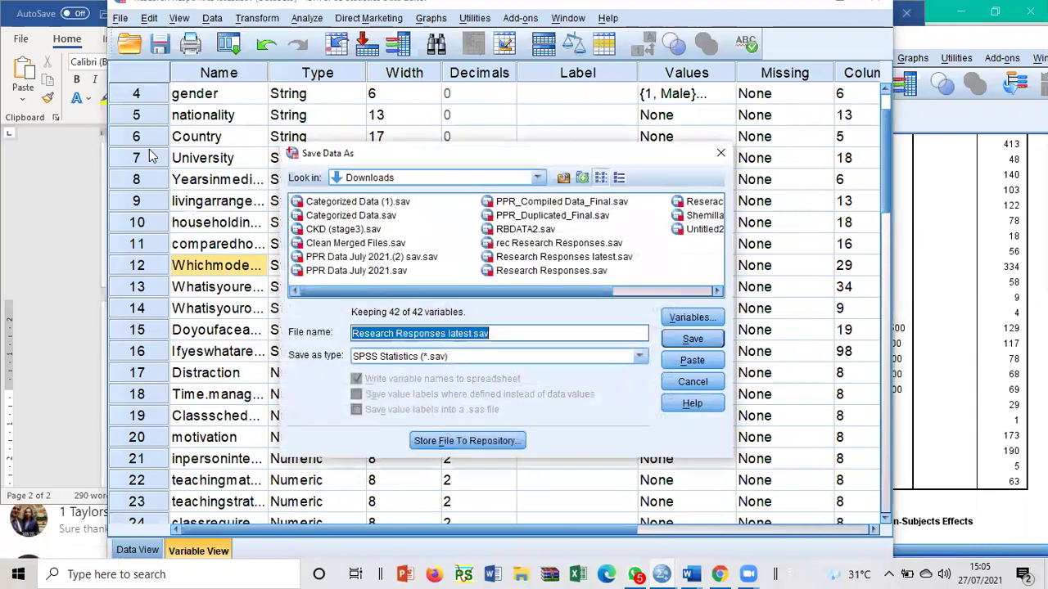
pyautogui.click(353, 332)
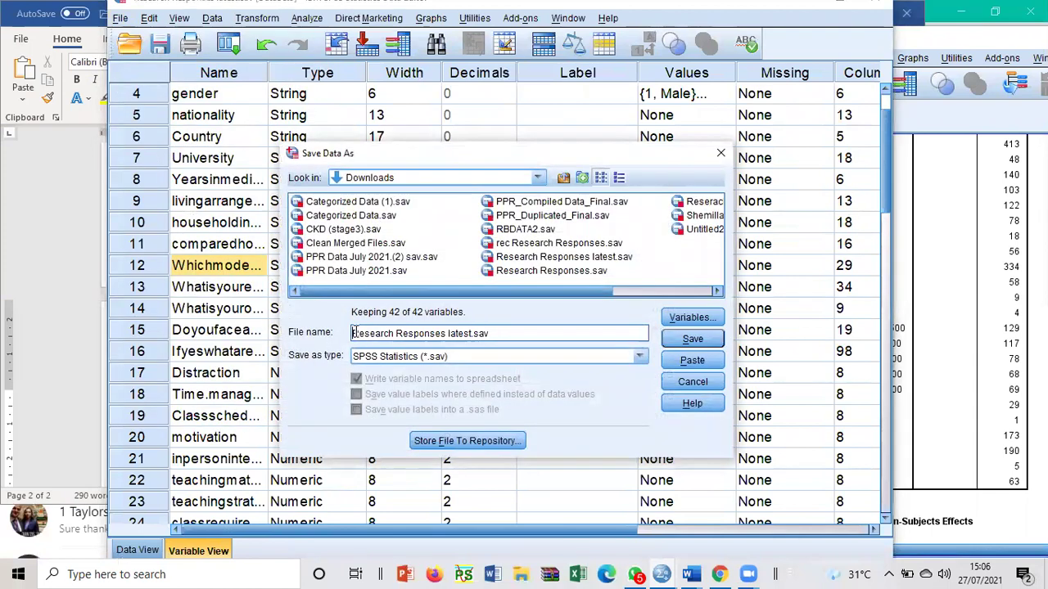
pyautogui.write('summar')
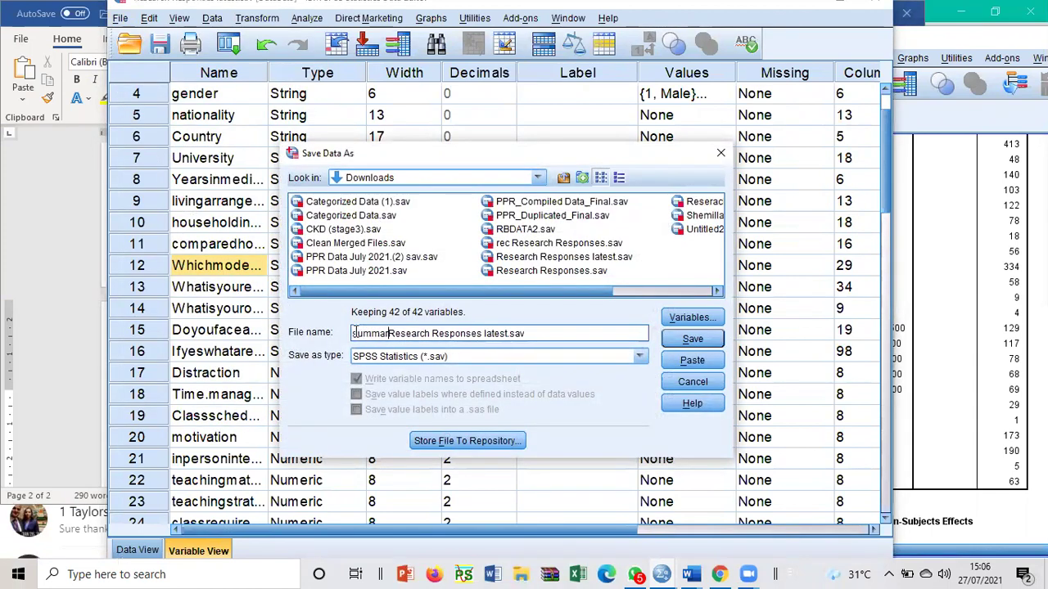
pyautogui.write('ized')
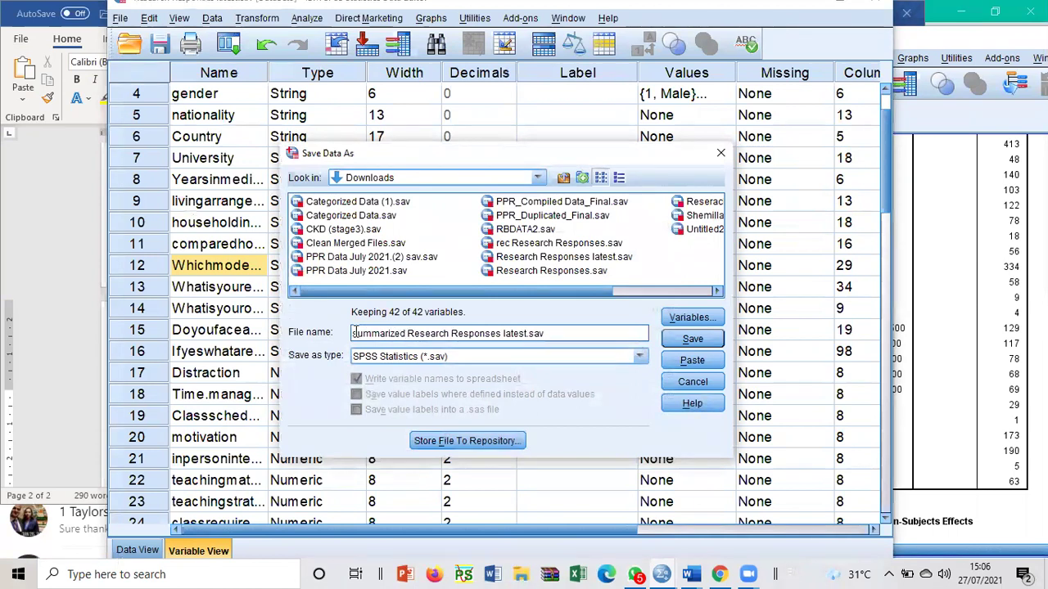
pyautogui.click(693, 338)
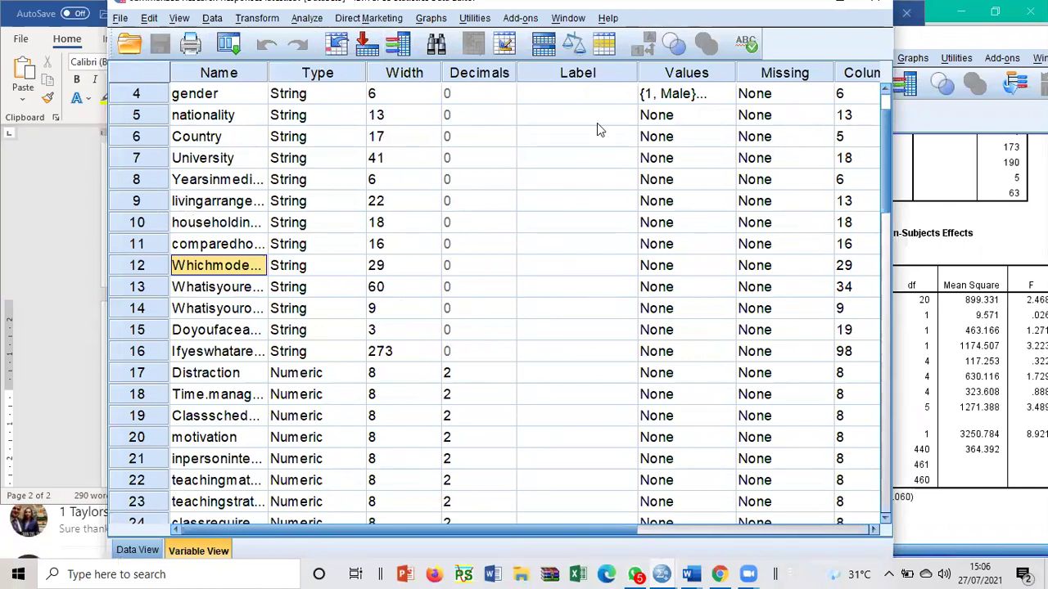
# - Delete the Country and University variables and show the data values starting at the livingarrangement column
pyautogui.moveTo(546, 10); pyautogui.dragTo(466, 8)
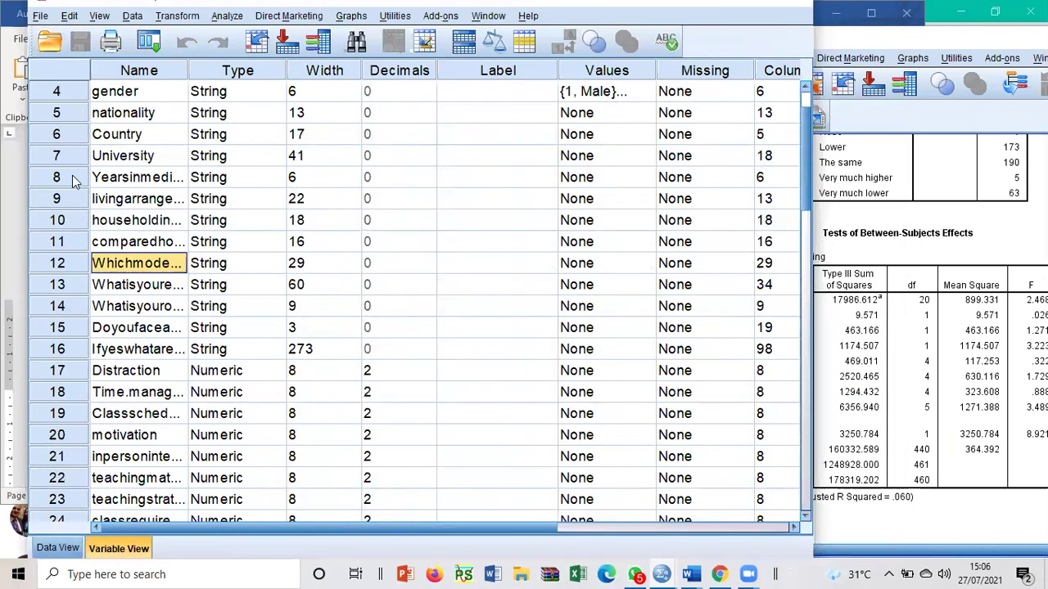
pyautogui.moveTo(65, 136); pyautogui.dragTo(65, 149)
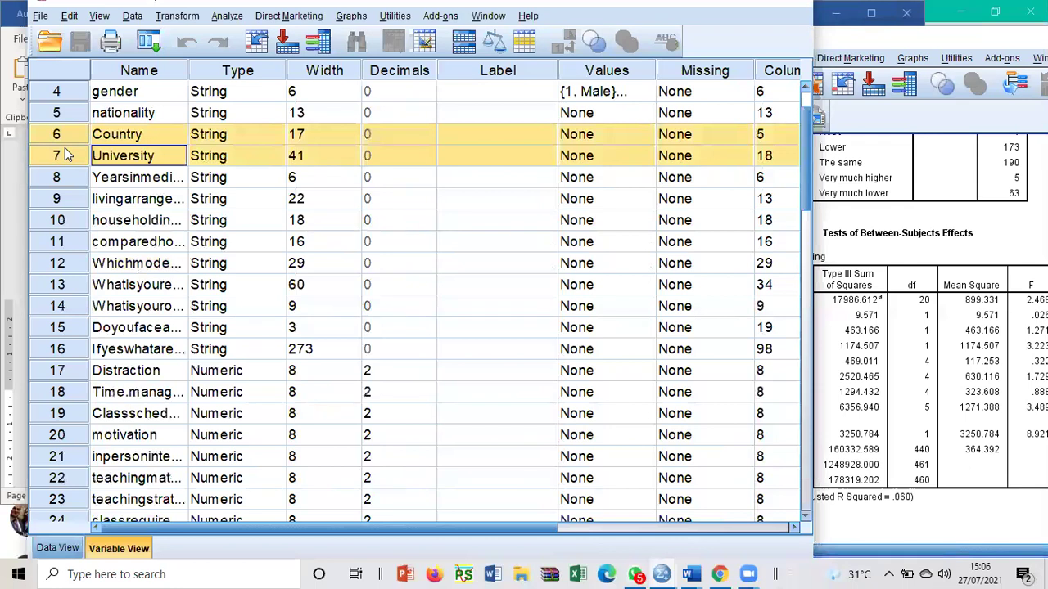
pyautogui.press('Delete')
pyautogui.click(74, 158)
pyautogui.doubleClick(73, 158)
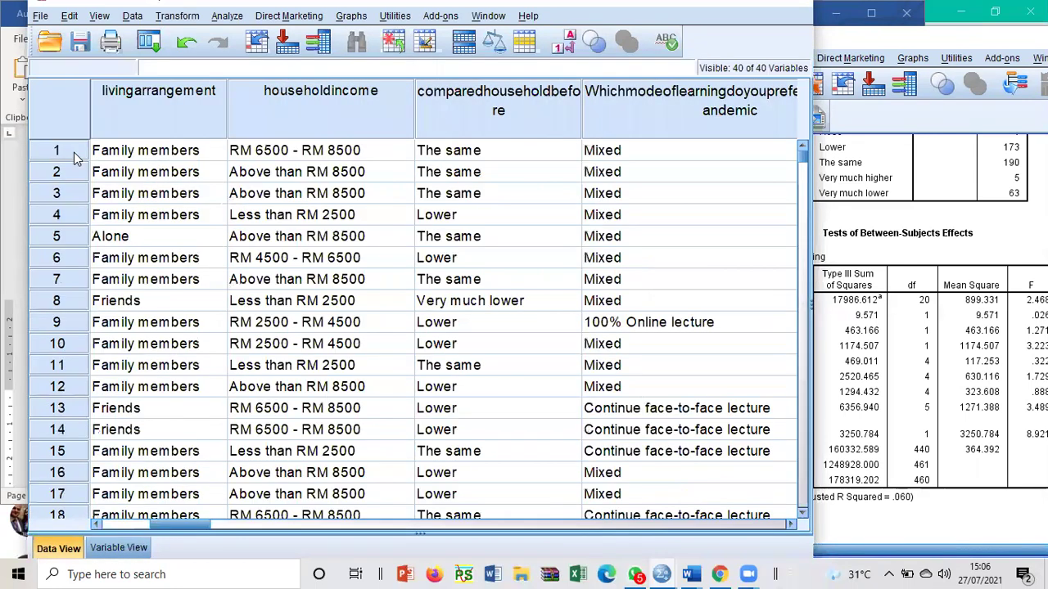
# - Sort the cases by livingarrangement in ascending order and check its categories against the Between-Subjects Factors table
pyautogui.click(182, 114)
pyautogui.rightClick(179, 107)
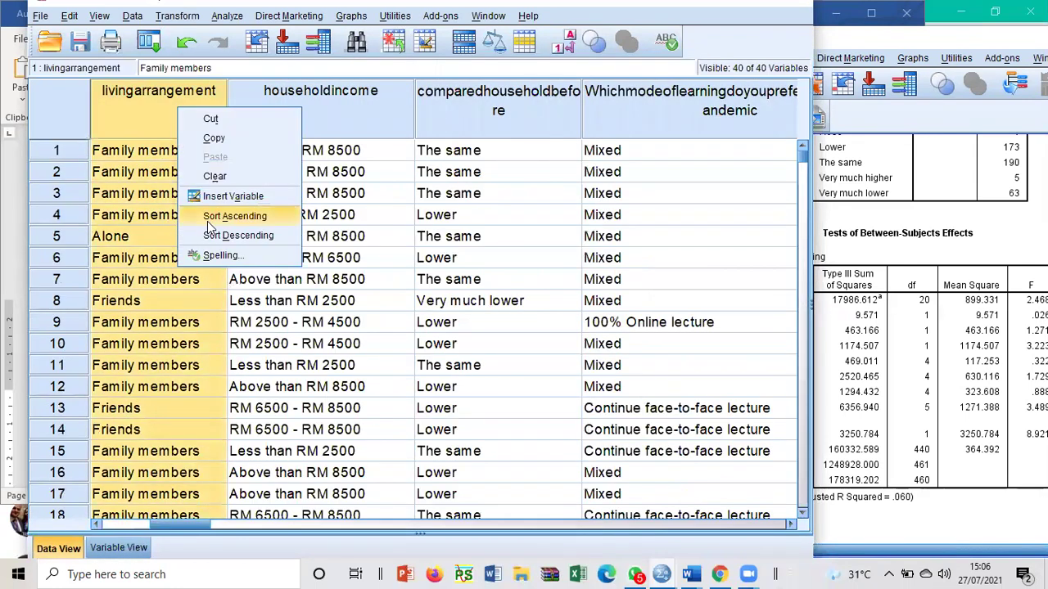
pyautogui.click(211, 216)
pyautogui.scroll(-12, 156, 235)
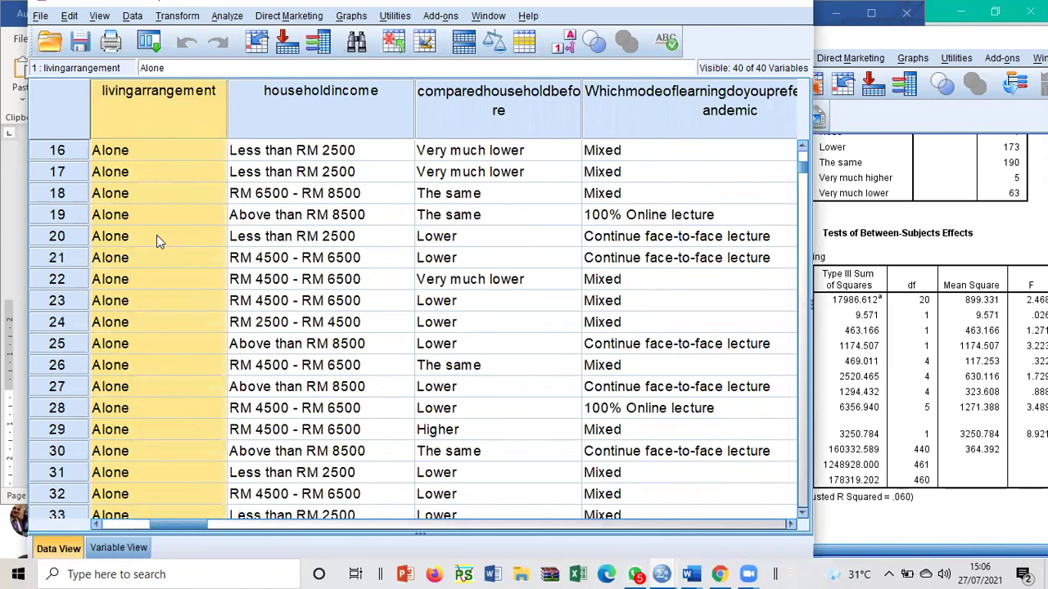
pyautogui.scroll(-6, 157, 248)
pyautogui.scroll(1, 150, 243)
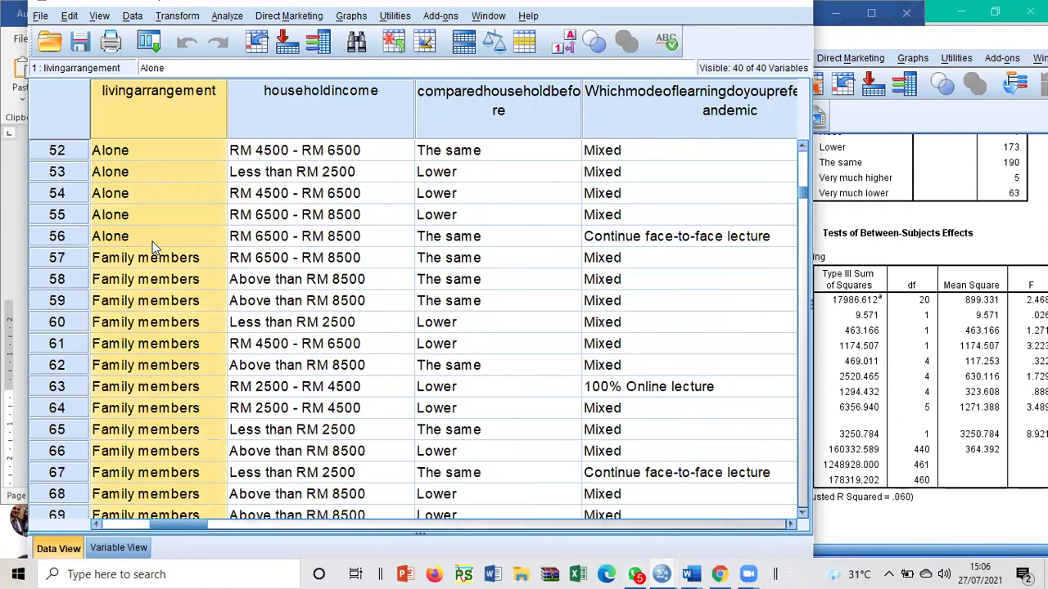
pyautogui.click(950, 254)
pyautogui.scroll(3, 949, 254)
pyautogui.scroll(3, 950, 255)
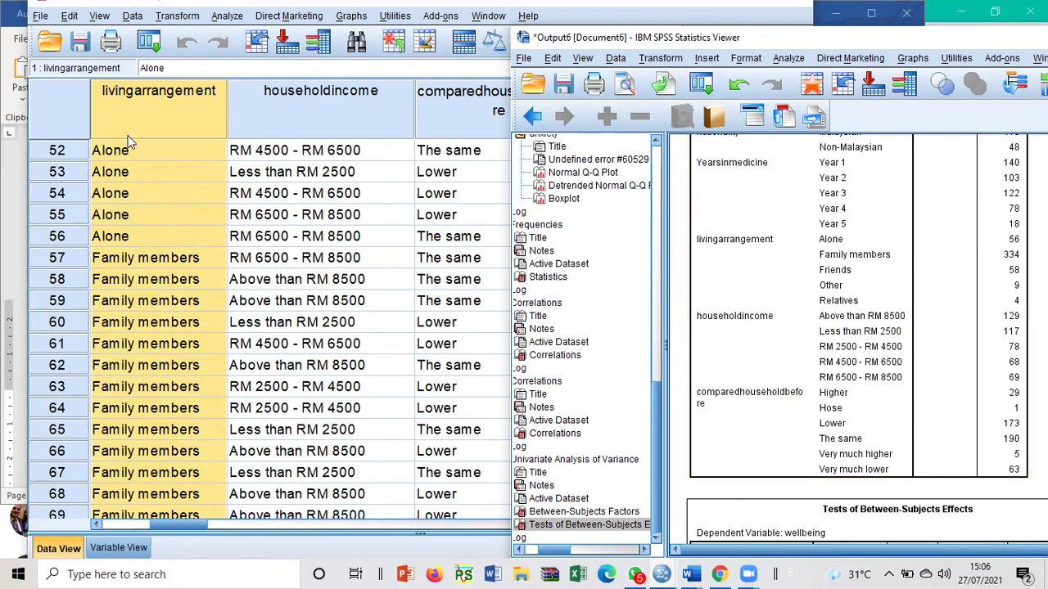
# - Sort the cases by livingarrangement in descending order and replace the Relatives entries in rows 1 to 4 with Other
pyautogui.rightClick(123, 93)
pyautogui.click(172, 220)
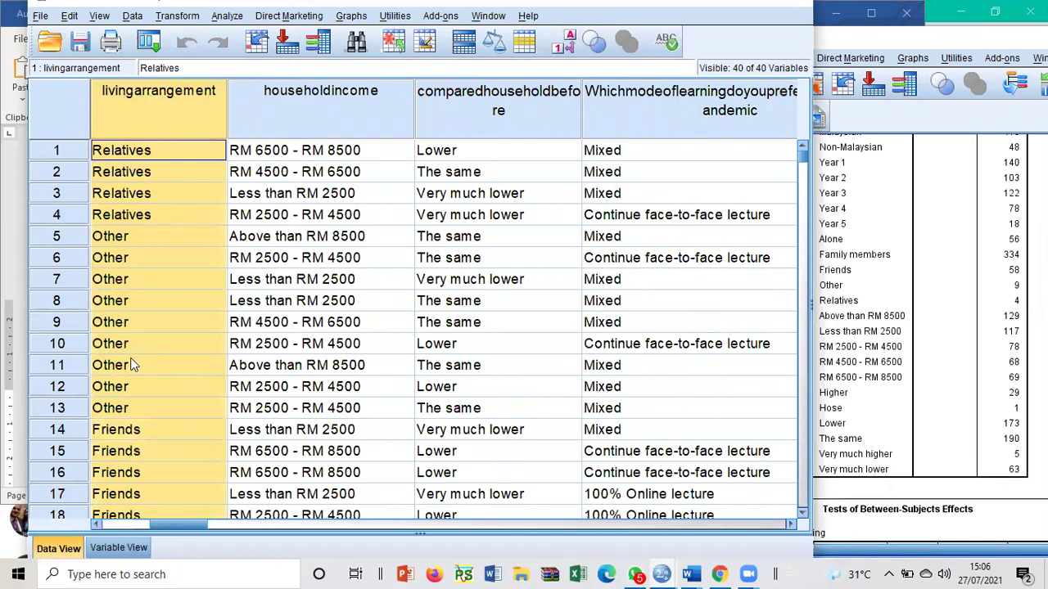
pyautogui.click(107, 242)
pyautogui.rightClick(123, 239)
pyautogui.click(121, 267)
pyautogui.moveTo(121, 154); pyautogui.dragTo(115, 214)
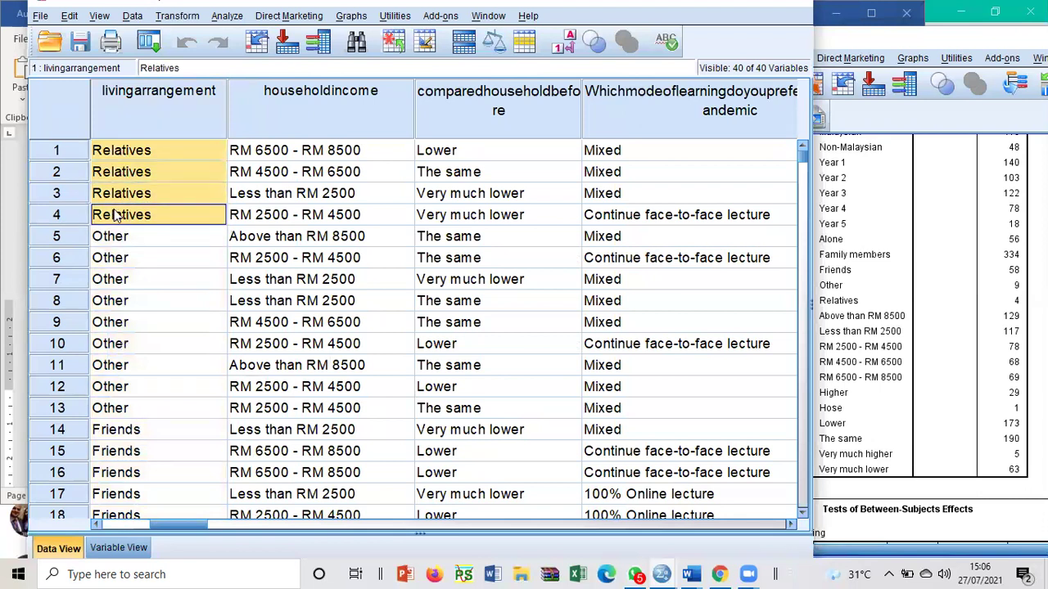
pyautogui.rightClick(116, 213)
pyautogui.click(152, 260)
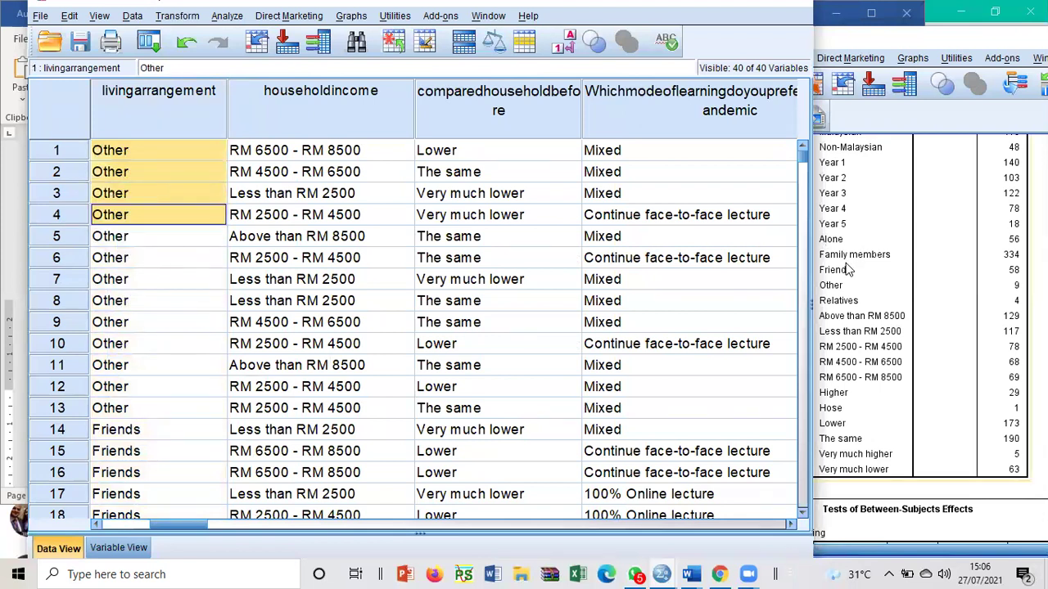
# - Review the factor categories in the Between-Subjects Factors table and sort the cases by comparedhouseholdbefore in descending order
pyautogui.click(873, 282)
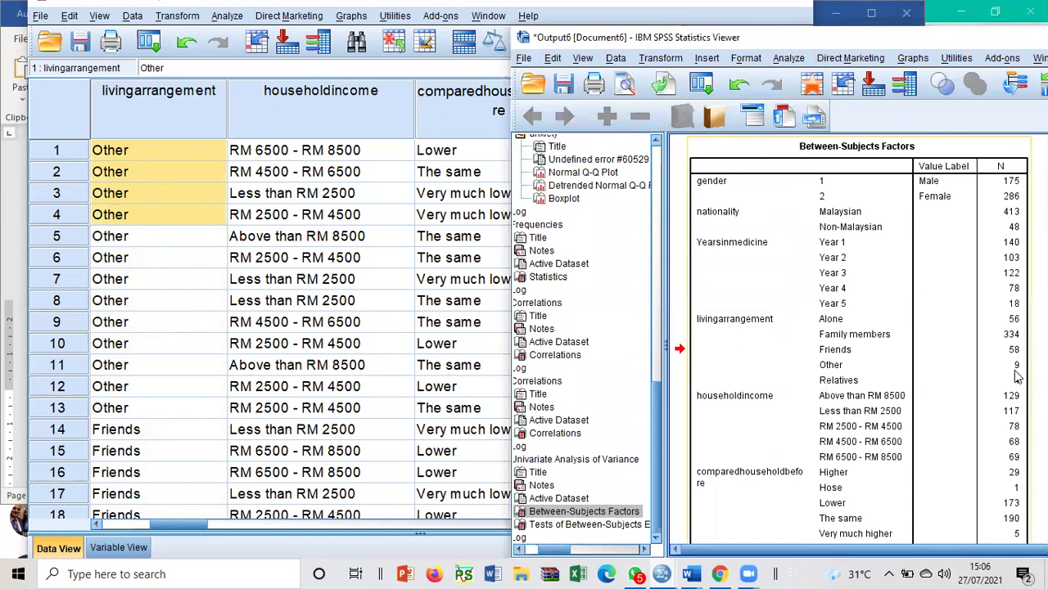
pyautogui.moveTo(827, 37); pyautogui.dragTo(790, 8)
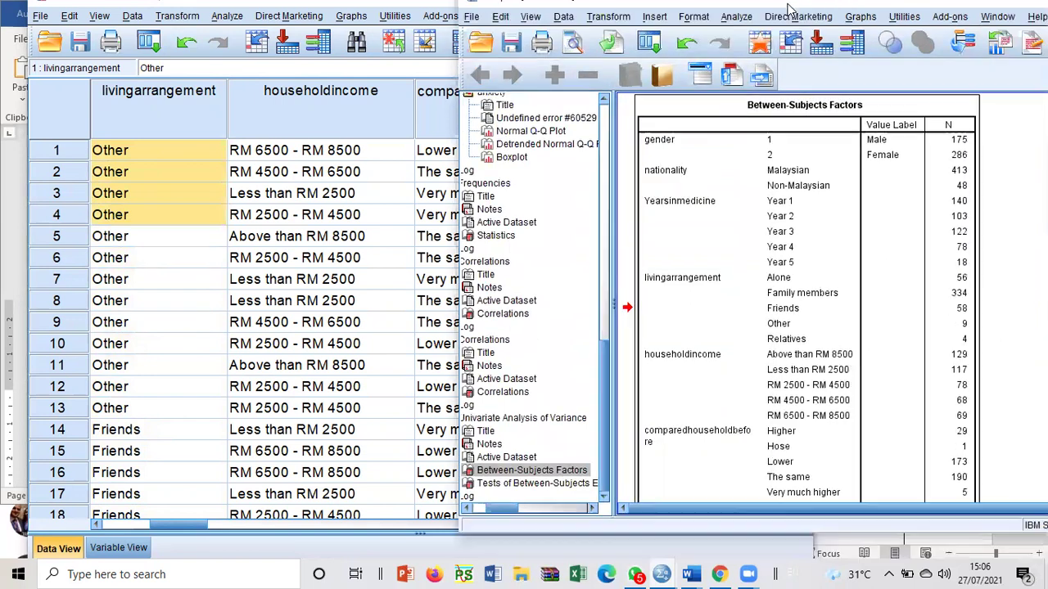
pyautogui.scroll(-2, 1015, 340)
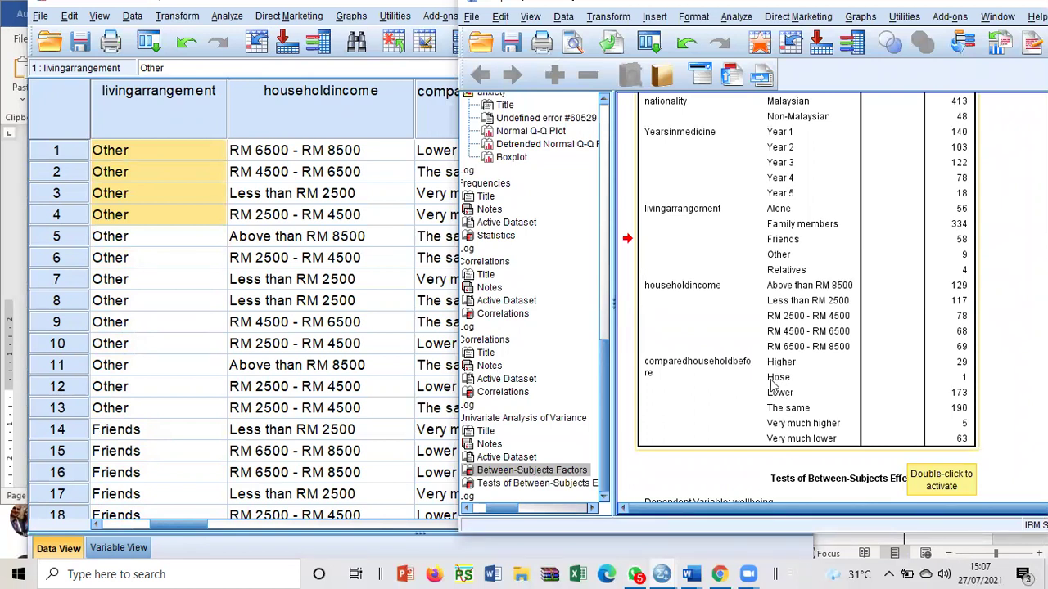
pyautogui.click(290, 174)
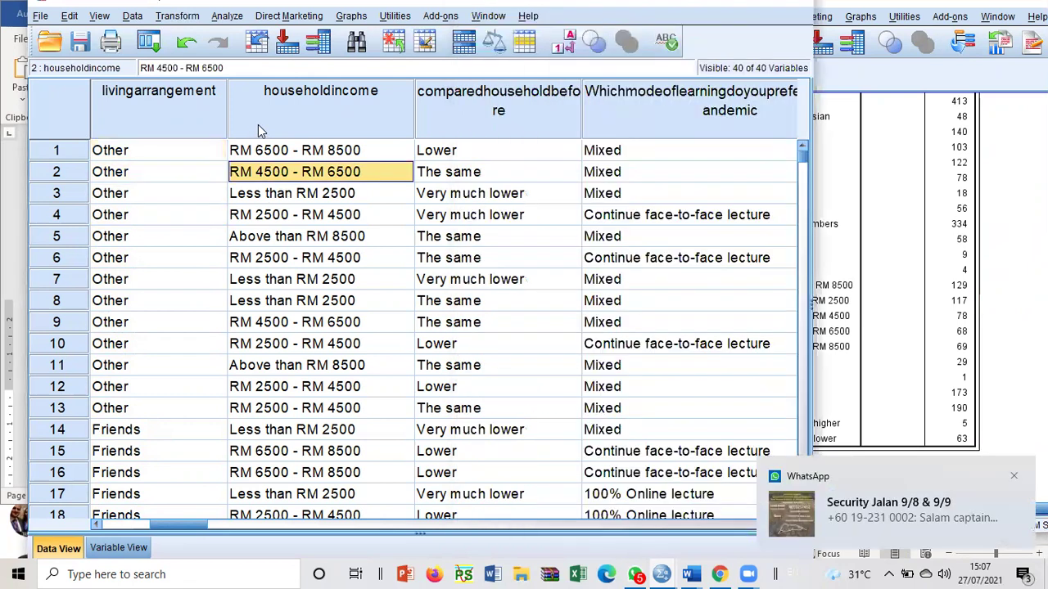
pyautogui.click(477, 114)
pyautogui.rightClick(477, 114)
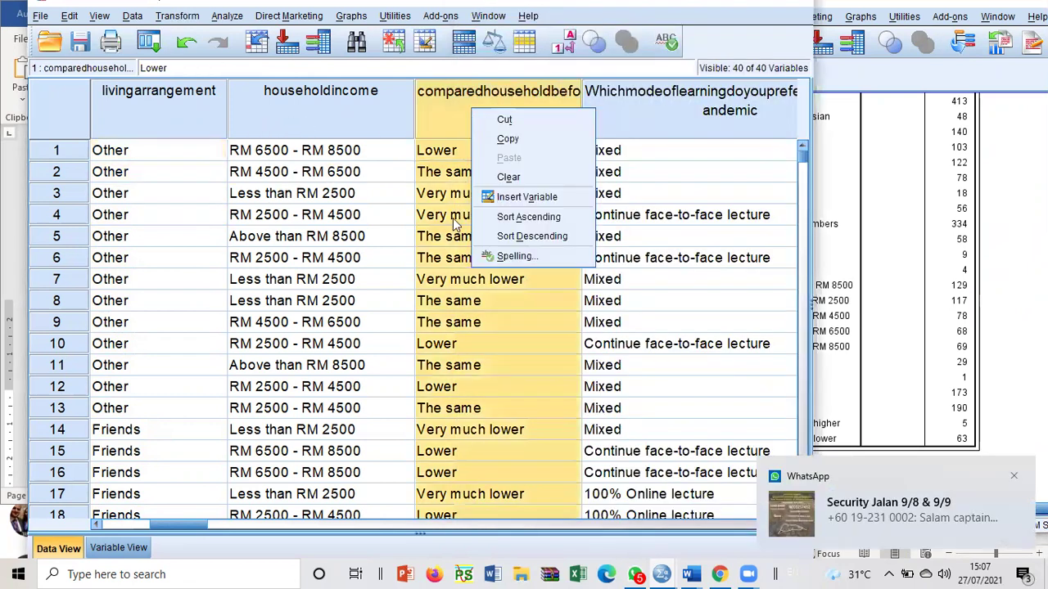
pyautogui.click(516, 235)
# - Examine the comparedhouseholdbefore categories in the Between-Subjects Factors table and look through that data column for the Very much higher entries
pyautogui.click(885, 356)
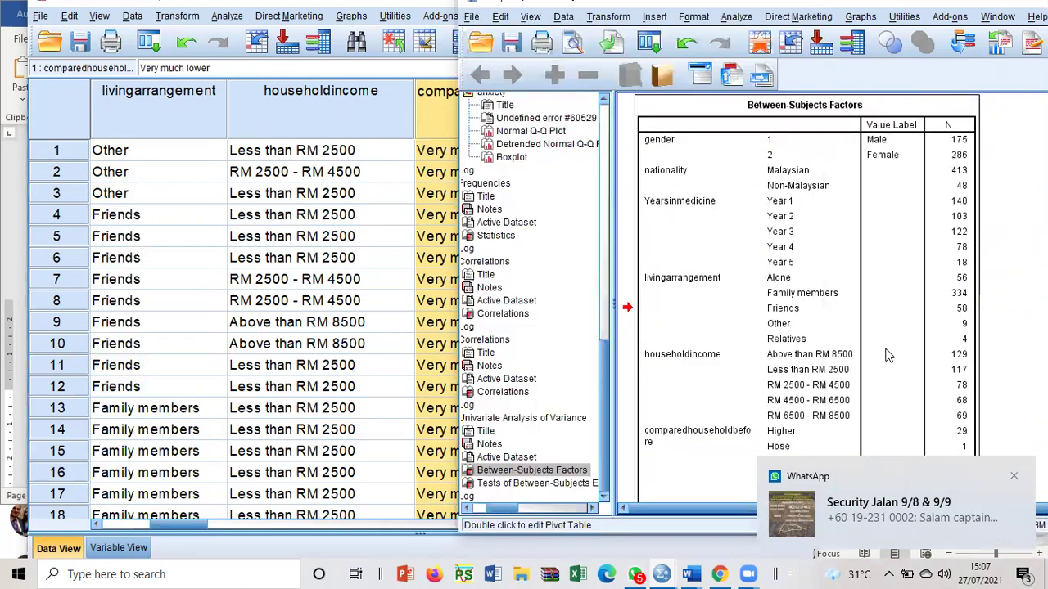
pyautogui.scroll(-5, 935, 380)
pyautogui.scroll(2, 940, 361)
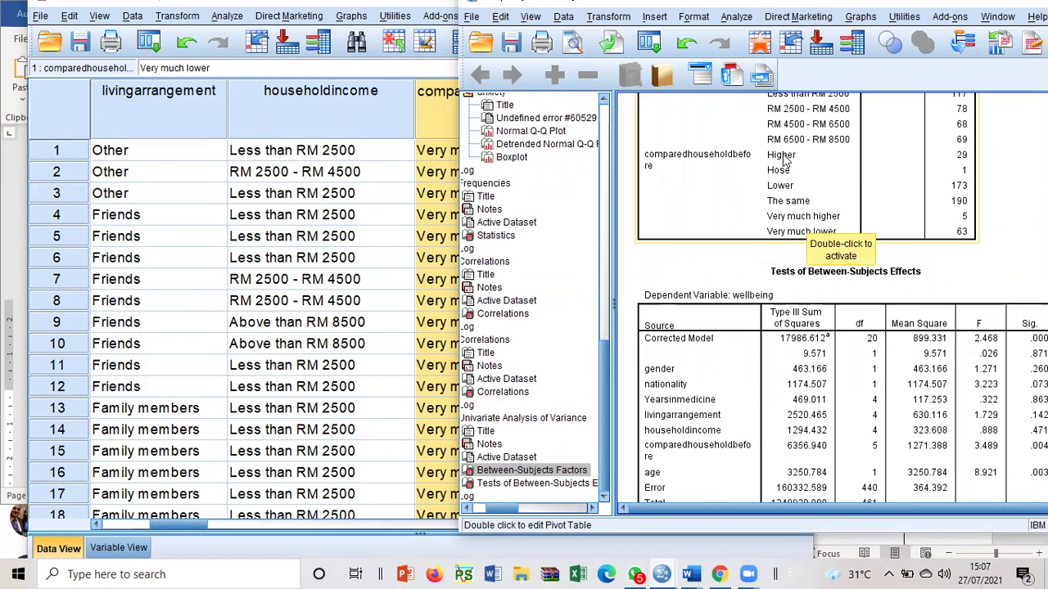
pyautogui.click(428, 193)
pyautogui.scroll(-5, 463, 236)
pyautogui.scroll(-8, 464, 236)
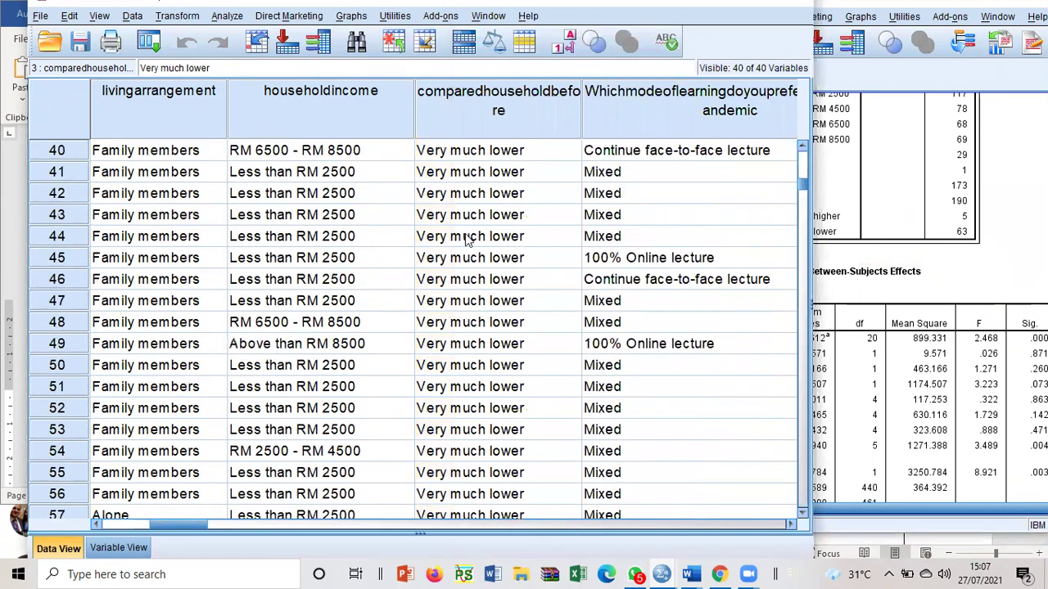
pyautogui.scroll(-8, 463, 180)
pyautogui.scroll(-3, 463, 180)
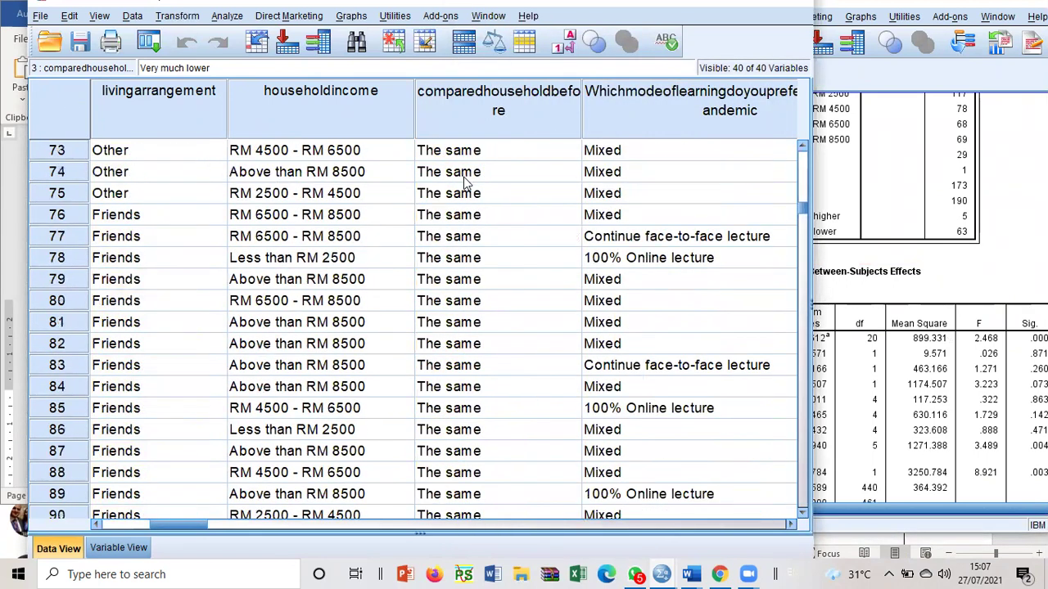
pyautogui.scroll(5, 464, 182)
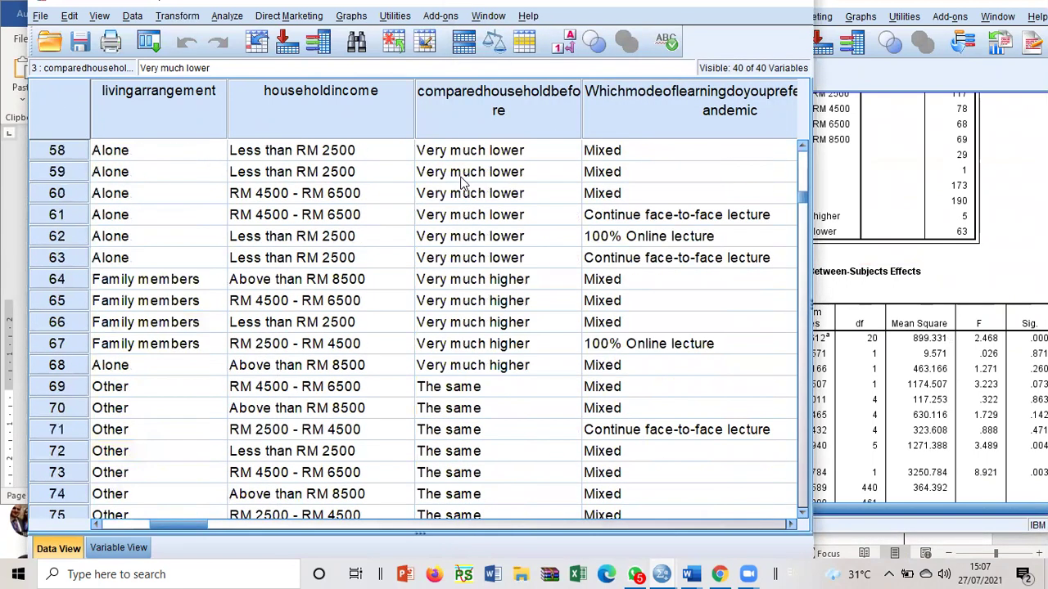
pyautogui.click(481, 283)
pyautogui.scroll(-20, 481, 283)
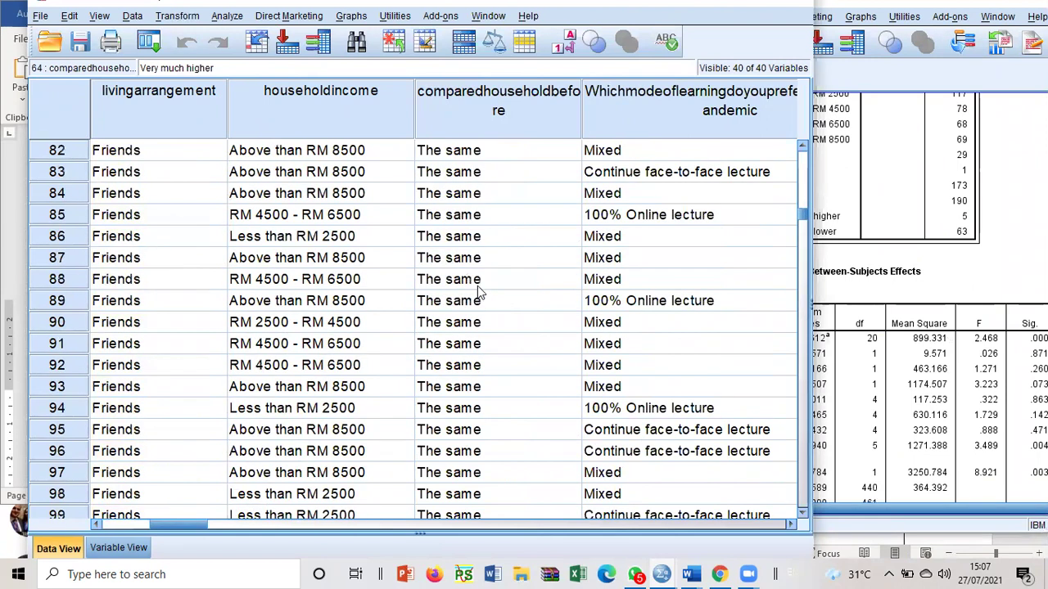
# - Sort the cases by comparedhouseholdbefore in ascending order and copy the Higher value from row 1
pyautogui.rightClick(452, 120)
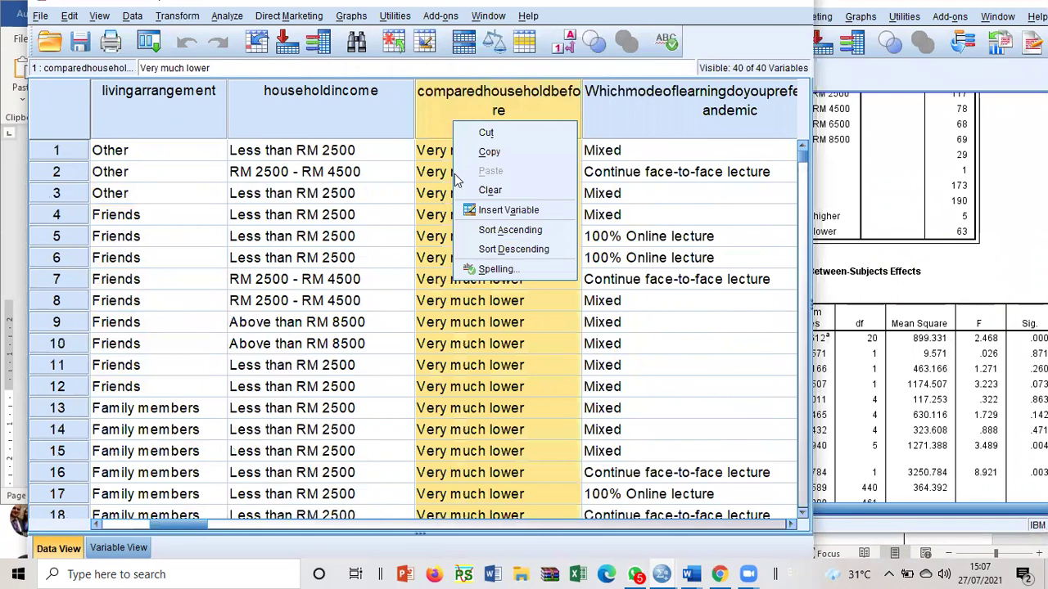
pyautogui.click(497, 230)
pyautogui.click(448, 155)
pyautogui.rightClick(465, 151)
pyautogui.click(483, 185)
# - Sort comparedhouseholdbefore in descending order and replace the Very much higher entries in rows 64 to 68 with Higher
pyautogui.rightClick(470, 126)
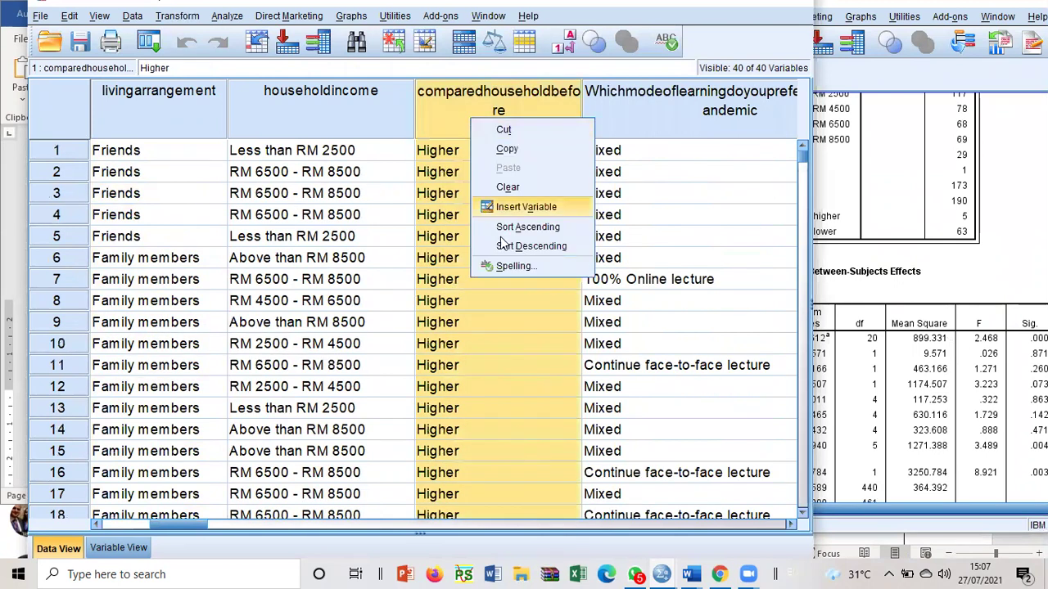
pyautogui.click(487, 182)
pyautogui.scroll(-18, 498, 279)
pyautogui.scroll(-4, 499, 279)
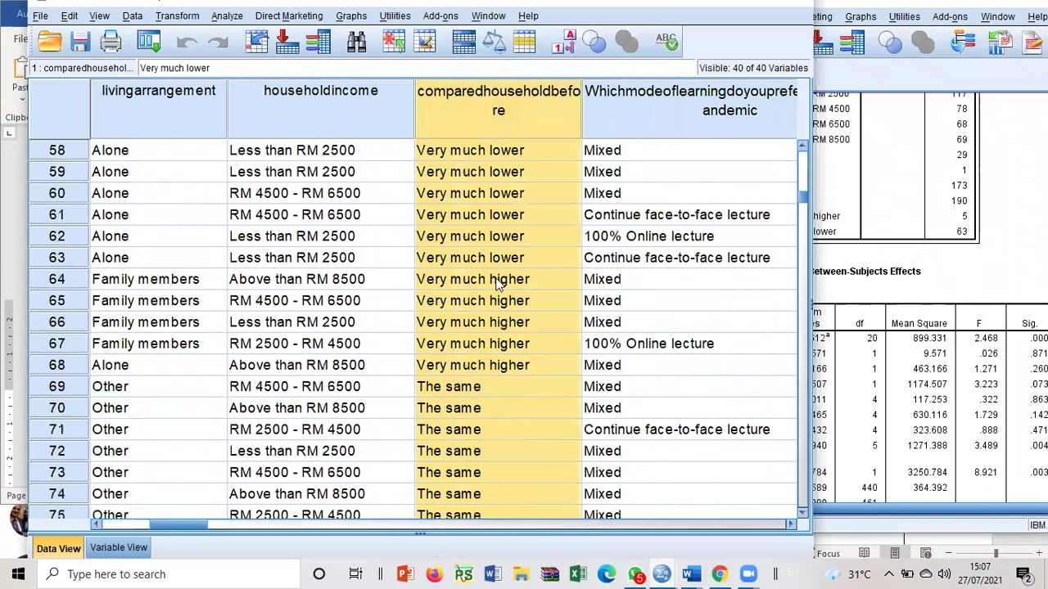
pyautogui.scroll(2, 493, 287)
pyautogui.moveTo(490, 300); pyautogui.dragTo(486, 220)
pyautogui.rightClick(487, 214)
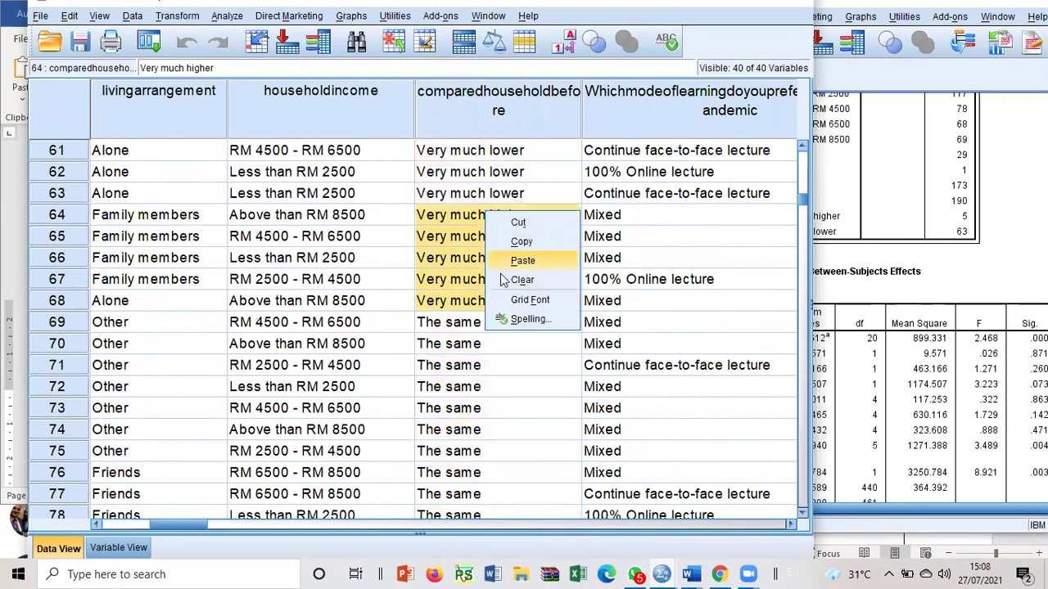
pyautogui.click(519, 261)
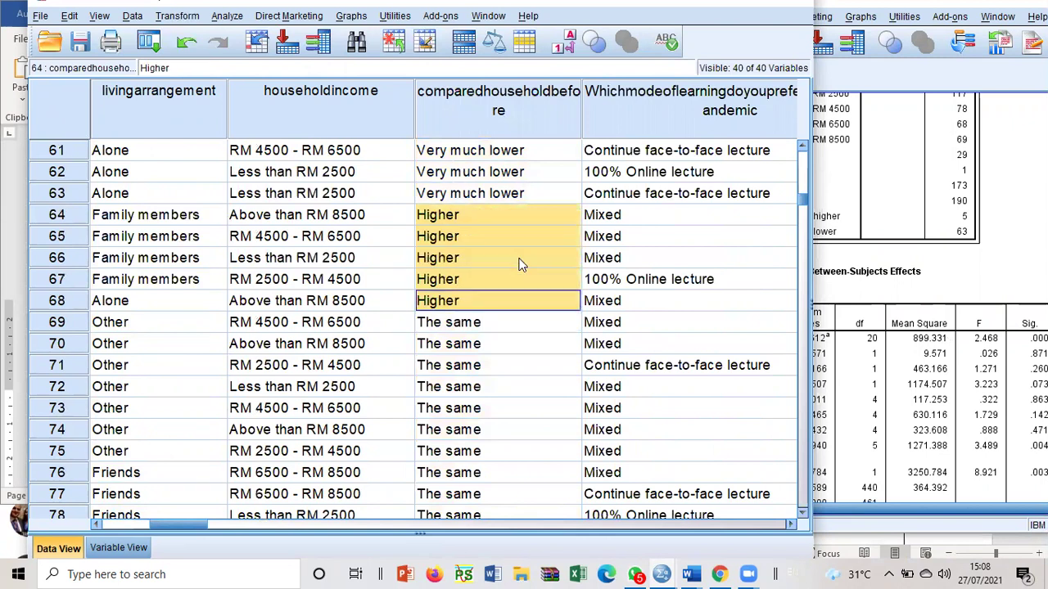
# - Check the Between-Subjects Factors table for other small or invalid comparedhouseholdbefore categories
pyautogui.click(915, 386)
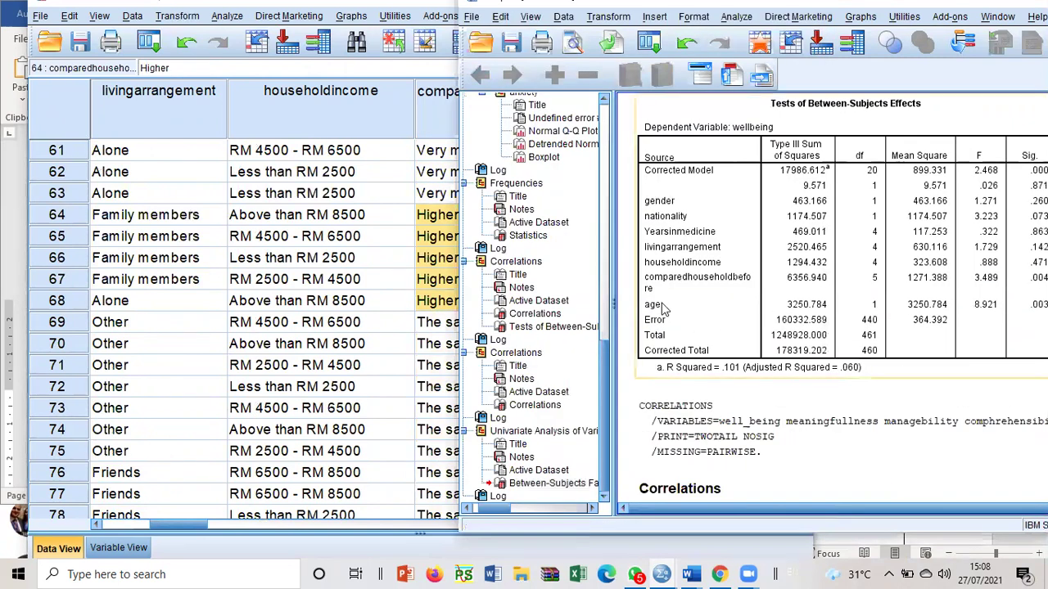
pyautogui.scroll(-5, 663, 307)
pyautogui.scroll(10, 720, 309)
pyautogui.scroll(-5, 780, 310)
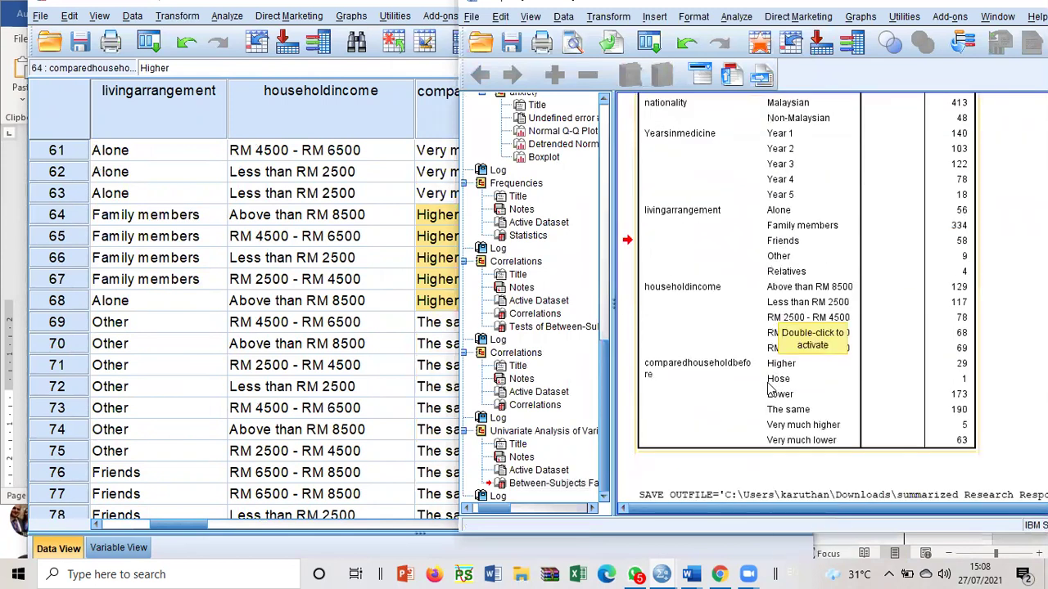
# - Insert a blank variable before comparedhouseholdbefore and sort the cases by comparedhouseholdbefore in ascending order
pyautogui.click(429, 251)
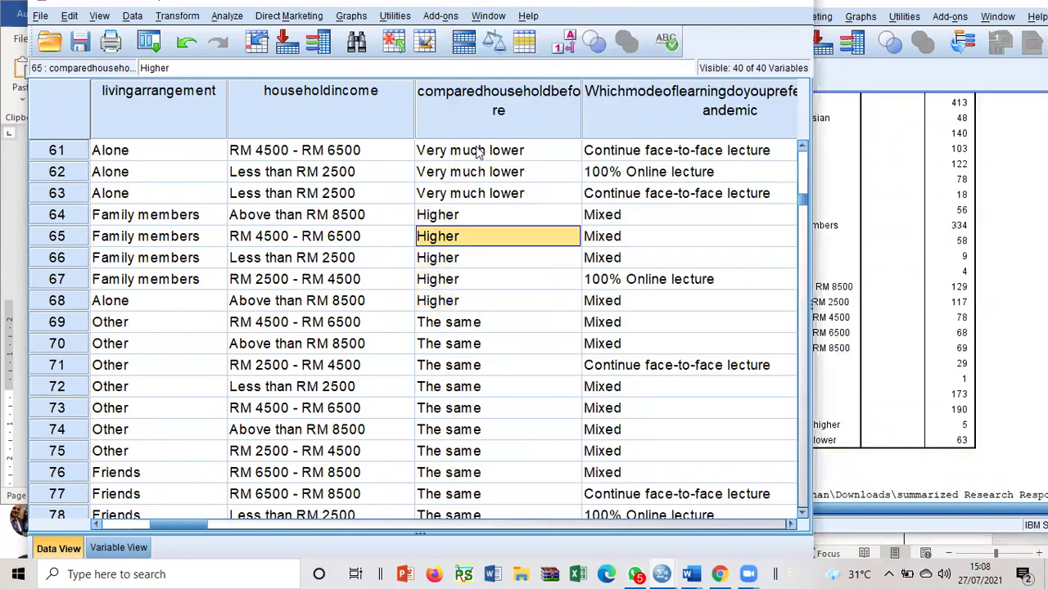
pyautogui.rightClick(474, 125)
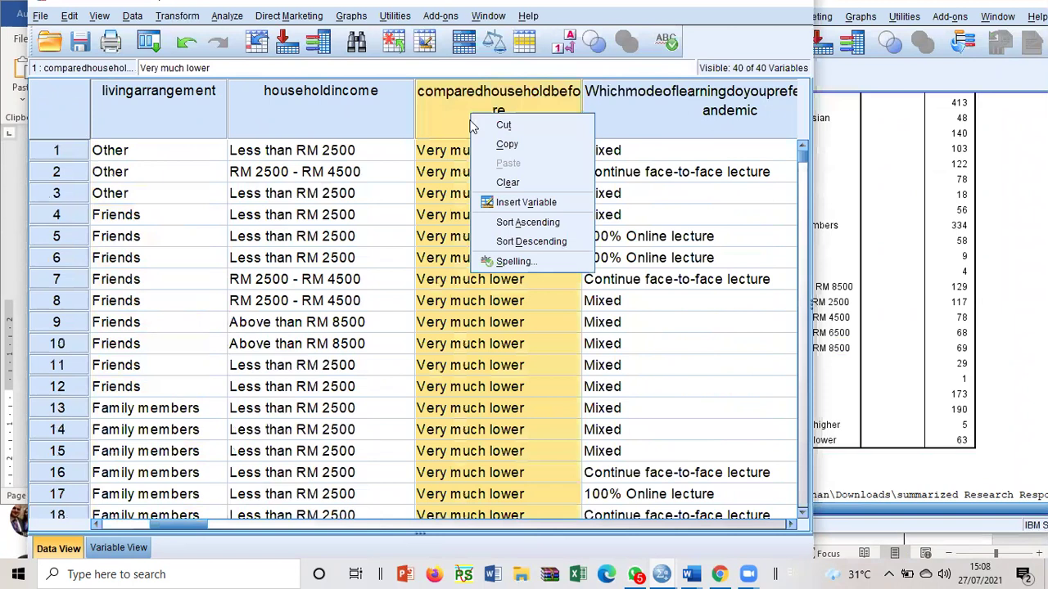
pyautogui.click(511, 203)
pyautogui.rightClick(554, 124)
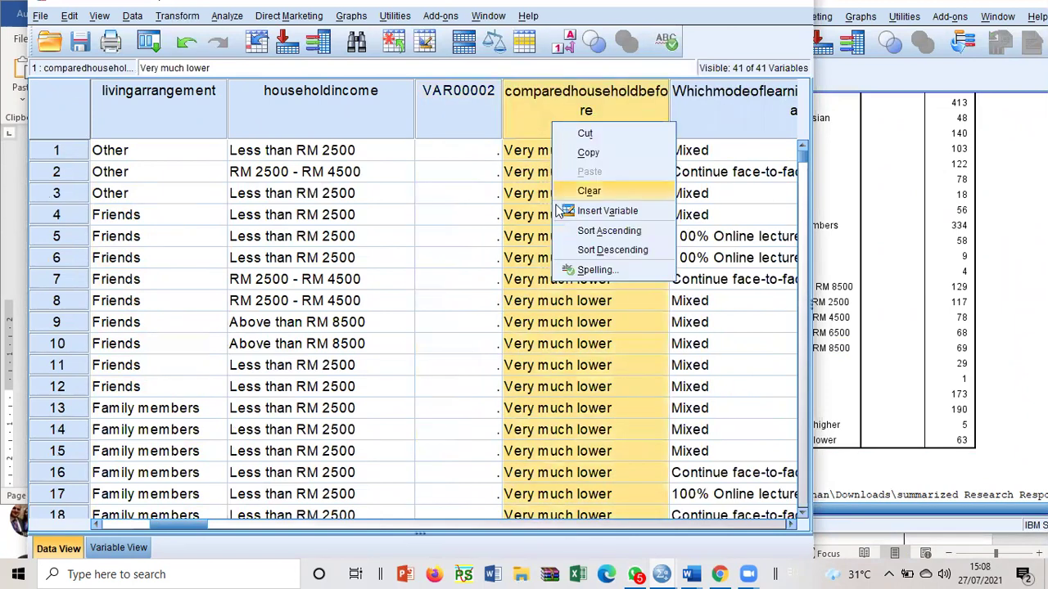
pyautogui.click(600, 232)
# - Replace the Hose entry in row 35 of comparedhouseholdbefore with Higher
pyautogui.scroll(-17, 583, 246)
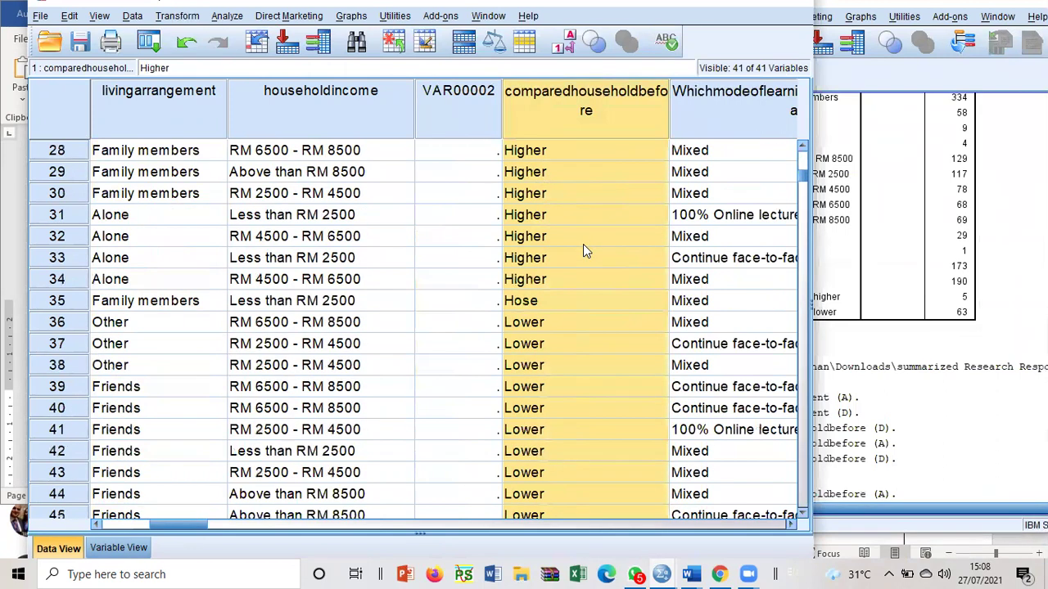
pyautogui.scroll(9, 583, 256)
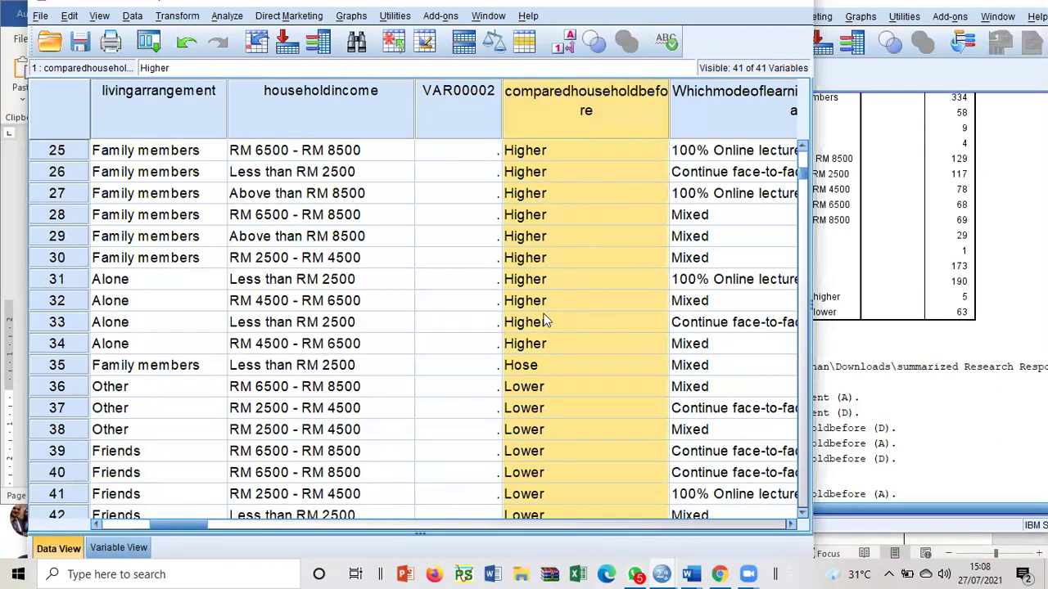
pyautogui.click(524, 344)
pyautogui.rightClick(537, 347)
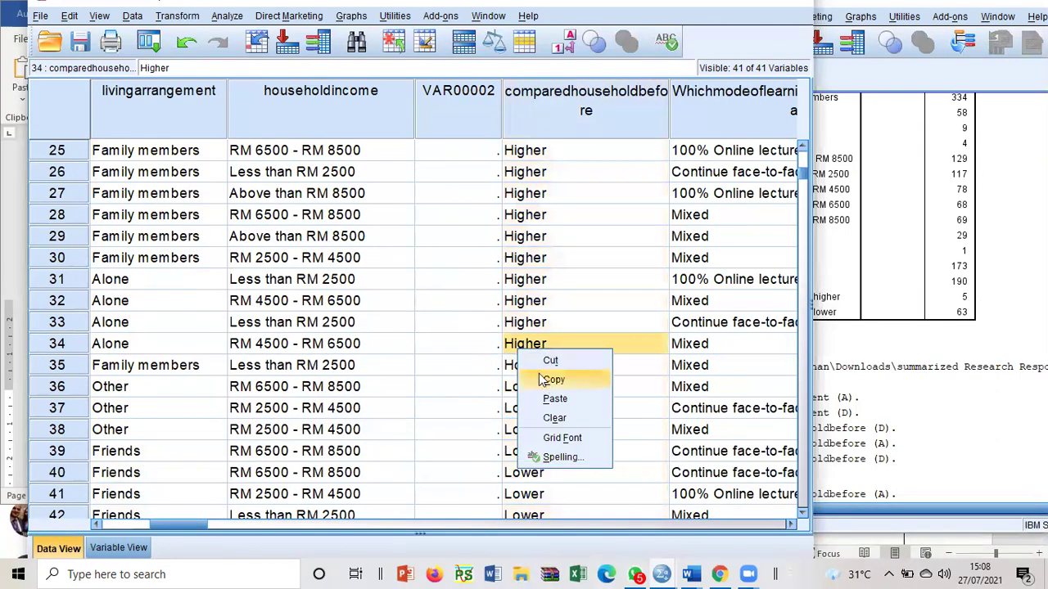
pyautogui.click(522, 369)
pyautogui.rightClick(521, 369)
pyautogui.click(558, 414)
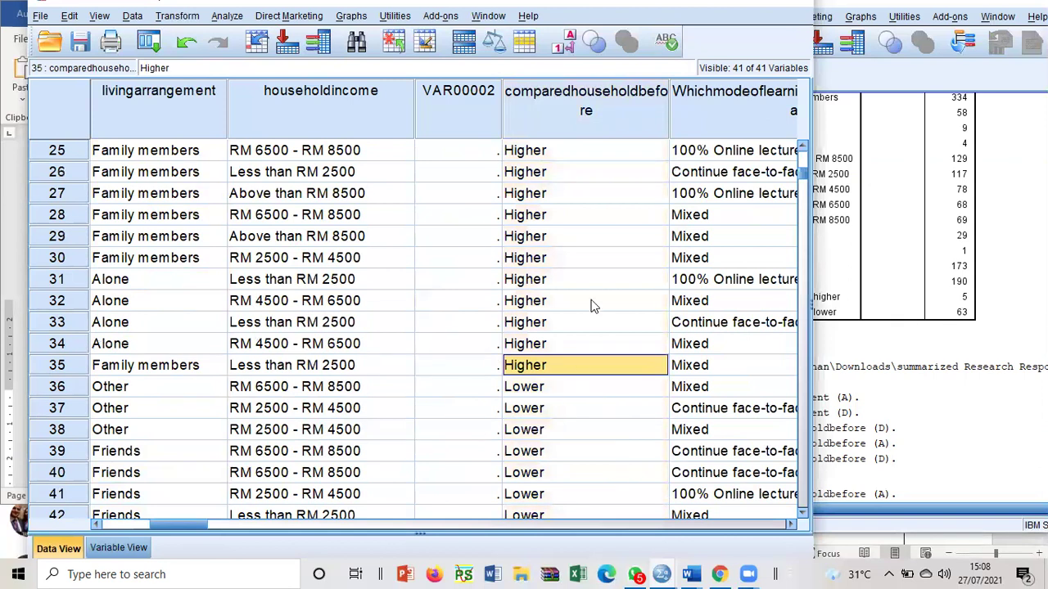
# - Rerun the univariate analysis of wellbeing with the same fixed factors and age as covariate, and view the updated factor table
pyautogui.click(151, 44)
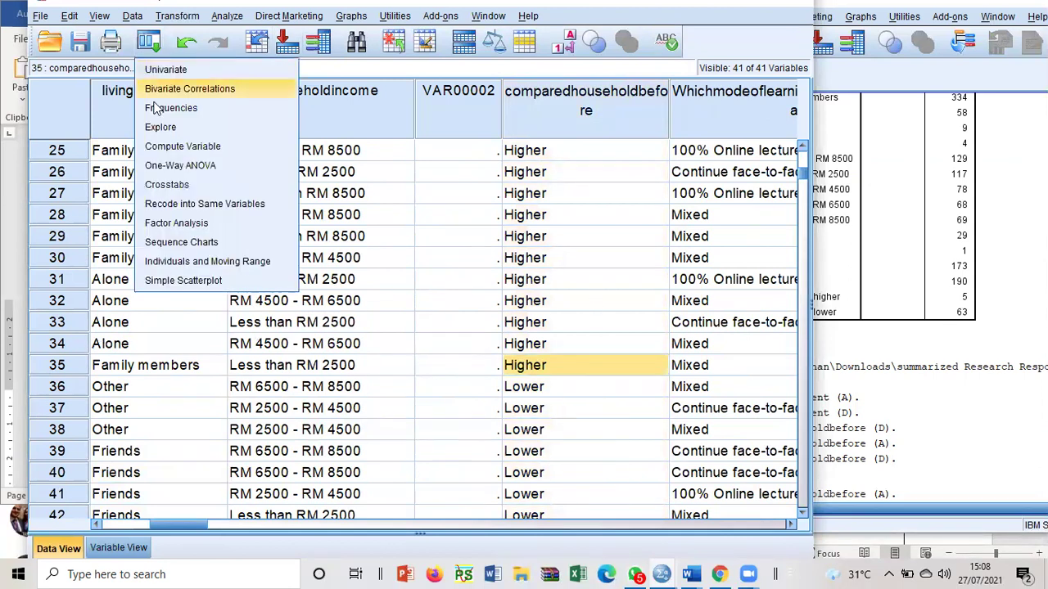
pyautogui.click(165, 70)
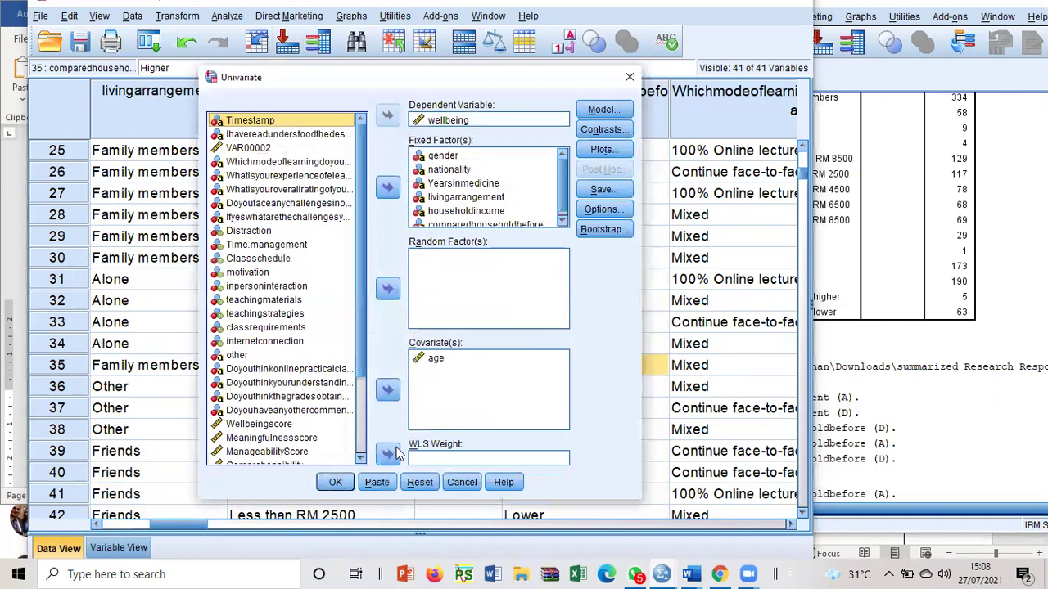
pyautogui.click(335, 485)
pyautogui.scroll(-3, 844, 399)
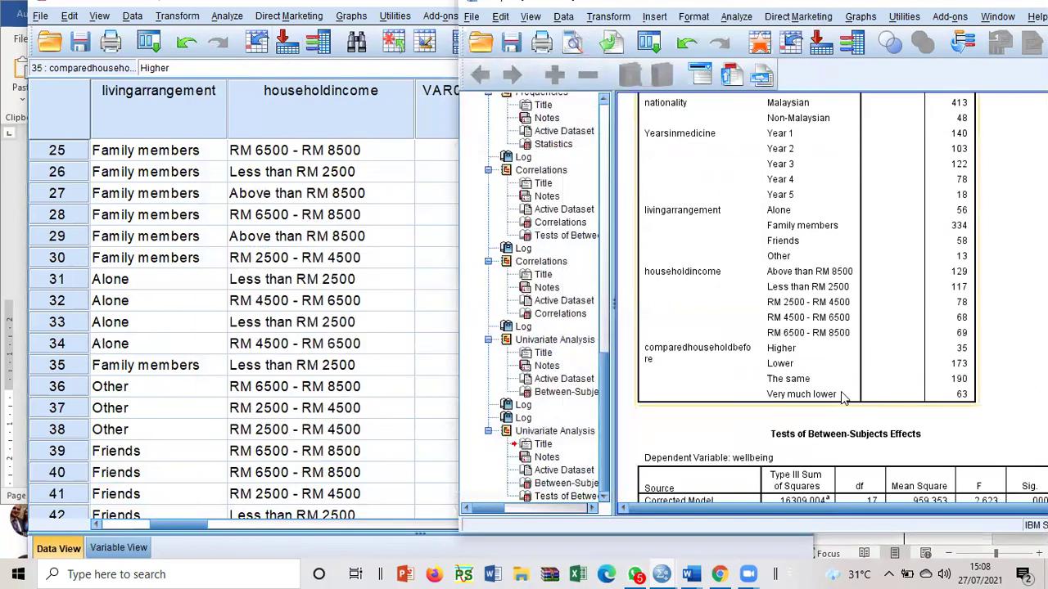
# - Delete the Corrected Model, unlabelled intercept, Error, Total and Corrected Total rows from the latest Tests of Between-Subjects Effects table
pyautogui.click(972, 360)
pyautogui.scroll(2, 914, 342)
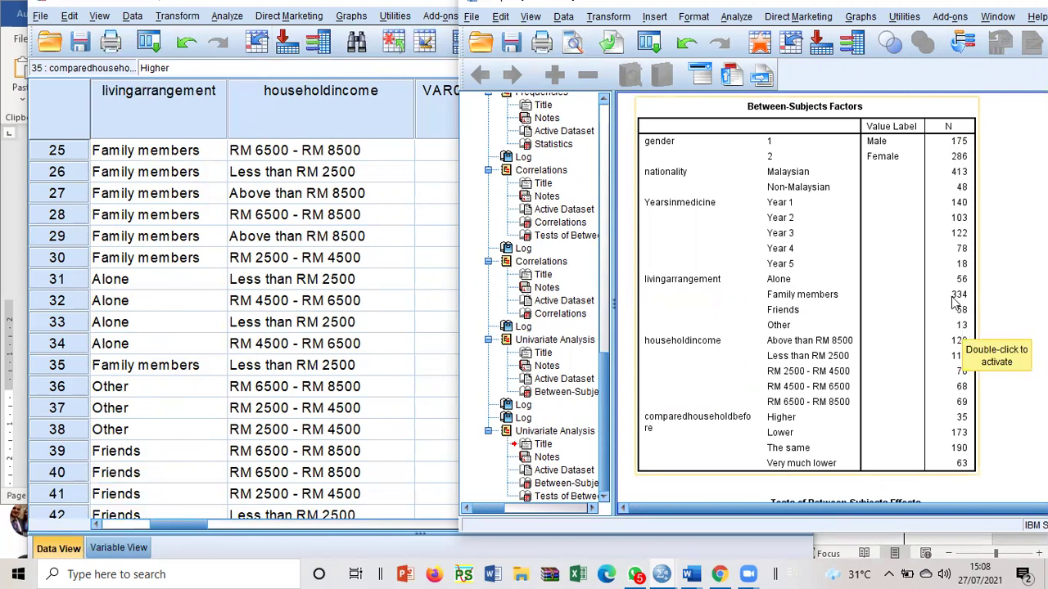
pyautogui.scroll(-8, 960, 122)
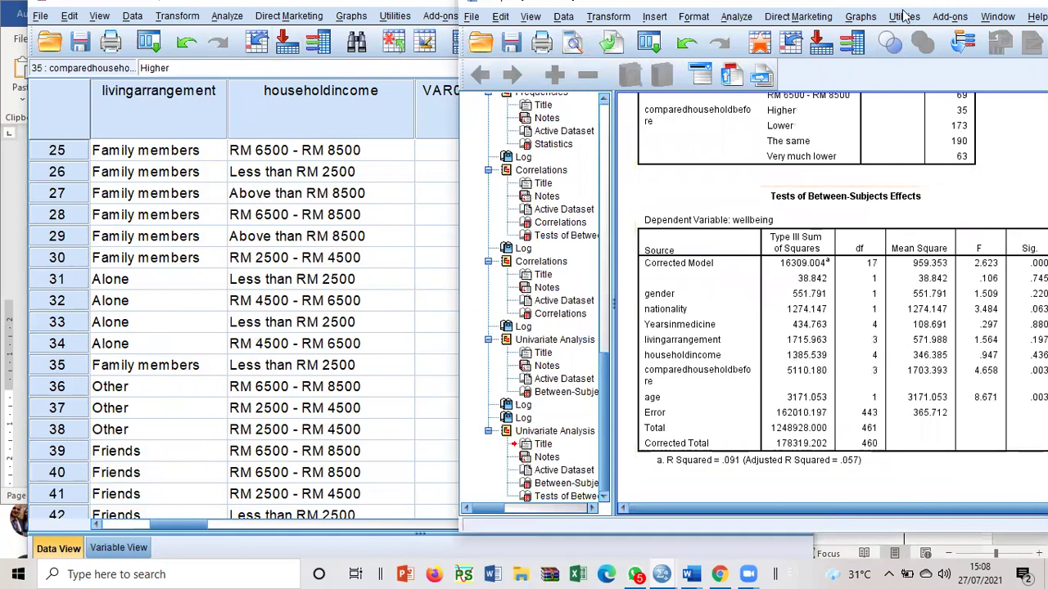
pyautogui.moveTo(903, 8); pyautogui.dragTo(646, 8)
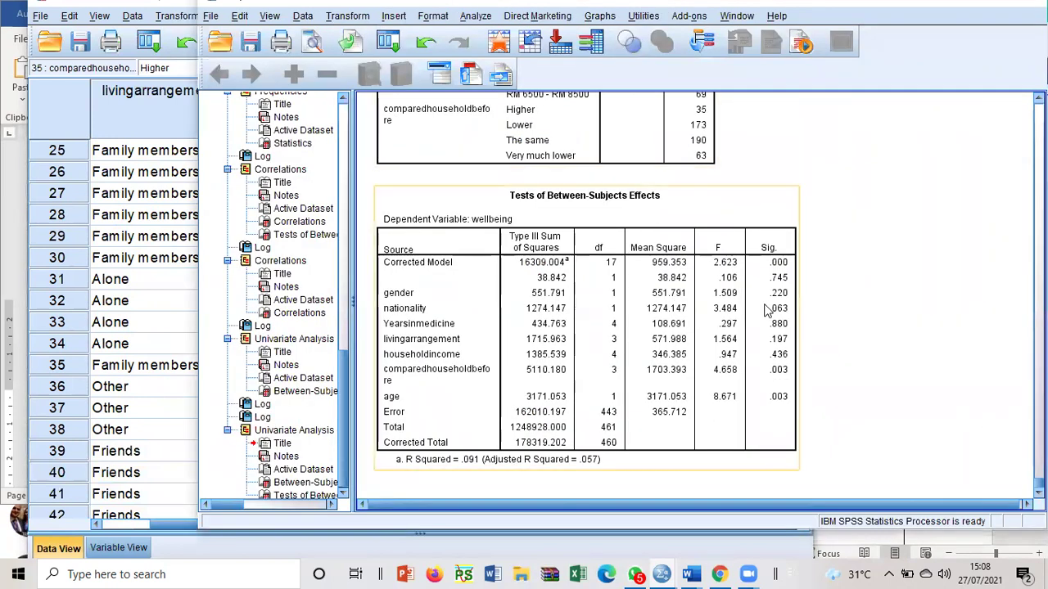
pyautogui.doubleClick(462, 326)
pyautogui.click(420, 263)
pyautogui.moveTo(518, 278); pyautogui.dragTo(755, 288)
pyautogui.scroll(5, 672, 319)
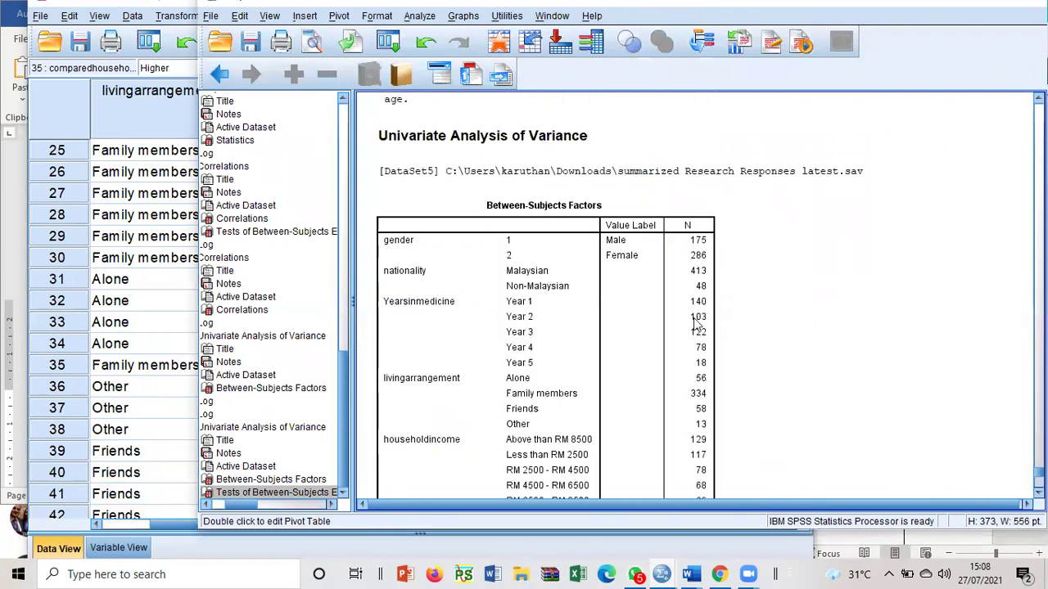
pyautogui.scroll(-5, 587, 350)
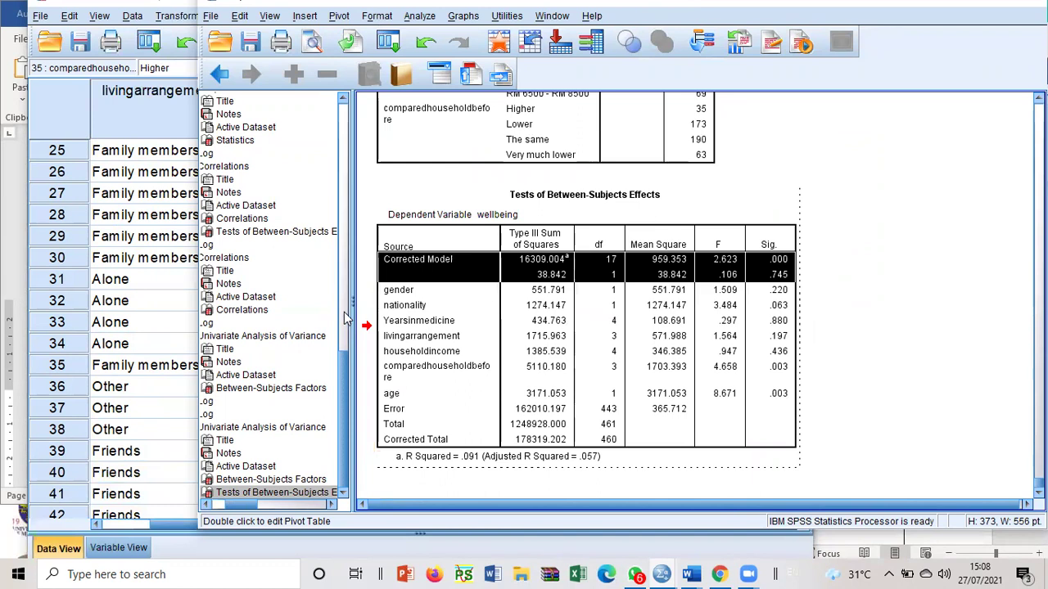
pyautogui.scroll(10, 345, 319)
pyautogui.press('Delete')
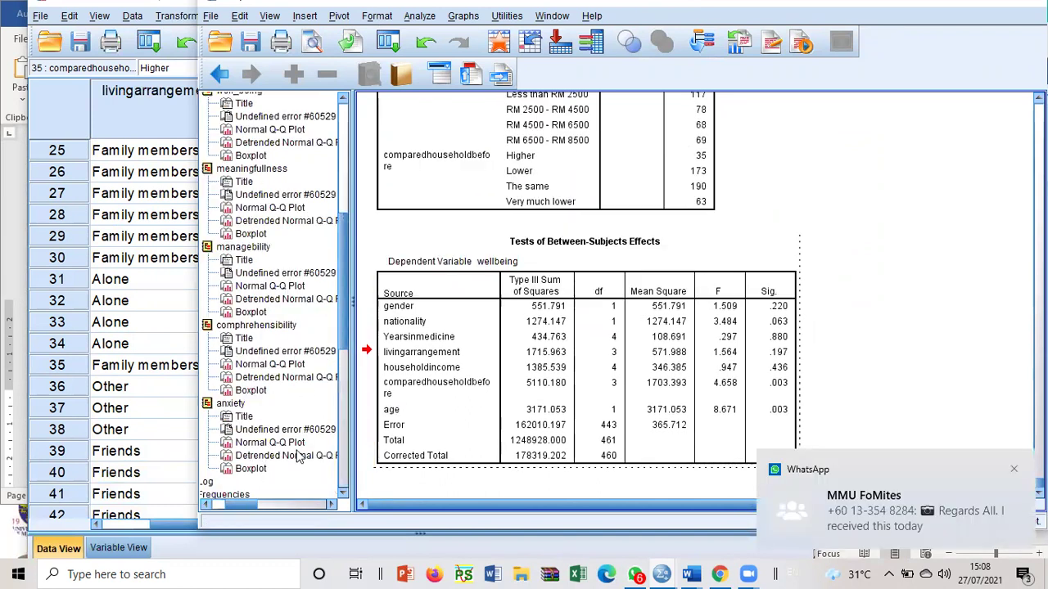
pyautogui.moveTo(400, 427); pyautogui.dragTo(758, 459)
pyautogui.press('Delete')
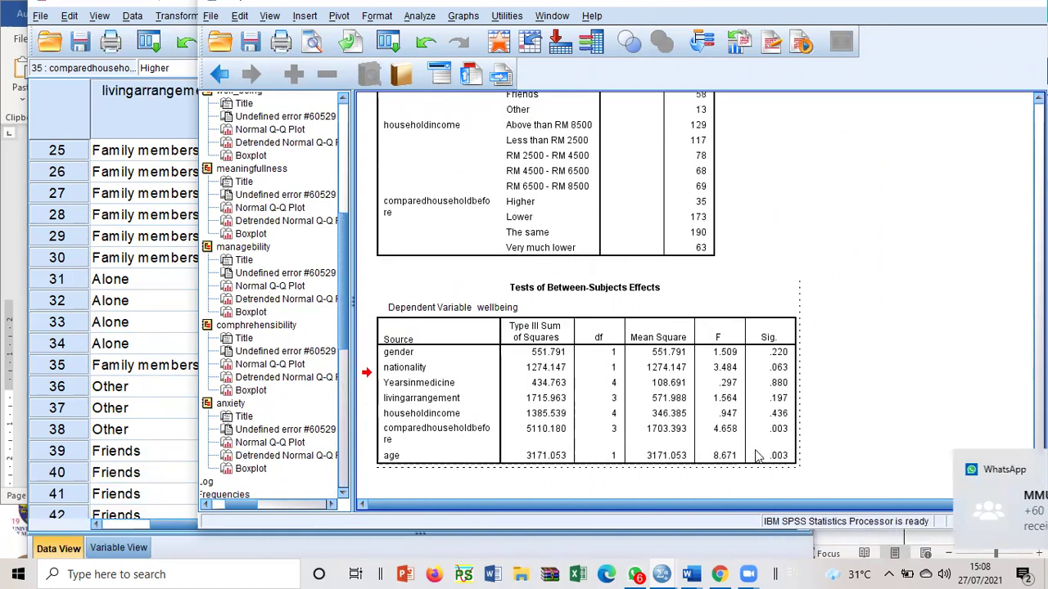
# - Widen the Source column so comparedhouseholdbefore fits on one line, and highlight the comparedhouseholdbefore and age rows
pyautogui.doubleClick(432, 370)
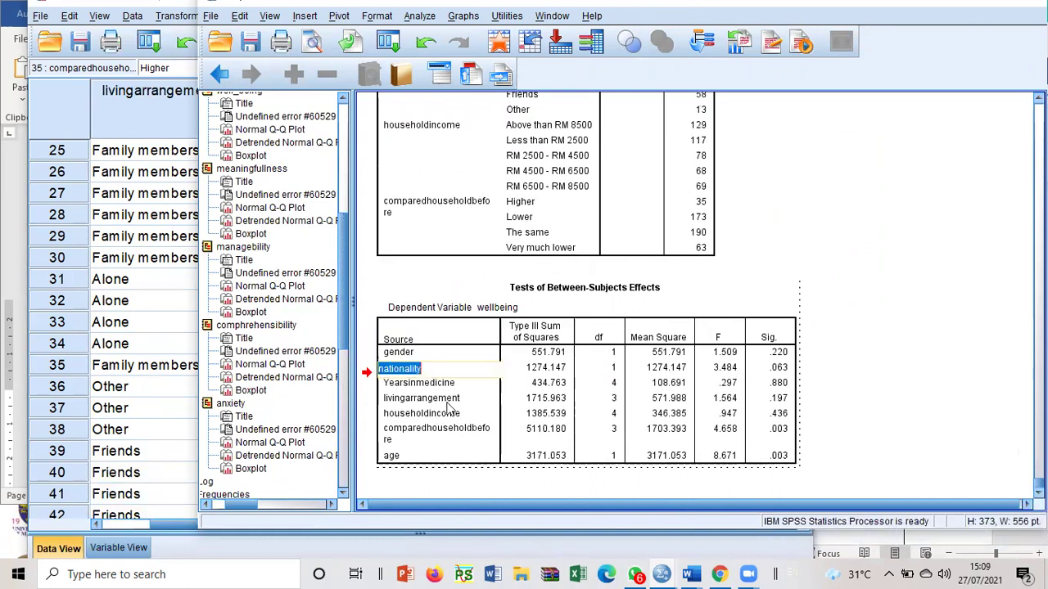
pyautogui.moveTo(508, 407); pyautogui.dragTo(513, 407)
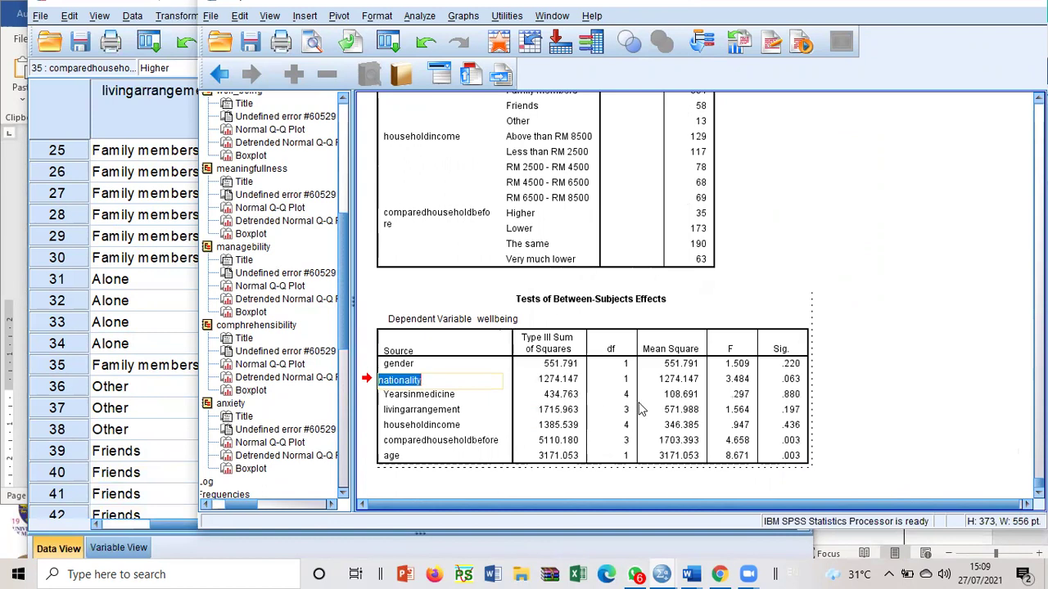
pyautogui.click(882, 355)
pyautogui.click(802, 449)
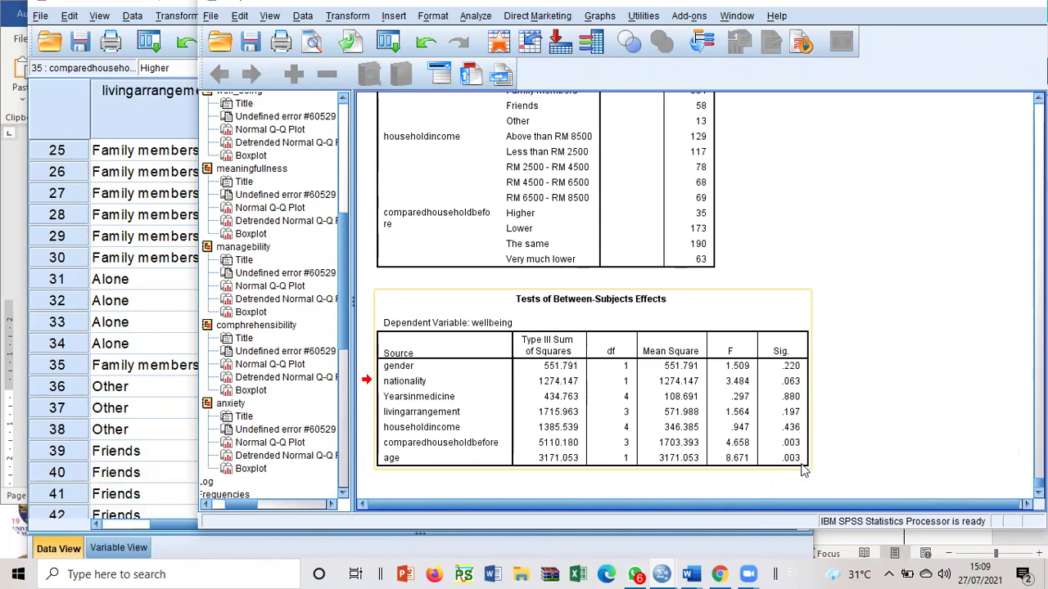
pyautogui.doubleClick(456, 449)
pyautogui.moveTo(456, 446); pyautogui.dragTo(757, 457)
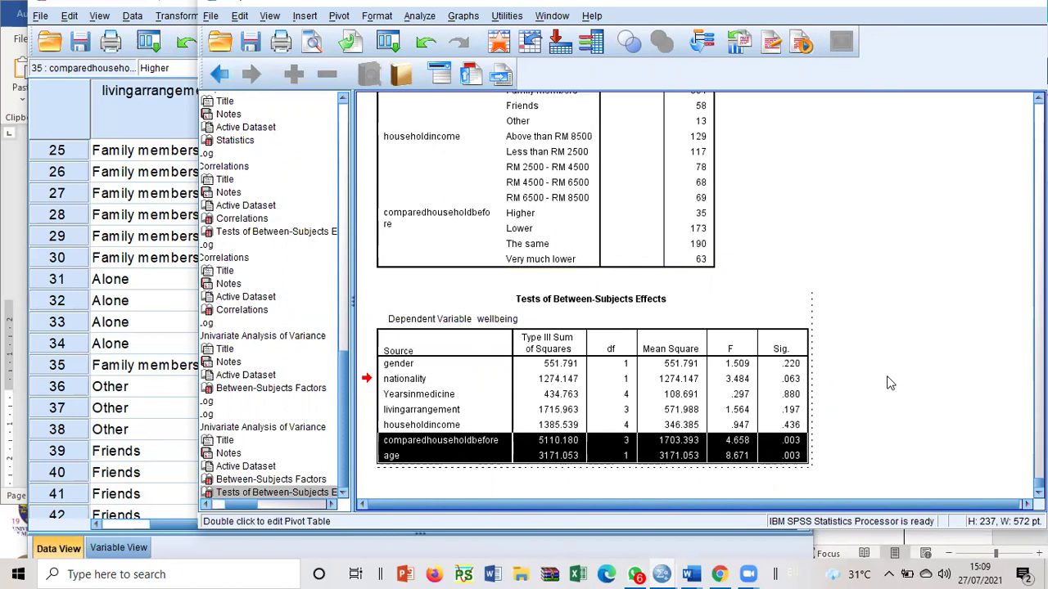
# - Recall the Frequencies dialog and remove well_being, meaningfullness, managebility, comphrehensibility and anxiety from the analysed variables
pyautogui.click(388, 41)
pyautogui.press('Down')
pyautogui.press('Down')
pyautogui.press('Down')
pyautogui.press('Down')
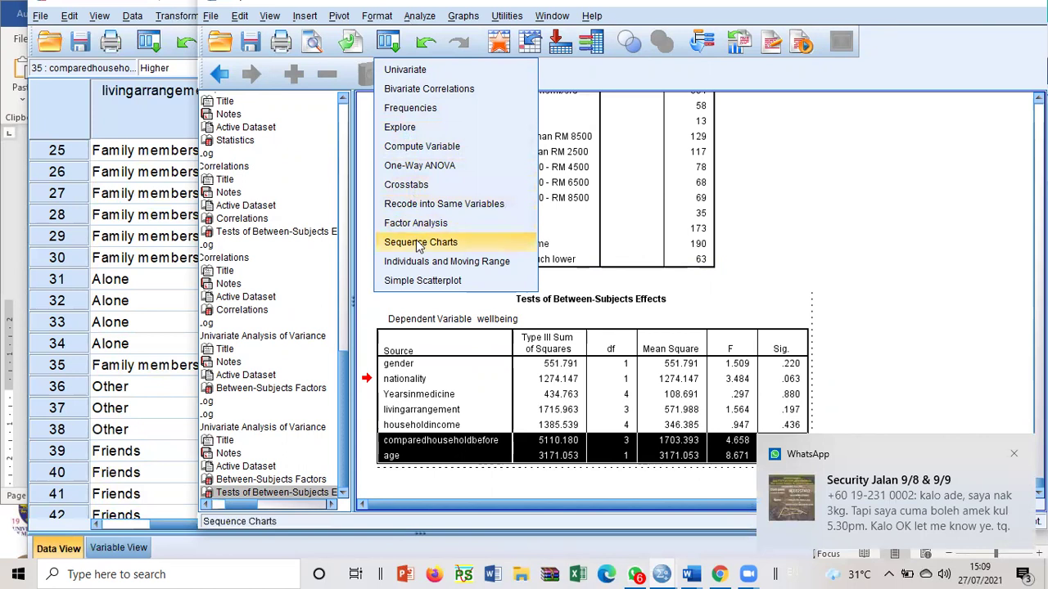
pyautogui.press('Down')
pyautogui.press('Down')
pyautogui.press('Down')
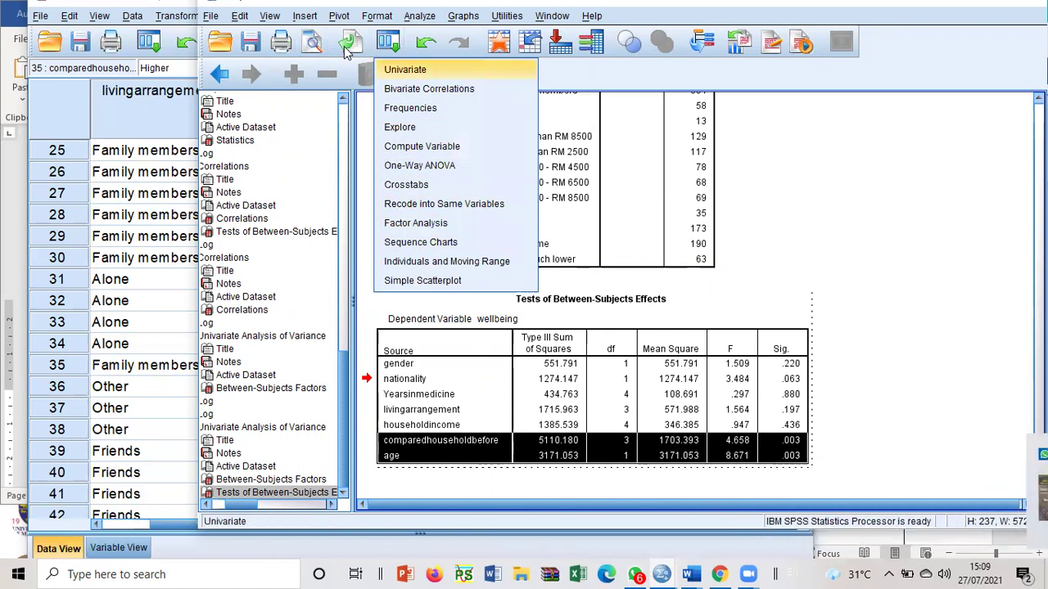
pyautogui.press('Return')
pyautogui.click(627, 204)
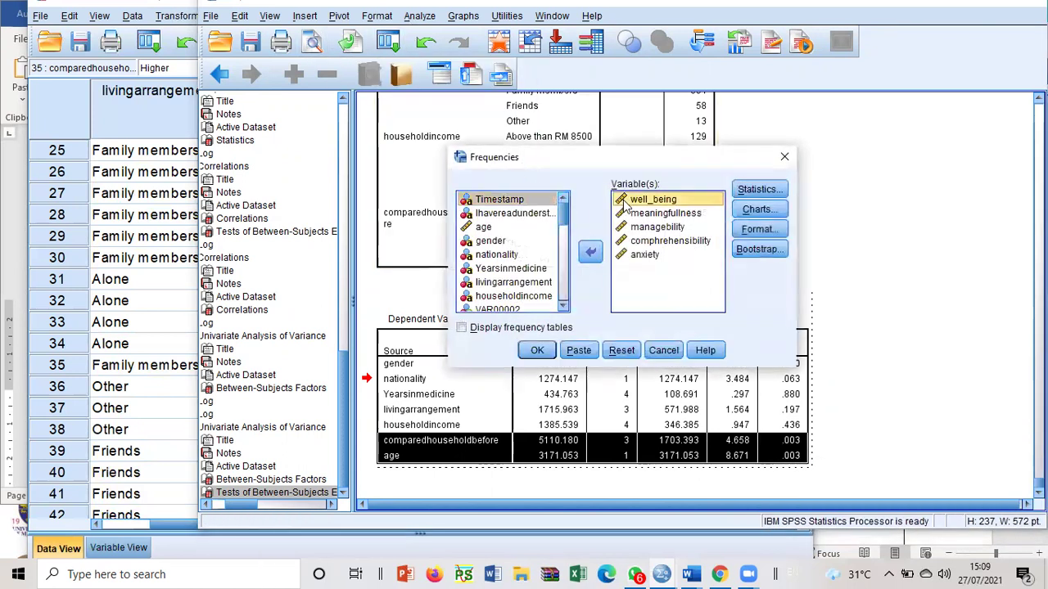
pyautogui.keyDown('shift'); pyautogui.click(650, 258); pyautogui.keyUp('shift')
pyautogui.click(590, 252)
# - Run Frequencies on age without a frequency table
pyautogui.scroll(5, 516, 245)
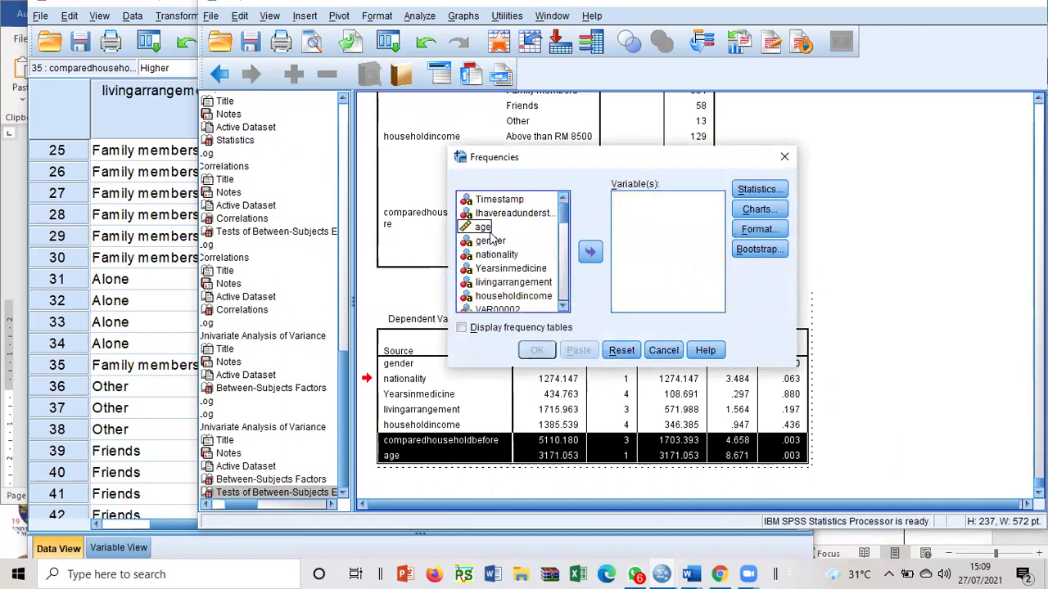
pyautogui.click(490, 227)
pyautogui.click(590, 254)
pyautogui.click(536, 350)
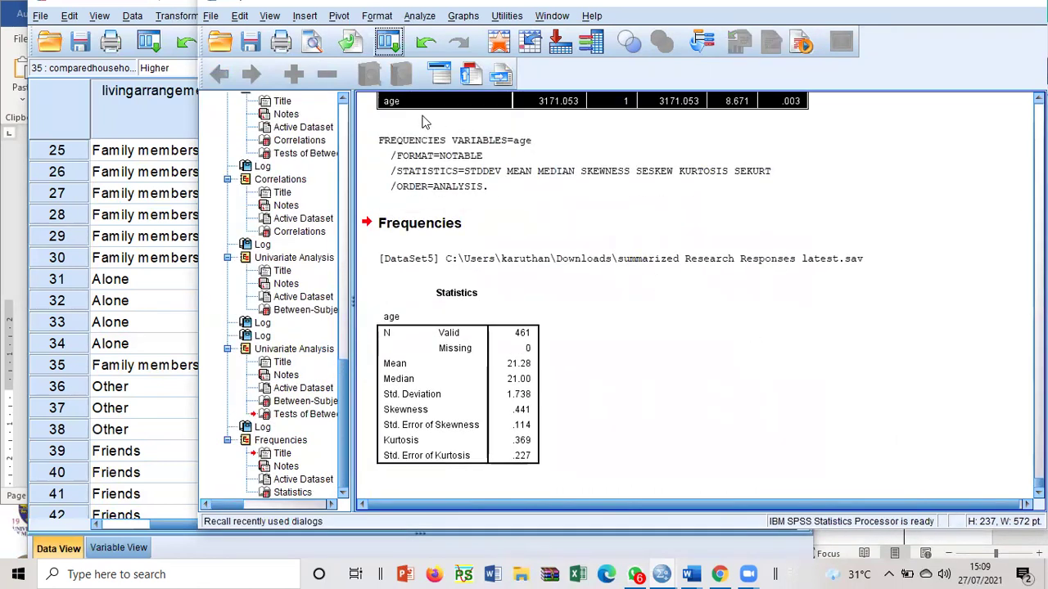
# - Rerun Frequencies on age with the display of frequency tables enabled
pyautogui.click(388, 41)
pyautogui.click(410, 68)
pyautogui.click(467, 325)
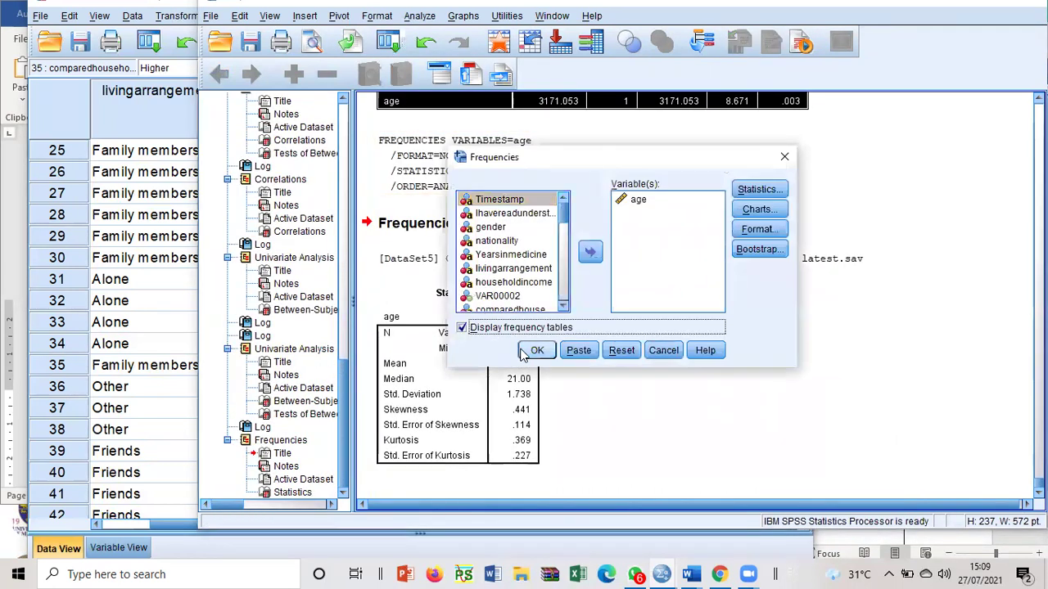
pyautogui.click(533, 348)
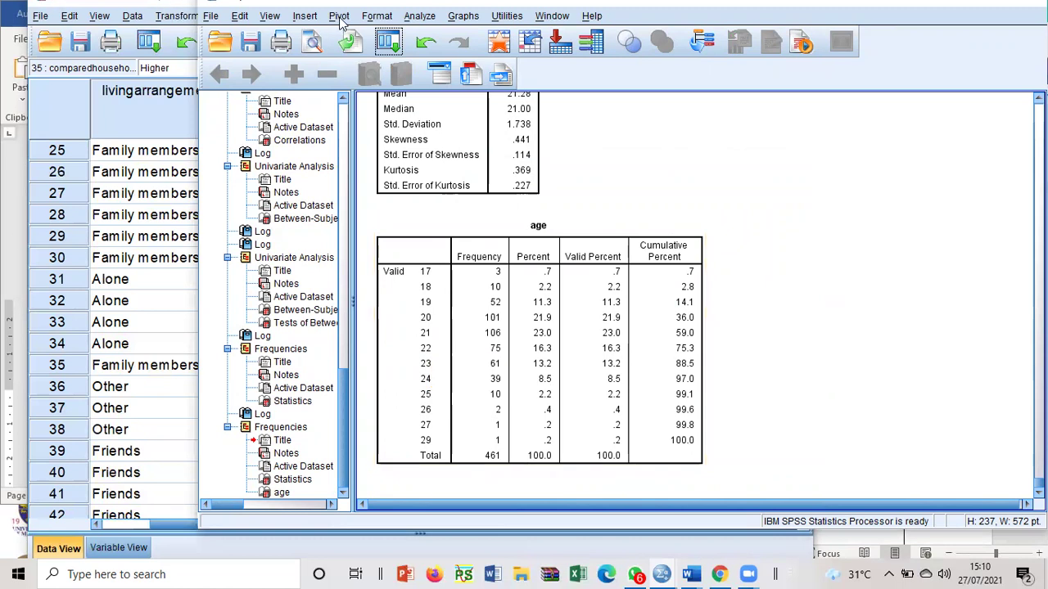
# - Start Recode into Same Variables from the dataset and arrange the windows so the age frequency table stays visible
pyautogui.click(175, 16)
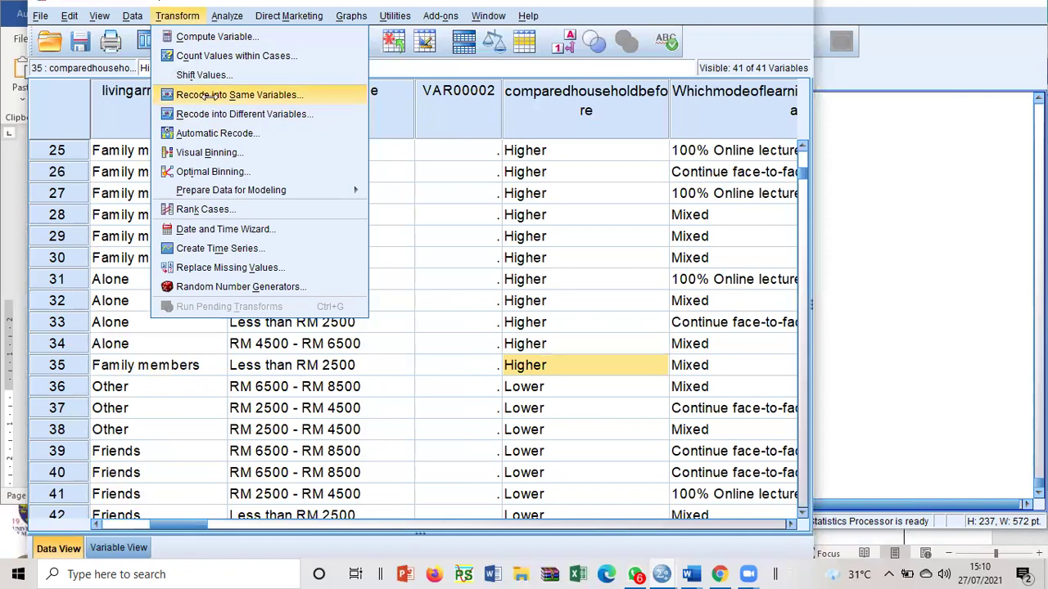
pyautogui.click(205, 95)
pyautogui.moveTo(372, 187); pyautogui.dragTo(302, 120)
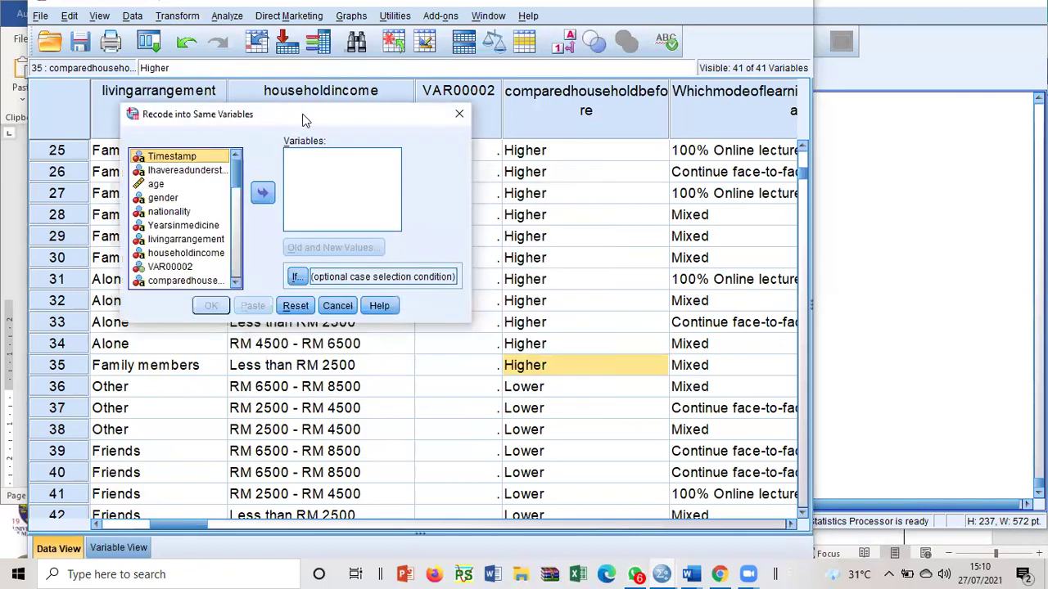
pyautogui.click(539, 10)
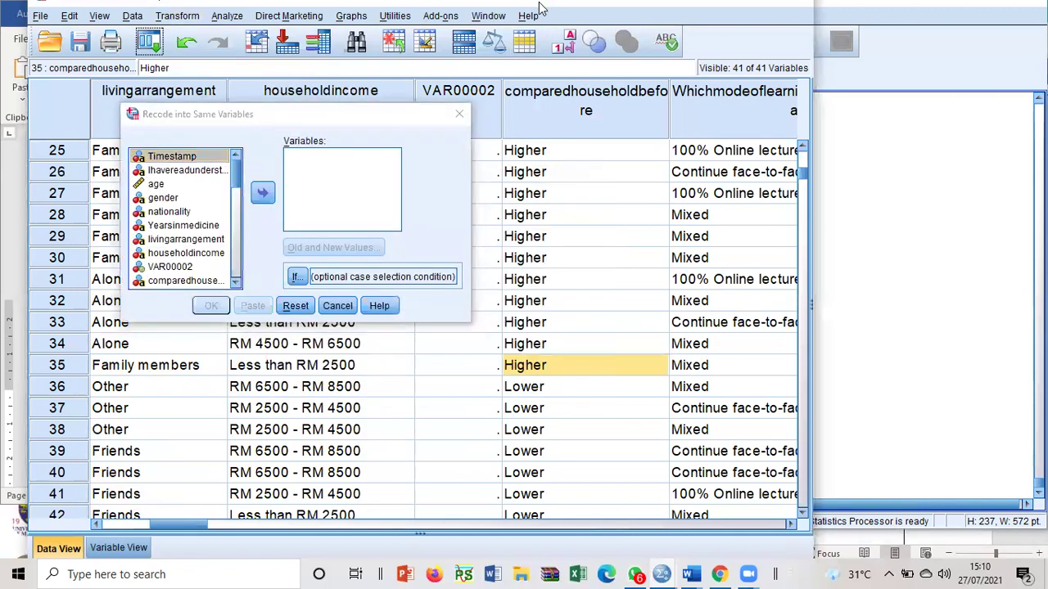
pyautogui.moveTo(539, 10); pyautogui.dragTo(240, 72)
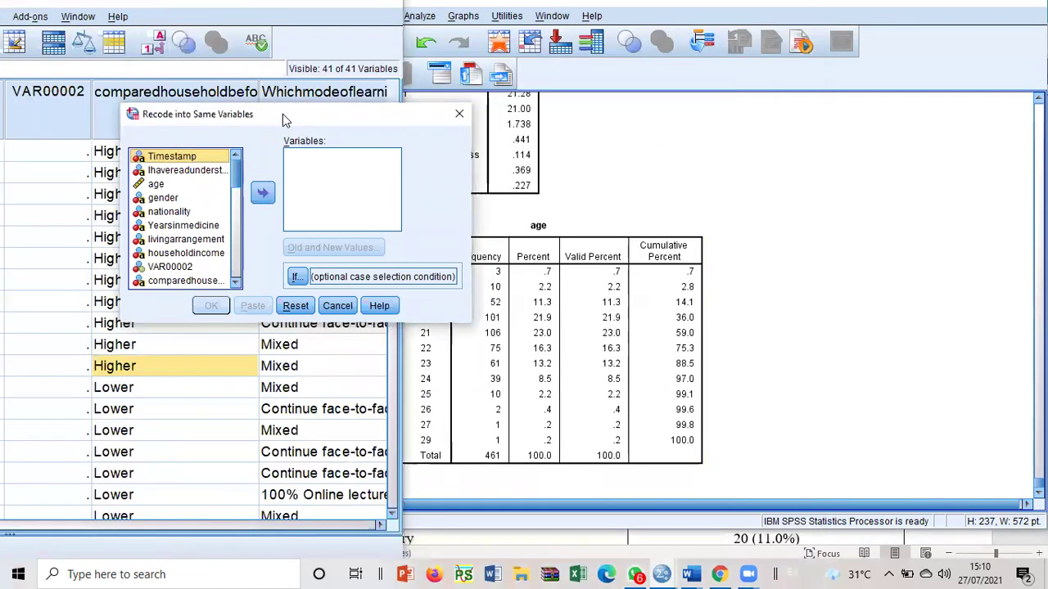
pyautogui.moveTo(283, 113); pyautogui.dragTo(838, 137)
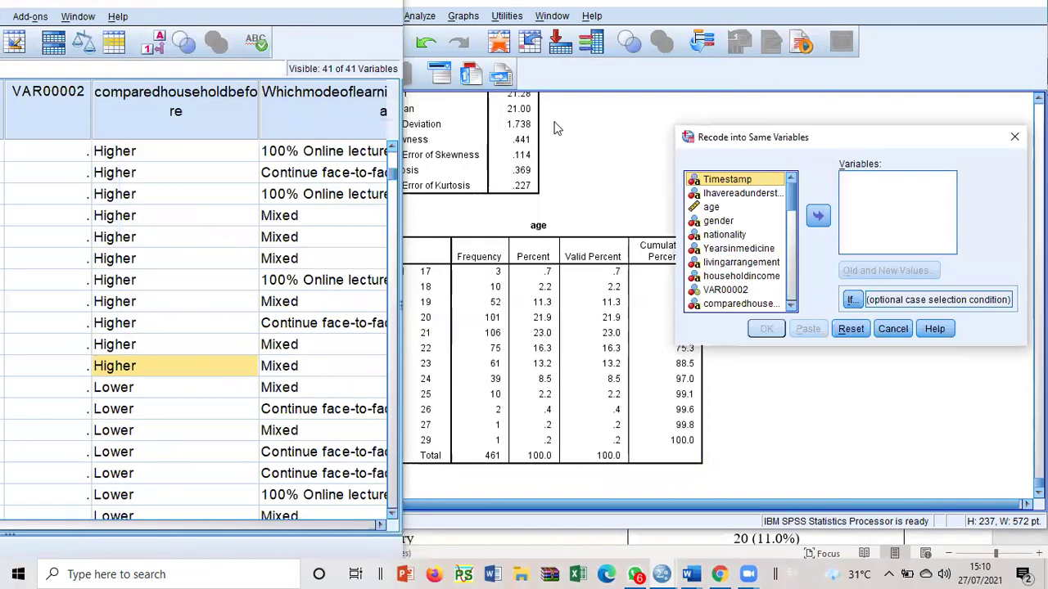
pyautogui.click(316, 8)
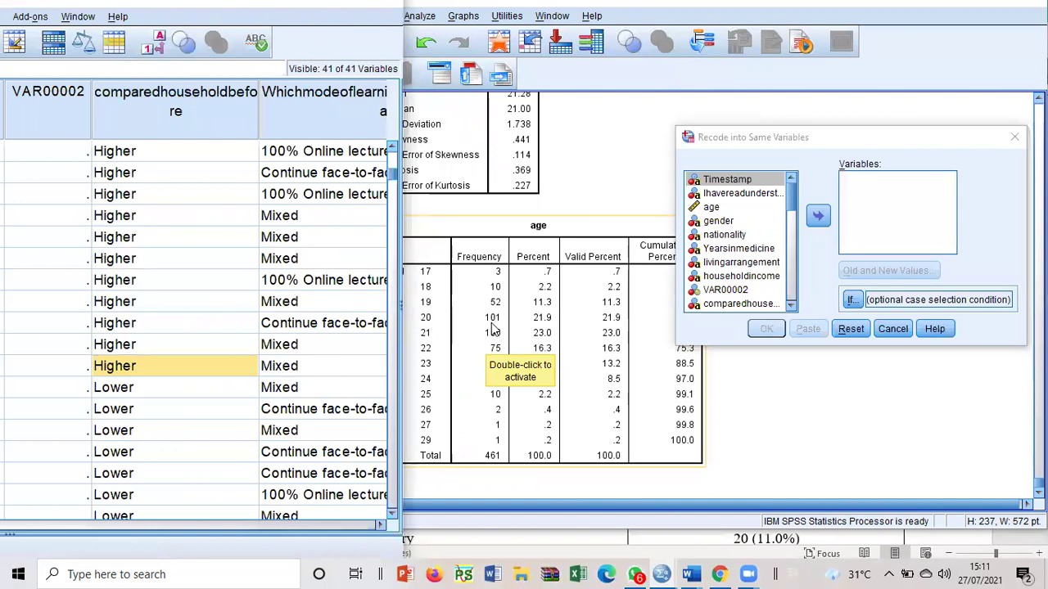
# - Choose age as the variable to recode and add a rule recoding the range 17 through 20 to 1
pyautogui.click(709, 213)
pyautogui.click(710, 208)
pyautogui.click(818, 216)
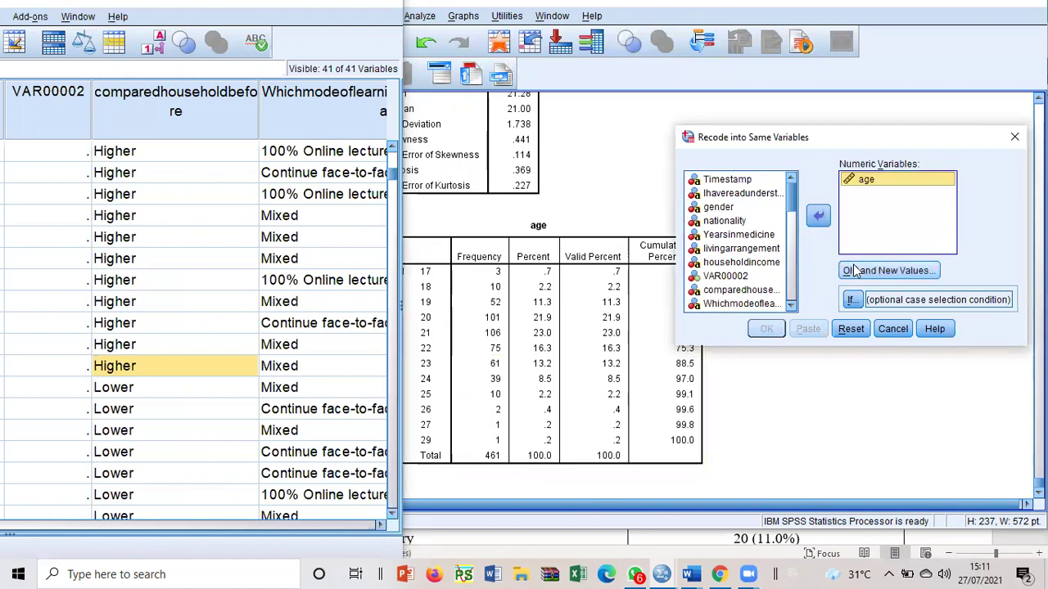
pyautogui.click(835, 270)
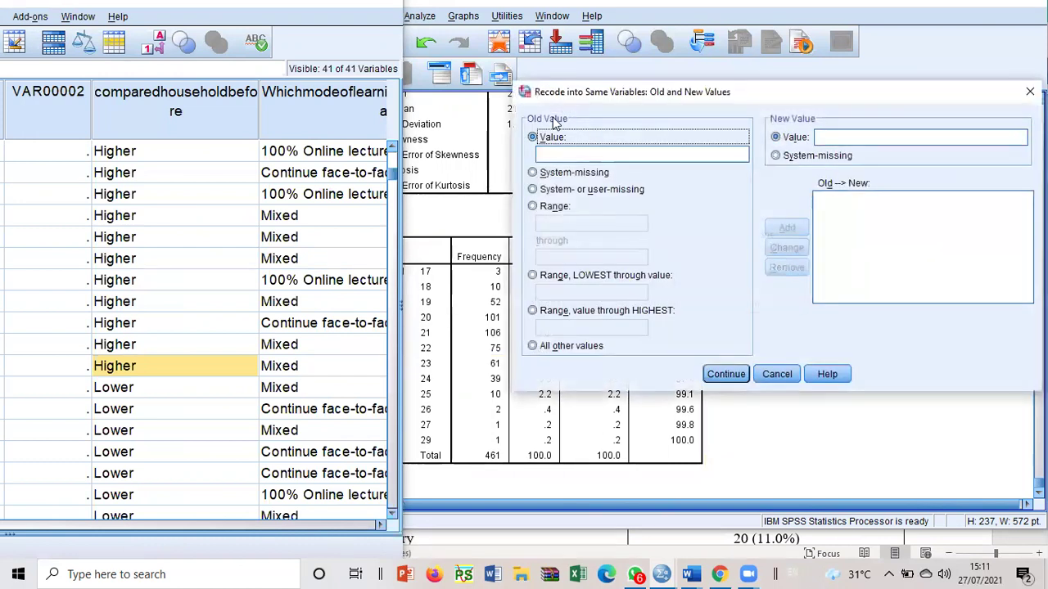
pyautogui.click(715, 235)
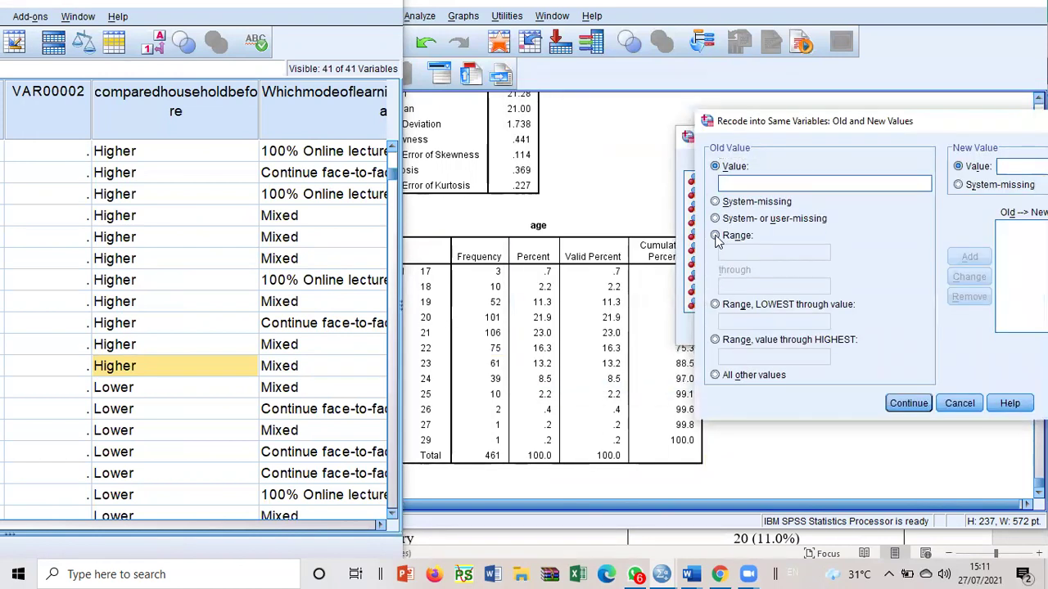
pyautogui.write('17')
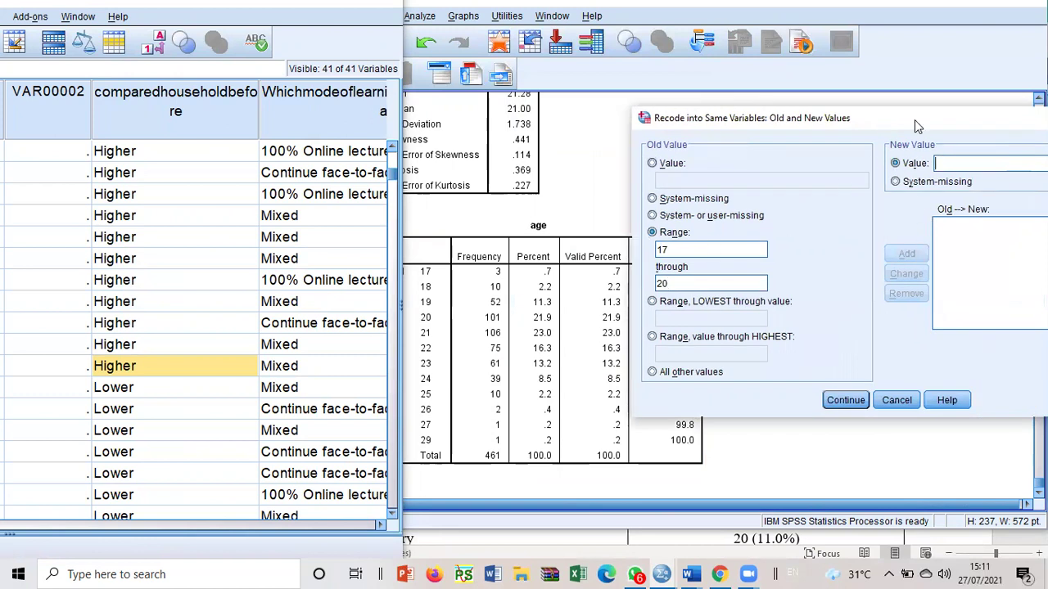
pyautogui.click(862, 145)
pyautogui.write('1')
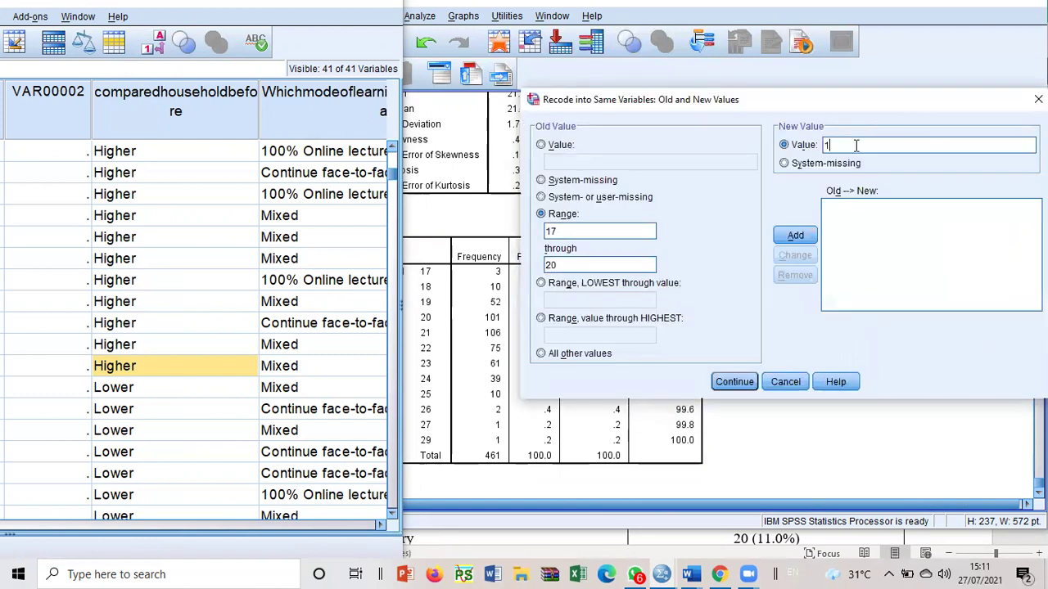
pyautogui.click(796, 235)
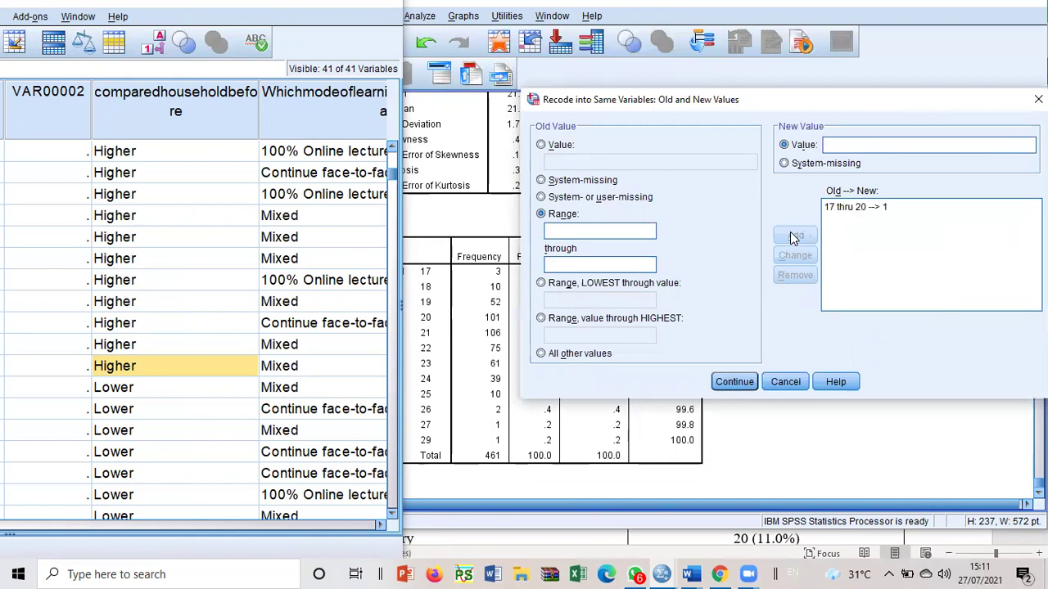
# - Add a rule recoding all other age values to 2
pyautogui.click(555, 354)
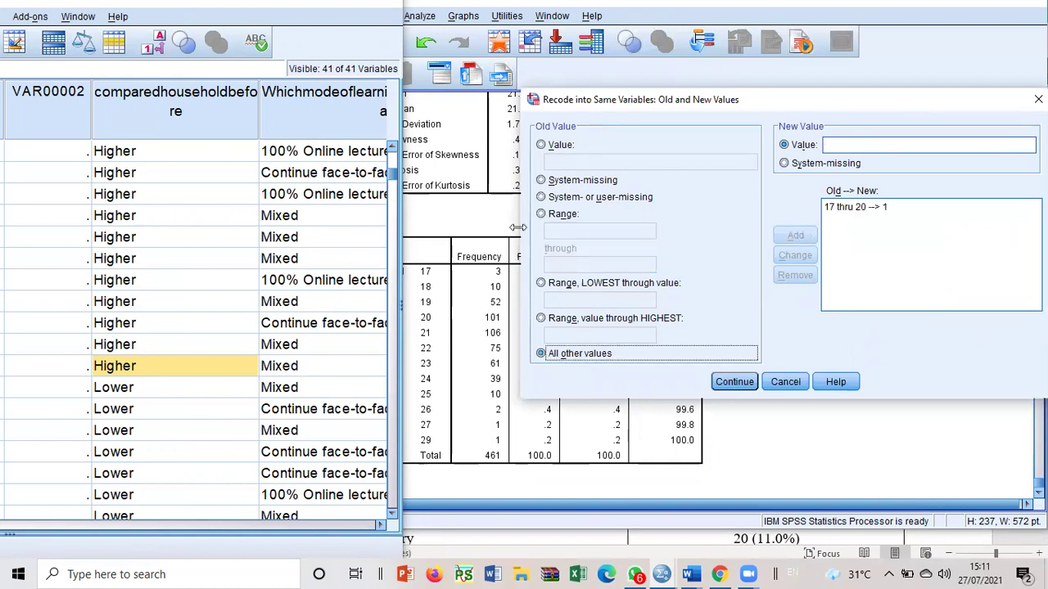
pyautogui.click(471, 274)
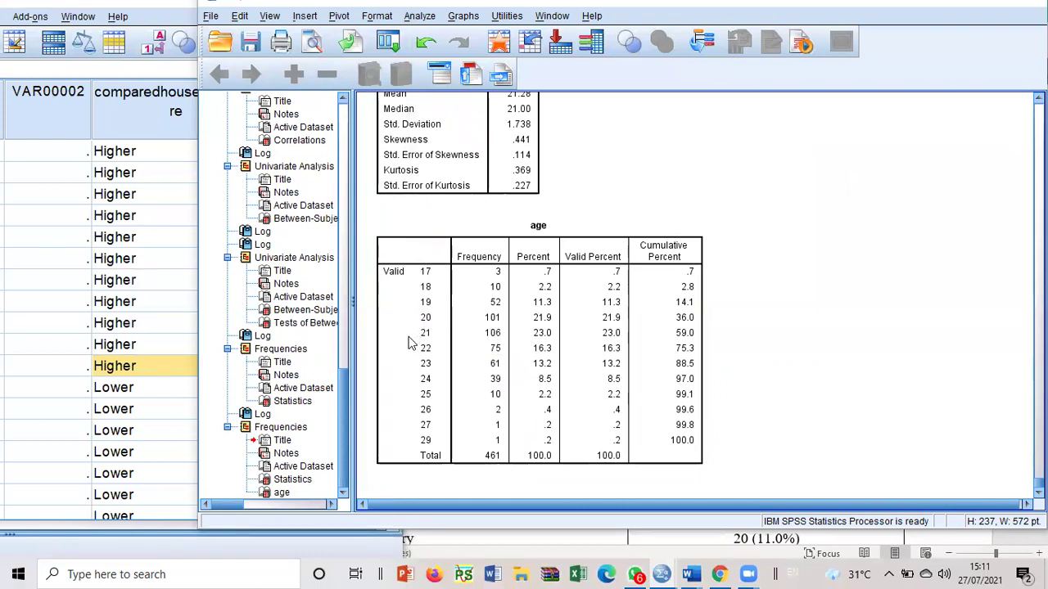
pyautogui.moveTo(668, 573)
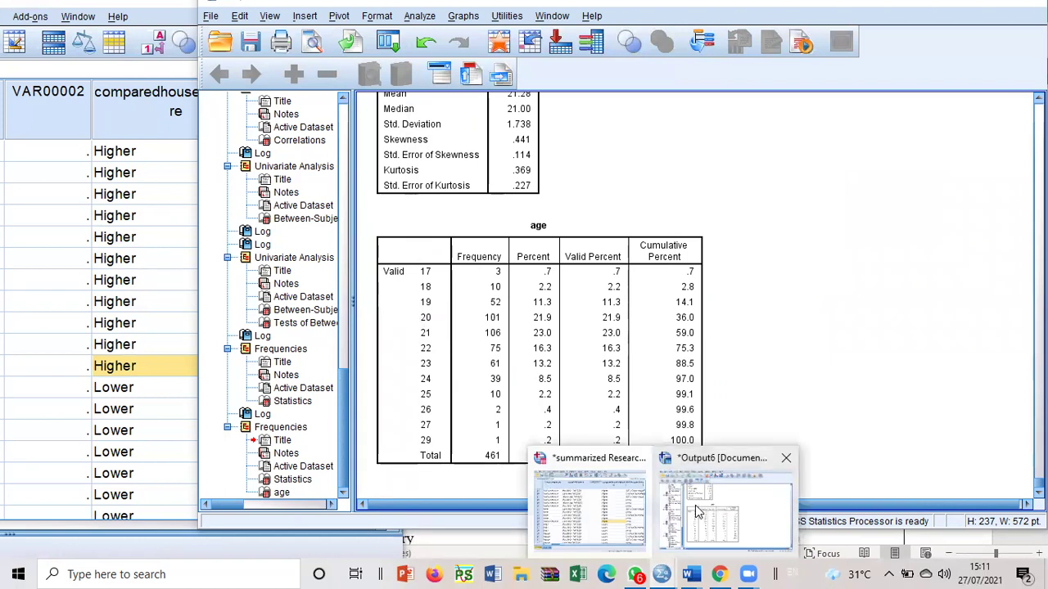
pyautogui.click(678, 534)
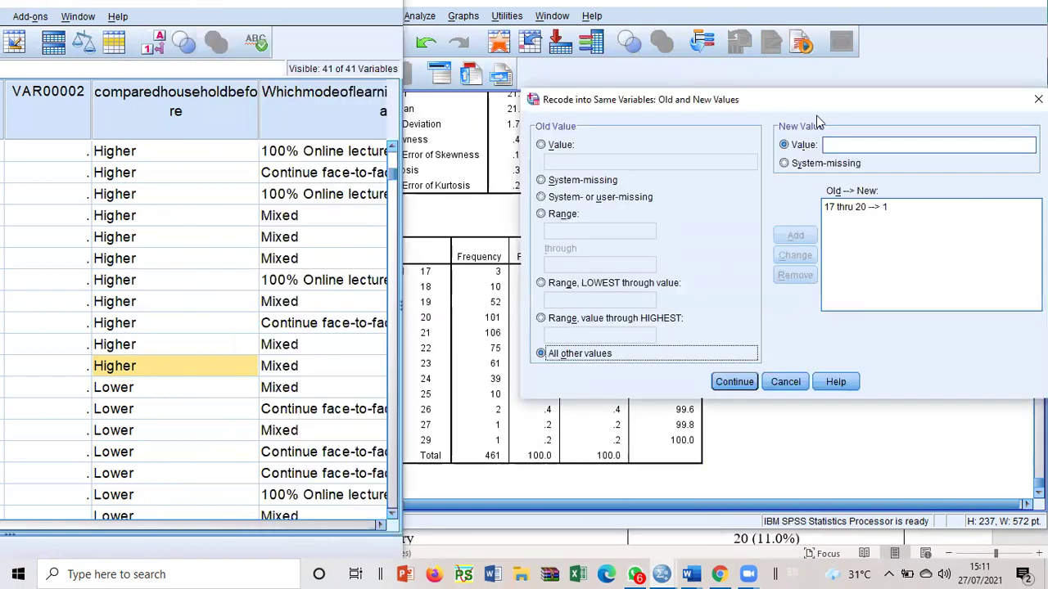
pyautogui.click(706, 131)
pyautogui.write('2')
pyautogui.click(680, 220)
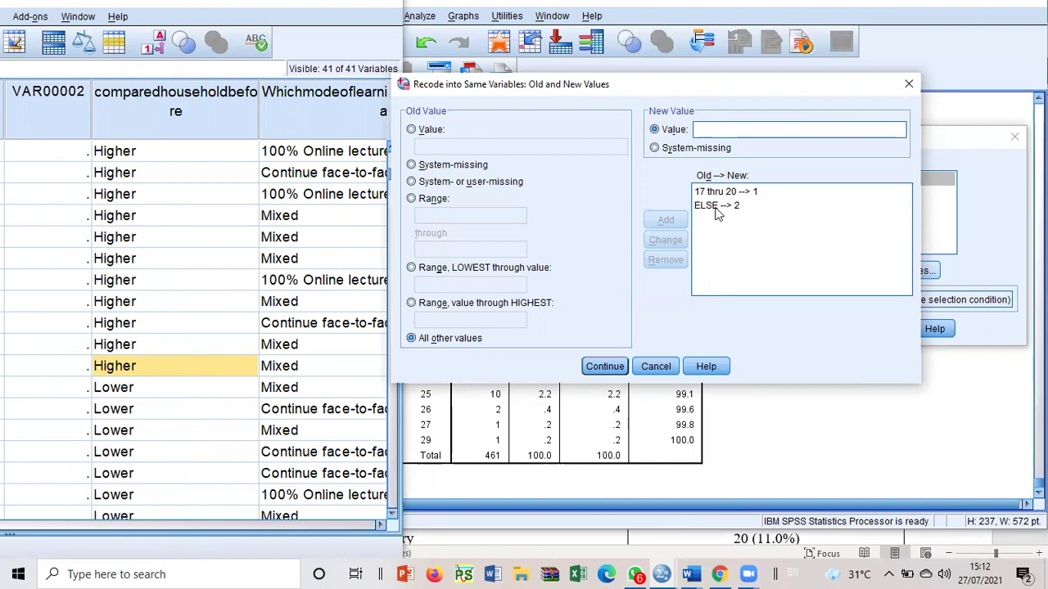
# - Accept both old-to-new value rules and run the recode on age
pyautogui.click(605, 366)
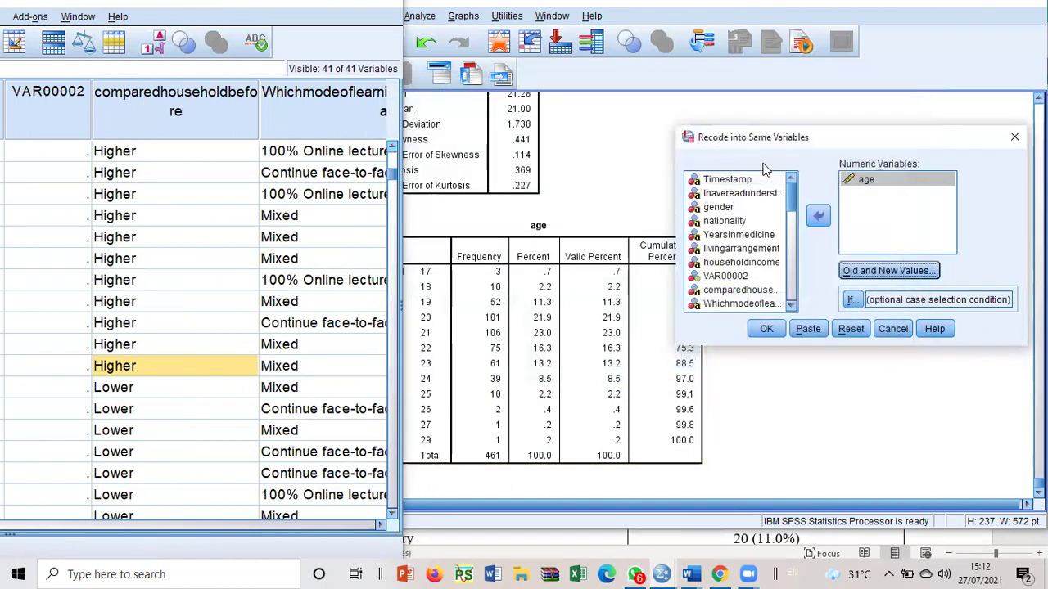
pyautogui.click(765, 329)
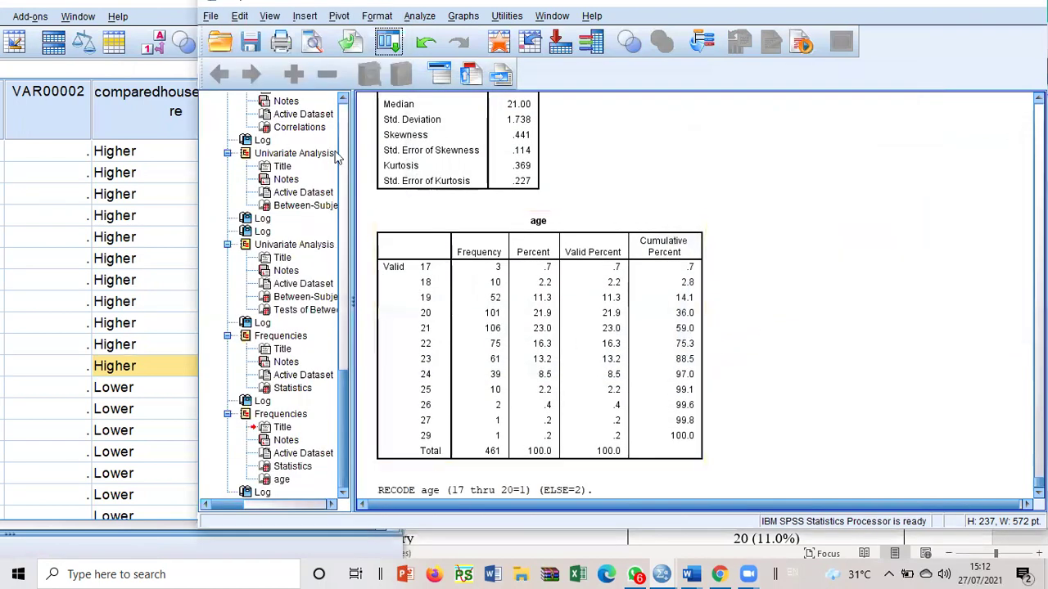
pyautogui.click(388, 41)
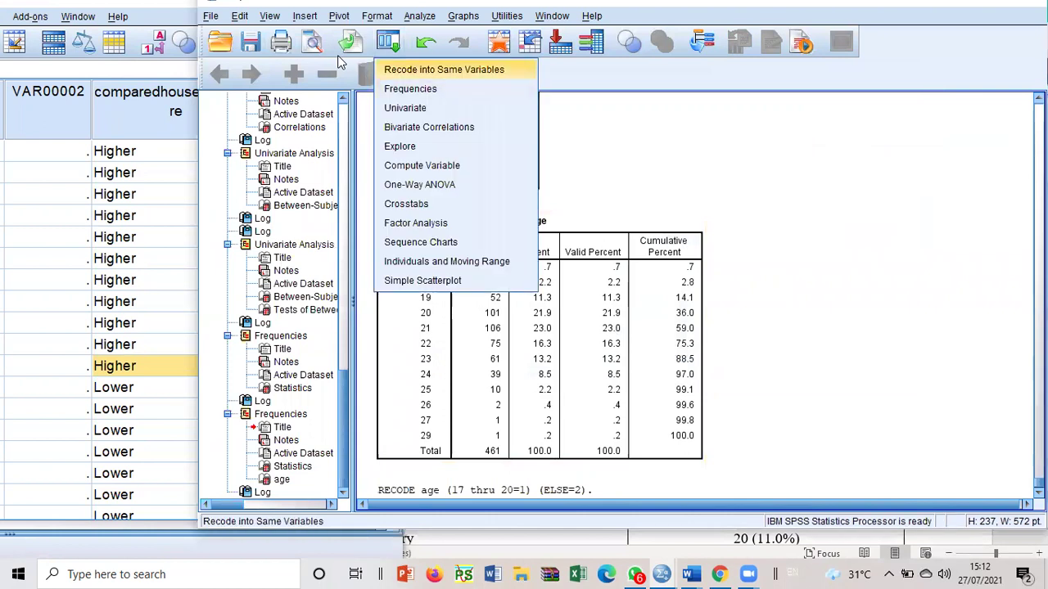
# - Open the value labels of age in the dataset's variable definitions and add the label "<=20" for value 1
pyautogui.click(115, 217)
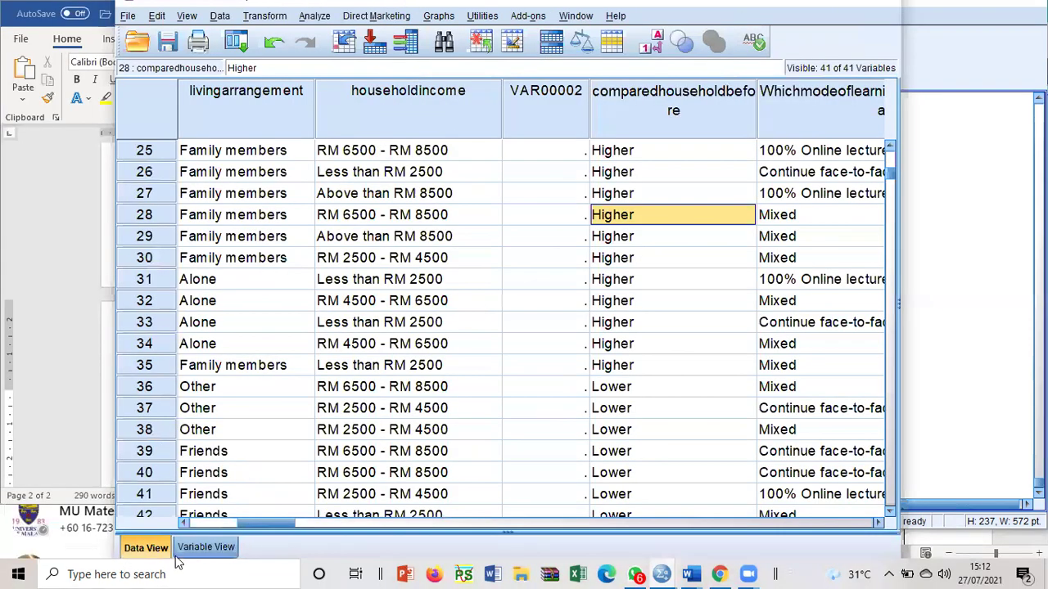
pyautogui.click(203, 549)
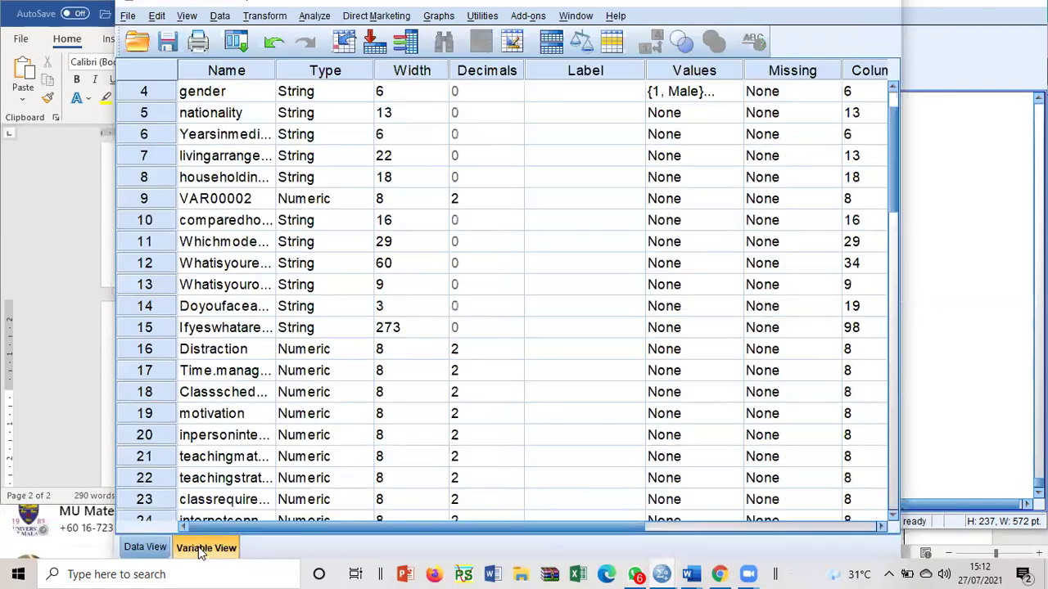
pyautogui.scroll(1, 296, 357)
pyautogui.click(252, 136)
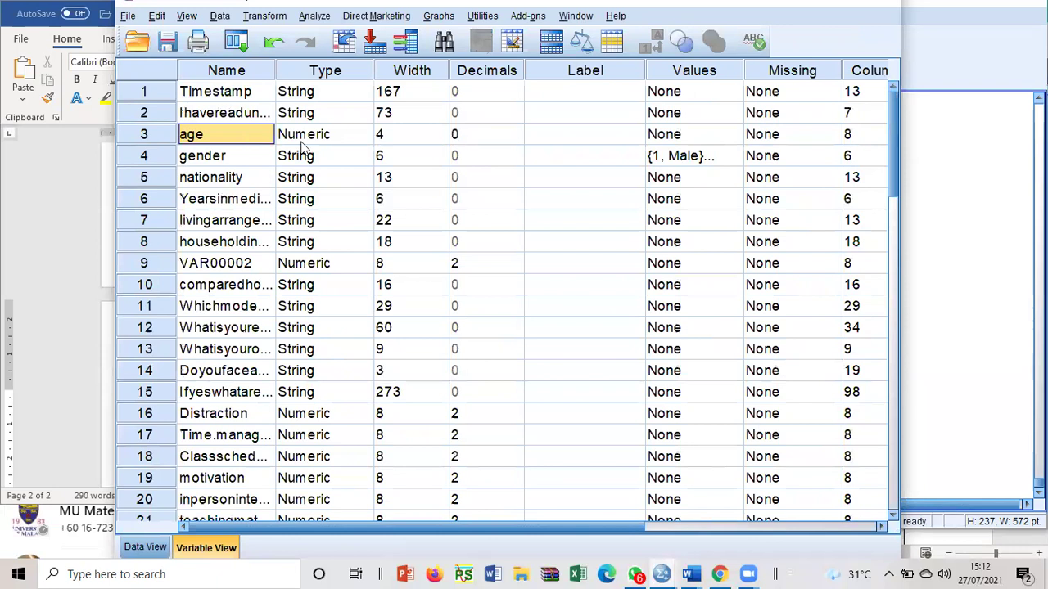
pyautogui.click(736, 136)
pyautogui.click(736, 136)
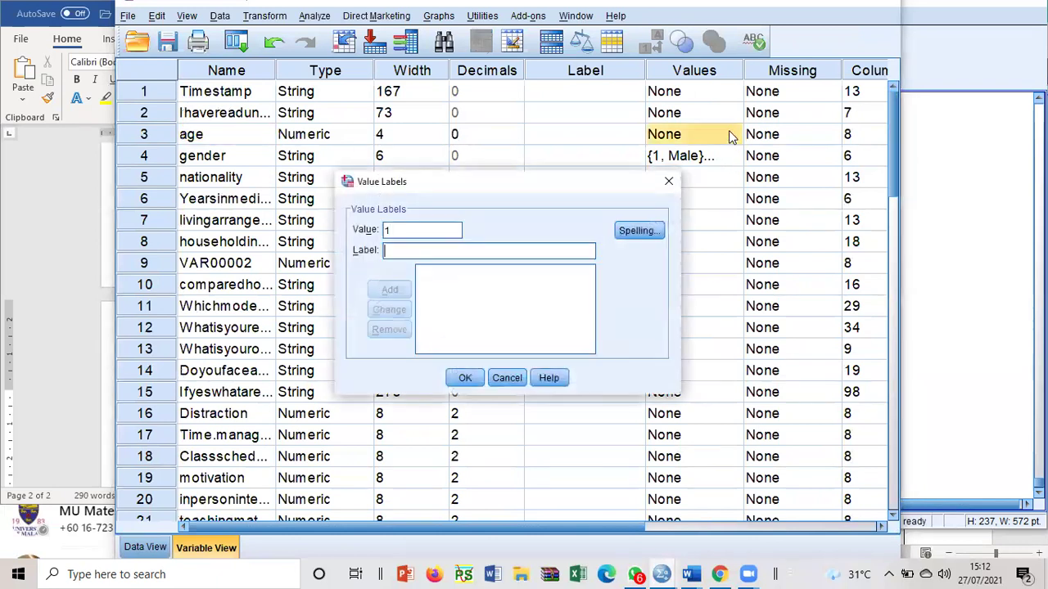
pyautogui.write('<=20')
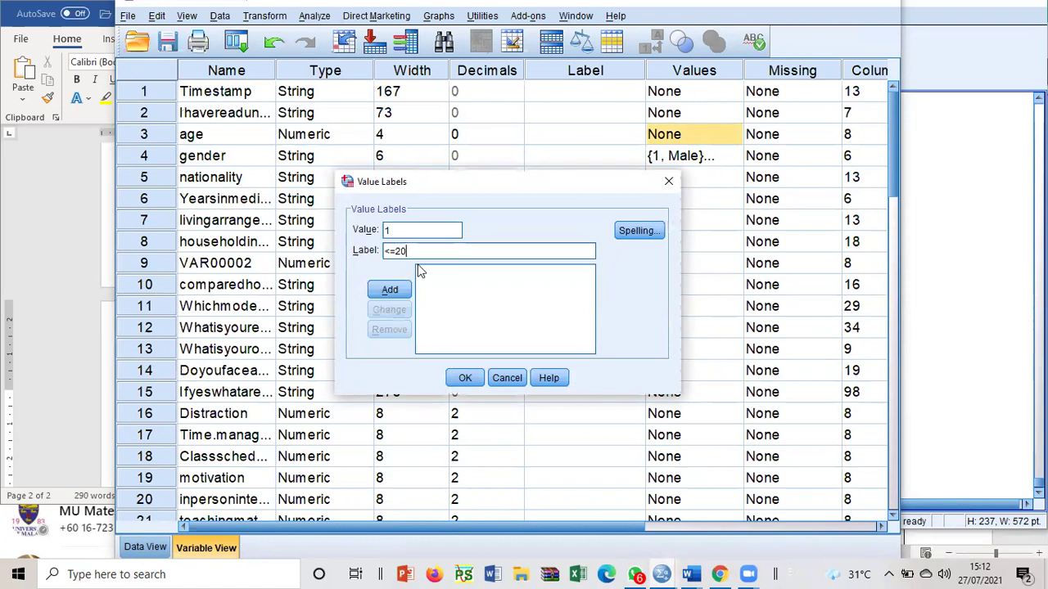
pyautogui.click(390, 291)
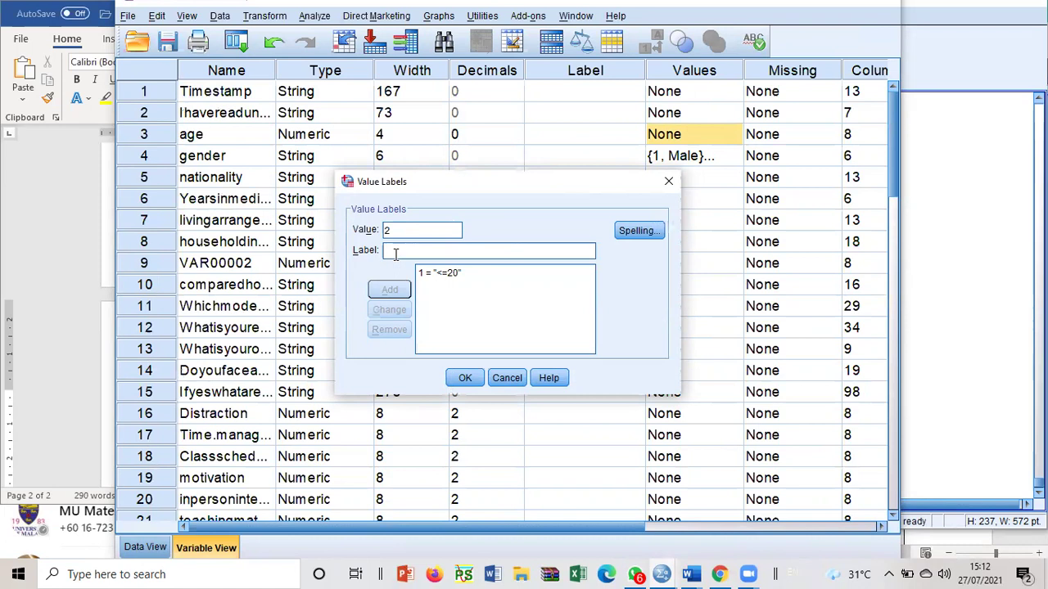
# - Add the label ">=21" for value 2 of age and apply the value labels
pyautogui.write('>')
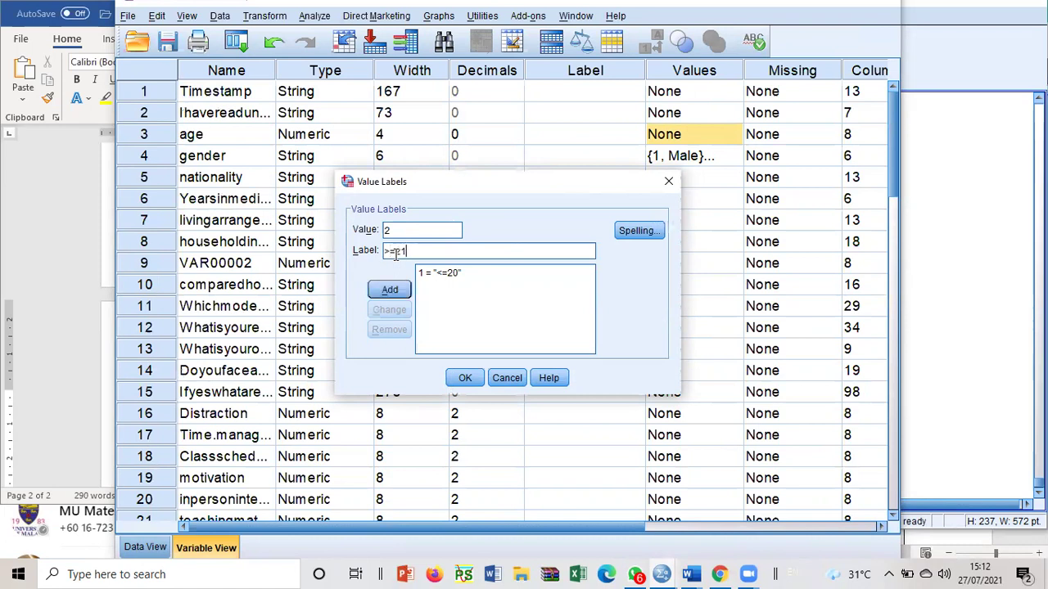
pyautogui.write('=21')
pyautogui.click(390, 290)
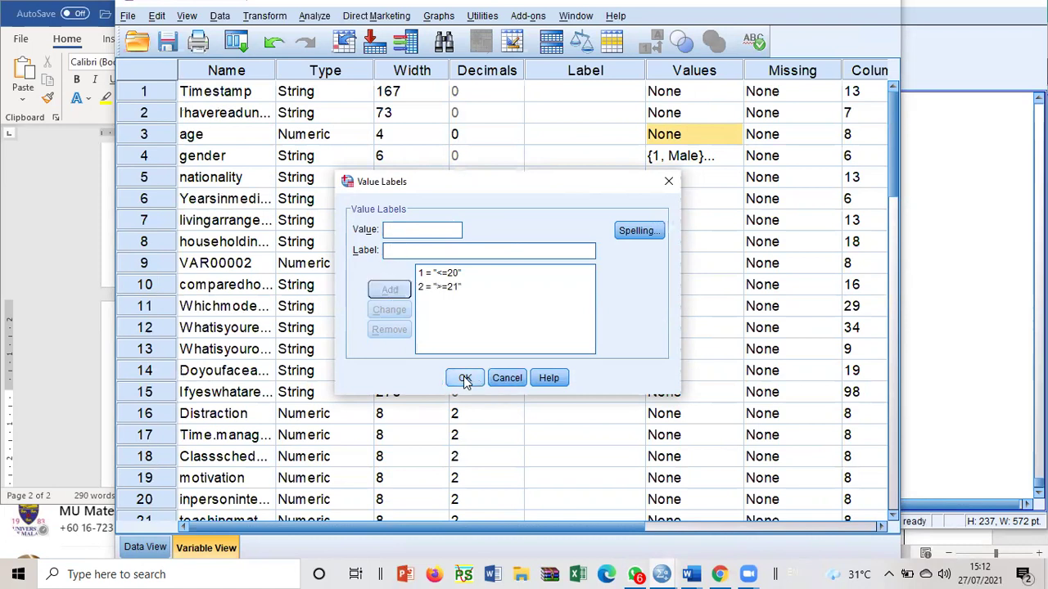
pyautogui.click(464, 377)
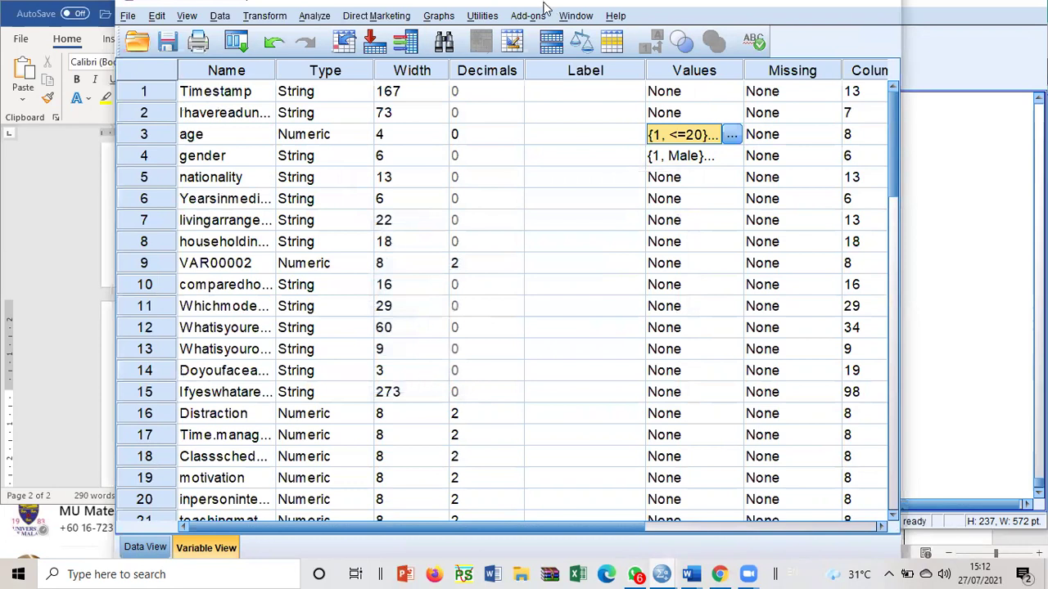
# - Rerun the Univariate analysis of wellbeing with the recoded age as covariate and check the between-subjects tables
pyautogui.moveTo(545, 8); pyautogui.dragTo(280, 320)
pyautogui.click(388, 41)
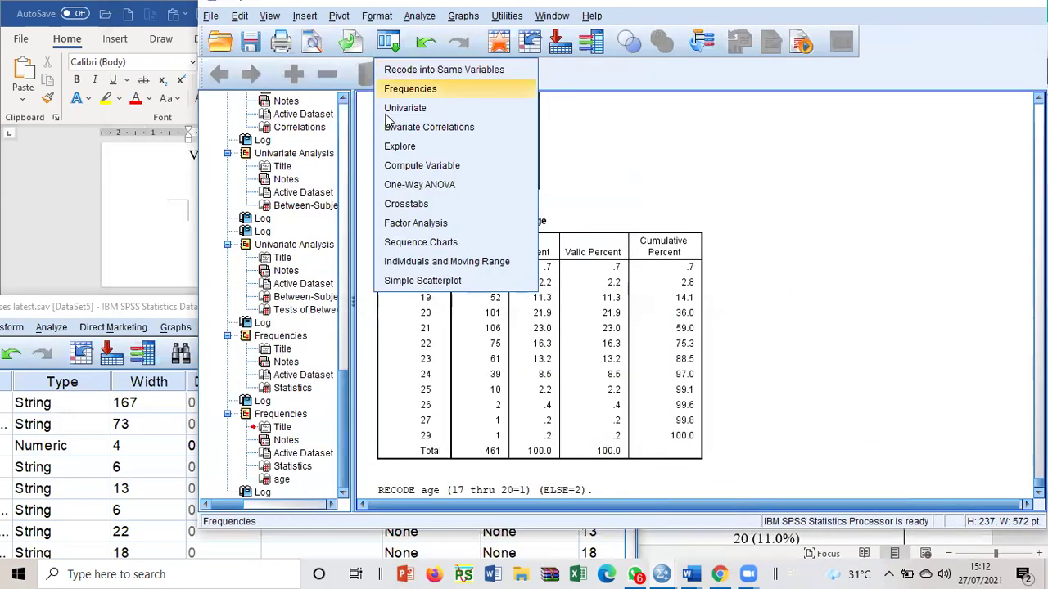
pyautogui.click(401, 108)
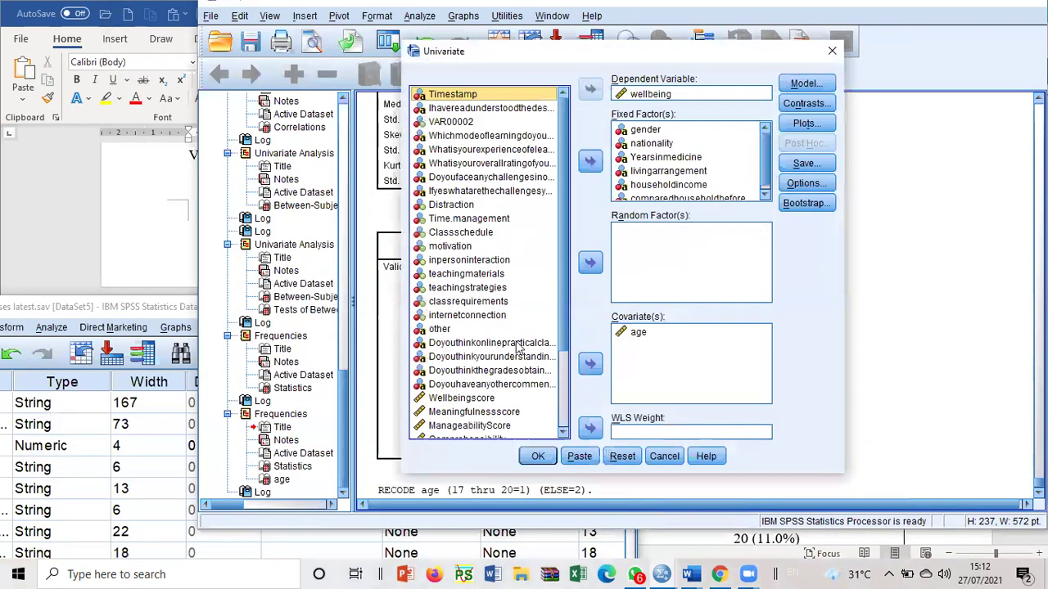
pyautogui.click(538, 457)
pyautogui.scroll(-4, 737, 307)
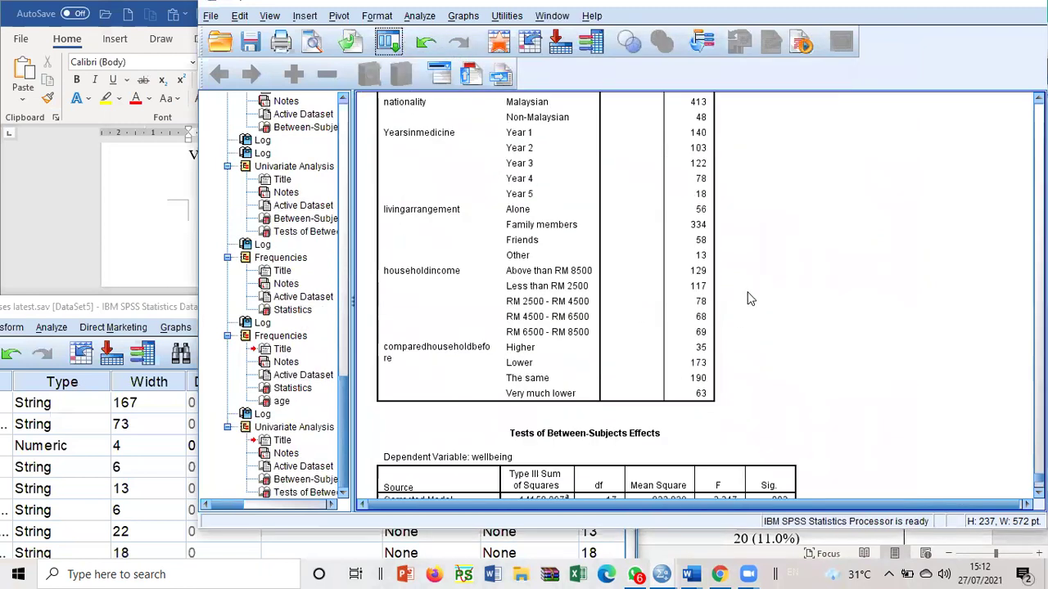
pyautogui.click(614, 286)
pyautogui.scroll(5, 614, 286)
pyautogui.scroll(-6, 491, 278)
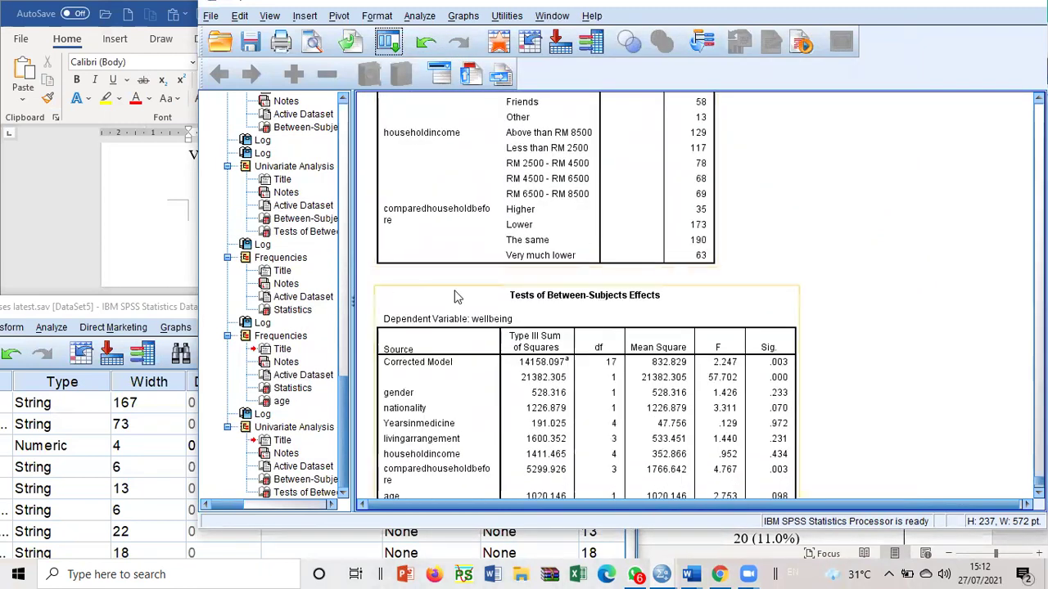
pyautogui.scroll(3, 425, 273)
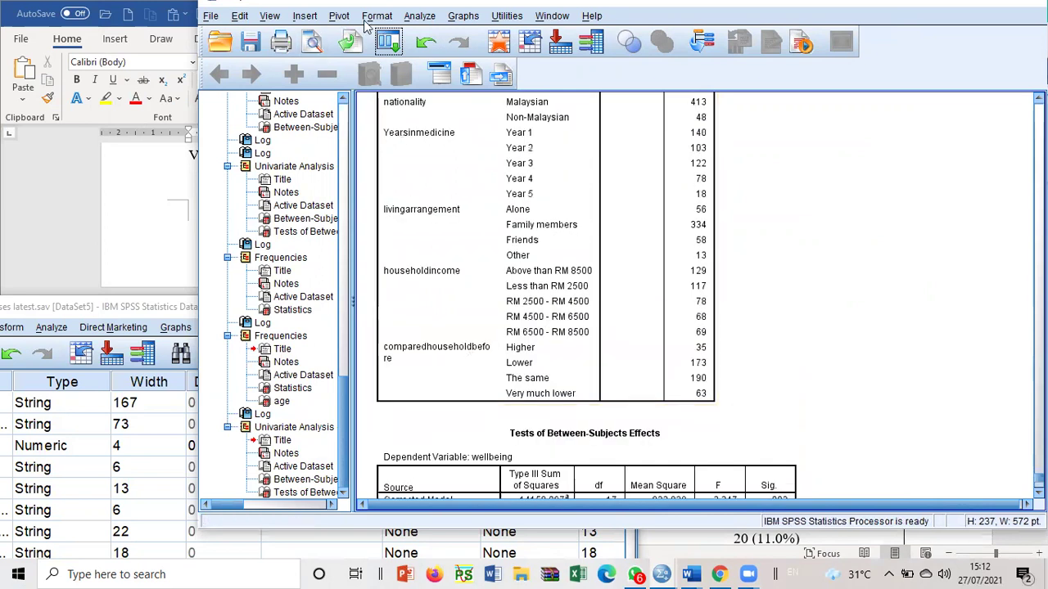
# - Reopen the Univariate setup and move age from the covariates to the fixed factors, leaving the random factors empty
pyautogui.click(388, 41)
pyautogui.click(401, 67)
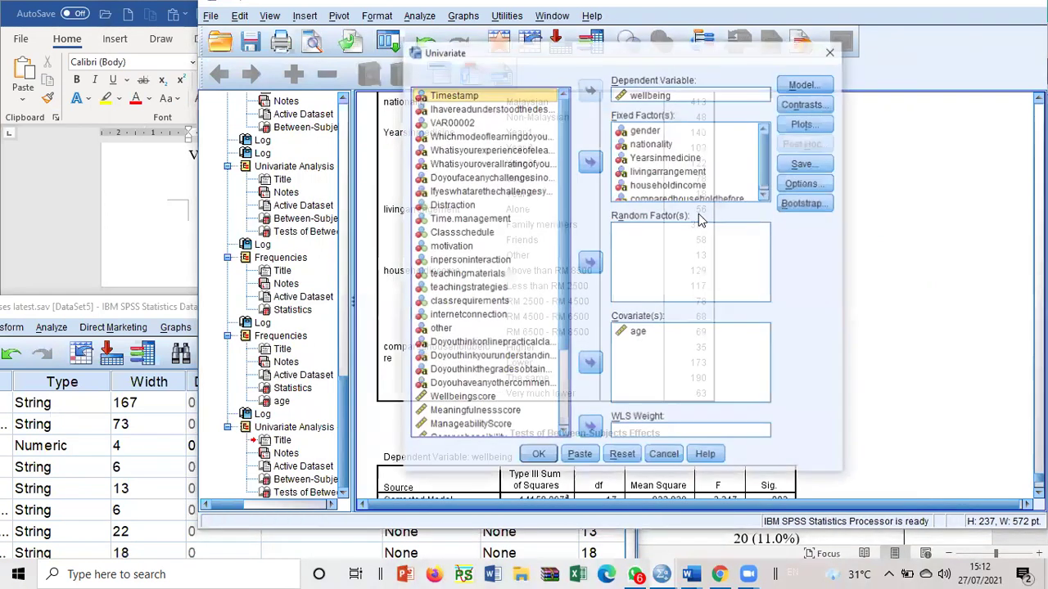
pyautogui.click(632, 335)
pyautogui.click(589, 262)
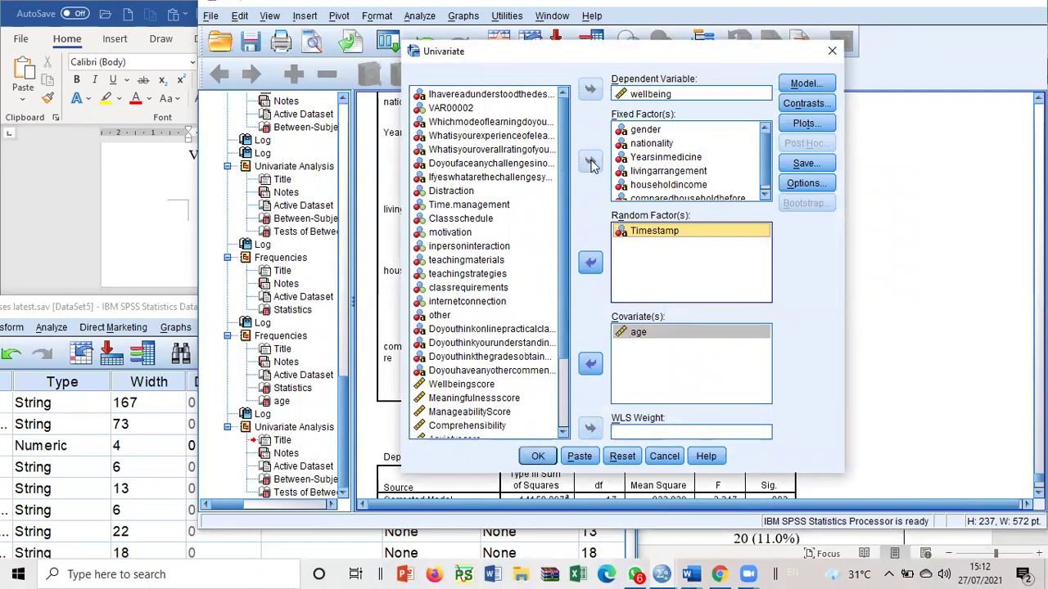
pyautogui.click(590, 262)
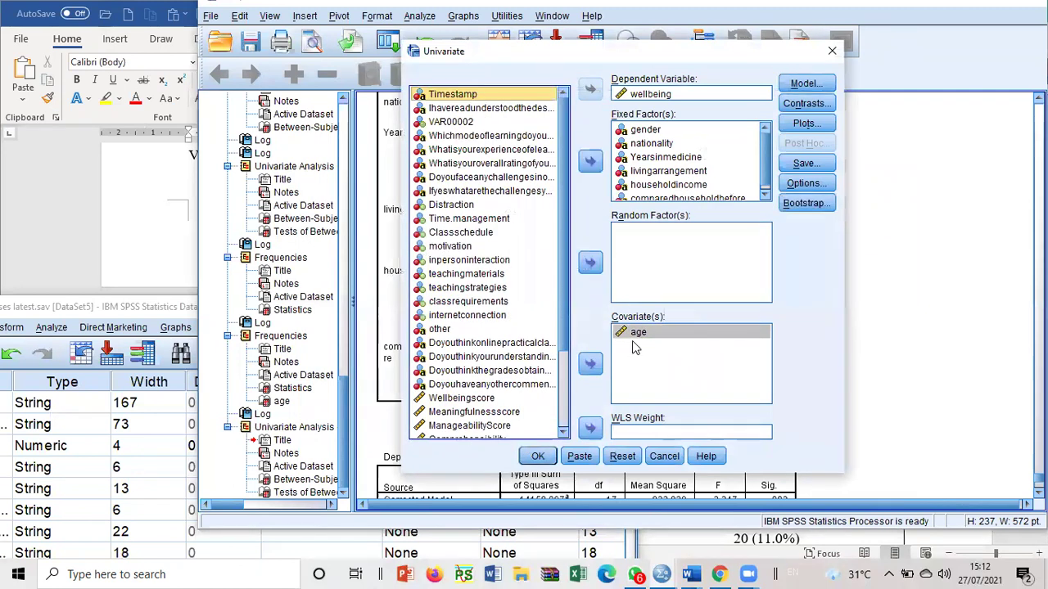
pyautogui.click(635, 335)
pyautogui.click(590, 264)
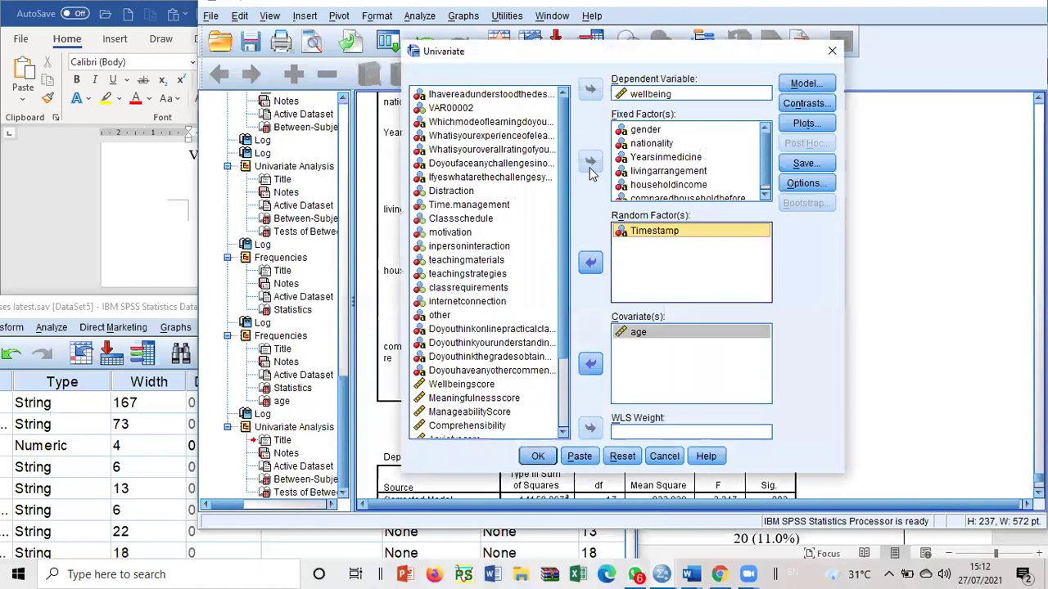
pyautogui.click(626, 336)
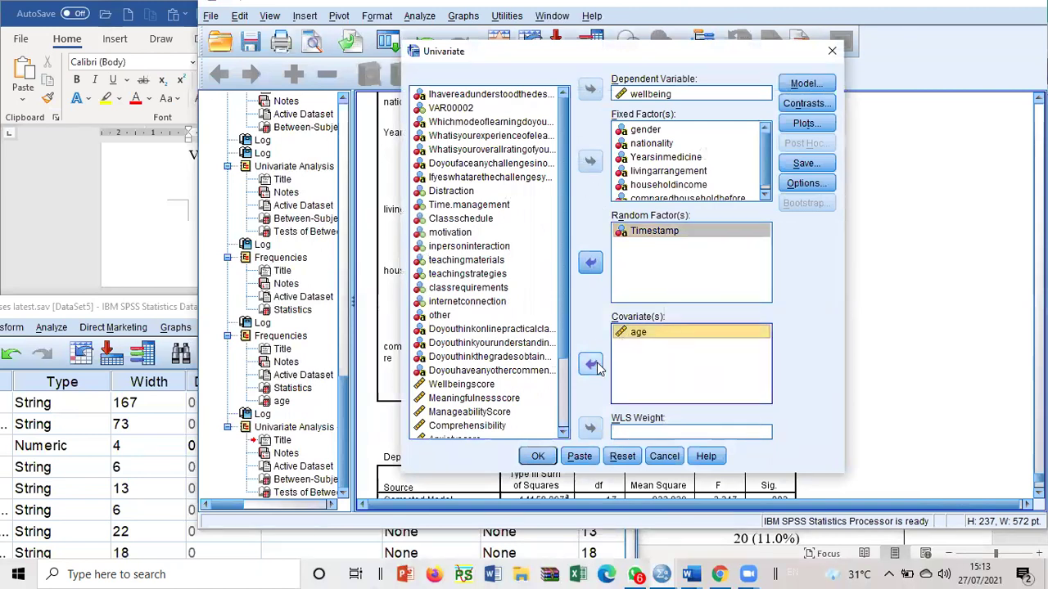
pyautogui.click(590, 364)
pyautogui.click(589, 162)
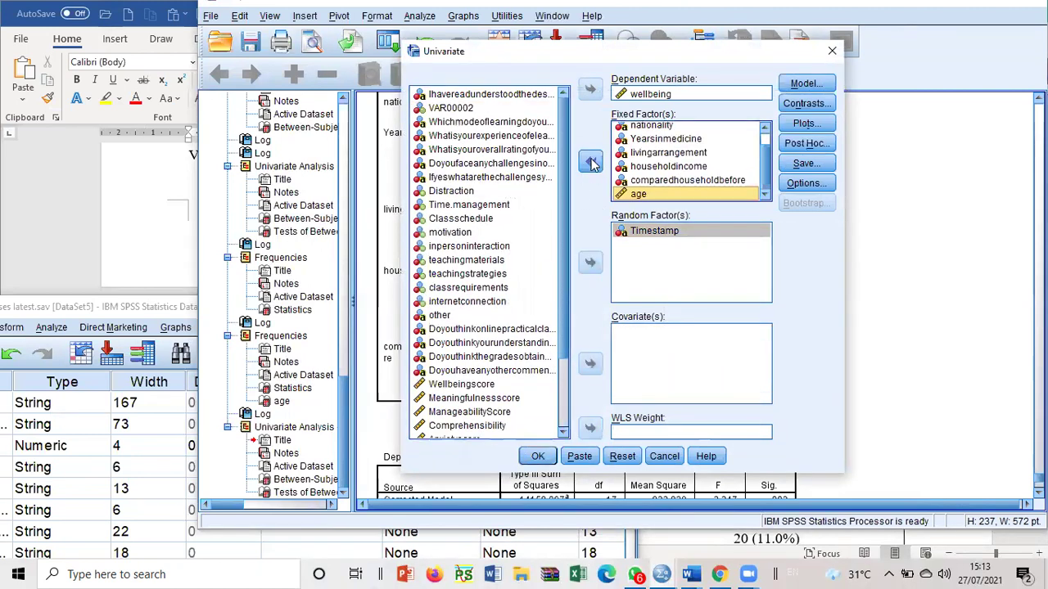
pyautogui.click(638, 232)
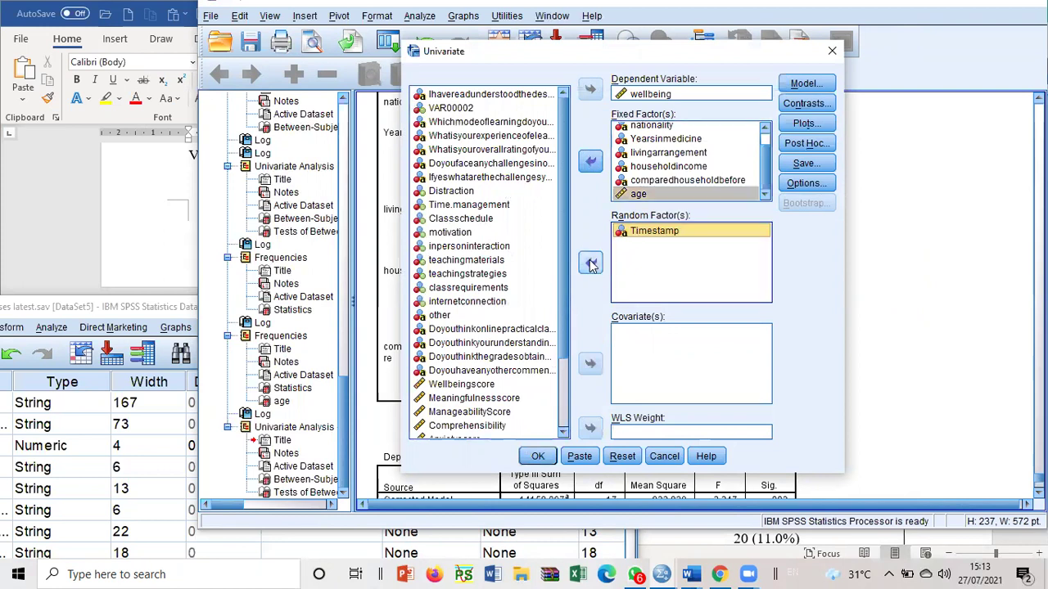
pyautogui.click(590, 264)
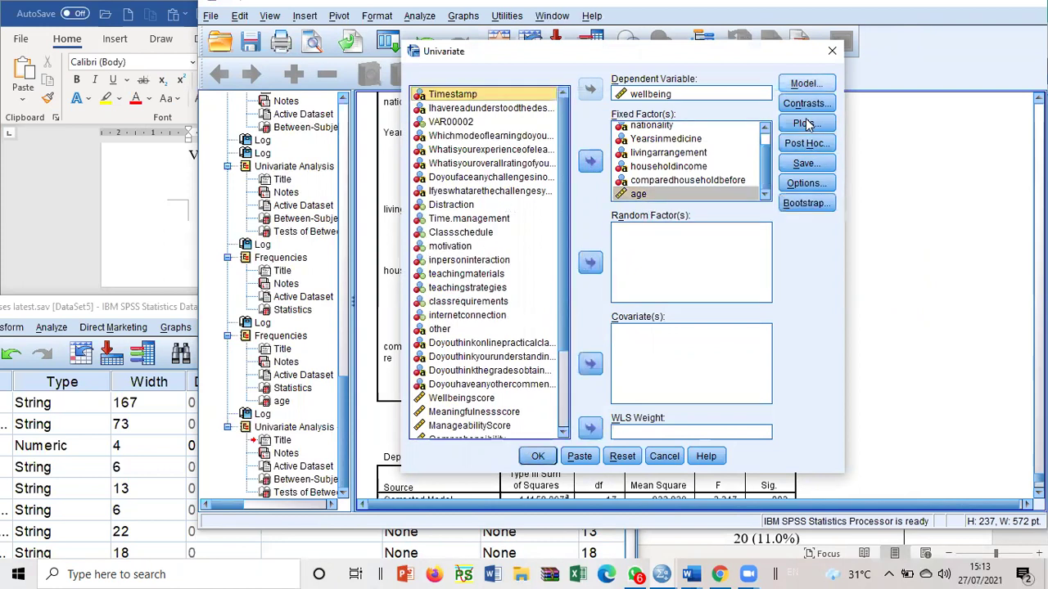
# - Add age as a main effect to the custom model, run the Univariate analysis and check its output tables
pyautogui.click(806, 83)
pyautogui.click(432, 270)
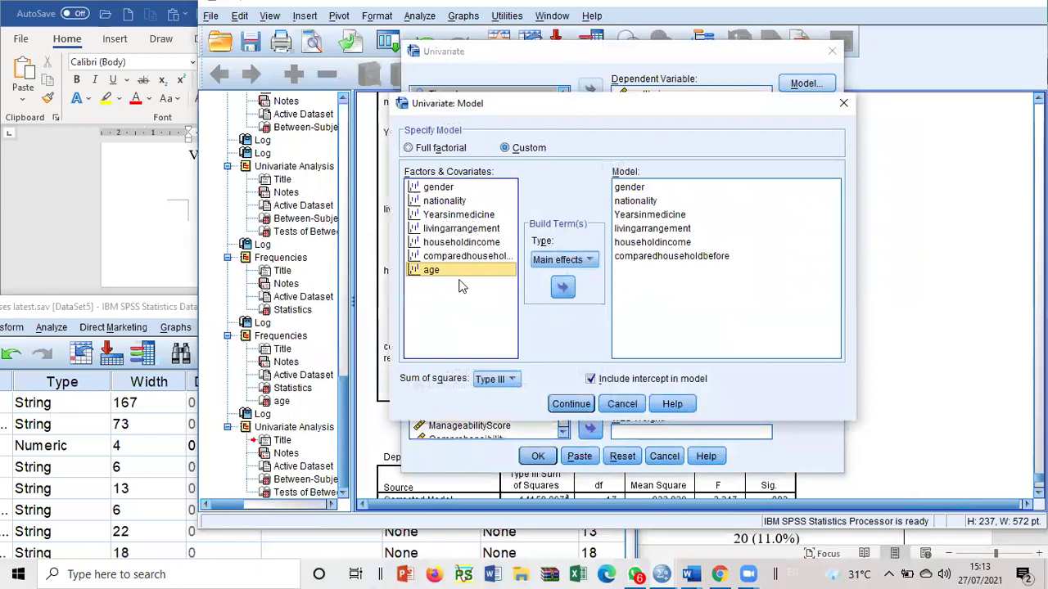
pyautogui.click(563, 286)
pyautogui.click(570, 404)
pyautogui.click(538, 456)
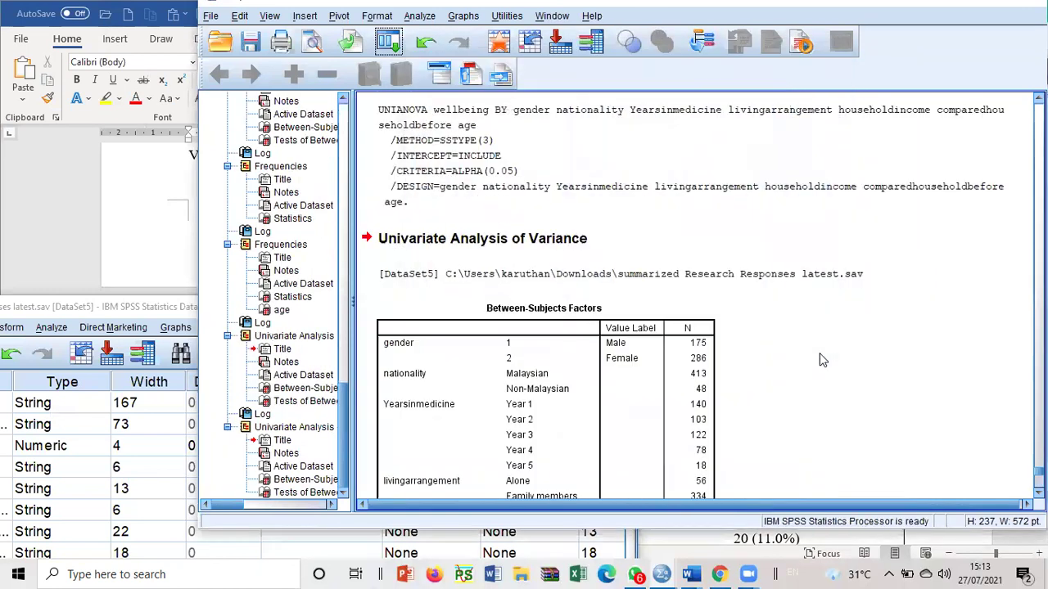
pyautogui.scroll(-3, 827, 347)
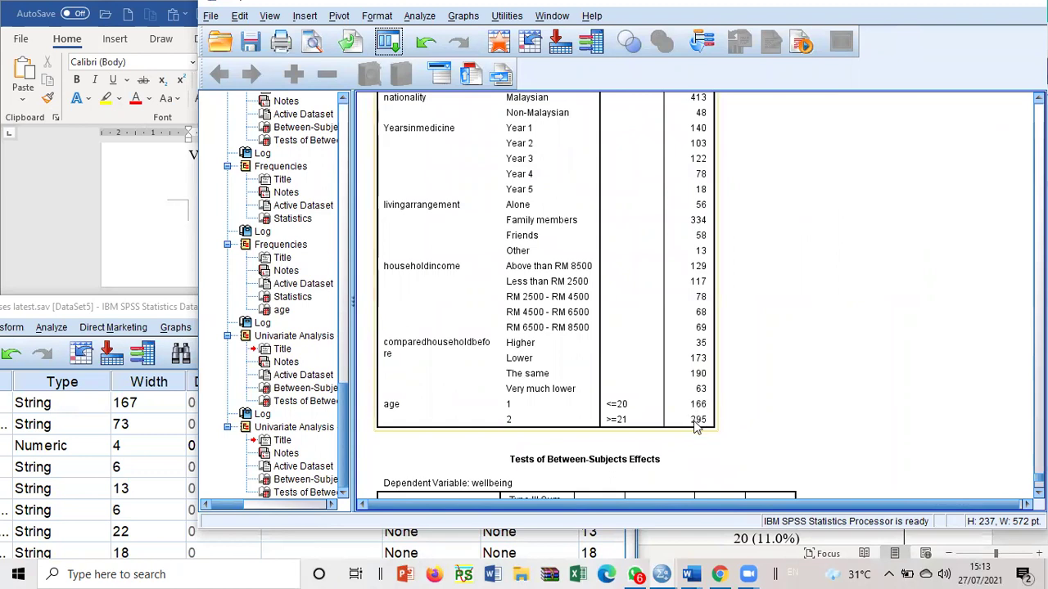
pyautogui.scroll(-6, 864, 361)
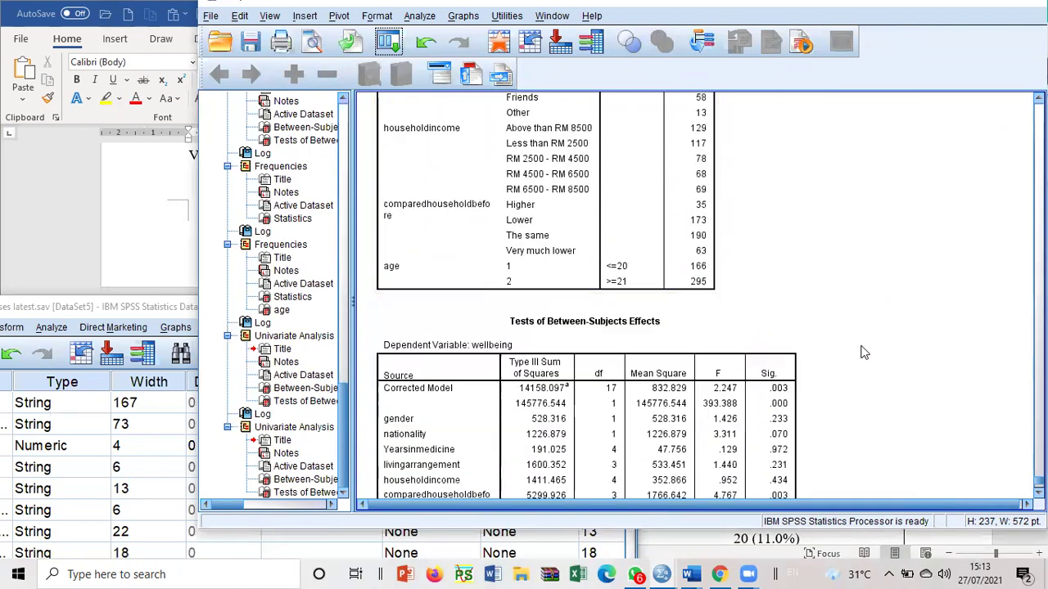
# - Delete the Corrected Model row and the unlabelled row beneath it from the newest Tests of Between-Subjects Effects table
pyautogui.click(778, 399)
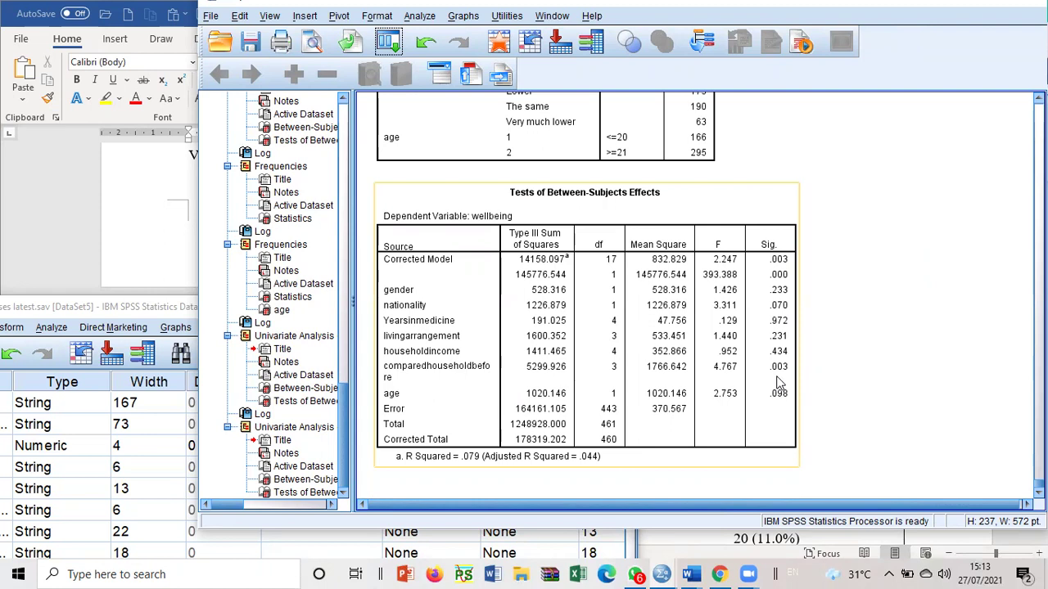
pyautogui.click(843, 375)
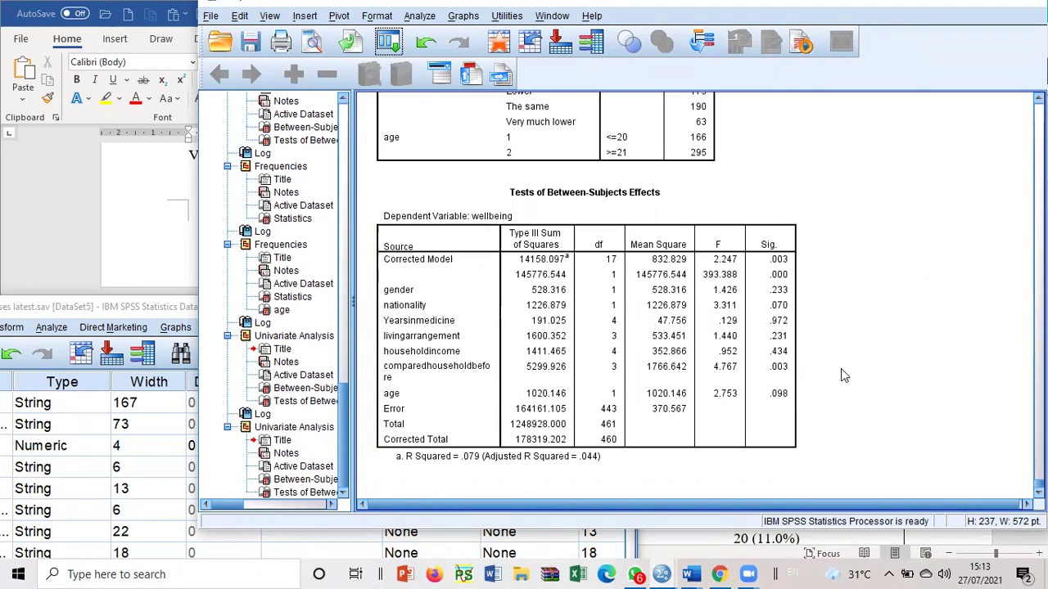
pyautogui.click(421, 268)
pyautogui.moveTo(421, 268); pyautogui.dragTo(755, 278)
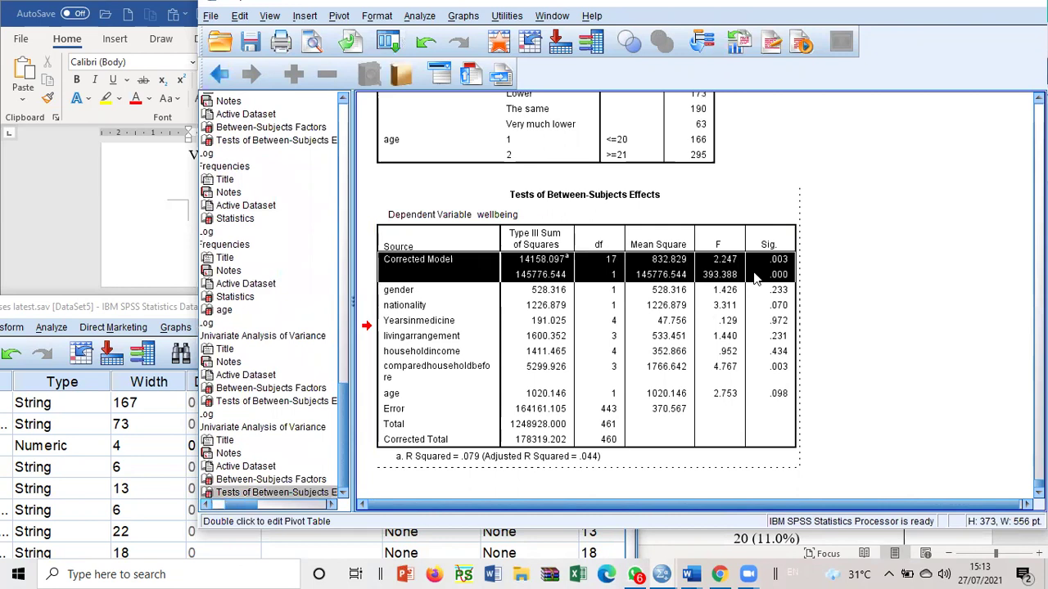
pyautogui.press('Delete')
# - Delete the Error, Total and Corrected Total rows and widen the Source column so comparedhouseholdbefore fits on one line
pyautogui.click(393, 428)
pyautogui.moveTo(393, 428); pyautogui.dragTo(697, 465)
pyautogui.click(538, 441)
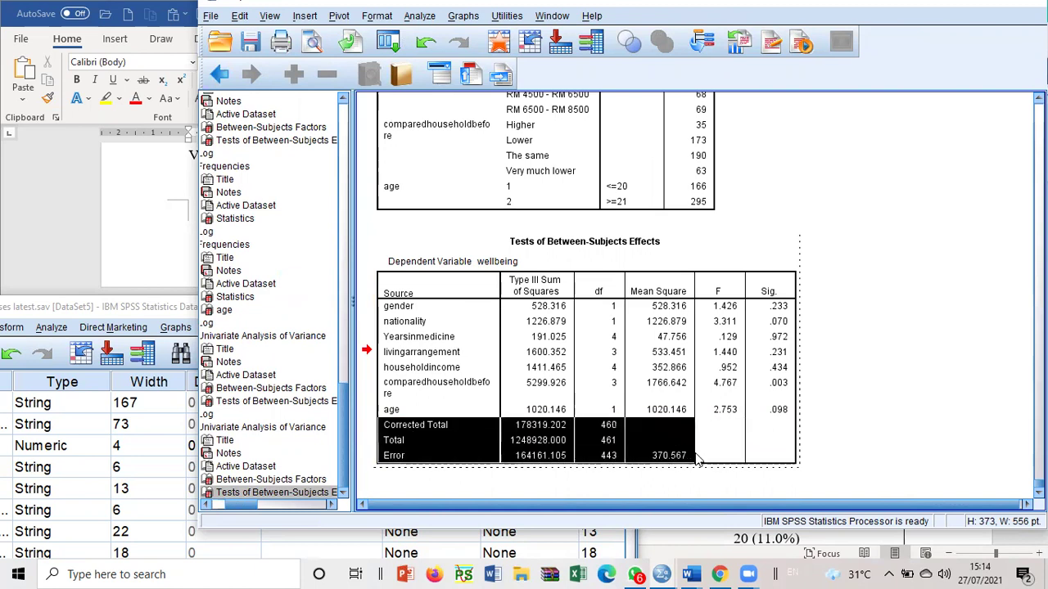
pyautogui.press('Delete')
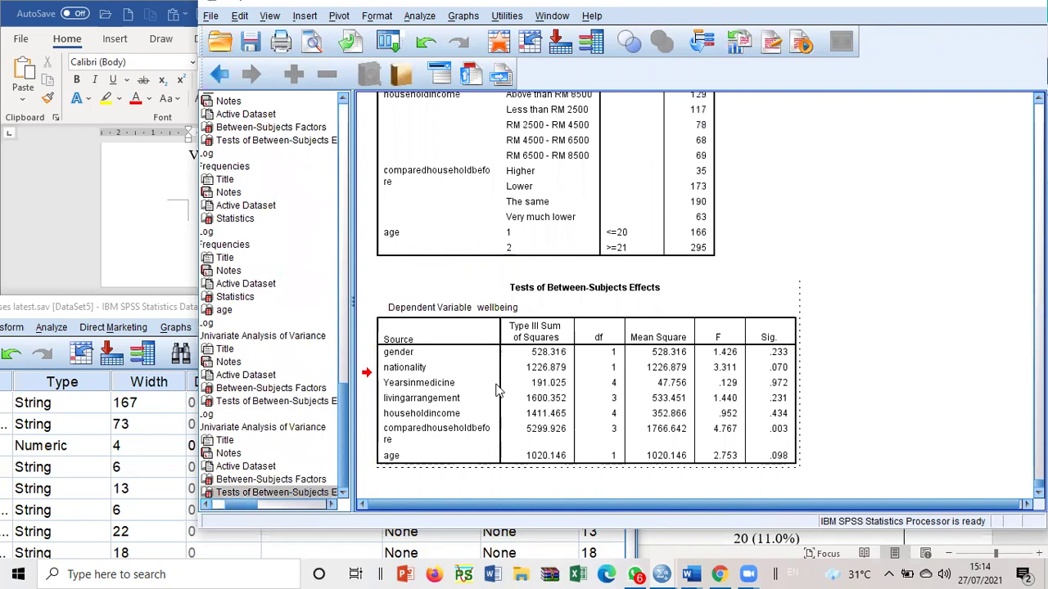
pyautogui.moveTo(500, 382); pyautogui.dragTo(523, 384)
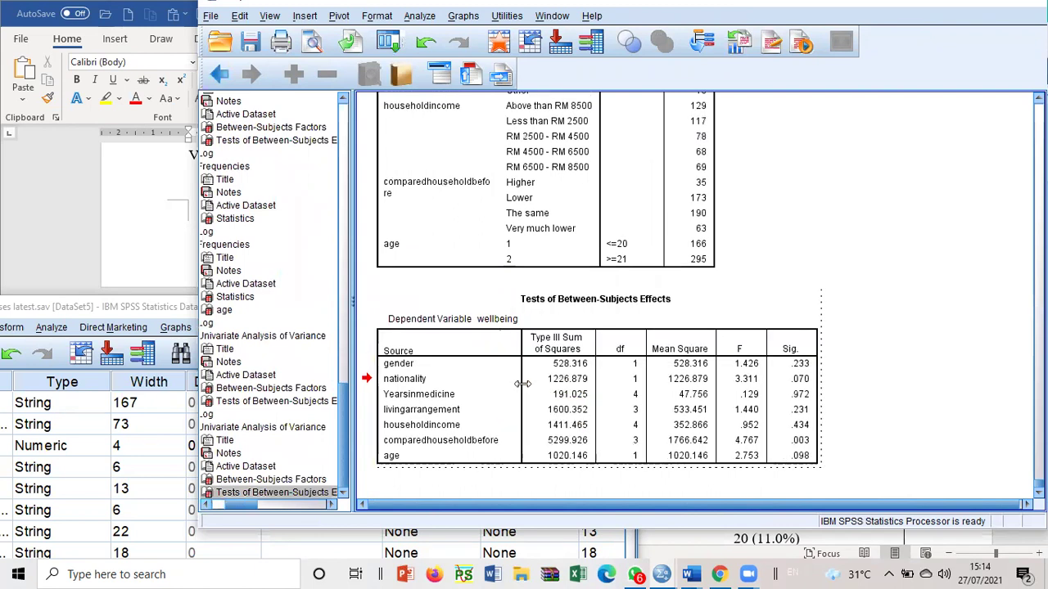
# - Copy the trimmed Tests of Between-Subjects Effects table and paste it with source formatting under the well-being heading in the Word report
pyautogui.click(523, 384)
pyautogui.click(935, 388)
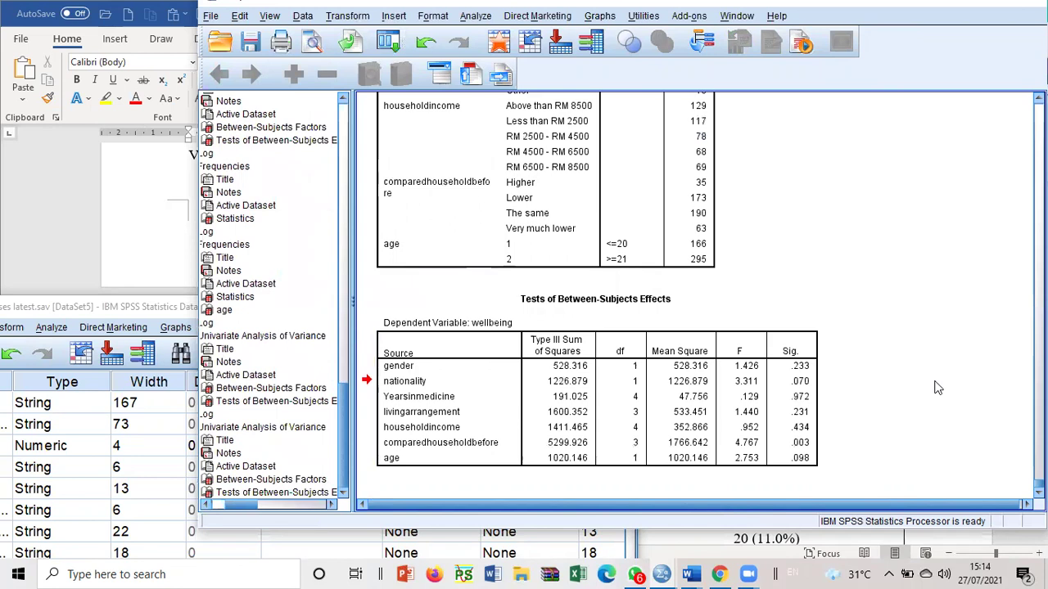
pyautogui.rightClick(616, 395)
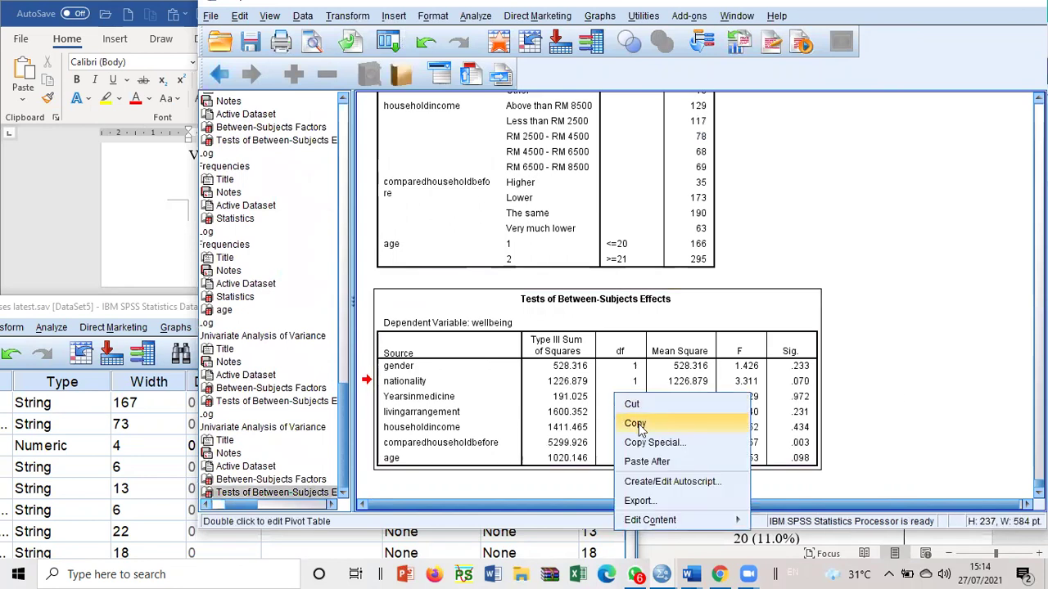
pyautogui.click(635, 425)
pyautogui.click(139, 238)
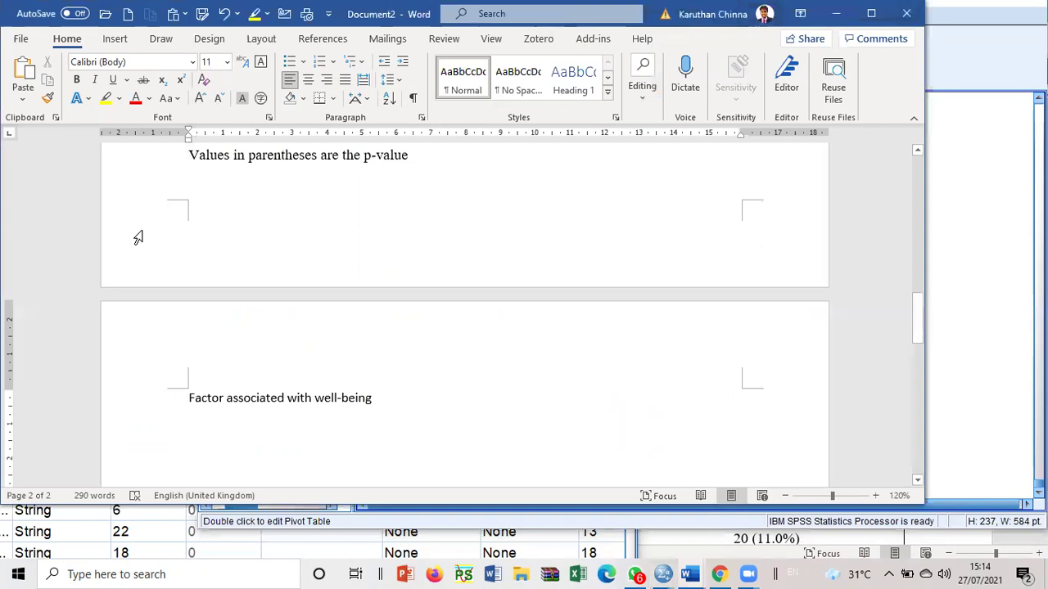
pyautogui.scroll(-4, 139, 237)
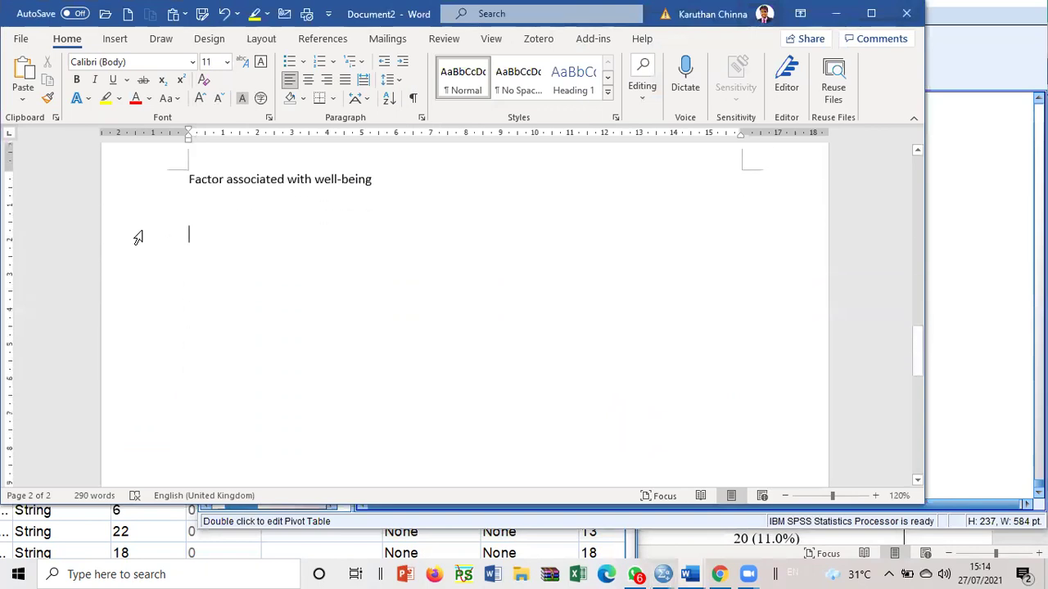
pyautogui.rightClick(202, 220)
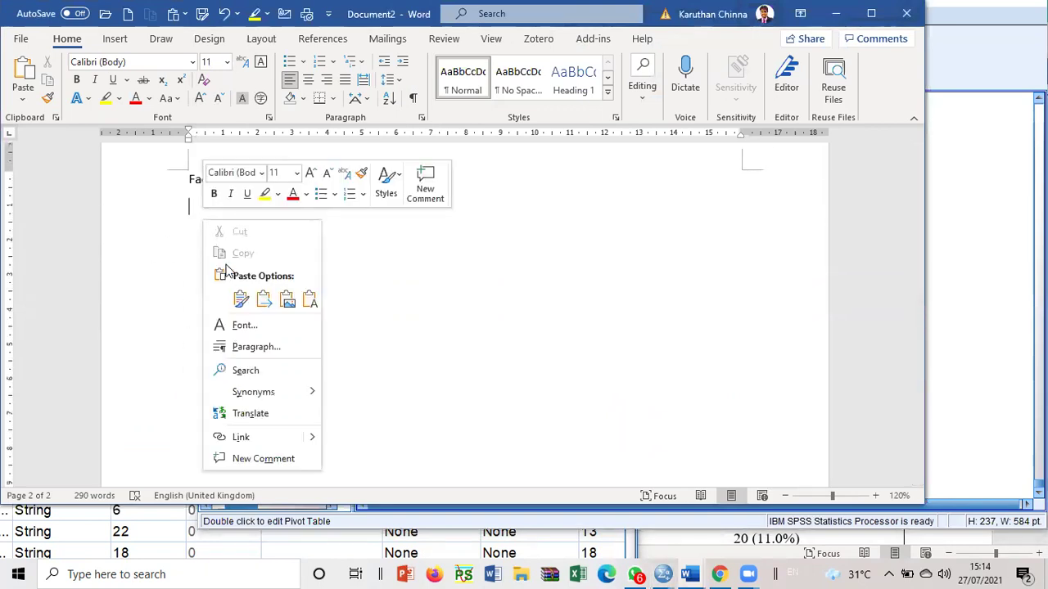
pyautogui.click(240, 295)
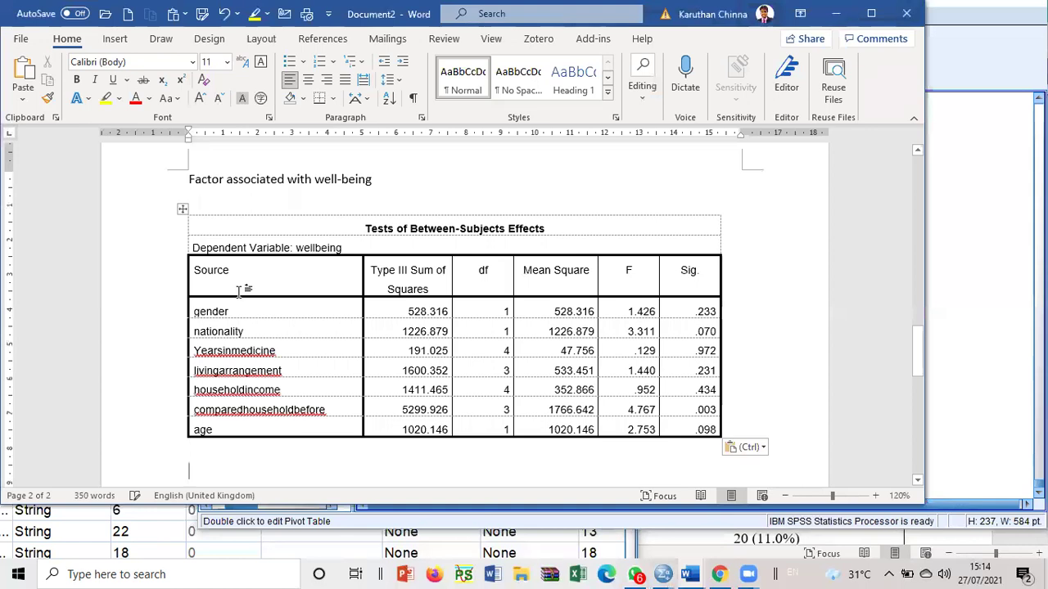
# - Highlight the comparedhouseholdbefore row in yellow and delete the title and dependent-variable rows above the table's header
pyautogui.moveTo(260, 401); pyautogui.dragTo(675, 408)
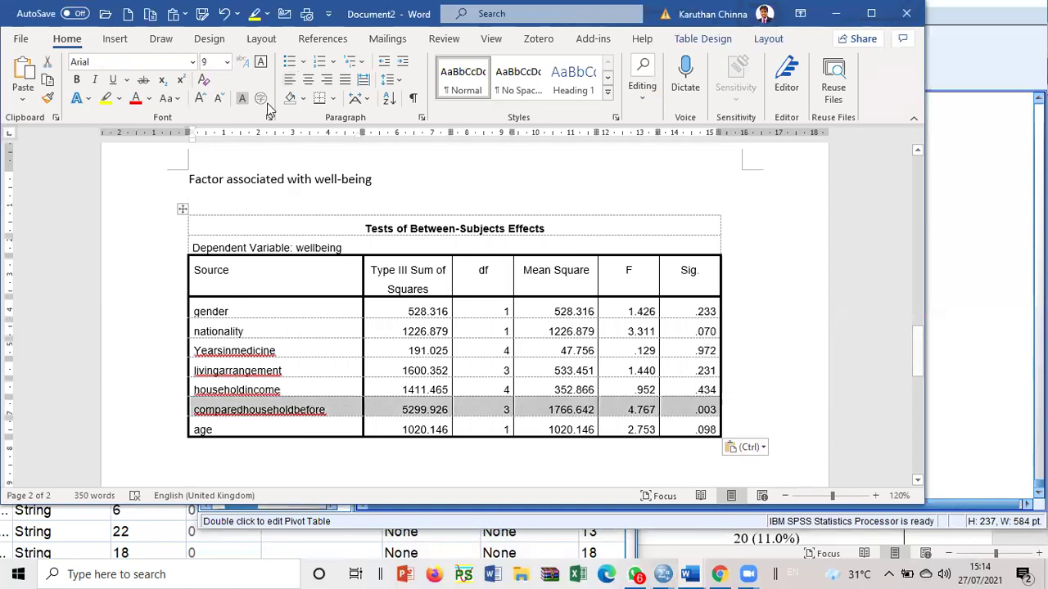
pyautogui.click(106, 98)
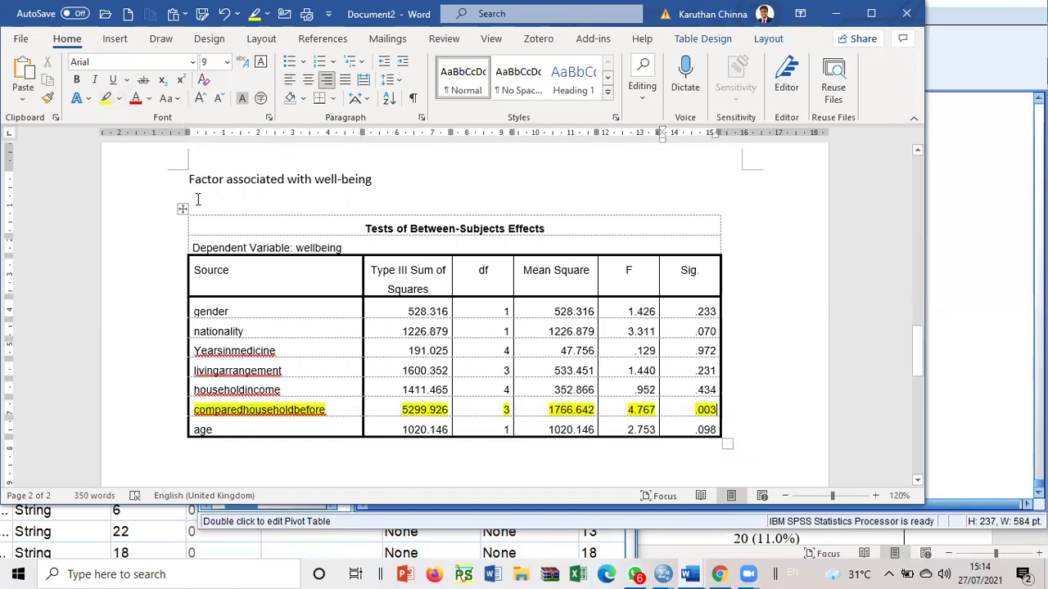
pyautogui.moveTo(199, 225); pyautogui.dragTo(204, 236)
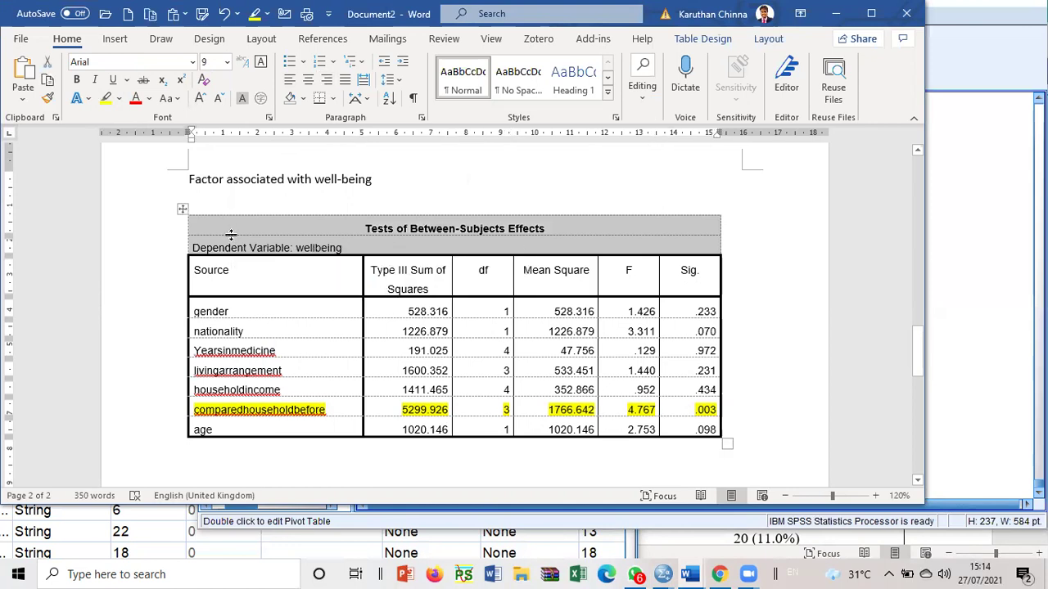
pyautogui.rightClick(230, 236)
pyautogui.click(273, 365)
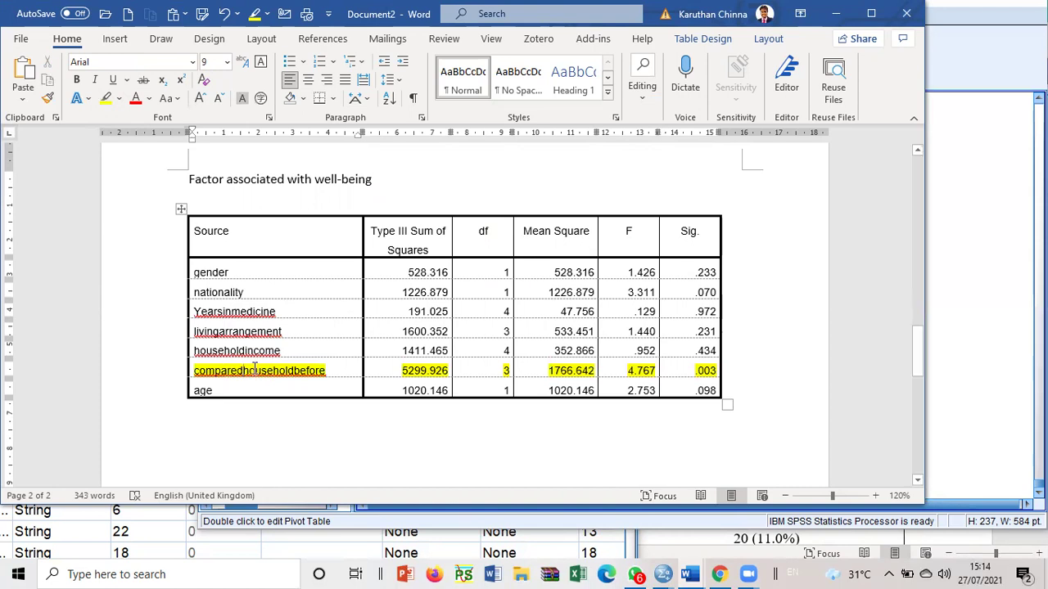
pyautogui.doubleClick(703, 370)
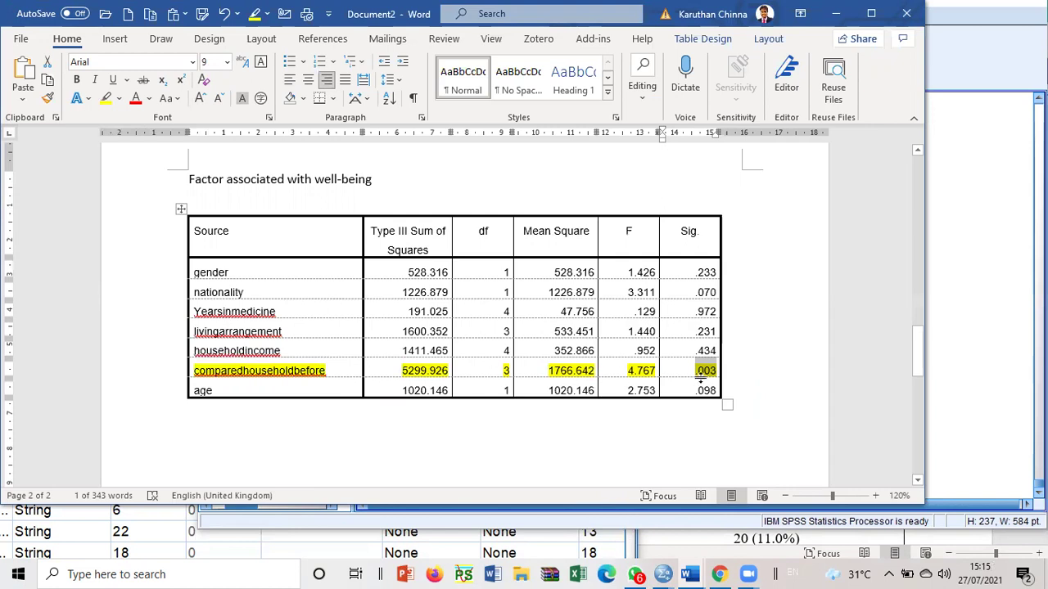
# - Back in SPSS, add a Tukey post hoc test for comparedhouseholdbefore to the Univariate setup, run it and check the comparisons output
pyautogui.moveTo(661, 574)
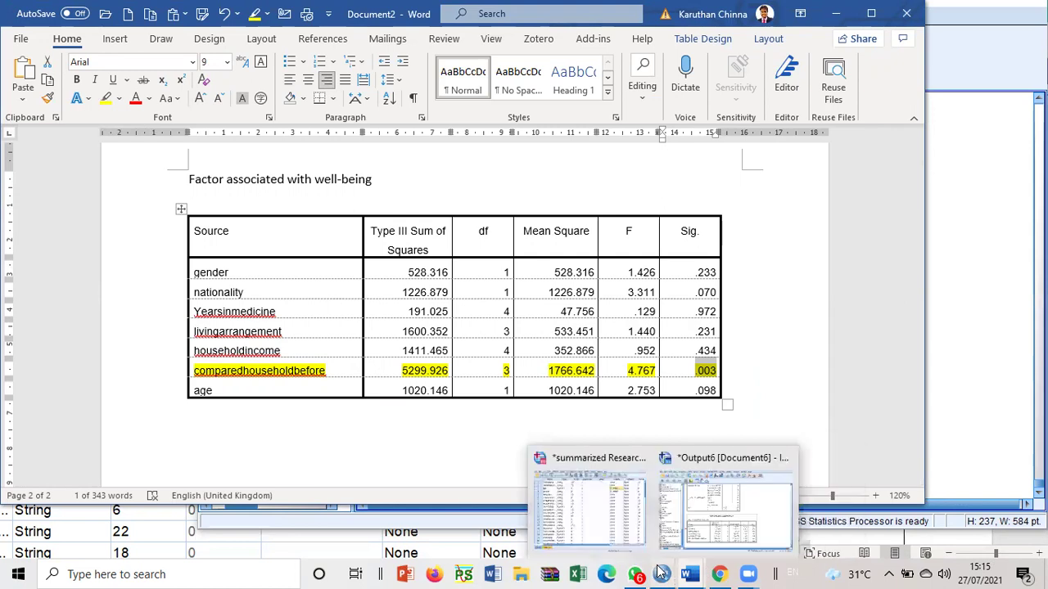
pyautogui.click(702, 511)
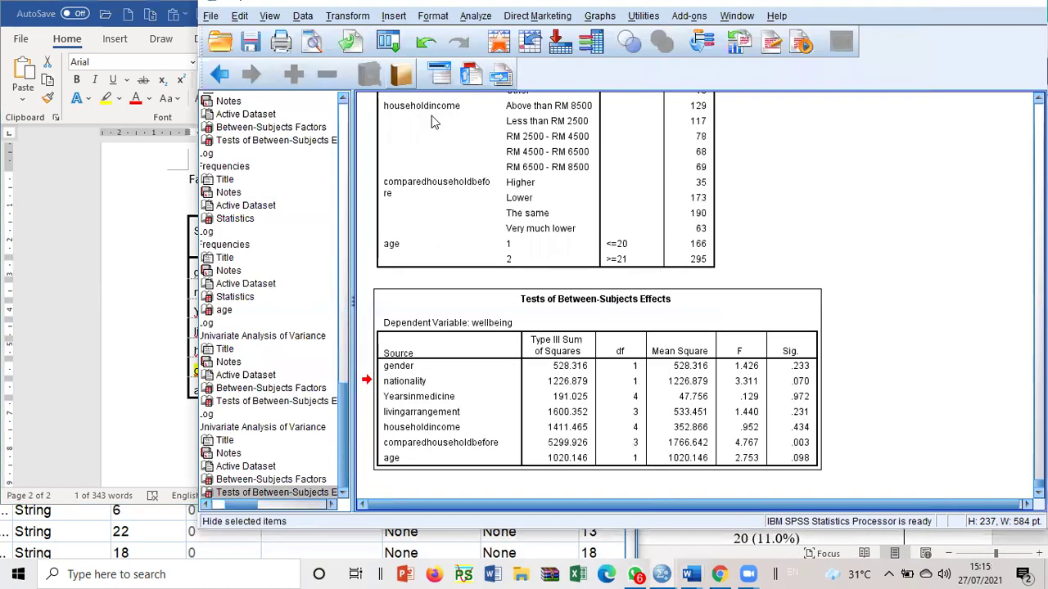
pyautogui.click(385, 39)
pyautogui.click(402, 70)
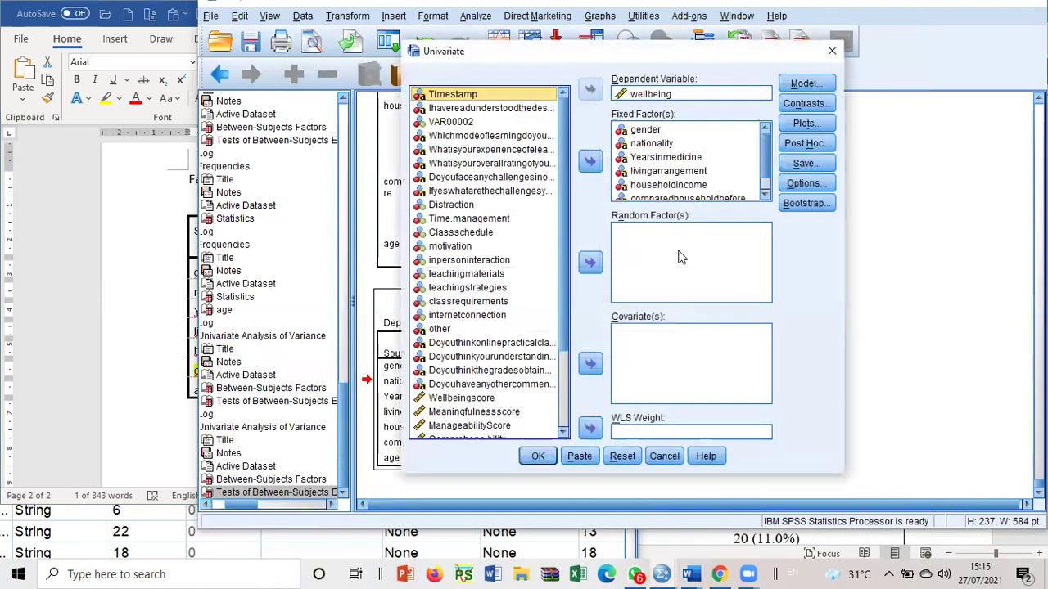
pyautogui.click(798, 144)
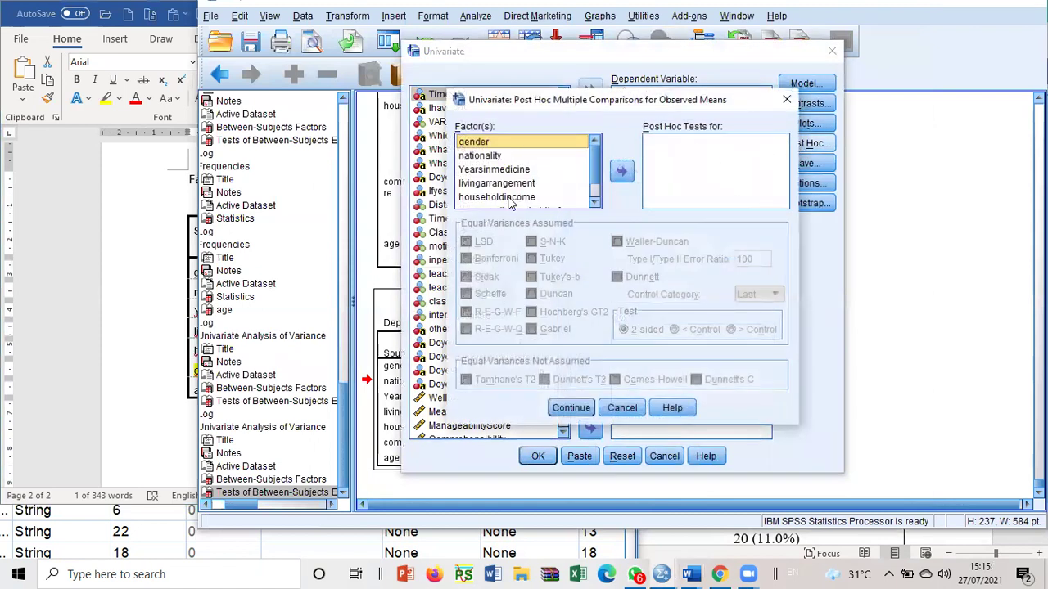
pyautogui.scroll(-1, 514, 196)
pyautogui.click(516, 190)
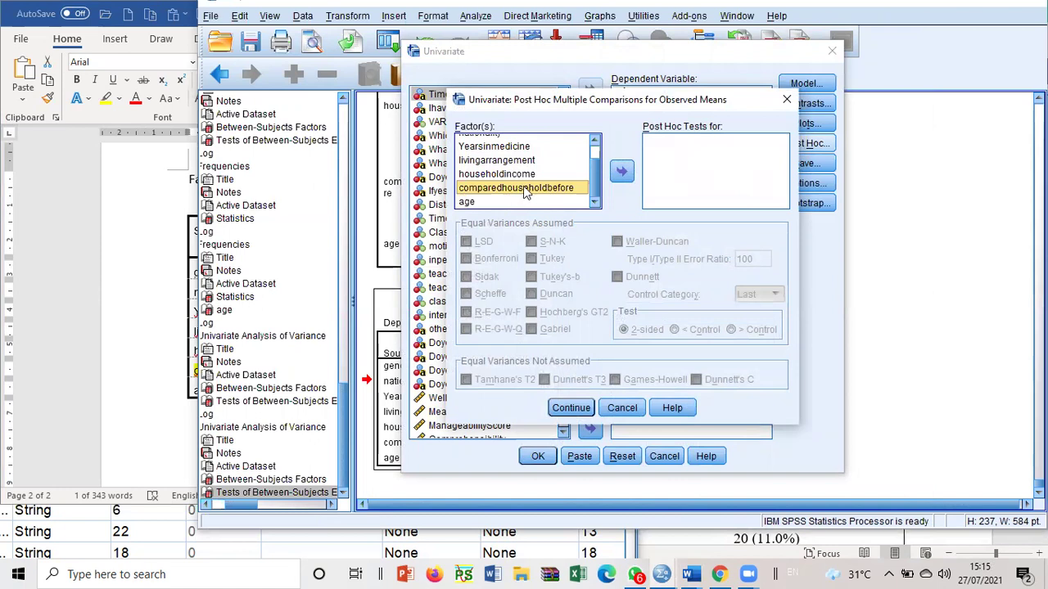
pyautogui.click(621, 172)
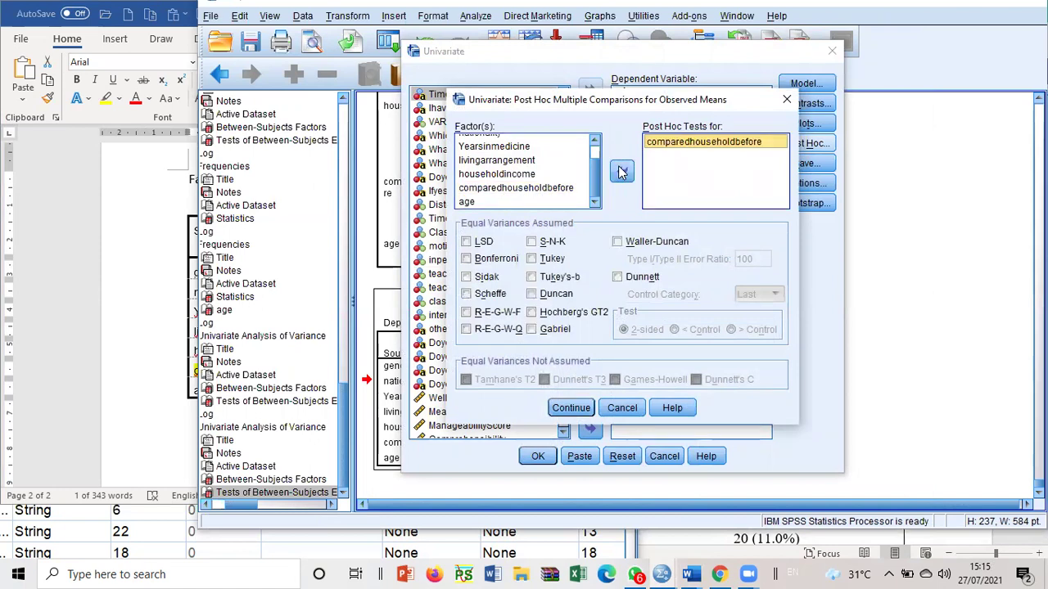
pyautogui.click(547, 259)
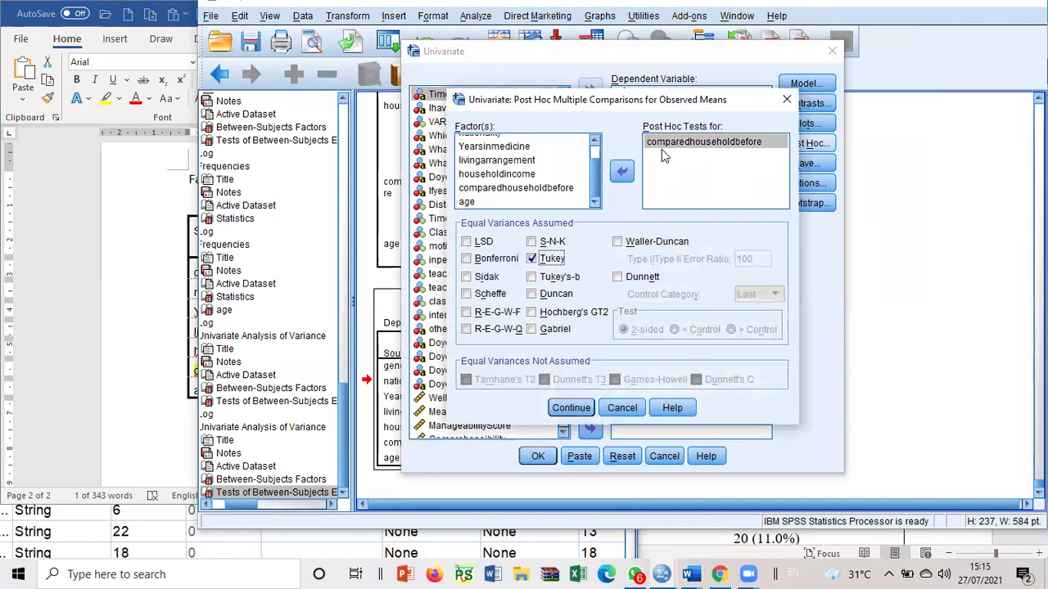
pyautogui.click(573, 408)
pyautogui.click(540, 456)
pyautogui.scroll(-10, 704, 330)
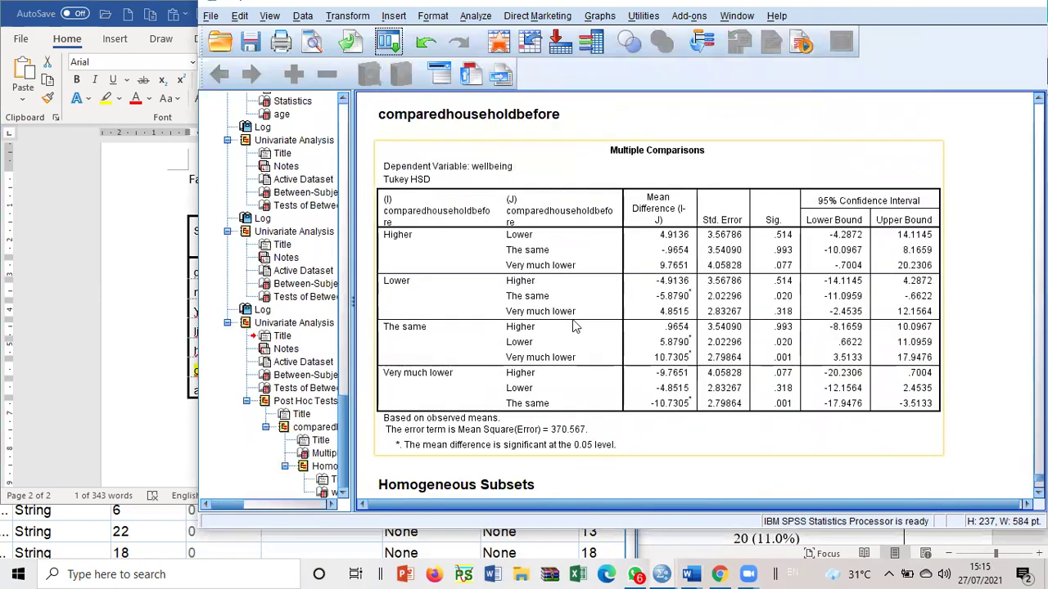
pyautogui.scroll(6, 572, 325)
pyautogui.scroll(-3, 574, 332)
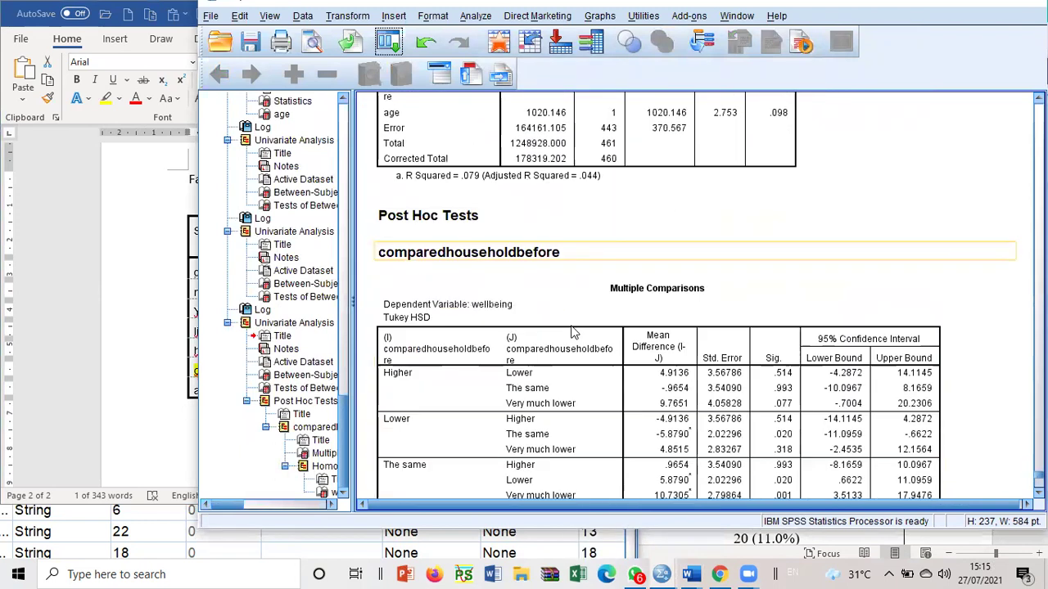
pyautogui.click(389, 41)
pyautogui.click(393, 127)
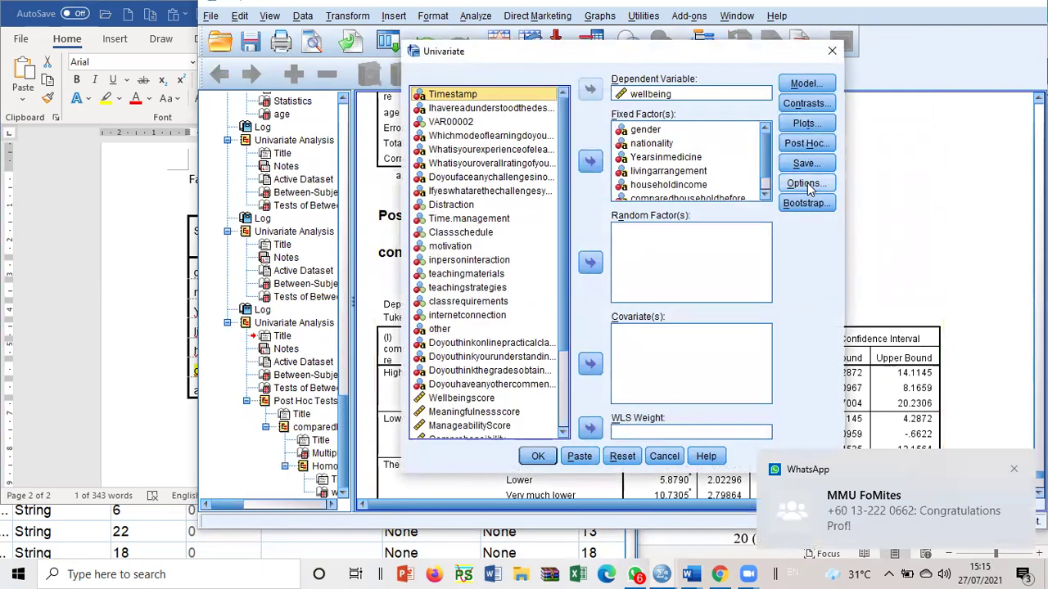
pyautogui.click(665, 456)
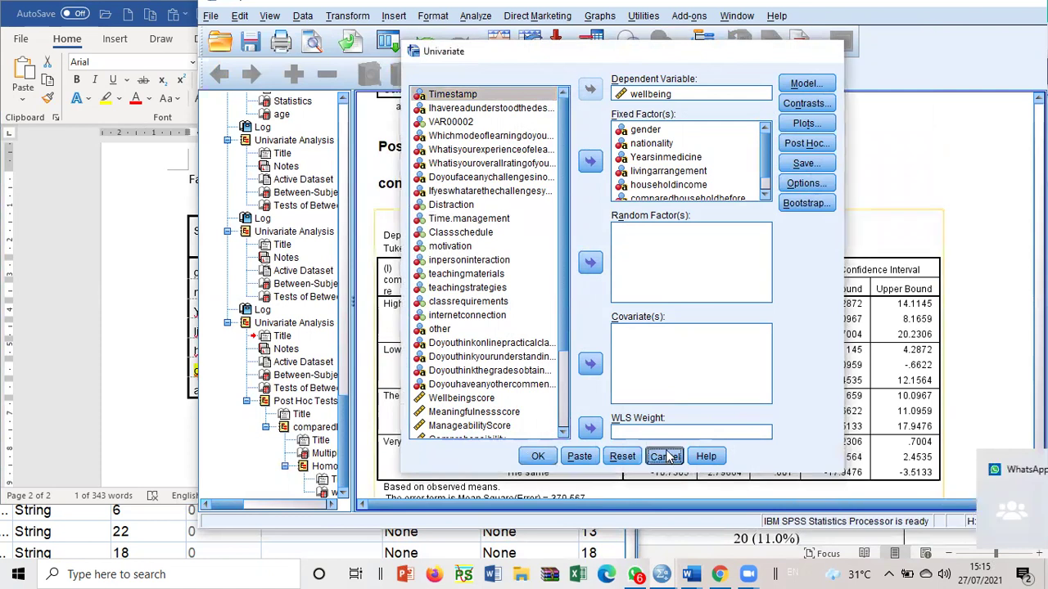
# - Request estimated marginal means for every factor from gender to age, leaving out (OVERALL), and rerun the Univariate analysis
pyautogui.scroll(-3, 695, 225)
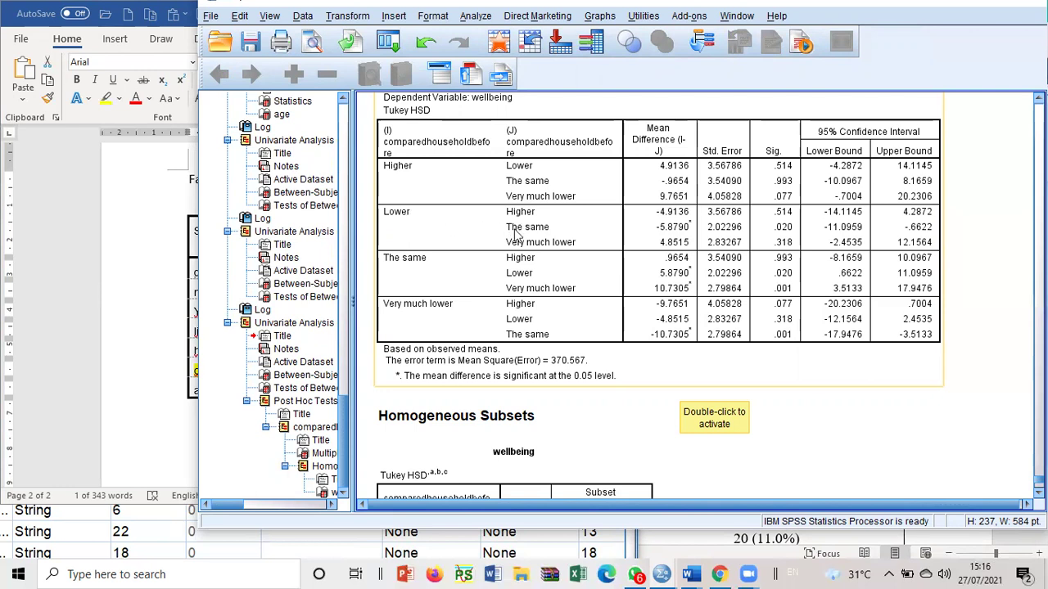
pyautogui.click(388, 41)
pyautogui.click(540, 150)
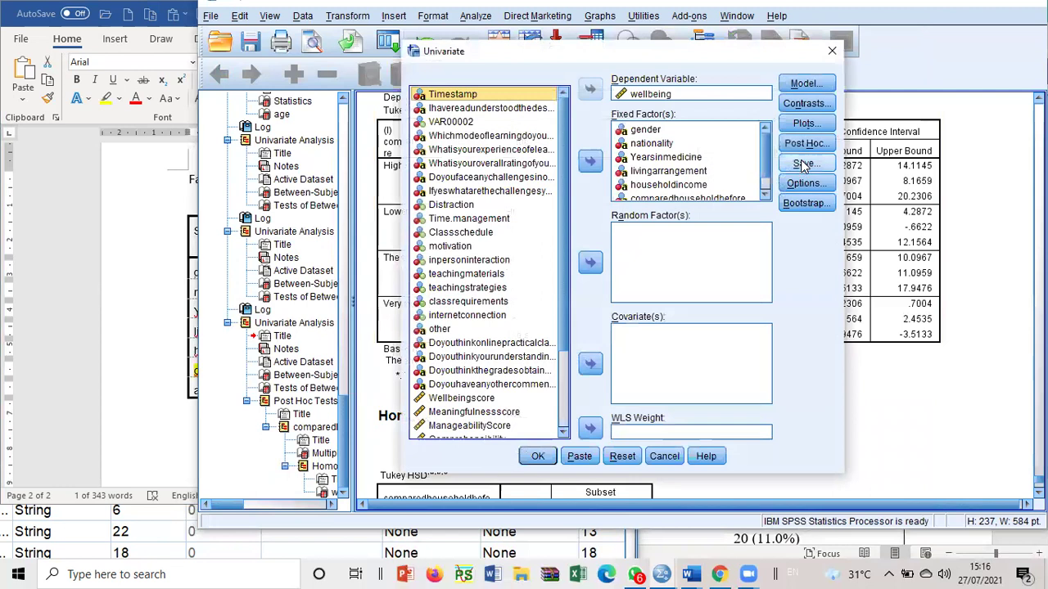
pyautogui.click(802, 184)
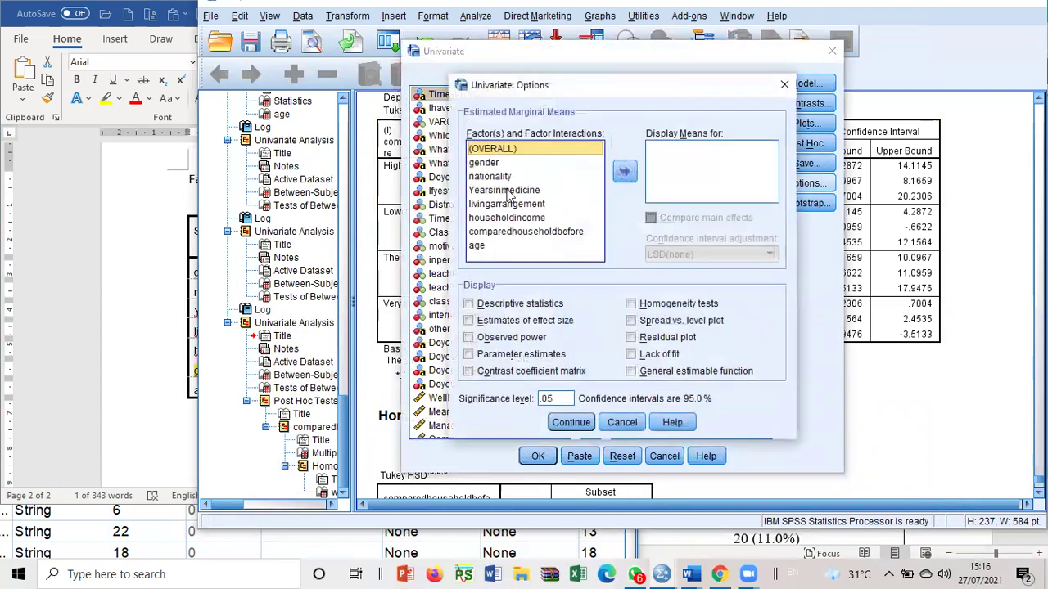
pyautogui.click(490, 163)
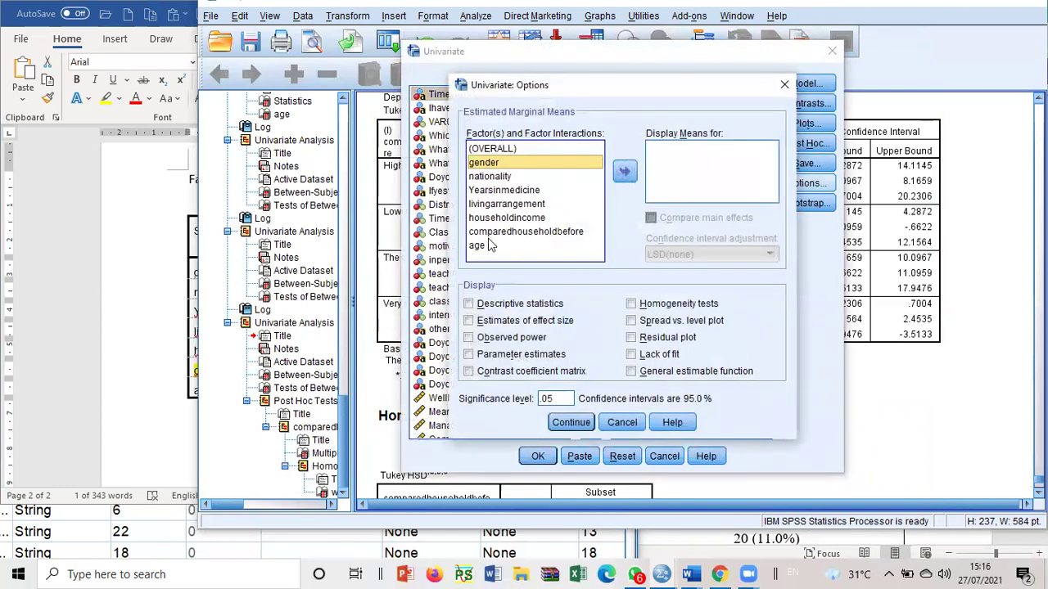
pyautogui.keyDown('shift'); pyautogui.click(483, 245); pyautogui.keyUp('shift')
pyautogui.click(624, 171)
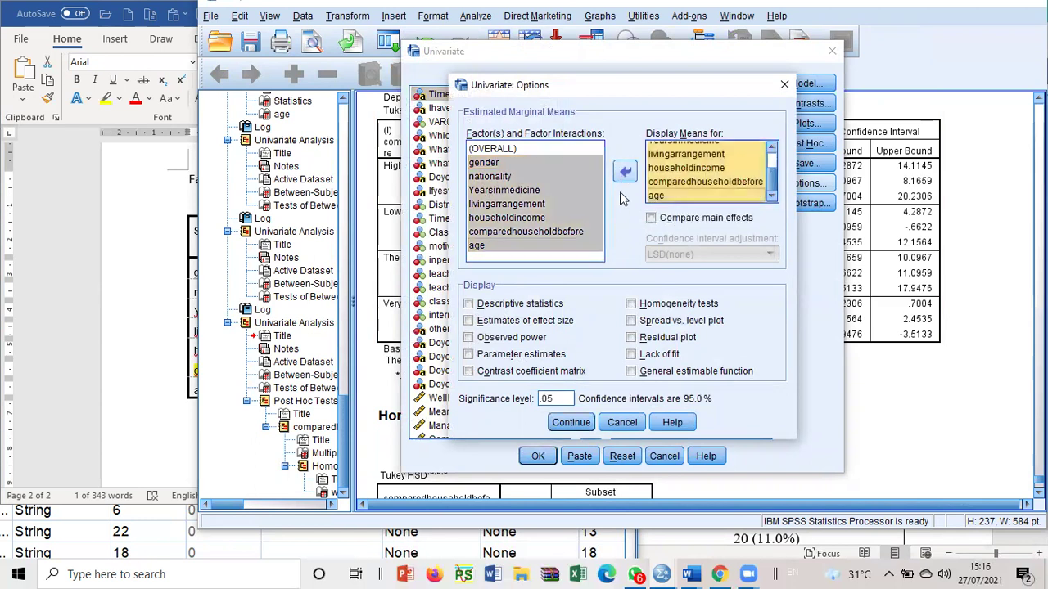
pyautogui.click(570, 422)
pyautogui.click(537, 456)
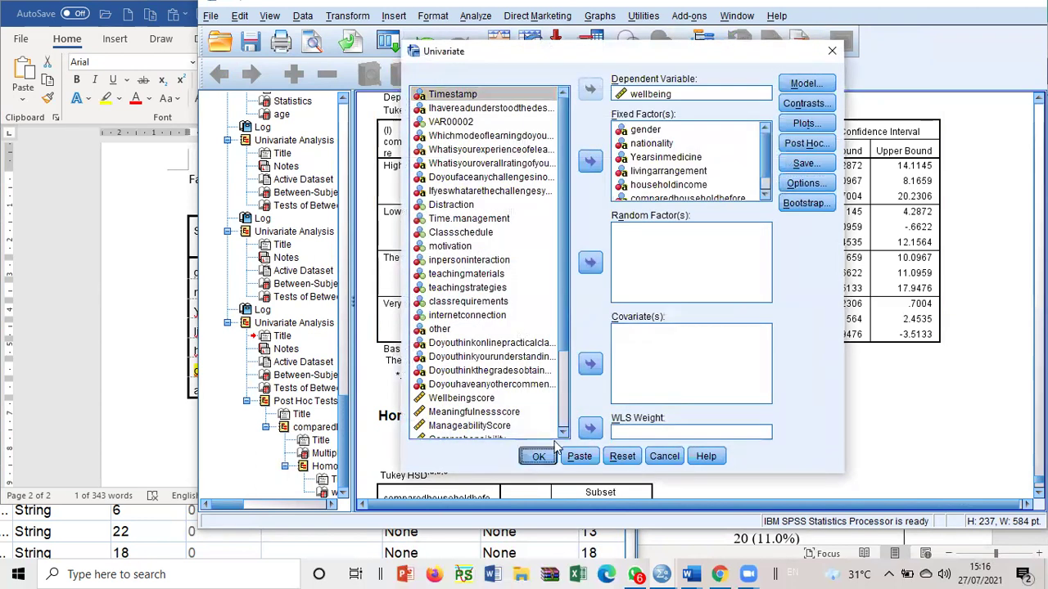
# - Examine the estimated marginal means tables and compare the comparedhouseholdbefore means with the Tukey multiple comparisons
pyautogui.scroll(20, 720, 335)
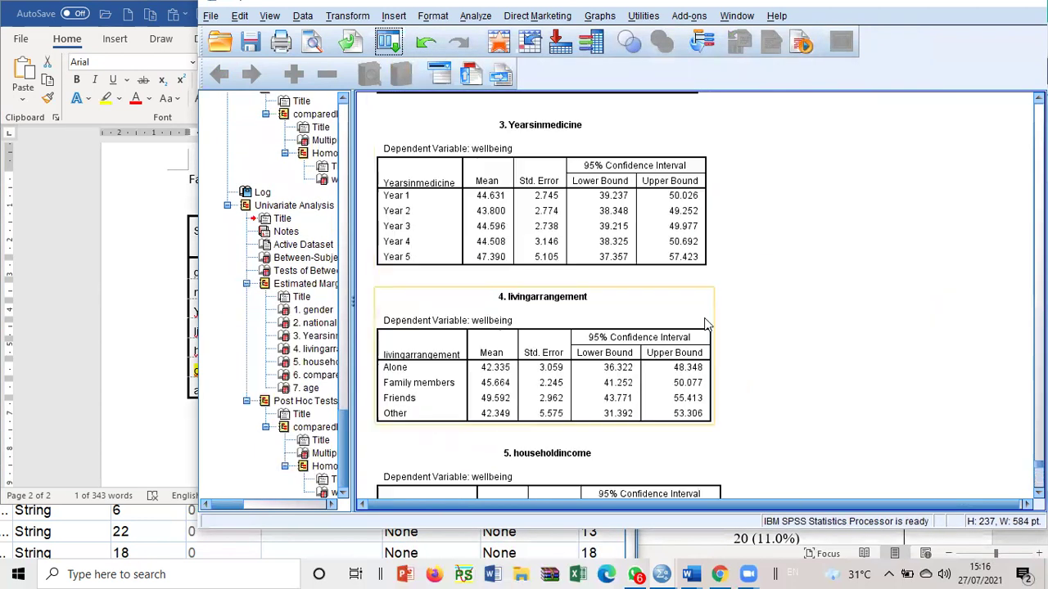
pyautogui.scroll(-15, 702, 315)
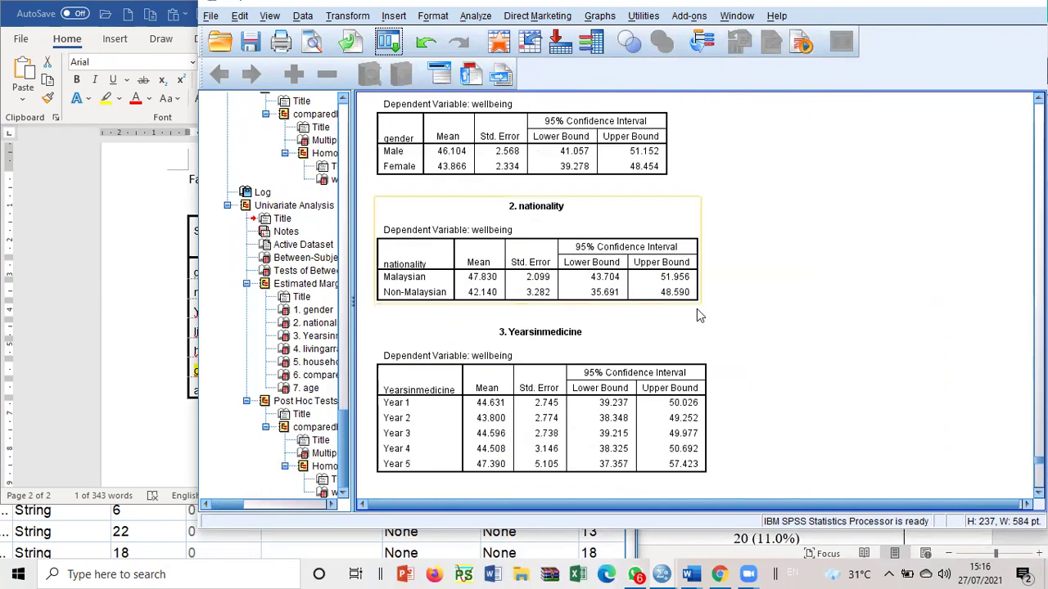
pyautogui.scroll(8, 696, 310)
pyautogui.scroll(-18, 695, 315)
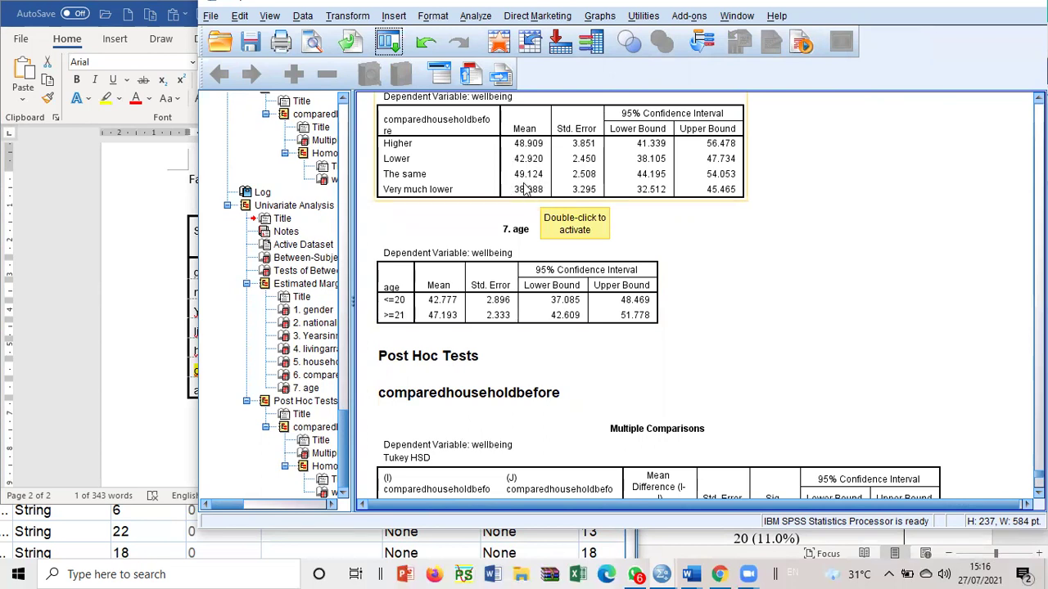
pyautogui.scroll(-10, 799, 238)
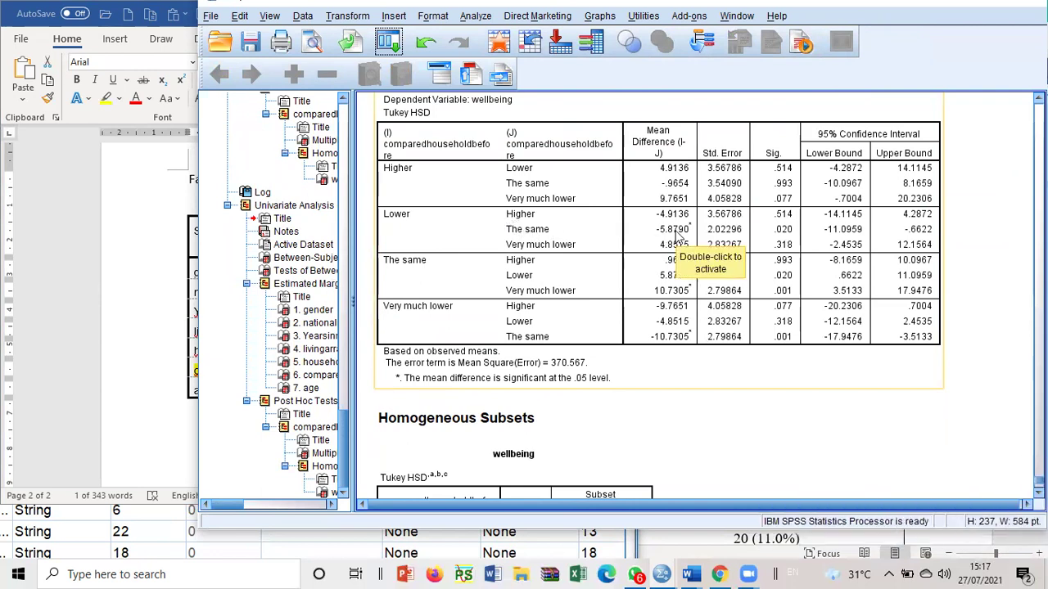
pyautogui.scroll(10, 676, 235)
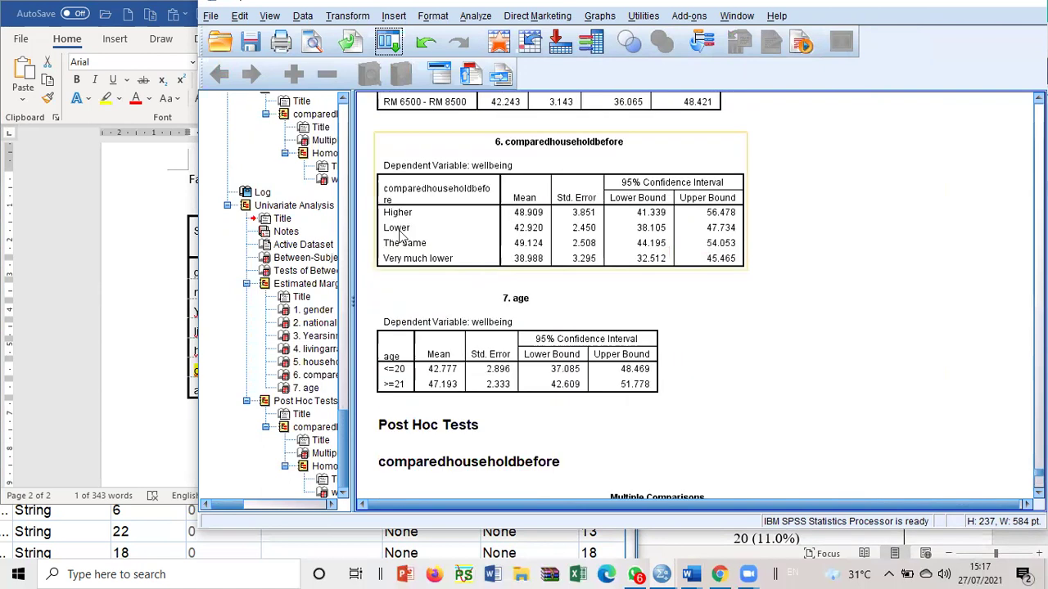
pyautogui.scroll(3, 401, 233)
# - Compare the wellbeing estimated marginal means of the Higher, Lower, The same and Very much lower comparedhouseholdbefore groups
pyautogui.click(419, 209)
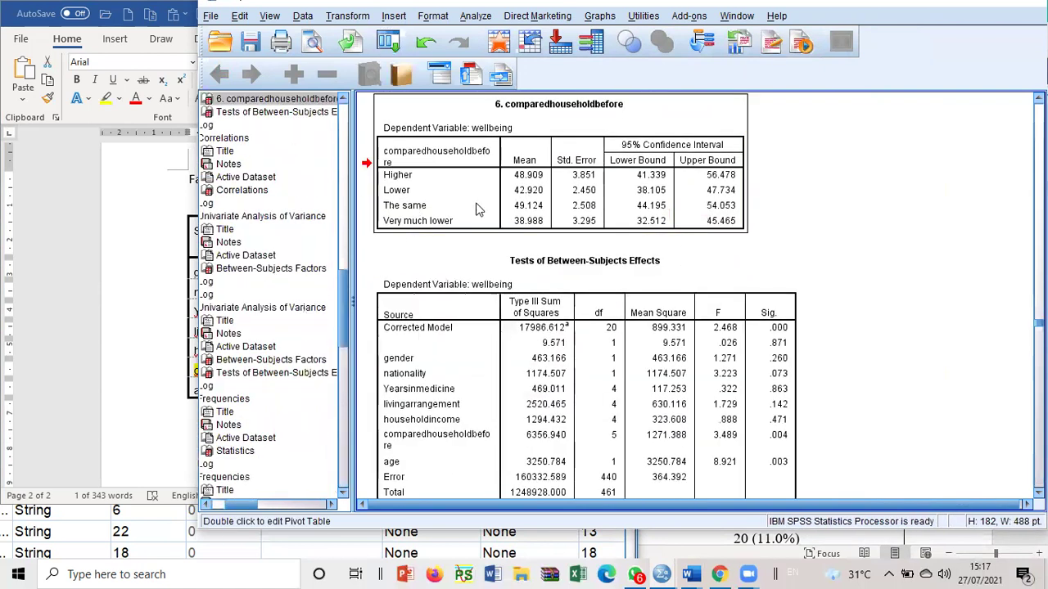
pyautogui.doubleClick(528, 208)
pyautogui.click(471, 205)
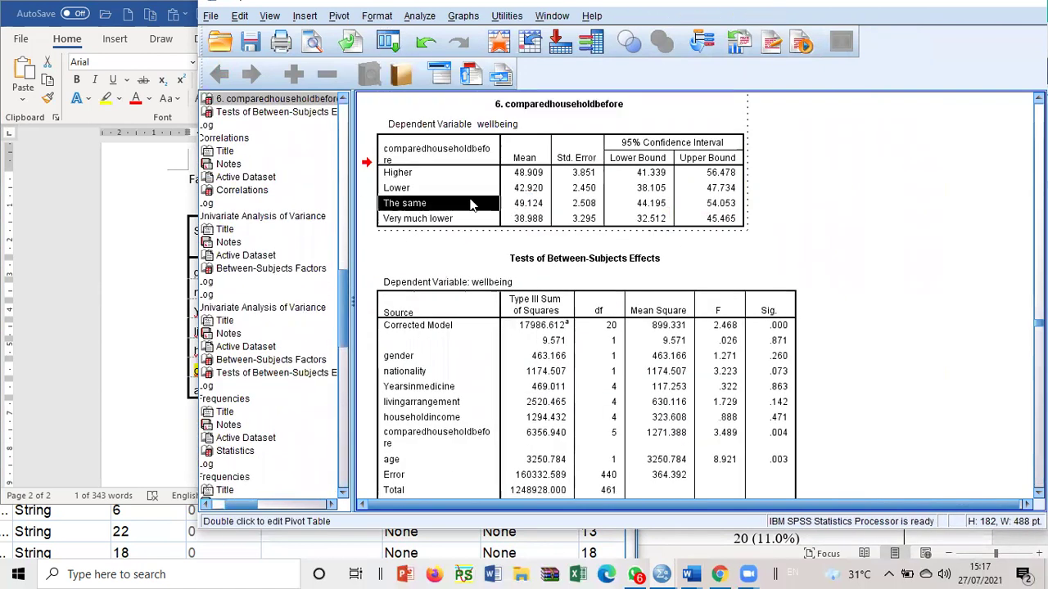
pyautogui.moveTo(472, 205); pyautogui.dragTo(524, 209)
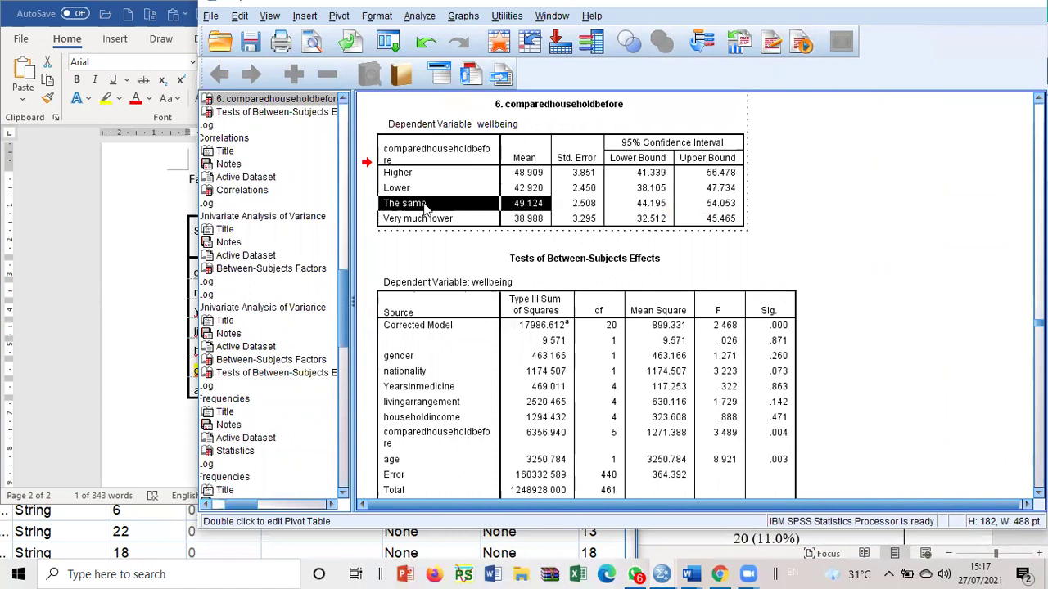
pyautogui.click(542, 174)
pyautogui.click(537, 204)
pyautogui.click(533, 174)
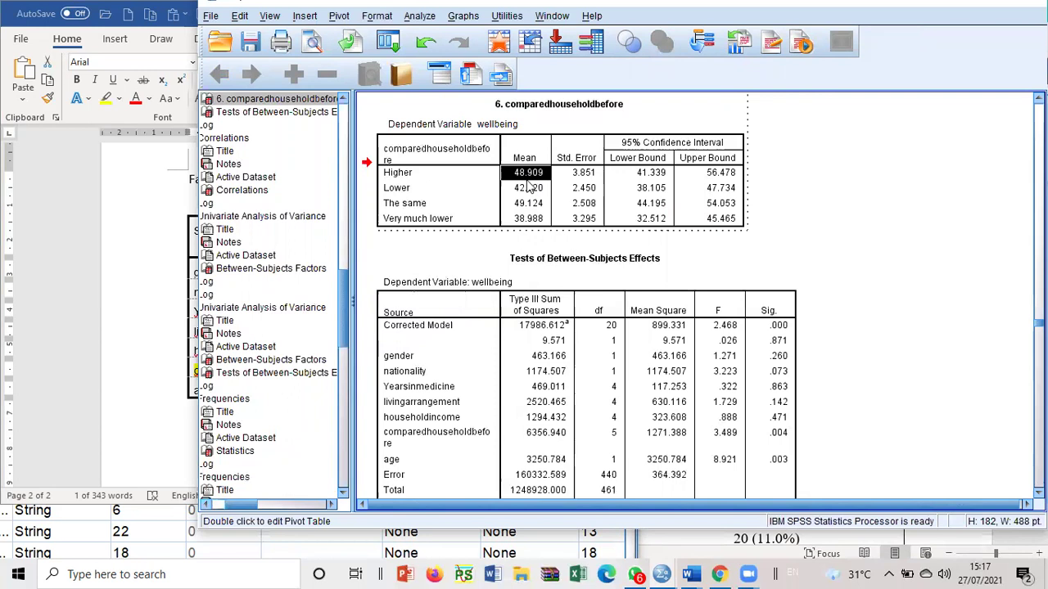
pyautogui.click(530, 190)
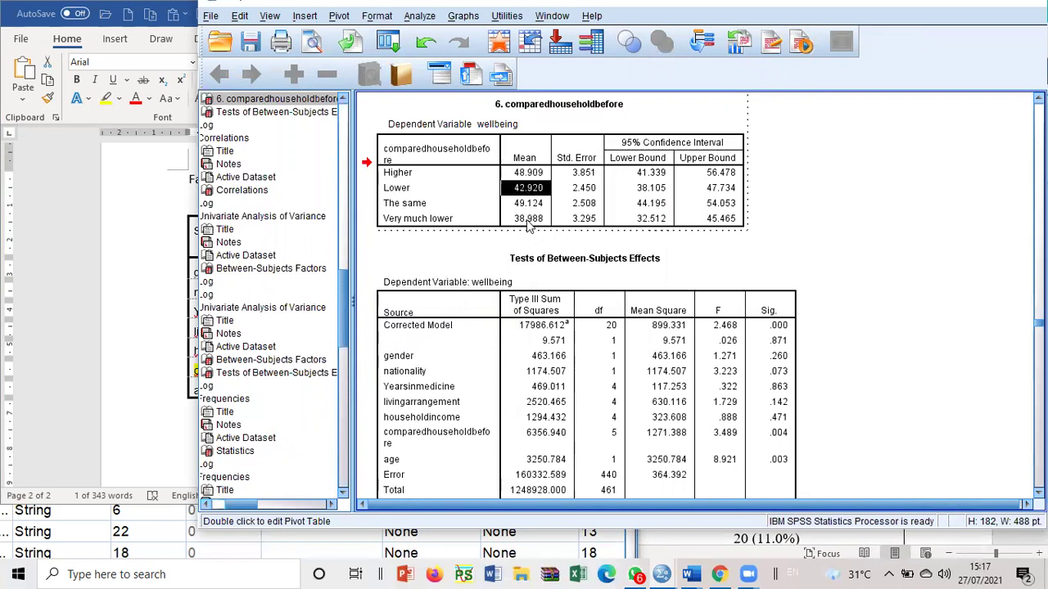
pyautogui.click(530, 220)
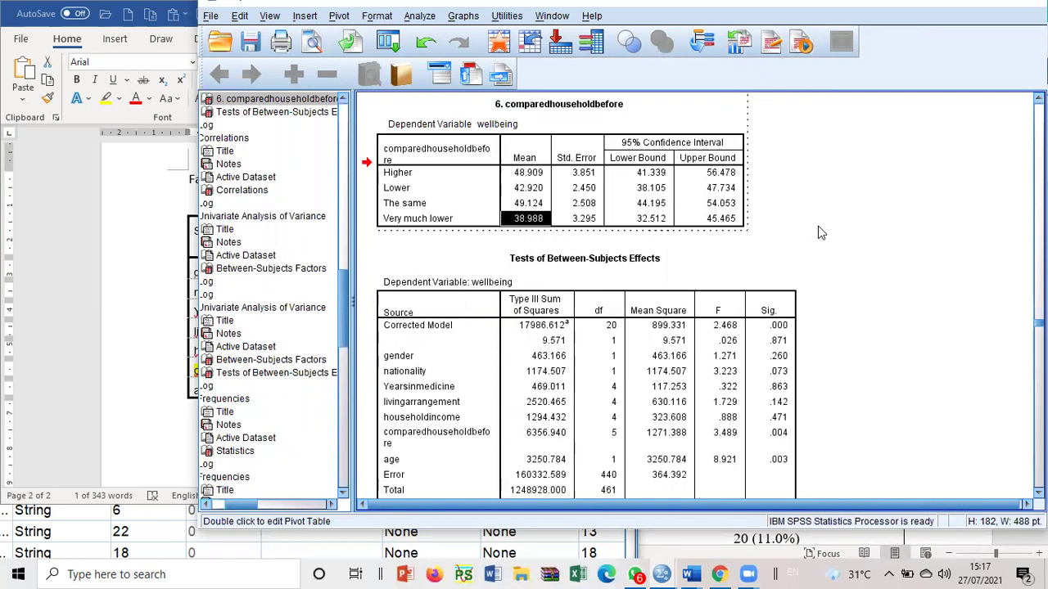
# - Look through the output for the Tukey HSD Multiple Comparisons table of comparedhouseholdbefore
pyautogui.scroll(-2, 884, 221)
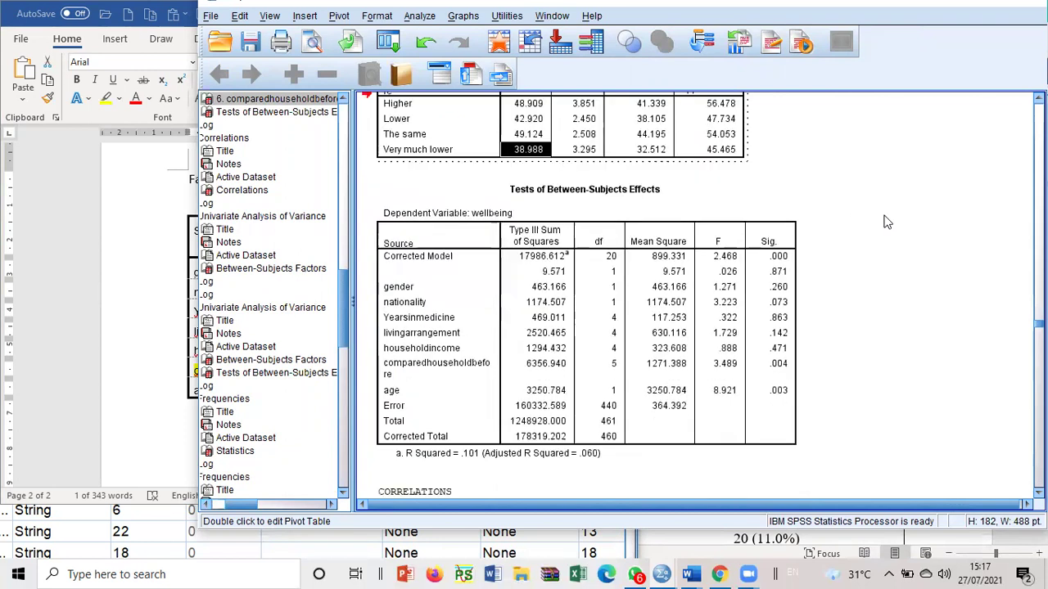
pyautogui.scroll(-2, 884, 222)
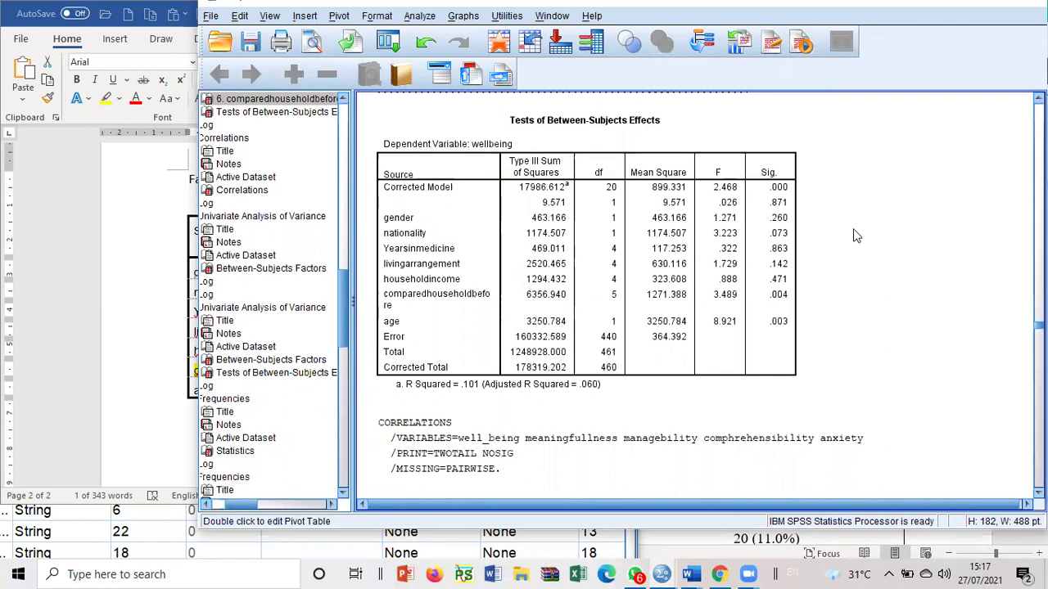
pyautogui.scroll(2, 856, 235)
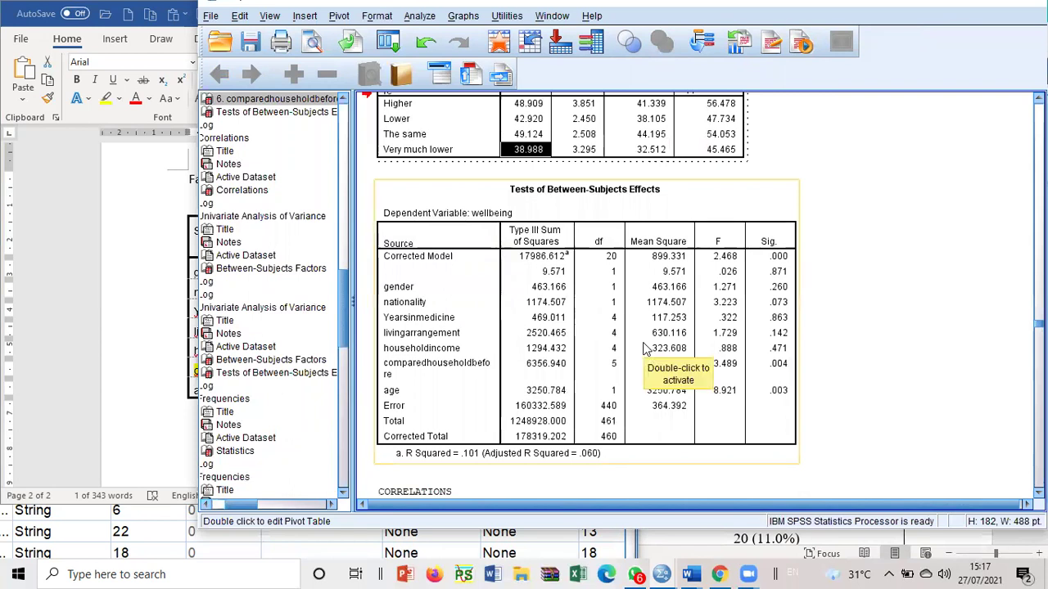
pyautogui.scroll(-10, 645, 350)
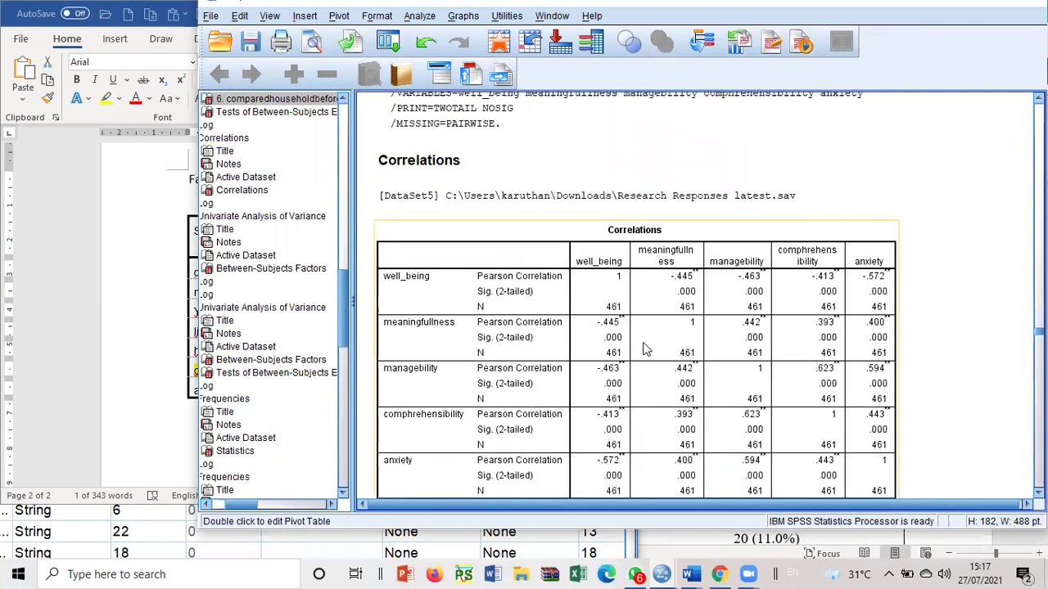
pyautogui.scroll(10, 645, 350)
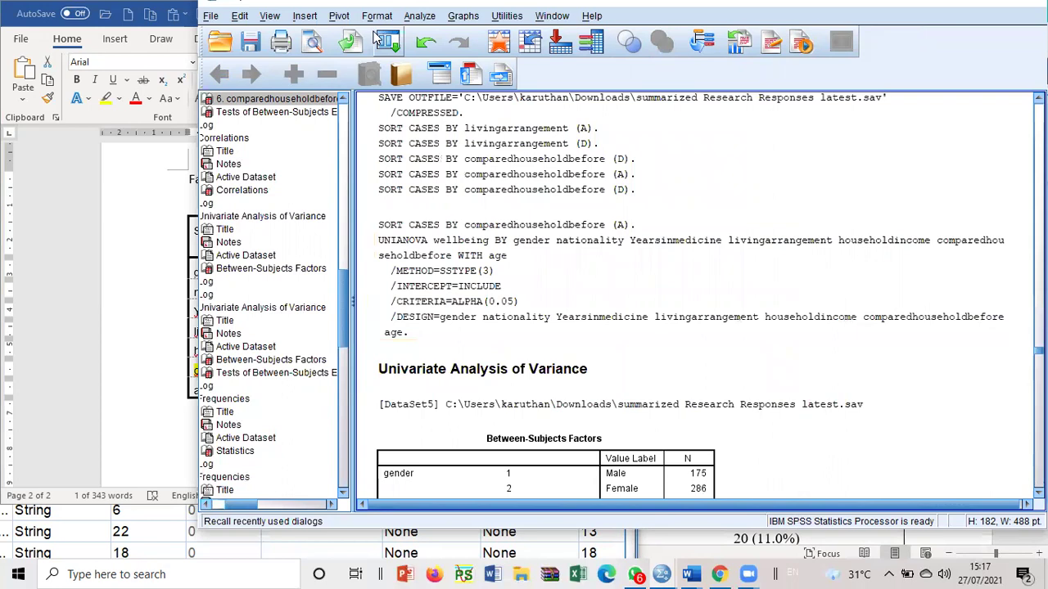
pyautogui.scroll(15, 479, 249)
pyautogui.scroll(20, 487, 282)
pyautogui.scroll(-20, 494, 295)
pyautogui.scroll(3, 497, 311)
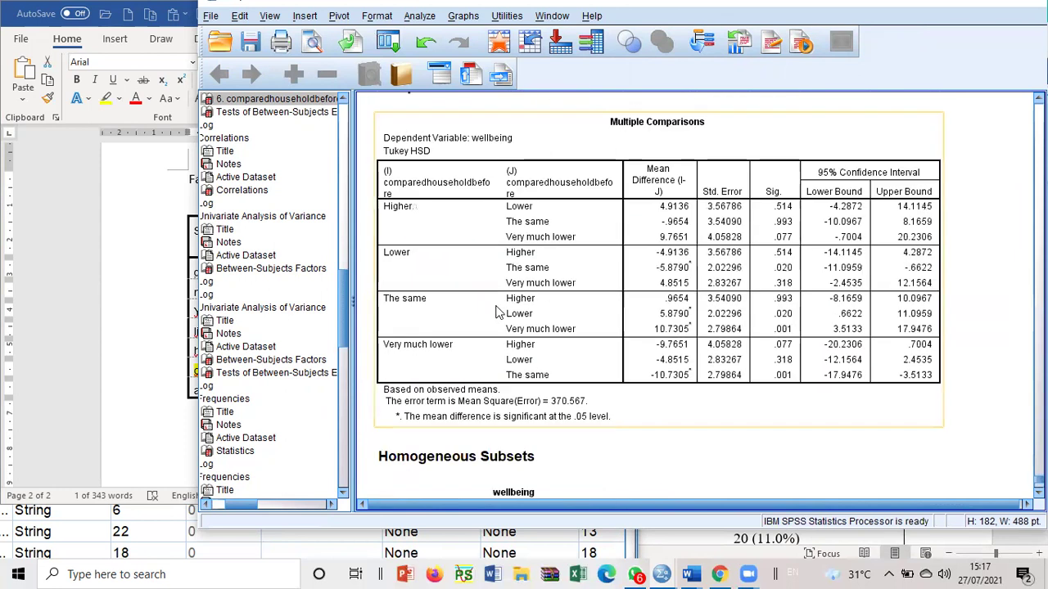
# - Open the wellbeing Homogeneous Subsets table for inspection and examine its comparedhouseholdbefore groups and two subset columns
pyautogui.scroll(-5, 499, 316)
pyautogui.click(564, 305)
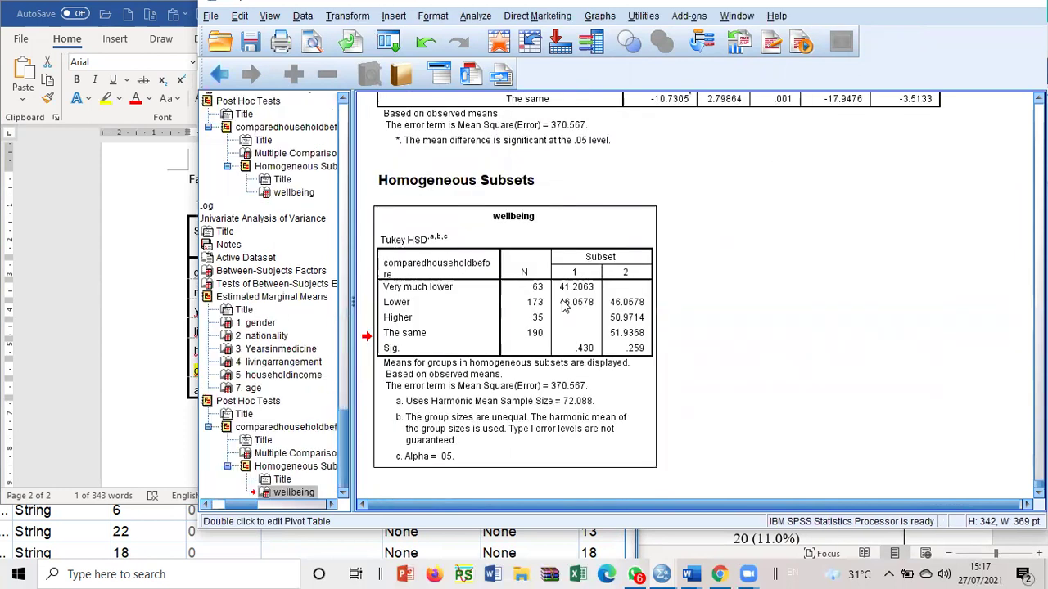
pyautogui.scroll(4, 565, 303)
pyautogui.scroll(-4, 620, 252)
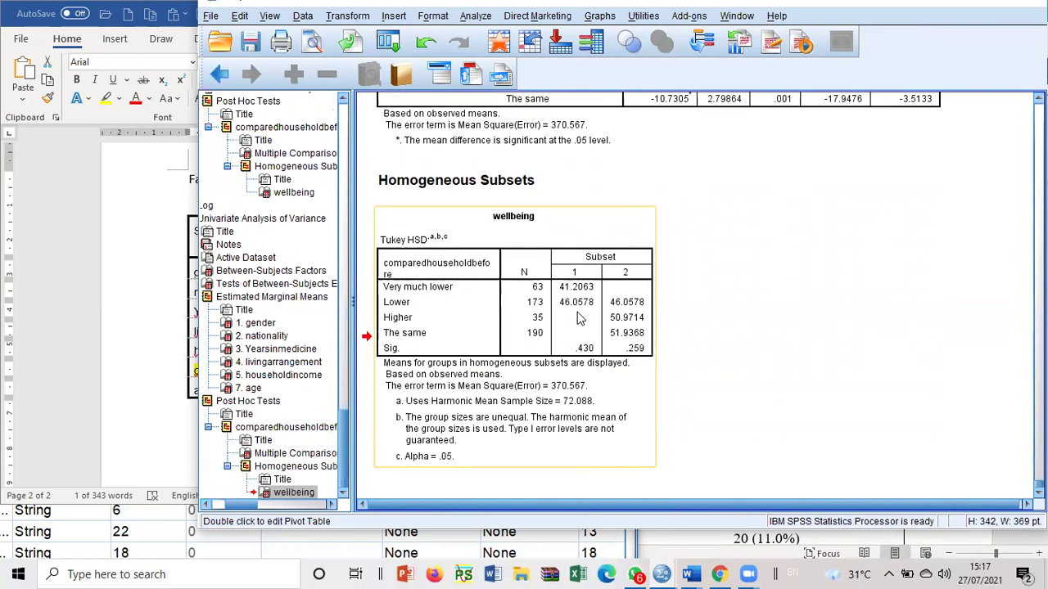
pyautogui.doubleClick(397, 298)
pyautogui.moveTo(397, 293); pyautogui.dragTo(409, 337)
pyautogui.moveTo(575, 278); pyautogui.dragTo(626, 280)
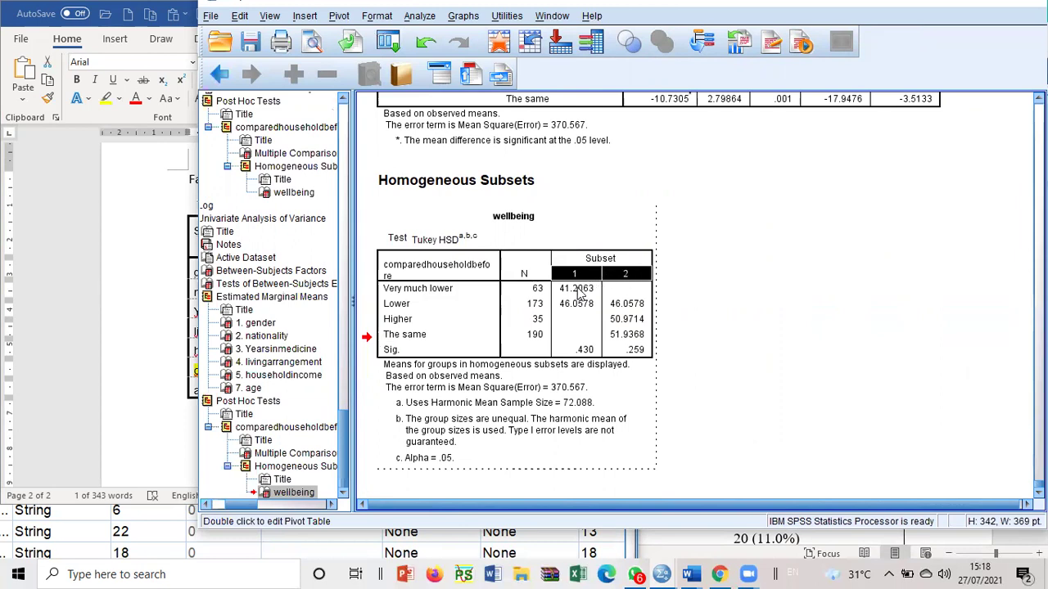
# - Compare the subset membership of the Very much lower group with that of the Higher and The same groups
pyautogui.click(582, 291)
pyautogui.click(616, 292)
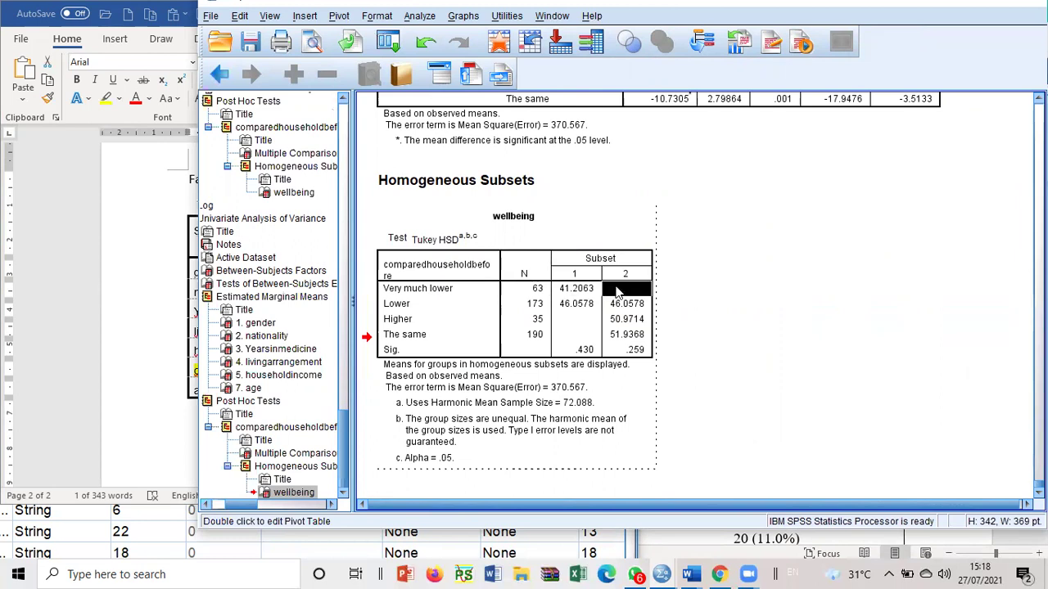
pyautogui.click(583, 291)
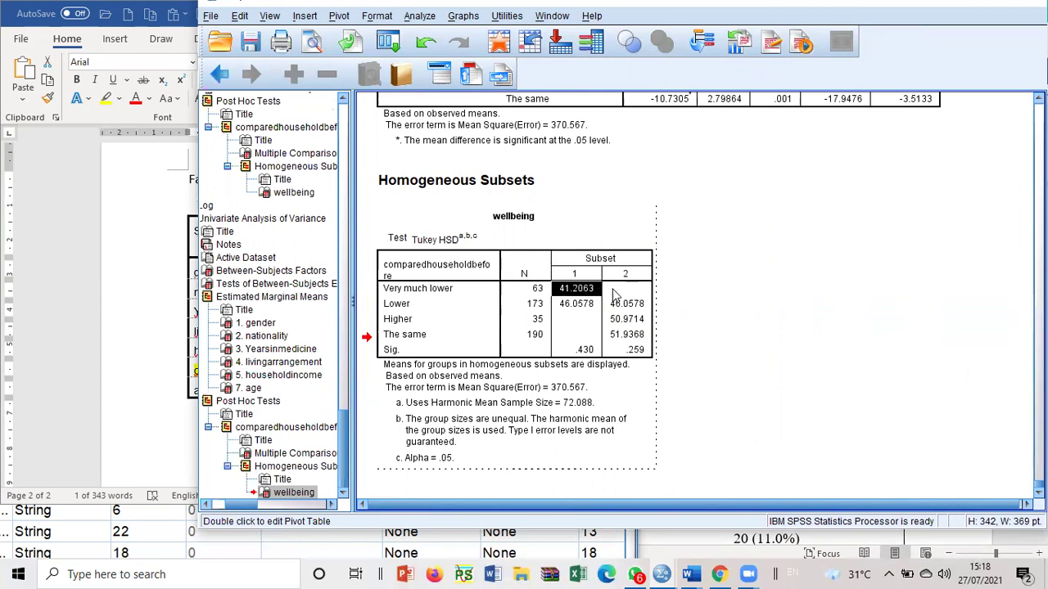
pyautogui.click(619, 295)
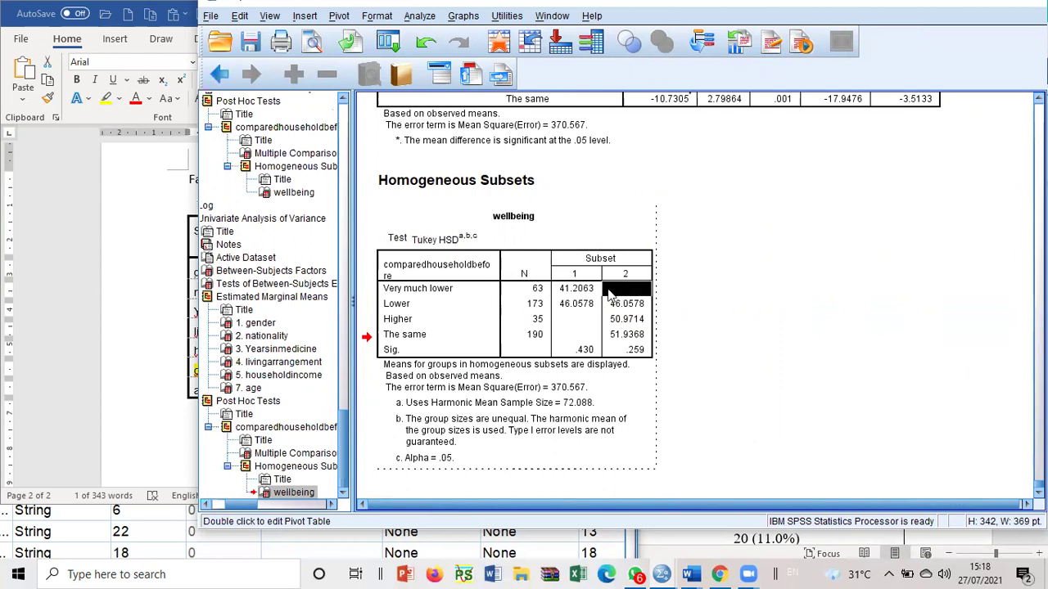
pyautogui.click(443, 298)
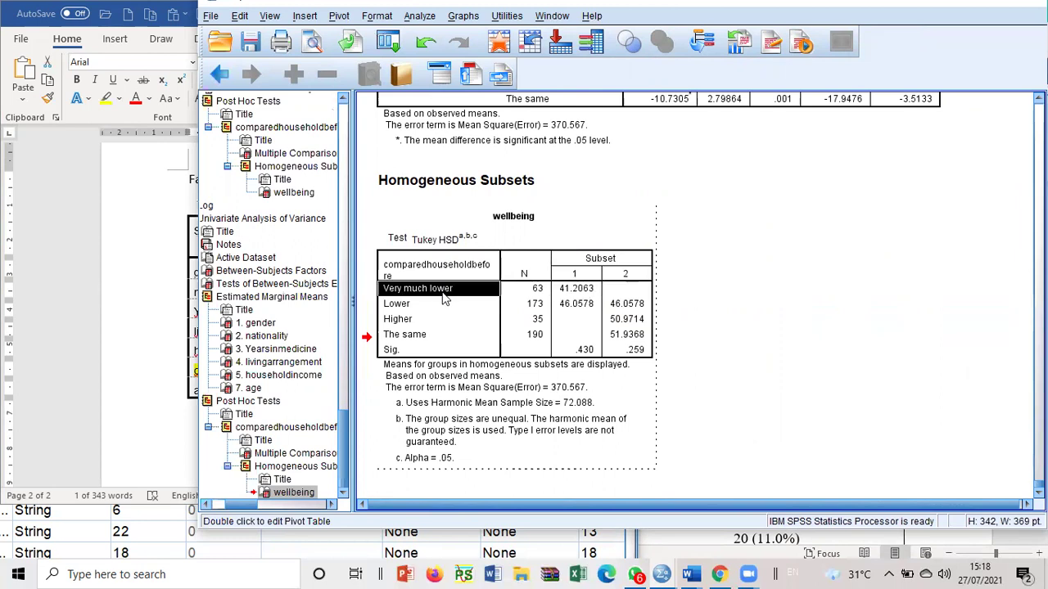
pyautogui.click(570, 296)
pyautogui.click(620, 296)
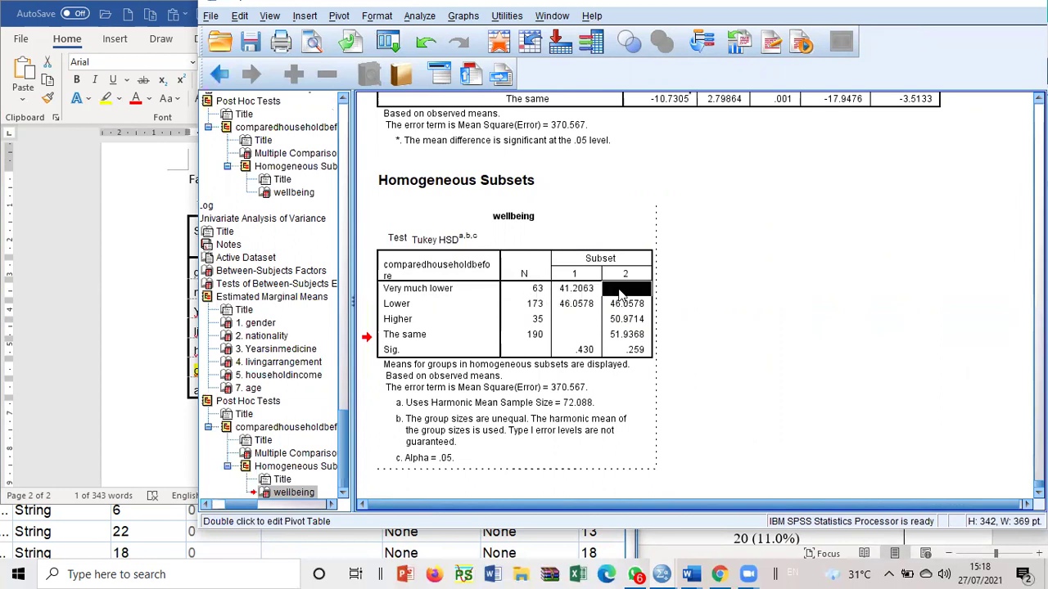
pyautogui.moveTo(622, 321); pyautogui.dragTo(584, 336)
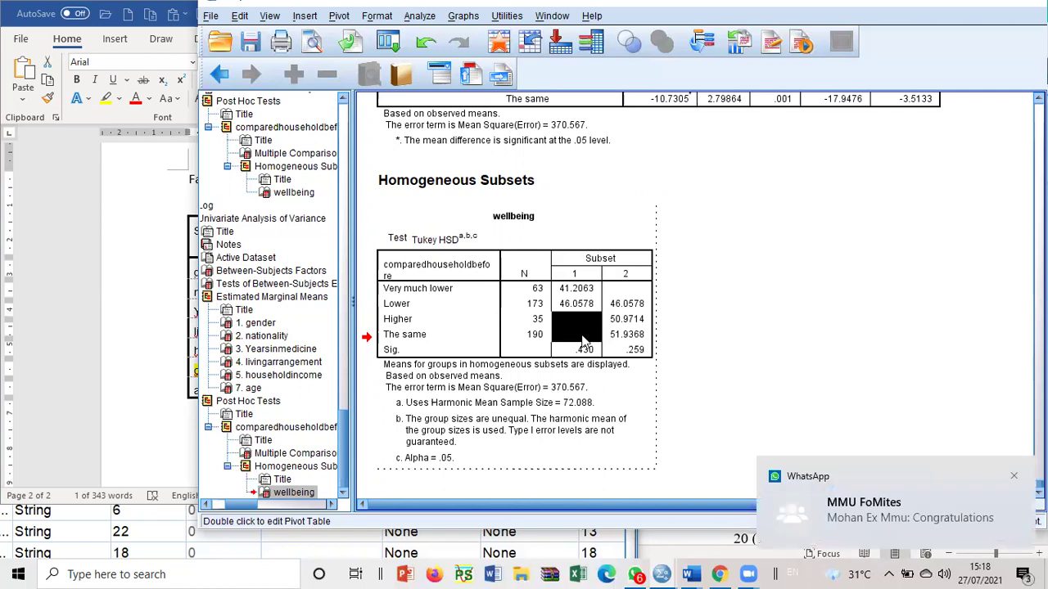
pyautogui.click(578, 291)
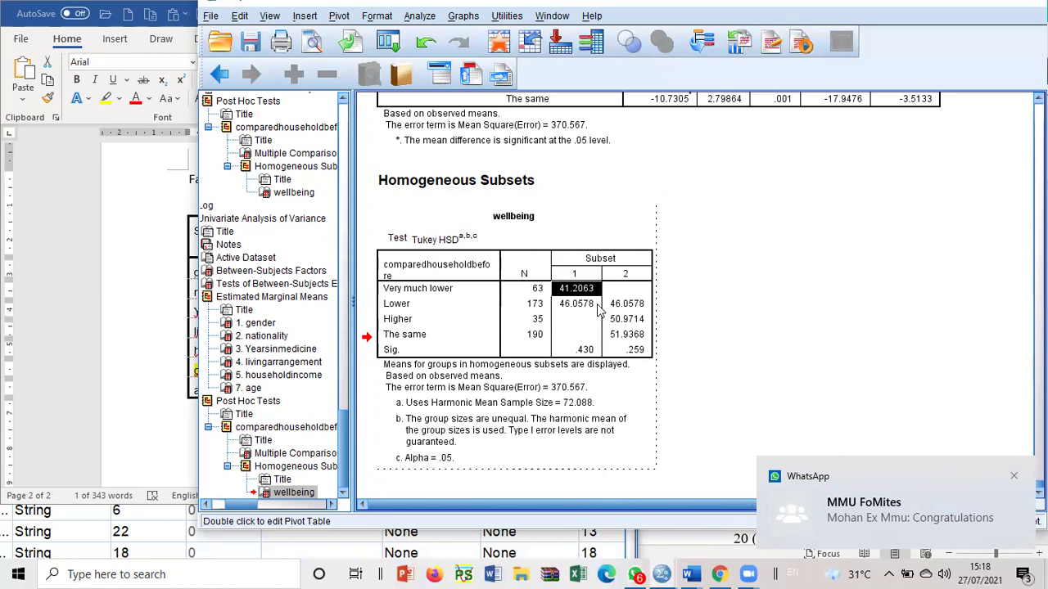
pyautogui.moveTo(614, 321)
pyautogui.mouseDown()
pyautogui.moveTo(616, 340)
pyautogui.moveTo(586, 308)
pyautogui.moveTo(607, 307)
pyautogui.moveTo(583, 308)
pyautogui.moveTo(616, 308)
pyautogui.moveTo(623, 337)
pyautogui.mouseUp()
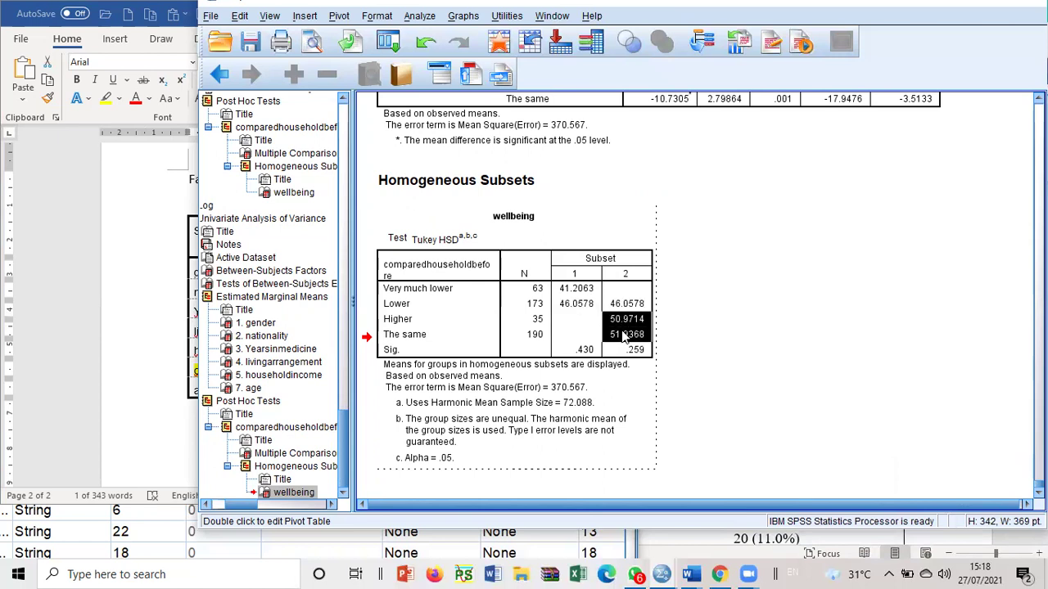
# - Clear the Lower group's mean from both subset columns and compare the Very much lower mean with Higher and The same
pyautogui.moveTo(585, 307); pyautogui.dragTo(625, 309)
pyautogui.click(574, 290)
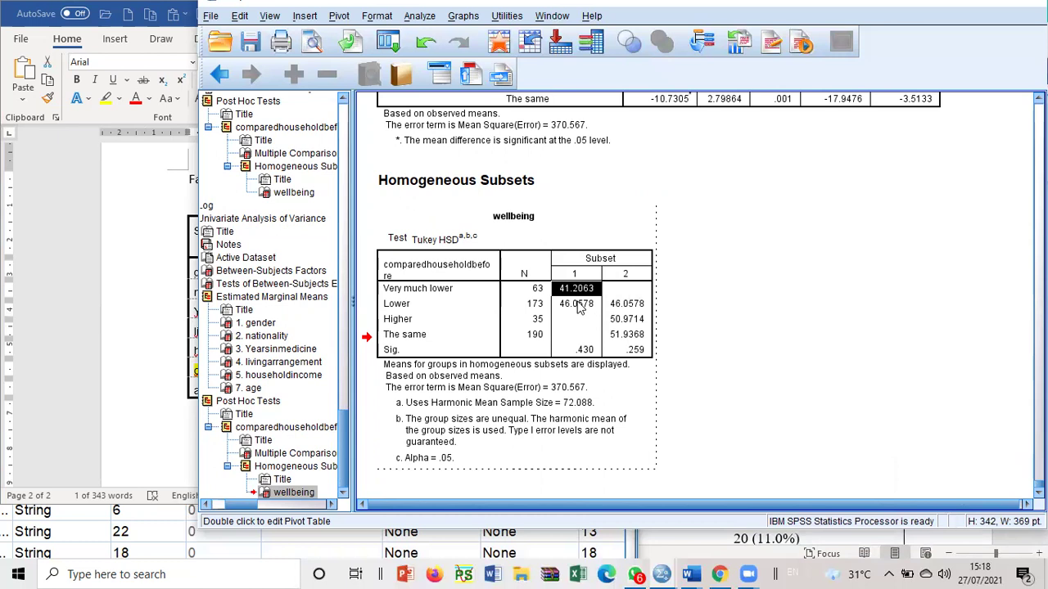
pyautogui.moveTo(575, 307); pyautogui.dragTo(610, 308)
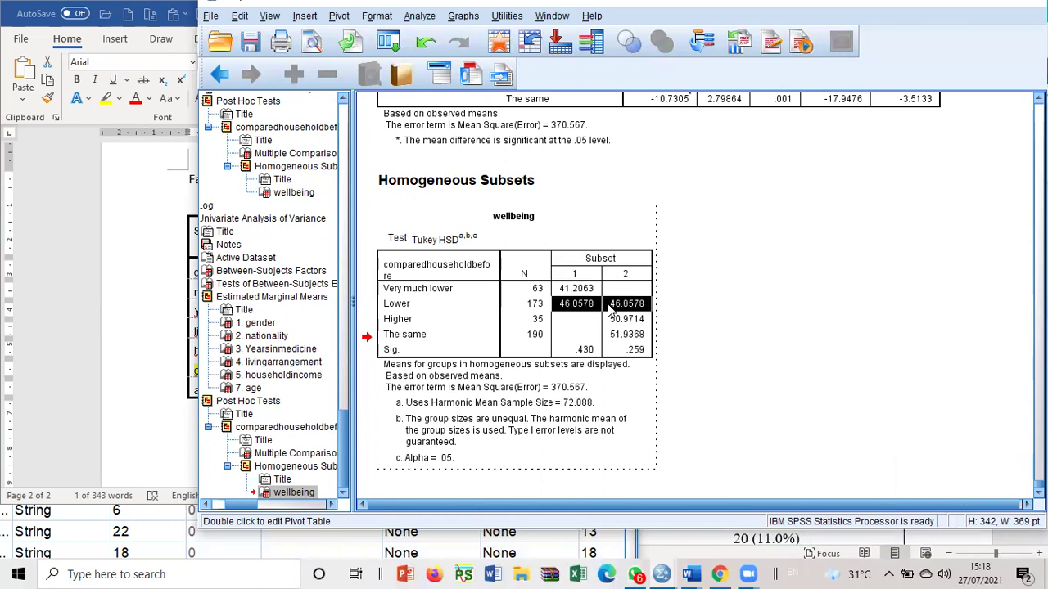
pyautogui.press('Delete')
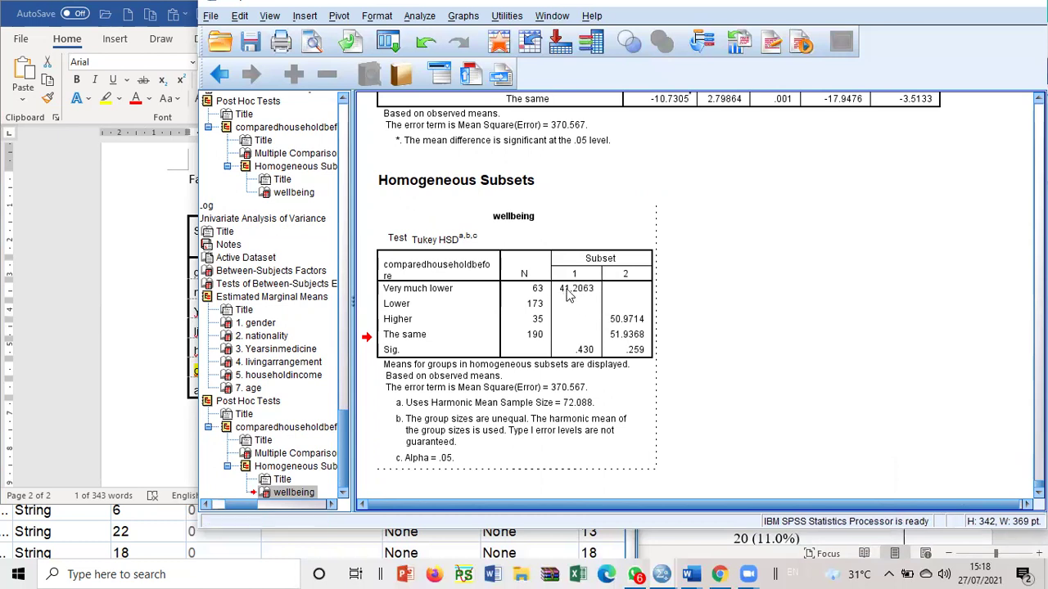
pyautogui.click(571, 293)
pyautogui.moveTo(619, 320); pyautogui.dragTo(616, 335)
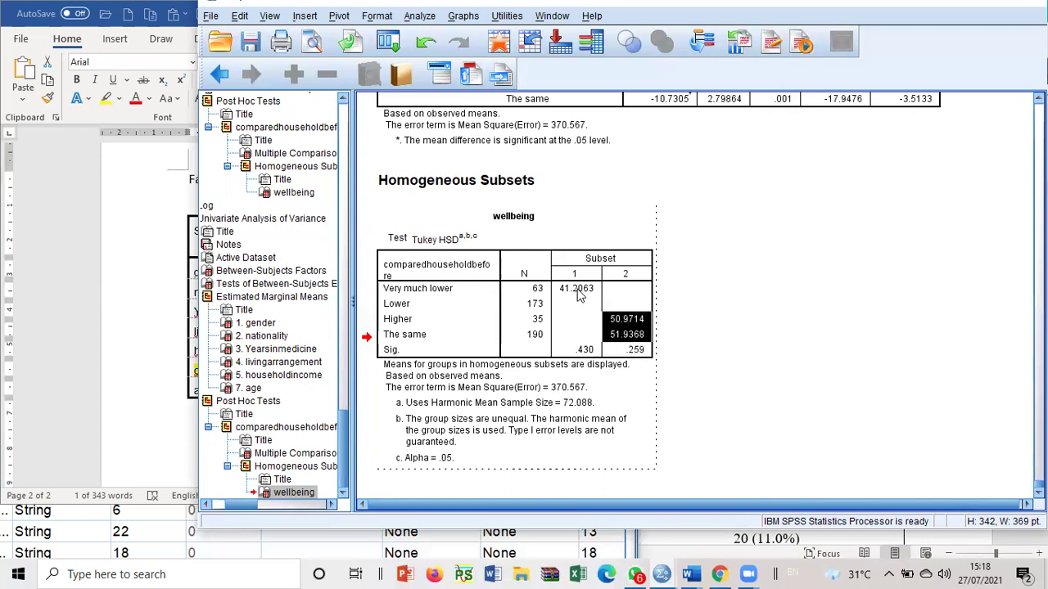
pyautogui.click(739, 269)
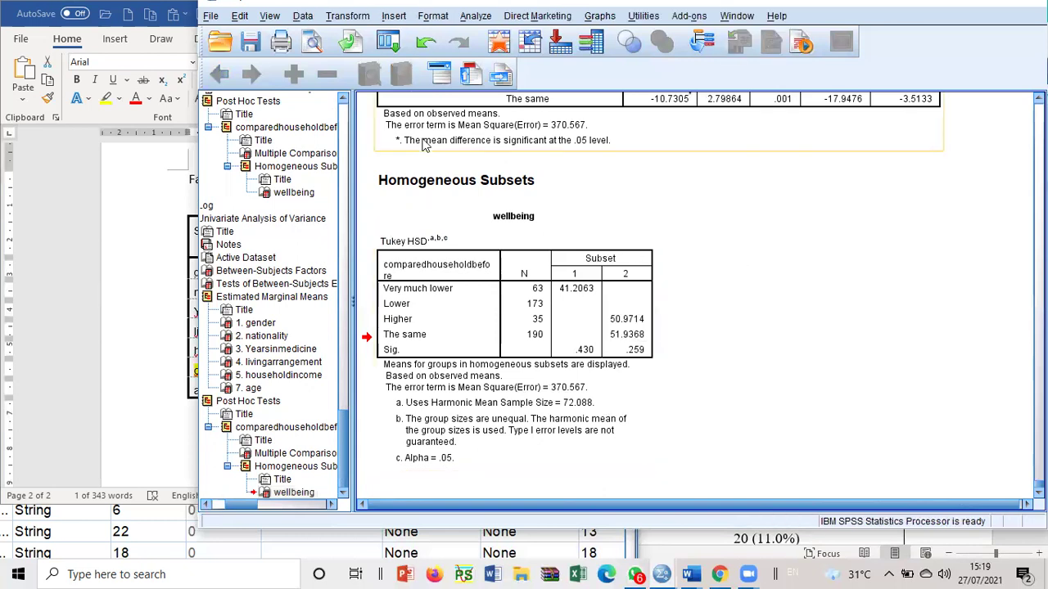
# - Rerun the Univariate analysis of wellbeing with its existing factors and options
pyautogui.click(388, 40)
pyautogui.press('Up')
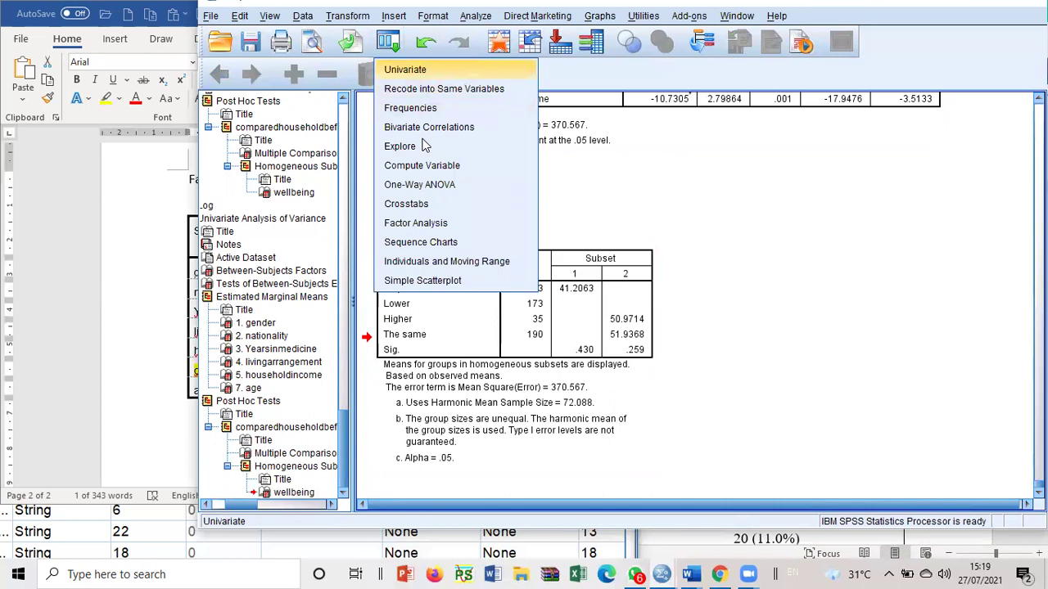
pyautogui.press('Return')
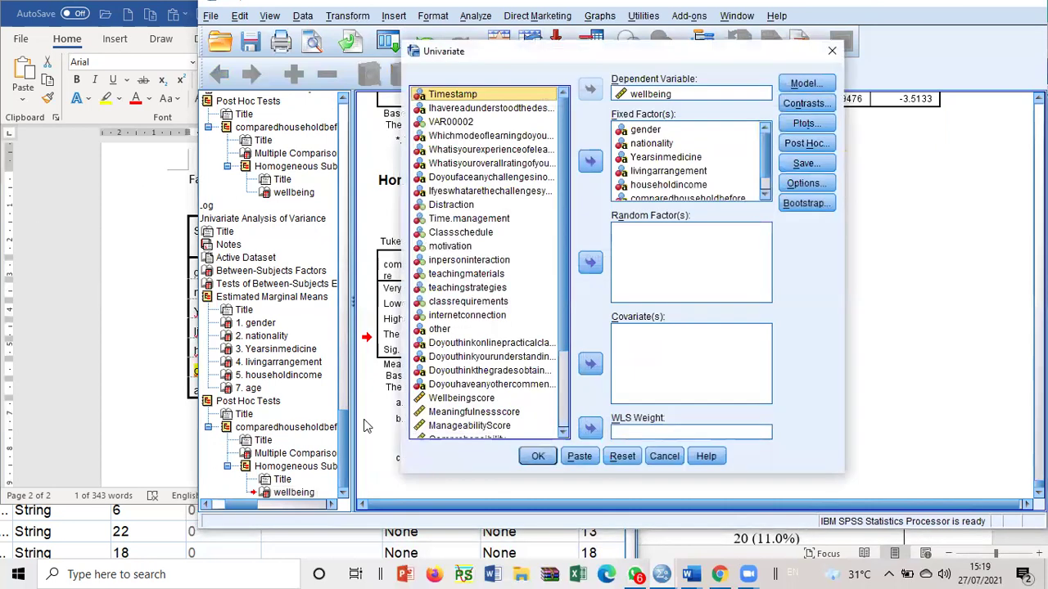
pyautogui.click(537, 456)
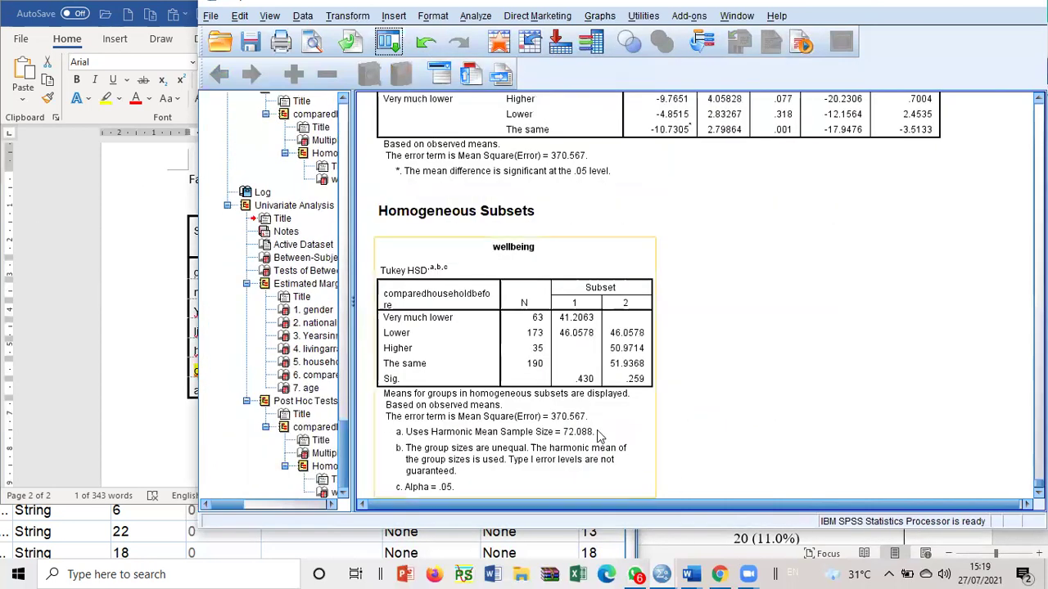
pyautogui.scroll(20, 583, 426)
pyautogui.scroll(-5, 586, 429)
pyautogui.scroll(-5, 587, 429)
pyautogui.click(497, 159)
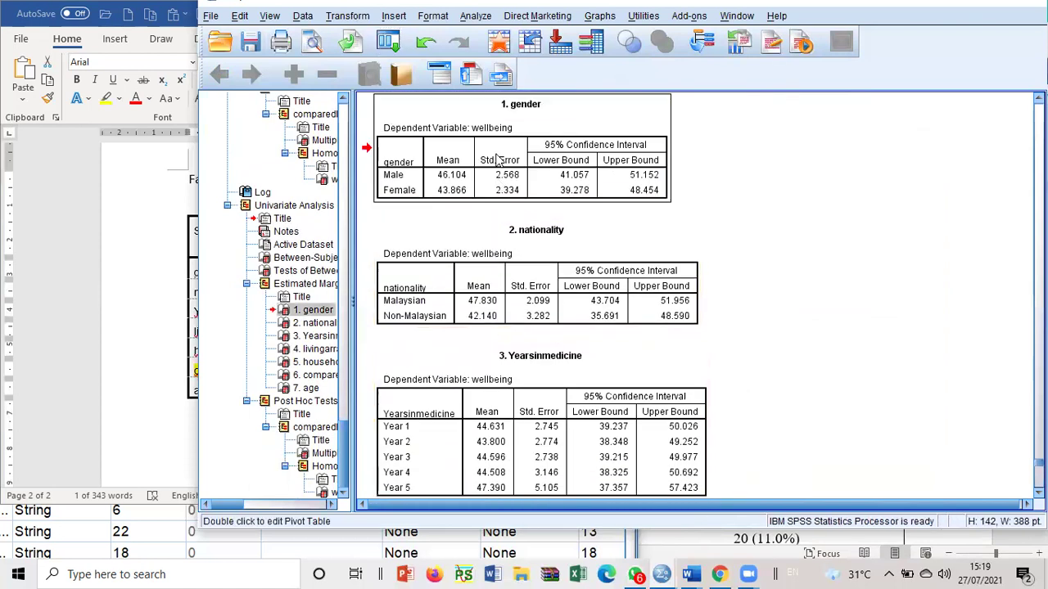
pyautogui.keyDown('ctrl'); pyautogui.click(495, 290); pyautogui.keyUp('ctrl')
pyautogui.moveTo(494, 448); pyautogui.dragTo(540, 437)
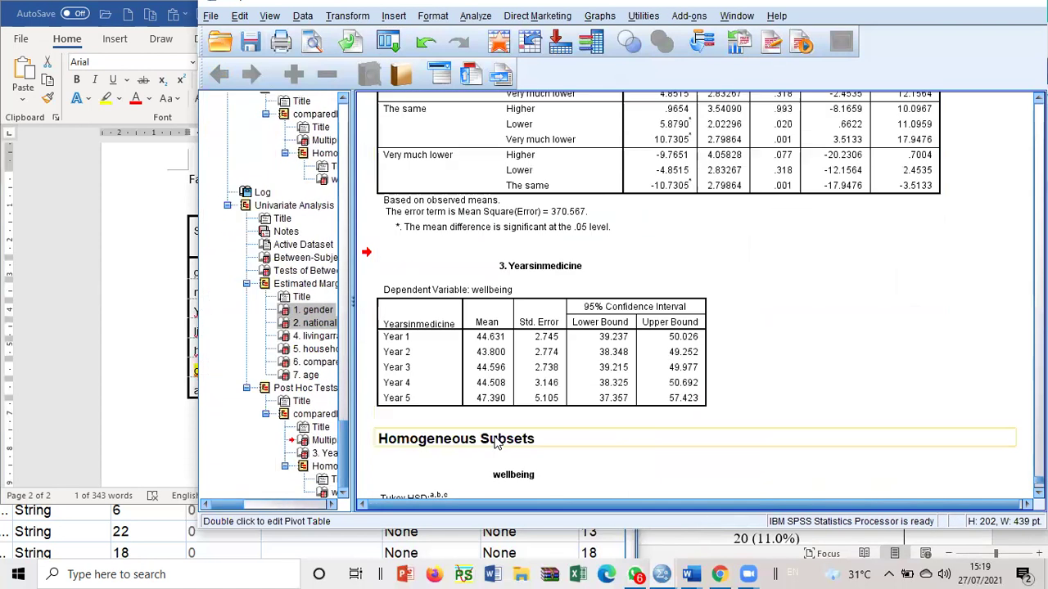
pyautogui.scroll(5, 655, 310)
pyautogui.scroll(15, 655, 309)
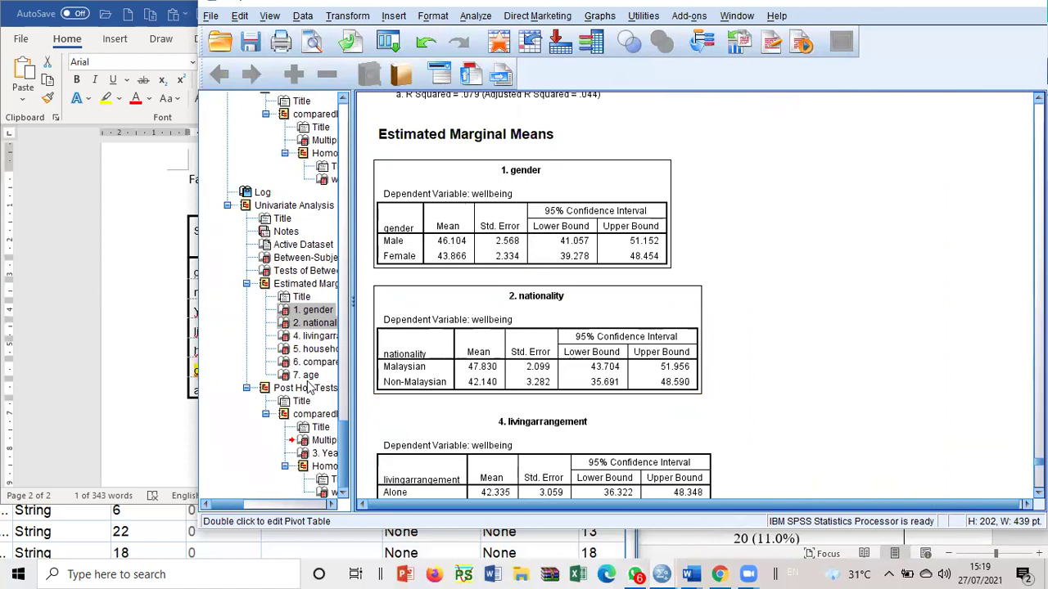
pyautogui.keyDown('shift'); pyautogui.click(307, 375); pyautogui.keyUp('shift')
pyautogui.keyDown('shift'); pyautogui.click(313, 309); pyautogui.keyUp('shift')
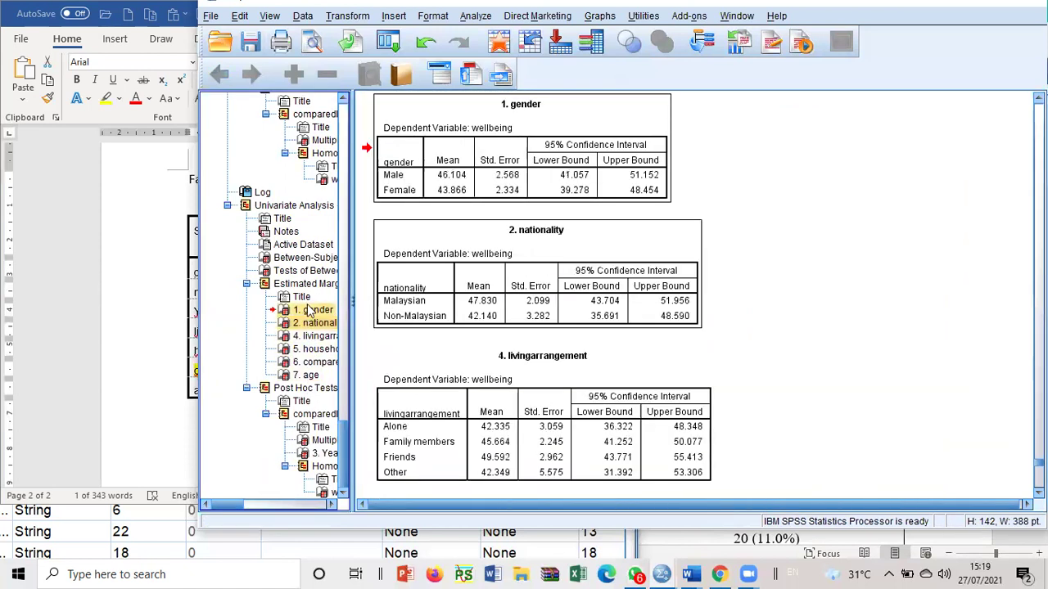
# - Copy the estimated marginal means tables listed from gender through age and paste them into the Word report below the univariate results table
pyautogui.click(312, 310)
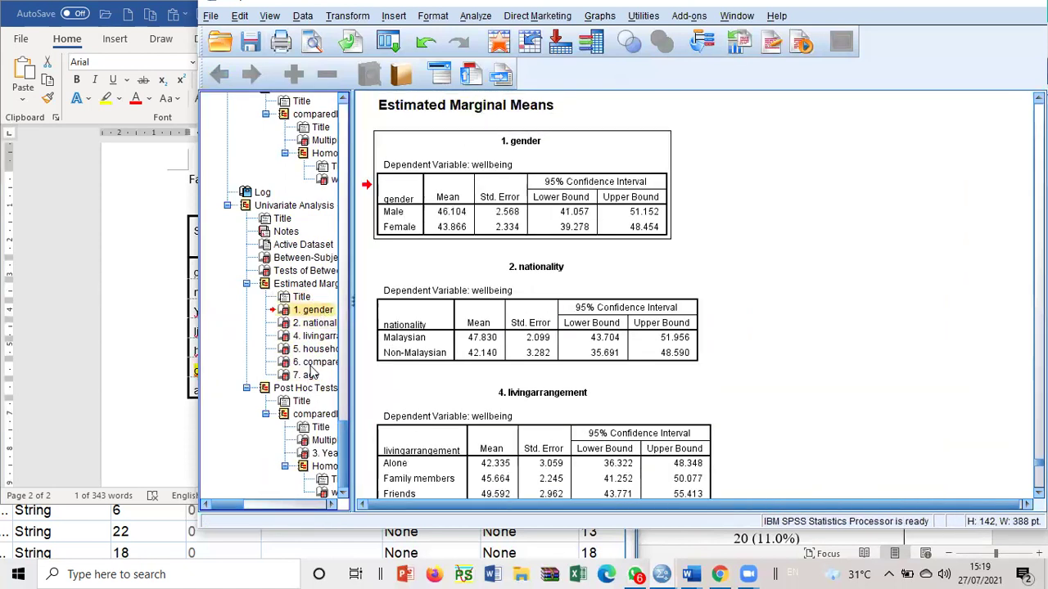
pyautogui.keyDown('shift'); pyautogui.click(309, 375); pyautogui.keyUp('shift')
pyautogui.rightClick(313, 327)
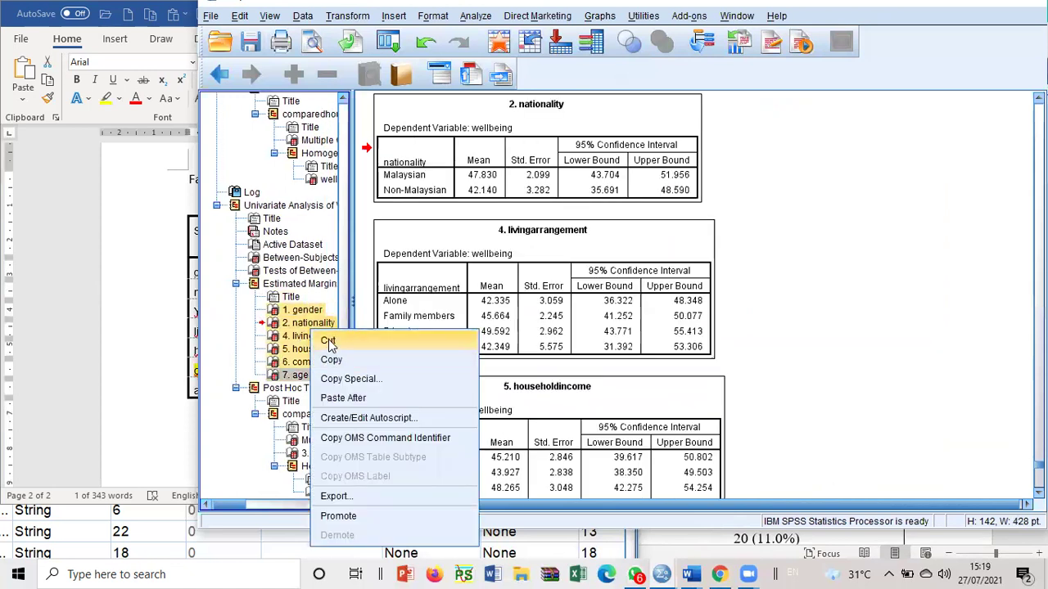
pyautogui.click(331, 361)
pyautogui.click(193, 364)
pyautogui.scroll(-4, 246, 265)
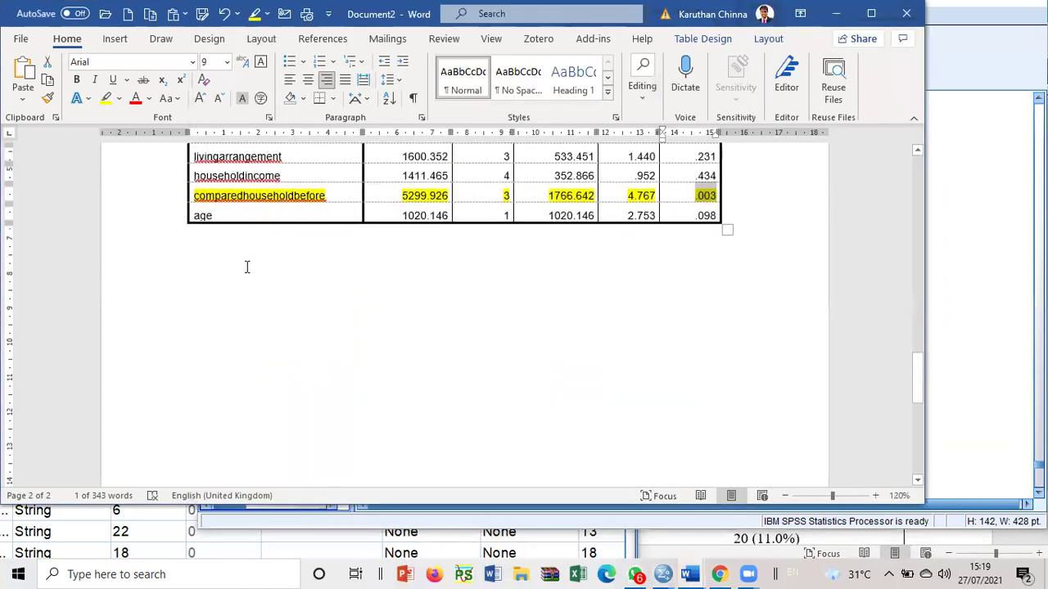
pyautogui.click(243, 267)
pyautogui.hotkey('ctrl', 'v')
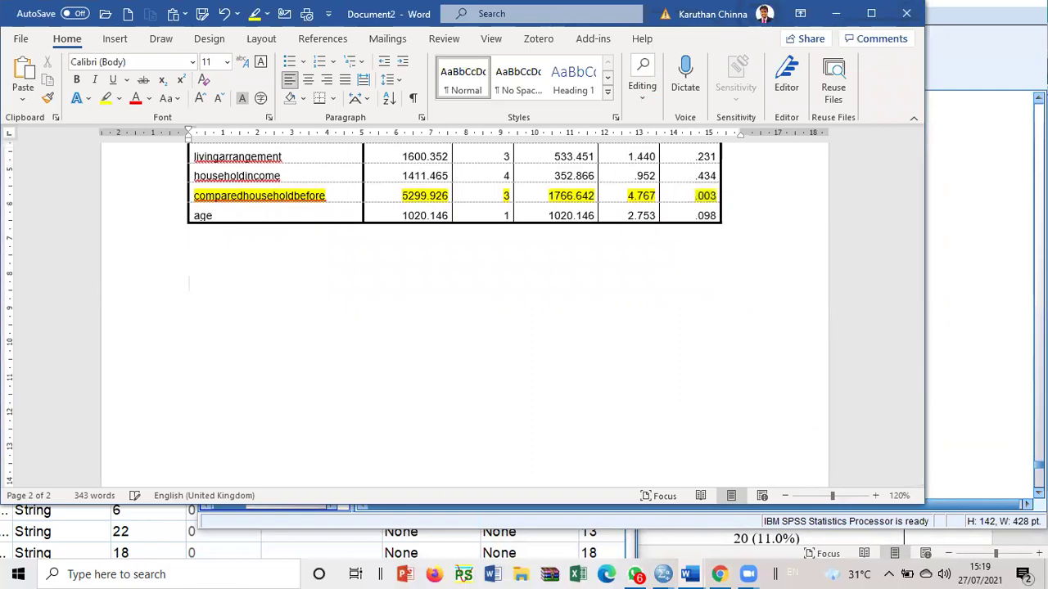
# - Insert a table of three columns and eight rows below the "Factor associated with well-being" heading
pyautogui.scroll(5, 243, 267)
pyautogui.scroll(15, 243, 267)
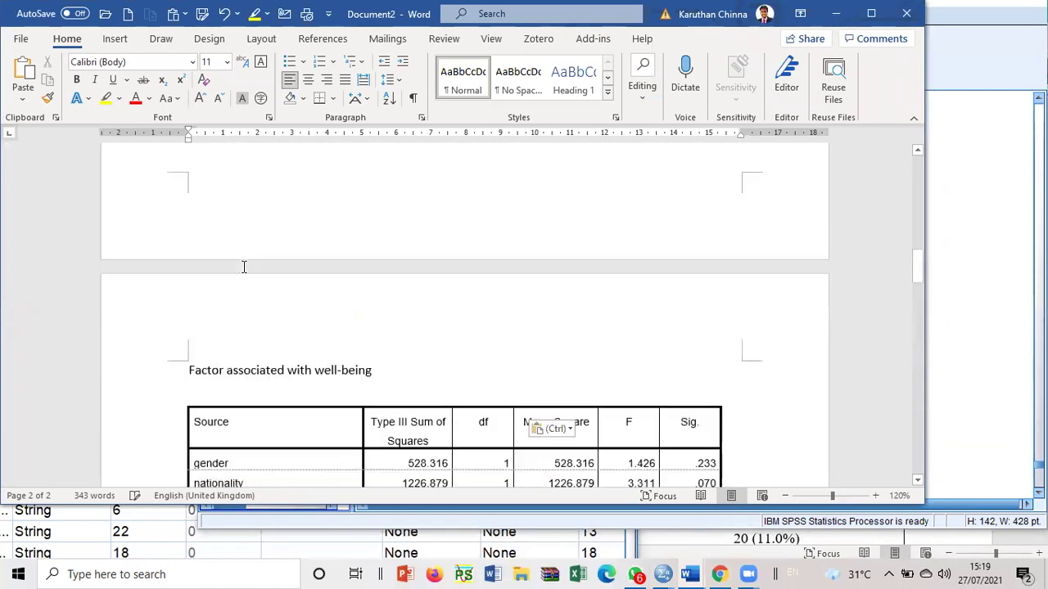
pyautogui.scroll(5, 244, 267)
pyautogui.scroll(-10, 245, 270)
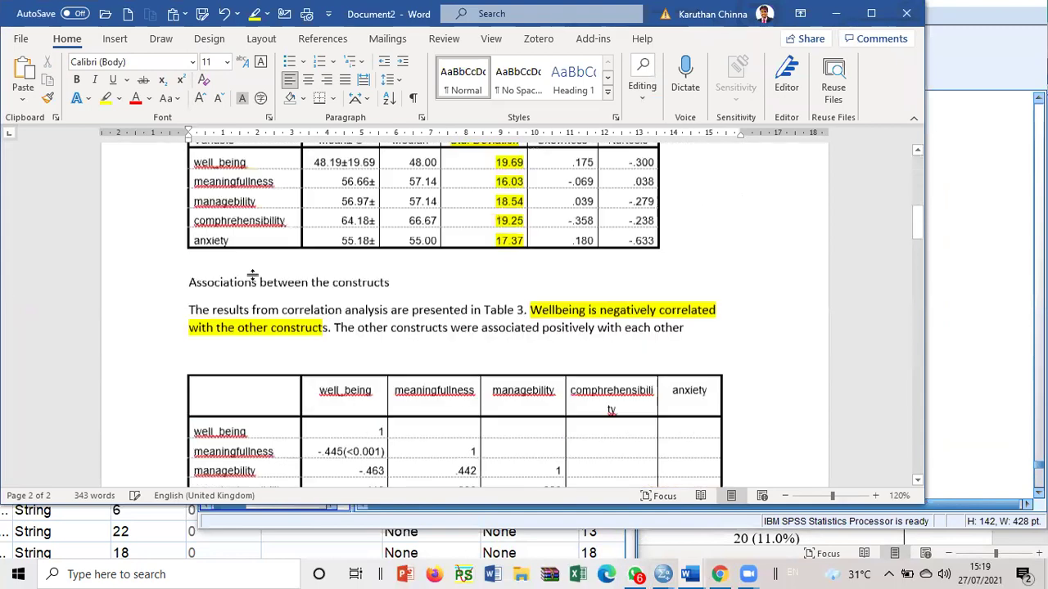
pyautogui.scroll(-12, 261, 281)
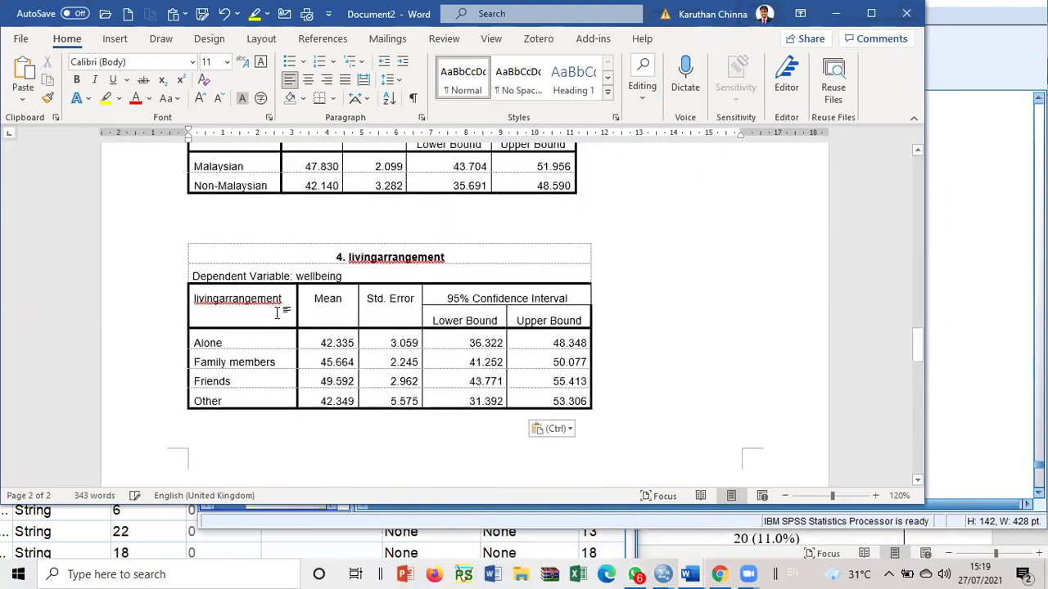
pyautogui.scroll(12, 280, 309)
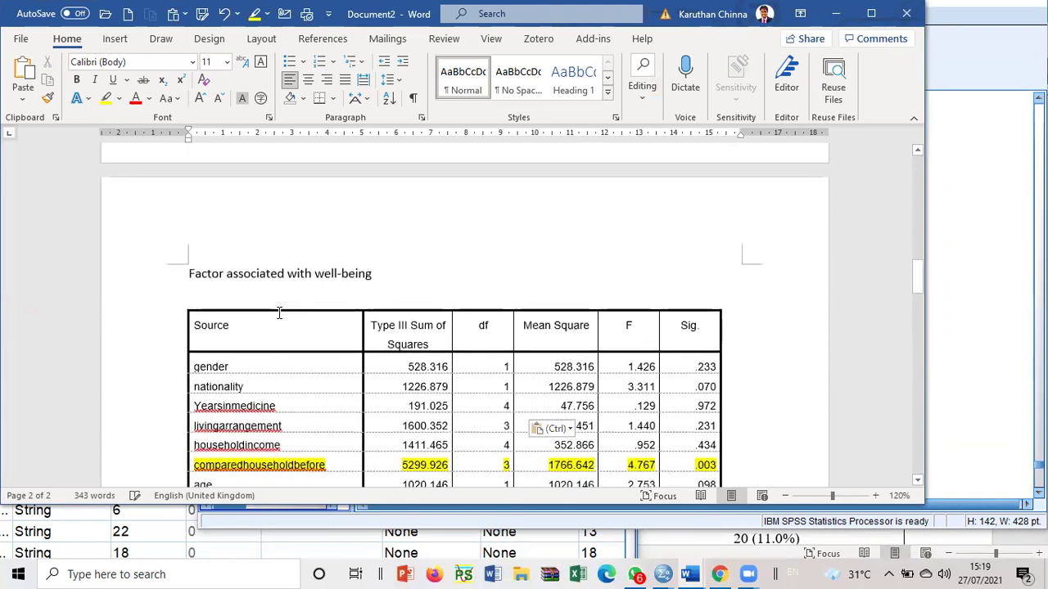
pyautogui.click(408, 288)
pyautogui.press('Return')
pyautogui.press('Return')
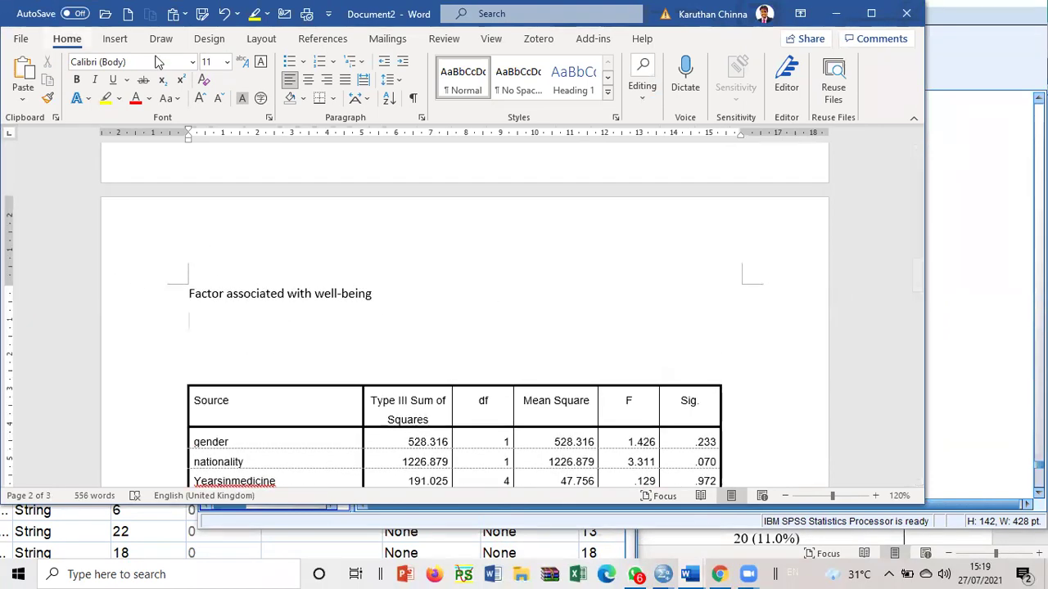
pyautogui.click(114, 39)
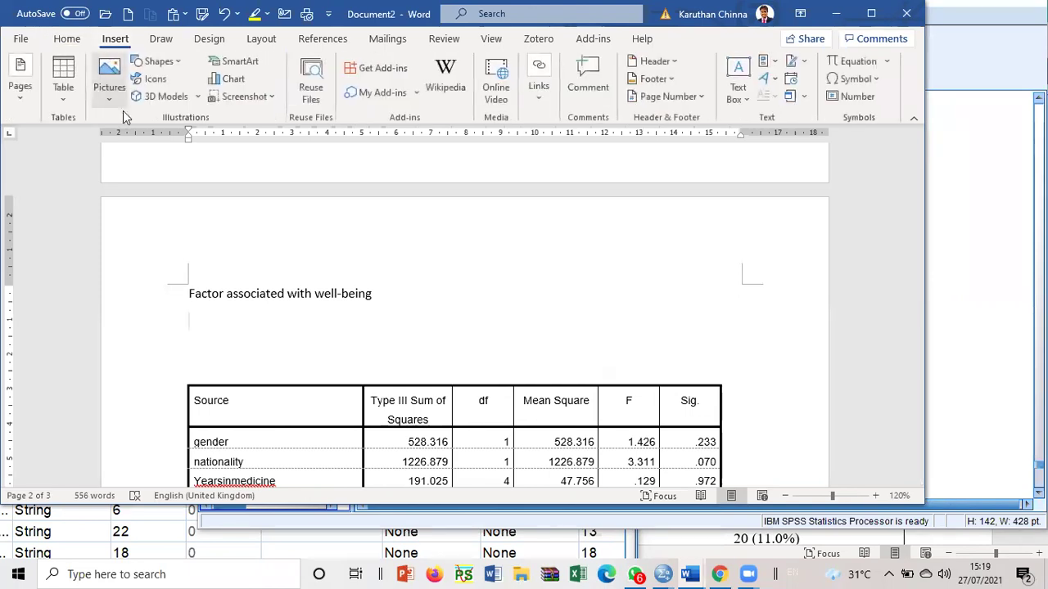
pyautogui.click(63, 90)
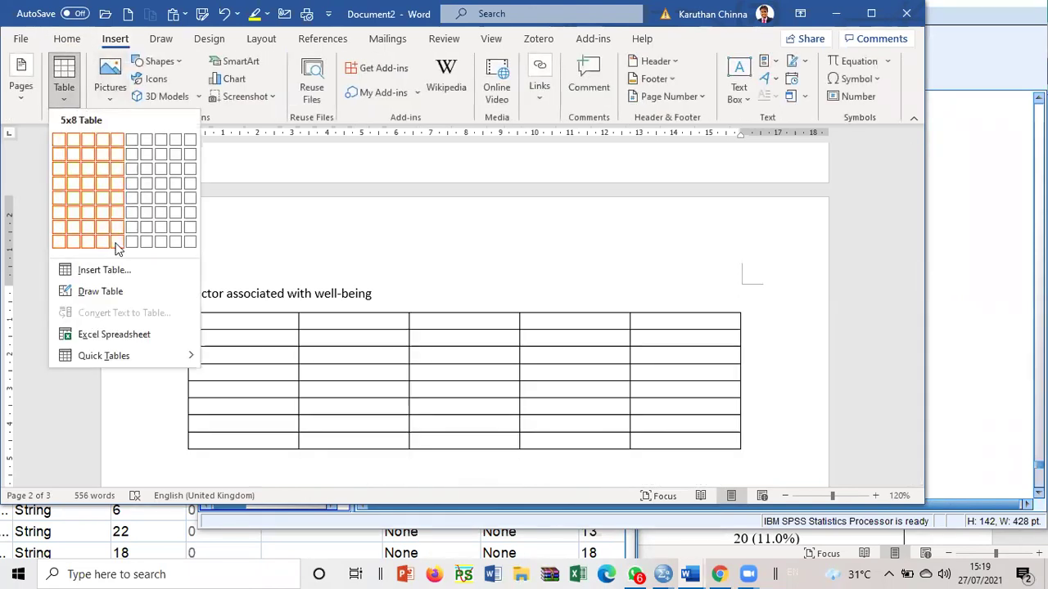
pyautogui.click(88, 243)
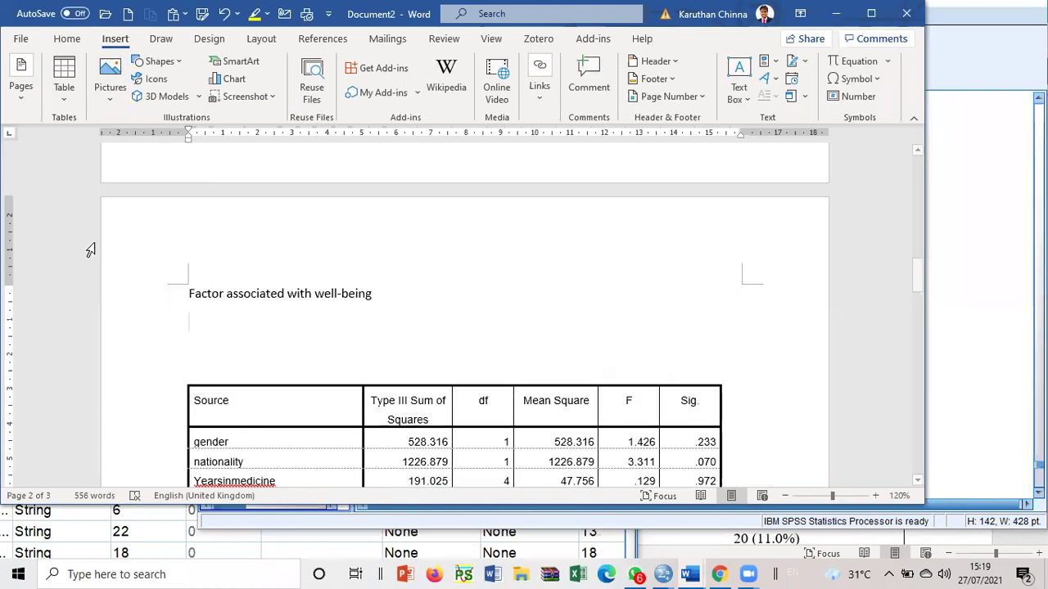
# - Head the new table's first column "Variable" and enter "Gender" with "Male" and "Female" on separate lines in the cell below
pyautogui.write('Variable')
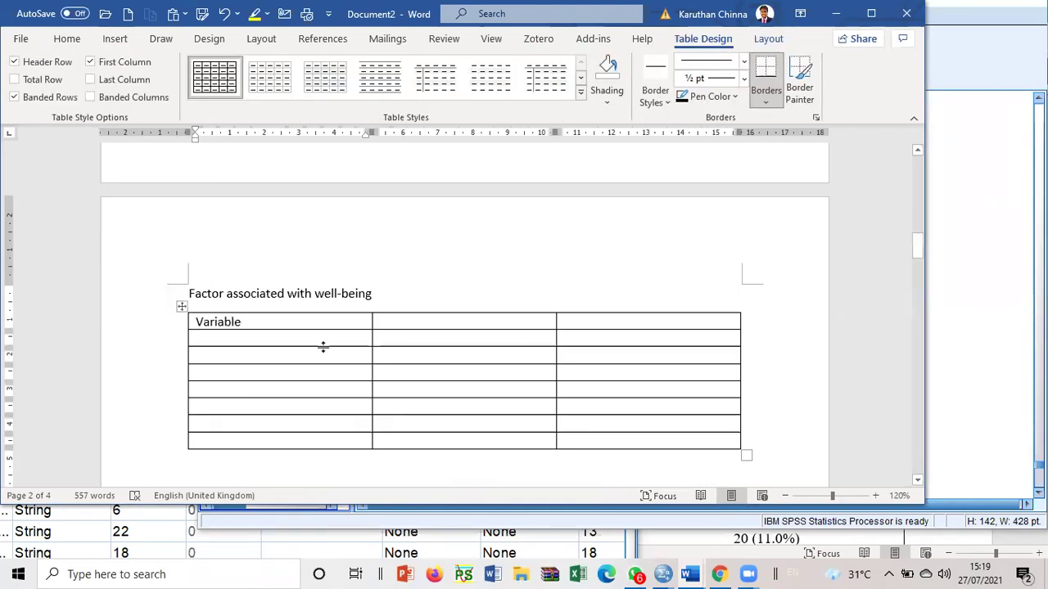
pyautogui.write('Ge')
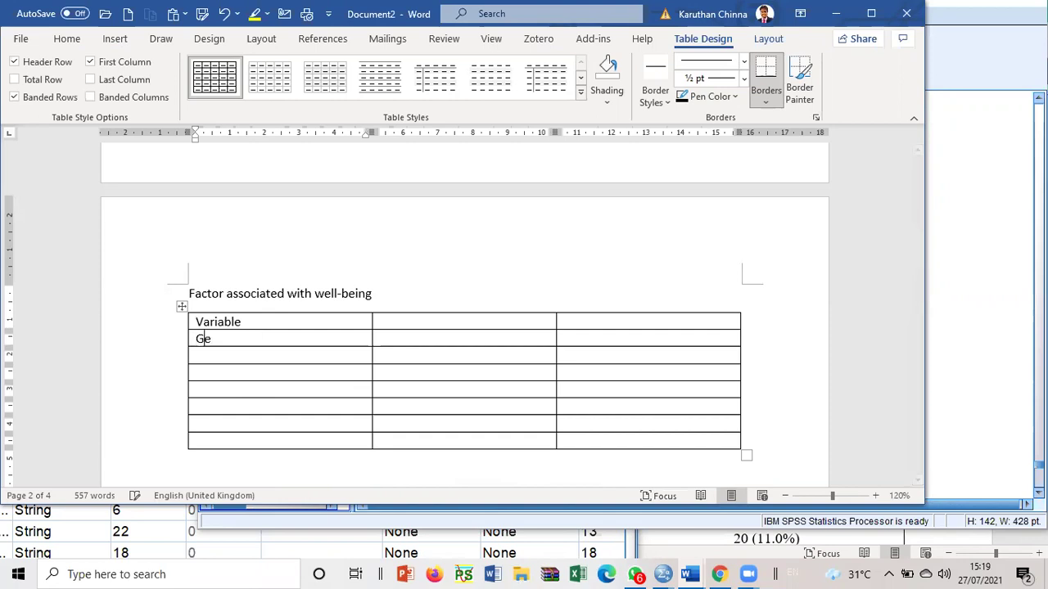
pyautogui.write('nder')
pyautogui.press('Return')
pyautogui.write('Ma;le')
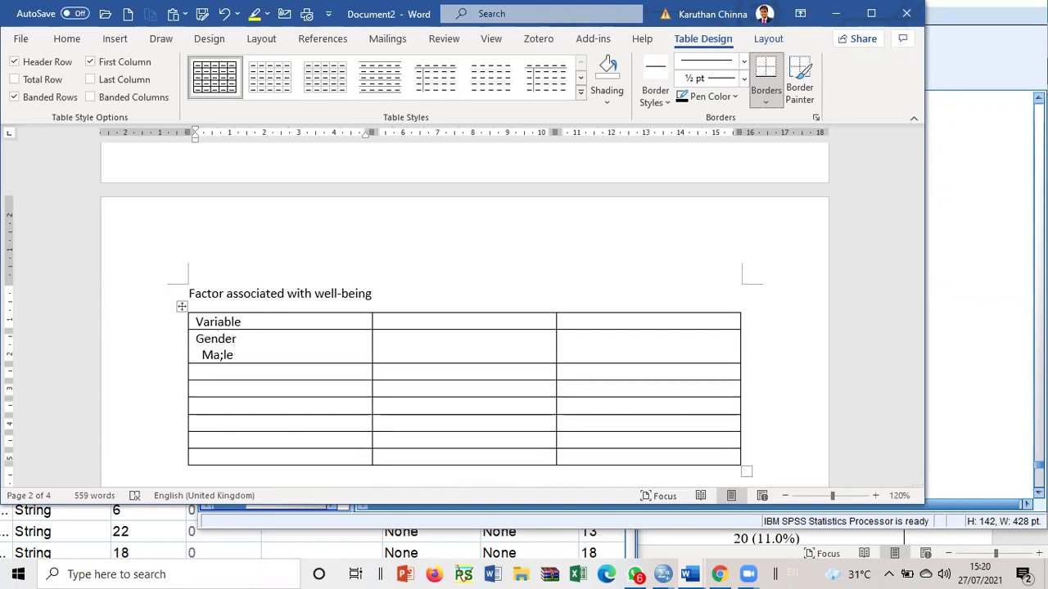
pyautogui.press('BackSpace')
pyautogui.press('BackSpace')
pyautogui.write('le')
pyautogui.press('Return')
pyautogui.write('Female')
# - Head the new table's second column "Mean ± SE" and its third column "p-value"
pyautogui.click(442, 316)
pyautogui.write('mean')
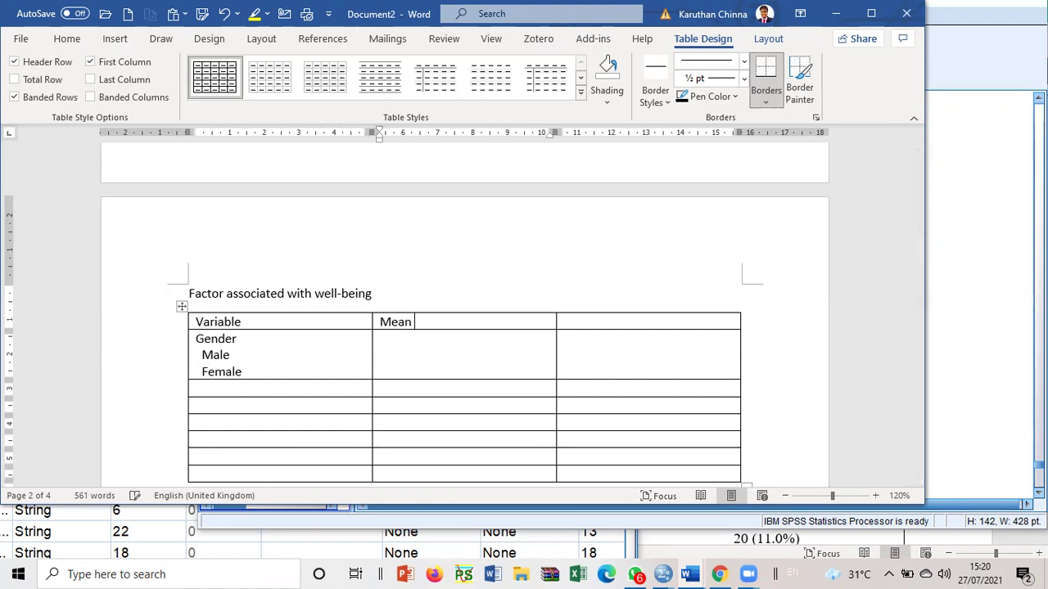
pyautogui.click(116, 38)
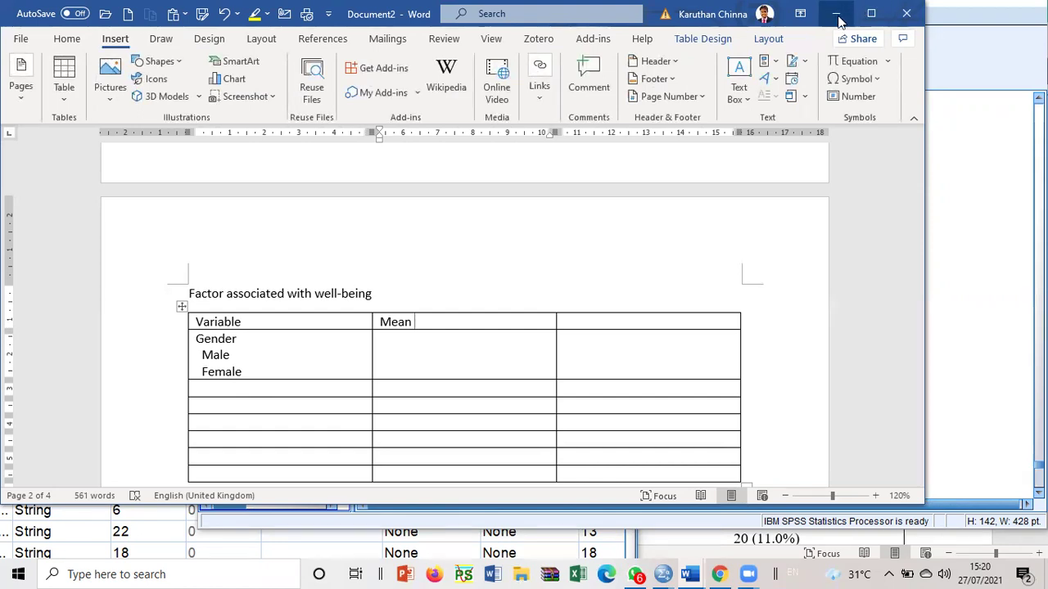
pyautogui.click(853, 79)
pyautogui.click(839, 104)
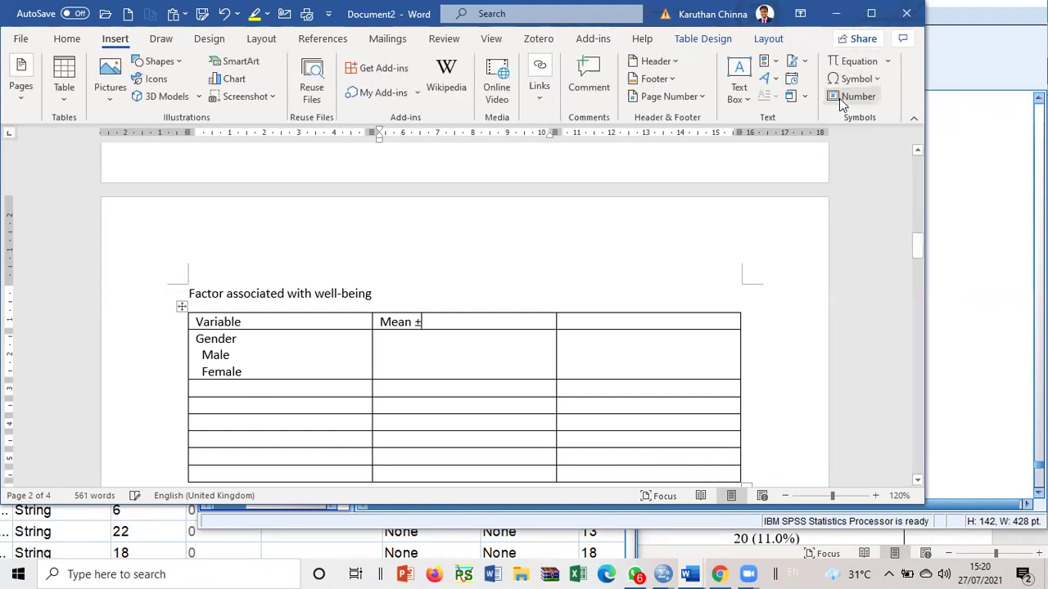
pyautogui.write('SE')
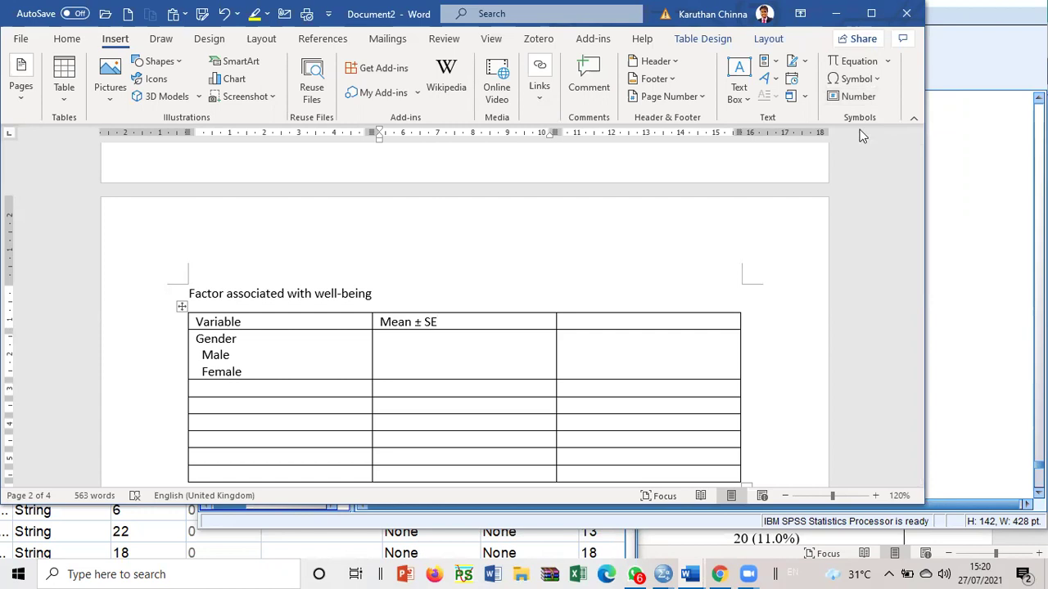
pyautogui.click(649, 325)
pyautogui.write('p-value')
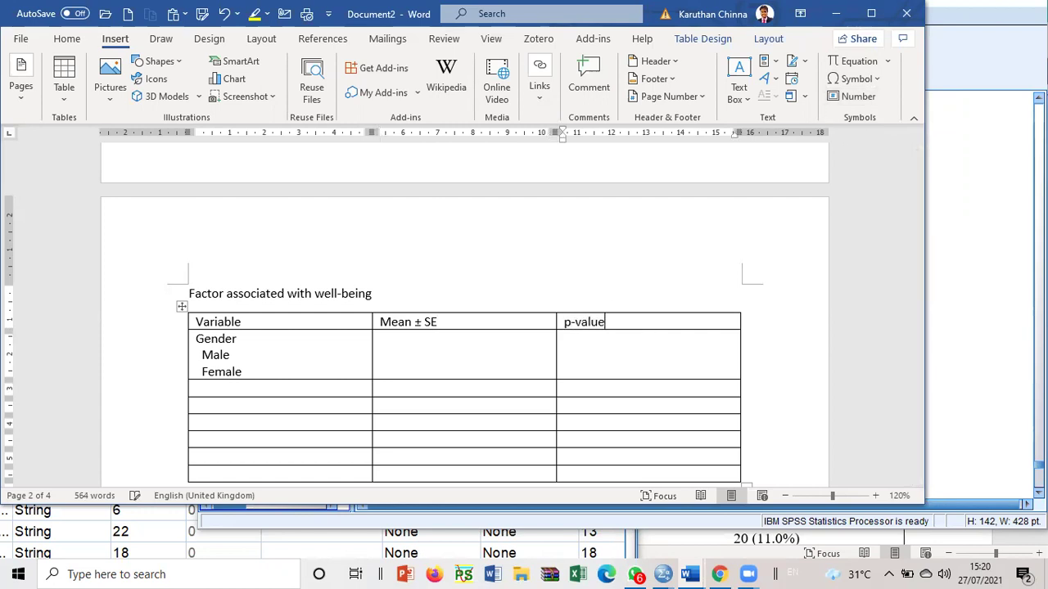
# - Copy the Sig. values for gender through age from the univariate results table into the new table's p-value cells
pyautogui.scroll(-6, 464, 344)
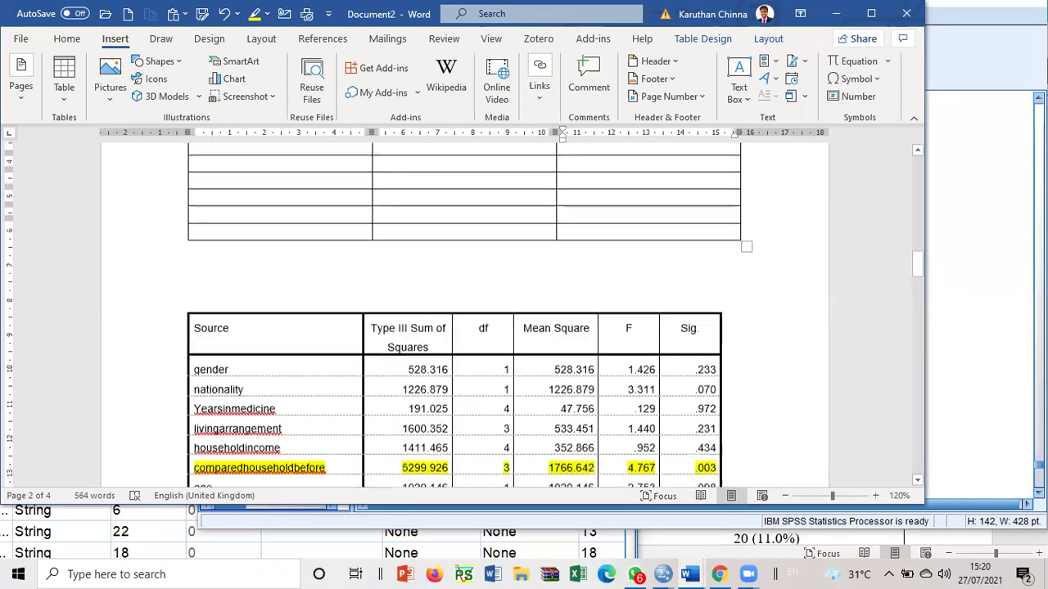
pyautogui.moveTo(698, 350); pyautogui.dragTo(704, 468)
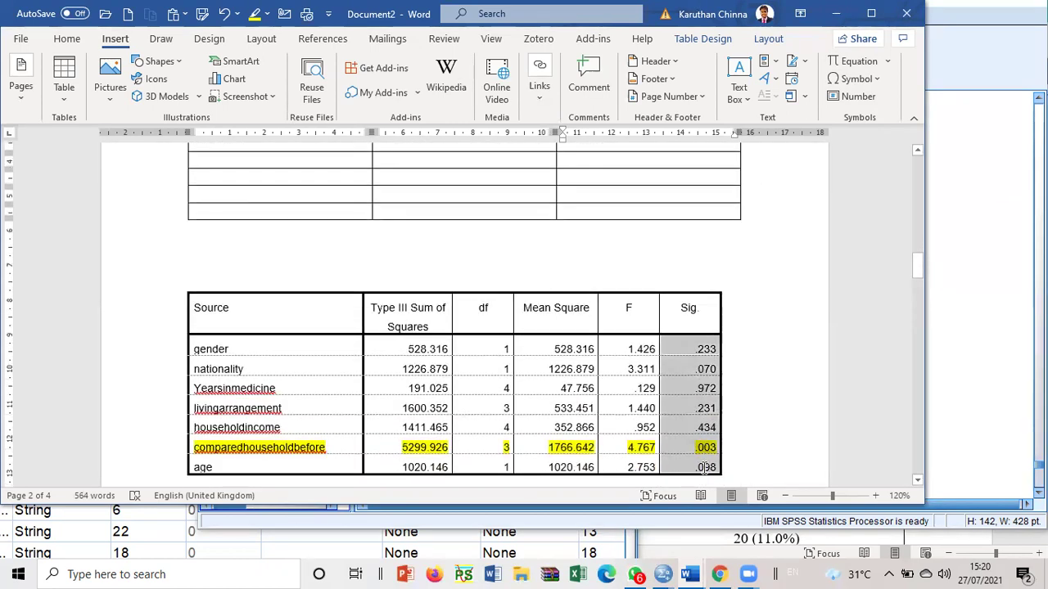
pyautogui.rightClick(690, 366)
pyautogui.click(730, 129)
pyautogui.scroll(4, 697, 224)
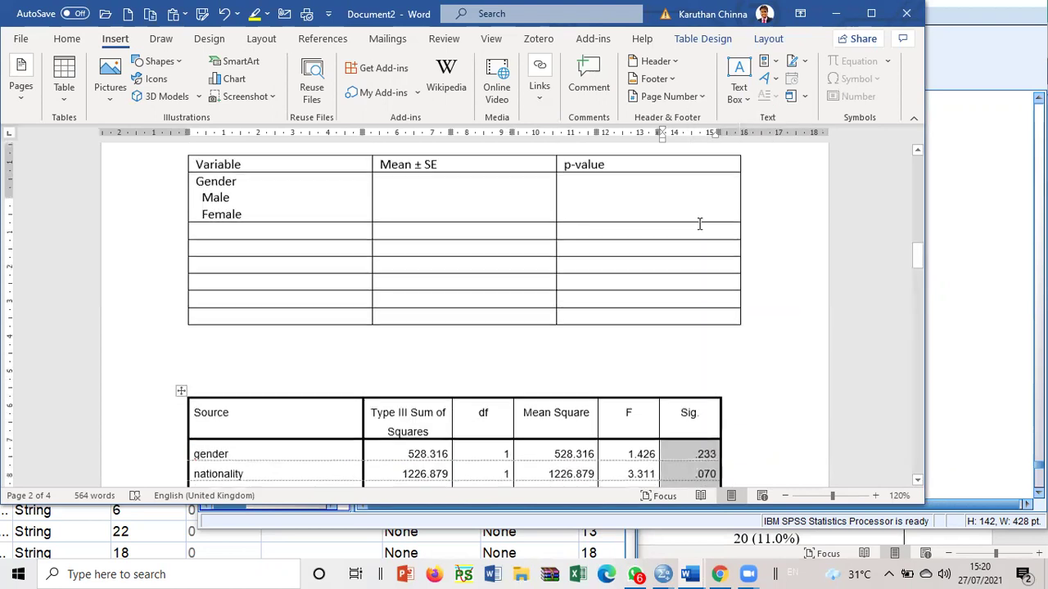
pyautogui.moveTo(649, 275); pyautogui.dragTo(657, 385)
pyautogui.rightClick(657, 385)
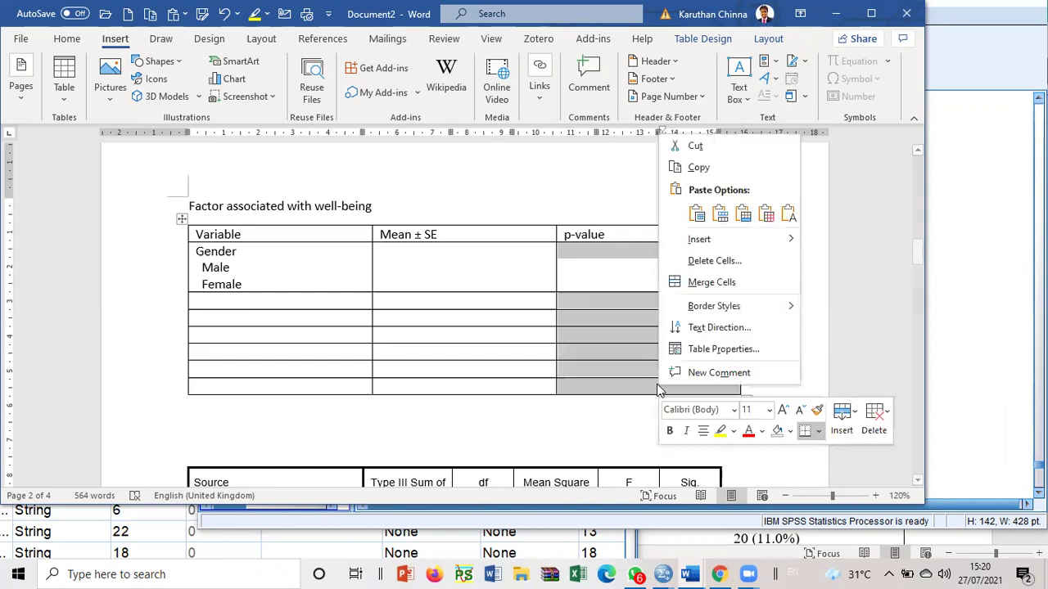
pyautogui.click(761, 209)
# - Enter "Nationality" and "Year of study" in the two variable cells below Gender, each followed by a blank line
pyautogui.click(211, 301)
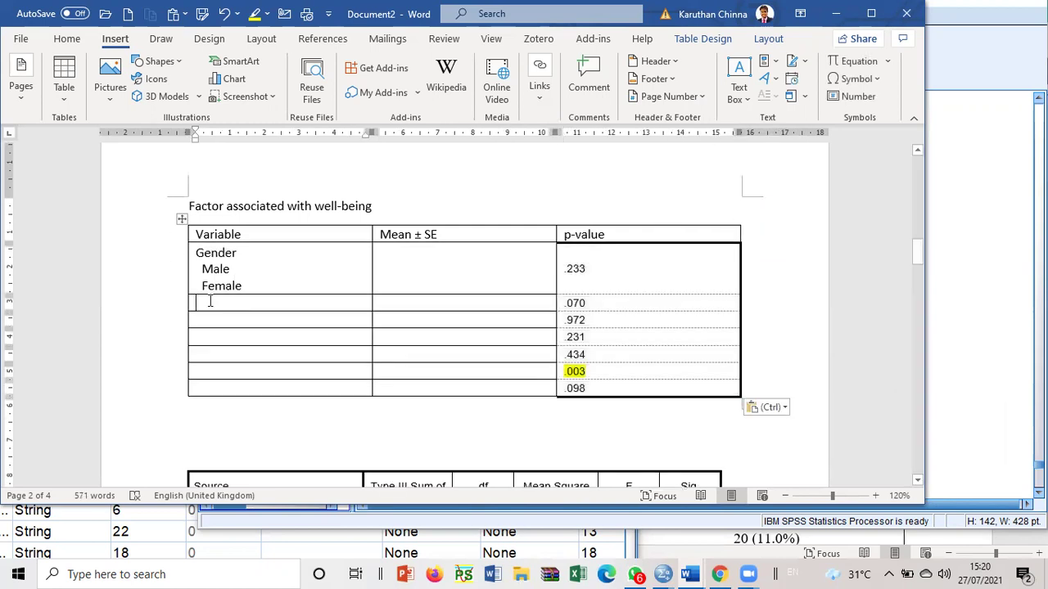
pyautogui.scroll(-2, 210, 302)
pyautogui.scroll(-5, 210, 301)
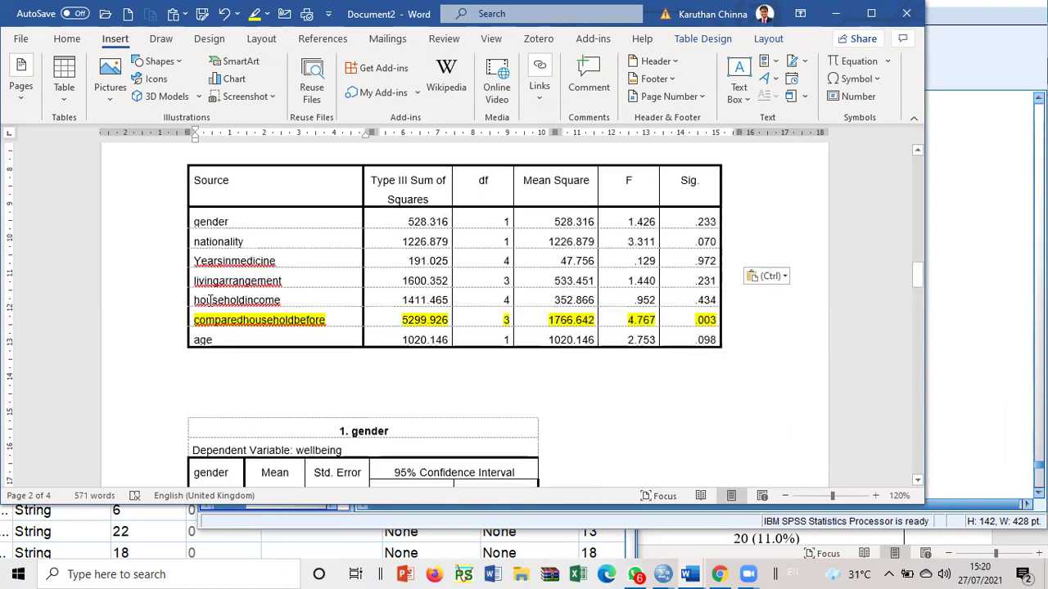
pyautogui.scroll(10, 211, 301)
pyautogui.scroll(-5, 211, 301)
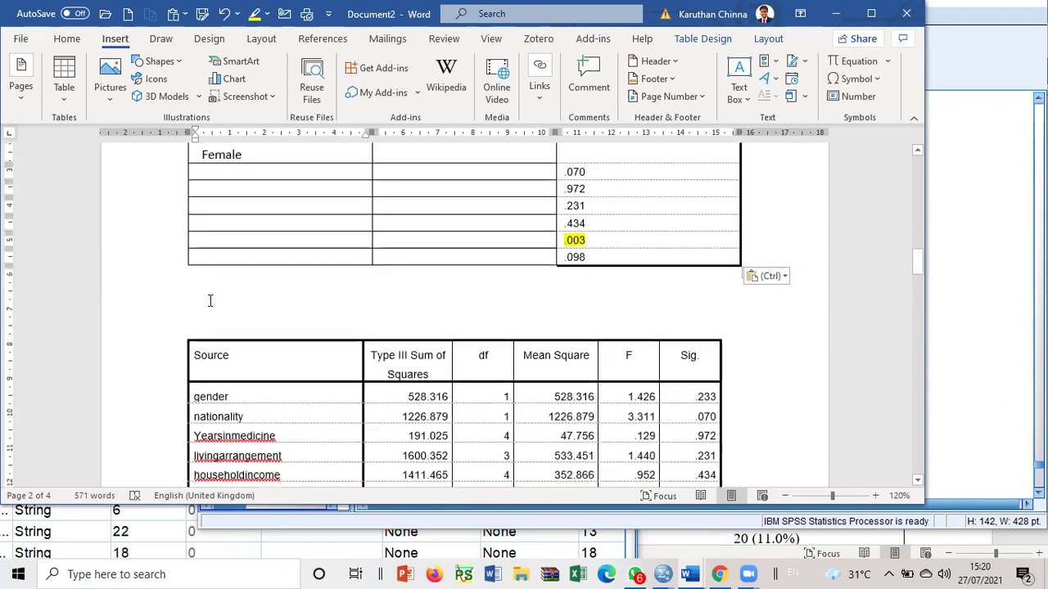
pyautogui.write('Na')
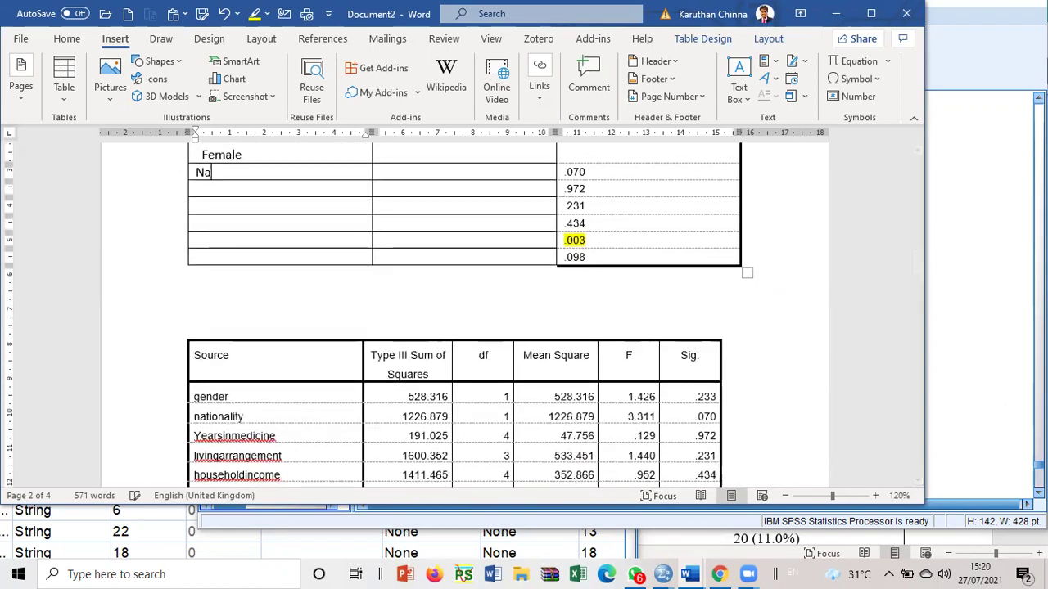
pyautogui.write('tionality')
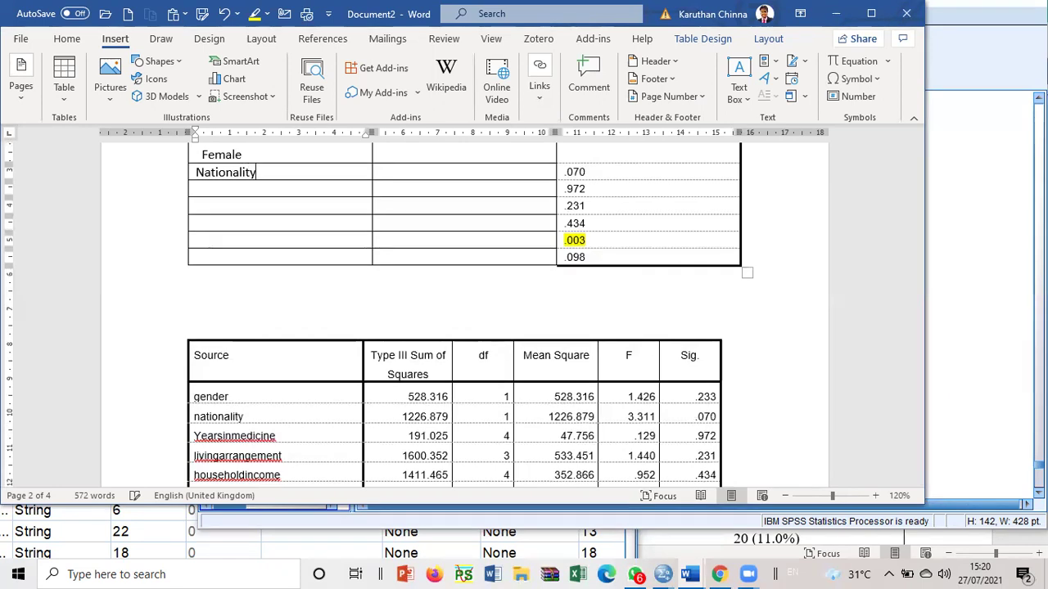
pyautogui.press('Return')
pyautogui.click(197, 205)
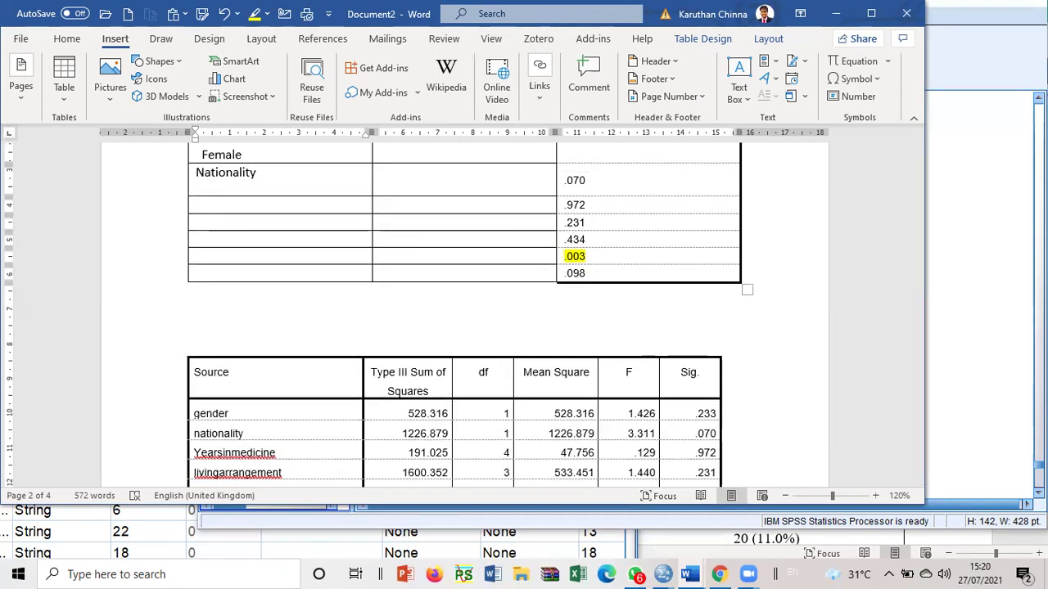
pyautogui.write('Year of study')
pyautogui.press('Return')
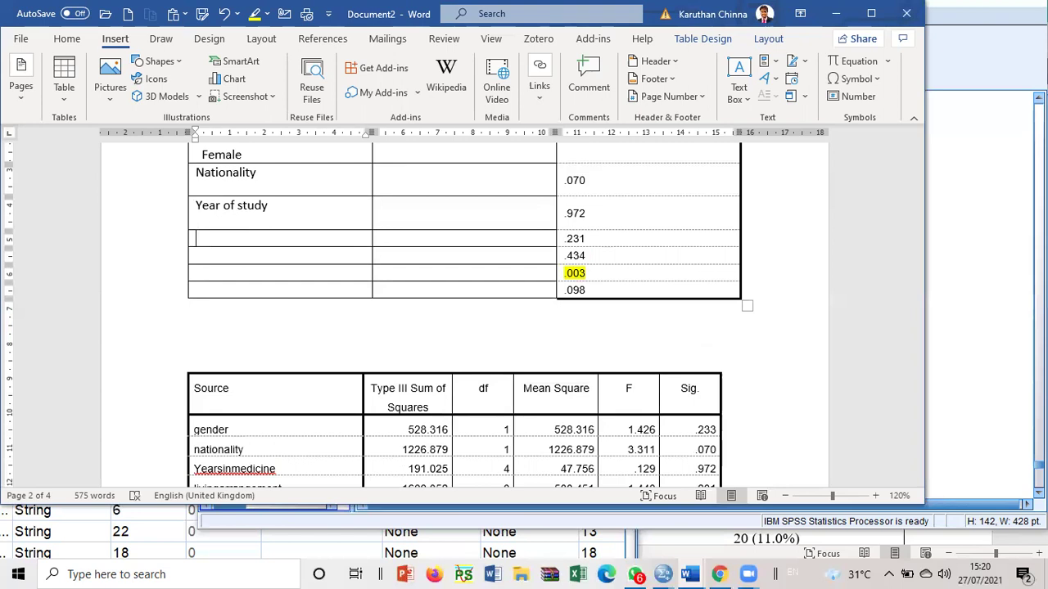
# - Enter "Living arra" in the variable cell below Year of study, followed by a blank line
pyautogui.scroll(-3, 226, 307)
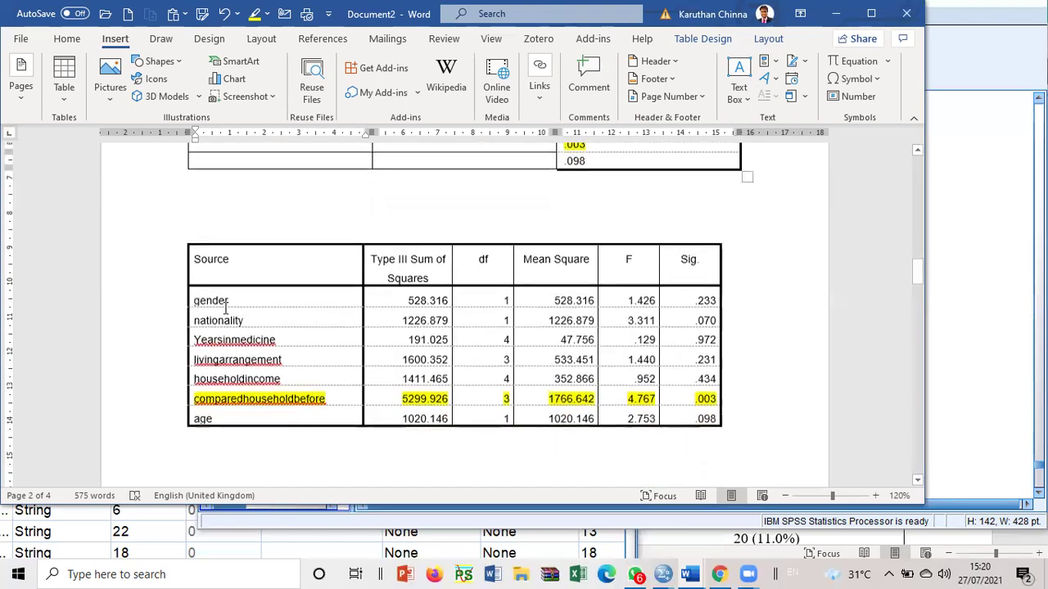
pyautogui.scroll(1, 226, 307)
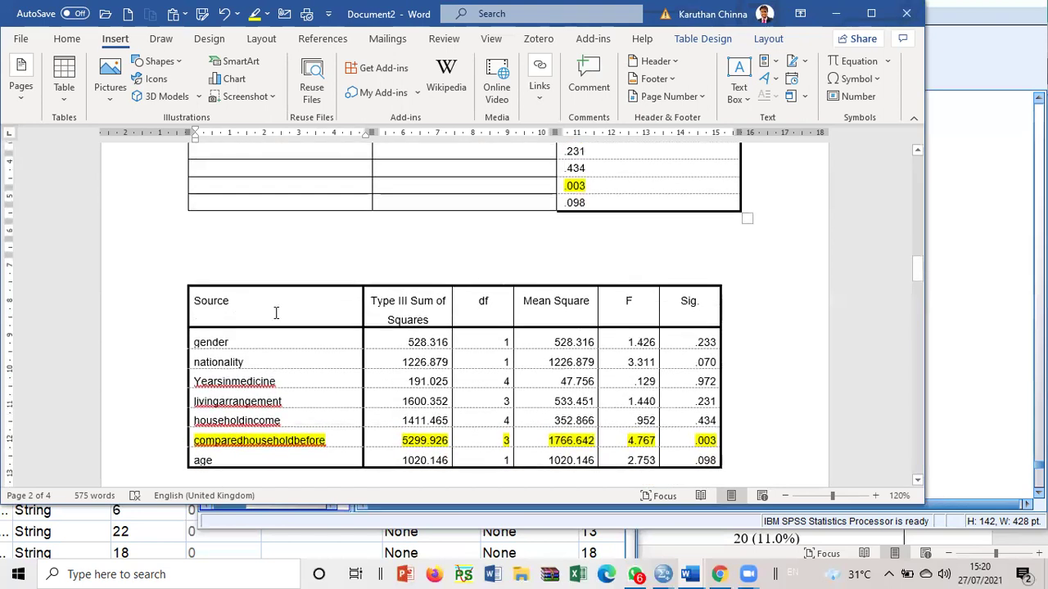
pyautogui.scroll(2, 276, 313)
pyautogui.write('Lib')
pyautogui.press('BackSpace')
pyautogui.write('b')
pyautogui.write('ing')
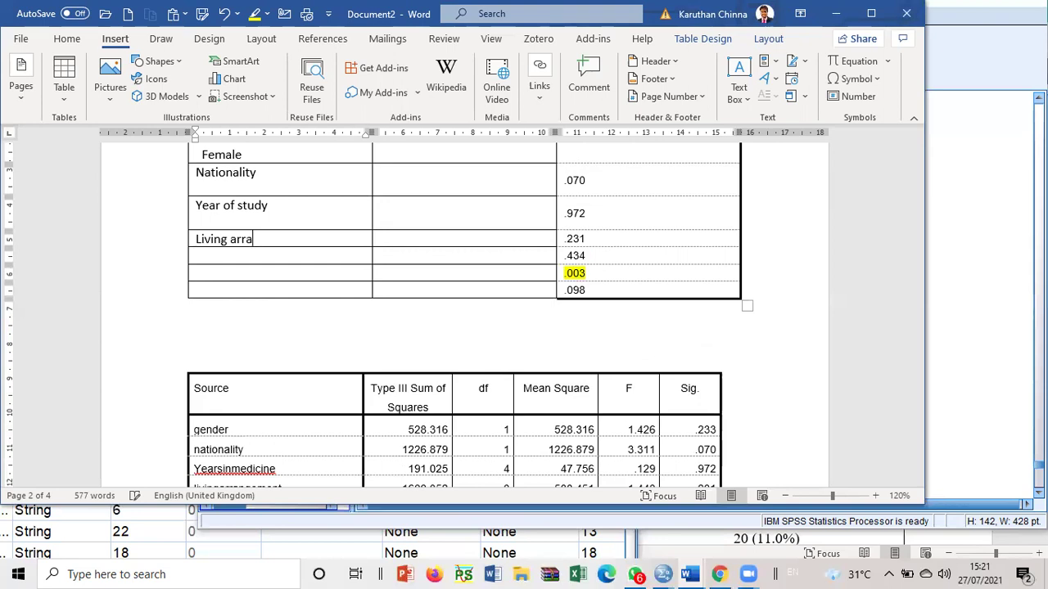
pyautogui.write(' arra')
pyautogui.press('Return')
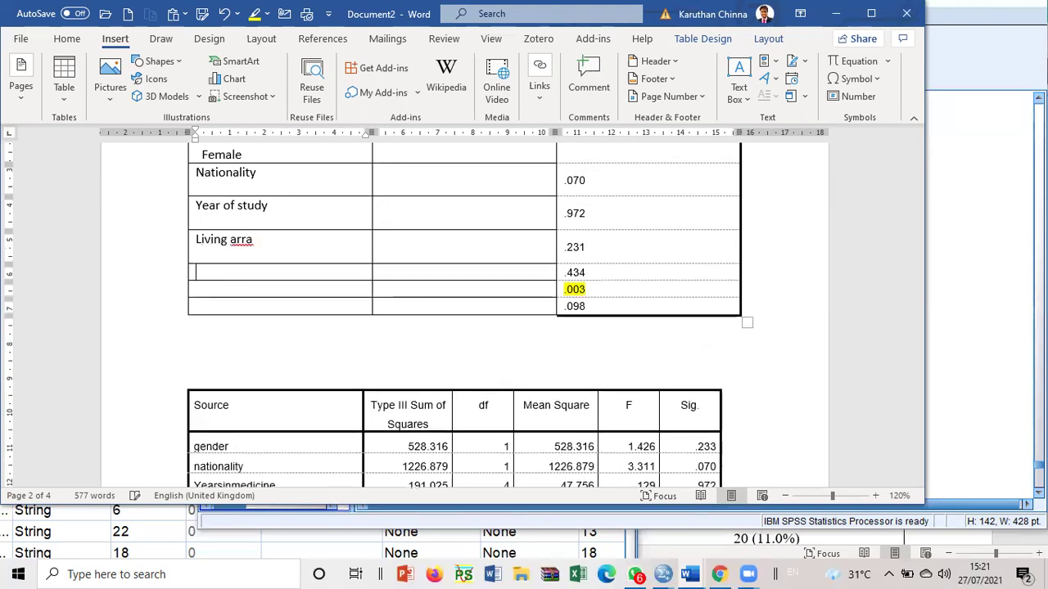
# - Enter "Household income" followed by a blank line, and "Change in income" preceded by a blank line, in the following two variable cells
pyautogui.write('Household incom')
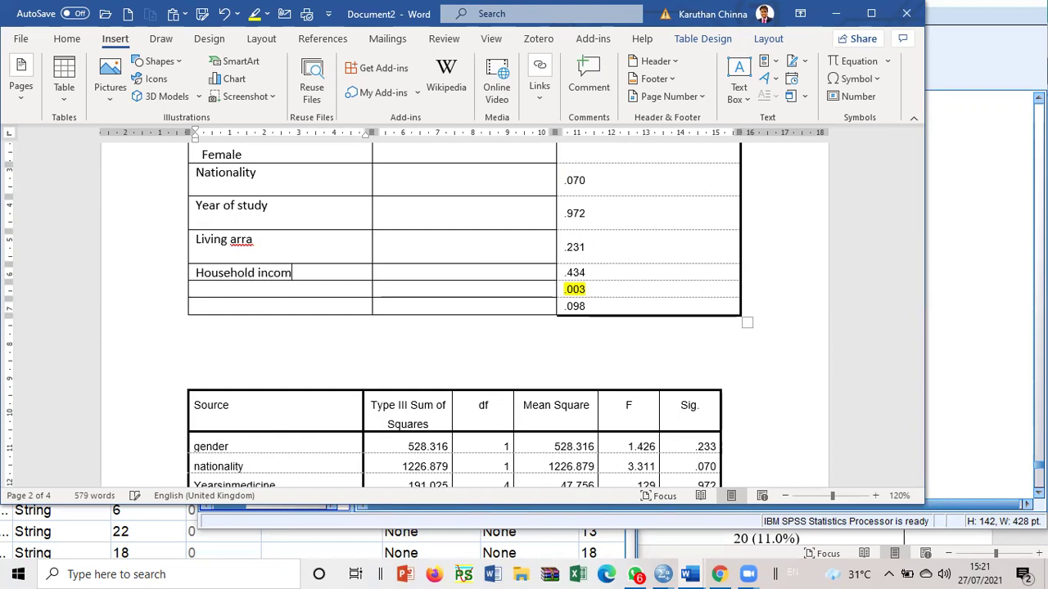
pyautogui.write('e')
pyautogui.press('Return')
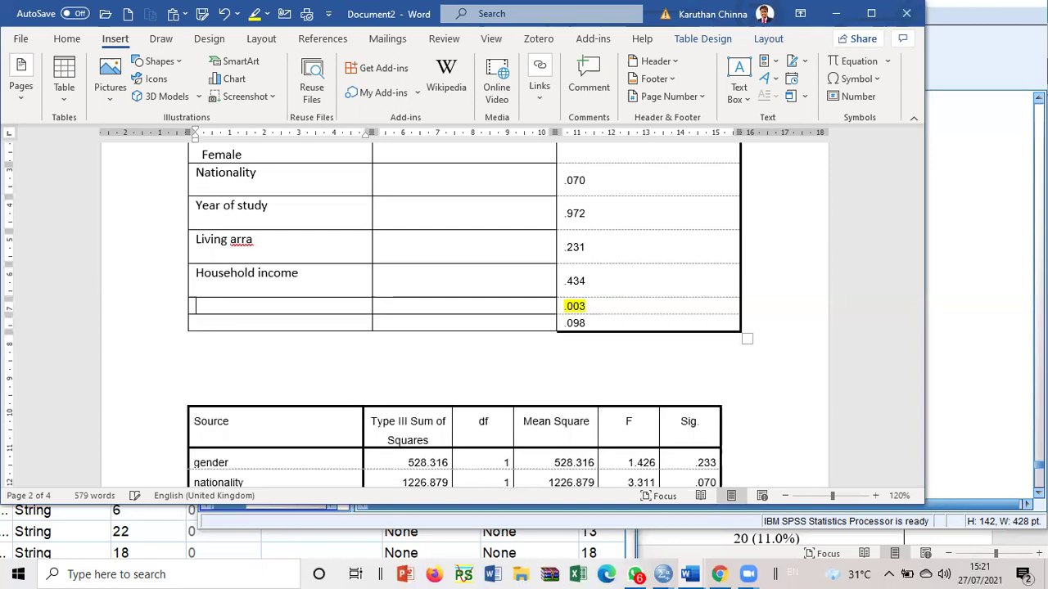
pyautogui.press('Return')
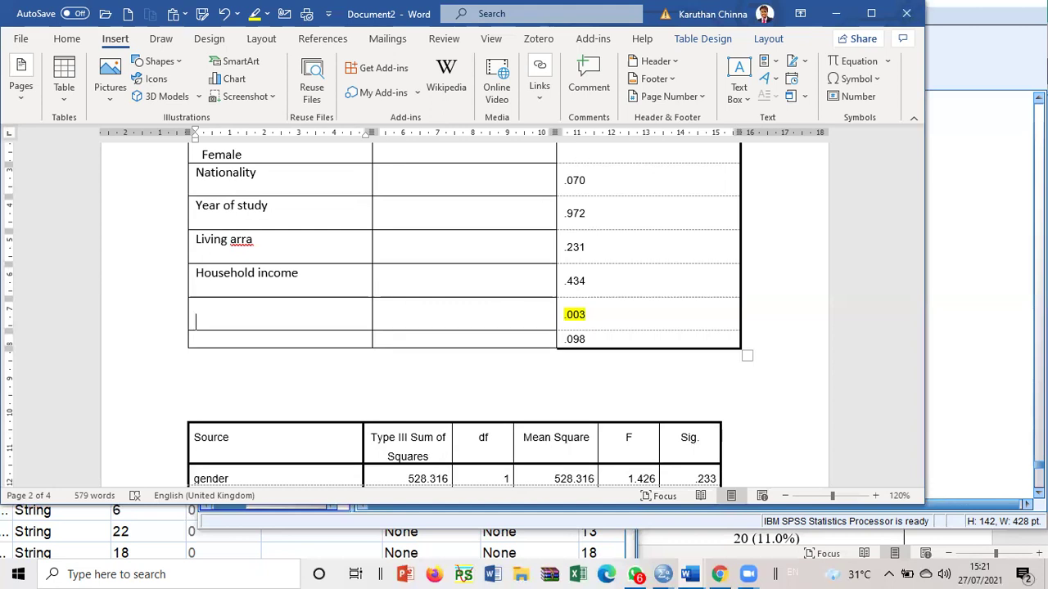
pyautogui.write('cga')
pyautogui.press('BackSpace')
pyautogui.write('Change in income')
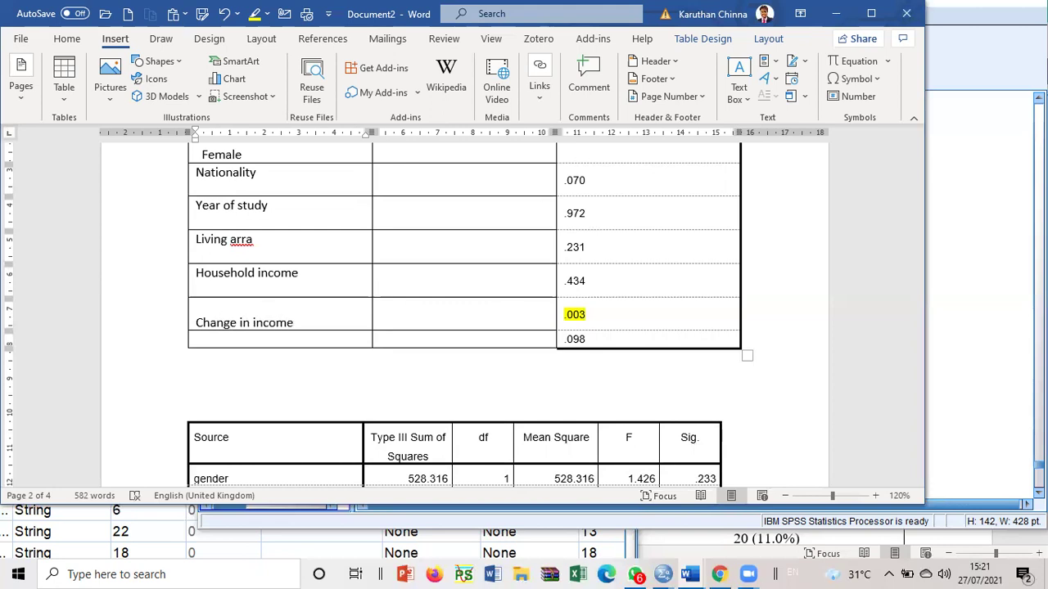
# - Insert a new table row above Nationality and enter 0.098 as its p-value
pyautogui.scroll(3, 273, 227)
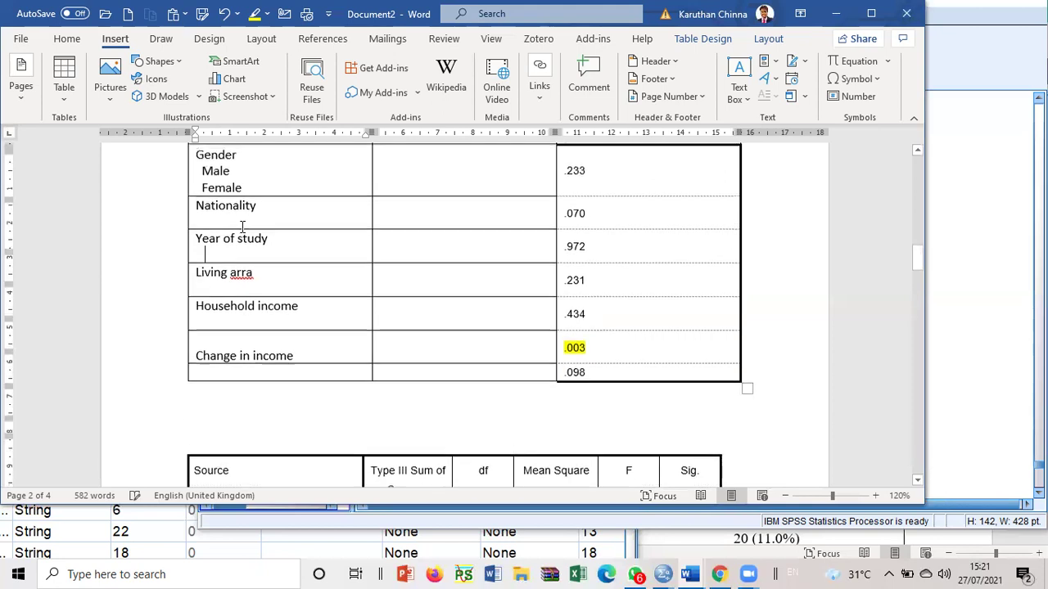
pyautogui.click(170, 275)
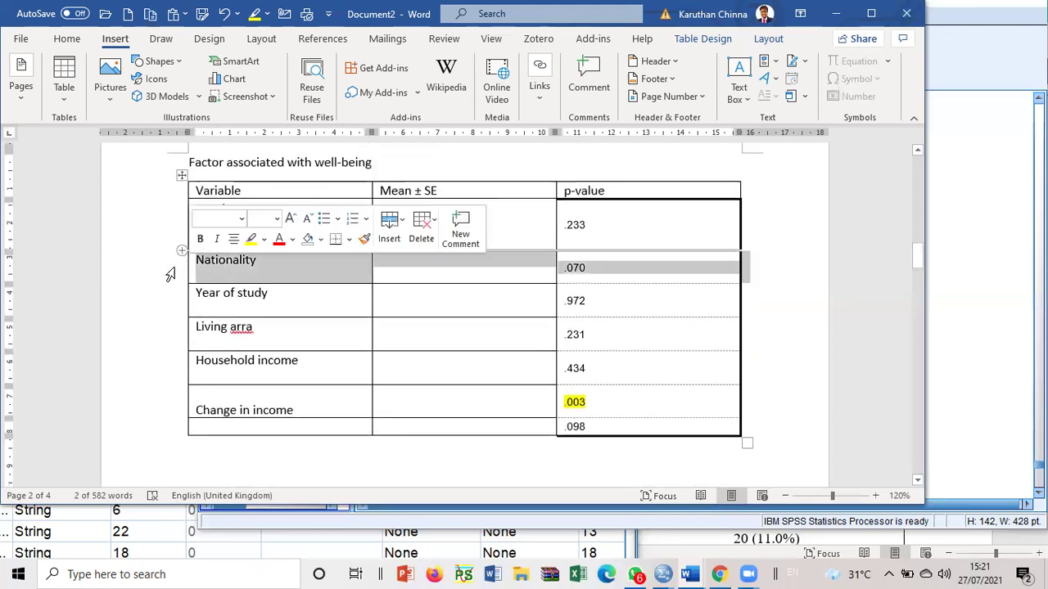
pyautogui.rightClick(168, 270)
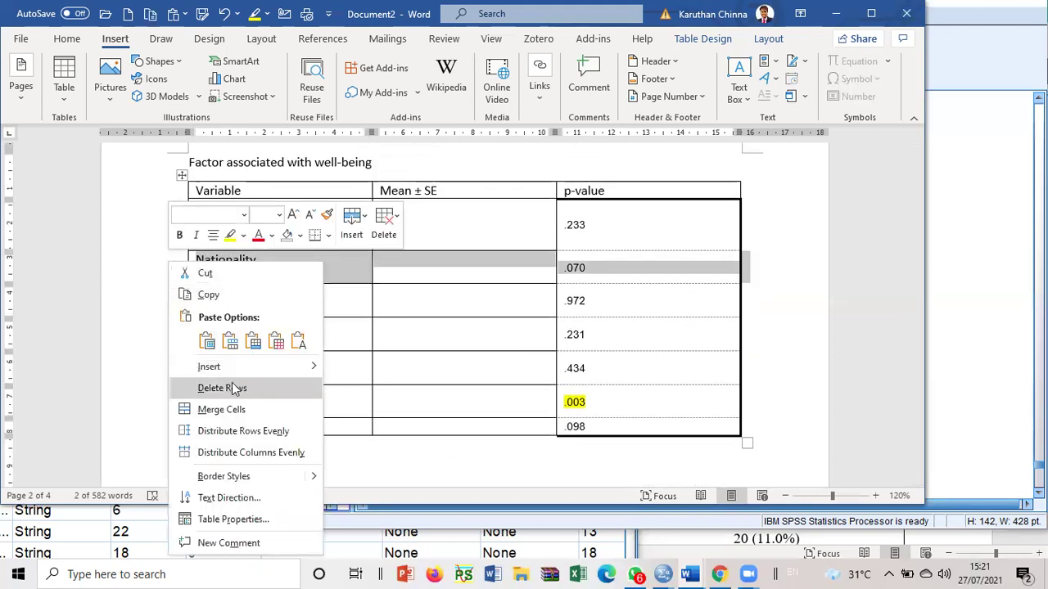
pyautogui.moveTo(218, 365)
pyautogui.click(385, 411)
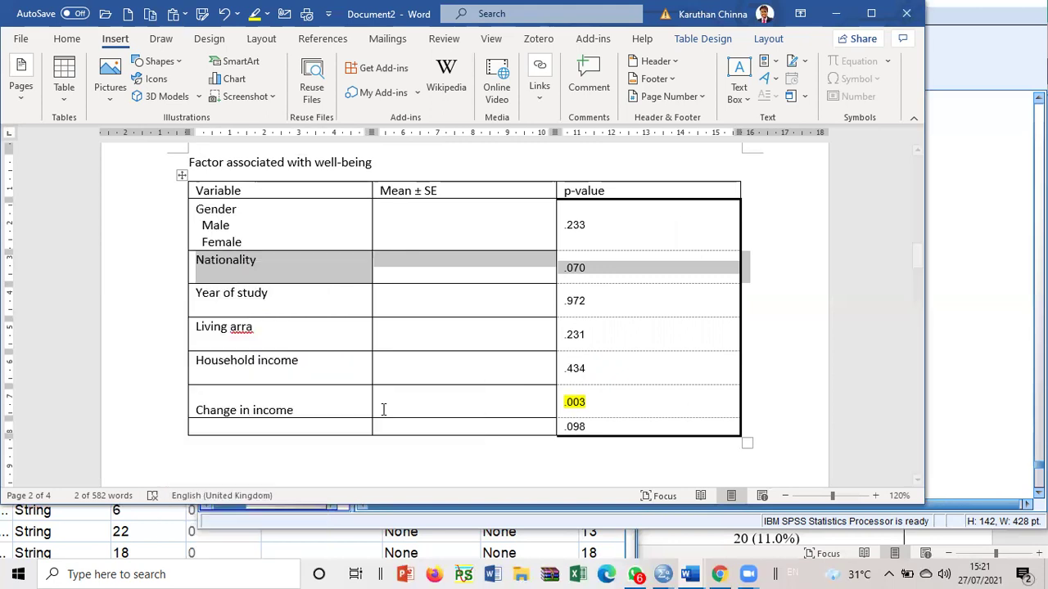
pyautogui.click(586, 261)
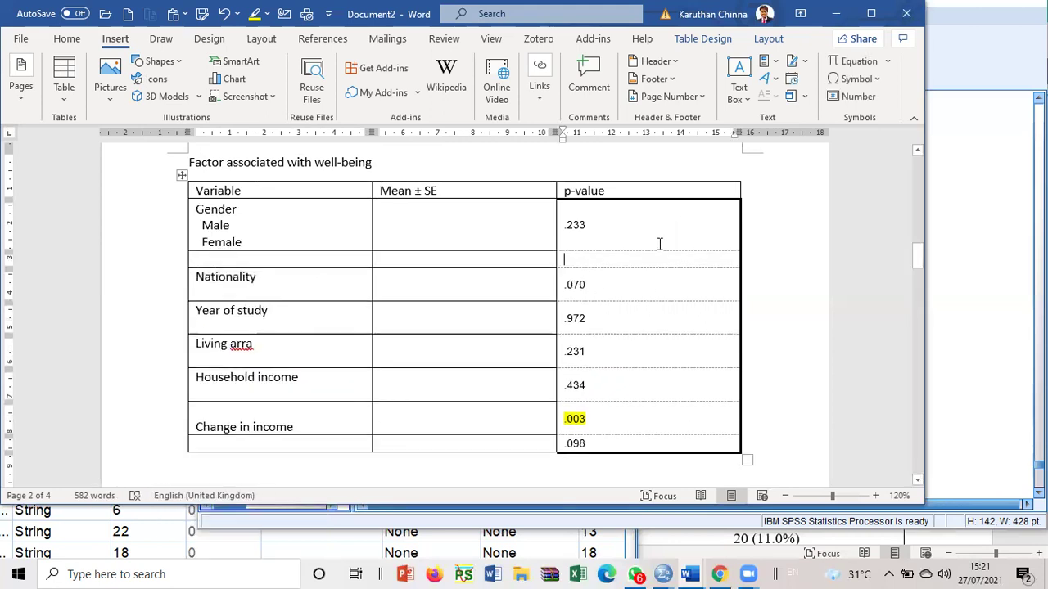
pyautogui.write('0.098')
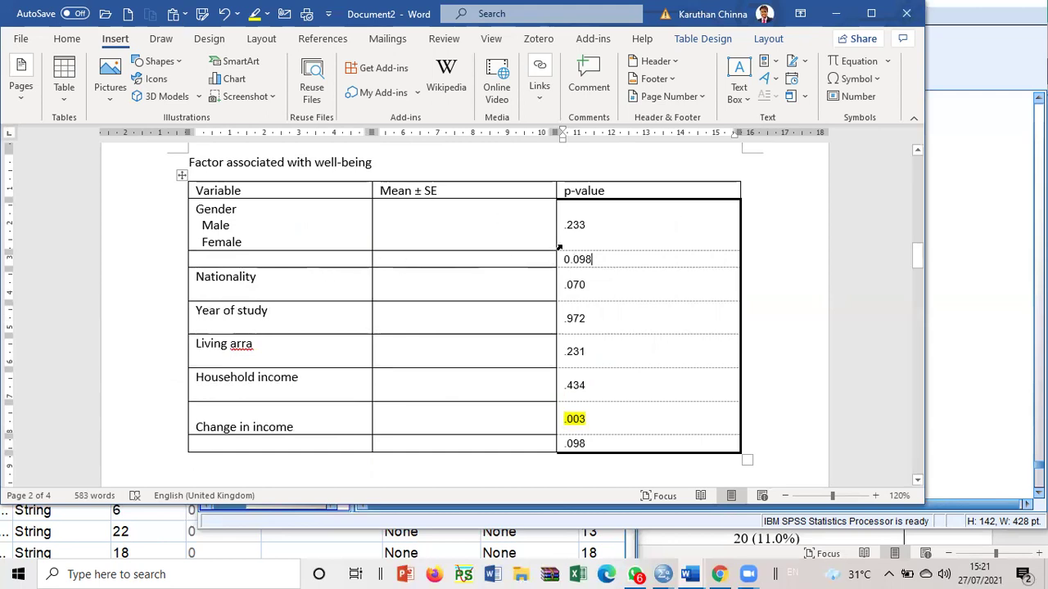
# - Delete the last row of the well-being factors table, below Change in income
pyautogui.moveTo(350, 444); pyautogui.dragTo(602, 438)
pyautogui.rightClick(601, 439)
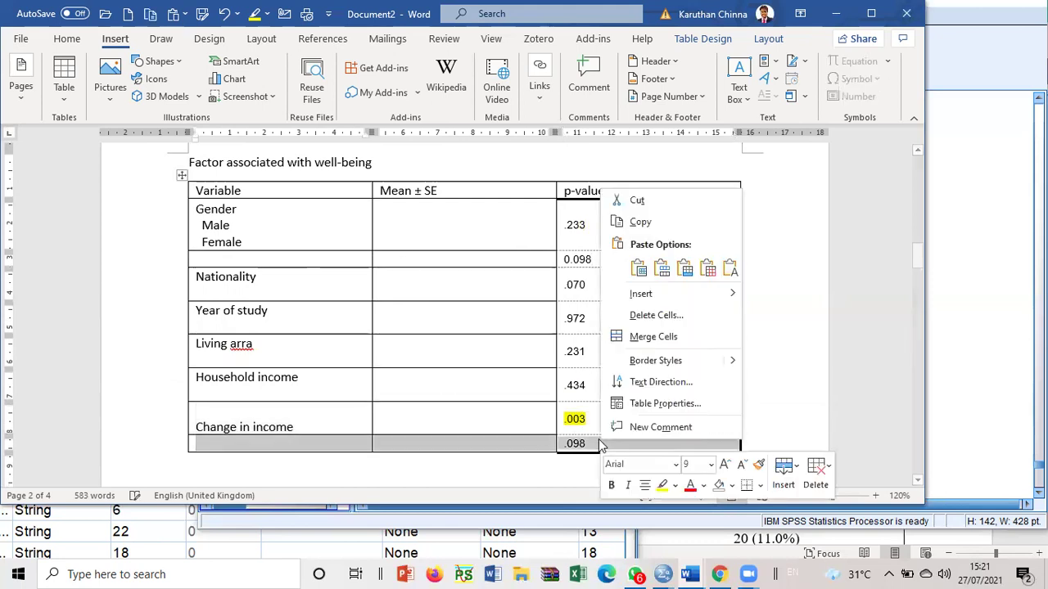
pyautogui.moveTo(683, 292)
pyautogui.click(651, 315)
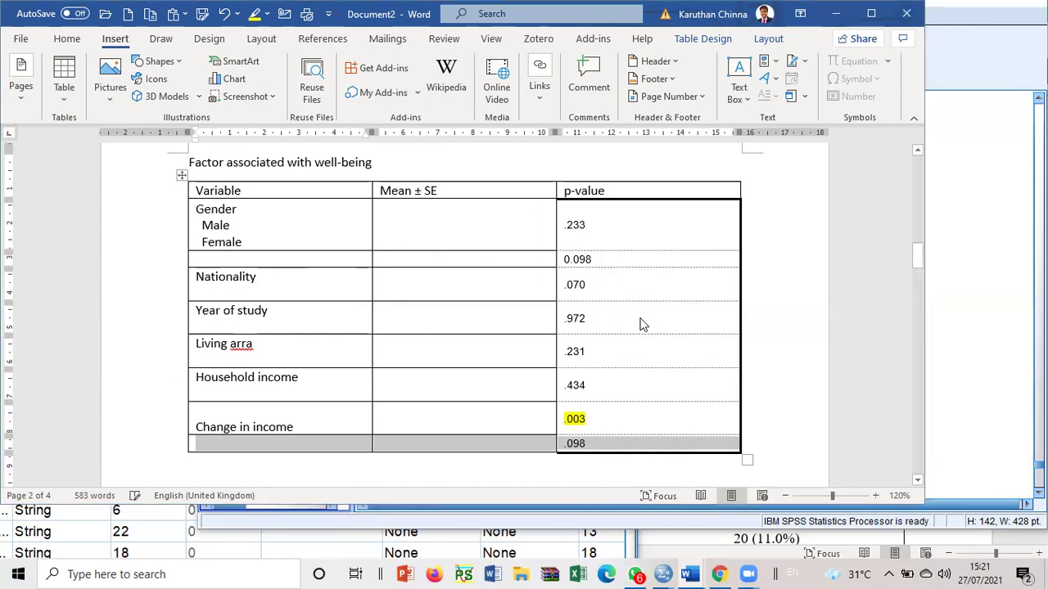
pyautogui.click(433, 246)
pyautogui.click(429, 283)
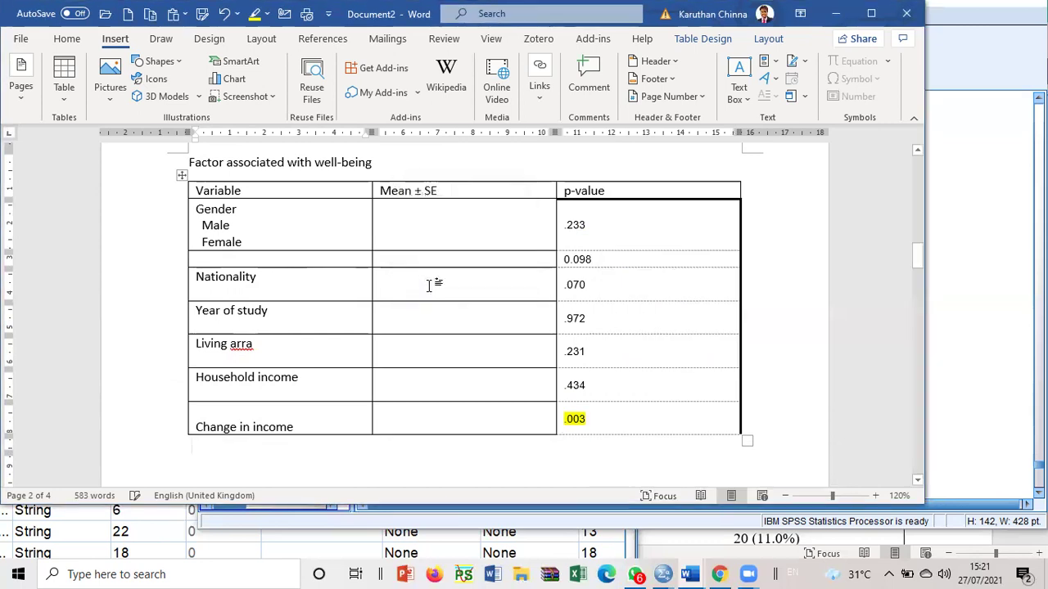
# - Cut the age estimates table from the end of the document
pyautogui.scroll(-3, 421, 295)
pyautogui.scroll(-3, 335, 306)
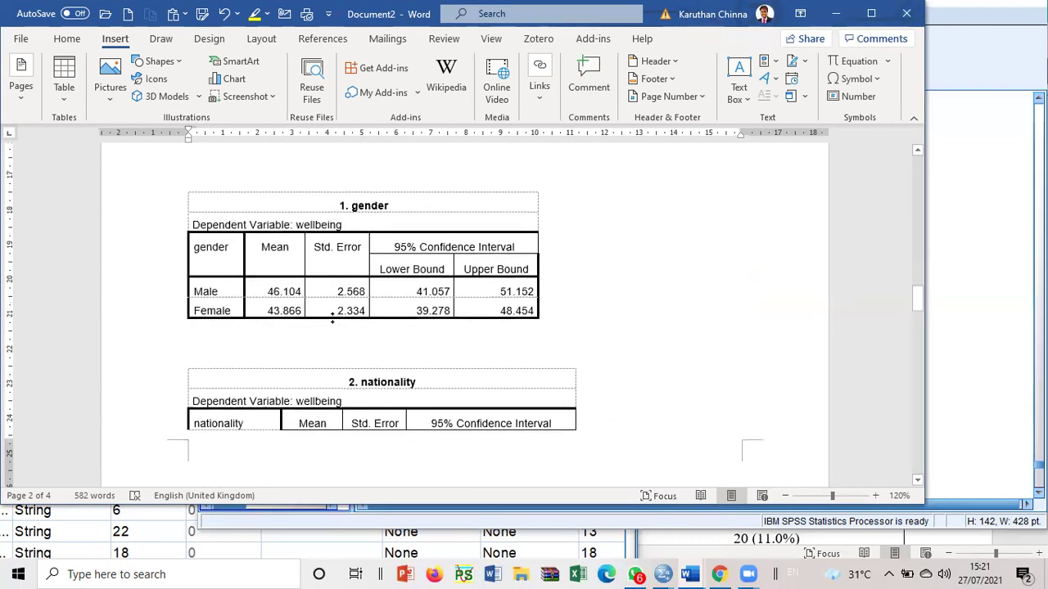
pyautogui.moveTo(291, 303); pyautogui.dragTo(286, 293)
pyautogui.scroll(-5, 295, 311)
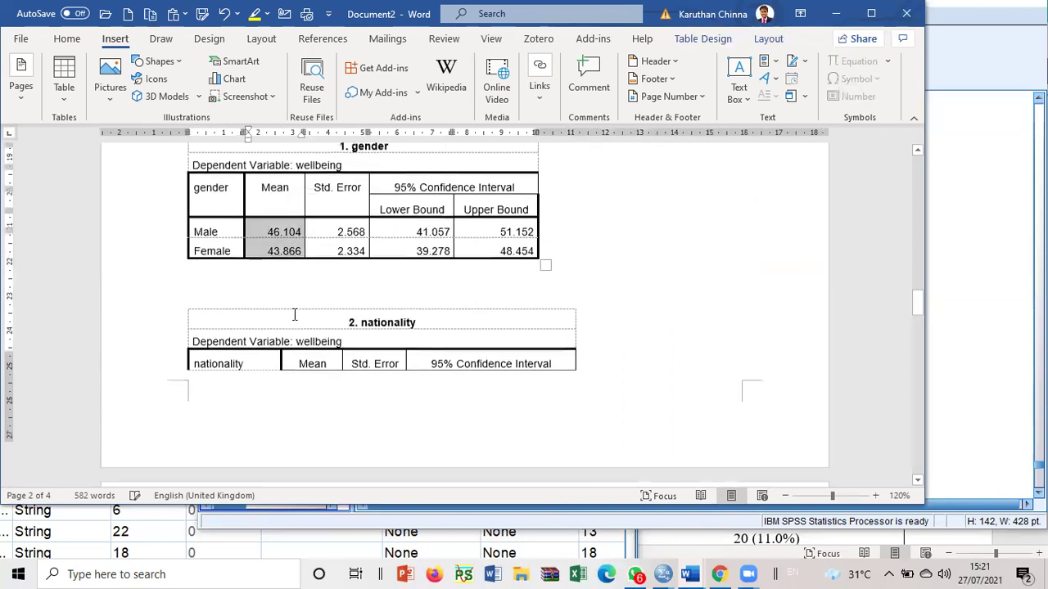
pyautogui.scroll(-8, 299, 318)
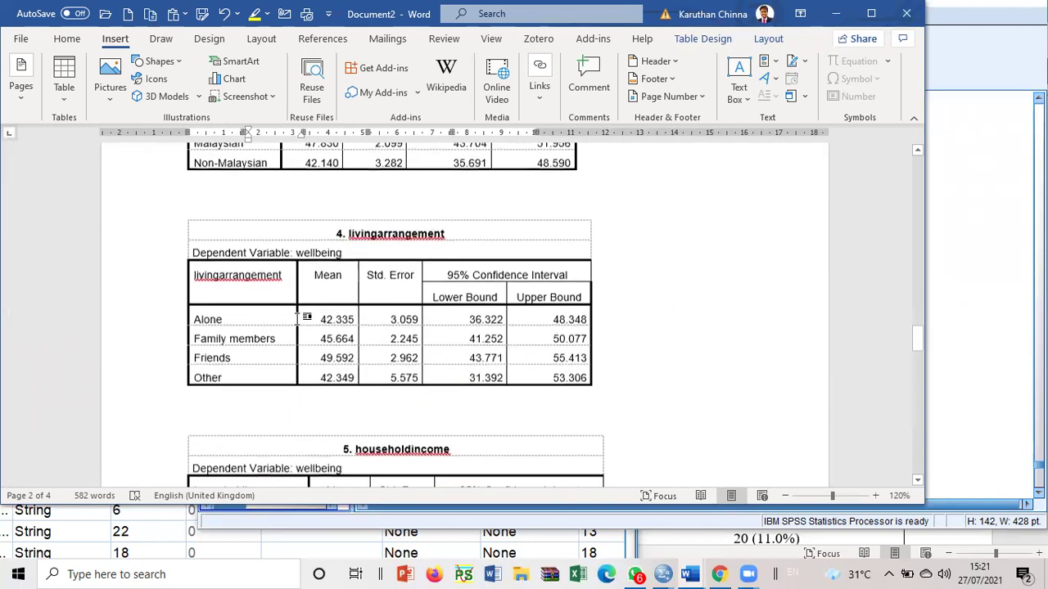
pyautogui.scroll(-9, 300, 320)
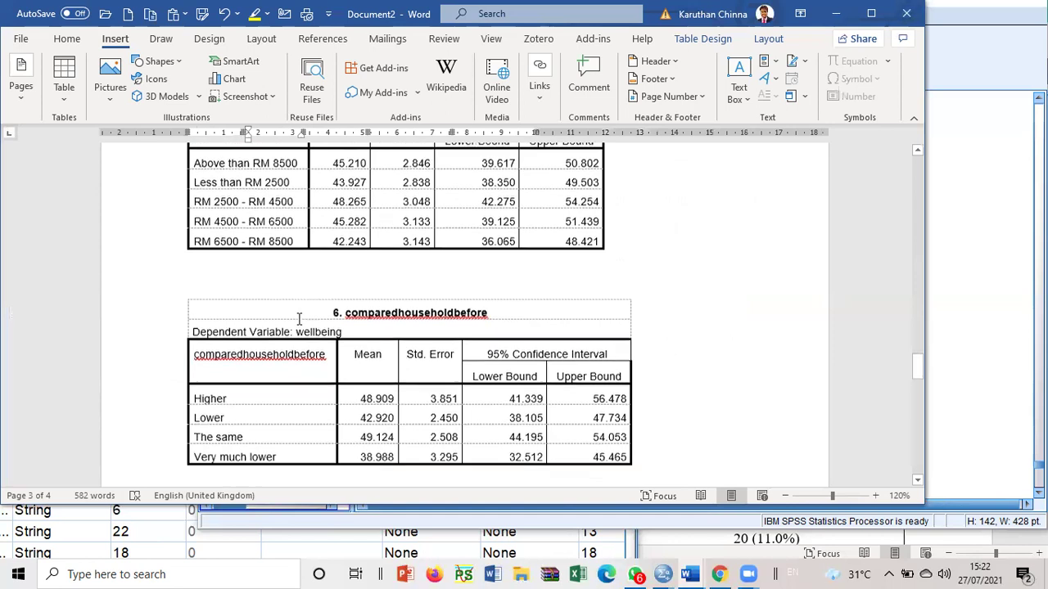
pyautogui.scroll(-5, 300, 319)
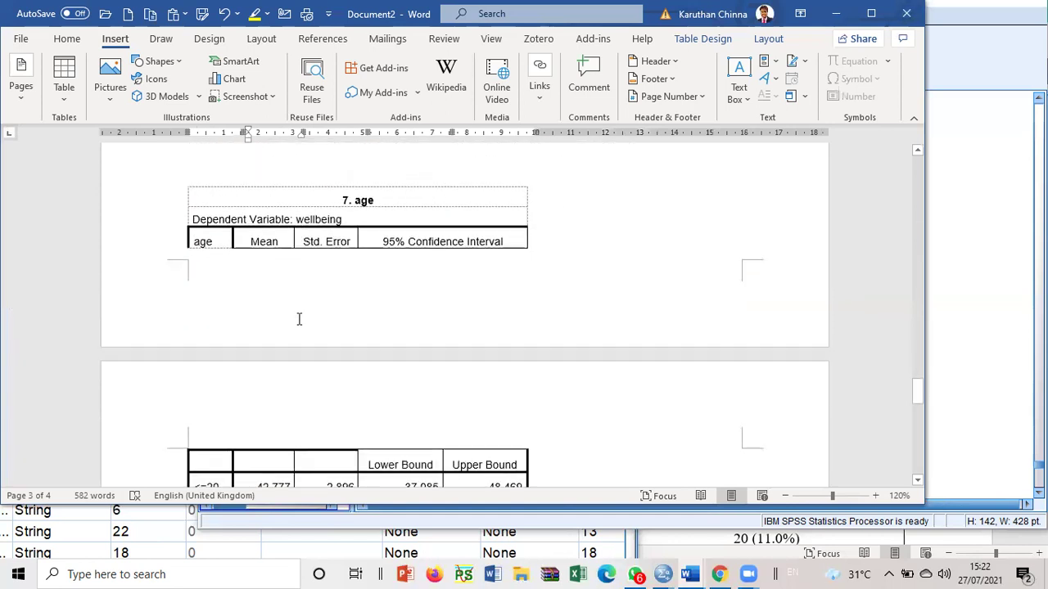
pyautogui.scroll(4, 299, 320)
pyautogui.moveTo(250, 264); pyautogui.dragTo(330, 383)
pyautogui.scroll(-6, 328, 340)
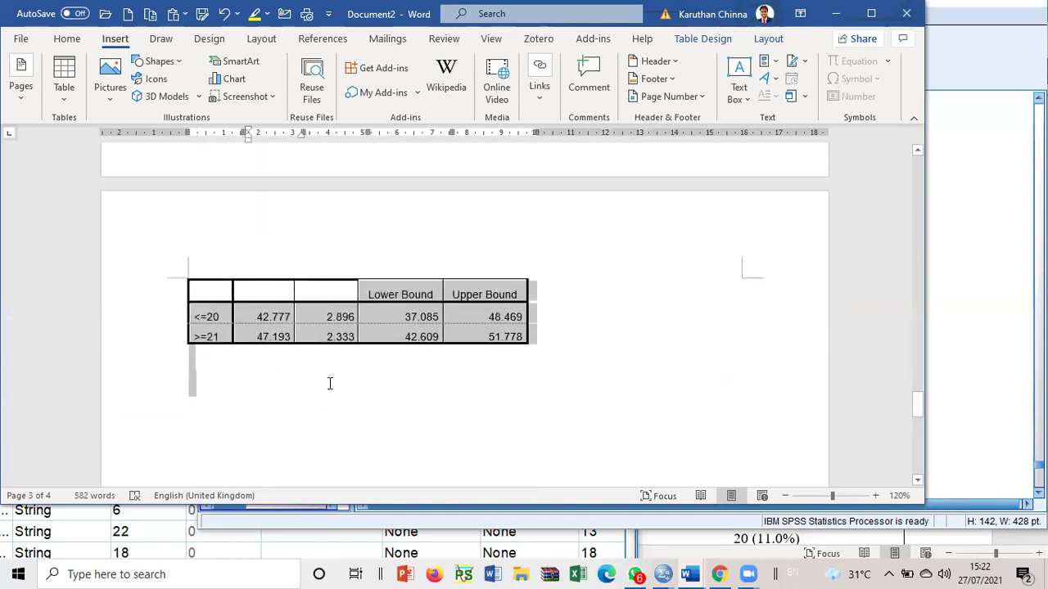
pyautogui.rightClick(293, 336)
pyautogui.click(334, 94)
pyautogui.scroll(15, 337, 209)
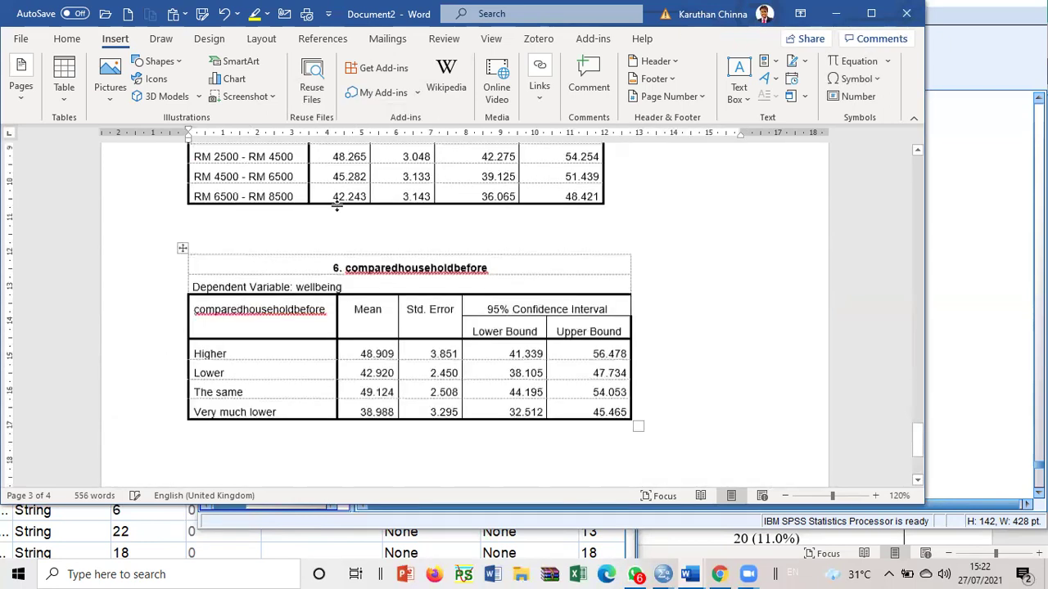
# - Paste the age estimates table on a new line between the gender and nationality estimates tables
pyautogui.scroll(-5, 336, 209)
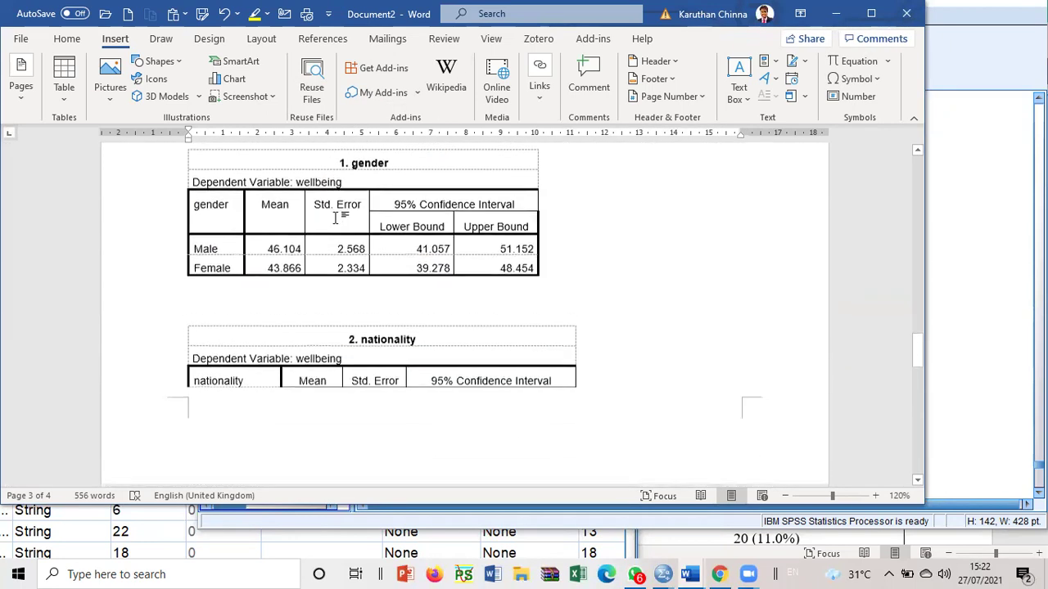
pyautogui.click(227, 296)
pyautogui.click(227, 293)
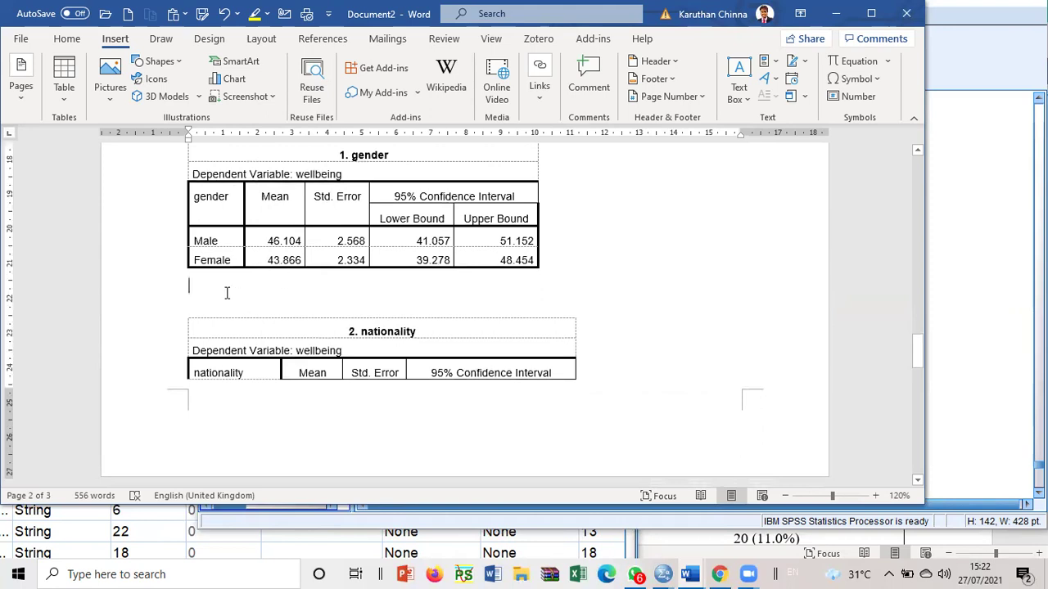
pyautogui.press('Return')
pyautogui.rightClick(227, 304)
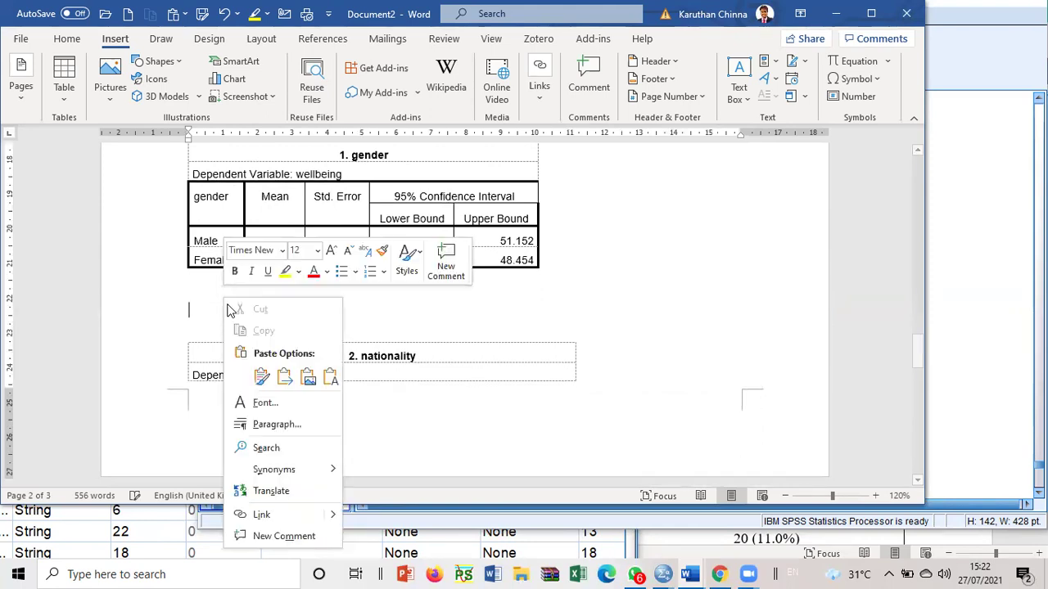
pyautogui.click(262, 375)
# - Enter "Age" followed by a blank line in the empty variable cell between Gender and Nationality
pyautogui.scroll(10, 341, 305)
pyautogui.scroll(-2, 340, 306)
pyautogui.scroll(3, 340, 307)
pyautogui.moveTo(286, 251); pyautogui.dragTo(280, 460)
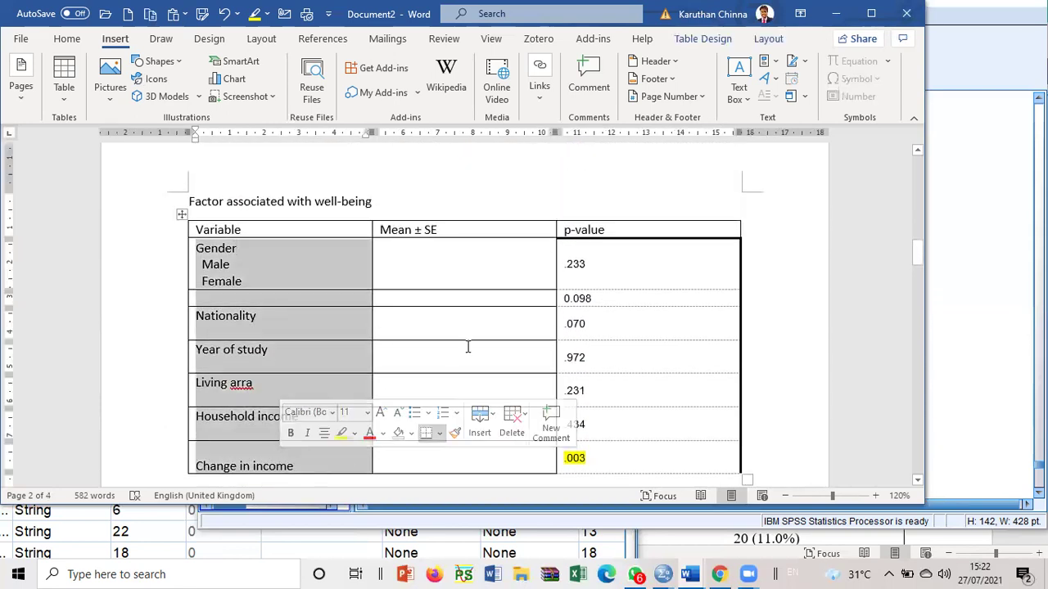
pyautogui.click(475, 269)
pyautogui.click(238, 299)
pyautogui.click(169, 301)
pyautogui.rightClick(221, 294)
pyautogui.press('Escape')
pyautogui.click(221, 298)
pyautogui.write('Age')
pyautogui.press('Return')
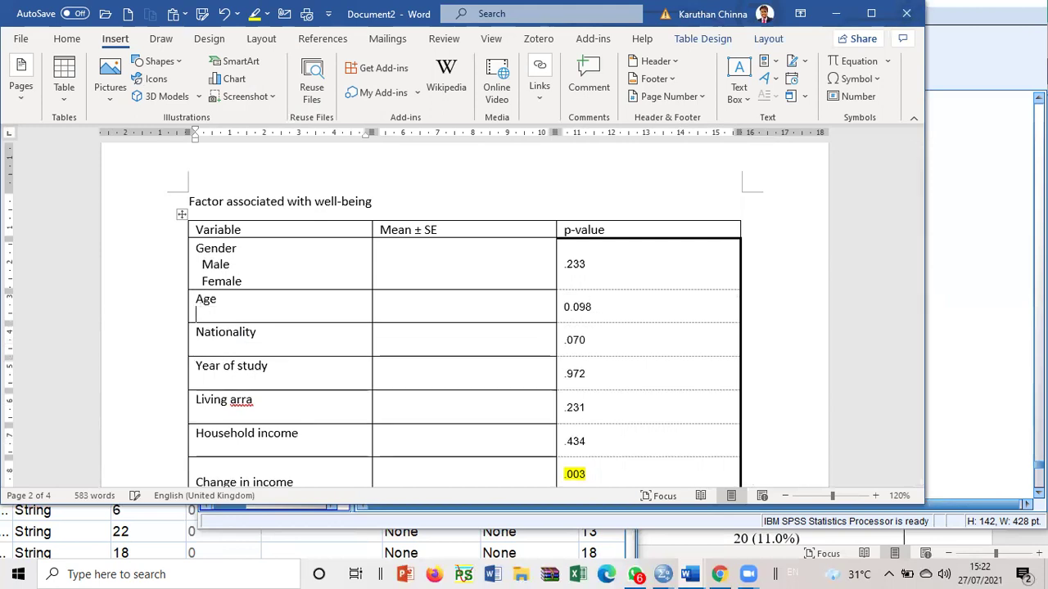
# - Add two empty paragraphs between the "Factor associated with well-being" heading and its table
pyautogui.scroll(3, 181, 327)
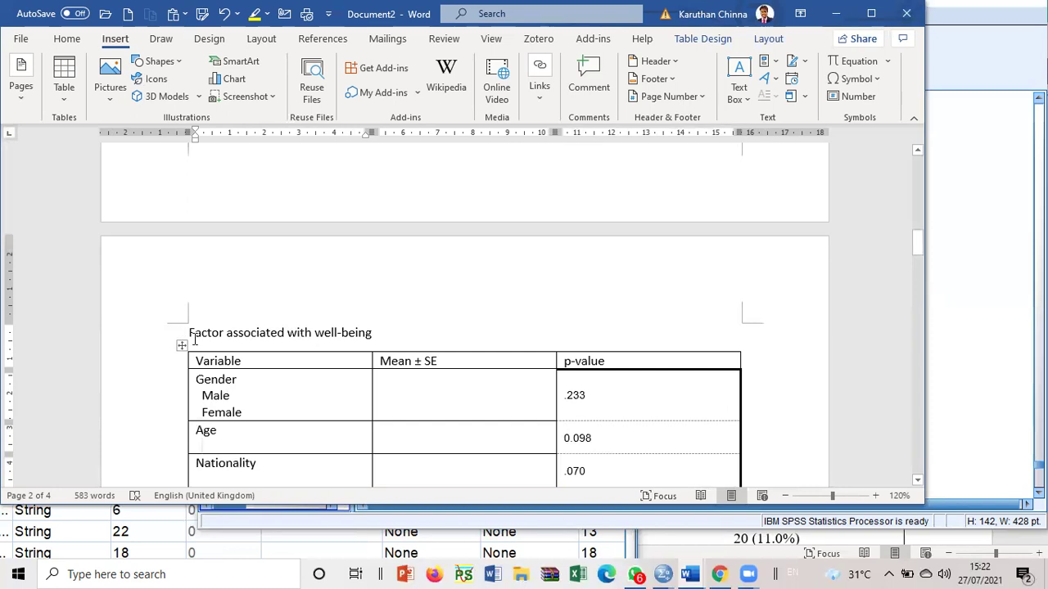
pyautogui.click(379, 332)
pyautogui.press('Return')
pyautogui.press('Return')
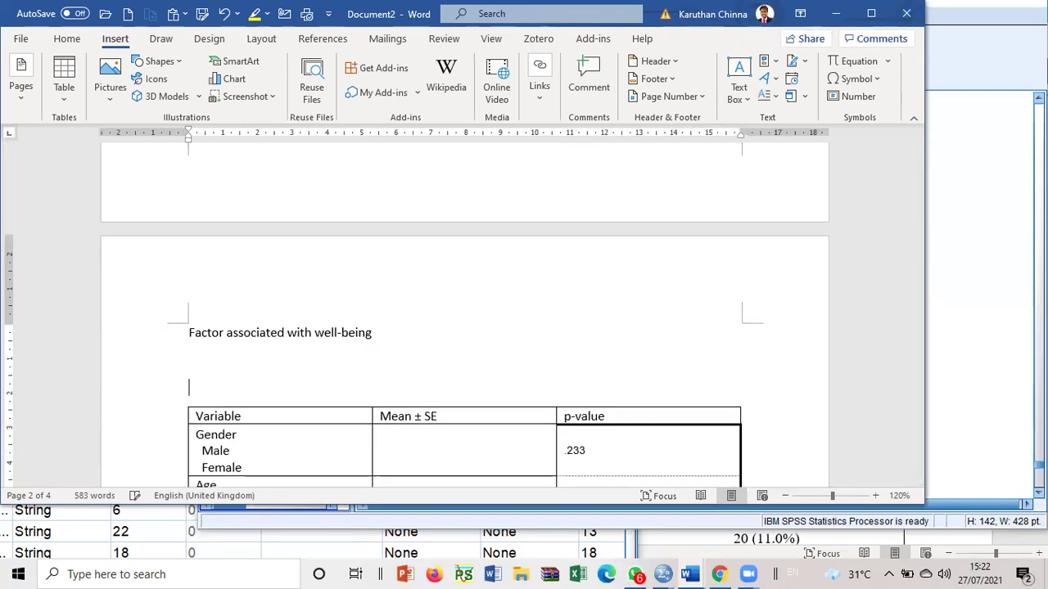
# - Begin a sentence below the "Factor associated with well-being" heading with "The association b"
pyautogui.write('The asov')
pyautogui.press('BackSpace')
pyautogui.write('sociation v')
pyautogui.press('BackSpace')
pyautogui.write('be')
pyautogui.press('BackSpace')
pyautogui.press('BackSpace')
pyautogui.write('nb')
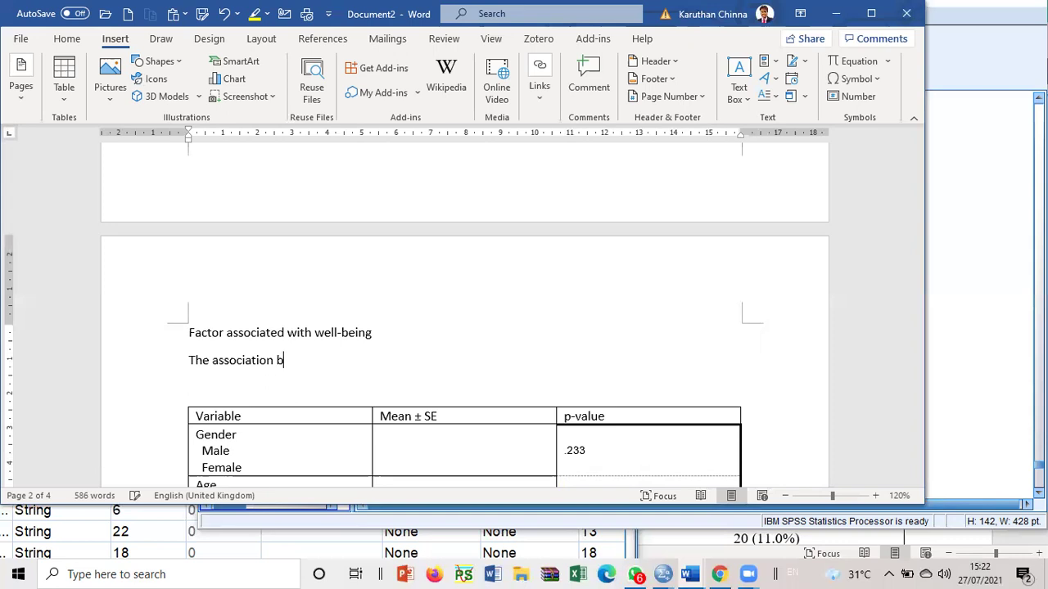
# - Write that the association between perceived WB and demographic variables was tested using the general linear model procedure, with results shown in table 4
pyautogui.write('etwell ')
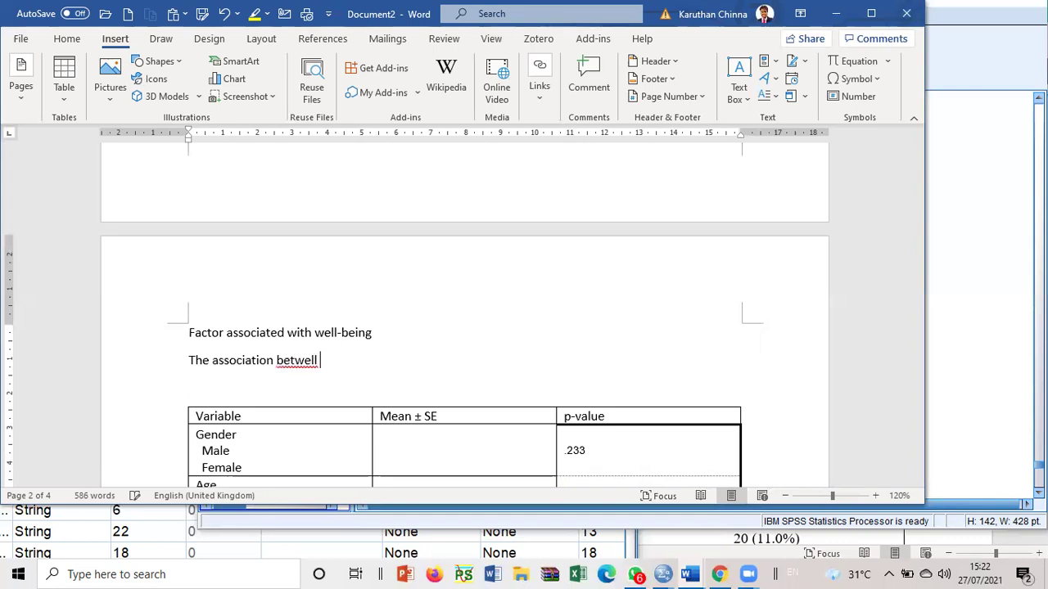
pyautogui.write('perceived WB and demogra')
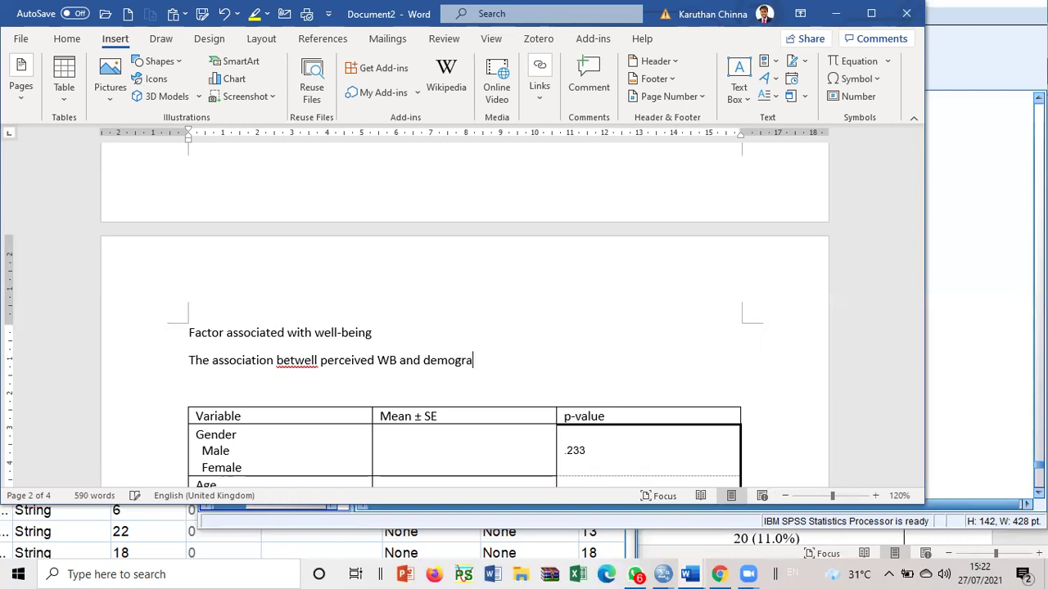
pyautogui.write('phic vbariable')
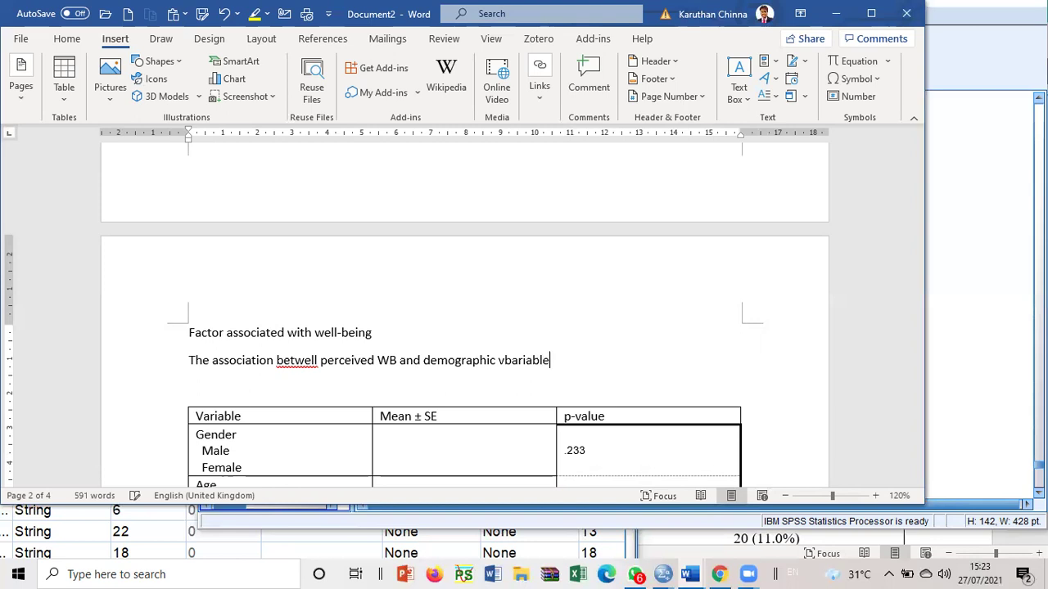
pyautogui.write('s was tested usi')
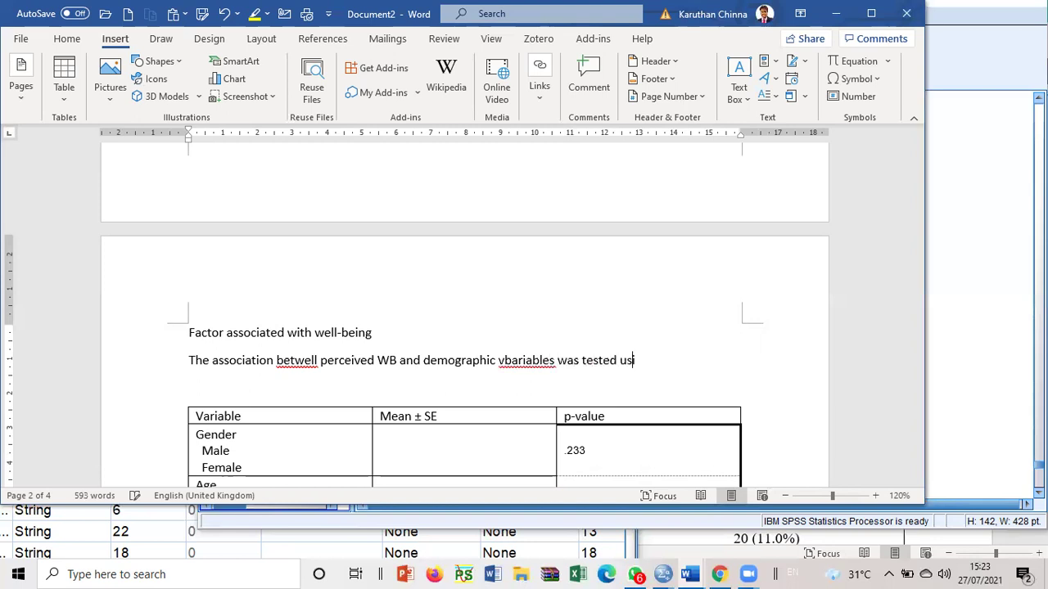
pyautogui.write('ng then generalline')
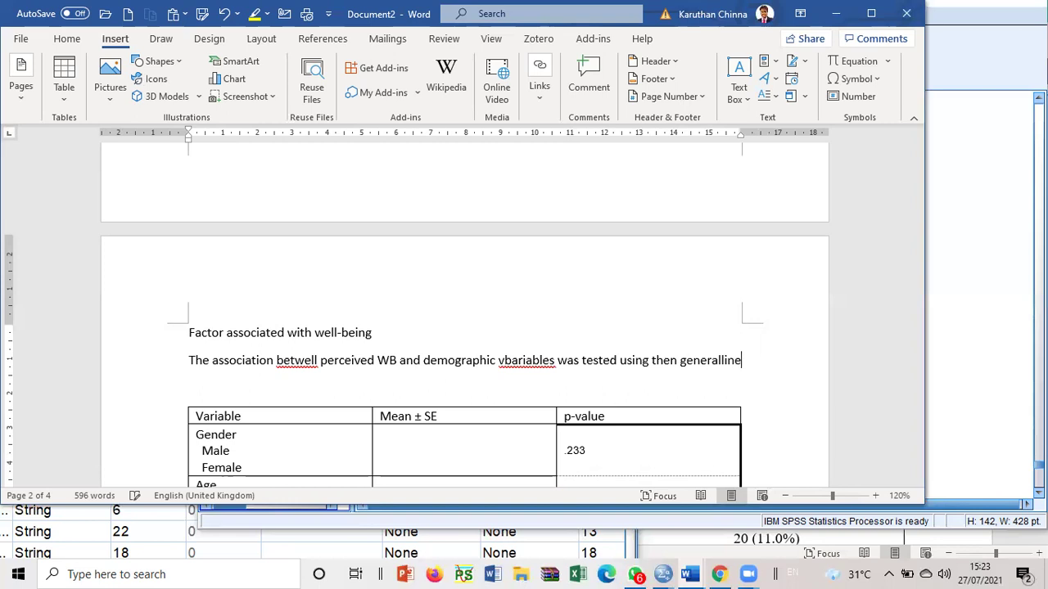
pyautogui.write('ar model ')
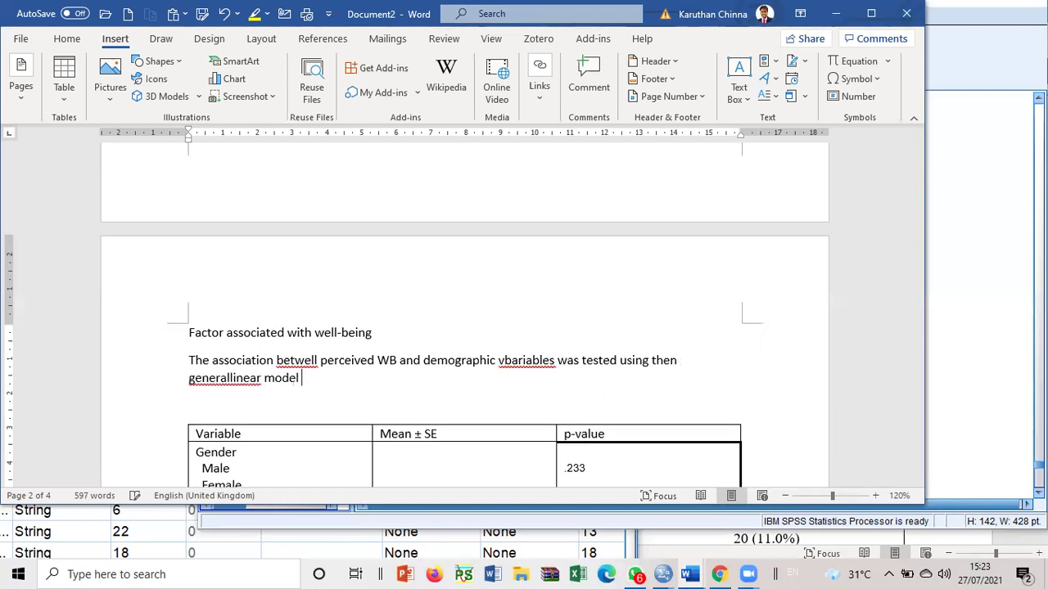
pyautogui.write('procedire. The tre')
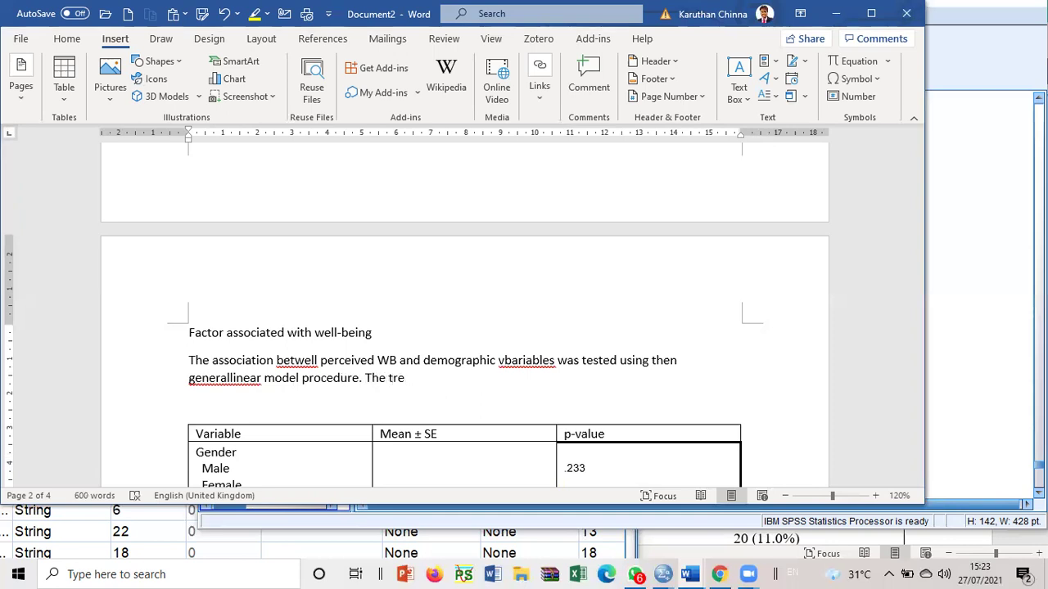
pyautogui.write('sults are s')
pyautogui.write('how')
pyautogui.press('BackSpace')
pyautogui.write('n in table 4.')
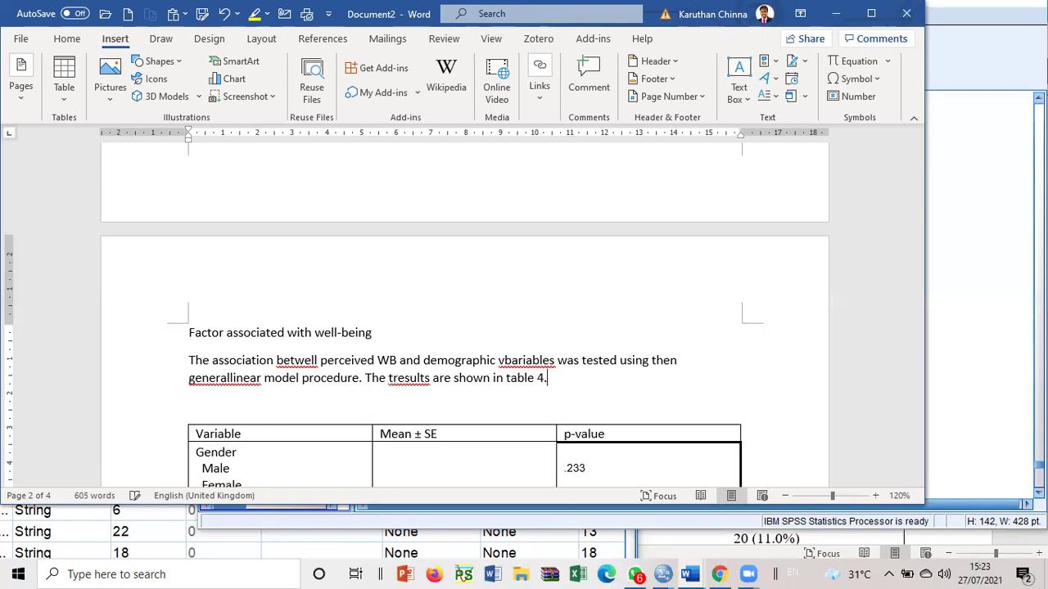
# - Add the sentence "Among the tested variables, only change in family income was sig." to the paragraph
pyautogui.write(' Among the tested var')
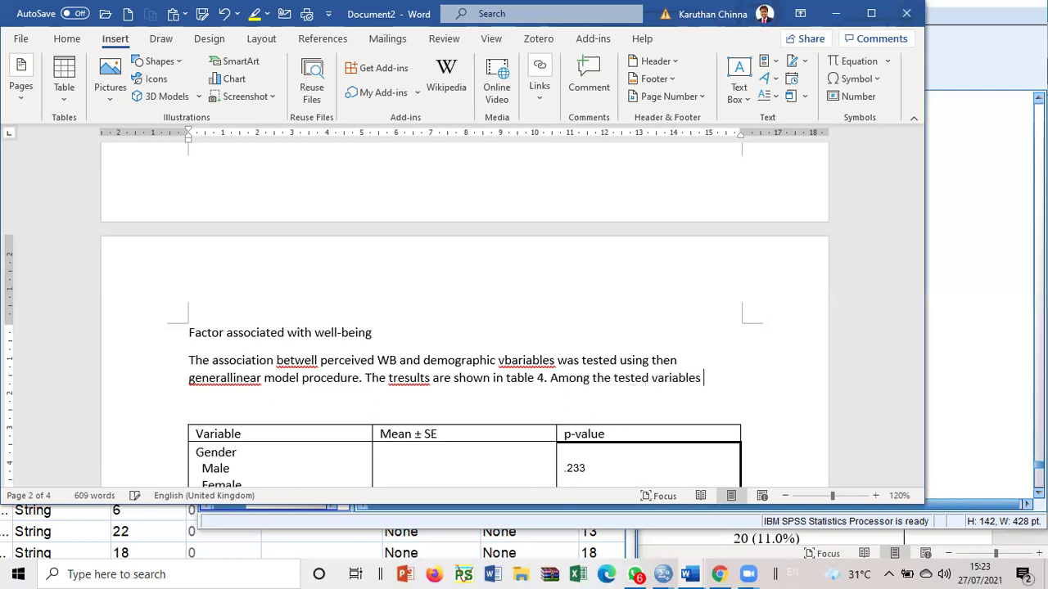
pyautogui.write('iables, only change in')
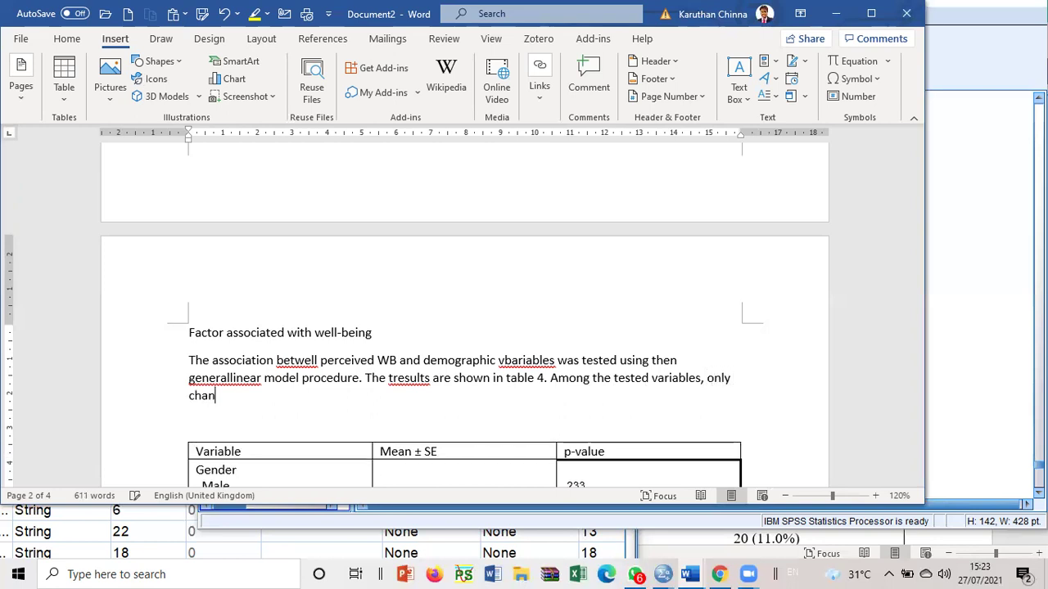
pyautogui.write(' family incio')
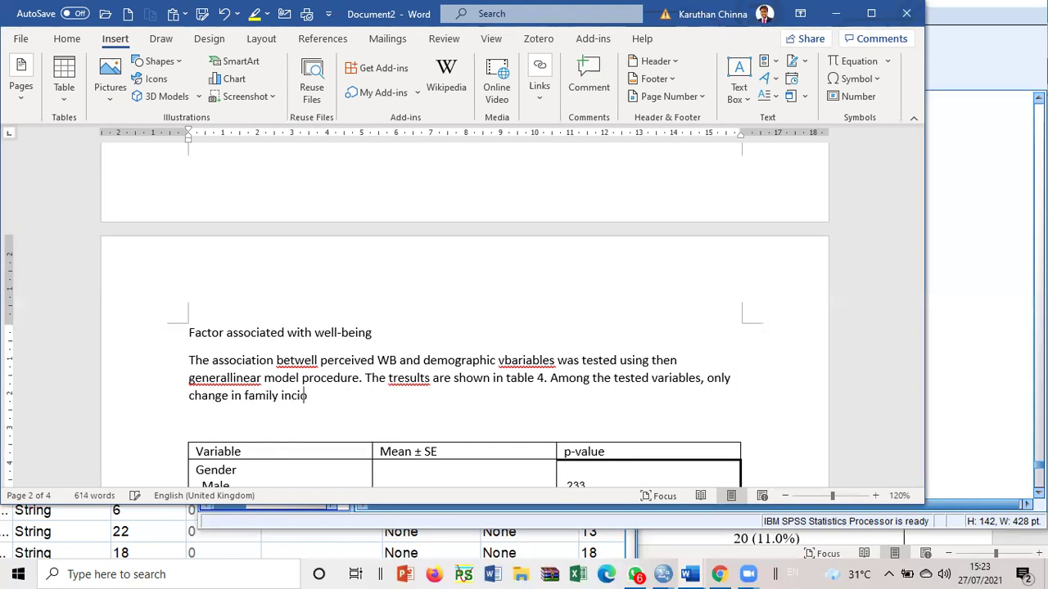
pyautogui.press('BackSpace')
pyautogui.press('BackSpace')
pyautogui.write('ome wa')
# - Switch to the SPSS output and copy the Tukey HSD homogeneous subsets table for comparedhouseholdbefore
pyautogui.scroll(-8, 438, 329)
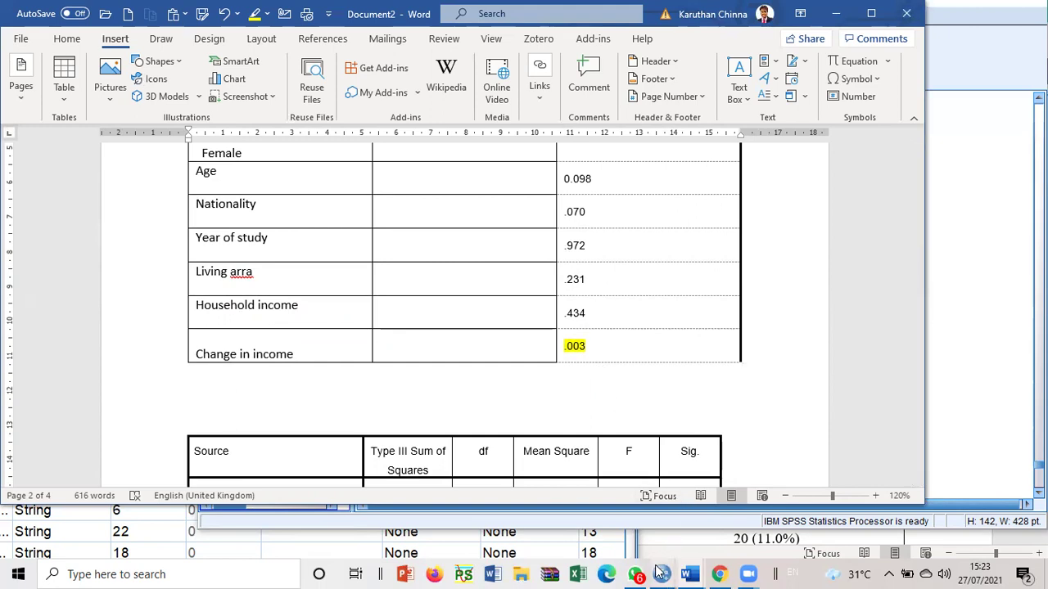
pyautogui.moveTo(663, 574)
pyautogui.click(734, 516)
pyautogui.scroll(-15, 683, 354)
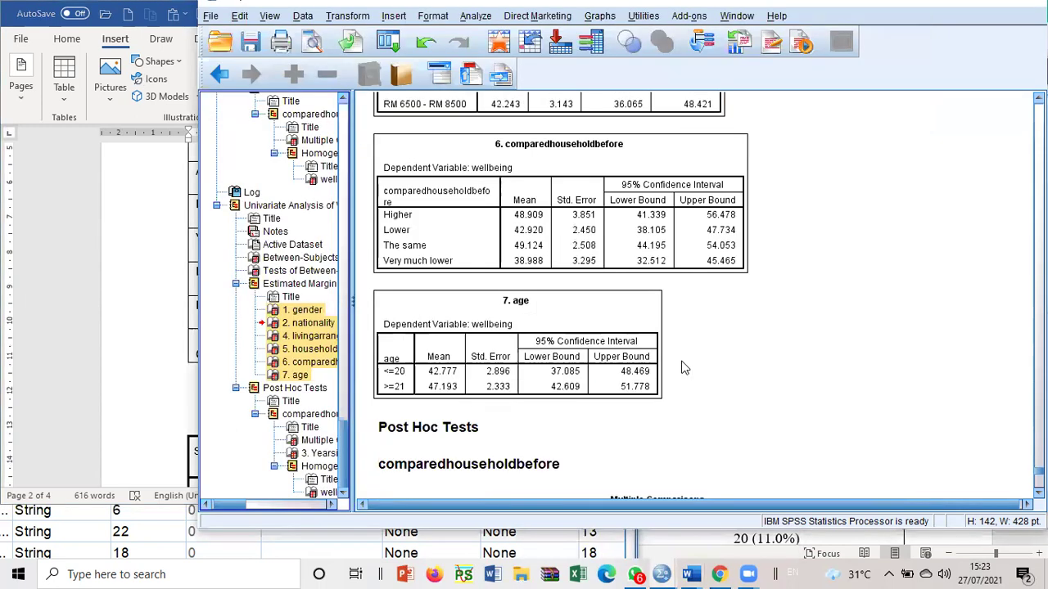
pyautogui.scroll(-5, 630, 372)
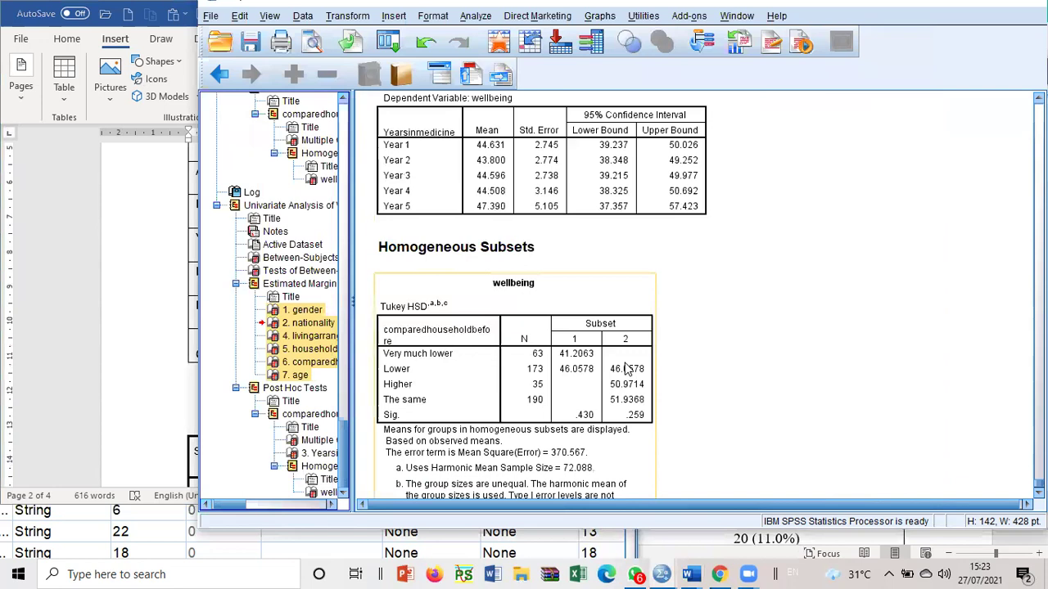
pyautogui.click(559, 355)
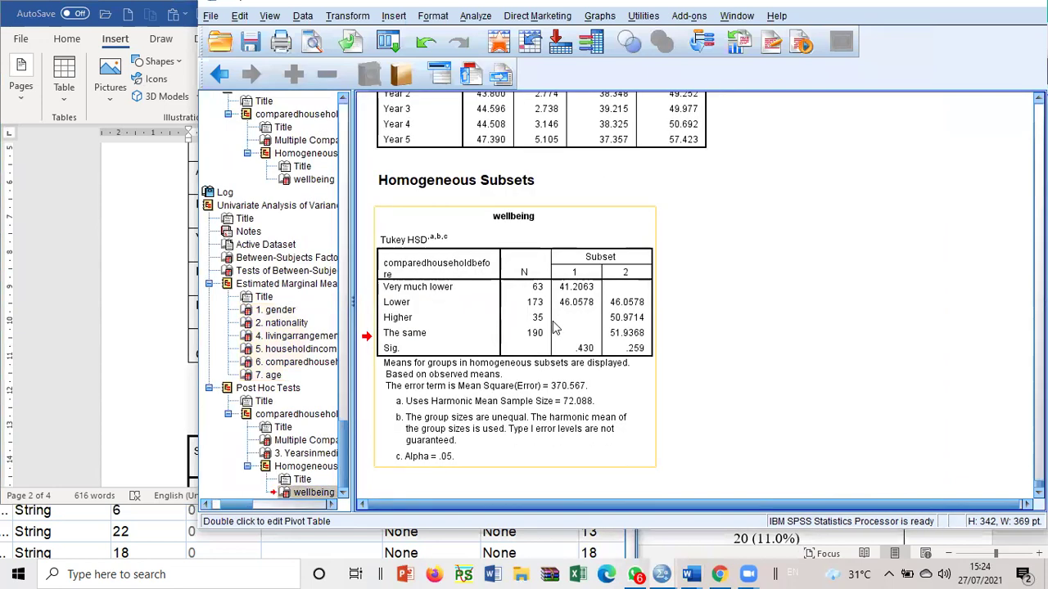
pyautogui.rightClick(555, 327)
pyautogui.click(590, 352)
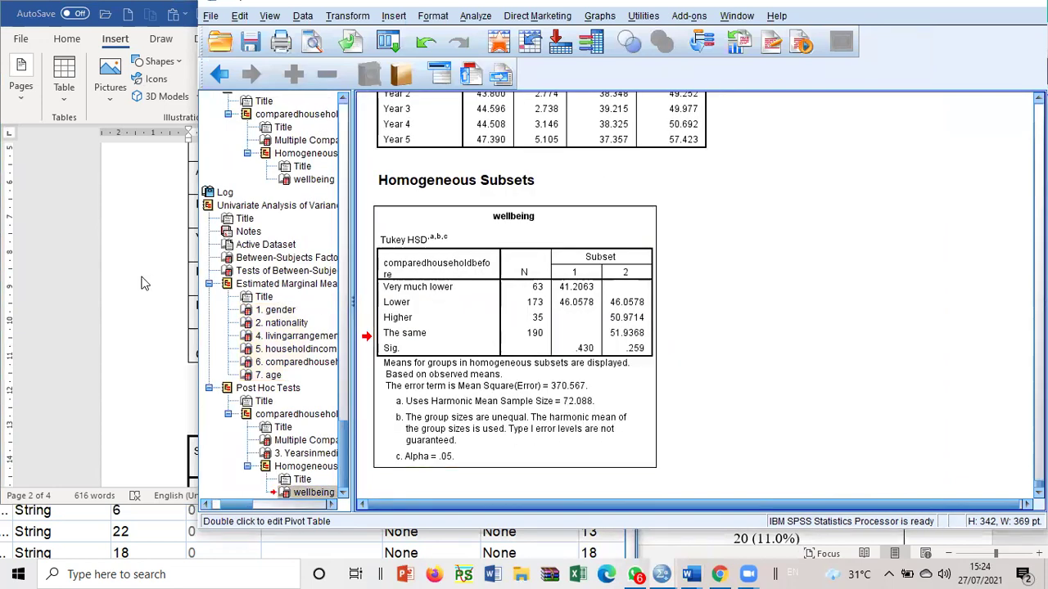
# - Return to the Word document and paste the copied subsets table below the last table at the document's end
pyautogui.click(141, 283)
pyautogui.scroll(-15, 167, 304)
pyautogui.scroll(-10, 603, 292)
pyautogui.click(288, 276)
pyautogui.rightClick(289, 275)
pyautogui.click(323, 353)
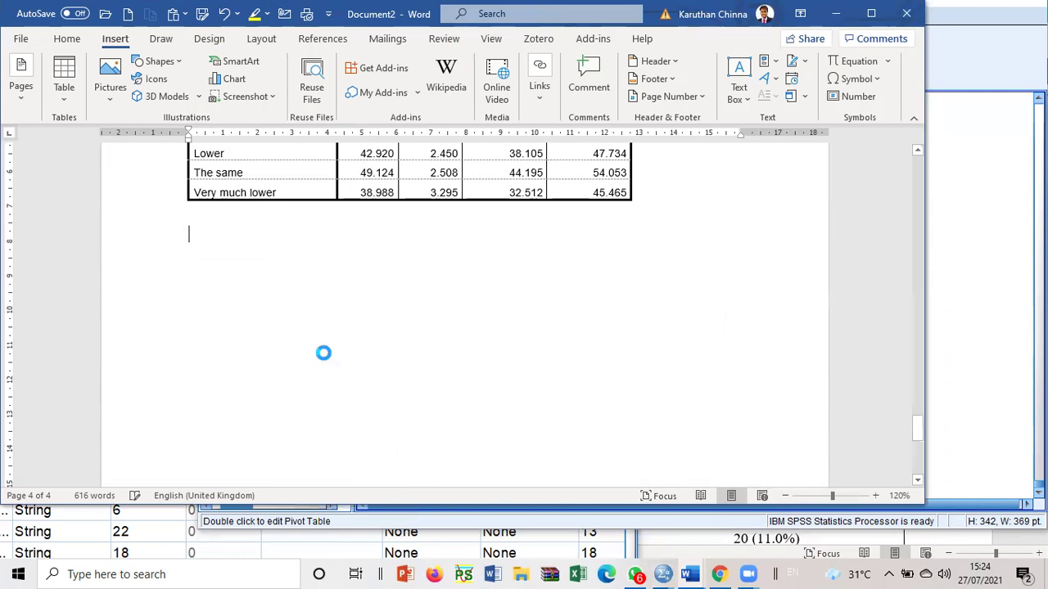
# - Delete the footnote rows beneath the Sig. row of the pasted Tukey table
pyautogui.moveTo(270, 302); pyautogui.dragTo(274, 411)
pyautogui.rightClick(275, 411)
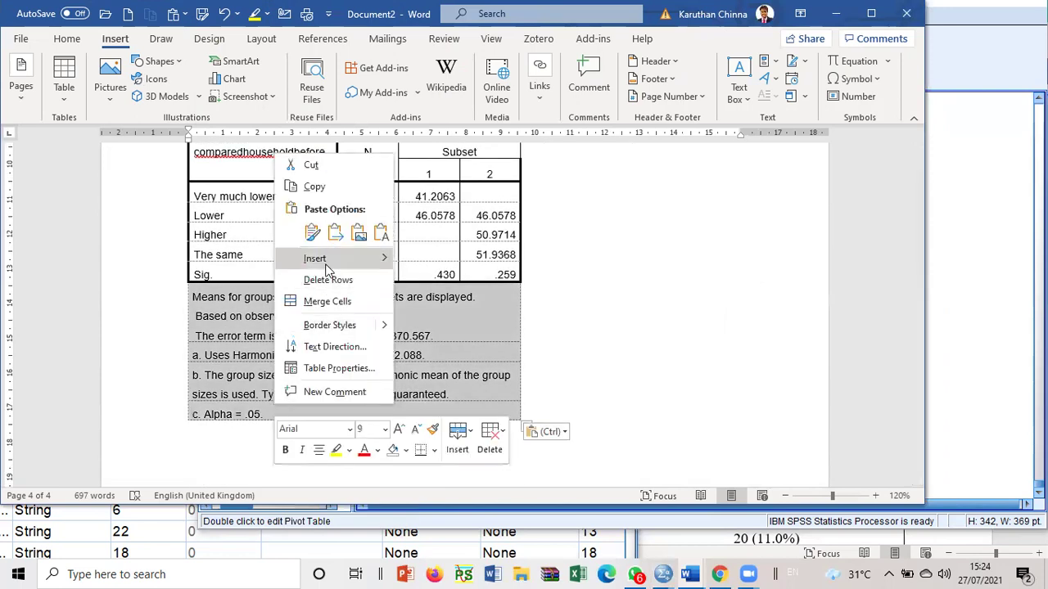
pyautogui.click(328, 279)
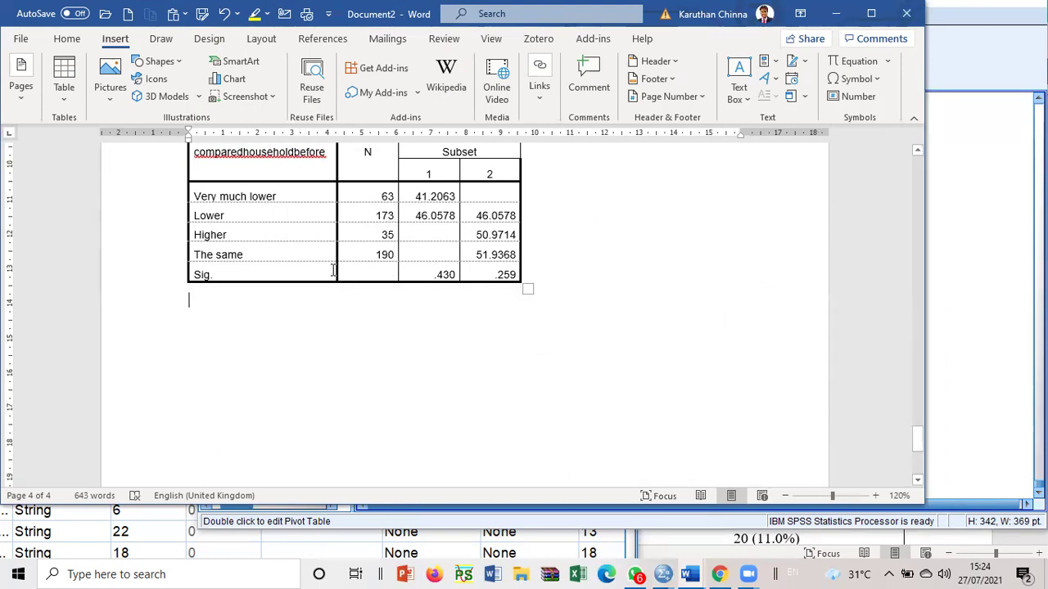
# - Highlight in yellow the "Very much lower" mean in subset 1 and the "Higher" and "The same" means in subset 2
pyautogui.moveTo(414, 197); pyautogui.dragTo(455, 198)
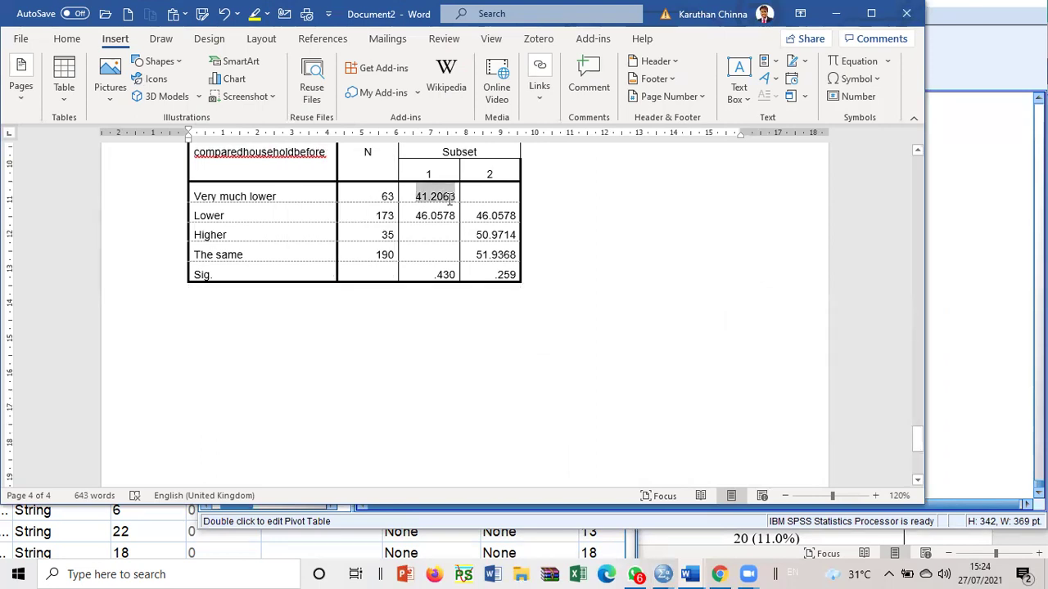
pyautogui.click(255, 14)
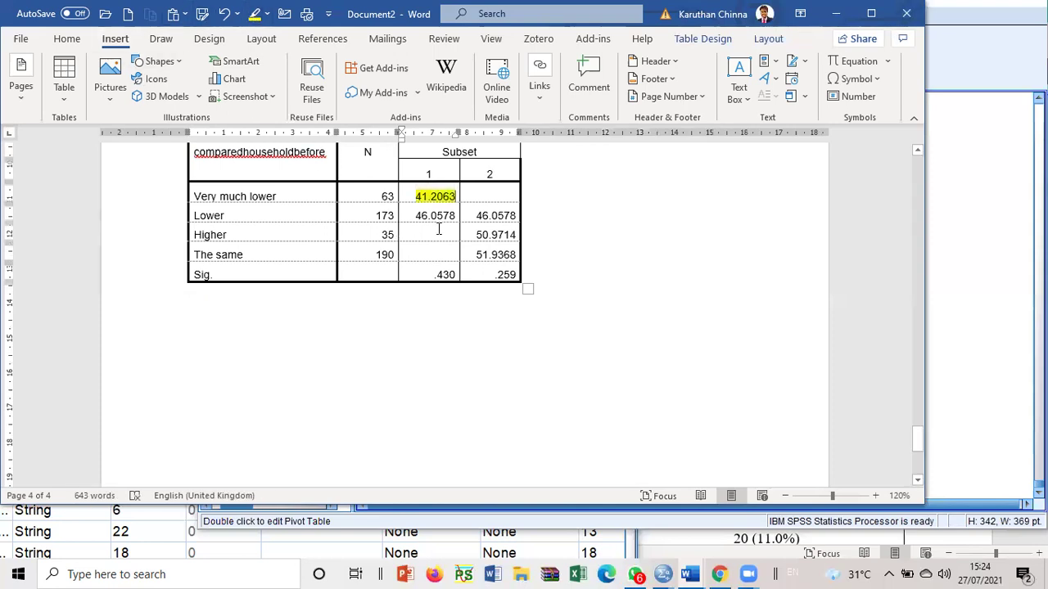
pyautogui.moveTo(469, 235); pyautogui.dragTo(506, 254)
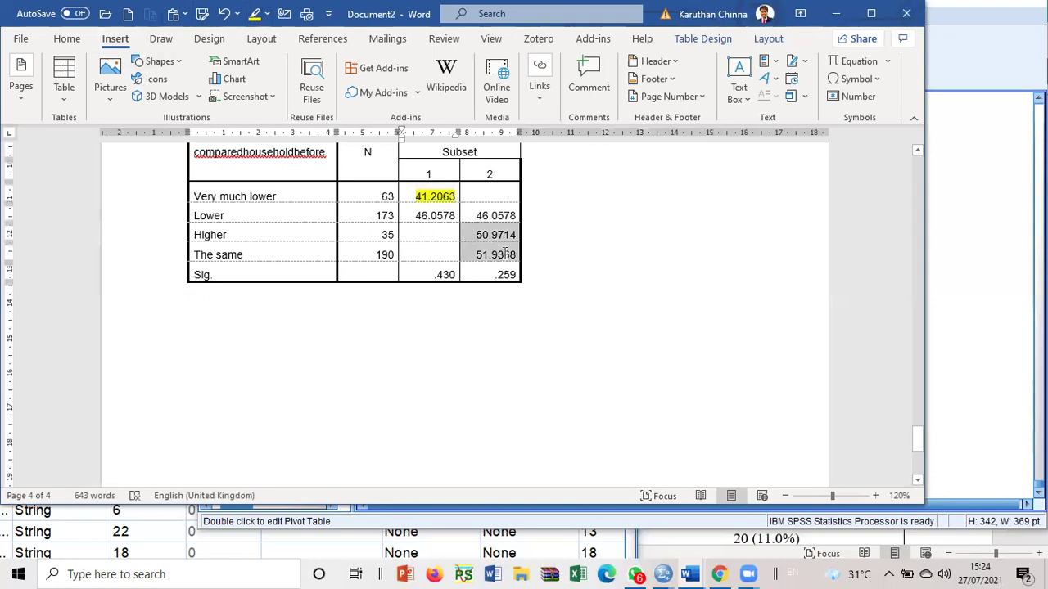
pyautogui.click(254, 15)
# - Extend the paragraph above the variable table with "Based on post hoc multiple comparison, the perceived well being among those"
pyautogui.scroll(15, 337, 331)
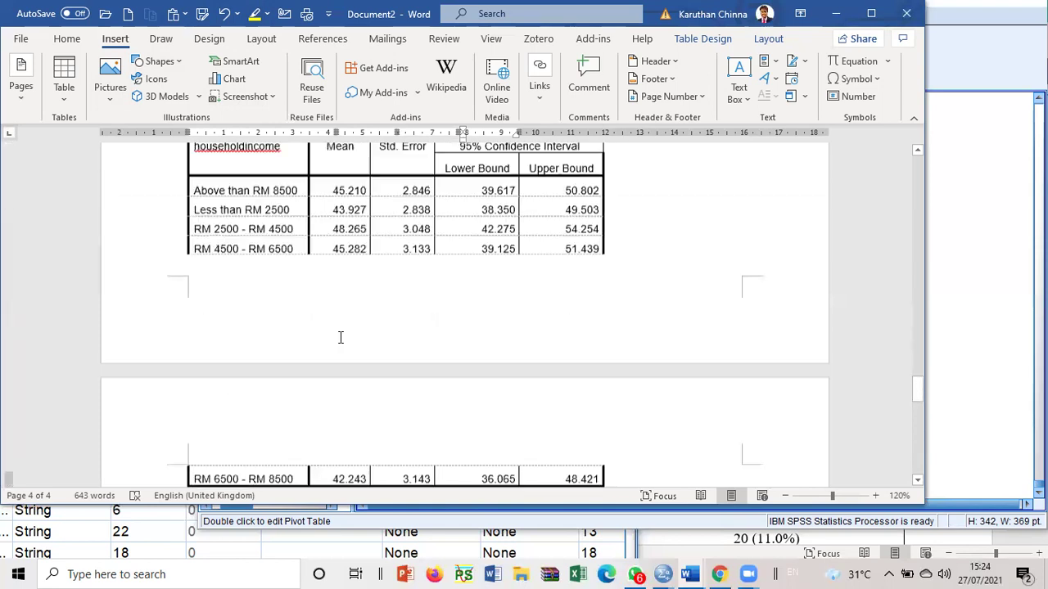
pyautogui.scroll(20, 341, 337)
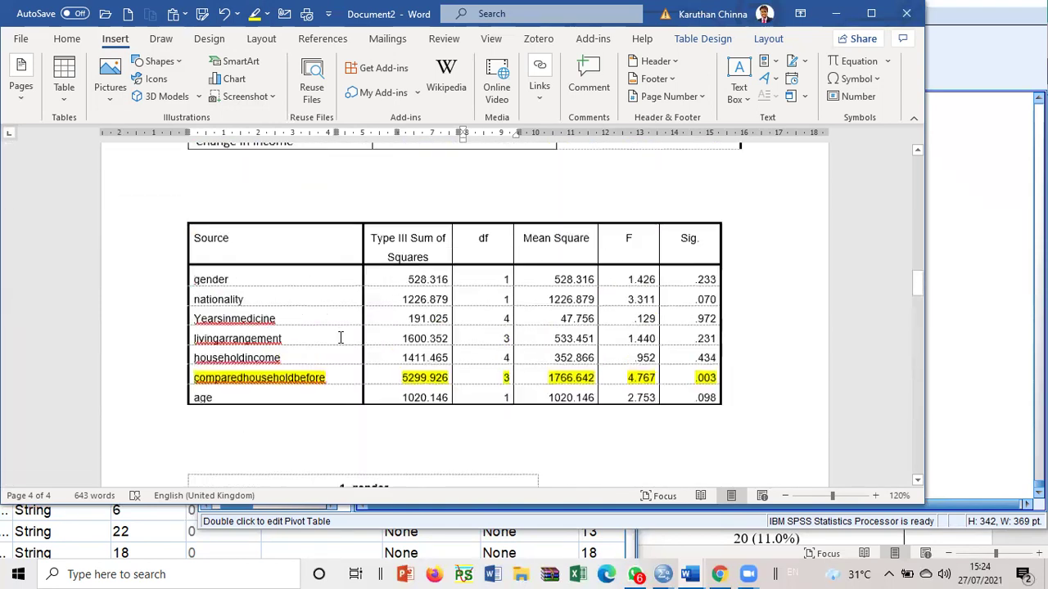
pyautogui.scroll(1, 341, 337)
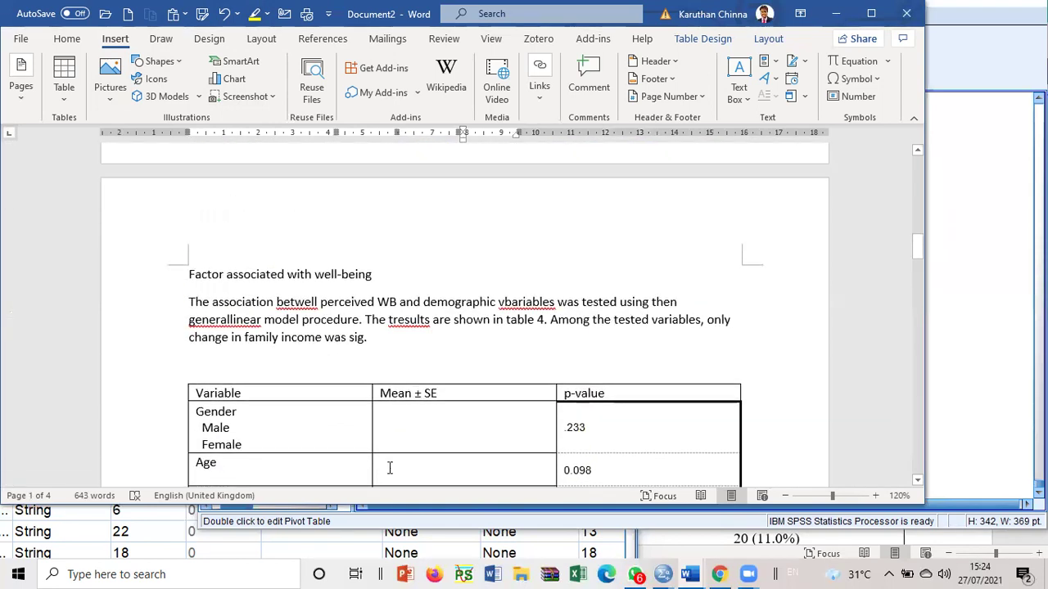
pyautogui.click(383, 339)
pyautogui.write('Bas')
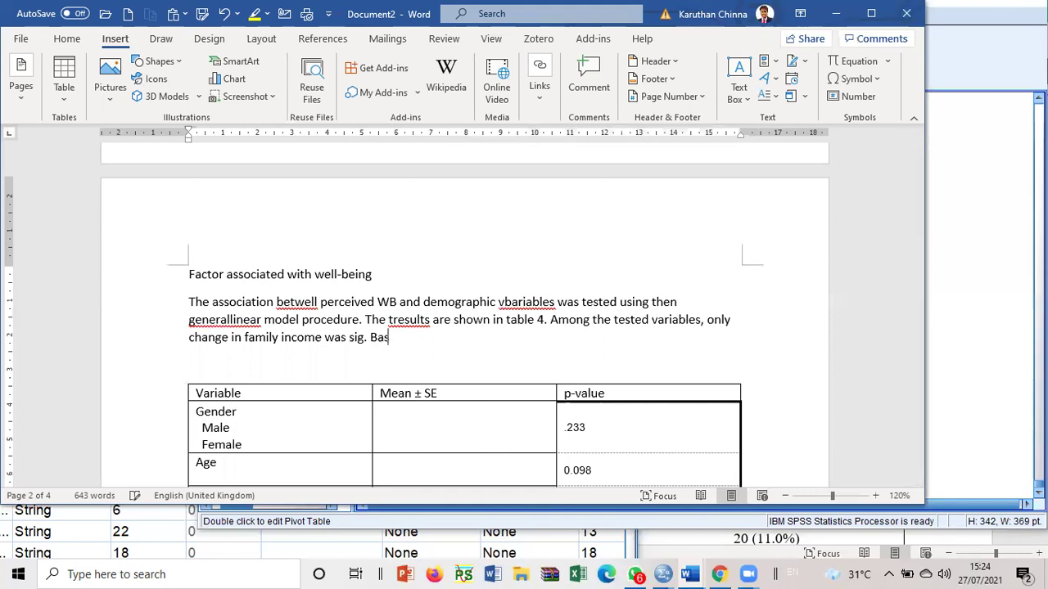
pyautogui.write('ed on p')
pyautogui.press('BackSpace')
pyautogui.write('ost hoc multiple compar')
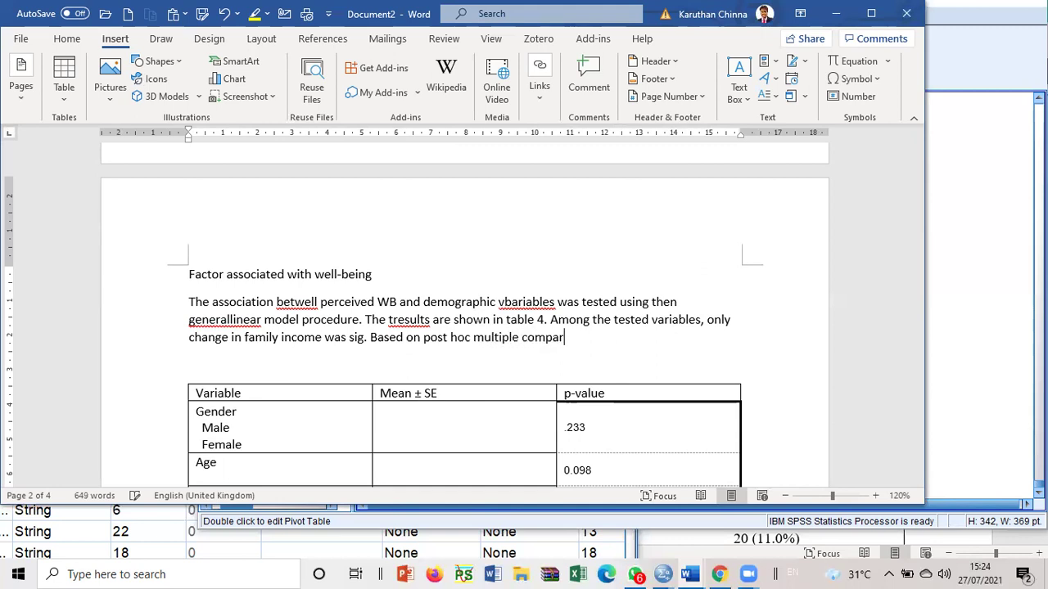
pyautogui.write('ison, the preceive')
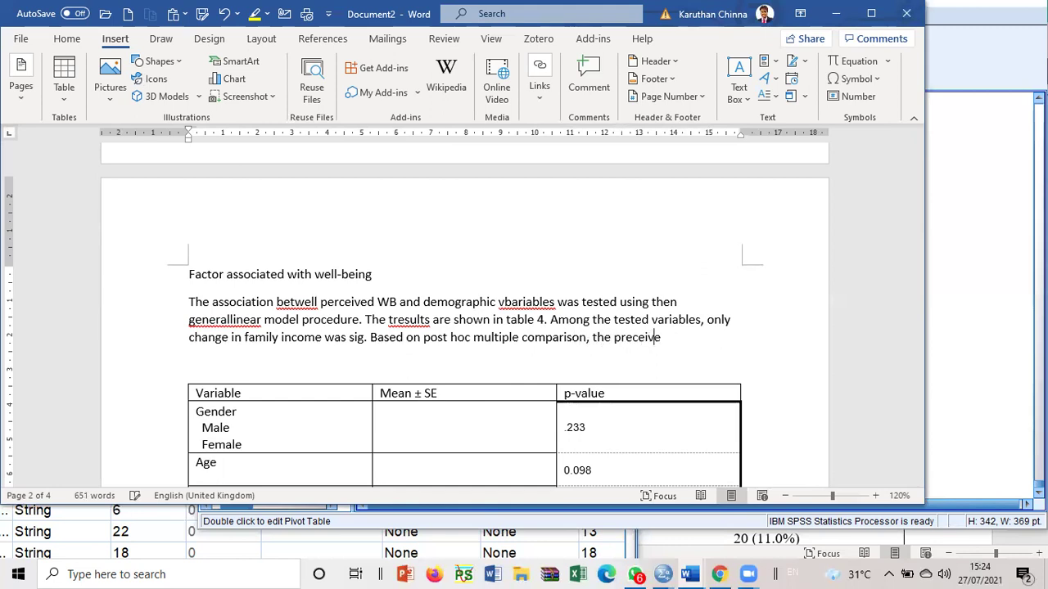
pyautogui.write('d well being am')
pyautogui.write('ong those wi')
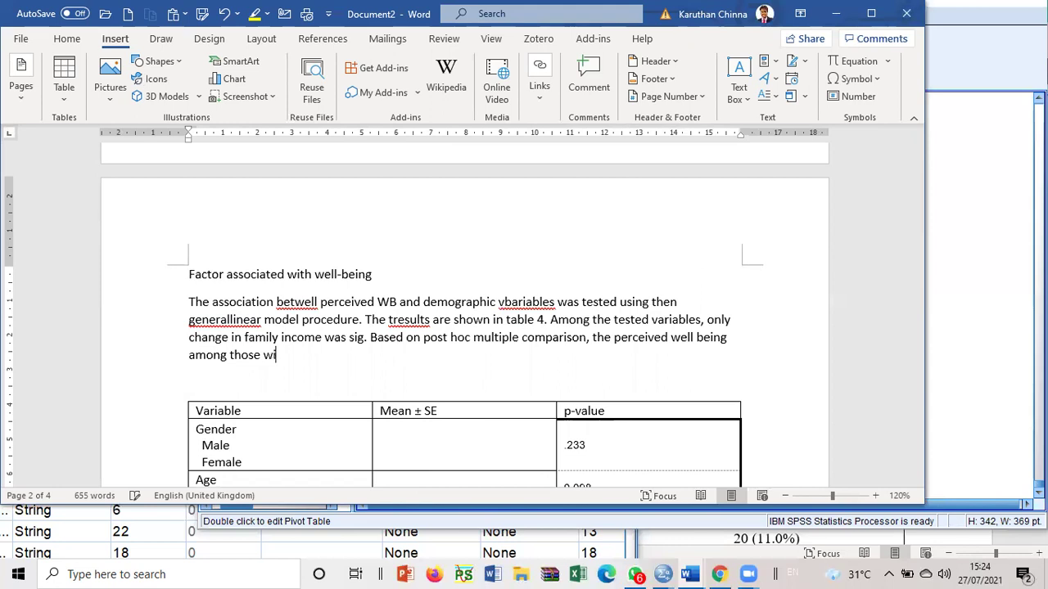
# - Complete the post hoc sentence with "who had redused income ws lower compared the with no change of increased income"
pyautogui.press('BackSpace')
pyautogui.press('BackSpace')
pyautogui.write('who ga')
pyautogui.press('BackSpace')
pyautogui.write('had redused income ws lower compared ')
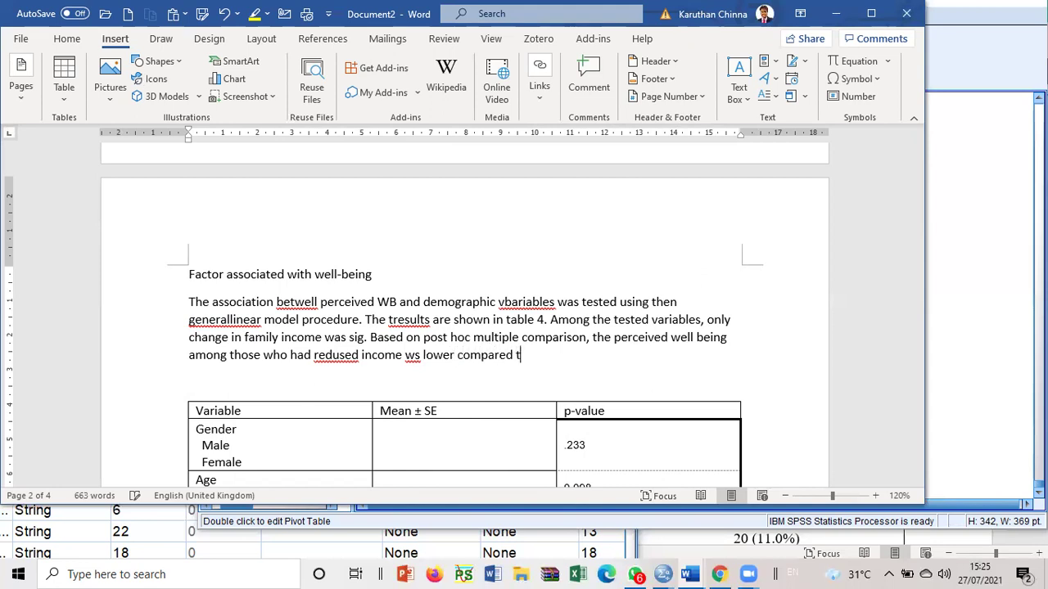
pyautogui.write('the wi')
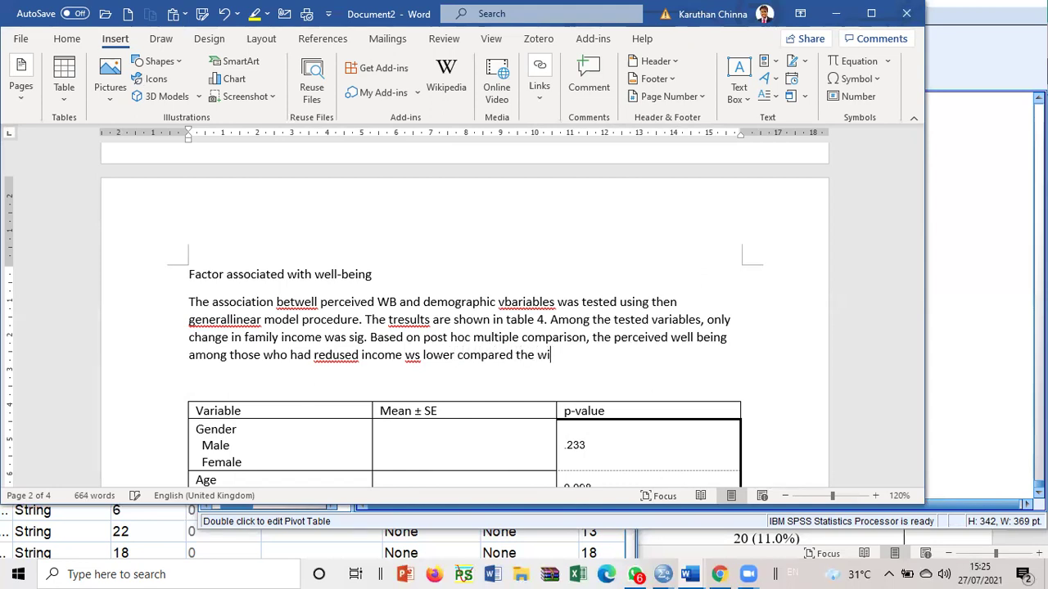
pyautogui.write('th no change of')
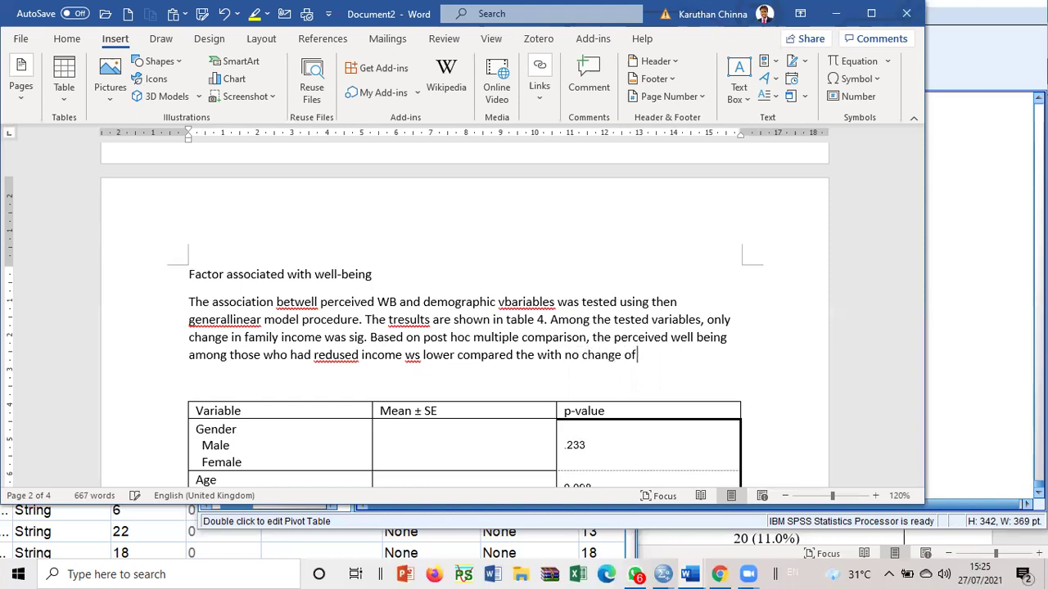
pyautogui.write(' increased income')
# - Highlight the whole sentence beginning "Based on post hoc multiple comparison" in yellow
pyautogui.click(370, 339)
pyautogui.moveTo(372, 340); pyautogui.dragTo(733, 356)
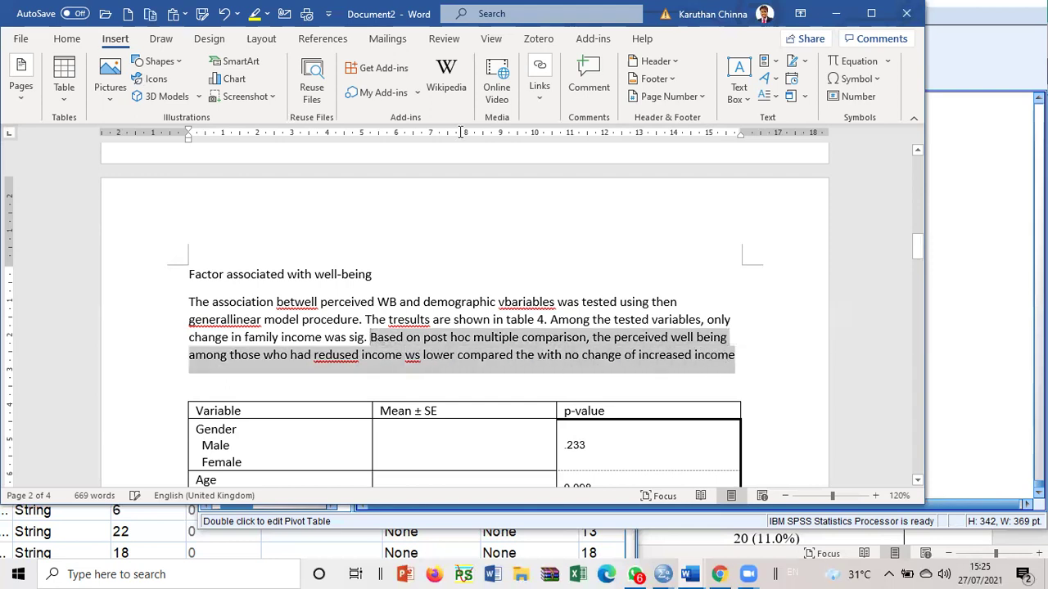
pyautogui.click(255, 13)
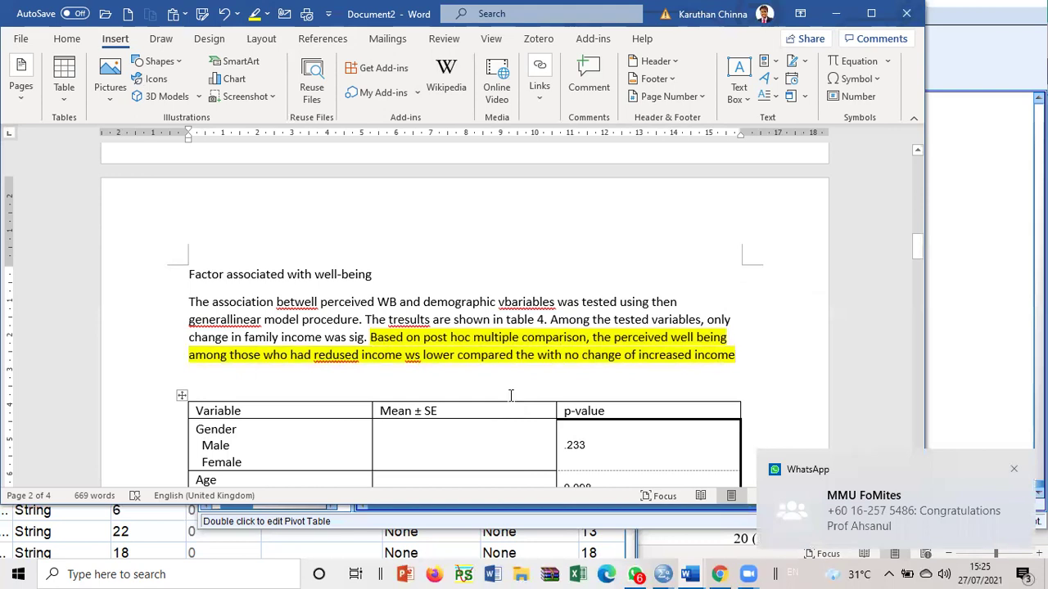
# - Italicise the heading "Factor associated with well-being"
pyautogui.moveTo(391, 275); pyautogui.dragTo(188, 274)
pyautogui.click(67, 38)
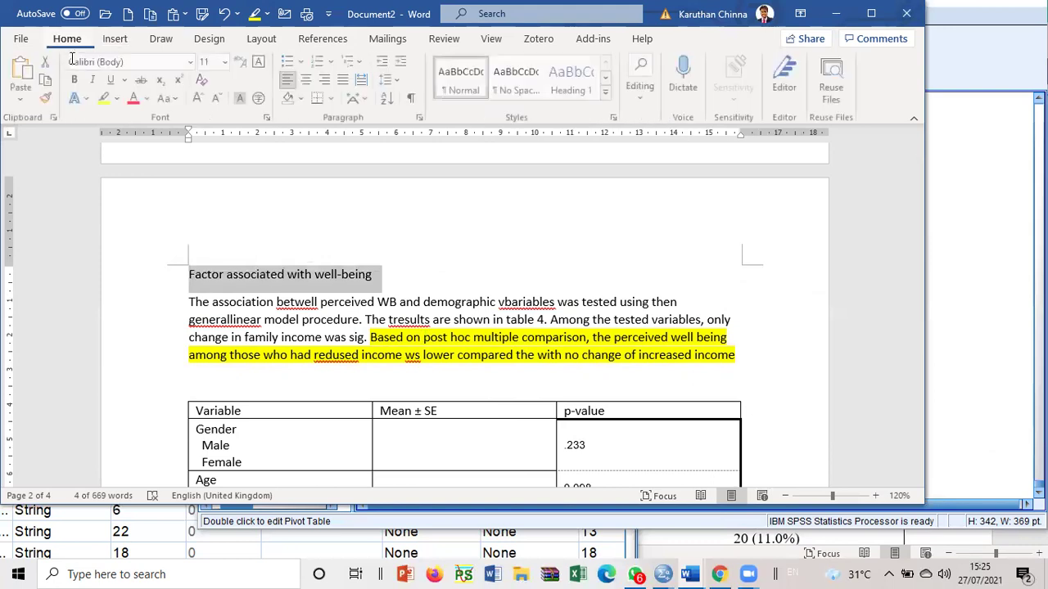
pyautogui.click(95, 79)
pyautogui.click(463, 300)
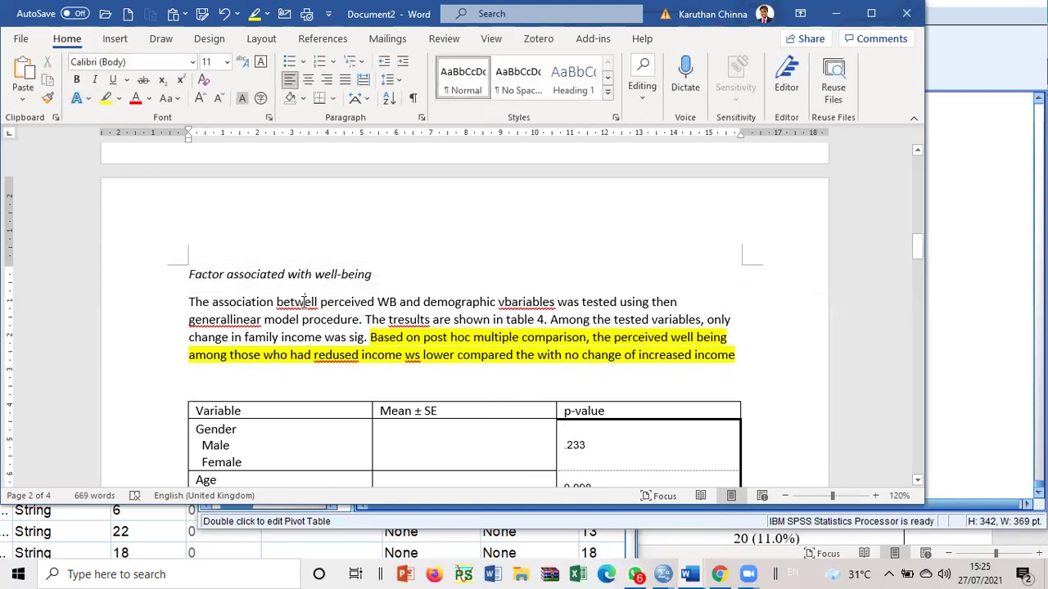
# - Correct "betwell" to "between" in the first sentence of the paragraph under the heading
pyautogui.rightClick(305, 302)
pyautogui.press('Escape')
pyautogui.moveTo(318, 304); pyautogui.dragTo(311, 302)
pyautogui.write('en')
# - Review the well-being section from the variable table through the estimated means to the post hoc subset table
pyautogui.scroll(-6, 510, 311)
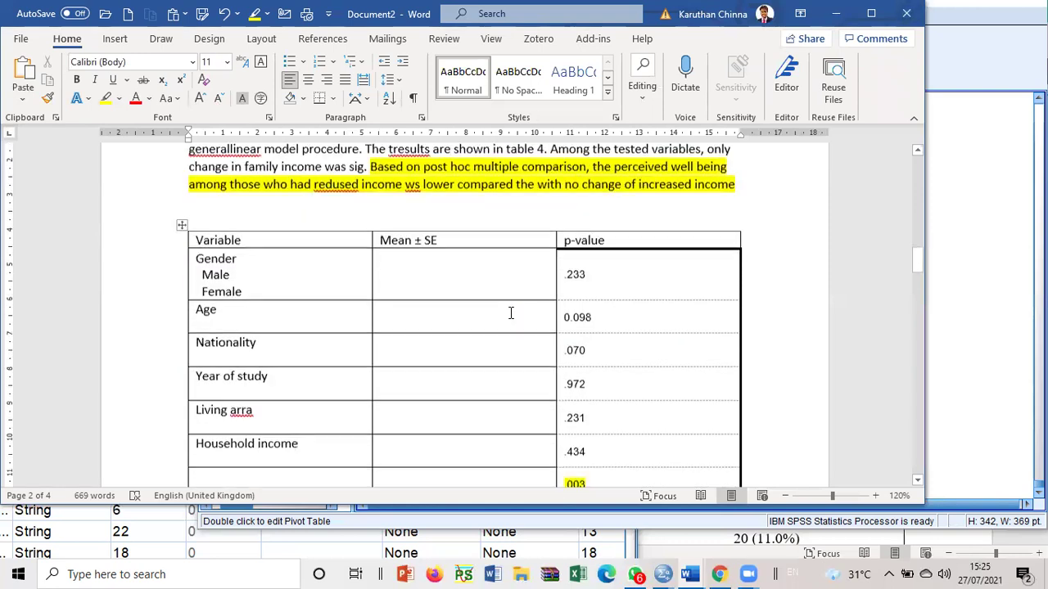
pyautogui.scroll(2, 428, 330)
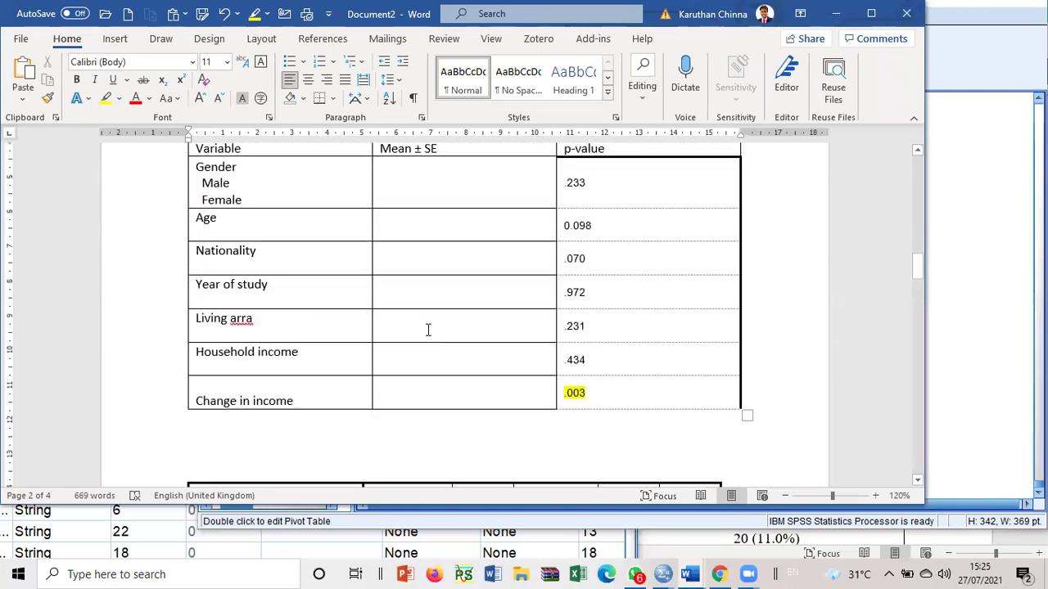
pyautogui.scroll(2, 429, 327)
pyautogui.moveTo(271, 240); pyautogui.dragTo(655, 404)
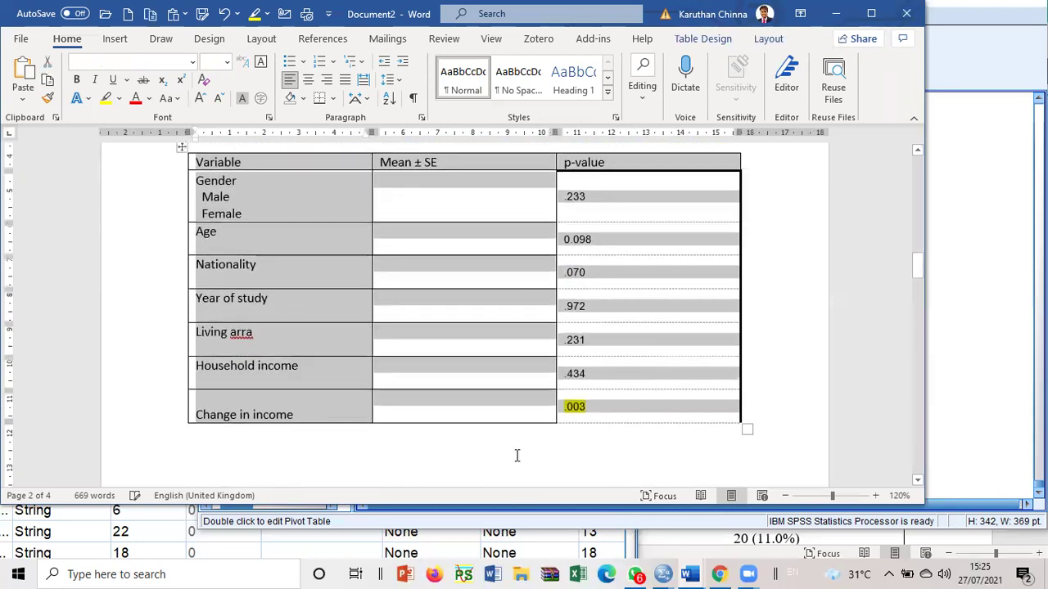
pyautogui.scroll(-1, 368, 445)
pyautogui.scroll(-3, 368, 444)
pyautogui.moveTo(313, 309); pyautogui.dragTo(339, 555)
pyautogui.scroll(-10, 628, 417)
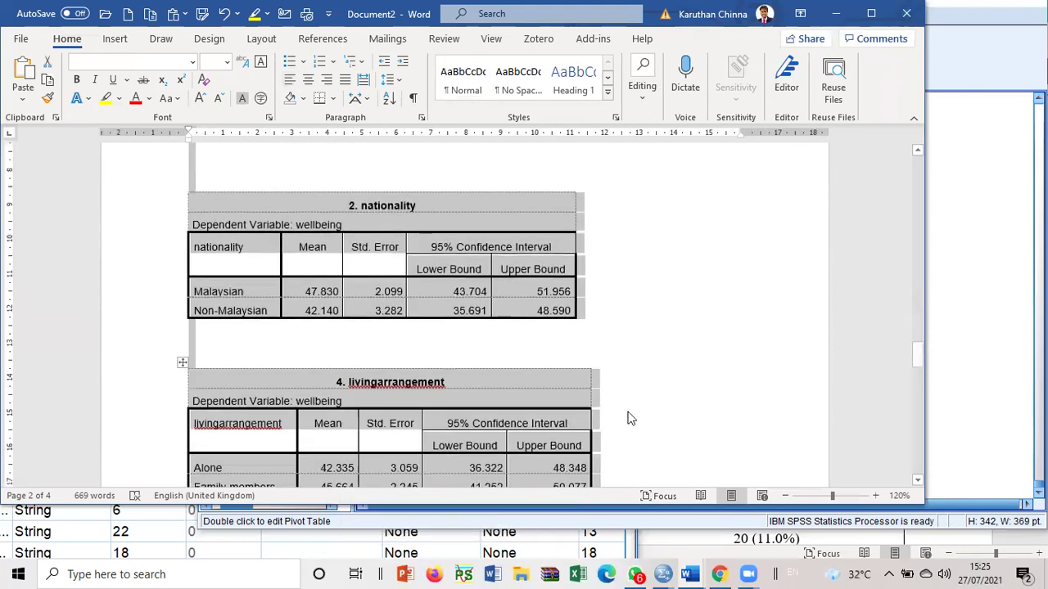
pyautogui.scroll(-10, 660, 414)
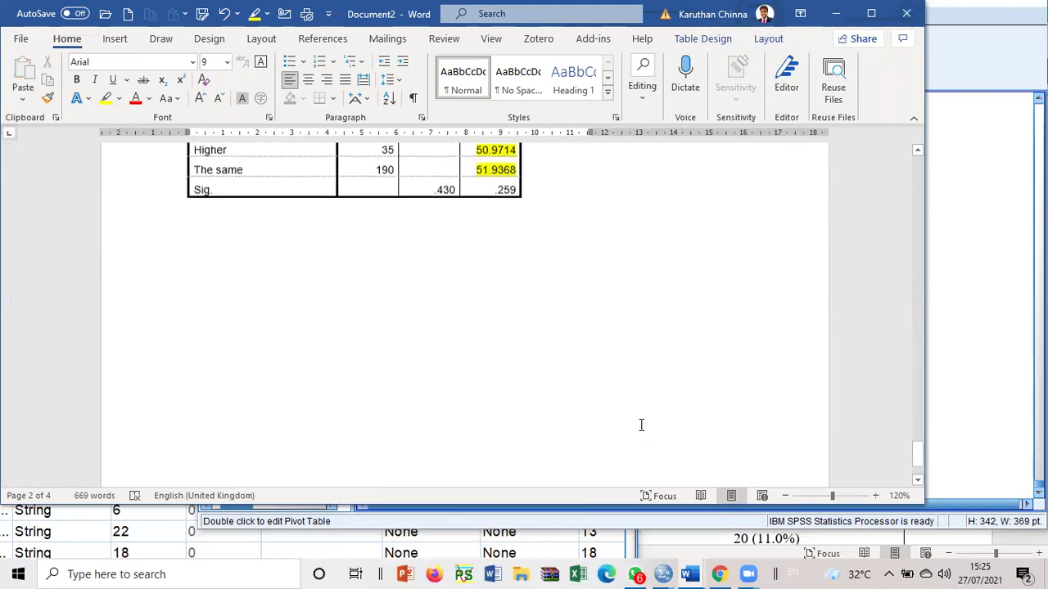
pyautogui.scroll(2, 633, 426)
pyautogui.scroll(-10, 281, 358)
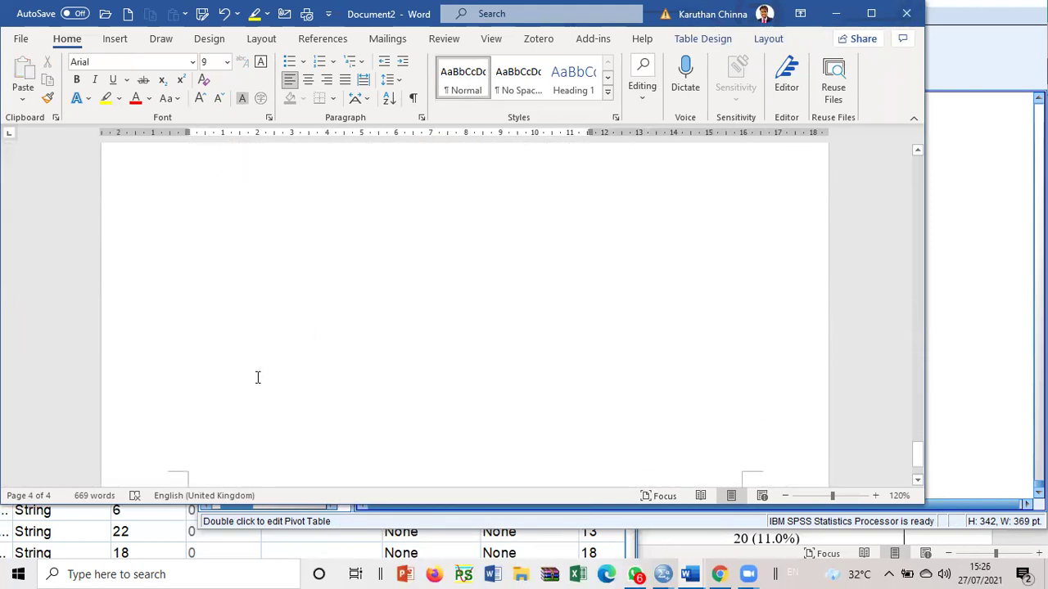
pyautogui.scroll(15, 218, 410)
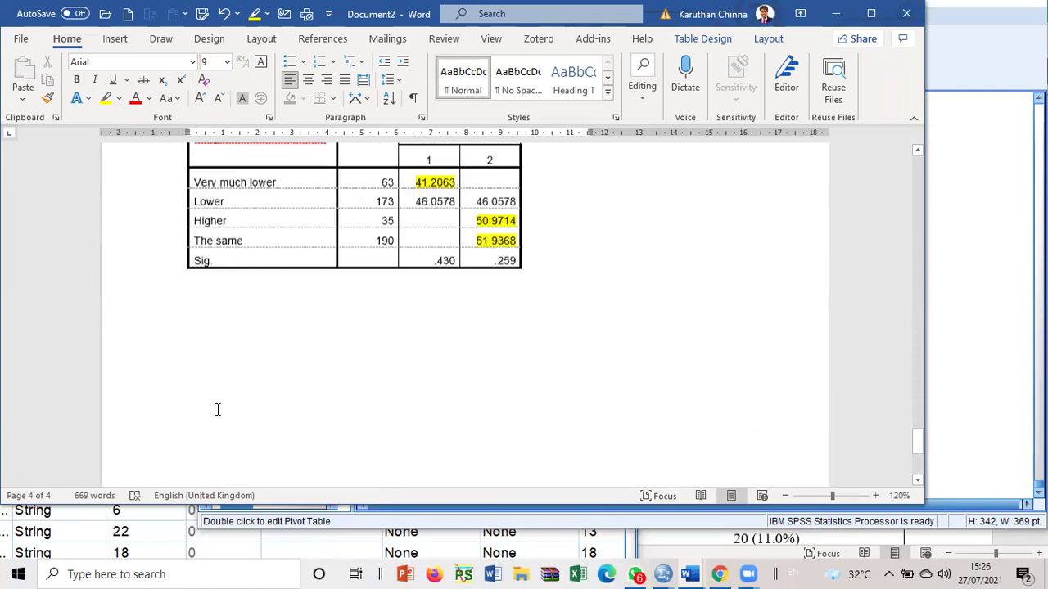
pyautogui.scroll(15, 218, 409)
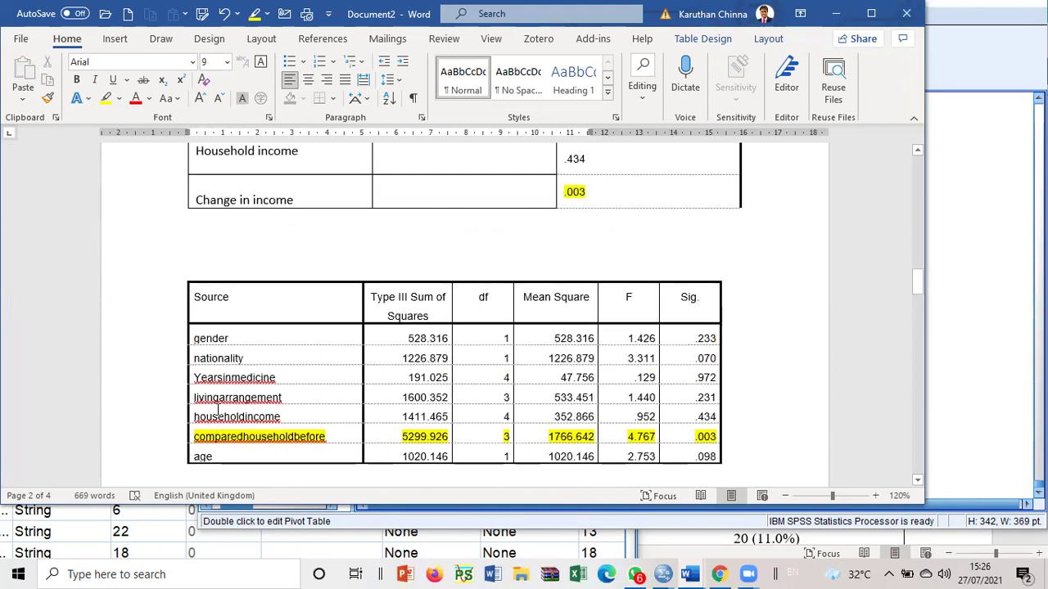
pyautogui.scroll(5, 218, 409)
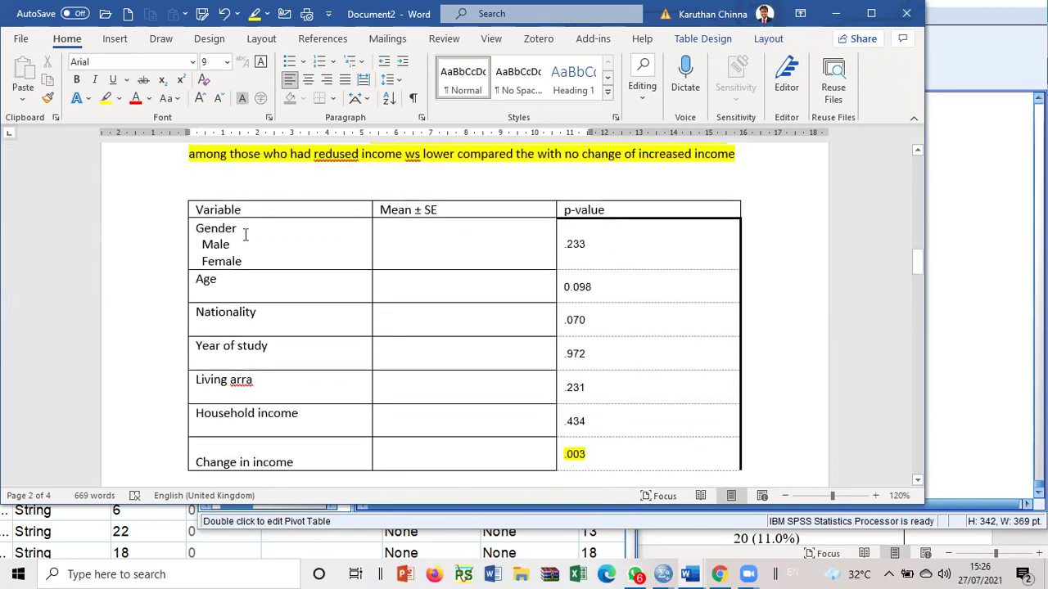
pyautogui.scroll(3, 245, 235)
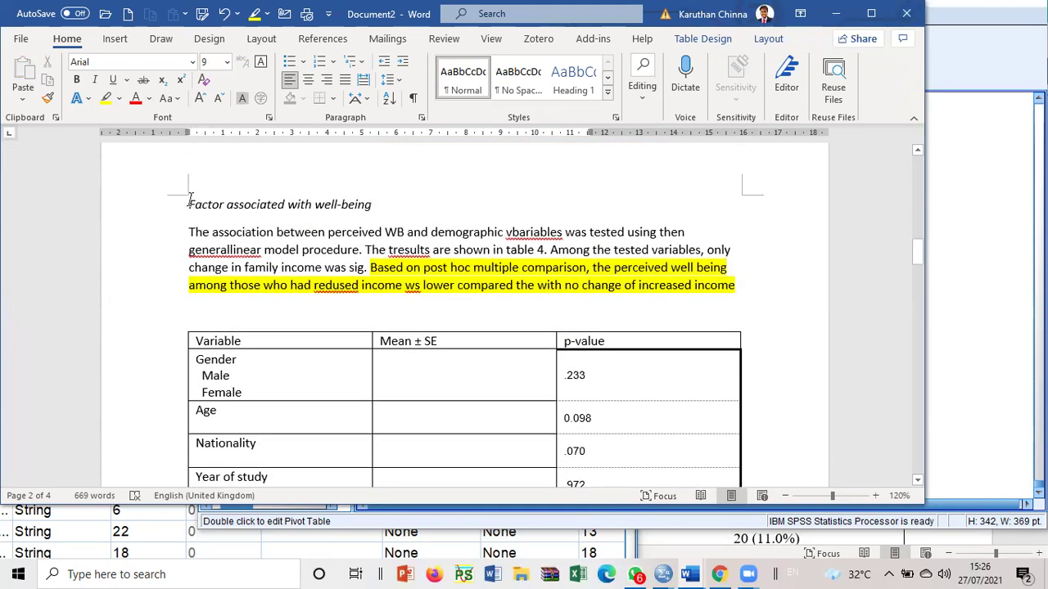
# - Copy the well-being heading, paragraph and variable table onto a new page after the post hoc table, keeping the source formatting
pyautogui.moveTo(190, 217); pyautogui.dragTo(451, 211)
pyautogui.rightClick(347, 200)
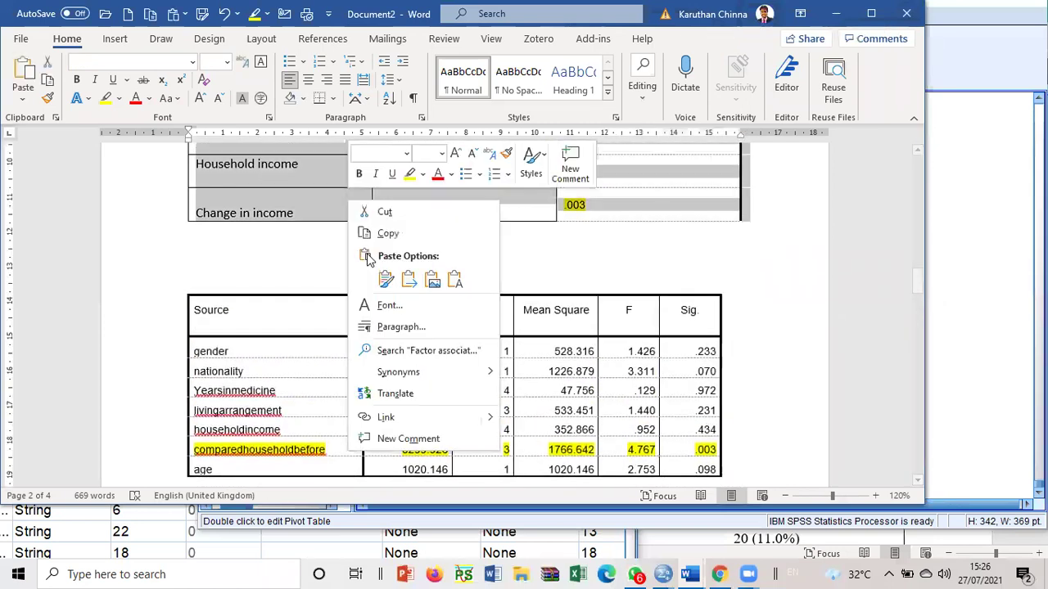
pyautogui.click(404, 233)
pyautogui.scroll(-15, 349, 320)
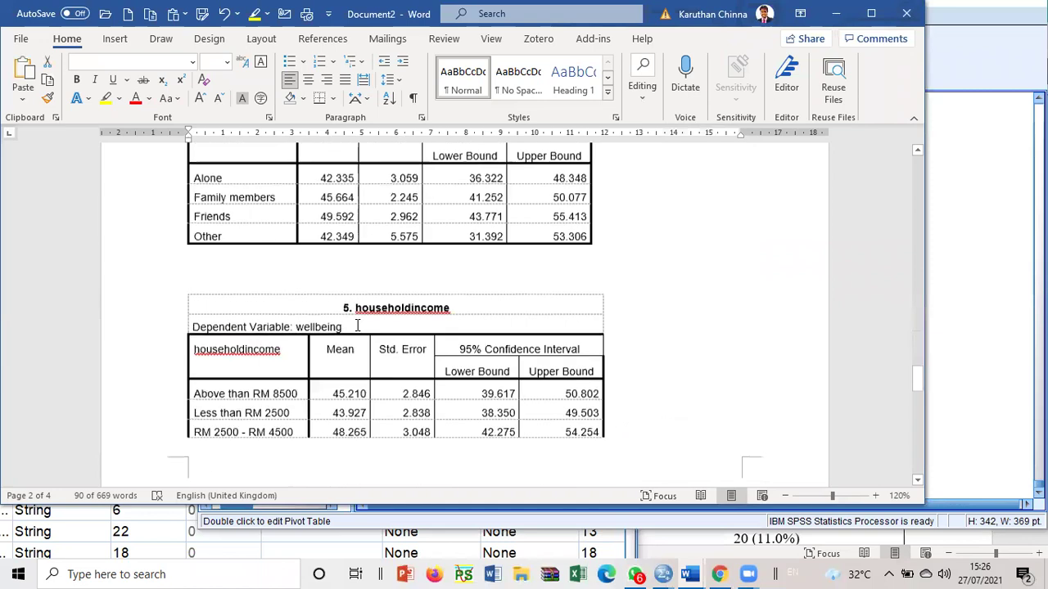
pyautogui.scroll(-5, 349, 319)
pyautogui.scroll(3, 341, 325)
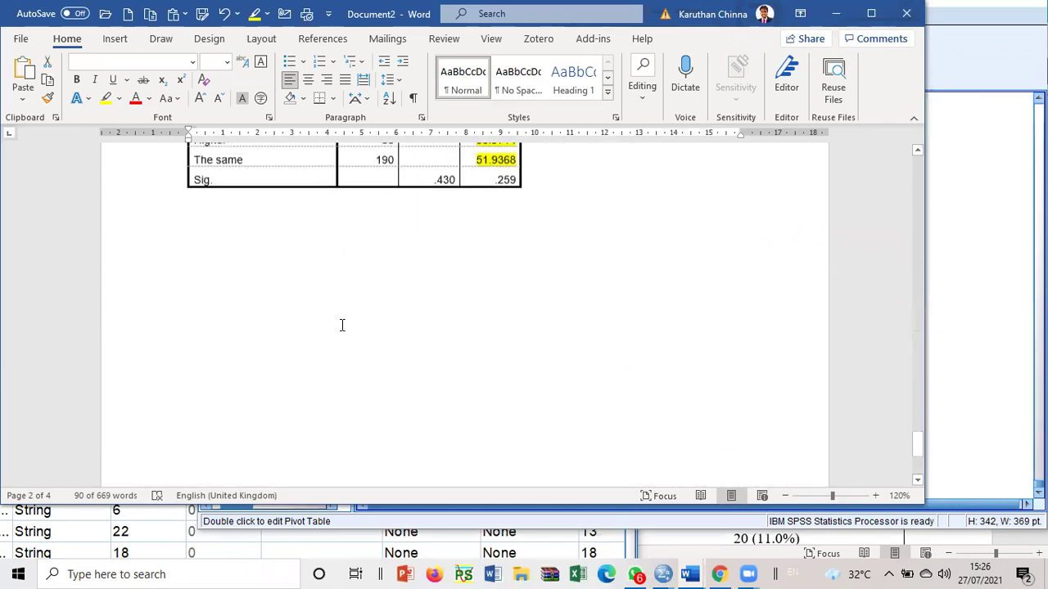
pyautogui.click(225, 290)
pyautogui.hotkey('ctrl', 'Return')
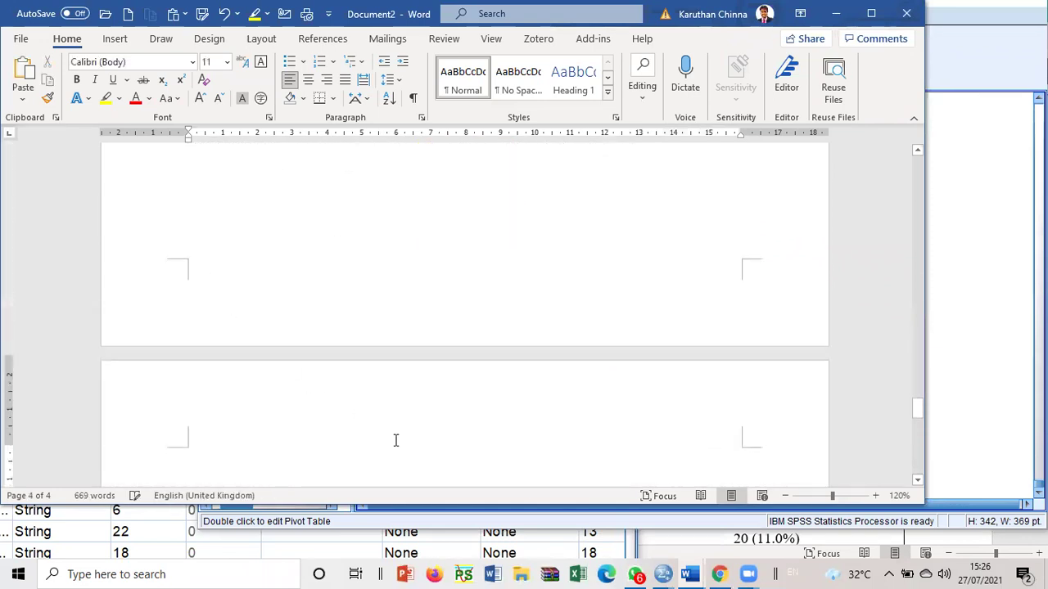
pyautogui.rightClick(232, 456)
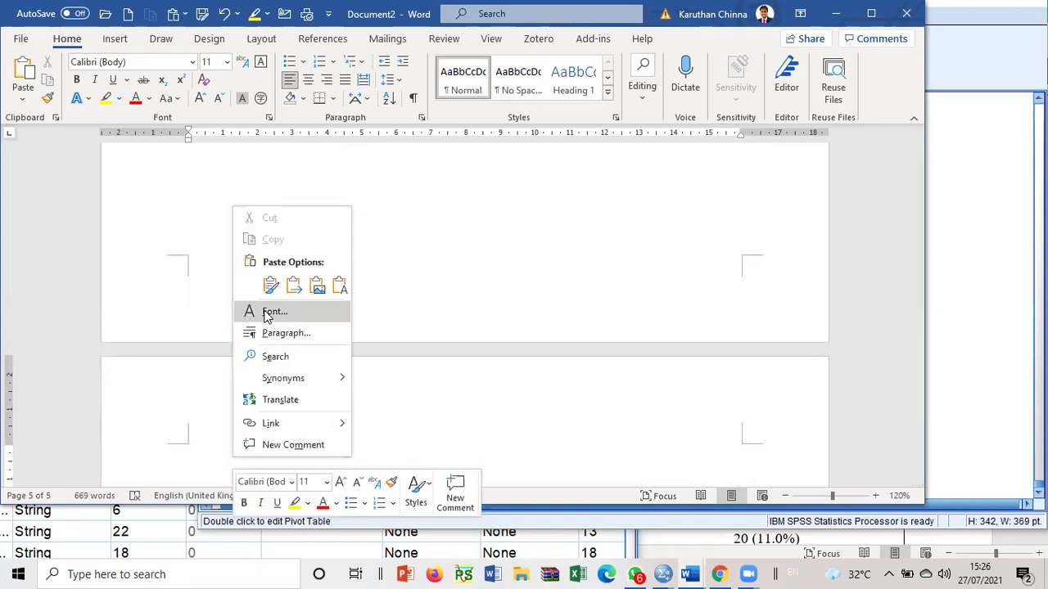
pyautogui.click(271, 283)
# - Replace "well-being" with "CO" in the copied section's heading
pyautogui.scroll(3, 304, 284)
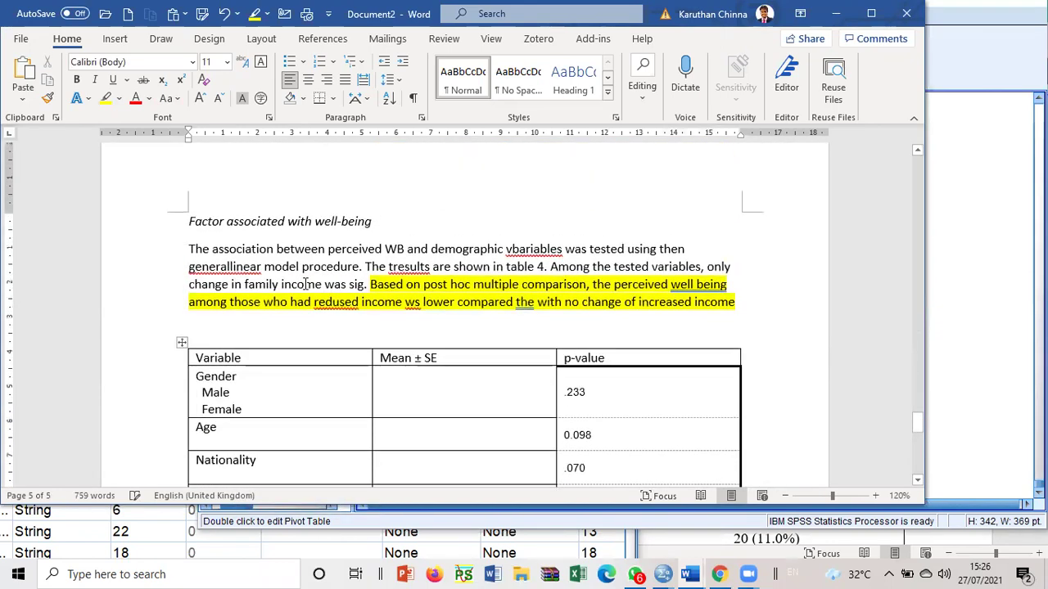
pyautogui.moveTo(377, 221); pyautogui.dragTo(322, 219)
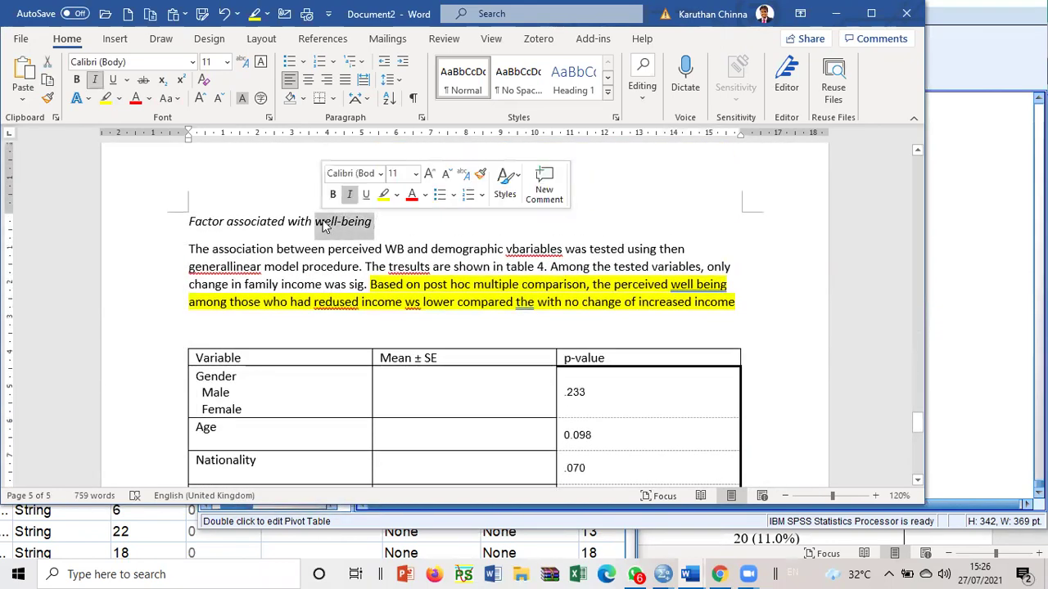
pyautogui.write('G')
pyautogui.write('O')
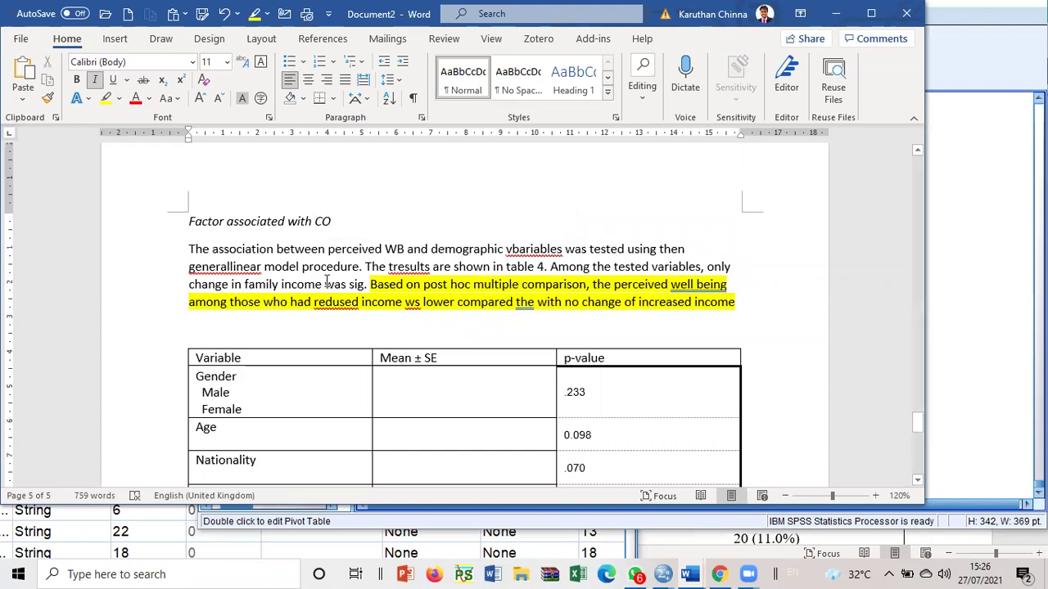
# - Narrow the Variable and Mean ± SE columns of the copied table to fit their header text
pyautogui.click(316, 355)
pyautogui.scroll(-3, 315, 357)
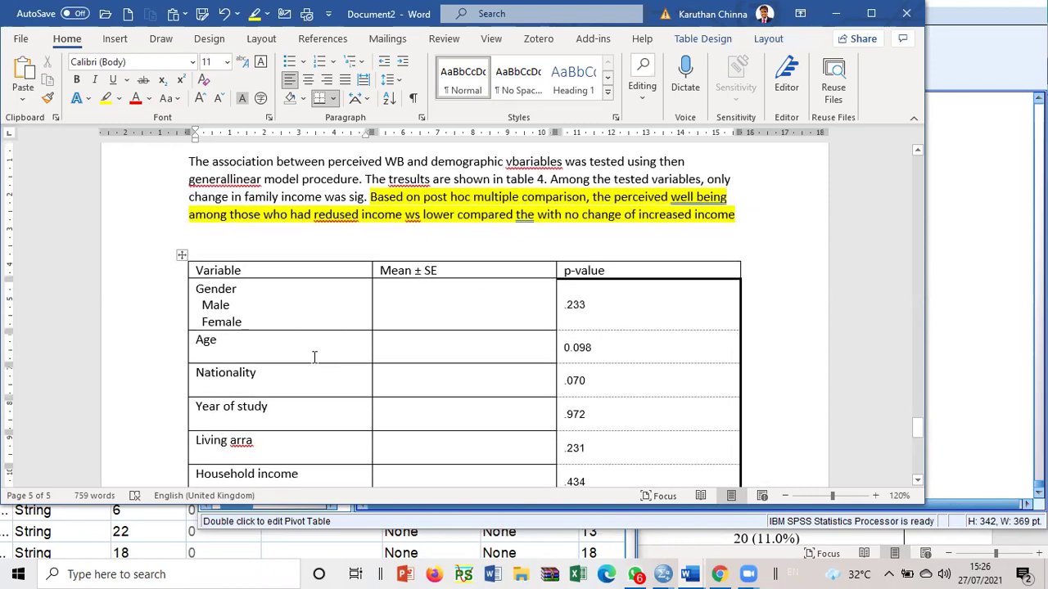
pyautogui.moveTo(370, 133); pyautogui.dragTo(327, 135)
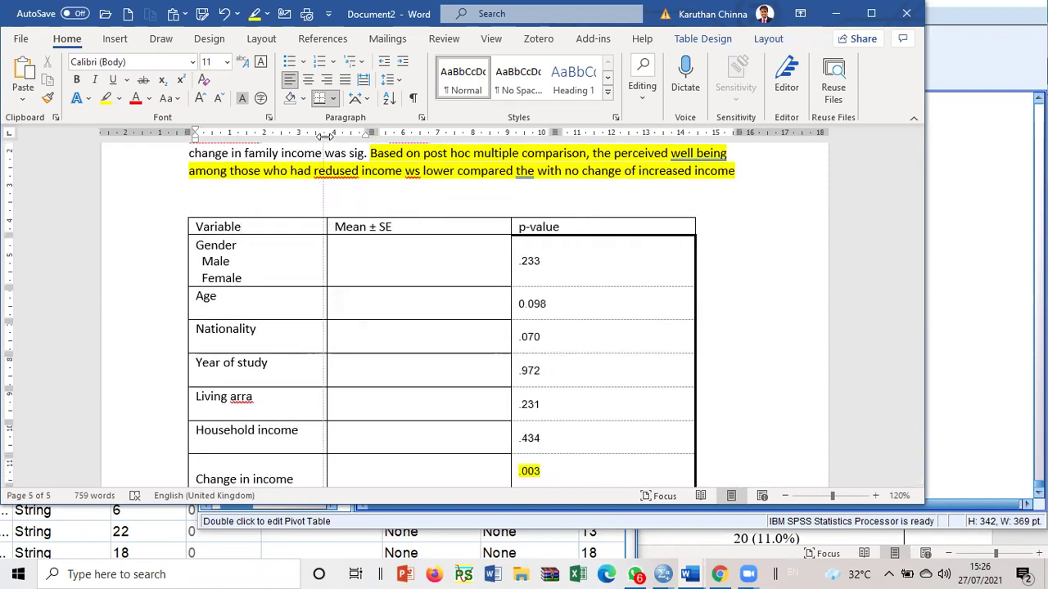
pyautogui.moveTo(510, 133); pyautogui.dragTo(413, 144)
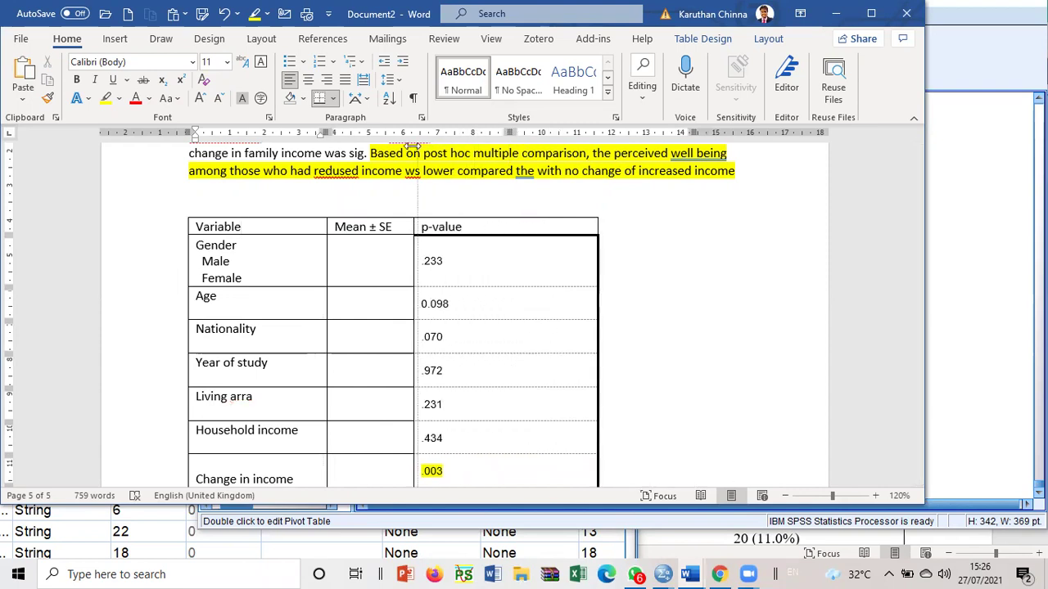
# - Change the copied table's "Mean ± SE" header to "M" and its "p-value" header to "Ma"
pyautogui.moveTo(394, 227); pyautogui.dragTo(335, 223)
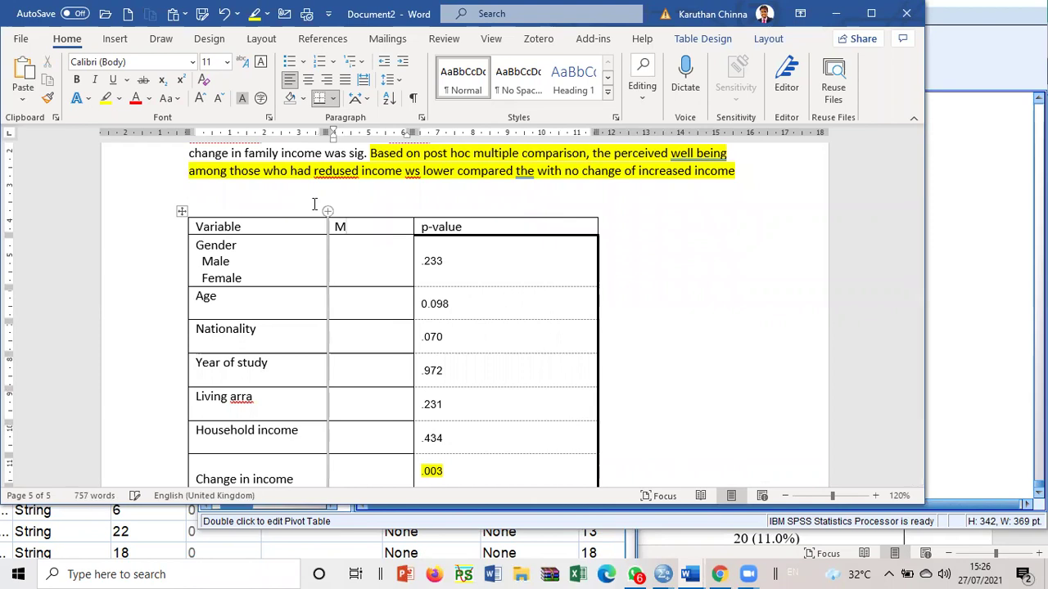
pyautogui.moveTo(463, 229); pyautogui.dragTo(433, 231)
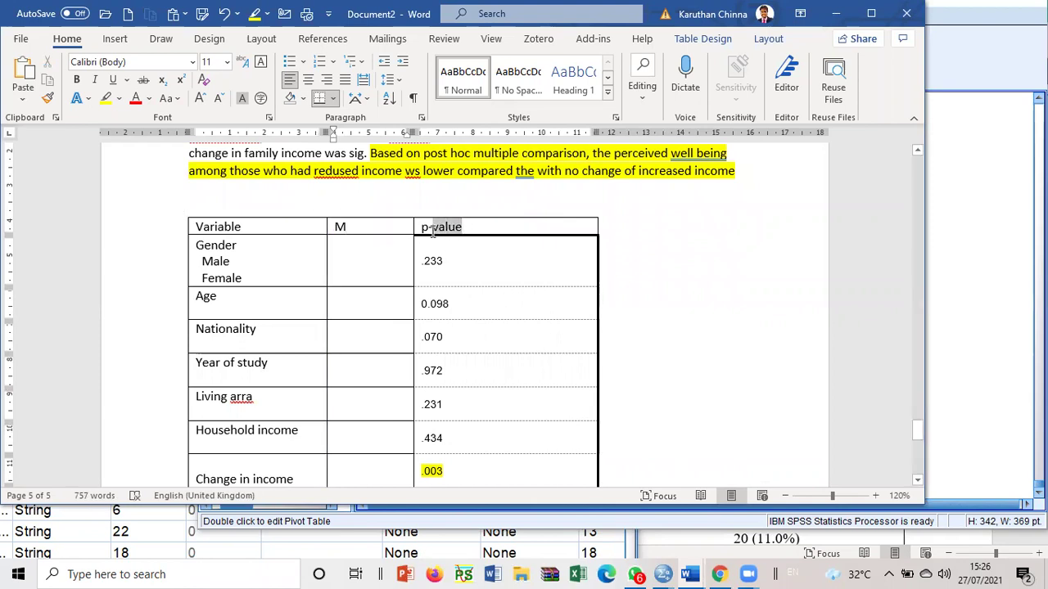
pyautogui.write('Ma')
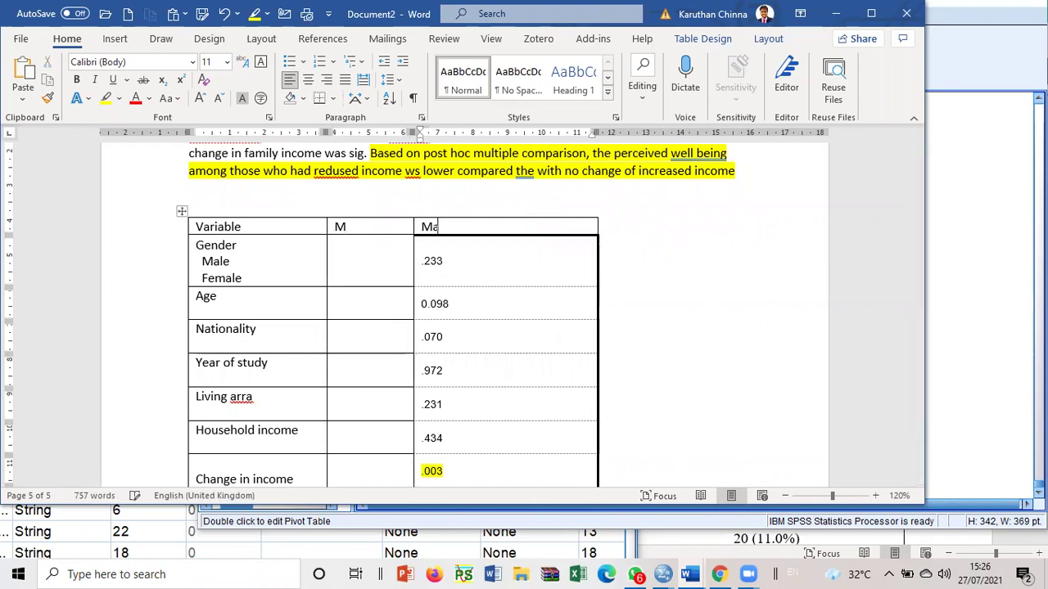
# - Insert a column to the right of the "Ma" column and head it "Com"
pyautogui.click(484, 216)
pyautogui.rightClick(486, 219)
pyautogui.moveTo(527, 328)
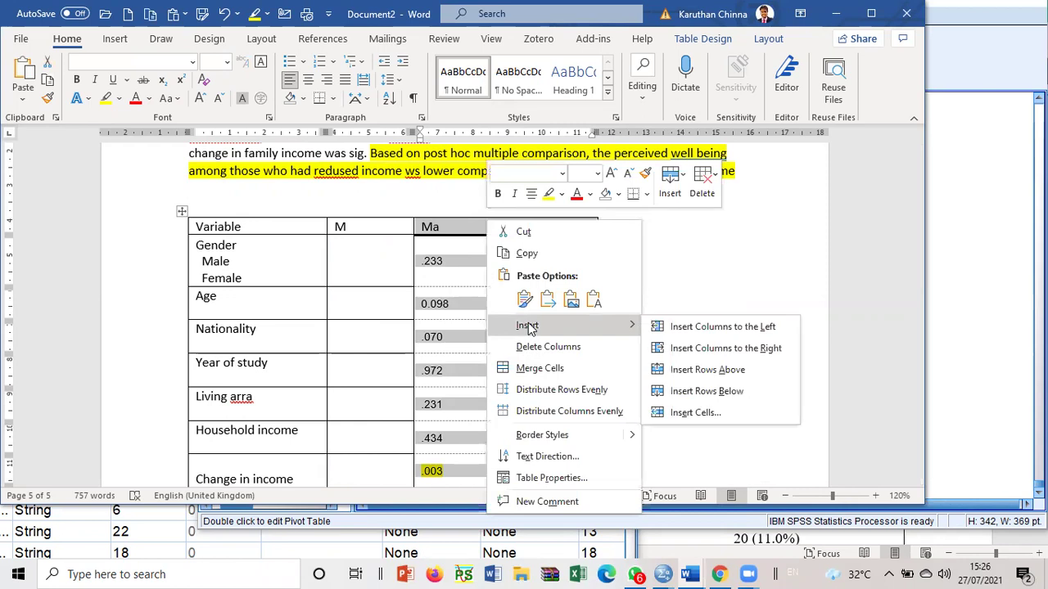
pyautogui.click(673, 348)
pyautogui.click(614, 230)
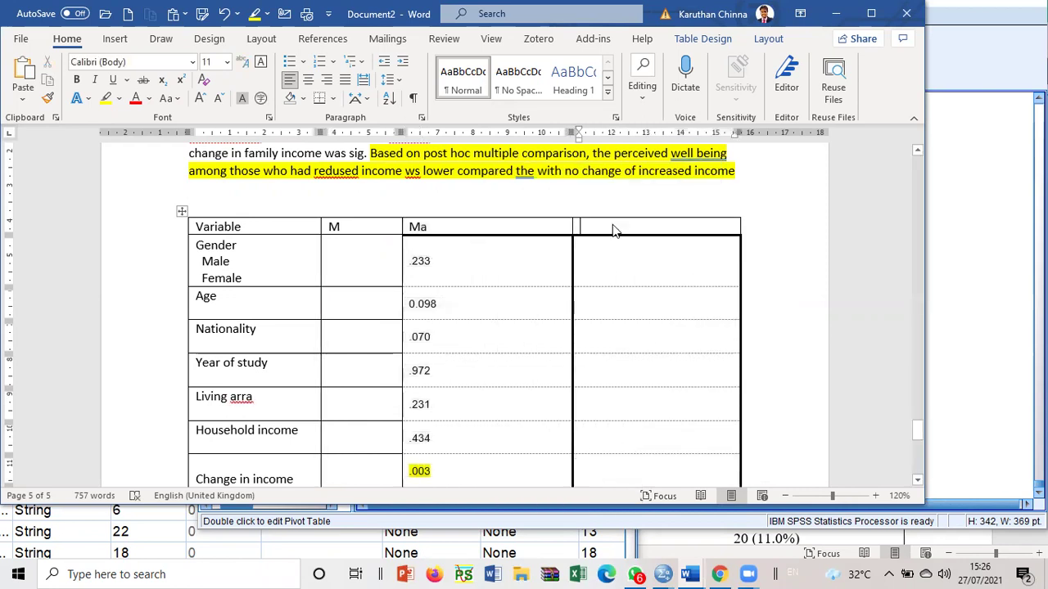
pyautogui.write('C')
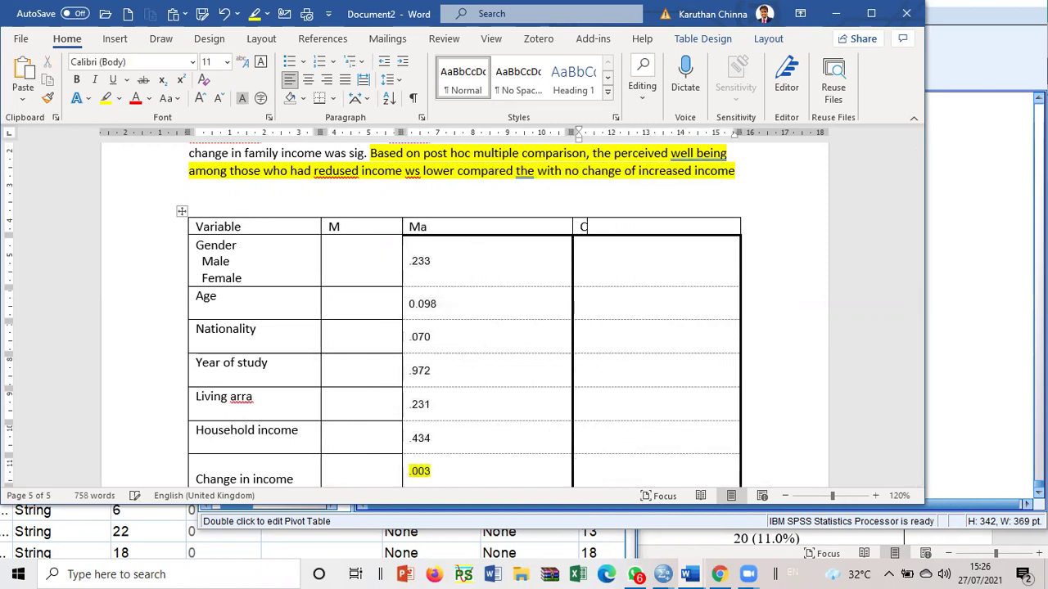
# - Insert an empty column to the left of the "Ma" column
pyautogui.click(433, 213)
pyautogui.rightClick(433, 213)
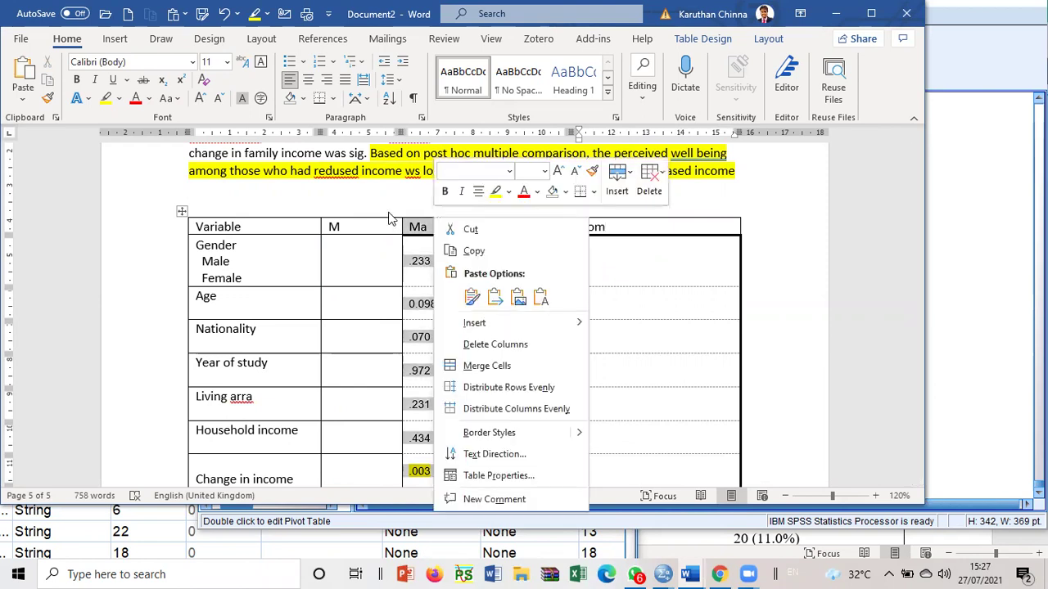
pyautogui.press('Escape')
pyautogui.rightClick(424, 212)
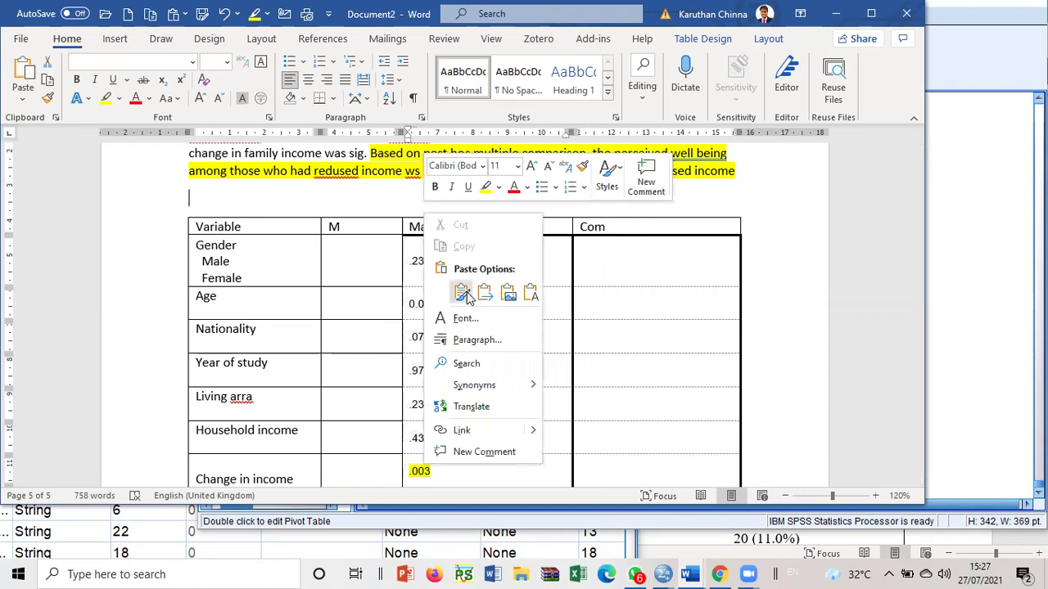
pyautogui.click(420, 238)
pyautogui.click(432, 214)
pyautogui.rightClick(432, 213)
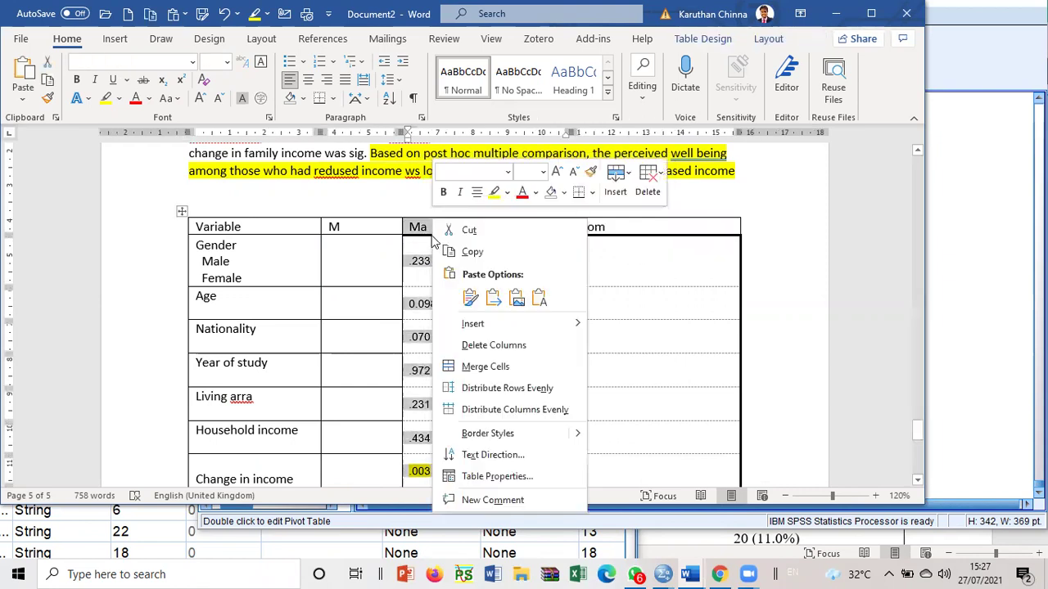
pyautogui.moveTo(475, 327)
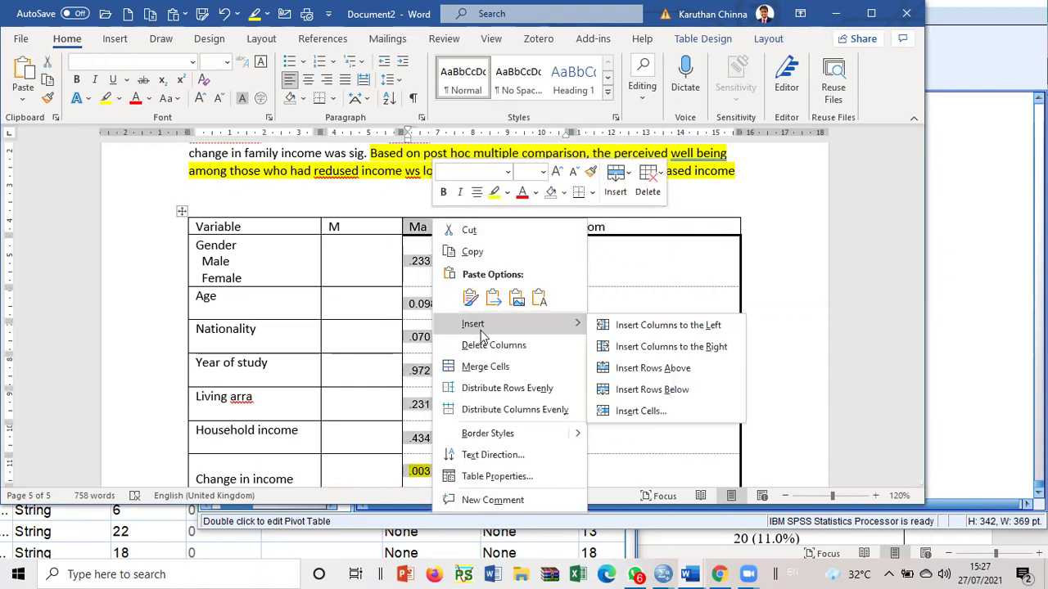
pyautogui.click(632, 324)
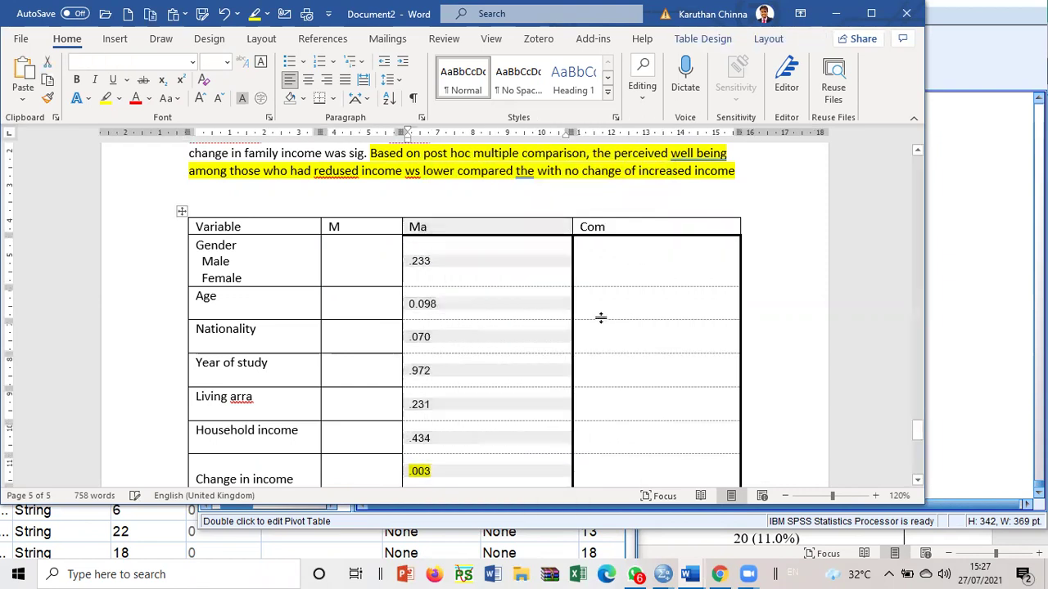
# - Insert an empty column on each side of the "Com" column in the copied table
pyautogui.click(642, 217)
pyautogui.rightClick(642, 220)
pyautogui.moveTo(683, 327)
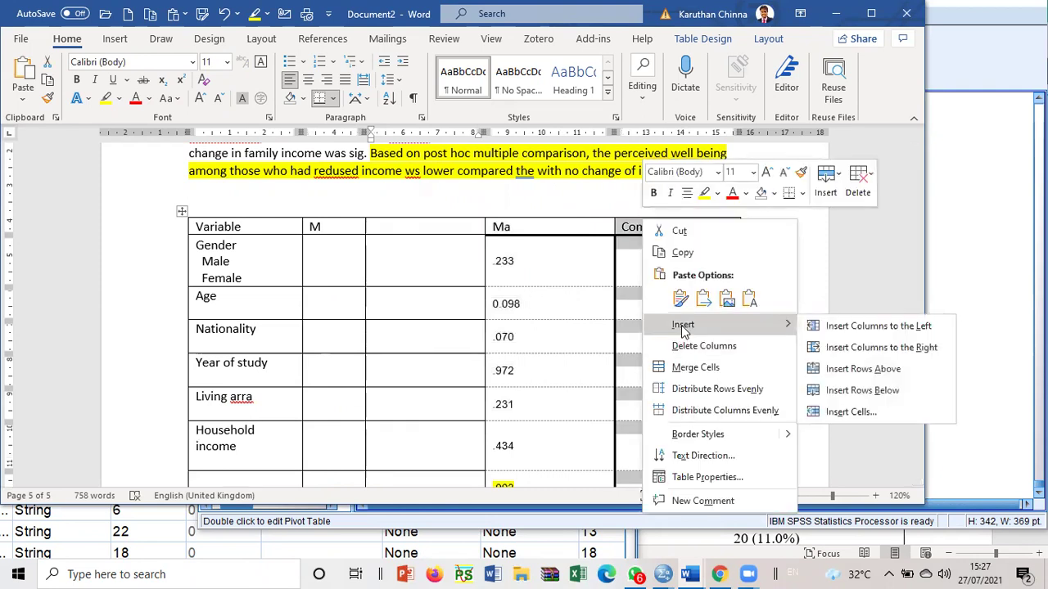
pyautogui.click(839, 327)
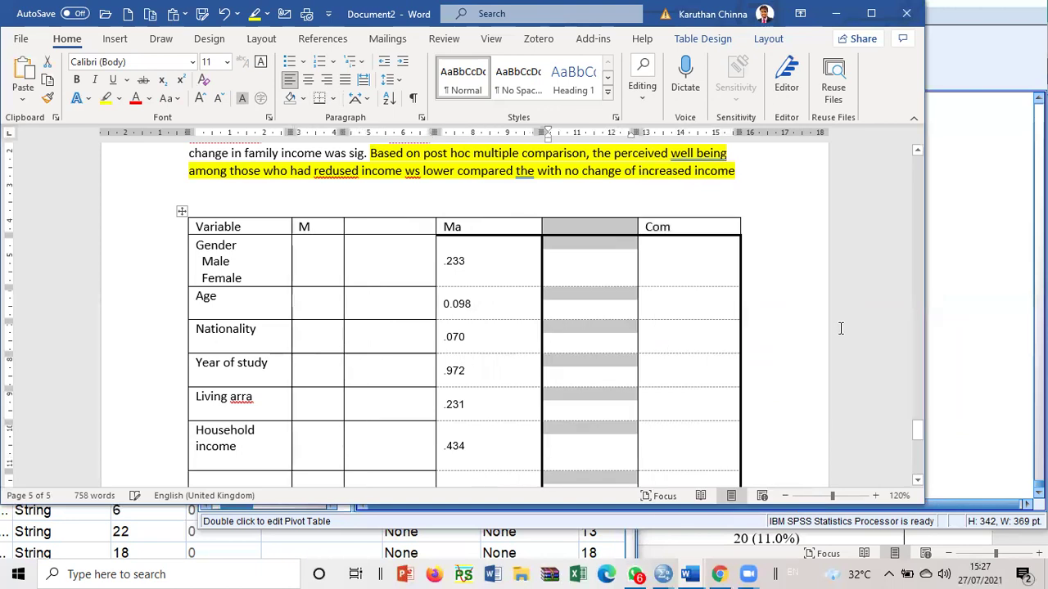
pyautogui.click(695, 214)
pyautogui.rightClick(694, 217)
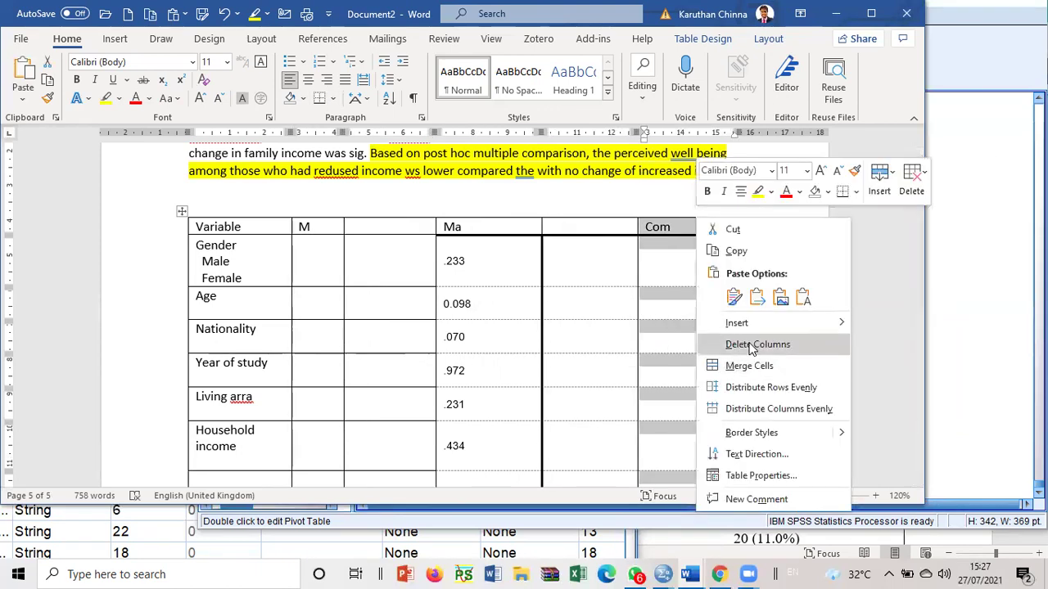
pyautogui.moveTo(744, 327)
pyautogui.click(925, 345)
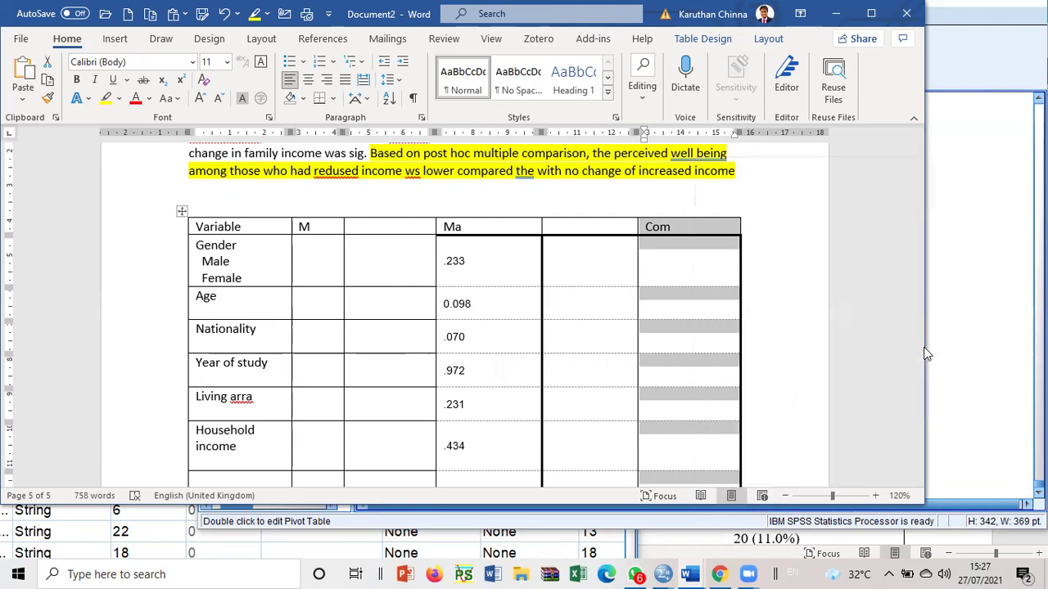
# - Widen the "M" column and head the three empty columns after "M", "Ma" and "Com" with "p"
pyautogui.click(303, 228)
pyautogui.moveTo(331, 132); pyautogui.dragTo(374, 144)
pyautogui.click(422, 229)
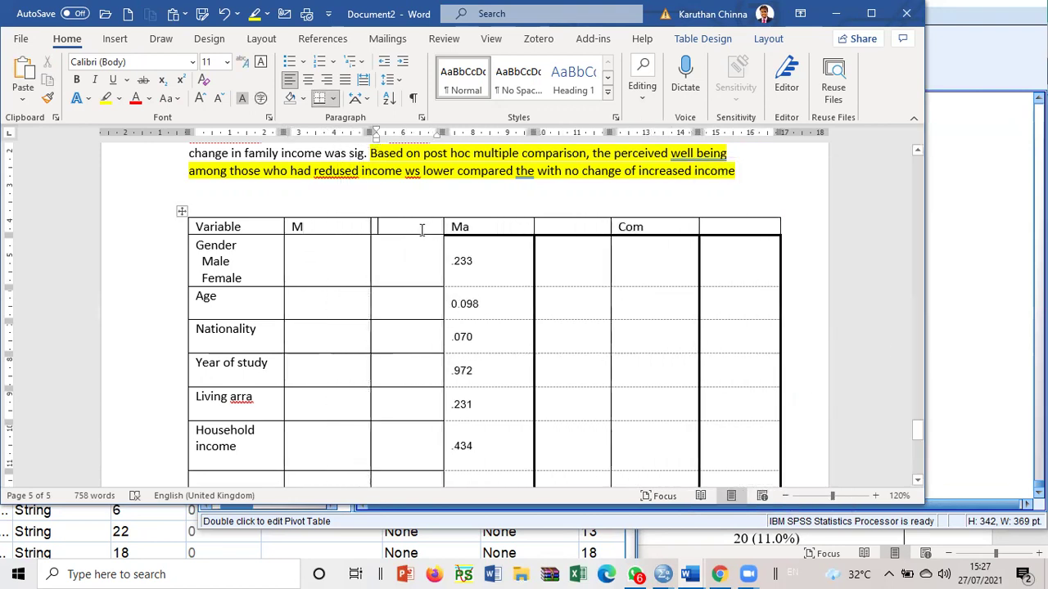
pyautogui.click(573, 229)
pyautogui.write('p')
pyautogui.click(742, 228)
pyautogui.write('p')
# - Apply all borders to the table cells from the "Ma" column through the last "p" column
pyautogui.scroll(-5, 388, 262)
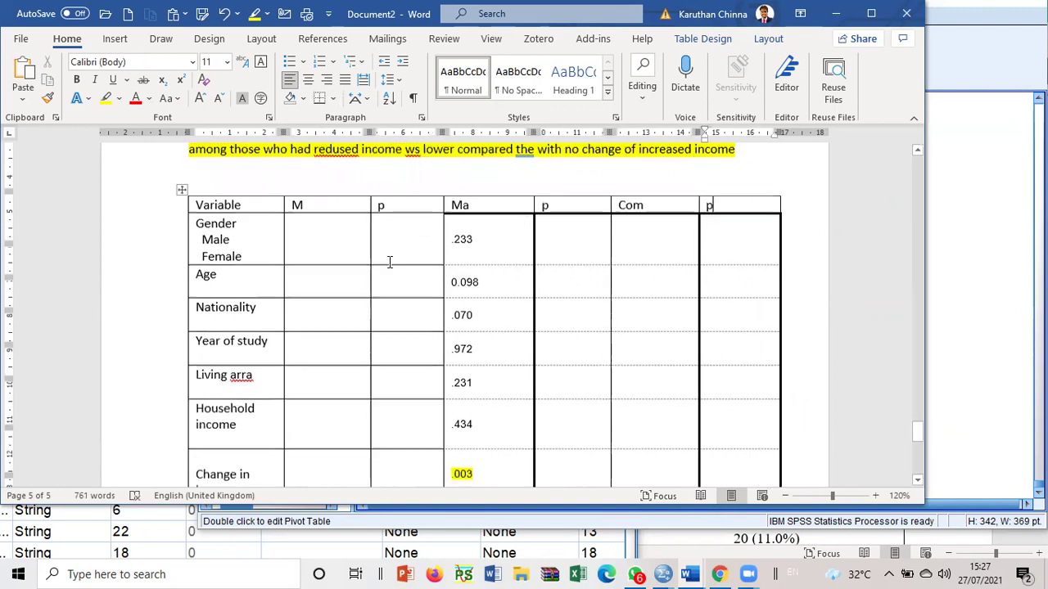
pyautogui.scroll(4, 422, 262)
pyautogui.moveTo(566, 297)
pyautogui.mouseDown()
pyautogui.moveTo(246, 164)
pyautogui.moveTo(736, 401)
pyautogui.mouseUp()
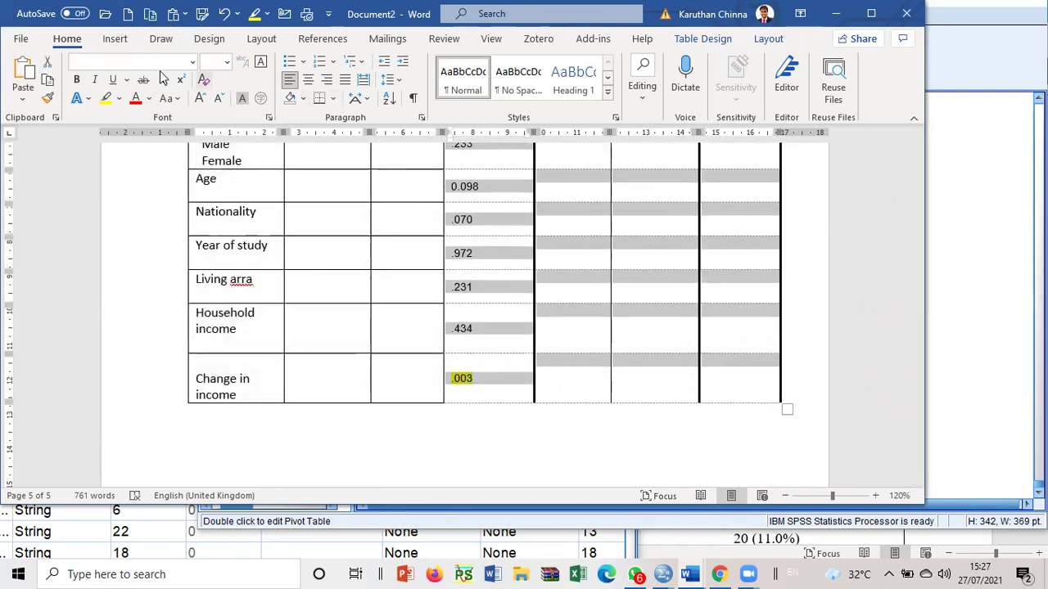
pyautogui.click(332, 99)
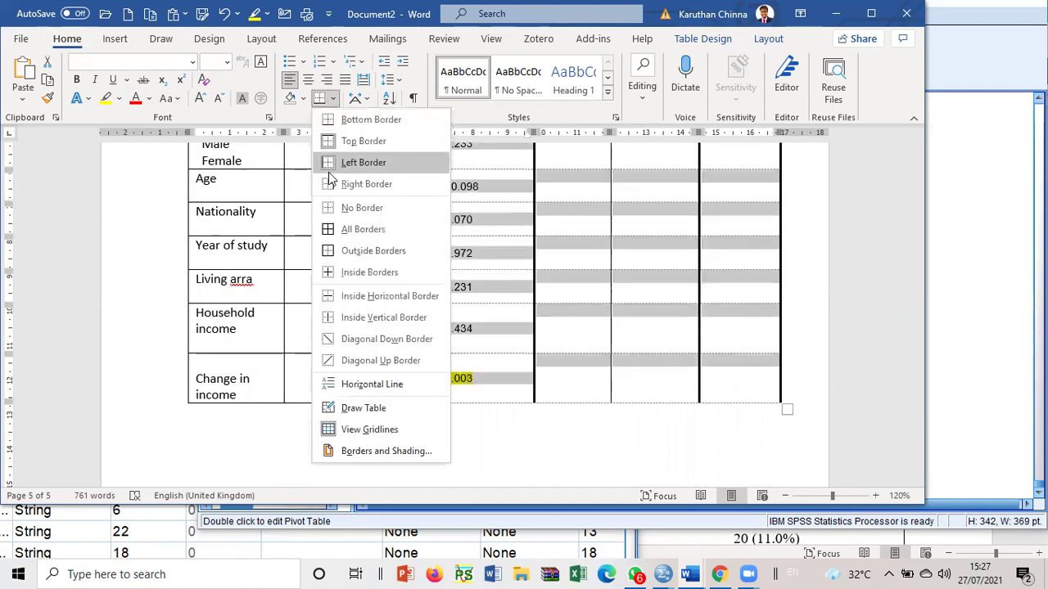
pyautogui.click(342, 230)
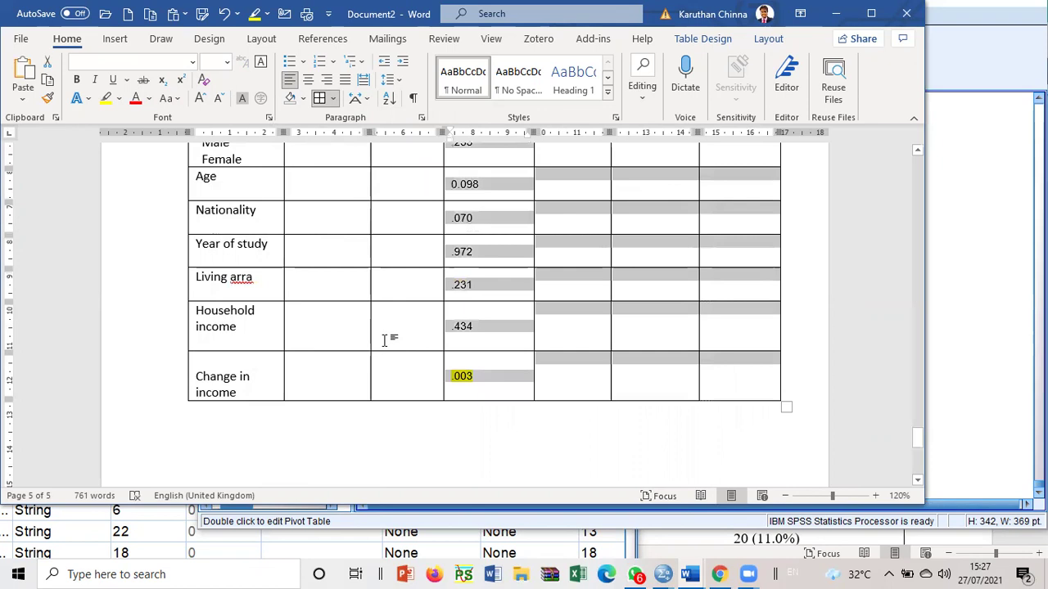
pyautogui.scroll(5, 384, 340)
pyautogui.click(319, 352)
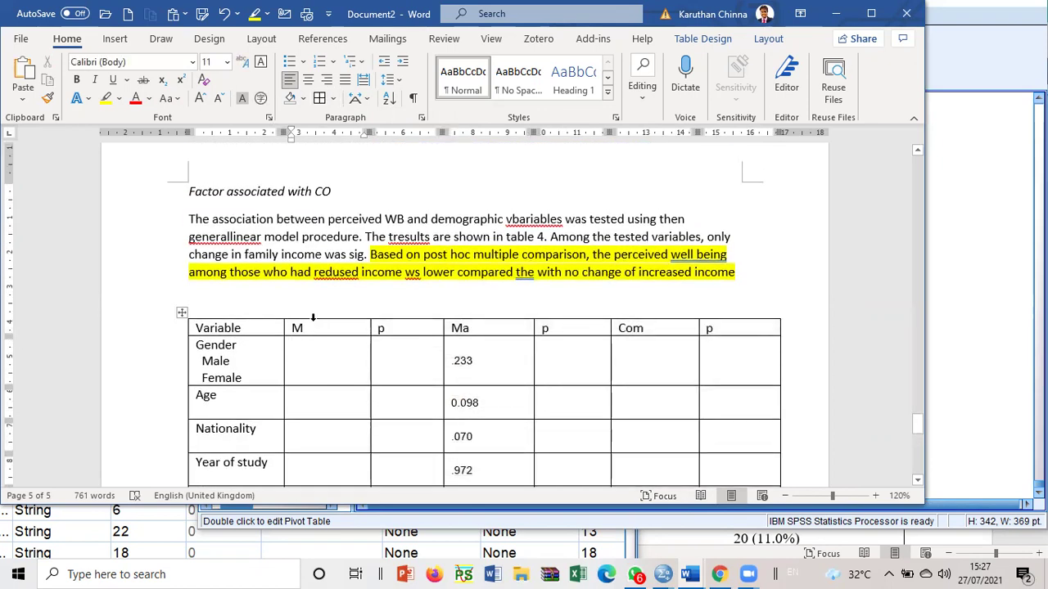
pyautogui.moveTo(313, 315); pyautogui.dragTo(376, 317)
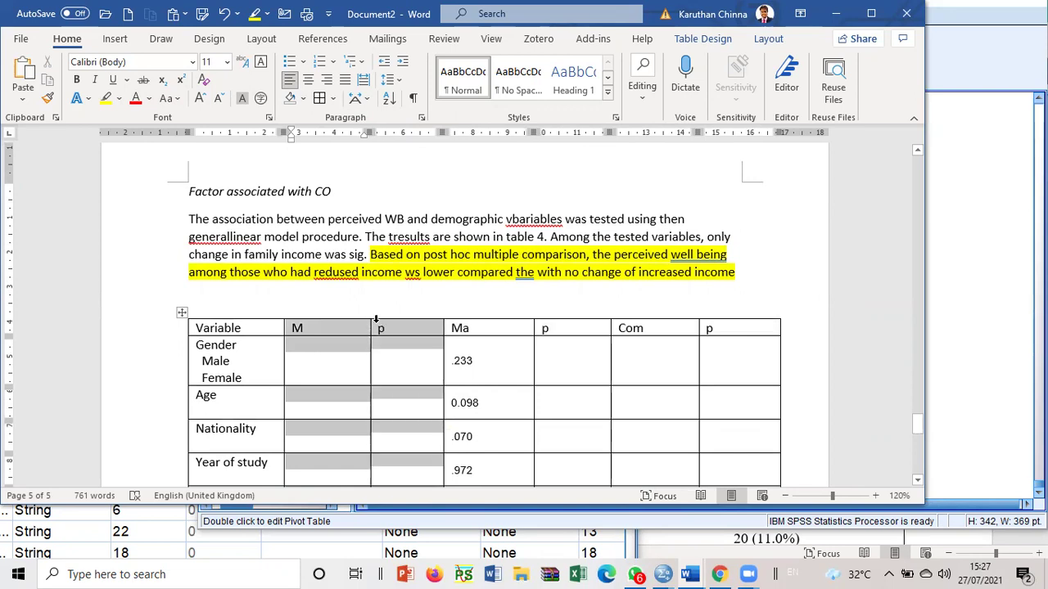
pyautogui.moveTo(376, 318); pyautogui.dragTo(375, 321)
pyautogui.click(522, 326)
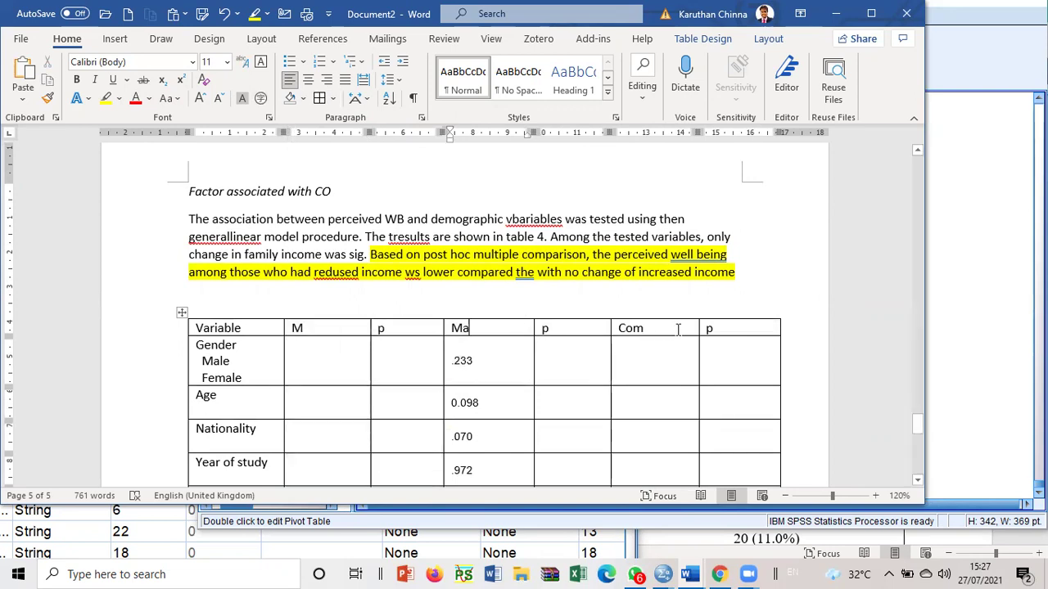
pyautogui.scroll(-6, 685, 259)
# - Switch to the SPSS Data Editor and open the Univariate general linear model setup
pyautogui.moveTo(686, 573)
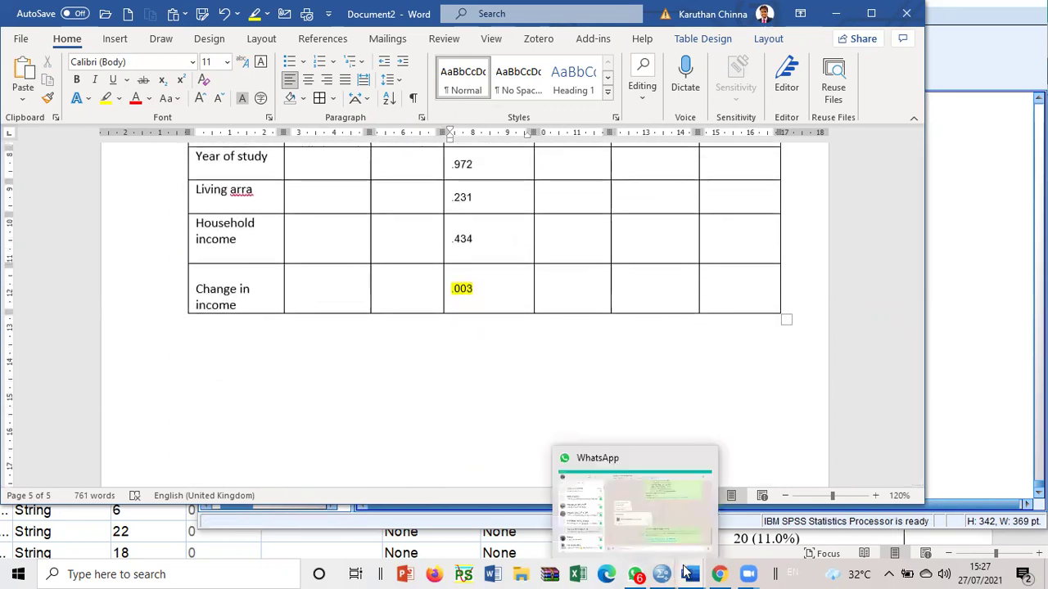
pyautogui.click(572, 507)
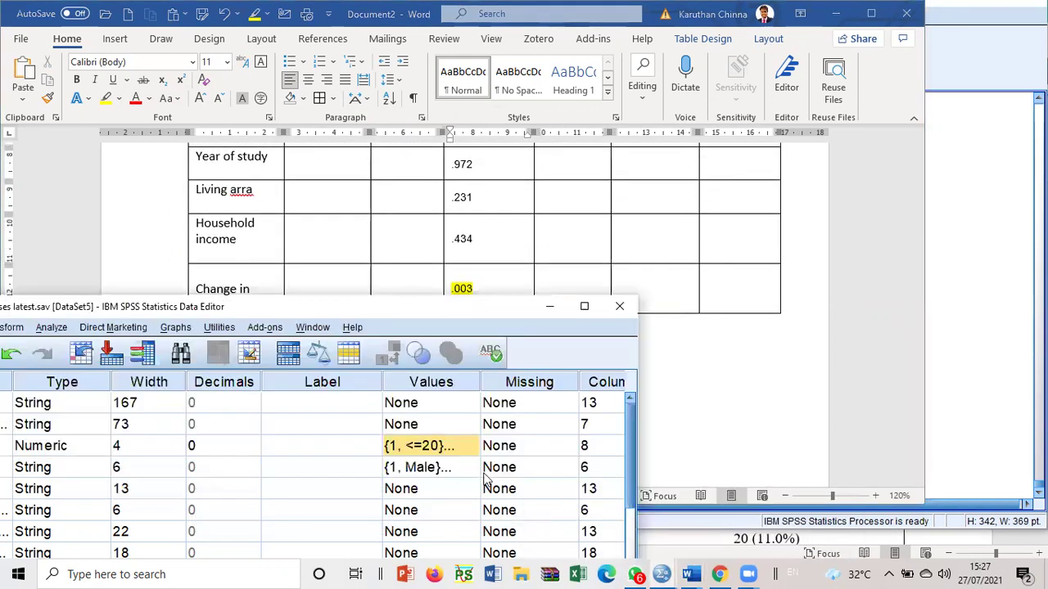
pyautogui.moveTo(338, 296); pyautogui.dragTo(671, 36)
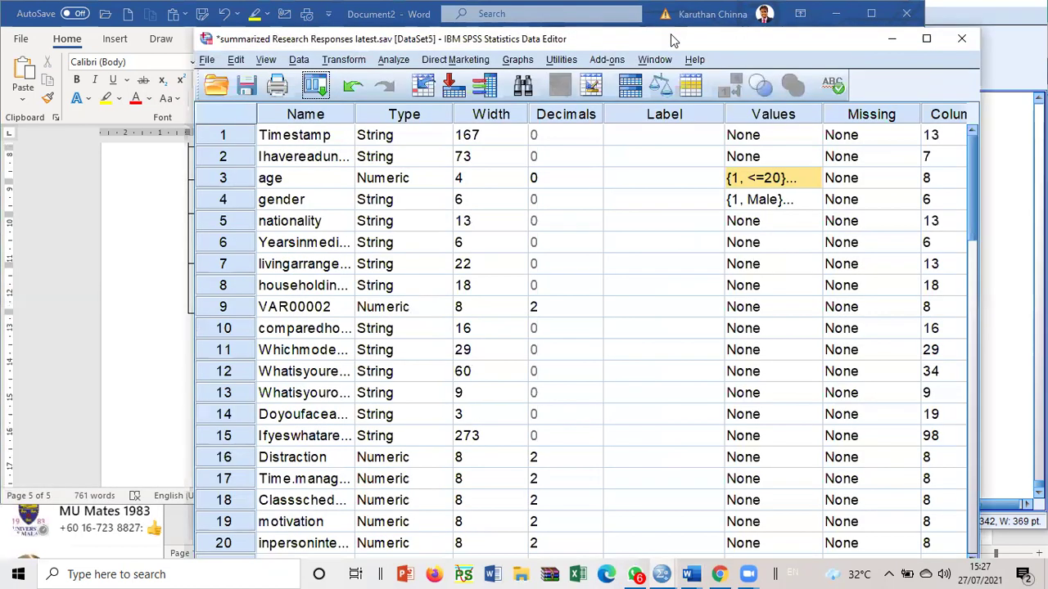
pyautogui.hotkey('alt', 'a')
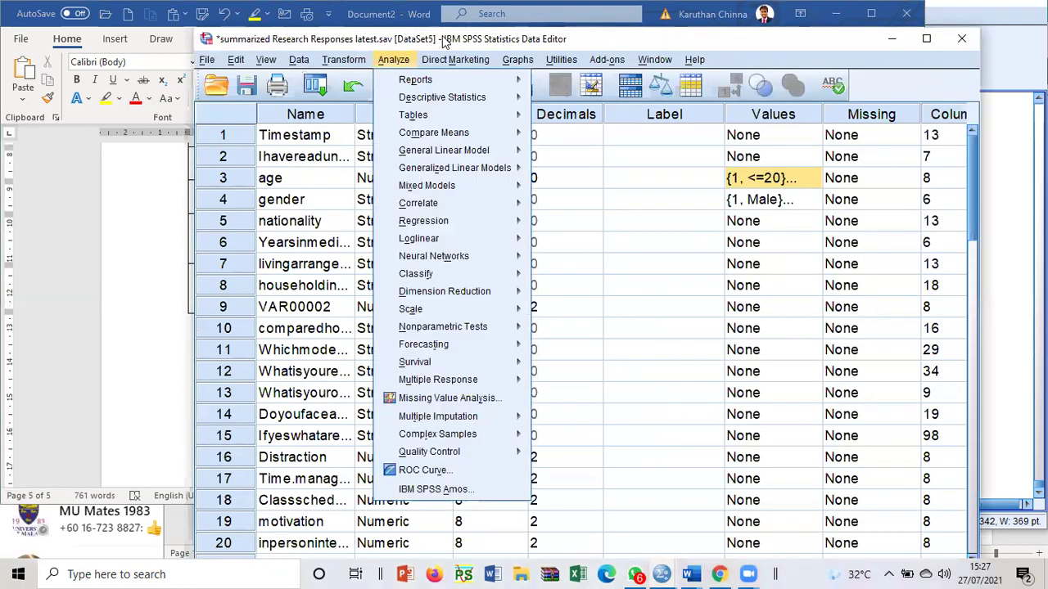
pyautogui.moveTo(420, 154)
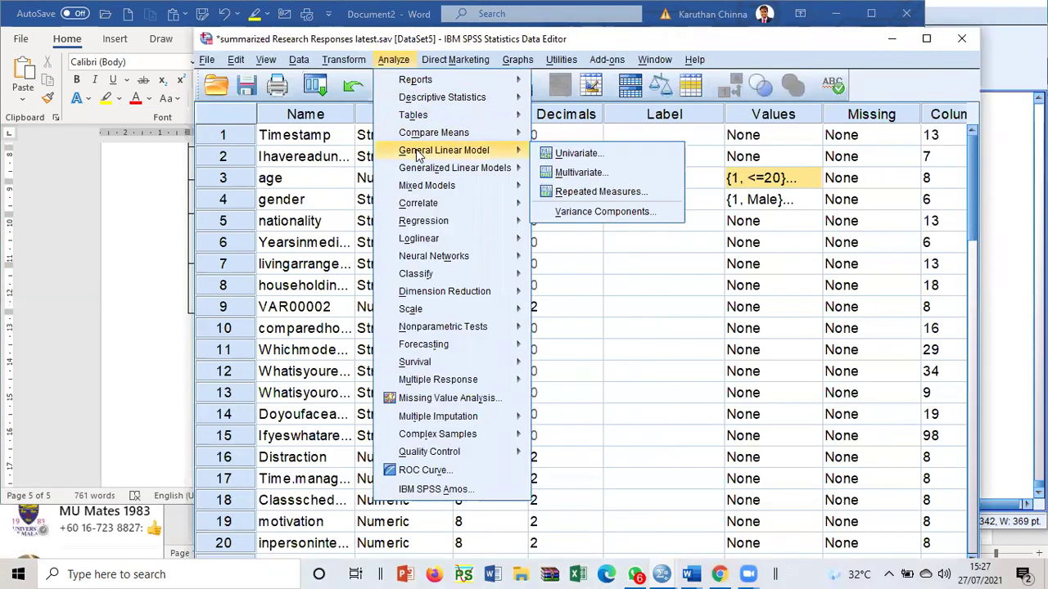
pyautogui.click(557, 155)
pyautogui.scroll(-1, 733, 250)
pyautogui.click(603, 264)
pyautogui.moveTo(603, 265); pyautogui.dragTo(601, 213)
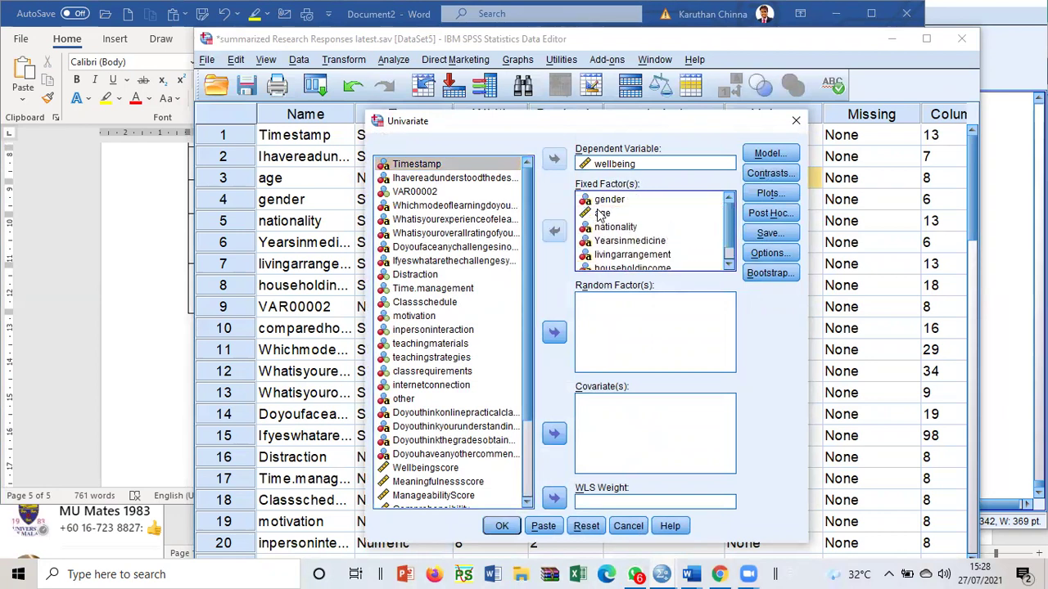
# - Replace wellbeing with meaningfullness as the dependent variable of the univariate analysis
pyautogui.click(614, 164)
pyautogui.click(554, 158)
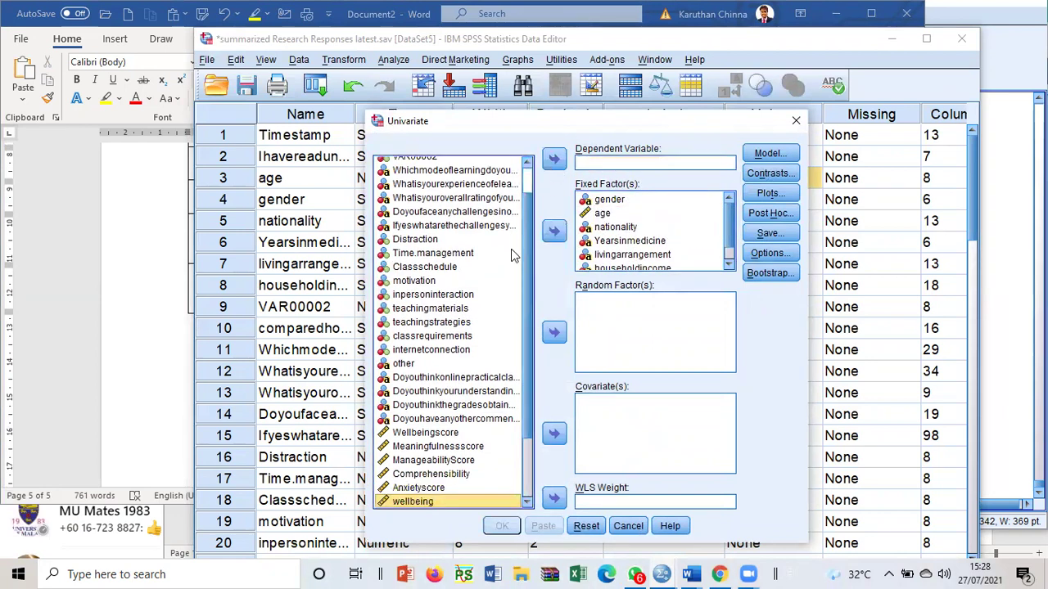
pyautogui.click(440, 461)
pyautogui.click(554, 158)
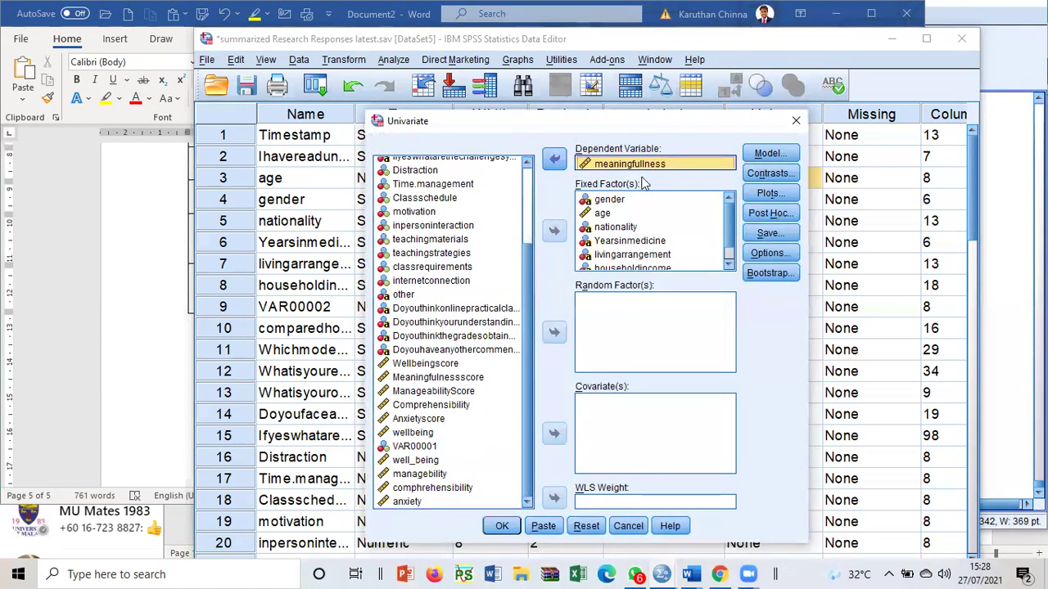
# - Remove comparedhouseholdbefore from the post hoc tests and run the univariate analysis
pyautogui.click(763, 216)
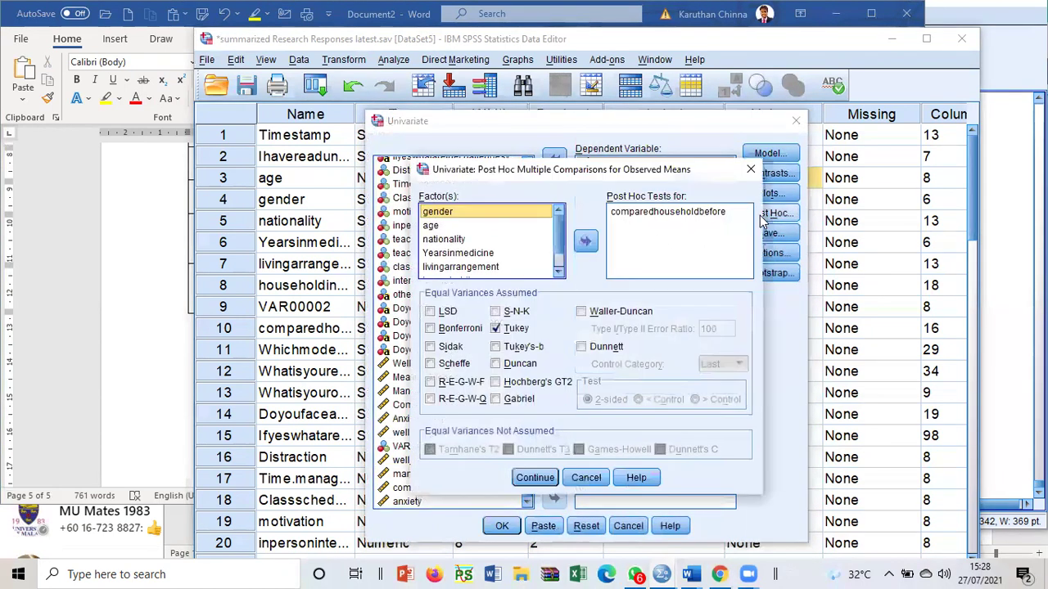
pyautogui.click(692, 214)
pyautogui.click(585, 240)
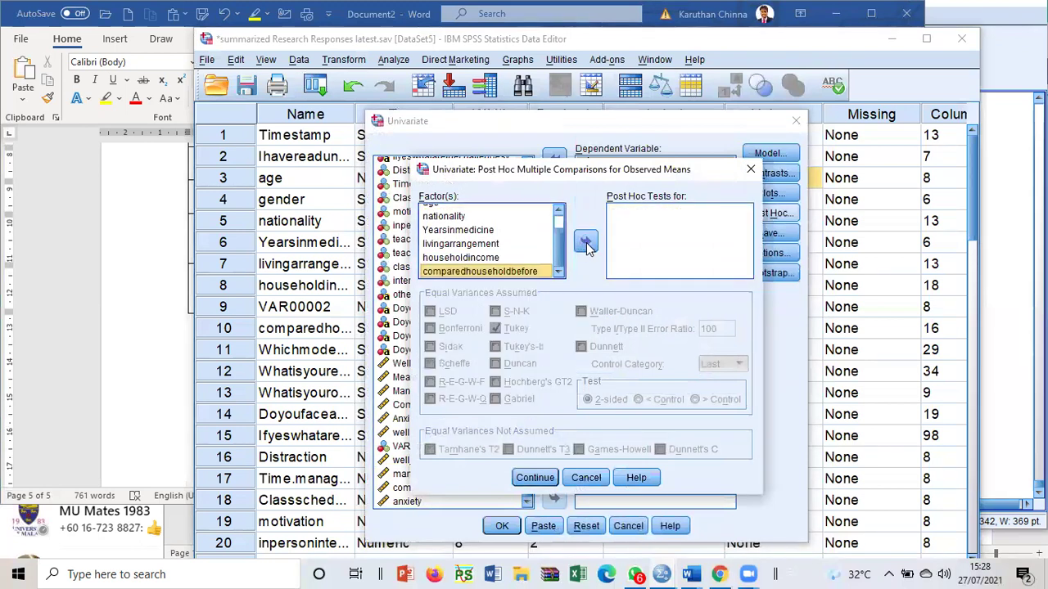
pyautogui.click(534, 478)
pyautogui.click(502, 526)
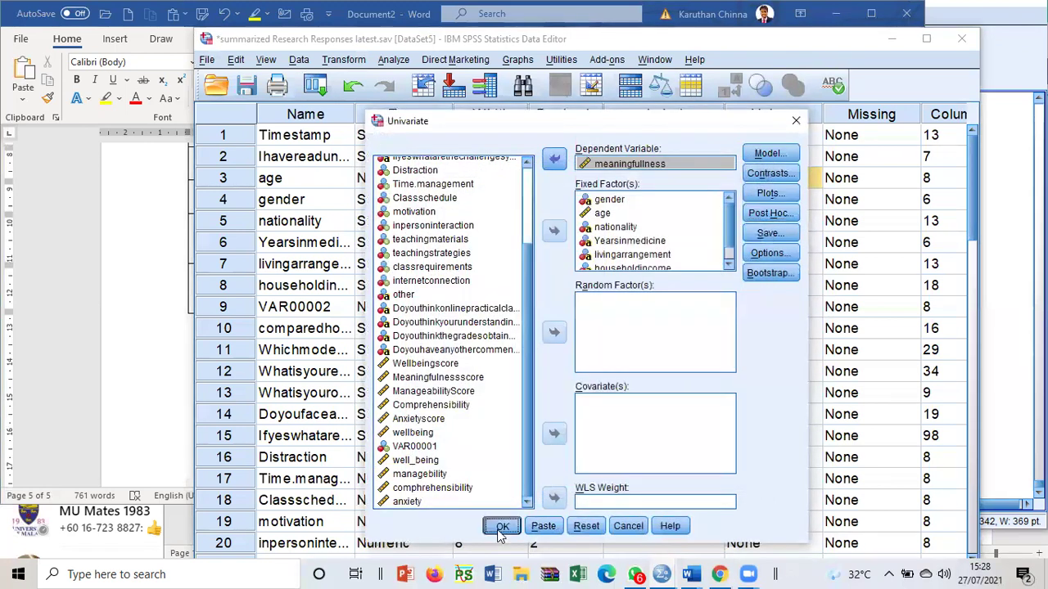
# - Copy the Sig. values for gender through age from Tests of Between-Subjects Effects and paste them below the CO table in Word
pyautogui.scroll(-10, 767, 336)
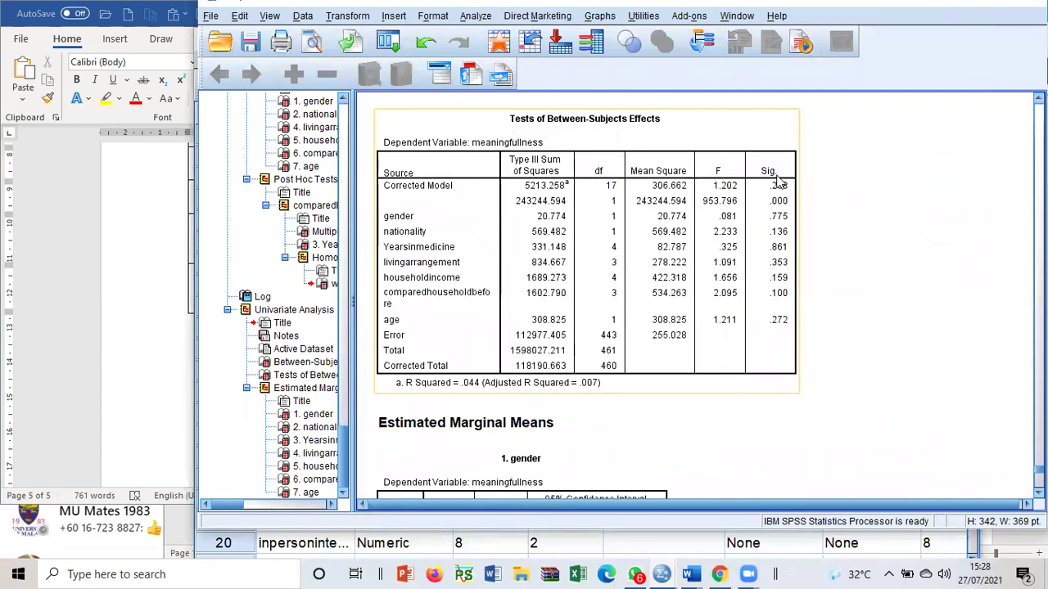
pyautogui.click(774, 215)
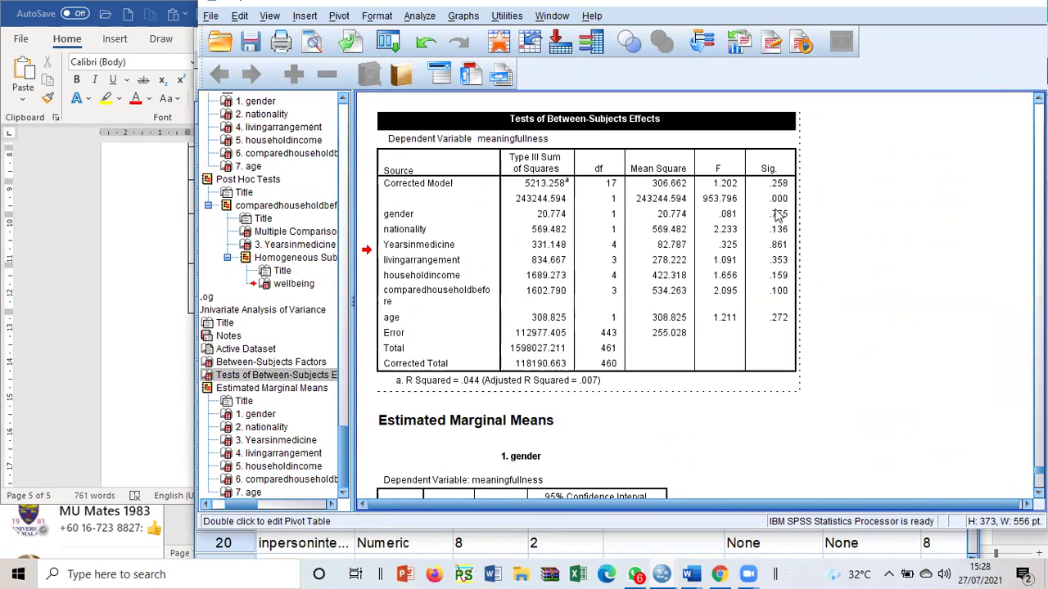
pyautogui.moveTo(778, 217); pyautogui.dragTo(783, 324)
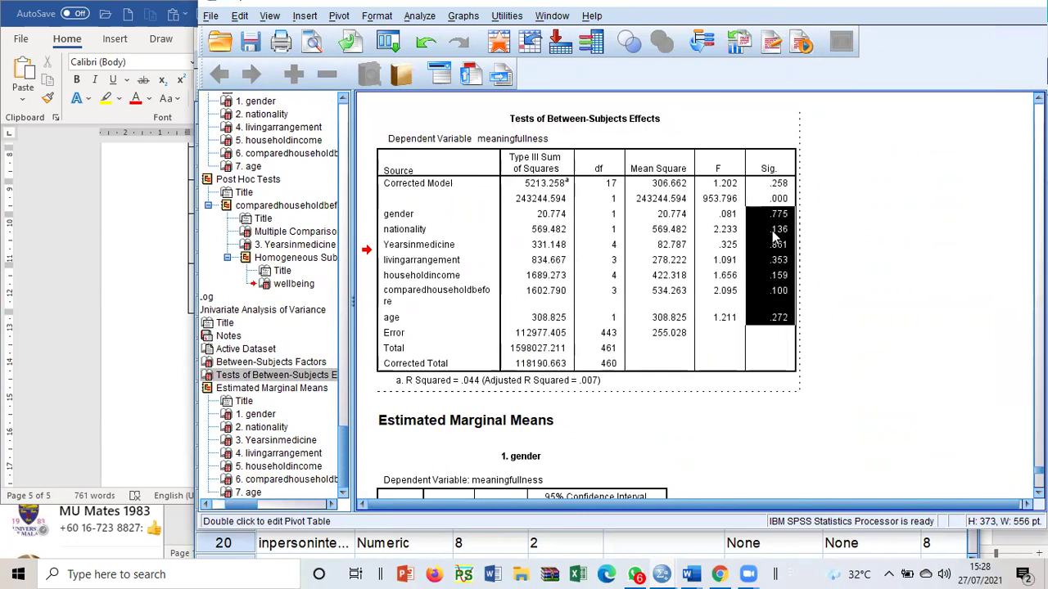
pyautogui.rightClick(776, 275)
pyautogui.click(860, 289)
pyautogui.click(193, 325)
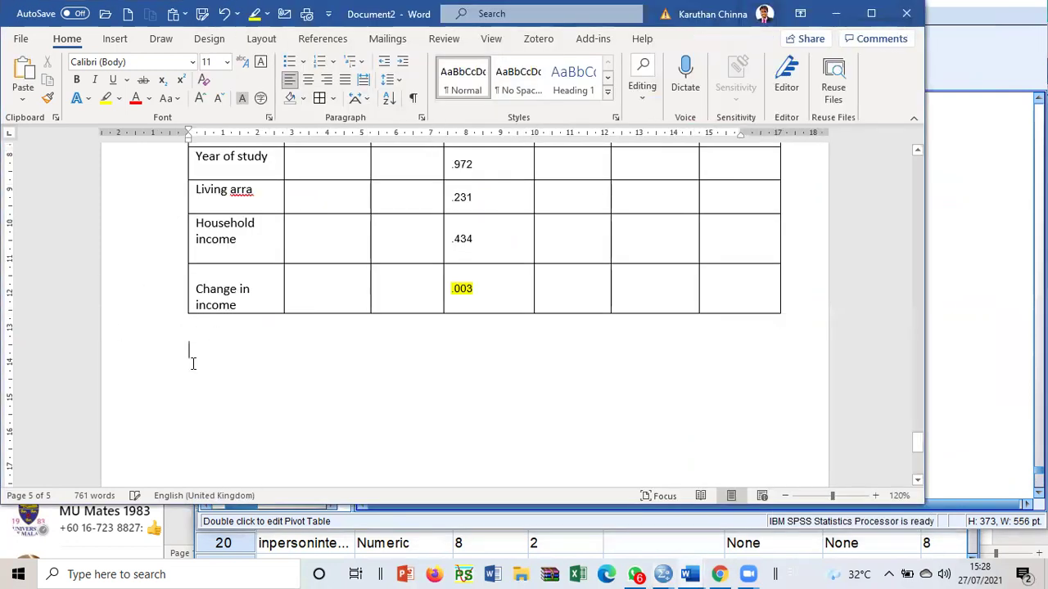
pyautogui.rightClick(194, 361)
pyautogui.click(209, 192)
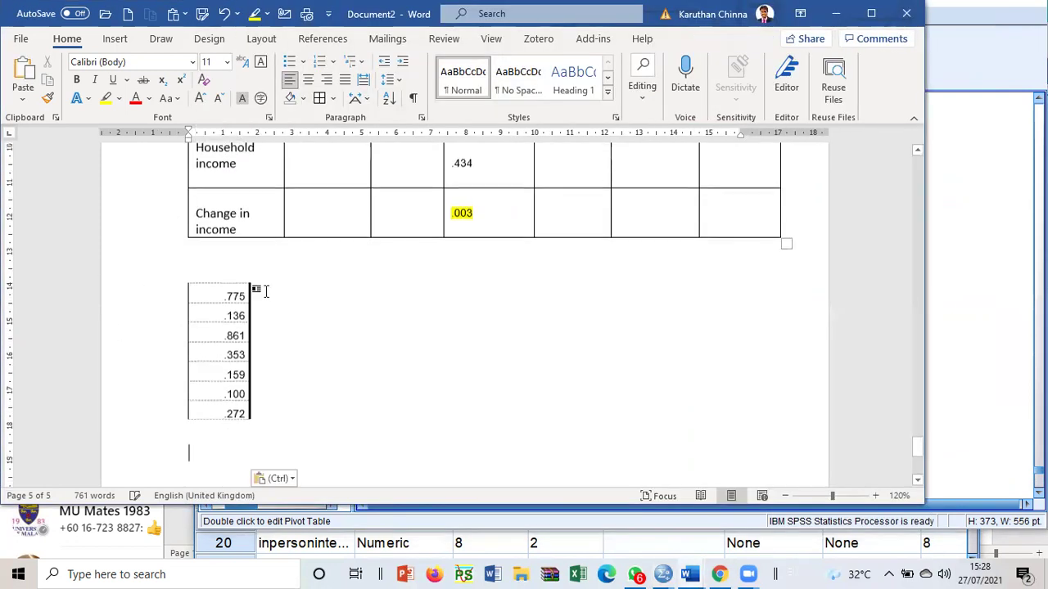
# - Move the pasted significance values into the "p" column beside "M", starting at the Gender row
pyautogui.moveTo(236, 295); pyautogui.dragTo(235, 413)
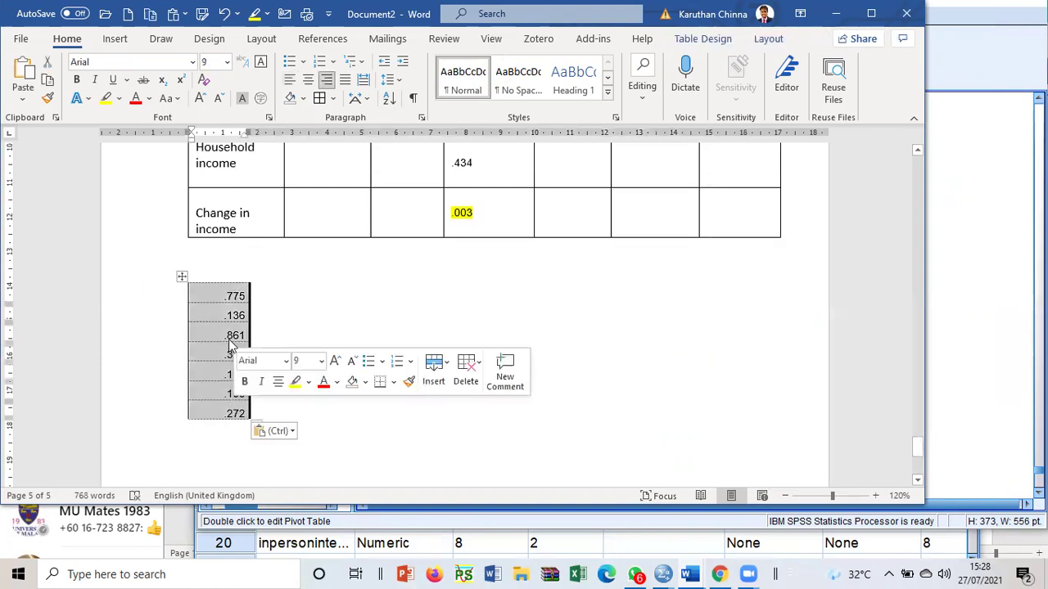
pyautogui.scroll(3, 221, 368)
pyautogui.scroll(2, 351, 174)
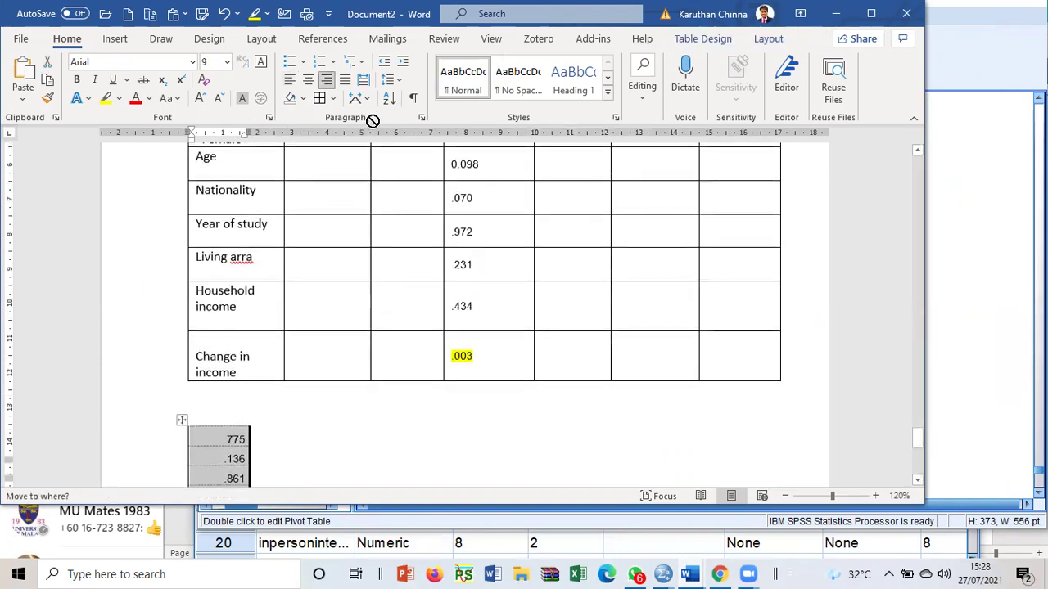
pyautogui.click(385, 182)
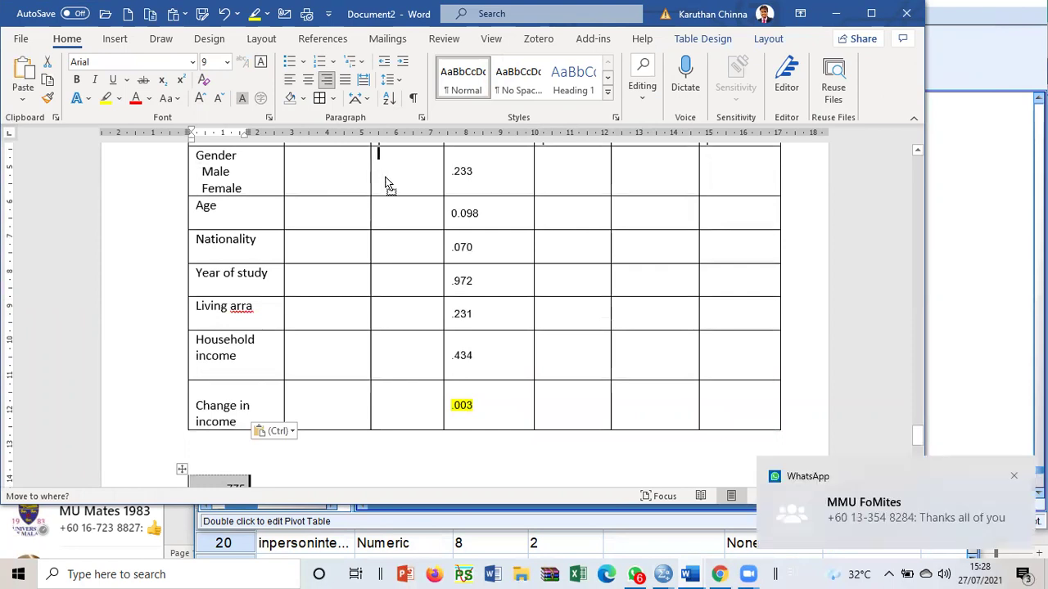
pyautogui.press('Return')
pyautogui.scroll(-10, 385, 182)
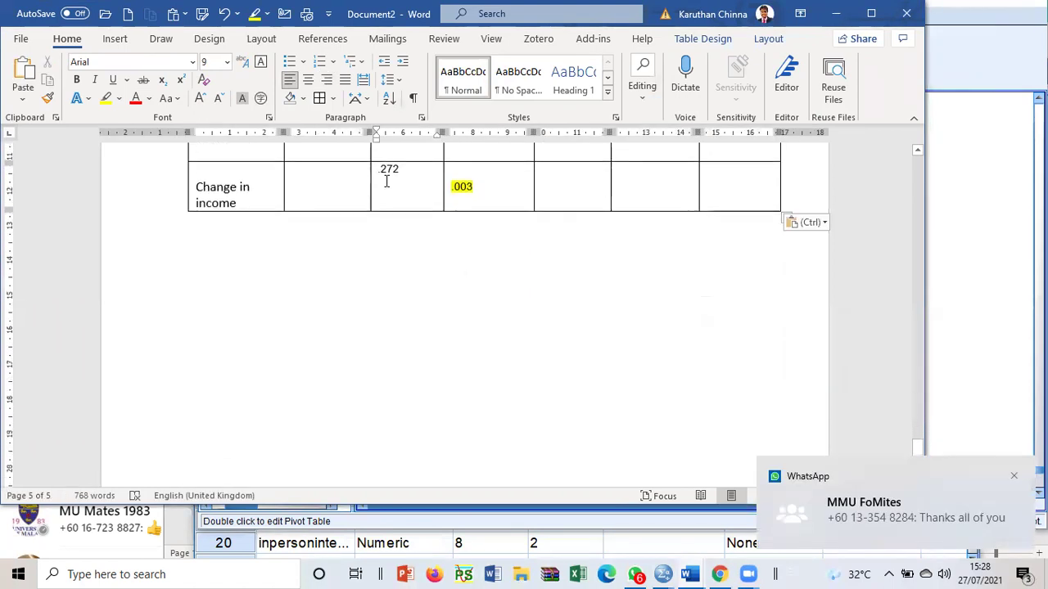
# - Switch to the SPSS output and select the estimated marginal means tables for meaningfullness, from gender through age
pyautogui.moveTo(667, 573)
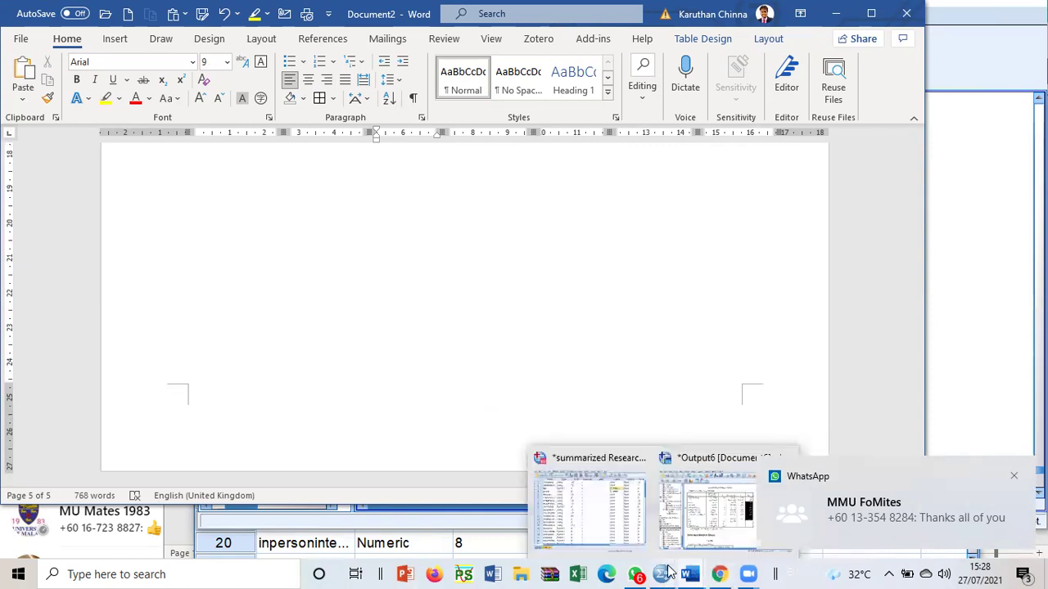
pyautogui.click(700, 515)
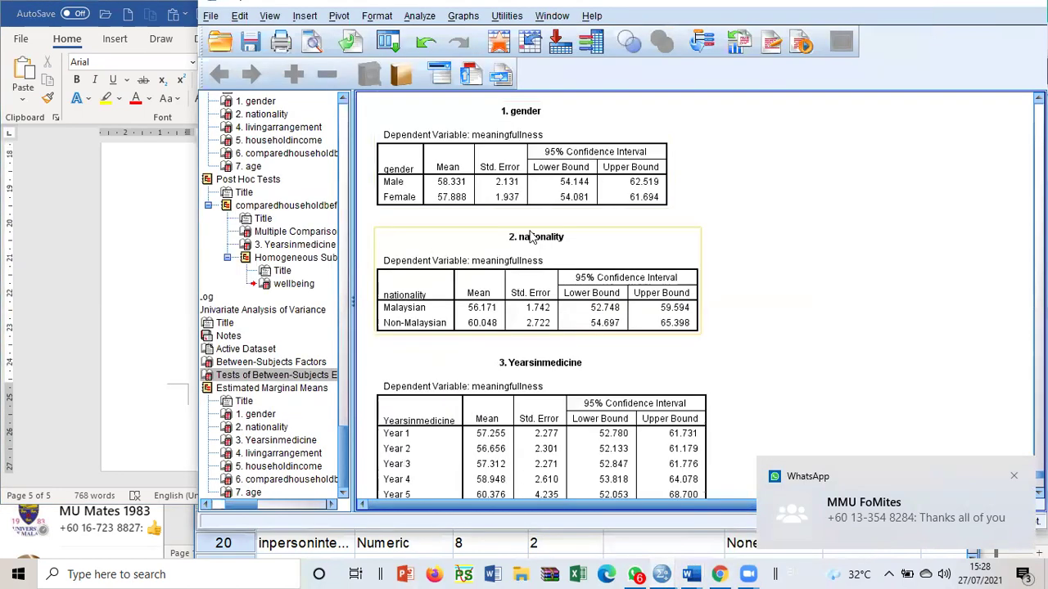
pyautogui.click(498, 183)
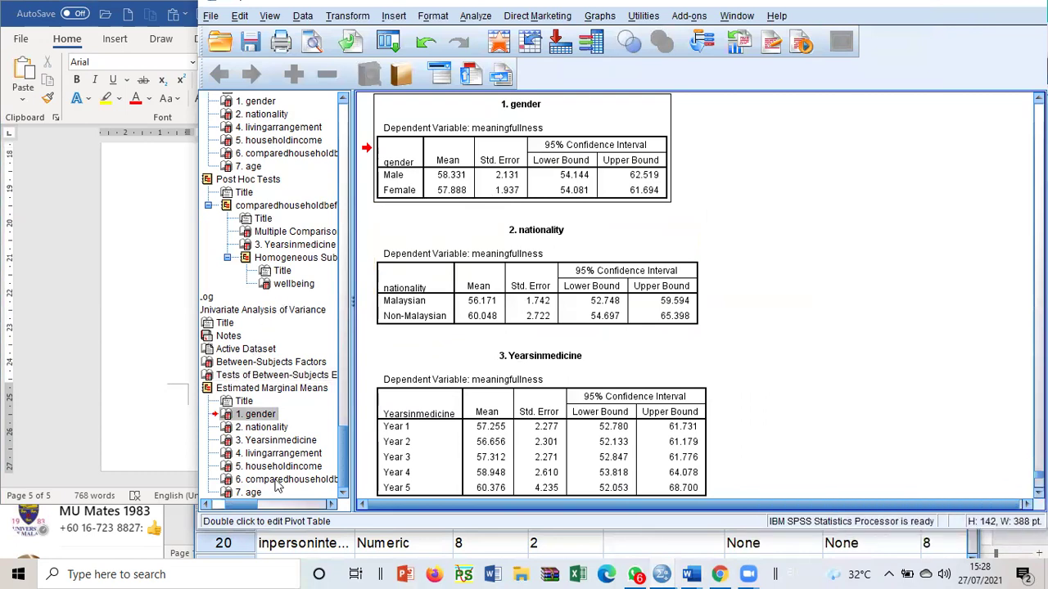
pyautogui.keyDown('shift'); pyautogui.click(258, 490); pyautogui.keyUp('shift')
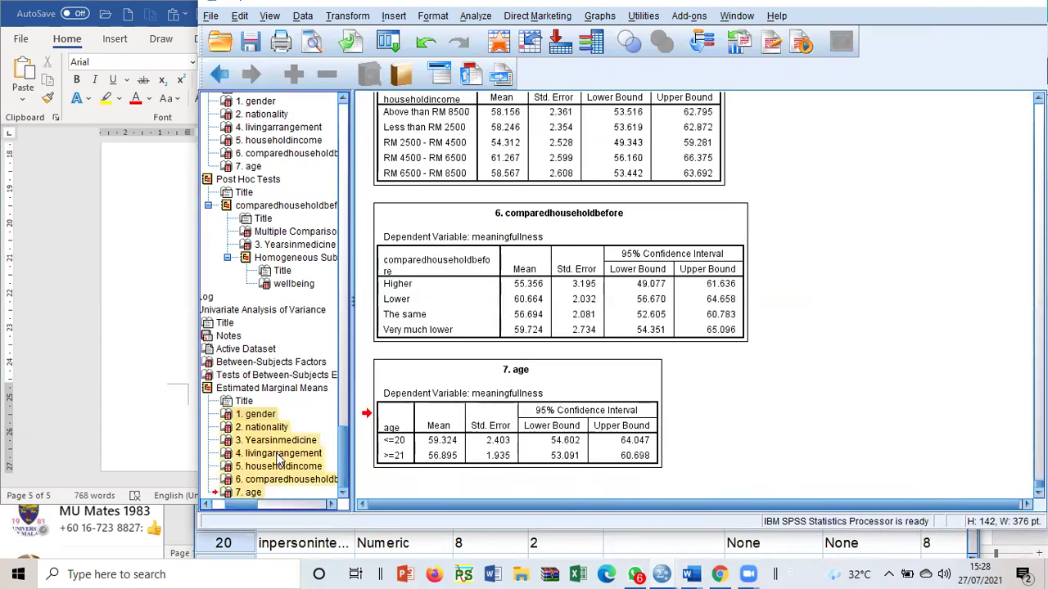
pyautogui.rightClick(277, 455)
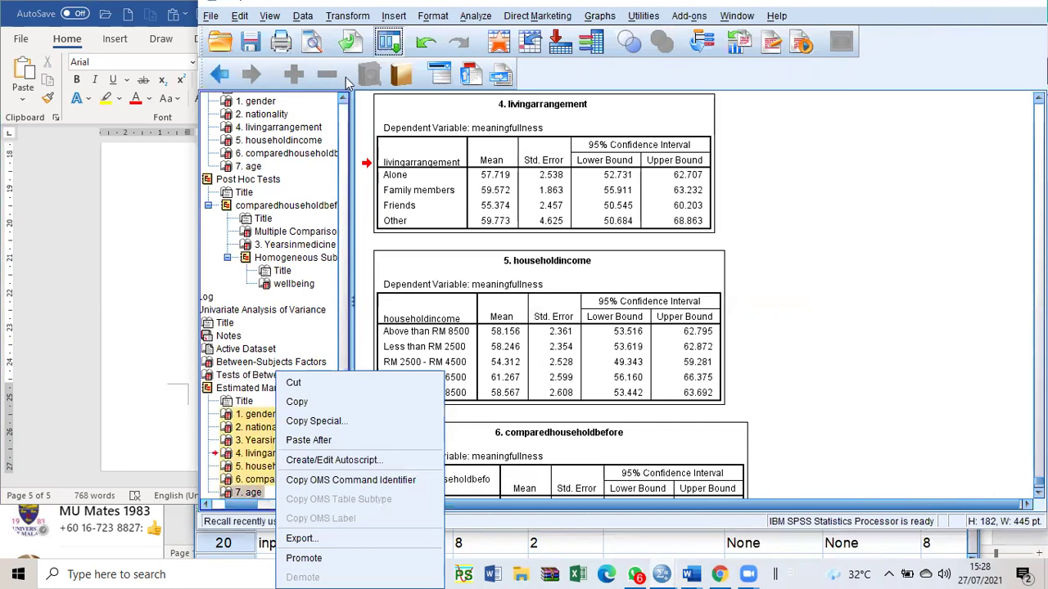
# - Reopen the univariate analysis and remove every term from its custom model, starting with age
pyautogui.click(389, 41)
pyautogui.click(405, 70)
pyautogui.click(805, 85)
pyautogui.click(622, 270)
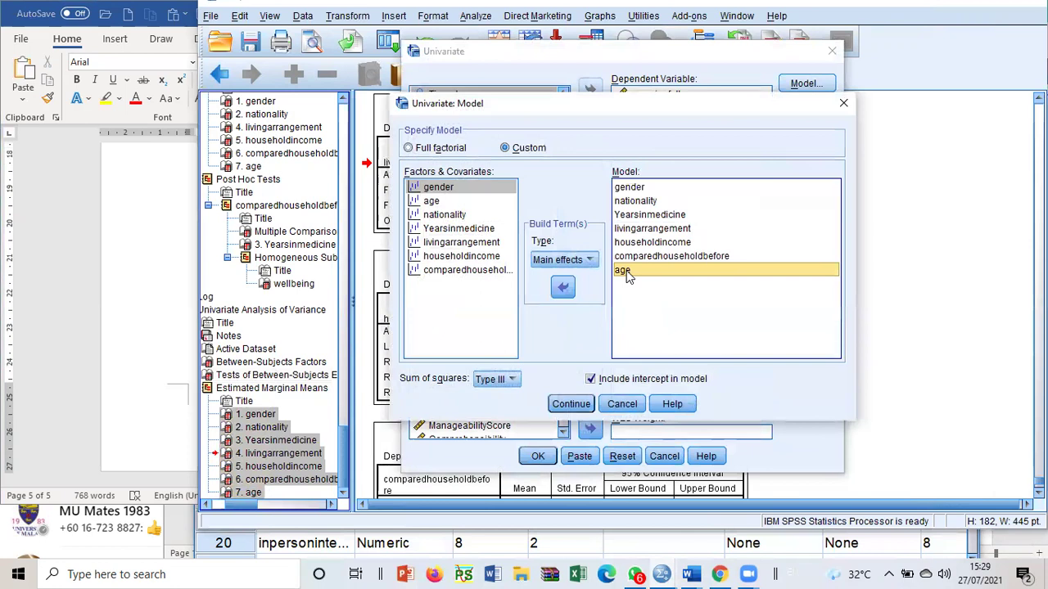
pyautogui.click(562, 287)
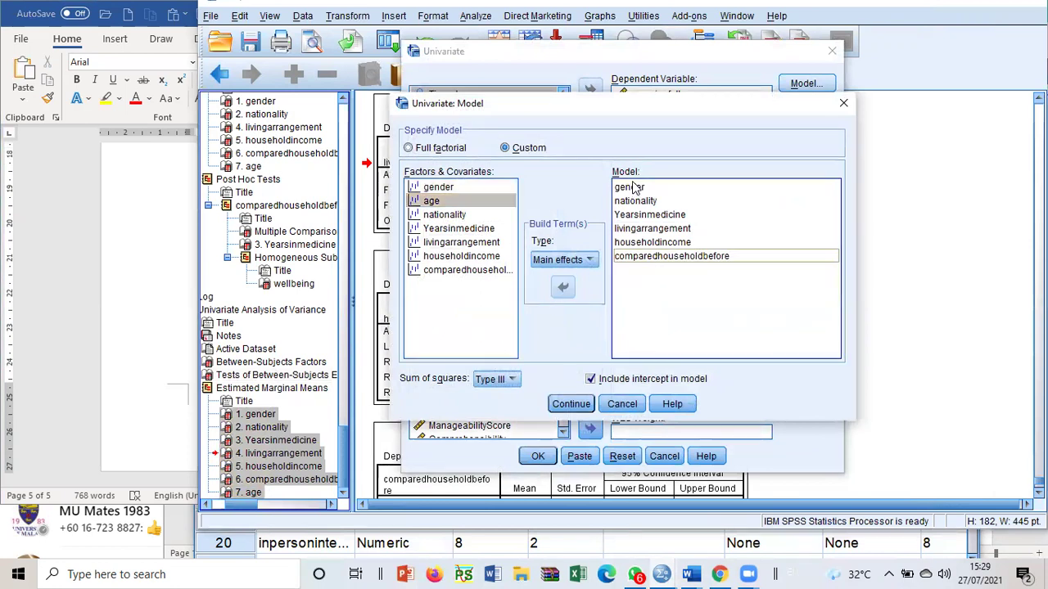
pyautogui.moveTo(637, 187); pyautogui.dragTo(637, 261)
pyautogui.click(572, 290)
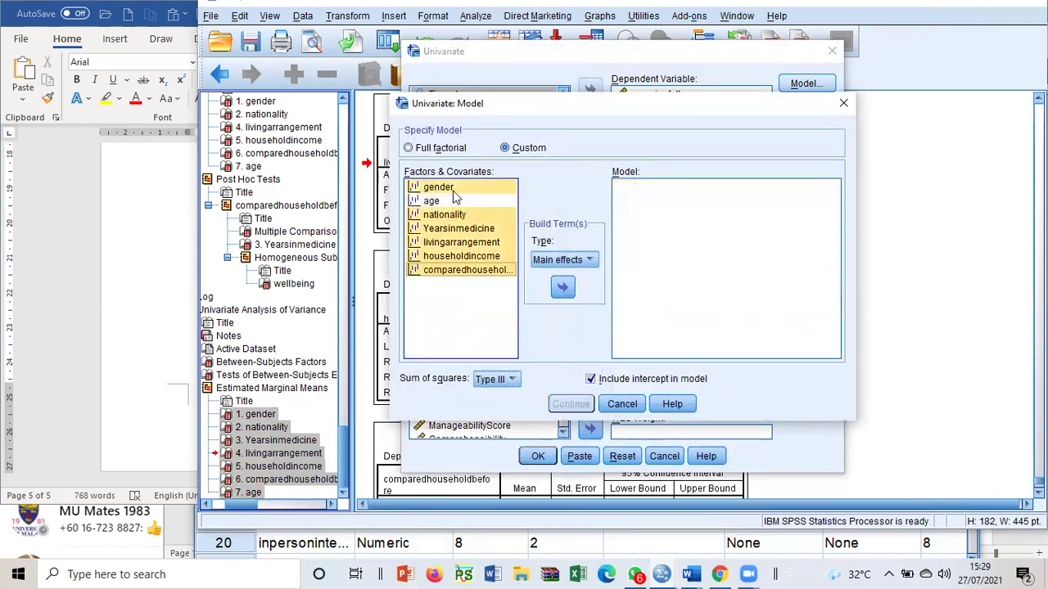
# - Add all seven factors from gender to comparedhouseholdbefore to the model as main effects, with age second, and run the analysis
pyautogui.click(438, 188)
pyautogui.keyDown('shift'); pyautogui.click(461, 270); pyautogui.keyUp('shift')
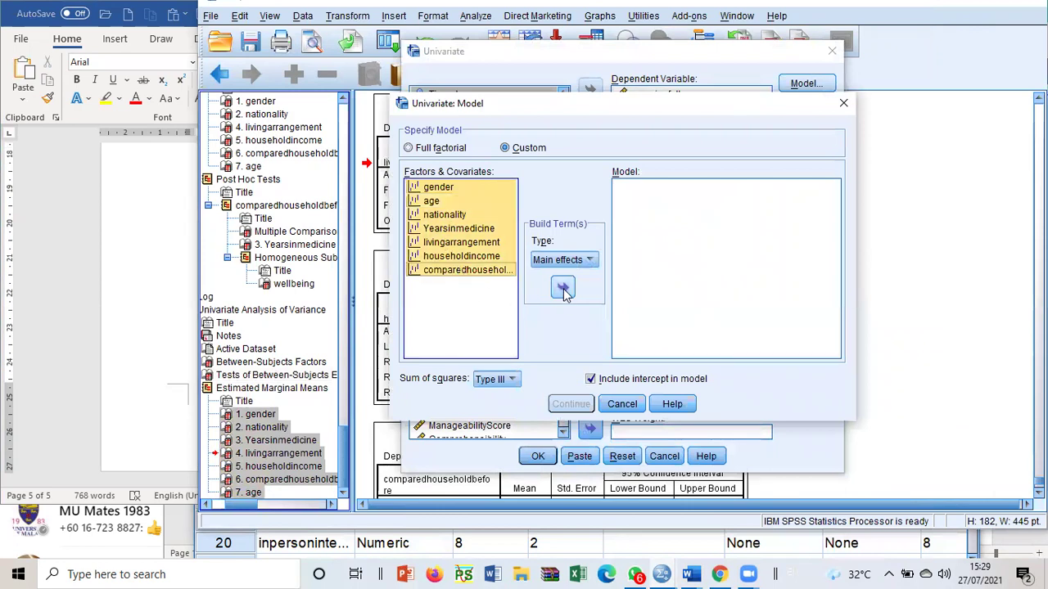
pyautogui.click(564, 289)
pyautogui.click(570, 403)
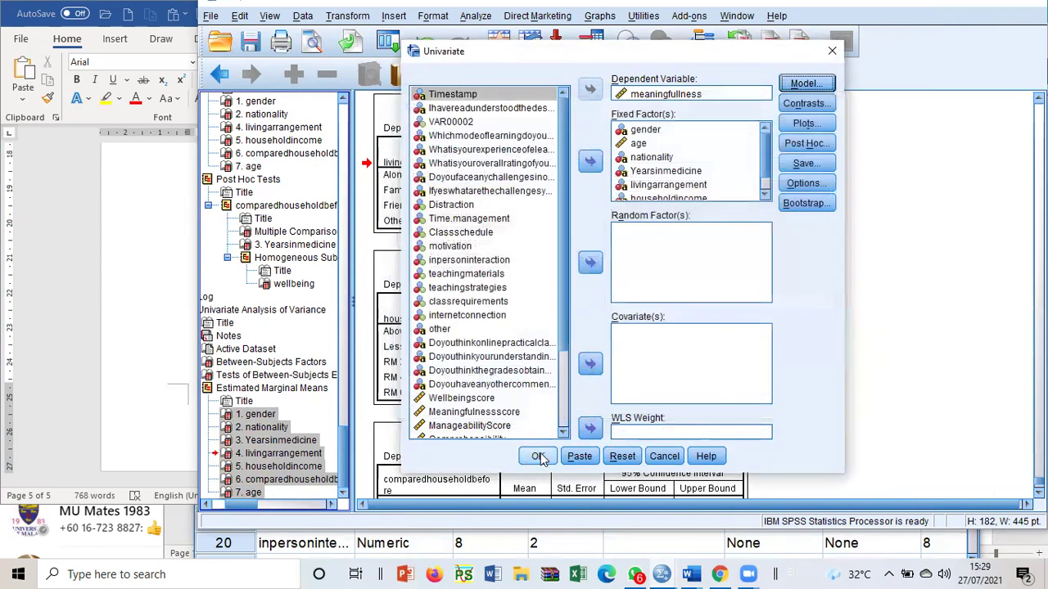
pyautogui.click(538, 457)
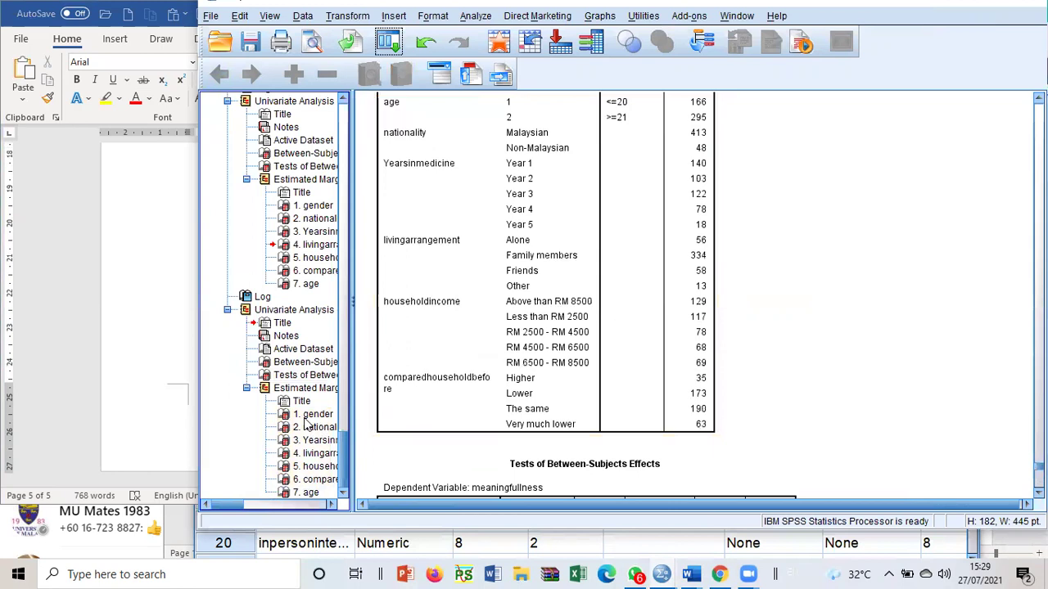
# - Copy the new estimated marginal means tables, gender through age, and paste them below the CO table in the Word document
pyautogui.click(289, 420)
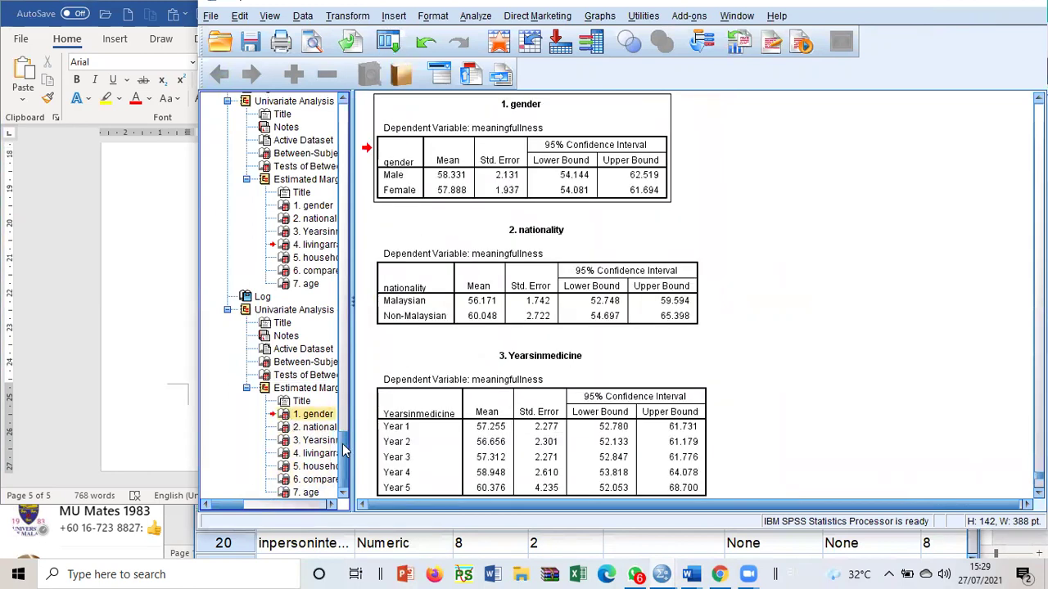
pyautogui.keyDown('shift'); pyautogui.click(307, 492); pyautogui.keyUp('shift')
pyautogui.rightClick(311, 442)
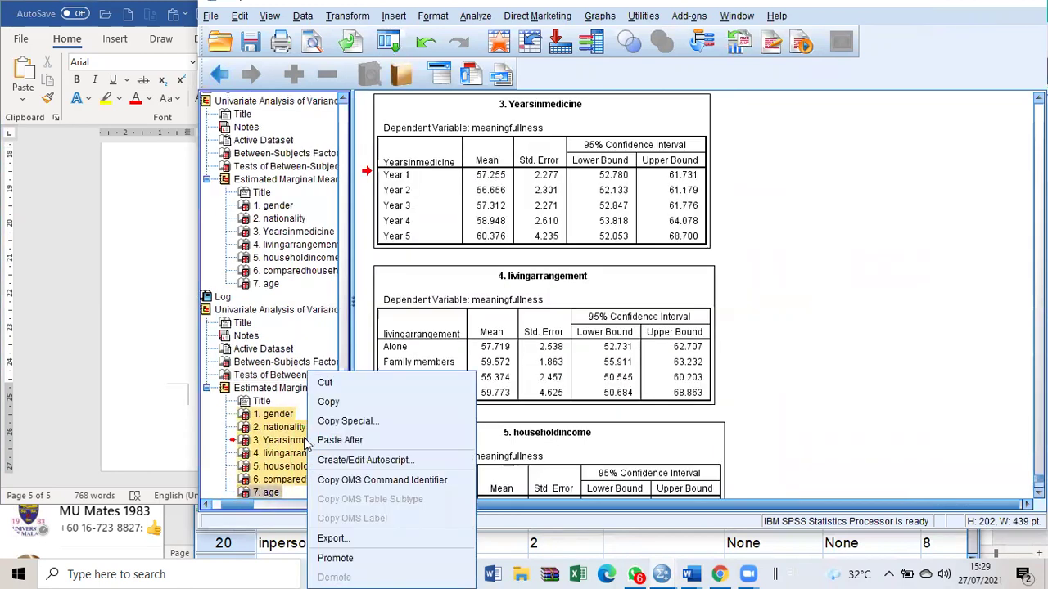
pyautogui.click(331, 399)
pyautogui.click(137, 340)
pyautogui.scroll(5, 201, 330)
pyautogui.scroll(-2, 204, 352)
pyautogui.scroll(-2, 204, 352)
pyautogui.click(226, 323)
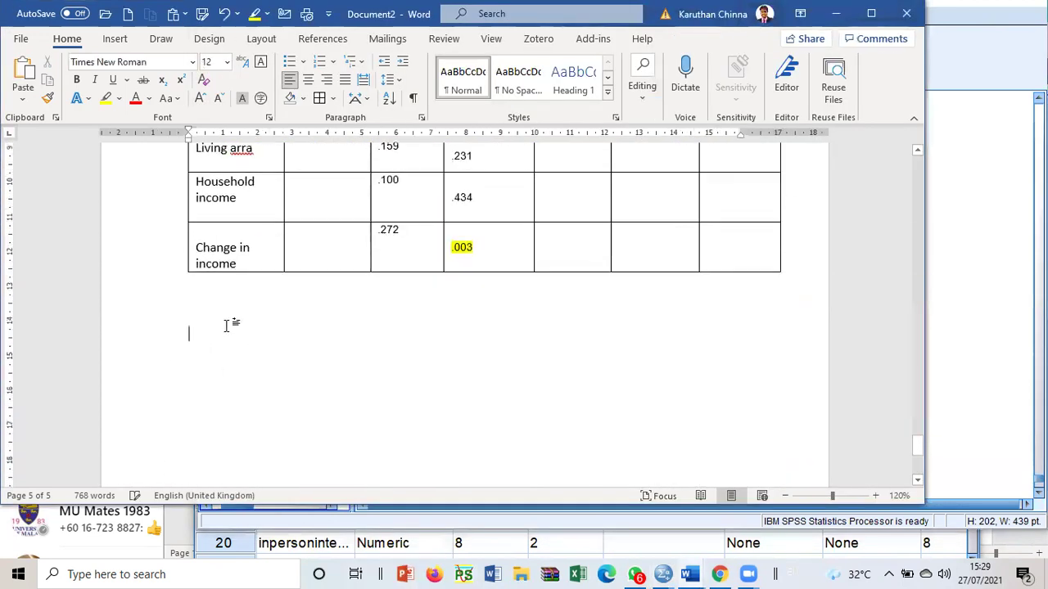
pyautogui.rightClick(264, 396)
pyautogui.click(265, 155)
# - Clear the leftover significance values from the "Ma" column of the CO table, from Gender through Change in income
pyautogui.scroll(20, 336, 274)
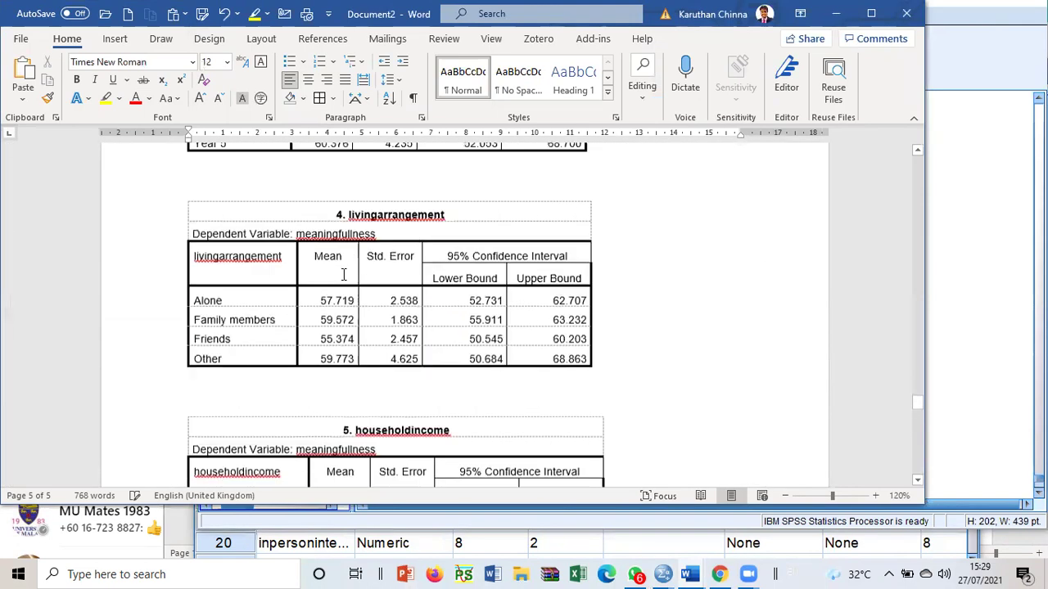
pyautogui.scroll(10, 344, 274)
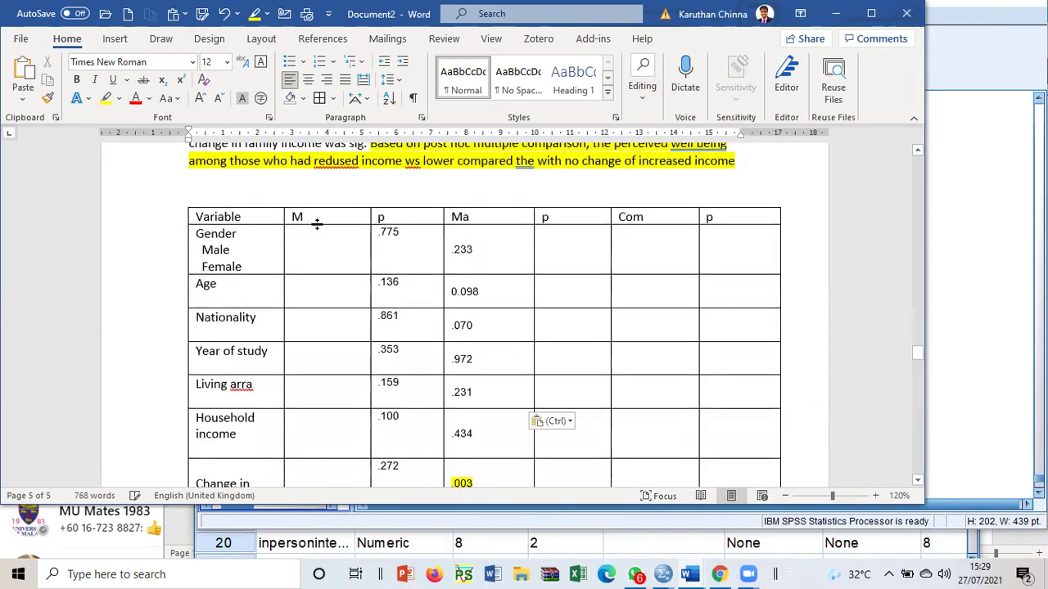
pyautogui.moveTo(304, 237); pyautogui.dragTo(306, 468)
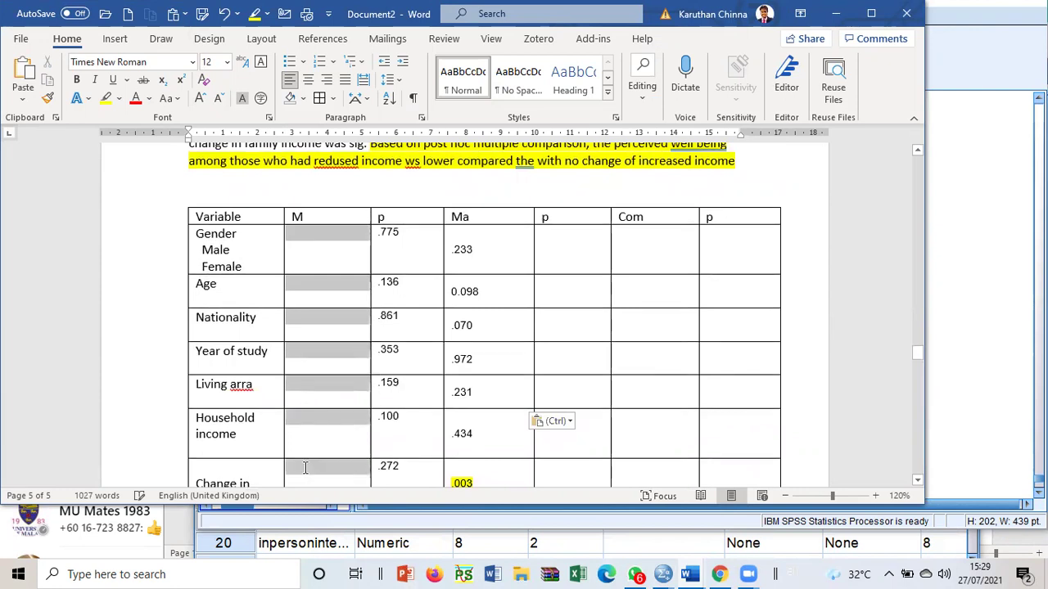
pyautogui.moveTo(463, 237); pyautogui.dragTo(462, 491)
pyautogui.hotkey('ctrl', 'v')
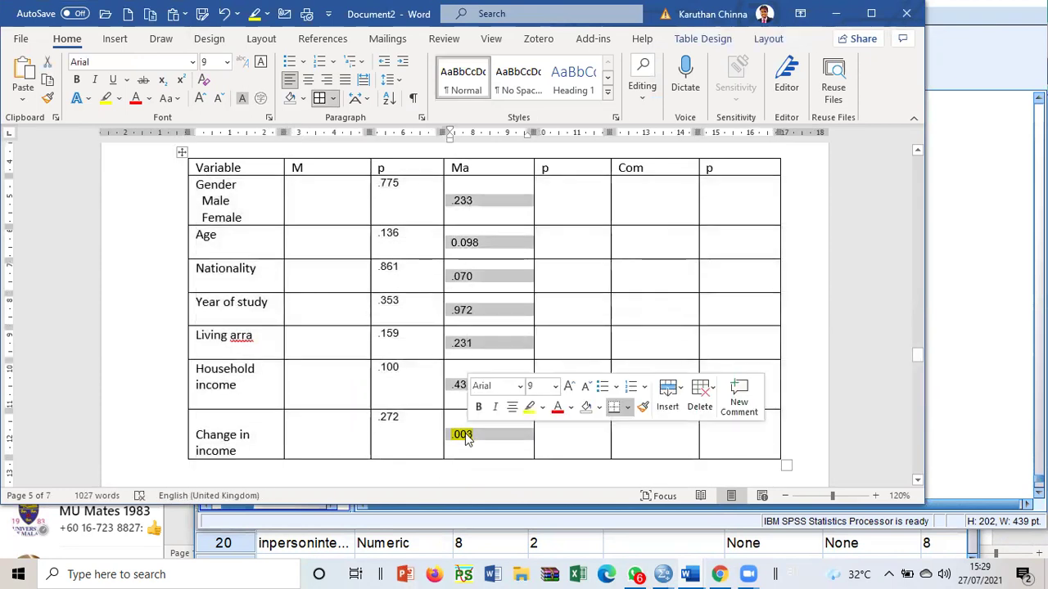
pyautogui.hotkey('ctrl', 'z')
# - Compare the Mean and Std. Error columns of the meaningfullness gender table with the Mean ± SE column of the well-being table
pyautogui.scroll(-6, 458, 429)
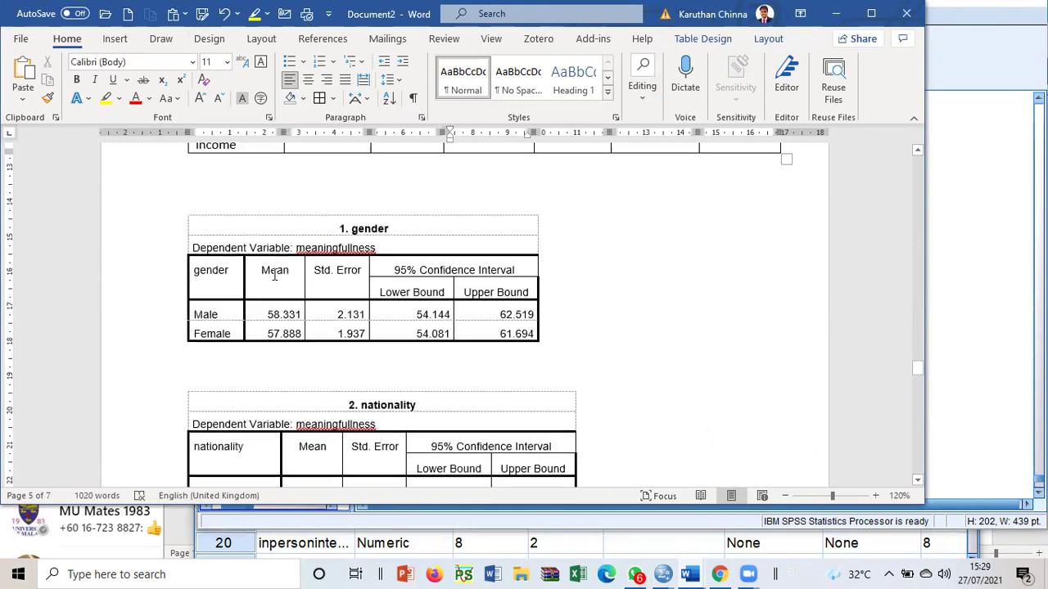
pyautogui.moveTo(278, 268); pyautogui.dragTo(330, 326)
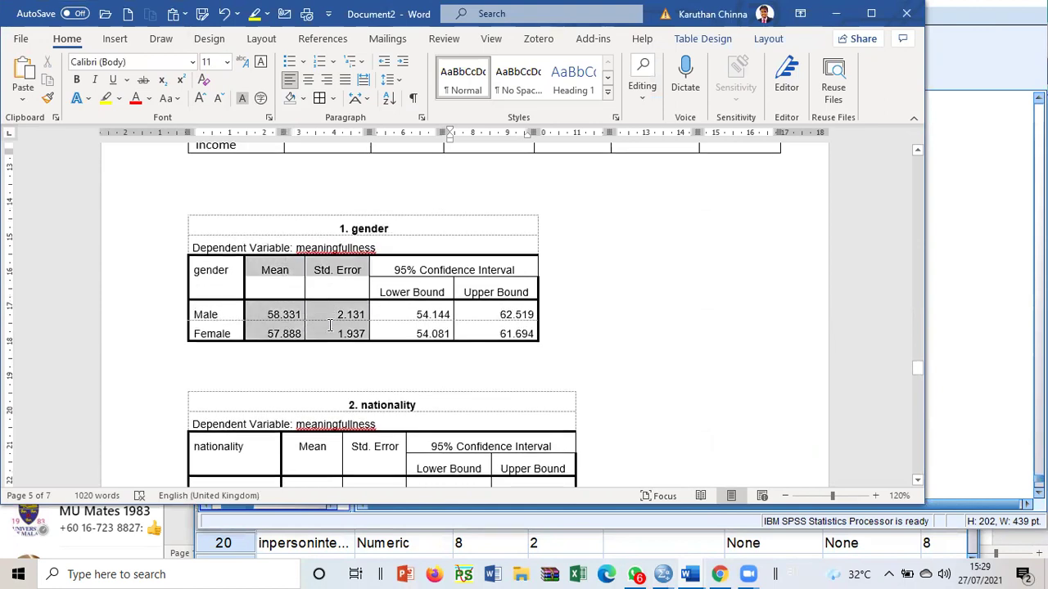
pyautogui.scroll(15, 372, 270)
pyautogui.scroll(-8, 373, 270)
pyautogui.click(371, 273)
pyautogui.scroll(20, 373, 270)
pyautogui.scroll(20, 377, 268)
pyautogui.scroll(3, 385, 281)
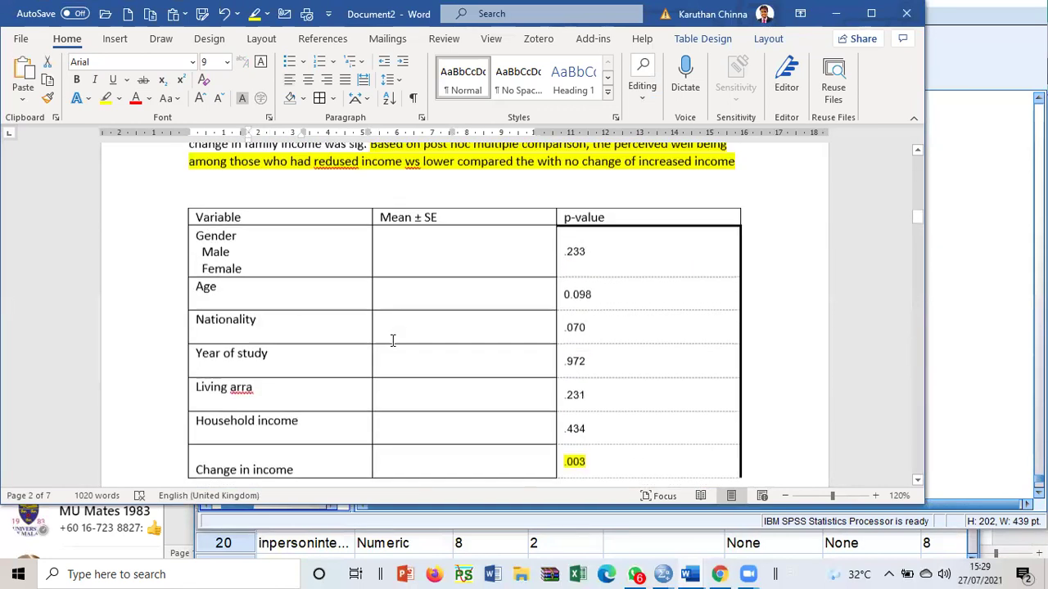
pyautogui.scroll(1, 389, 311)
pyautogui.scroll(5, 388, 259)
pyautogui.scroll(-5, 393, 258)
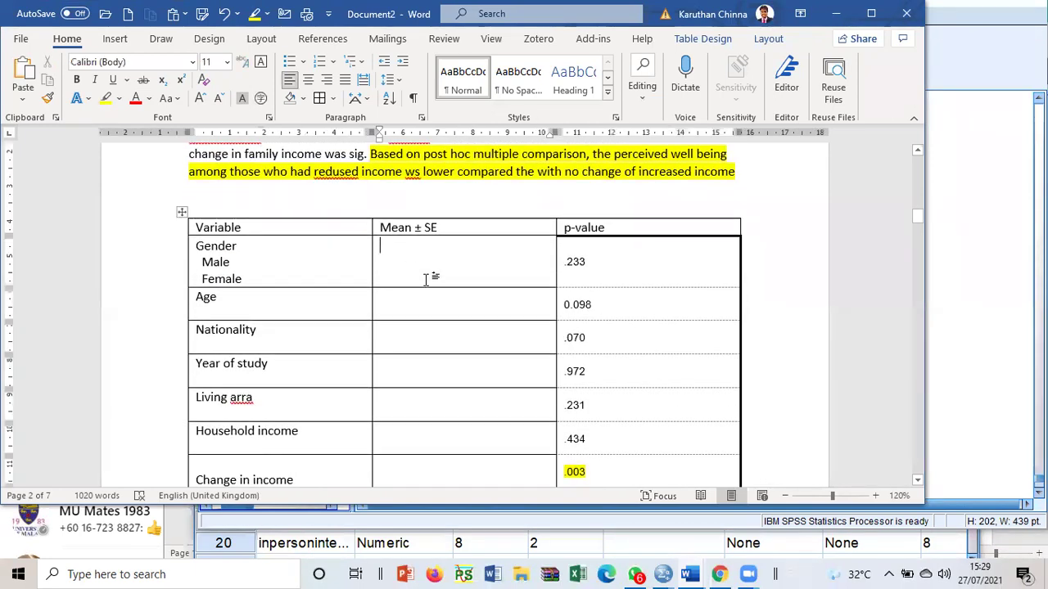
# - Look through the pasted well-being and meaningfullness means tables down to the end of the document
pyautogui.scroll(-20, 428, 279)
pyautogui.scroll(3, 426, 297)
pyautogui.scroll(2, 459, 282)
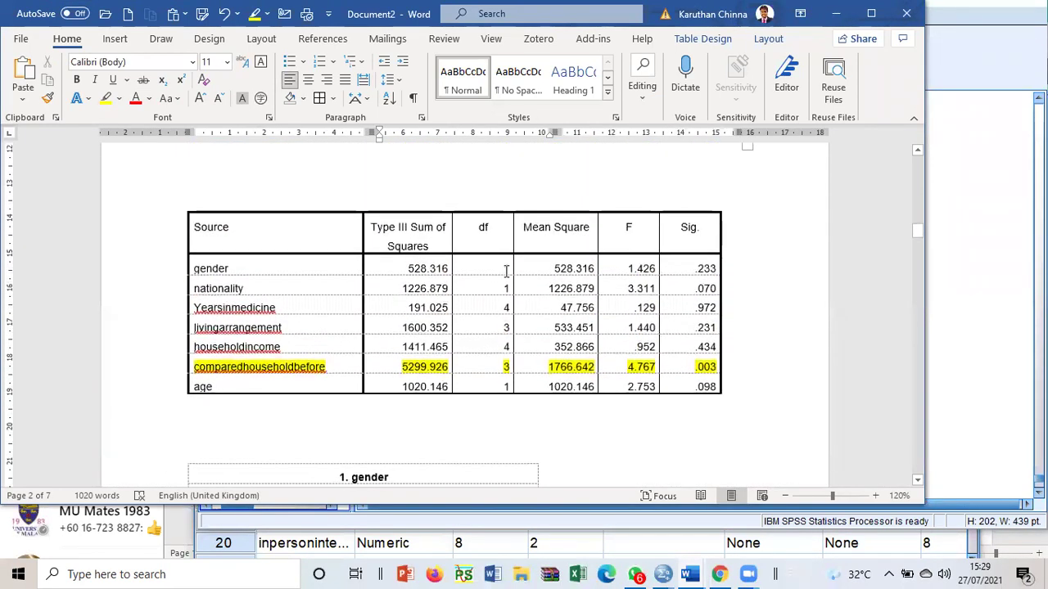
pyautogui.scroll(-15, 492, 319)
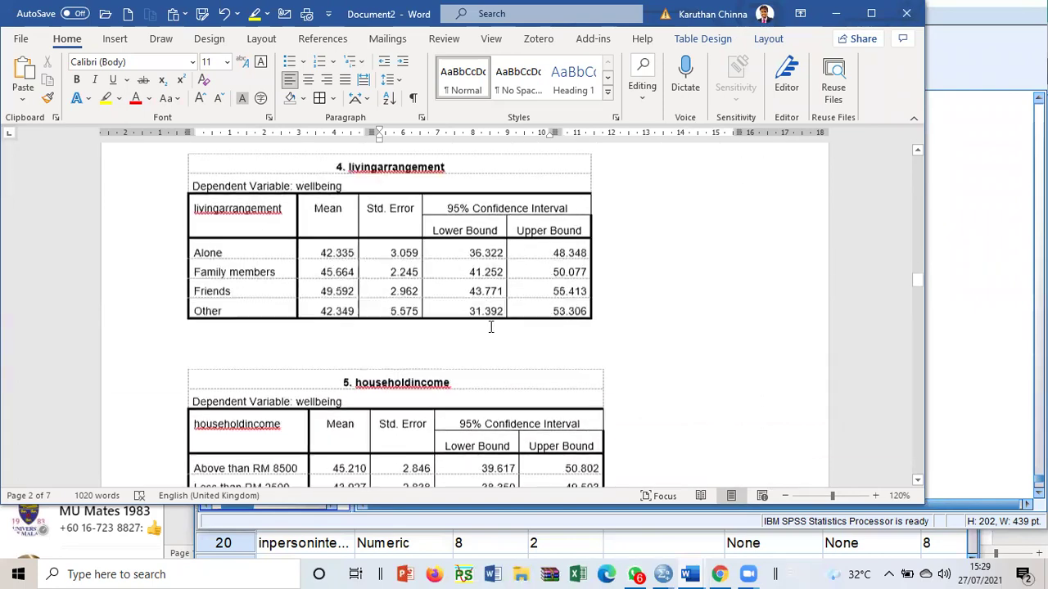
pyautogui.scroll(10, 473, 337)
pyautogui.scroll(-6, 468, 344)
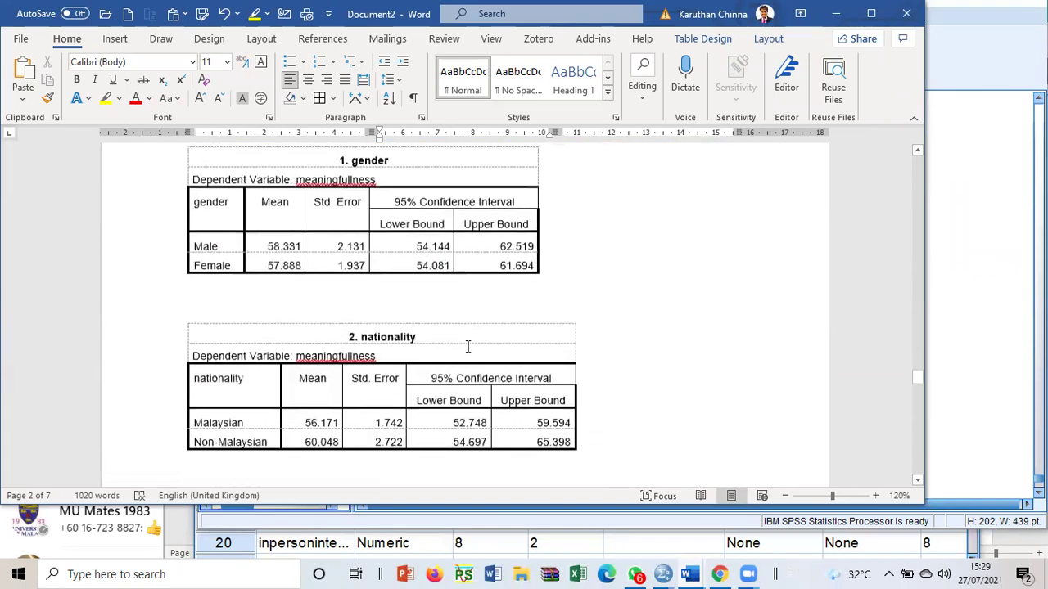
pyautogui.scroll(-12, 462, 357)
pyautogui.scroll(-5, 448, 381)
pyautogui.scroll(3, 409, 374)
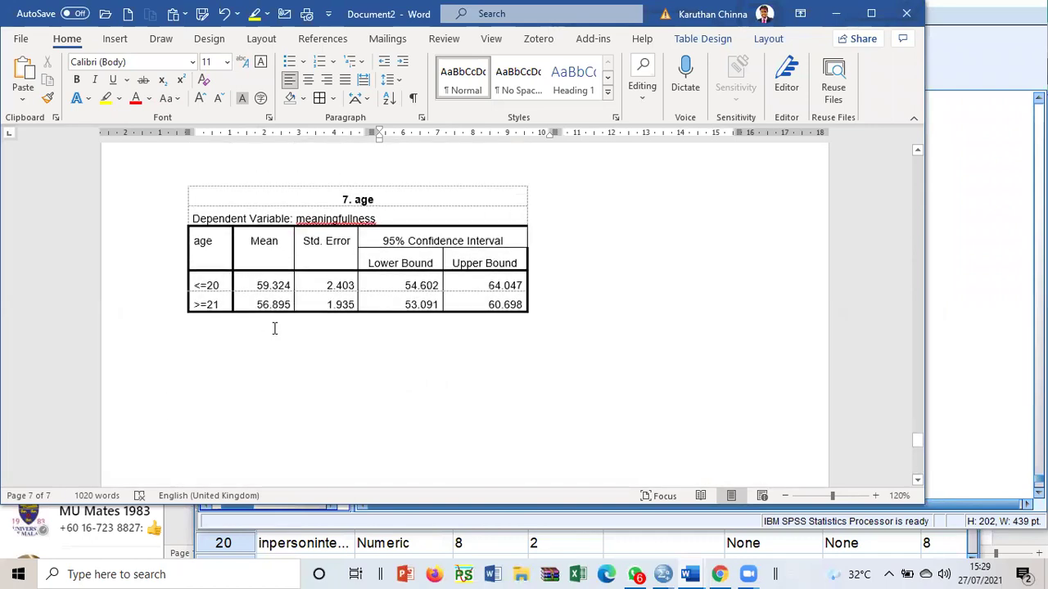
pyautogui.scroll(-5, 550, 441)
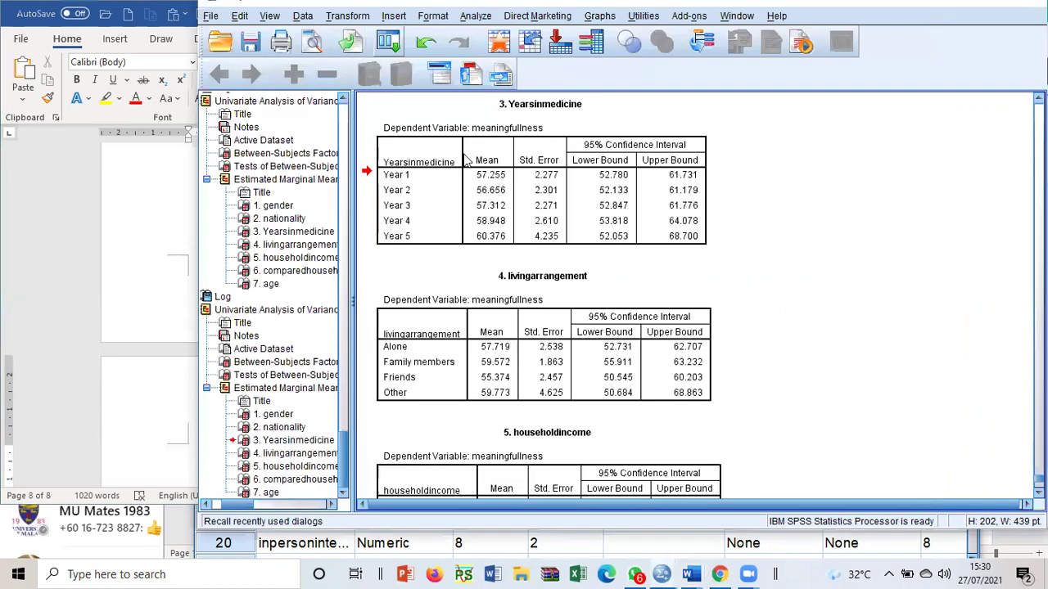
# - In SPSS, replace meaningfullness with managebility as the dependent variable of the univariate analysis and run it
pyautogui.click(388, 41)
pyautogui.click(426, 68)
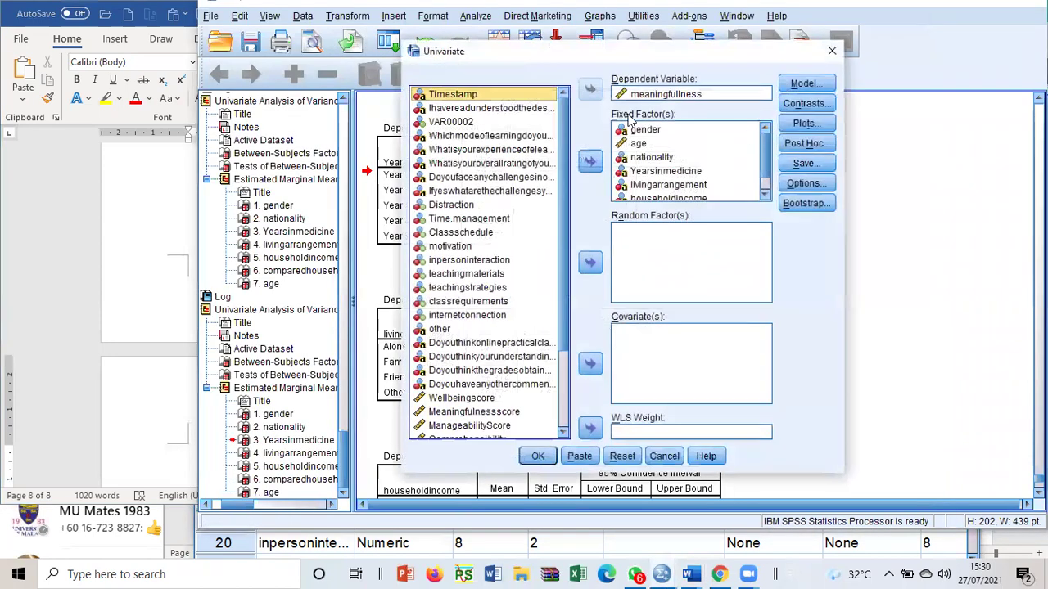
pyautogui.moveTo(655, 50); pyautogui.dragTo(358, 3)
pyautogui.click(700, 262)
pyautogui.click(628, 260)
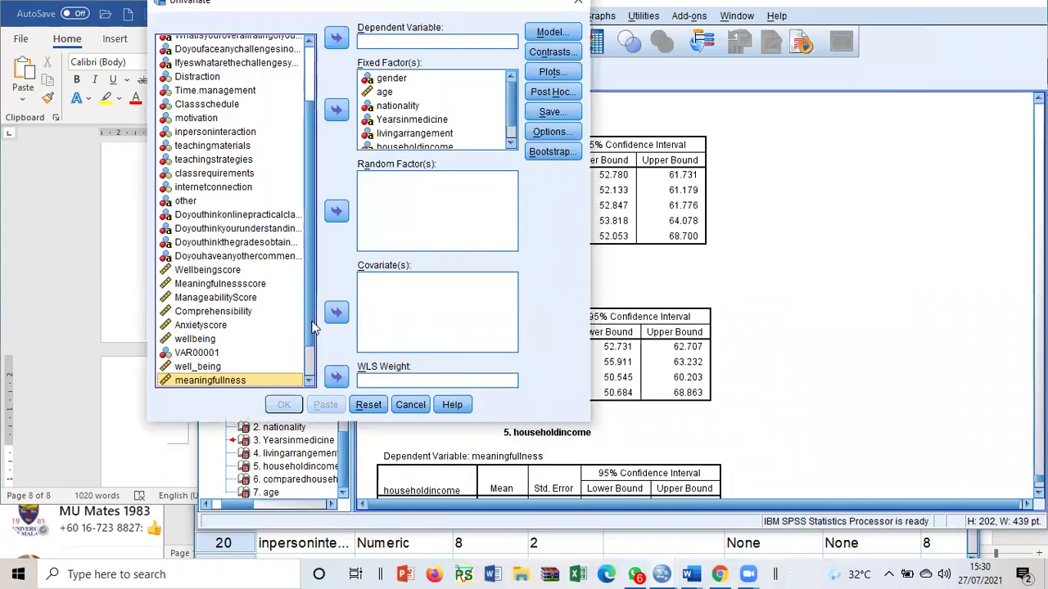
pyautogui.scroll(-2, 220, 360)
pyautogui.click(201, 353)
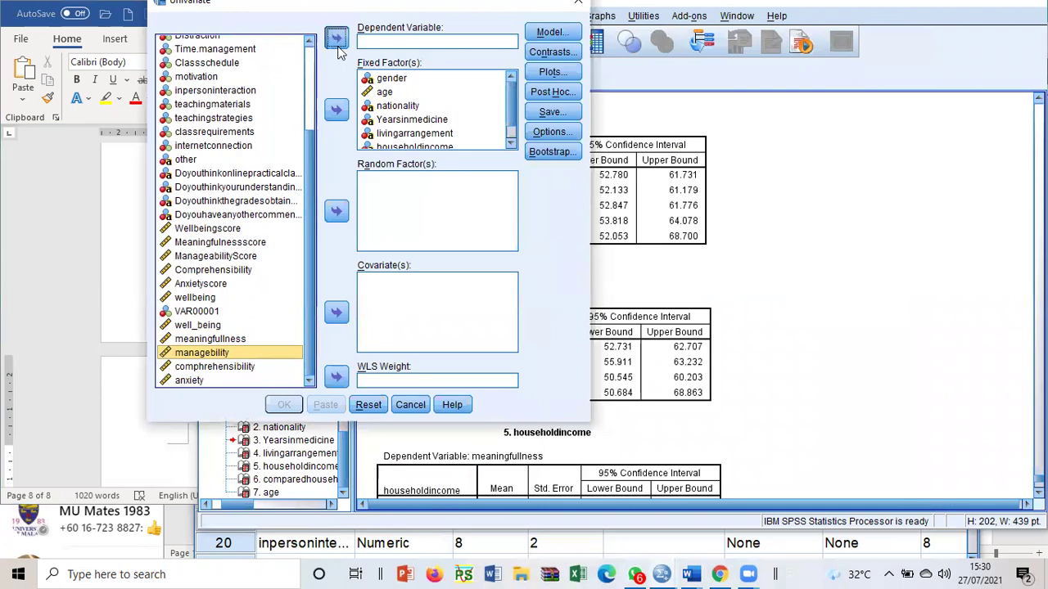
pyautogui.click(335, 38)
pyautogui.click(284, 406)
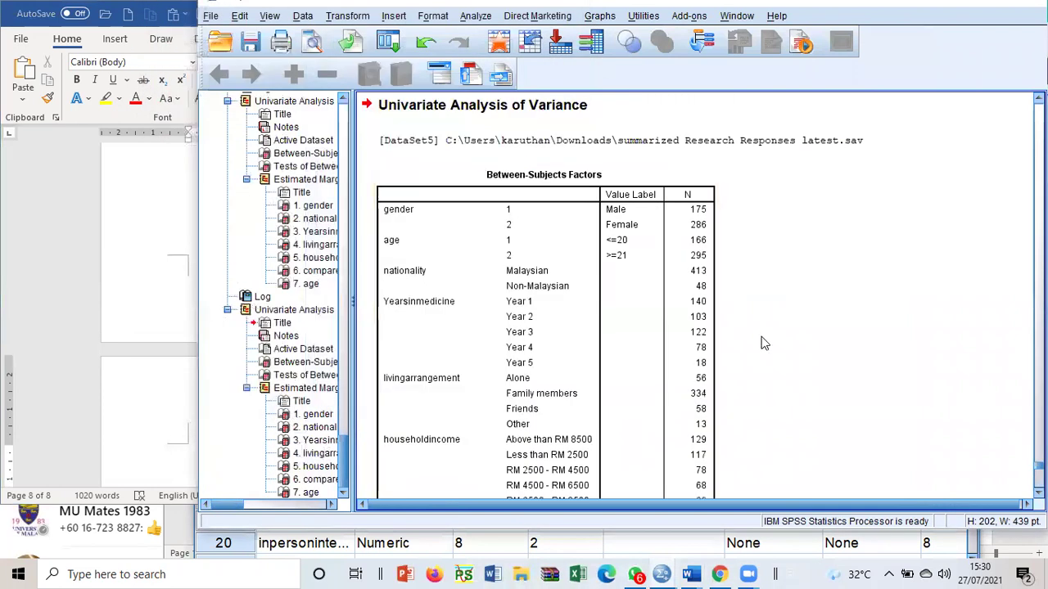
# - Copy the managebility Tests of Between-Subjects Effects table from the SPSS output and paste it on the last page of the Word report
pyautogui.scroll(-5, 760, 344)
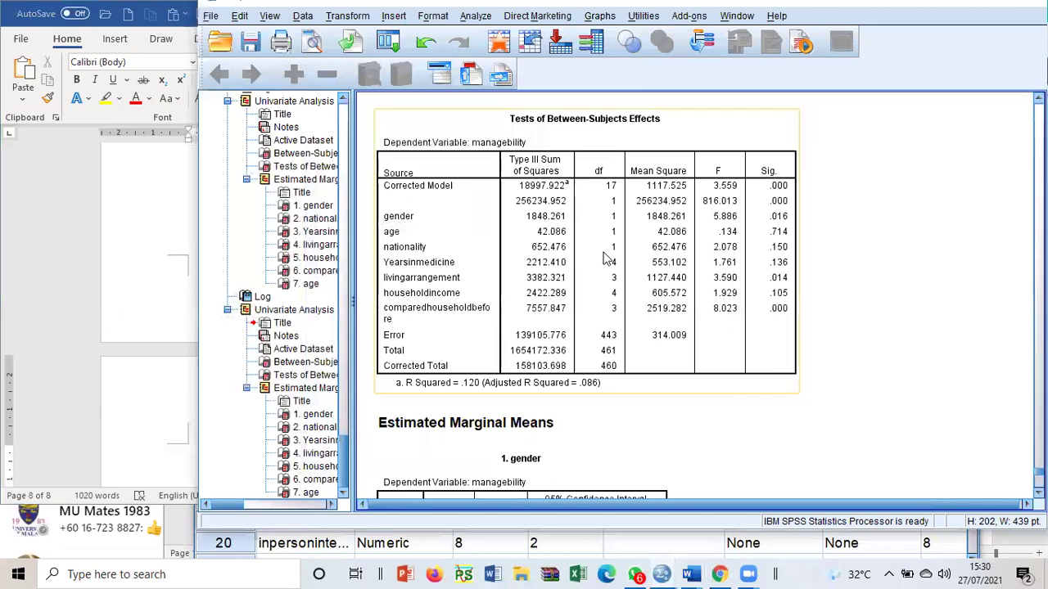
pyautogui.rightClick(606, 259)
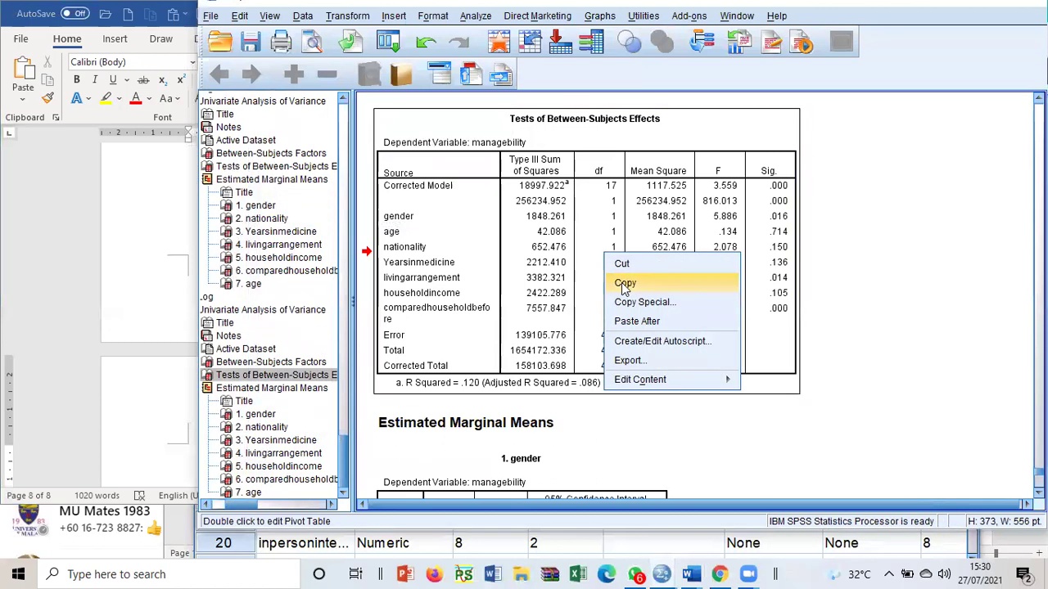
pyautogui.click(623, 280)
pyautogui.click(144, 274)
pyautogui.scroll(3, 129, 303)
pyautogui.scroll(-5, 140, 328)
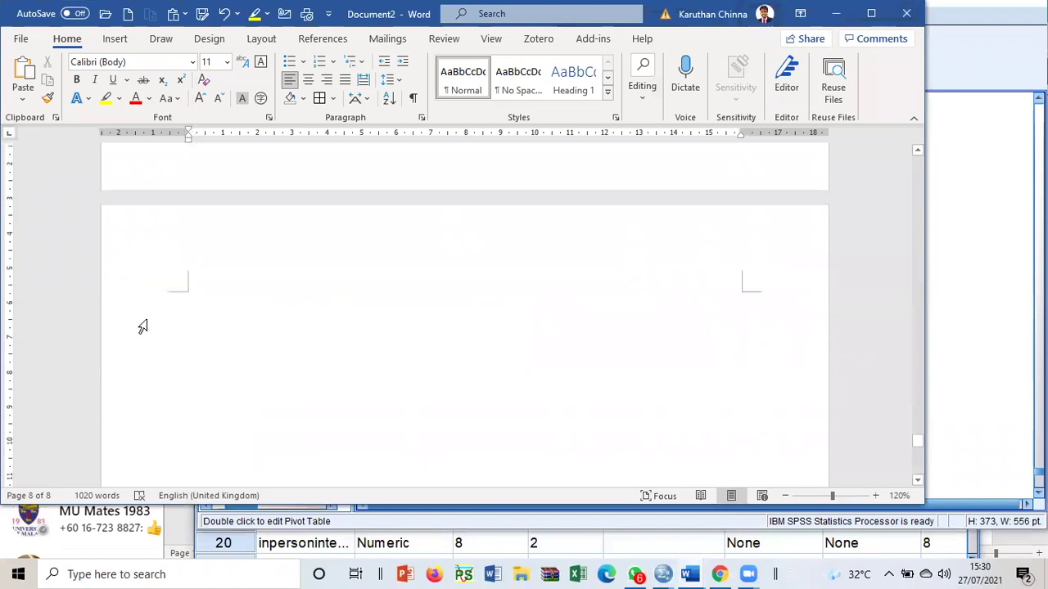
pyautogui.scroll(2, 217, 270)
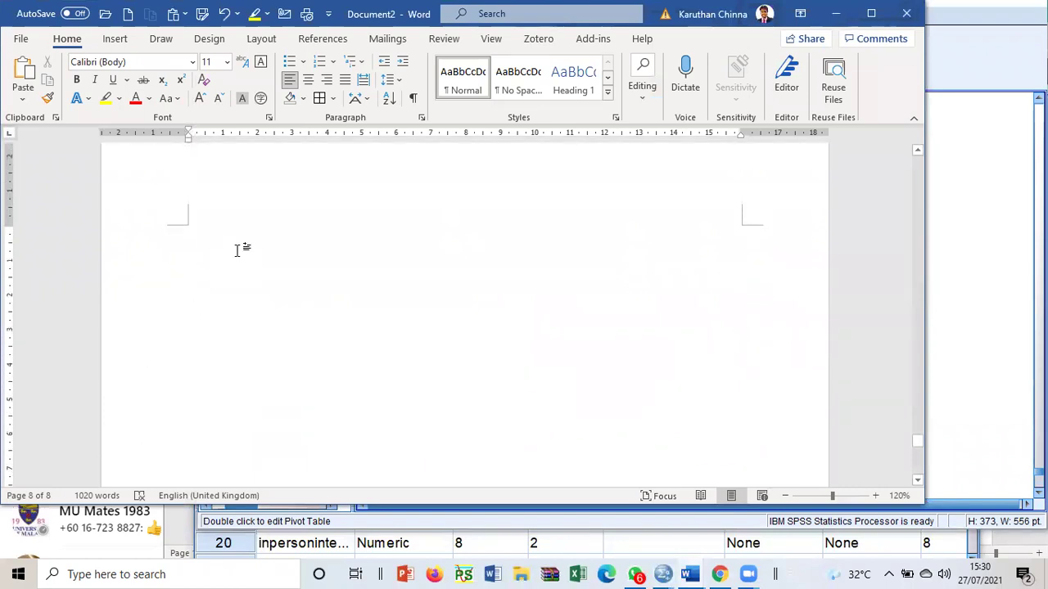
pyautogui.rightClick(229, 258)
pyautogui.click(271, 336)
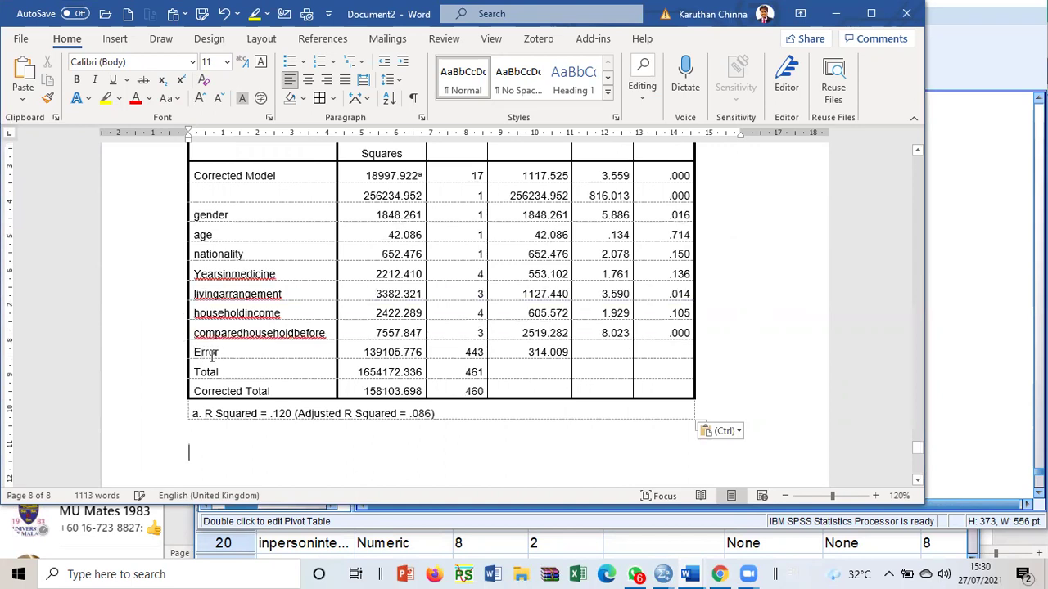
# - Copy the Sig. values for gender through comparedhouseholdbefore from the pasted managebility table
pyautogui.scroll(10, 211, 353)
pyautogui.scroll(20, 216, 329)
pyautogui.scroll(10, 237, 305)
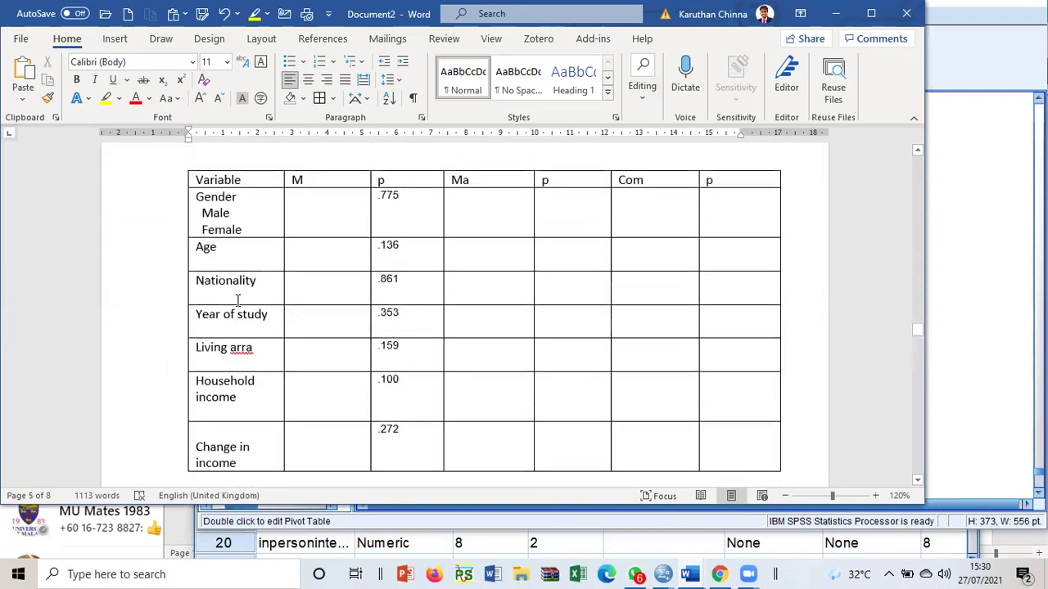
pyautogui.scroll(-5, 237, 300)
pyautogui.scroll(4, 415, 170)
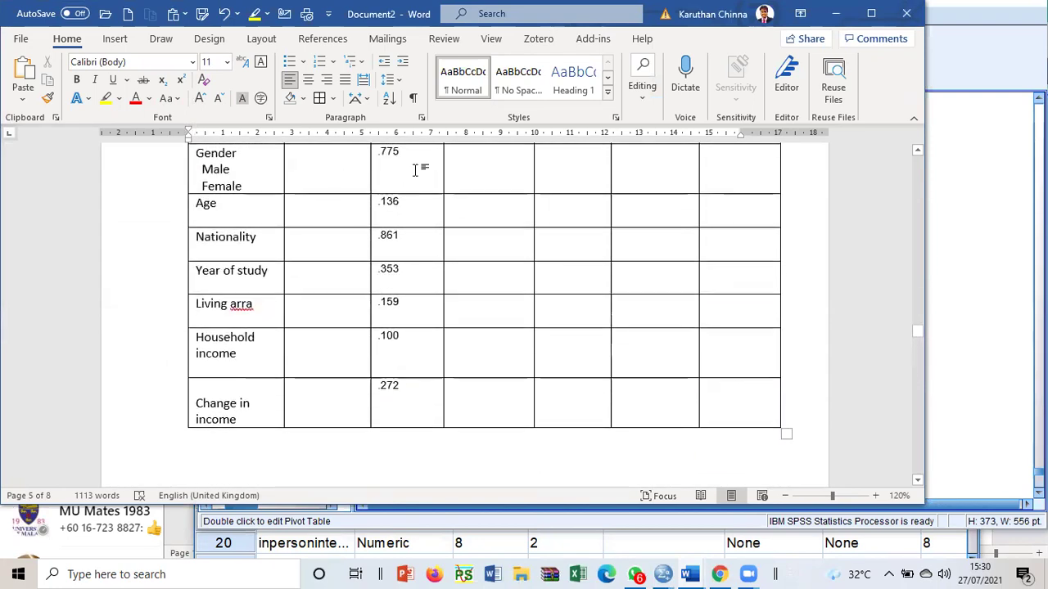
pyautogui.scroll(-15, 369, 417)
pyautogui.scroll(-15, 375, 423)
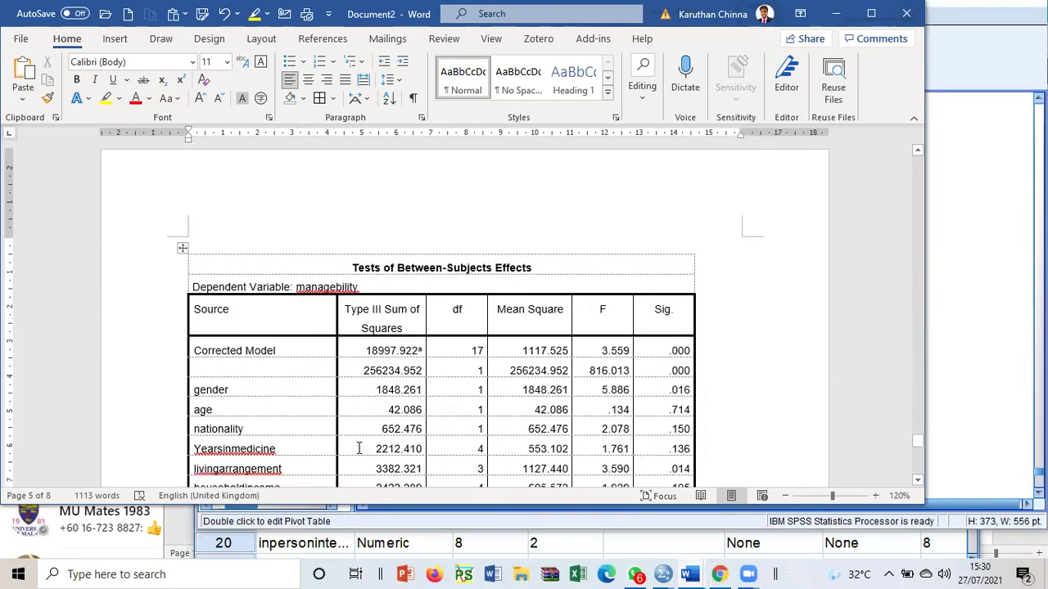
pyautogui.scroll(-5, 358, 449)
pyautogui.scroll(2, 359, 446)
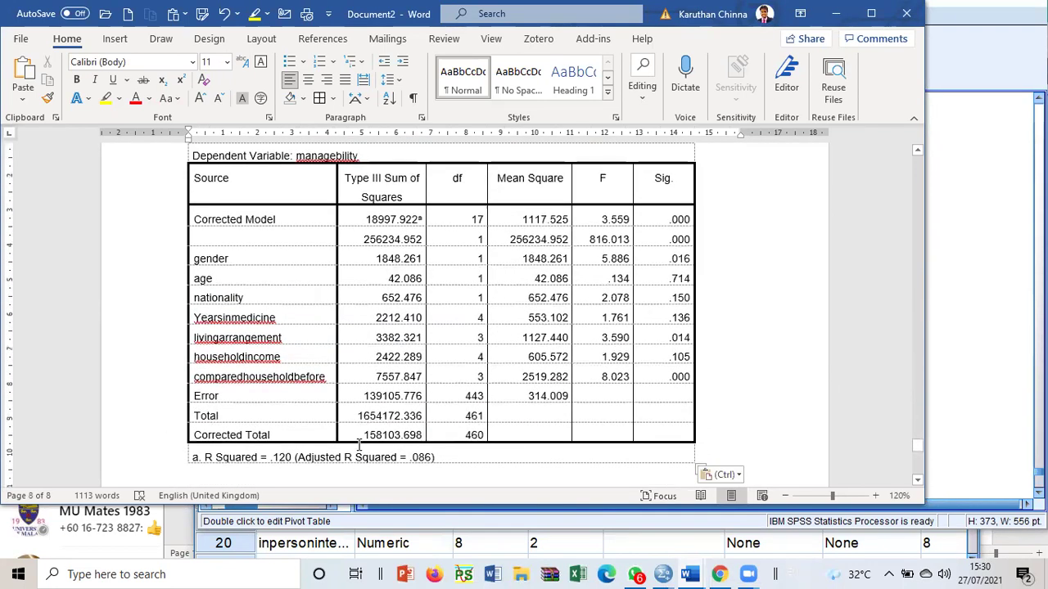
pyautogui.moveTo(653, 259); pyautogui.dragTo(665, 372)
pyautogui.rightClick(667, 266)
pyautogui.click(700, 301)
# - Paste the copied significance values over the empty cells of the p column beside "Ma" in the CO table, Gender through Change in income
pyautogui.scroll(15, 650, 329)
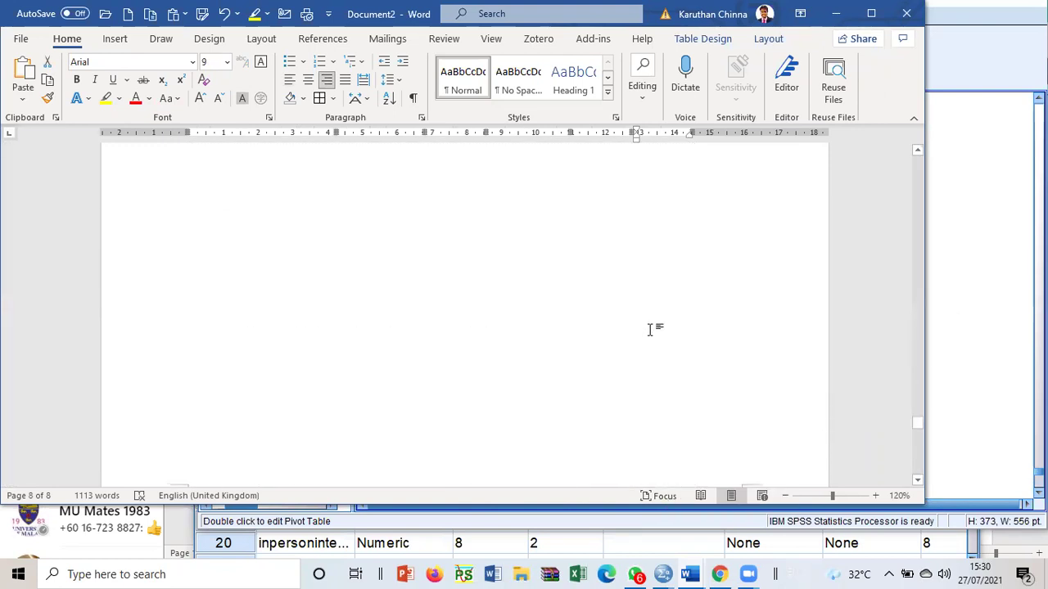
pyautogui.scroll(15, 650, 330)
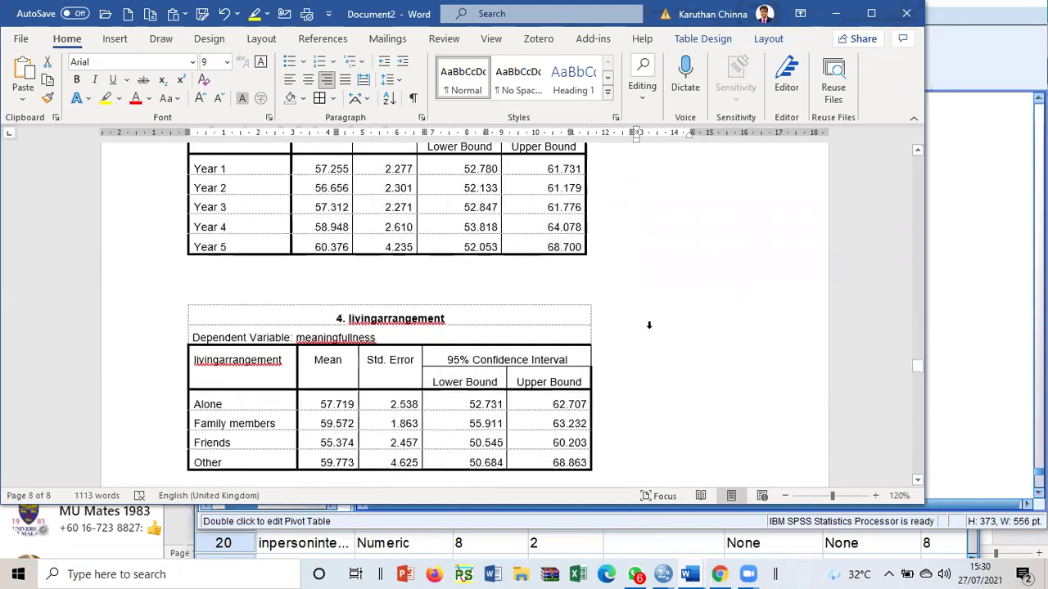
pyautogui.scroll(-3, 650, 330)
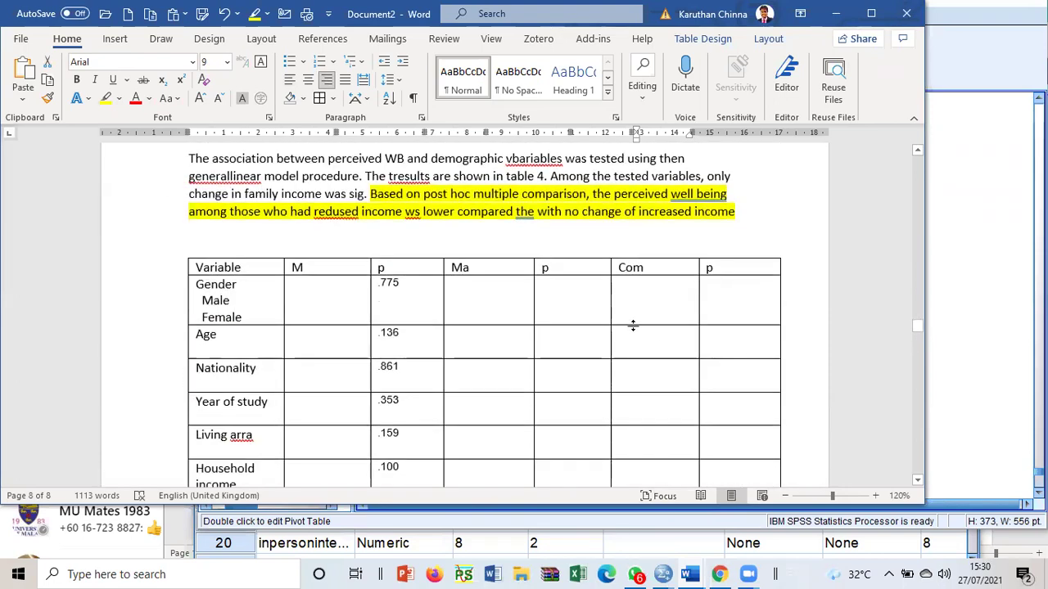
pyautogui.click(562, 300)
pyautogui.rightClick(568, 326)
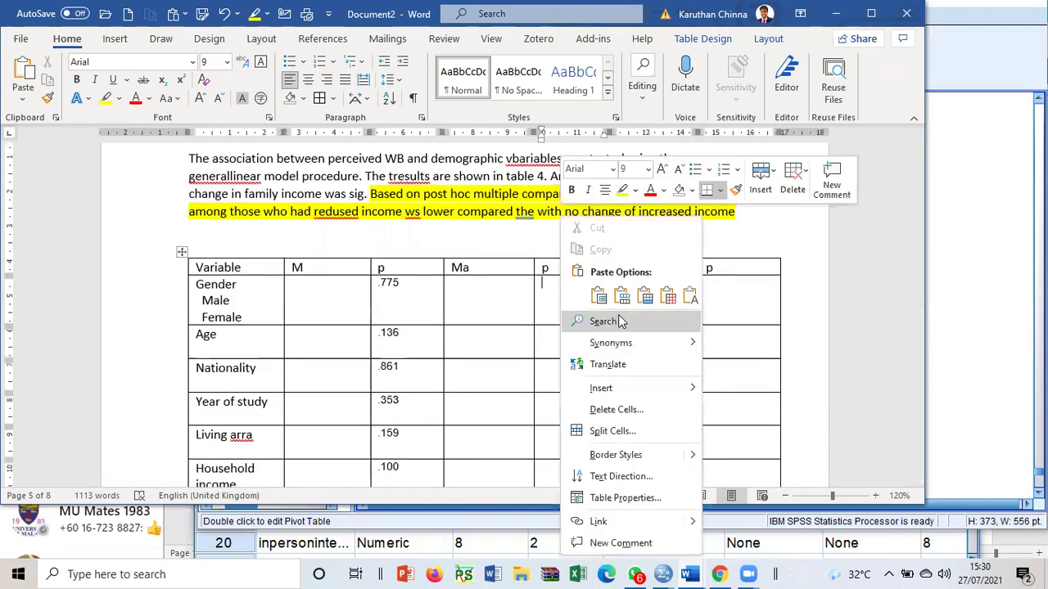
pyautogui.click(668, 296)
pyautogui.scroll(-2, 670, 301)
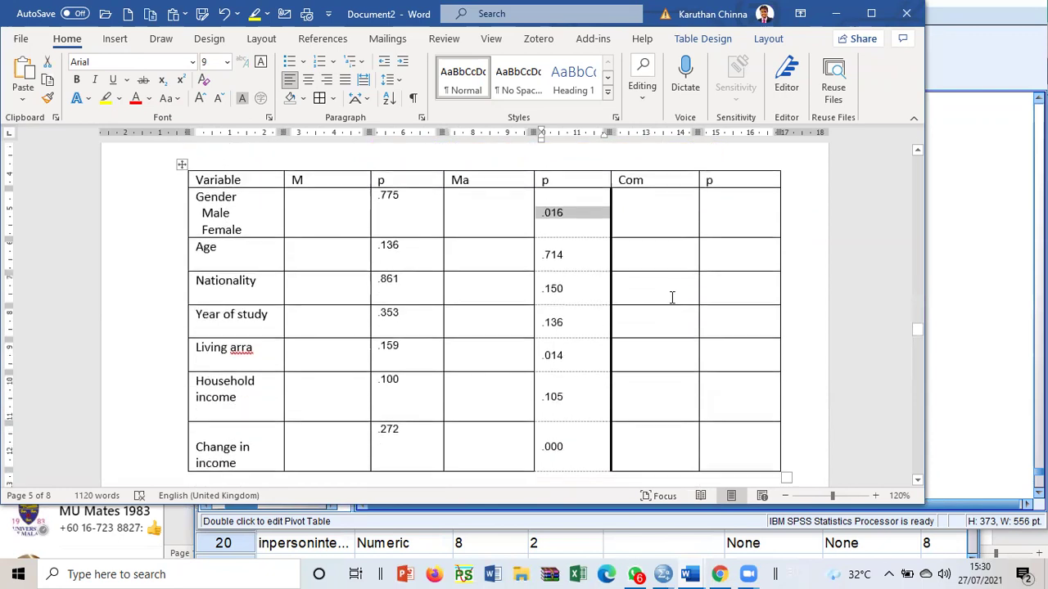
pyautogui.click(671, 298)
# - Highlight in yellow the manageability p values for Gender, Living arra and Change in income
pyautogui.moveTo(581, 211); pyautogui.dragTo(540, 212)
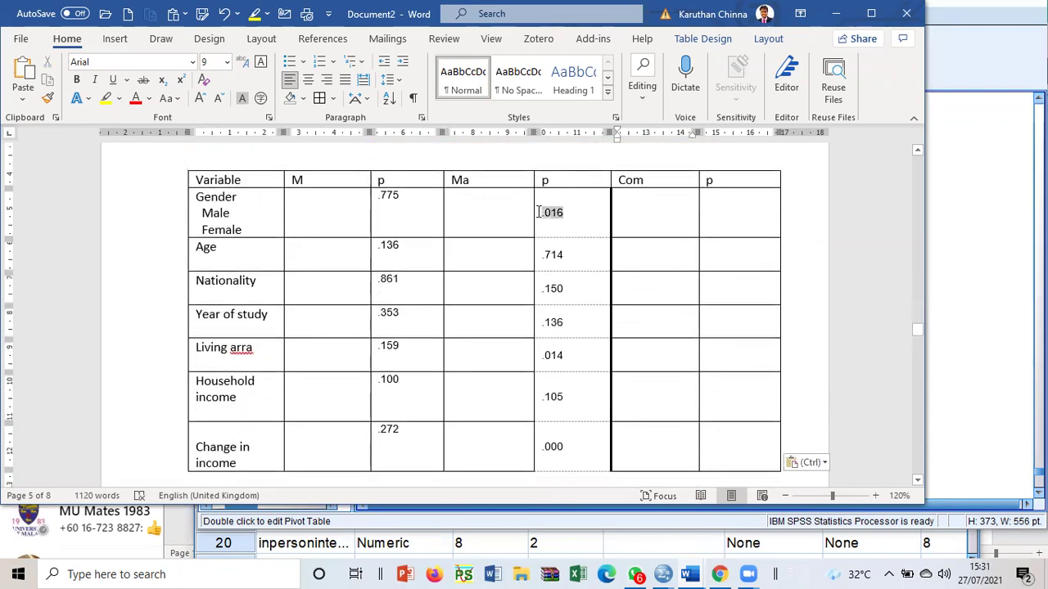
pyautogui.click(113, 99)
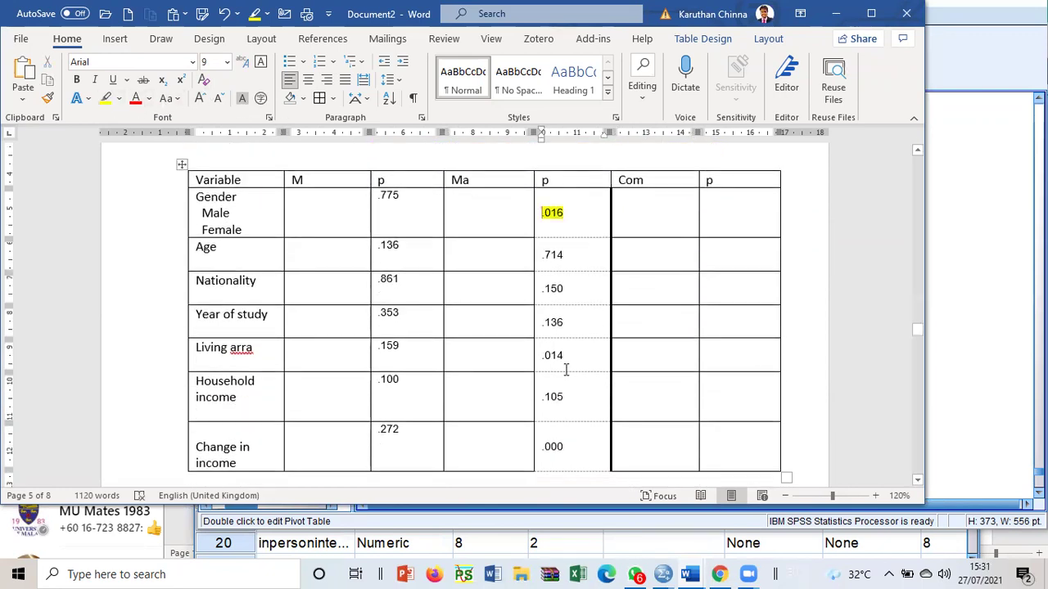
pyautogui.moveTo(567, 357); pyautogui.dragTo(540, 355)
pyautogui.click(106, 98)
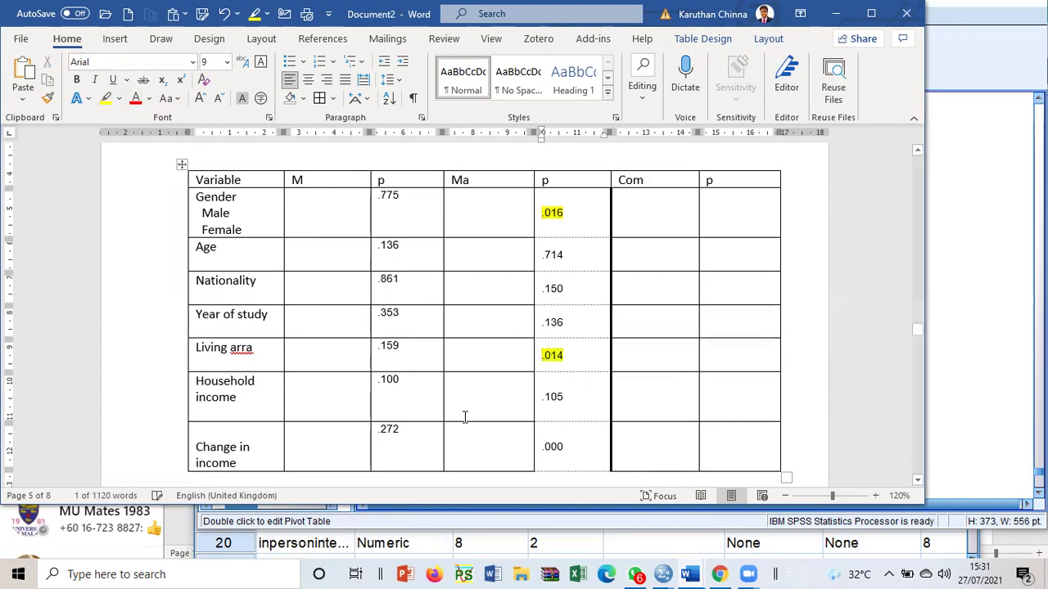
pyautogui.moveTo(566, 446); pyautogui.dragTo(542, 445)
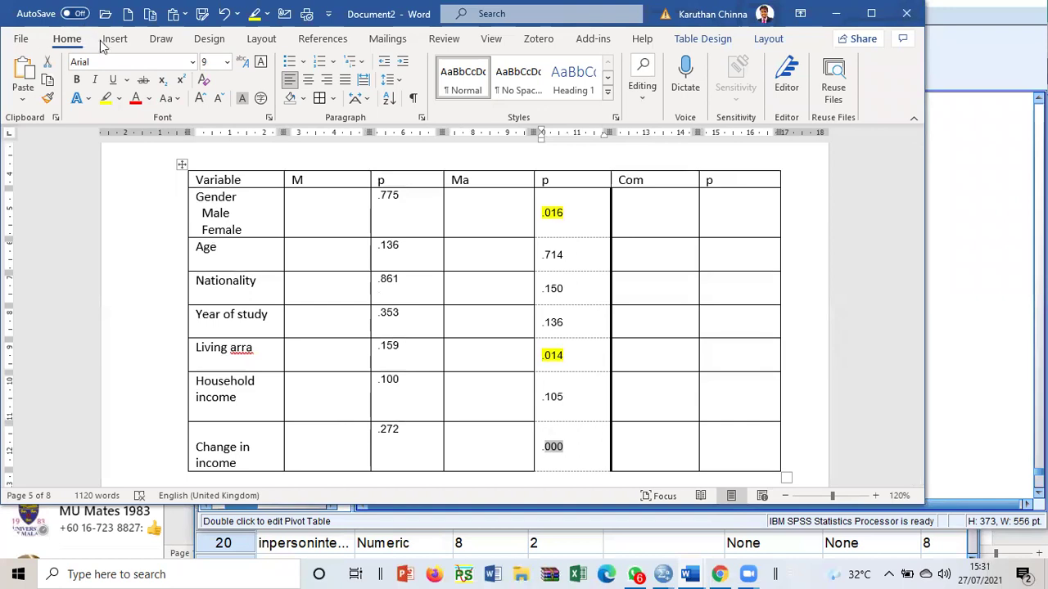
pyautogui.click(106, 99)
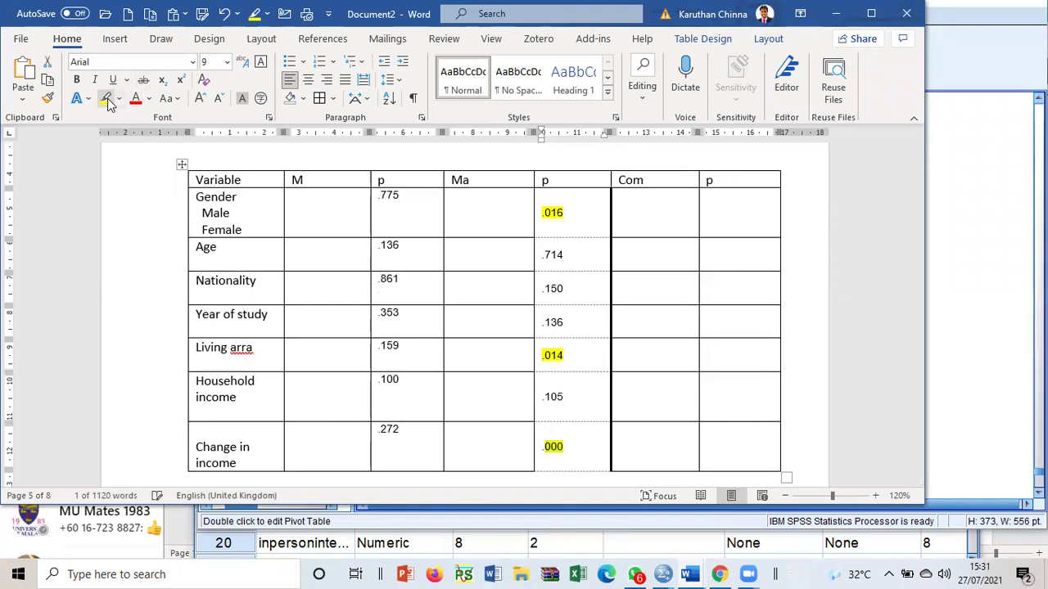
# - Add the heading "Mgt" above the managebility effects table on the last page
pyautogui.scroll(-15, 627, 347)
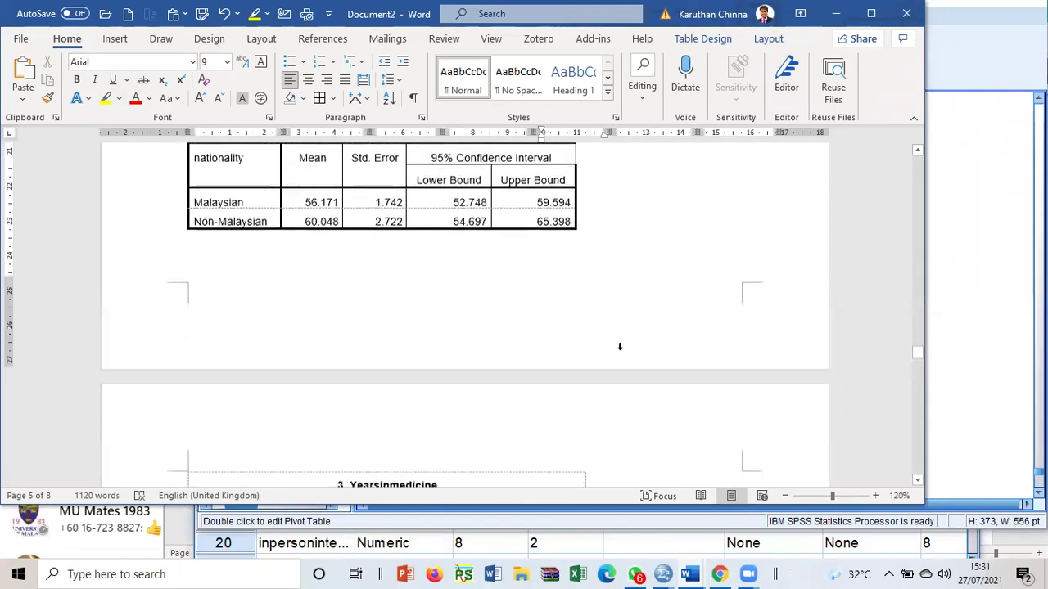
pyautogui.scroll(-15, 604, 356)
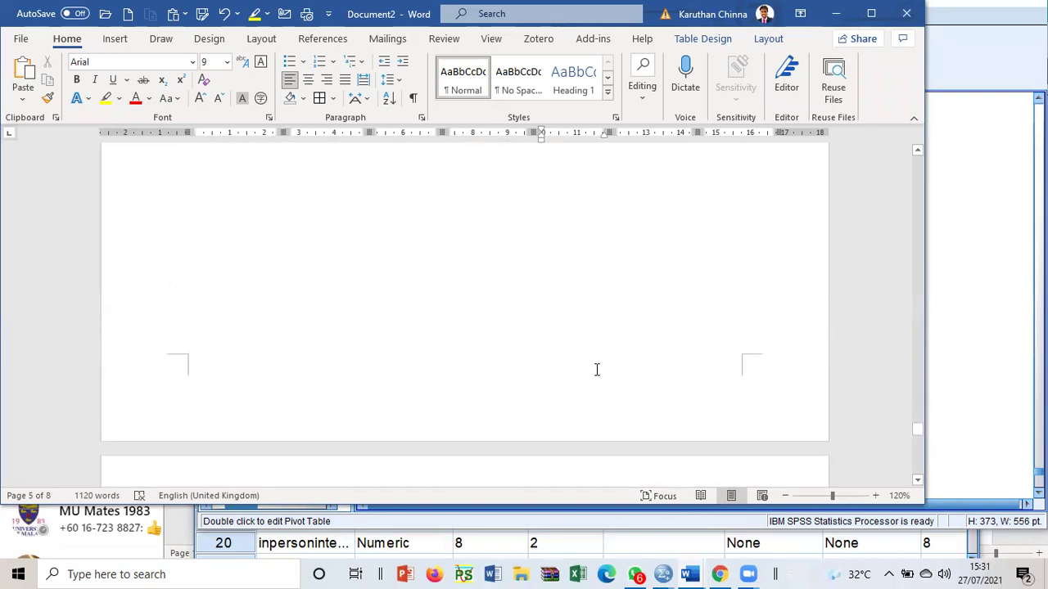
pyautogui.click(253, 227)
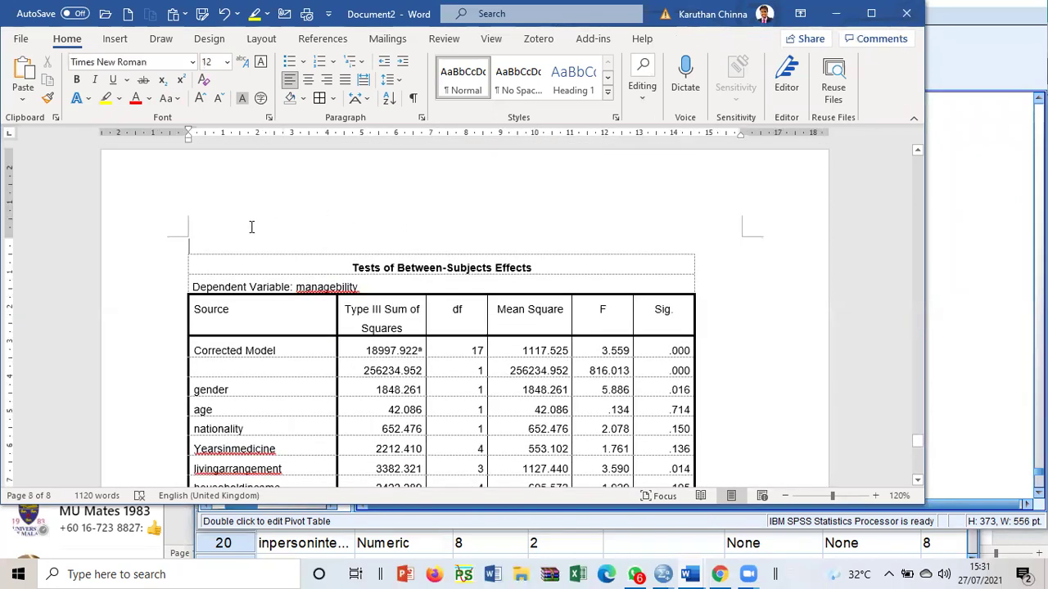
pyautogui.write('MN')
pyautogui.write('t')
pyautogui.press('Return')
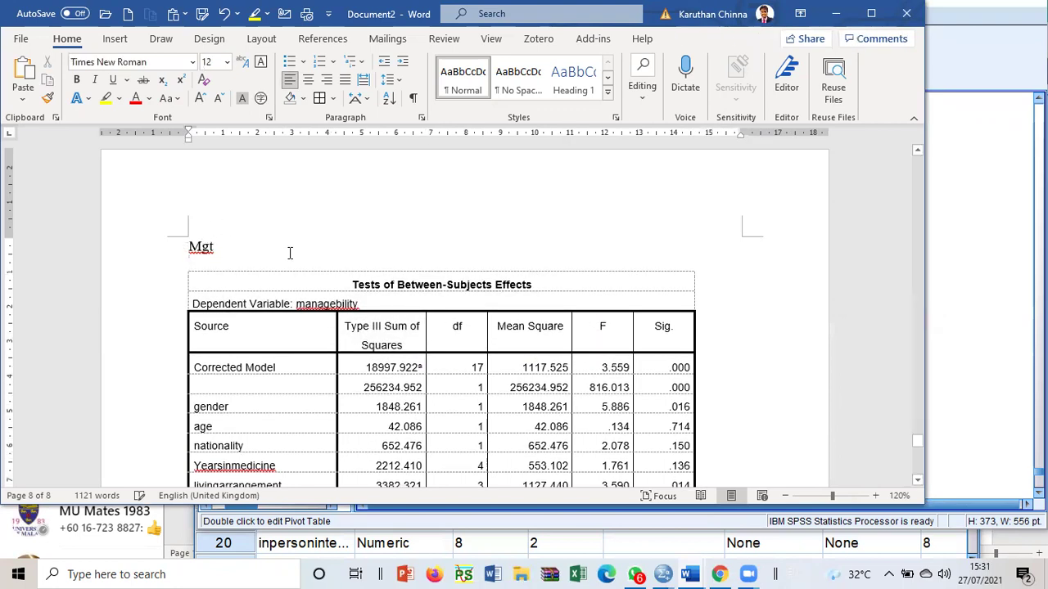
# - Delete the managebility Tests of Between-Subjects Effects table below the "Mgt" heading
pyautogui.scroll(-5, 323, 303)
pyautogui.scroll(-5, 660, 282)
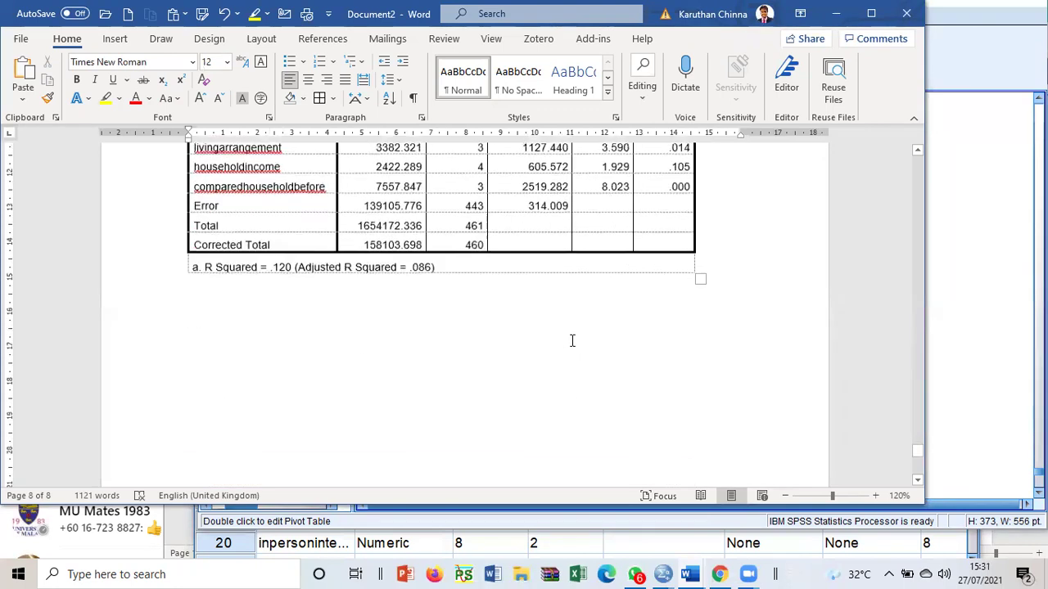
pyautogui.scroll(8, 570, 342)
pyautogui.moveTo(245, 267)
pyautogui.mouseDown()
pyautogui.moveTo(253, 393)
pyautogui.moveTo(274, 360)
pyautogui.moveTo(295, 355)
pyautogui.mouseUp()
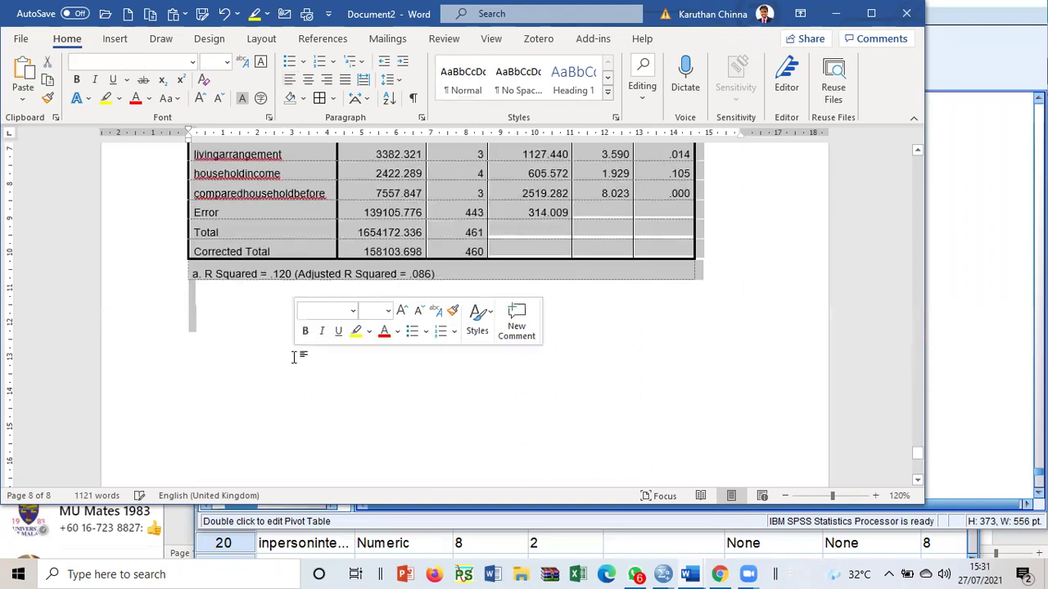
pyautogui.press('Delete')
pyautogui.scroll(-3, 290, 363)
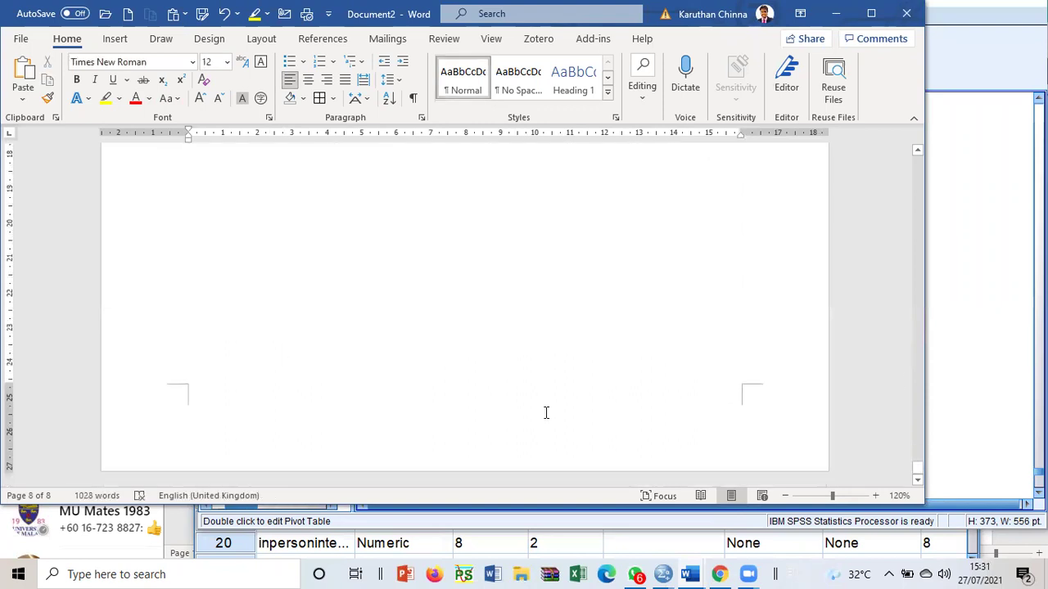
# - In SPSS, copy all seven managebility estimated marginal means tables, from gender through age, out of the latest univariate output
pyautogui.click(982, 374)
pyautogui.scroll(-4, 892, 379)
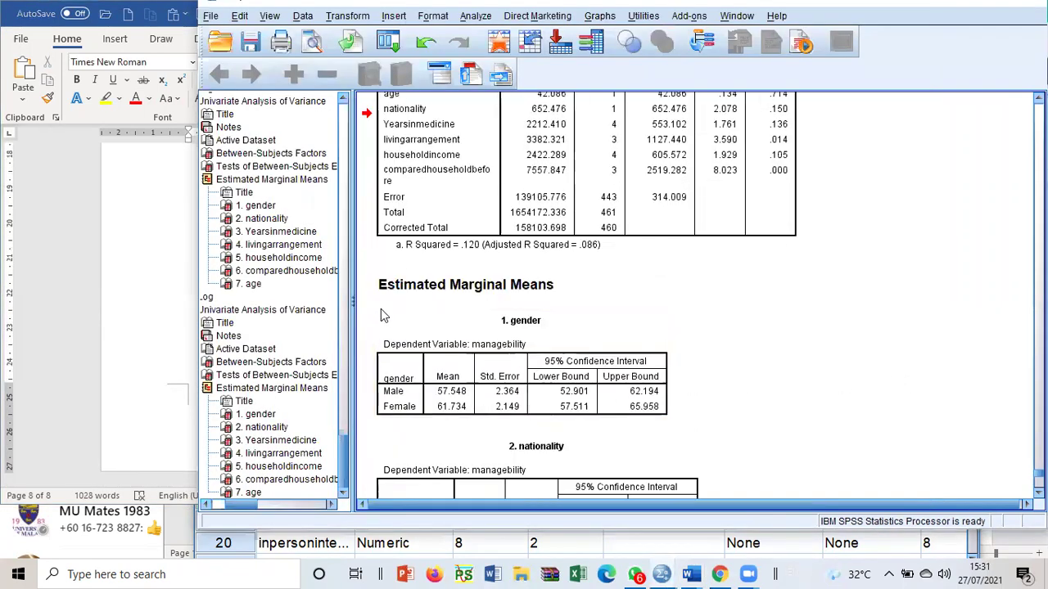
pyautogui.click(257, 416)
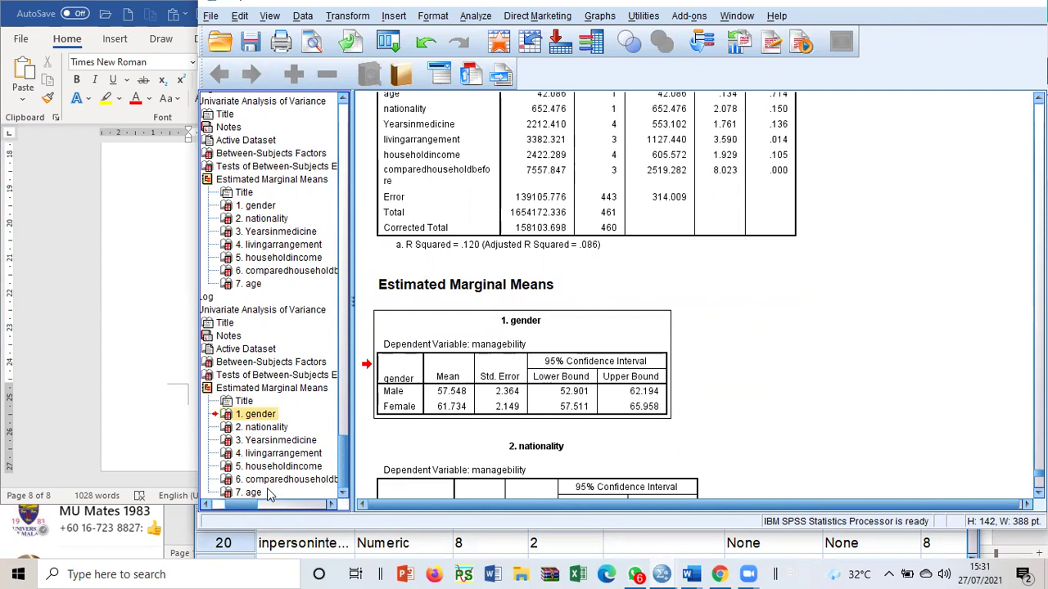
pyautogui.keyDown('shift'); pyautogui.click(259, 494); pyautogui.keyUp('shift')
pyautogui.rightClick(279, 429)
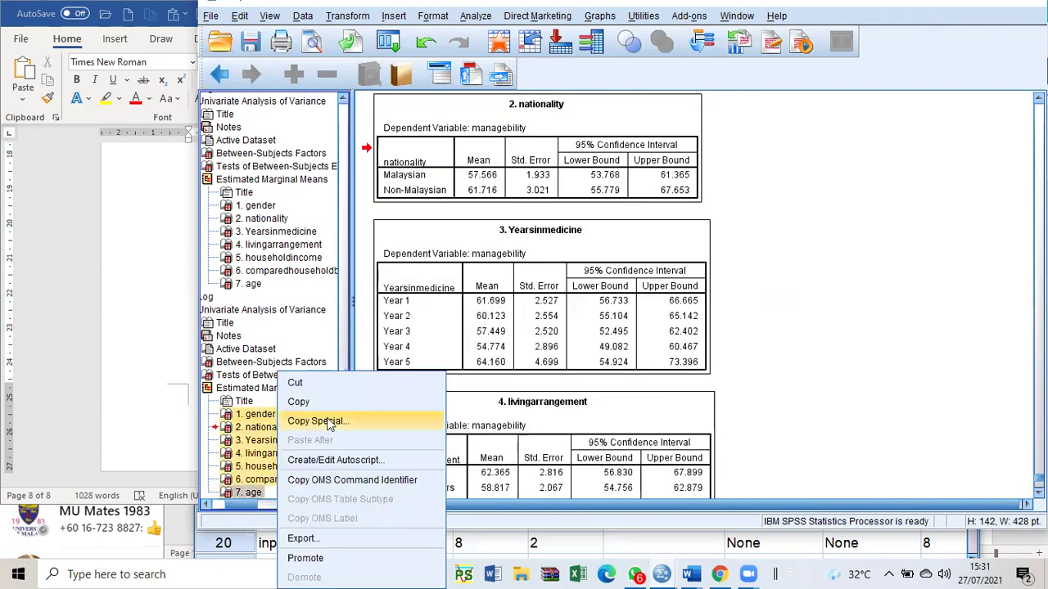
pyautogui.click(316, 410)
# - Paste the managebility means tables under the "Mgt" heading in the Word report, keeping source formatting, and look through them
pyautogui.click(170, 327)
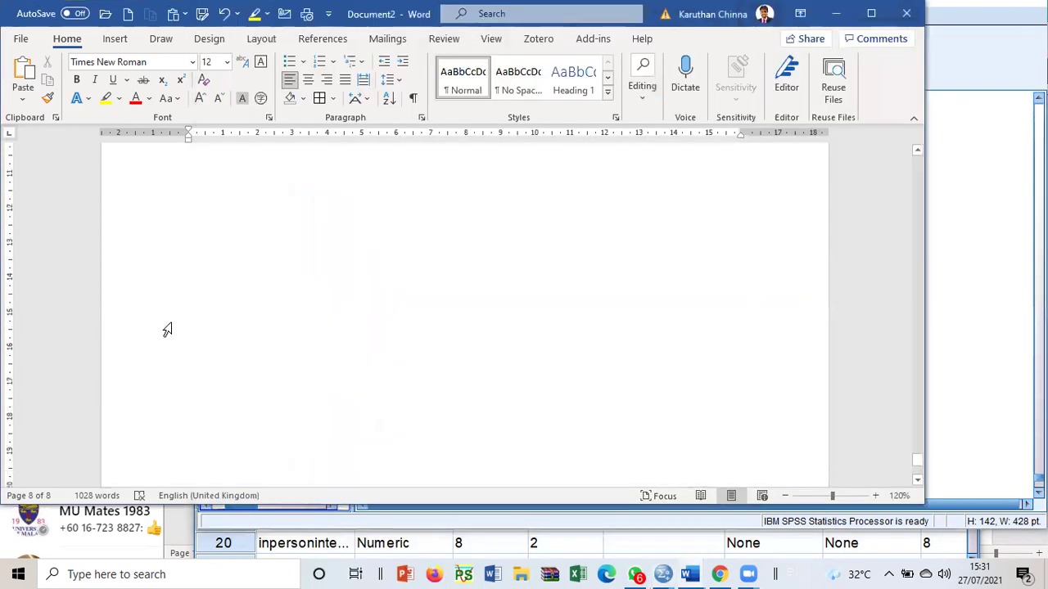
pyautogui.write('Mgt')
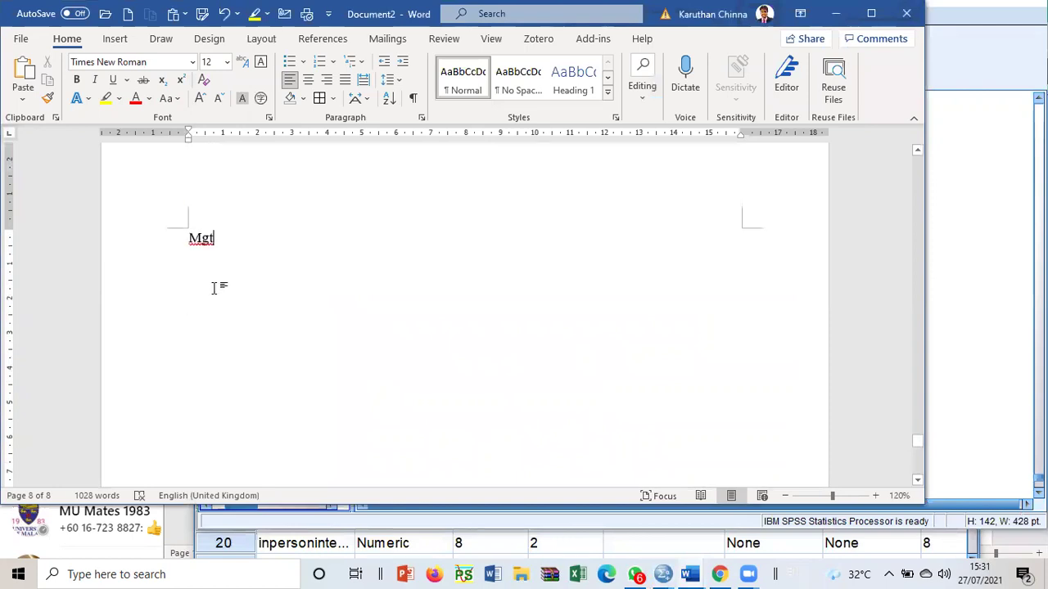
pyautogui.press('Return')
pyautogui.rightClick(207, 332)
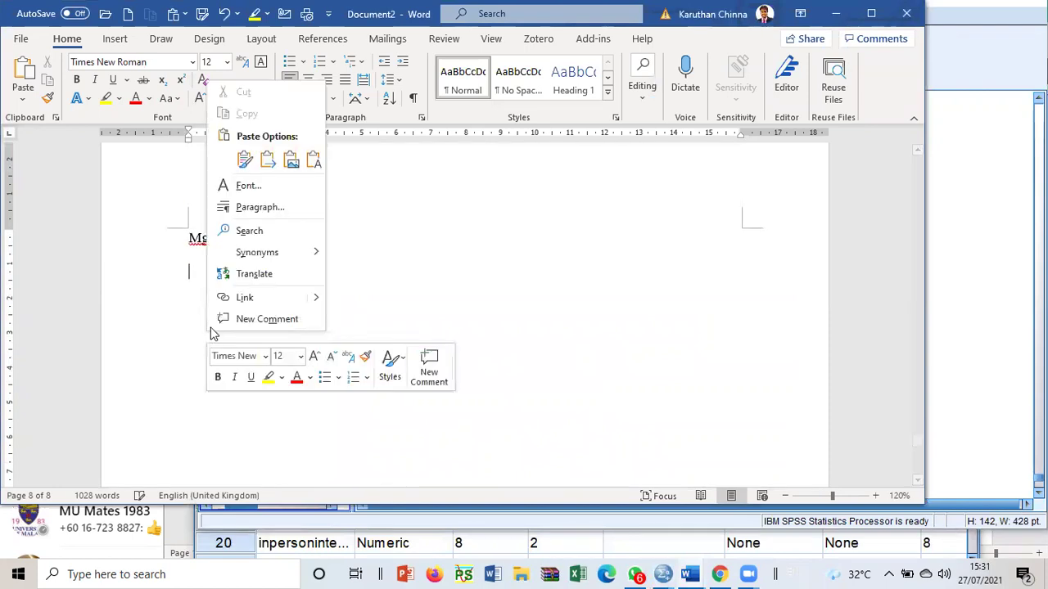
pyautogui.click(244, 159)
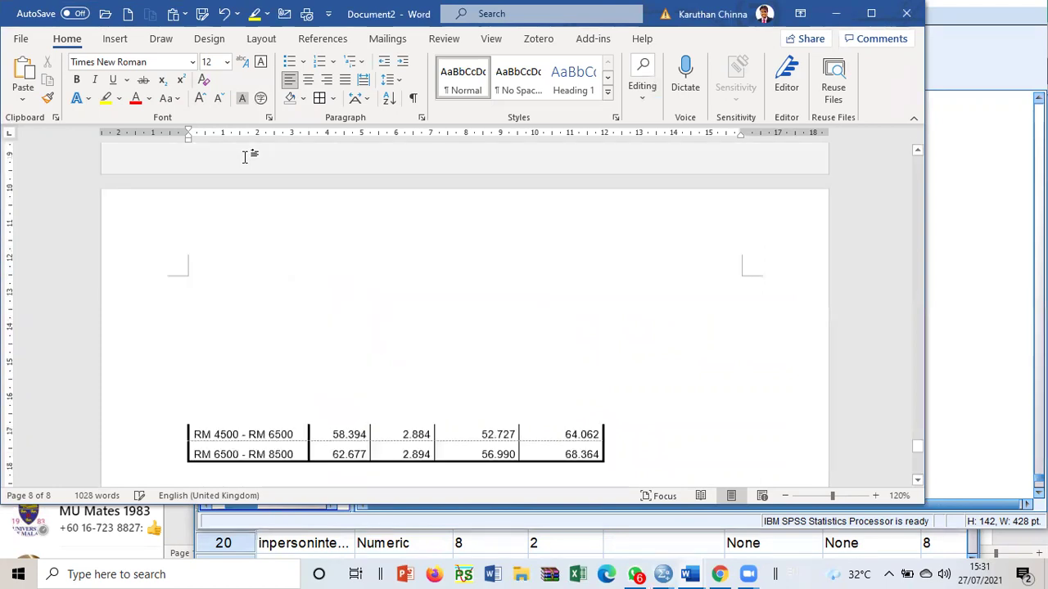
pyautogui.scroll(5, 390, 308)
pyautogui.scroll(10, 389, 308)
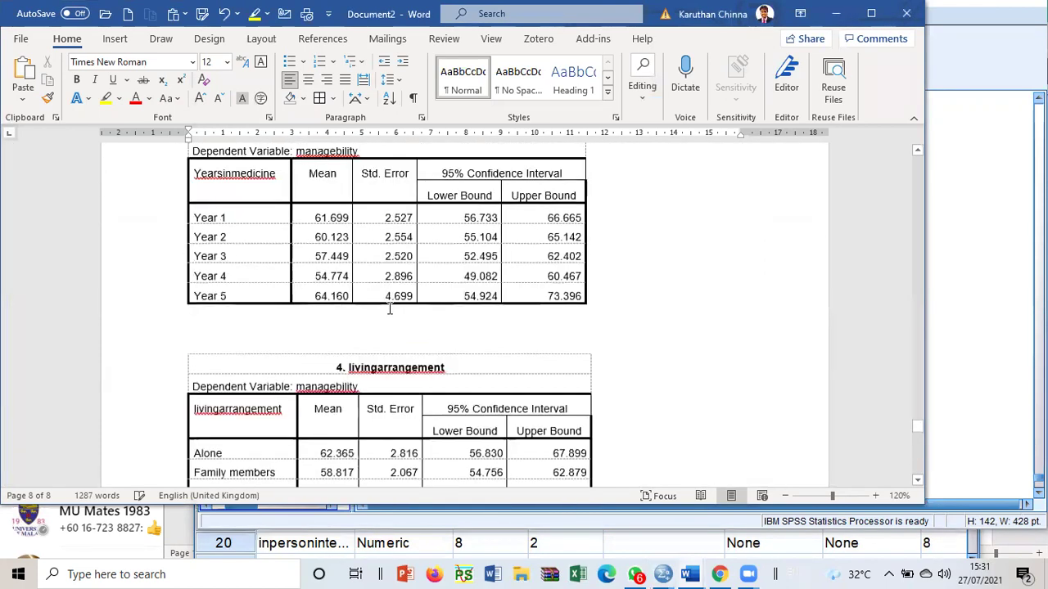
pyautogui.scroll(-15, 390, 308)
pyautogui.scroll(5, 390, 308)
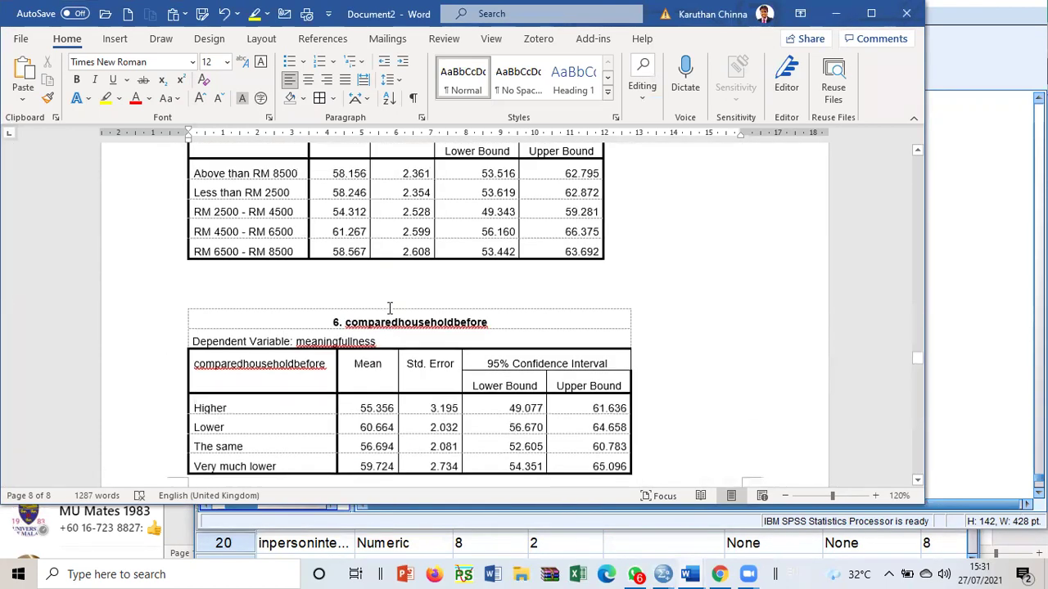
# - Check the managebility significance values in SPSS, and highlight the Male and Female labels and means yellow in the Word report's meaningfullness gender table
pyautogui.click(990, 293)
pyautogui.scroll(10, 990, 294)
pyautogui.scroll(-5, 990, 293)
pyautogui.click(777, 213)
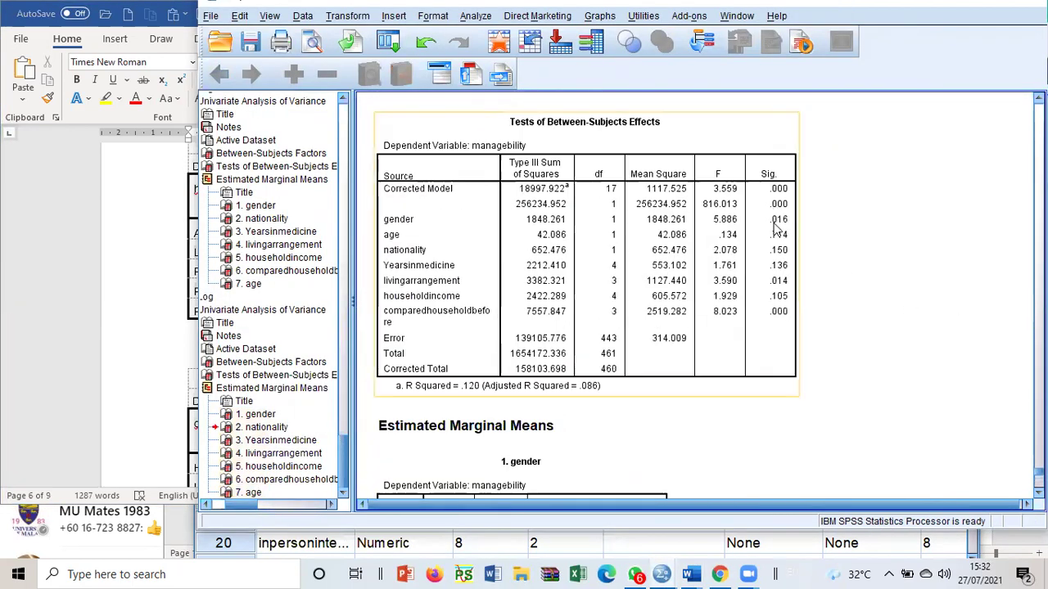
pyautogui.click(137, 273)
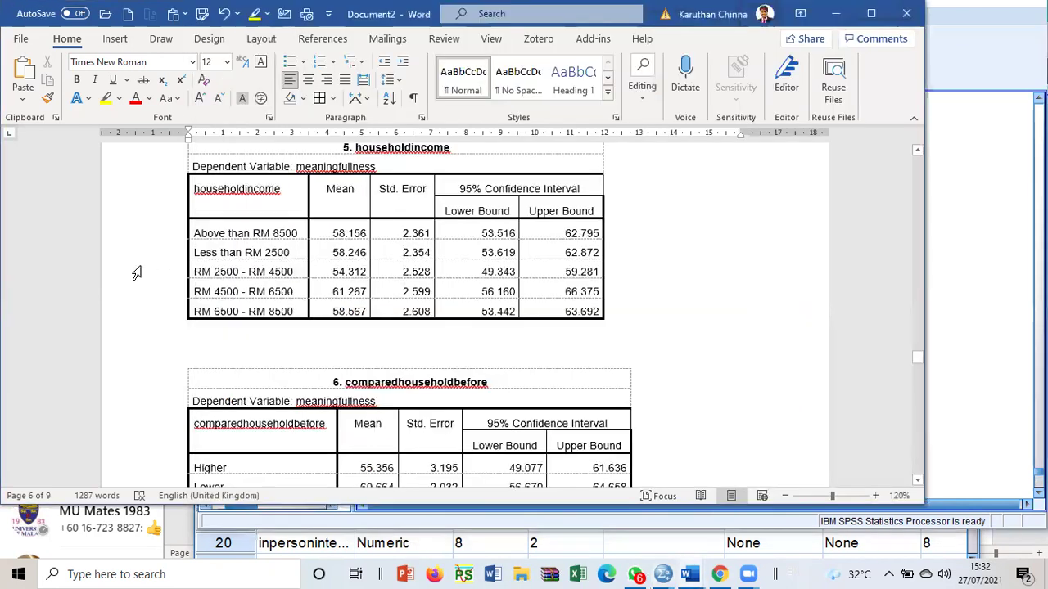
pyautogui.scroll(15, 231, 303)
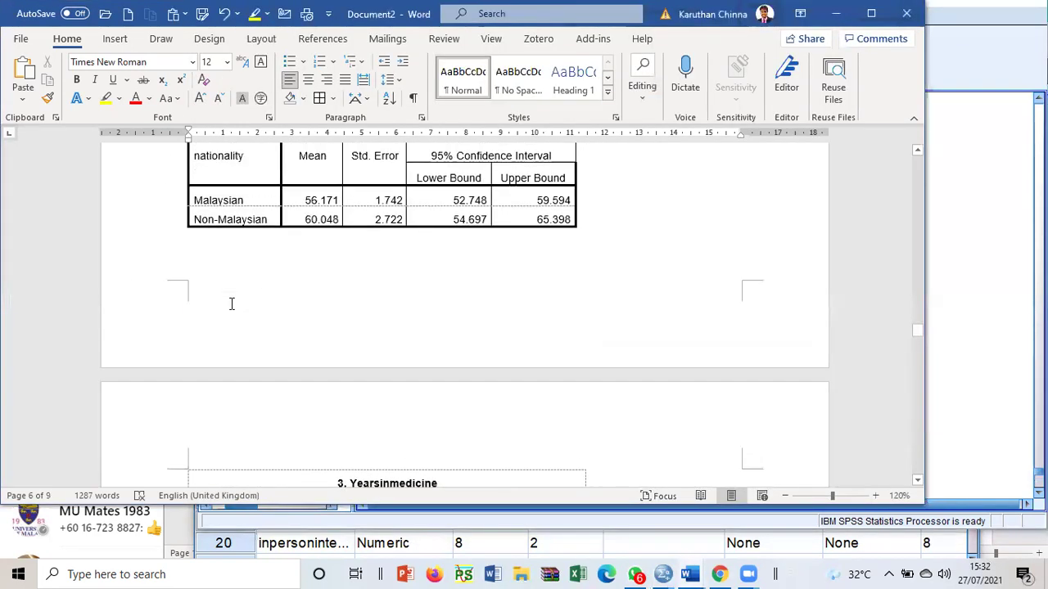
pyautogui.scroll(5, 231, 303)
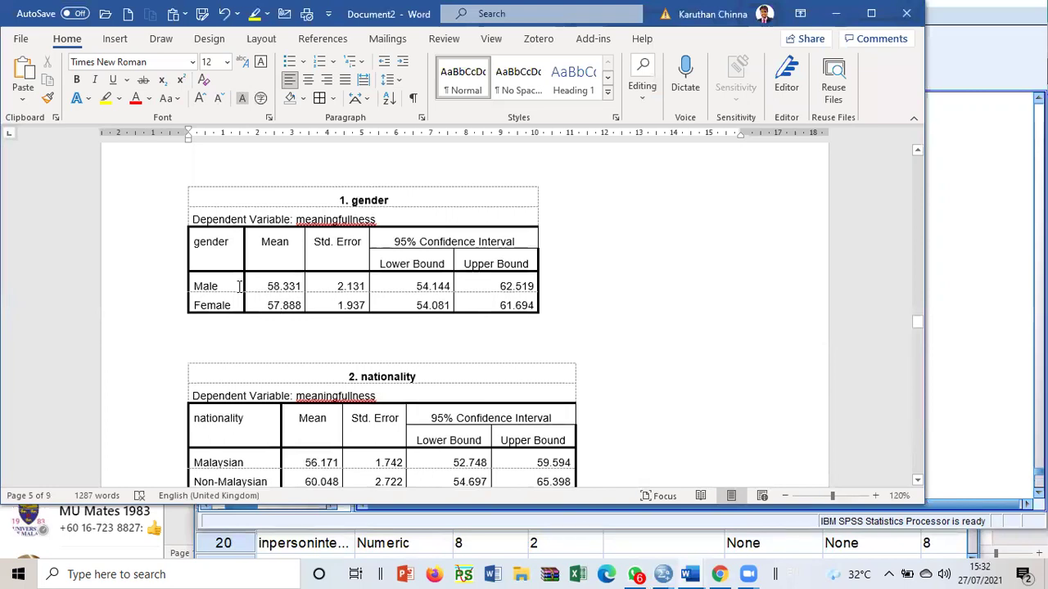
pyautogui.moveTo(248, 286); pyautogui.dragTo(276, 305)
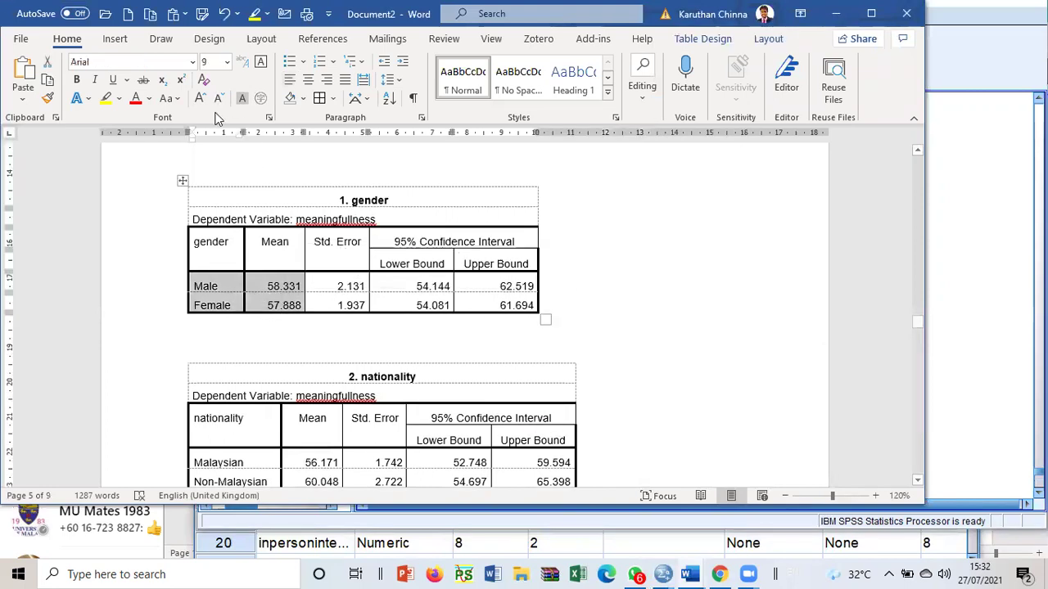
pyautogui.click(114, 98)
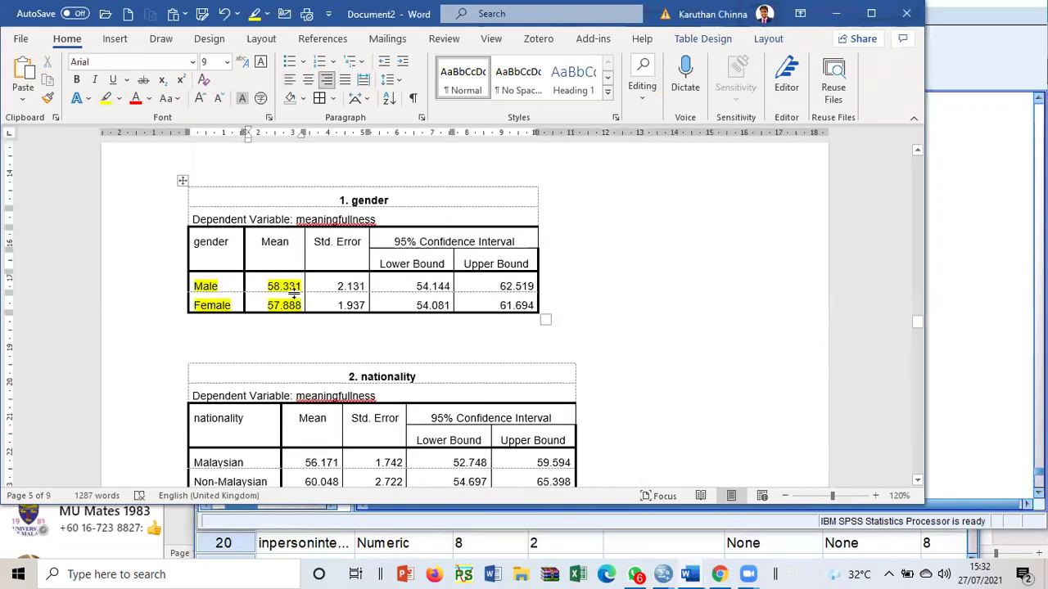
# - In SPSS, rerun the managebility univariate analysis with Tukey post hoc tests for livingarrangement and comparedhouseholdbefore
pyautogui.click(960, 315)
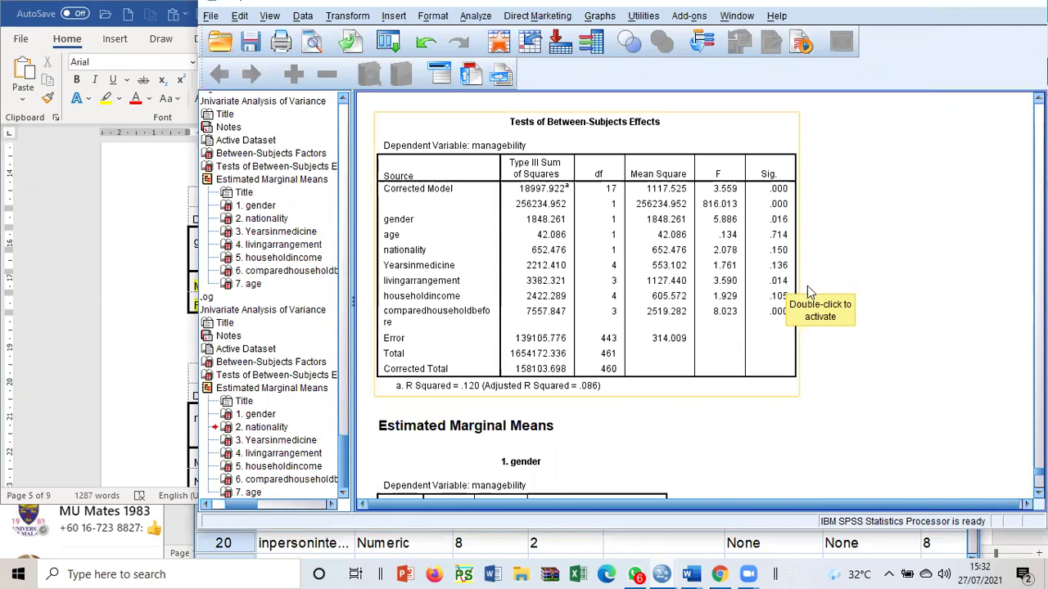
pyautogui.scroll(-5, 879, 307)
pyautogui.scroll(5, 851, 315)
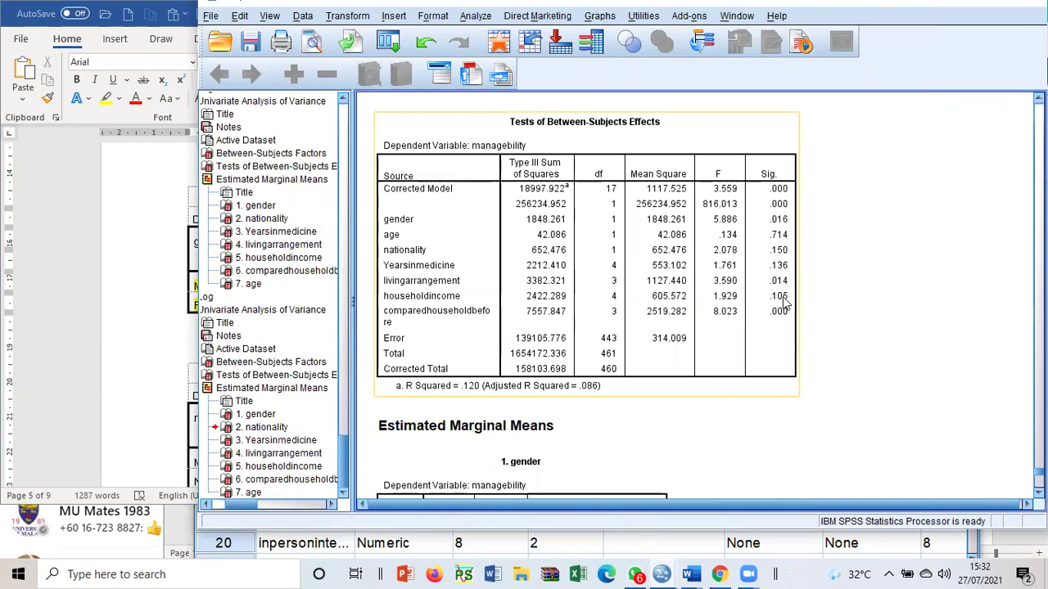
pyautogui.click(388, 41)
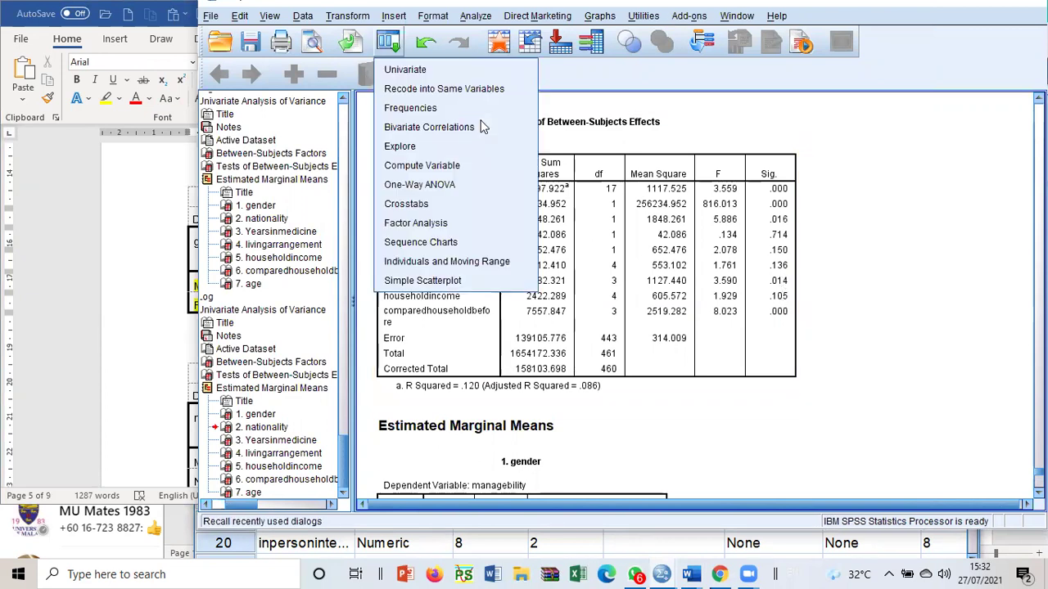
pyautogui.click(410, 71)
pyautogui.click(803, 144)
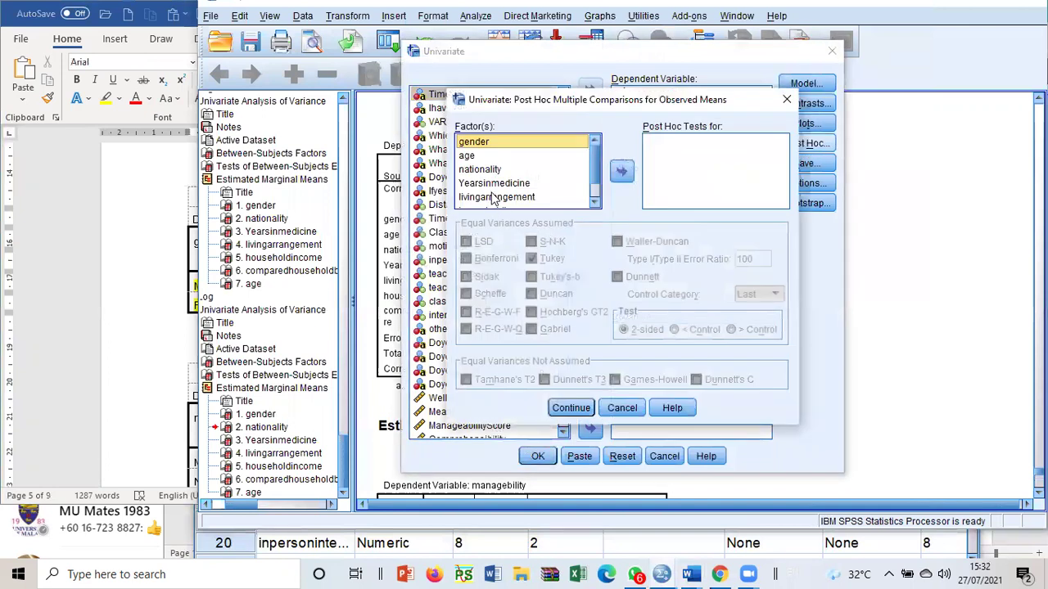
pyautogui.scroll(-1, 494, 196)
pyautogui.click(494, 174)
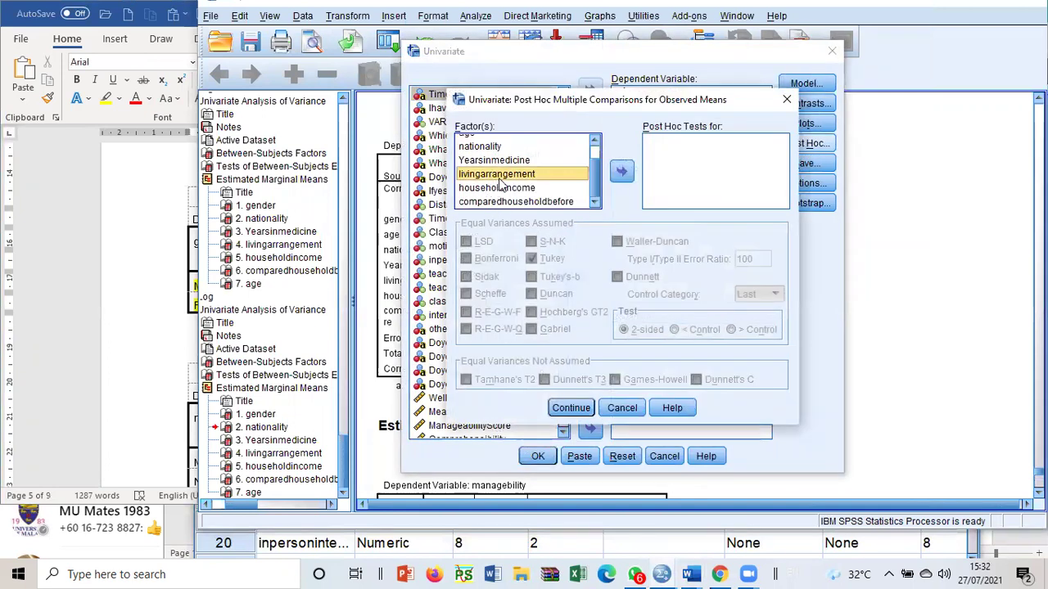
pyautogui.click(621, 170)
pyautogui.click(532, 202)
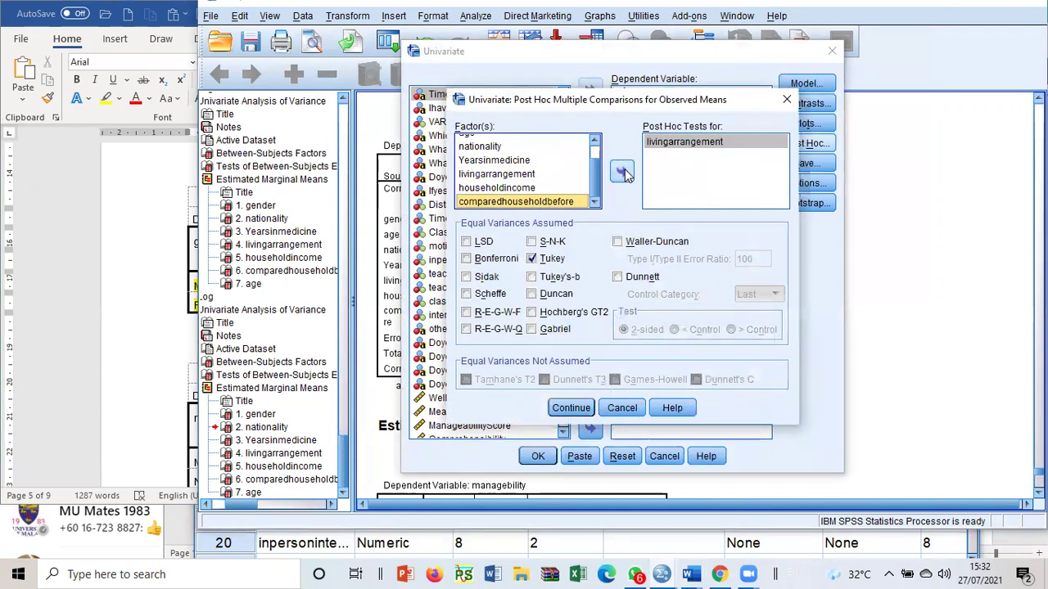
pyautogui.click(622, 170)
pyautogui.click(565, 407)
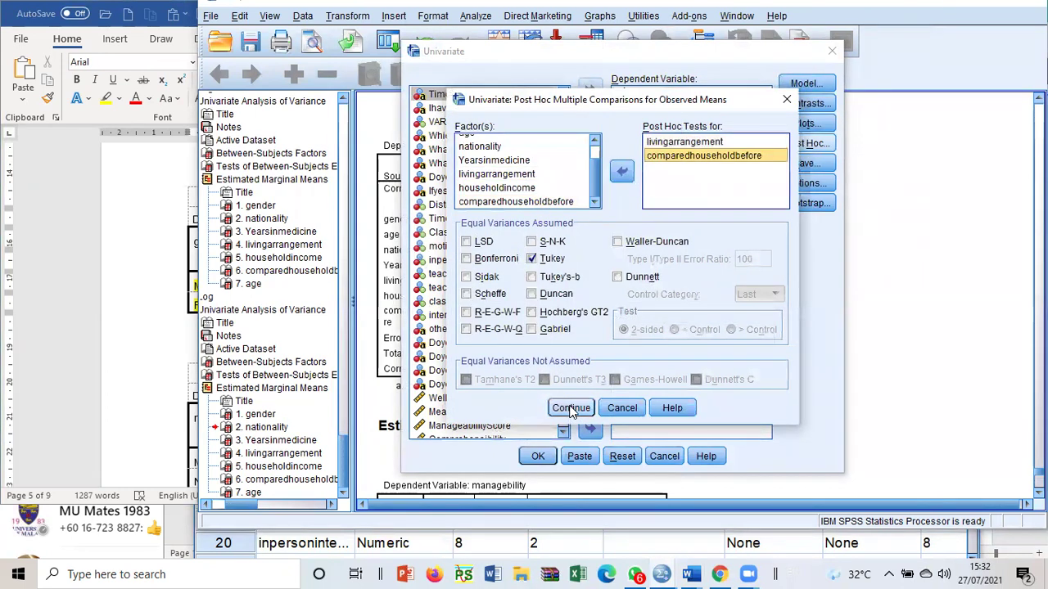
pyautogui.click(538, 456)
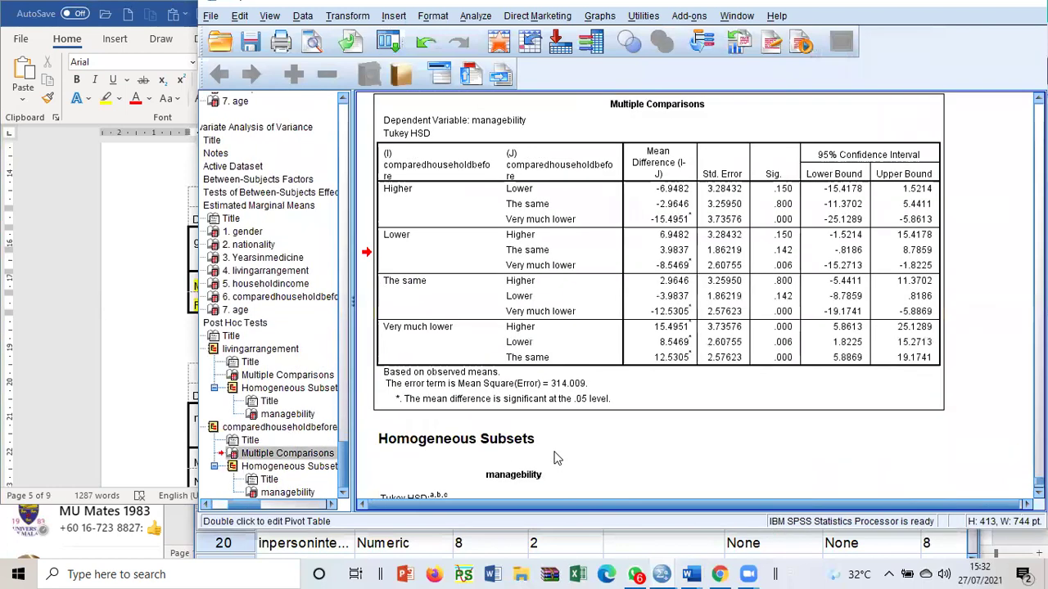
# - Remove the comparedhouseholdbefore Multiple Comparisons table and delete the footnotes under the livingarrangement homogeneous subsets table
pyautogui.scroll(5, 591, 366)
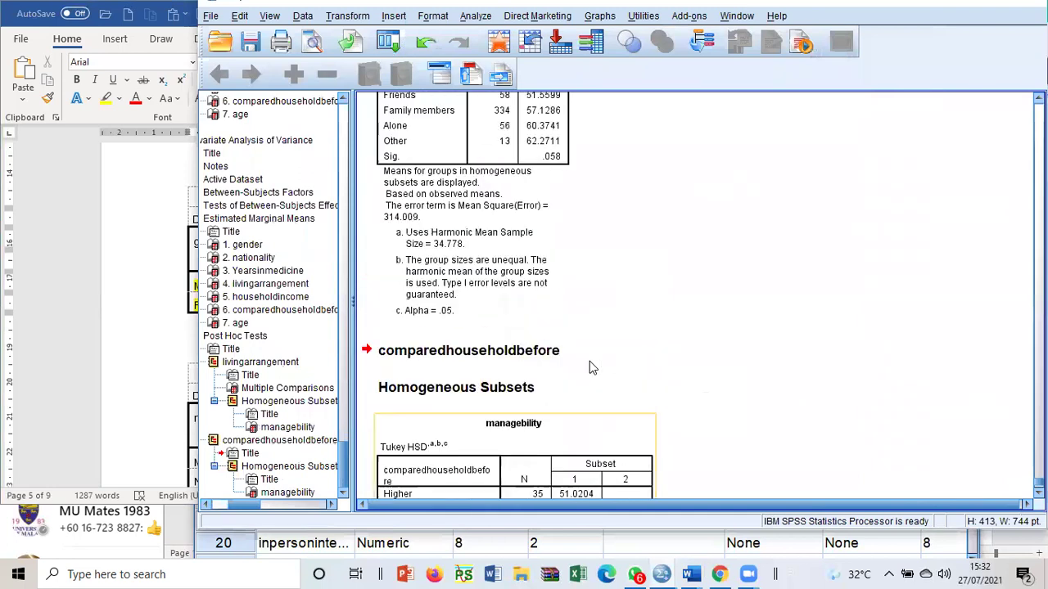
pyautogui.scroll(1, 491, 325)
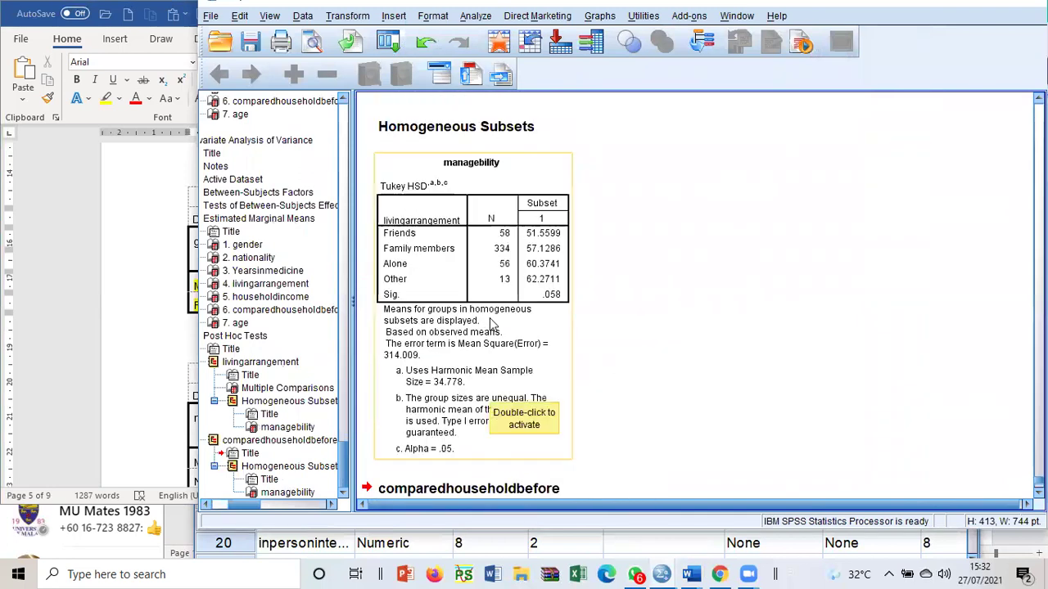
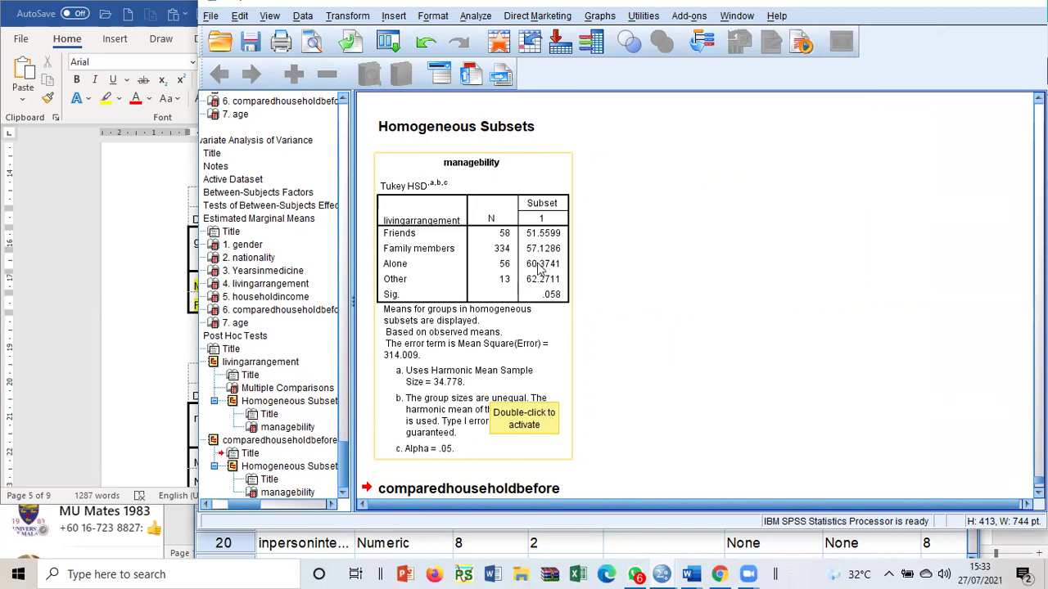
pyautogui.doubleClick(490, 319)
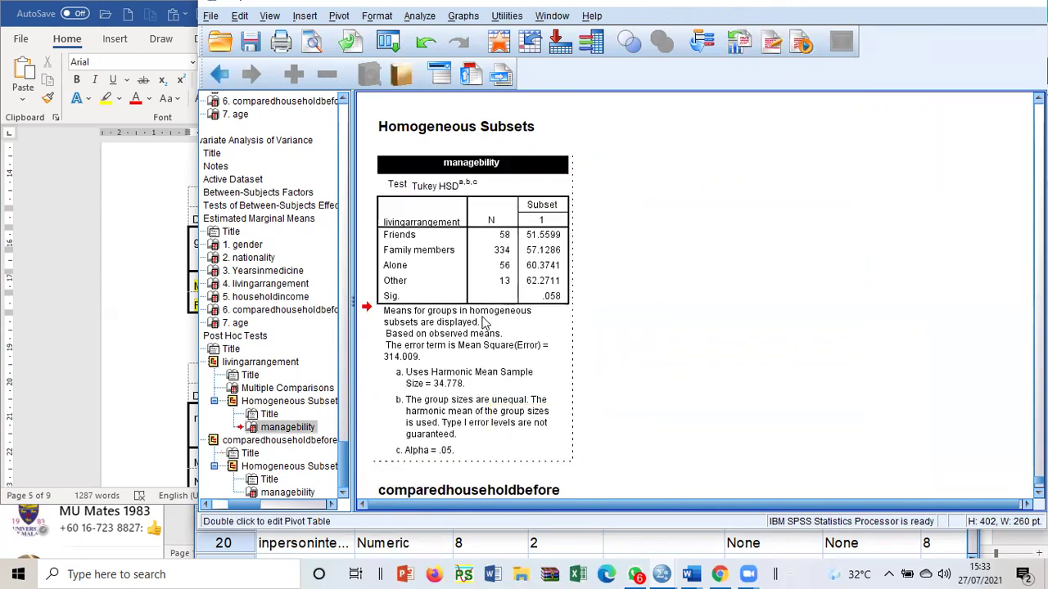
pyautogui.moveTo(465, 410); pyautogui.dragTo(467, 447)
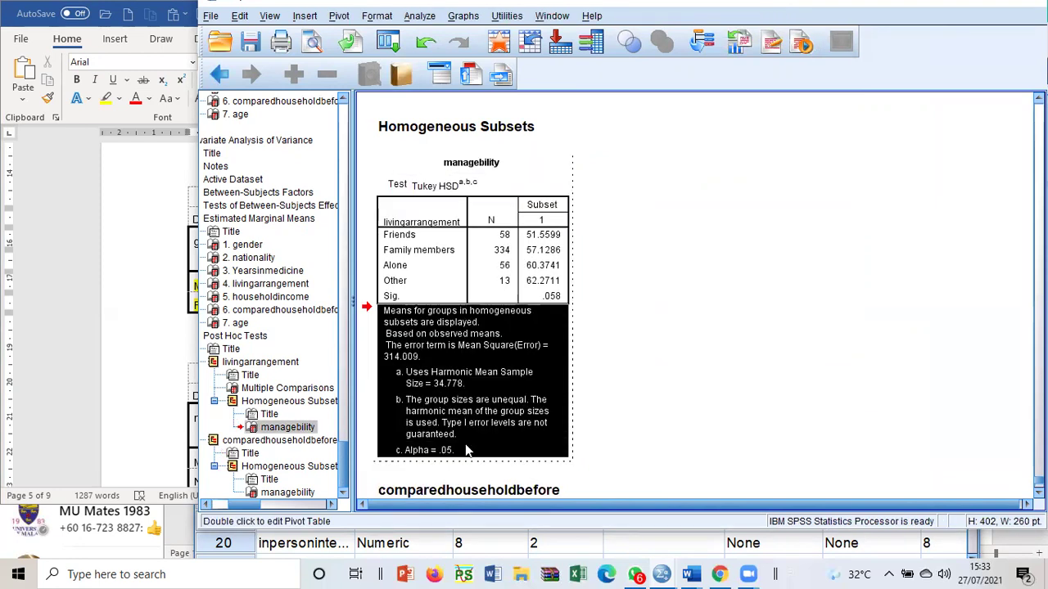
pyautogui.press('Delete')
# - Delete the footnotes under the comparedhouseholdbefore homogeneous subsets table and leave the table's edit mode
pyautogui.scroll(-5, 545, 398)
pyautogui.click(522, 385)
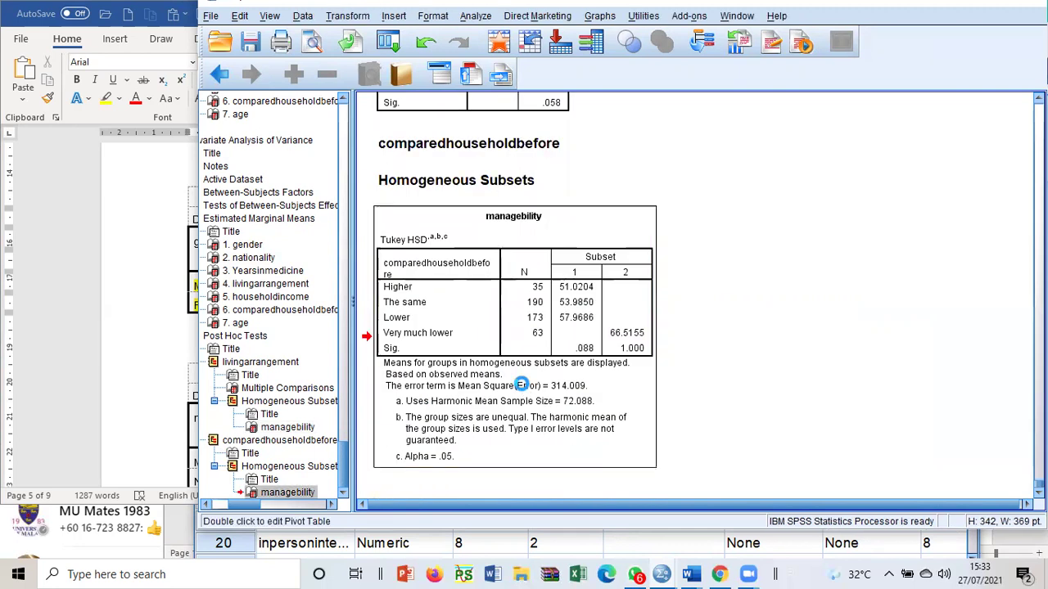
pyautogui.doubleClick(522, 385)
pyautogui.moveTo(495, 372); pyautogui.dragTo(479, 462)
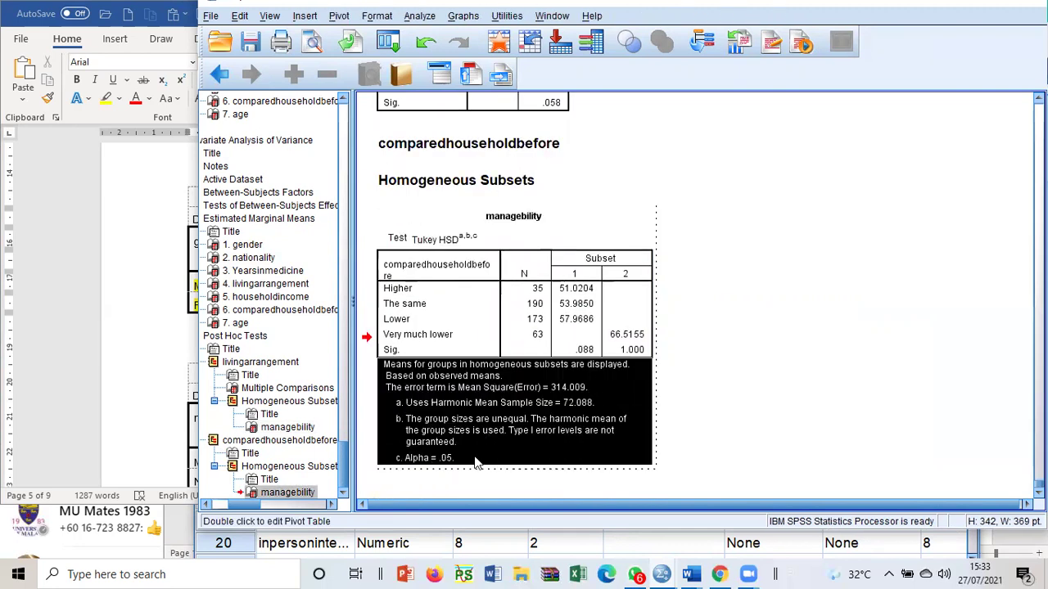
pyautogui.press('Delete')
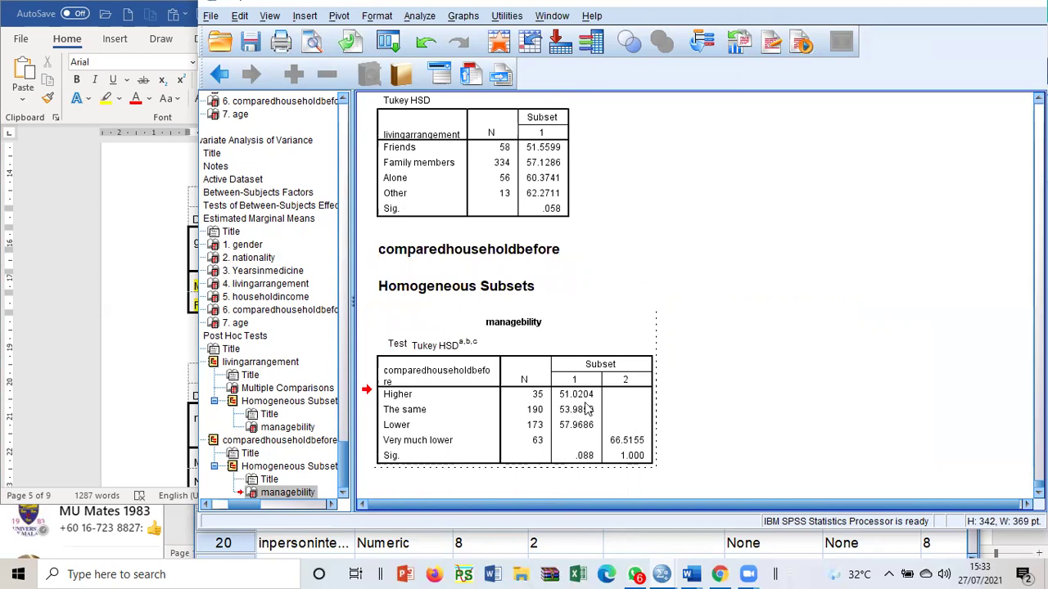
pyautogui.click(786, 423)
pyautogui.click(642, 448)
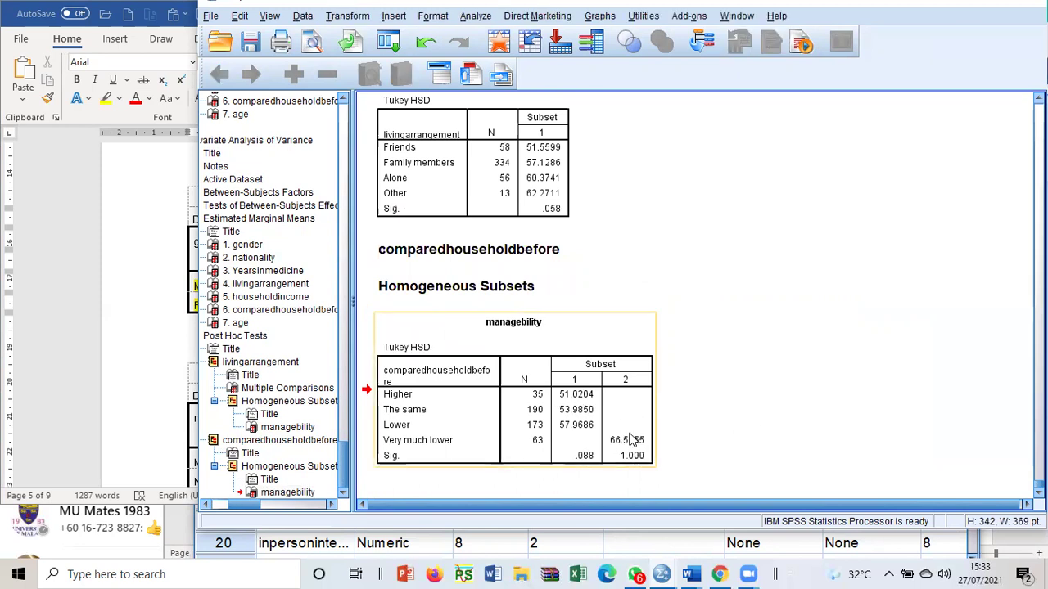
# - Copy the livingarrangement and comparedhouseholdbefore homogeneous subsets tables together from the output
pyautogui.click(503, 197)
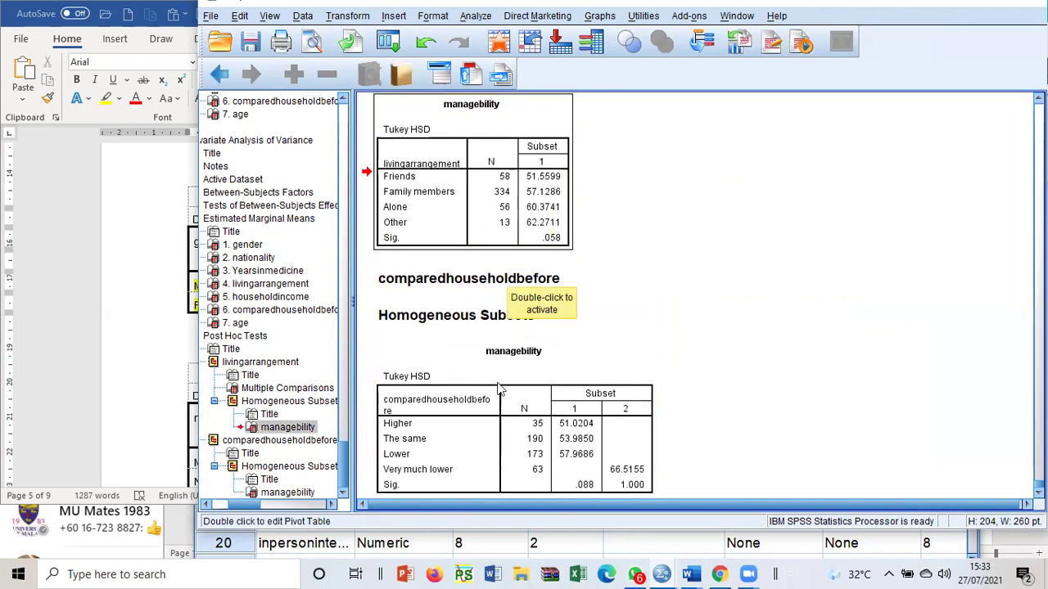
pyautogui.click(479, 419)
pyautogui.rightClick(477, 418)
pyautogui.click(518, 445)
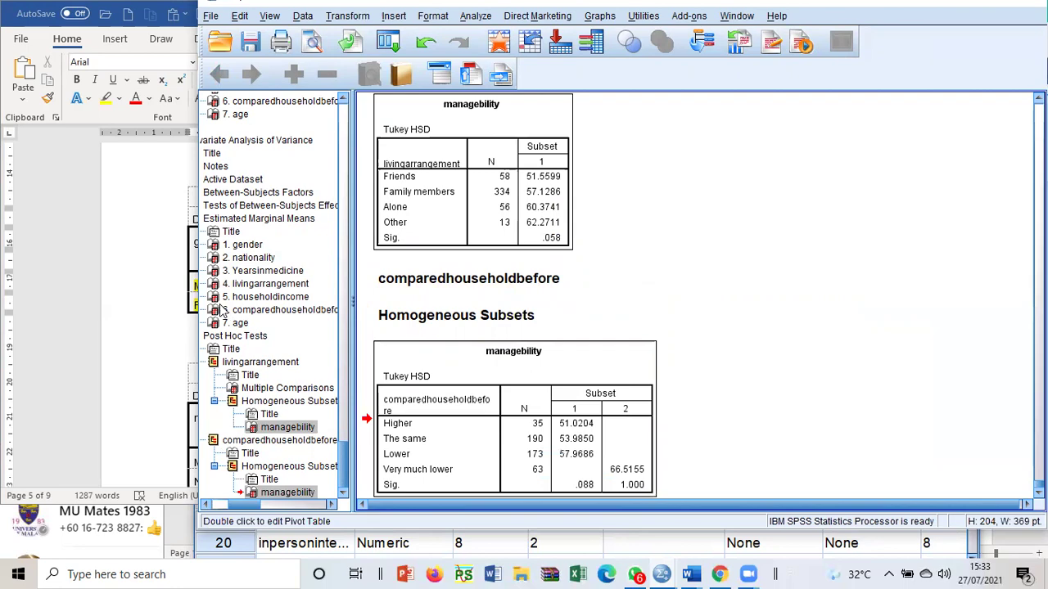
# - Paste both Tukey HSD subsets tables into the Word report below the managebility age means table, keeping source formatting
pyautogui.click(190, 307)
pyautogui.scroll(-10, 181, 329)
pyautogui.scroll(-15, 182, 330)
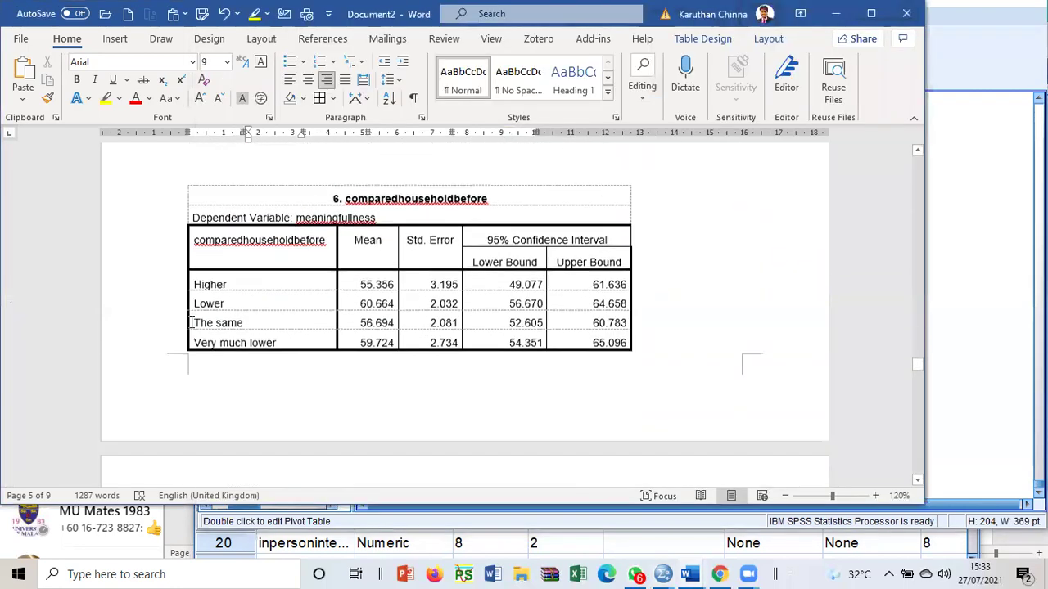
pyautogui.scroll(3, 194, 319)
pyautogui.scroll(-20, 194, 323)
pyautogui.scroll(-5, 194, 332)
pyautogui.scroll(4, 197, 328)
pyautogui.rightClick(211, 383)
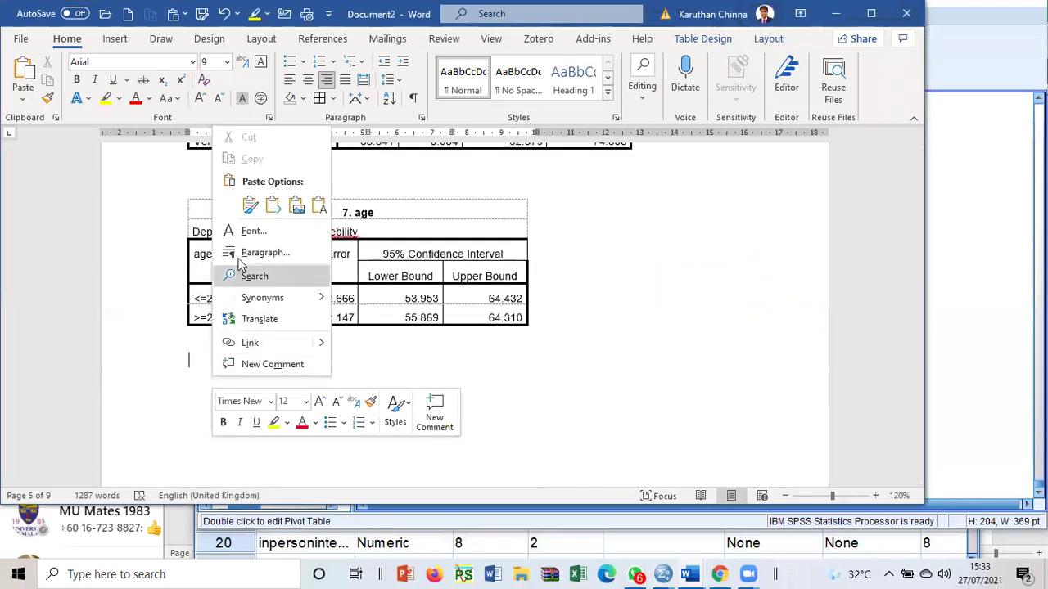
pyautogui.click(248, 205)
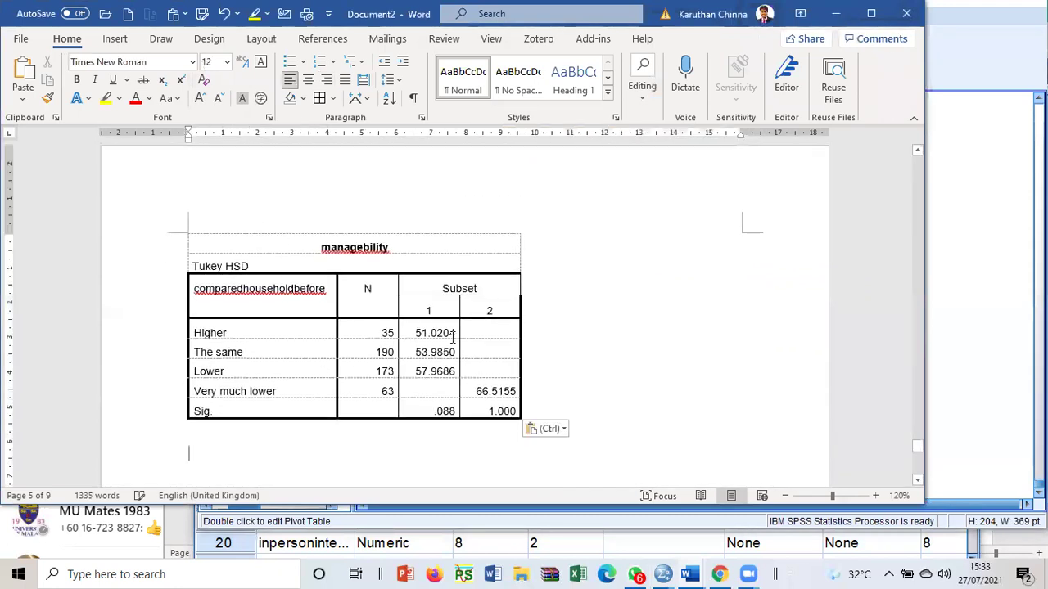
# - Examine the comparedhouseholdbefore subset means, and review the managebility means tables and the livingarrangement Tukey table above them
pyautogui.moveTo(478, 389); pyautogui.dragTo(514, 392)
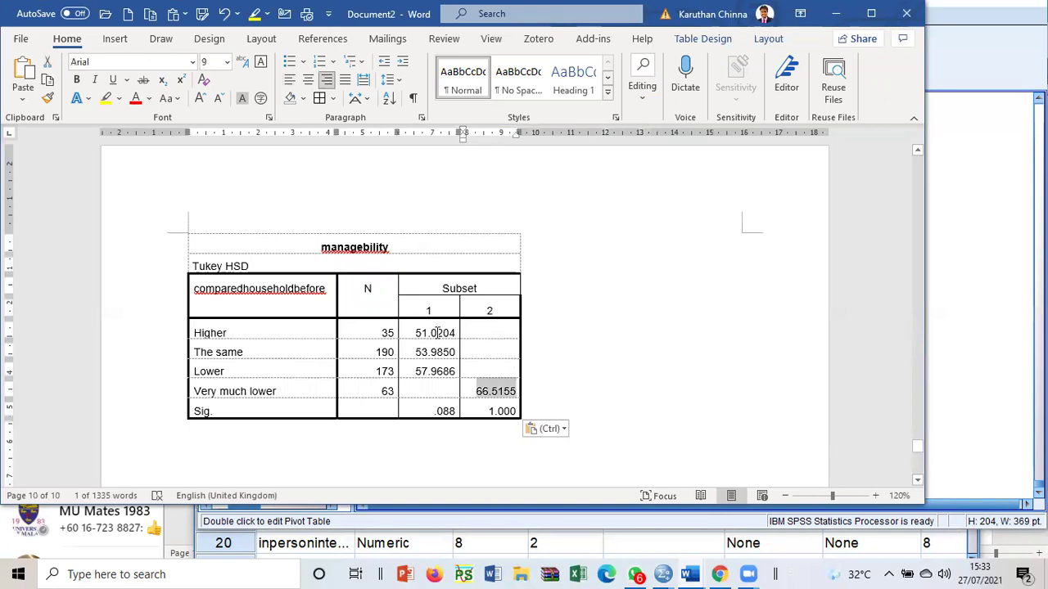
pyautogui.moveTo(417, 332); pyautogui.dragTo(436, 371)
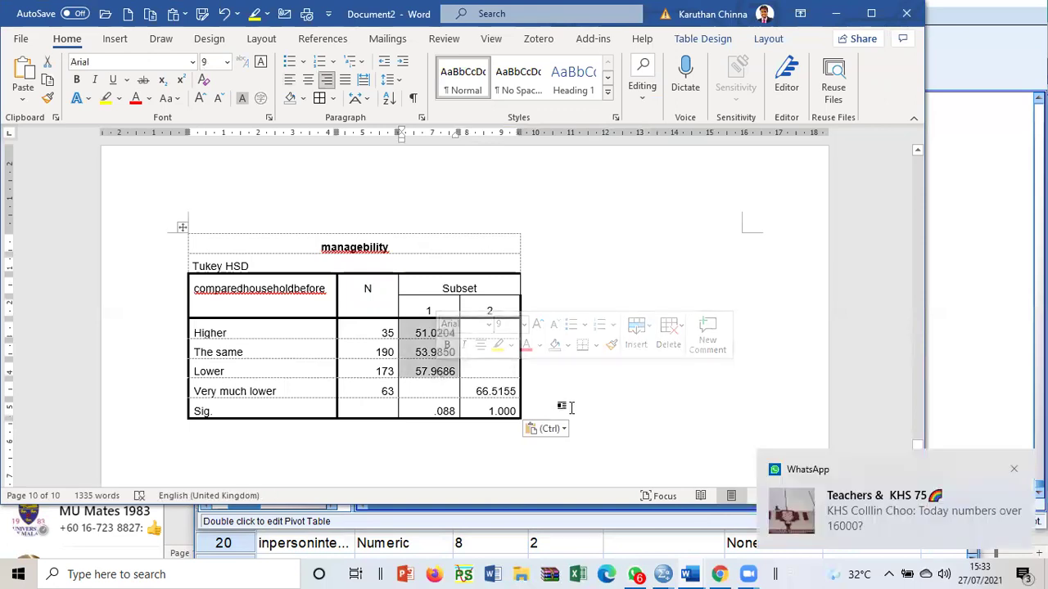
pyautogui.scroll(1, 568, 407)
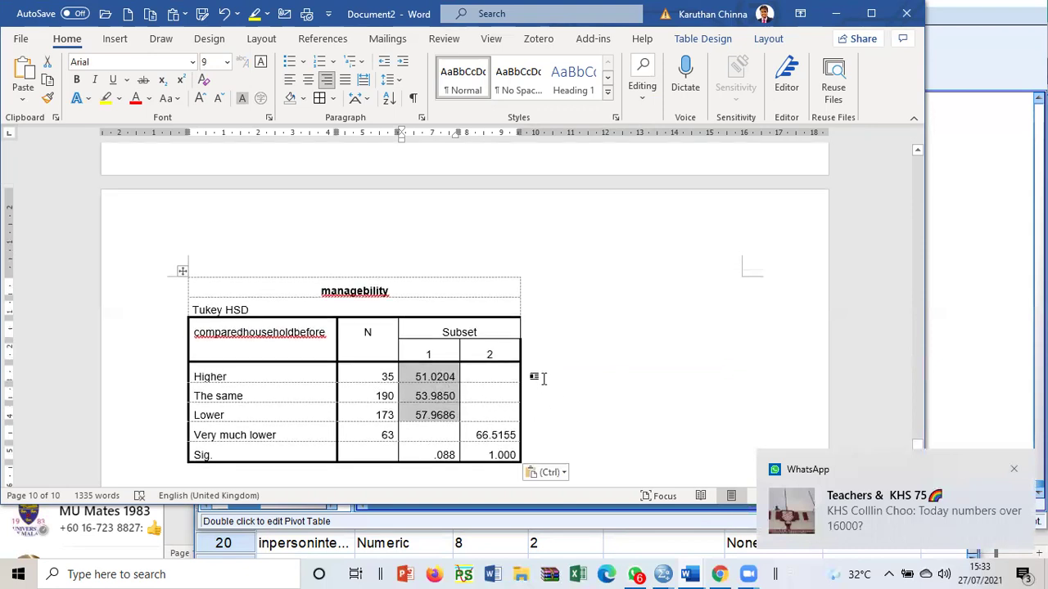
pyautogui.scroll(6, 543, 378)
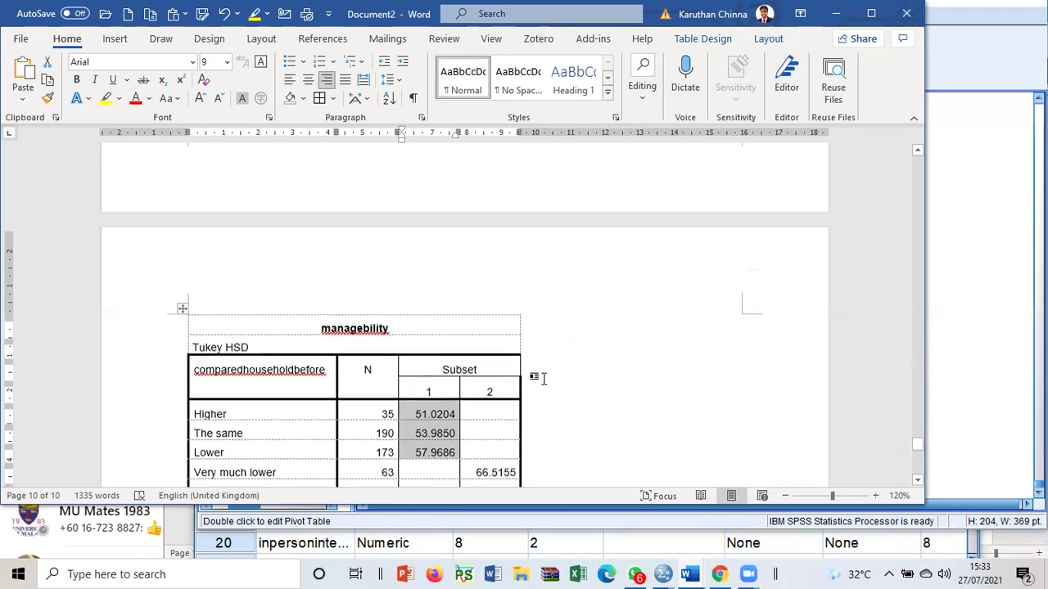
pyautogui.scroll(10, 543, 379)
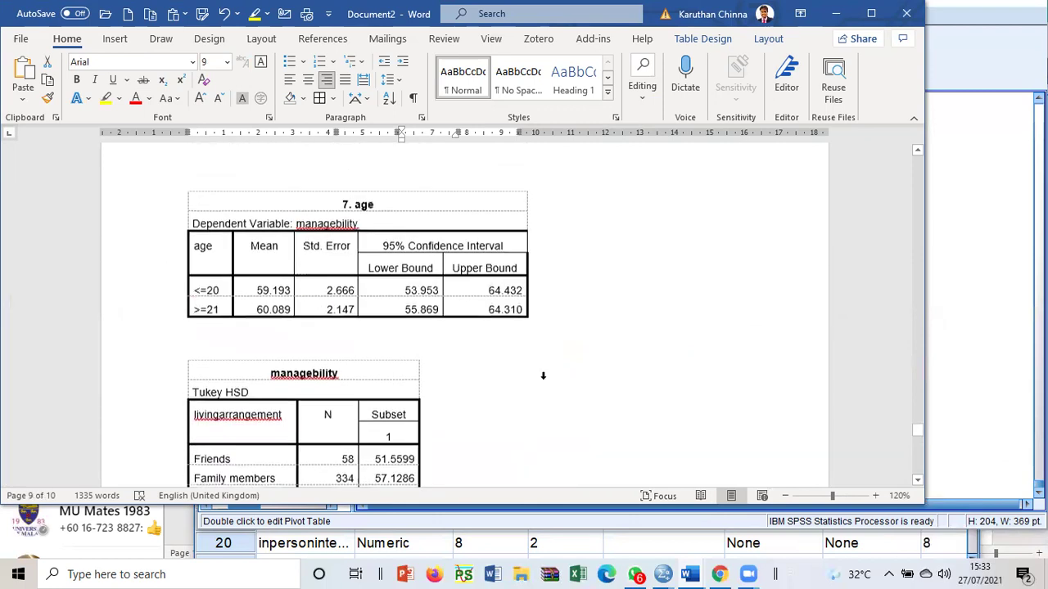
pyautogui.scroll(1, 543, 377)
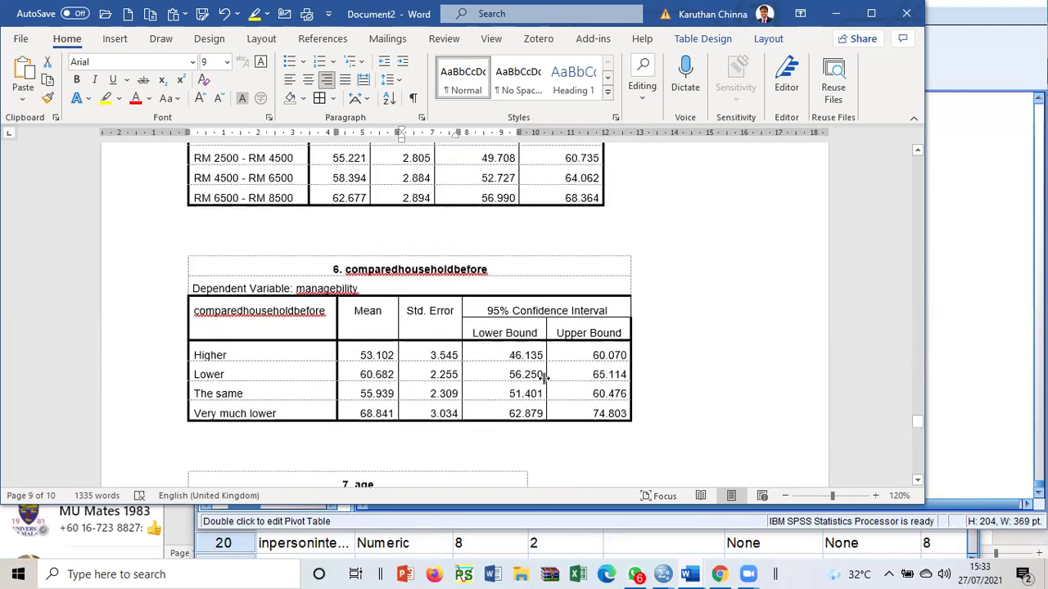
pyautogui.scroll(-8, 542, 378)
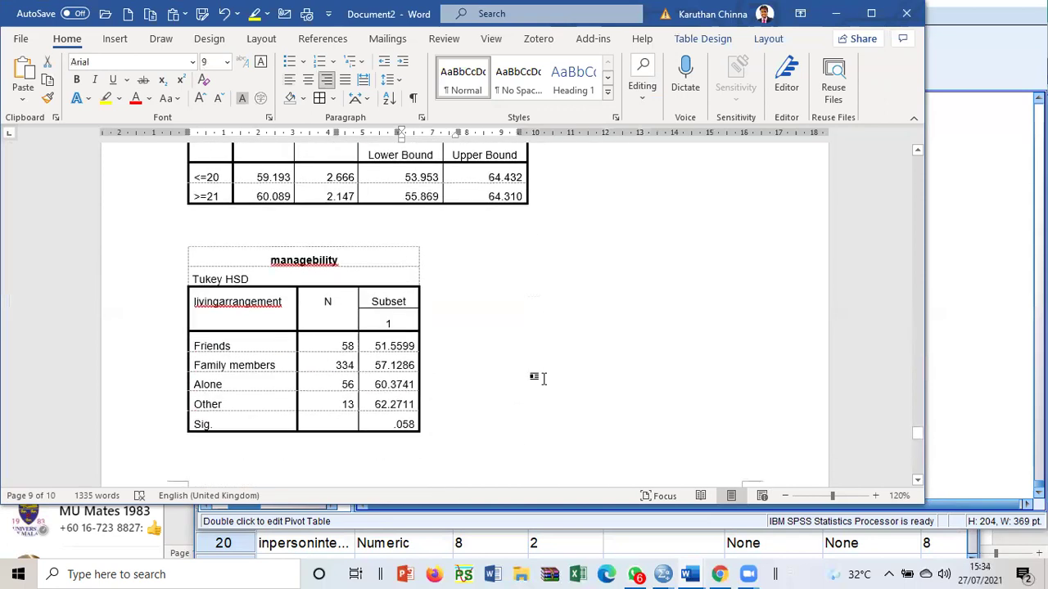
# - Review the managebility means tables for year of study, living arrangement, household income, comparedhouseholdbefore and age
pyautogui.scroll(12, 542, 378)
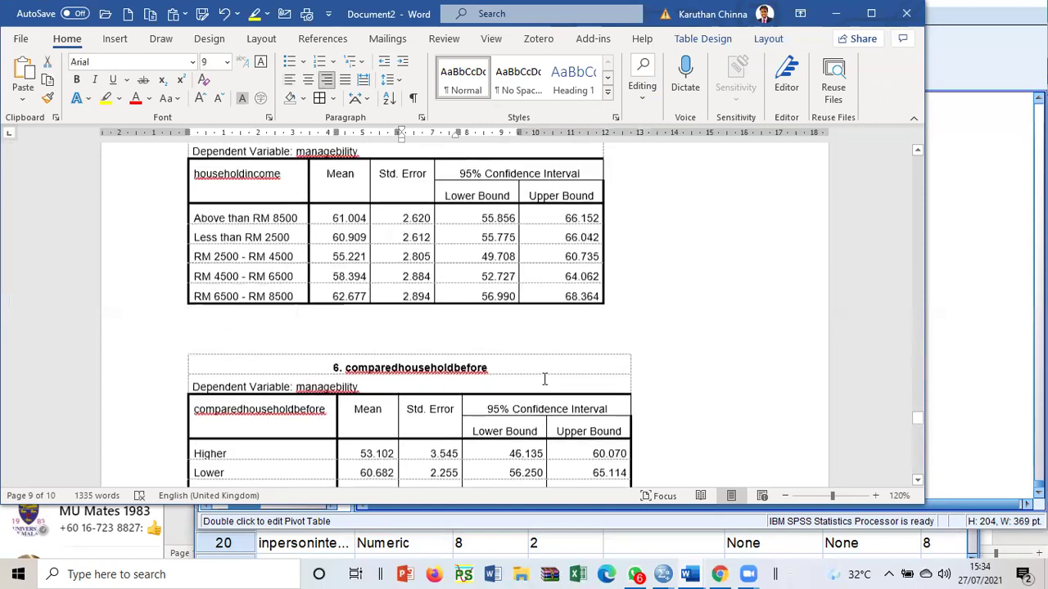
pyautogui.scroll(9, 544, 378)
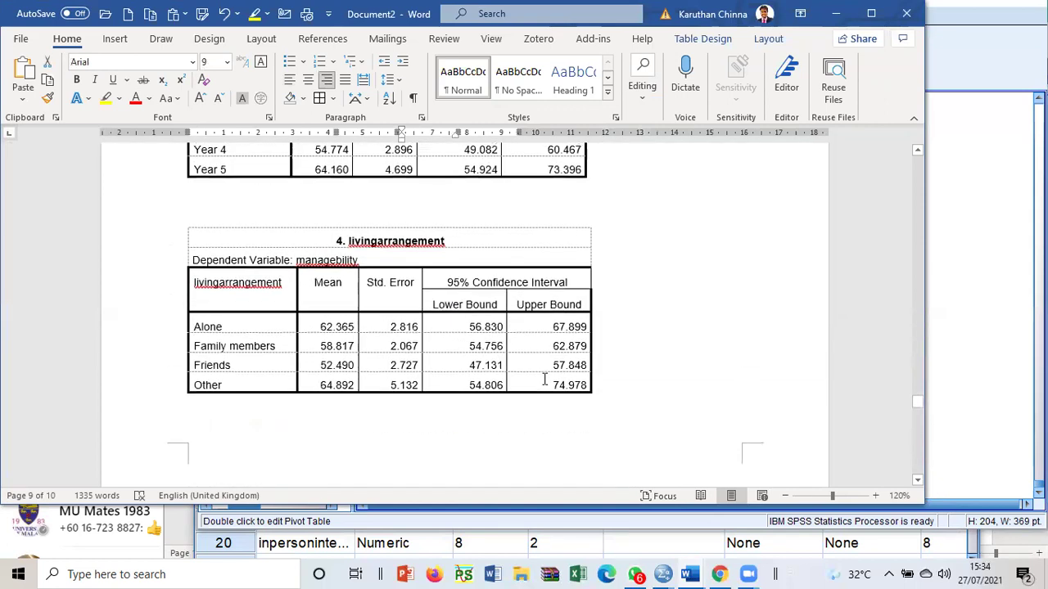
pyautogui.scroll(3, 544, 378)
pyautogui.scroll(-9, 544, 378)
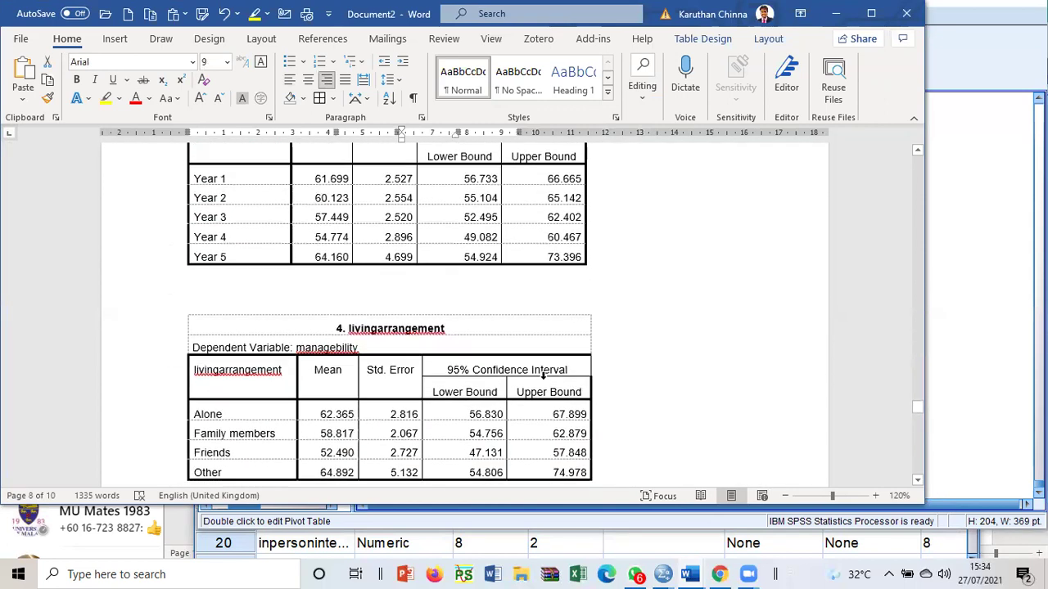
pyautogui.scroll(-4, 544, 379)
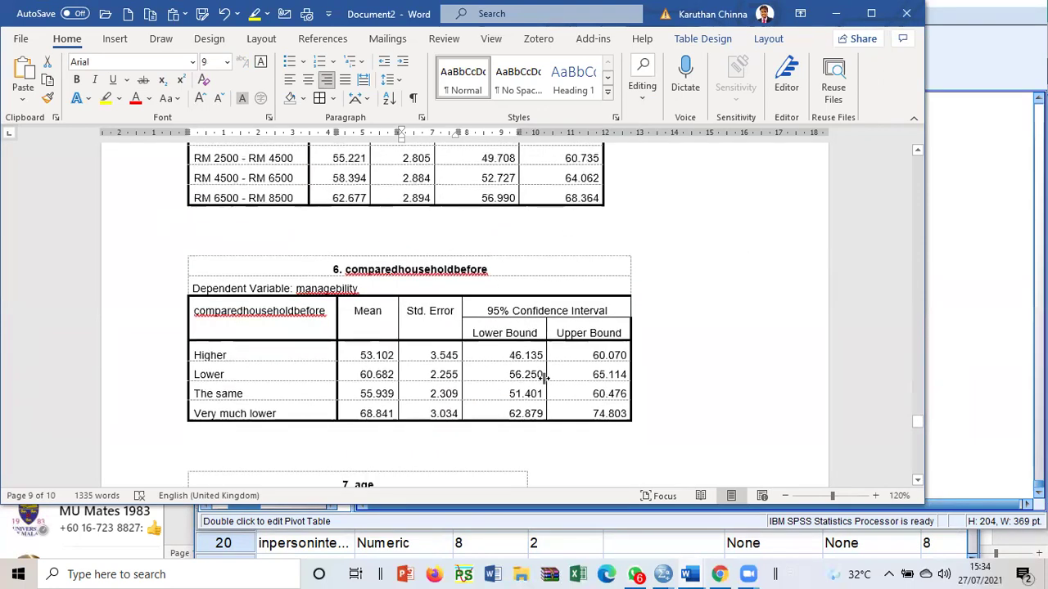
pyautogui.scroll(-3, 544, 378)
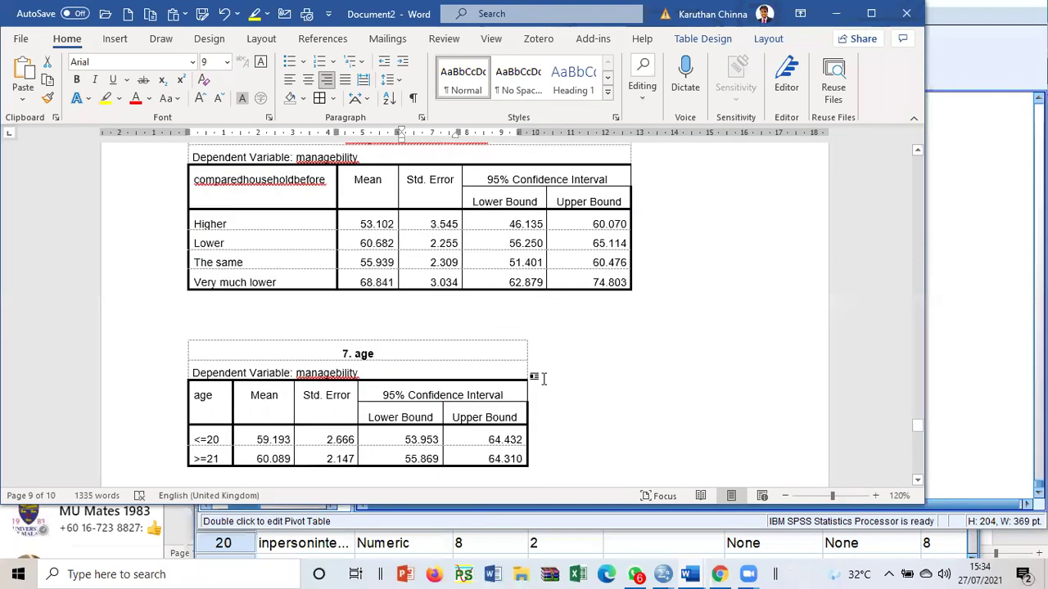
pyautogui.scroll(-4, 544, 378)
pyautogui.scroll(4, 543, 378)
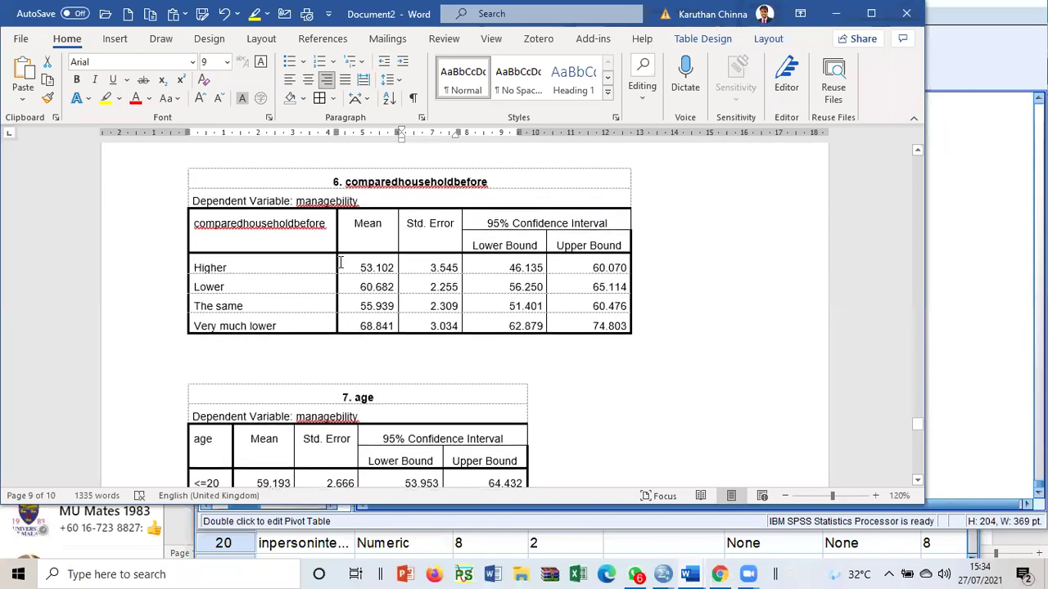
# - Copy the category labels, means and standard errors for the Higher to Very much lower rows of the managebility comparedhouseholdbefore table
pyautogui.moveTo(367, 266); pyautogui.dragTo(381, 320)
pyautogui.rightClick(381, 319)
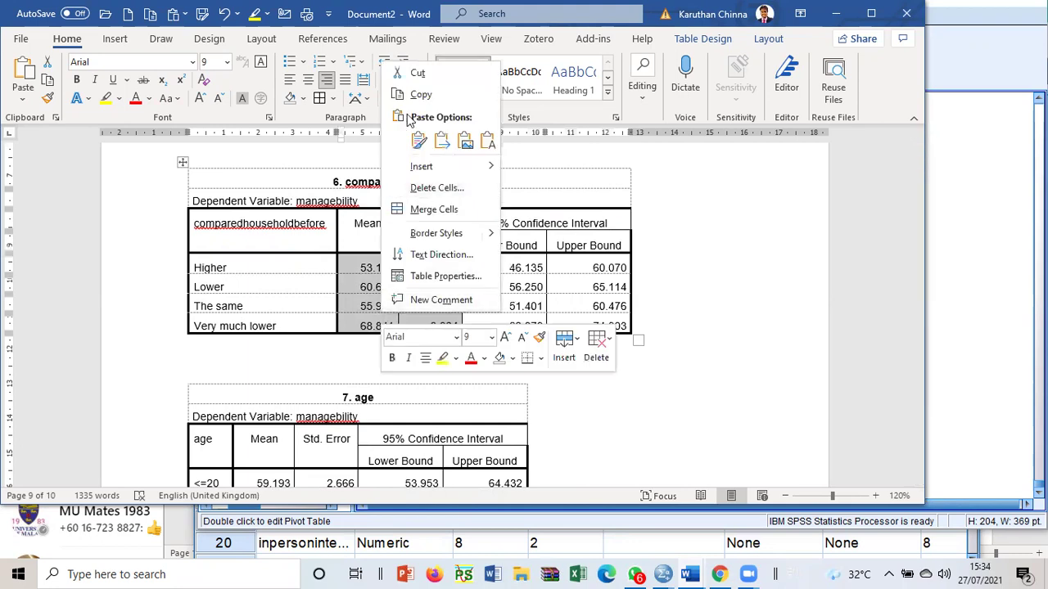
pyautogui.click(243, 274)
pyautogui.moveTo(241, 264); pyautogui.dragTo(408, 318)
pyautogui.rightClick(371, 325)
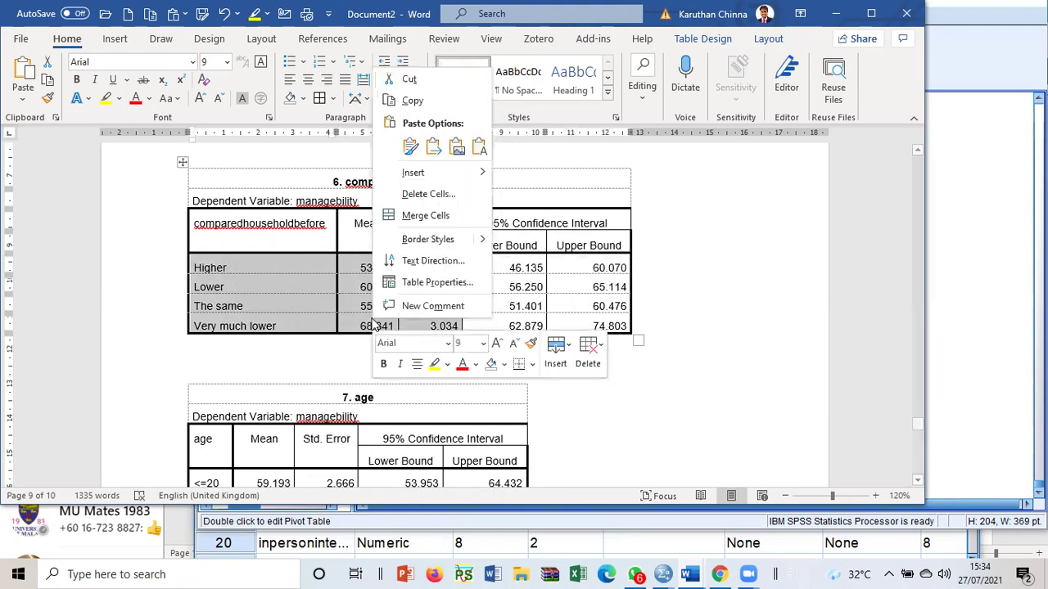
pyautogui.click(427, 105)
# - Paste the copied rows between the factors summary table and the meaningfullness gender table, keeping source formatting
pyautogui.scroll(20, 355, 215)
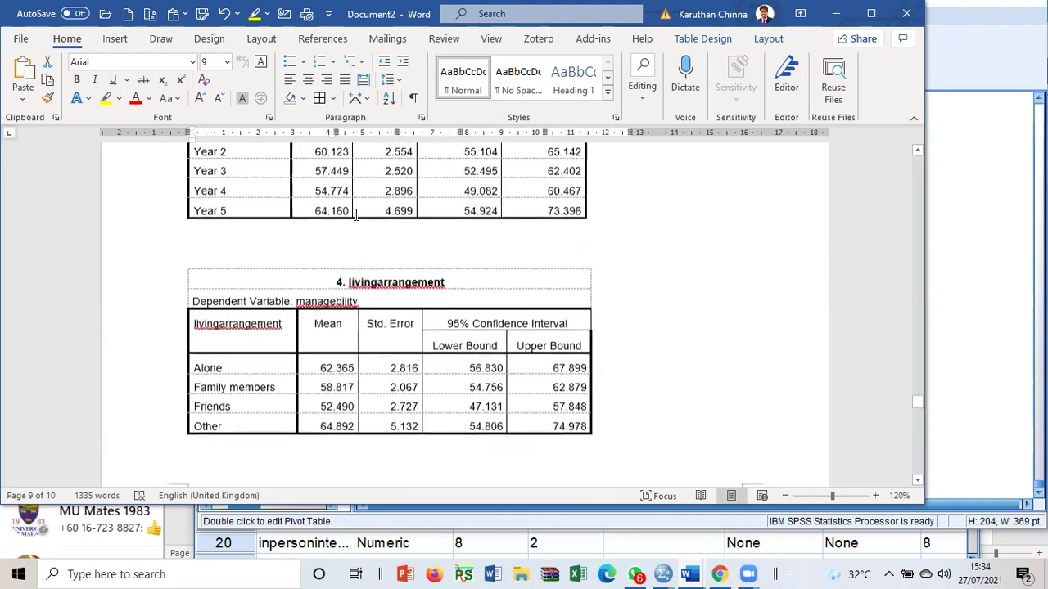
pyautogui.scroll(3, 355, 214)
pyautogui.scroll(-15, 355, 215)
pyautogui.scroll(15, 355, 214)
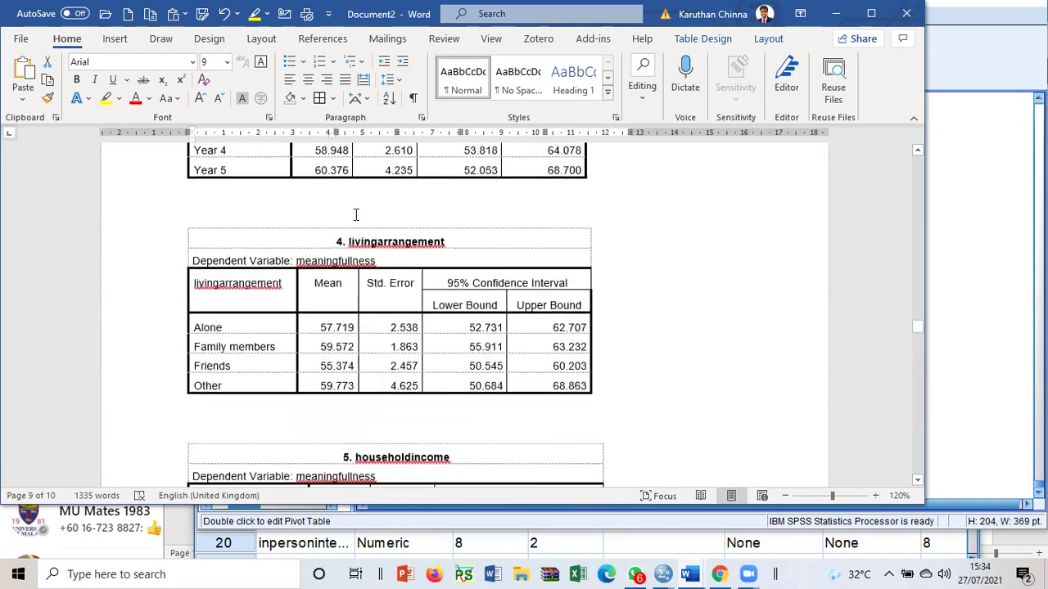
pyautogui.scroll(6, 355, 214)
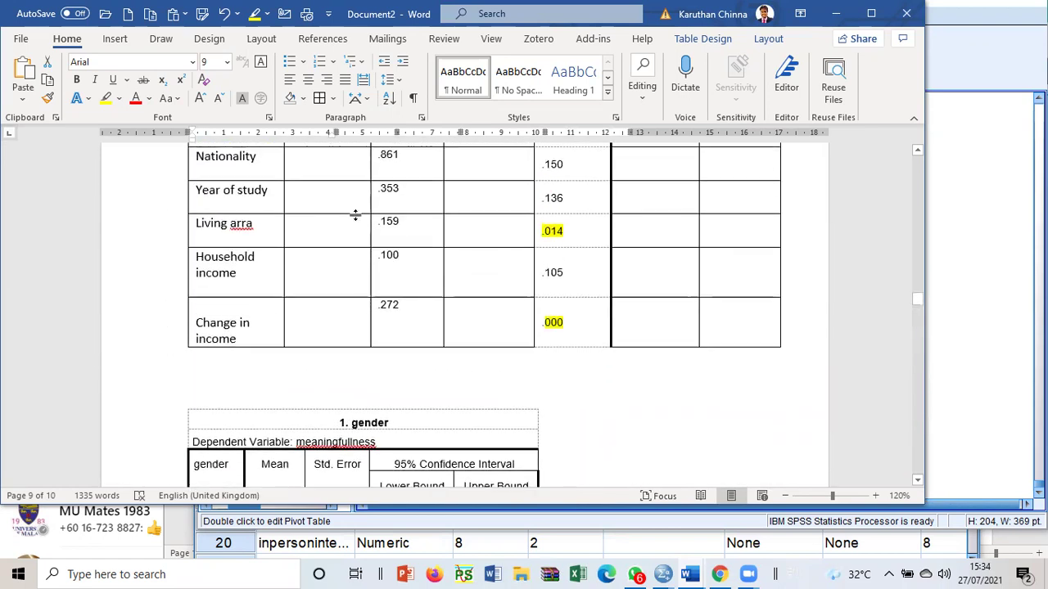
pyautogui.click(245, 386)
pyautogui.rightClick(245, 386)
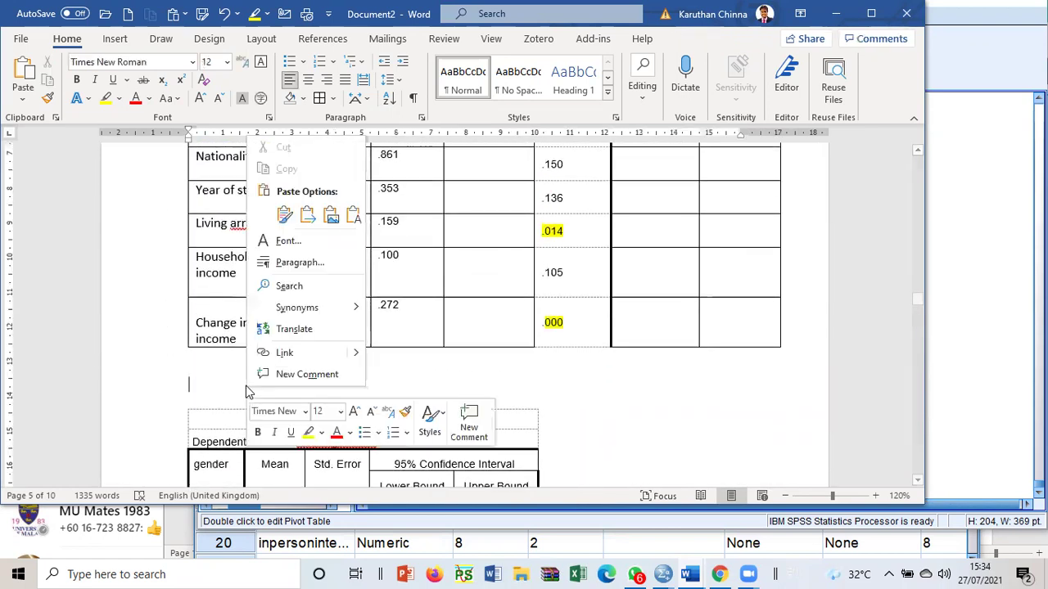
pyautogui.click(286, 218)
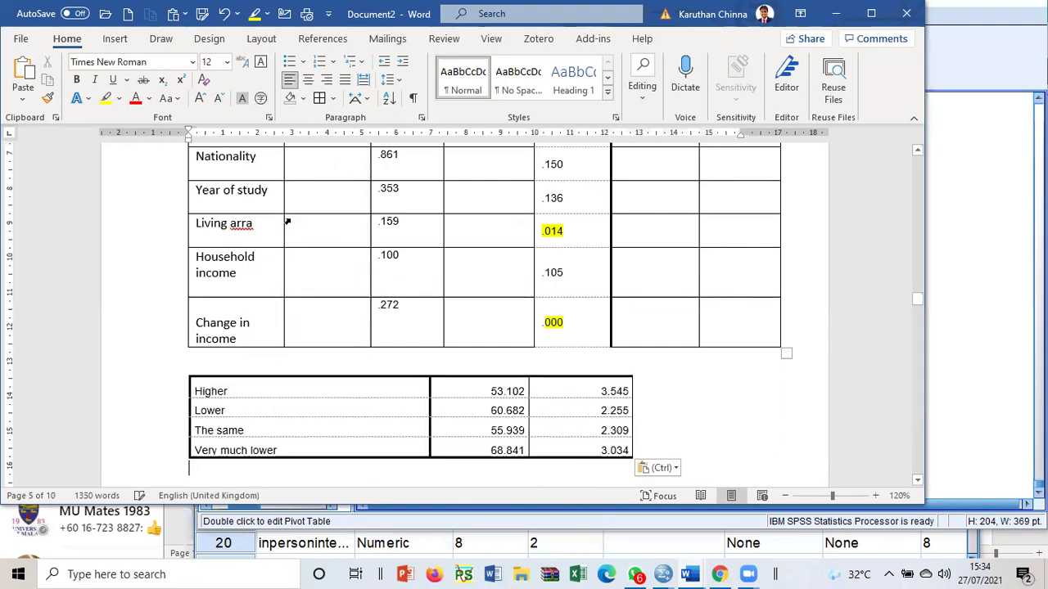
# - Merge the pasted table's four category label cells into one, try moving the labels into the Household income cell, and undo that move
pyautogui.click(253, 275)
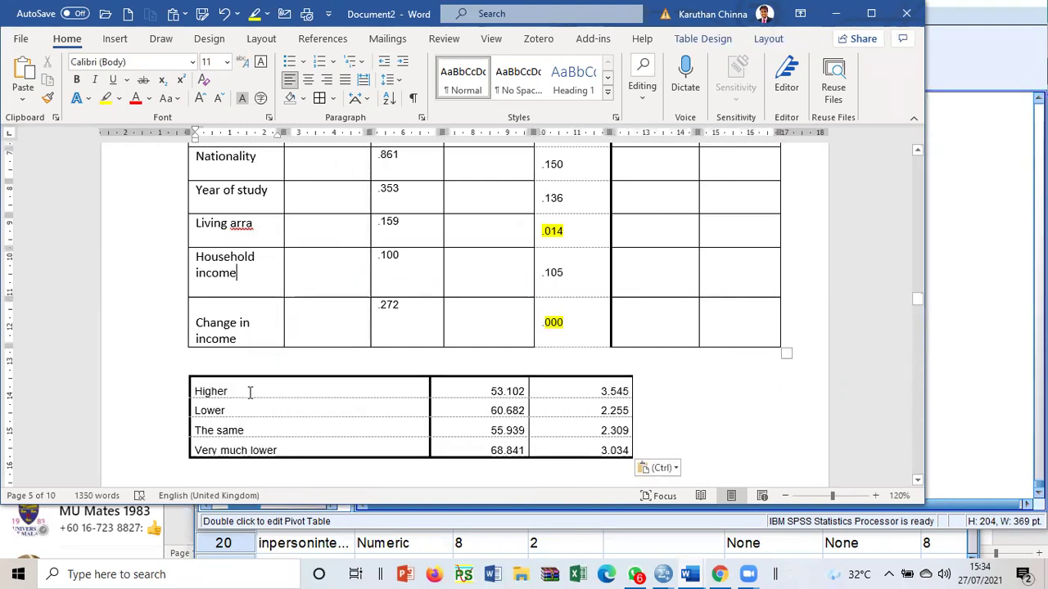
pyautogui.moveTo(250, 392); pyautogui.dragTo(254, 449)
pyautogui.rightClick(254, 449)
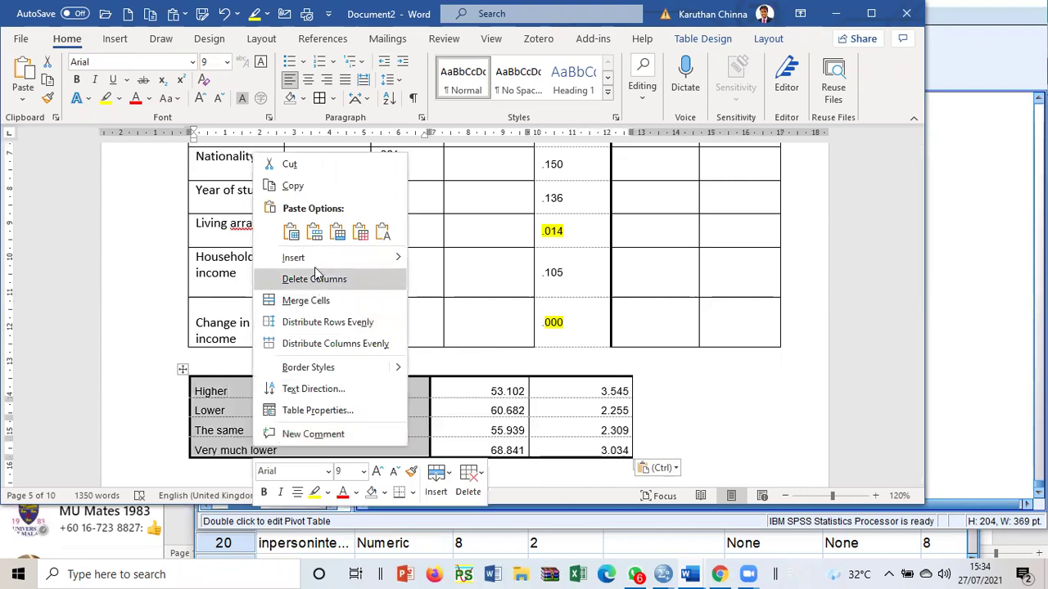
pyautogui.click(305, 300)
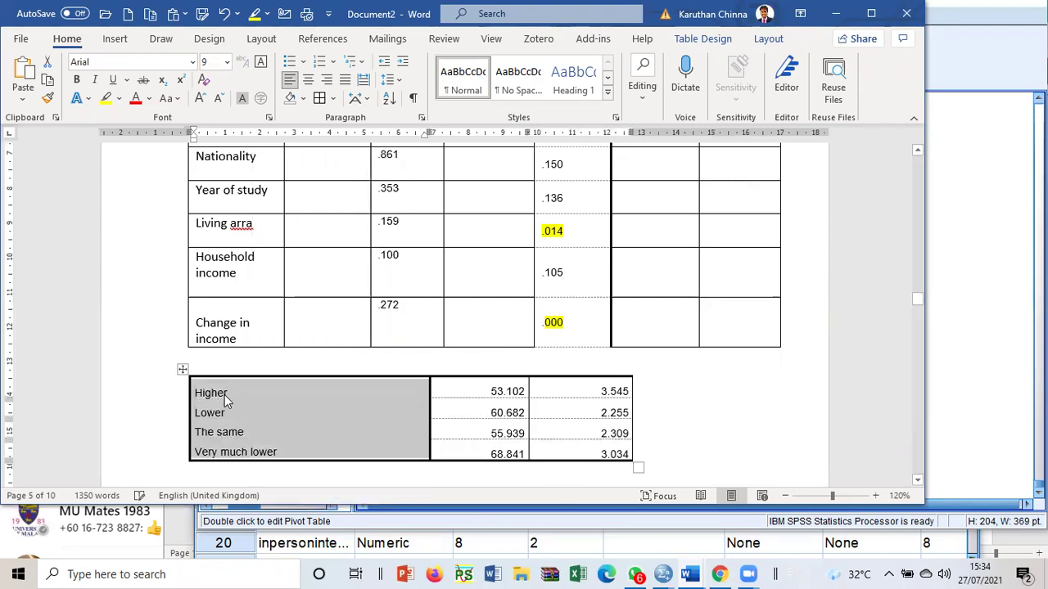
pyautogui.moveTo(227, 393); pyautogui.dragTo(218, 293)
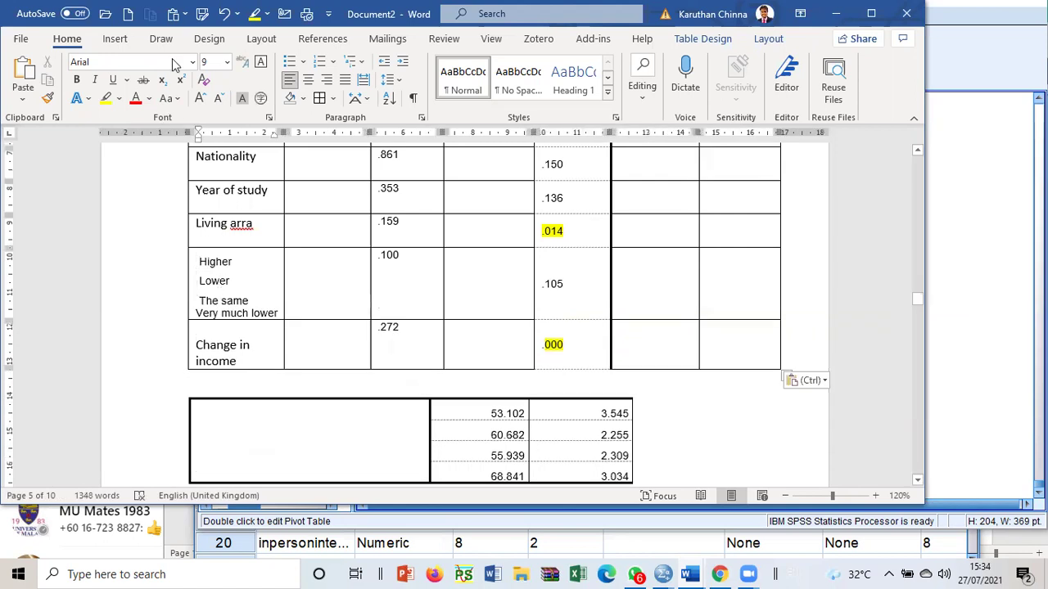
pyautogui.click(224, 14)
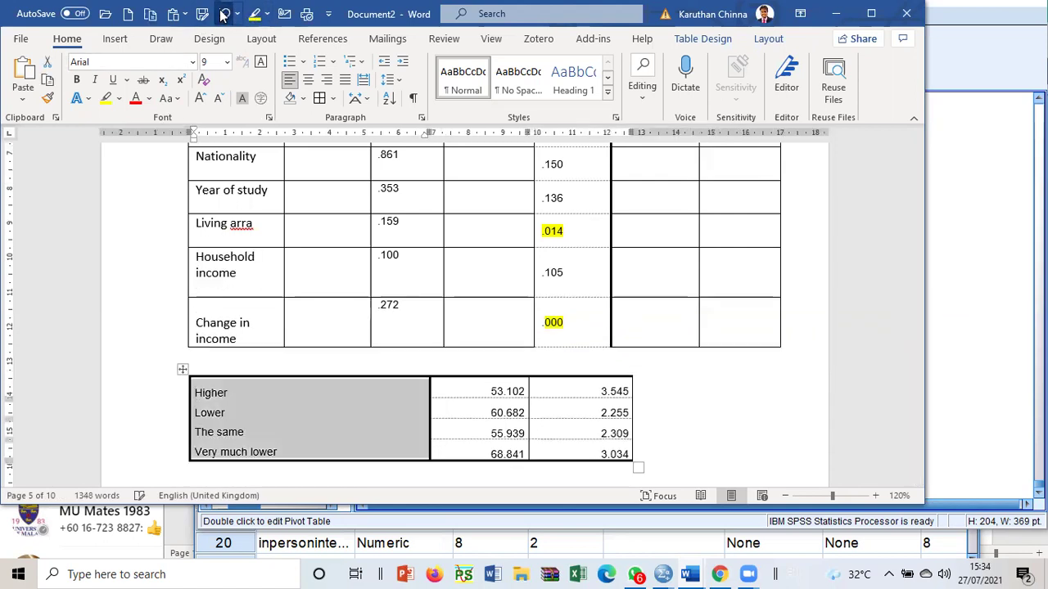
# - Add placeholder category lines A, B, C and D under Household income in the summary table
pyautogui.click(245, 272)
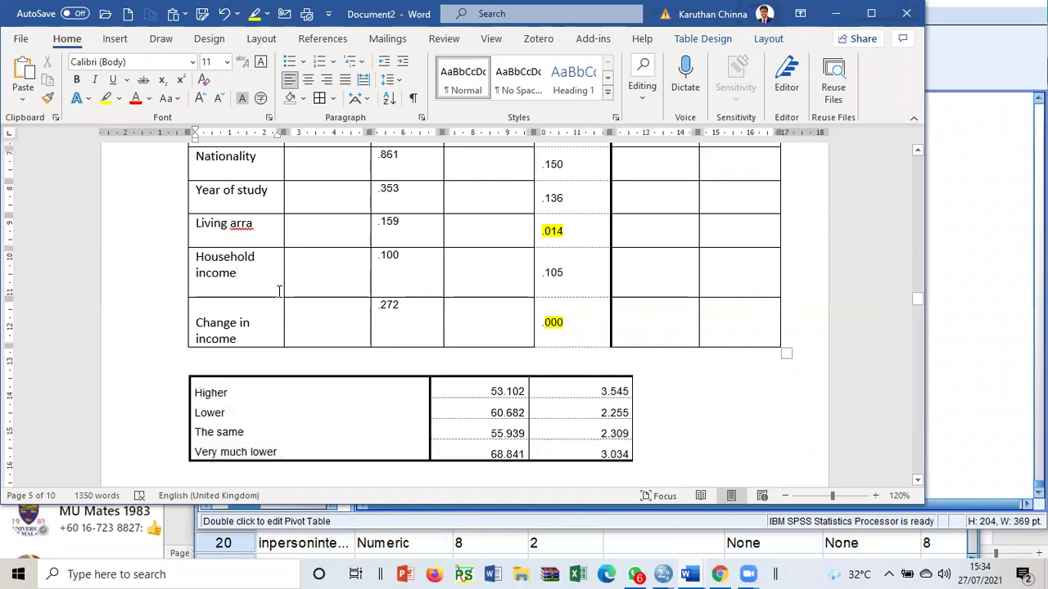
pyautogui.press('Return')
pyautogui.write('A')
pyautogui.press('Return')
pyautogui.write('B')
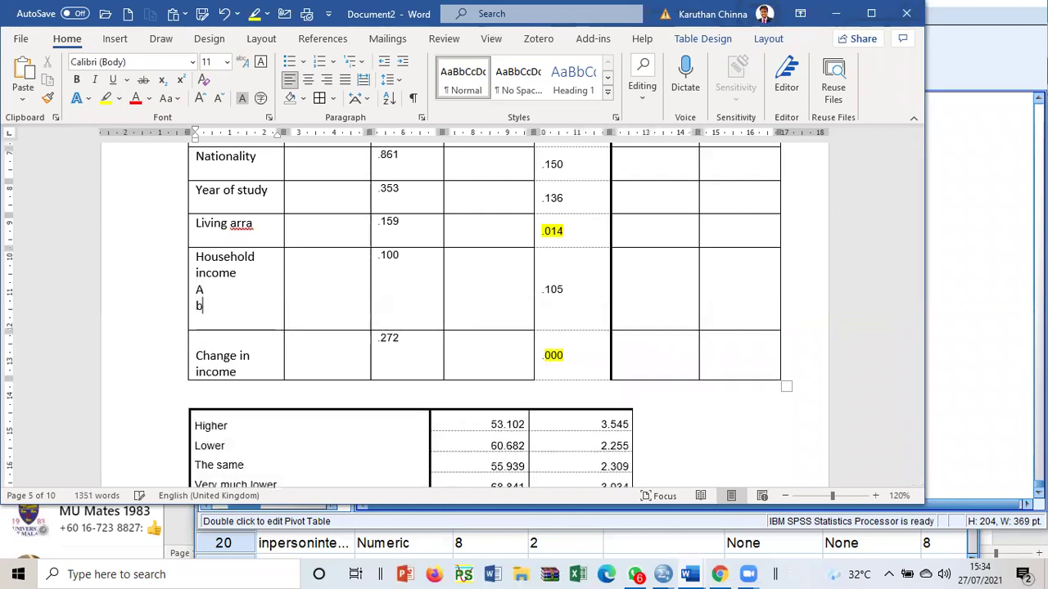
pyautogui.press('Return')
pyautogui.write('C')
pyautogui.press('Return')
pyautogui.write('d')
pyautogui.press('Return')
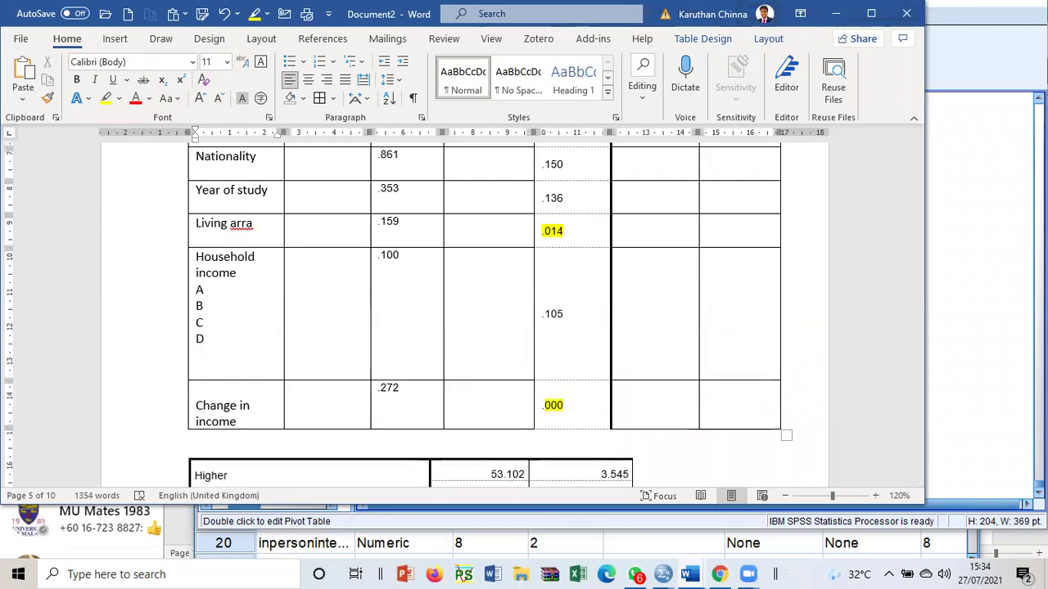
pyautogui.press('BackSpace')
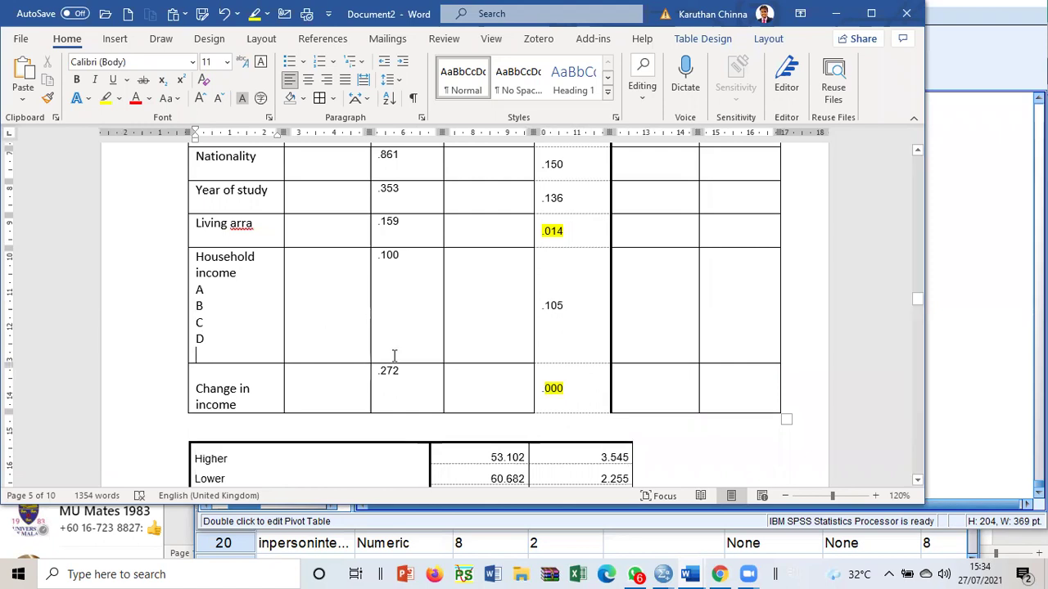
# - Merge the pasted table's four mean cells and move the means into the Household income row, in the empty cell beside the .105 value
pyautogui.scroll(-3, 409, 358)
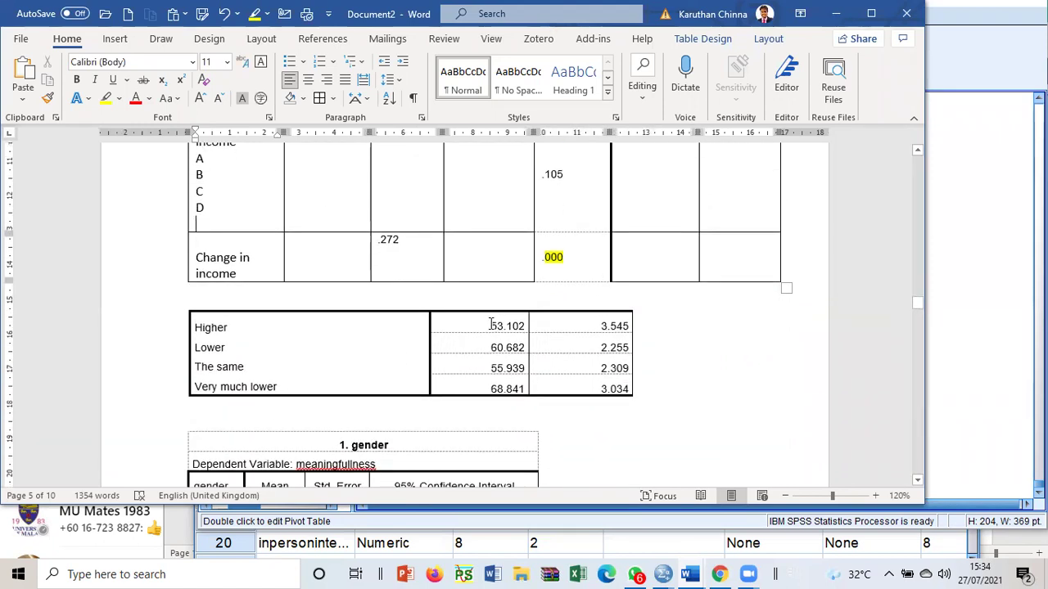
pyautogui.moveTo(494, 324); pyautogui.dragTo(465, 374)
pyautogui.rightClick(466, 387)
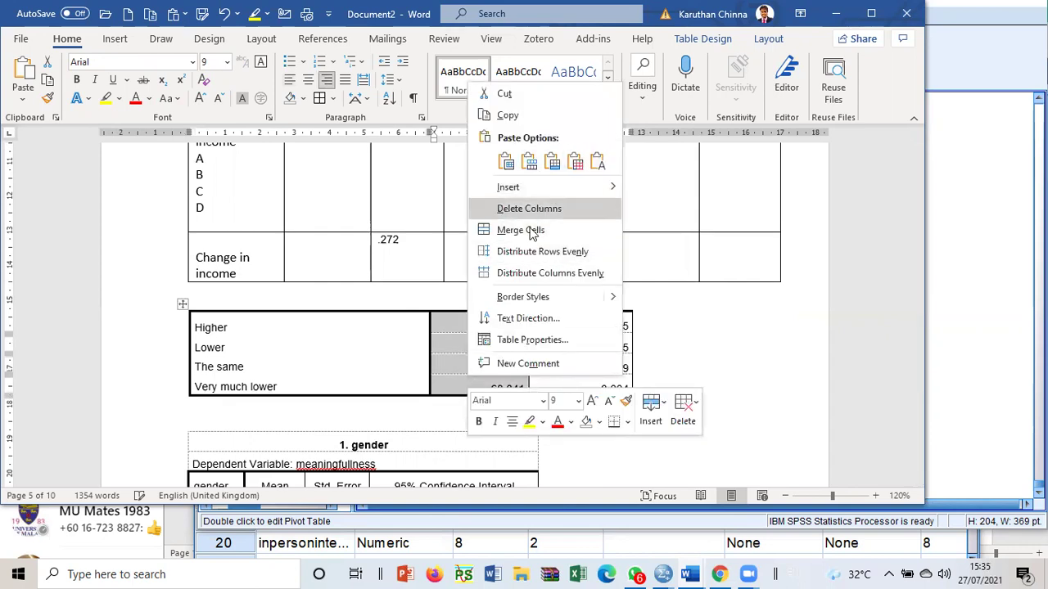
pyautogui.click(520, 231)
pyautogui.scroll(2, 456, 344)
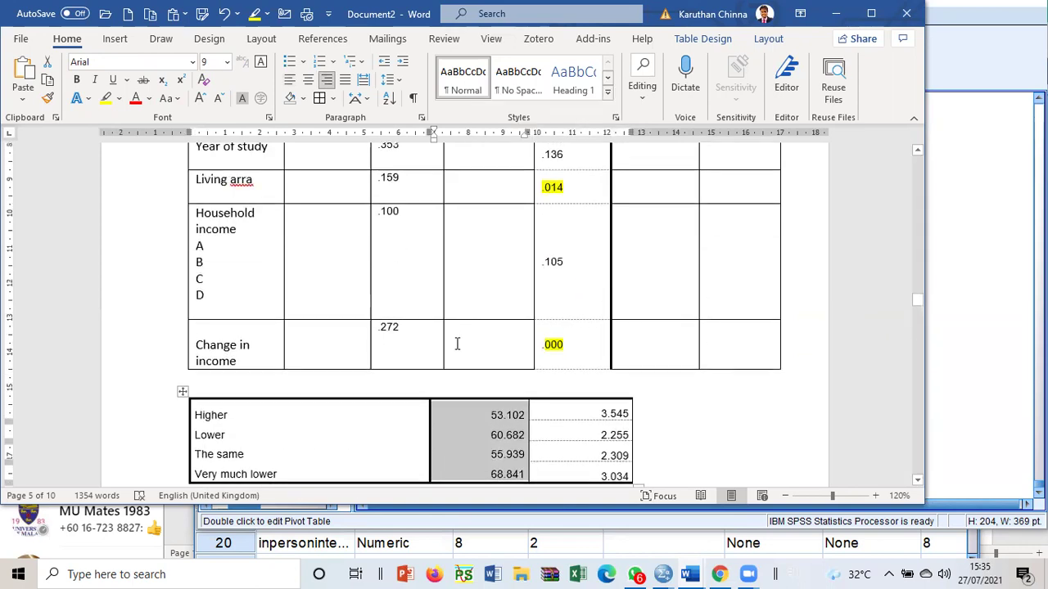
pyautogui.moveTo(479, 409); pyautogui.dragTo(506, 213)
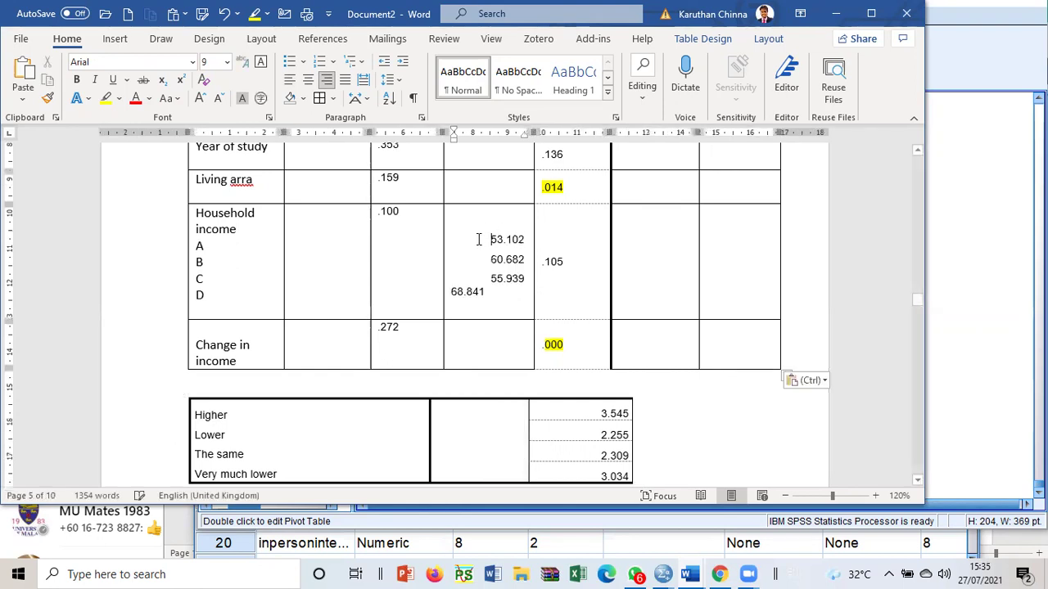
# - Left-align the four means in the Household income row
pyautogui.press('BackSpace')
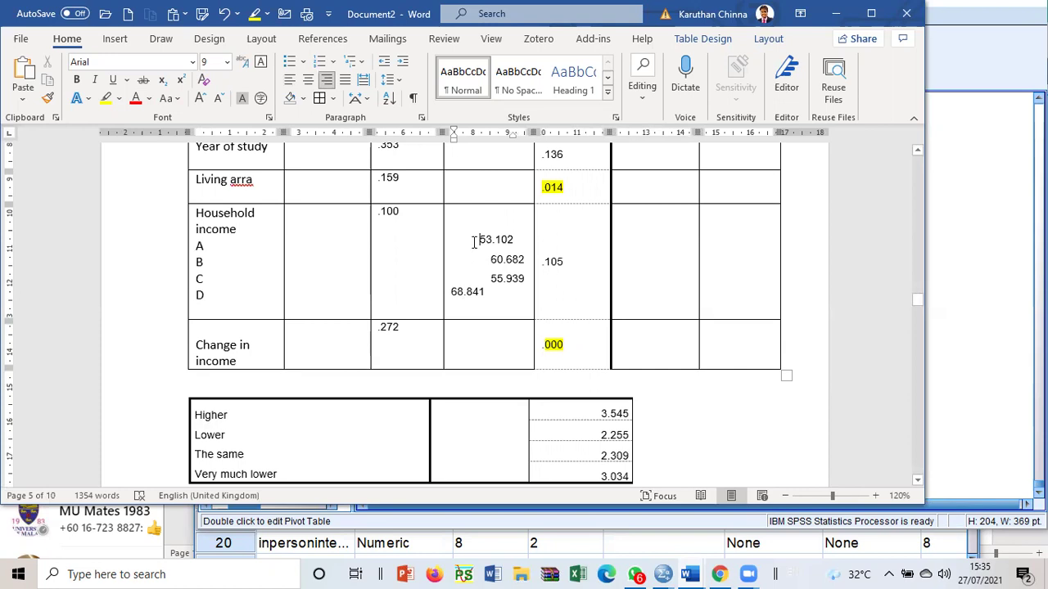
pyautogui.moveTo(474, 243); pyautogui.dragTo(482, 295)
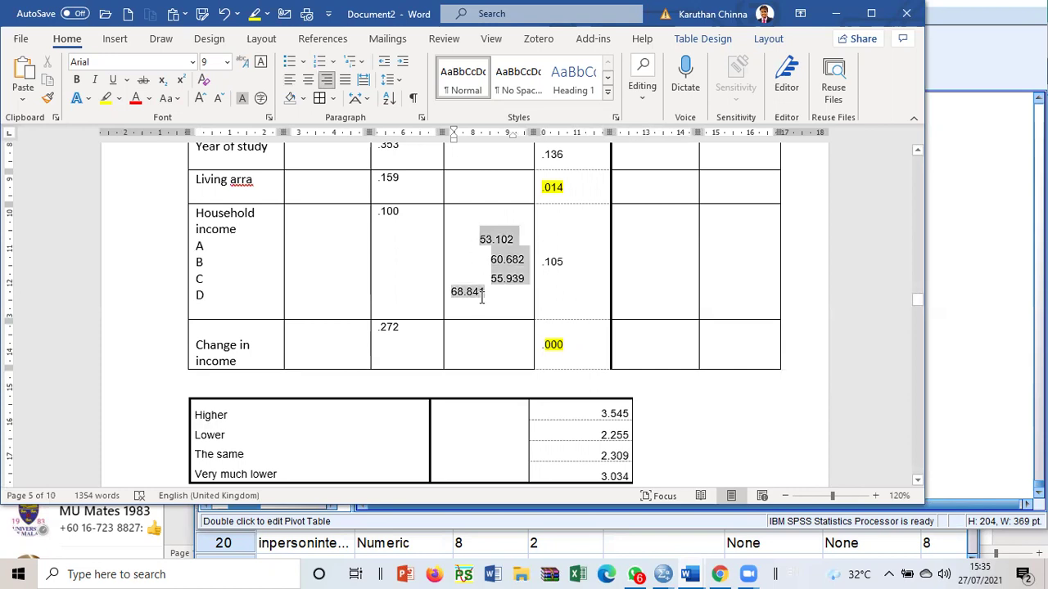
pyautogui.click(291, 79)
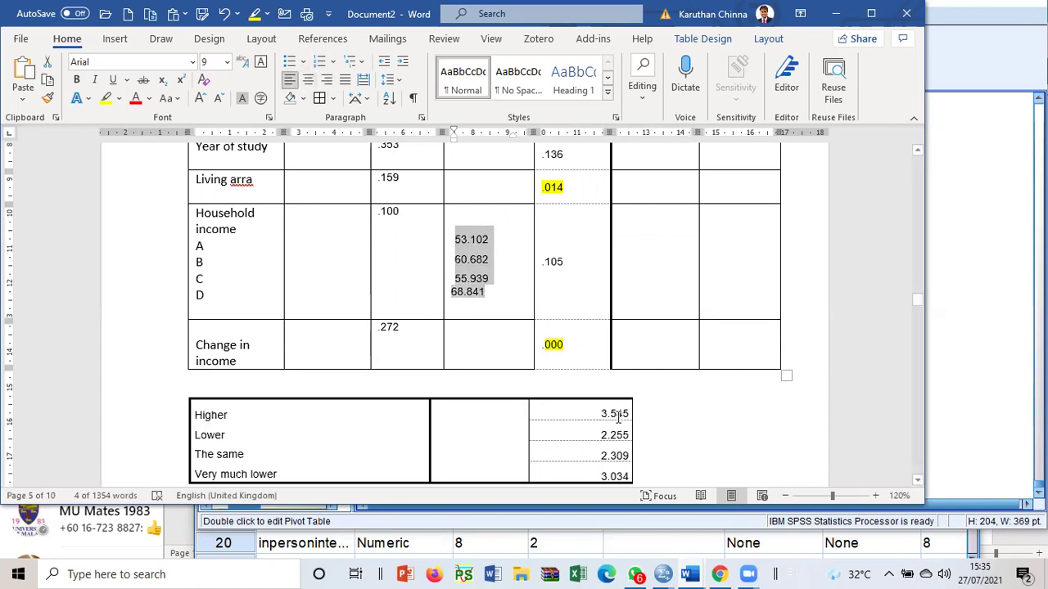
# - Shorten the first Household income mean to 53.10 and insert a ± symbol after it
pyautogui.moveTo(618, 416); pyautogui.dragTo(614, 475)
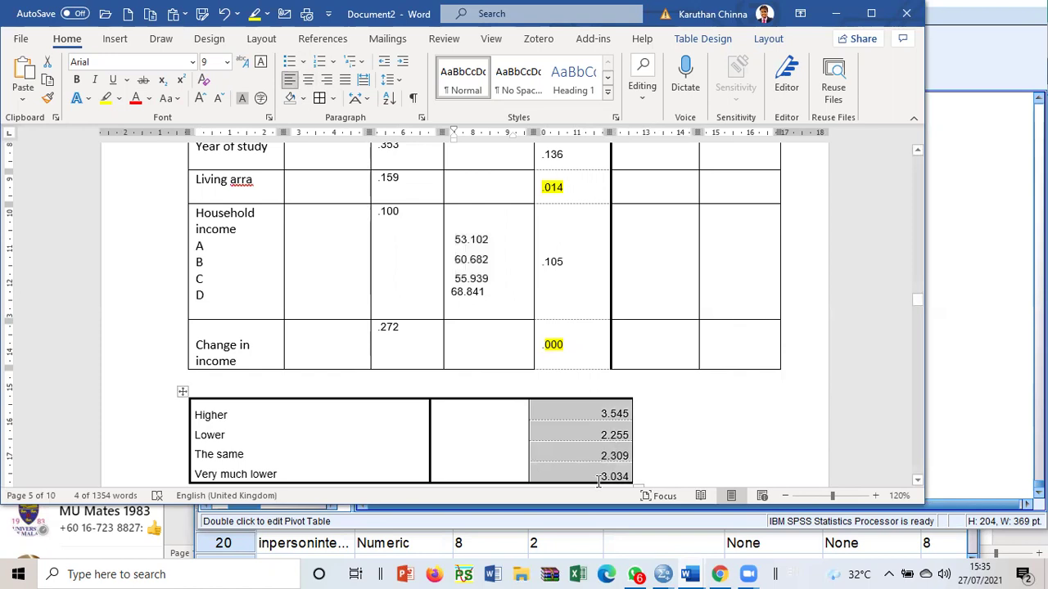
pyautogui.click(504, 243)
pyautogui.press('BackSpace')
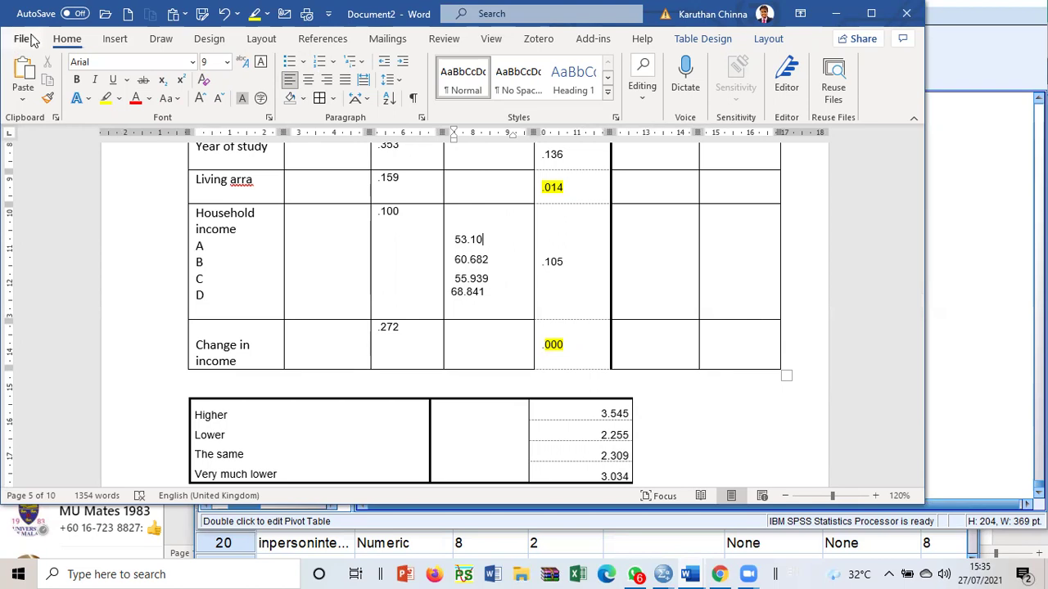
pyautogui.click(115, 38)
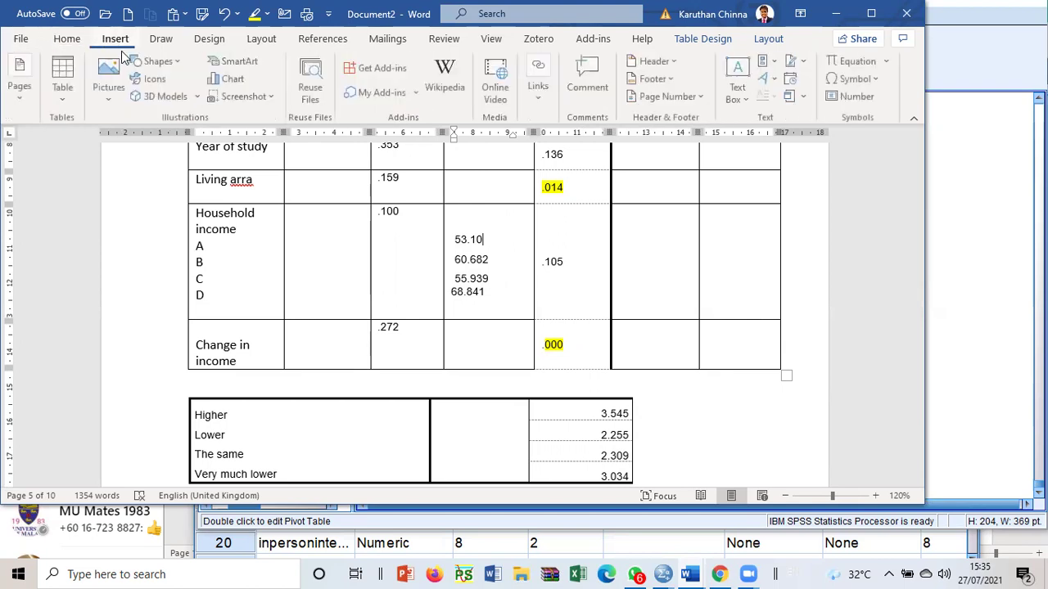
pyautogui.click(853, 78)
pyautogui.click(837, 102)
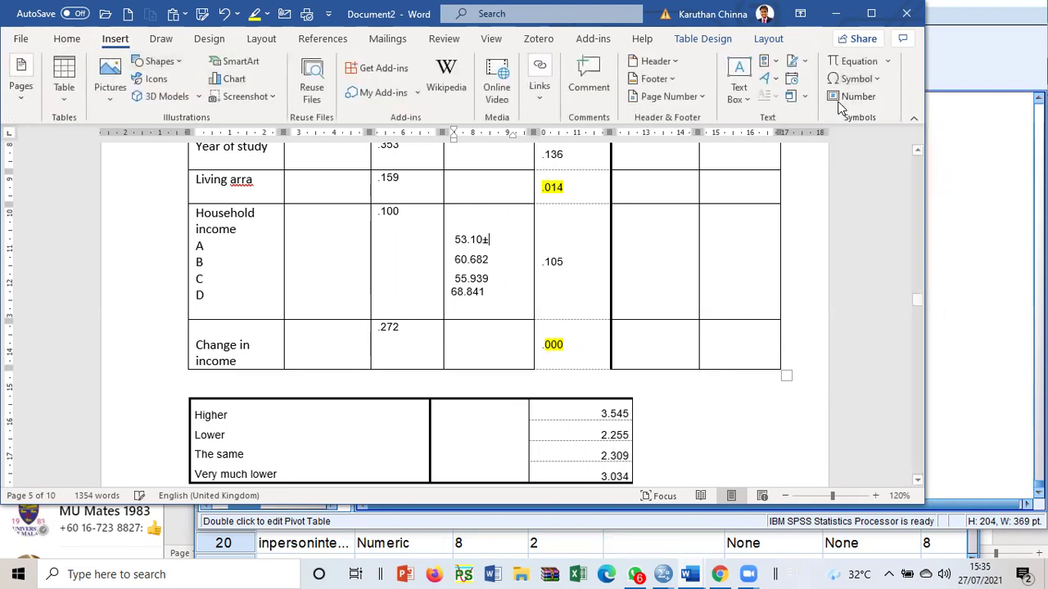
pyautogui.scroll(-6, 563, 418)
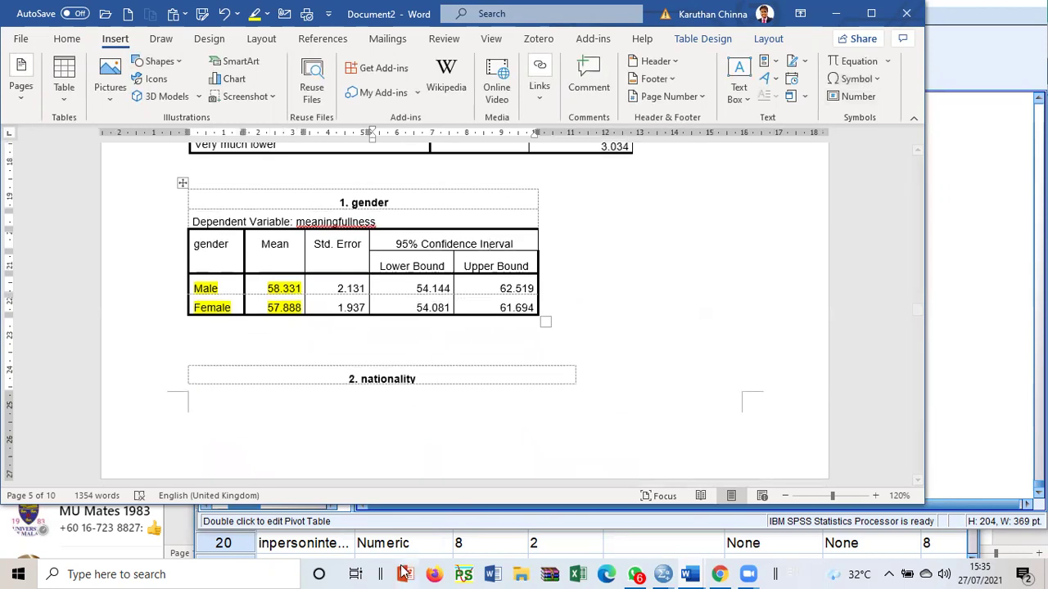
pyautogui.click(684, 251)
pyautogui.scroll(7, 655, 271)
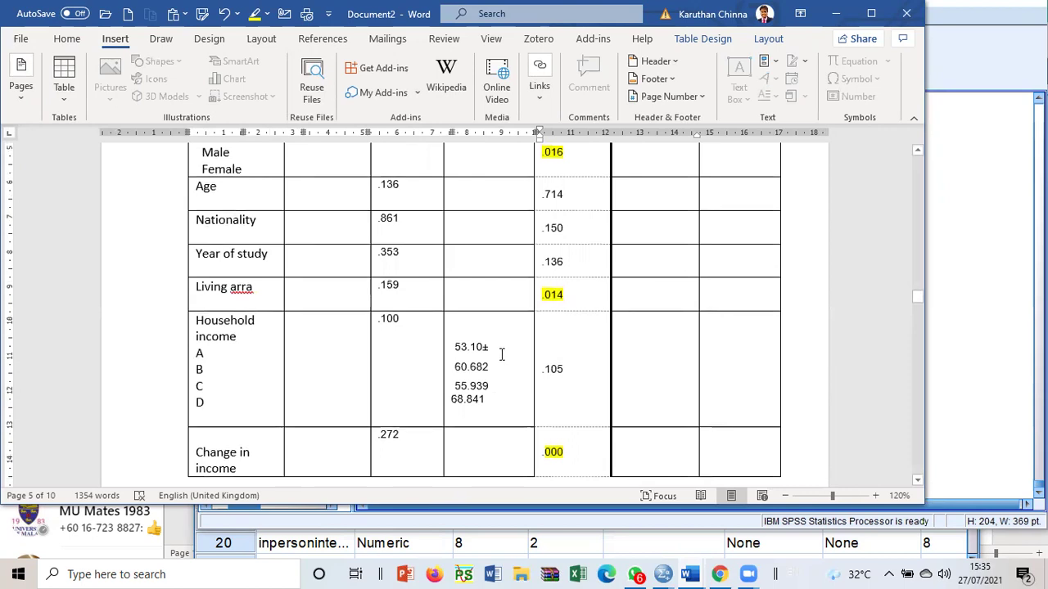
# - Enter the standard error 3.5 after the first Household income mean's ± symbol and indent the 68.841 mean by a space
pyautogui.scroll(-5, 502, 354)
pyautogui.scroll(4, 502, 353)
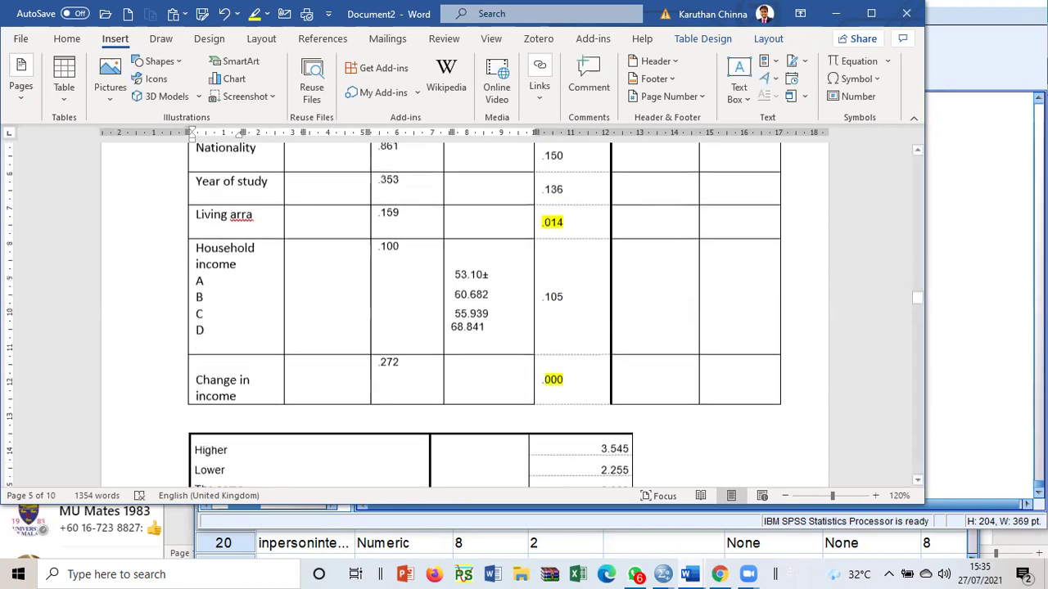
pyautogui.scroll(1, 511, 349)
pyautogui.scroll(-4, 502, 337)
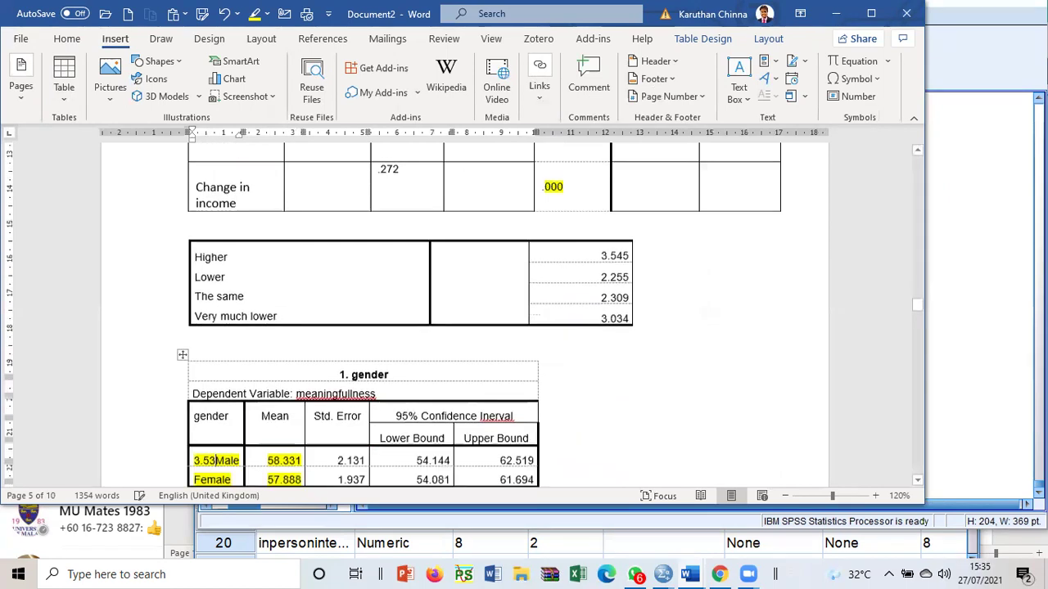
pyautogui.scroll(3, 484, 315)
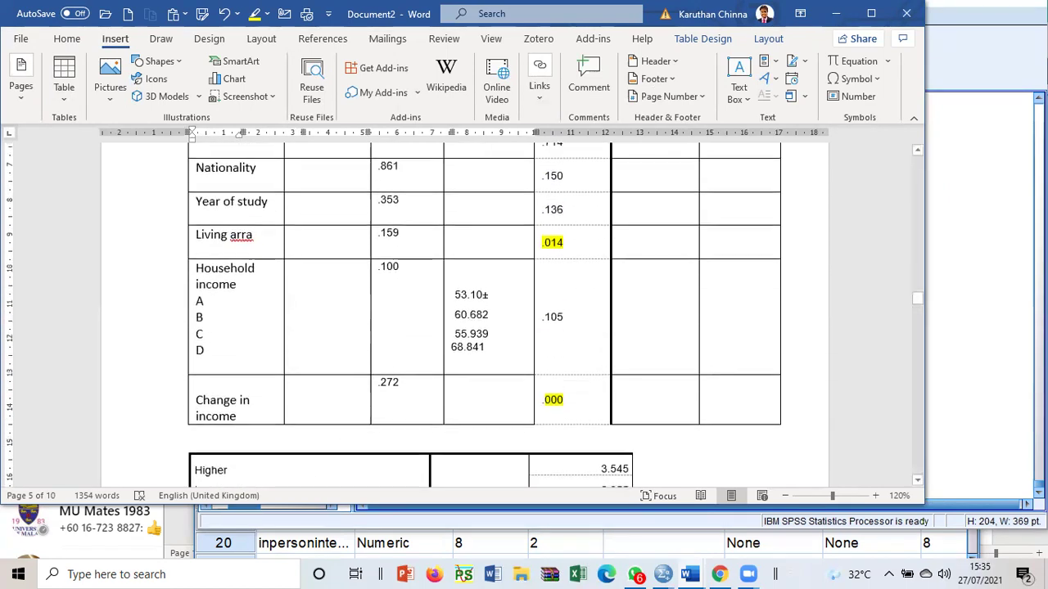
pyautogui.click(509, 305)
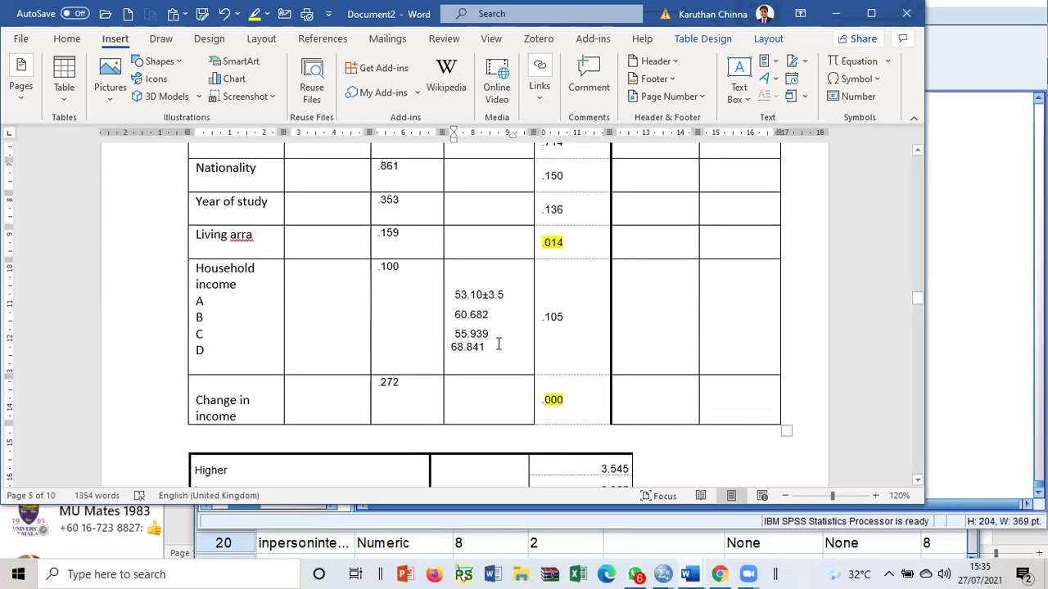
pyautogui.click(453, 348)
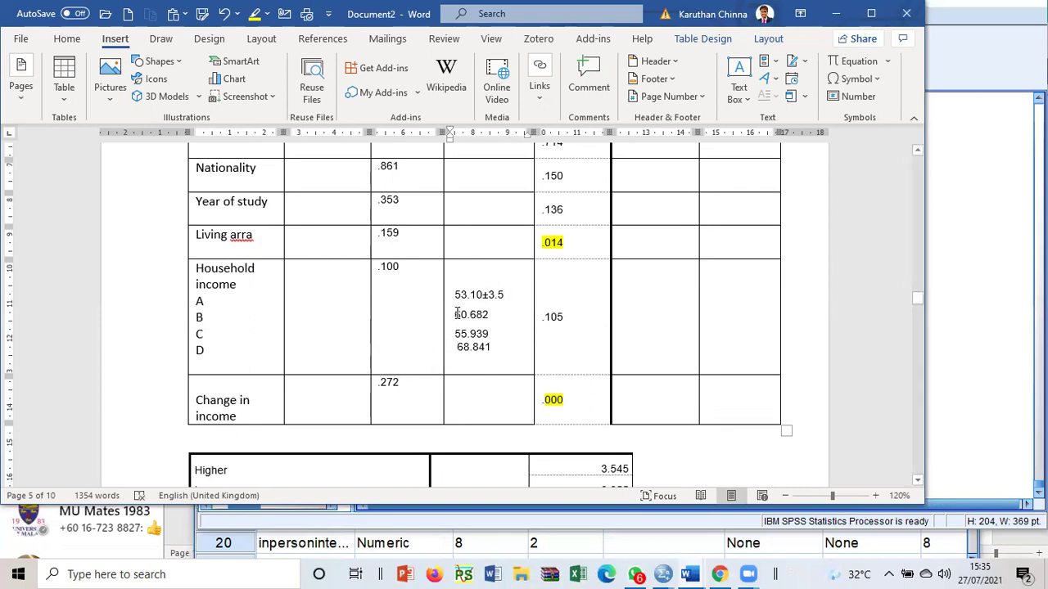
# - Examine the managebility Tukey HSD tables for livingarrangement and comparedhouseholdbefore, comparing the category means in each subset
pyautogui.moveTo(456, 314); pyautogui.dragTo(482, 314)
pyautogui.moveTo(453, 347); pyautogui.dragTo(495, 347)
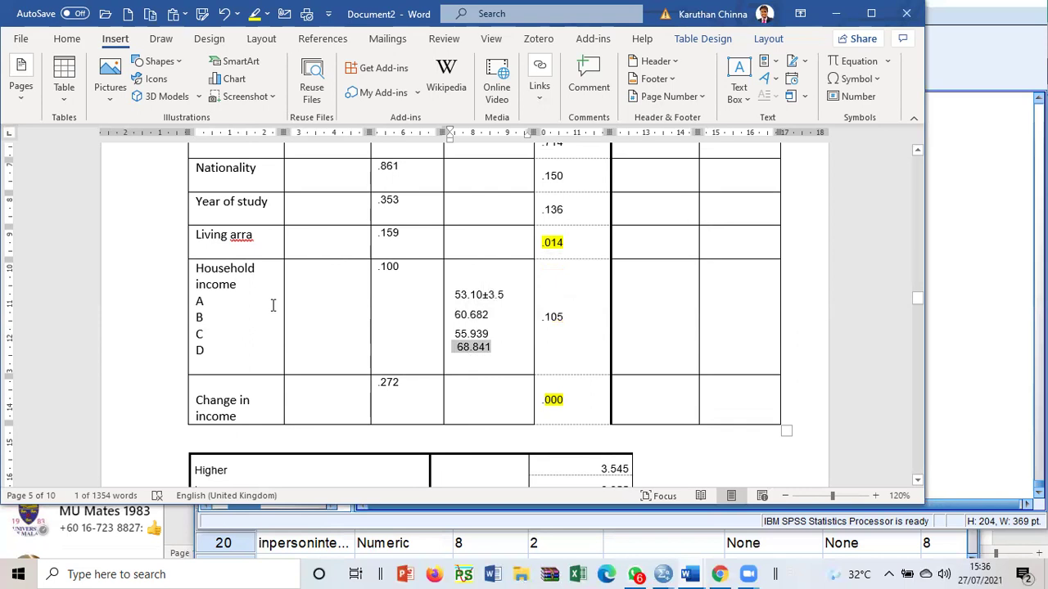
pyautogui.scroll(-1, 273, 306)
pyautogui.scroll(-10, 272, 308)
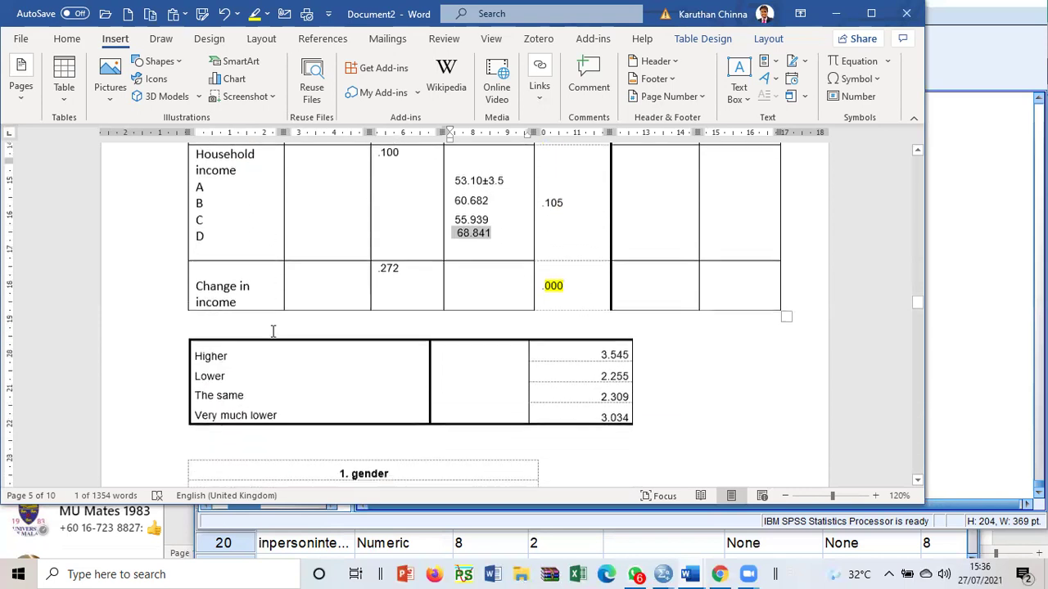
pyautogui.scroll(-20, 295, 345)
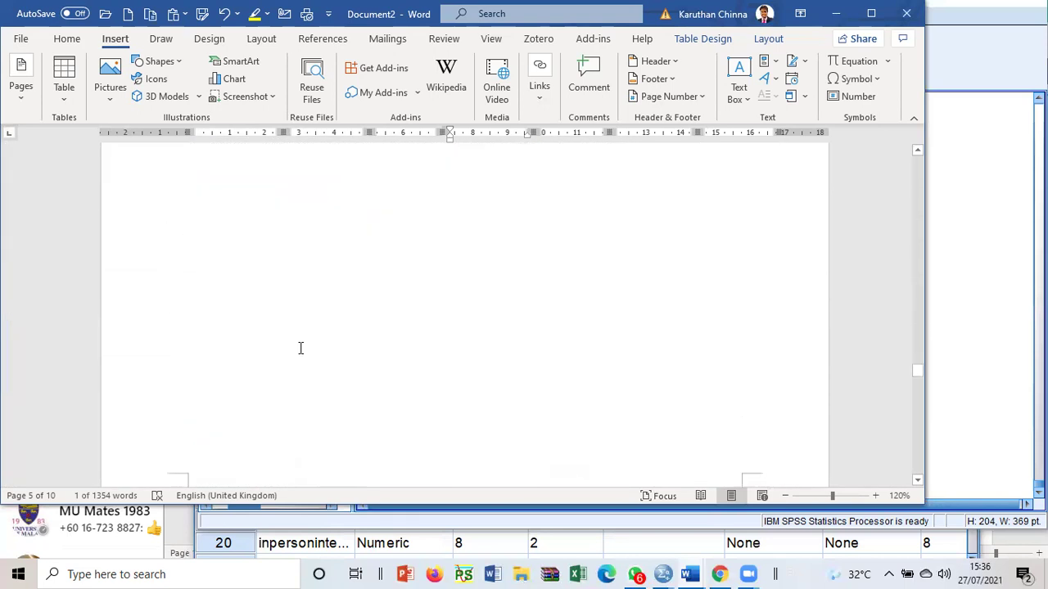
pyautogui.scroll(-20, 305, 344)
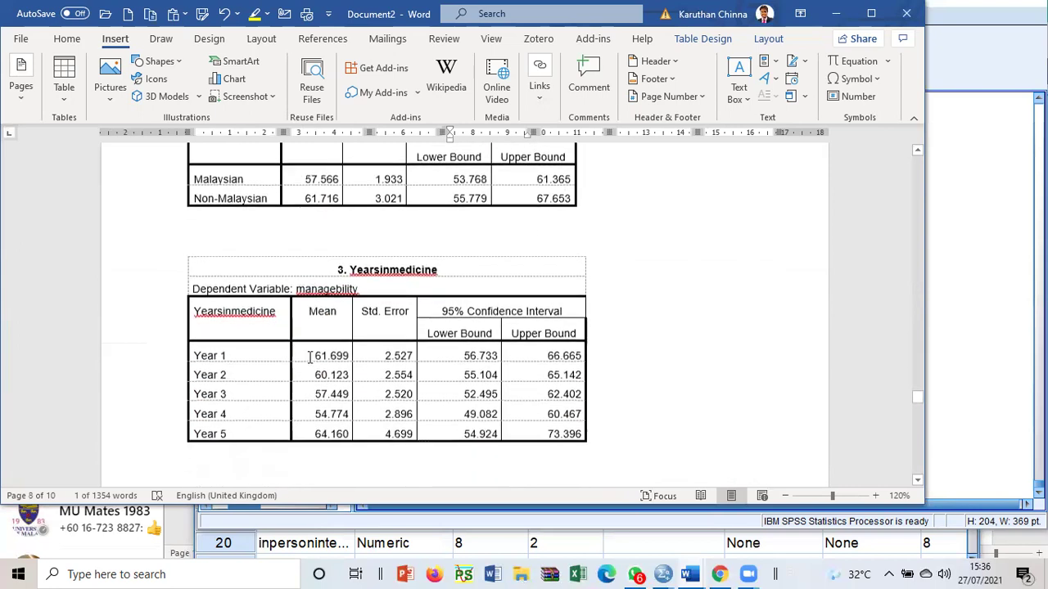
pyautogui.scroll(-5, 325, 369)
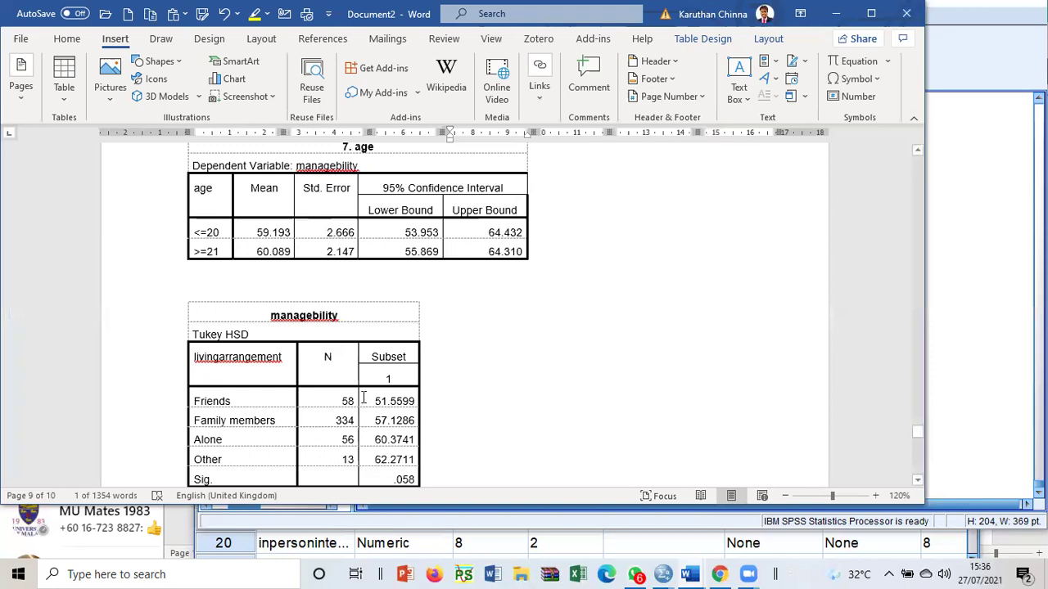
pyautogui.moveTo(378, 438); pyautogui.dragTo(388, 456)
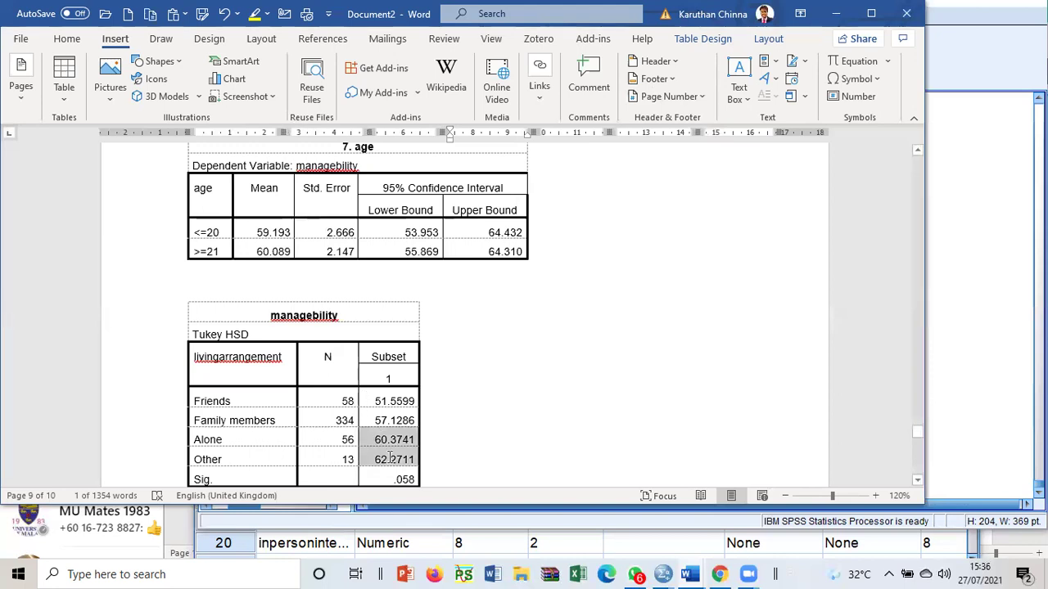
pyautogui.click(376, 403)
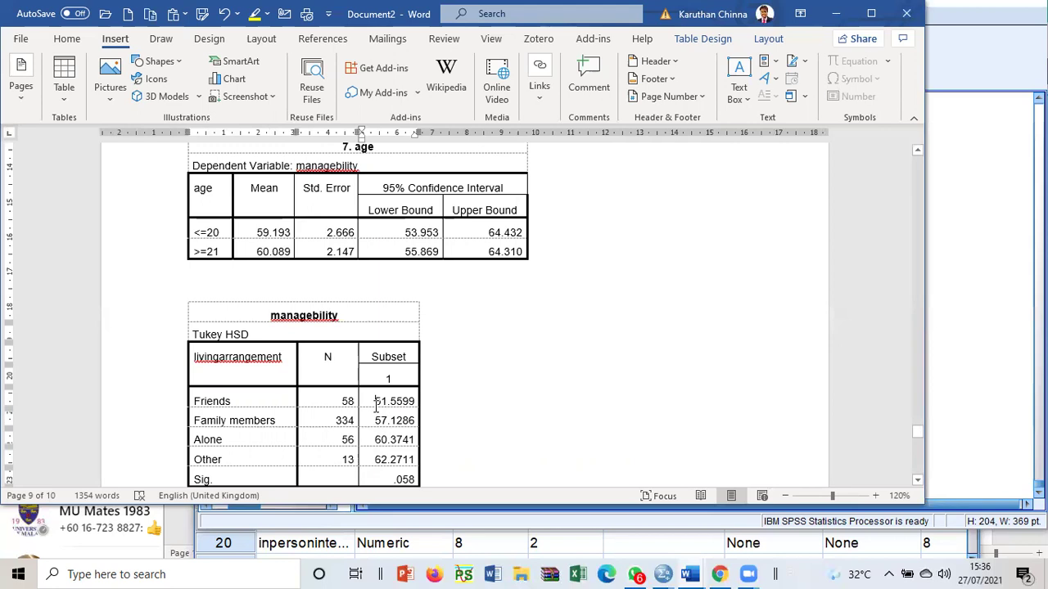
pyautogui.scroll(6, 560, 415)
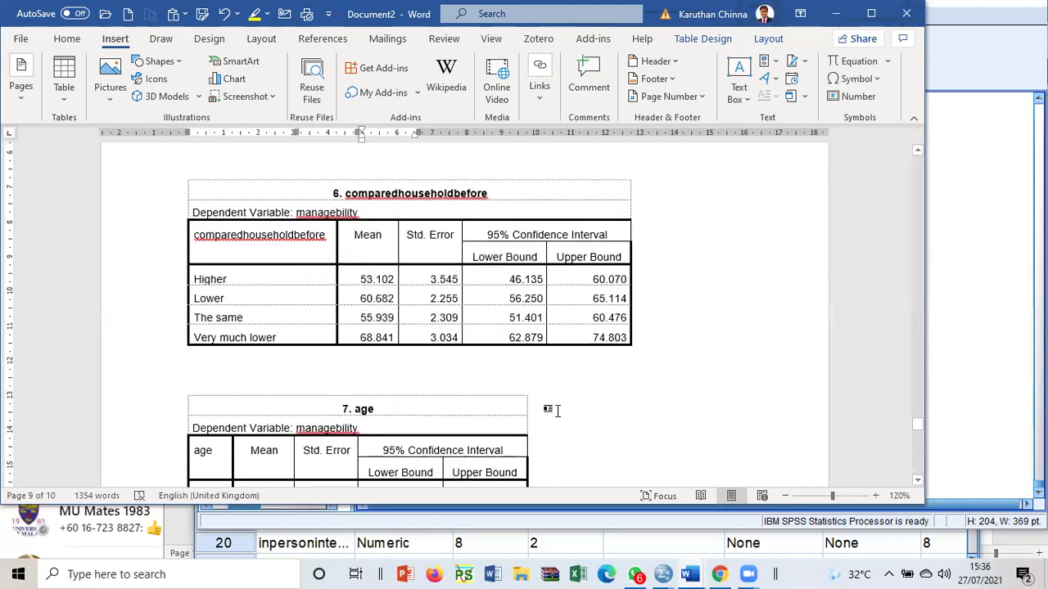
pyautogui.scroll(-20, 557, 411)
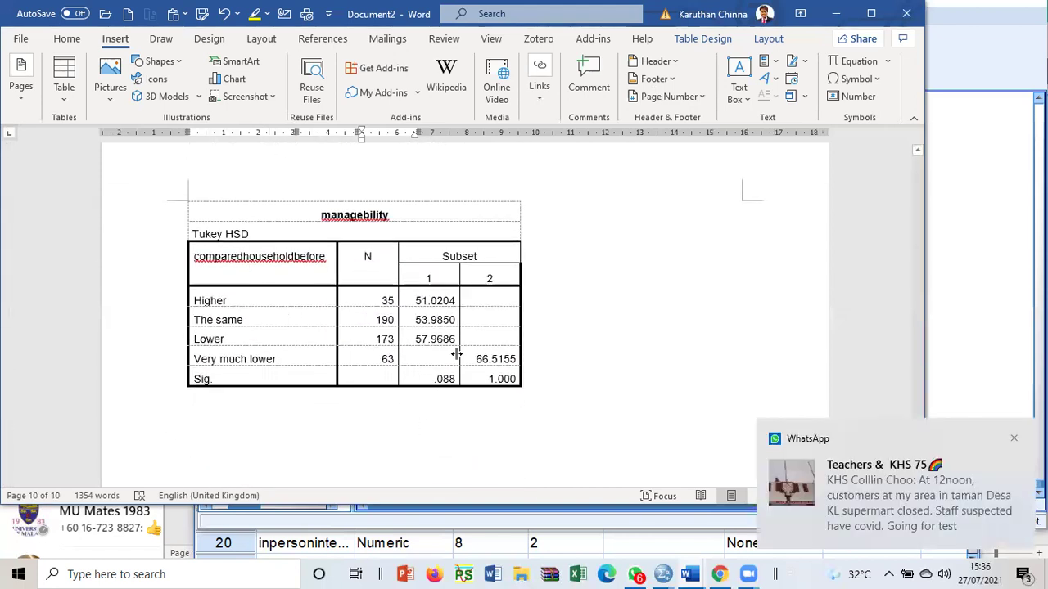
pyautogui.moveTo(478, 364); pyautogui.dragTo(505, 365)
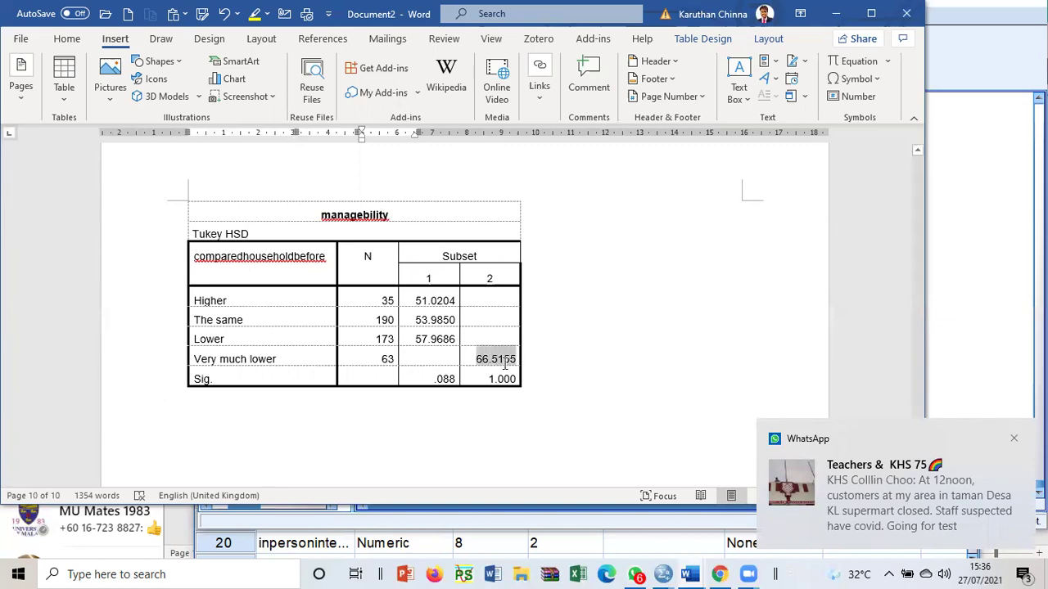
pyautogui.moveTo(423, 301); pyautogui.dragTo(427, 339)
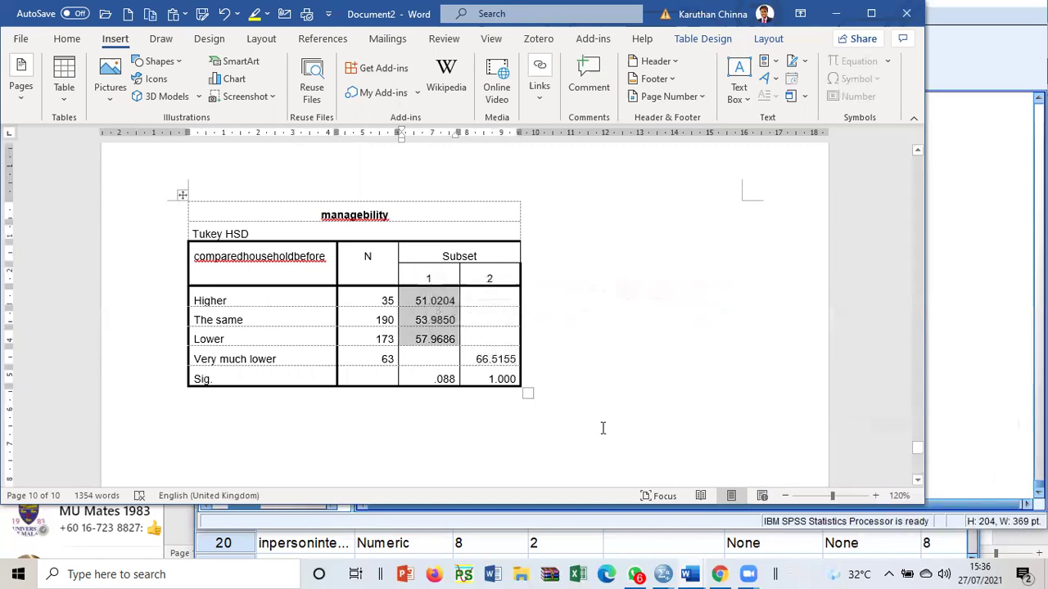
# - Add the comparison letter a after the 68.841 and 55.939 means in the Household income row
pyautogui.scroll(8, 603, 428)
pyautogui.scroll(20, 603, 429)
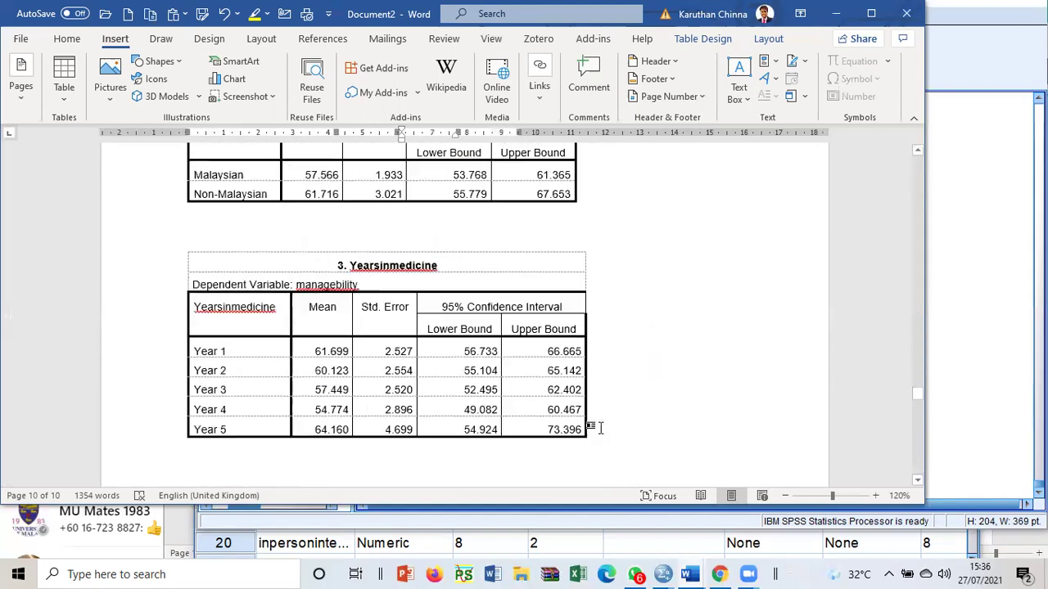
pyautogui.scroll(20, 603, 428)
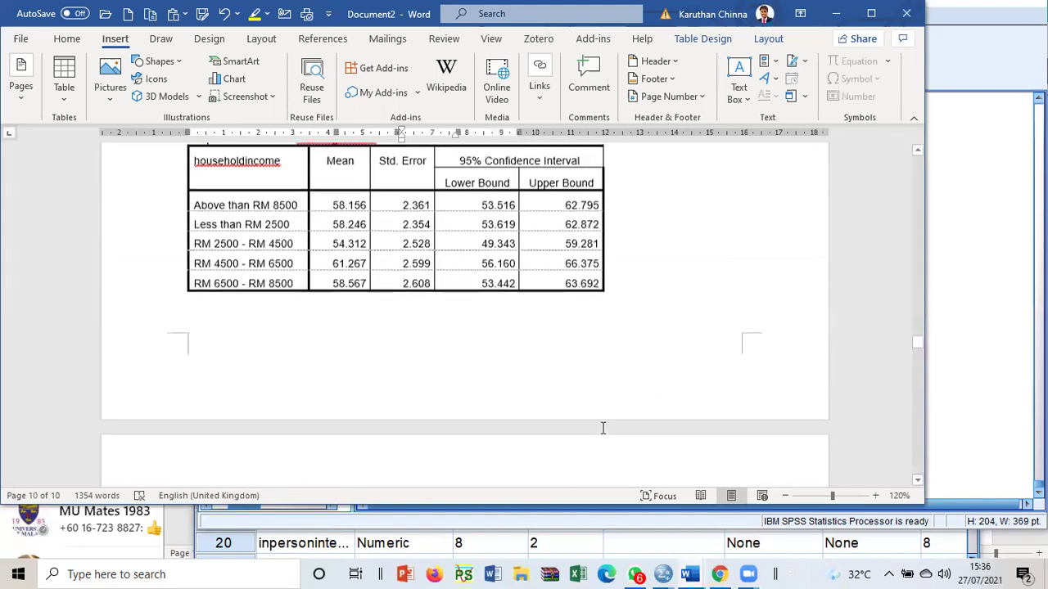
pyautogui.scroll(20, 601, 428)
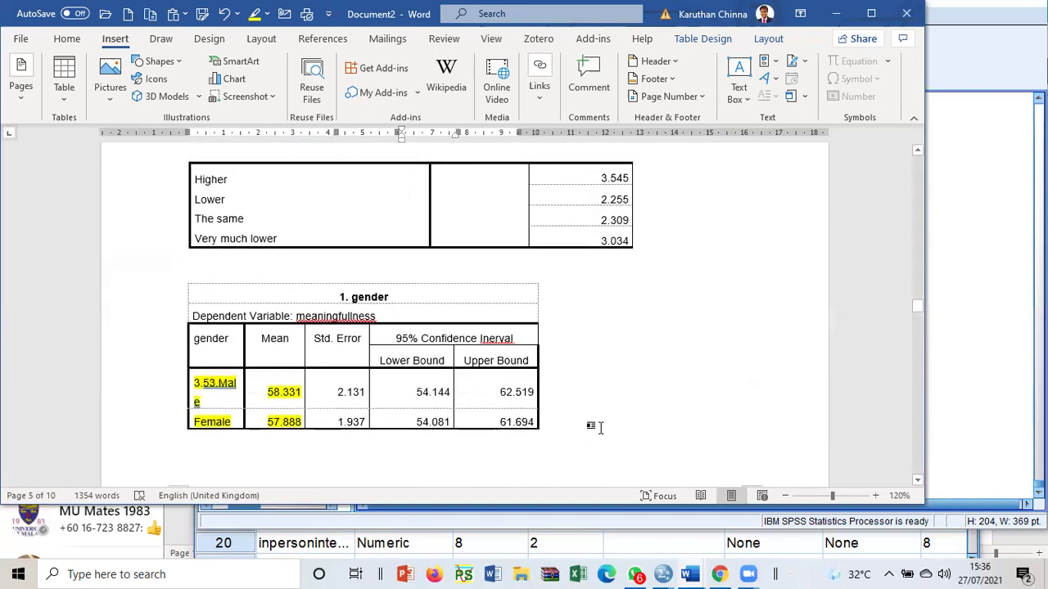
pyautogui.scroll(1, 603, 428)
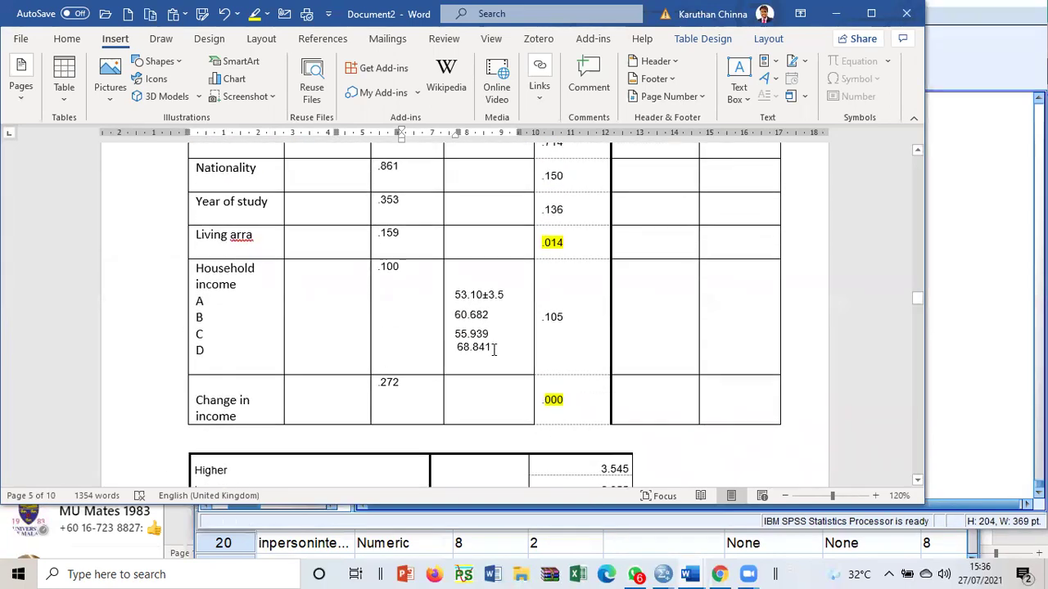
pyautogui.click(455, 295)
pyautogui.click(496, 349)
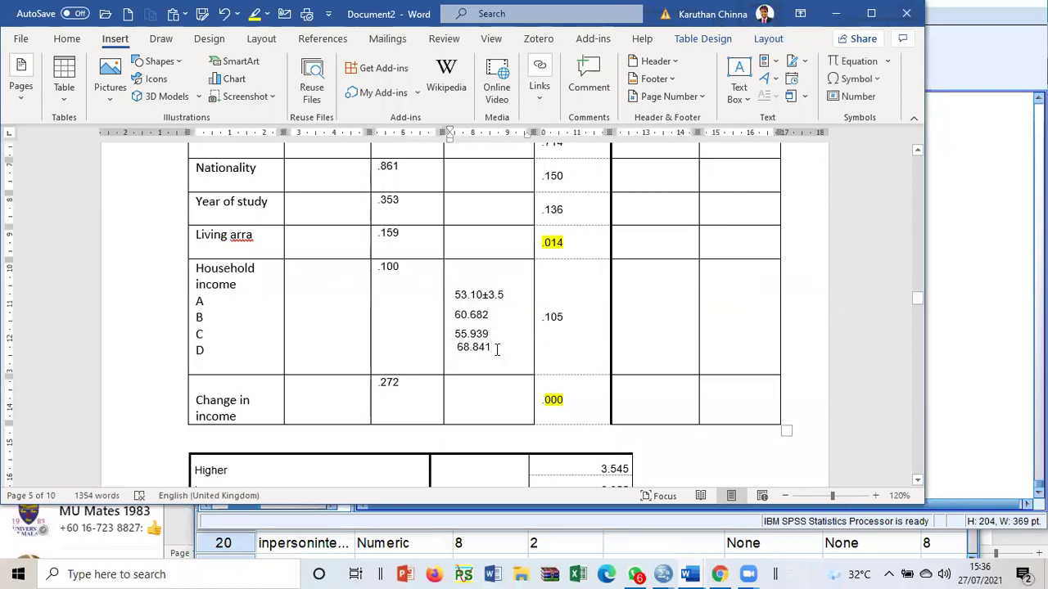
pyautogui.write('a')
pyautogui.click(493, 330)
pyautogui.write('a')
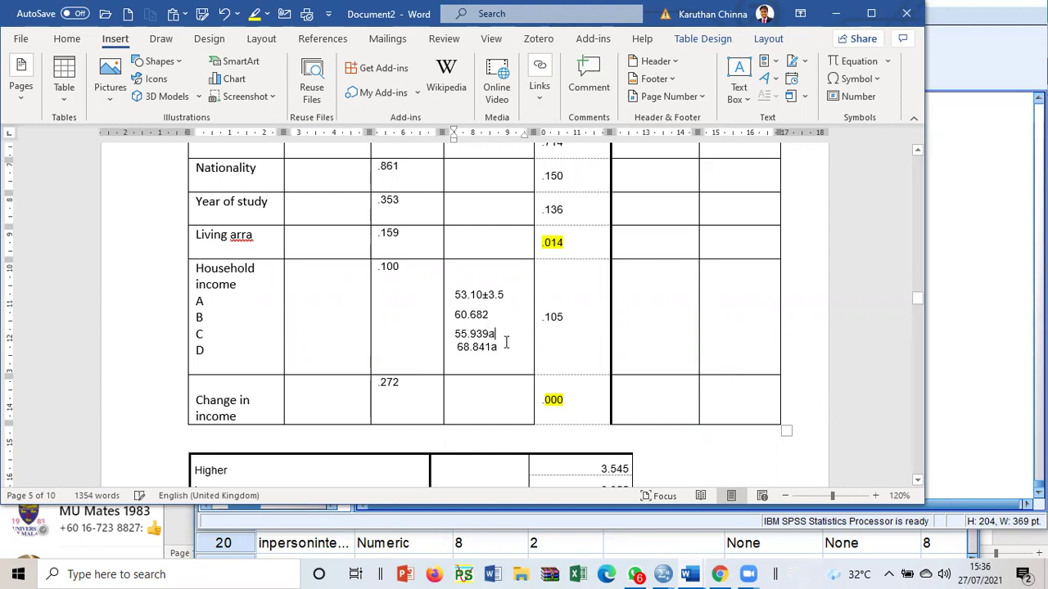
# - Add letter b to the 68.841 and 60.682 means, and letter c to 68.841 and 53.10±3.5
pyautogui.click(501, 347)
pyautogui.write('b')
pyautogui.click(492, 314)
pyautogui.write('b')
pyautogui.click(503, 347)
pyautogui.write('c')
pyautogui.click(506, 295)
pyautogui.write('c')
# - Format the comparison letters c, b, a and abc after the four Household income means as superscript
pyautogui.moveTo(509, 296); pyautogui.dragTo(503, 296)
pyautogui.click(66, 41)
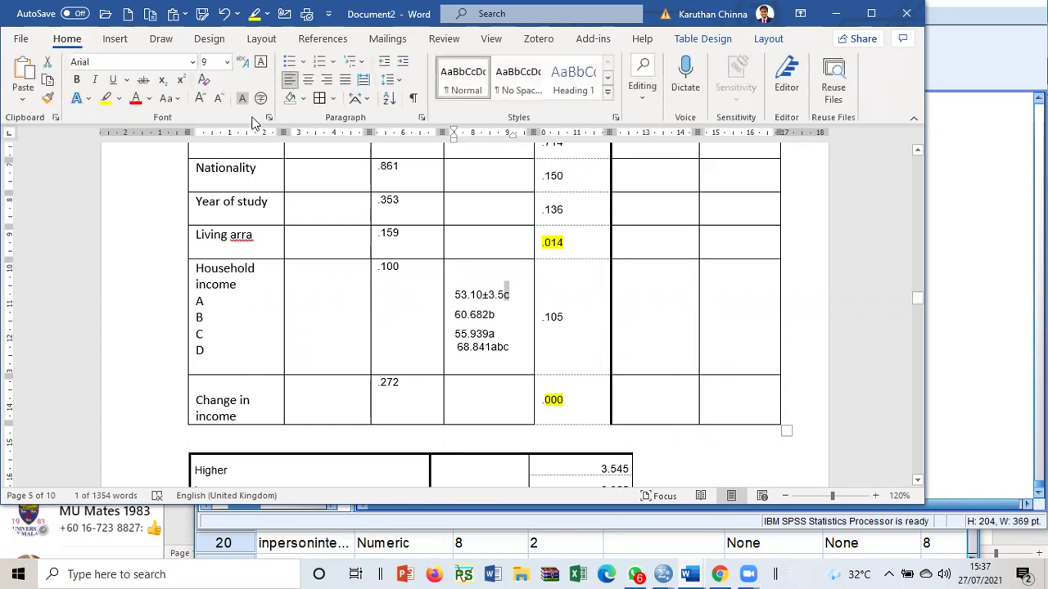
pyautogui.click(180, 80)
pyautogui.moveTo(495, 315); pyautogui.dragTo(489, 315)
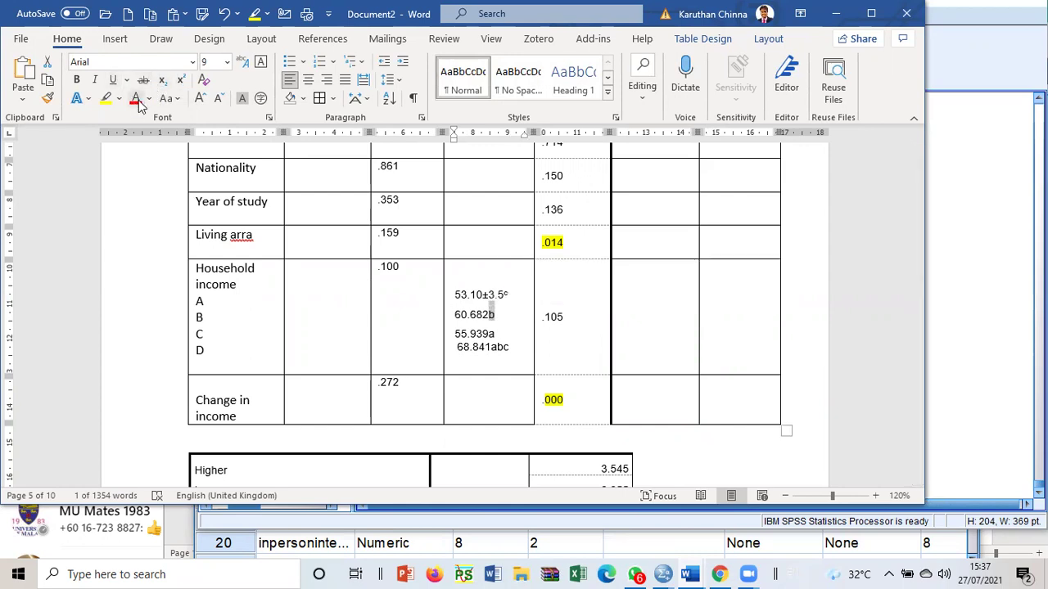
pyautogui.click(180, 79)
pyautogui.moveTo(496, 334); pyautogui.dragTo(489, 334)
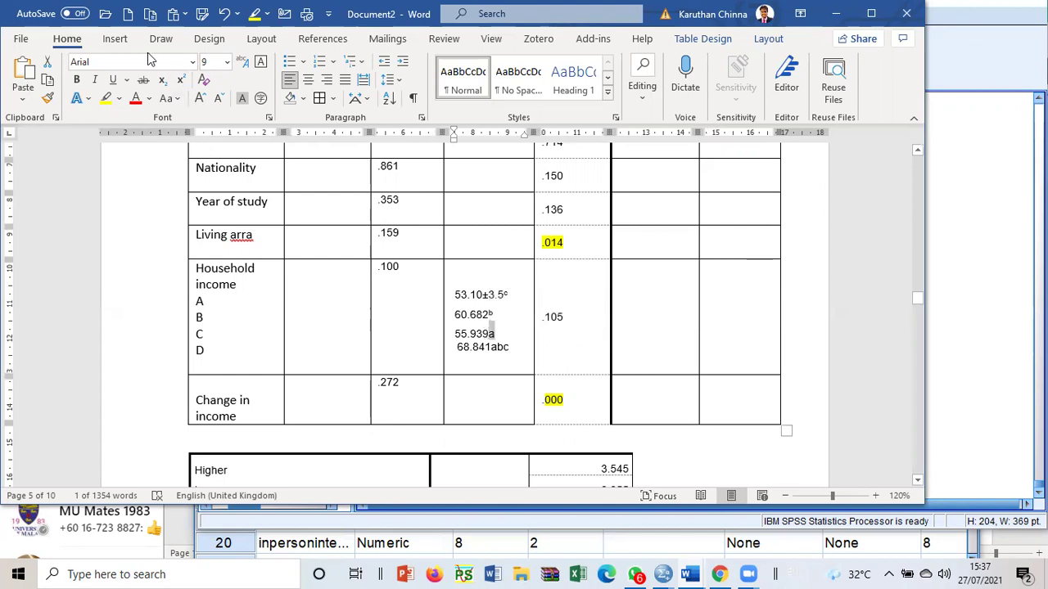
pyautogui.click(180, 80)
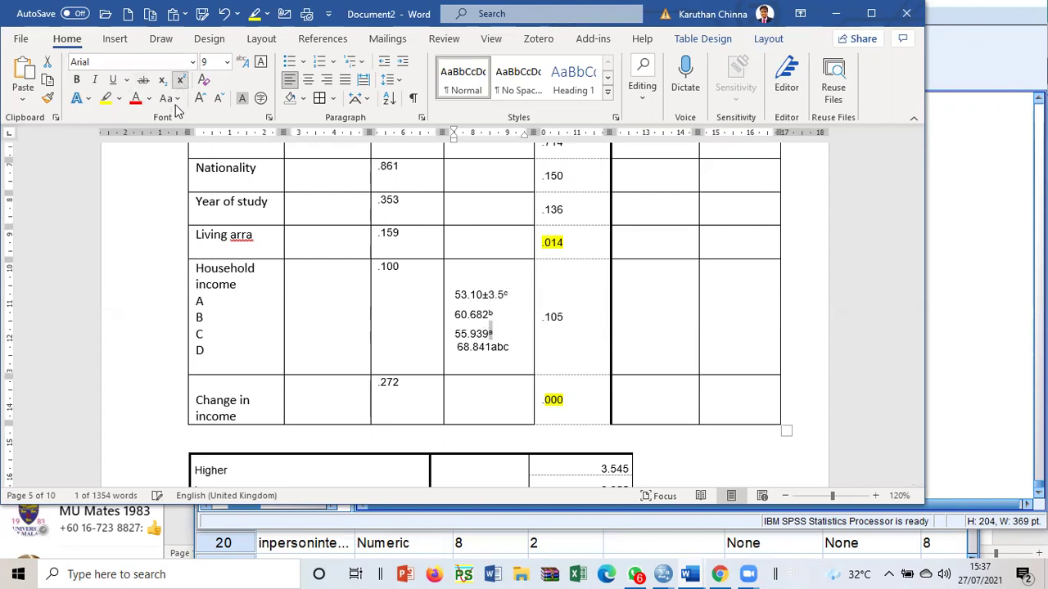
pyautogui.moveTo(511, 348); pyautogui.dragTo(501, 347)
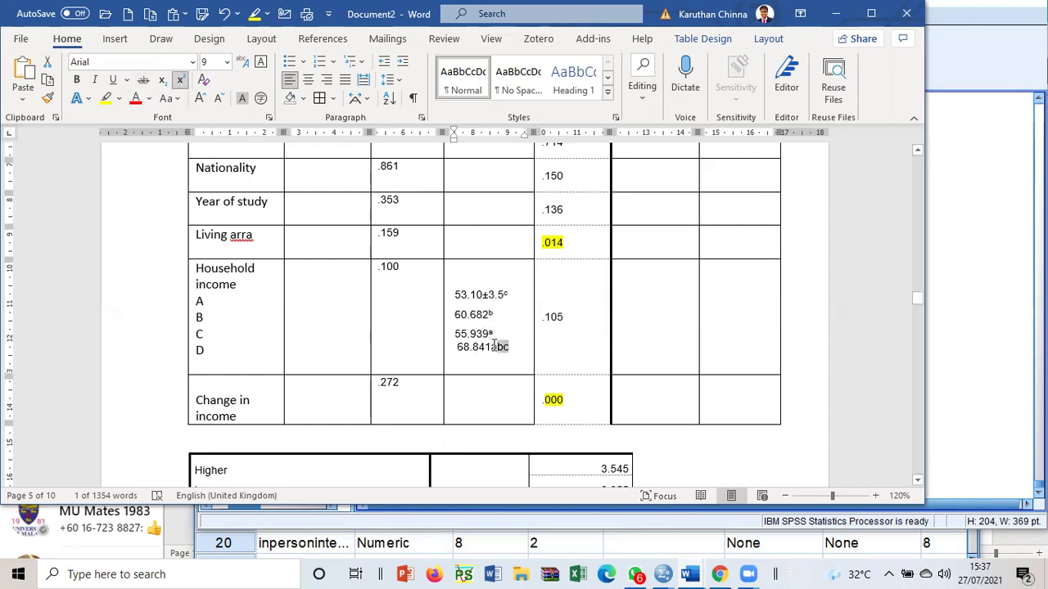
pyautogui.click(181, 81)
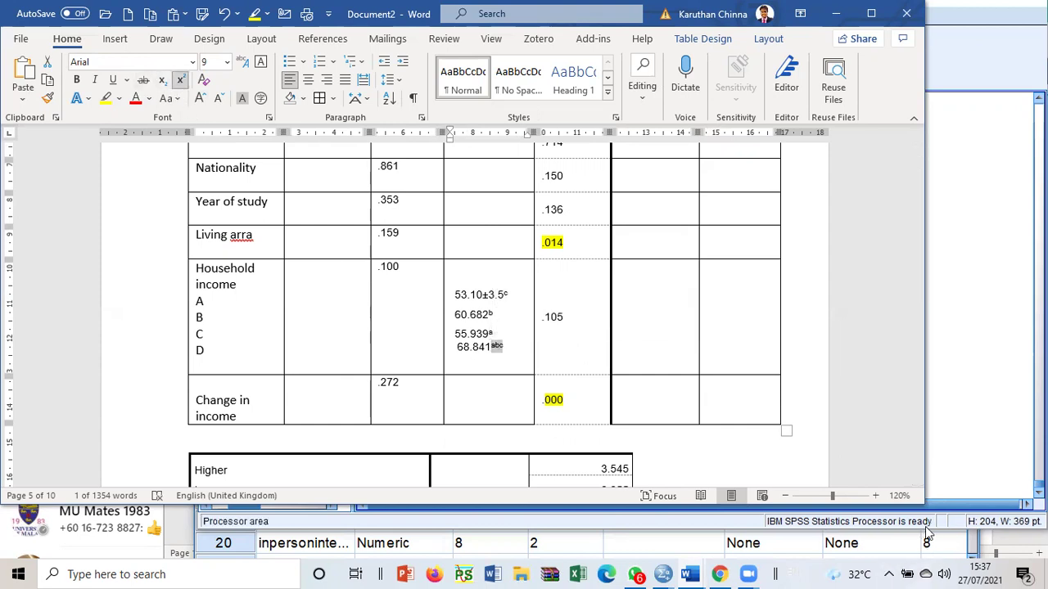
# - Examine the superscript letter pairings between the fourth Household income mean and each of the other three means
pyautogui.click(876, 497)
pyautogui.click(876, 497)
pyautogui.click(876, 497)
pyautogui.click(876, 497)
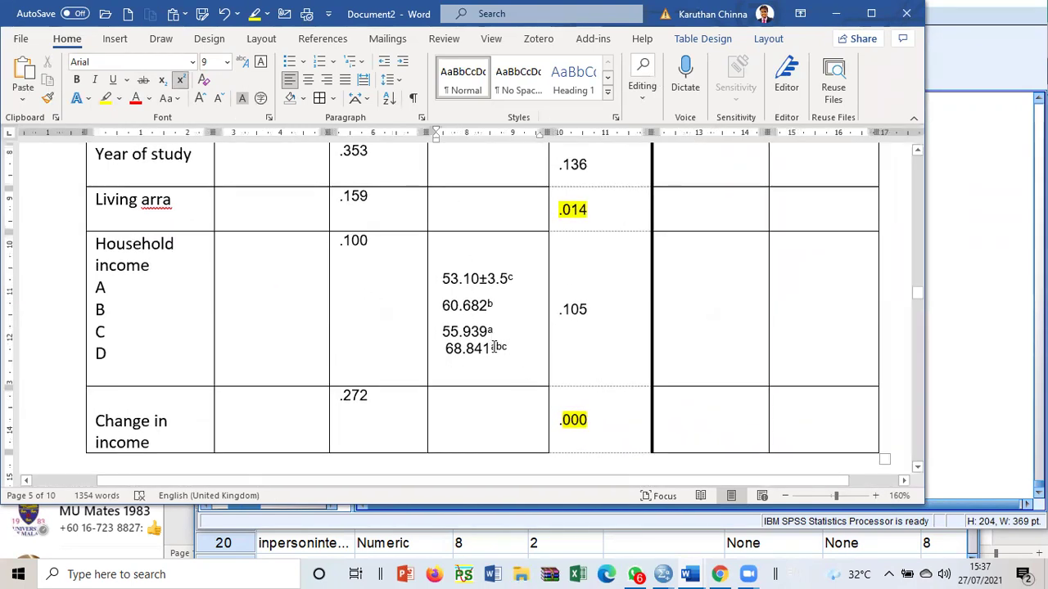
pyautogui.moveTo(495, 330); pyautogui.dragTo(490, 330)
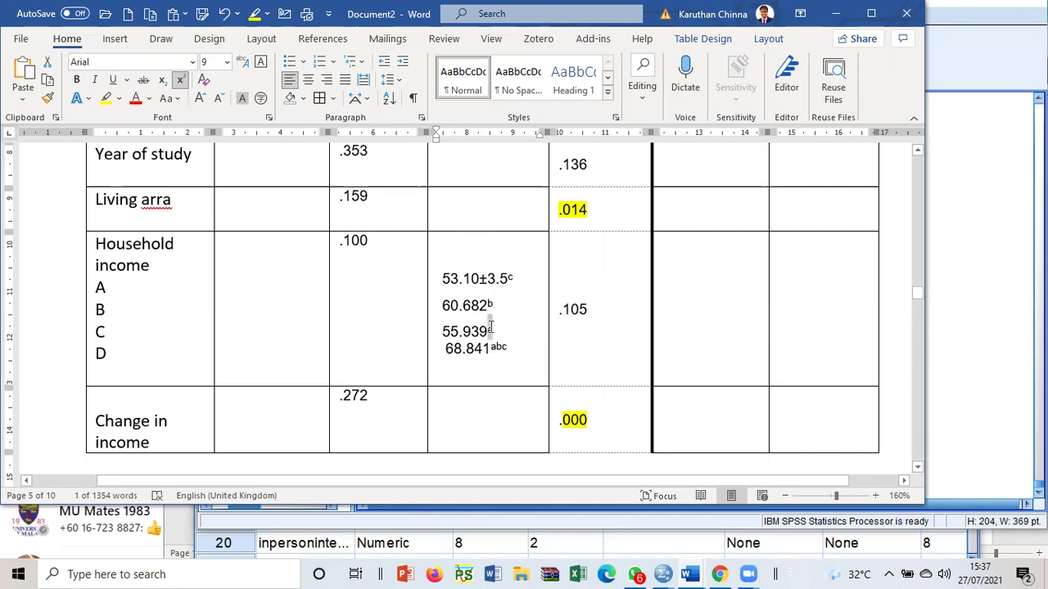
pyautogui.moveTo(489, 330); pyautogui.dragTo(477, 347)
pyautogui.click(499, 346)
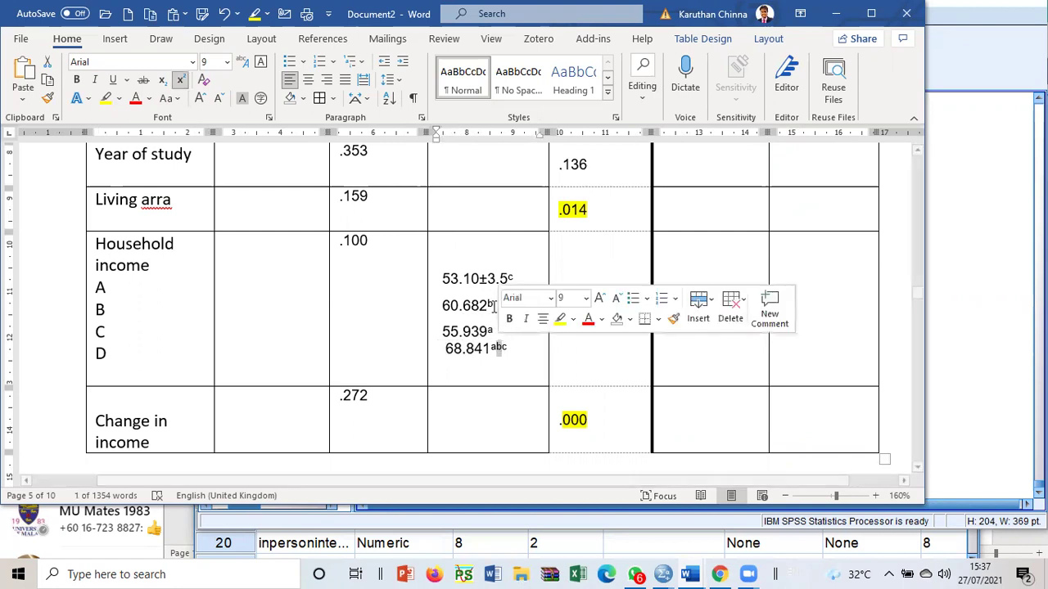
pyautogui.moveTo(494, 305); pyautogui.dragTo(450, 305)
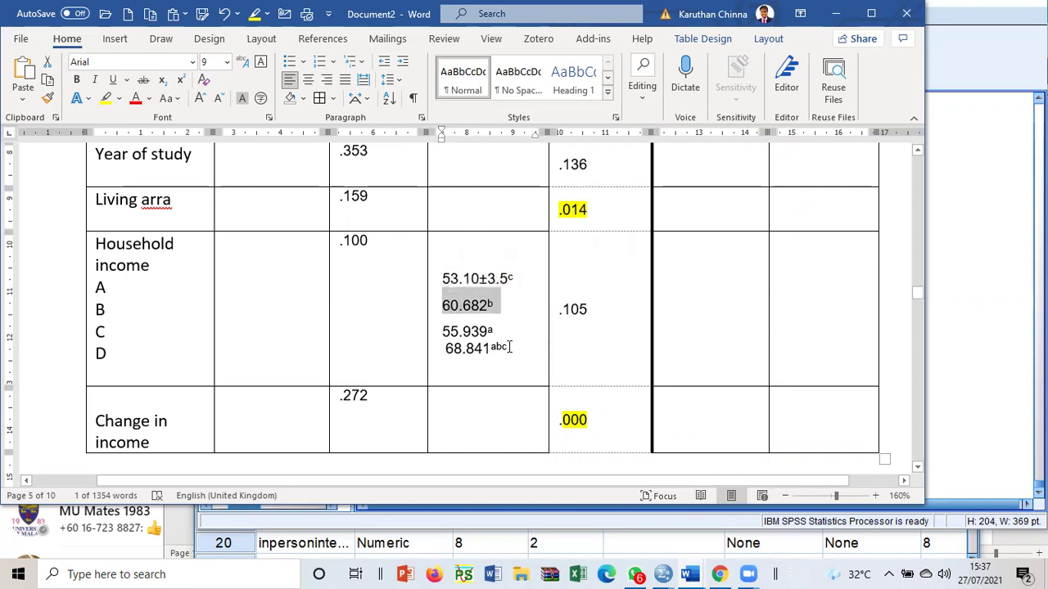
pyautogui.click(506, 346)
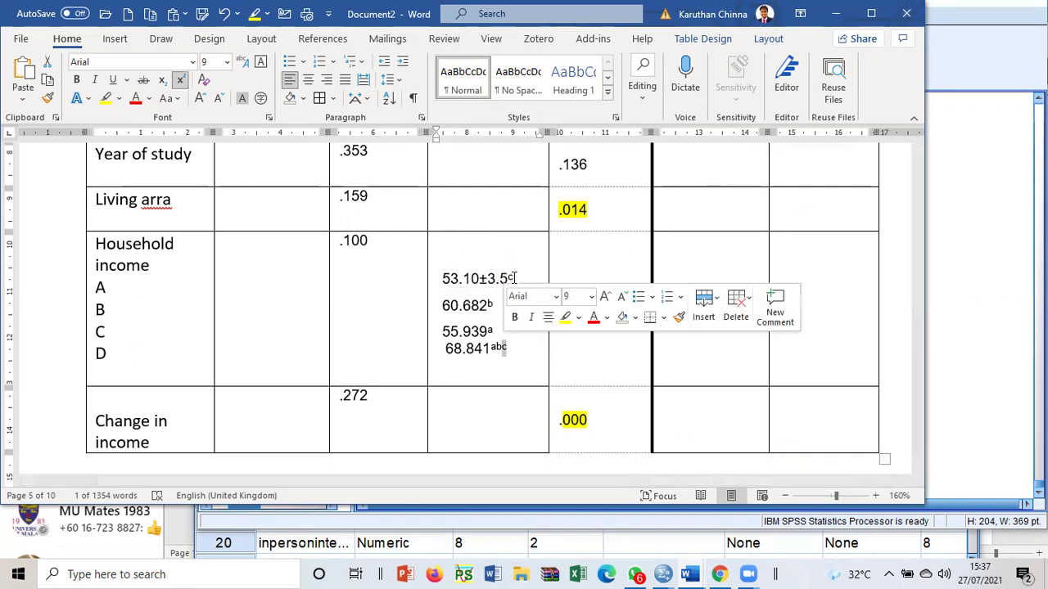
pyautogui.moveTo(515, 278); pyautogui.dragTo(487, 279)
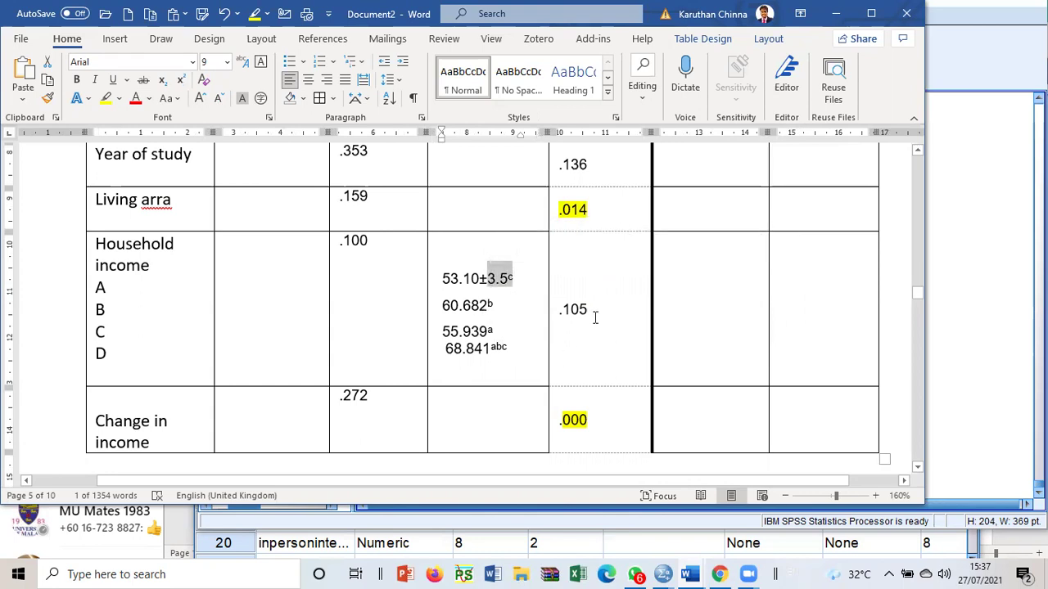
pyautogui.scroll(4, 579, 309)
pyautogui.scroll(-5, 574, 306)
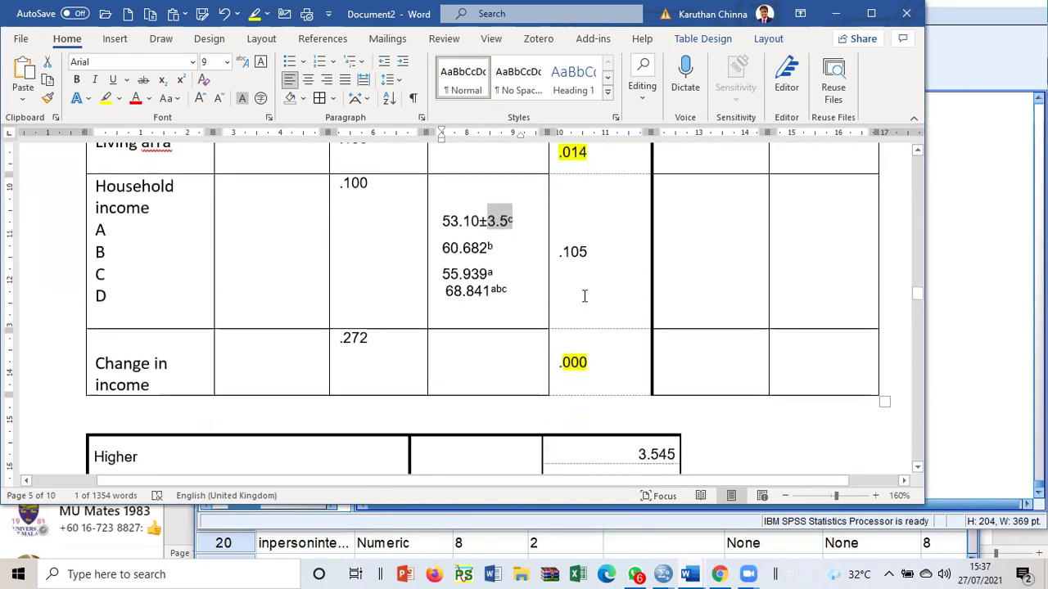
# - Check the Household income and Change in income significance values in the Word table against the SPSS Tests of Between-Subjects Effects for managebility
pyautogui.moveTo(588, 248)
pyautogui.mouseDown()
pyautogui.moveTo(576, 210)
pyautogui.moveTo(572, 241)
pyautogui.mouseUp()
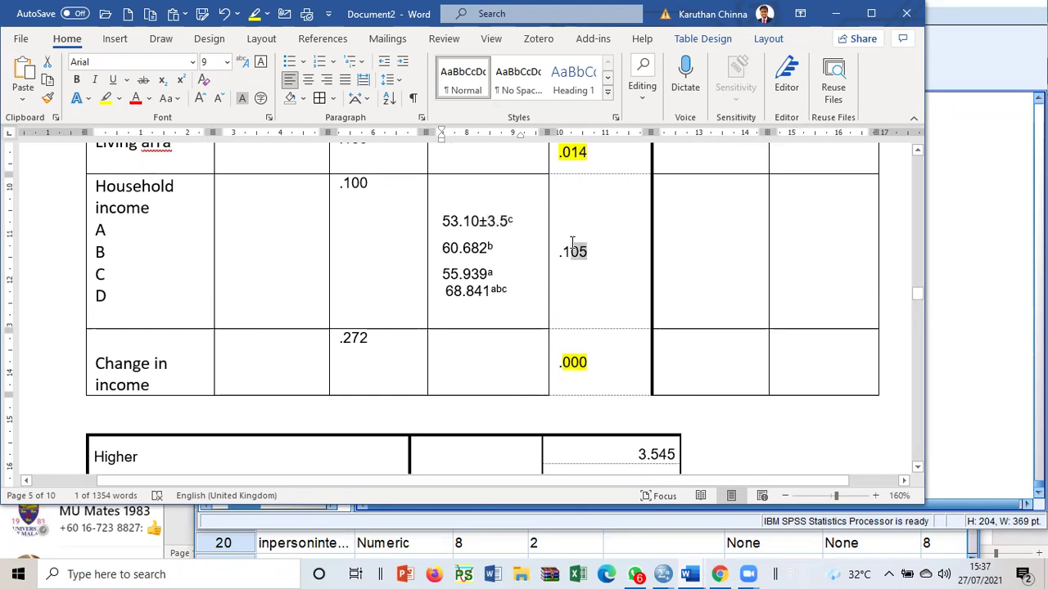
pyautogui.click(598, 281)
pyautogui.scroll(3, 598, 281)
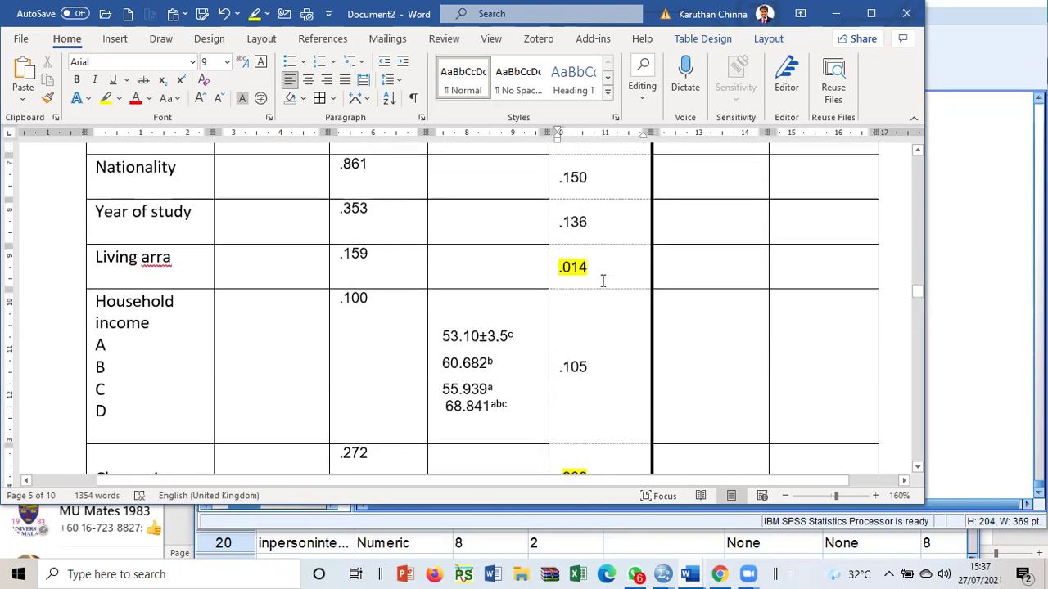
pyautogui.scroll(-3, 603, 281)
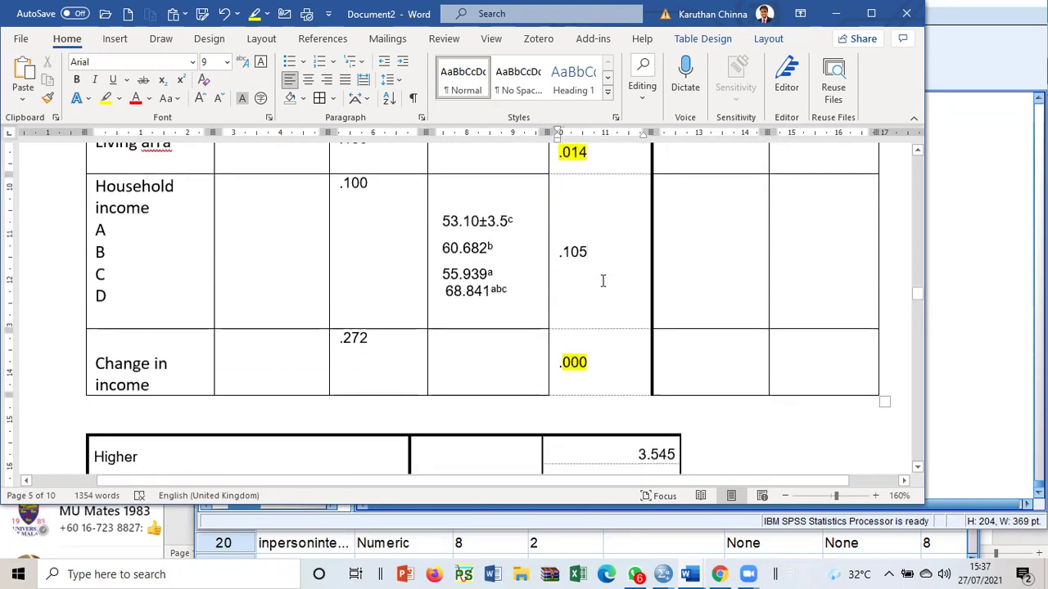
pyautogui.scroll(-4, 603, 281)
pyautogui.click(157, 197)
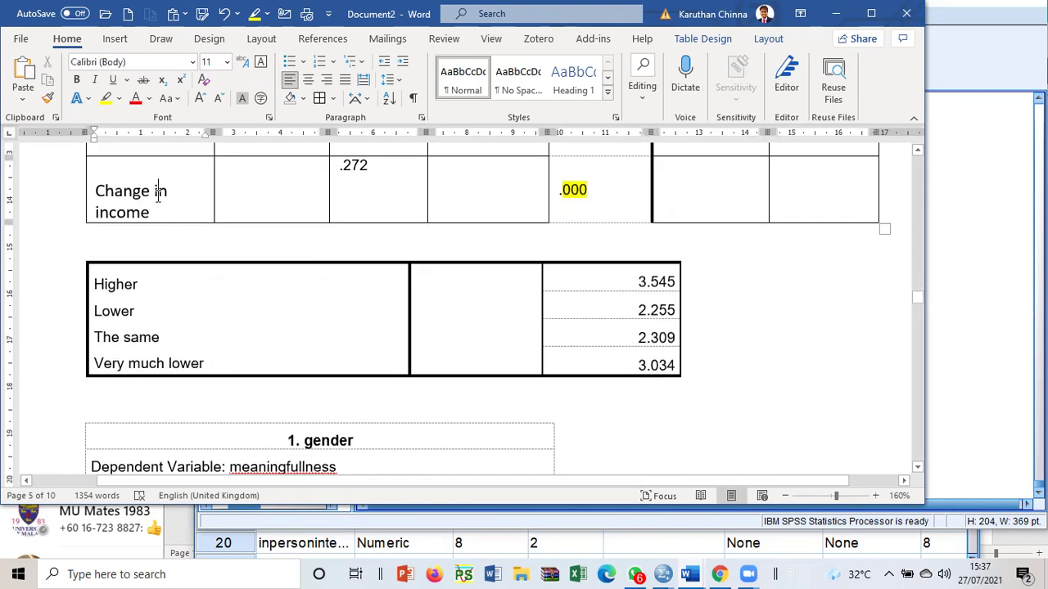
pyautogui.scroll(4, 157, 196)
pyautogui.moveTo(443, 221); pyautogui.dragTo(508, 288)
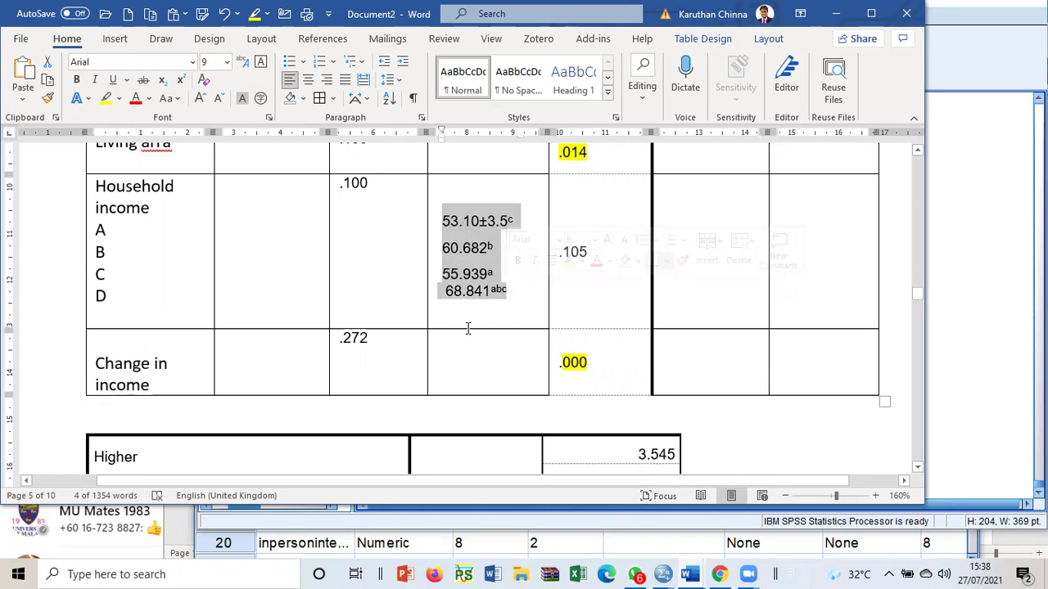
pyautogui.scroll(-10, 468, 328)
pyautogui.click(953, 343)
pyautogui.scroll(20, 953, 338)
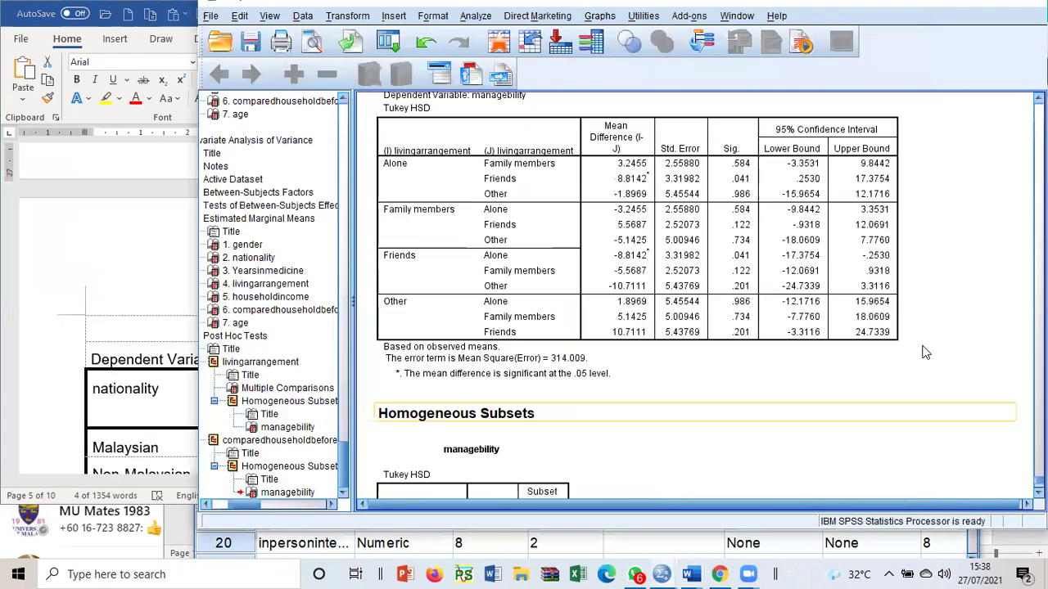
pyautogui.scroll(3, 926, 356)
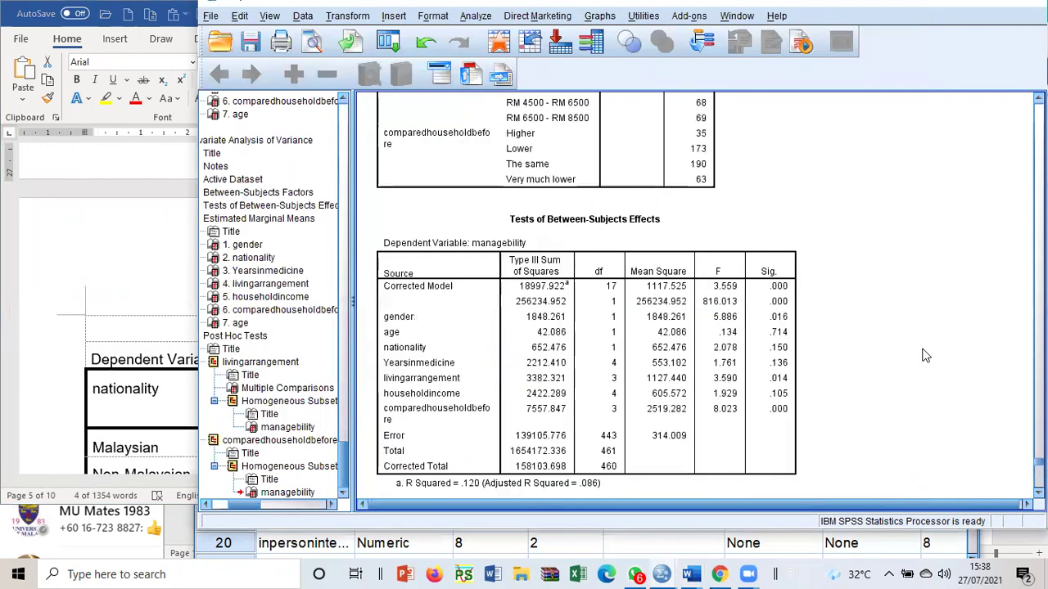
pyautogui.click(735, 412)
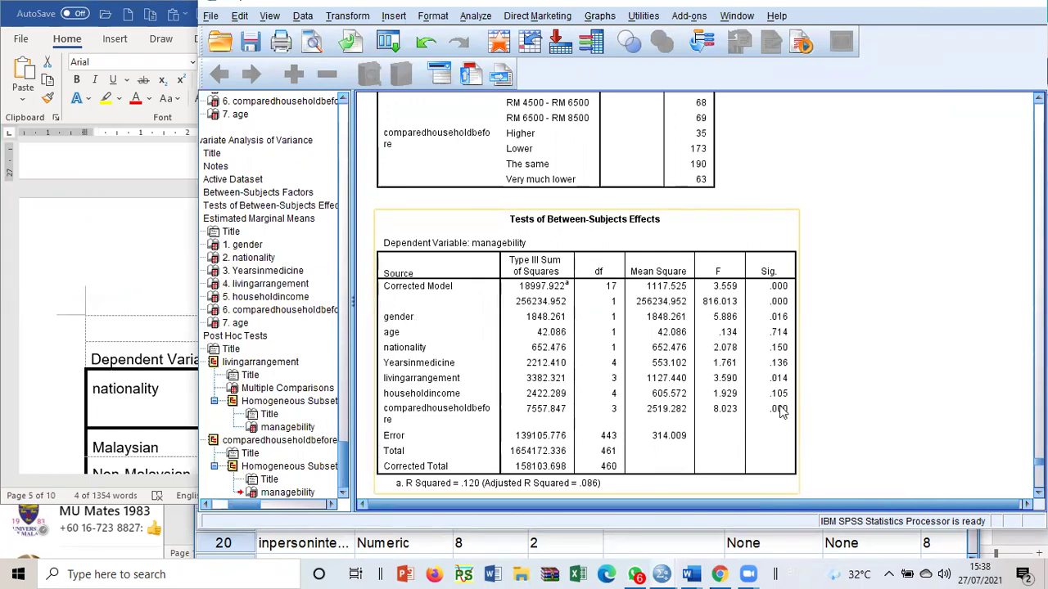
# - Move the four means with their superscript letters from the Household income row to the same column of the Change in income row in Word
pyautogui.click(123, 263)
pyautogui.scroll(5, 107, 260)
pyautogui.scroll(10, 108, 260)
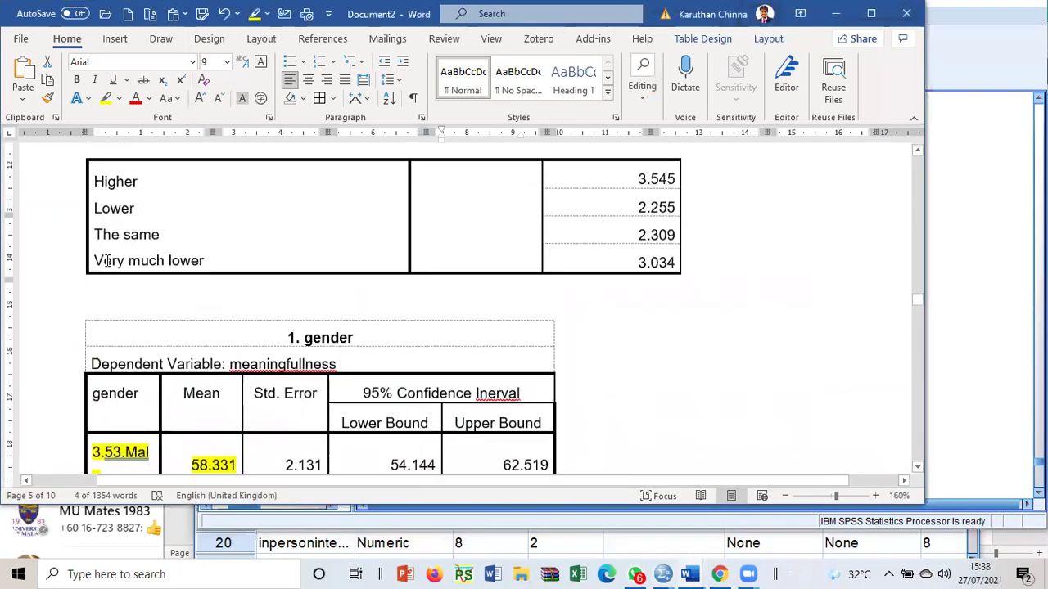
pyautogui.moveTo(446, 272); pyautogui.dragTo(508, 347)
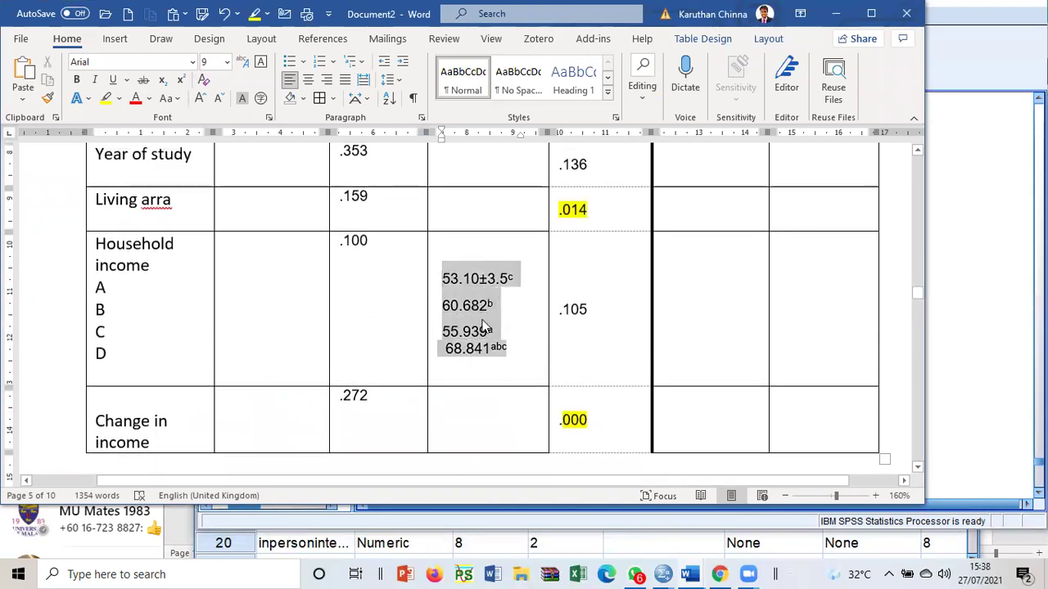
pyautogui.press('F2')
pyautogui.click(458, 408)
pyautogui.press('Return')
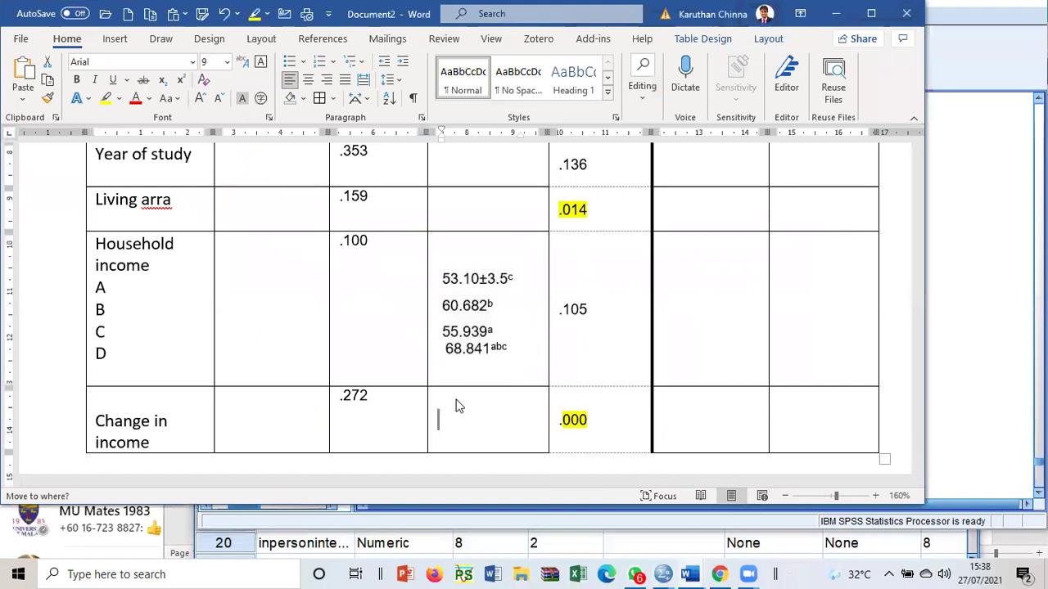
pyautogui.doubleClick(593, 386)
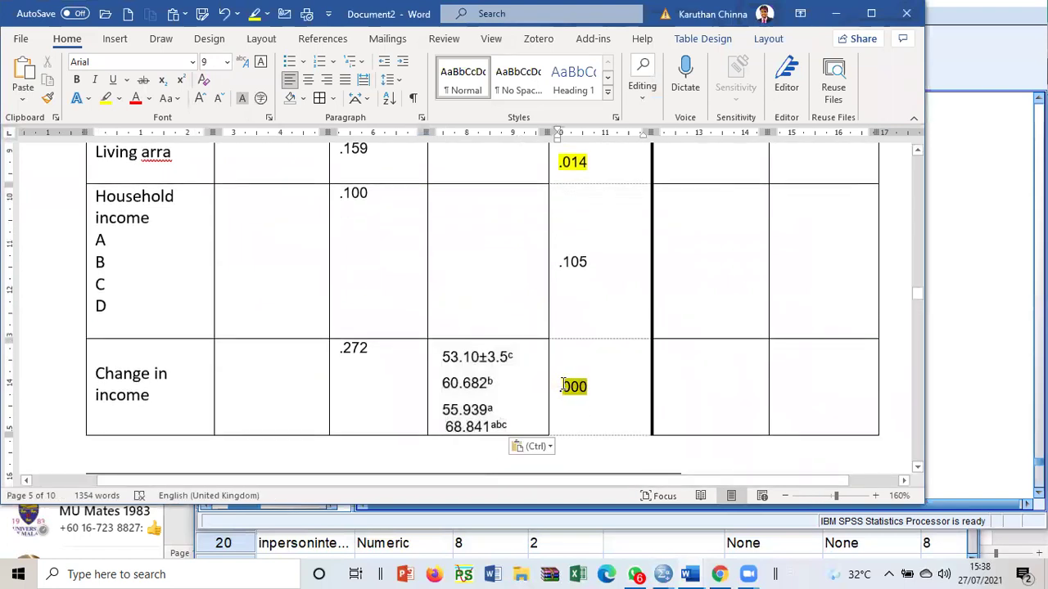
# - Add a note directly below the summary table reading "A,b,c pairwice different"
pyautogui.scroll(-1, 296, 405)
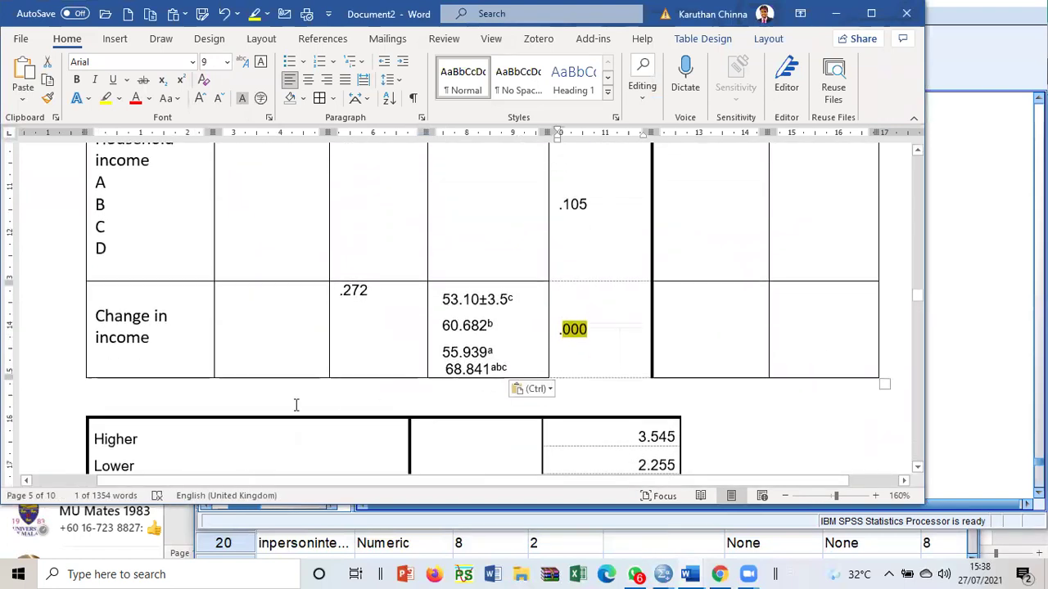
pyautogui.click(207, 391)
pyautogui.press('Return')
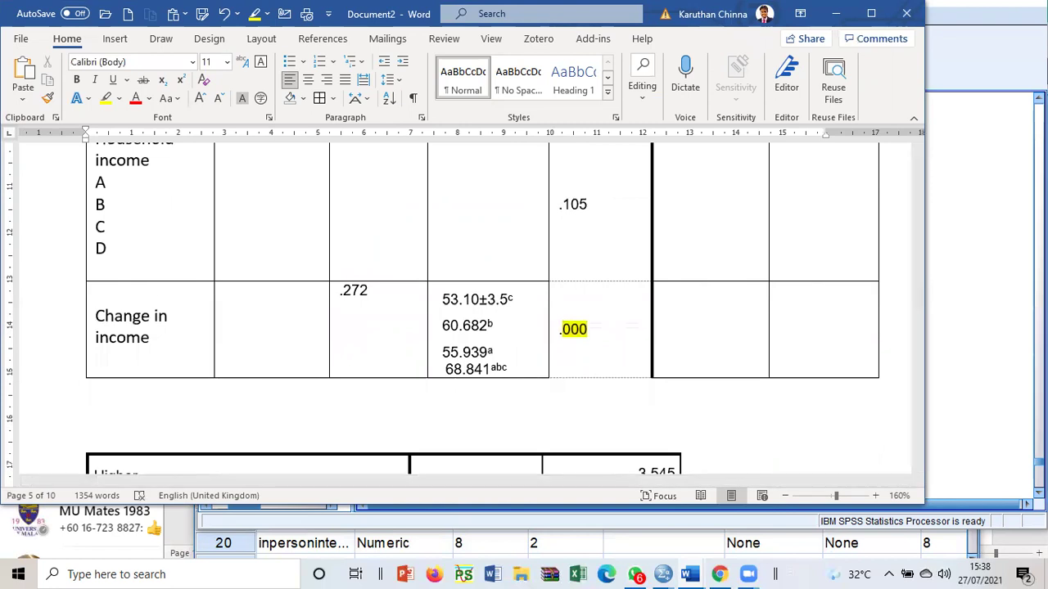
pyautogui.write('a')
pyautogui.write(',b,c ')
pyautogui.write('pairwi')
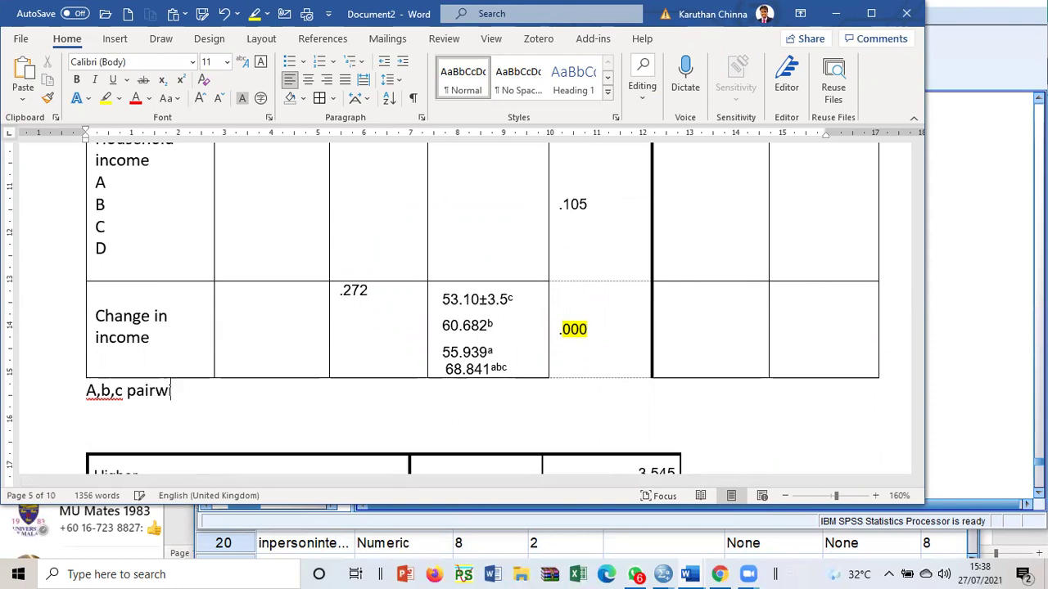
pyautogui.write('ce differe')
pyautogui.write('nvce')
pyautogui.press('BackSpace')
pyautogui.press('BackSpace')
pyautogui.press('BackSpace')
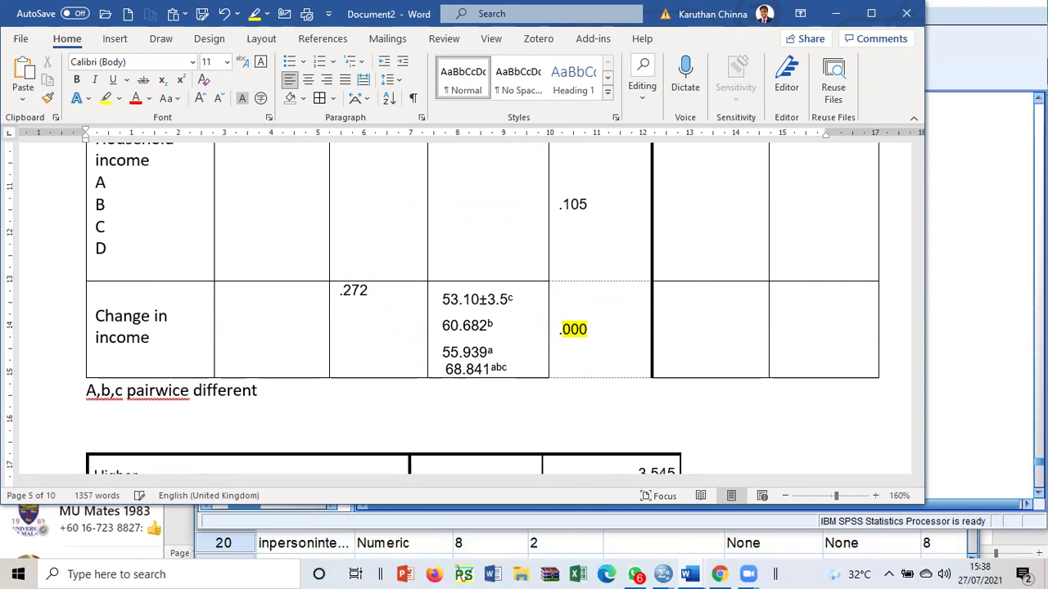
# - Correct the spelling of "pairwice" to "pairwise" in the note below the table
pyautogui.click(165, 391)
pyautogui.moveTo(180, 397); pyautogui.dragTo(173, 400)
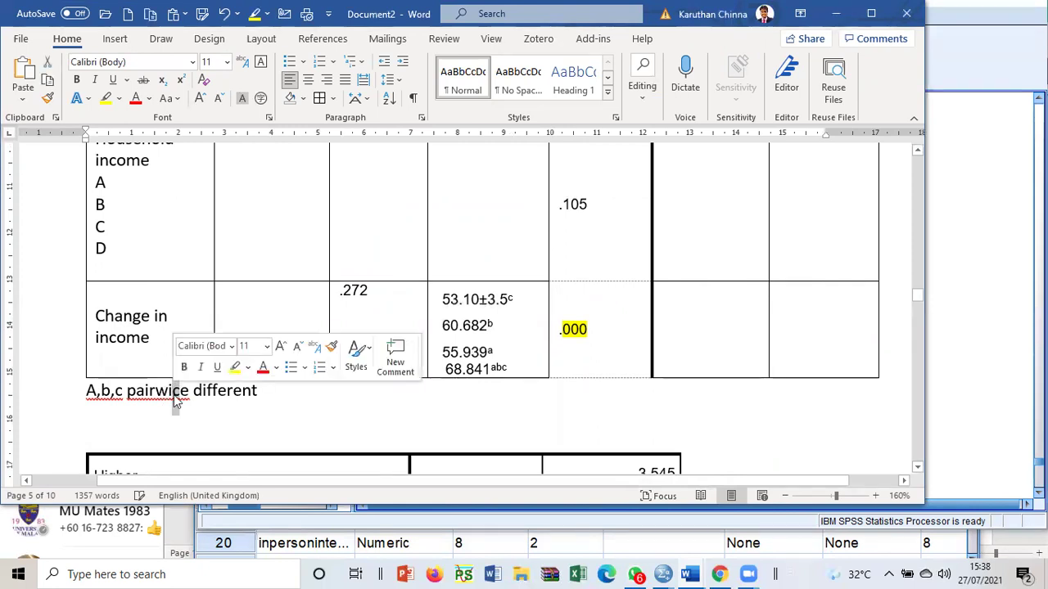
pyautogui.write('s')
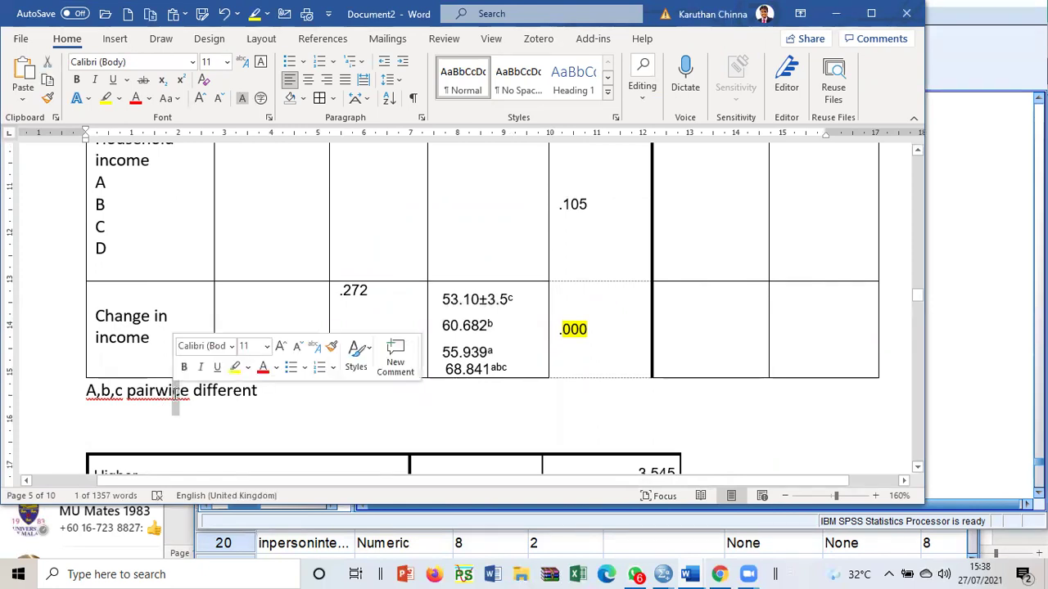
# - Change the note's opening letter to lowercase a and format "a,b,c" as superscript
pyautogui.moveTo(590, 330); pyautogui.dragTo(564, 330)
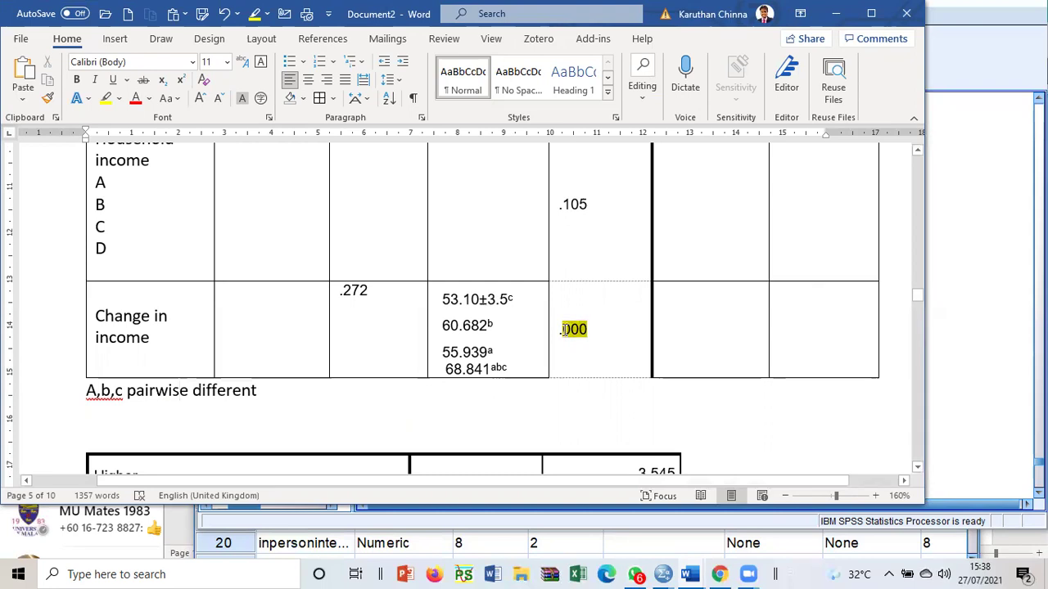
pyautogui.moveTo(87, 391); pyautogui.dragTo(92, 400)
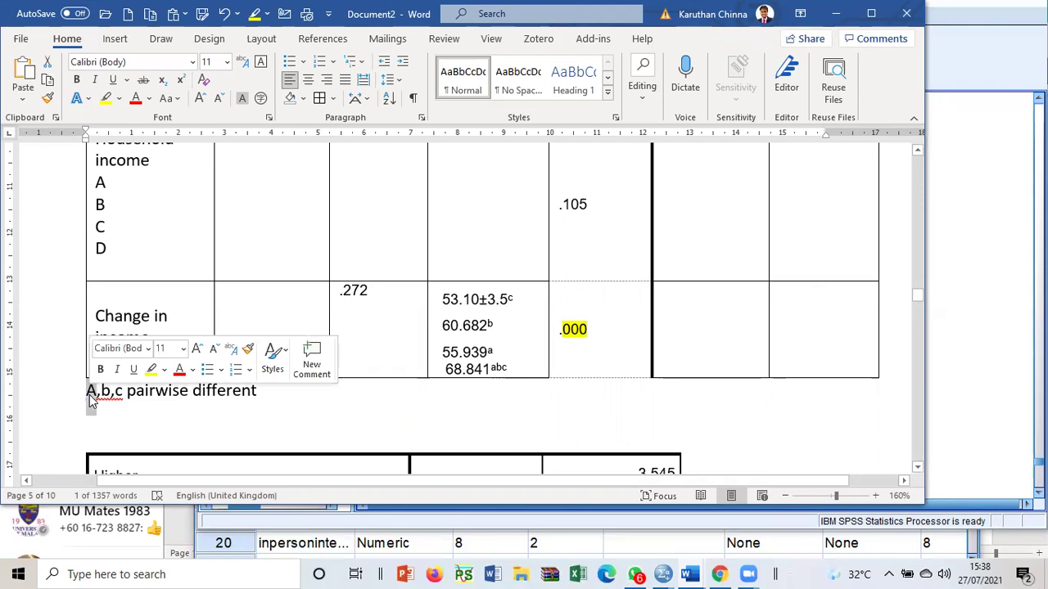
pyautogui.write('a,')
pyautogui.moveTo(125, 391); pyautogui.dragTo(87, 395)
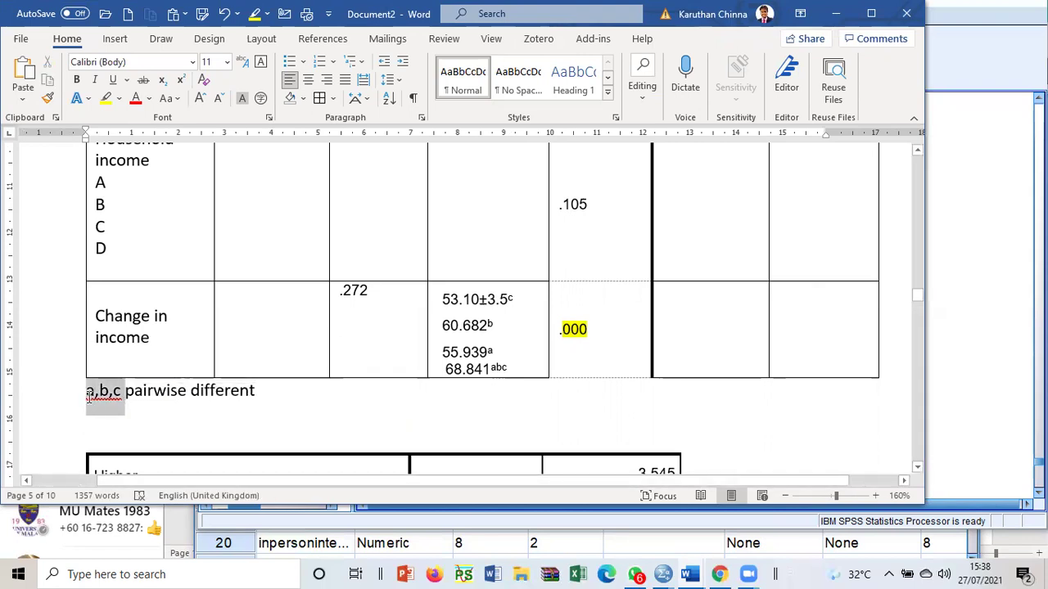
pyautogui.click(180, 79)
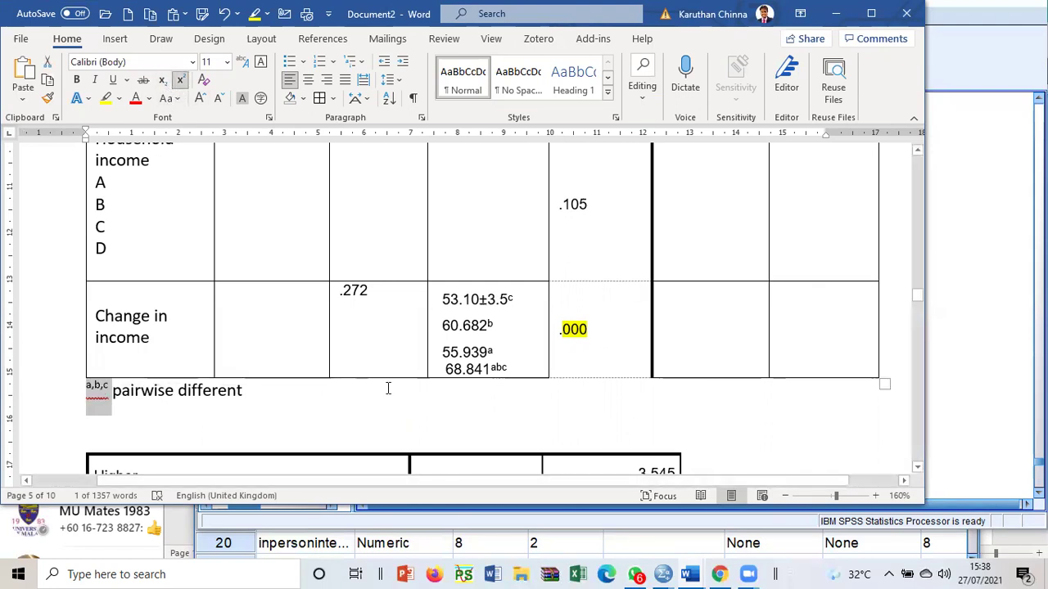
# - Start a line below the note with "The mean score for The" and highlight the 68.841 mean with its letters in yellow
pyautogui.moveTo(496, 366); pyautogui.dragTo(489, 353)
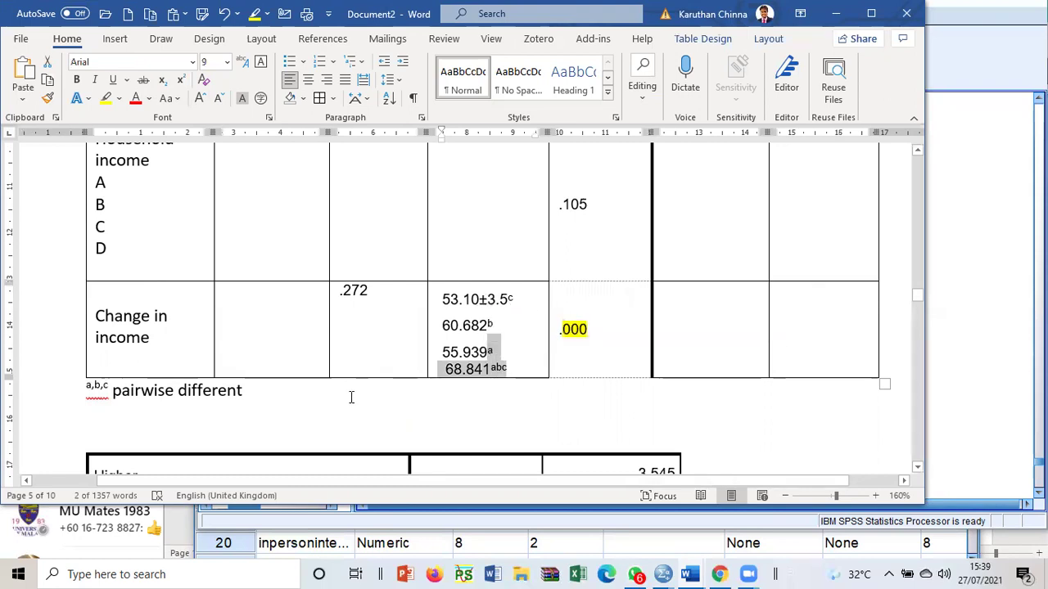
pyautogui.click(307, 412)
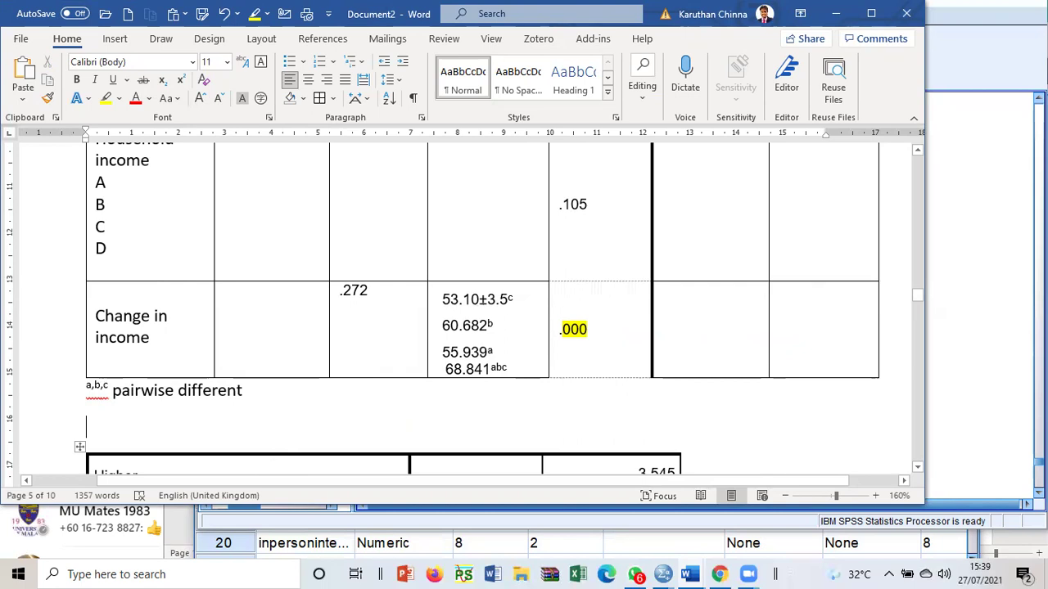
pyautogui.write('The mean')
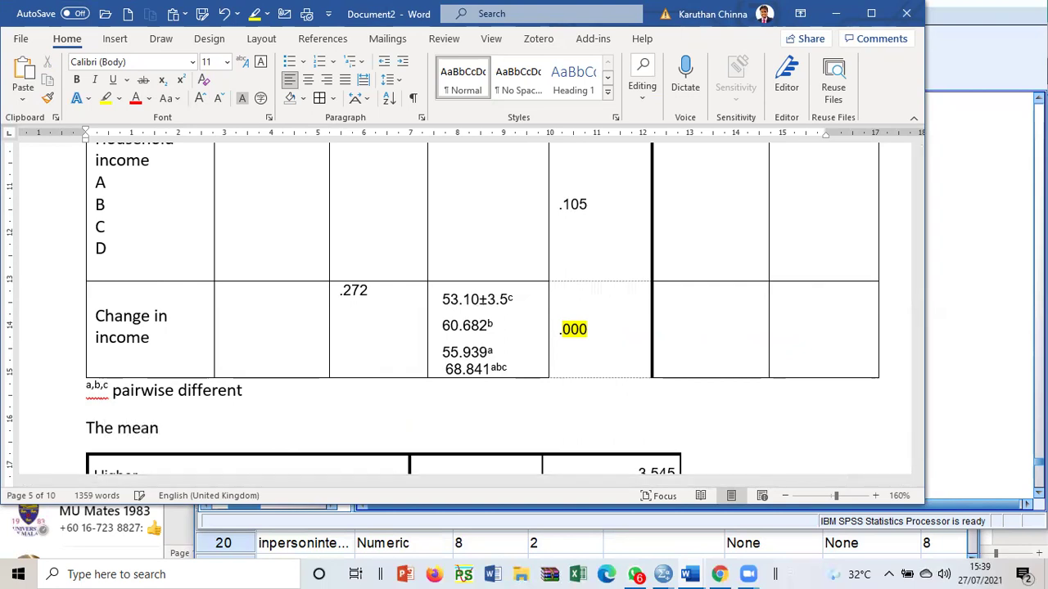
pyautogui.write(' score fo')
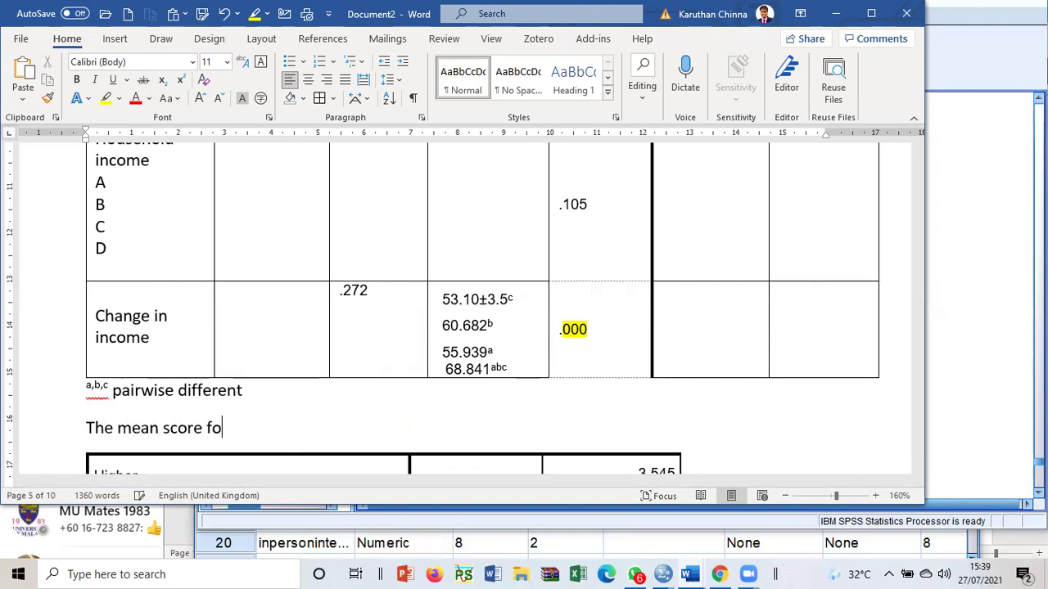
pyautogui.write('r The')
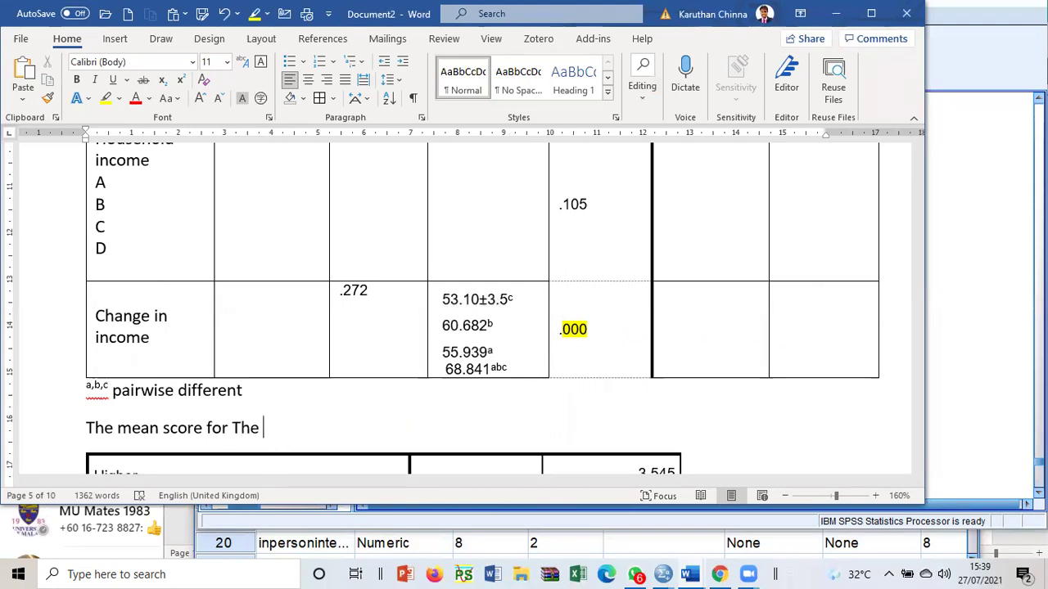
pyautogui.moveTo(445, 369); pyautogui.dragTo(495, 371)
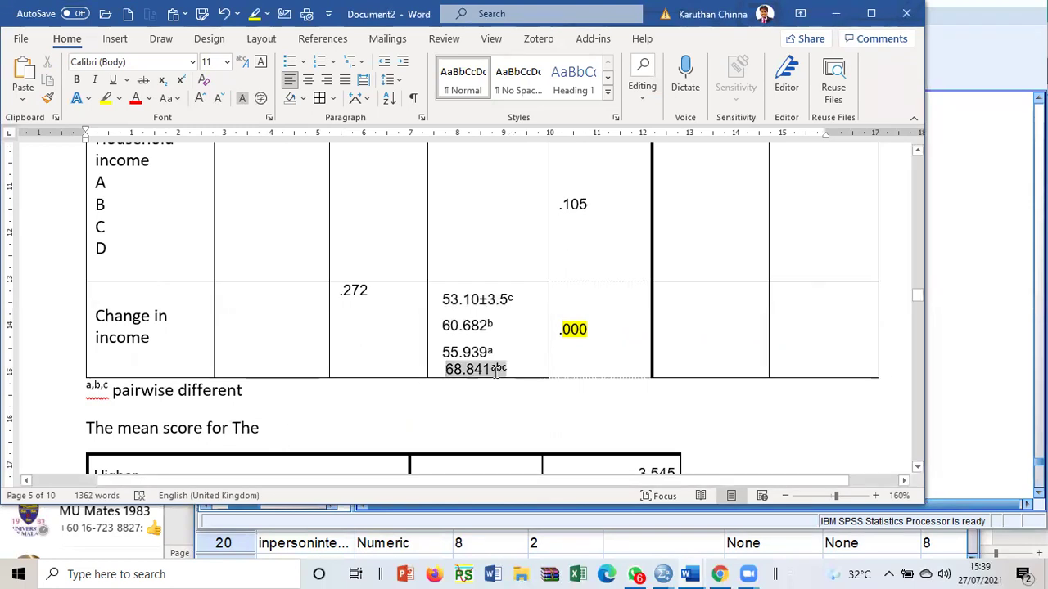
pyautogui.click(105, 100)
# - Replace the trailing "The" so the sentence reads "The mean score for much lower is sig higher compared those in other groups"
pyautogui.moveTo(260, 428); pyautogui.dragTo(235, 427)
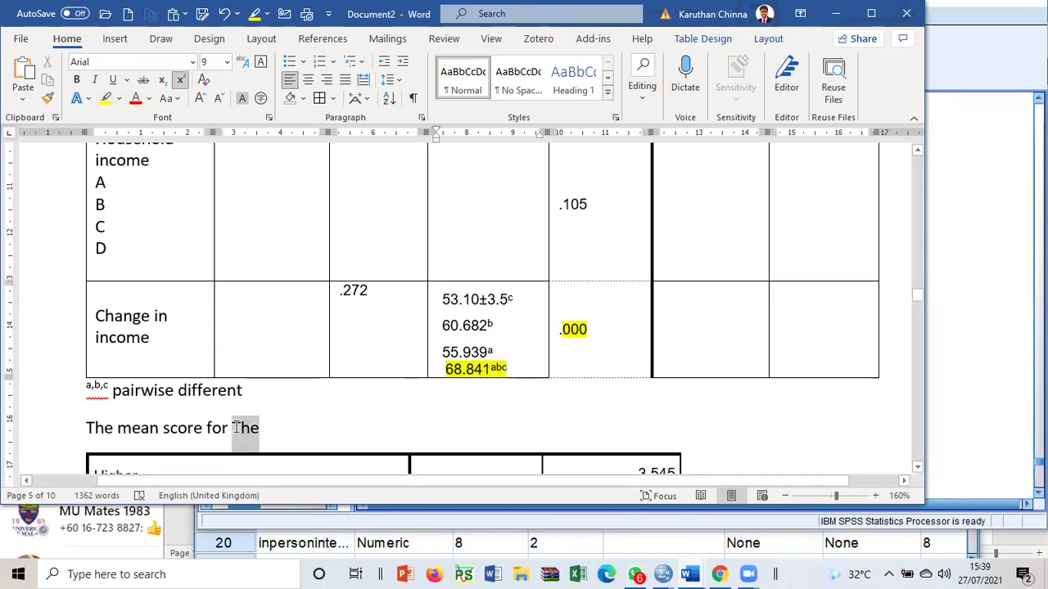
pyautogui.write('much lowe ')
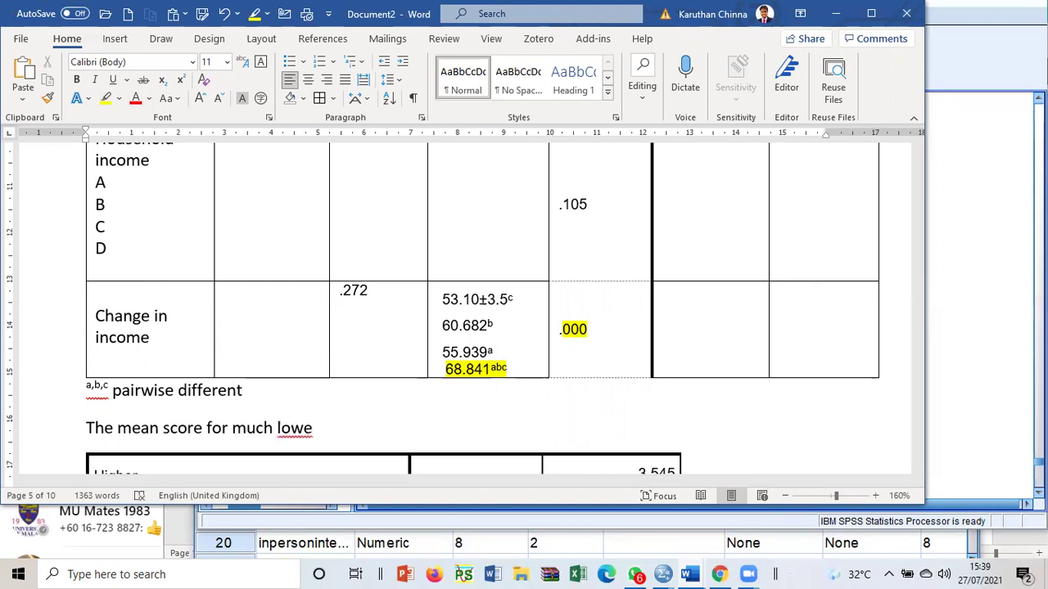
pyautogui.write('r is sig hi')
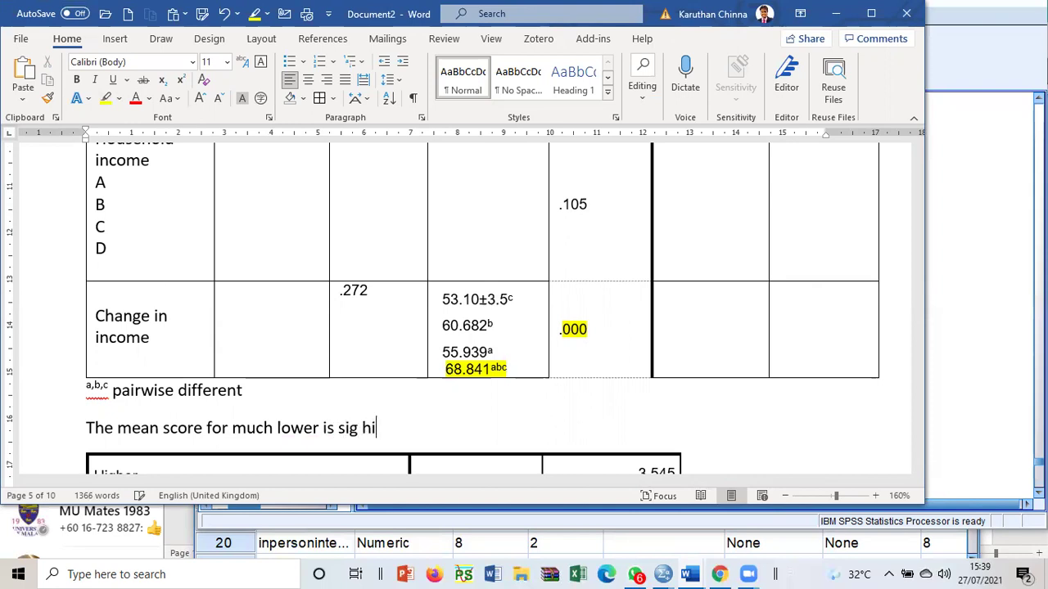
pyautogui.write('gher co')
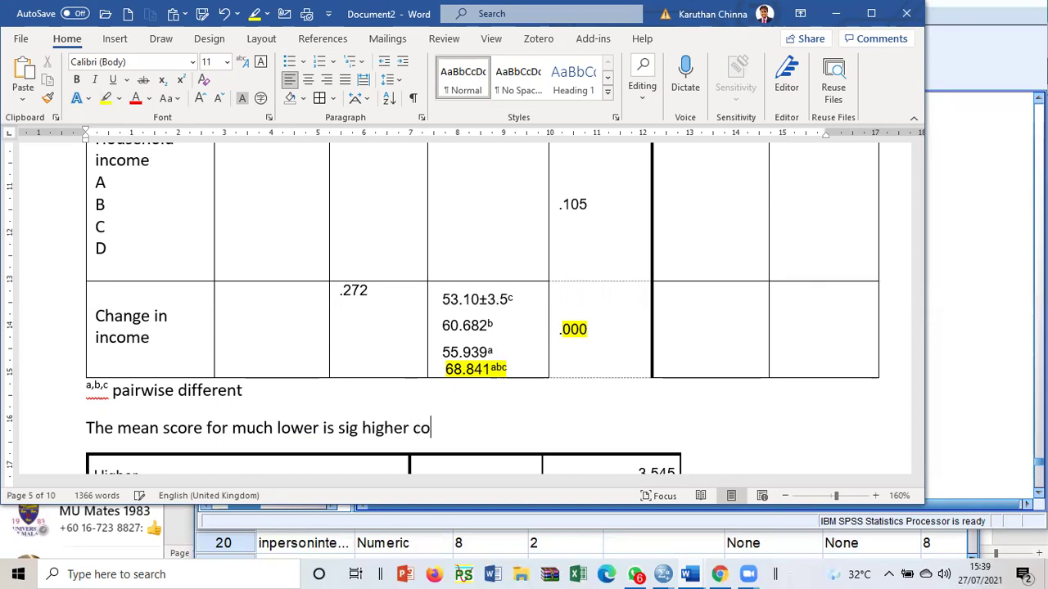
pyautogui.write('mpared to')
pyautogui.press('BackSpace')
pyautogui.write('hoe')
pyautogui.press('BackSpace')
pyautogui.press('BackSpace')
pyautogui.press('BackSpace')
pyautogui.write('ose in other groups')
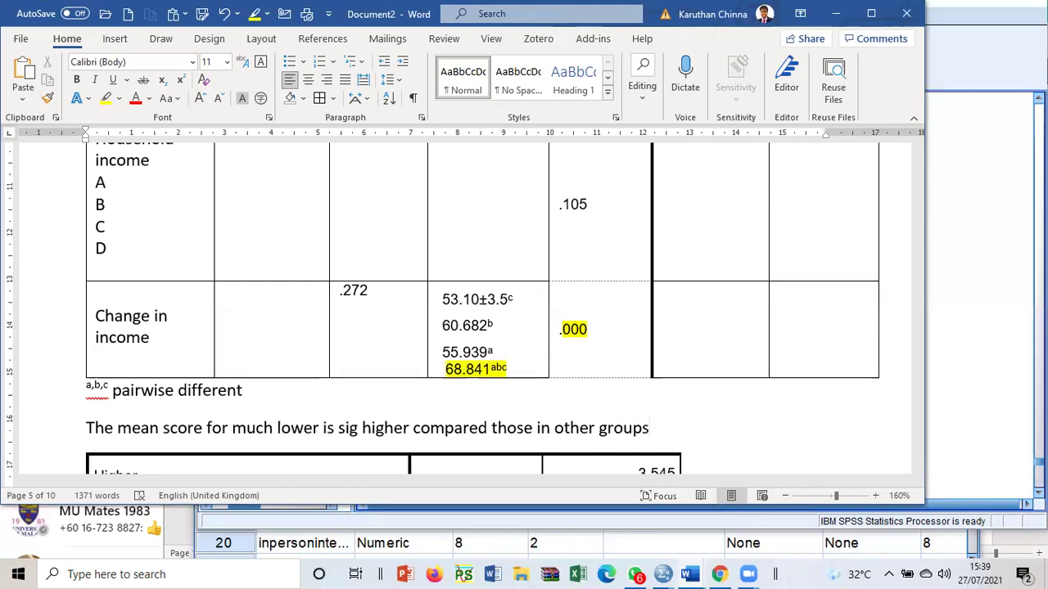
pyautogui.moveTo(486, 299); pyautogui.dragTo(491, 354)
pyautogui.moveTo(340, 427); pyautogui.dragTo(645, 425)
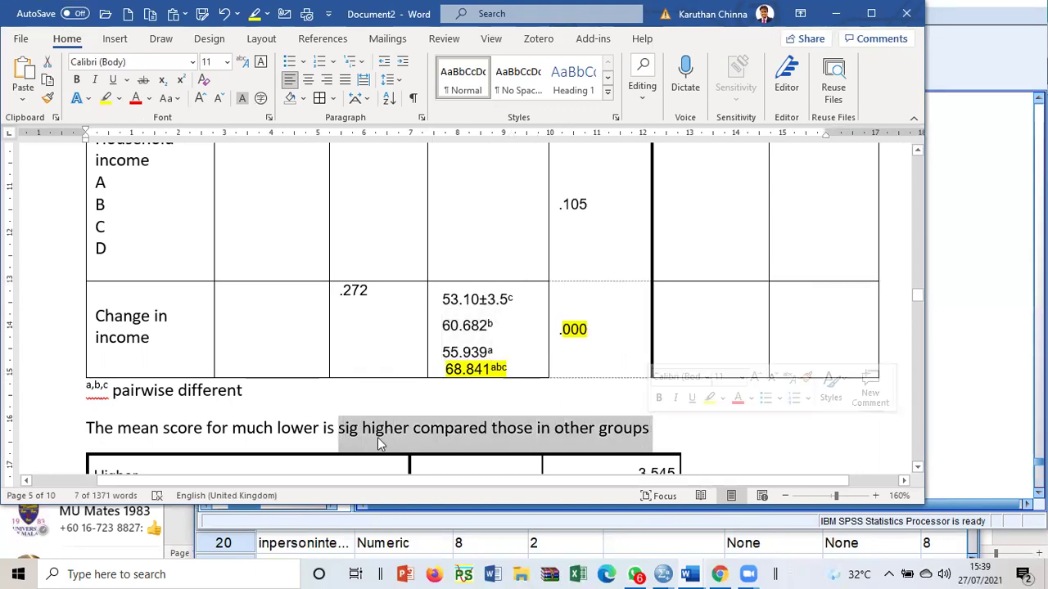
pyautogui.moveTo(233, 428); pyautogui.dragTo(538, 428)
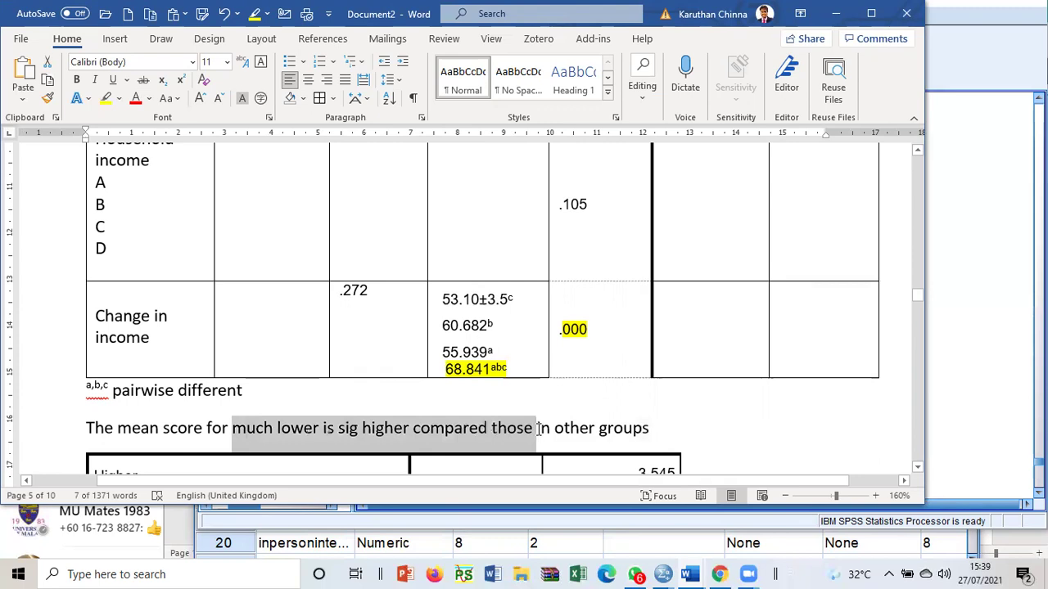
pyautogui.moveTo(480, 300); pyautogui.dragTo(498, 370)
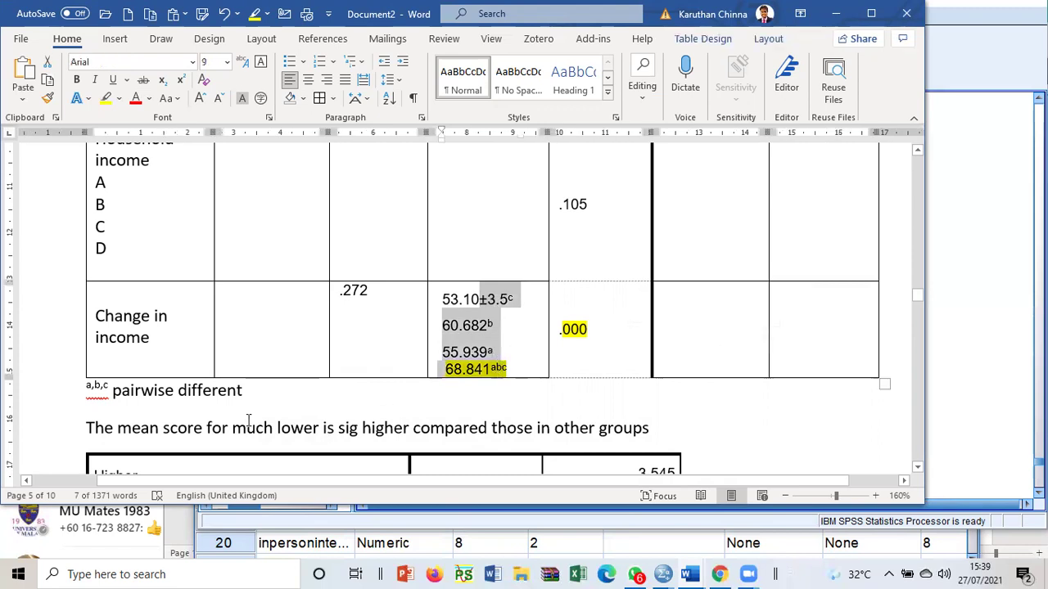
pyautogui.moveTo(164, 427); pyautogui.dragTo(640, 434)
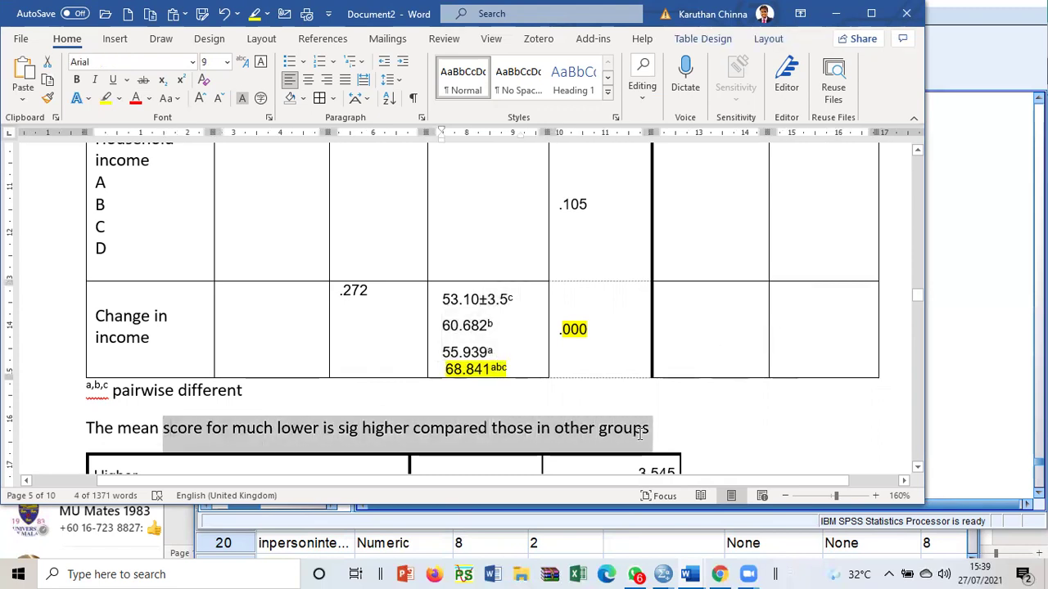
pyautogui.click(661, 435)
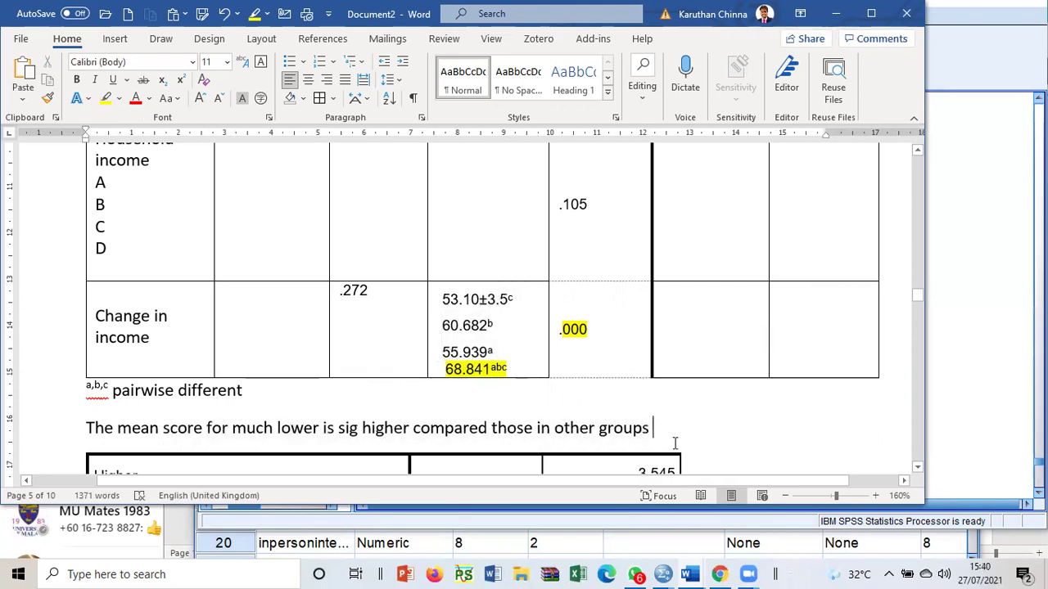
# - Look up the Tukey HSD managebility table for livingarrangement and compare the friends and family members means with the alone and other means
pyautogui.scroll(5, 676, 442)
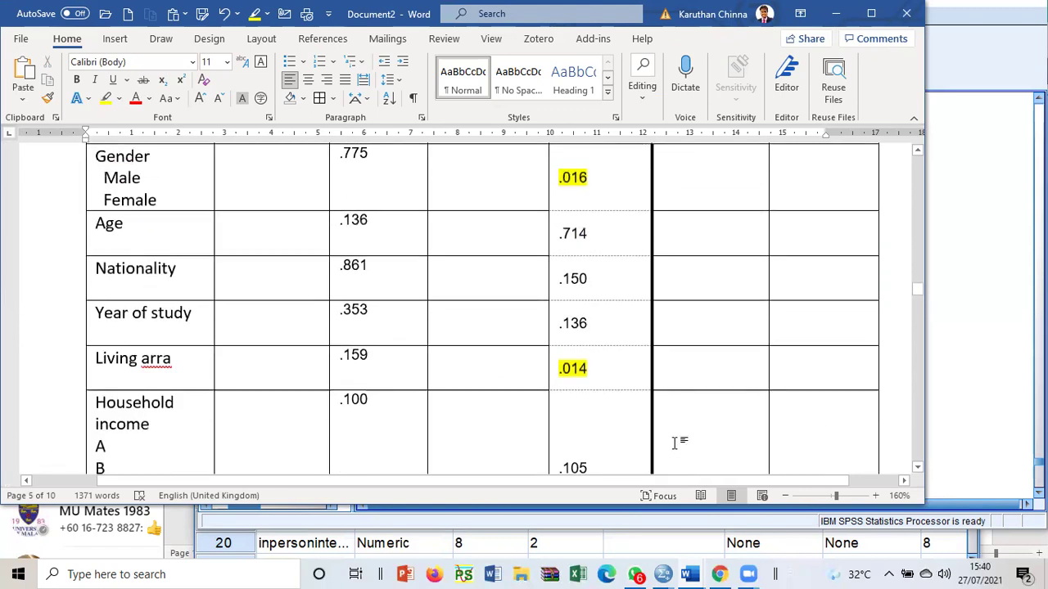
pyautogui.moveTo(150, 360); pyautogui.dragTo(561, 374)
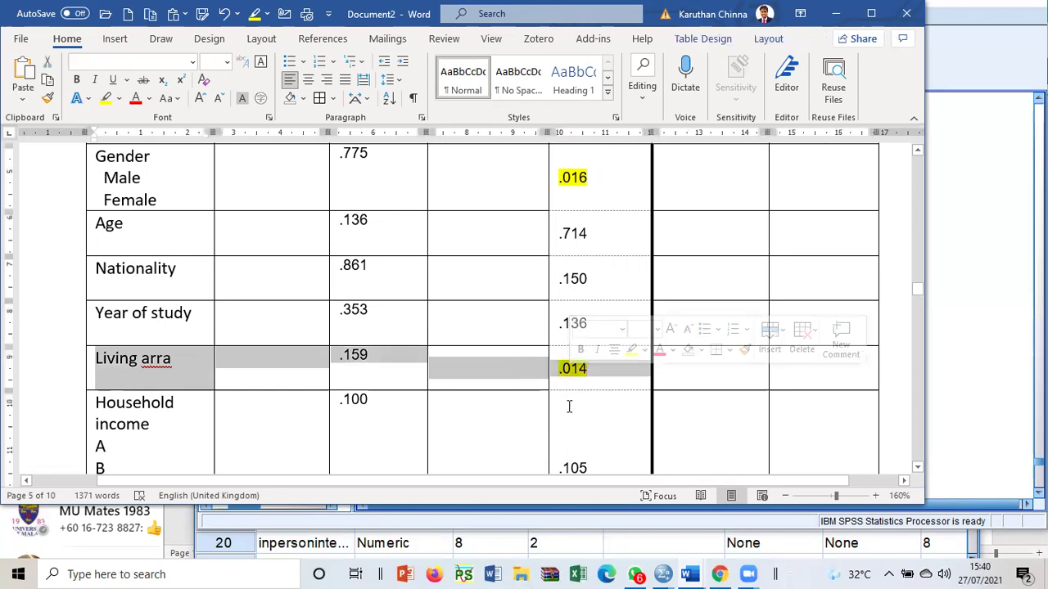
pyautogui.scroll(-10, 565, 404)
pyautogui.scroll(-20, 563, 404)
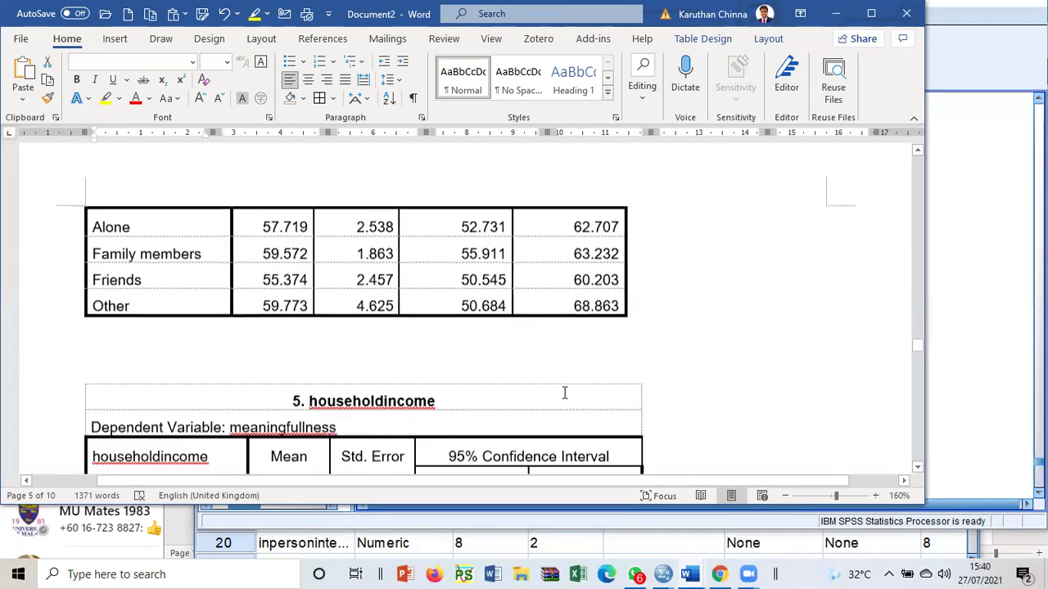
pyautogui.scroll(-20, 549, 428)
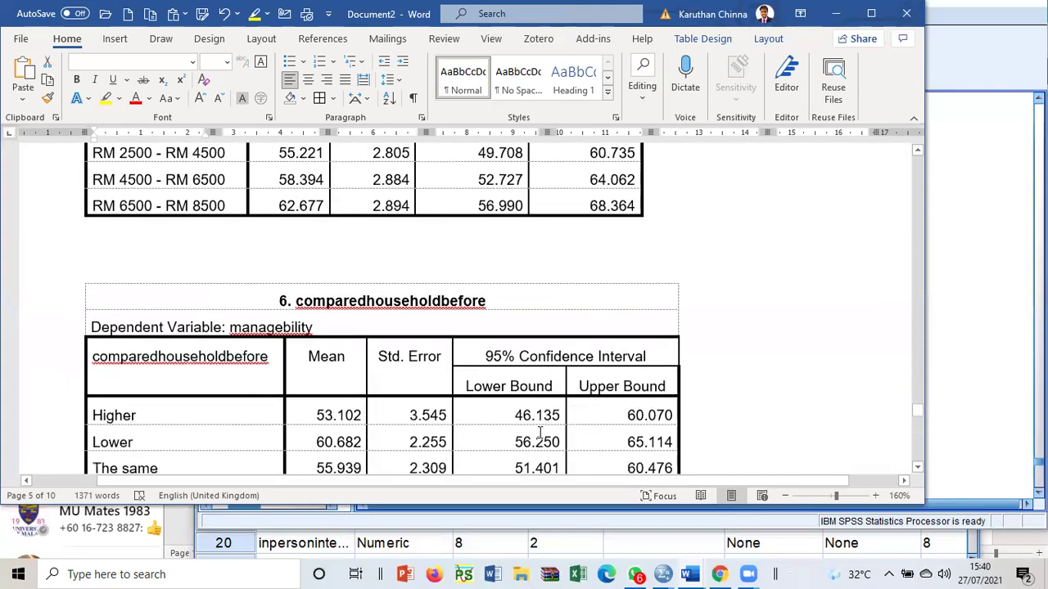
pyautogui.scroll(-3, 533, 440)
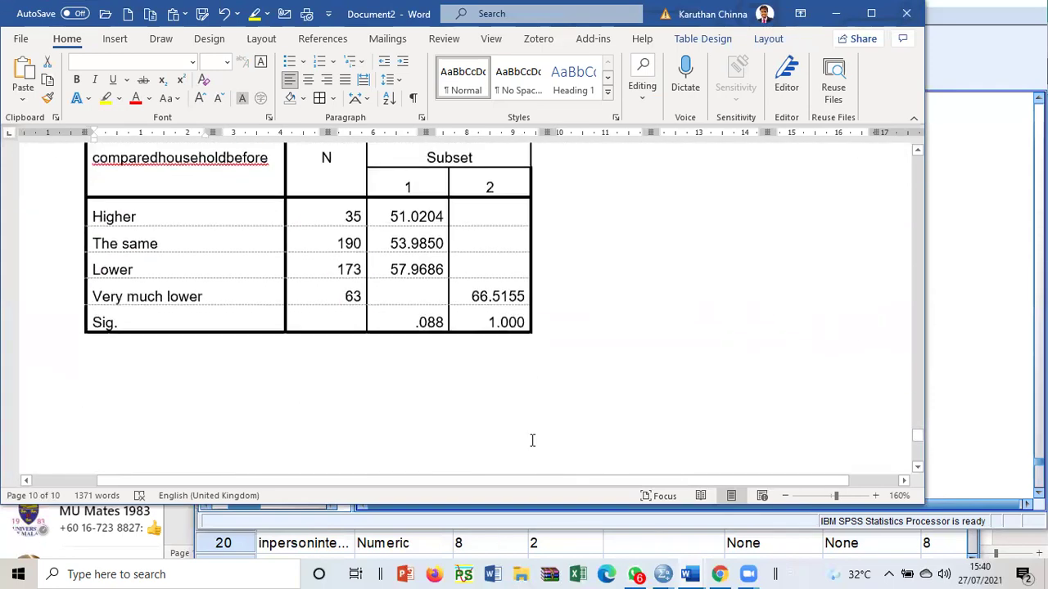
pyautogui.scroll(10, 532, 440)
pyautogui.scroll(-2, 532, 440)
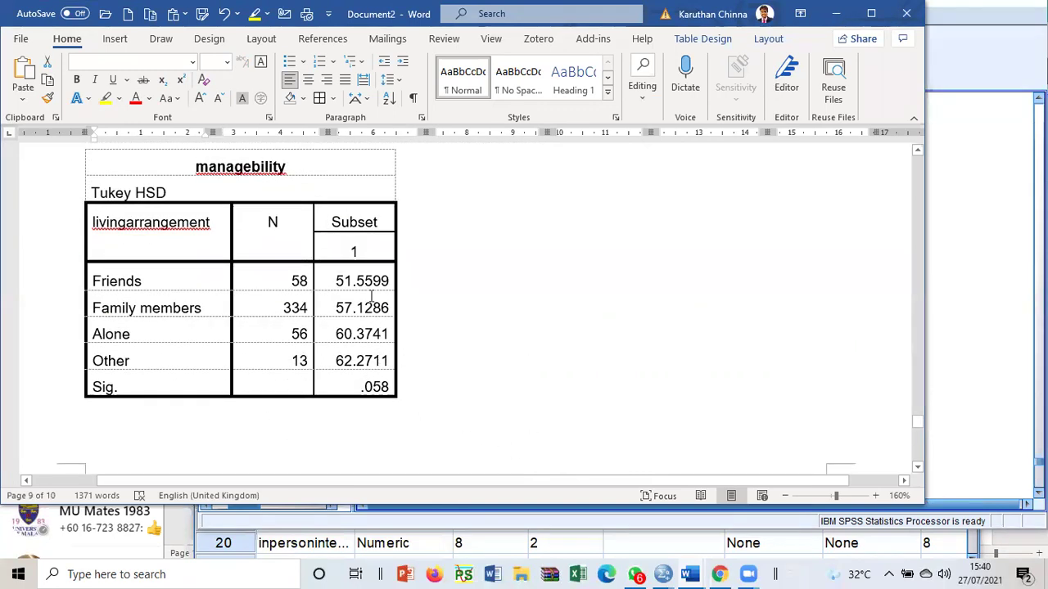
pyautogui.moveTo(338, 280); pyautogui.dragTo(355, 301)
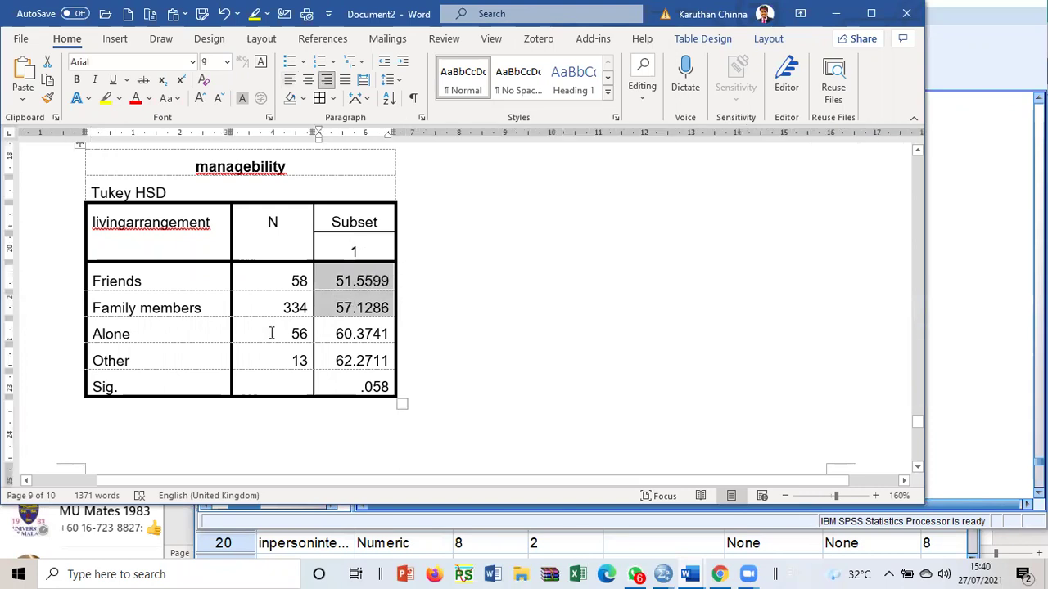
pyautogui.moveTo(210, 342); pyautogui.dragTo(348, 366)
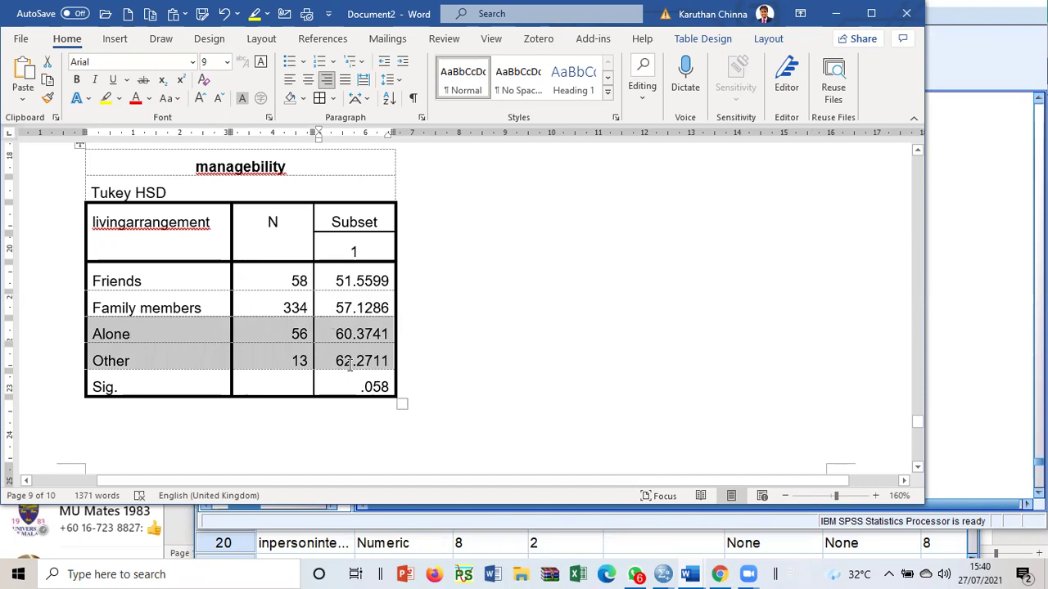
pyautogui.click(349, 366)
# - Remove the superscript letters from all four means in the Change in income row
pyautogui.scroll(10, 589, 372)
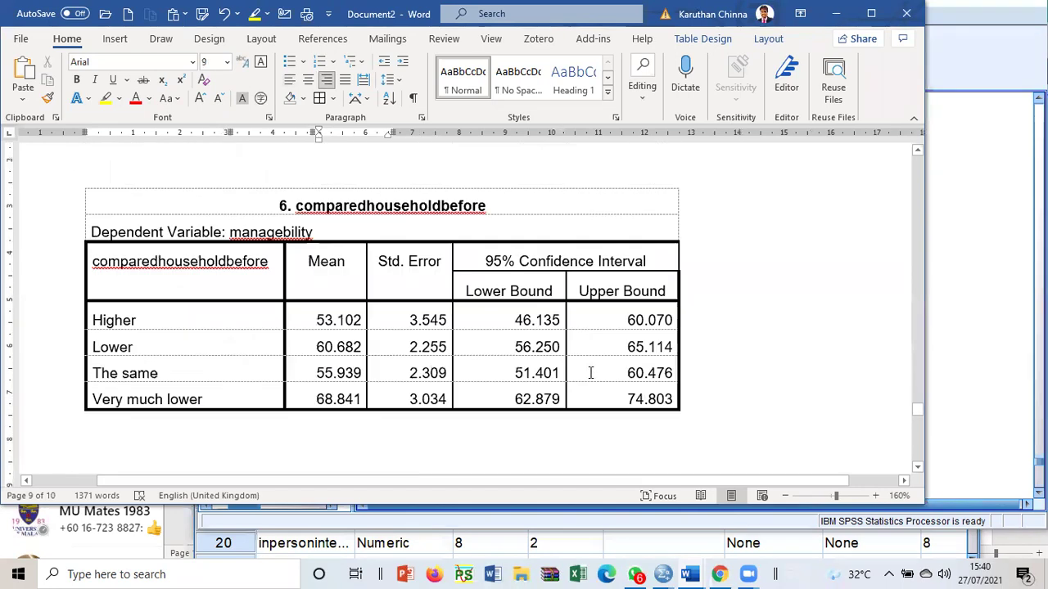
pyautogui.scroll(15, 590, 372)
pyautogui.scroll(-20, 590, 373)
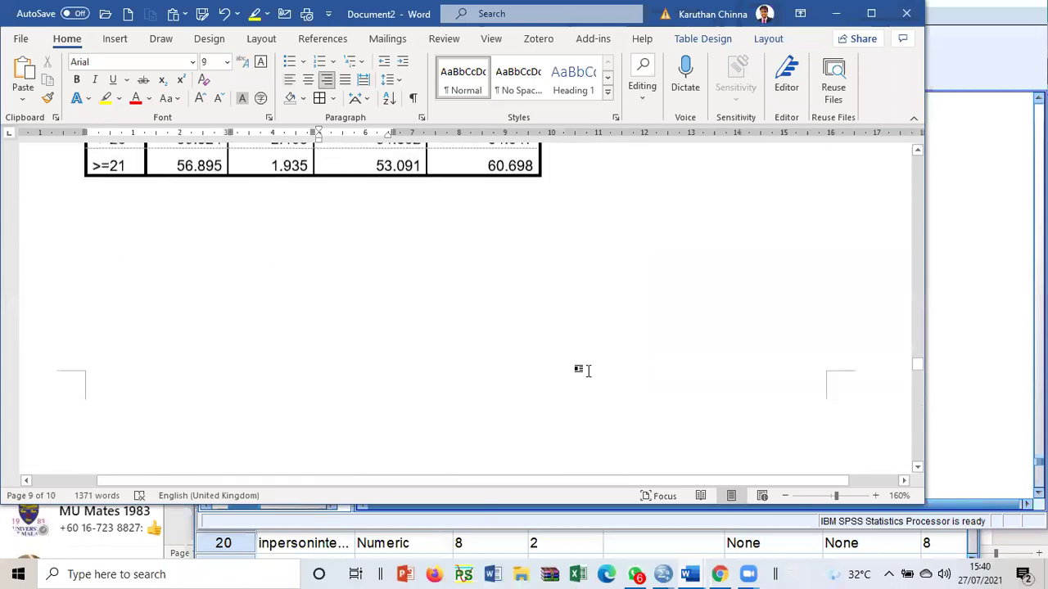
pyautogui.scroll(15, 590, 369)
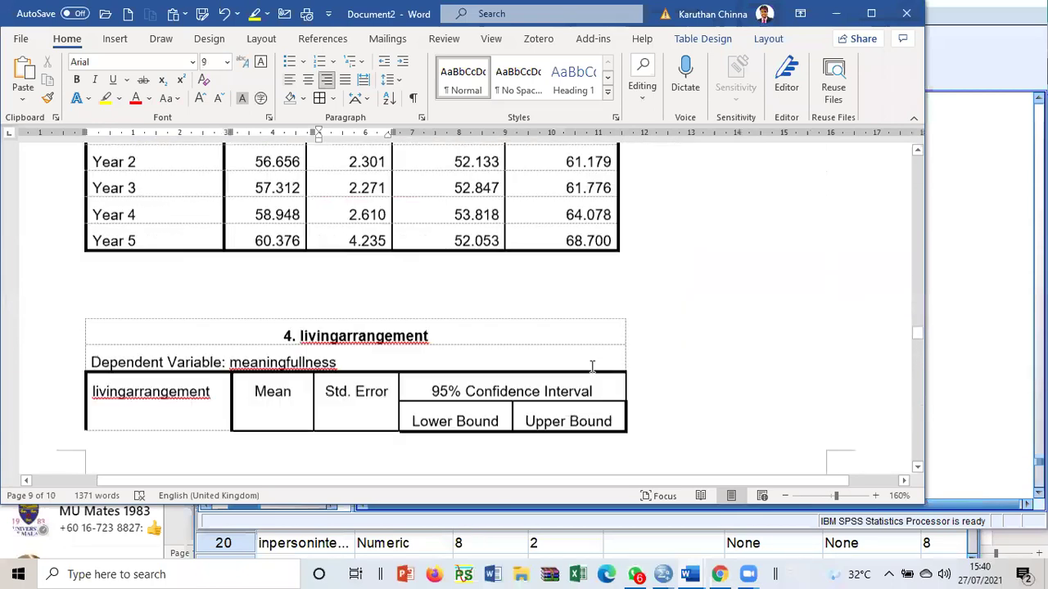
pyautogui.scroll(20, 592, 367)
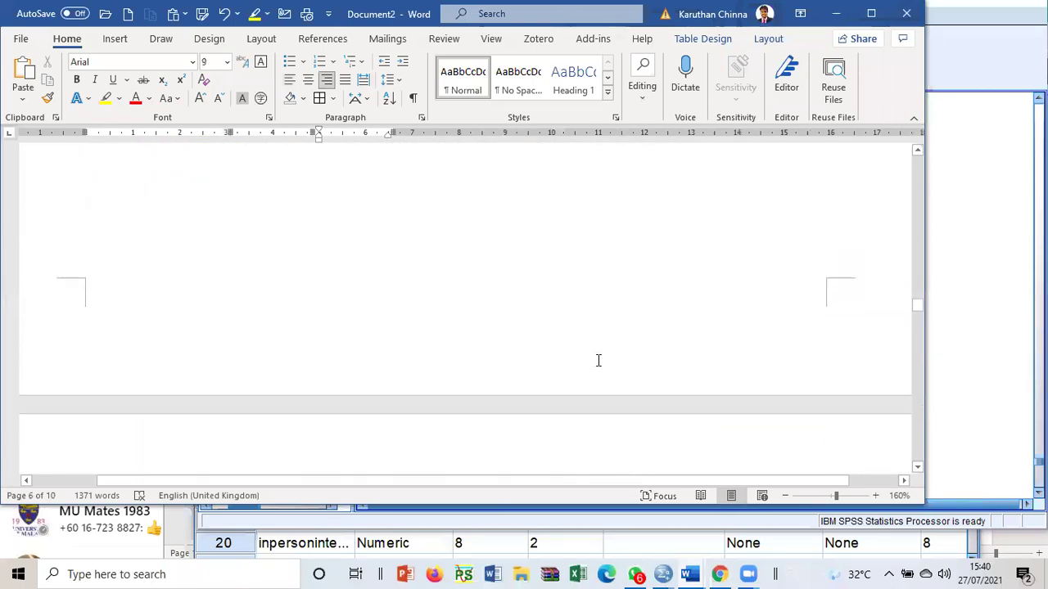
pyautogui.scroll(3, 598, 357)
pyautogui.click(518, 273)
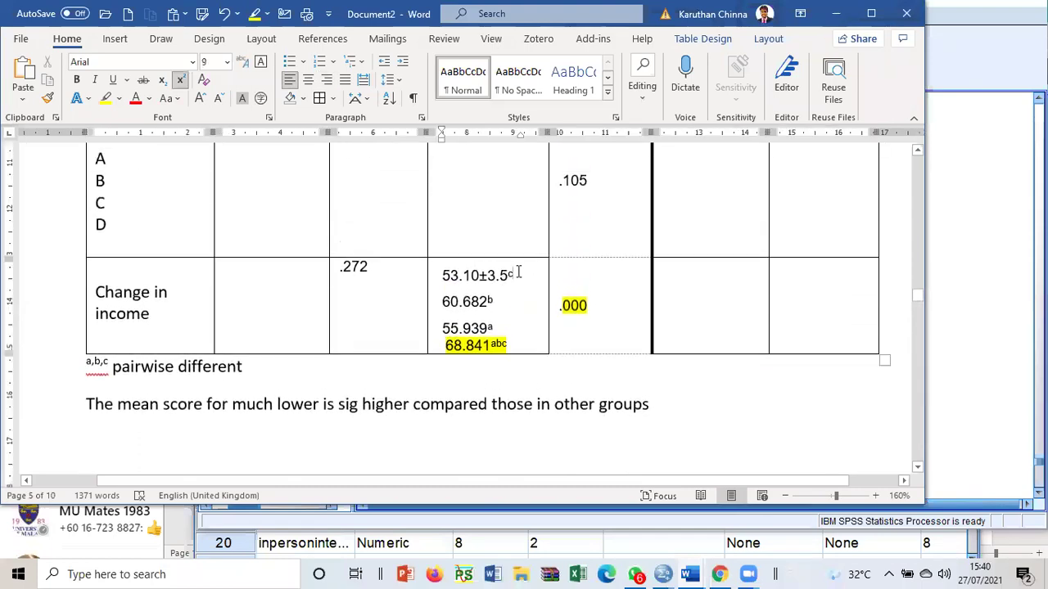
pyautogui.press('BackSpace')
pyautogui.click(505, 303)
pyautogui.press('BackSpace')
pyautogui.click(495, 327)
pyautogui.press('BackSpace')
pyautogui.click(509, 344)
pyautogui.press('BackSpace')
pyautogui.press('BackSpace')
pyautogui.press('BackSpace')
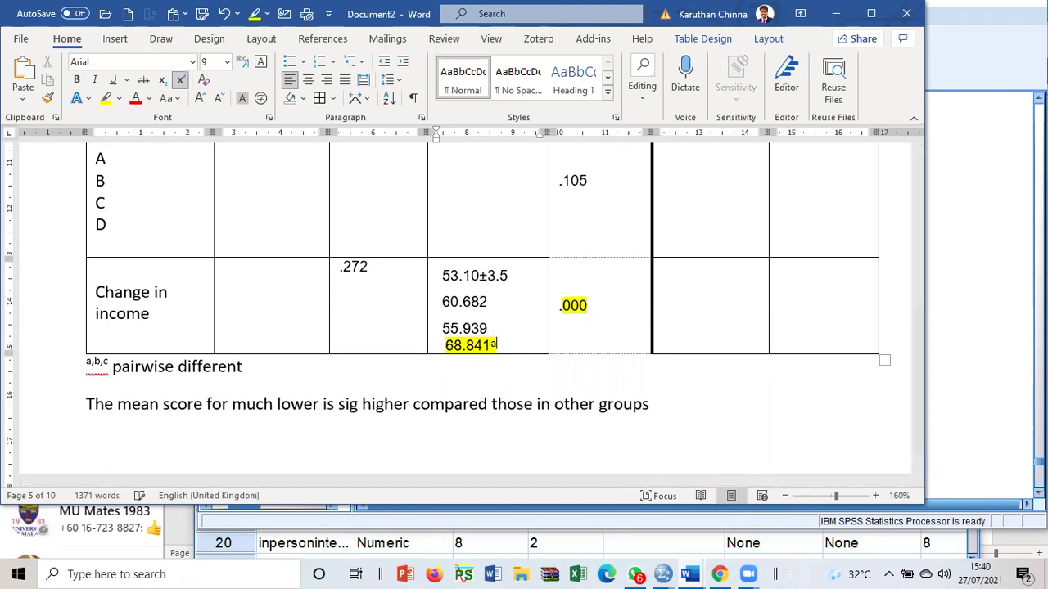
# - Delete the "a,b,c pairwise different" note below the table, leaving a blank line above the mean score sentence
pyautogui.click(63, 367)
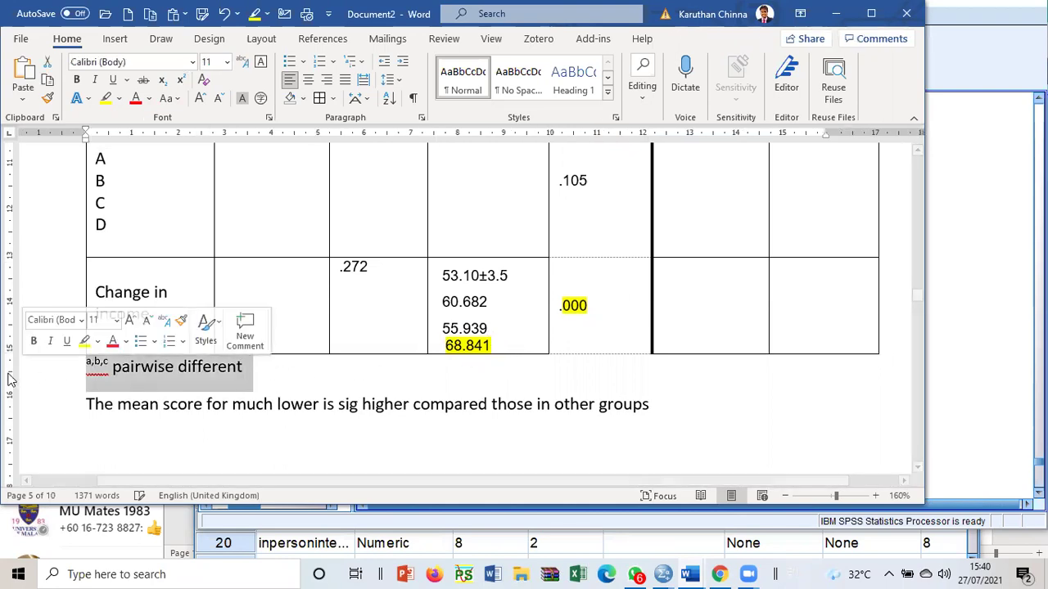
pyautogui.press('Delete')
pyautogui.press('Return')
pyautogui.write('T')
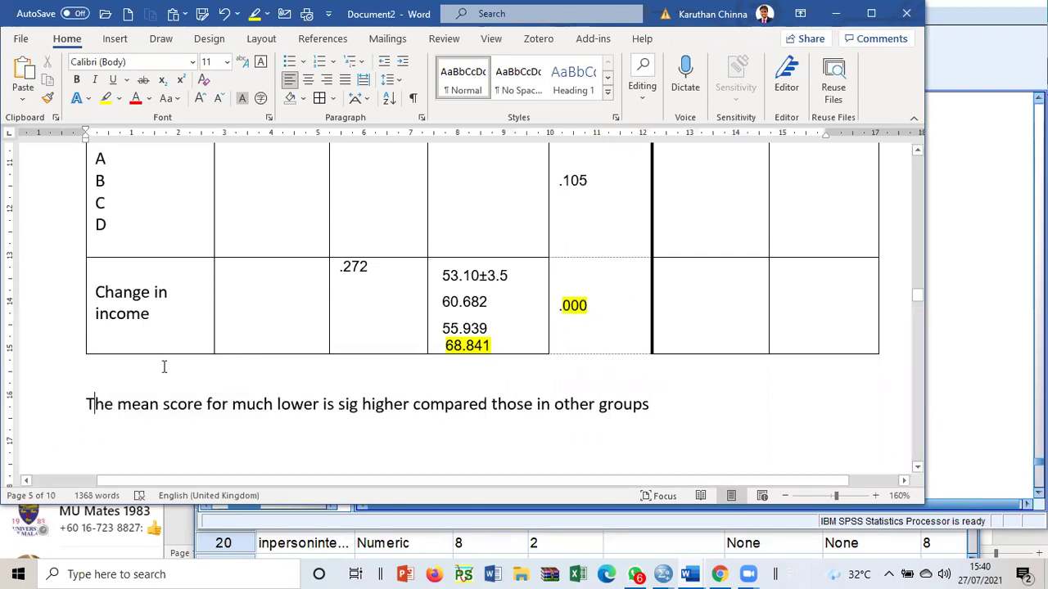
# - Start a new paragraph below the mean score sentence with "In terms of living arr, the mean scores among living alone or"
pyautogui.click(661, 407)
pyautogui.press('Return')
pyautogui.write('In terms of')
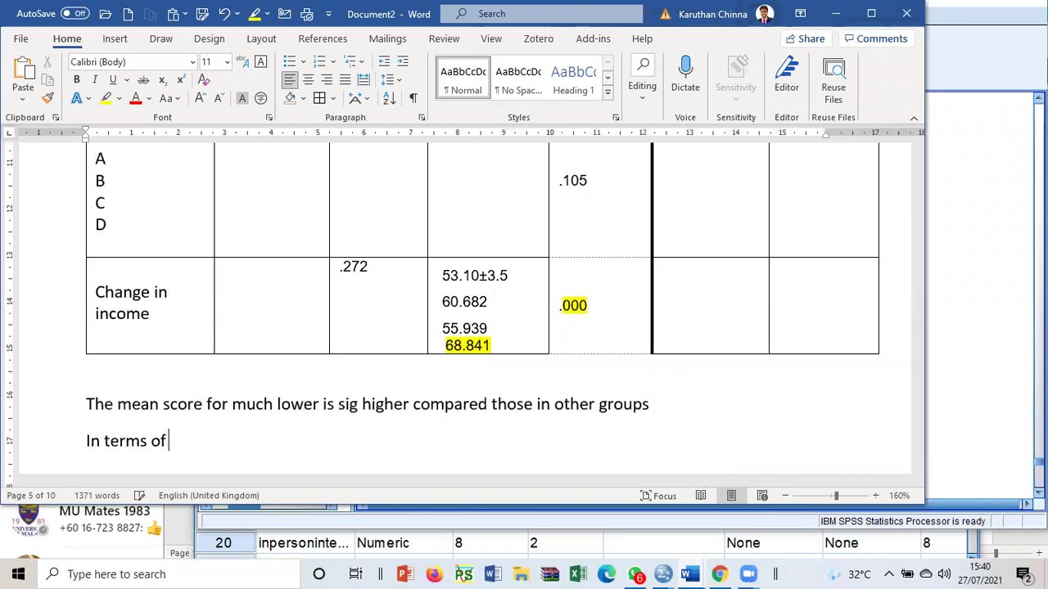
pyautogui.write(' living a')
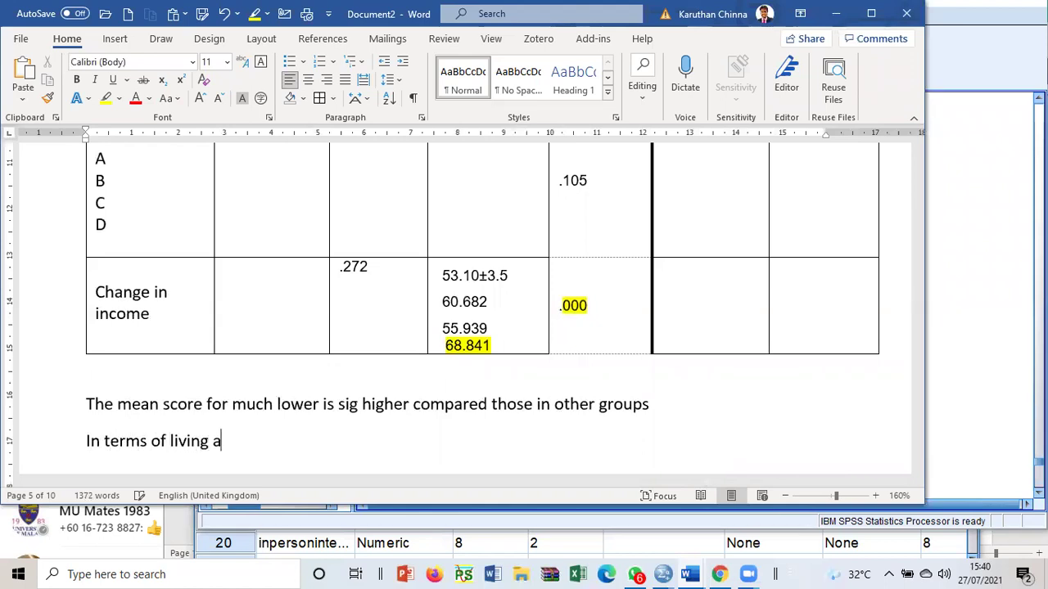
pyautogui.write('rr, the mean score')
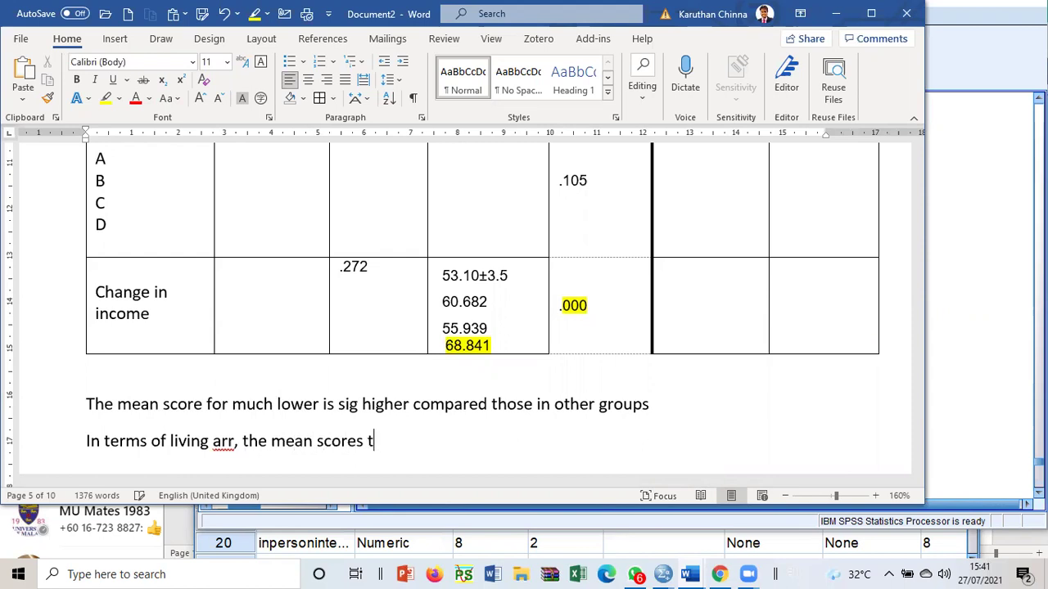
pyautogui.write('s among livon')
pyautogui.press('BackSpace')
pyautogui.press('BackSpace')
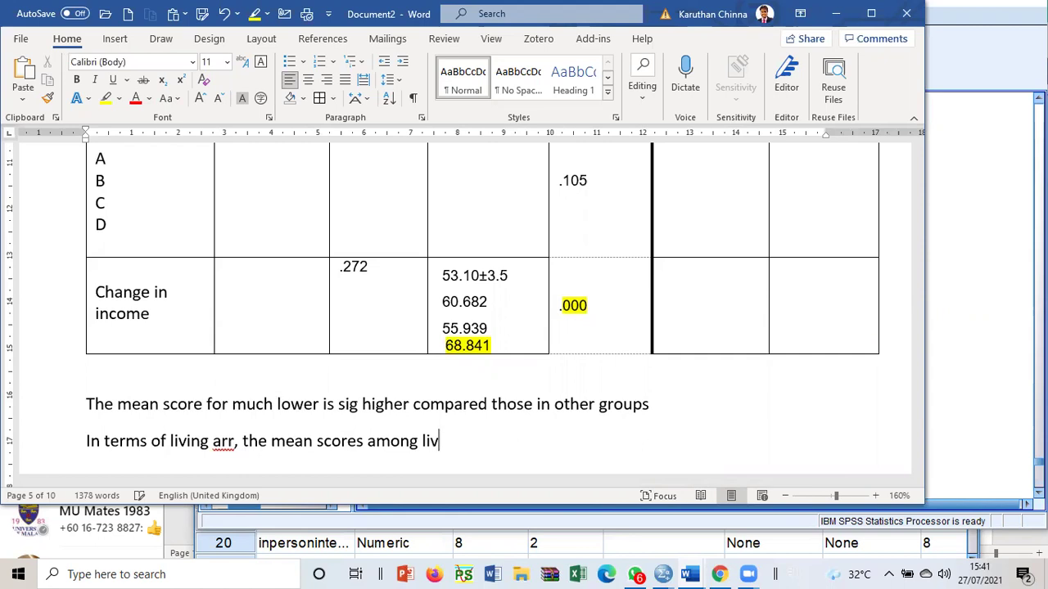
pyautogui.write('ing alone or wi')
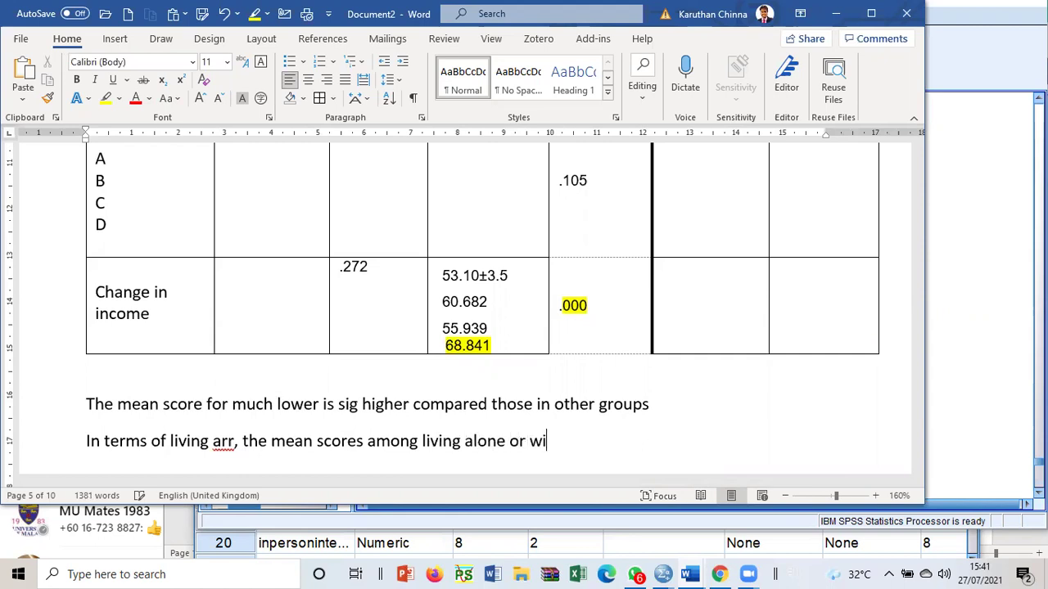
# - Complete the living arrangement sentence with "with others was sig highy compoaed to those staying family and friends"
pyautogui.write('th others was sig highy compoare')
pyautogui.press('BackSpace')
pyautogui.press('BackSpace')
pyautogui.write('ed to ')
pyautogui.write('other ')
pyautogui.write('tw')
pyautogui.press('BackSpace')
pyautogui.press('BackSpace')
pyautogui.press('BackSpace')
pyautogui.press('BackSpace')
pyautogui.press('BackSpace')
pyautogui.press('BackSpace')
pyautogui.press('BackSpace')
pyautogui.press('BackSpace')
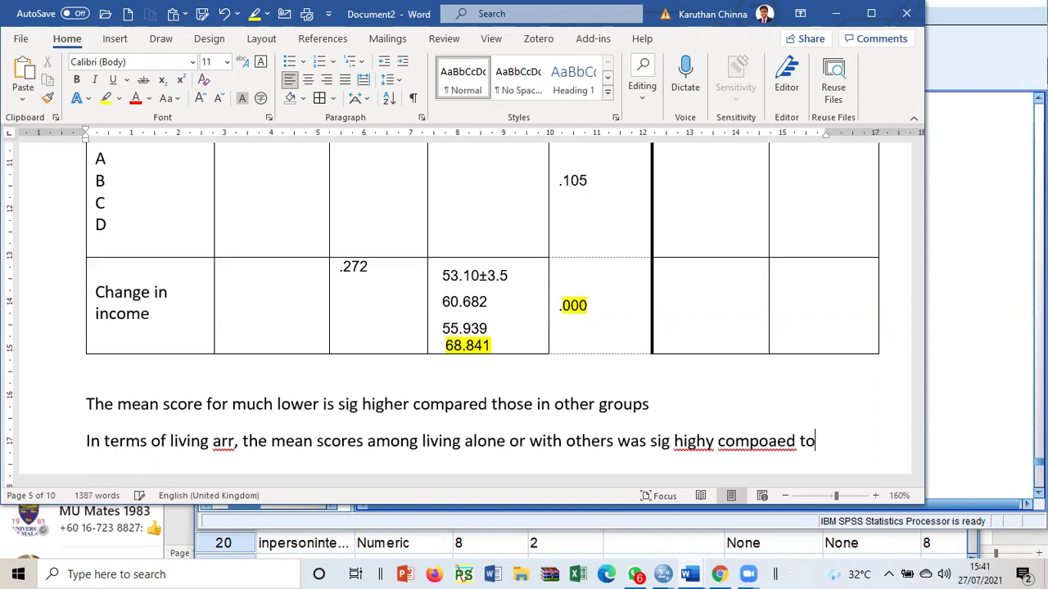
pyautogui.write('hose staying')
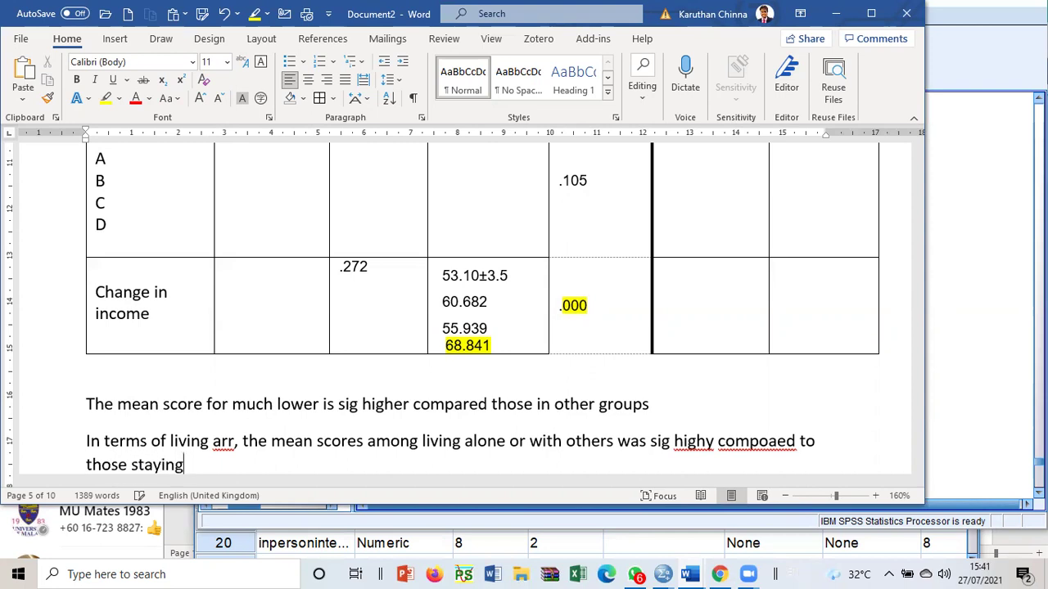
pyautogui.write(' gfamily and fr')
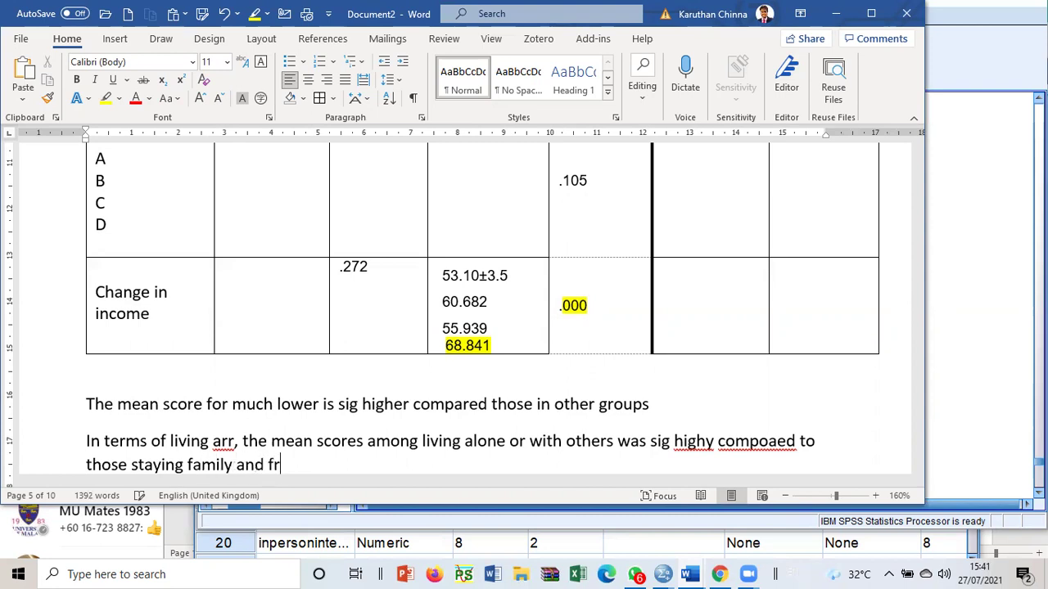
pyautogui.write('iends')
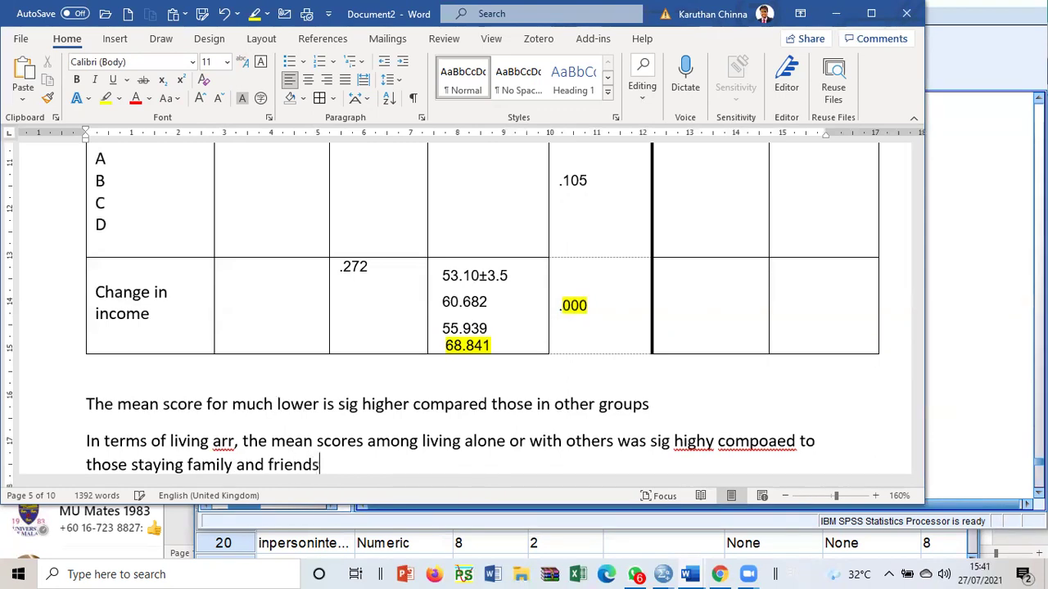
# - Highlight both interpretation sentences below the table in yellow
pyautogui.scroll(-3, 665, 461)
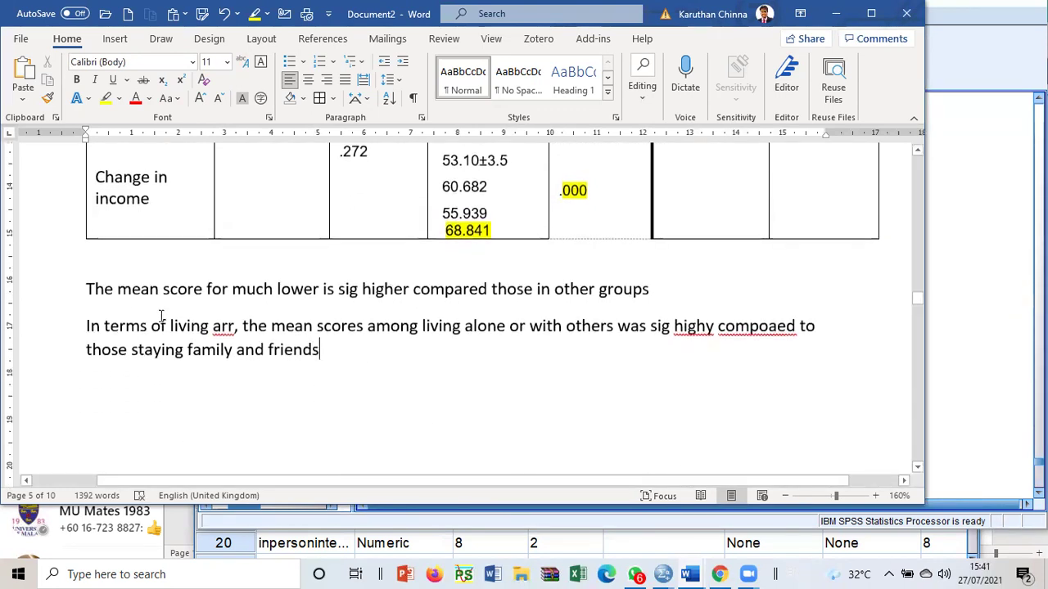
pyautogui.moveTo(82, 289); pyautogui.dragTo(339, 347)
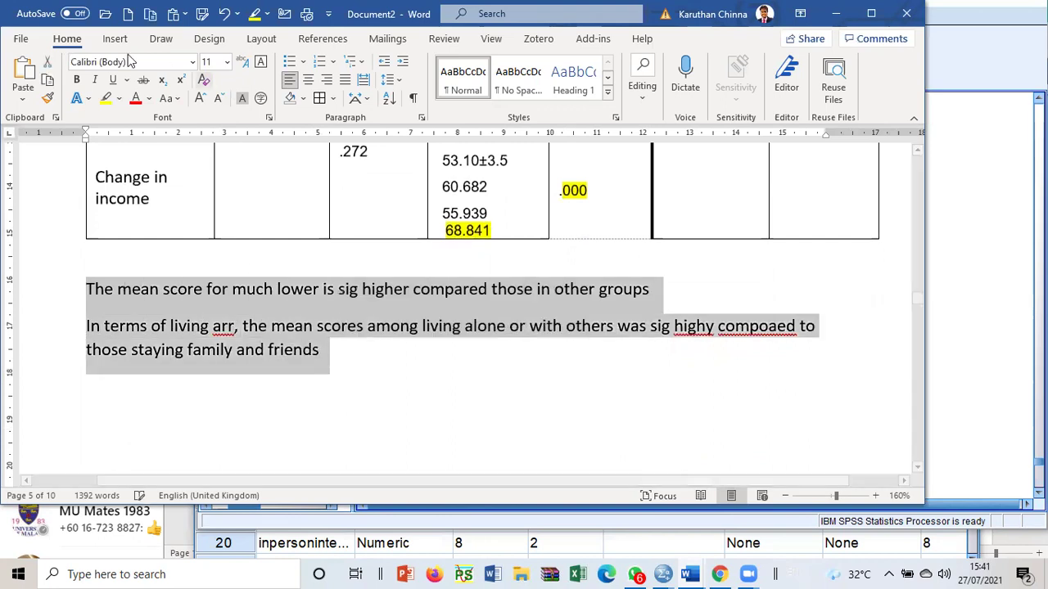
pyautogui.click(106, 98)
pyautogui.click(468, 353)
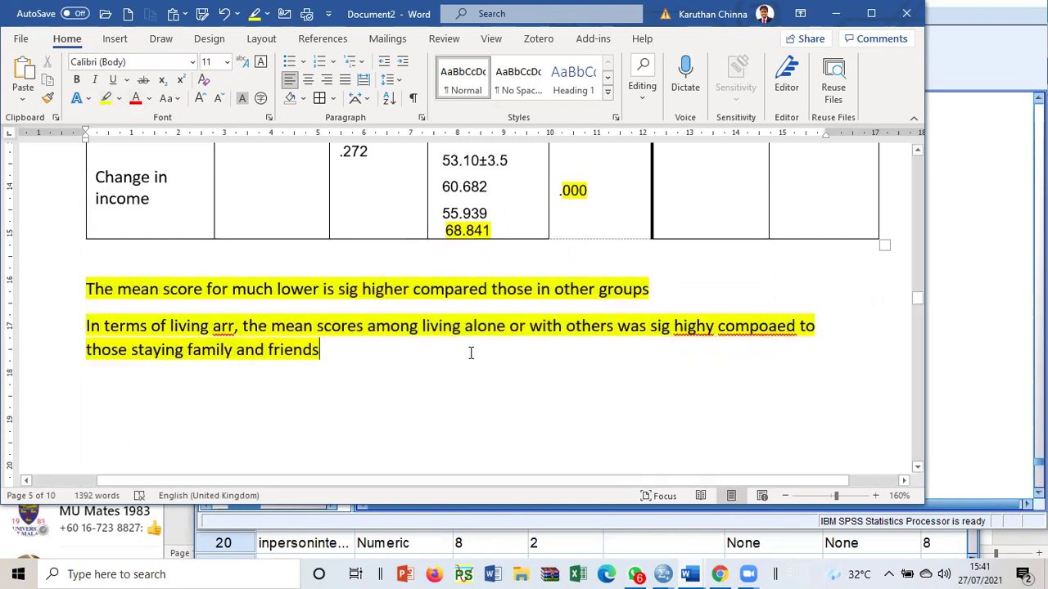
# - Insert a page break below the managebility Tukey HSD table at the end of the document
pyautogui.scroll(6, 470, 353)
pyautogui.scroll(6, 471, 353)
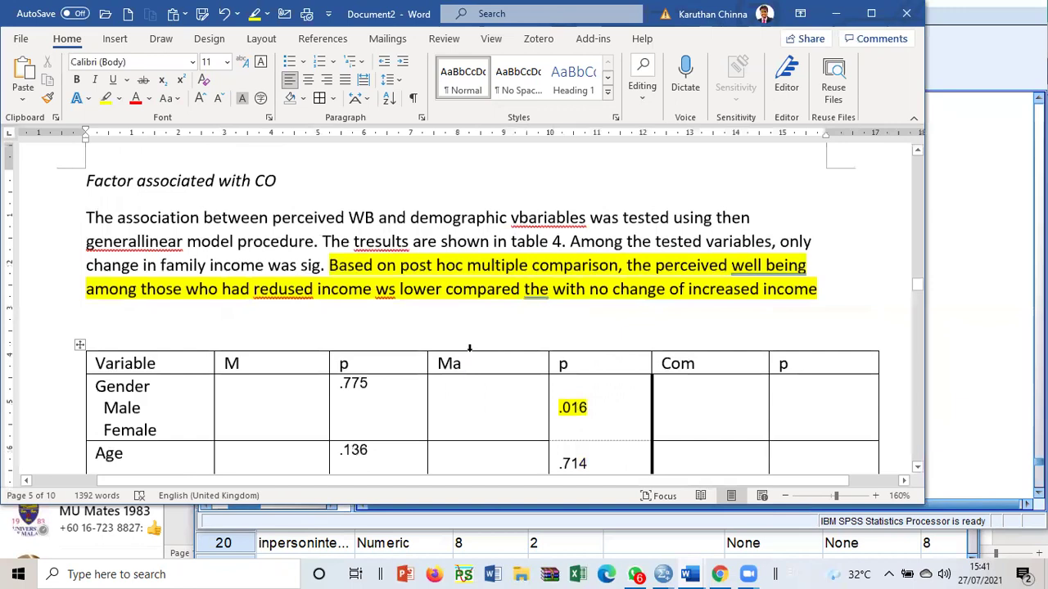
pyautogui.scroll(-12, 469, 348)
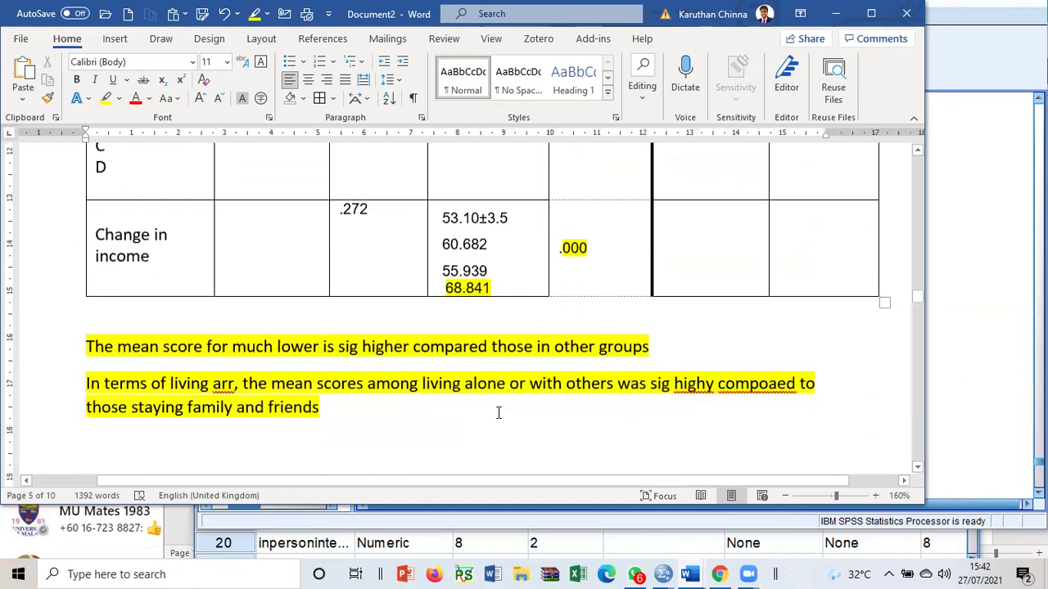
pyautogui.scroll(-15, 495, 393)
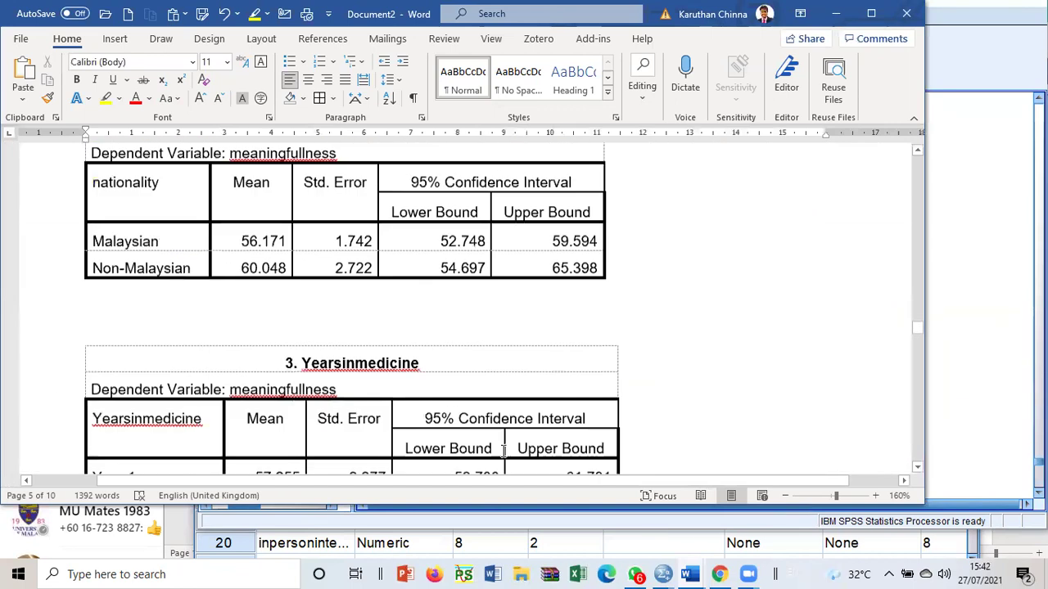
pyautogui.scroll(-20, 488, 455)
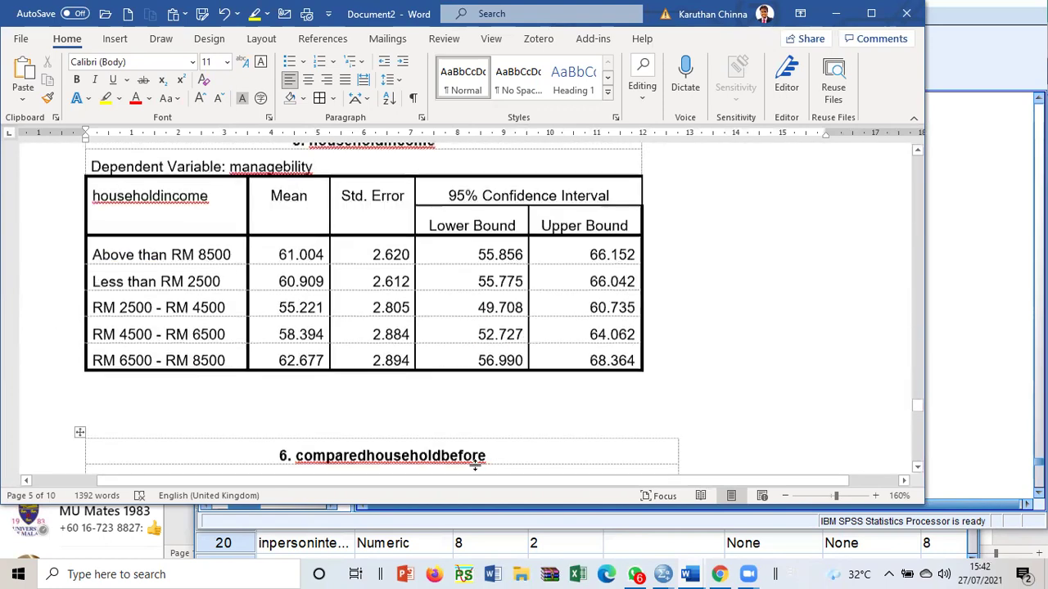
pyautogui.scroll(-20, 469, 471)
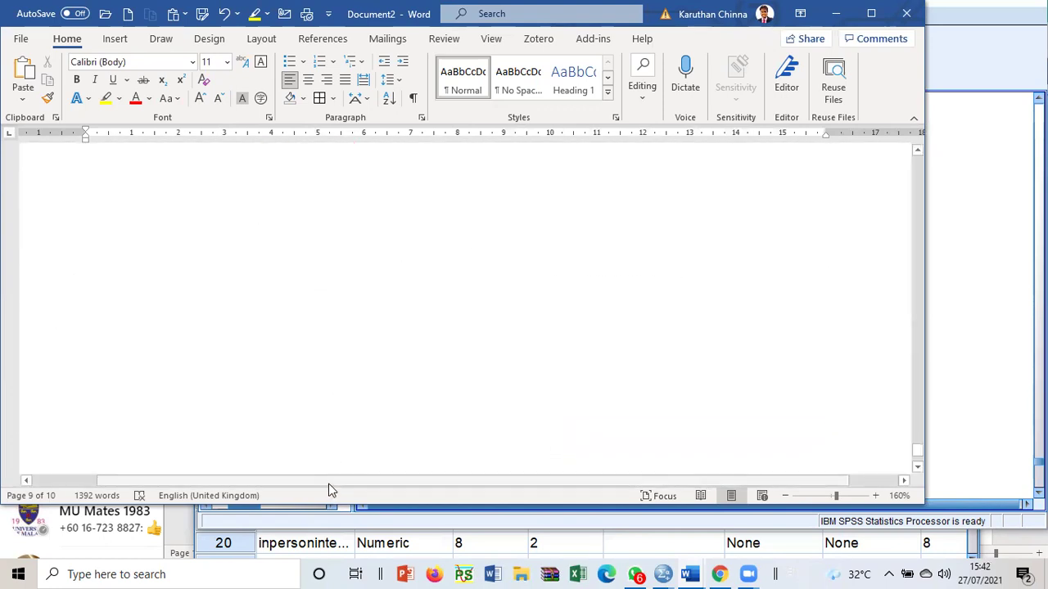
pyautogui.click(230, 274)
pyautogui.scroll(5, 227, 283)
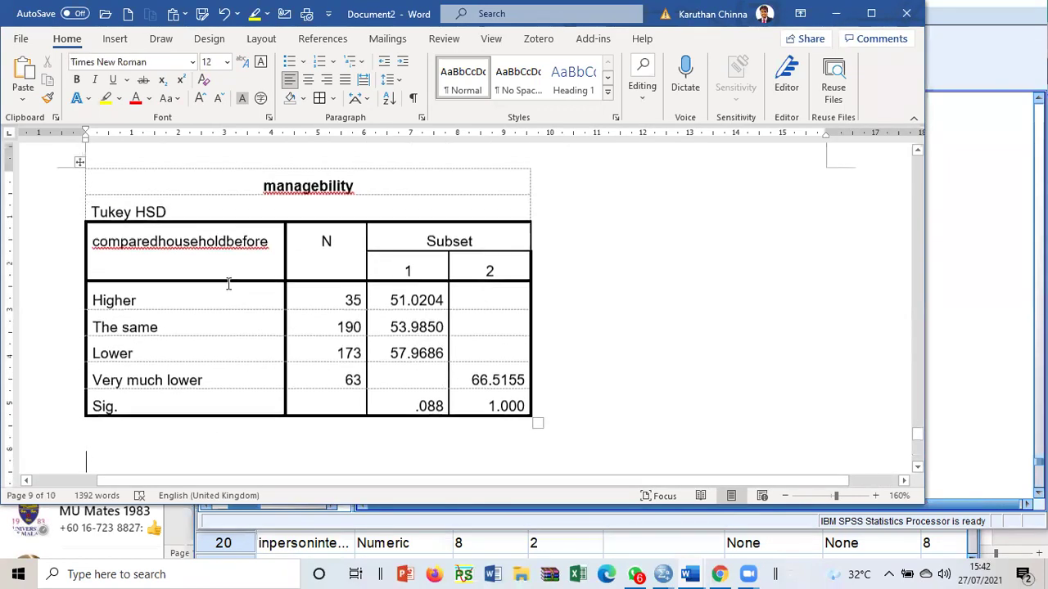
pyautogui.scroll(-1, 204, 327)
pyautogui.click(186, 376)
pyautogui.hotkey('ctrl', 'Return')
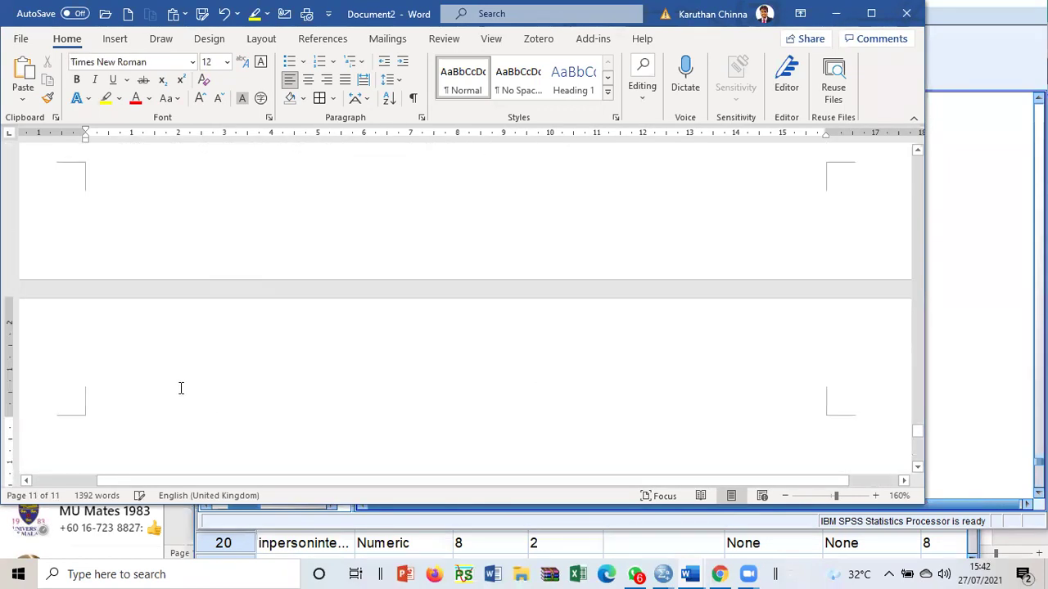
# - Switch to the SPSS output and replace managebility with comphrehensibility as the dependent variable of the Univariate analysis
pyautogui.click(973, 399)
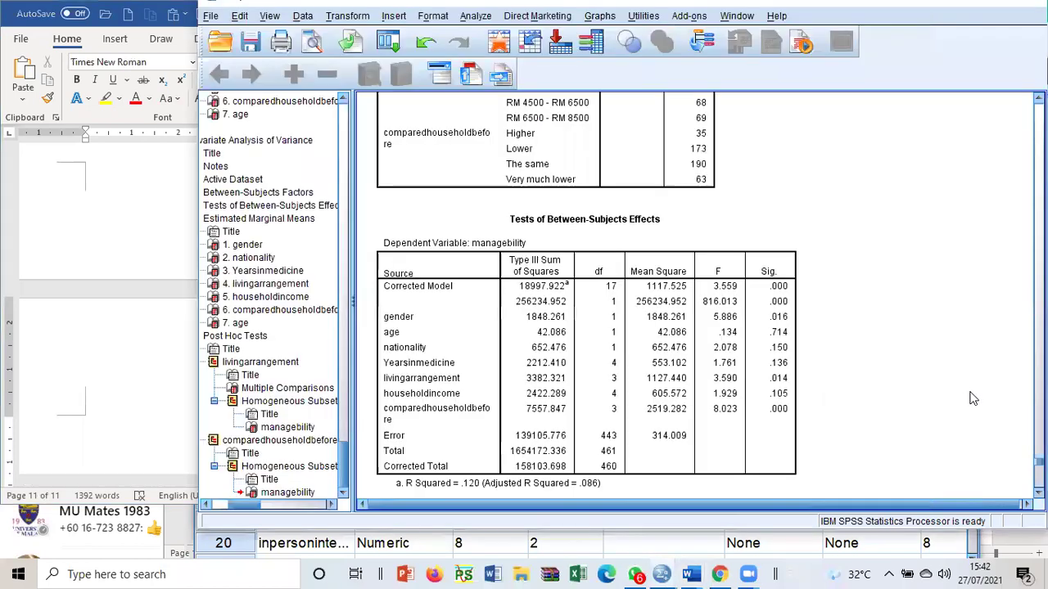
pyautogui.click(388, 41)
pyautogui.click(418, 65)
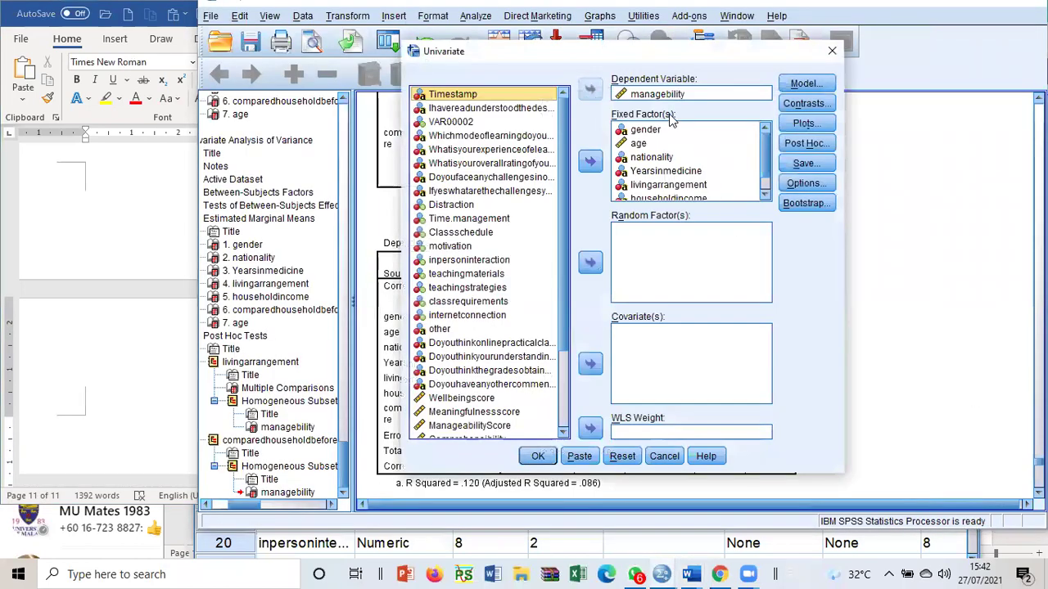
pyautogui.click(478, 136)
pyautogui.moveTo(573, 50); pyautogui.dragTo(410, 89)
pyautogui.click(692, 247)
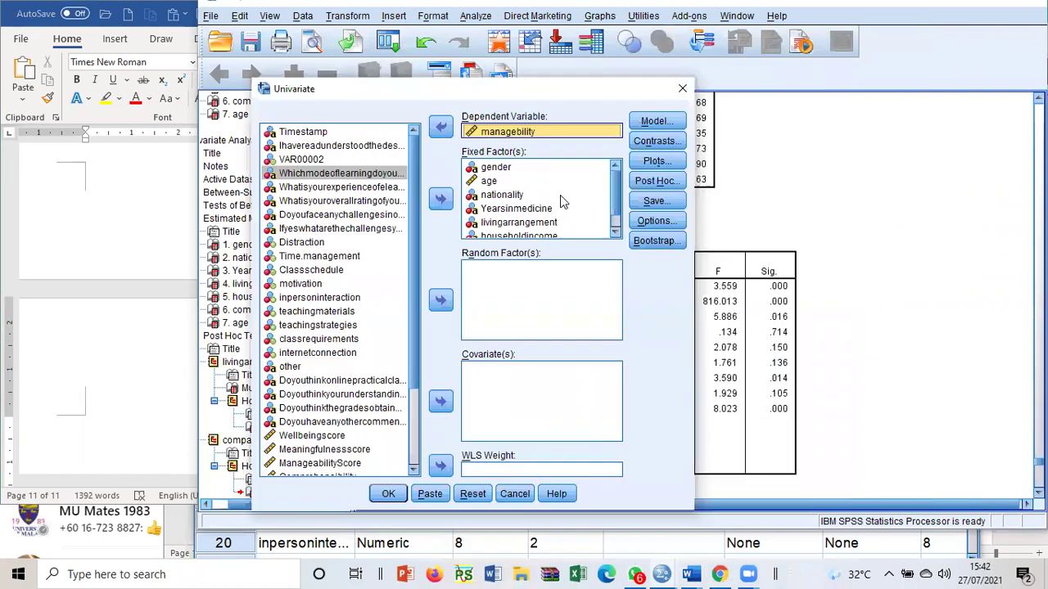
pyautogui.click(440, 127)
pyautogui.scroll(-1, 342, 366)
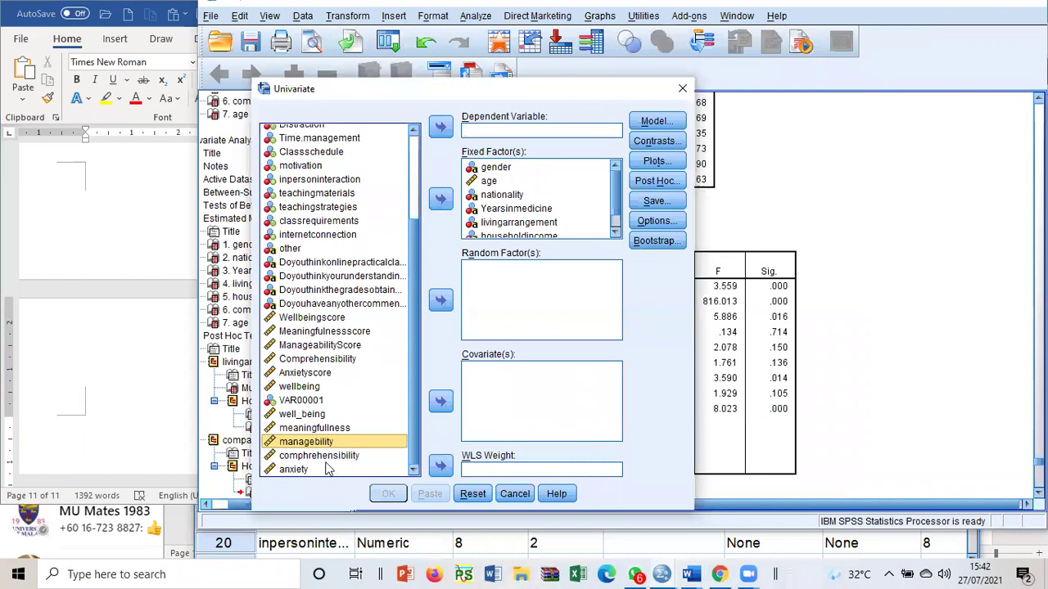
pyautogui.click(330, 457)
pyautogui.click(441, 127)
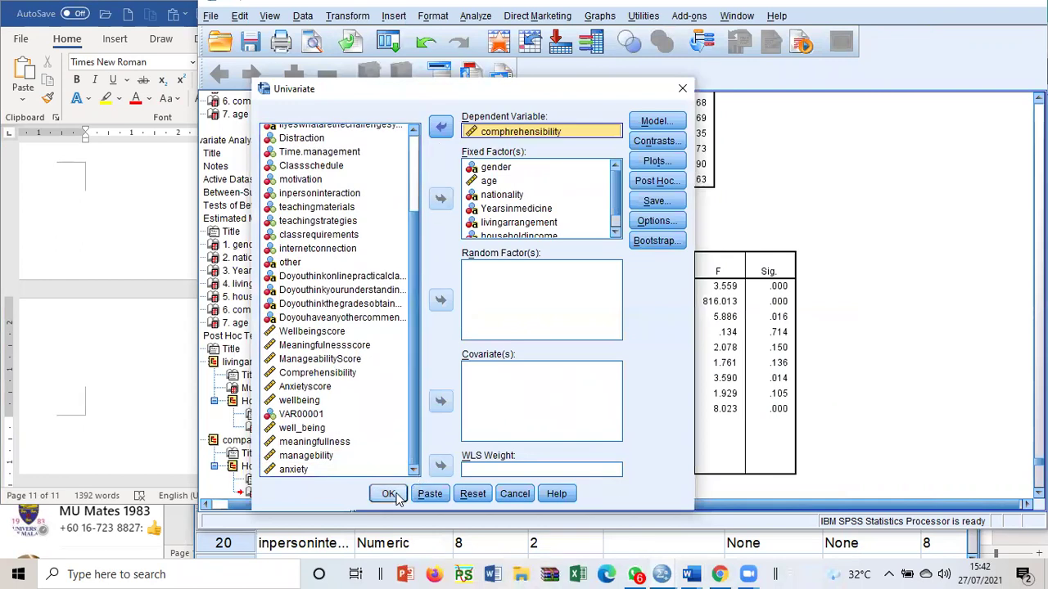
# - Remove livingarrangement and comparedhouseholdbefore from the post hoc tests and run the Univariate analysis
pyautogui.click(656, 181)
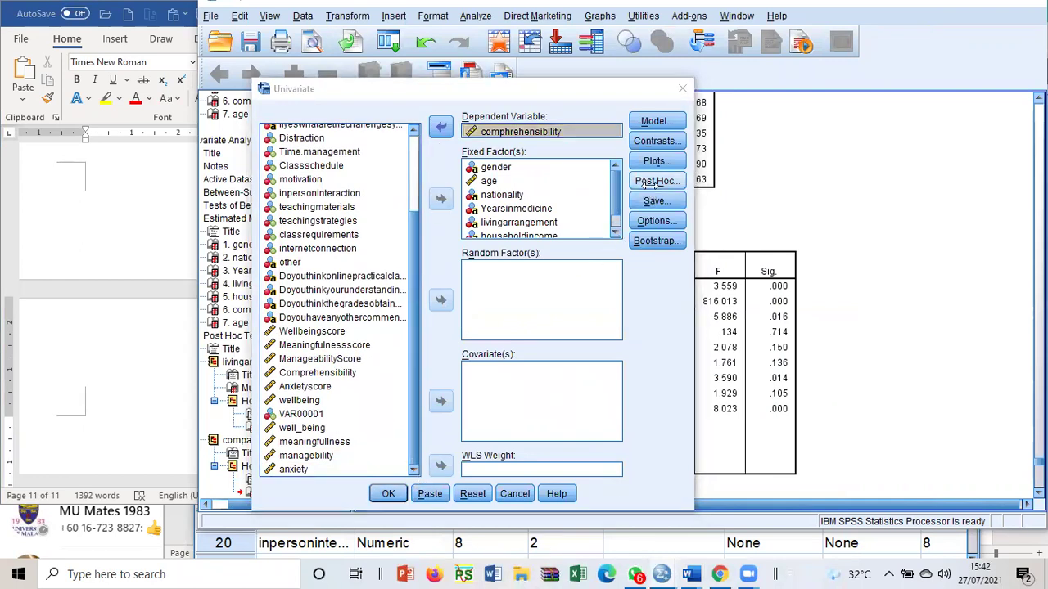
pyautogui.click(538, 181)
pyautogui.keyDown('shift'); pyautogui.click(536, 193); pyautogui.keyUp('shift')
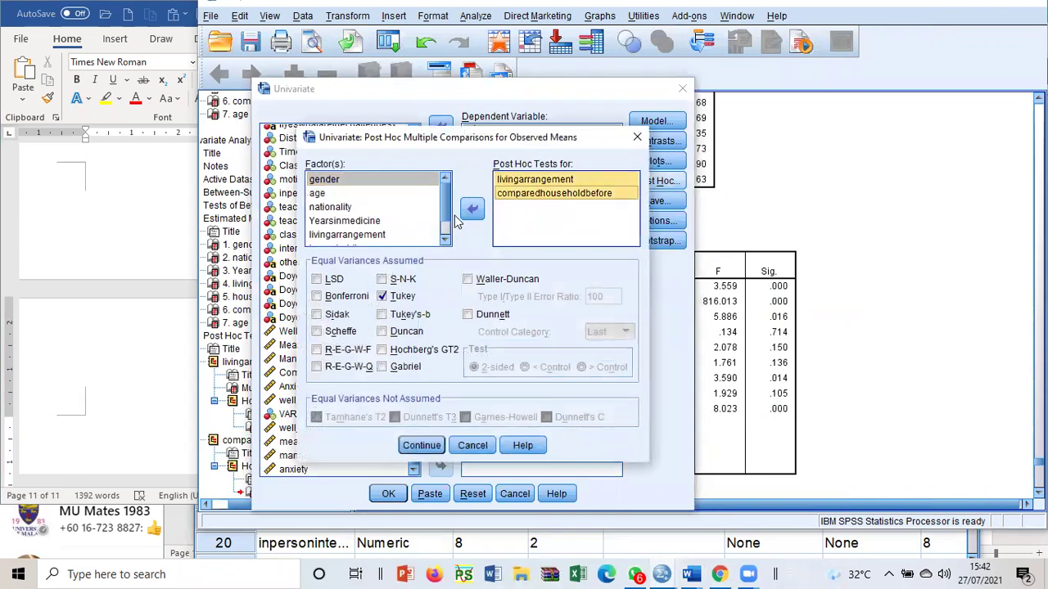
pyautogui.click(472, 210)
pyautogui.click(425, 445)
pyautogui.click(389, 494)
# - Copy the Sig. values for gender through comparedhouseholdbefore from the comphrehensibility Tests of Between-Subjects Effects table
pyautogui.scroll(-5, 737, 333)
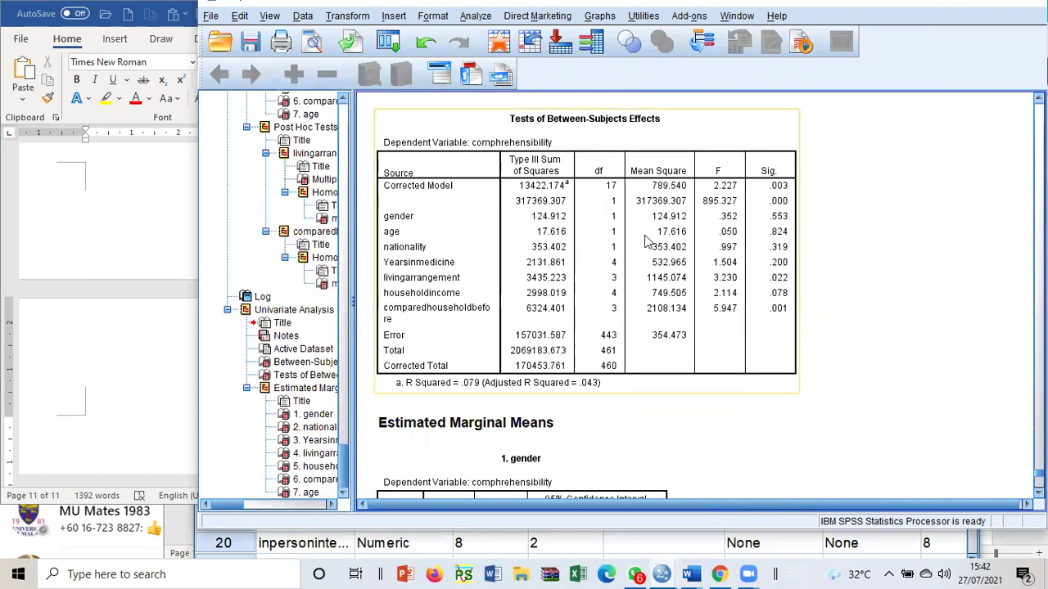
pyautogui.click(733, 282)
pyautogui.doubleClick(776, 217)
pyautogui.moveTo(776, 217); pyautogui.dragTo(768, 304)
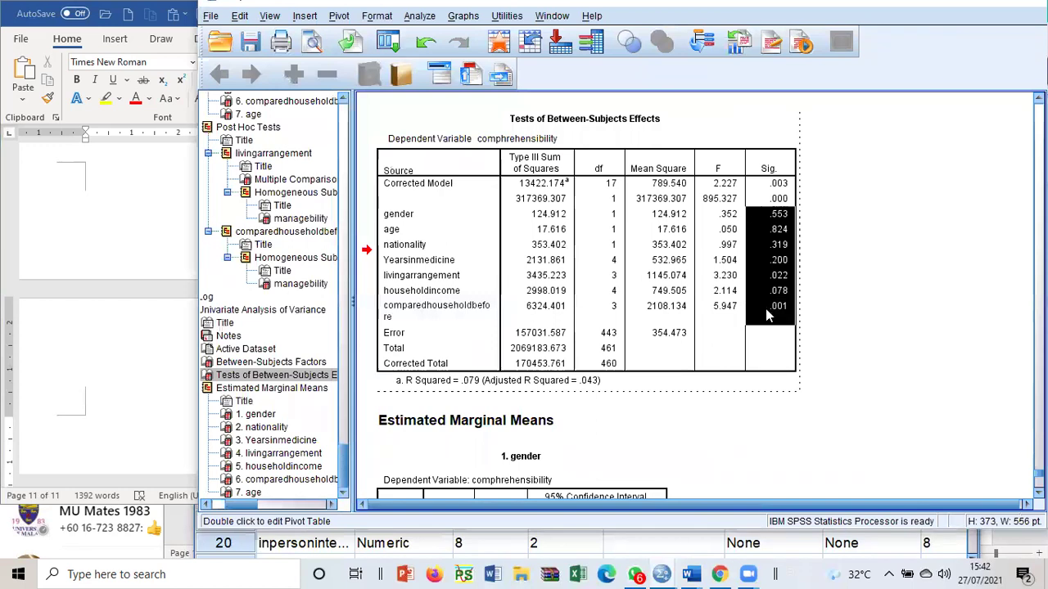
pyautogui.rightClick(772, 263)
pyautogui.click(799, 295)
# - Switch to Word and paste the copied Sig. values onto the blank last page
pyautogui.click(135, 319)
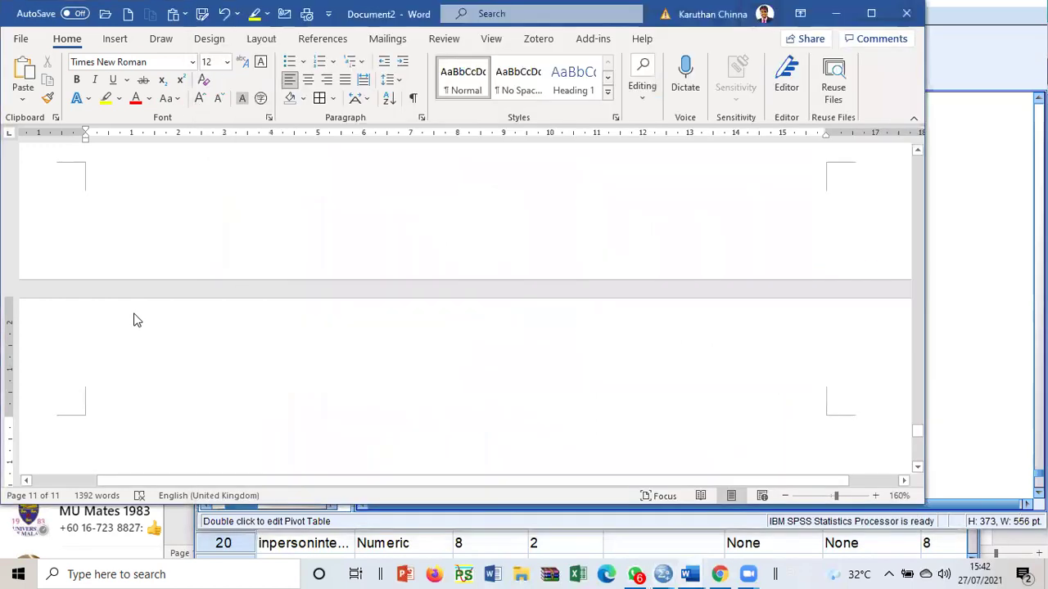
pyautogui.scroll(3, 123, 315)
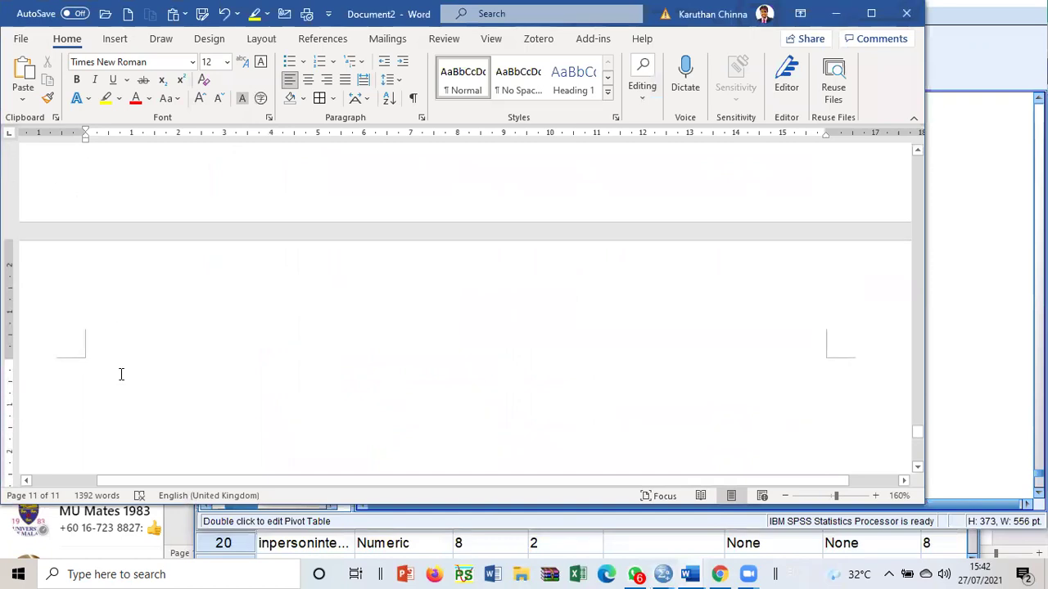
pyautogui.rightClick(121, 374)
pyautogui.click(159, 204)
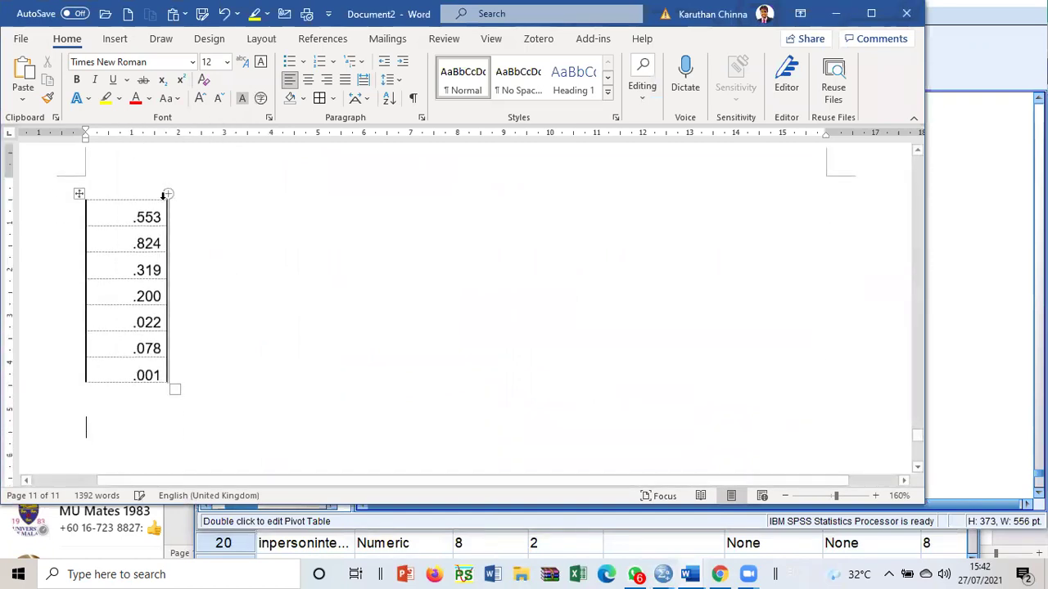
# - Copy the pasted Sig. values into the summary table's p column beside Com, starting at the Gender row
pyautogui.moveTo(155, 235); pyautogui.dragTo(152, 366)
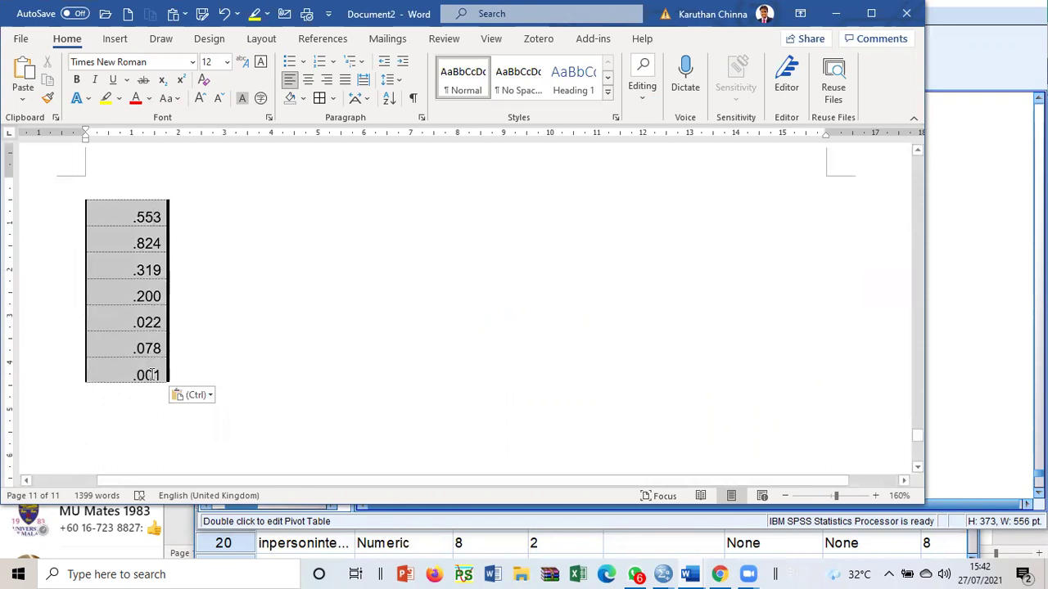
pyautogui.rightClick(137, 238)
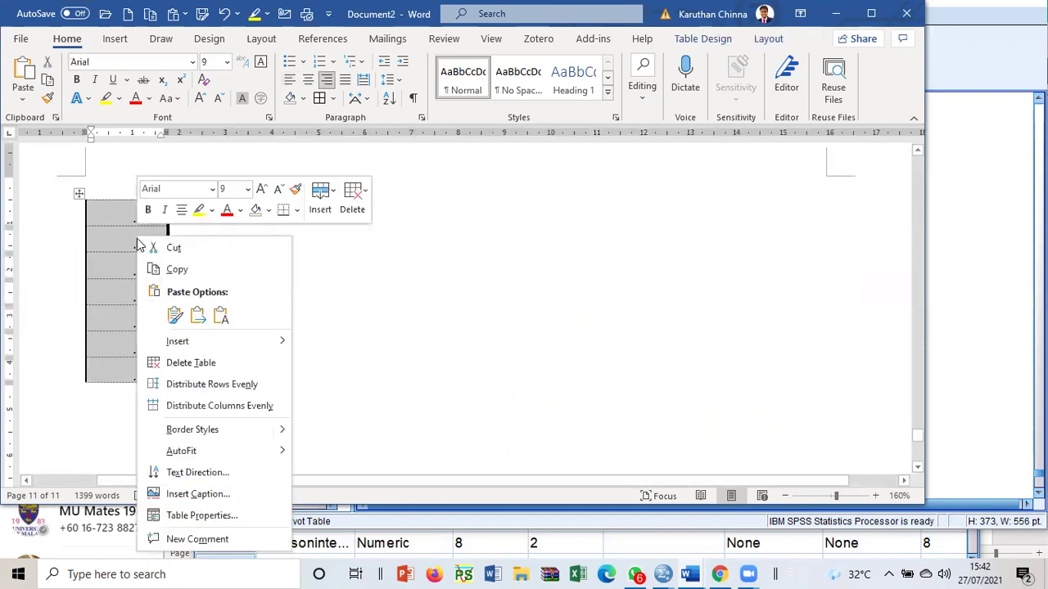
pyautogui.click(176, 270)
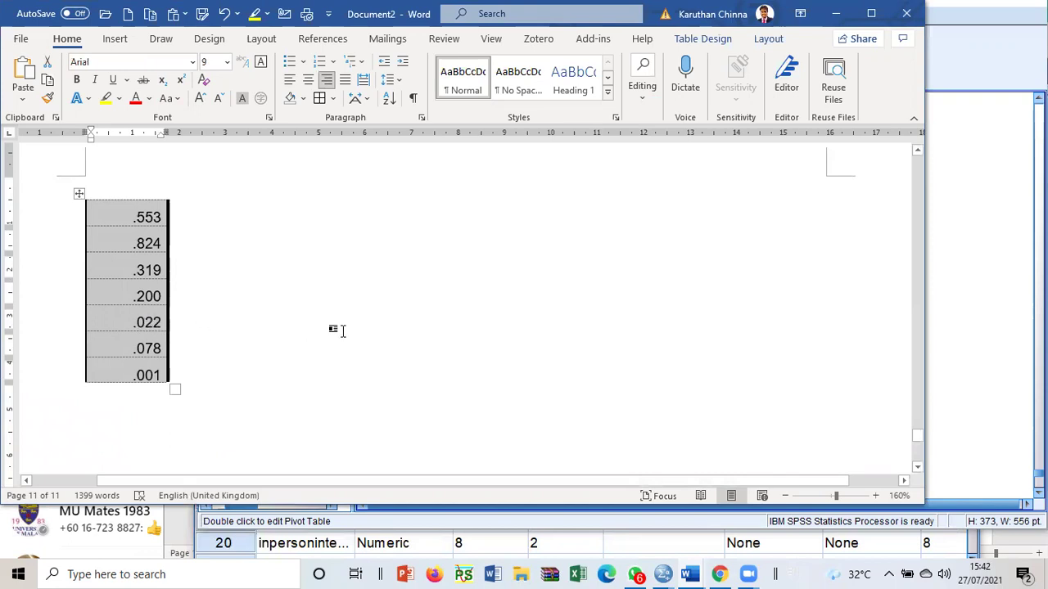
pyautogui.scroll(10, 342, 329)
pyautogui.scroll(15, 335, 321)
pyautogui.scroll(15, 335, 320)
pyautogui.scroll(5, 332, 324)
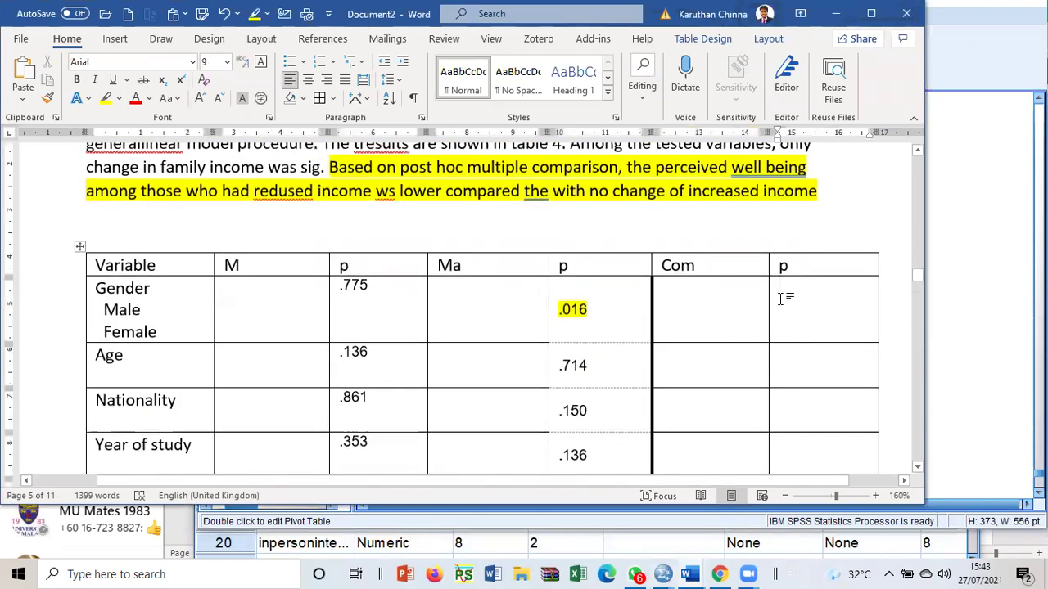
pyautogui.rightClick(780, 300)
pyautogui.click(889, 296)
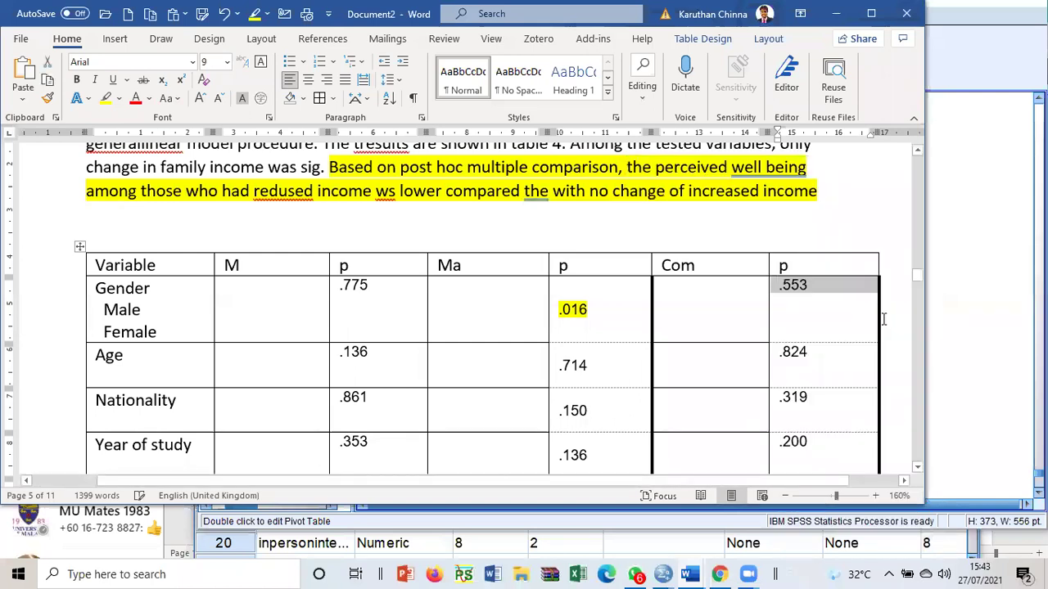
# - Highlight the significant Com p values in yellow: .022 for living arrangement and .001 for change in income
pyautogui.scroll(-4, 857, 335)
pyautogui.moveTo(144, 319); pyautogui.dragTo(725, 315)
pyautogui.scroll(-5, 538, 374)
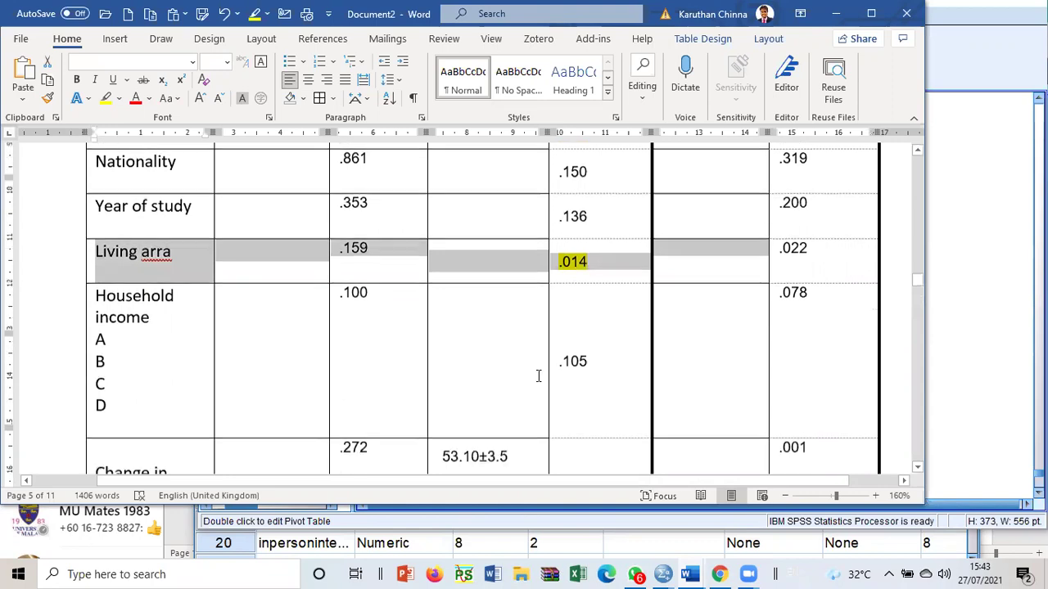
pyautogui.moveTo(123, 360); pyautogui.dragTo(736, 353)
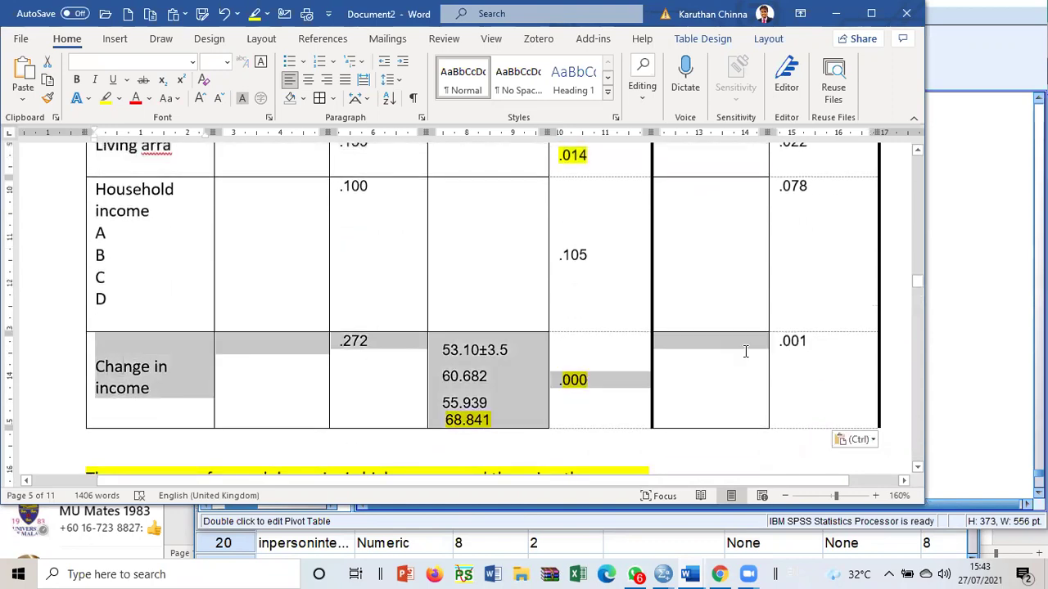
pyautogui.scroll(3, 642, 366)
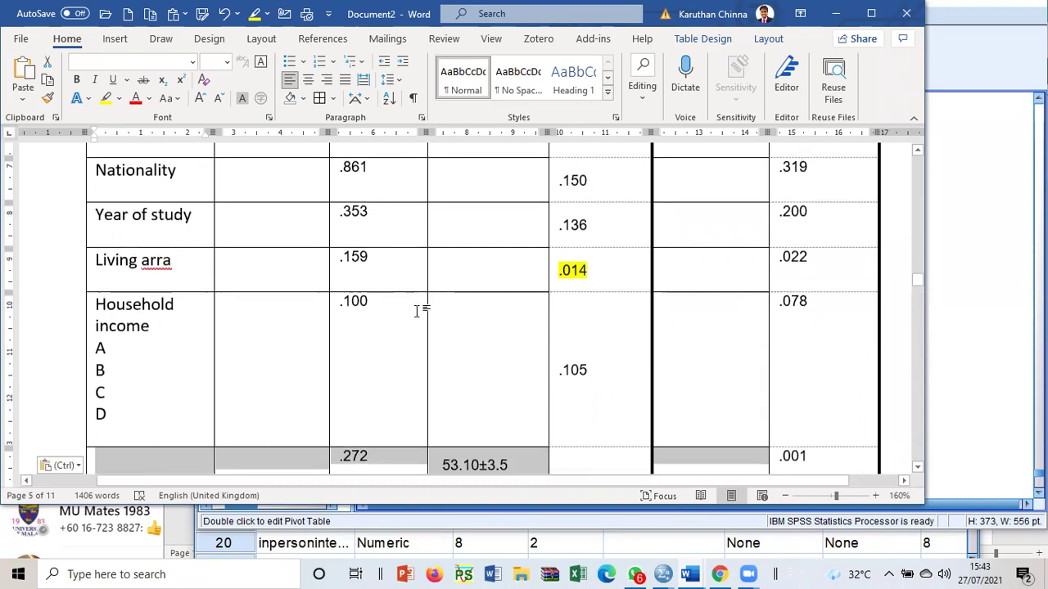
pyautogui.moveTo(155, 260); pyautogui.dragTo(607, 271)
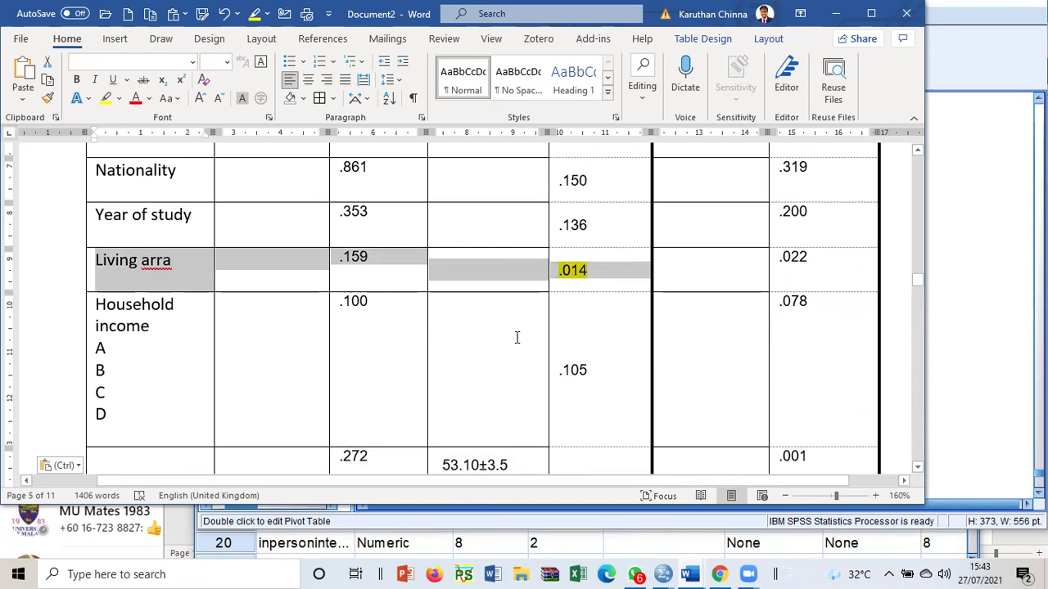
pyautogui.moveTo(782, 256); pyautogui.dragTo(819, 264)
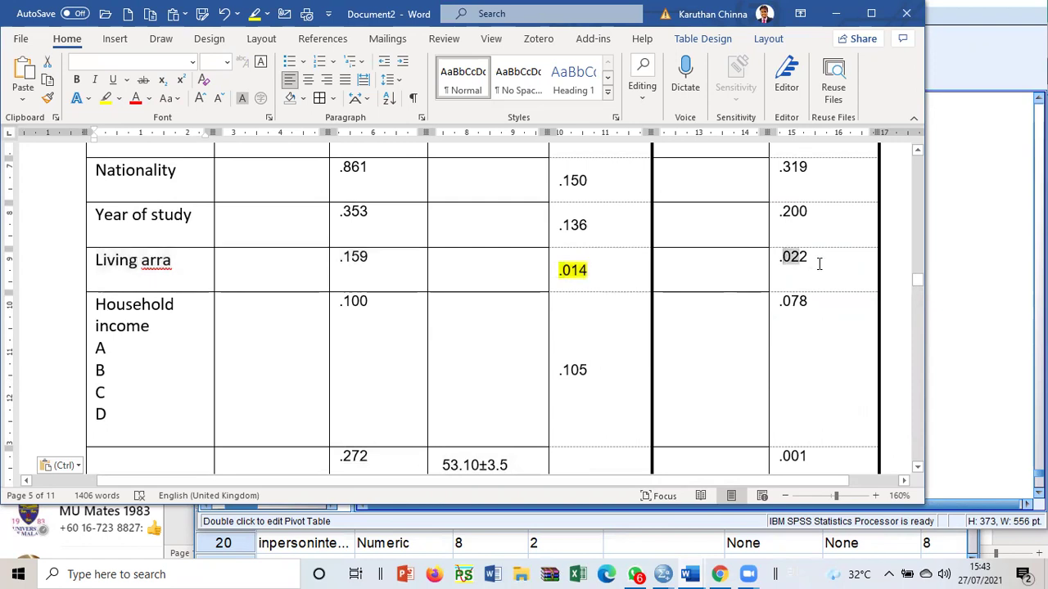
pyautogui.click(106, 98)
pyautogui.scroll(-3, 287, 213)
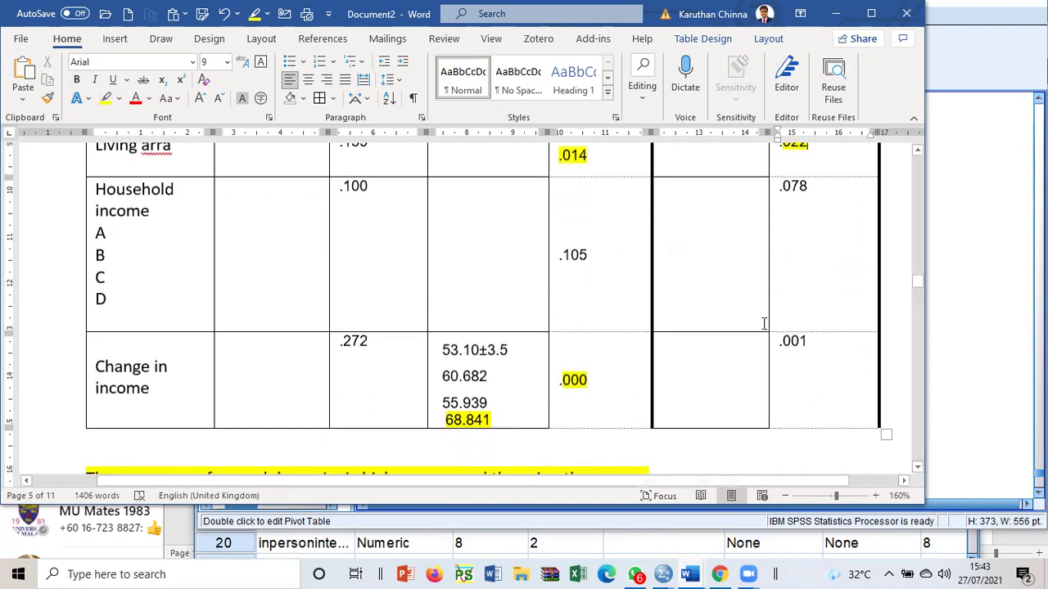
pyautogui.moveTo(812, 341); pyautogui.dragTo(781, 340)
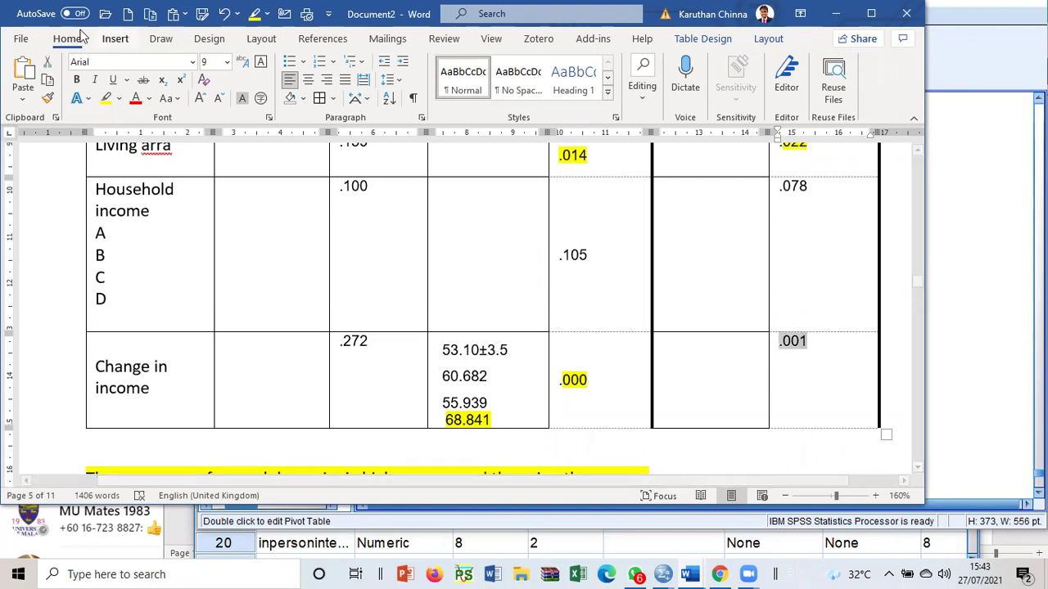
# - Highlight the last-column p value .001 in the Change in income row in yellow
pyautogui.click(254, 16)
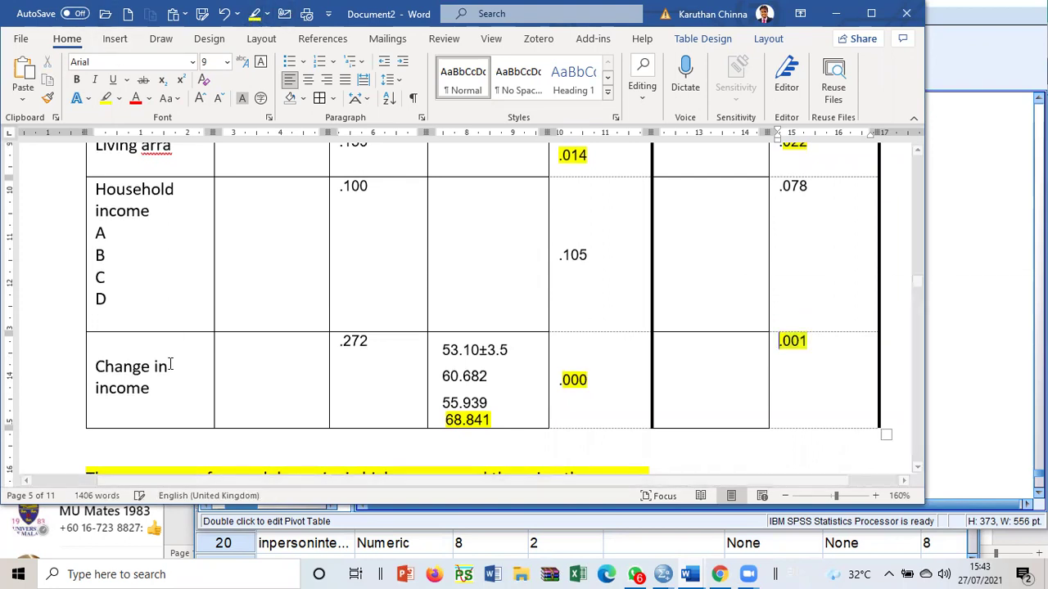
# - Examine the variable rows and p values of the results table under the M, Ma and Com columns
pyautogui.scroll(8, 621, 365)
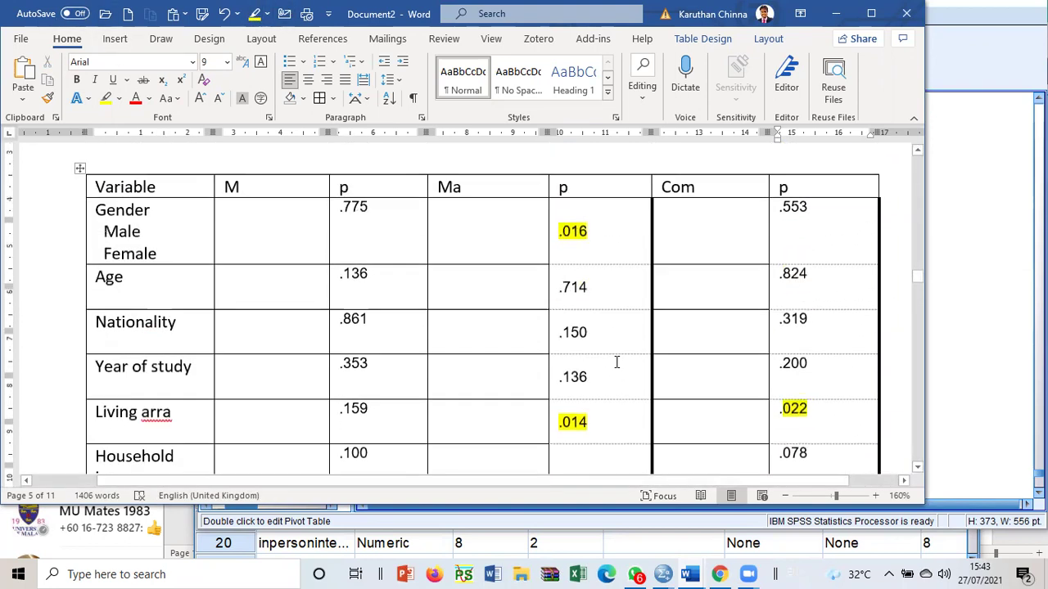
pyautogui.scroll(-1, 610, 361)
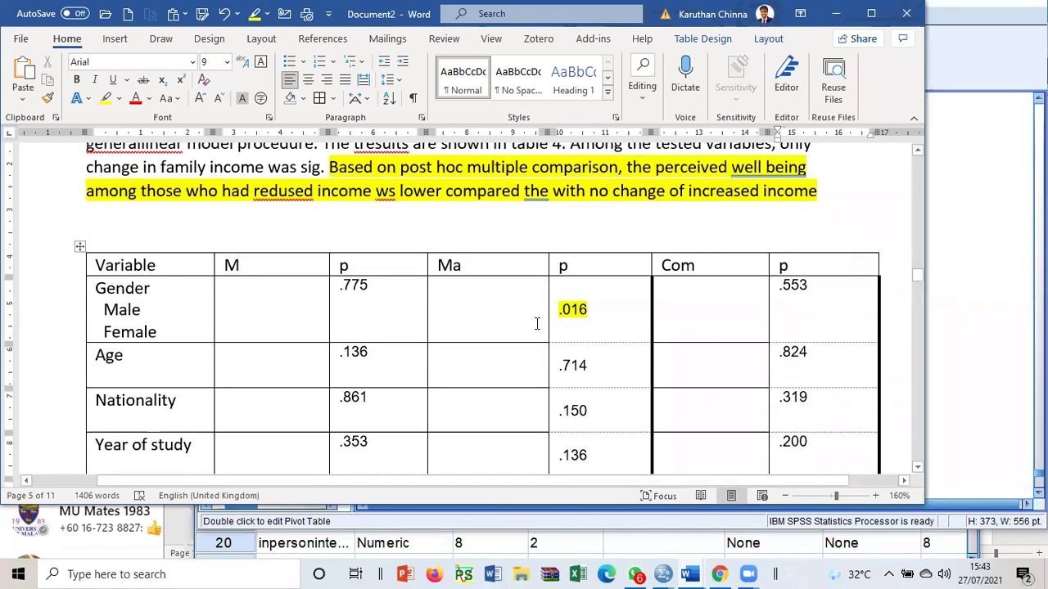
pyautogui.click(473, 266)
pyautogui.moveTo(464, 266)
pyautogui.mouseDown()
pyautogui.moveTo(417, 265)
pyautogui.moveTo(447, 265)
pyautogui.mouseUp()
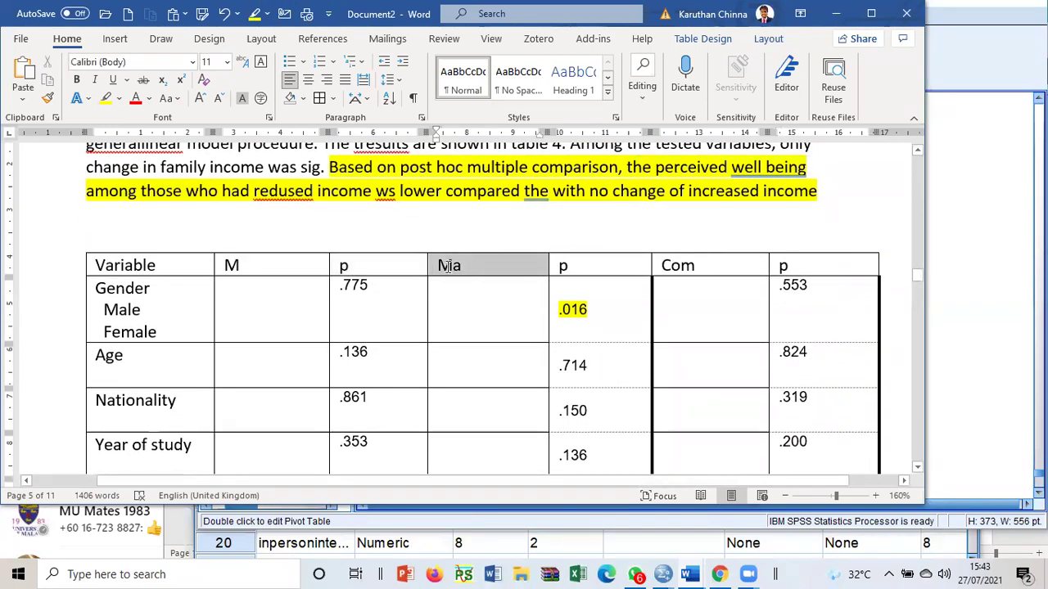
pyautogui.click(665, 269)
pyautogui.scroll(-5, 531, 281)
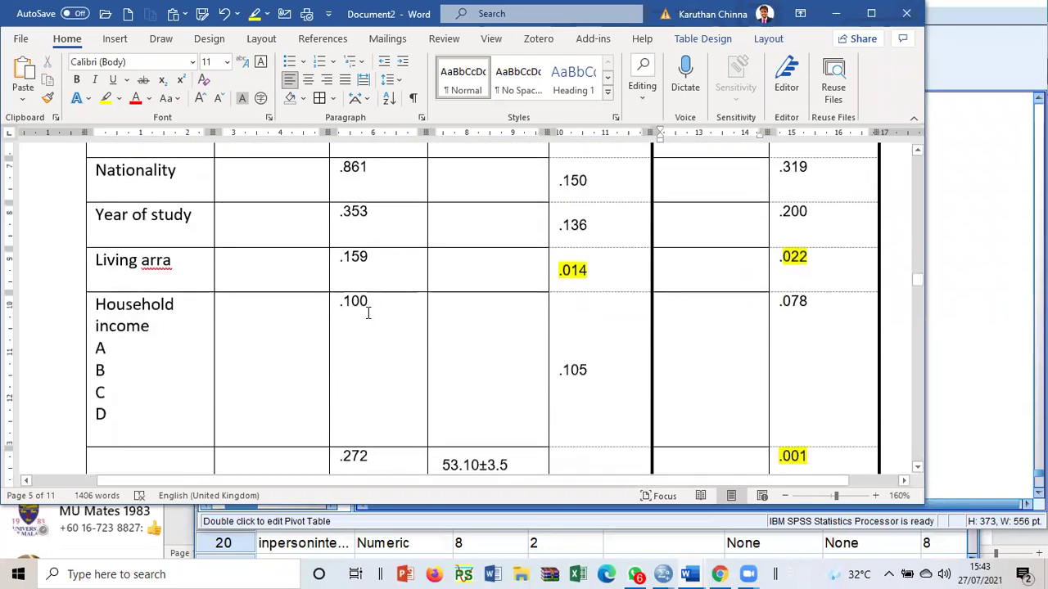
pyautogui.scroll(-3, 367, 313)
pyautogui.scroll(9, 368, 313)
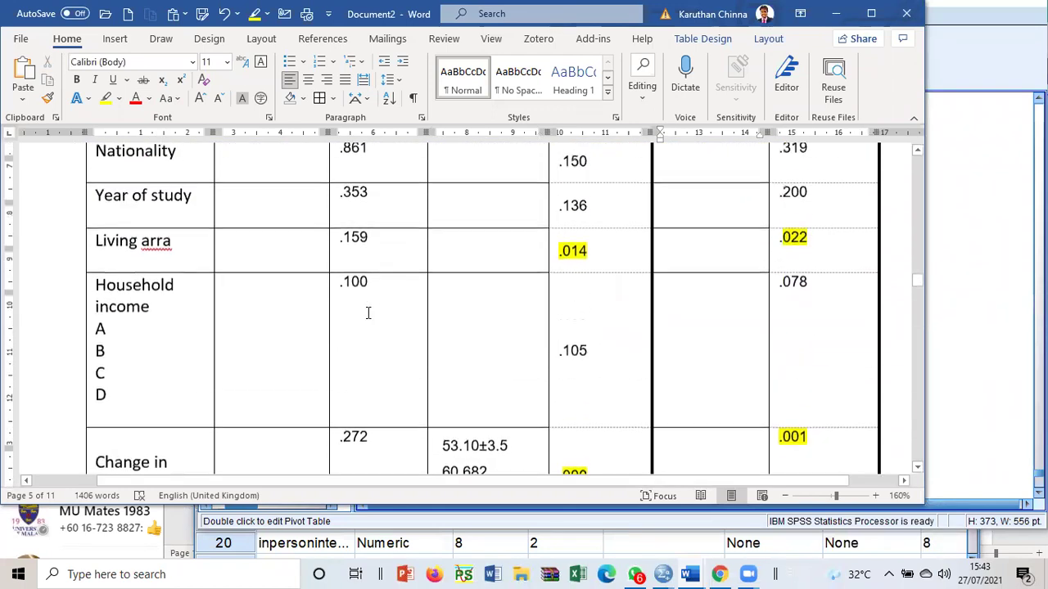
pyautogui.scroll(-6, 368, 313)
pyautogui.scroll(-3, 368, 313)
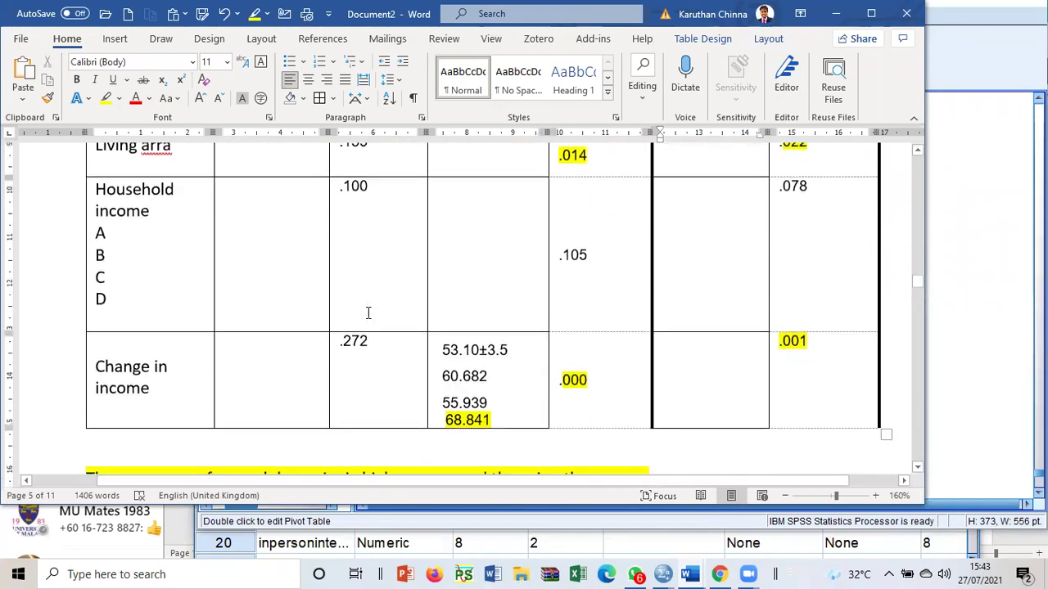
pyautogui.scroll(3, 368, 313)
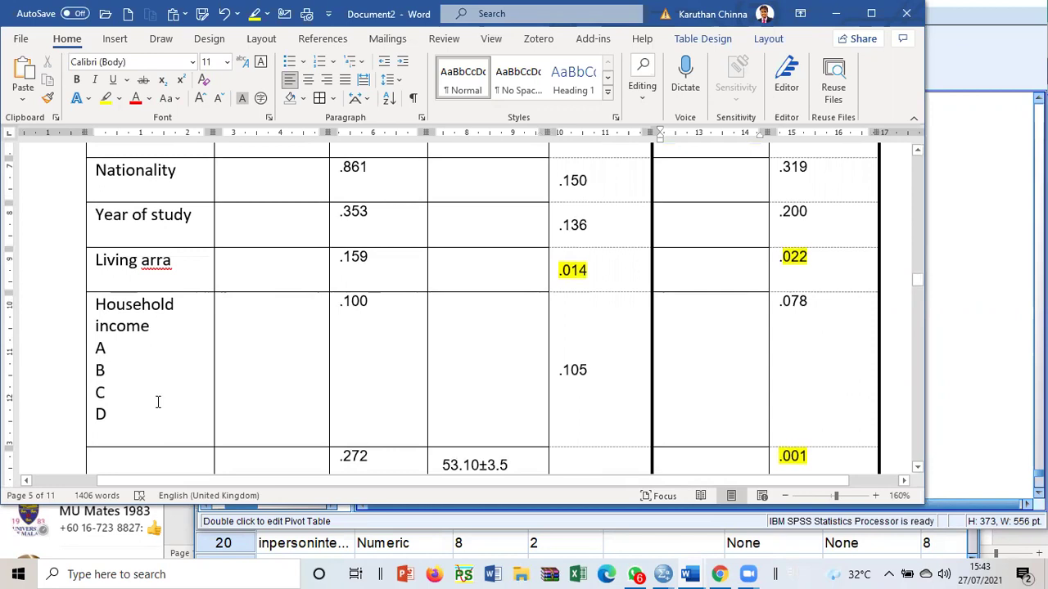
pyautogui.click(160, 278)
pyautogui.scroll(-4, 160, 278)
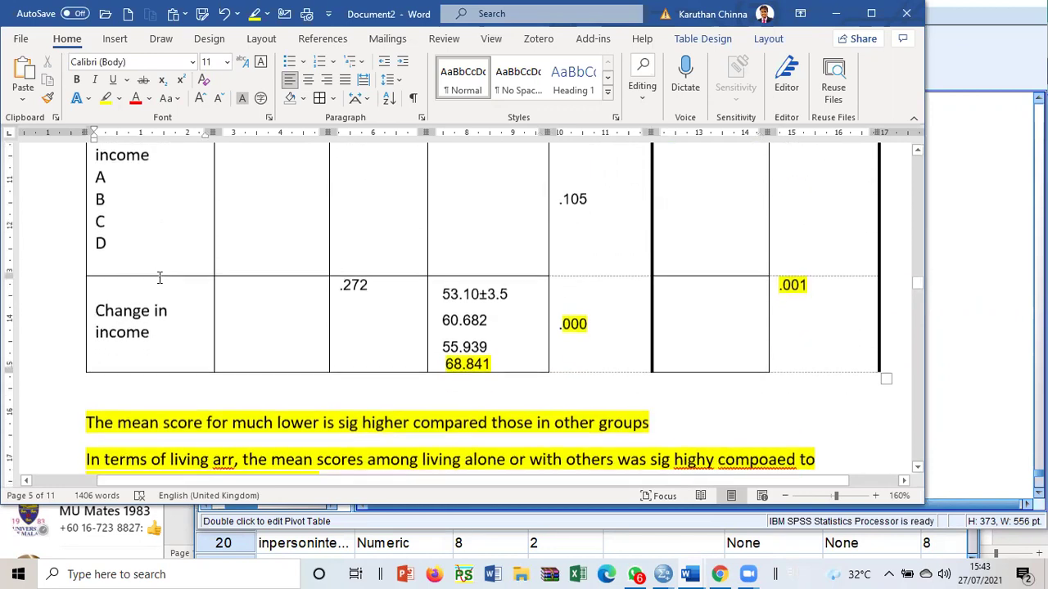
pyautogui.click(148, 325)
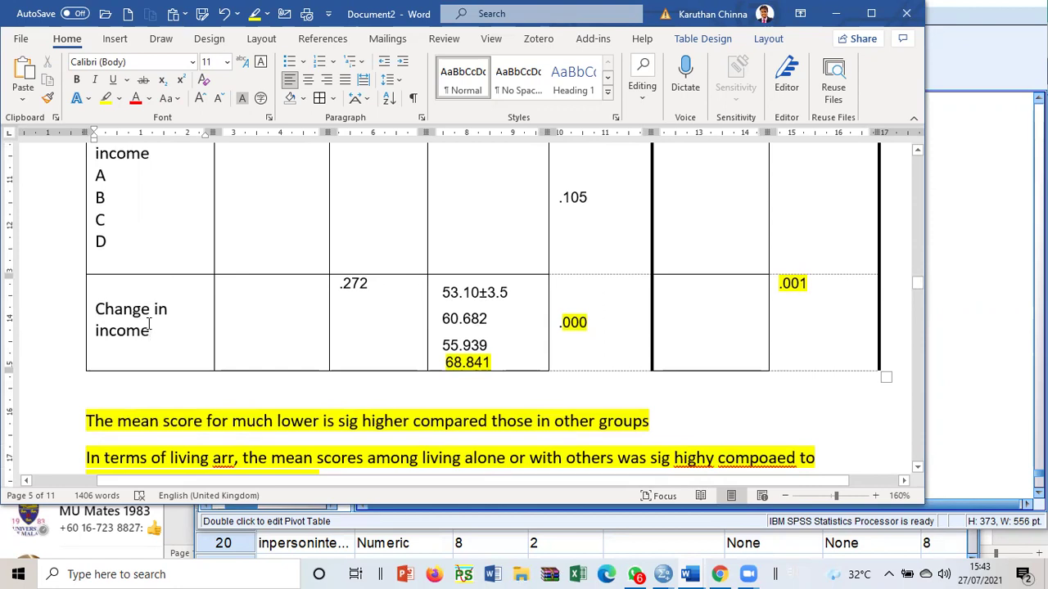
# - Switch to the SPSS output and copy all seven Estimated Marginal Means tables for comphrehensibility, from gender through age
pyautogui.click(948, 265)
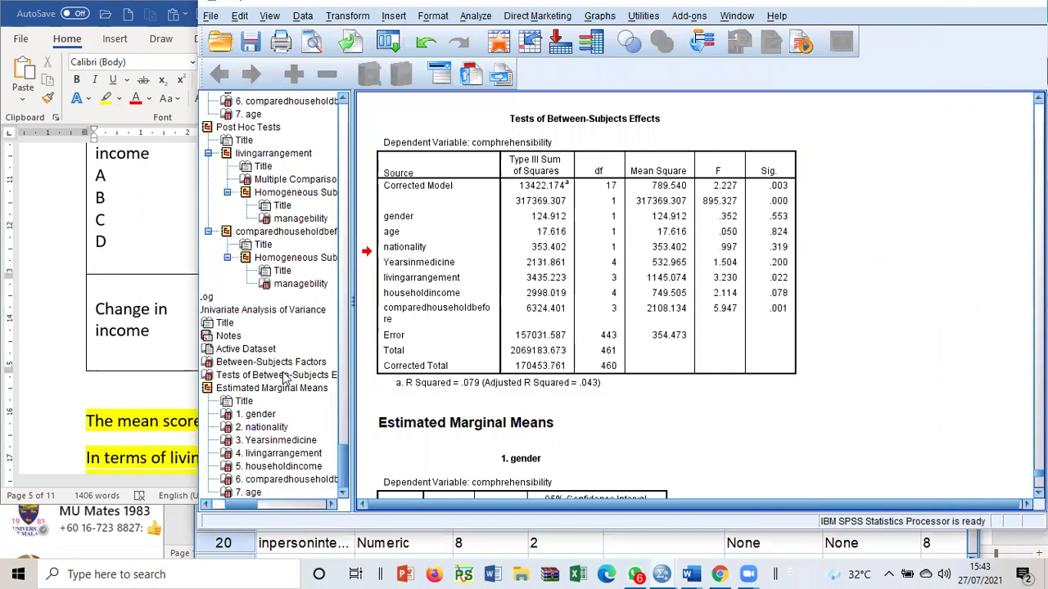
pyautogui.click(254, 414)
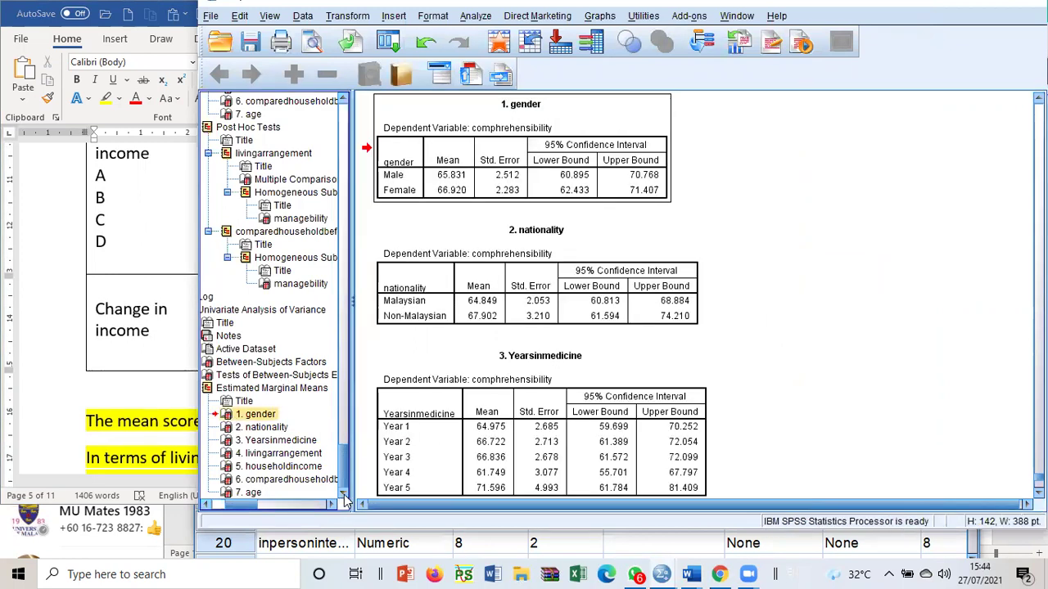
pyautogui.click(249, 493)
pyautogui.click(277, 453)
pyautogui.rightClick(282, 452)
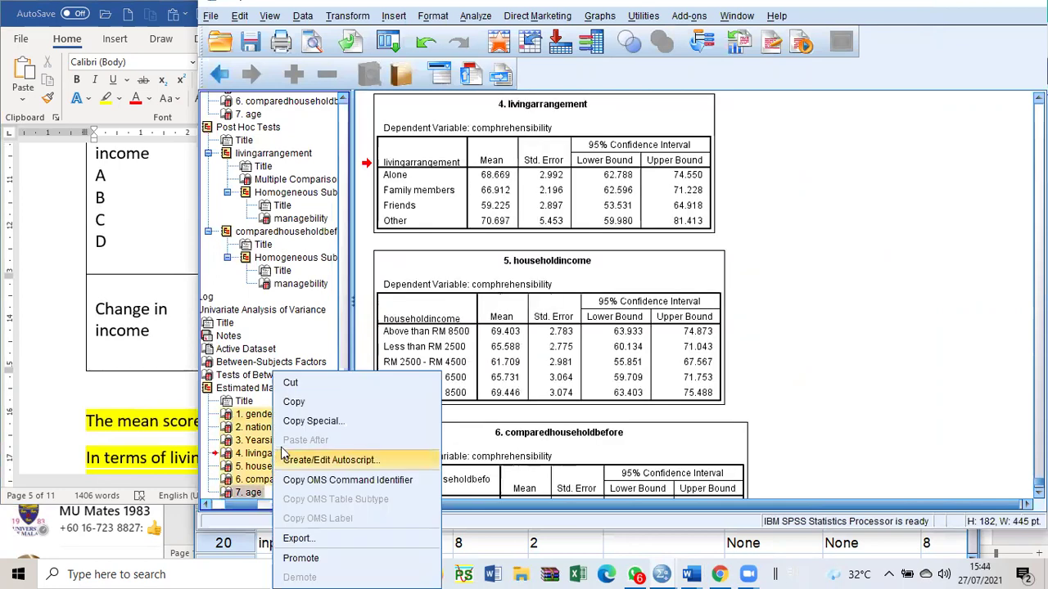
pyautogui.click(293, 401)
# - In the Word document, start a new page after the last homogeneous subsets table on page 10 and enter the heading "Comphre"
pyautogui.click(157, 413)
pyautogui.scroll(-4, 146, 392)
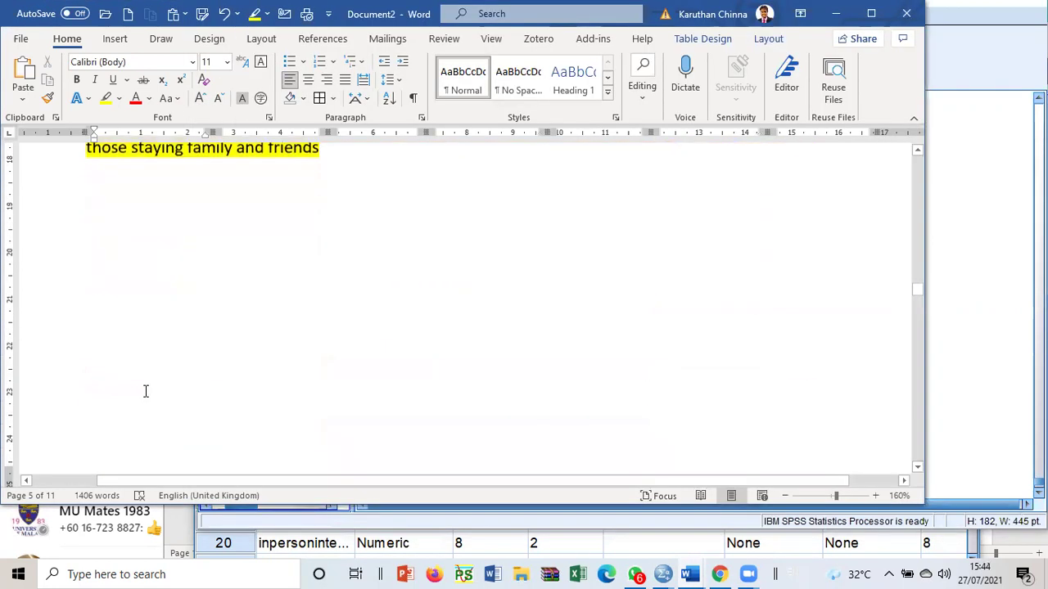
pyautogui.scroll(-20, 146, 392)
pyautogui.scroll(-20, 139, 399)
pyautogui.scroll(-20, 98, 405)
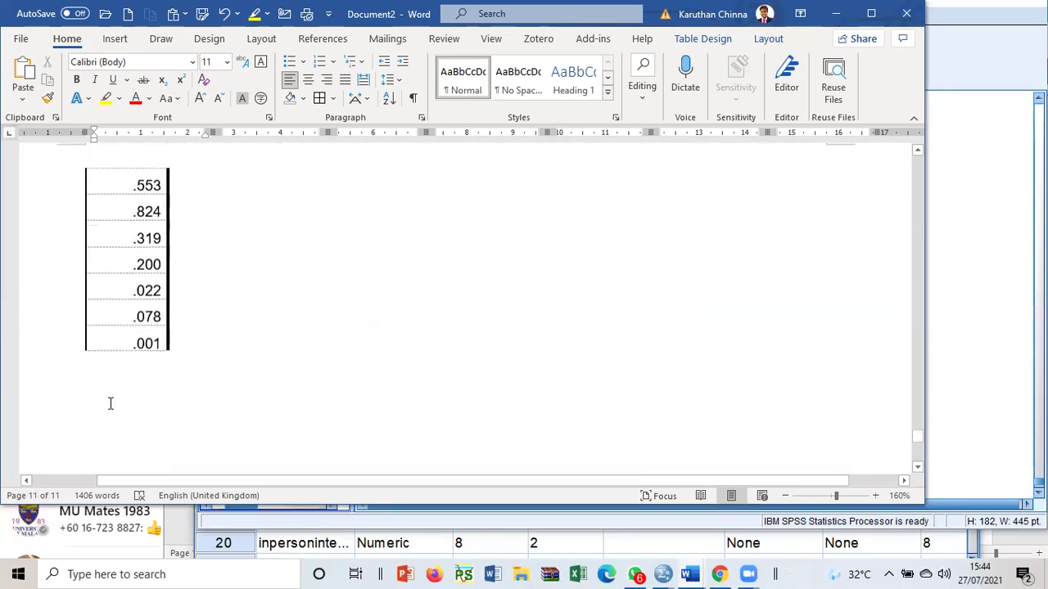
pyautogui.scroll(-5, 102, 415)
pyautogui.scroll(5, 107, 411)
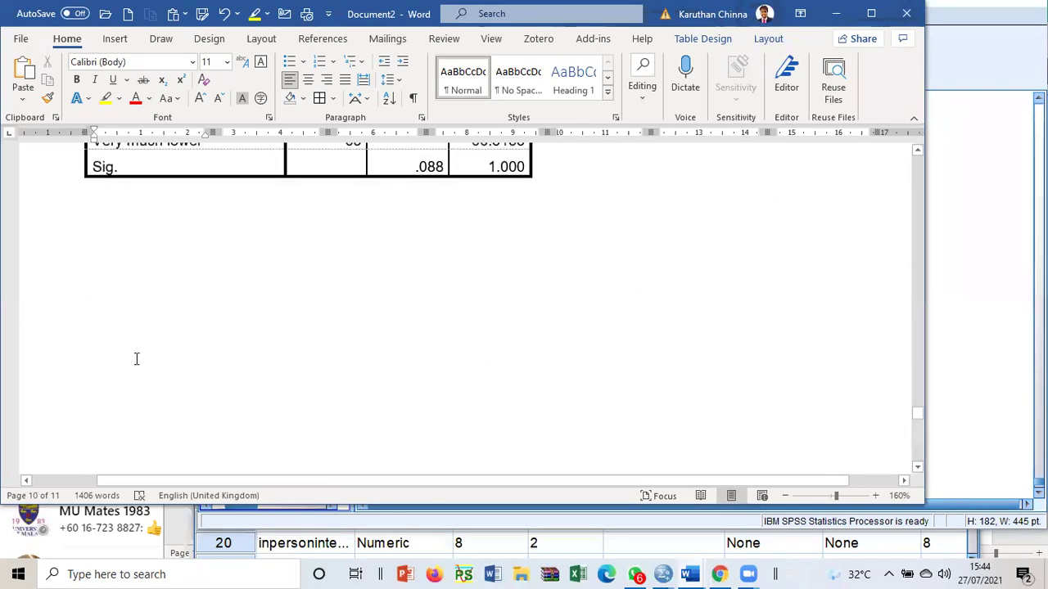
pyautogui.click(142, 239)
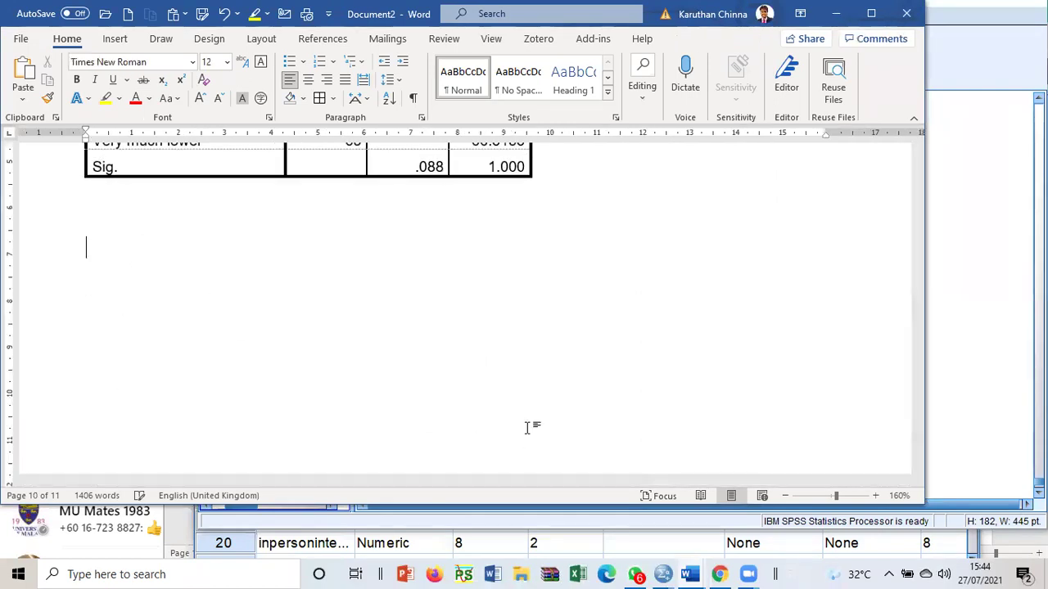
pyautogui.hotkey('ctrl', 'Return')
pyautogui.write('co')
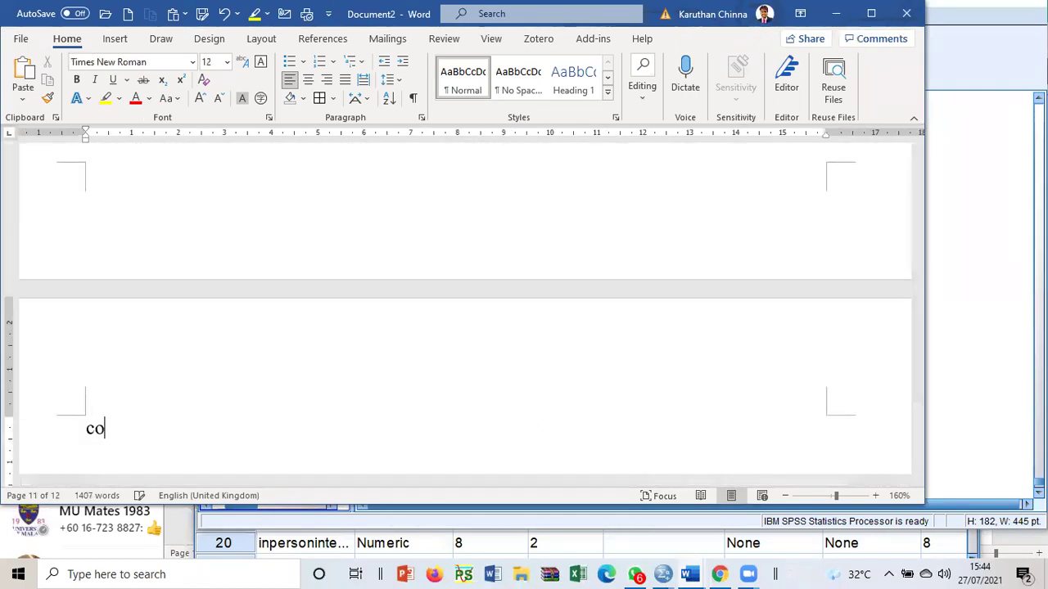
pyautogui.write('mphre')
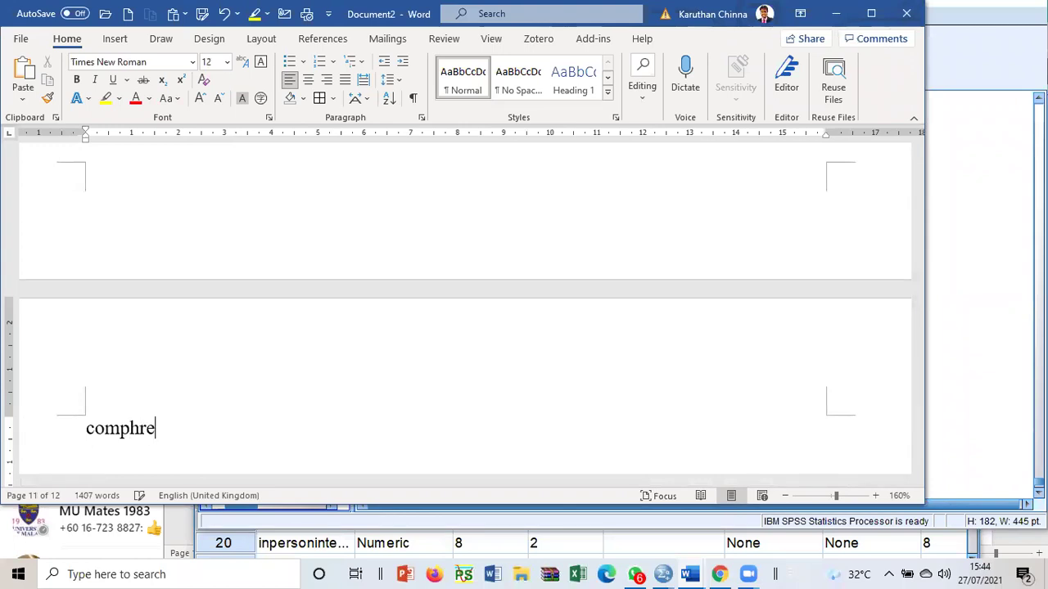
# - Paste the copied Estimated Marginal Means tables below the "Comphre" heading
pyautogui.rightClick(208, 465)
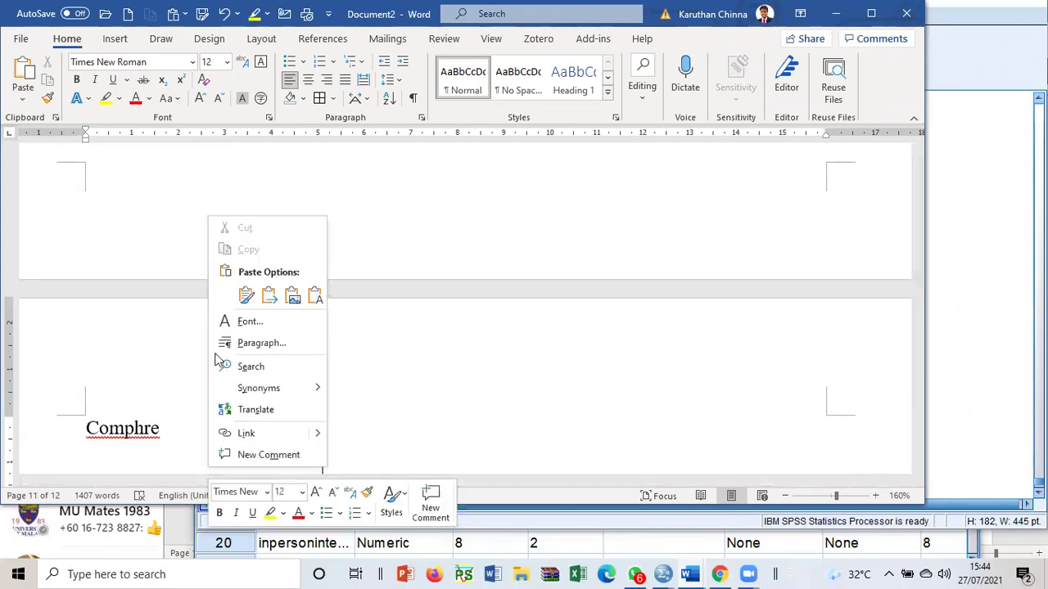
pyautogui.press('Escape')
pyautogui.hotkey('ctrl', 'v')
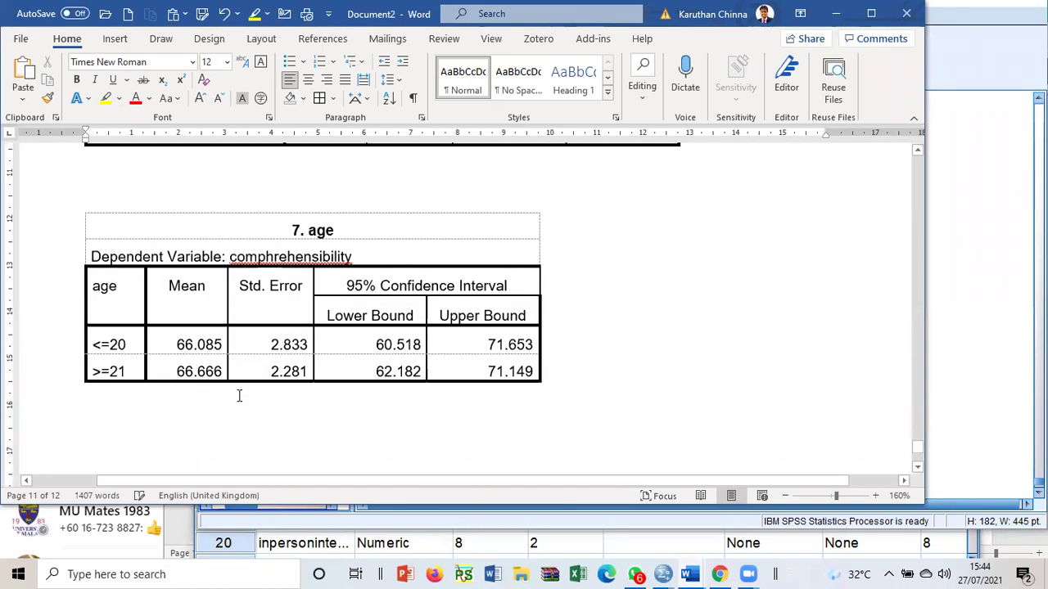
# - Delete the leftover single-column table of p values below the pasted age table
pyautogui.scroll(-4, 221, 395)
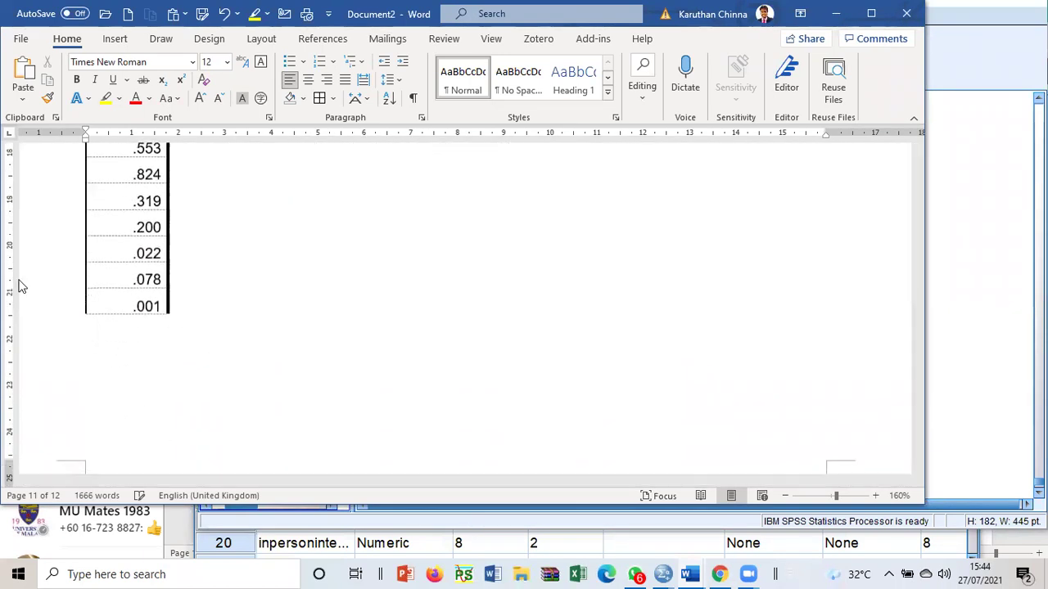
pyautogui.scroll(2, 18, 281)
pyautogui.moveTo(83, 281); pyautogui.dragTo(134, 325)
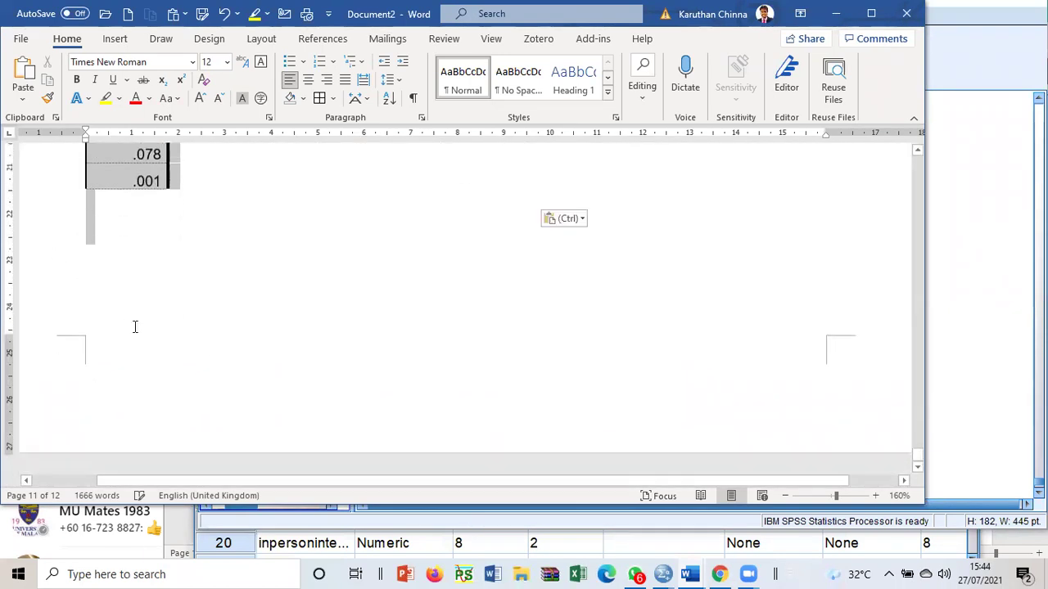
pyautogui.press('BackSpace')
# - Switch to SPSS, reopen the Univariate analysis and add livingarrangement to its post hoc tests
pyautogui.click(1014, 380)
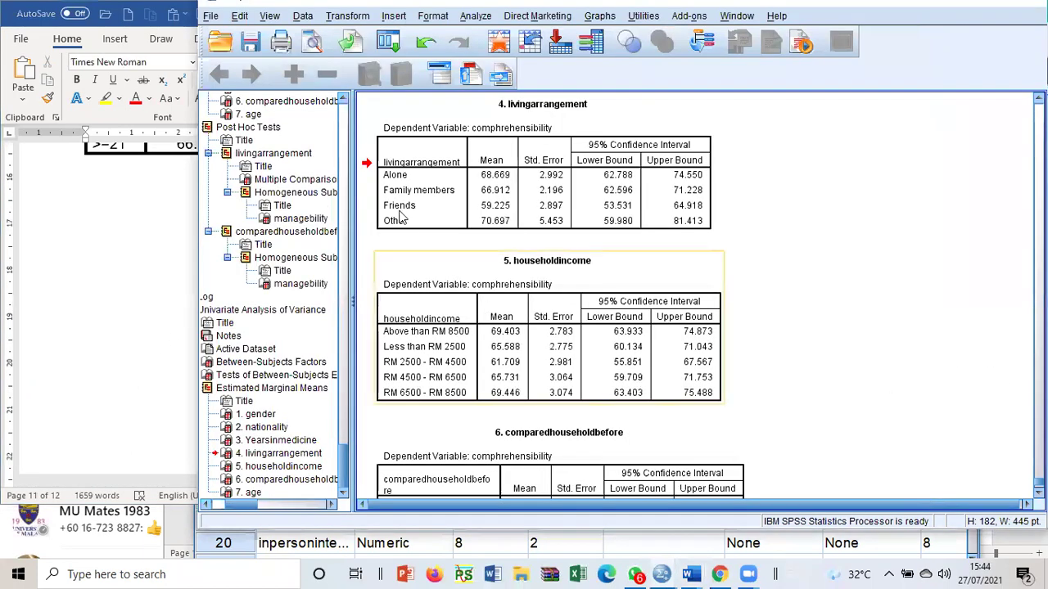
pyautogui.click(388, 41)
pyautogui.click(406, 70)
pyautogui.click(809, 143)
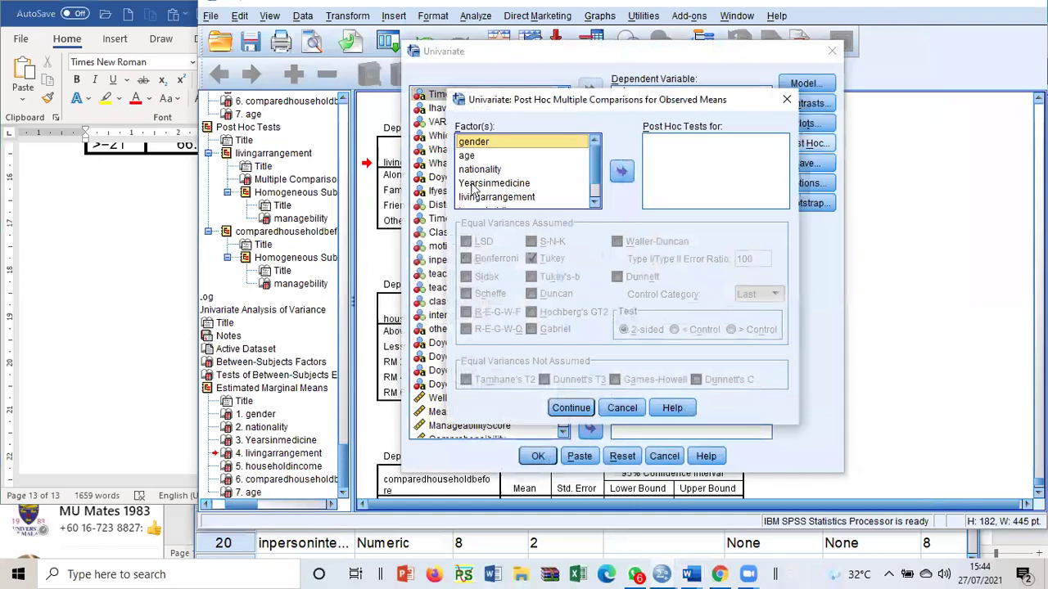
pyautogui.click(471, 184)
pyautogui.click(483, 197)
pyautogui.click(621, 172)
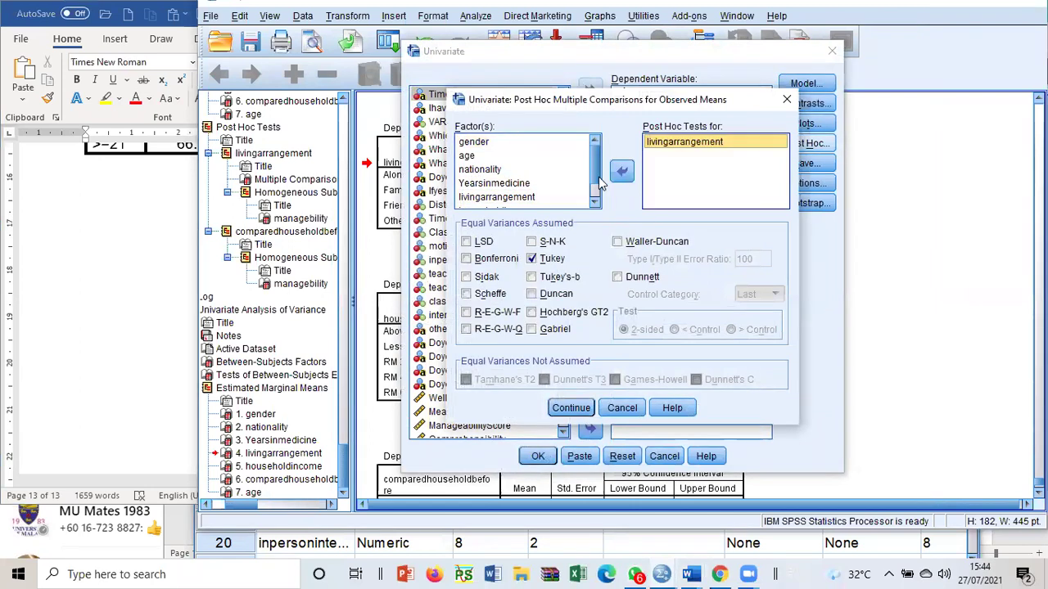
# - Add comparedhouseholdbefore to the post hoc tests and run the Univariate analysis
pyautogui.scroll(-1, 598, 181)
pyautogui.click(536, 203)
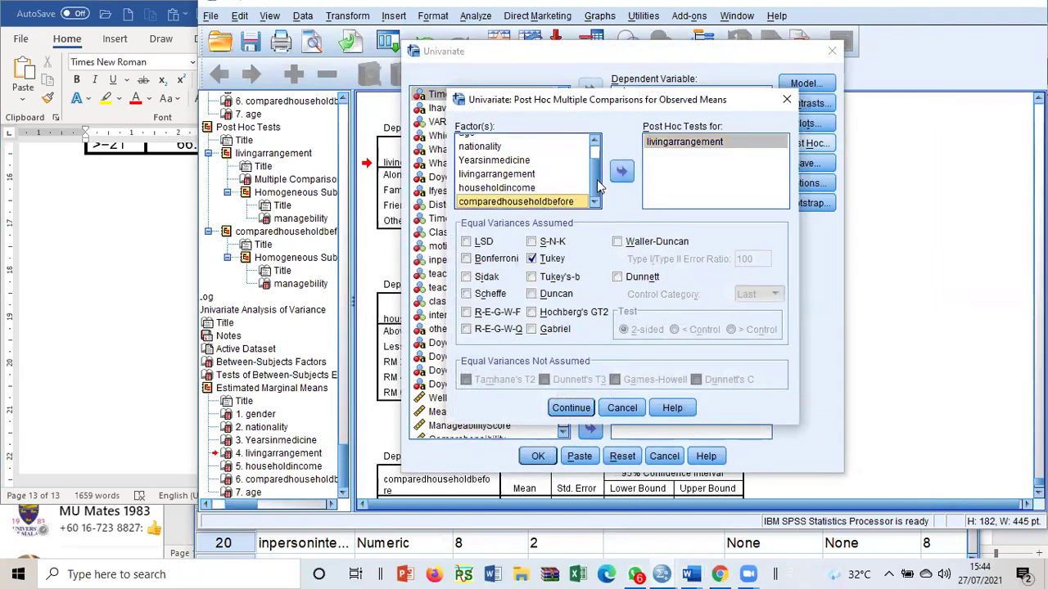
pyautogui.click(622, 173)
pyautogui.click(571, 408)
pyautogui.click(537, 456)
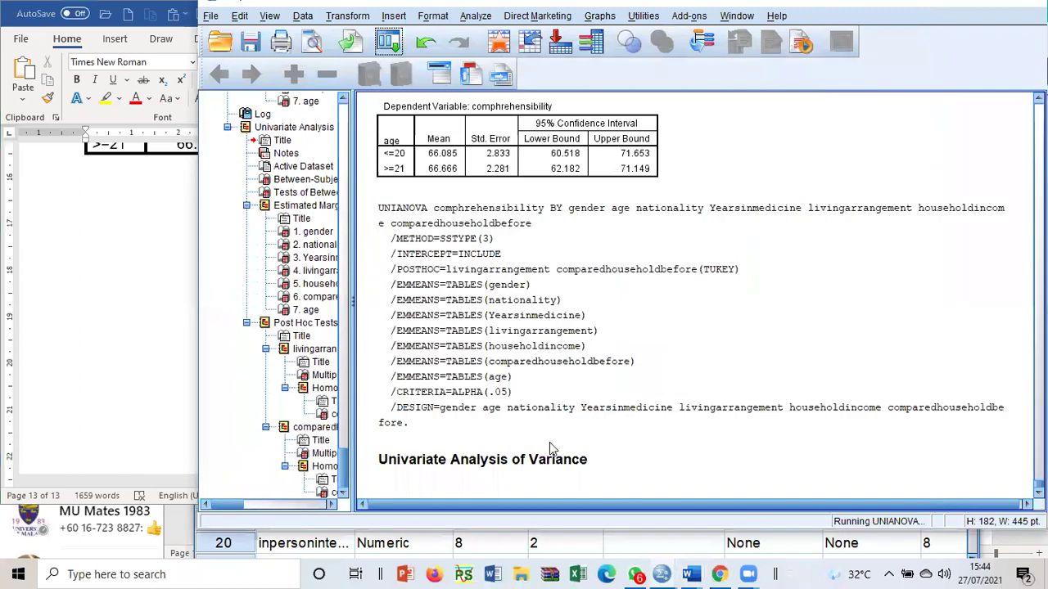
# - Review the post hoc output and delete the Multiple Comparisons table for comparedhouseholdbefore
pyautogui.scroll(-5, 668, 381)
pyautogui.scroll(10, 667, 382)
pyautogui.scroll(3, 668, 374)
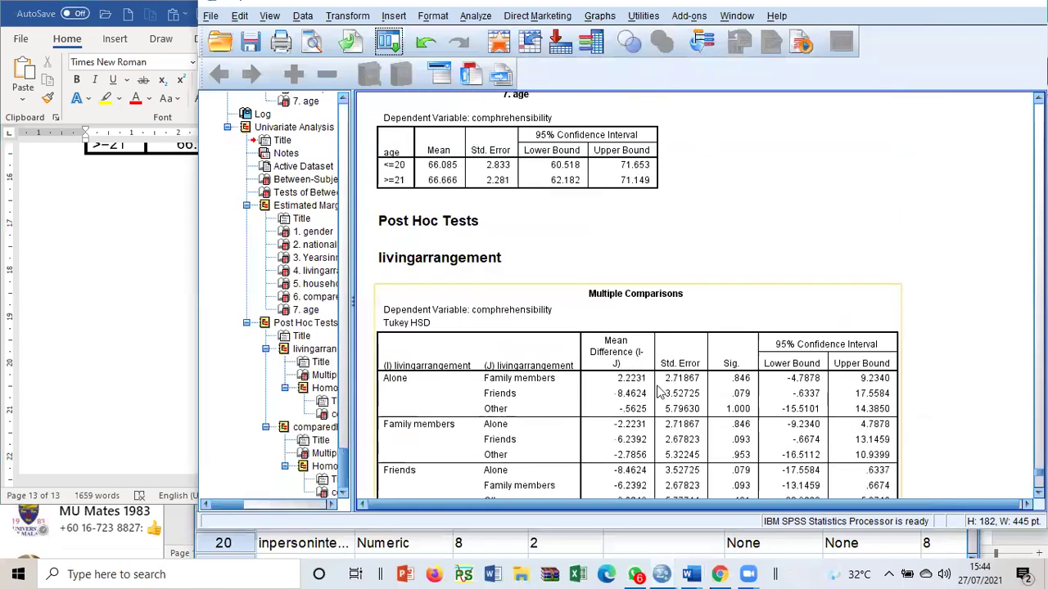
pyautogui.click(659, 392)
pyautogui.scroll(-10, 648, 393)
pyautogui.scroll(-5, 630, 436)
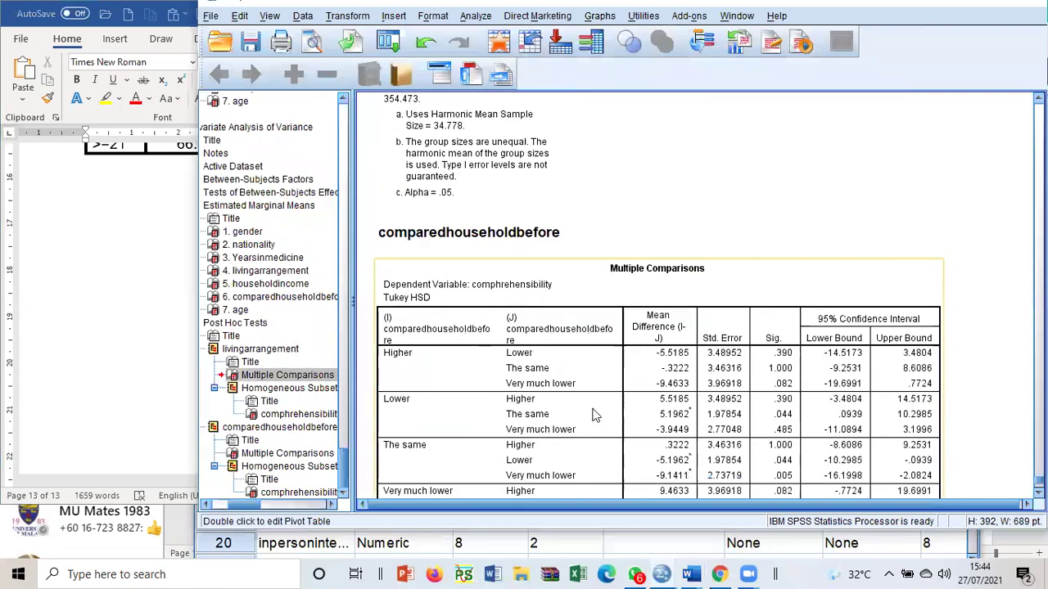
pyautogui.click(596, 410)
pyautogui.press('Delete')
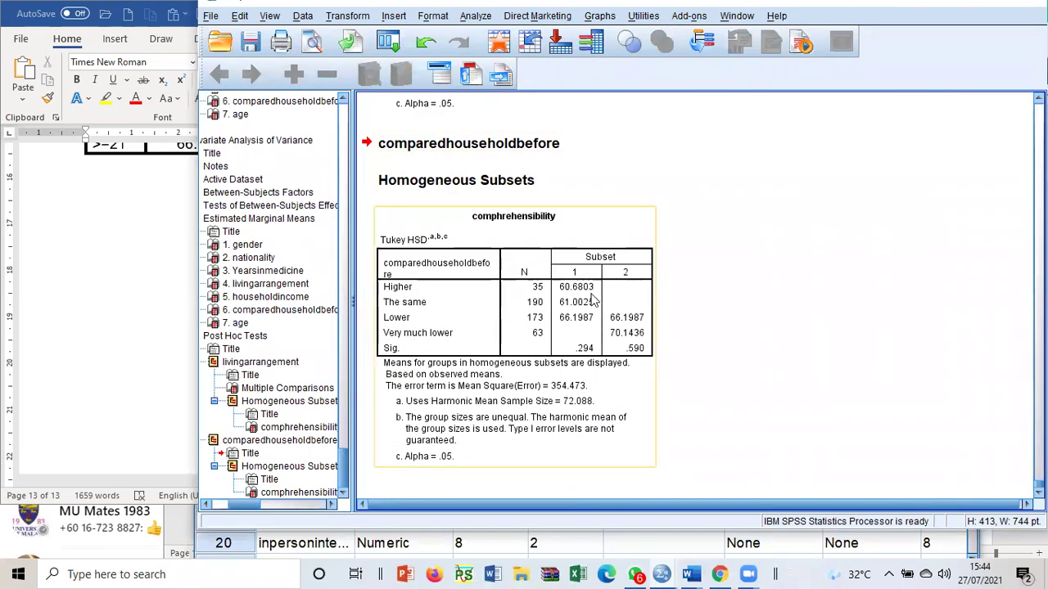
# - Open the comparedhouseholdbefore Homogeneous Subsets table for editing and delete all the footnotes beneath it
pyautogui.doubleClick(518, 388)
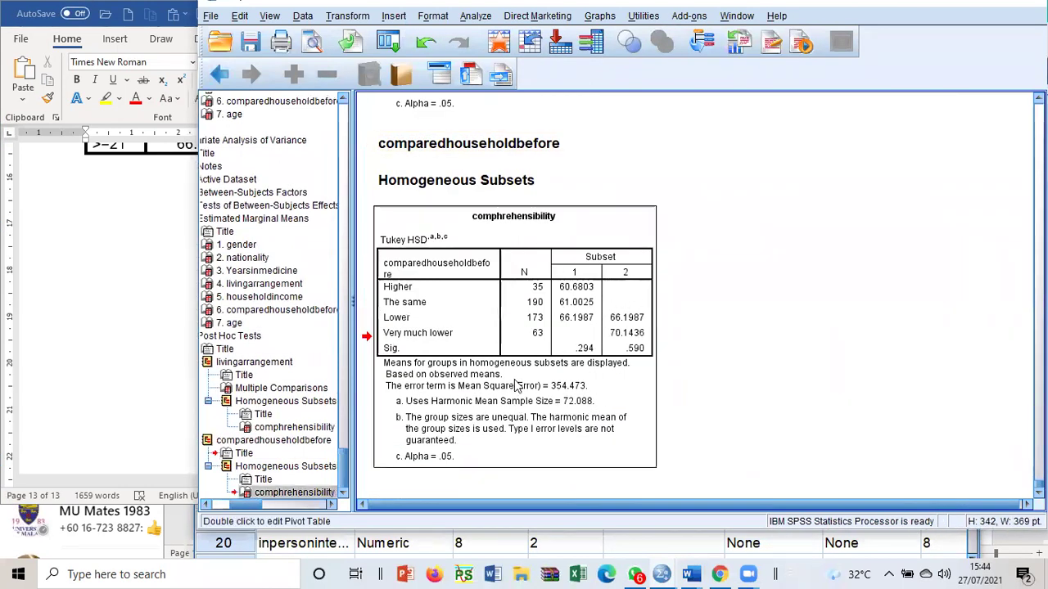
pyautogui.click(522, 427)
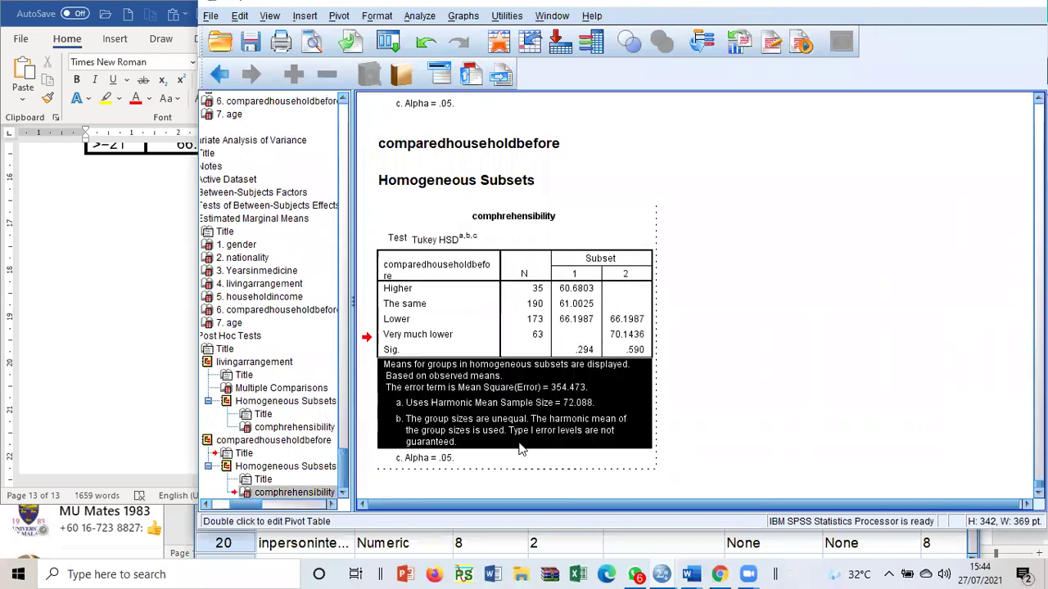
pyautogui.press('Delete')
pyautogui.click(463, 459)
pyautogui.press('Delete')
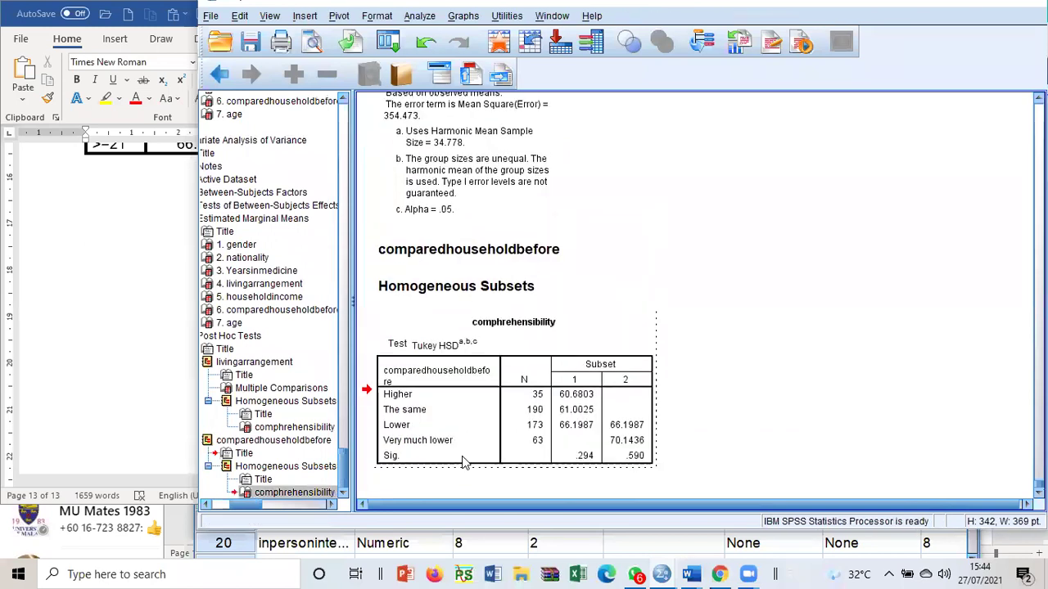
# - Examine which income-change groups share subsets in the comparedhouseholdbefore Homogeneous Subsets table, then leave table editing
pyautogui.click(626, 443)
pyautogui.moveTo(578, 397); pyautogui.dragTo(582, 416)
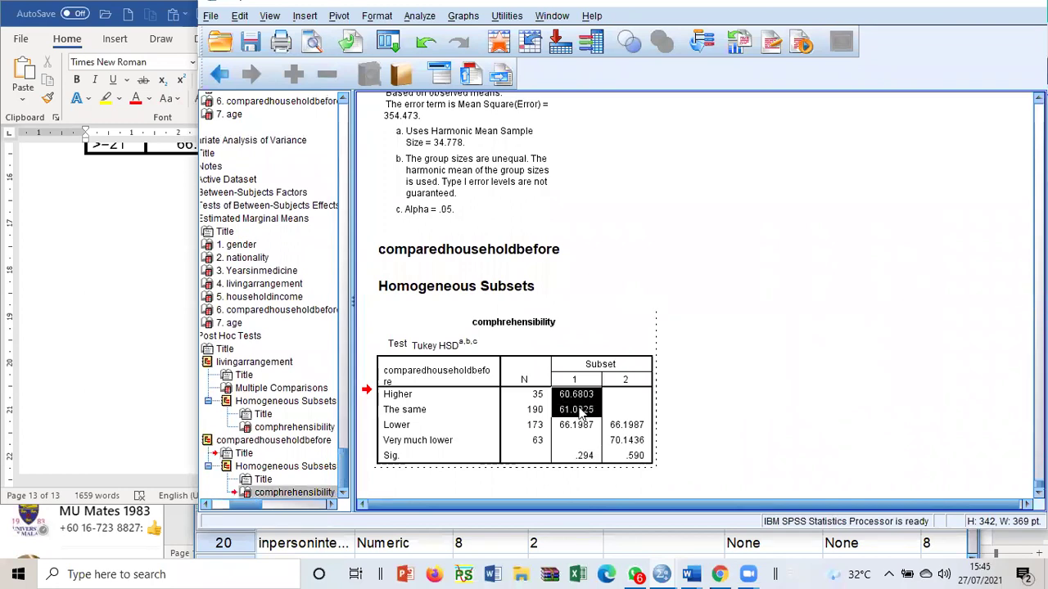
pyautogui.click(623, 443)
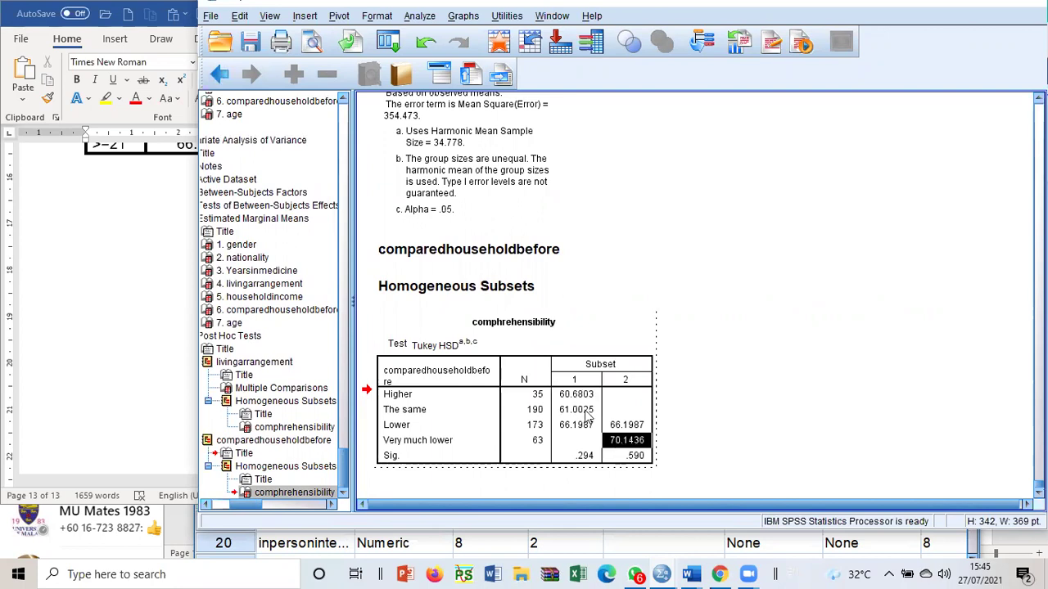
pyautogui.moveTo(577, 396); pyautogui.dragTo(578, 414)
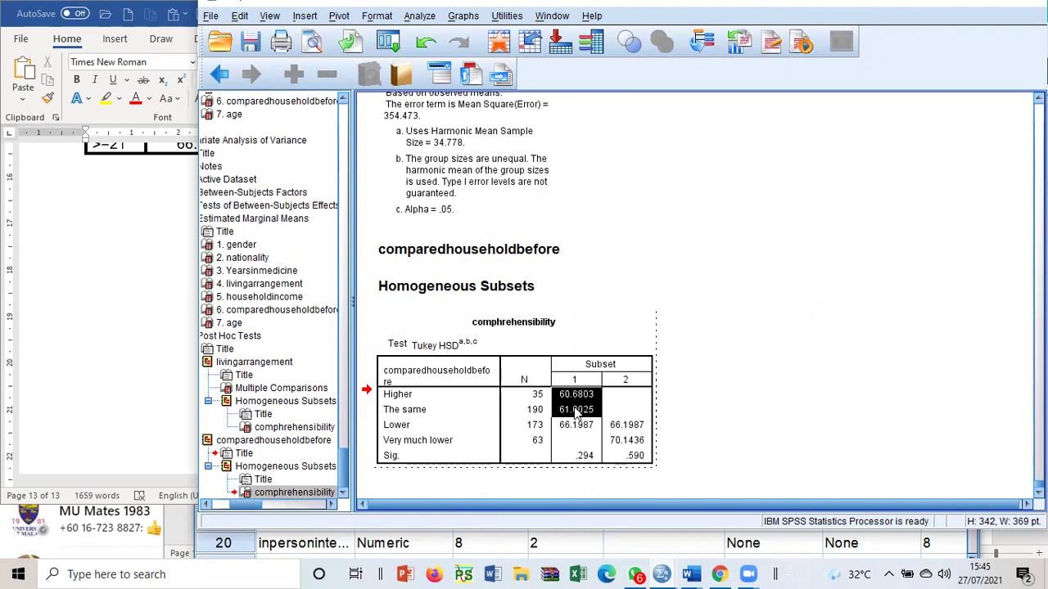
pyautogui.moveTo(635, 425); pyautogui.dragTo(575, 425)
pyautogui.click(626, 424)
pyautogui.click(728, 415)
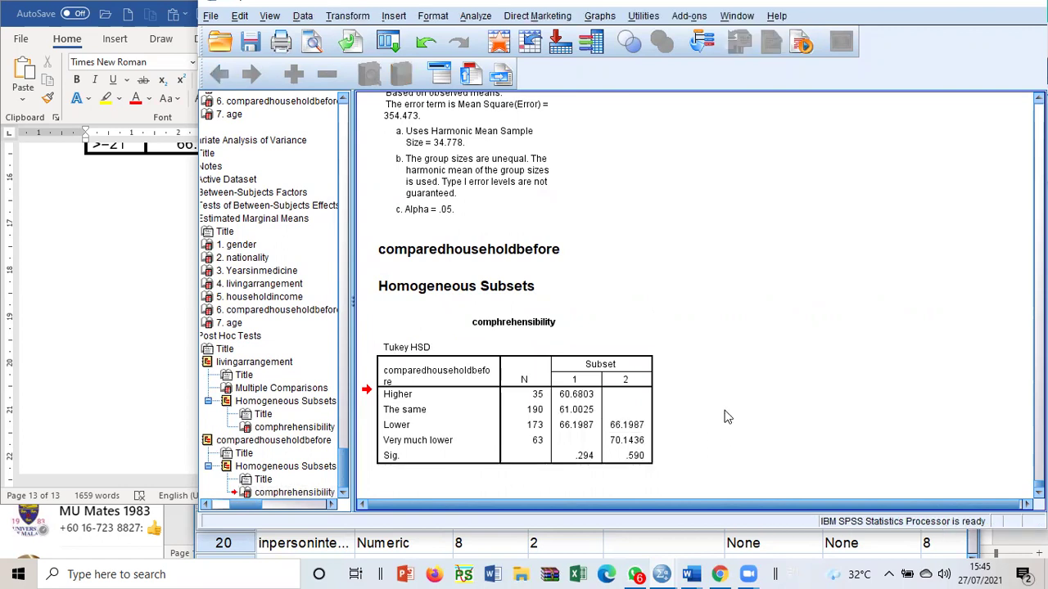
# - Delete all footnotes beneath the livingarrangement Homogeneous Subsets table, and remove the comparedhouseholdbefore title from the output
pyautogui.scroll(5, 724, 413)
pyautogui.doubleClick(477, 366)
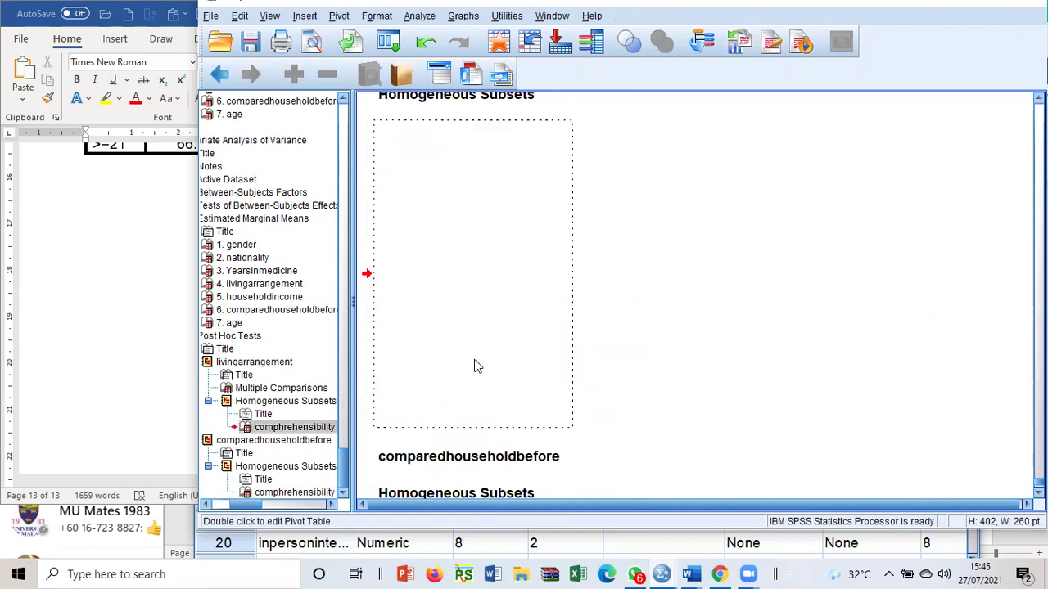
pyautogui.moveTo(450, 295); pyautogui.dragTo(439, 426)
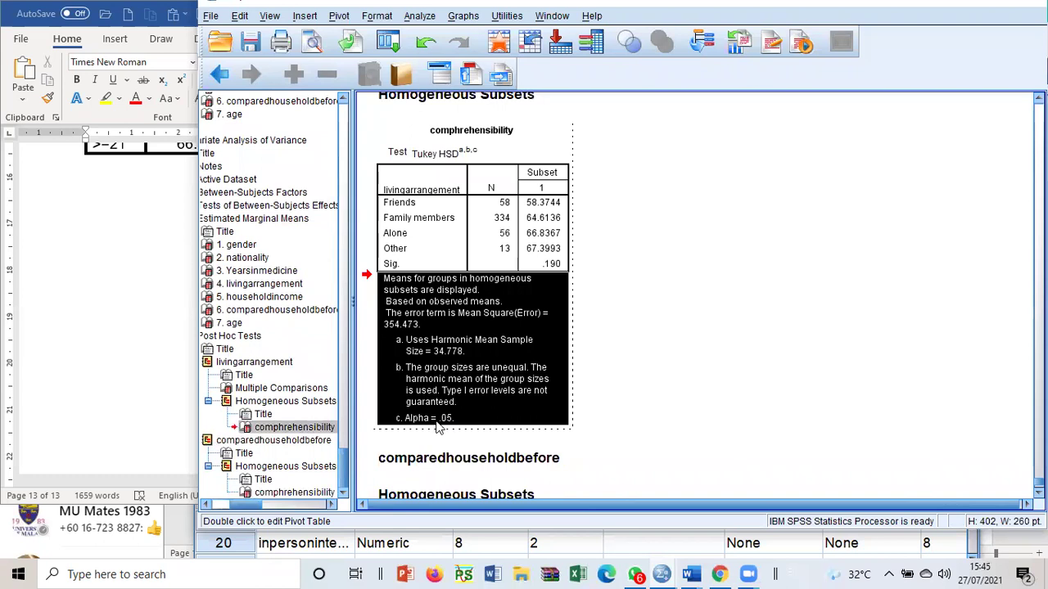
pyautogui.press('Delete')
pyautogui.click(516, 314)
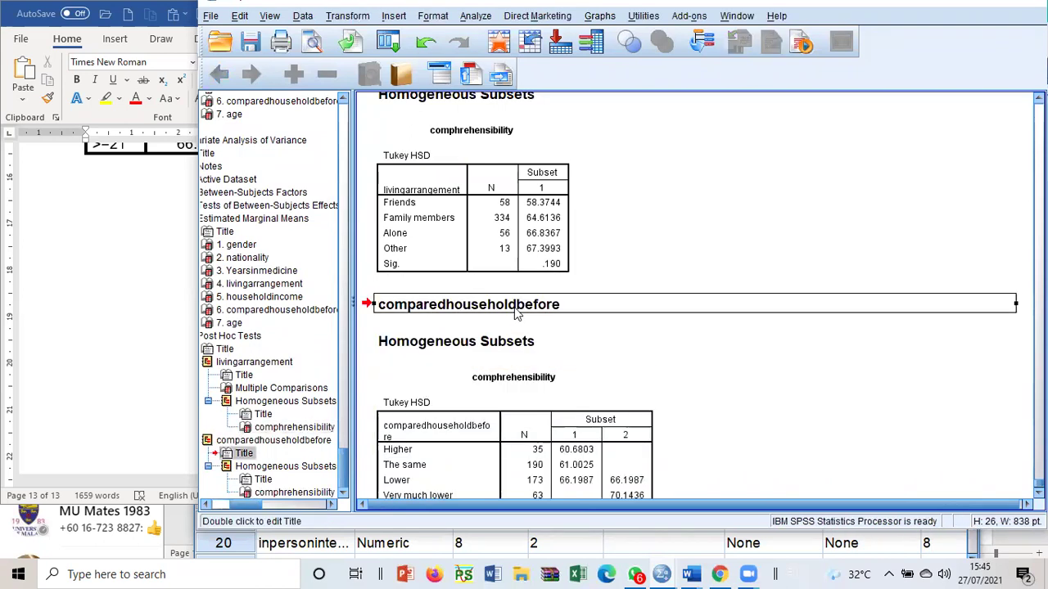
pyautogui.press('Delete')
pyautogui.scroll(-15, 471, 301)
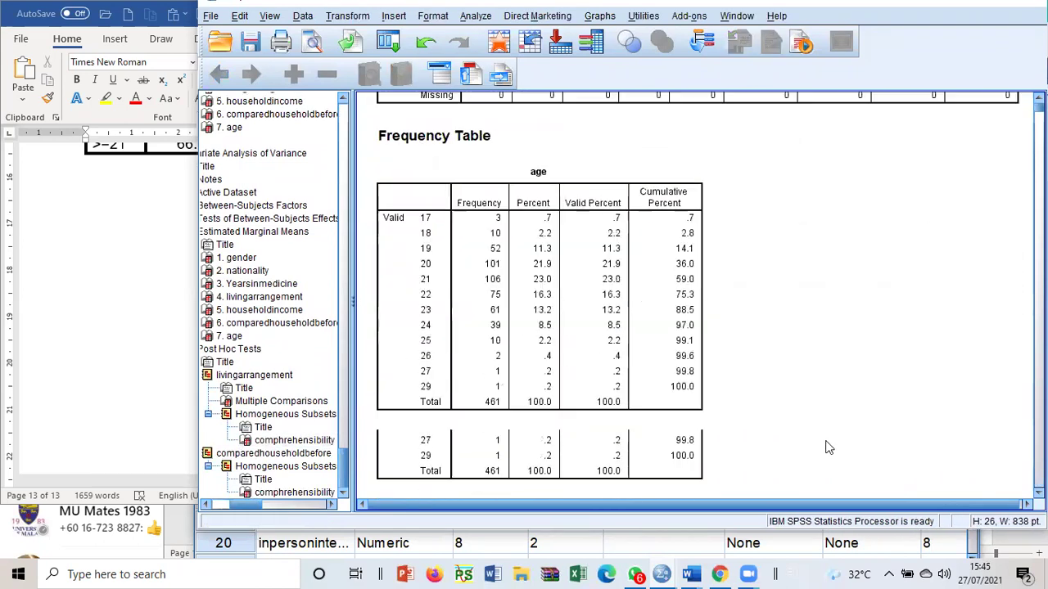
pyautogui.scroll(-15, 696, 295)
# - Copy the livingarrangement and comparedhouseholdbefore Homogeneous Subsets tables and paste them at the end of the Word document
pyautogui.click(563, 219)
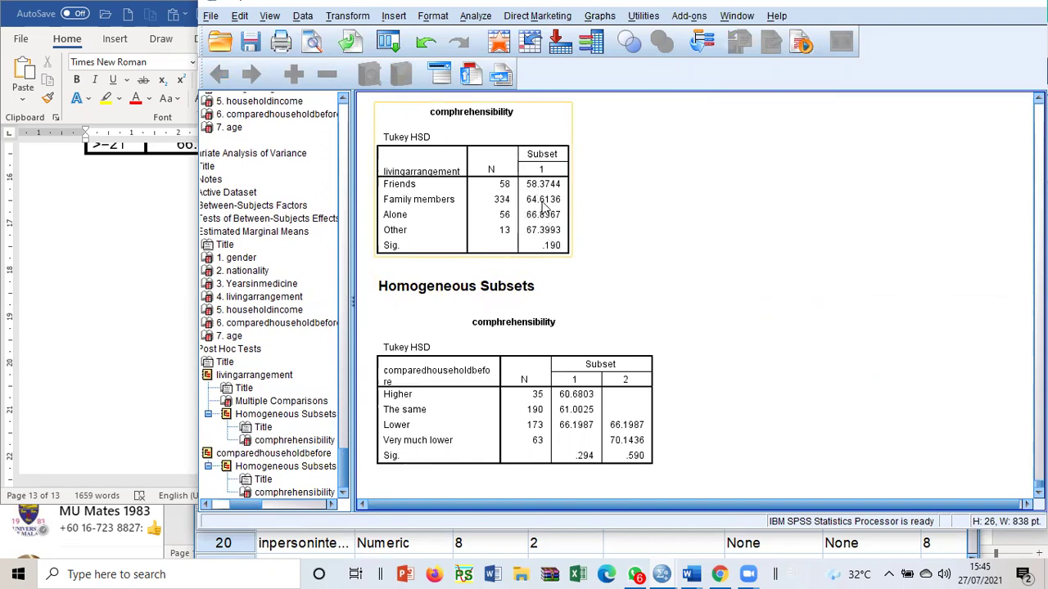
pyautogui.click(521, 206)
pyautogui.click(479, 413)
pyautogui.rightClick(479, 414)
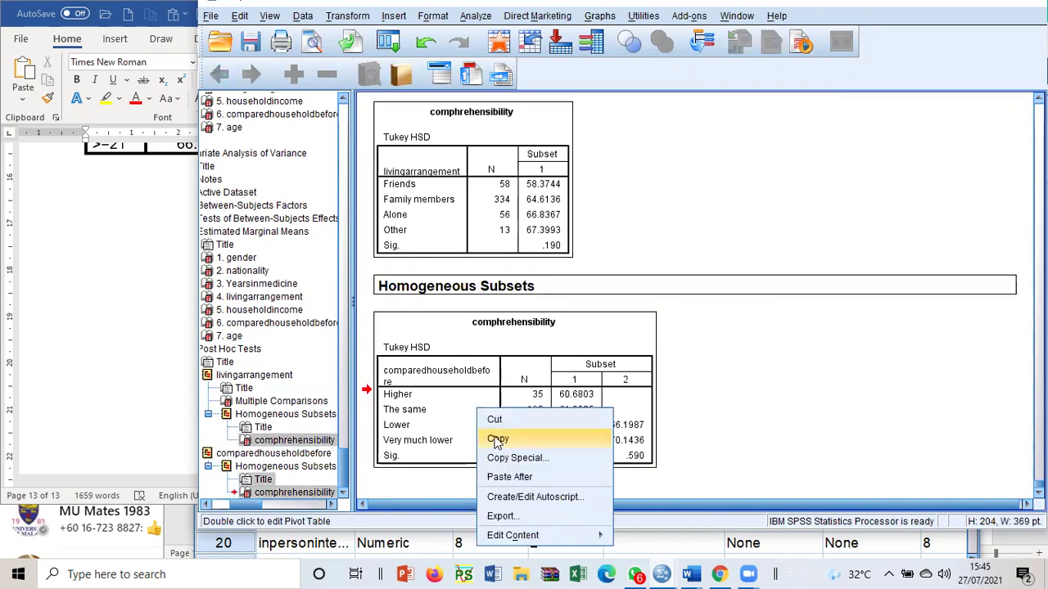
pyautogui.click(497, 439)
pyautogui.click(118, 235)
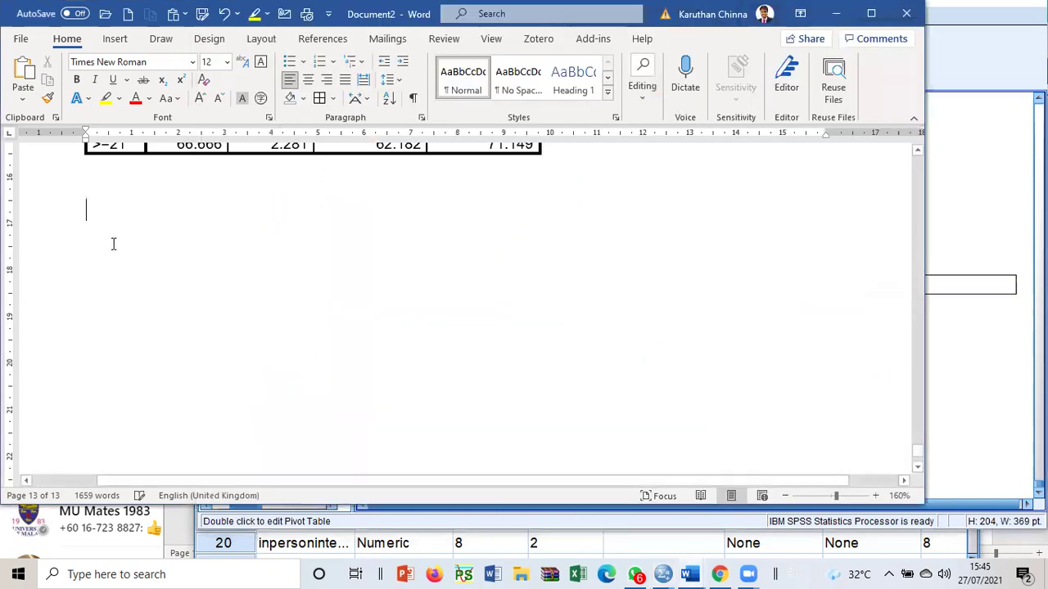
pyautogui.rightClick(115, 239)
pyautogui.click(152, 318)
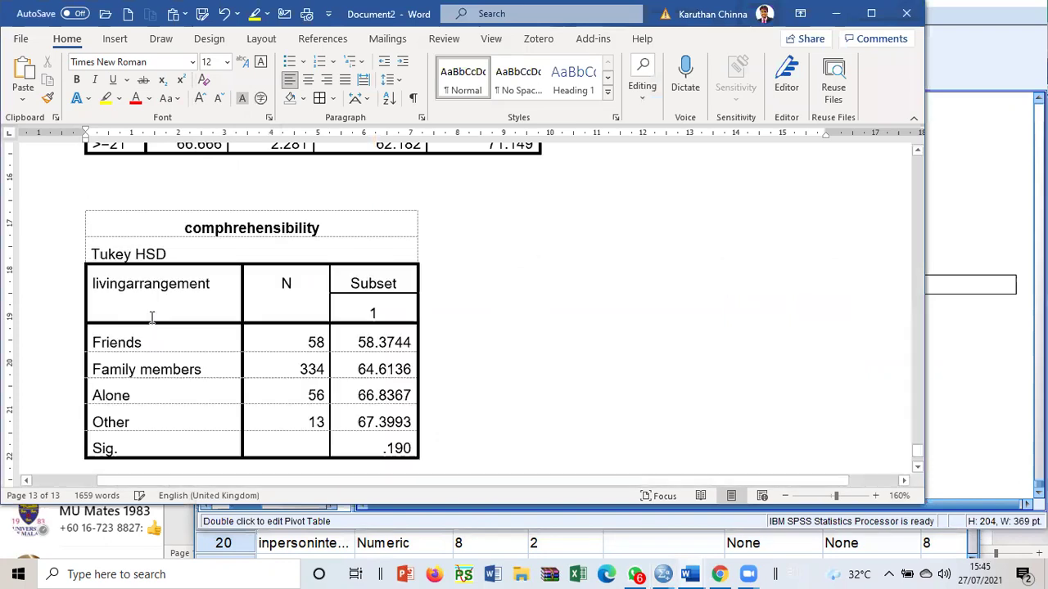
# - Review the Word results, including the well-being post hoc statement and table and the p-values in the Ma and Com columns
pyautogui.scroll(-10, 655, 295)
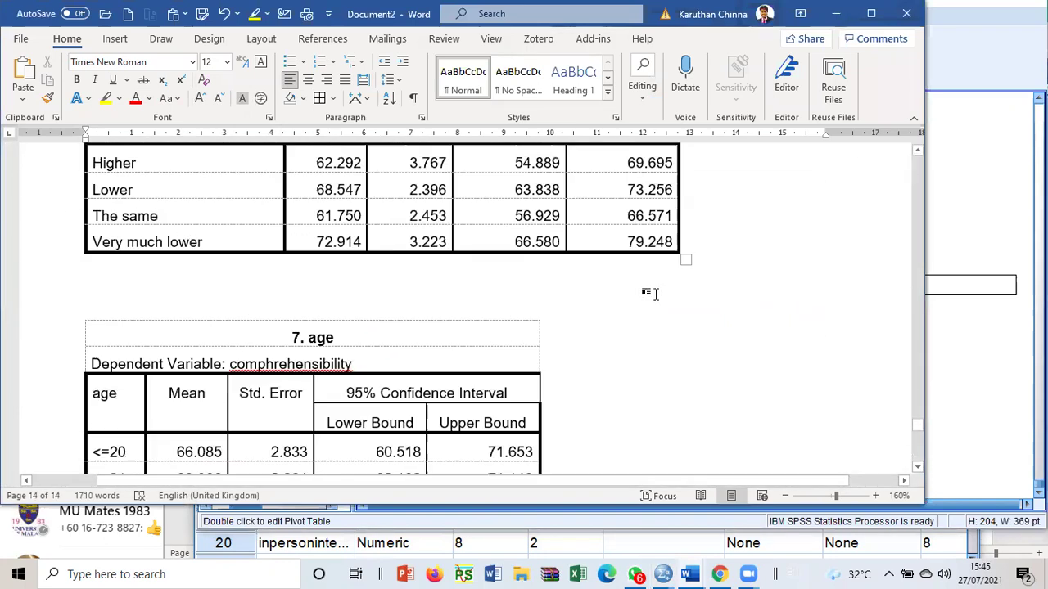
pyautogui.scroll(10, 655, 294)
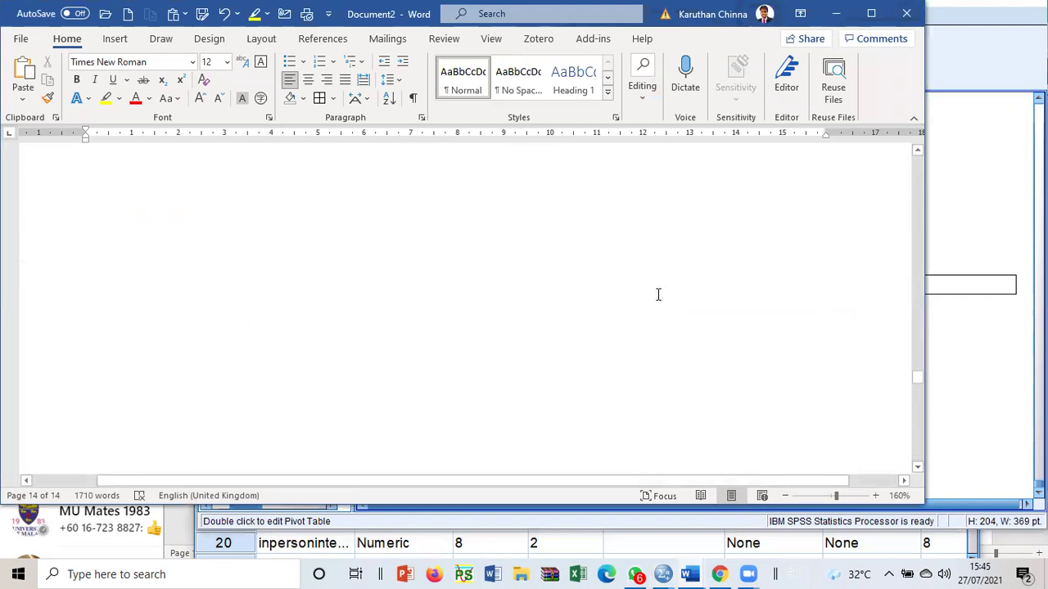
pyautogui.scroll(15, 656, 294)
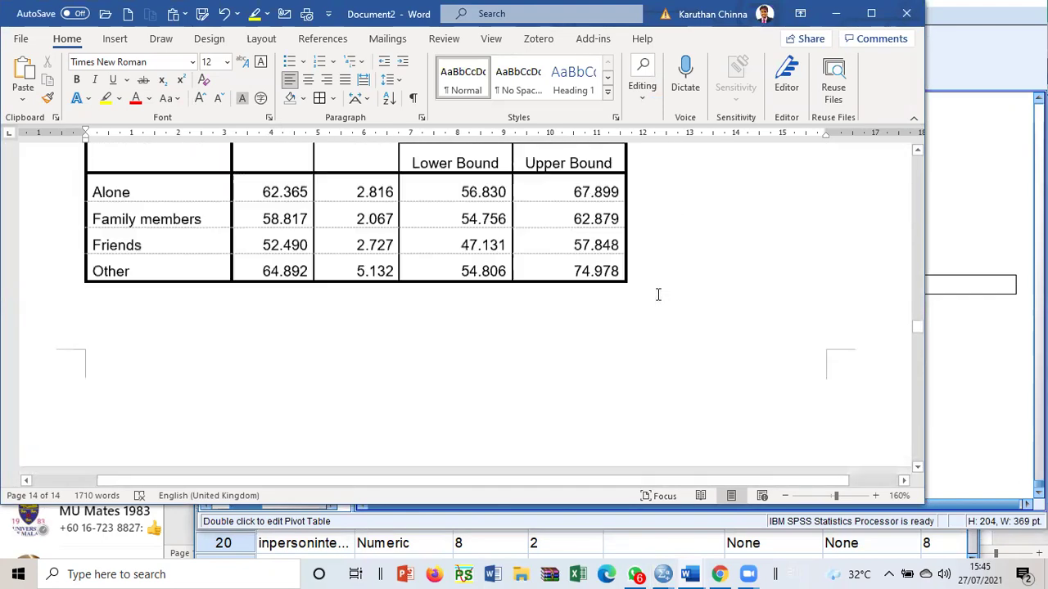
pyautogui.scroll(15, 656, 295)
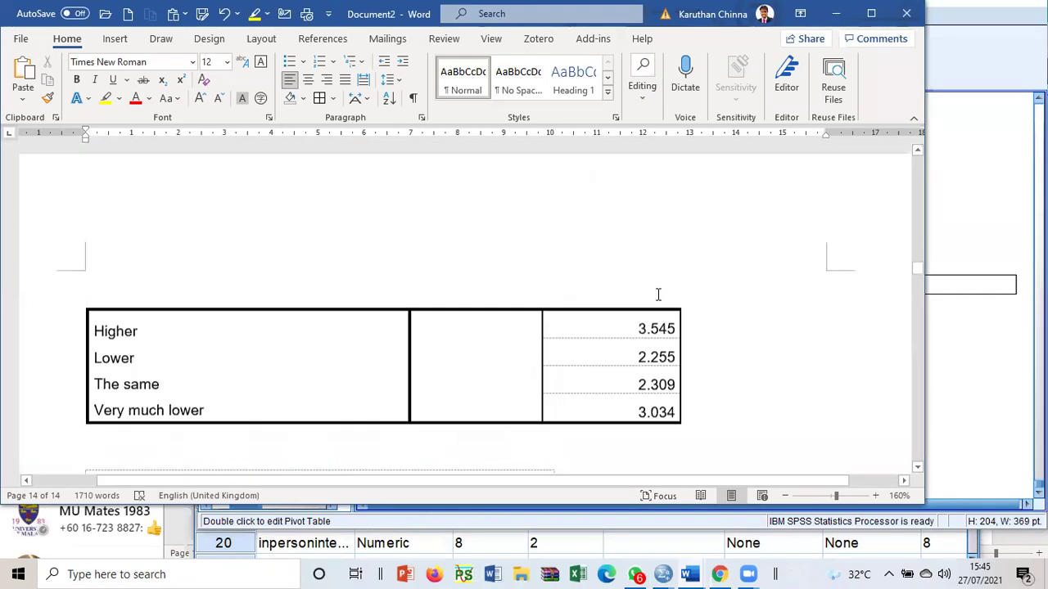
pyautogui.scroll(20, 657, 294)
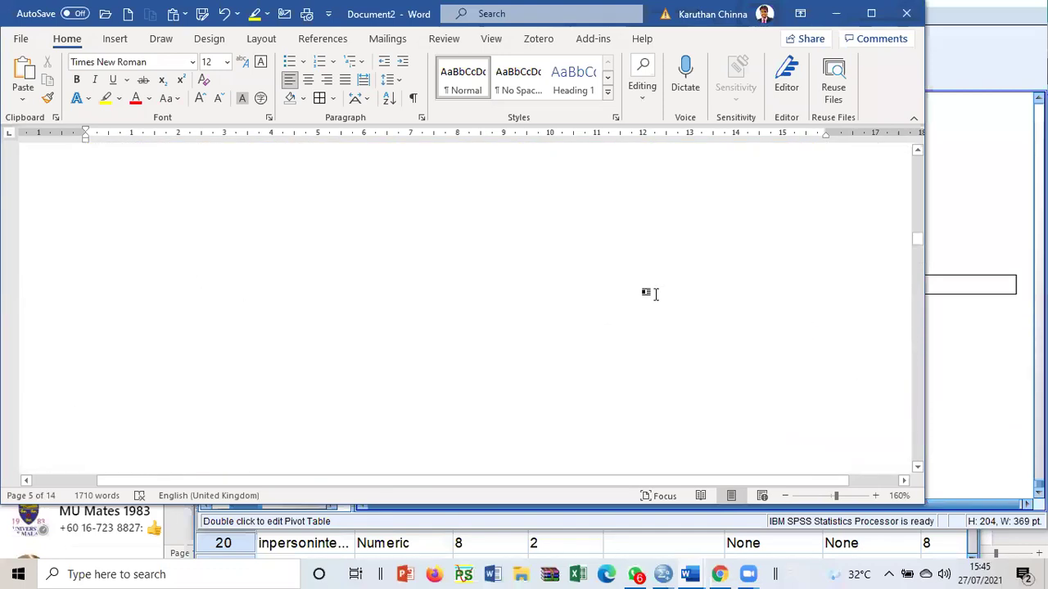
pyautogui.scroll(15, 656, 293)
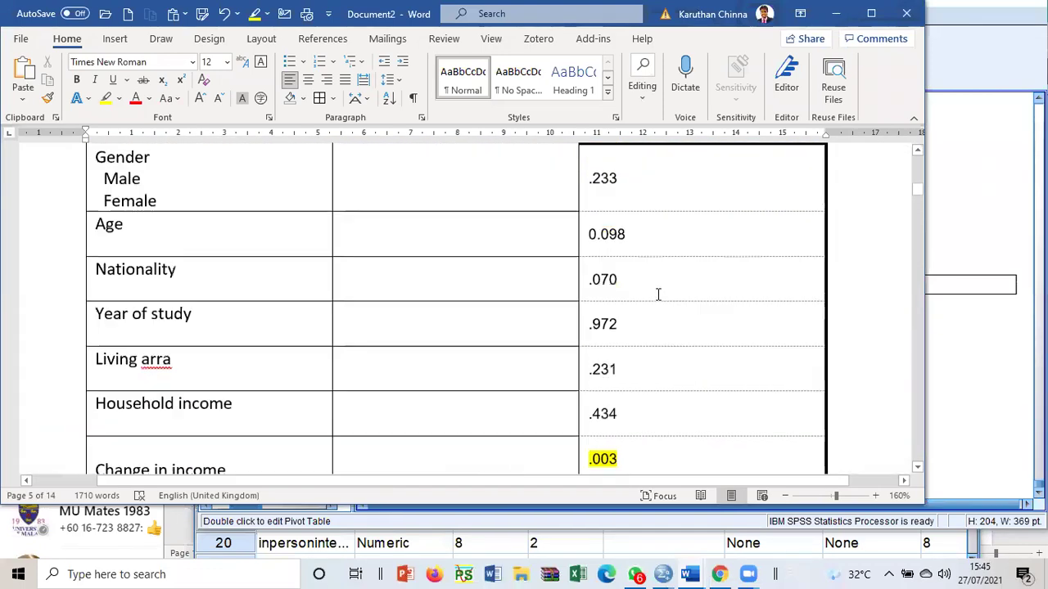
pyautogui.scroll(-3, 657, 295)
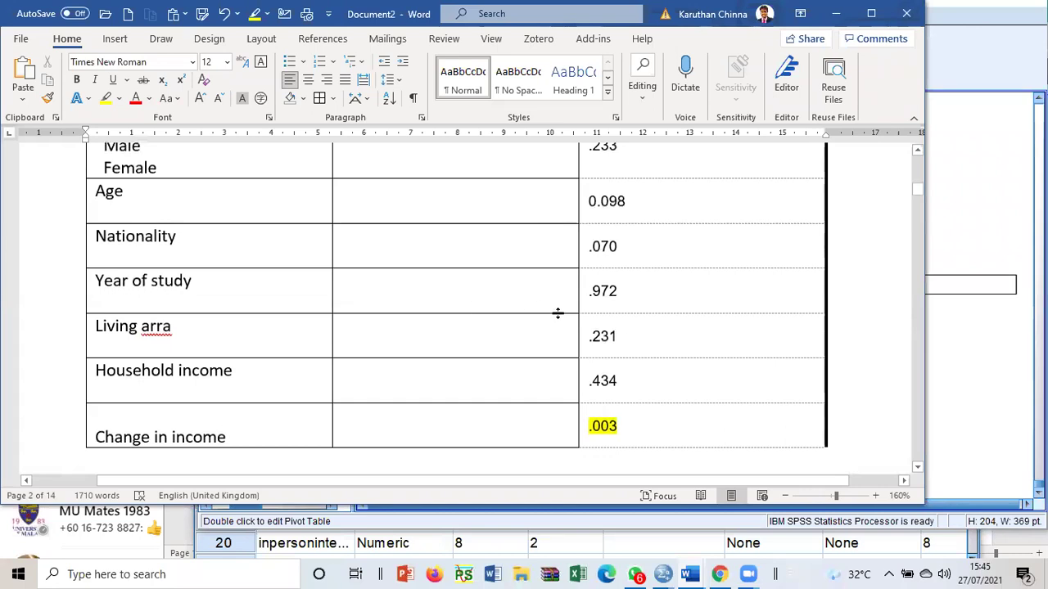
pyautogui.scroll(5, 557, 314)
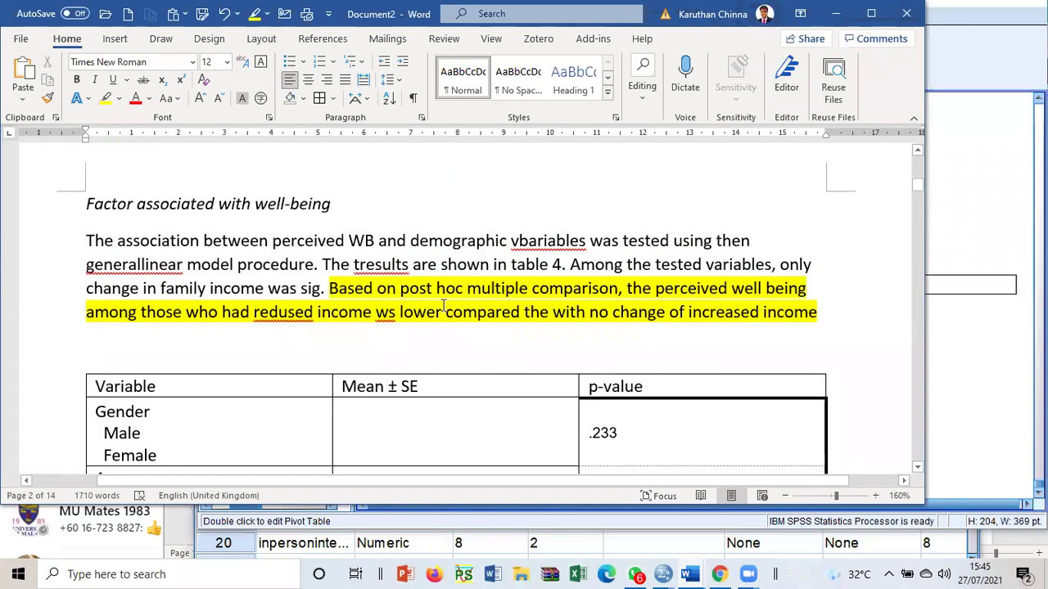
pyautogui.scroll(-15, 495, 309)
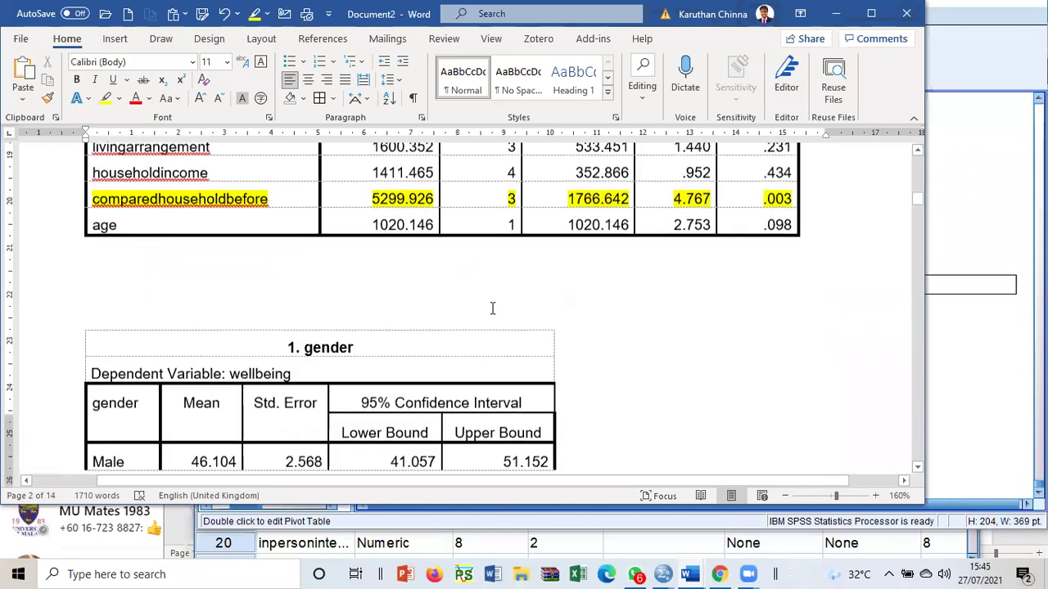
pyautogui.scroll(-20, 492, 313)
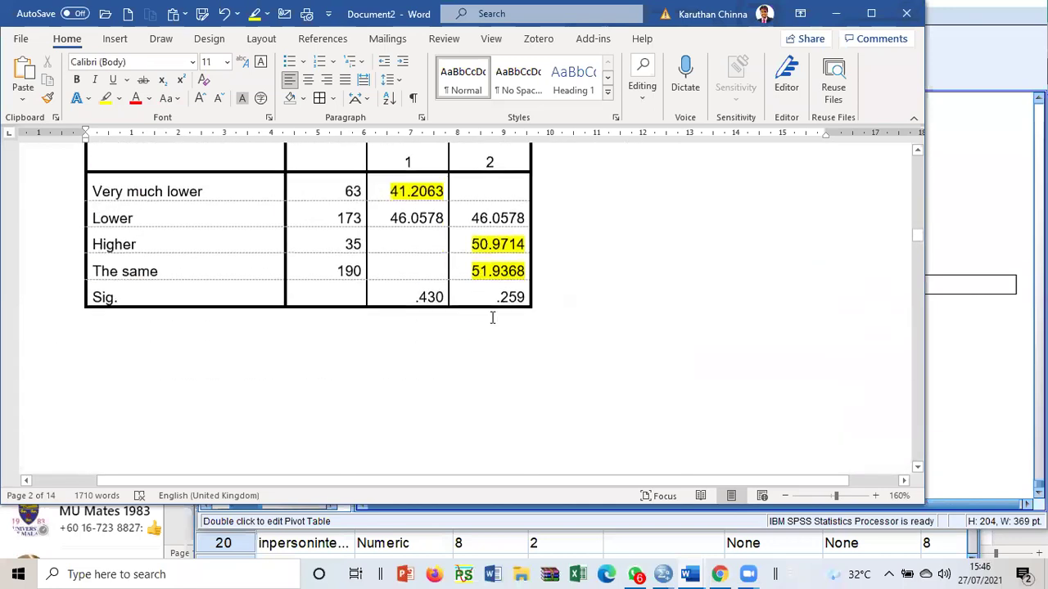
pyautogui.scroll(-5, 492, 318)
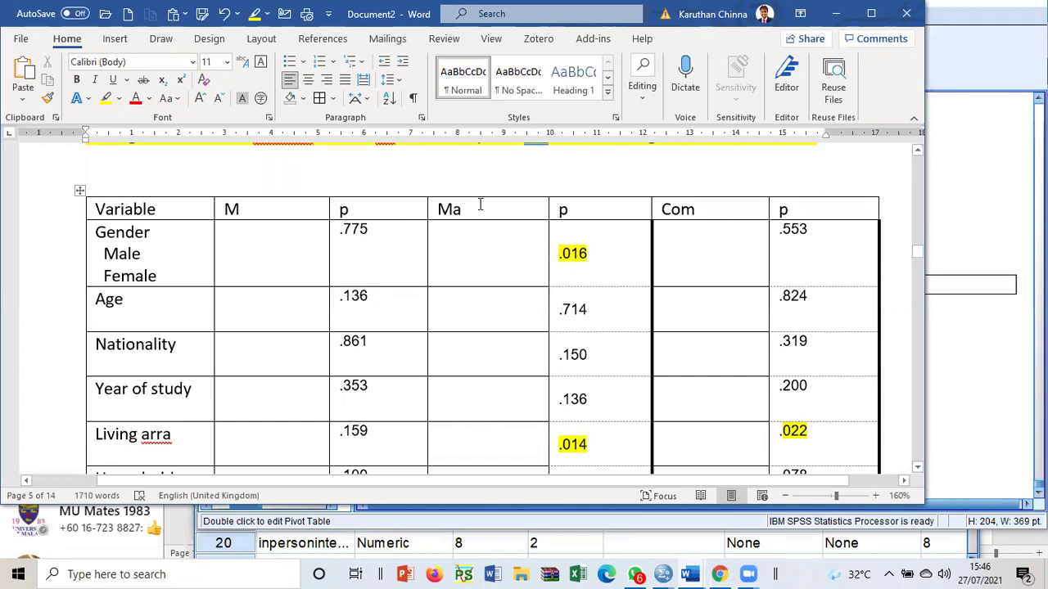
pyautogui.hotkey('ctrl', 'v')
pyautogui.click(789, 434)
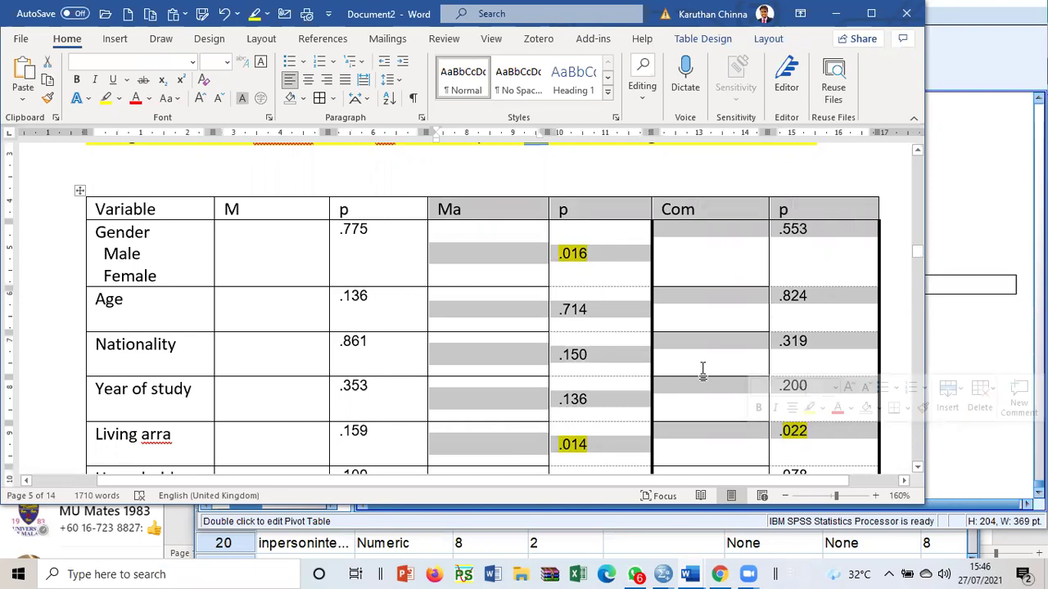
# - Locate the Comphre heading in the Word document and check which dependent variable the estimated means tables before it report
pyautogui.scroll(-15, 702, 370)
pyautogui.scroll(-20, 680, 380)
pyautogui.scroll(-20, 666, 399)
pyautogui.scroll(4, 663, 412)
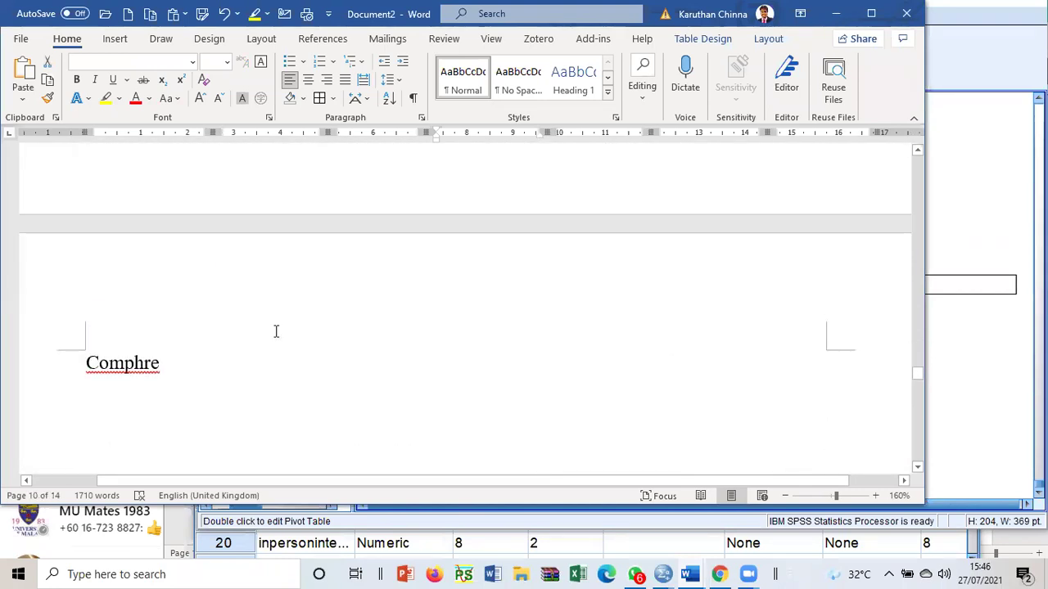
pyautogui.click(190, 366)
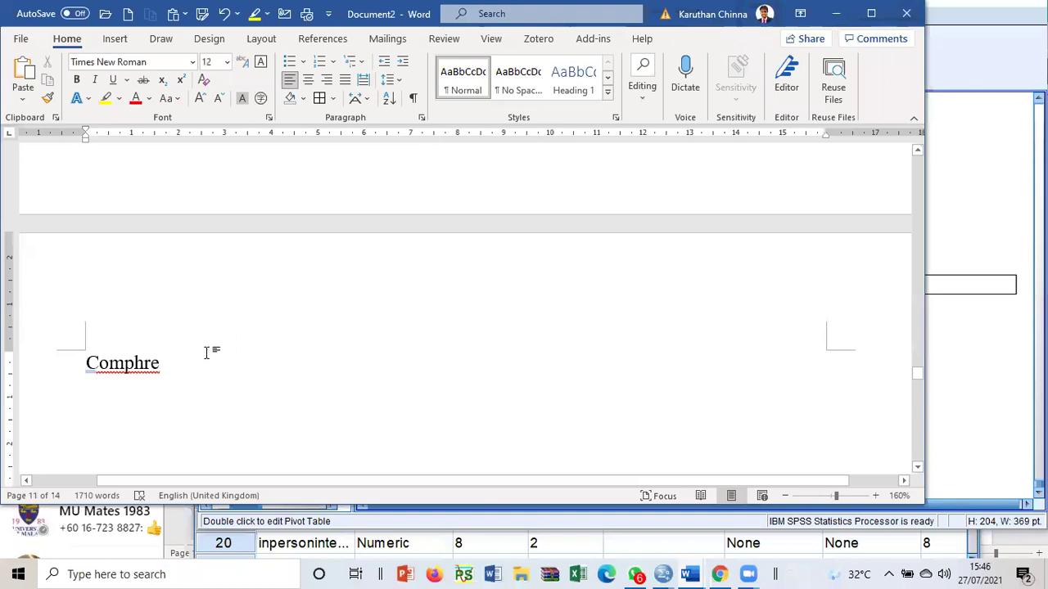
pyautogui.scroll(2, 265, 326)
pyautogui.scroll(-3, 265, 323)
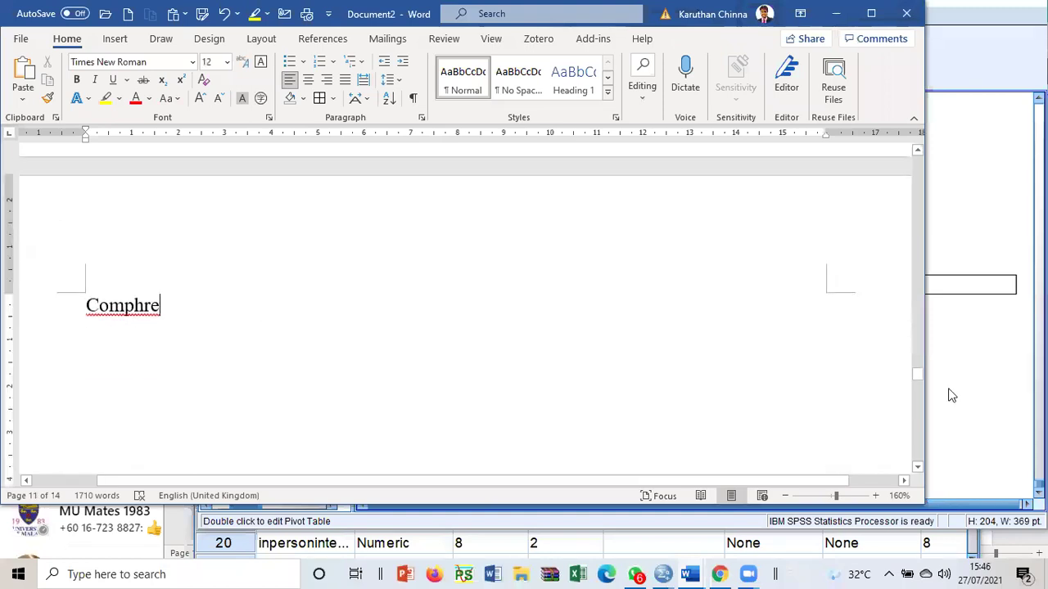
pyautogui.click(951, 396)
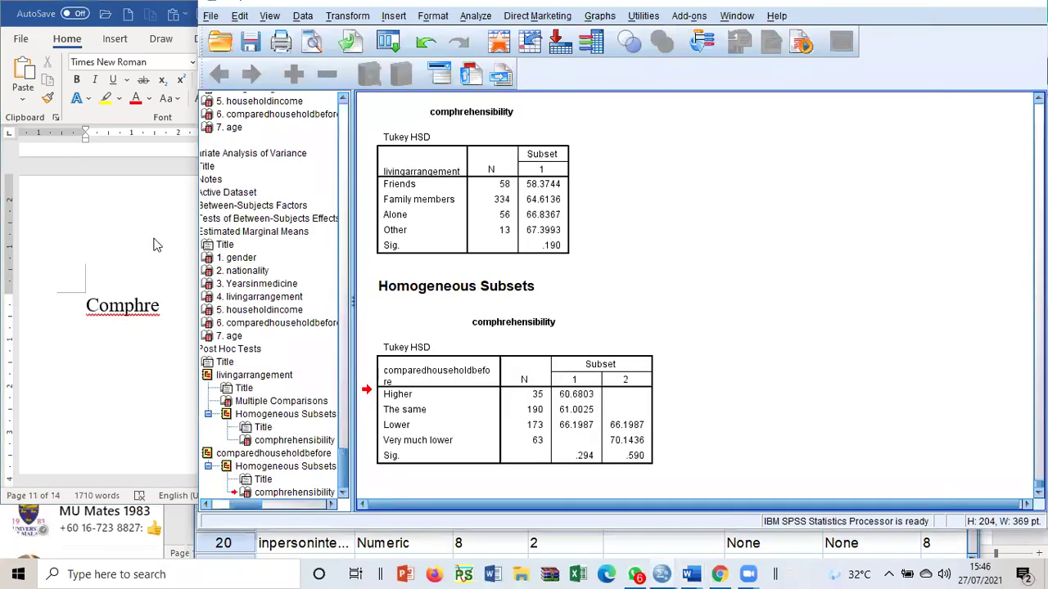
pyautogui.click(123, 217)
pyautogui.scroll(-10, 122, 217)
pyautogui.scroll(2, 123, 218)
pyautogui.scroll(15, 123, 218)
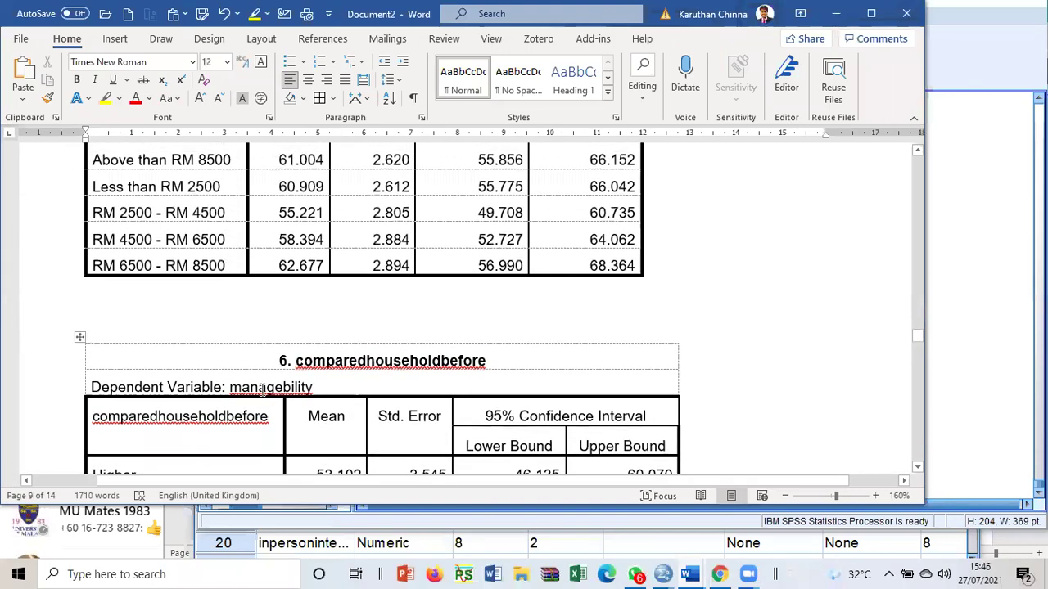
pyautogui.click(262, 388)
pyautogui.scroll(-10, 262, 387)
pyautogui.scroll(-10, 262, 386)
pyautogui.scroll(-5, 266, 391)
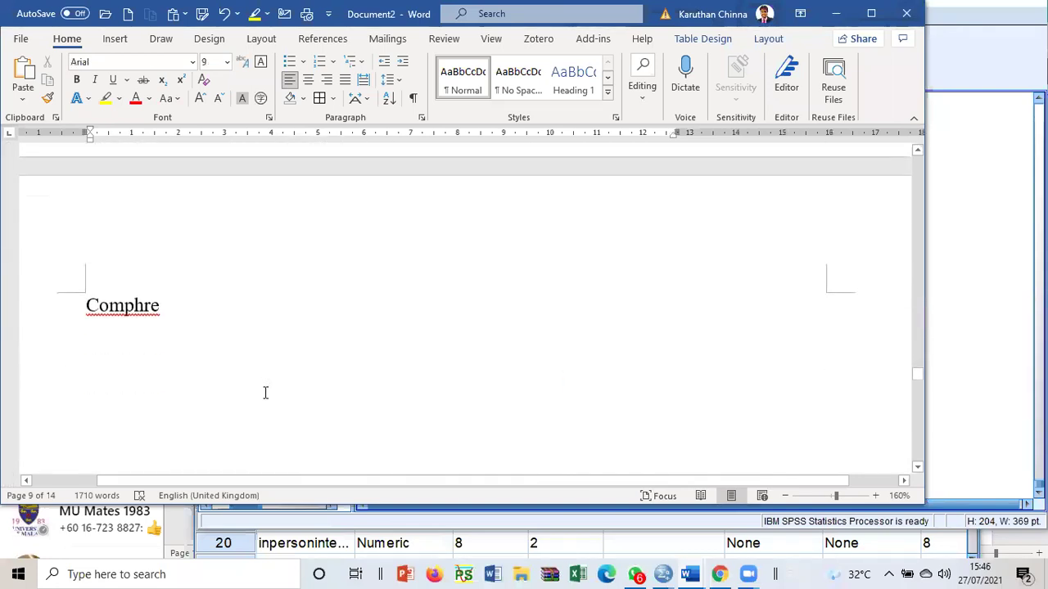
# - Start a new line below the Comphre heading and move the Word window down to uncover the SPSS output
pyautogui.click(215, 313)
pyautogui.press('Return')
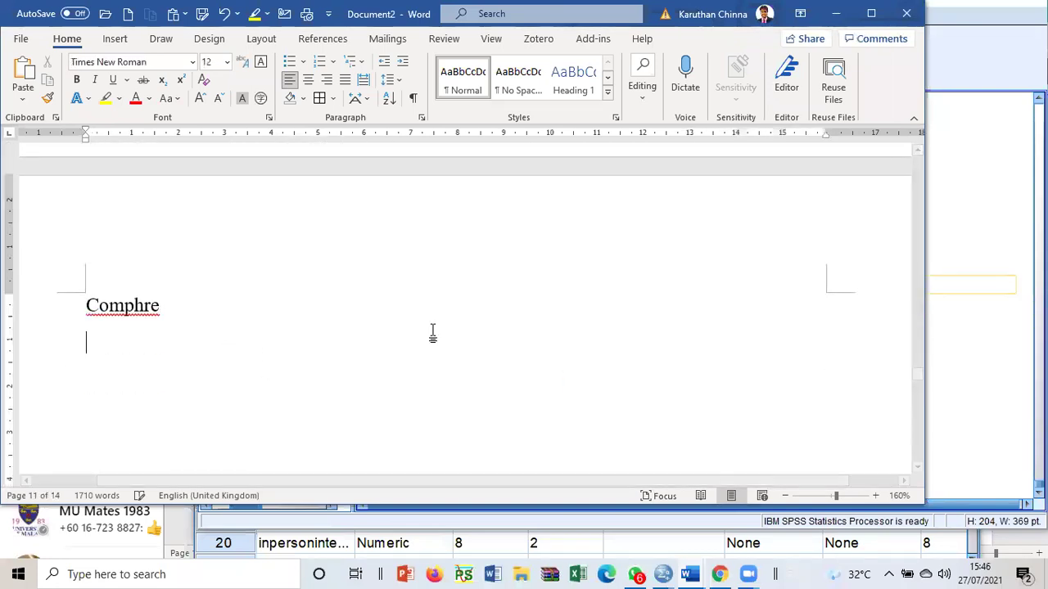
pyautogui.rightClick(209, 352)
pyautogui.click(441, 318)
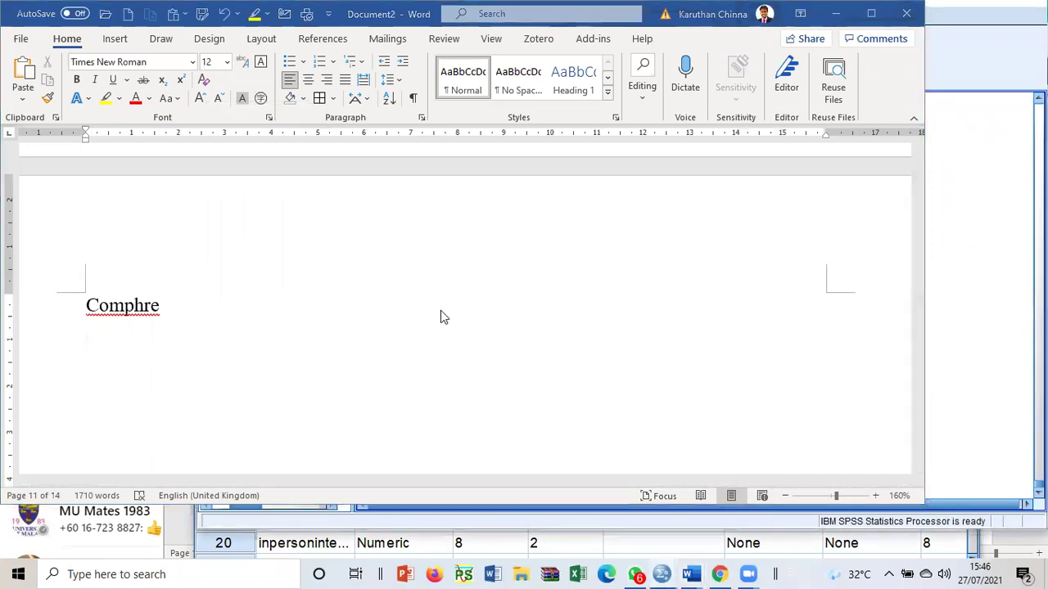
pyautogui.moveTo(695, 14); pyautogui.dragTo(695, 64)
# - Switch to the SPSS output and copy all seven comphrehensibility Estimated Marginal Means tables, from gender through age
pyautogui.click(973, 166)
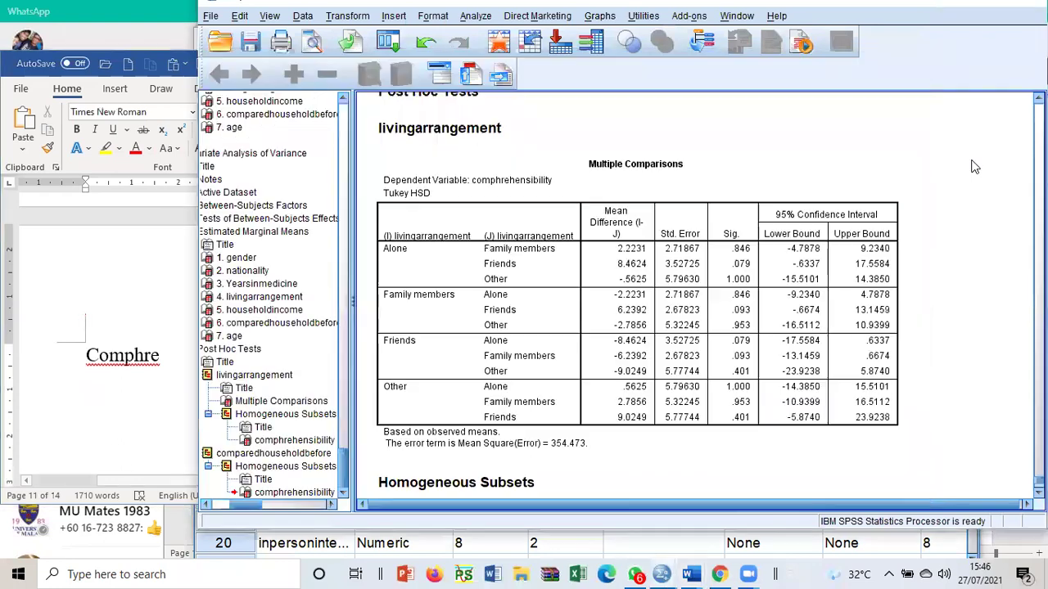
pyautogui.click(236, 258)
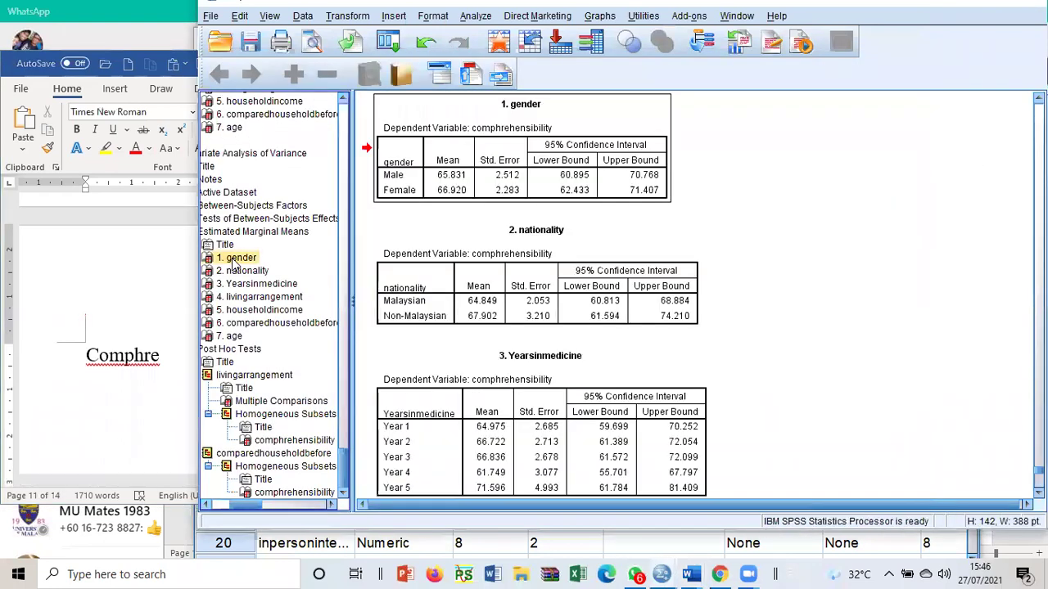
pyautogui.keyDown('shift'); pyautogui.click(235, 337); pyautogui.keyUp('shift')
pyautogui.rightClick(238, 300)
pyautogui.click(260, 329)
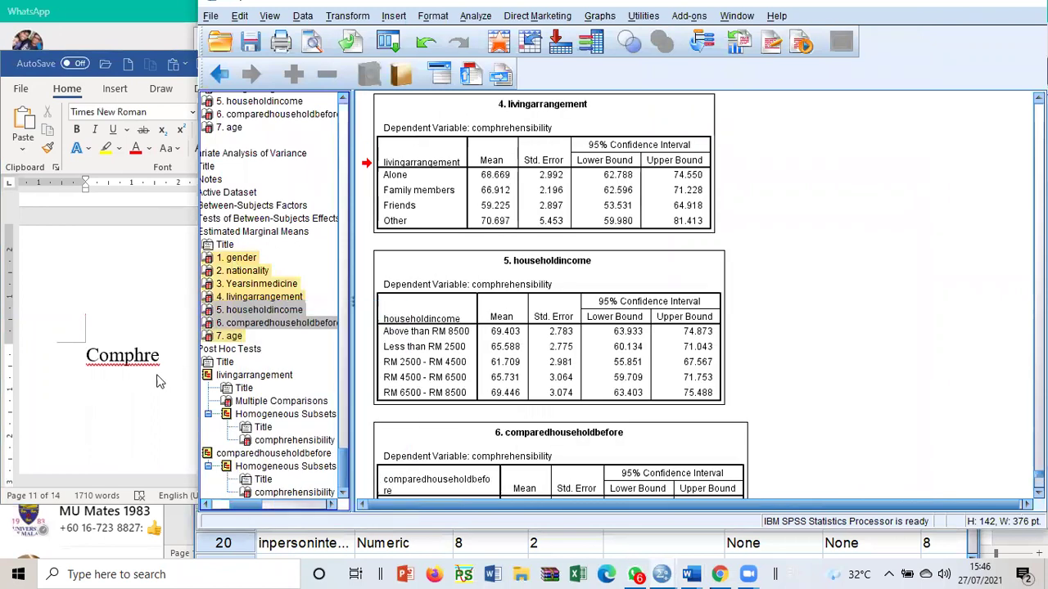
# - Paste the seven copied comphrehensibility estimated means tables into the Word document on the line below the Comphre heading, keeping source formatting
pyautogui.click(127, 390)
pyautogui.rightClick(120, 393)
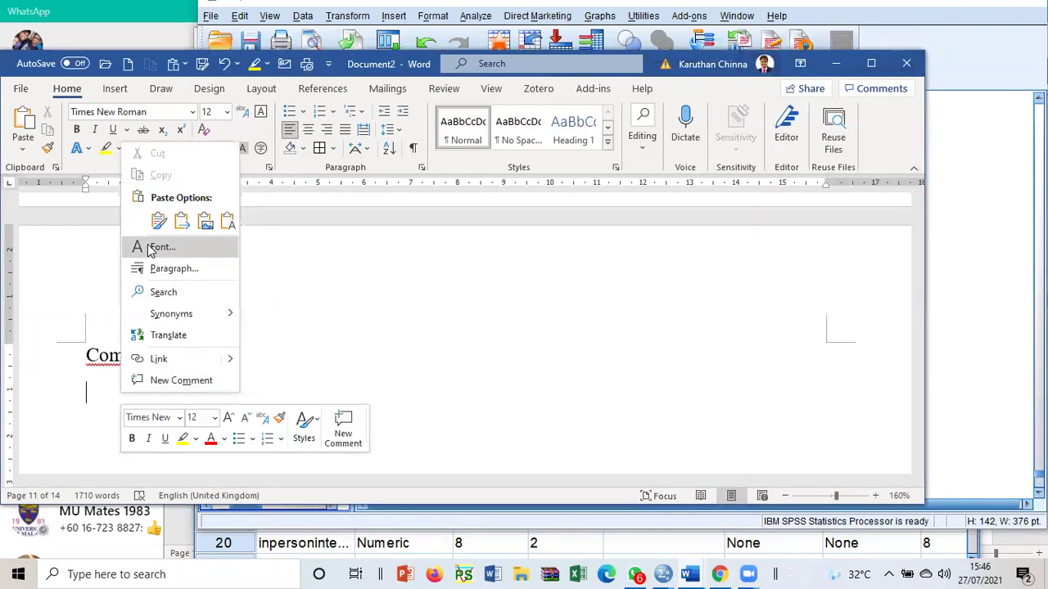
pyautogui.click(155, 213)
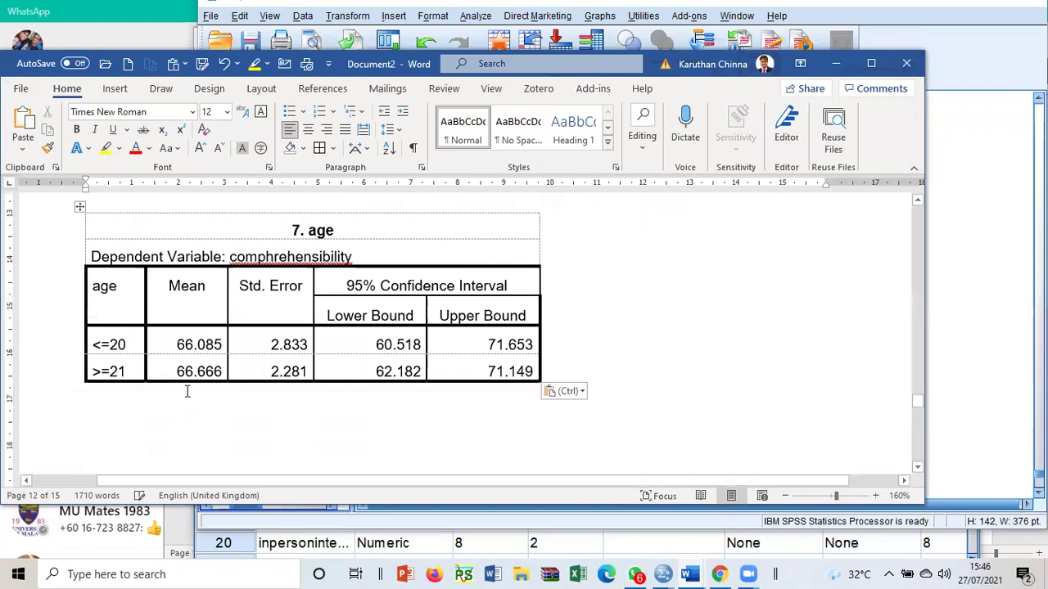
# - Switch to the SPSS output and copy the comphrehensibility Tukey HSD homogeneous subsets tables for livingarrangement and comparedhouseholdbefore
pyautogui.click(979, 311)
pyautogui.scroll(-10, 976, 308)
pyautogui.scroll(-2, 979, 322)
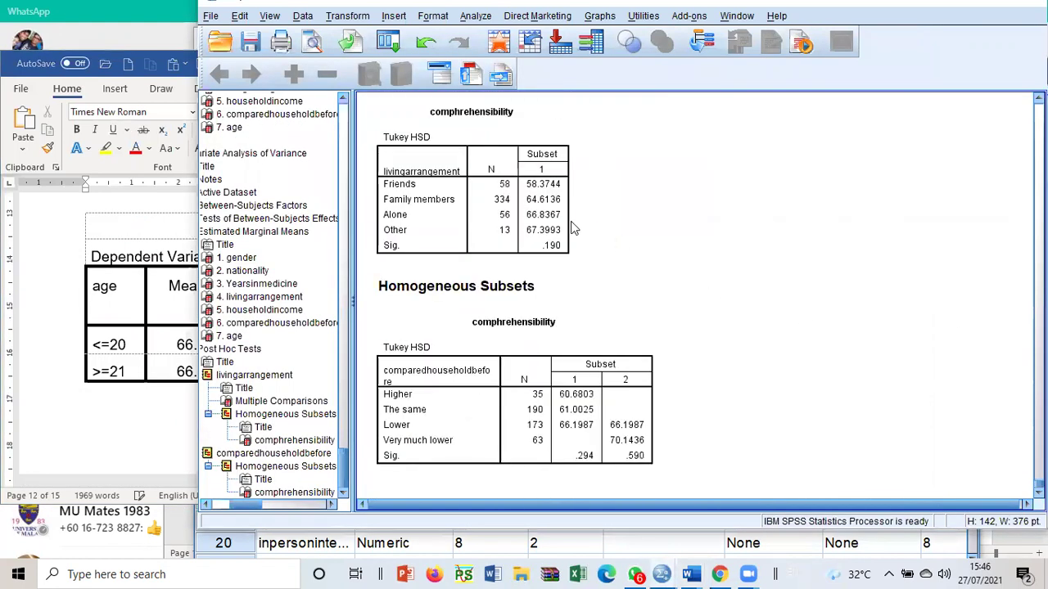
pyautogui.click(572, 228)
pyautogui.click(514, 393)
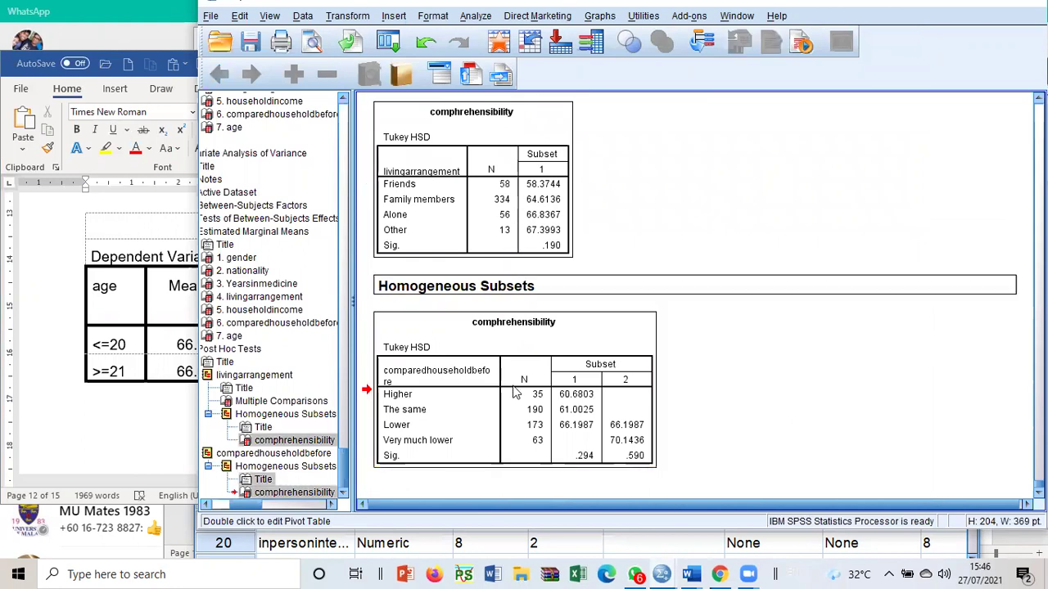
pyautogui.rightClick(514, 393)
pyautogui.click(532, 415)
# - Paste both copied Tukey HSD subsets tables into the Word document below the age estimates table, keeping source formatting
pyautogui.click(124, 434)
pyautogui.rightClick(123, 432)
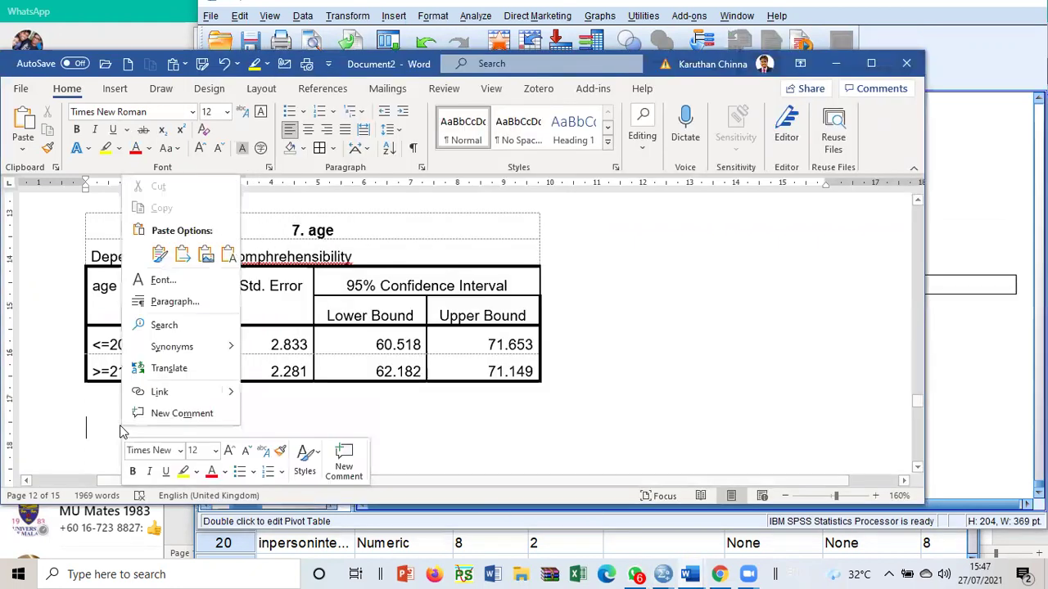
pyautogui.click(160, 257)
# - Insert a page break below the pasted Tukey tables in Word and enter the heading Anxiety on the new page
pyautogui.scroll(3, 356, 343)
pyautogui.scroll(6, 356, 342)
pyautogui.scroll(-5, 398, 369)
pyautogui.scroll(3, 400, 379)
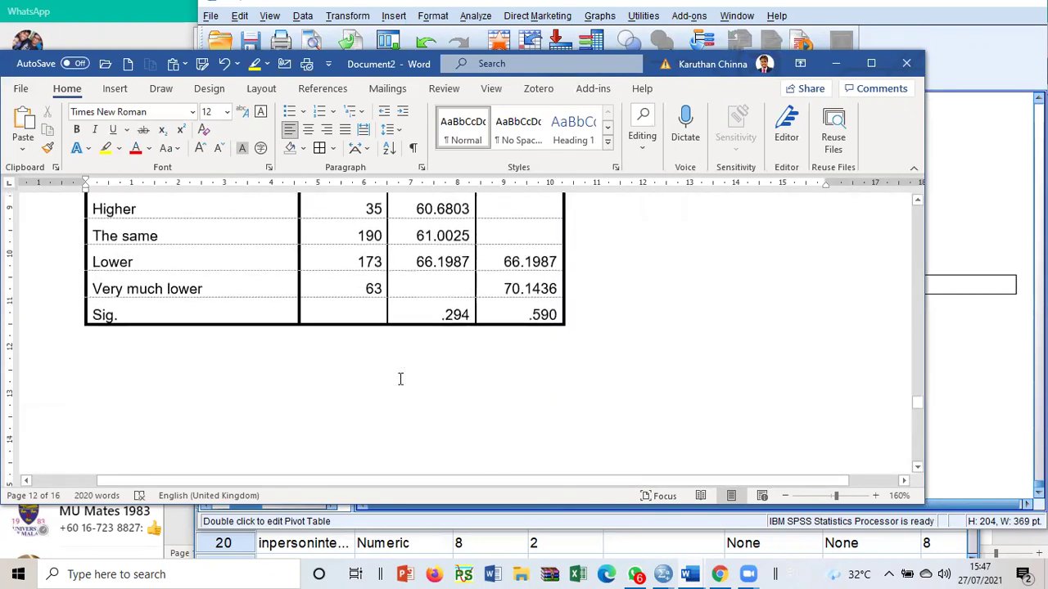
pyautogui.hotkey('ctrl', 'Return')
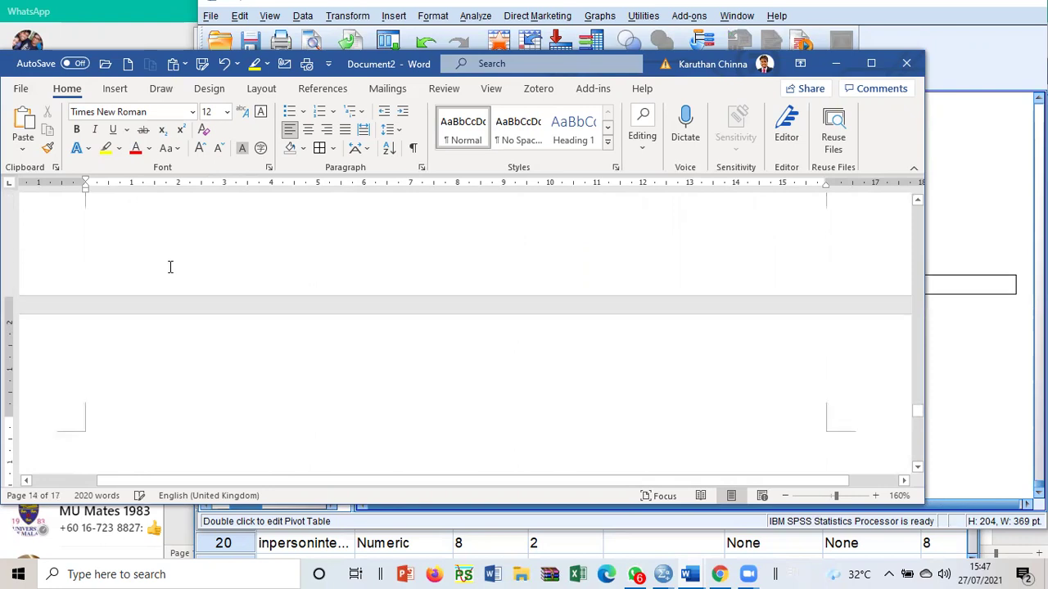
pyautogui.write('Anxiety')
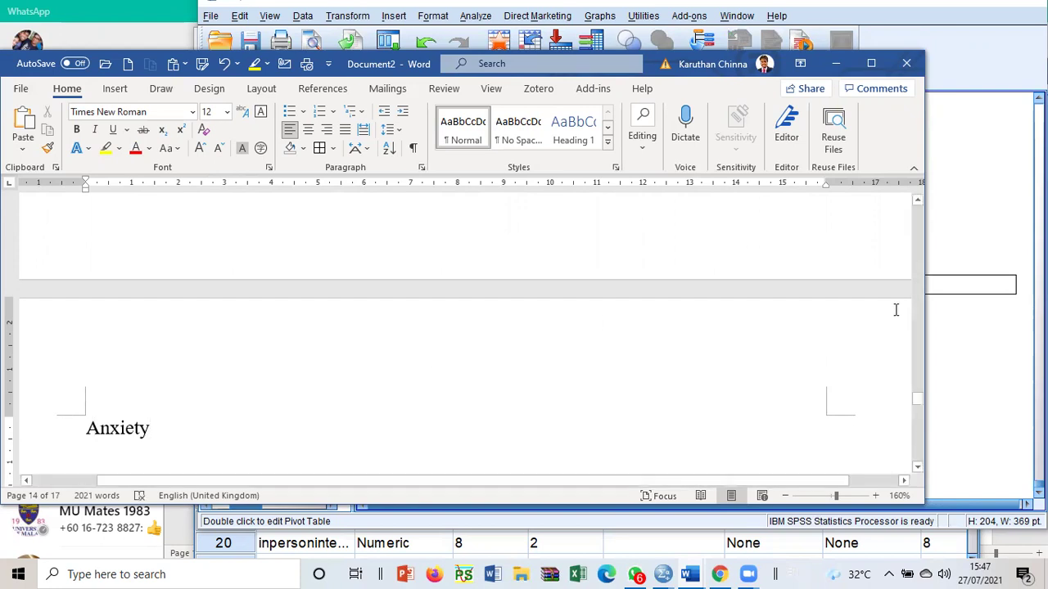
# - Rerun the Univariate analysis in SPSS with anxiety replacing comphrehensibility as the dependent variable, keeping the same factors
pyautogui.click(953, 347)
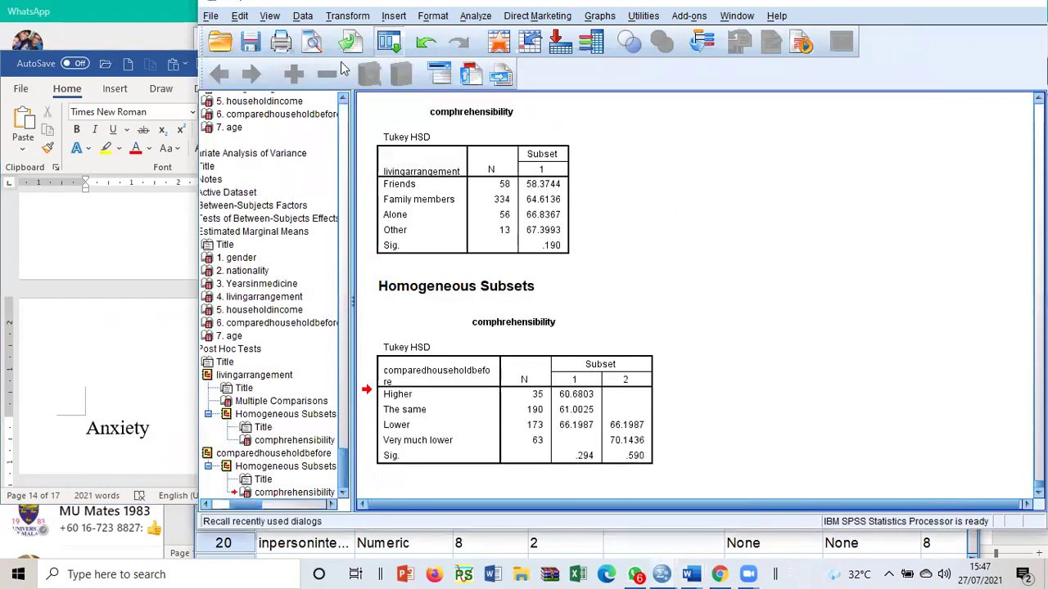
pyautogui.click(388, 41)
pyautogui.click(426, 71)
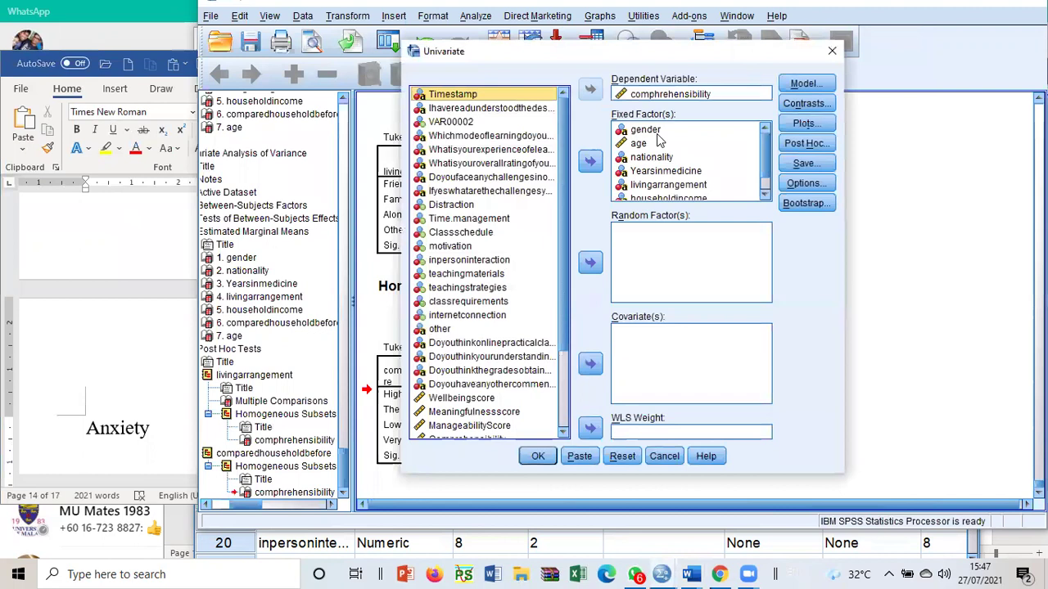
pyautogui.moveTo(479, 57); pyautogui.dragTo(98, 103)
pyautogui.click(288, 141)
pyautogui.click(209, 134)
pyautogui.scroll(-1, 166, 469)
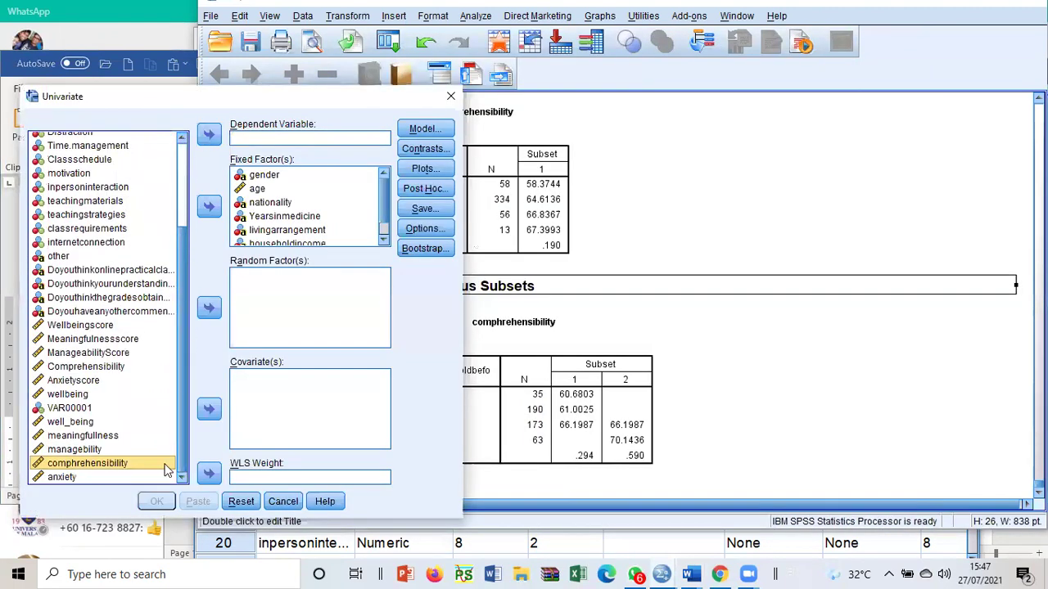
pyautogui.click(122, 477)
pyautogui.click(208, 133)
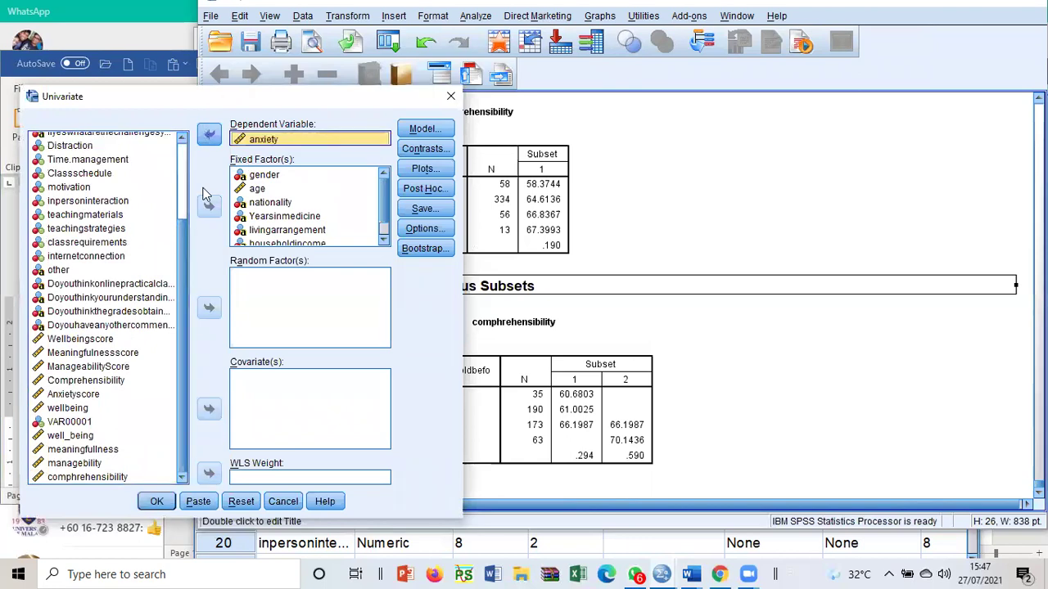
pyautogui.click(156, 501)
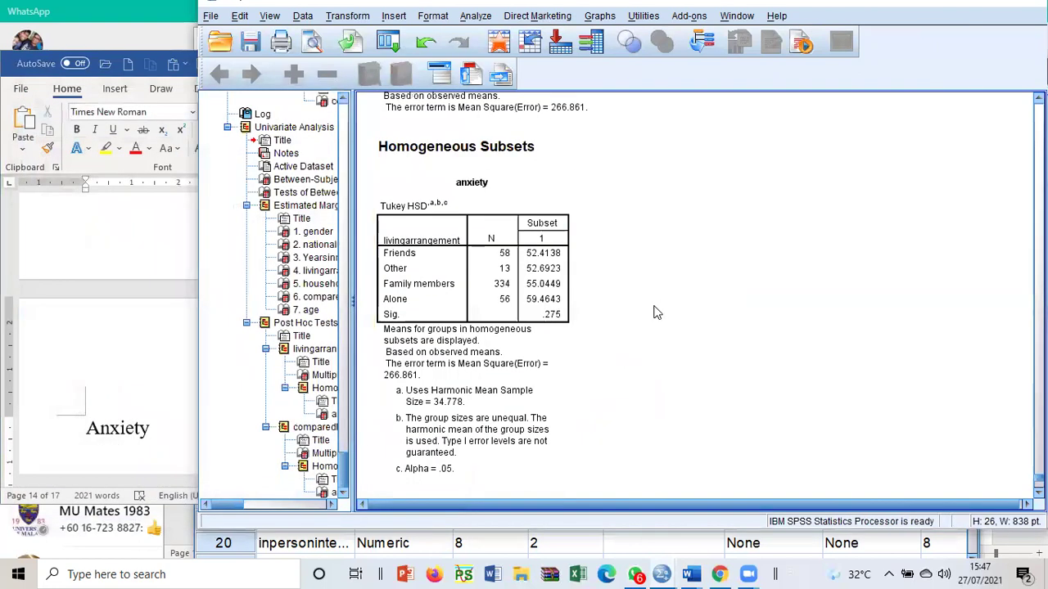
# - Find the Tests of Between-Subjects Effects table for anxiety in the SPSS output and open it for editing
pyautogui.scroll(20, 654, 312)
pyautogui.scroll(-5, 718, 332)
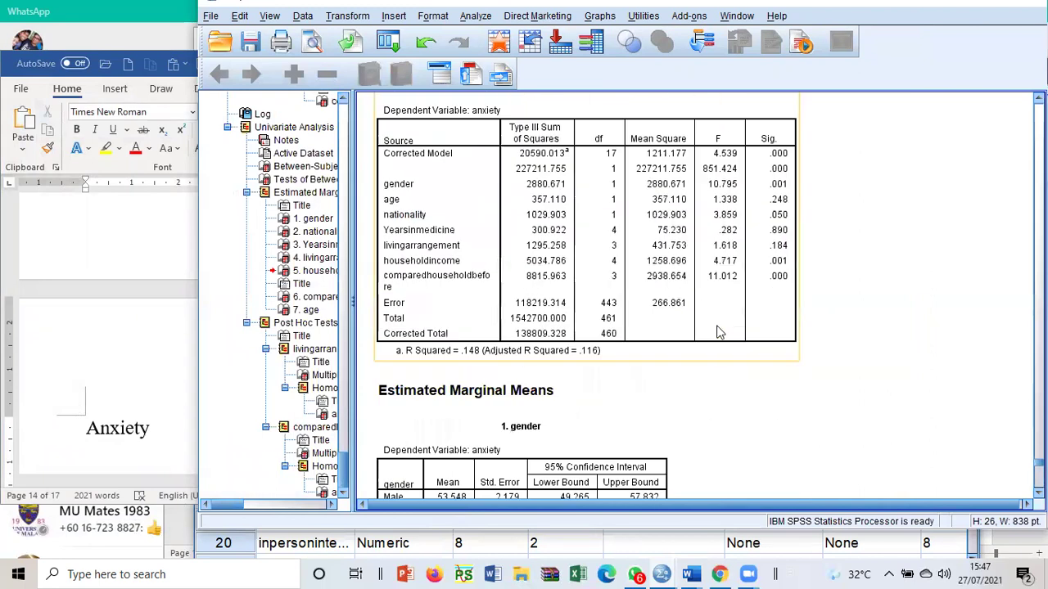
pyautogui.click(760, 267)
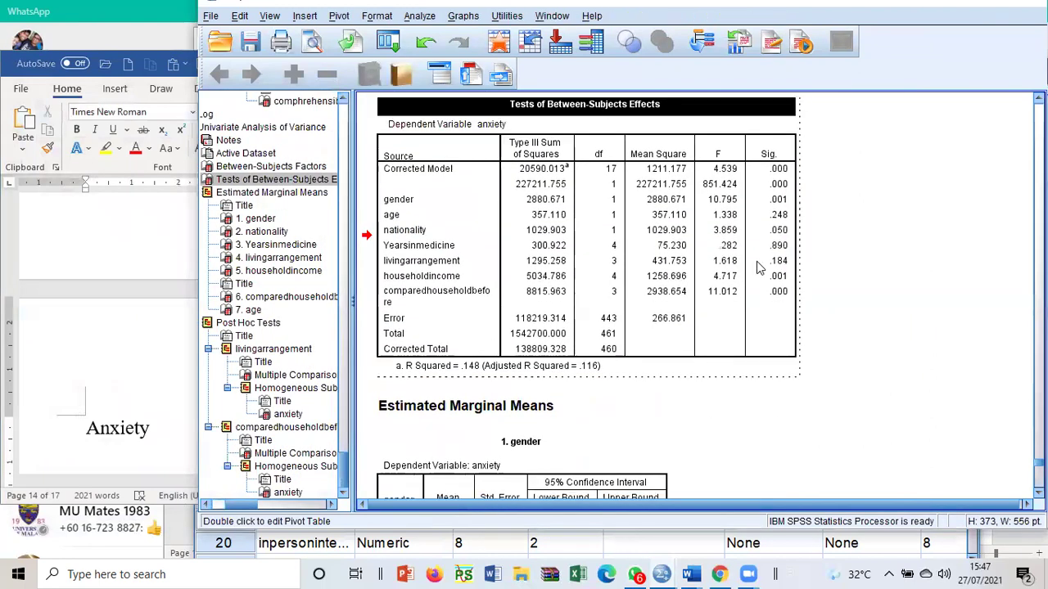
# - Check the comphrehensibility tables in Word and move the SPSS output window aside so it uncovers the document
pyautogui.click(99, 353)
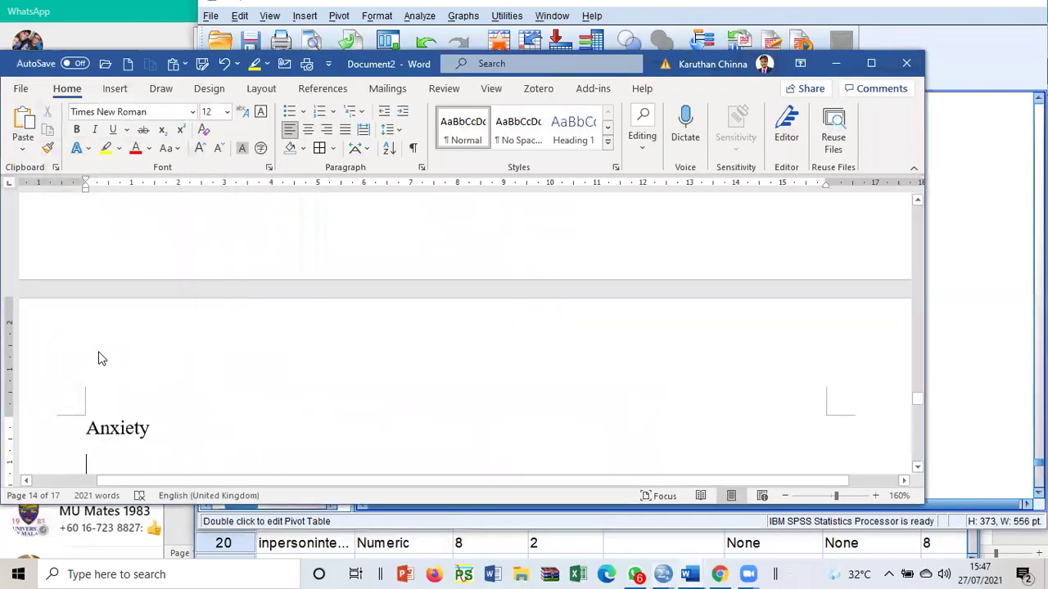
pyautogui.scroll(5, 96, 345)
pyautogui.scroll(10, 96, 345)
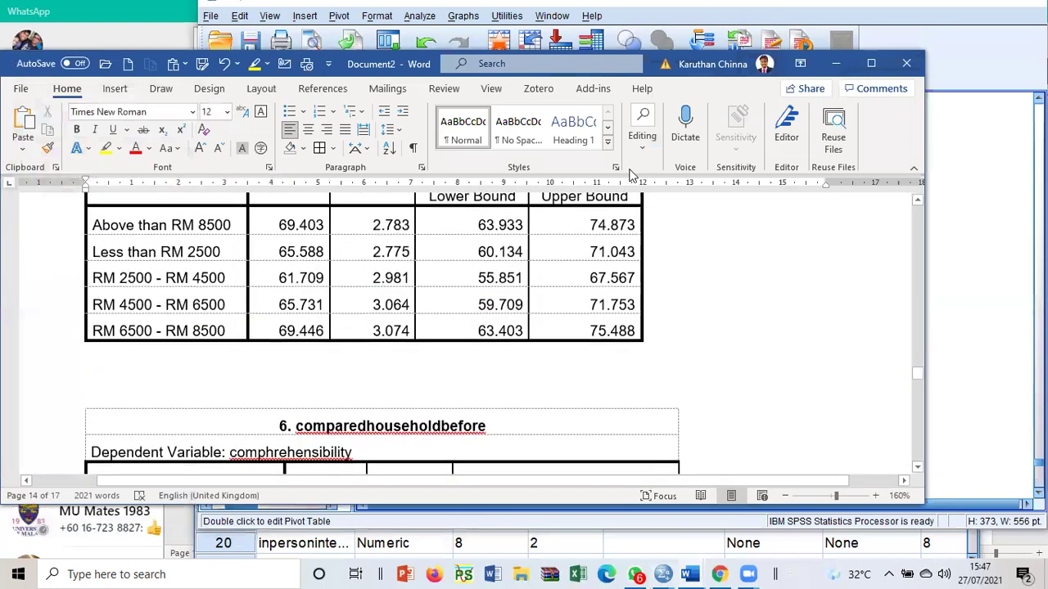
pyautogui.click(815, 18)
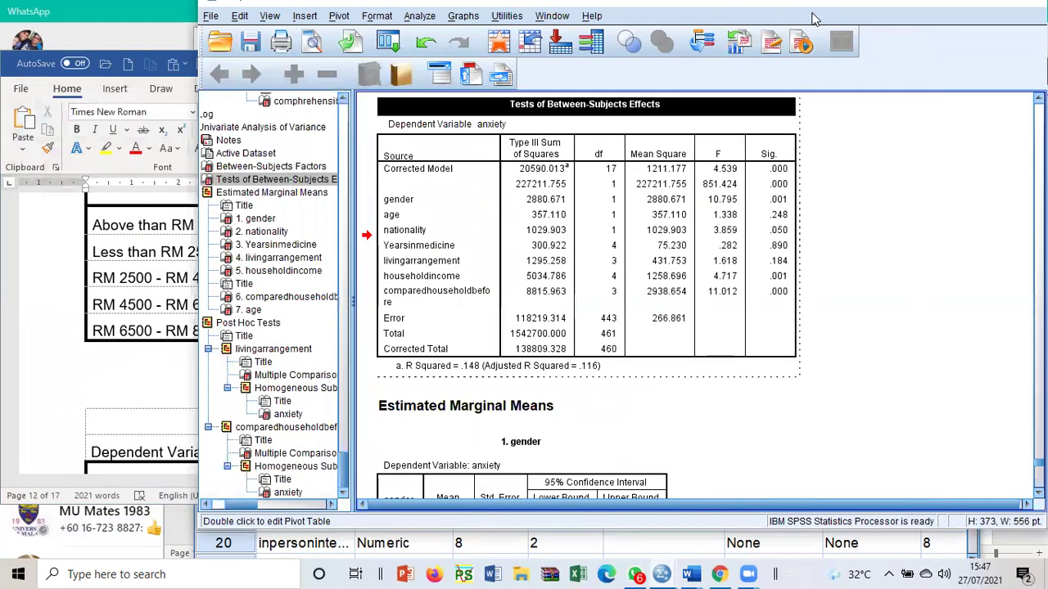
pyautogui.scroll(15, 10, 423)
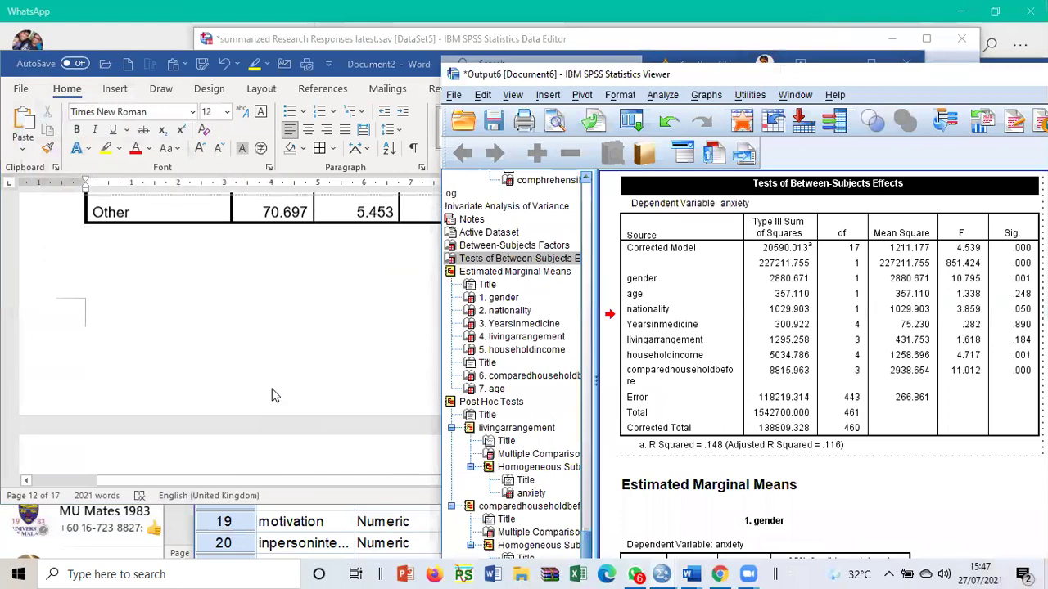
# - Copy the Variable, Mean ± SE and p-value table from the well-being section near the start of the Word document
pyautogui.click(271, 390)
pyautogui.scroll(15, 271, 390)
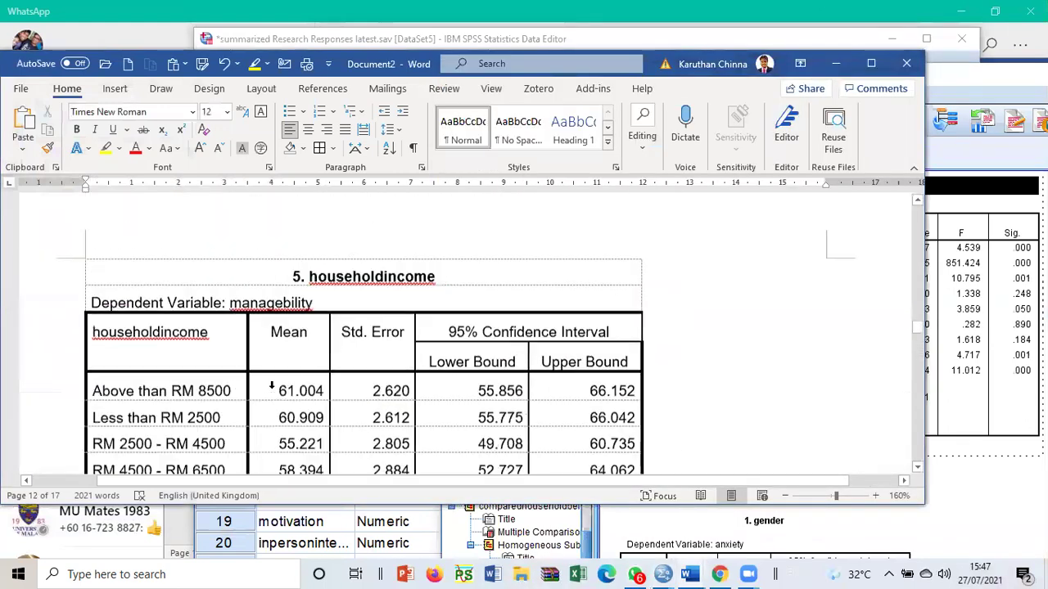
pyautogui.scroll(15, 273, 389)
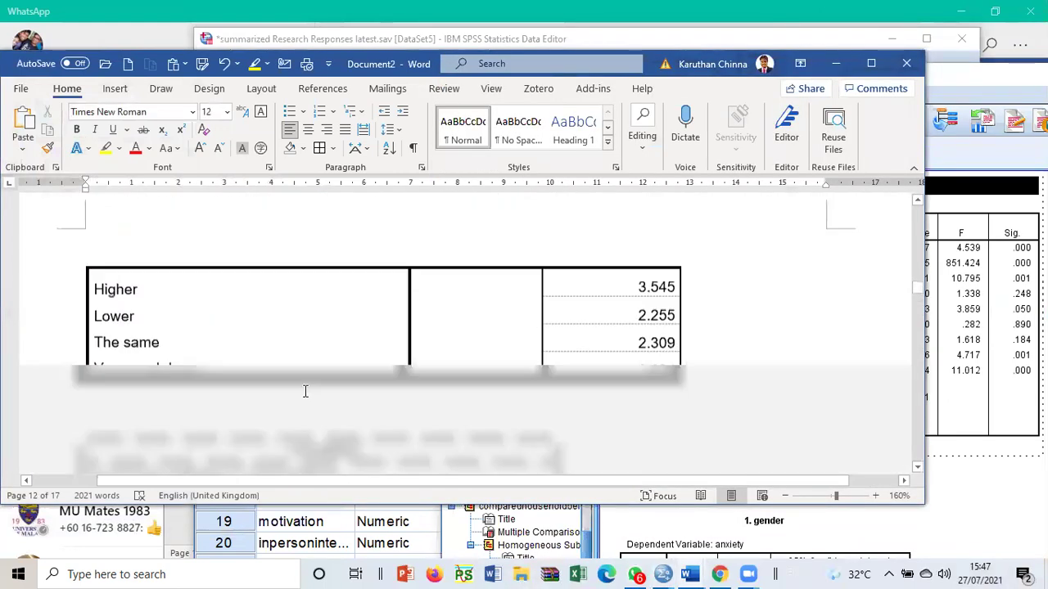
pyautogui.scroll(15, 313, 392)
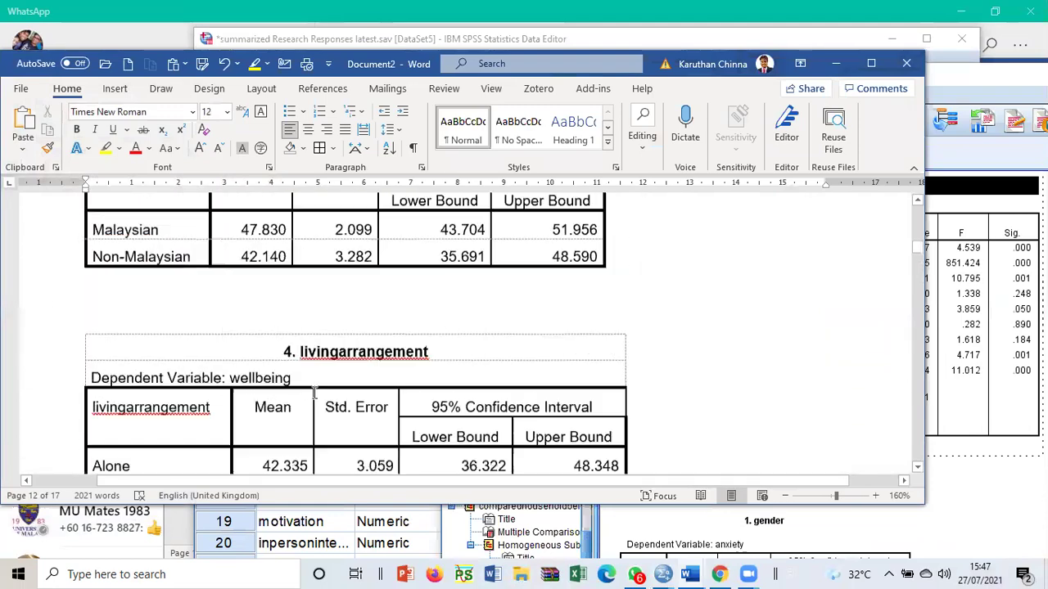
pyautogui.scroll(8, 315, 393)
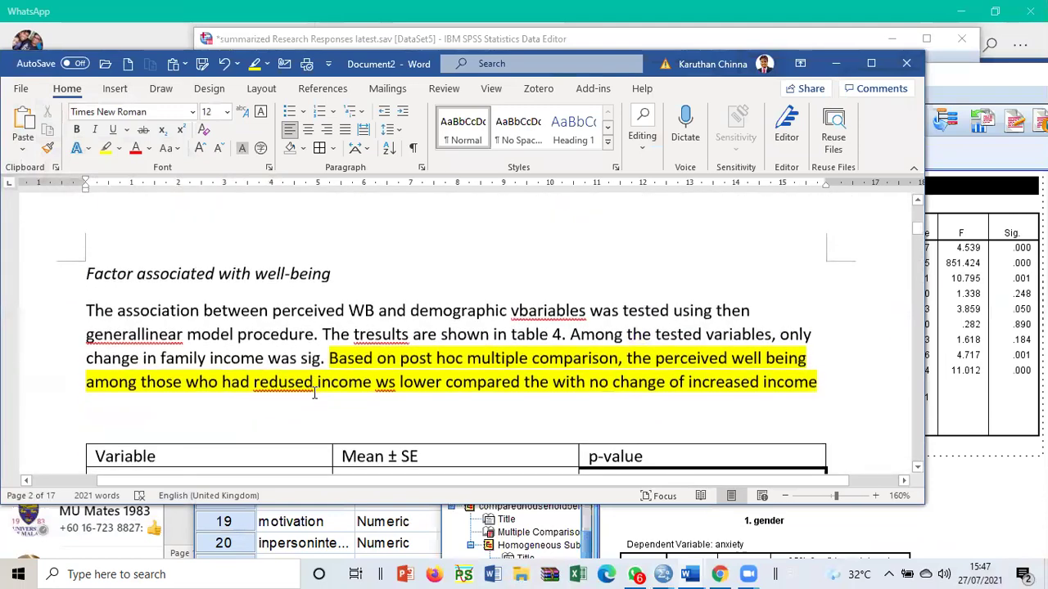
pyautogui.scroll(-4, 316, 393)
pyautogui.moveTo(138, 280); pyautogui.dragTo(771, 370)
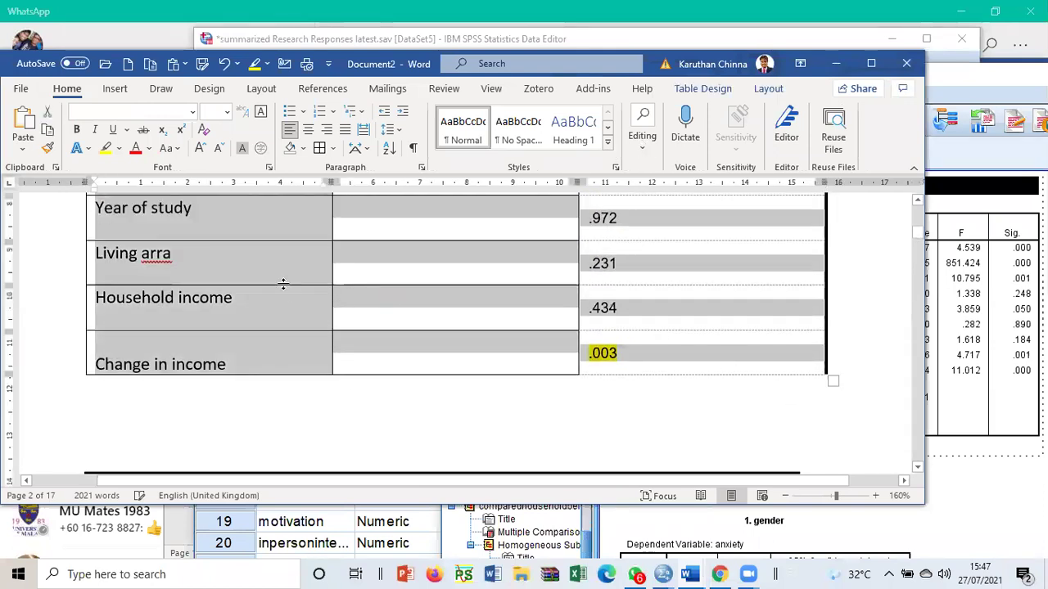
pyautogui.rightClick(305, 324)
pyautogui.click(321, 271)
# - Go to the end of the Word document, start a new page after the last Tukey table and add the heading Anxiety
pyautogui.scroll(-10, 338, 292)
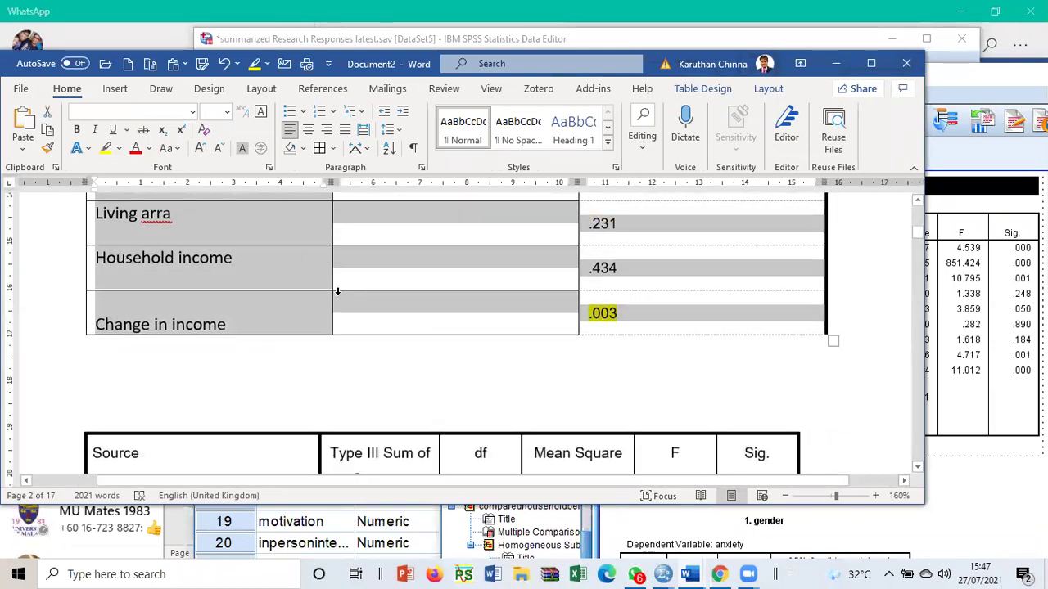
pyautogui.scroll(-15, 352, 246)
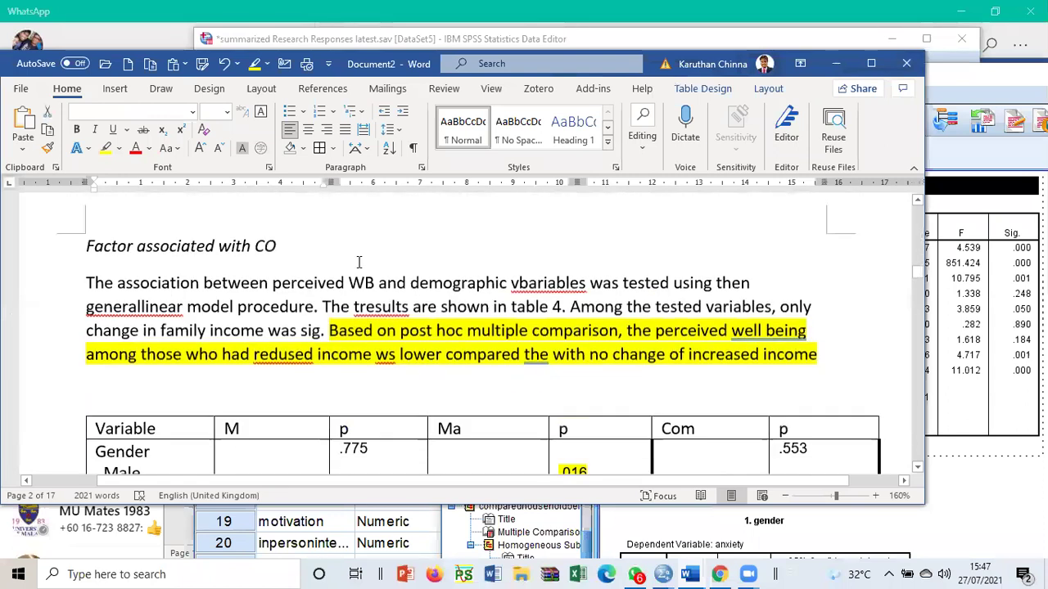
pyautogui.scroll(-5, 359, 333)
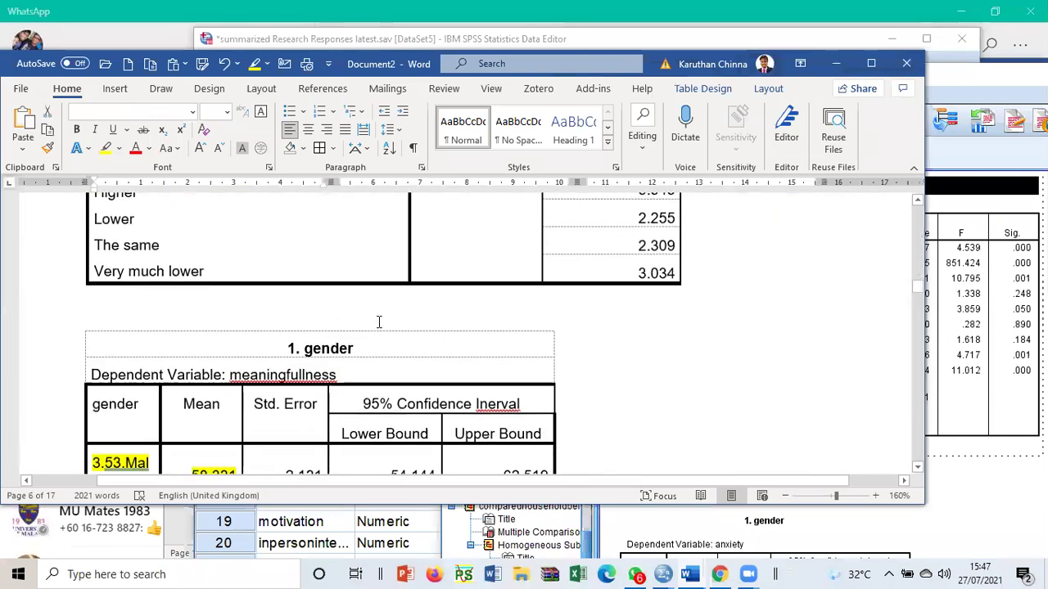
pyautogui.click(378, 322)
pyautogui.hotkey('ctrl', 'v')
pyautogui.scroll(-5, 378, 322)
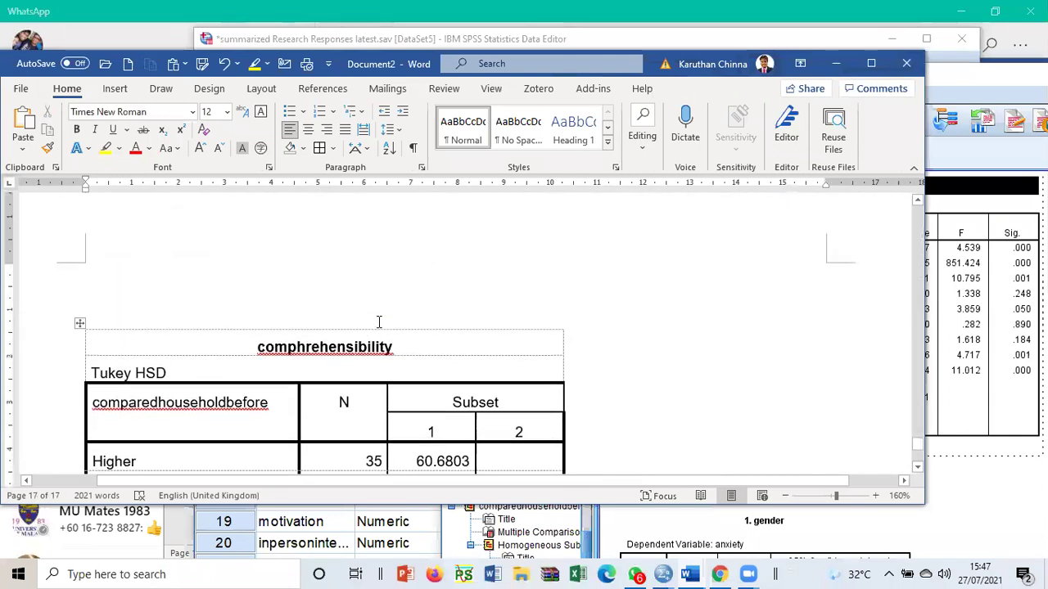
pyautogui.scroll(-10, 378, 322)
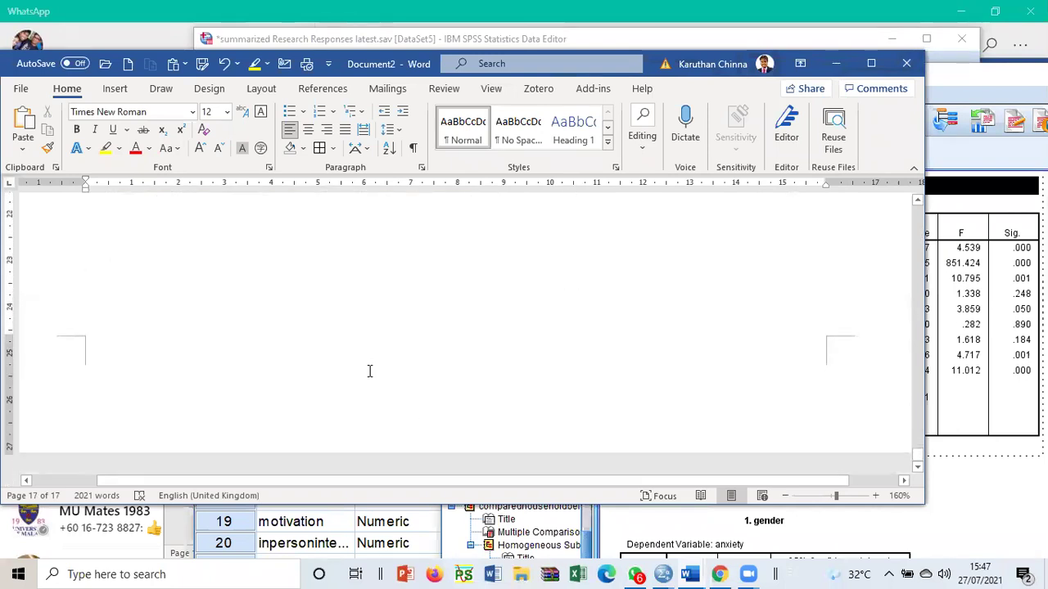
pyautogui.scroll(8, 371, 383)
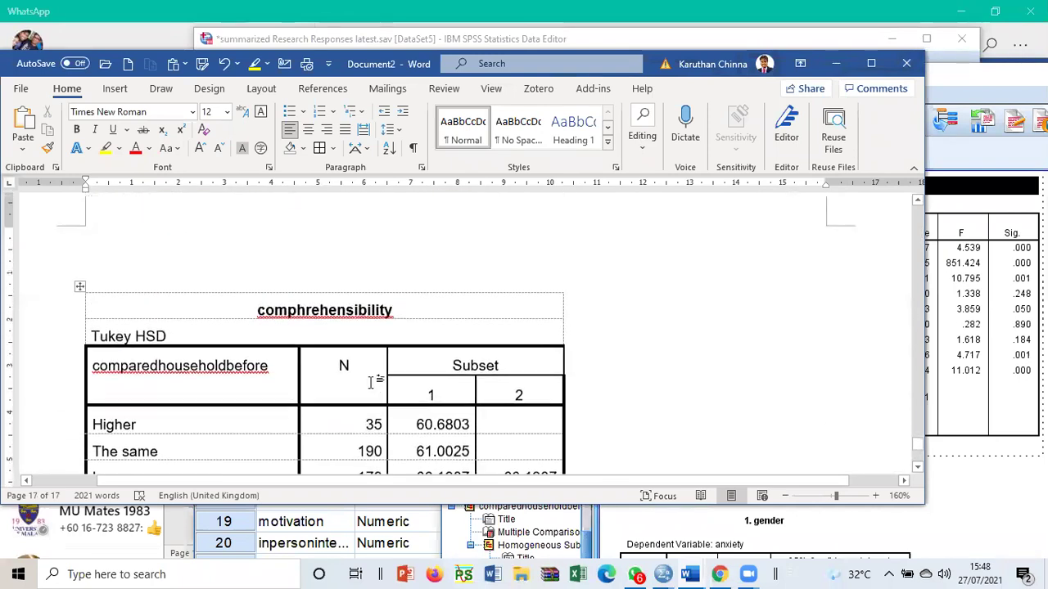
pyautogui.scroll(15, 371, 383)
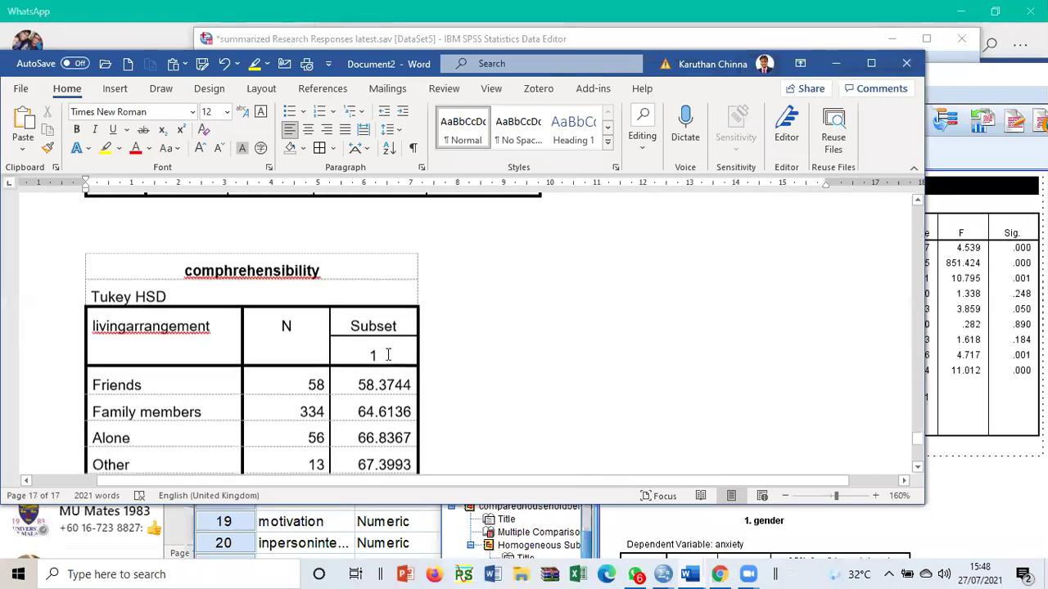
pyautogui.scroll(-7, 434, 391)
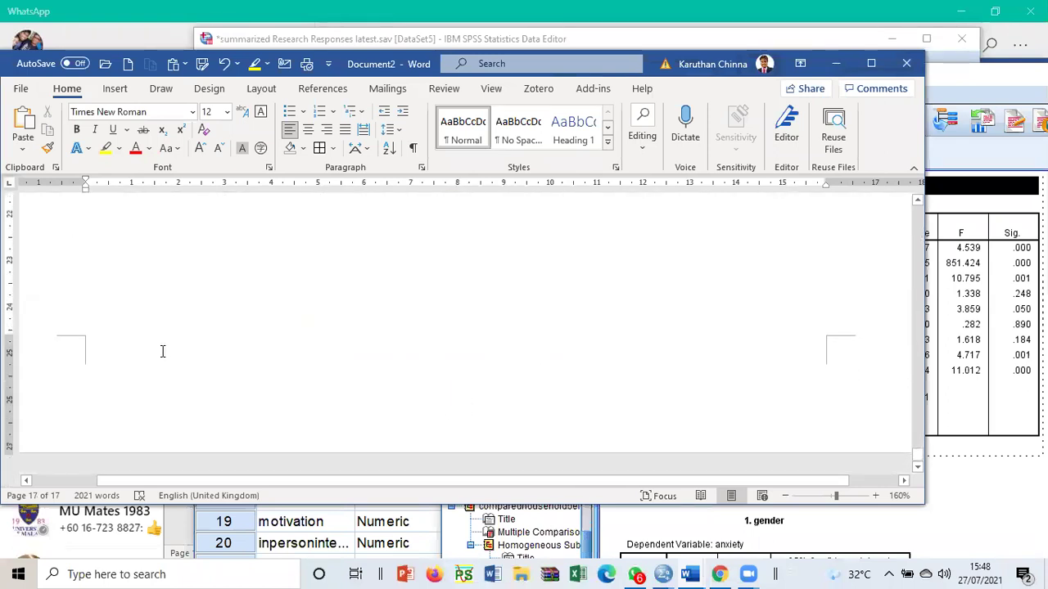
pyautogui.hotkey('ctrl', 'Return')
pyautogui.write('anxiety')
pyautogui.press('Return')
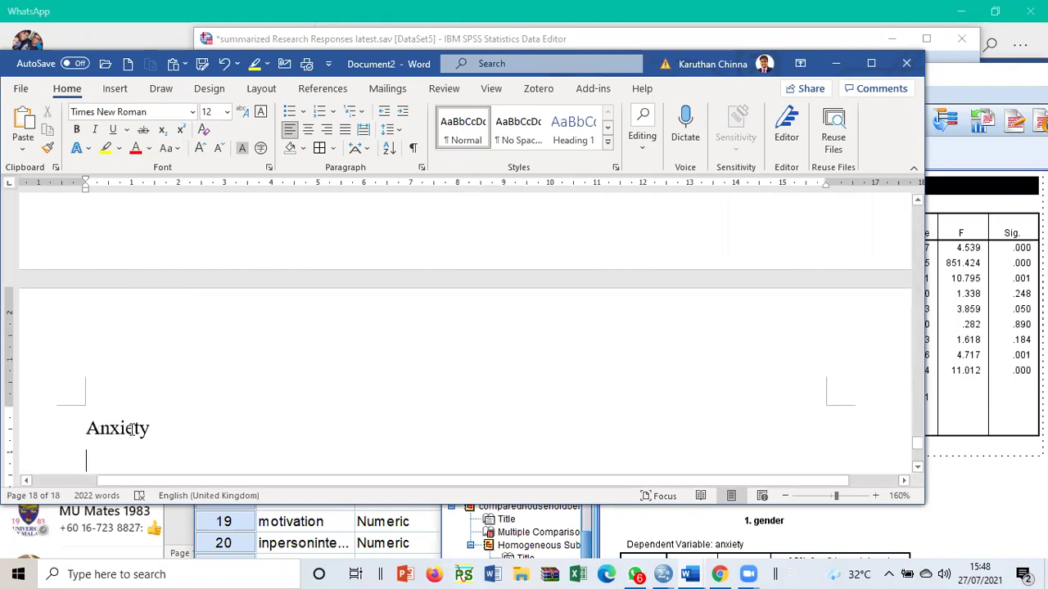
# - Paste the copied variable table below the new Anxiety heading and return to the anxiety effects table in the SPSS output
pyautogui.rightClick(112, 454)
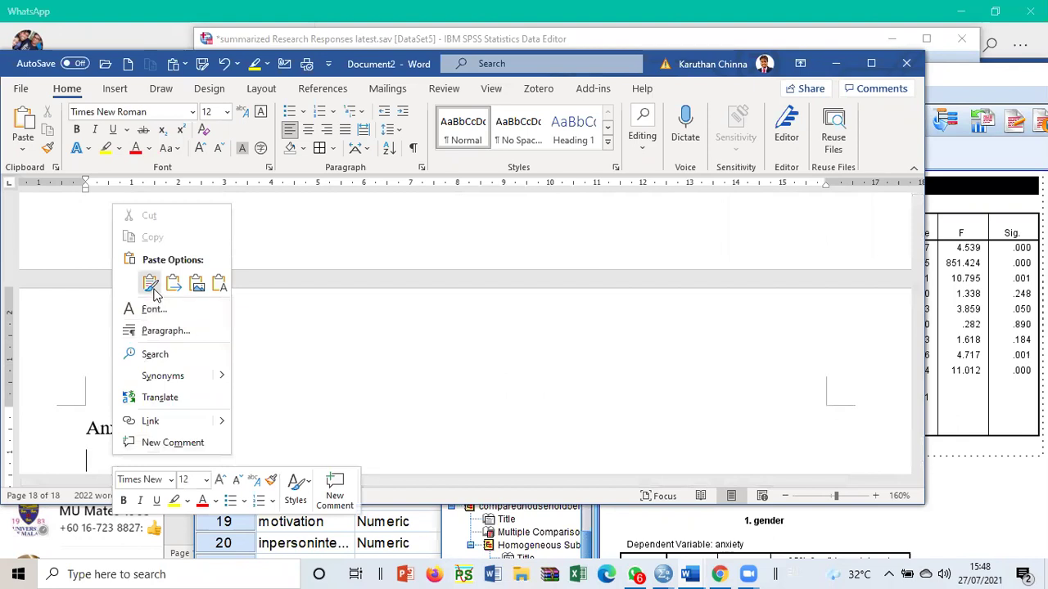
pyautogui.click(151, 284)
pyautogui.click(1020, 344)
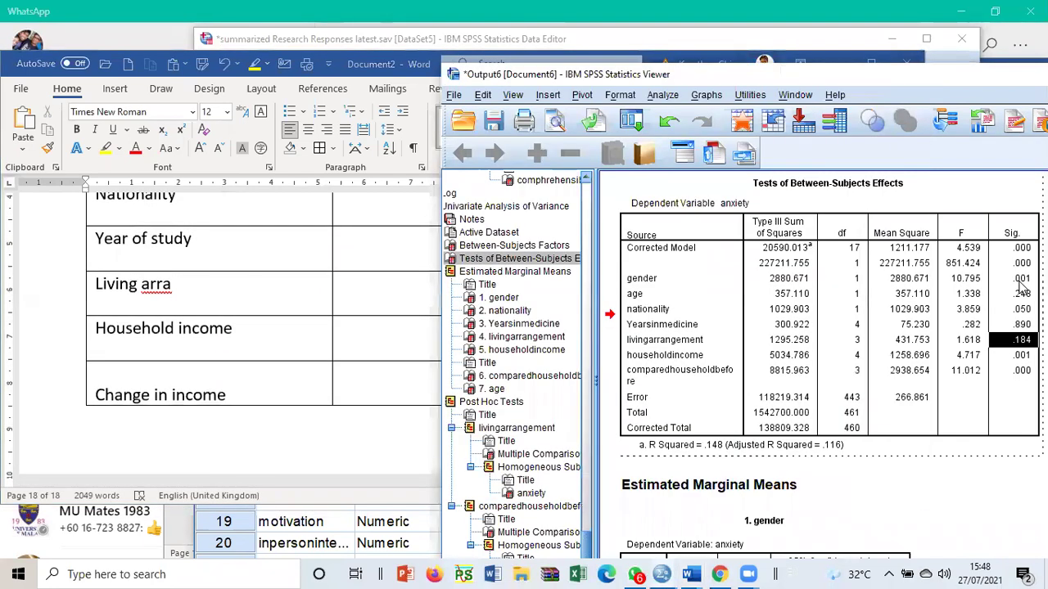
# - Copy the Sig. values from gender to comparedhouseholdbefore in the anxiety effects table and paste them below the Anxiety table in Word
pyautogui.moveTo(1021, 285); pyautogui.dragTo(1020, 373)
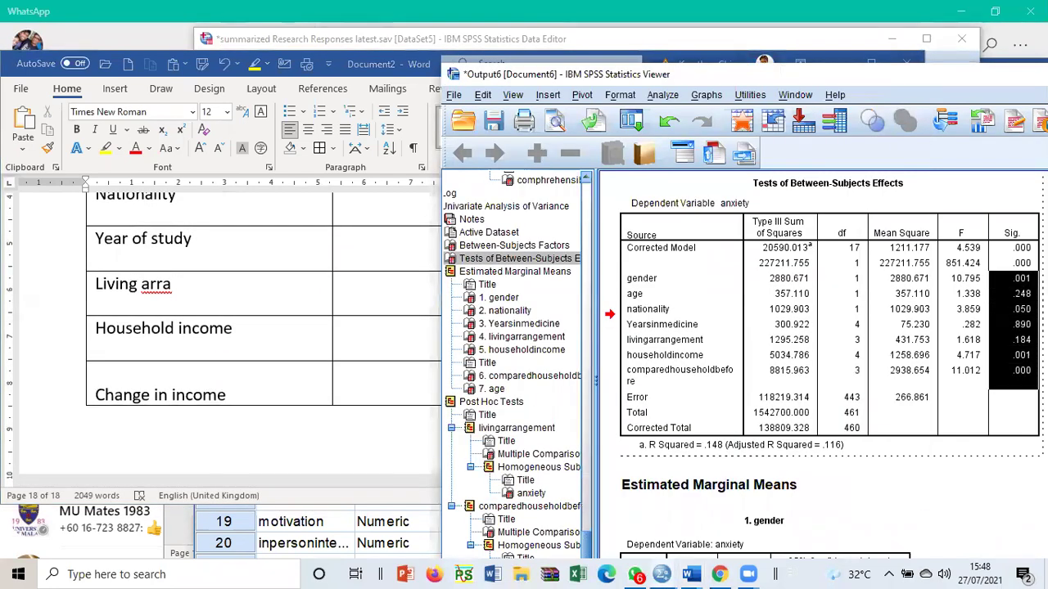
pyautogui.rightClick(1020, 360)
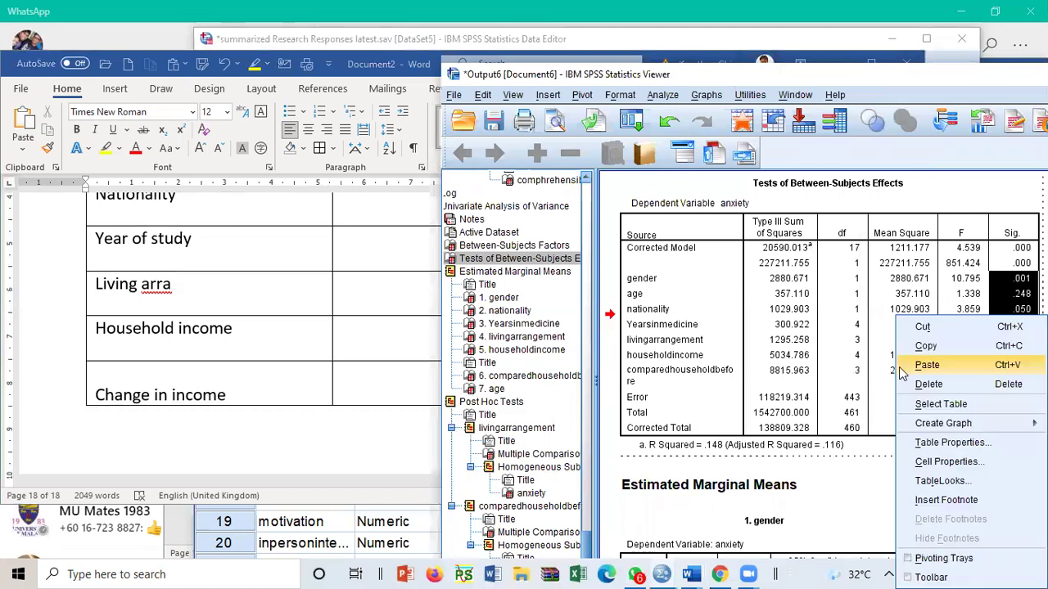
pyautogui.click(921, 360)
pyautogui.click(227, 442)
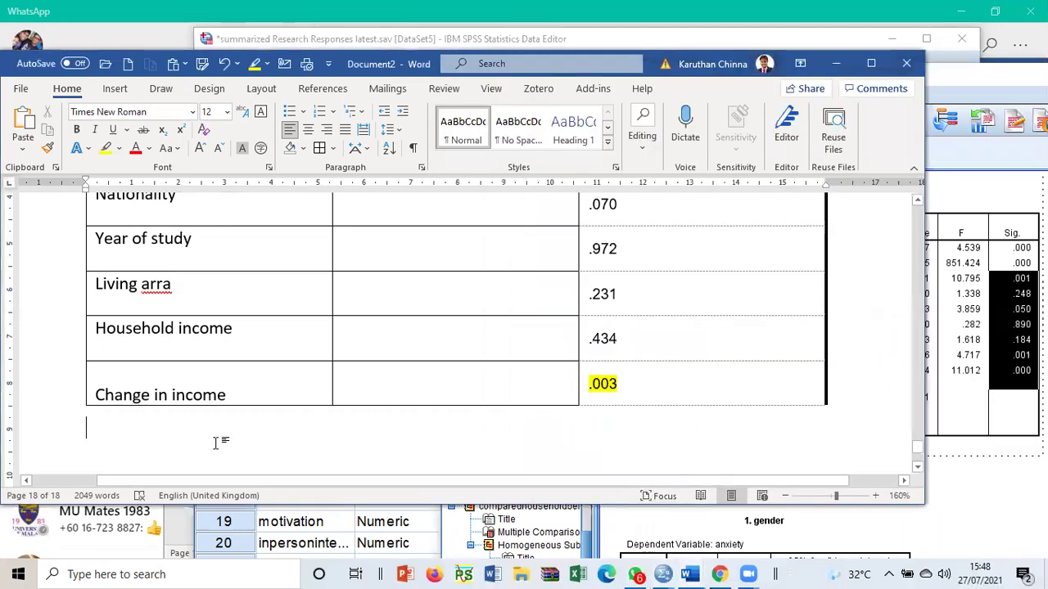
pyautogui.rightClick(215, 443)
pyautogui.click(258, 270)
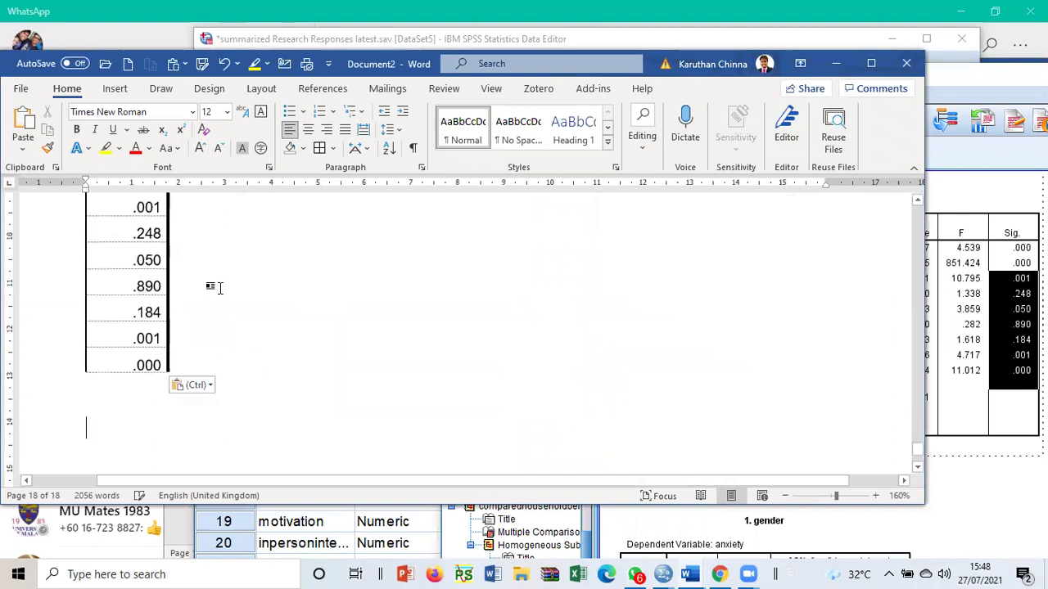
# - Move the pasted anxiety Sig. values into the p-value column of the Anxiety table, replacing the old values
pyautogui.scroll(3, 219, 286)
pyautogui.moveTo(139, 309); pyautogui.dragTo(139, 443)
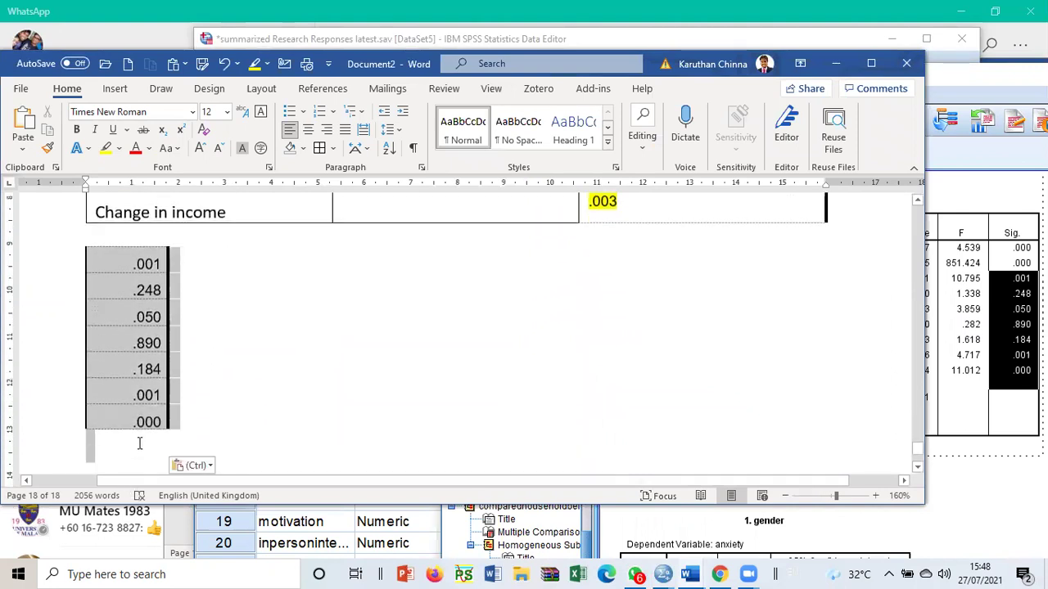
pyautogui.click(139, 443)
pyautogui.scroll(3, 147, 410)
pyautogui.moveTo(78, 467); pyautogui.dragTo(583, 303)
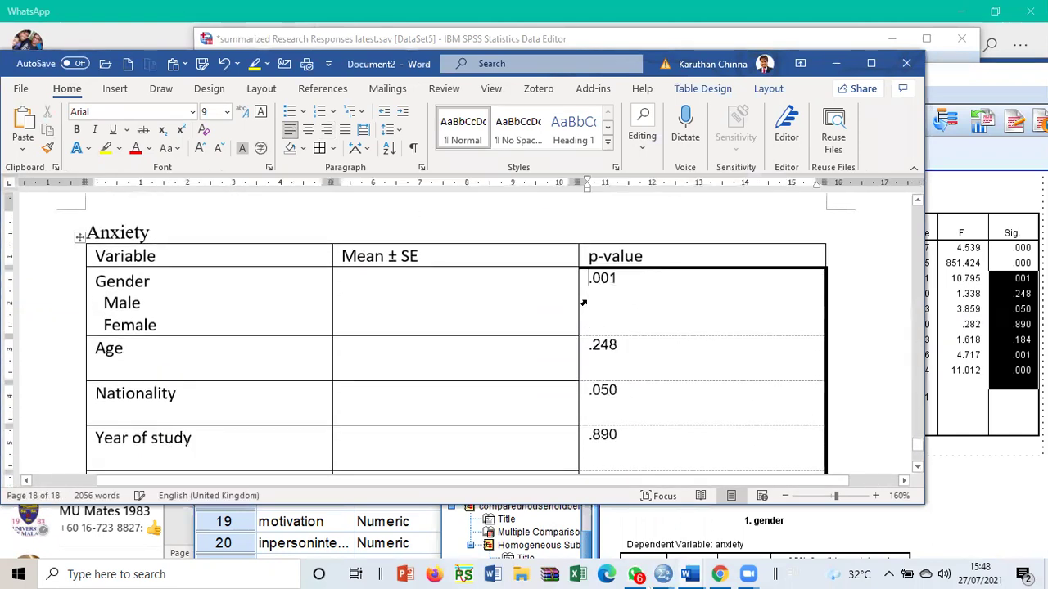
# - Highlight in yellow the Anxiety table's p-values for Gender, Nationality, Household income and Change in income
pyautogui.scroll(-2, 583, 303)
pyautogui.moveTo(655, 233); pyautogui.dragTo(587, 221)
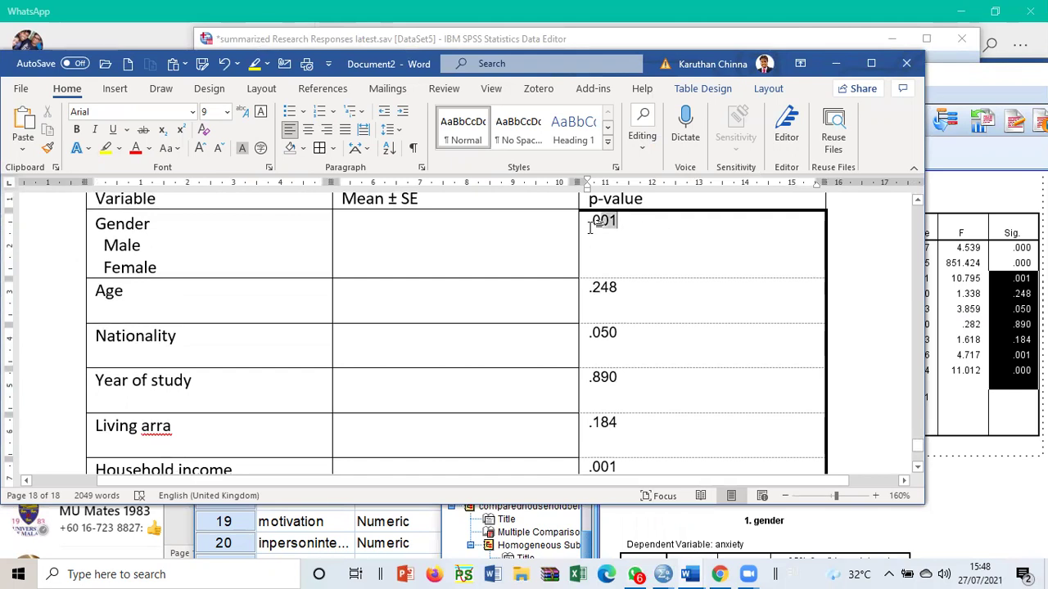
pyautogui.click(104, 149)
pyautogui.moveTo(634, 339); pyautogui.dragTo(587, 334)
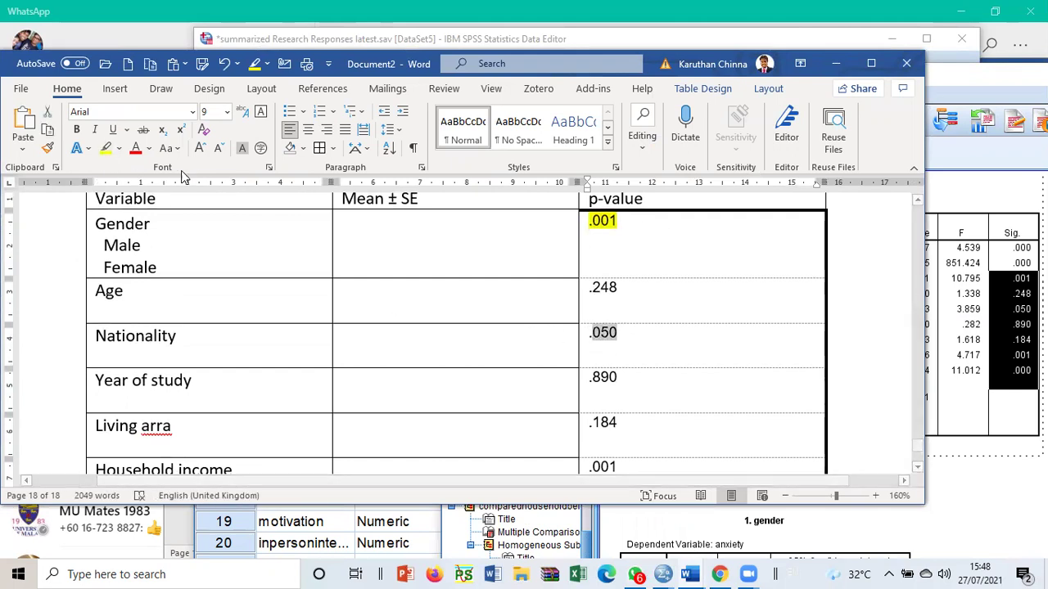
pyautogui.click(106, 150)
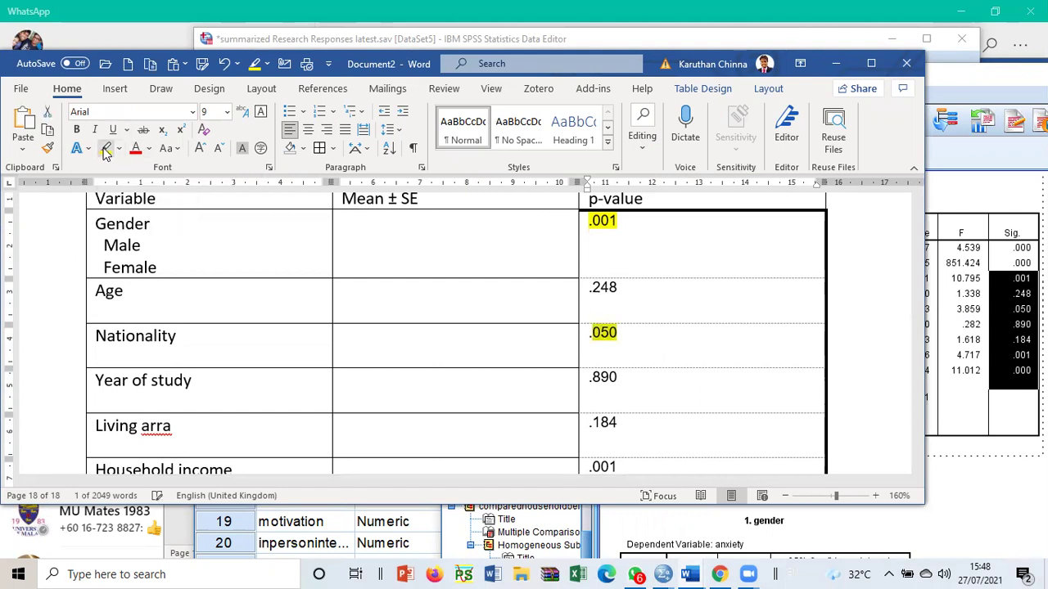
pyautogui.click(515, 303)
pyautogui.scroll(-3, 532, 319)
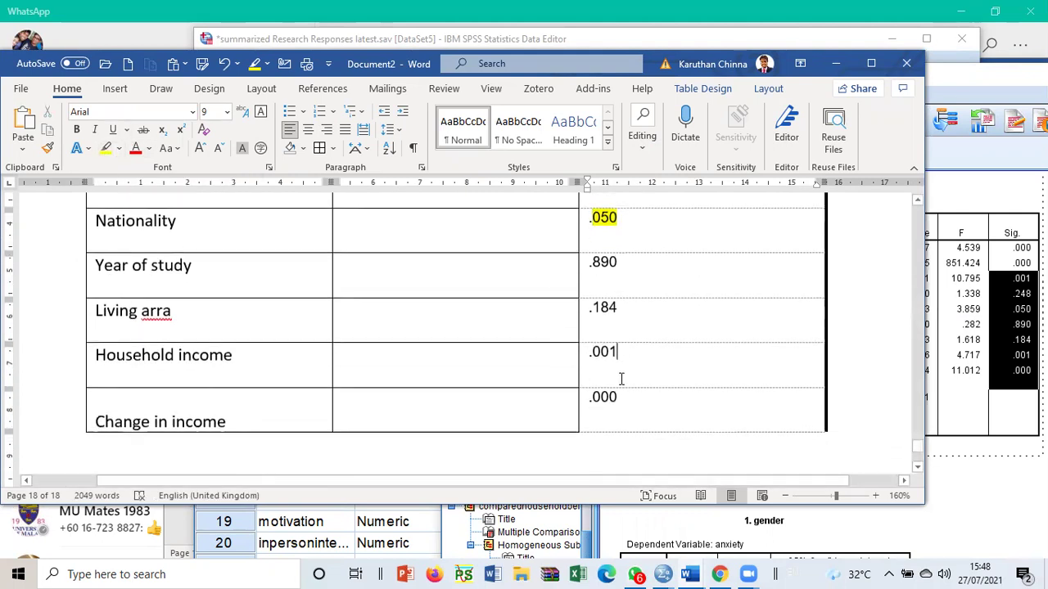
pyautogui.moveTo(622, 379); pyautogui.dragTo(623, 401)
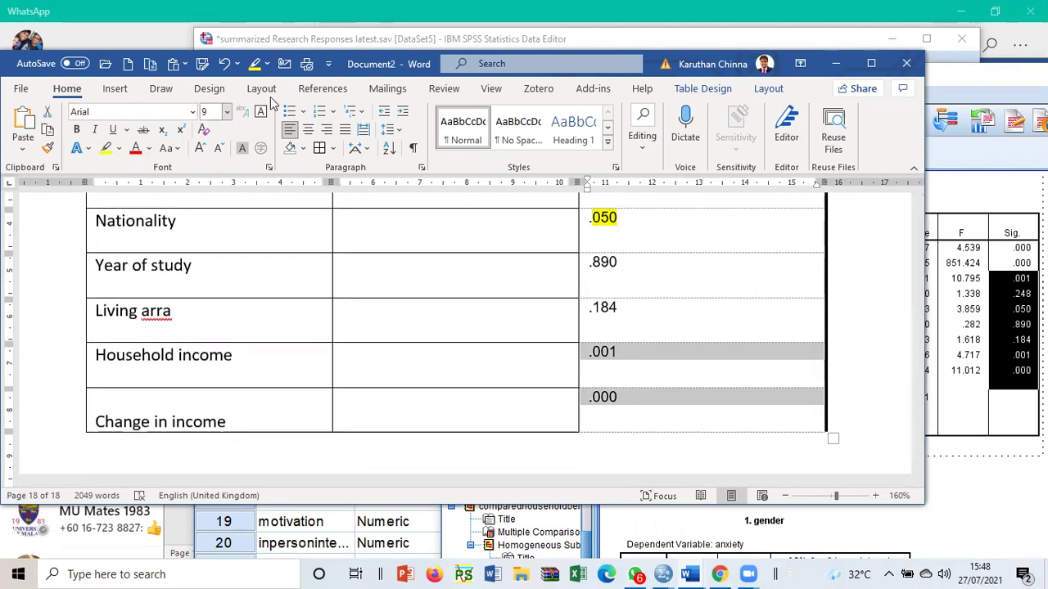
pyautogui.click(255, 63)
pyautogui.press('Right')
# - Check the p-values and highlights of the Anxiety table against the between-subjects effects table in the SPSS output
pyautogui.scroll(-4, 238, 260)
pyautogui.scroll(-2, 243, 268)
pyautogui.scroll(8, 243, 269)
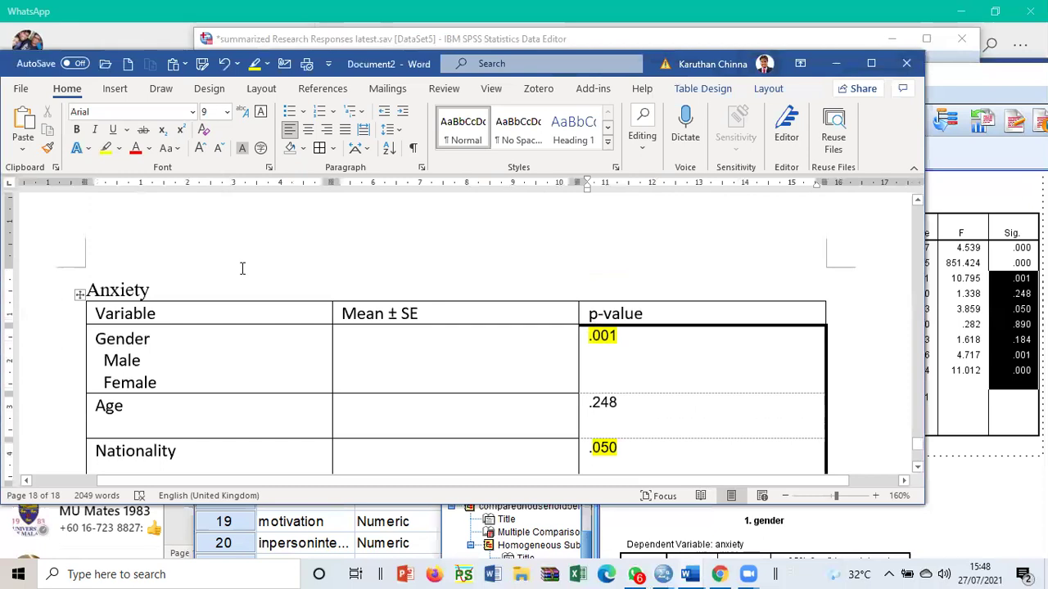
pyautogui.scroll(-1, 242, 268)
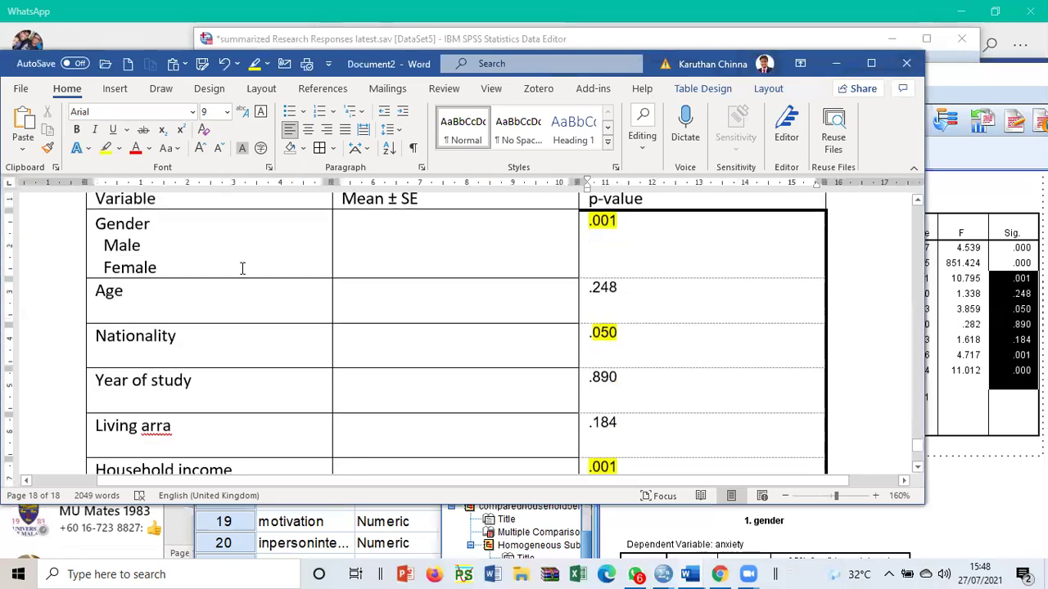
pyautogui.click(969, 296)
pyautogui.click(376, 308)
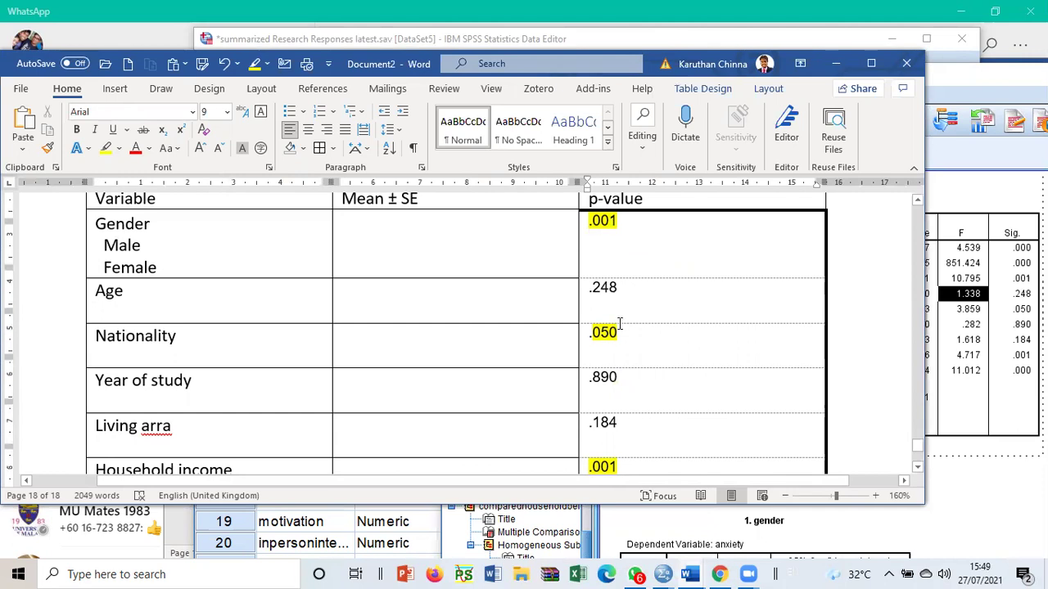
pyautogui.scroll(-3, 620, 324)
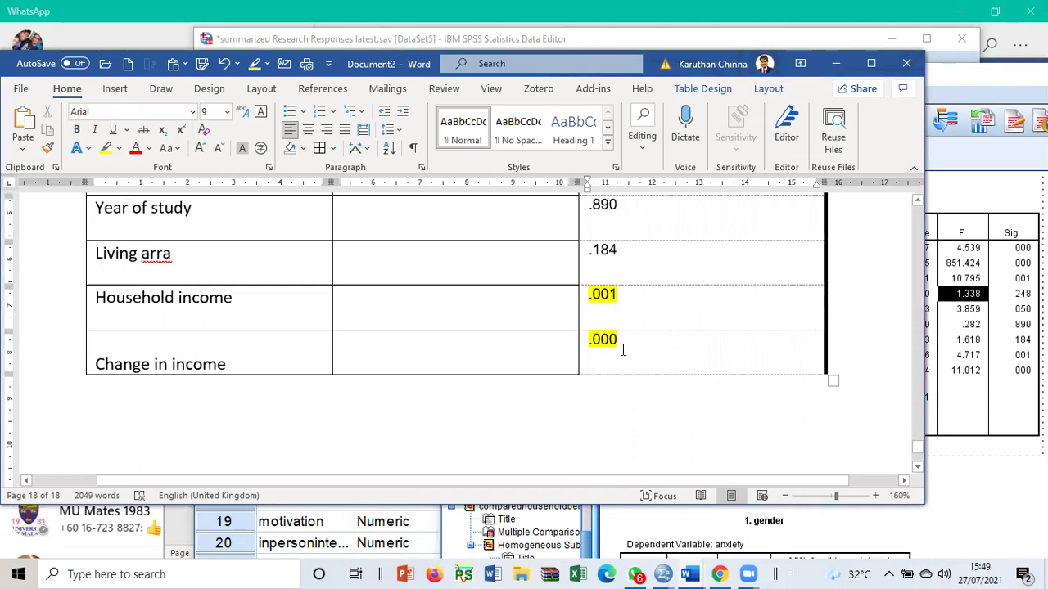
pyautogui.click(1015, 489)
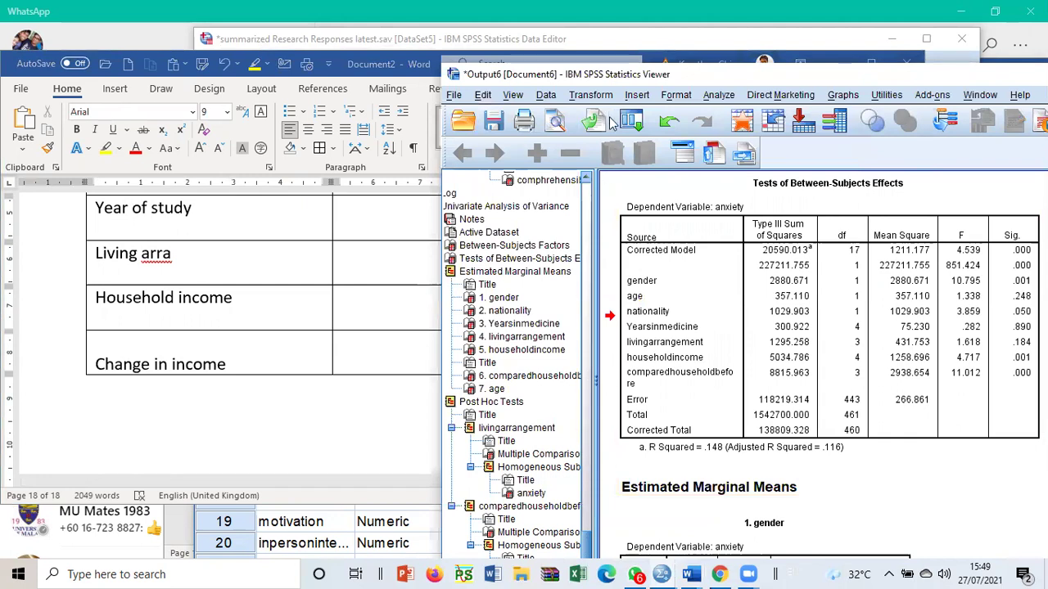
# - Look through the anxiety marginal means and Tukey subset tables, moving the output window up to show more of it
pyautogui.click(501, 299)
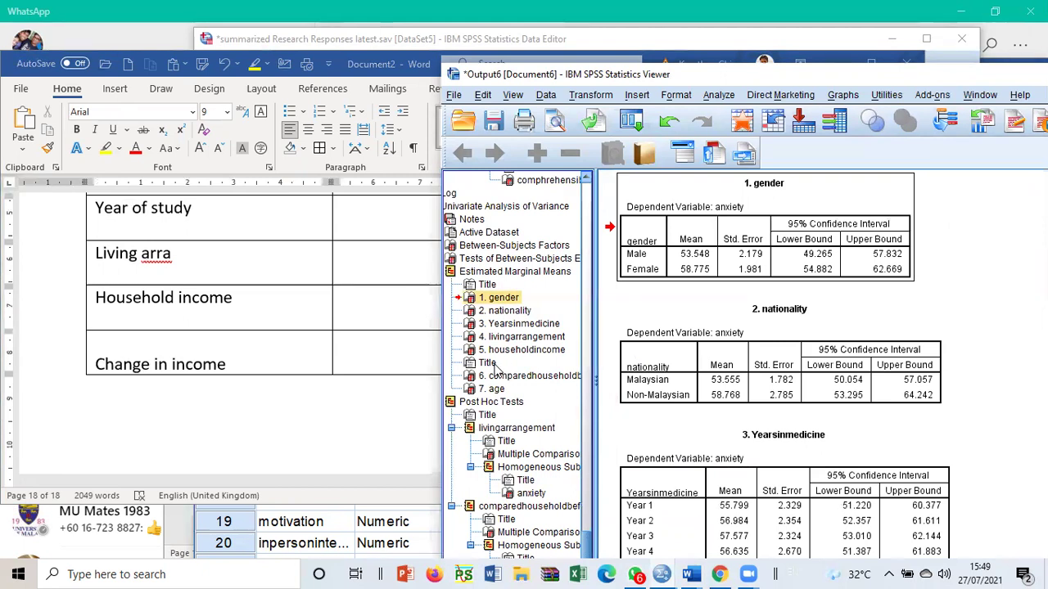
pyautogui.scroll(-8, 637, 340)
pyautogui.click(637, 204)
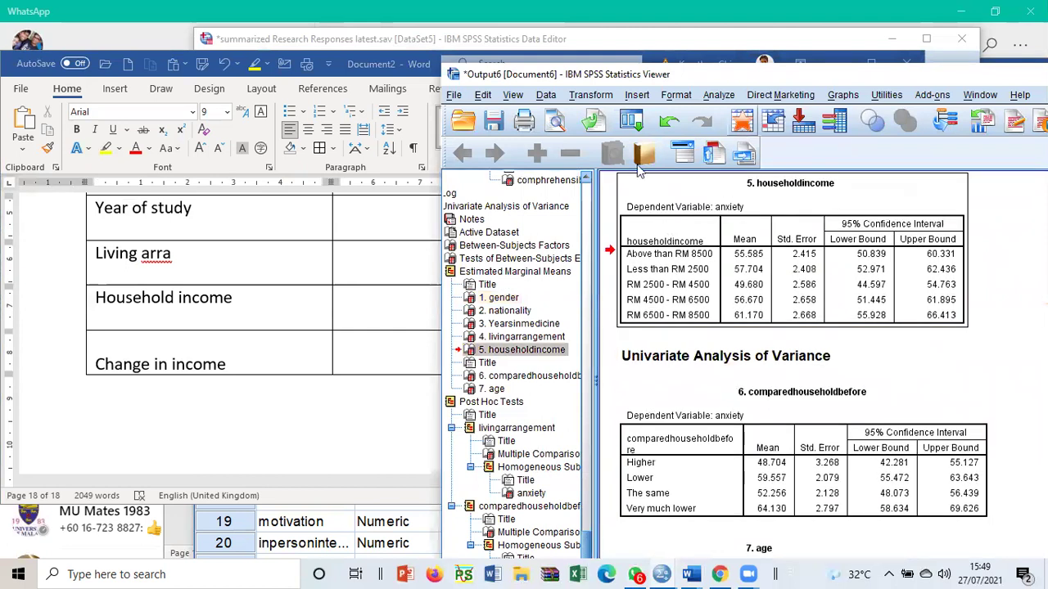
pyautogui.press('Down')
pyautogui.press('Down')
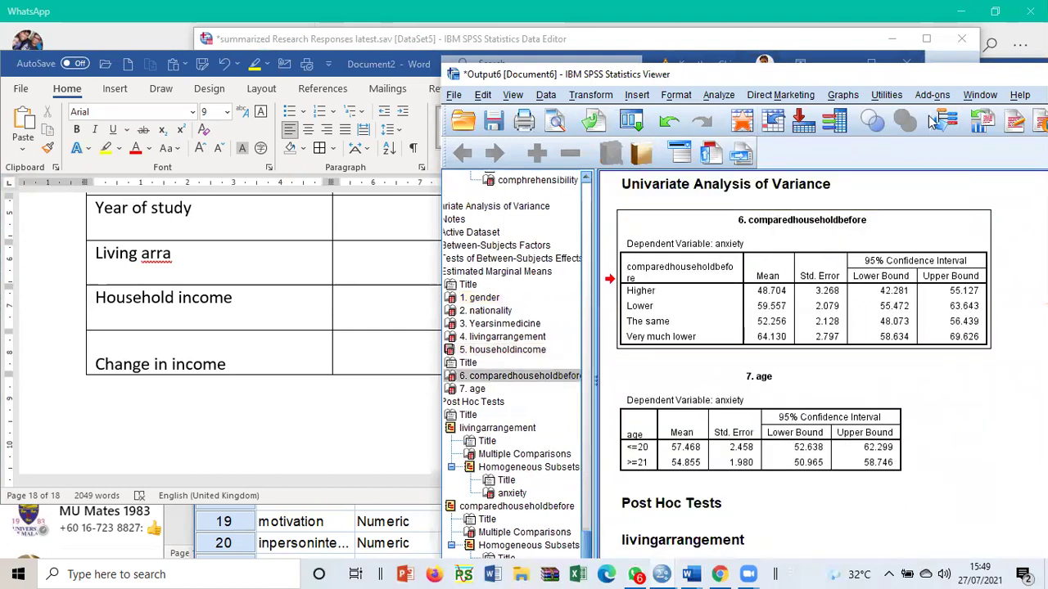
pyautogui.moveTo(696, 75); pyautogui.dragTo(481, 5)
pyautogui.scroll(-10, 484, 306)
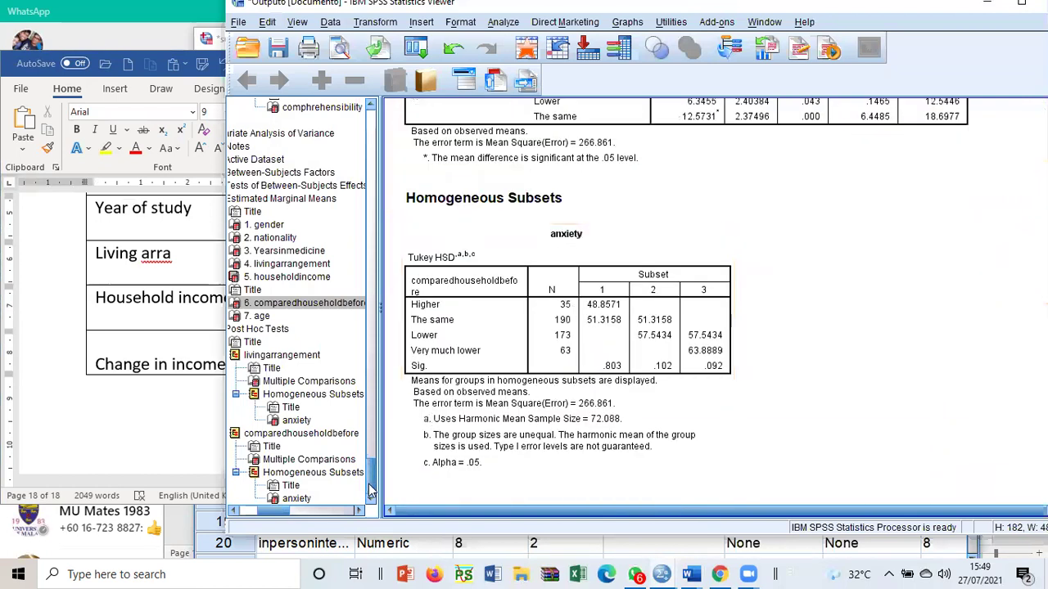
# - Rerun the Univariate analysis for anxiety with its existing settings
pyautogui.click(416, 48)
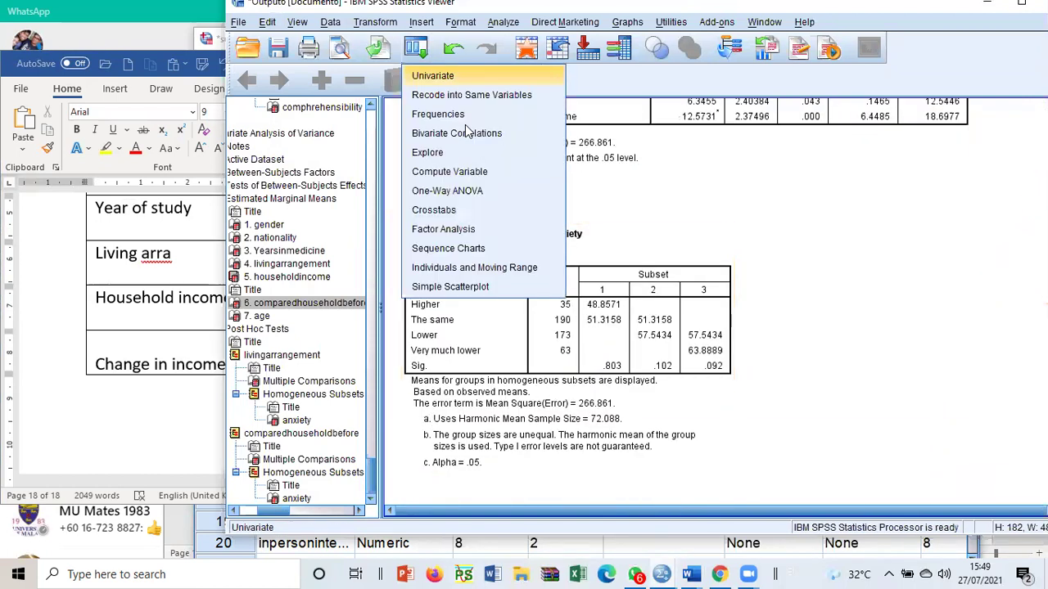
pyautogui.click(442, 76)
pyautogui.click(565, 461)
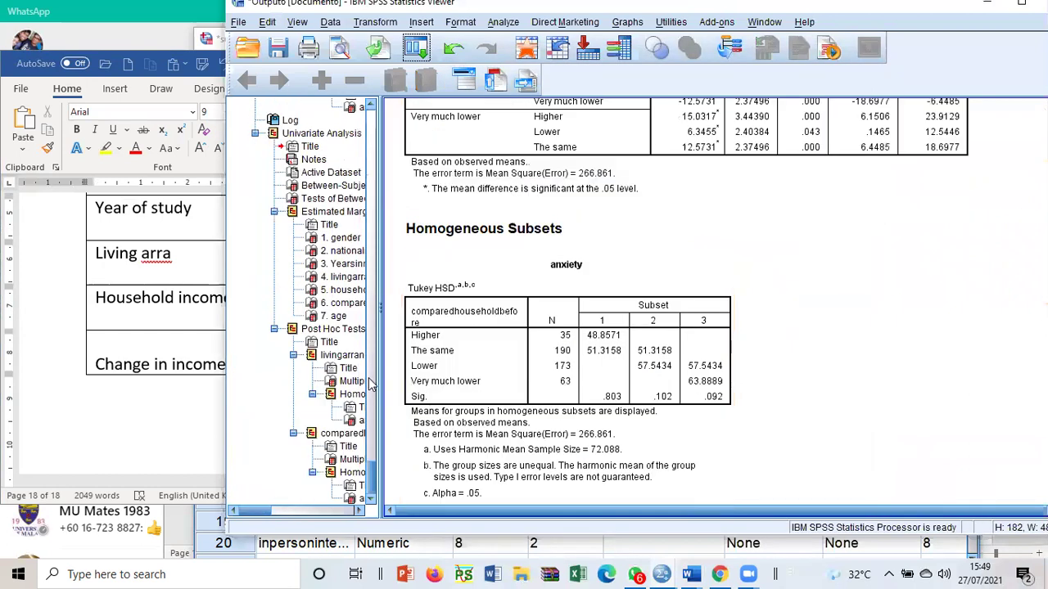
# - Copy the seven anxiety marginal means tables, from gender to age, and paste them below the Anxiety table in Word
pyautogui.click(341, 237)
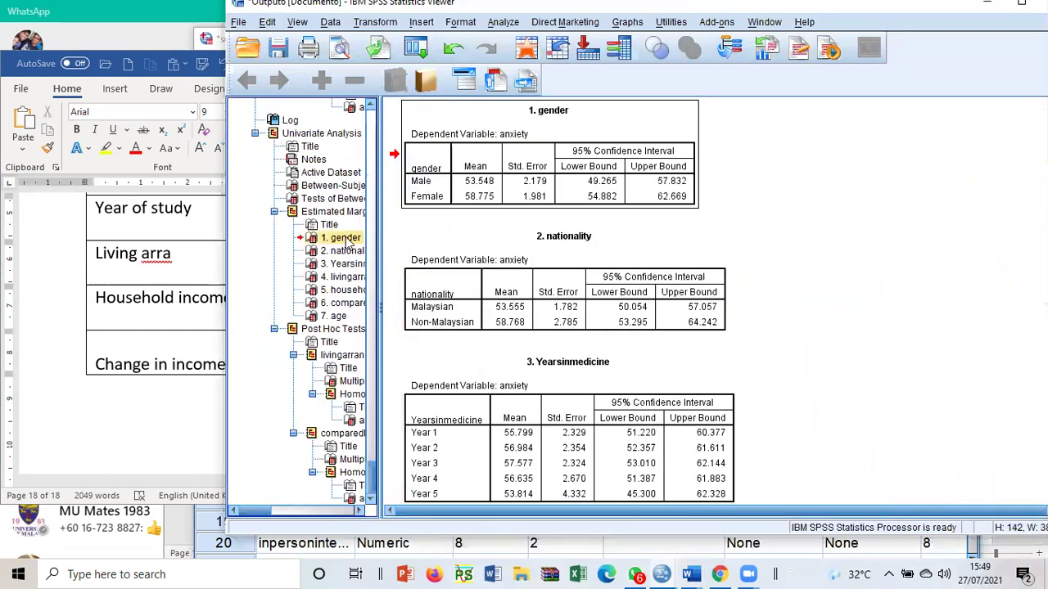
pyautogui.keyDown('shift'); pyautogui.click(337, 316); pyautogui.keyUp('shift')
pyautogui.rightClick(339, 287)
pyautogui.click(360, 314)
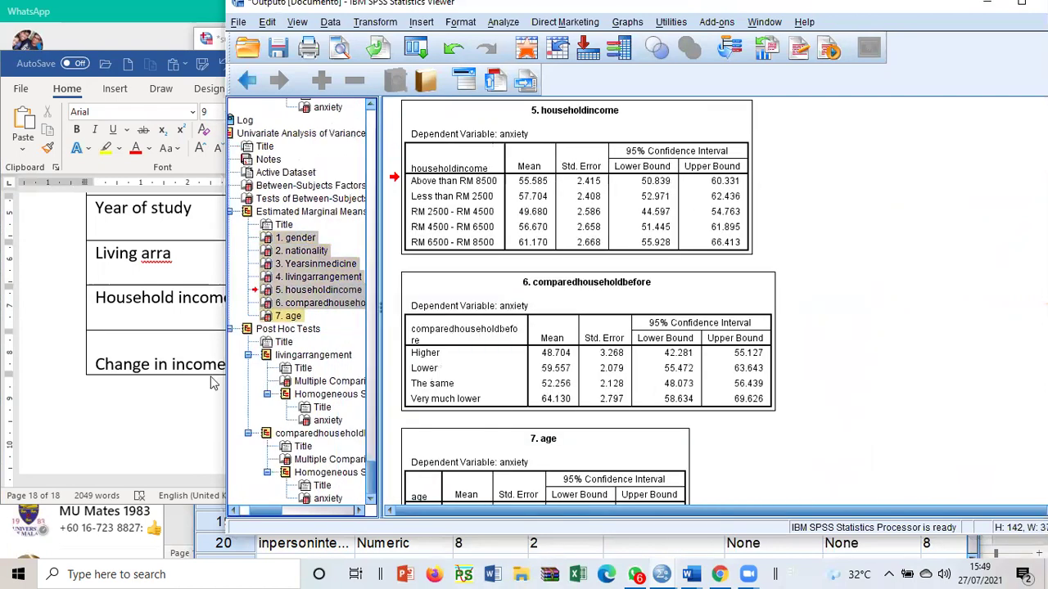
pyautogui.click(158, 420)
pyautogui.click(134, 411)
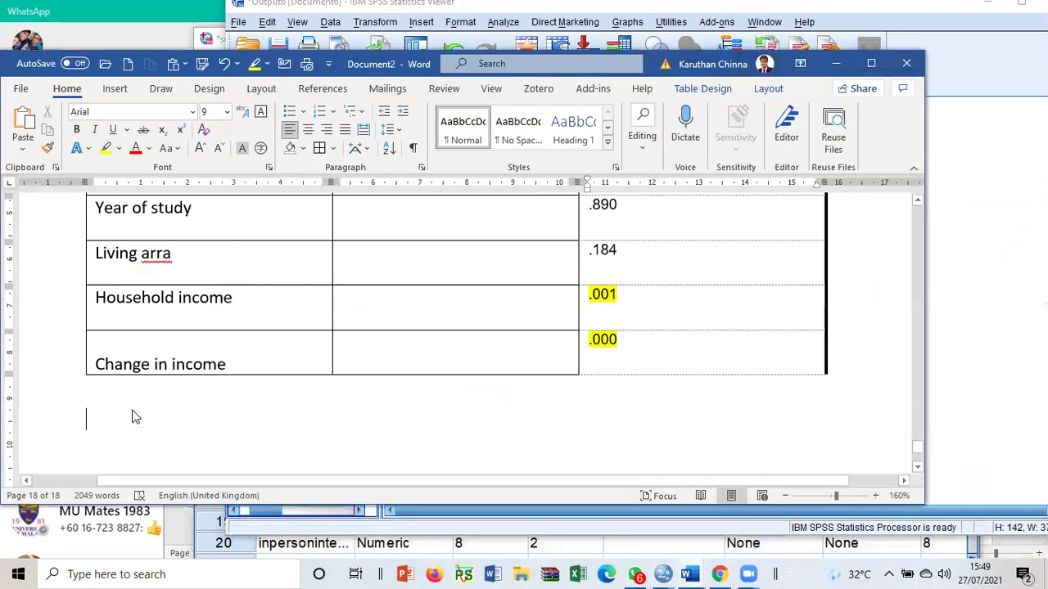
pyautogui.rightClick(132, 413)
pyautogui.click(172, 239)
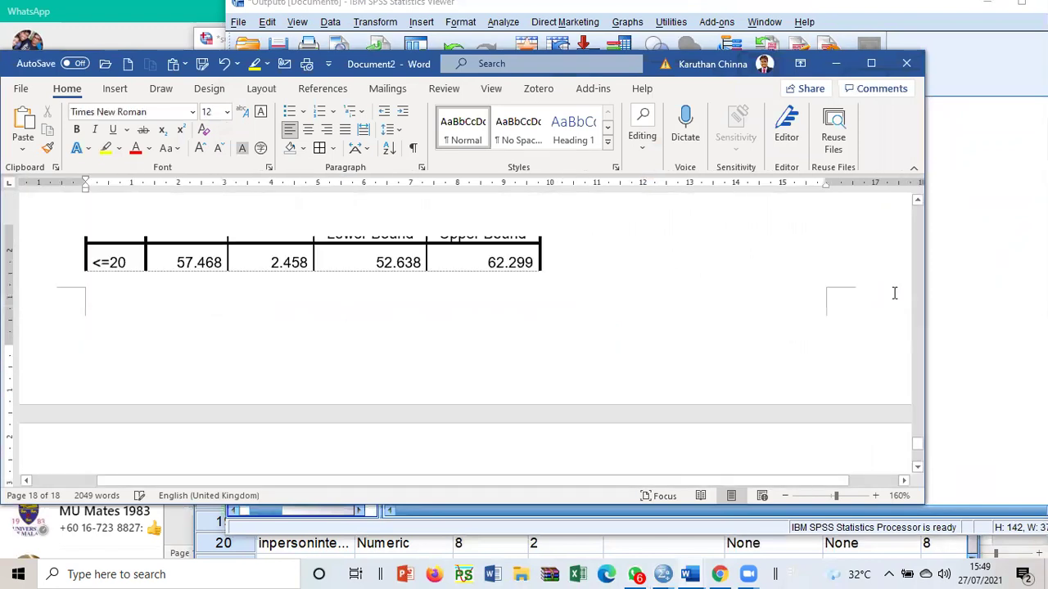
# - Return to SPSS, reopen the Univariate analysis of anxiety and remove livingarrangement from its post hoc tests
pyautogui.click(988, 293)
pyautogui.click(714, 164)
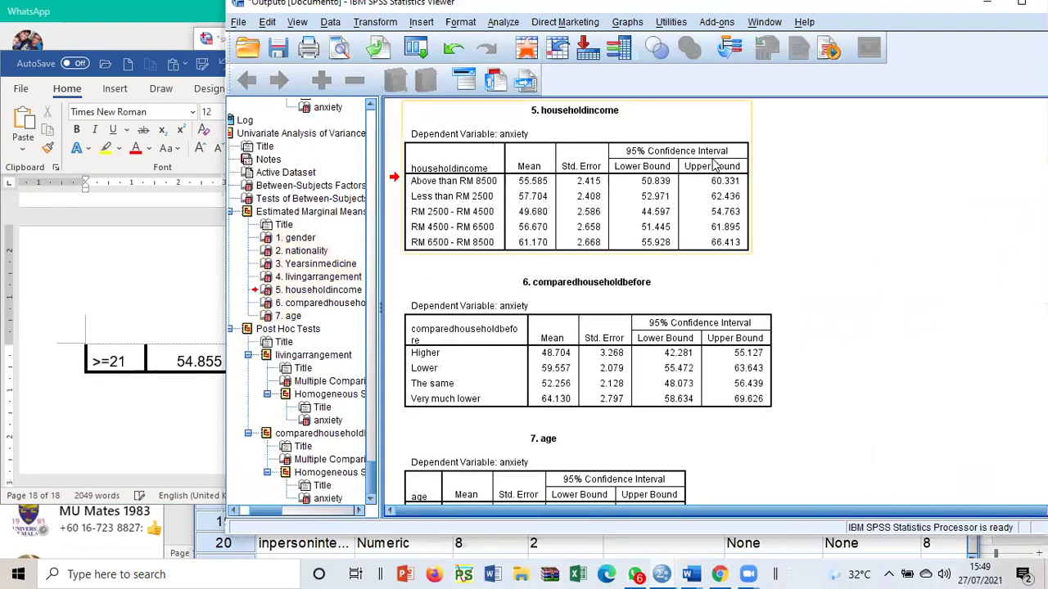
pyautogui.click(526, 48)
pyautogui.click(557, 73)
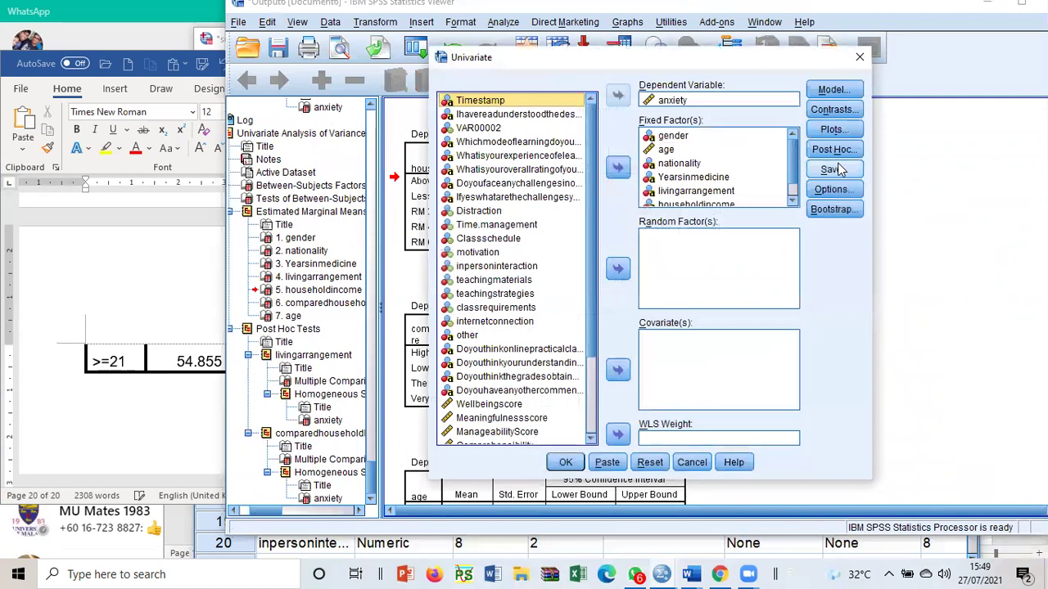
pyautogui.click(833, 151)
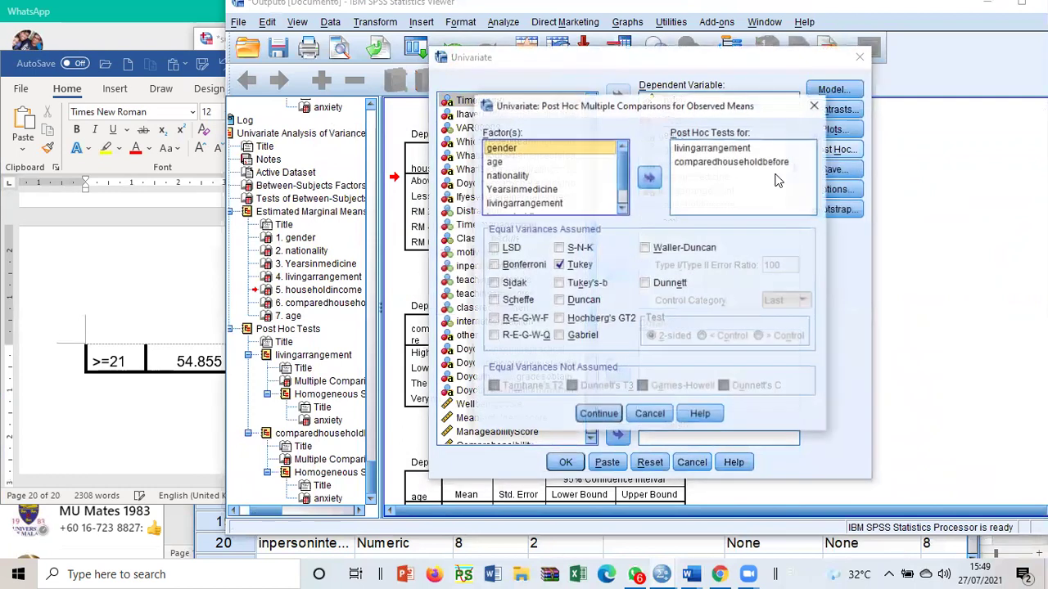
pyautogui.click(689, 151)
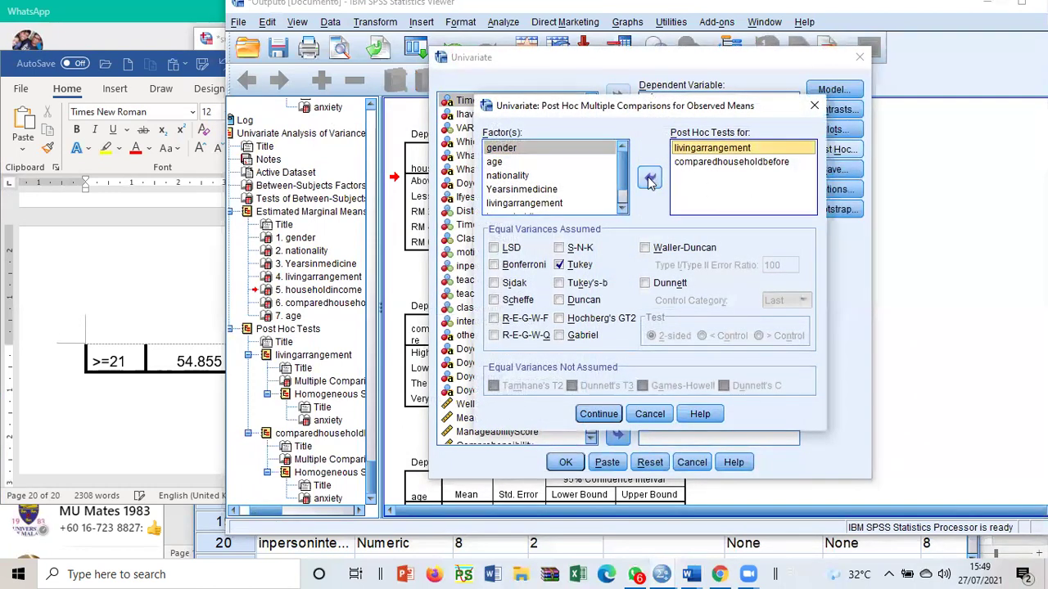
pyautogui.click(649, 179)
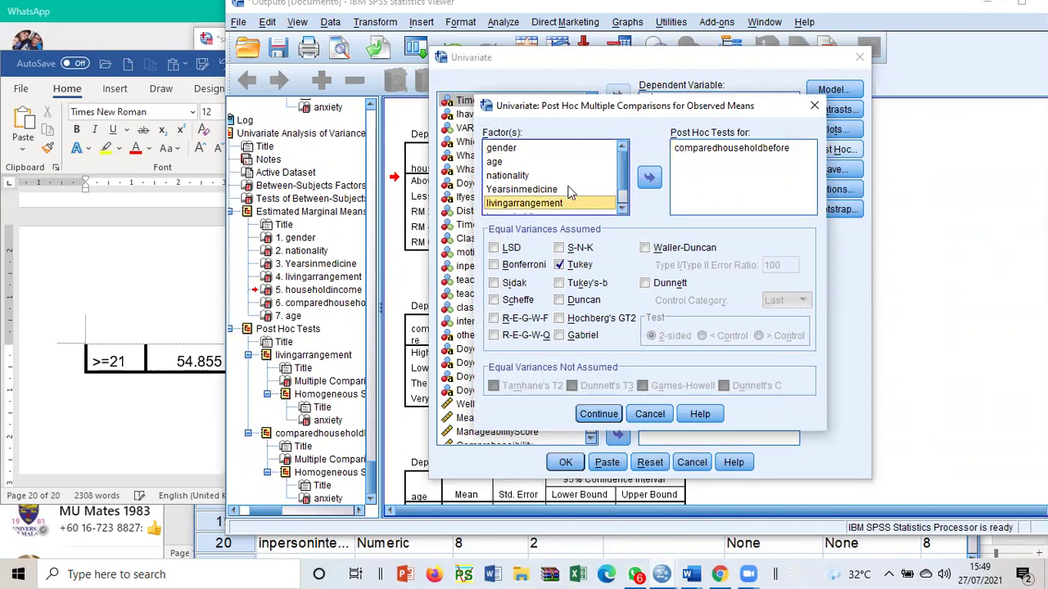
# - Add householdincome ahead of comparedhouseholdbefore in the Tukey post hoc tests and run the anxiety analysis
pyautogui.scroll(-1, 570, 191)
pyautogui.click(570, 194)
pyautogui.click(649, 177)
pyautogui.click(688, 149)
pyautogui.click(650, 178)
pyautogui.click(650, 179)
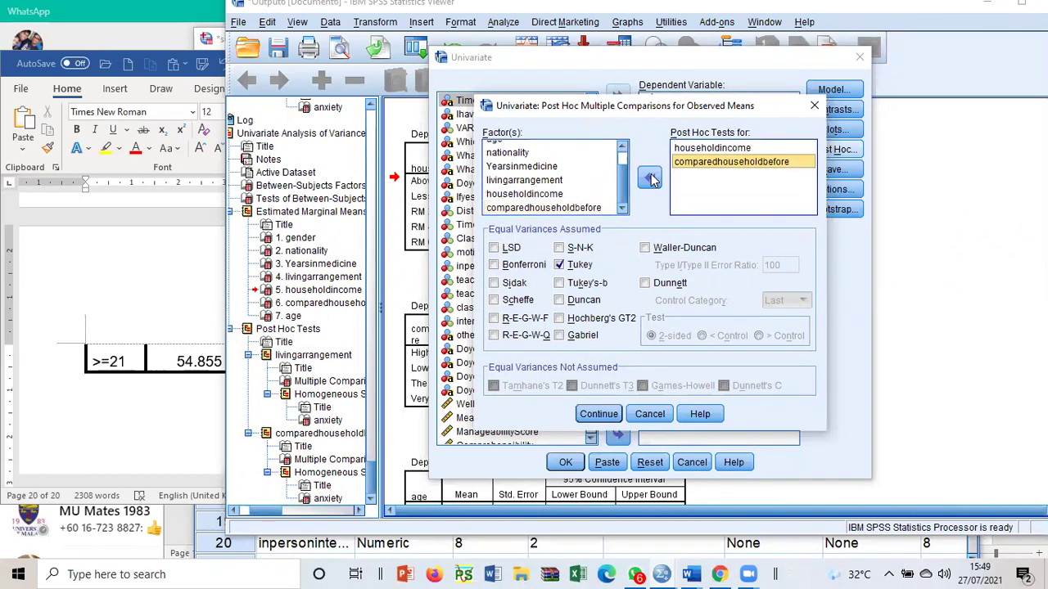
pyautogui.click(572, 413)
pyautogui.click(565, 462)
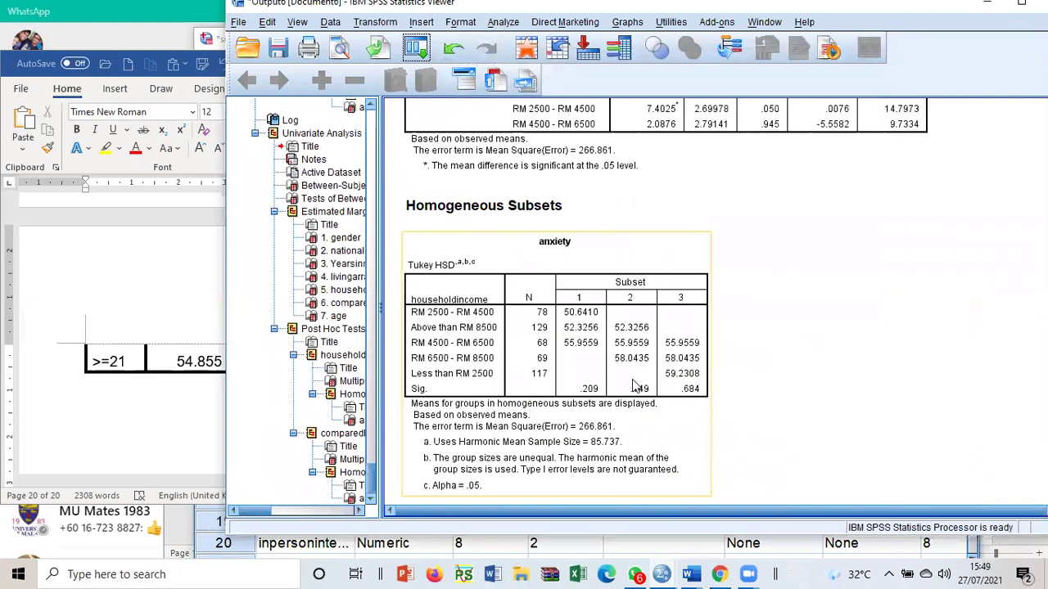
# - Delete the Multiple Comparisons table and the title of the comparedhouseholdbefore section from the anxiety post hoc output
pyautogui.scroll(10, 646, 379)
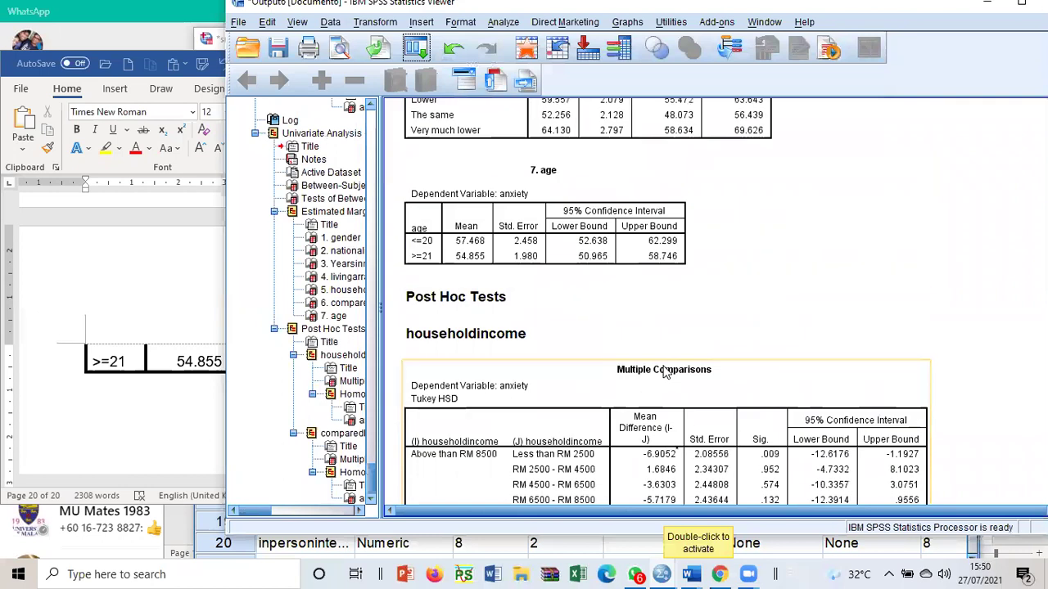
pyautogui.scroll(-10, 665, 371)
pyautogui.scroll(-5, 664, 373)
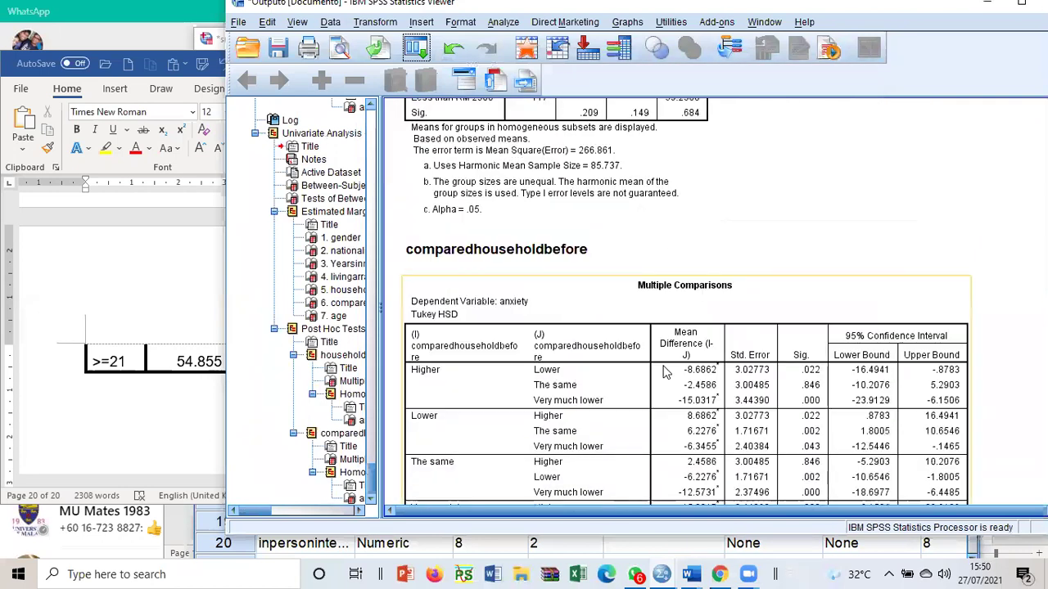
pyautogui.click(665, 368)
pyautogui.press('Delete')
pyautogui.click(665, 371)
pyautogui.scroll(4, 685, 358)
pyautogui.scroll(-2, 681, 351)
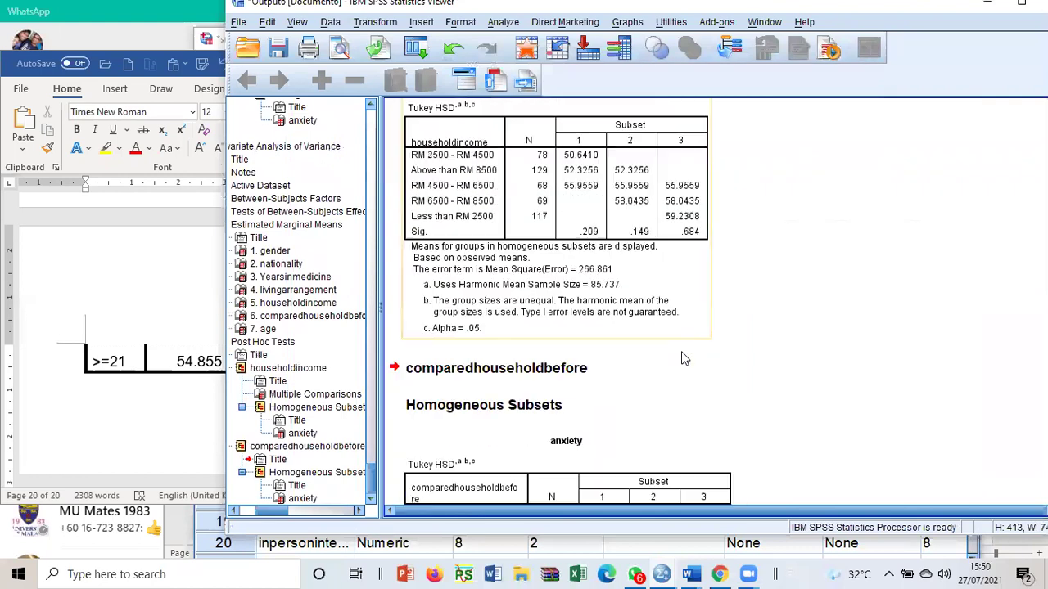
pyautogui.click(527, 303)
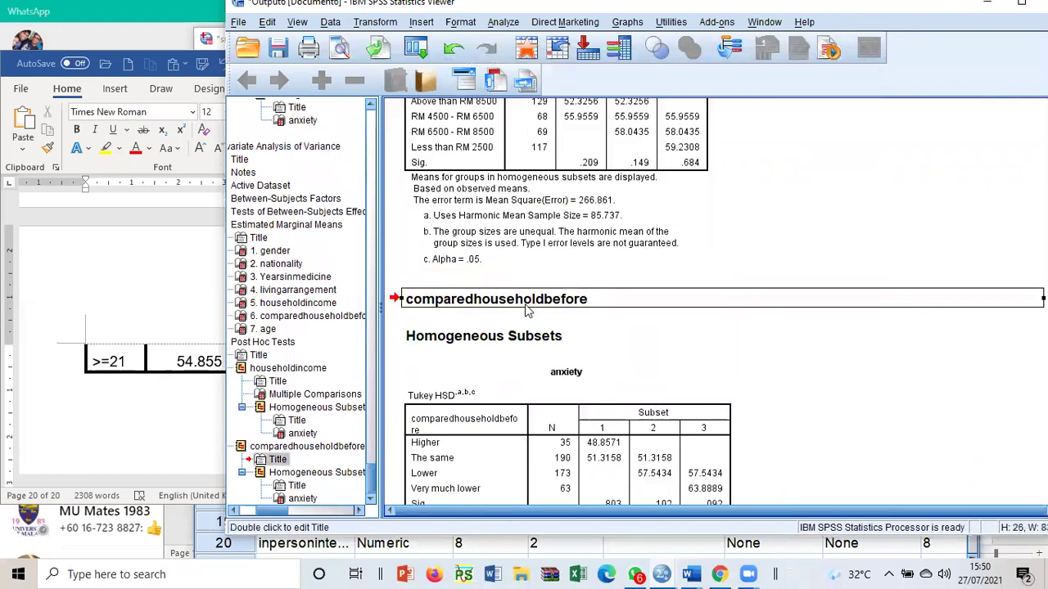
pyautogui.scroll(15, 516, 328)
pyautogui.scroll(-20, 678, 366)
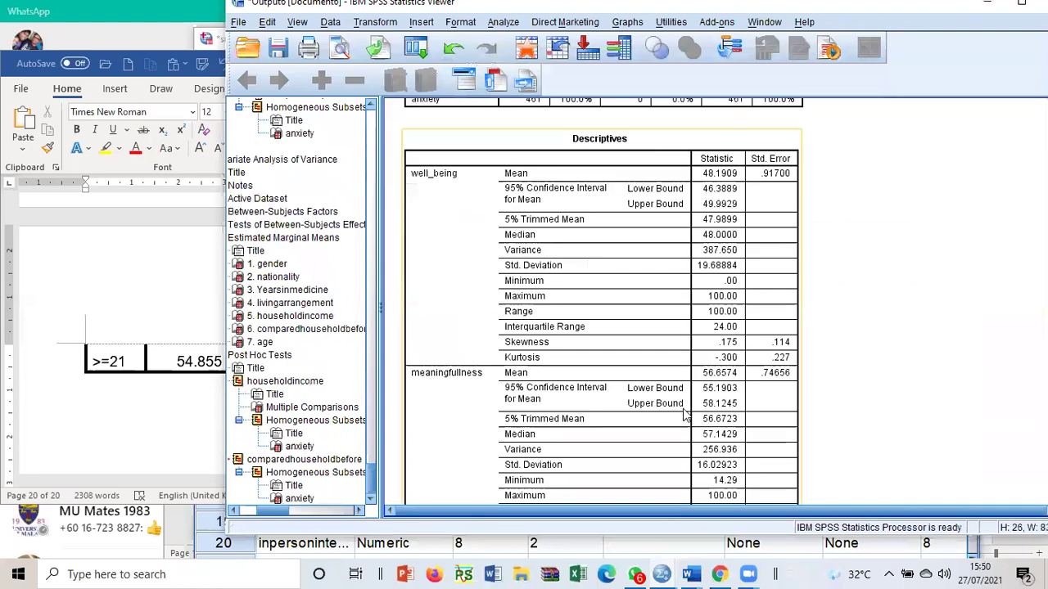
# - Reposition the output window to show its full width and return to the anxiety homogeneous subsets
pyautogui.moveTo(782, 13); pyautogui.dragTo(581, 6)
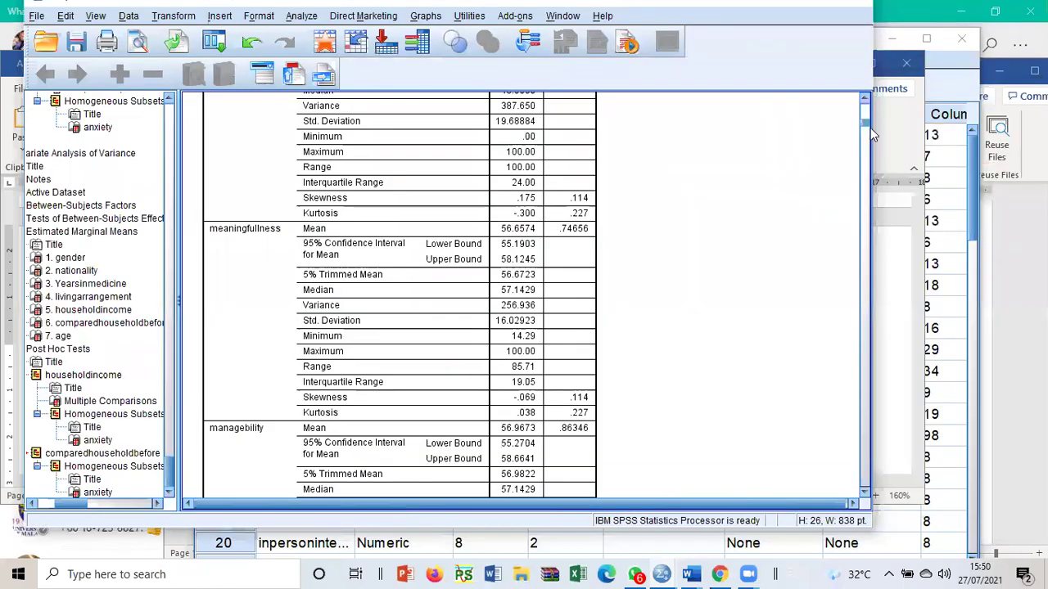
pyautogui.scroll(-20, 866, 146)
pyautogui.scroll(5, 670, 404)
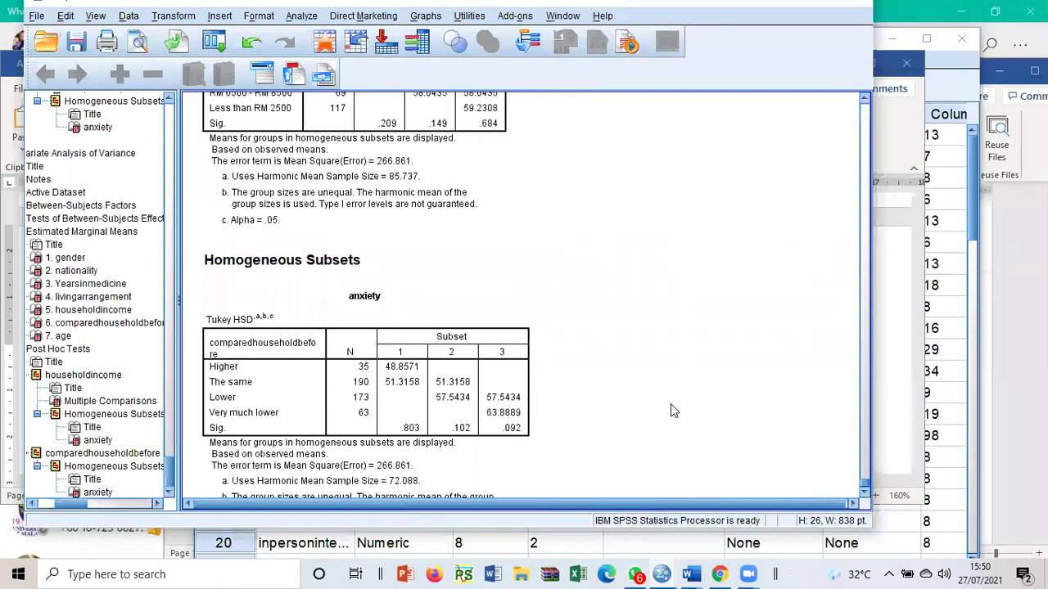
pyautogui.scroll(-2, 670, 403)
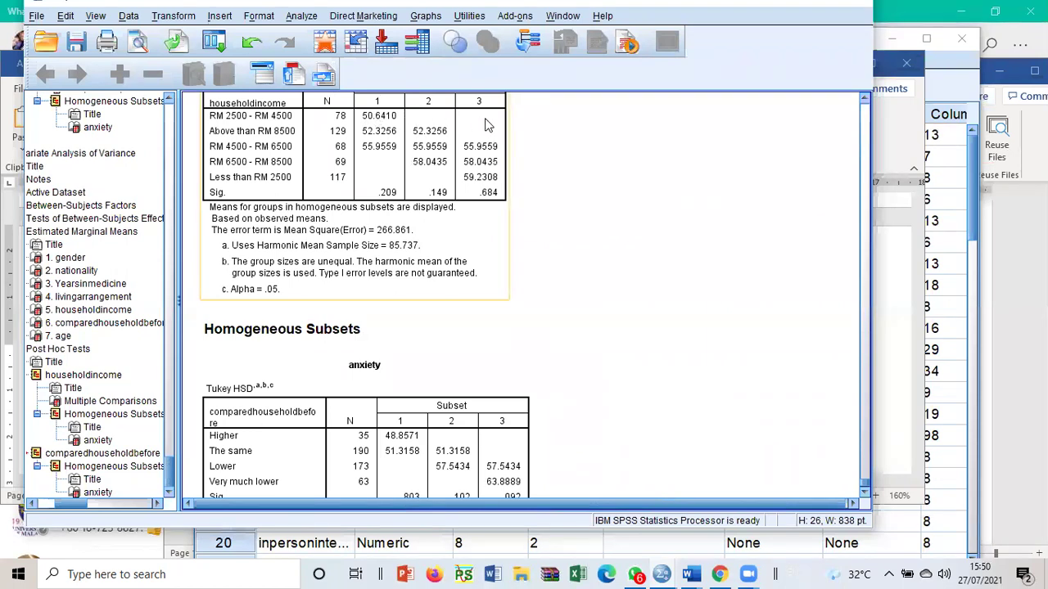
# - Examine householdincome's homogeneous subsets table, comparing the RM 2500 - RM 4500 and Less than RM 2500 means with the income groups between them
pyautogui.doubleClick(397, 123)
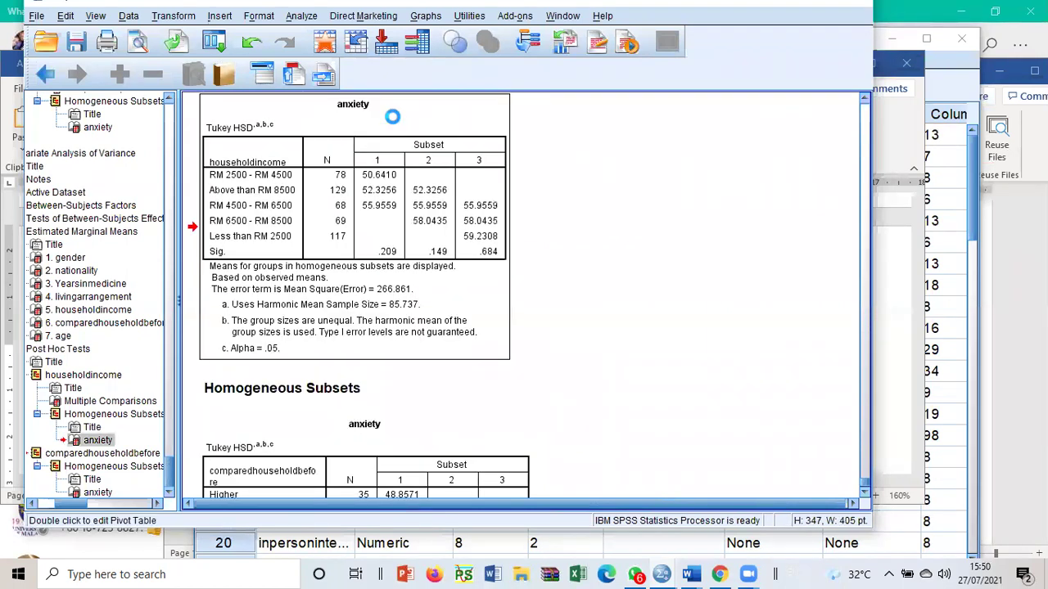
pyautogui.click(376, 179)
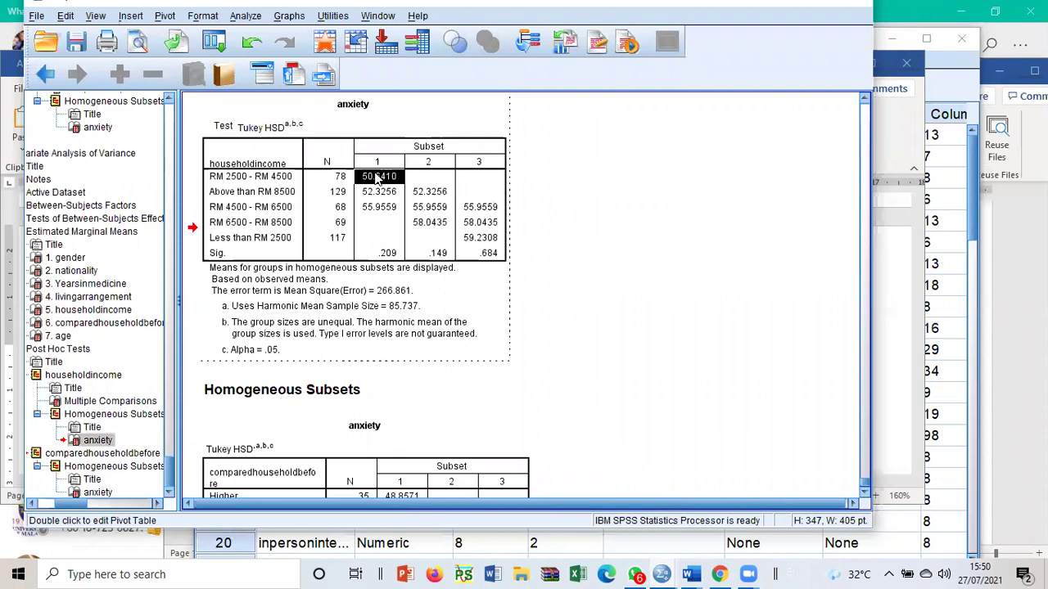
pyautogui.click(471, 239)
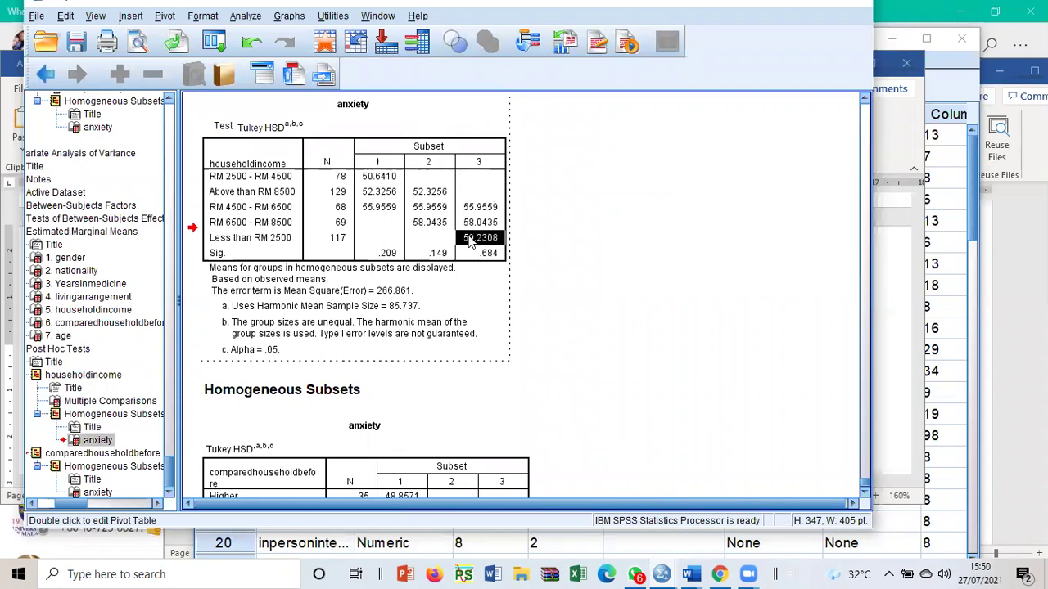
pyautogui.click(381, 180)
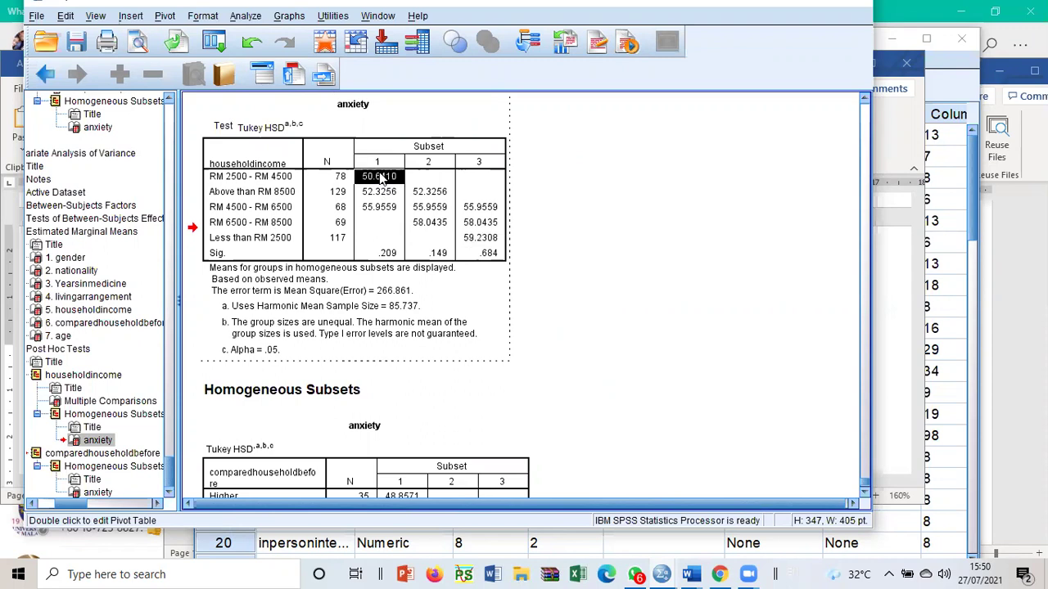
pyautogui.click(472, 244)
pyautogui.click(281, 238)
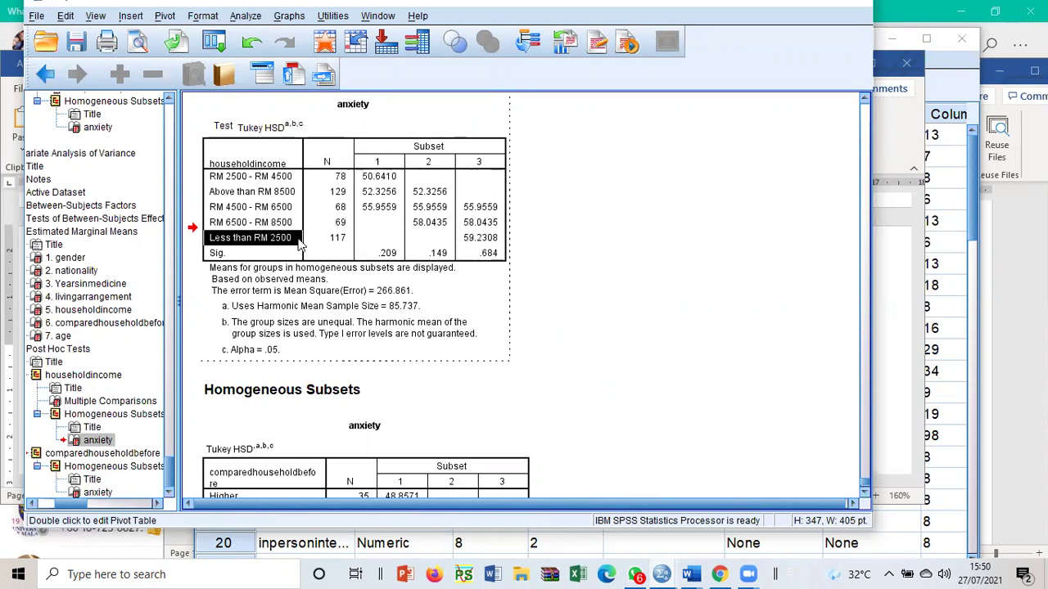
pyautogui.click(469, 246)
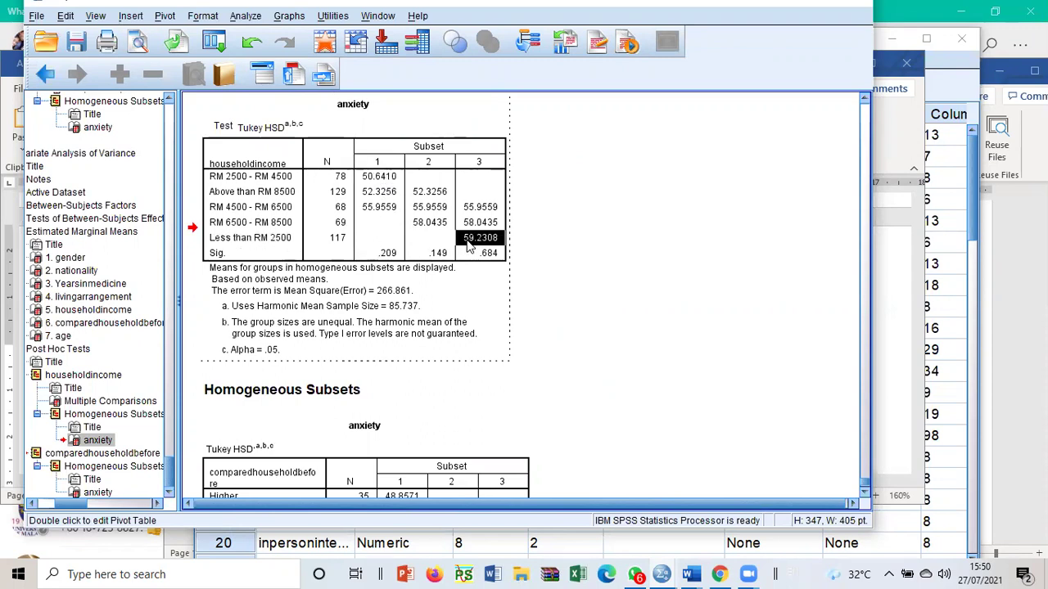
pyautogui.click(379, 178)
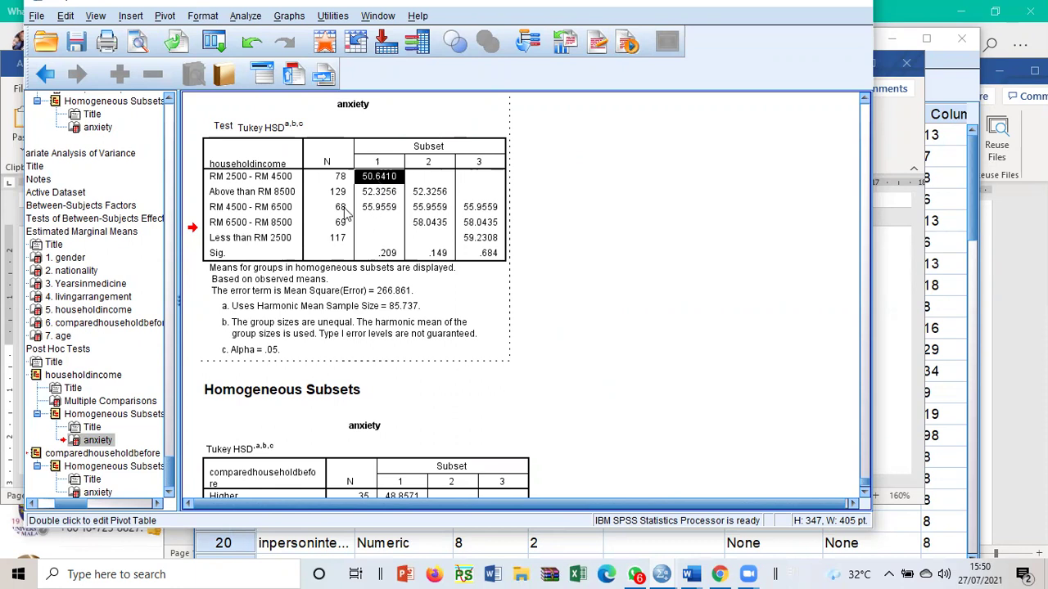
pyautogui.moveTo(277, 229); pyautogui.dragTo(473, 203)
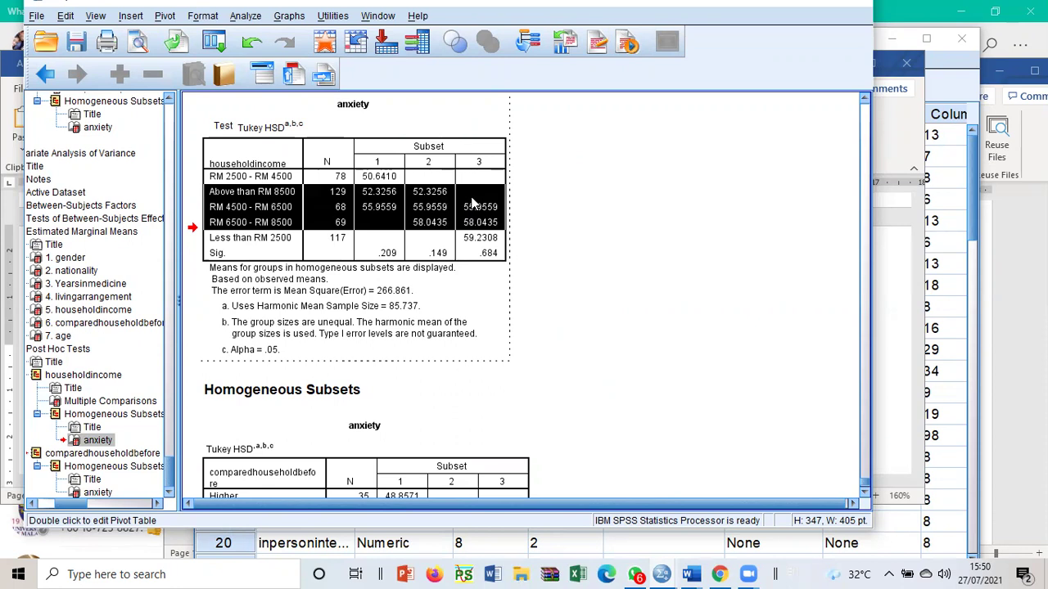
pyautogui.click(375, 179)
pyautogui.click(473, 239)
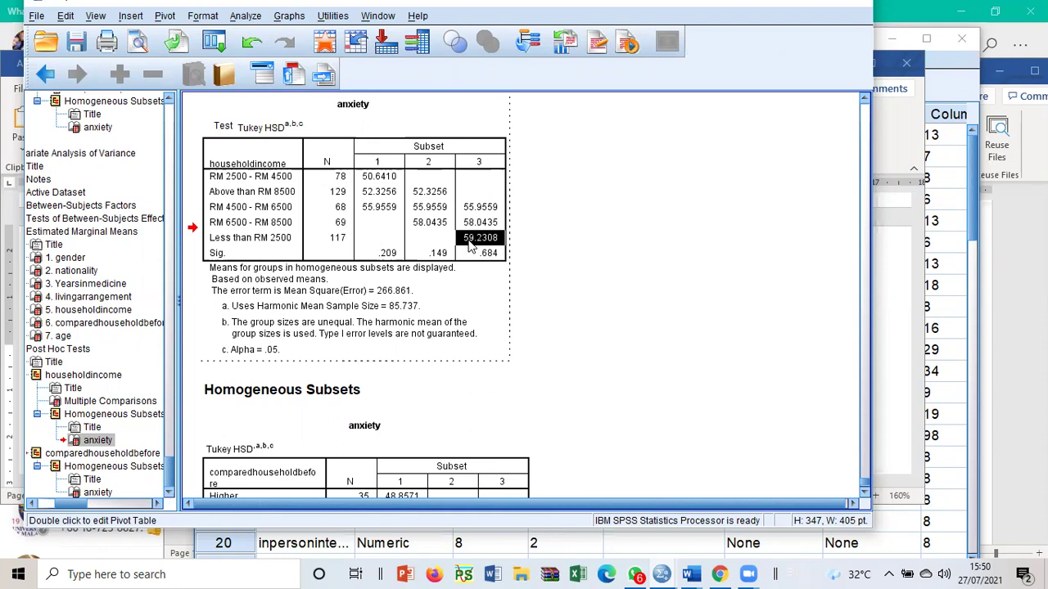
pyautogui.click(674, 247)
# - Remove the footnotes below the comparedhouseholdbefore homogeneous subsets table and turn to those of the householdincome table
pyautogui.scroll(-5, 683, 249)
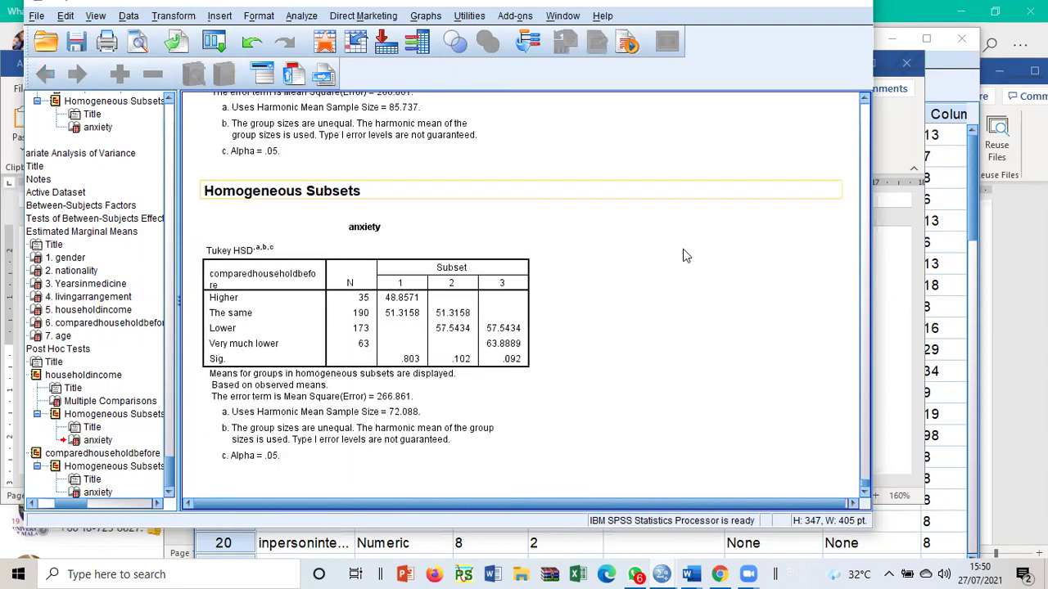
pyautogui.click(315, 198)
pyautogui.click(302, 328)
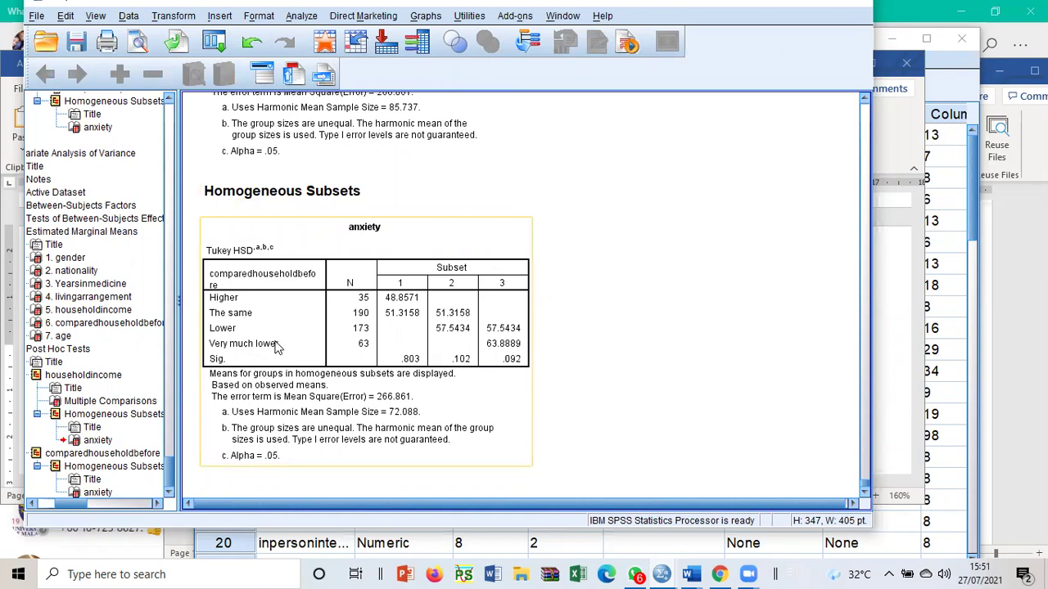
pyautogui.click(277, 347)
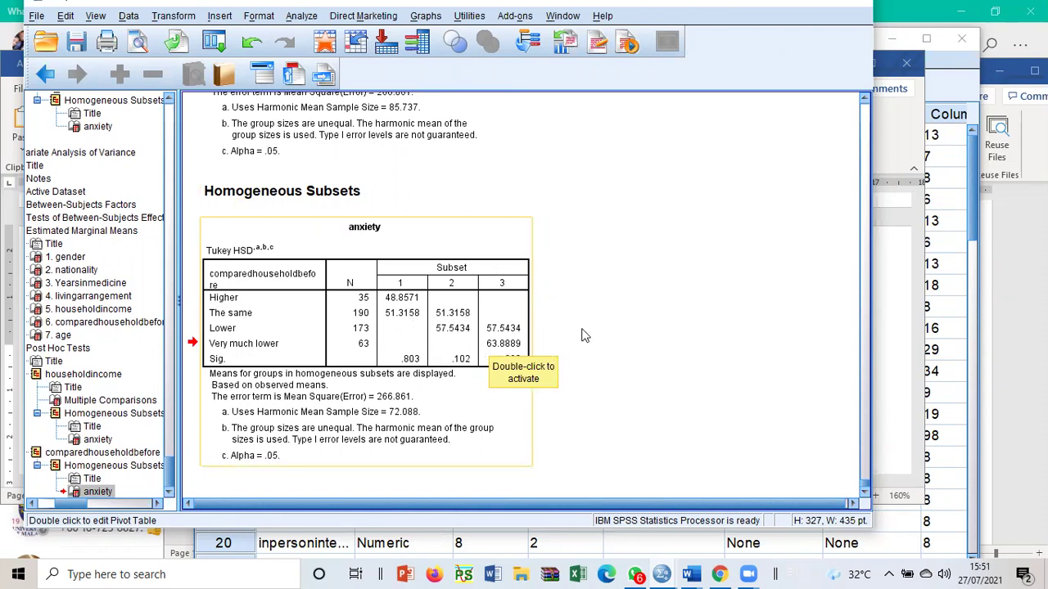
pyautogui.doubleClick(286, 420)
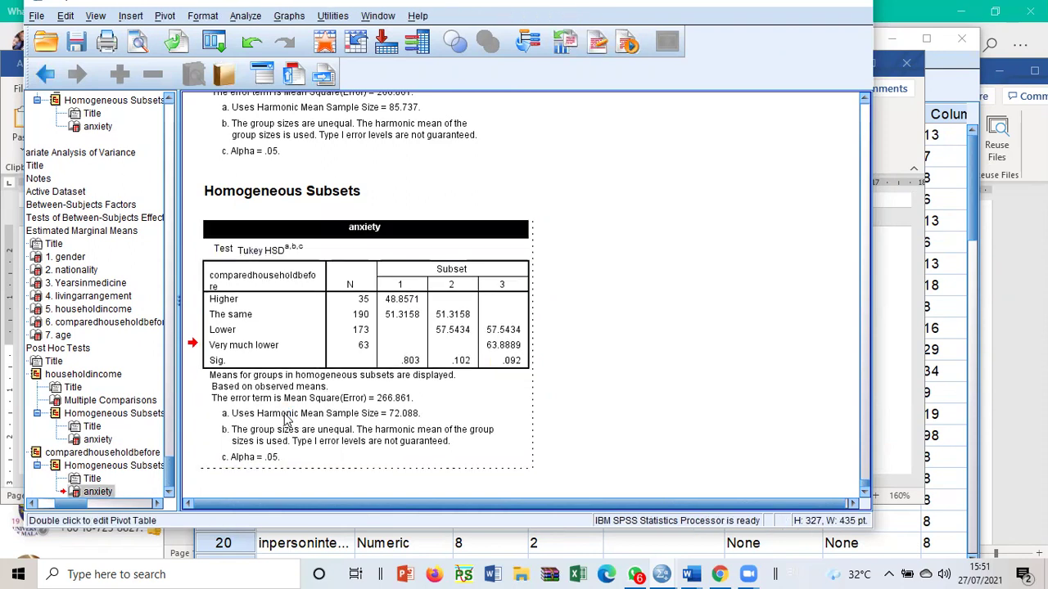
pyautogui.click(288, 416)
pyautogui.click(305, 385)
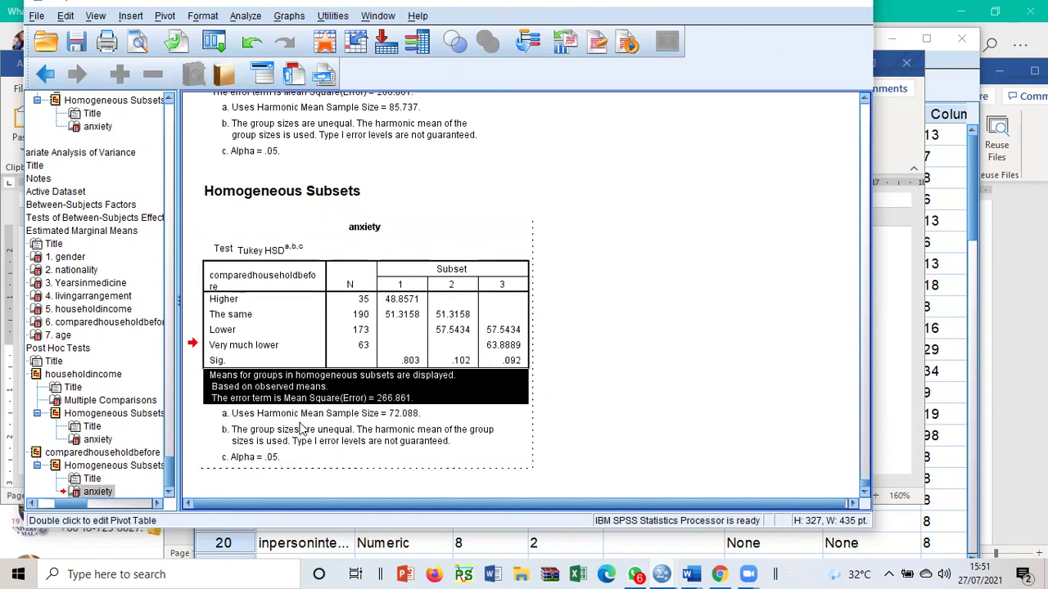
pyautogui.scroll(5, 305, 410)
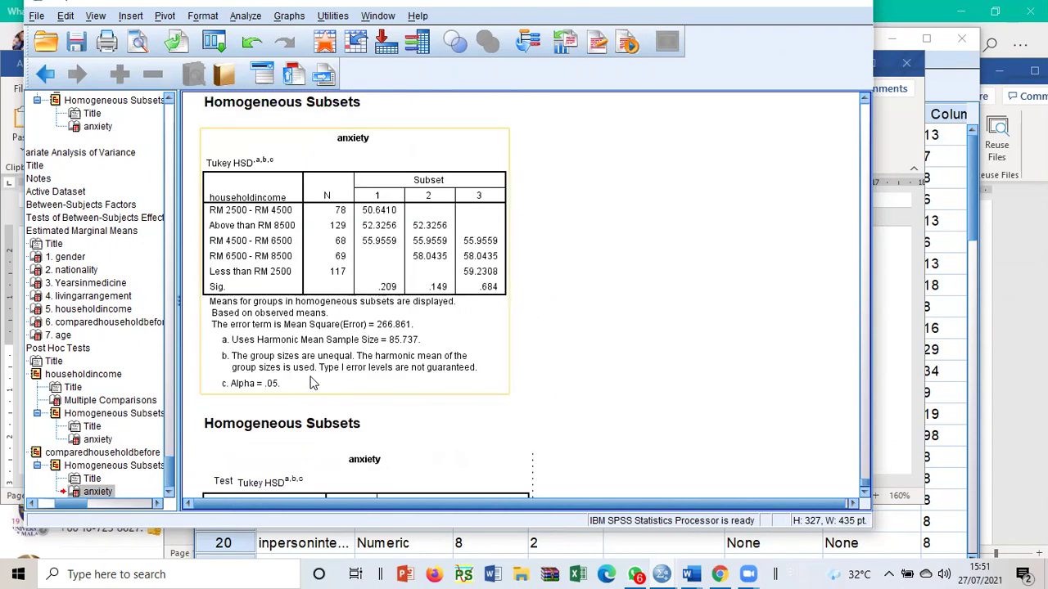
pyautogui.click(309, 385)
# - Find householdincome's Multiple Comparisons table in the latest anxiety post hoc output and delete it
pyautogui.scroll(-10, 311, 381)
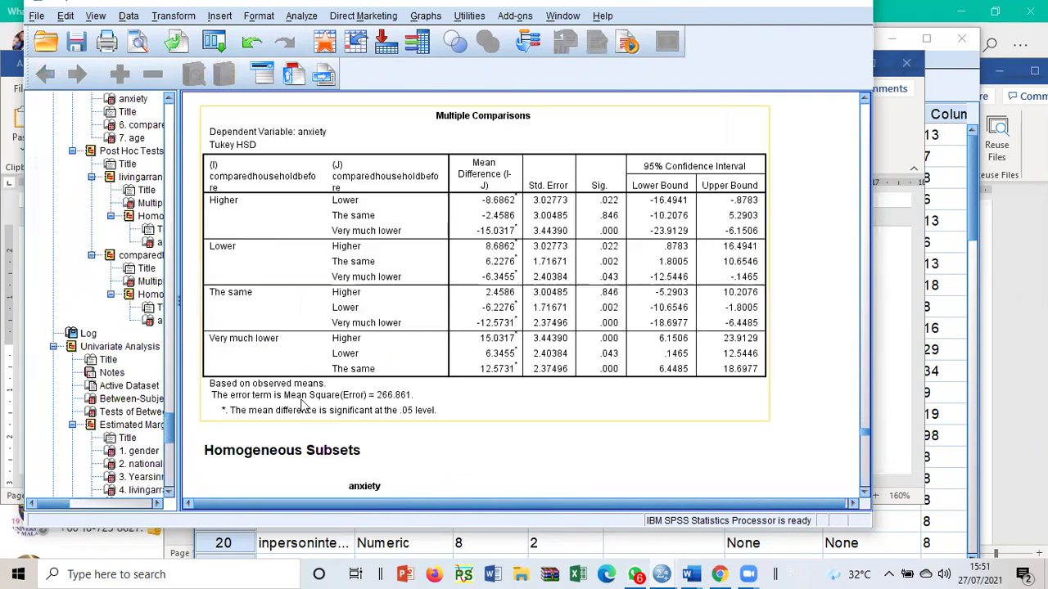
pyautogui.scroll(-5, 457, 348)
pyautogui.scroll(-15, 457, 348)
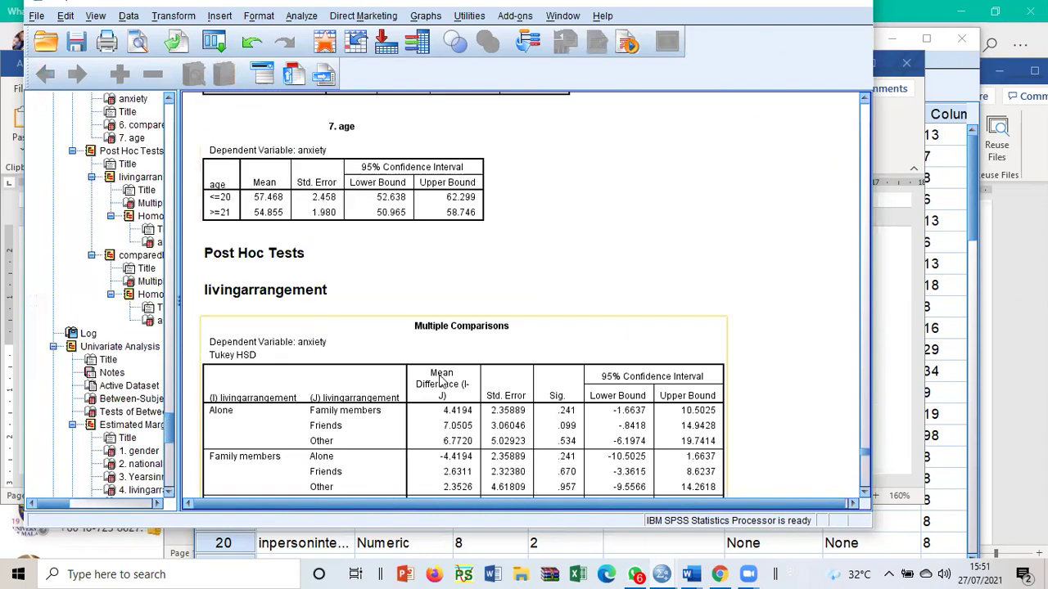
pyautogui.scroll(-15, 424, 404)
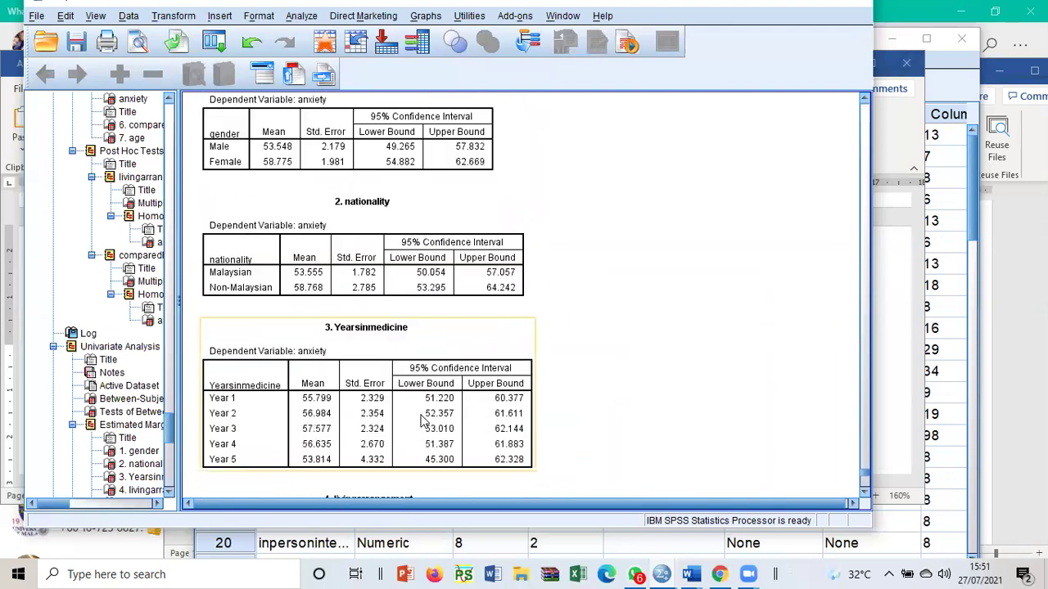
pyautogui.scroll(-7, 868, 494)
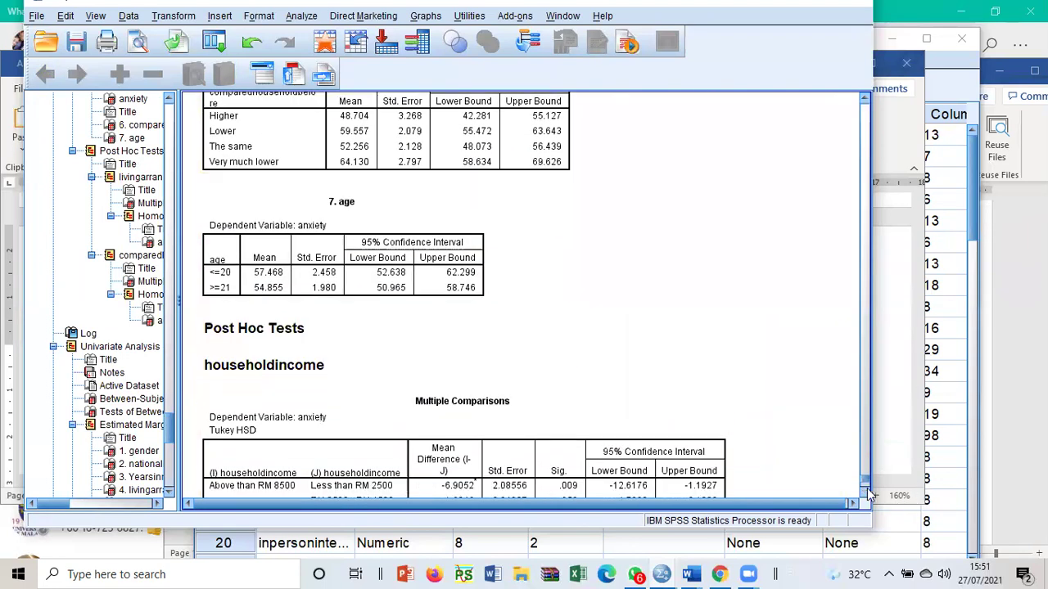
pyautogui.scroll(-3, 681, 415)
pyautogui.click(463, 276)
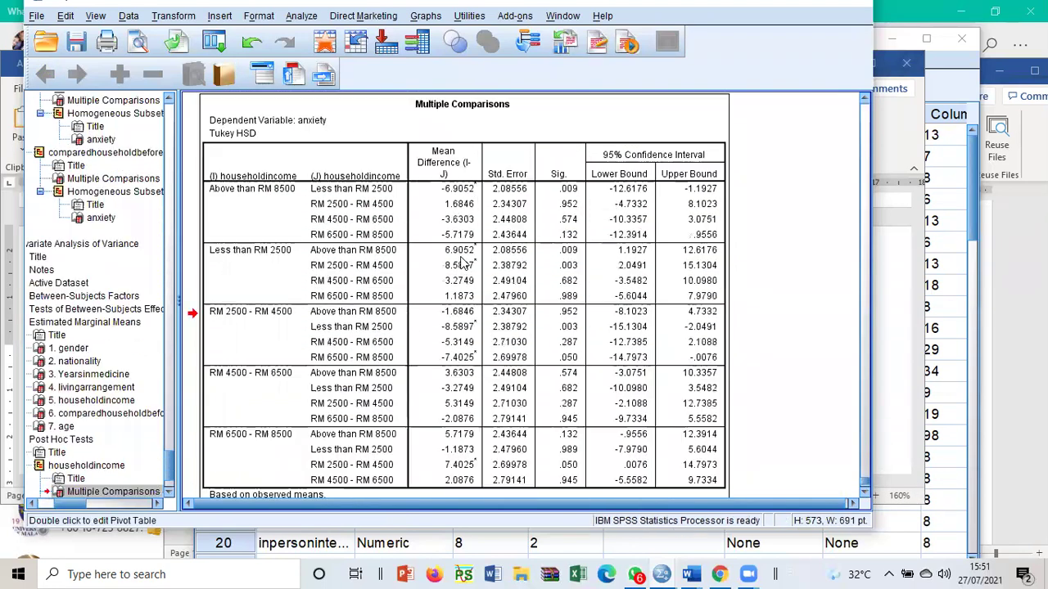
pyautogui.press('Delete')
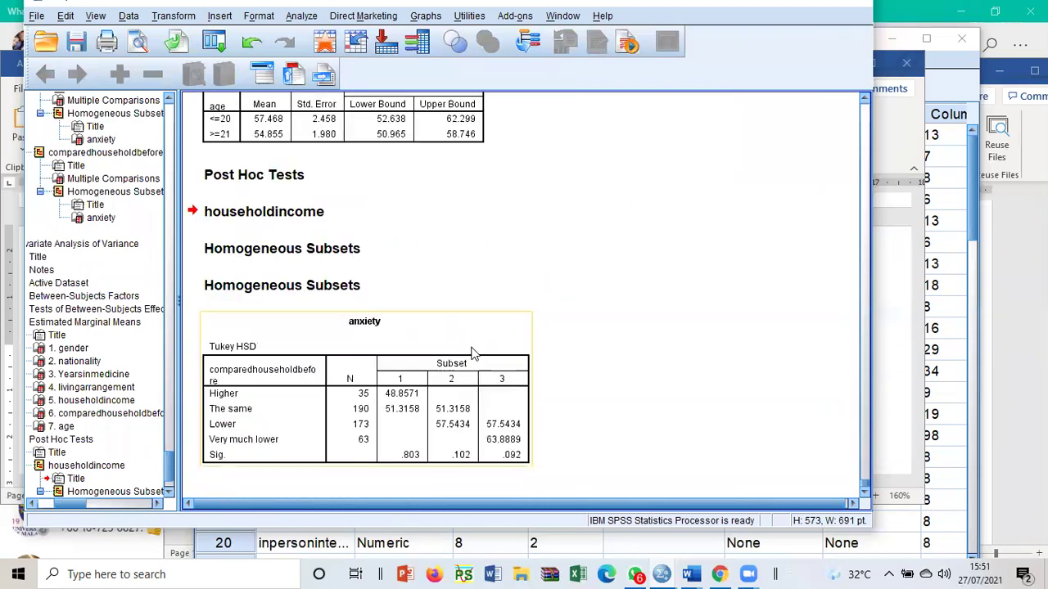
# - Rerun the anxiety Univariate analysis with its current factors and post hoc settings
pyautogui.click(214, 45)
pyautogui.click(231, 72)
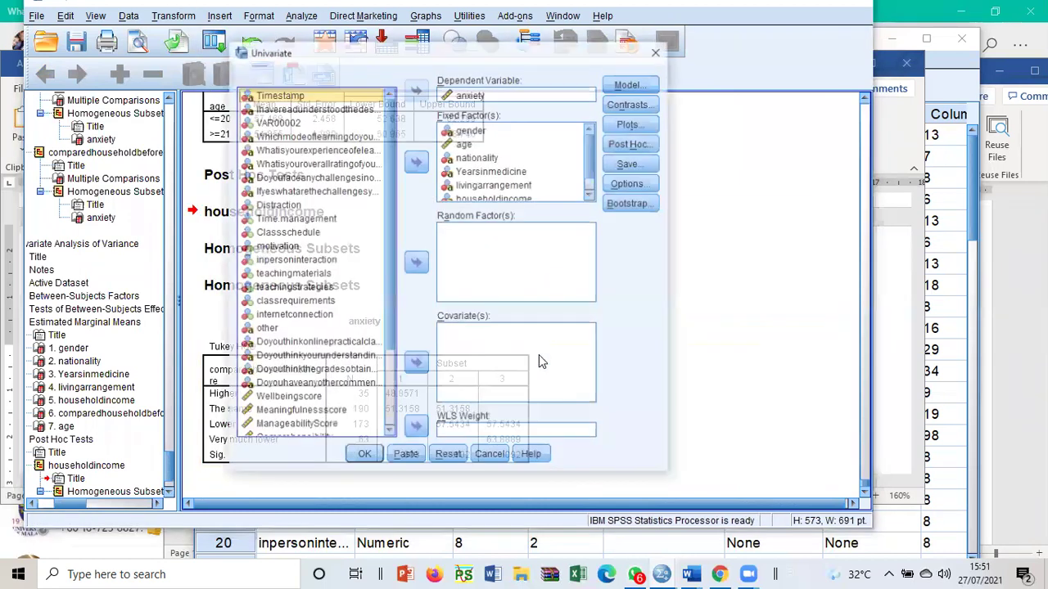
pyautogui.click(364, 456)
# - Delete the footnotes below the householdincome and comparedhouseholdbefore homogeneous subsets tables in the new output
pyautogui.click(354, 242)
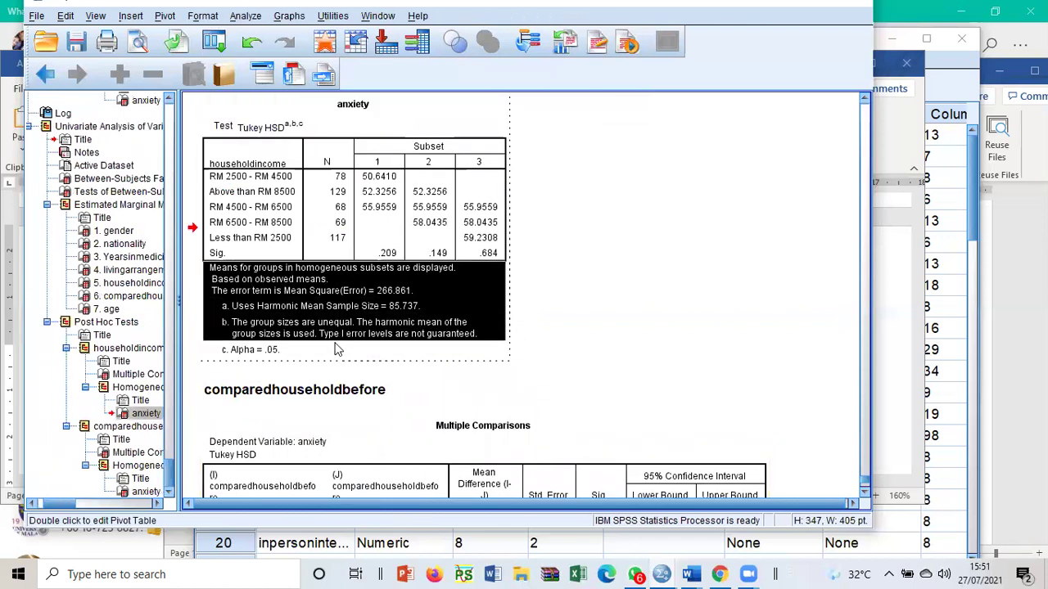
pyautogui.scroll(-10, 334, 350)
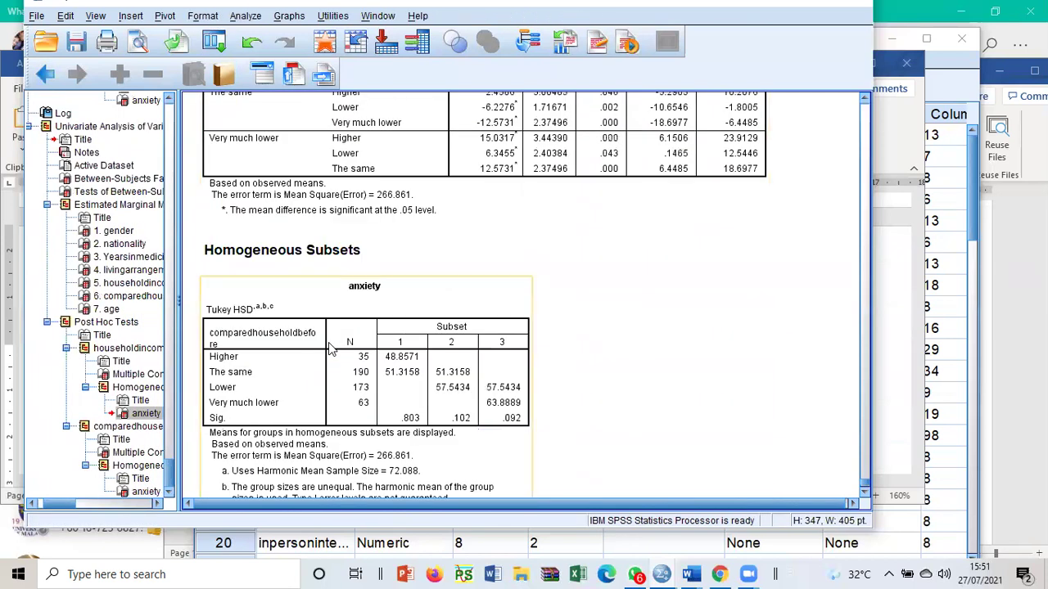
pyautogui.click(322, 446)
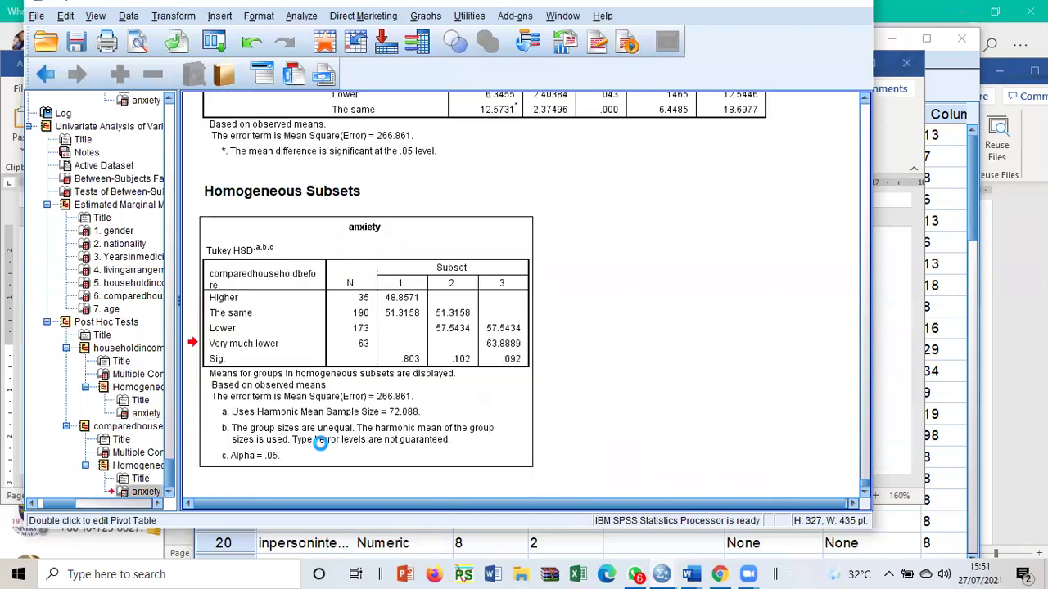
pyautogui.click(315, 378)
# - Delete comparedhouseholdbefore's Multiple Comparisons table and the comparedhouseholdbefore title from the latest anxiety post hoc output
pyautogui.scroll(7, 369, 393)
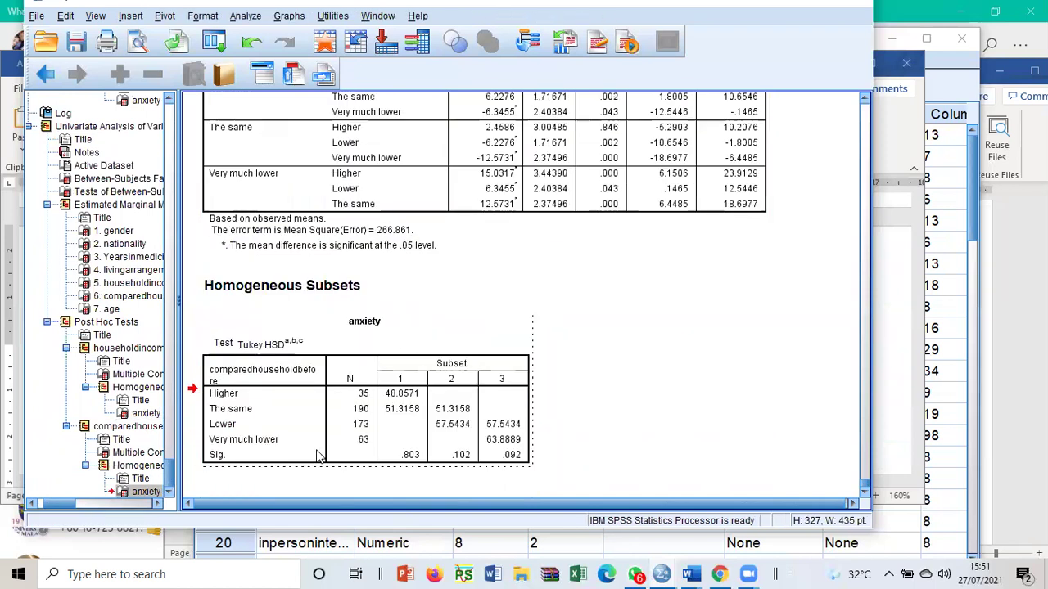
pyautogui.click(402, 332)
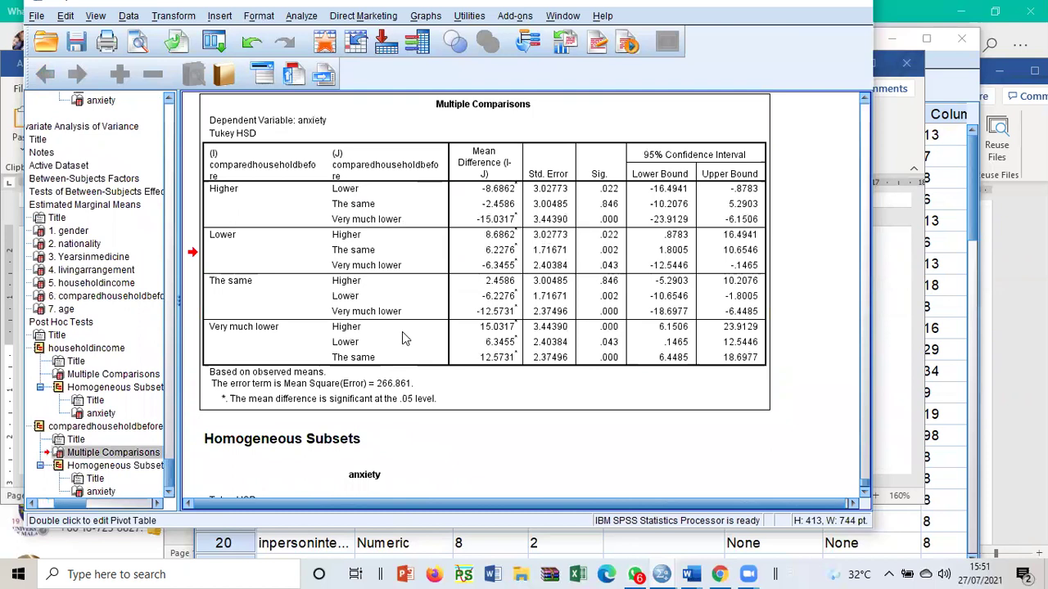
pyautogui.press('Delete')
pyautogui.click(311, 251)
pyautogui.press('Delete')
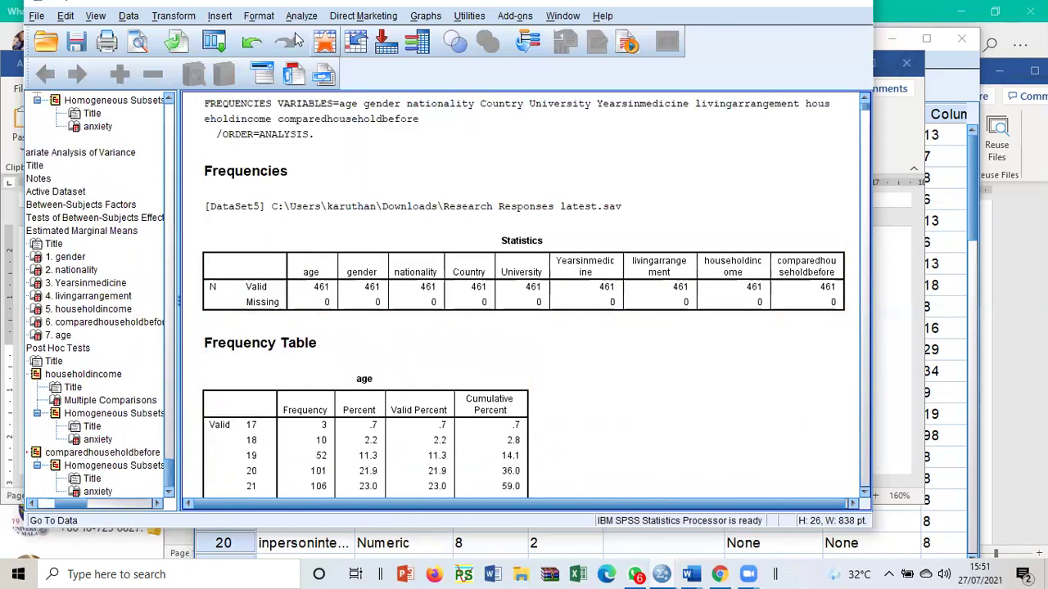
# - Rerun the anxiety Univariate analysis once more without changing its settings
pyautogui.click(214, 41)
pyautogui.click(231, 69)
pyautogui.click(404, 457)
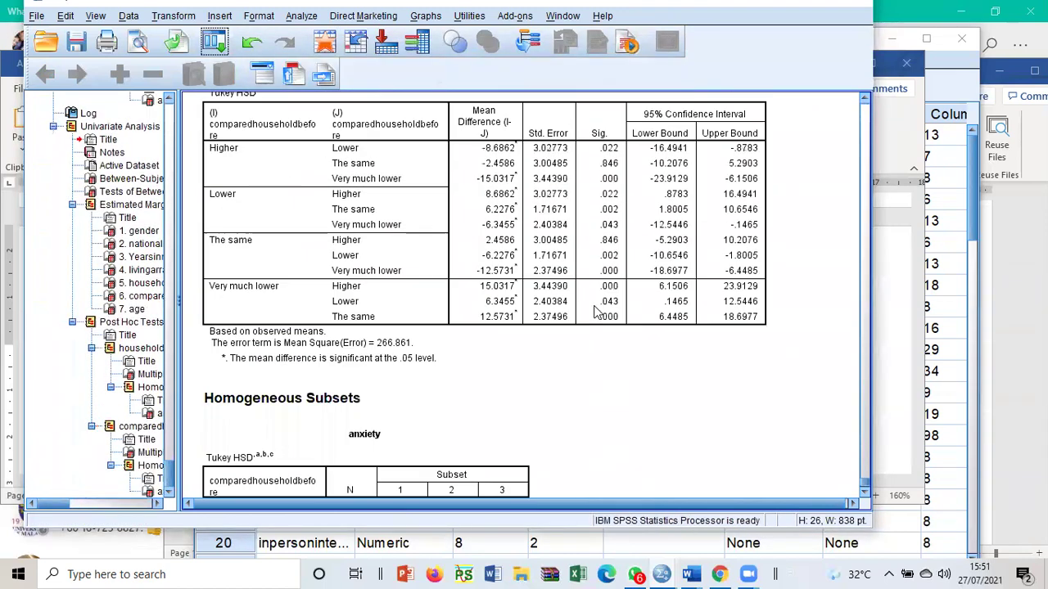
pyautogui.click(430, 385)
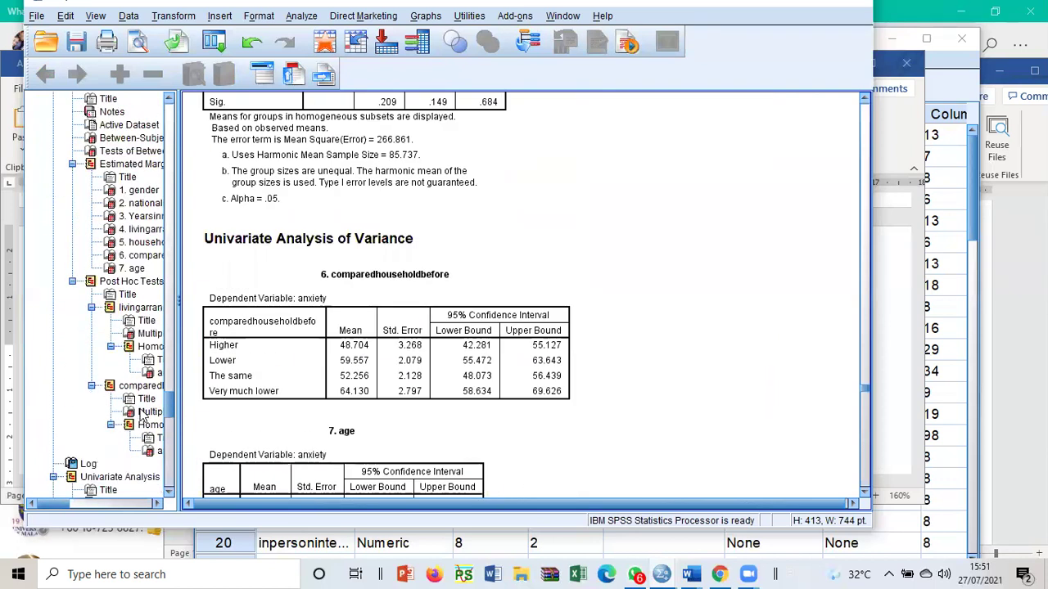
# - In the earlier anxiety output, select the livingarrangement and comparedhouseholdbefore homogeneous subsets tables and copy them together
pyautogui.click(144, 335)
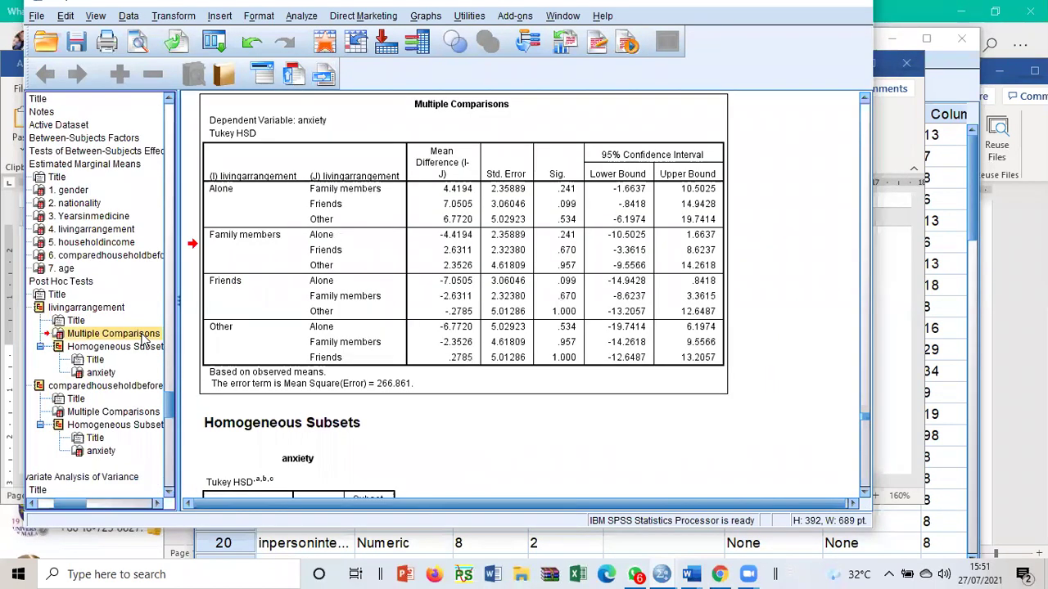
pyautogui.click(103, 347)
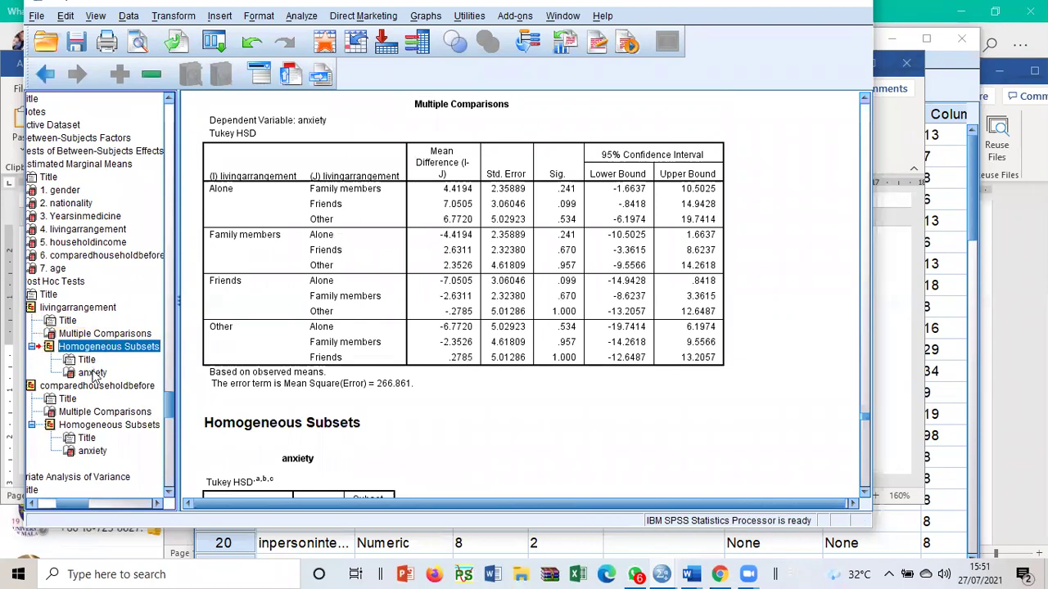
pyautogui.click(93, 374)
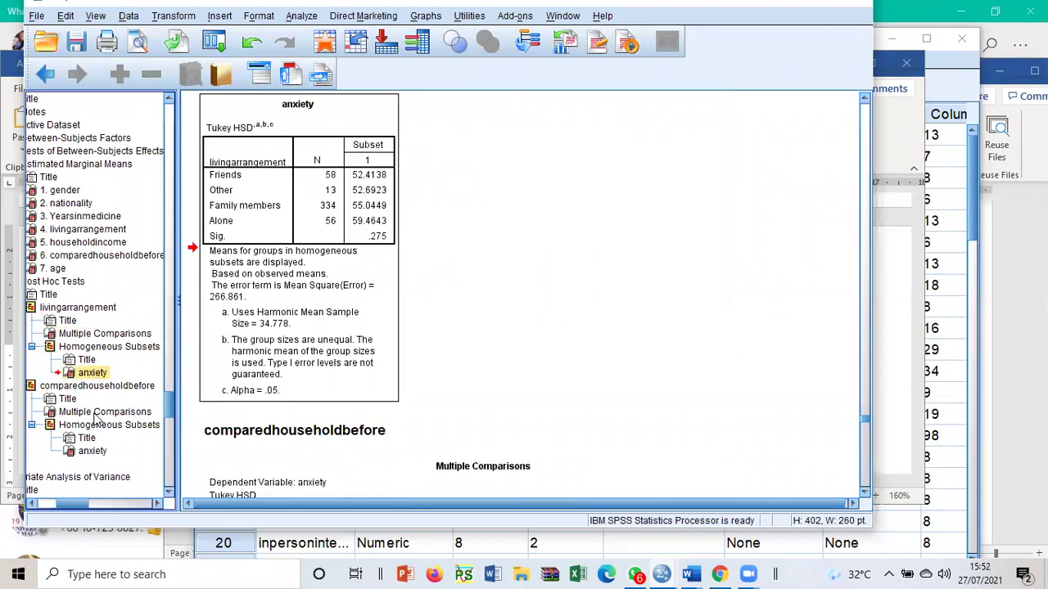
pyautogui.scroll(-1, 167, 409)
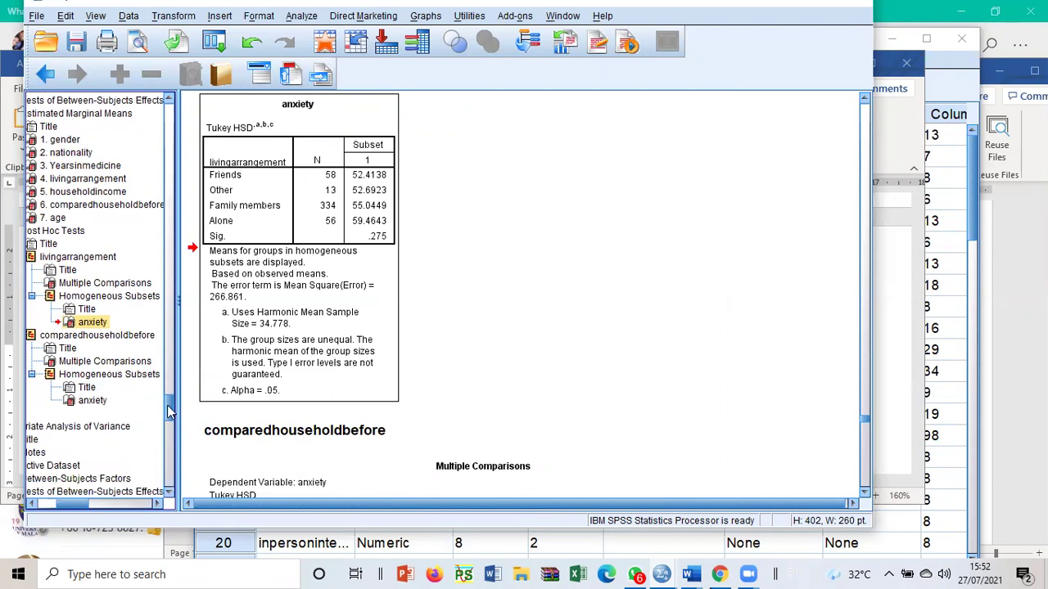
pyautogui.scroll(-1, 167, 405)
pyautogui.click(92, 343)
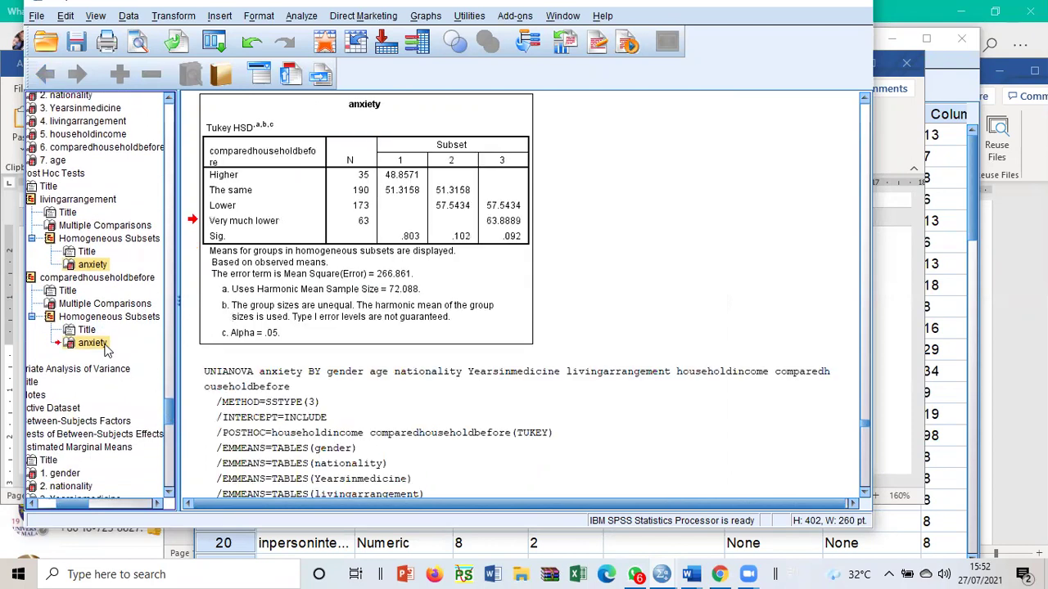
pyautogui.rightClick(105, 350)
pyautogui.click(128, 377)
# - Switch to the Word report and paste the copied homogeneous subsets tables below the anxiety estimates table for age
pyautogui.click(883, 308)
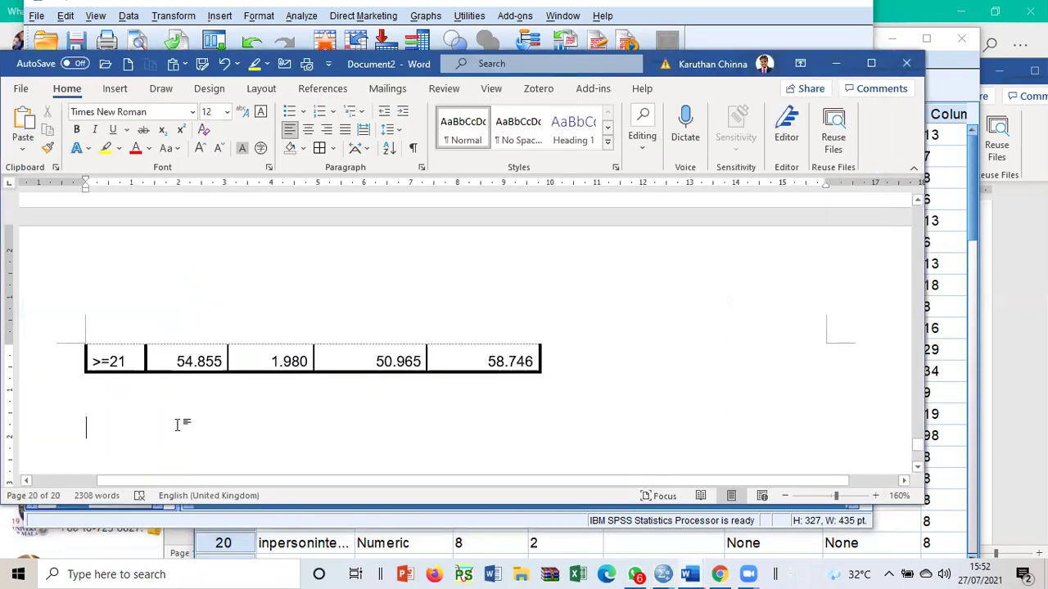
pyautogui.rightClick(176, 424)
pyautogui.click(206, 251)
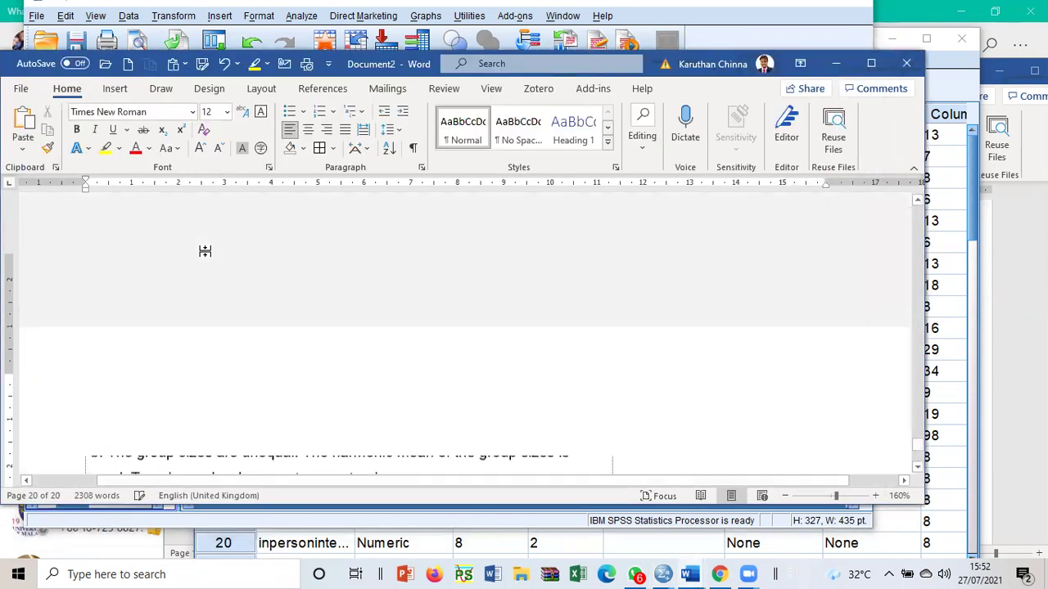
pyautogui.scroll(5, 227, 344)
pyautogui.scroll(6, 229, 344)
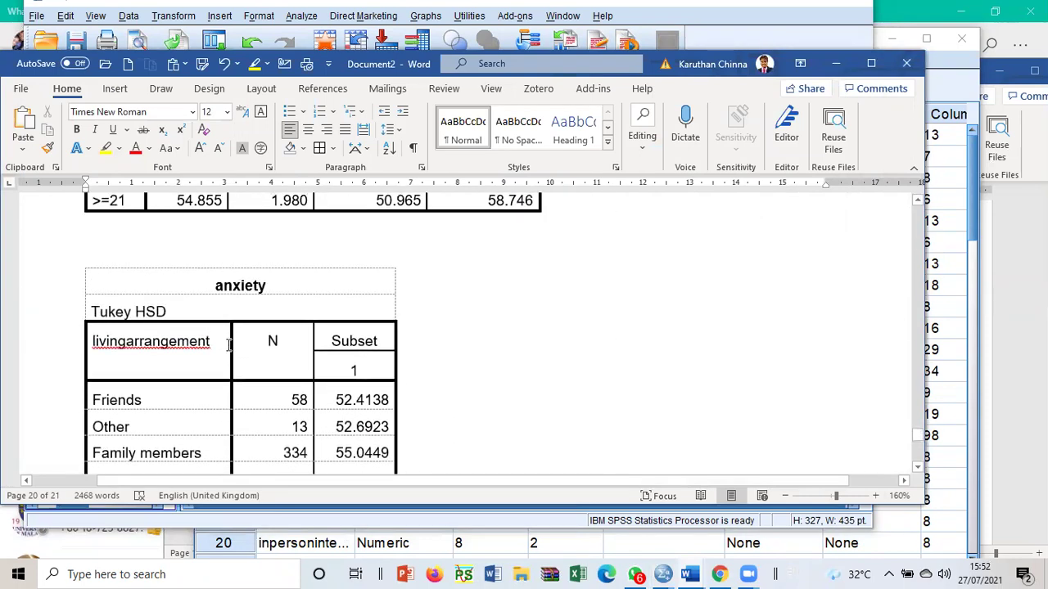
# - Delete the pasted livingarrangement homogeneous subsets table with its footnotes from the report
pyautogui.click(164, 275)
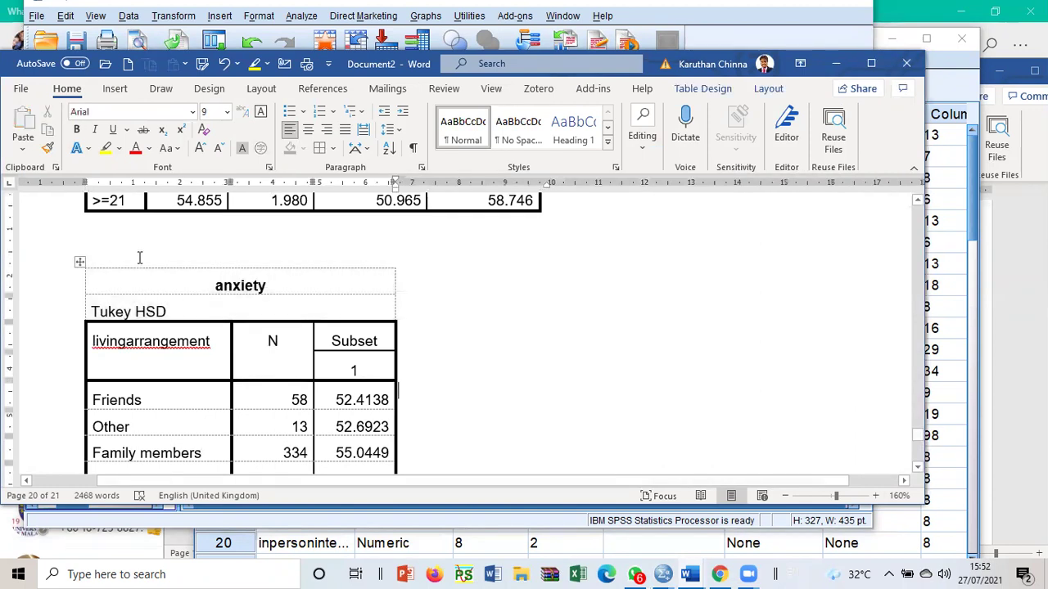
pyautogui.moveTo(140, 262); pyautogui.dragTo(281, 198)
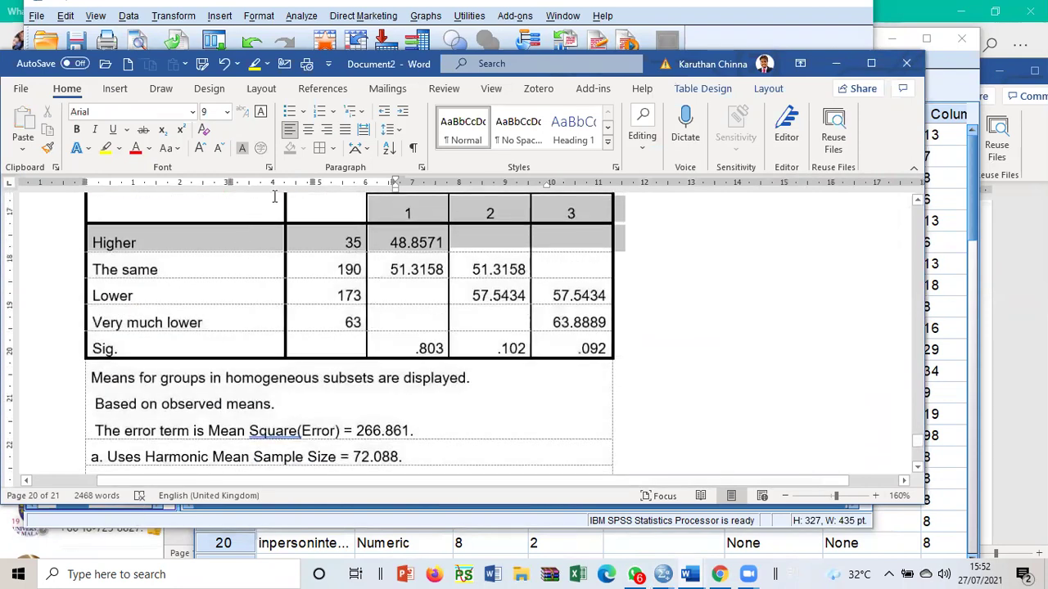
pyautogui.click(303, 268)
pyautogui.moveTo(303, 269); pyautogui.dragTo(295, 331)
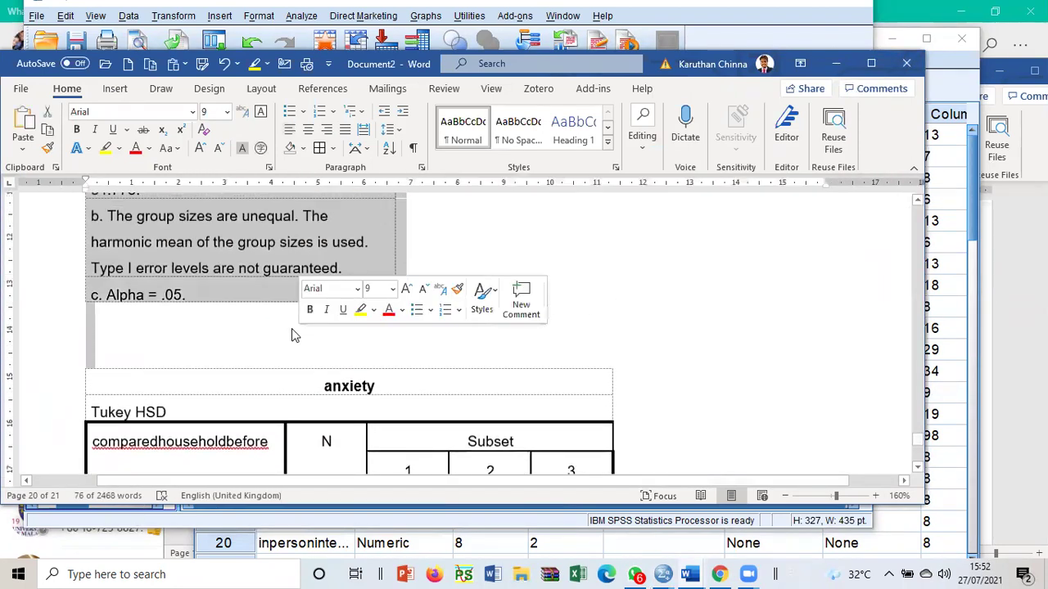
pyautogui.press('Delete')
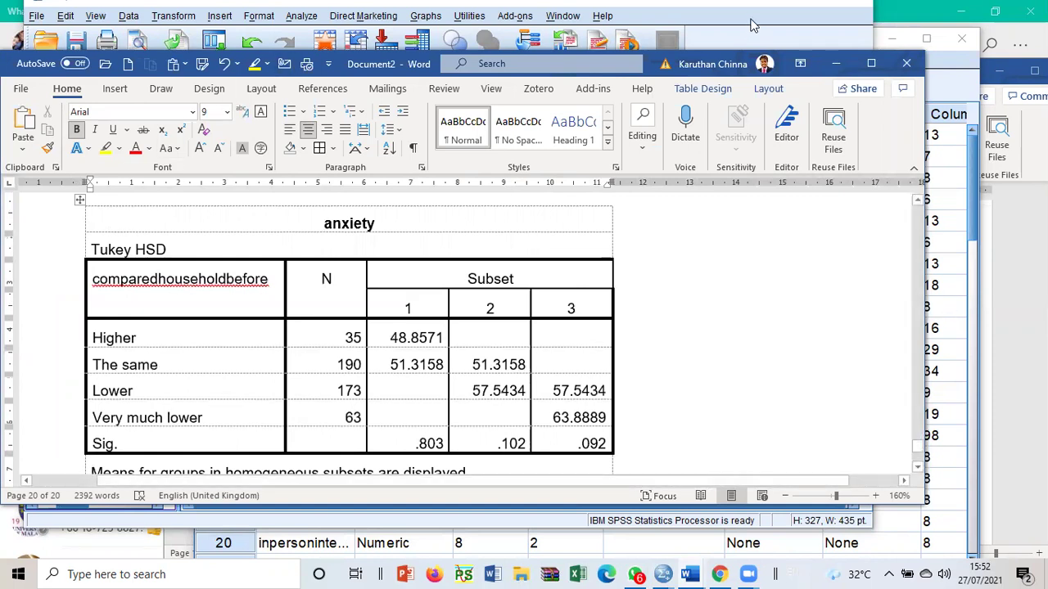
# - Switch to the SPSS output and find the householdincome and comparedhouseholdbefore homogeneous subsets tables without footnotes
pyautogui.click(718, 25)
pyautogui.scroll(15, 594, 225)
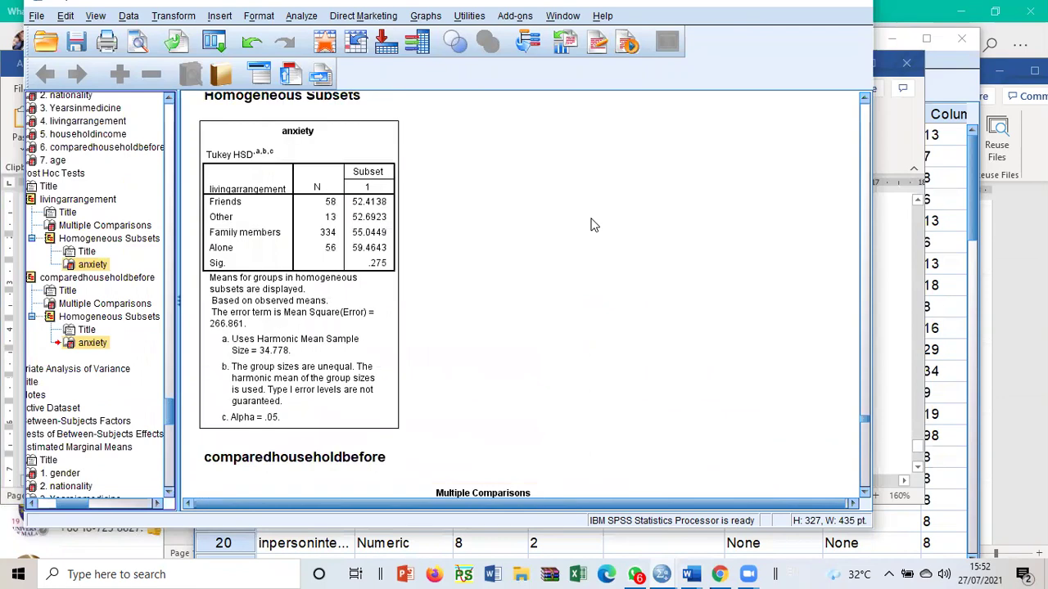
pyautogui.scroll(15, 593, 226)
pyautogui.scroll(-20, 585, 241)
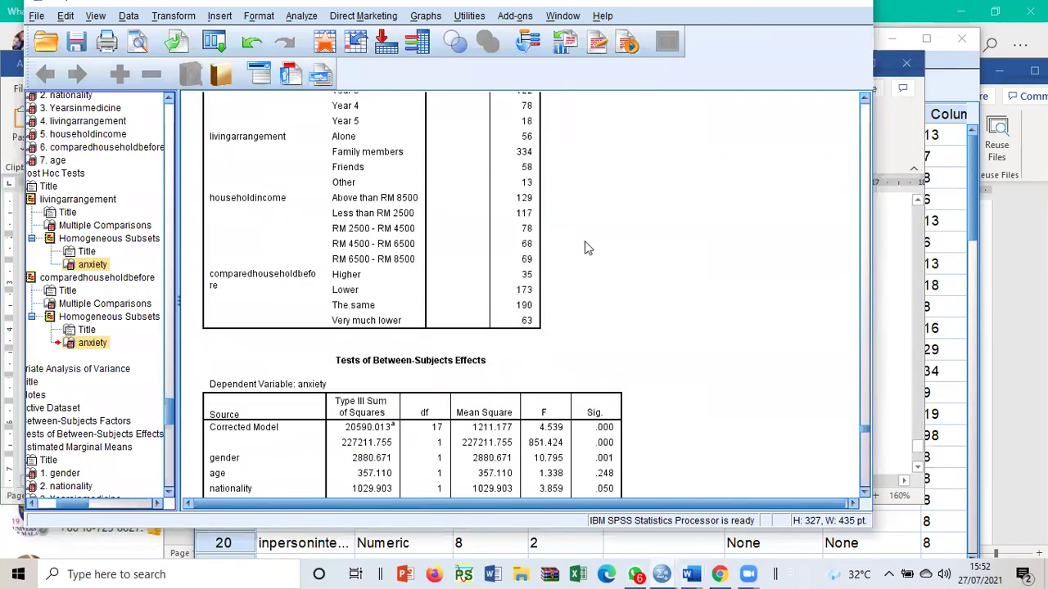
pyautogui.scroll(15, 565, 283)
pyautogui.scroll(-20, 547, 315)
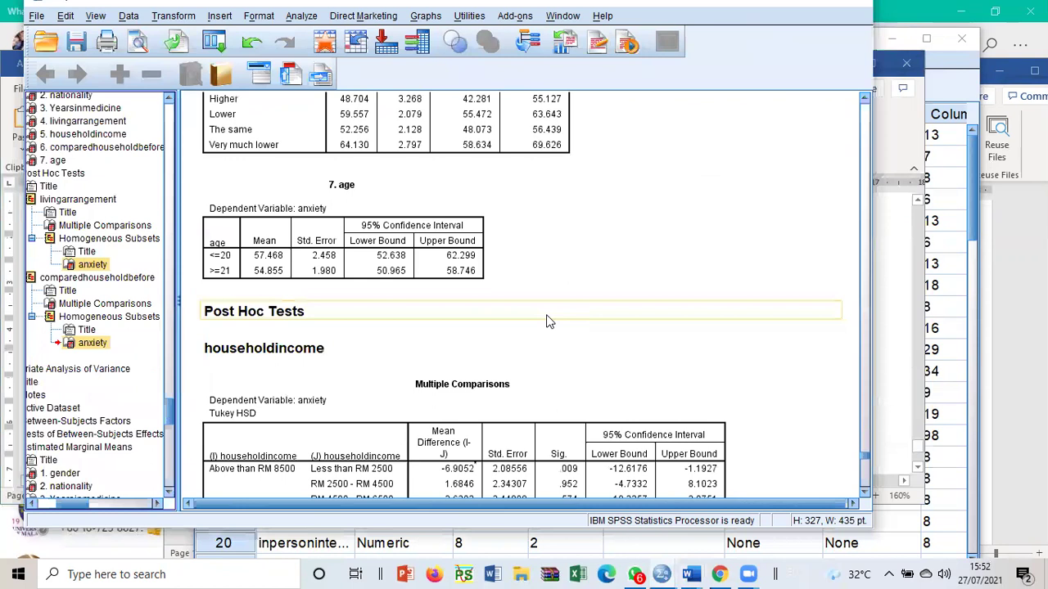
pyautogui.scroll(-8, 548, 321)
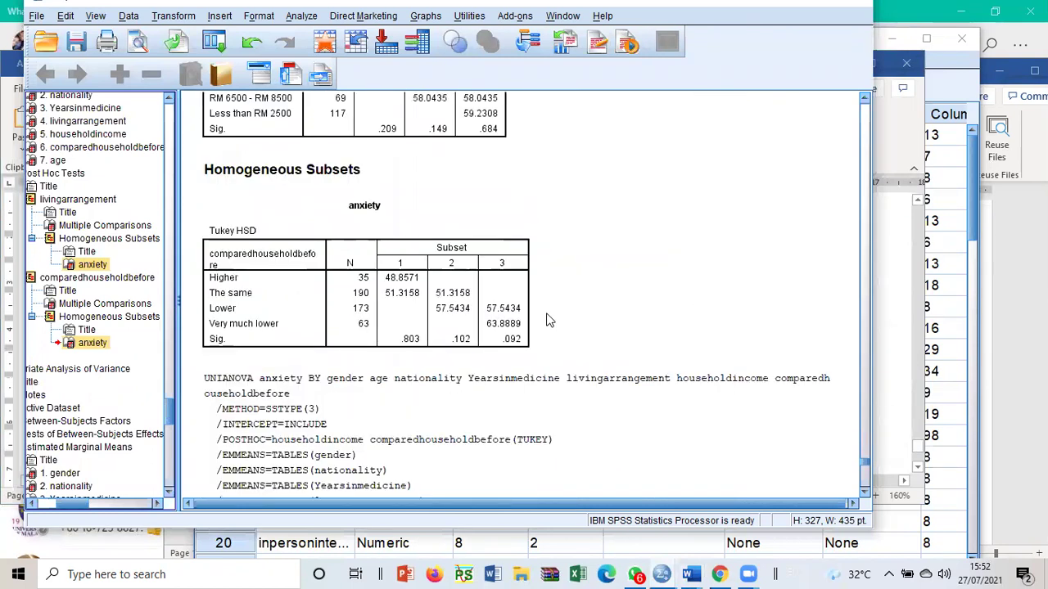
pyautogui.scroll(3, 549, 321)
# - Copy the footnote-free householdincome and comparedhouseholdbefore homogeneous subsets tables with the heading between them, and switch to the Word report
pyautogui.click(215, 339)
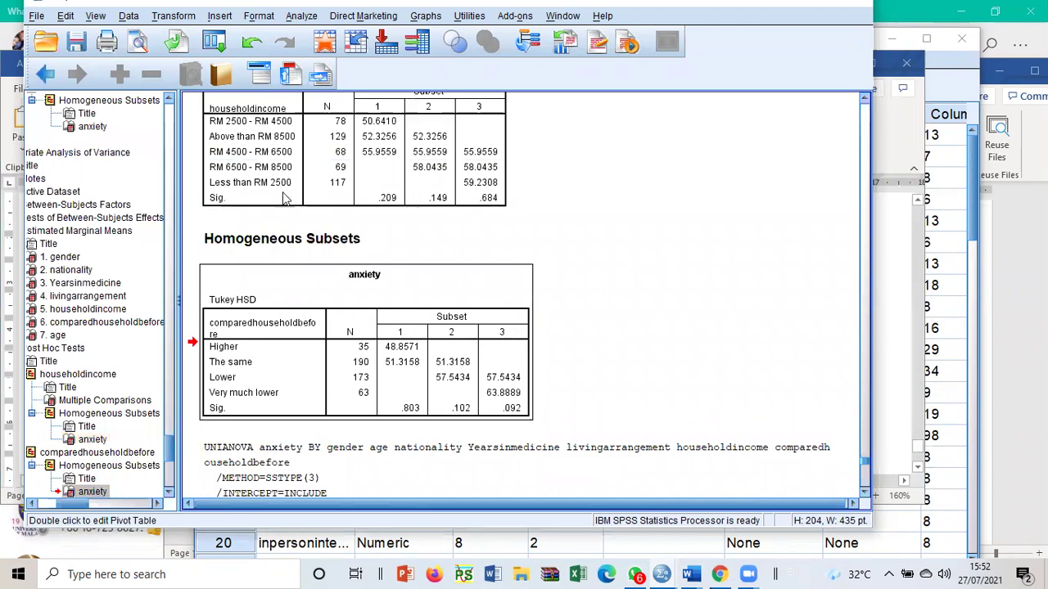
pyautogui.click(297, 152)
pyautogui.doubleClick(291, 158)
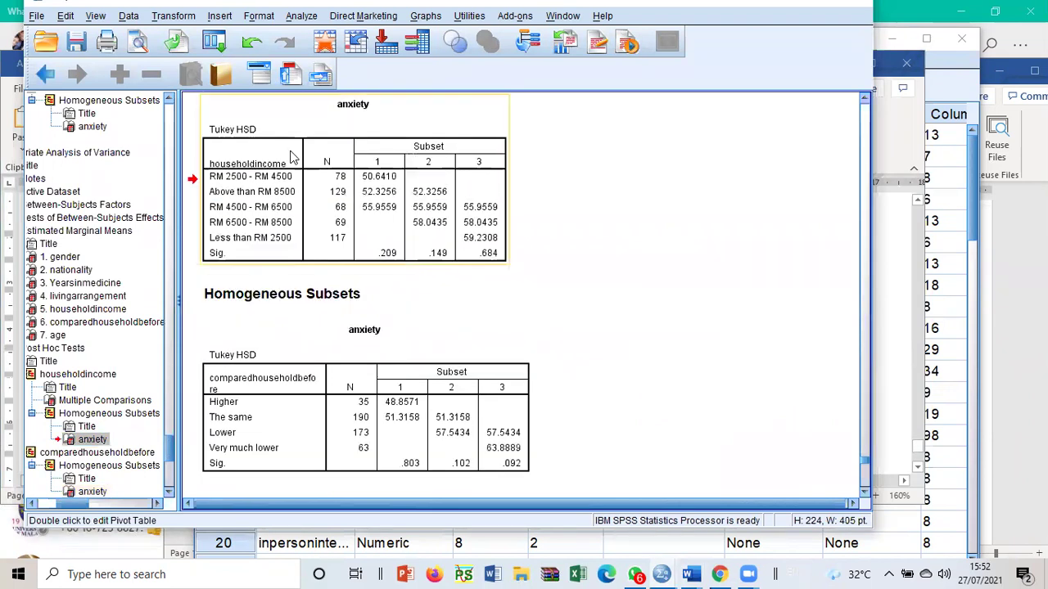
pyautogui.click(285, 398)
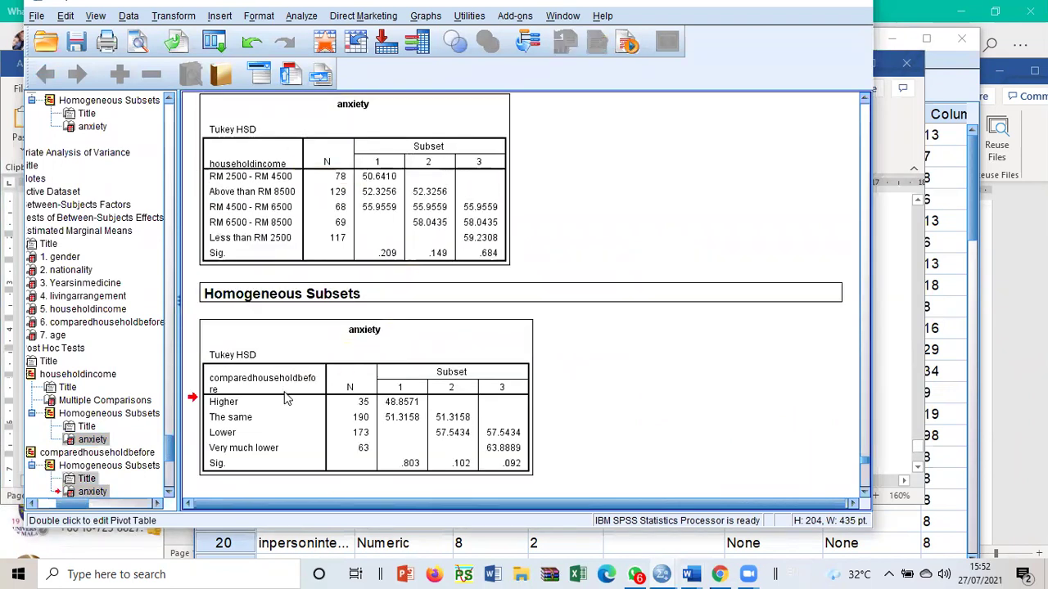
pyautogui.rightClick(285, 398)
pyautogui.click(304, 422)
pyautogui.click(898, 342)
# - Undo the deletion of the livingarrangement homogeneous subsets table
pyautogui.scroll(-10, 821, 335)
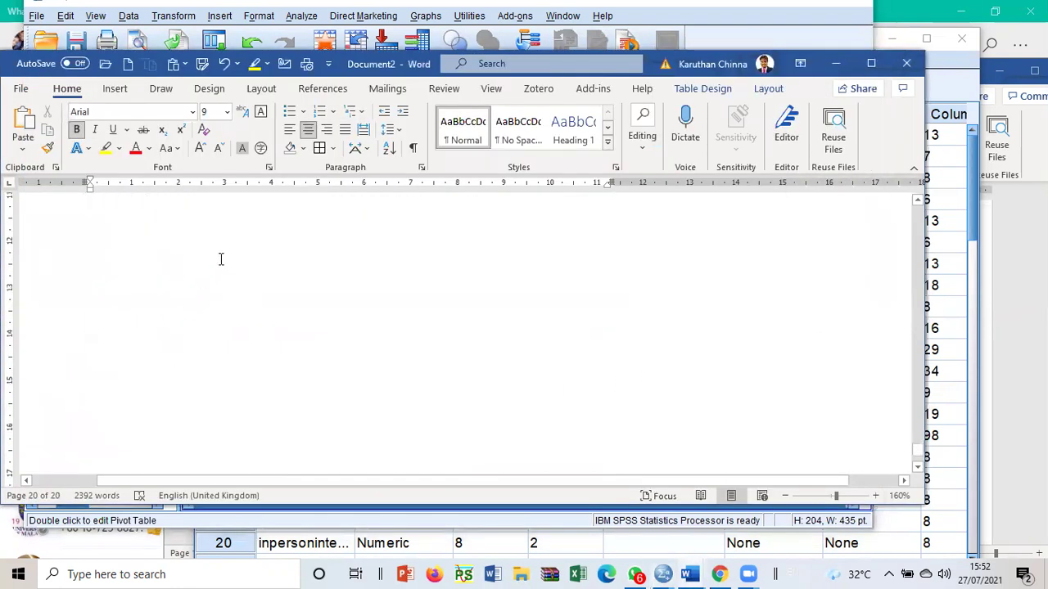
pyautogui.scroll(8, 220, 259)
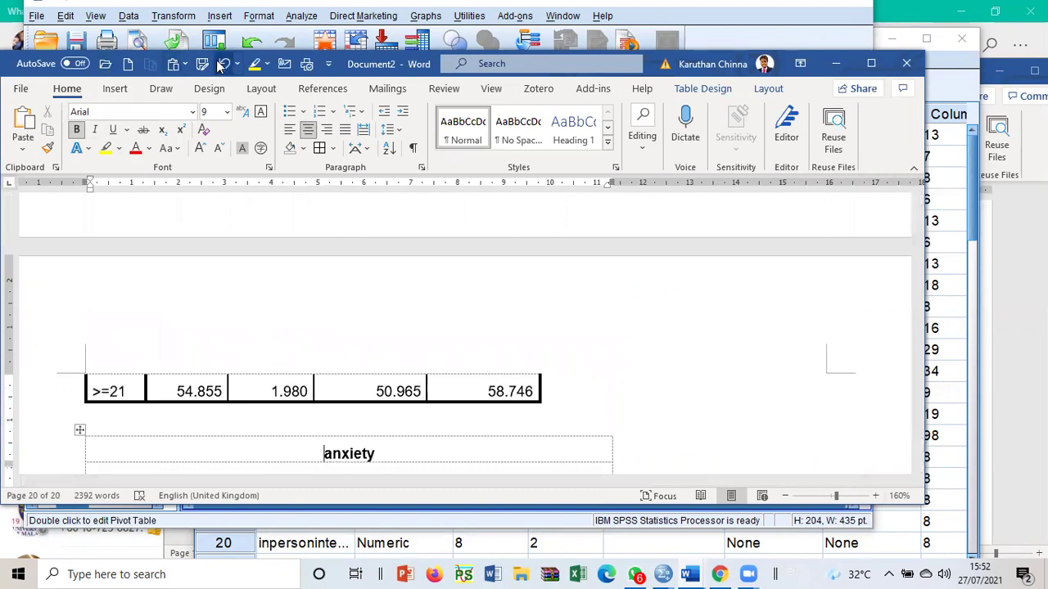
pyautogui.click(219, 65)
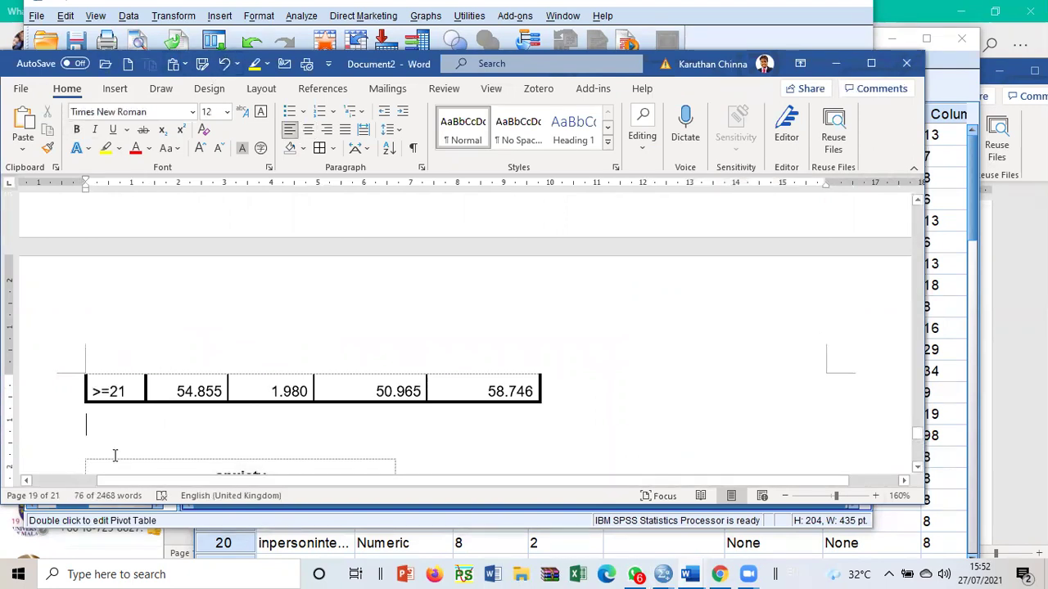
# - Paste the copied householdincome and comparedhouseholdbefore tables with source formatting between the age table and the livingarrangement table
pyautogui.rightClick(112, 442)
pyautogui.scroll(-1, 117, 407)
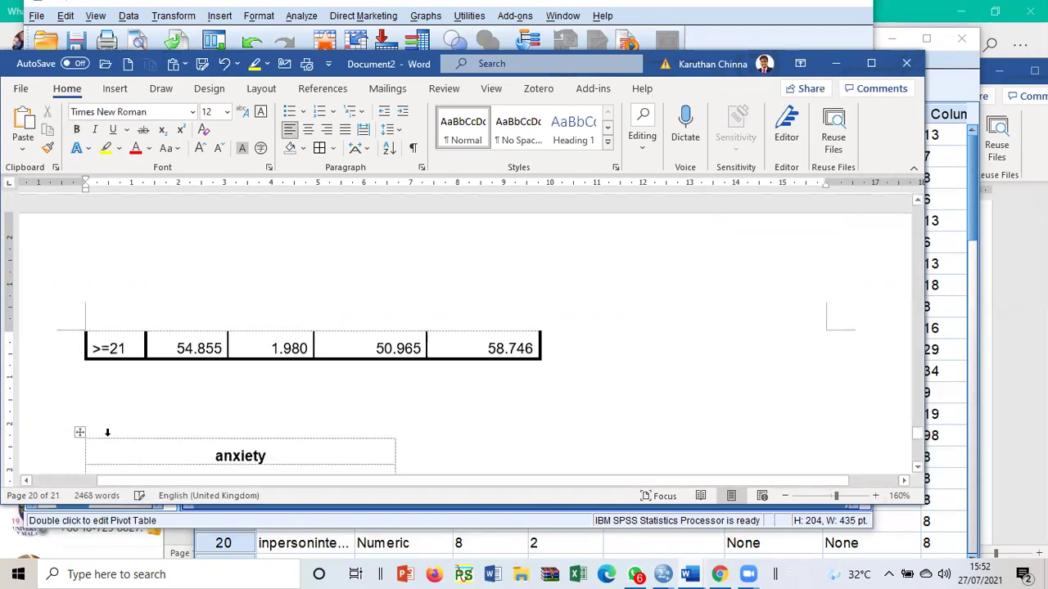
pyautogui.rightClick(118, 409)
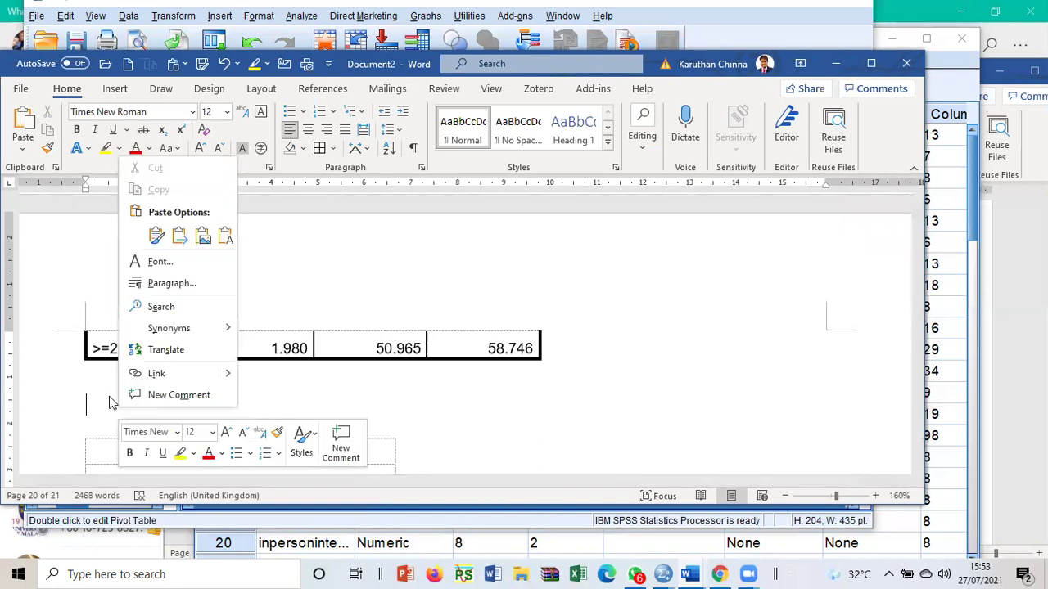
pyautogui.click(110, 402)
pyautogui.rightClick(112, 403)
pyautogui.click(156, 236)
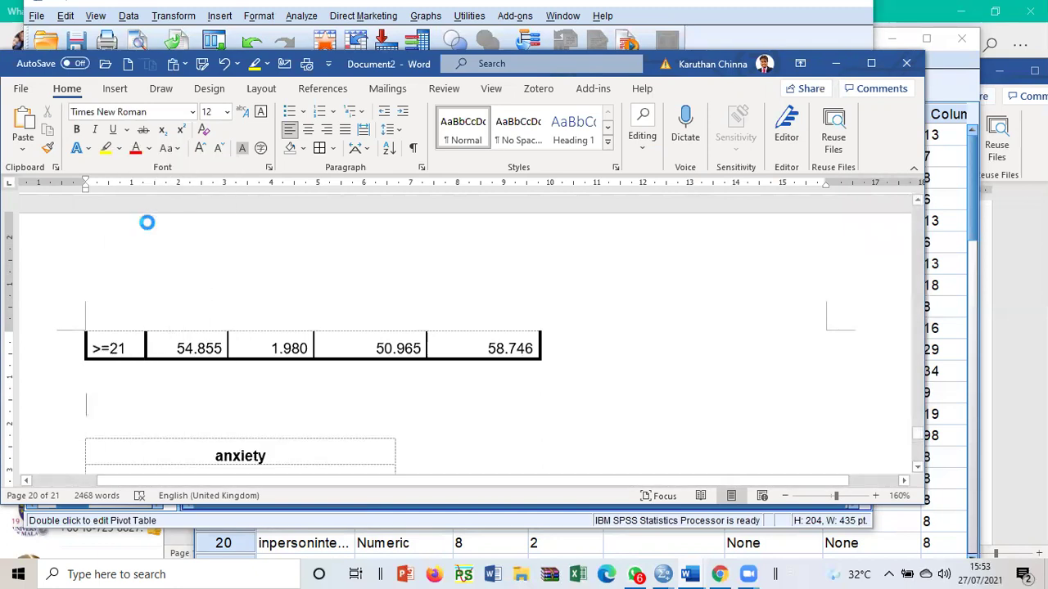
pyautogui.scroll(5, 150, 221)
pyautogui.scroll(2, 184, 345)
pyautogui.scroll(-15, 185, 345)
pyautogui.scroll(4, 184, 345)
pyautogui.moveTo(129, 270); pyautogui.dragTo(181, 412)
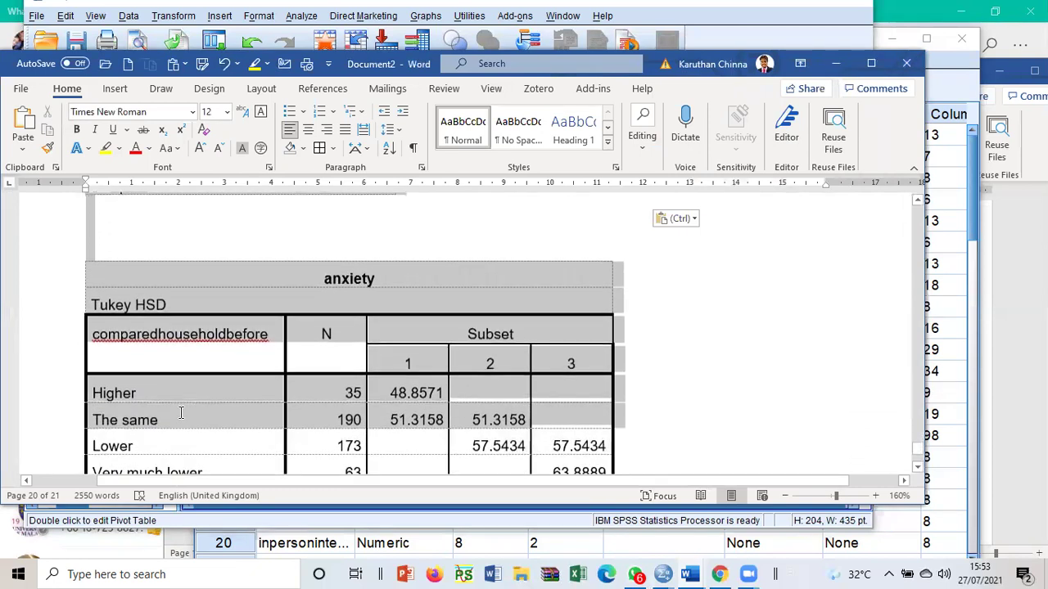
pyautogui.moveTo(239, 279)
pyautogui.mouseDown()
pyautogui.moveTo(242, 269)
pyautogui.moveTo(256, 275)
pyautogui.mouseUp()
pyautogui.scroll(5, 243, 270)
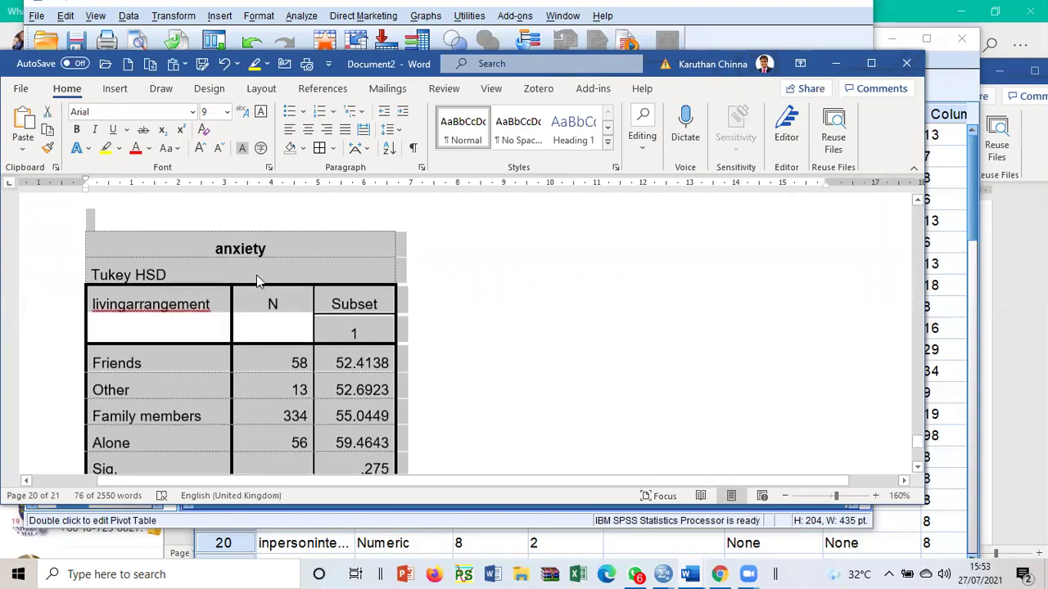
pyautogui.click(510, 327)
# - Review the Word report's Anxiety section, descriptive summary, correlation table and estimated marginal means tables
pyautogui.scroll(-5, 516, 331)
pyautogui.scroll(20, 516, 334)
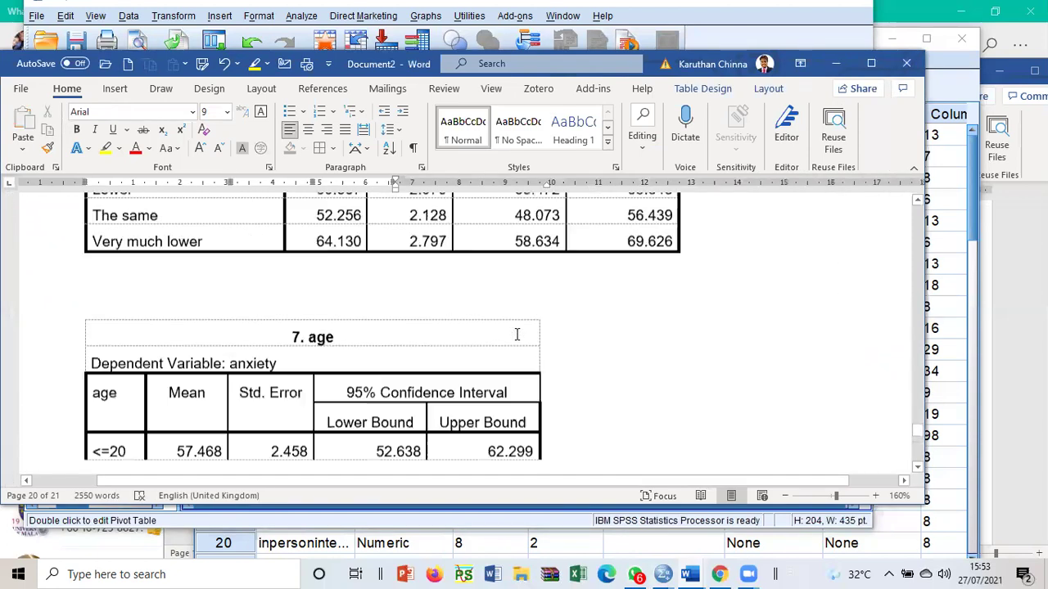
pyautogui.scroll(10, 517, 334)
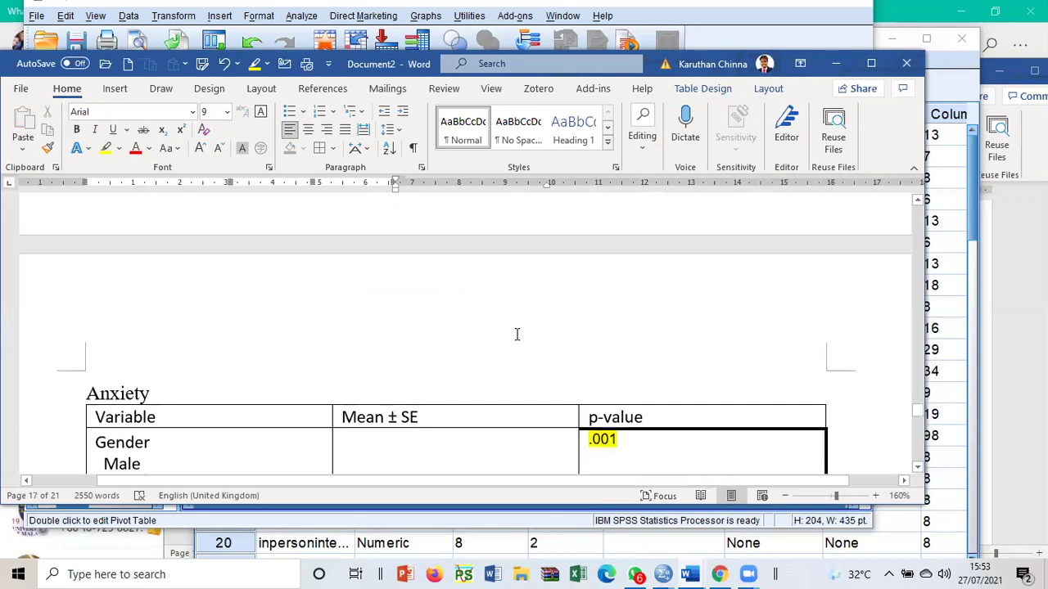
pyautogui.scroll(3, 516, 334)
pyautogui.scroll(5, 533, 331)
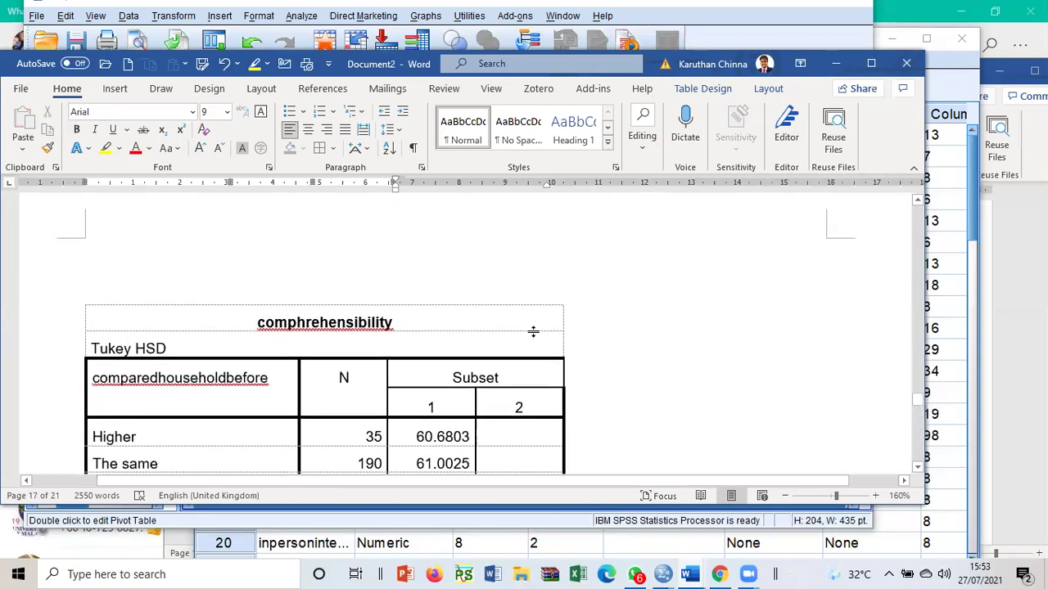
pyautogui.scroll(15, 533, 332)
pyautogui.scroll(-6, 533, 329)
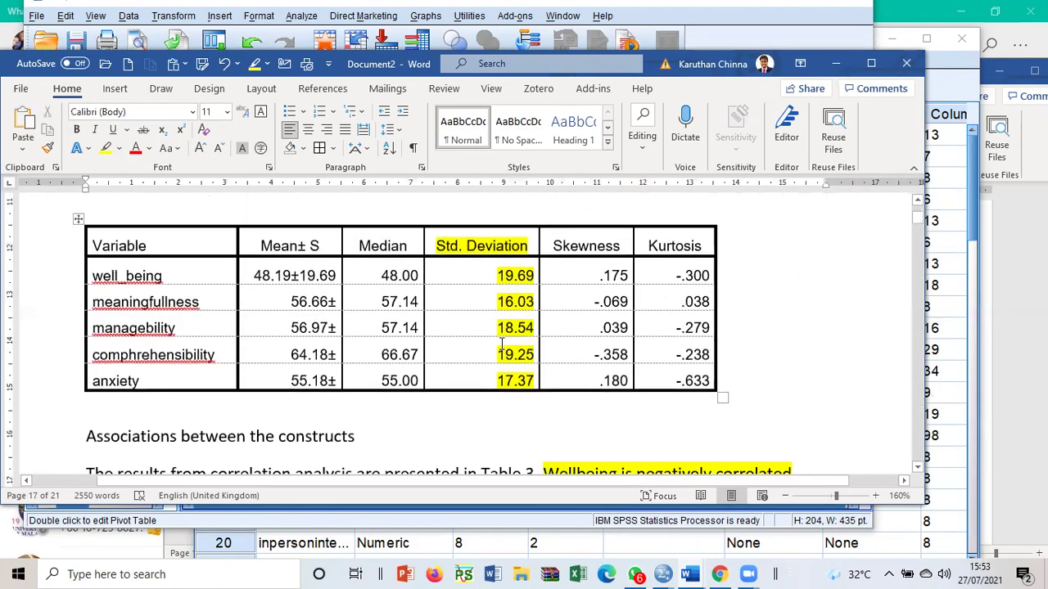
pyautogui.scroll(3, 454, 358)
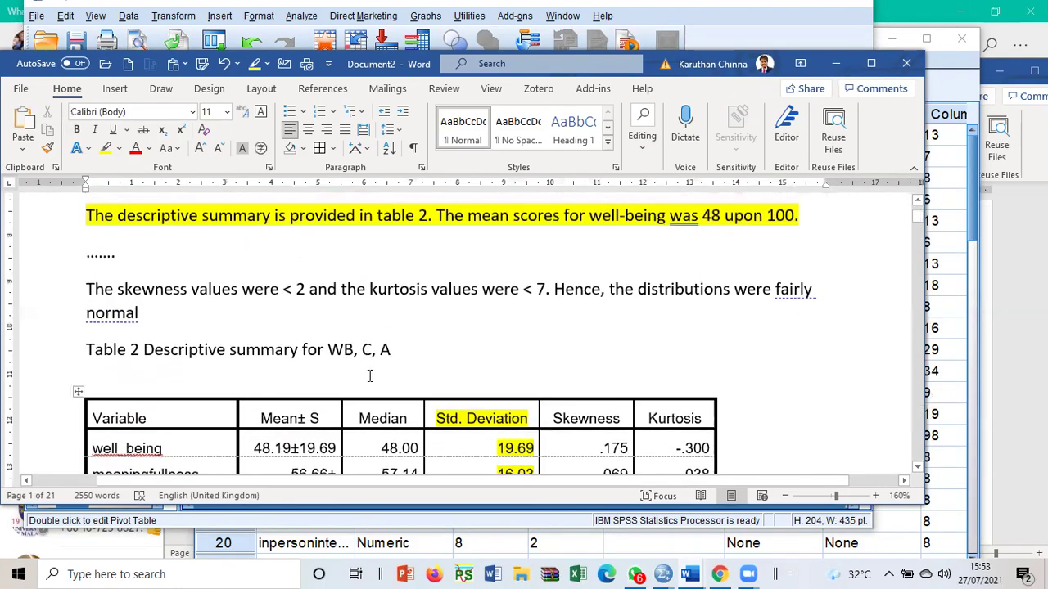
pyautogui.scroll(-15, 369, 376)
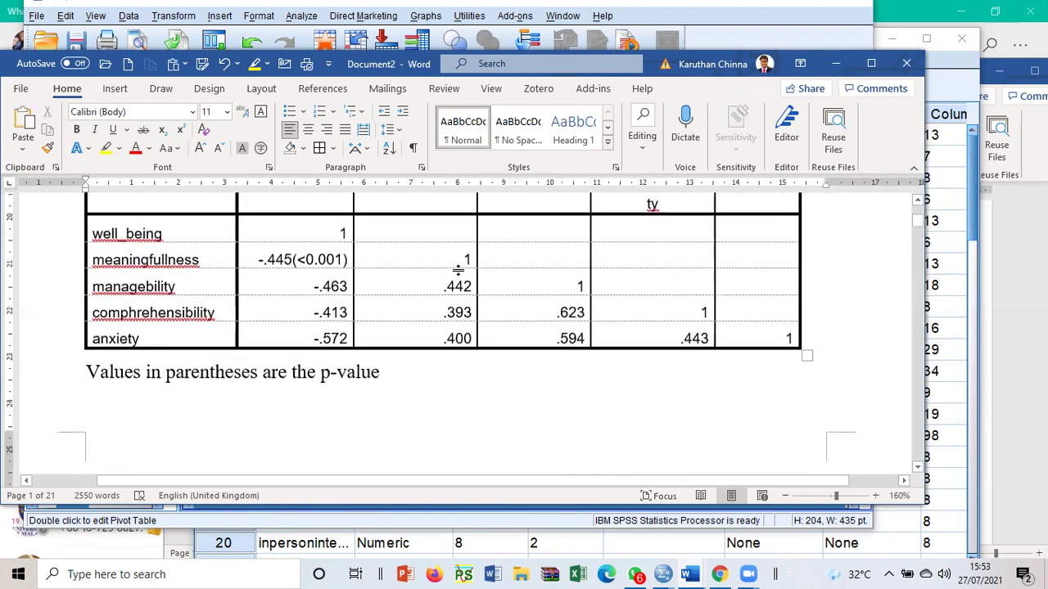
pyautogui.scroll(-15, 382, 288)
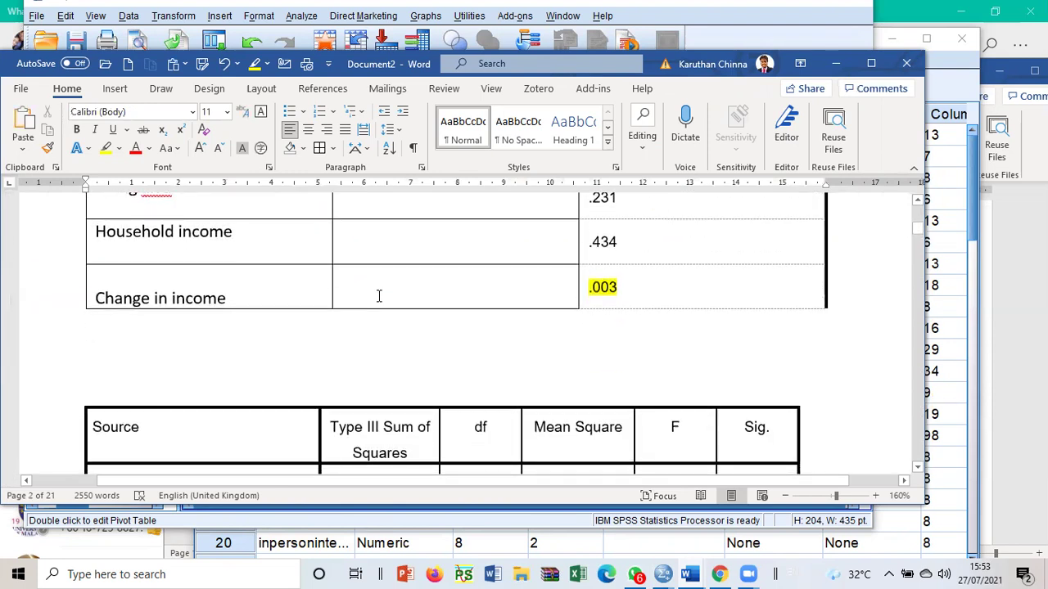
pyautogui.scroll(-20, 379, 295)
pyautogui.scroll(-20, 373, 303)
pyautogui.scroll(-20, 368, 311)
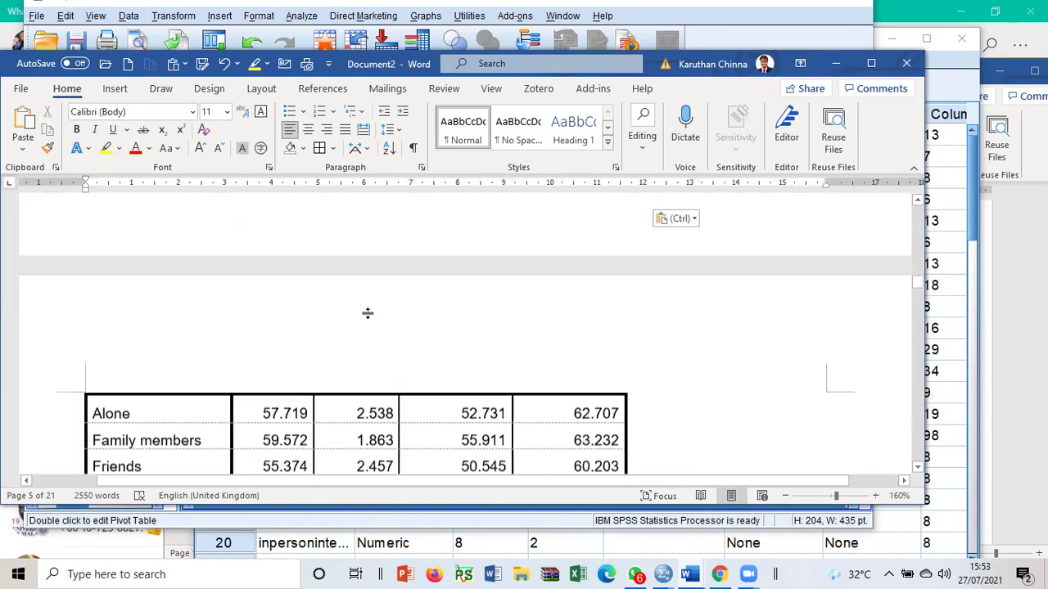
pyautogui.scroll(-20, 368, 323)
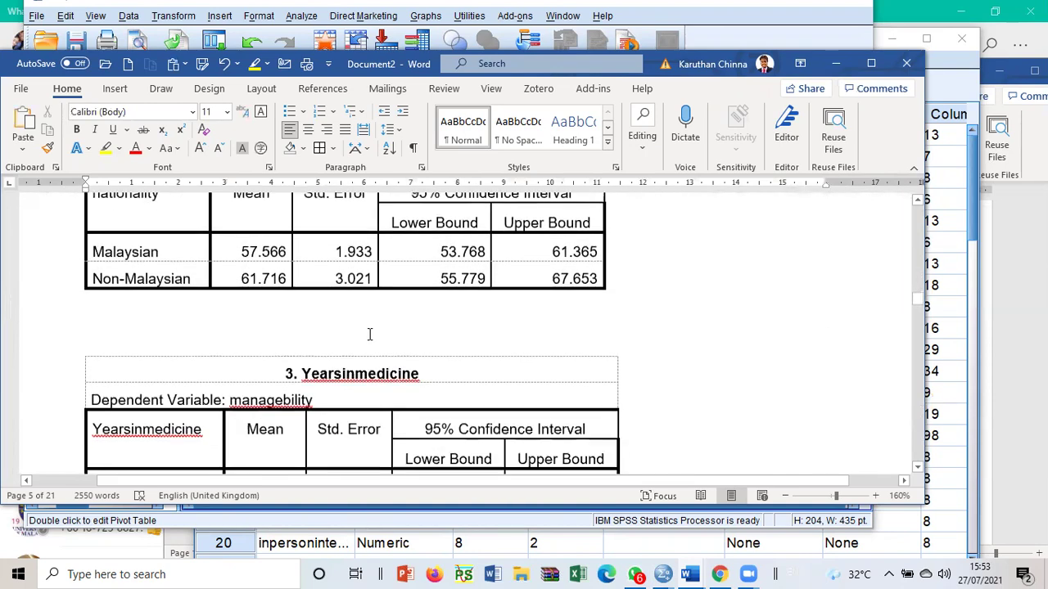
pyautogui.scroll(-1, 369, 334)
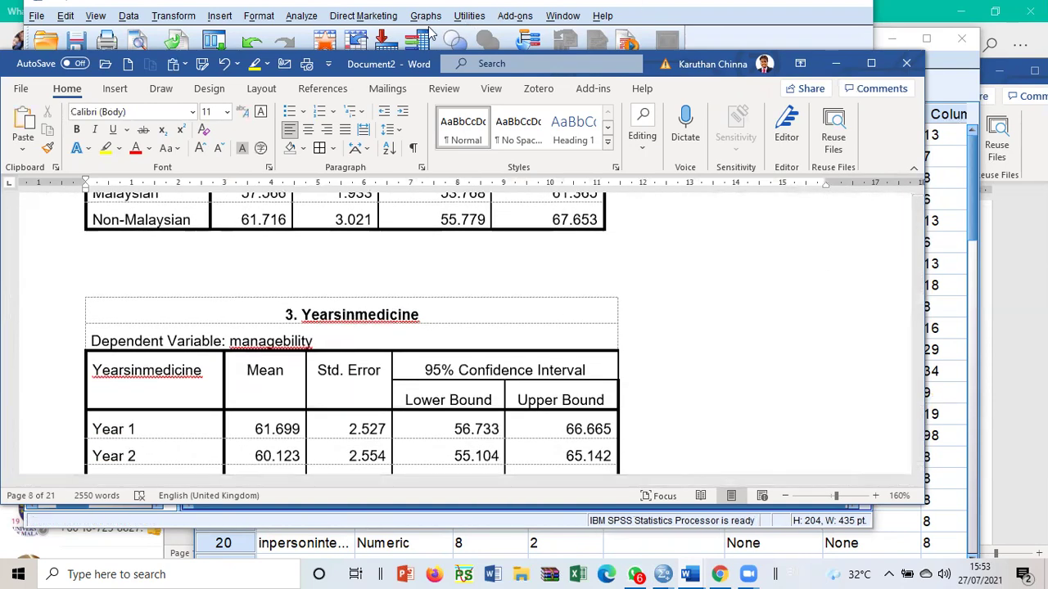
# - Save the report as a Word document named "Results 27 Juky 2021" in the Downloads folder
pyautogui.moveTo(129, 62); pyautogui.dragTo(263, 67)
pyautogui.click(158, 96)
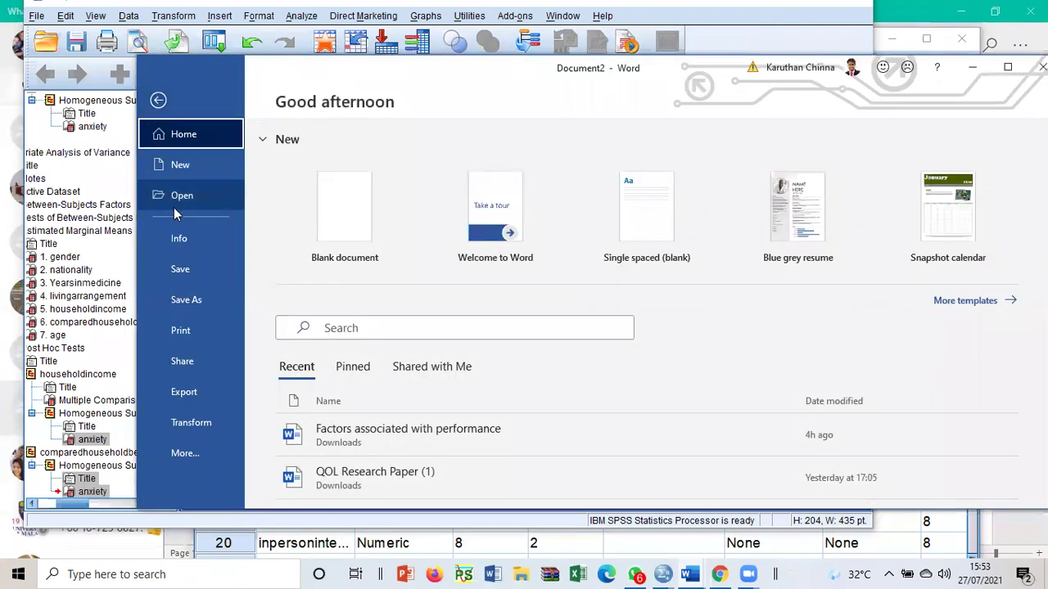
pyautogui.click(187, 300)
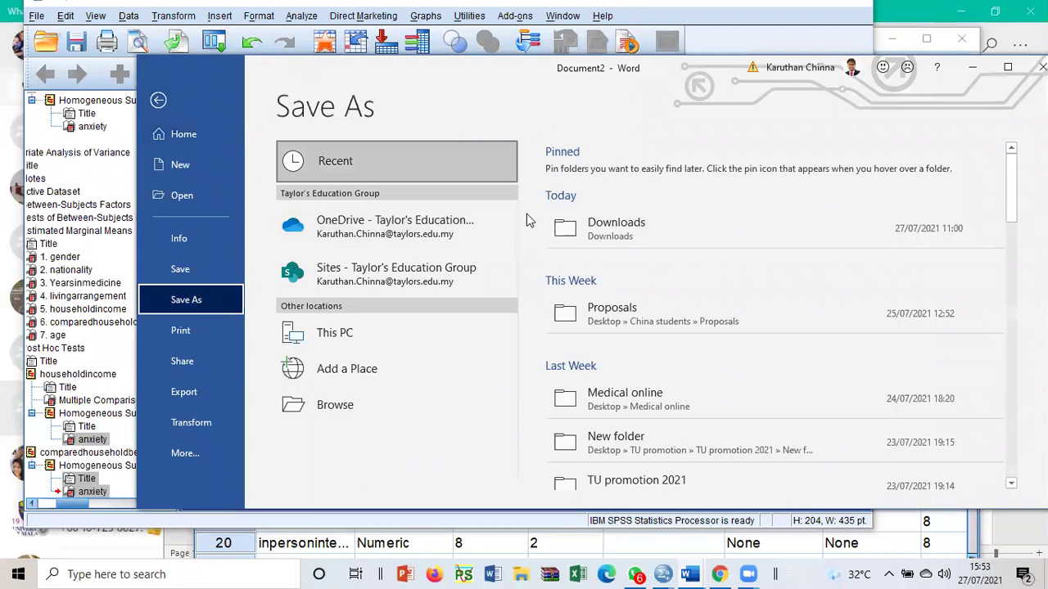
pyautogui.click(616, 231)
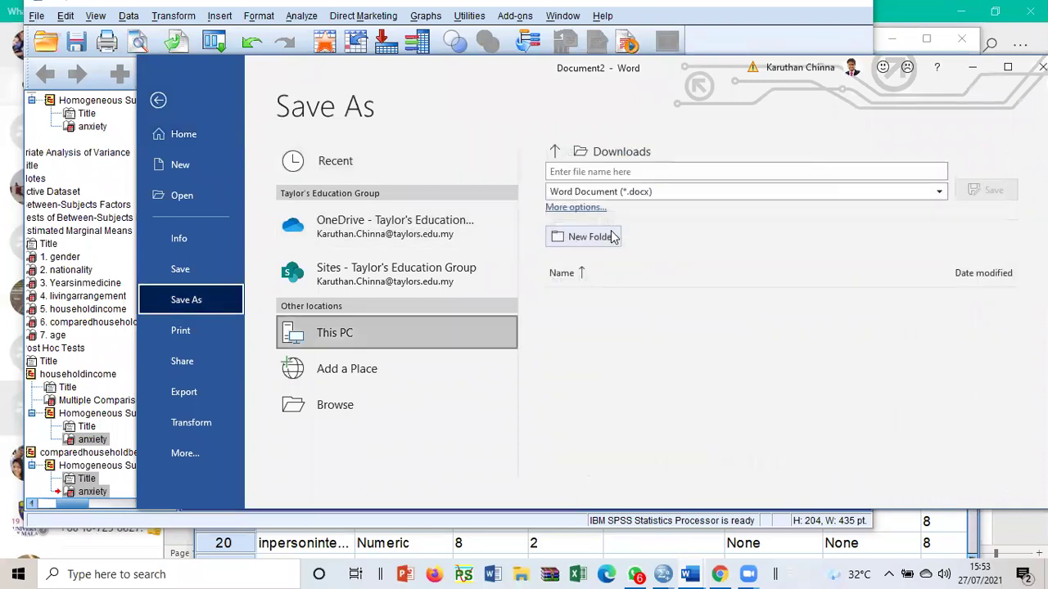
pyautogui.click(554, 171)
pyautogui.write('Results 27 Juky 2021')
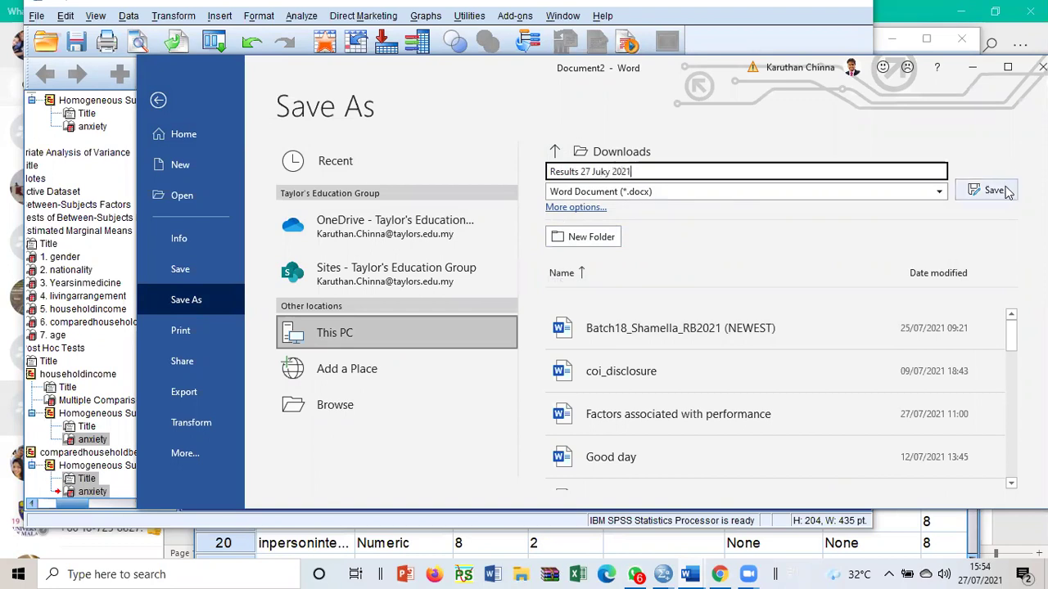
pyautogui.click(992, 190)
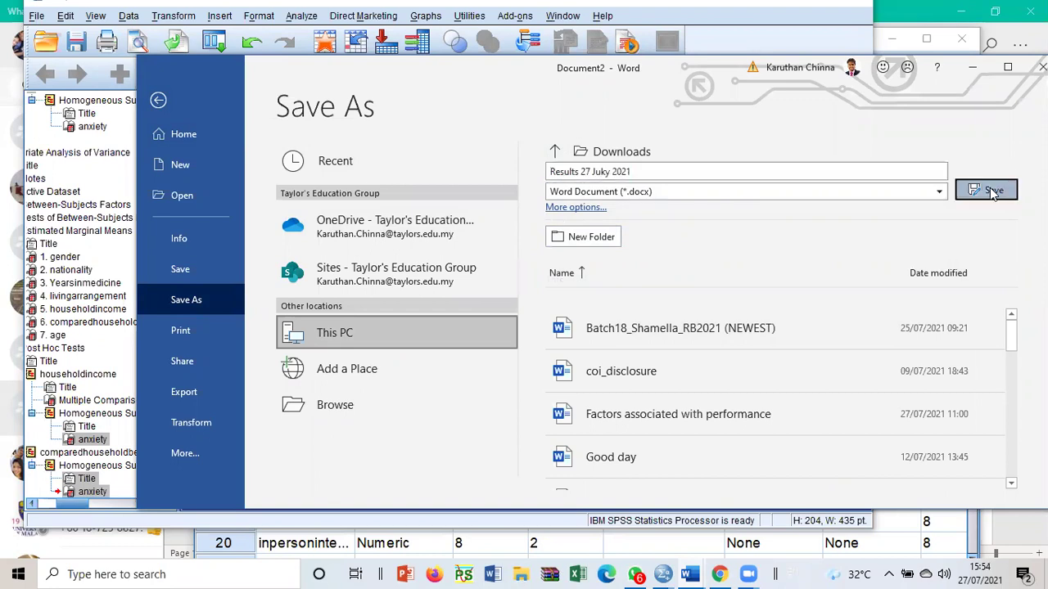
pyautogui.click(485, 271)
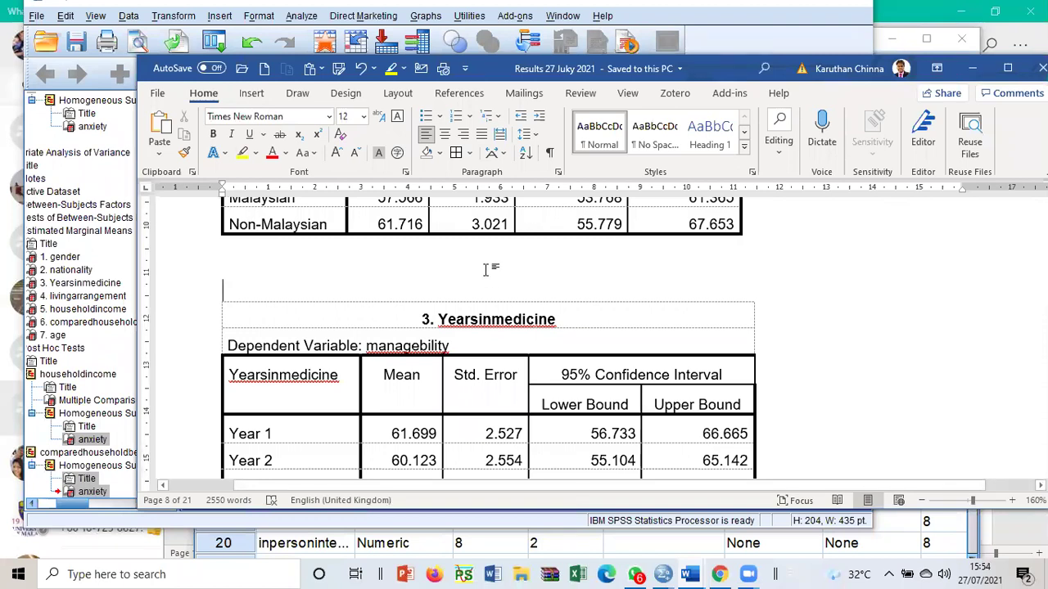
pyautogui.scroll(-15, 491, 270)
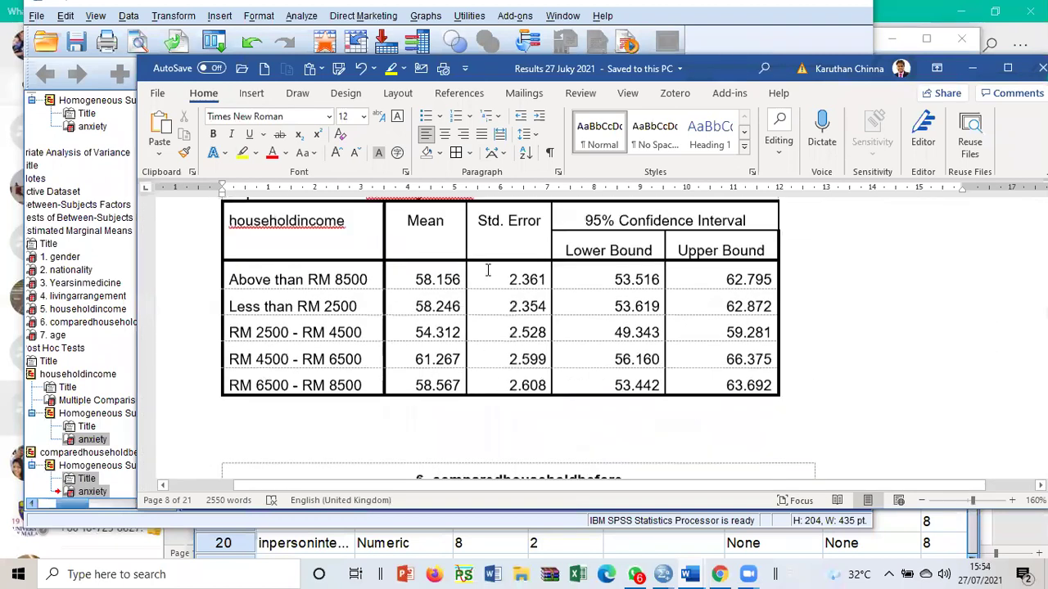
pyautogui.scroll(-10, 504, 270)
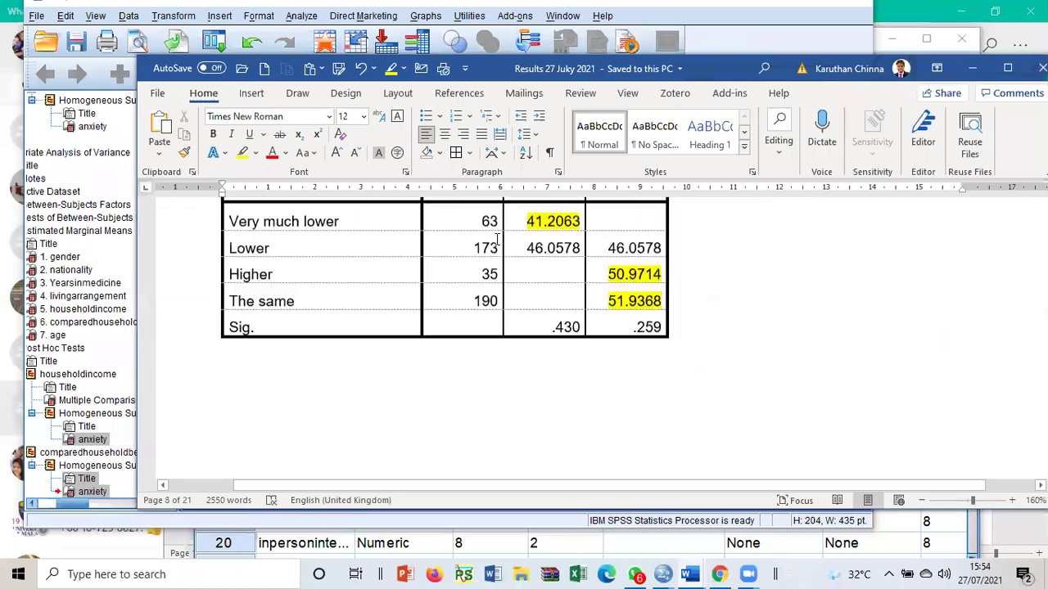
pyautogui.scroll(-5, 504, 242)
pyautogui.scroll(5, 412, 367)
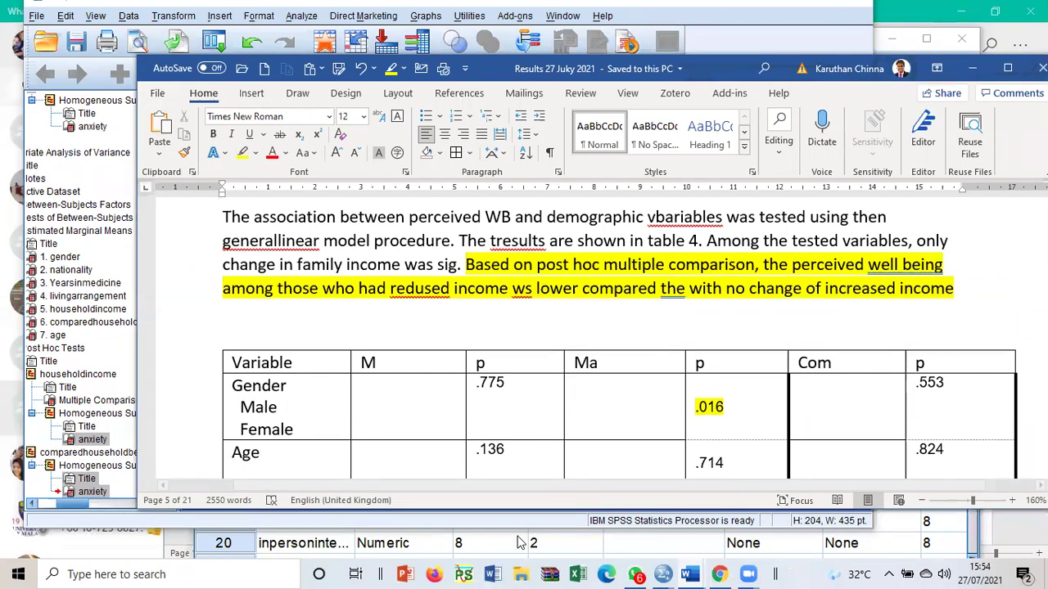
# - Switch to WhatsApp and send the document "Results 27 Juky 2021" from Downloads to the Research Block-Batch 18 group
pyautogui.click(638, 574)
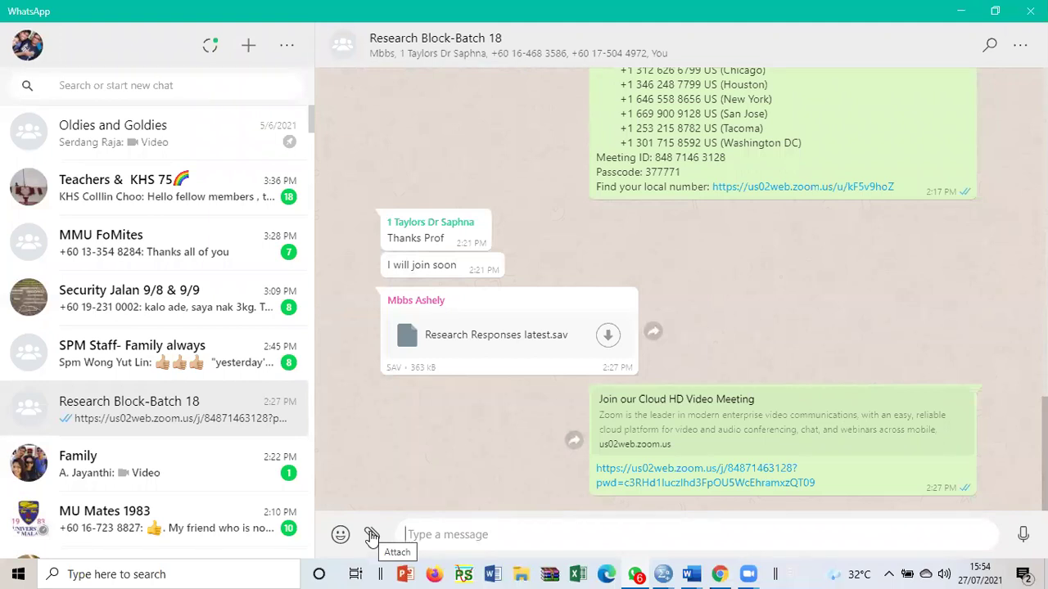
pyautogui.click(371, 535)
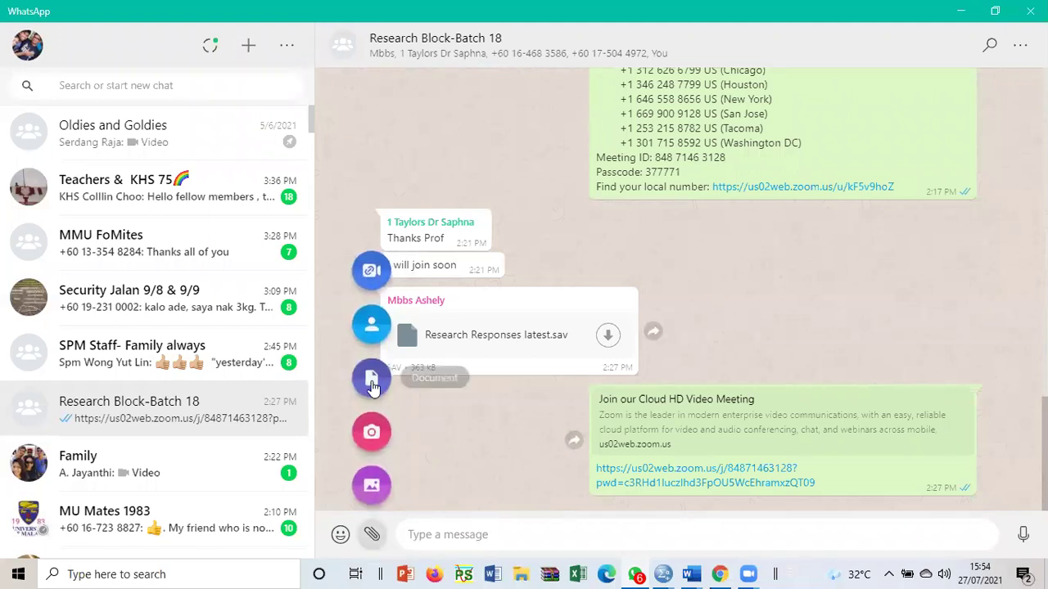
pyautogui.click(371, 378)
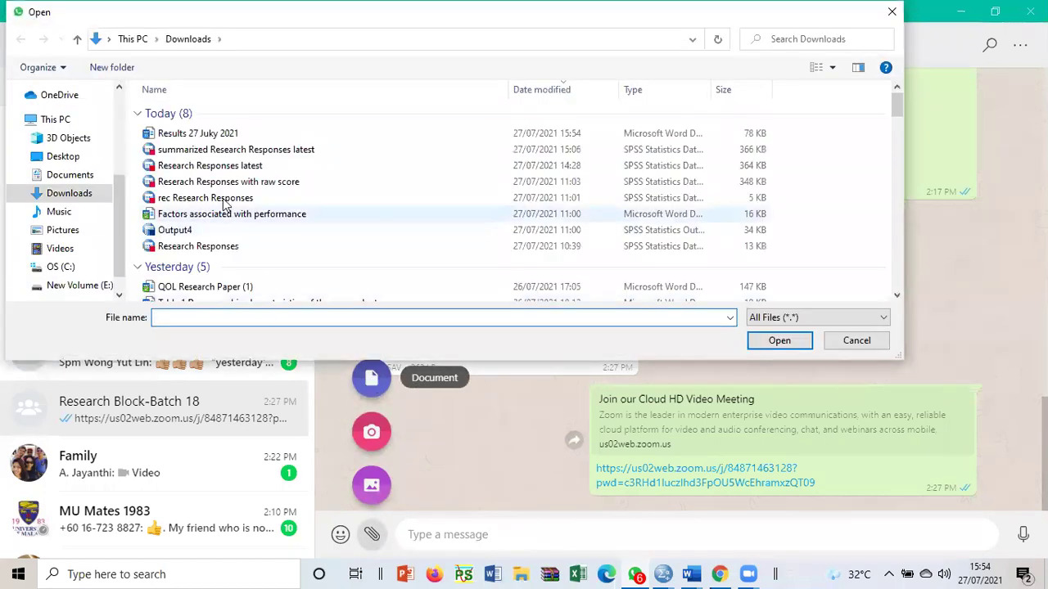
pyautogui.click(178, 138)
pyautogui.click(779, 341)
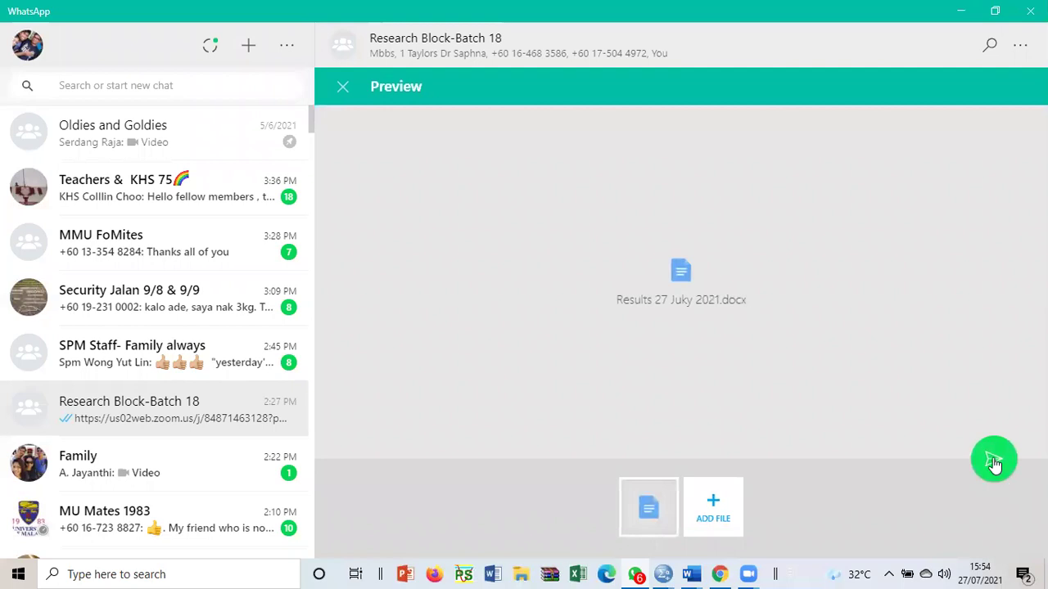
pyautogui.click(995, 461)
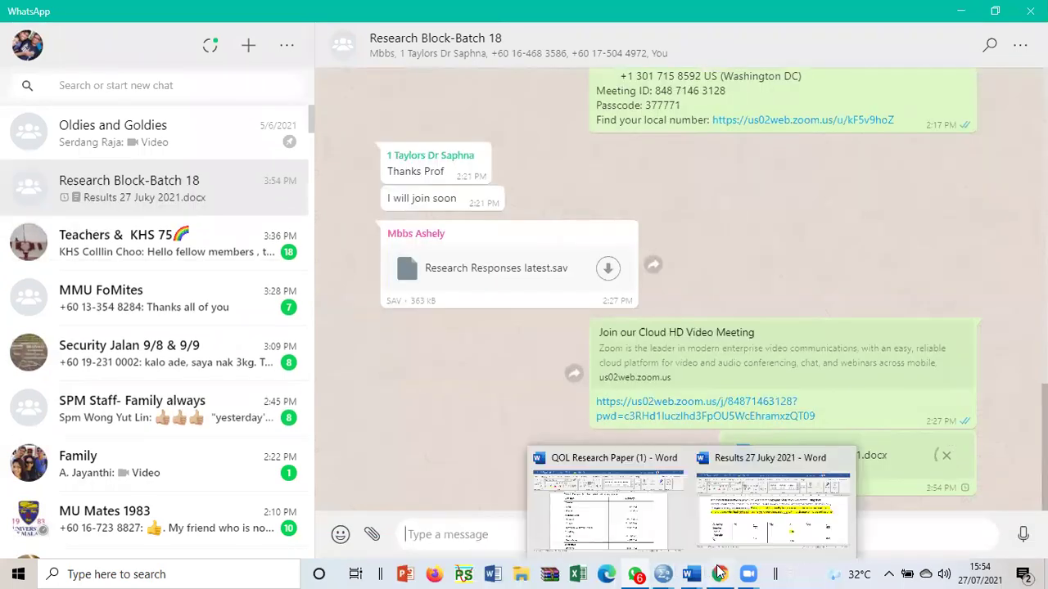
# - Switch to the SPSS Data Editor, find the Distraction variable in the variable list and show its data column
pyautogui.moveTo(665, 573)
pyautogui.click(606, 501)
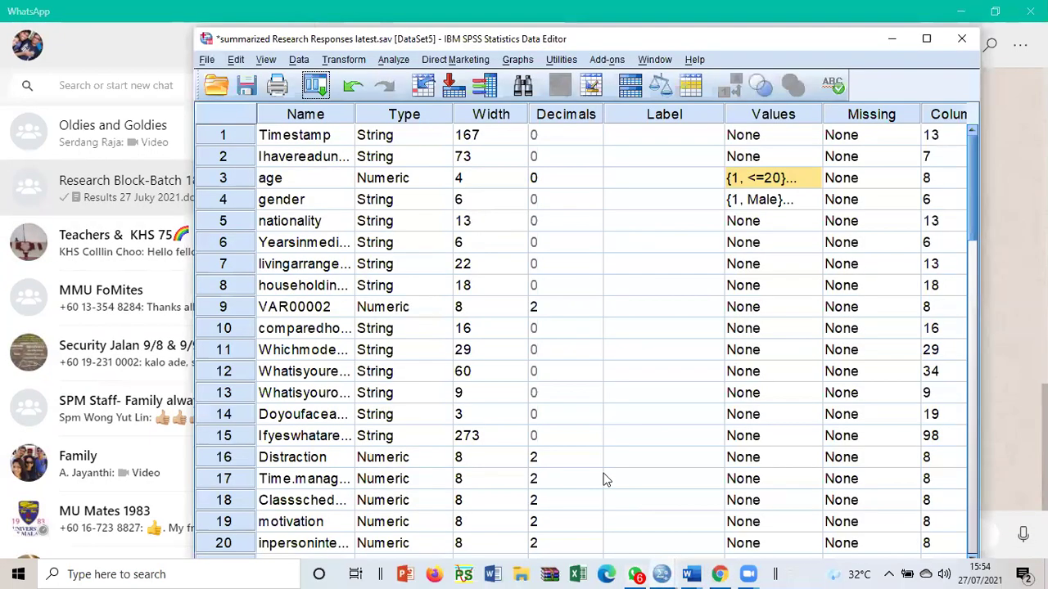
pyautogui.scroll(-7, 400, 352)
pyautogui.scroll(-7, 399, 352)
pyautogui.scroll(6, 409, 365)
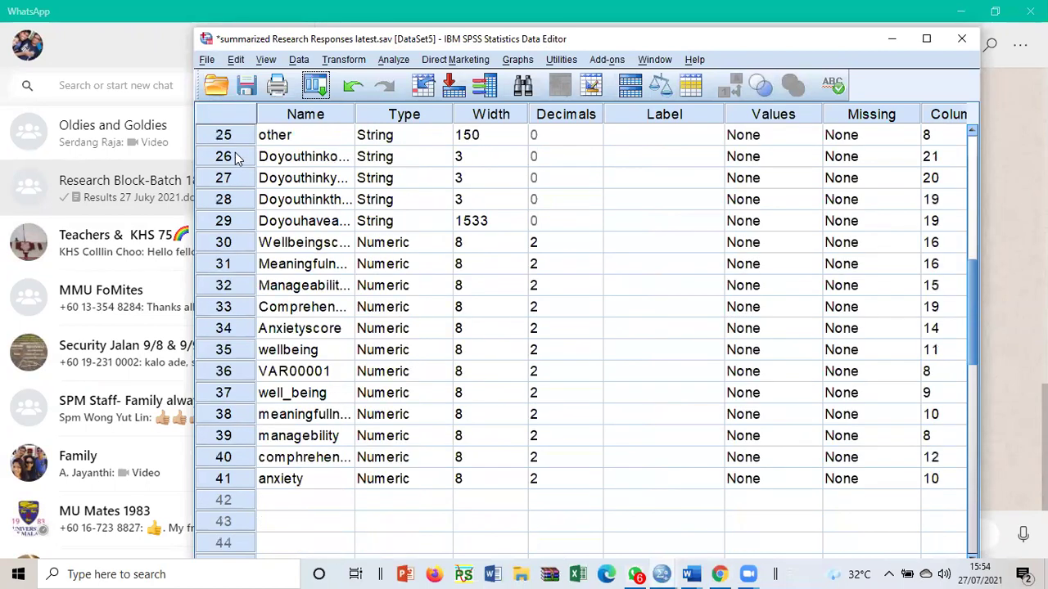
pyautogui.scroll(3, 240, 330)
pyautogui.scroll(1, 235, 332)
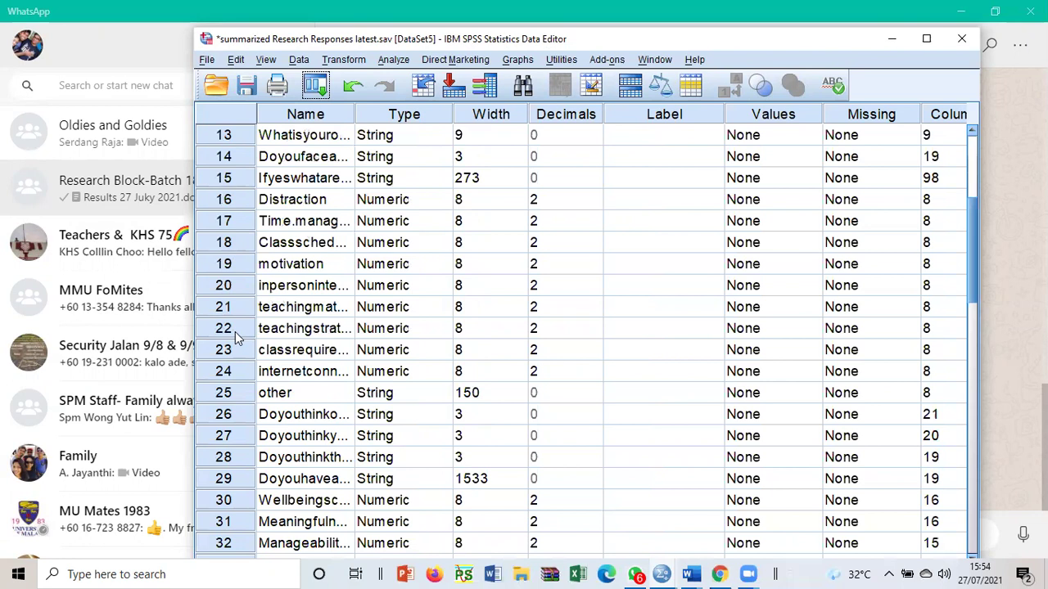
pyautogui.doubleClick(230, 202)
pyautogui.click(507, 281)
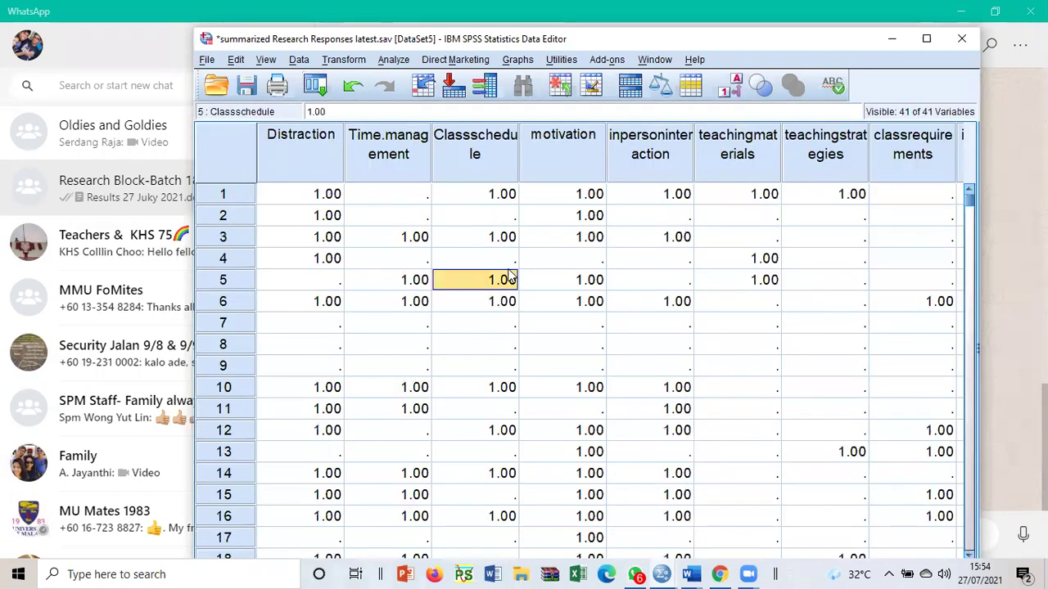
# - Compare the multiple-answer challenges text column with the separate challenge columns from Distraction to teachingstrategies
pyautogui.press('Left')
pyautogui.press('Left')
pyautogui.press('Left')
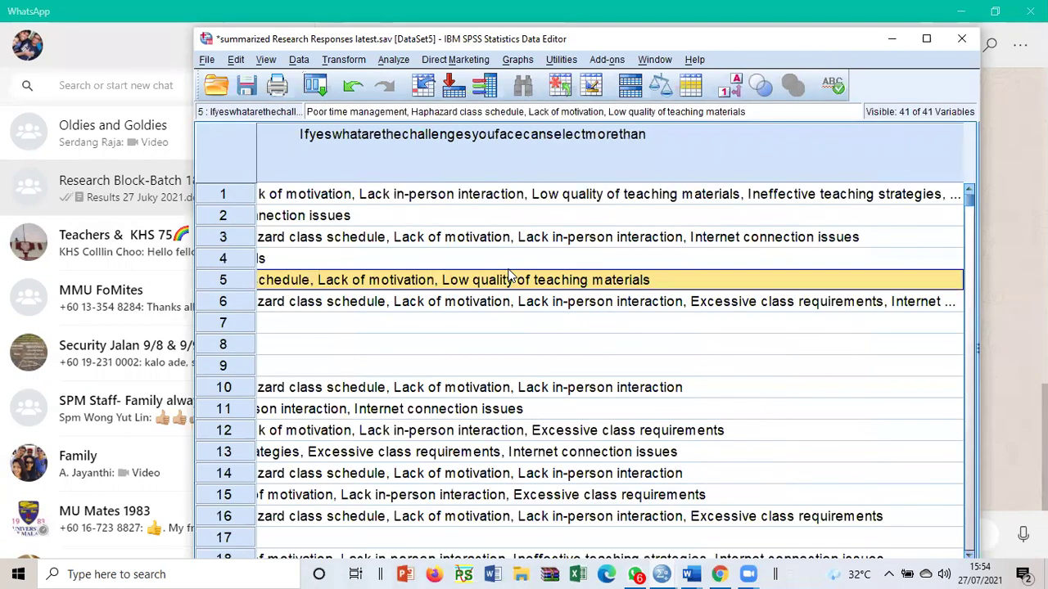
pyautogui.click(466, 200)
pyautogui.press('Right')
pyautogui.press('Right')
pyautogui.press('Right')
pyautogui.press('Right')
pyautogui.press('Right')
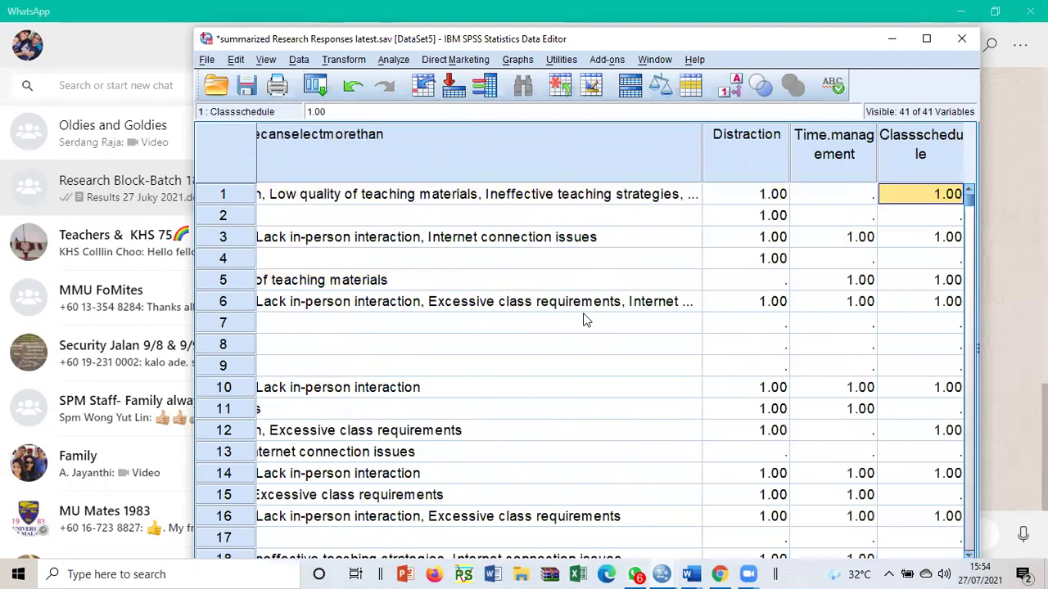
pyautogui.press('Right')
pyautogui.press('Right')
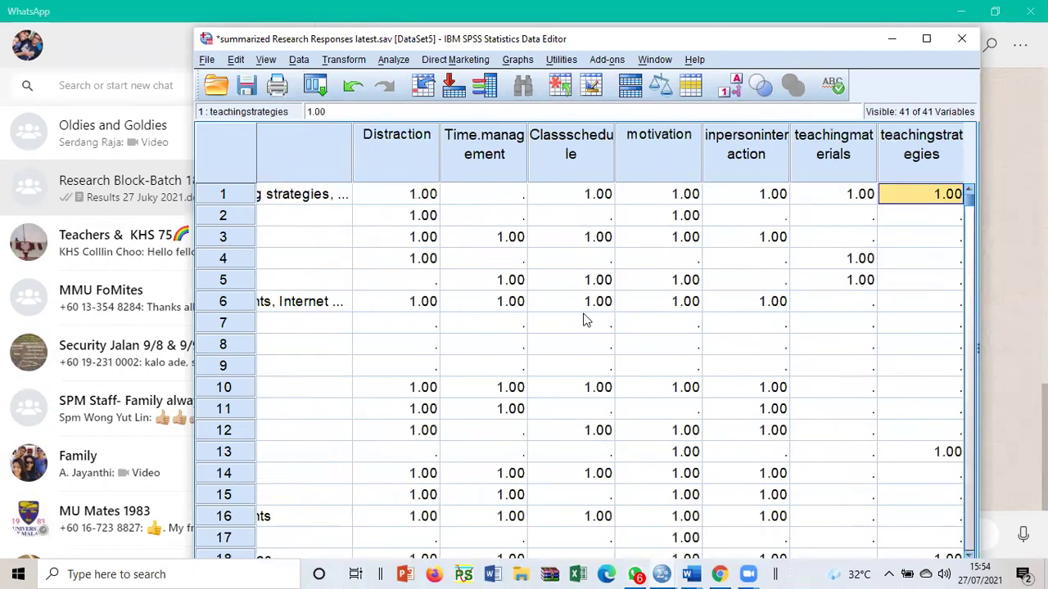
# - Examine the blank and filled entries of the first cases in the Distraction to teachingmaterials columns
pyautogui.click(490, 200)
pyautogui.click(517, 215)
pyautogui.click(638, 213)
pyautogui.click(719, 218)
pyautogui.click(813, 218)
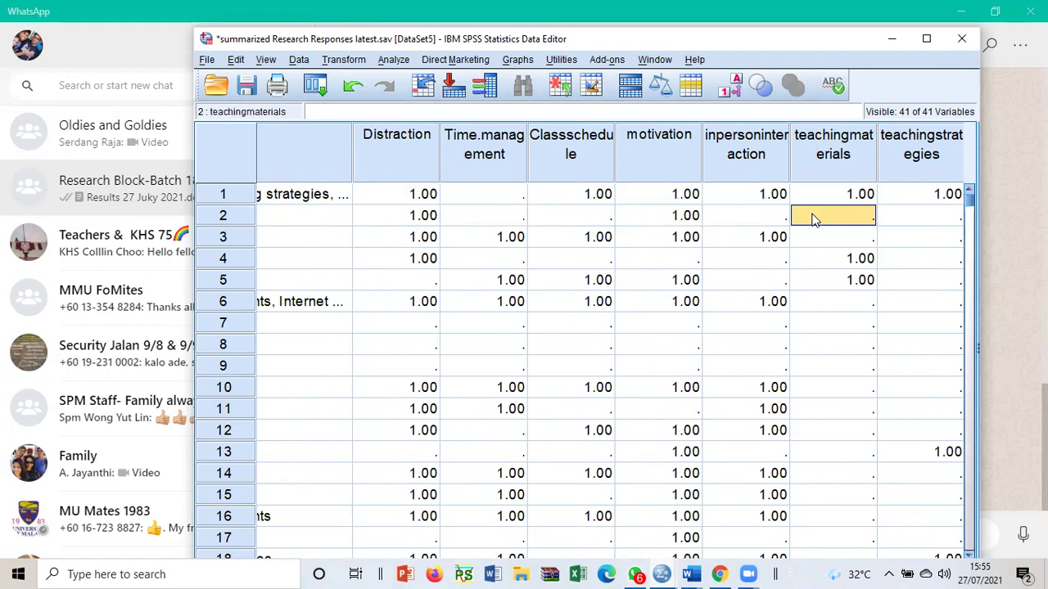
pyautogui.moveTo(488, 197); pyautogui.dragTo(490, 215)
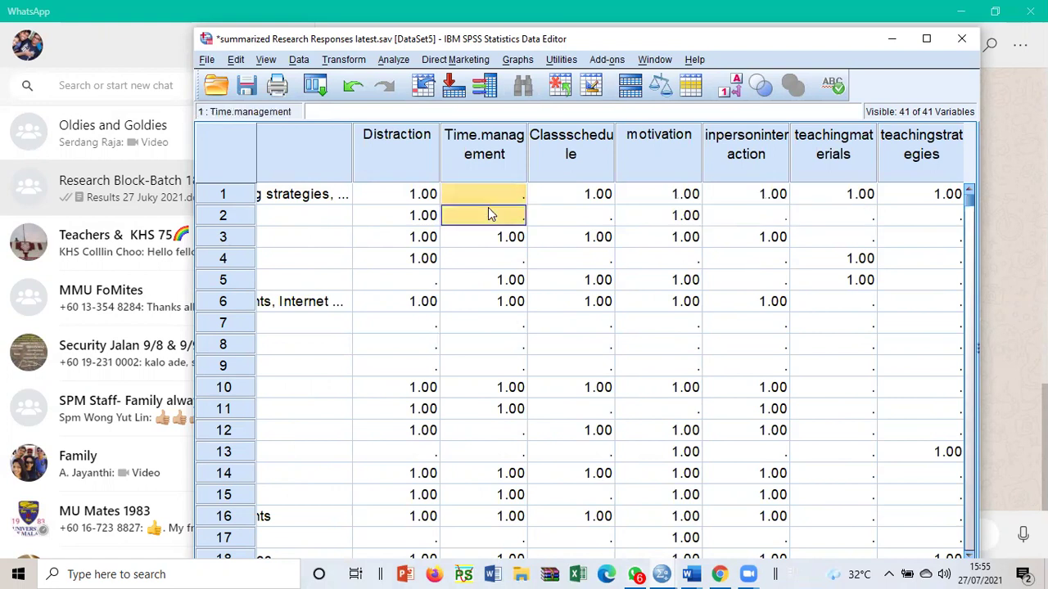
pyautogui.click(489, 258)
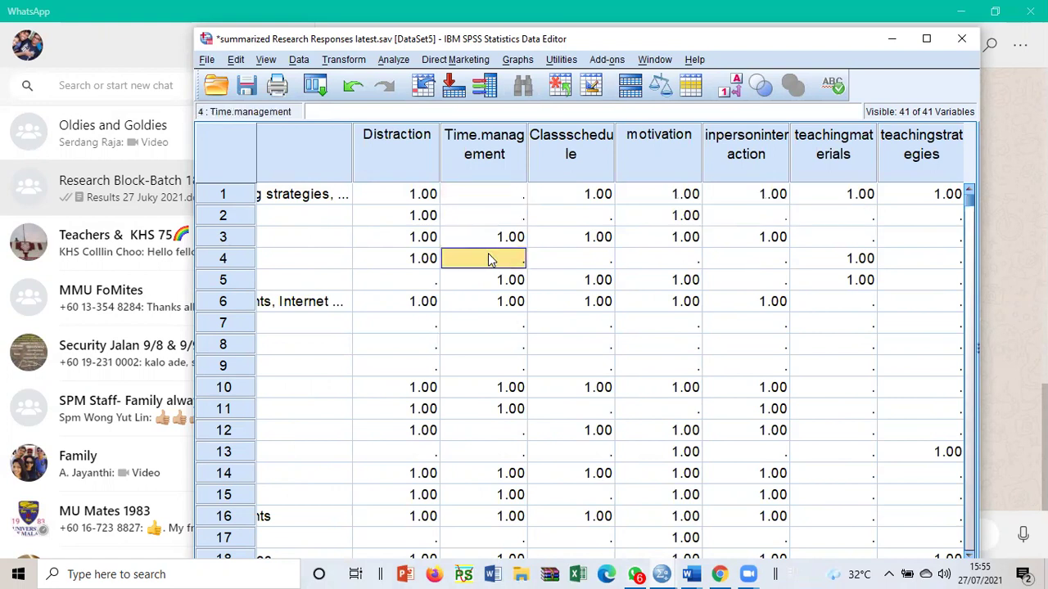
pyautogui.click(425, 196)
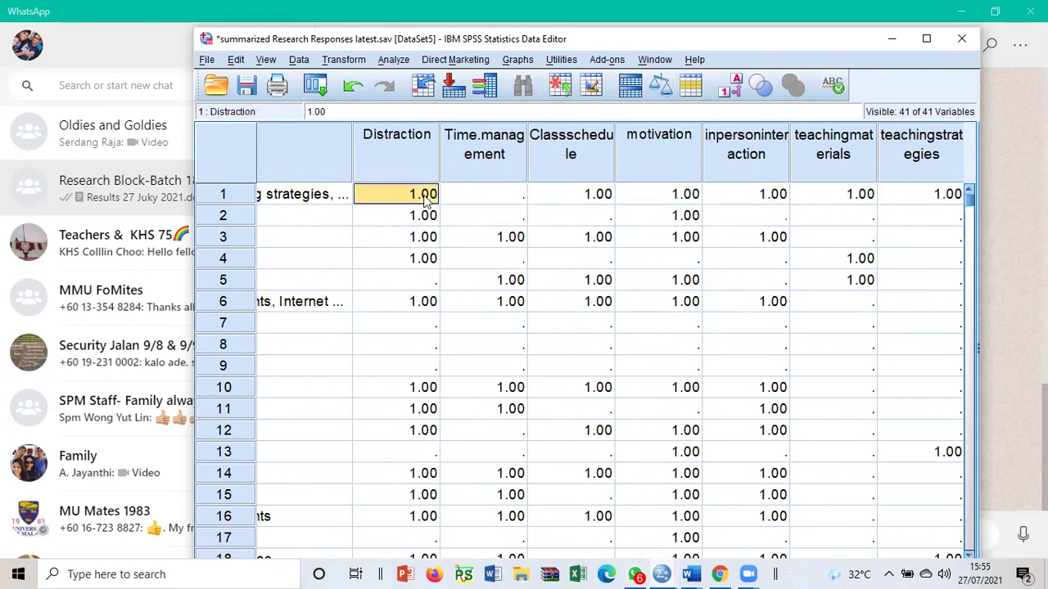
# - Examine the blank and filled entries of the first four cases in the Distraction, Time.management, Classschedule and motivation columns
pyautogui.click(469, 202)
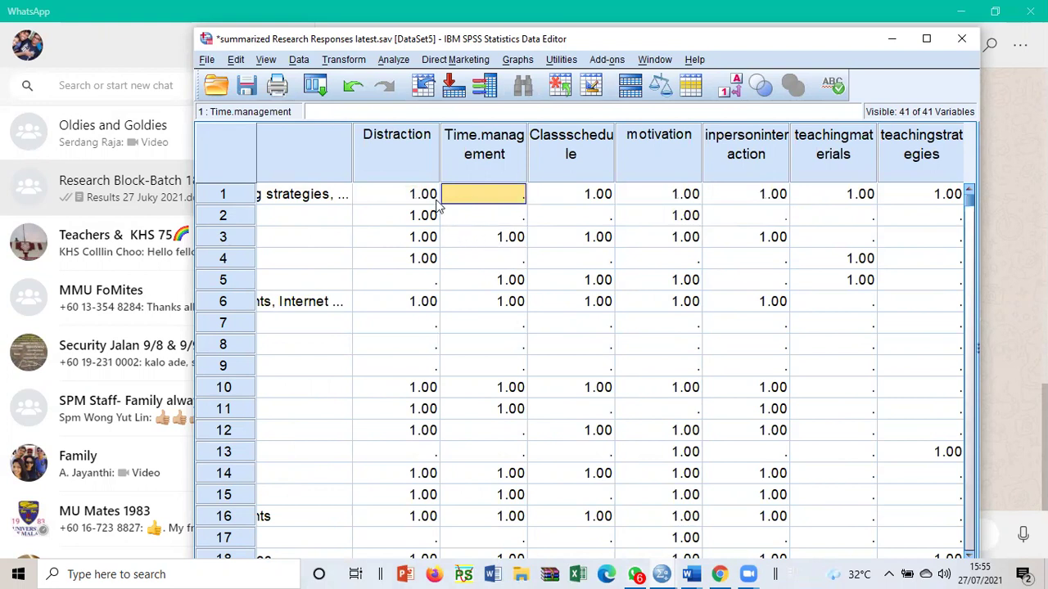
pyautogui.click(428, 196)
pyautogui.click(485, 196)
pyautogui.click(496, 217)
pyautogui.click(582, 220)
pyautogui.click(632, 267)
pyautogui.click(595, 266)
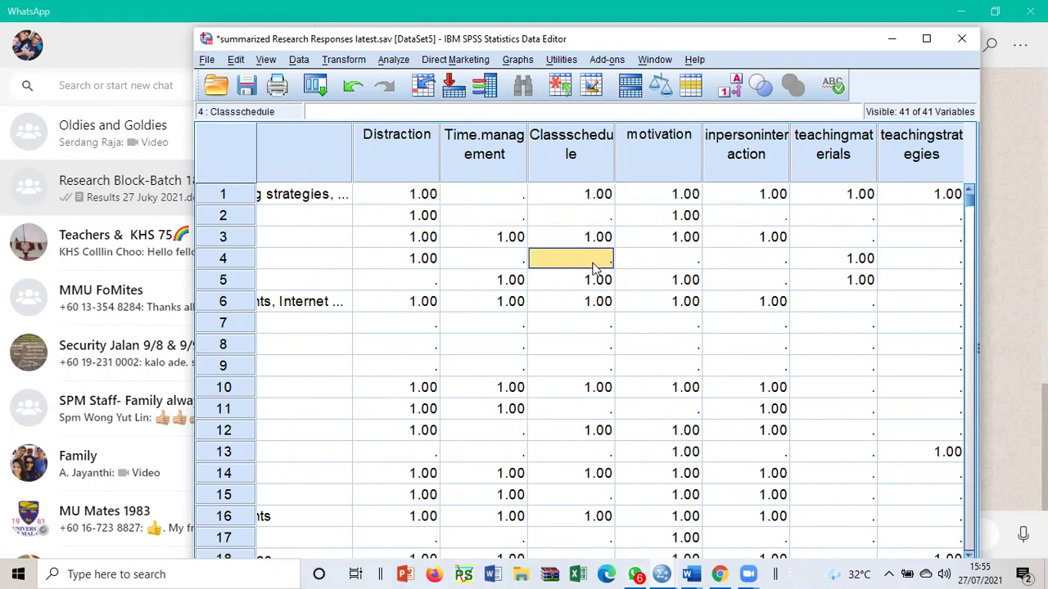
# - Start Recode into Same Variables and clear the earlier age selection by resetting the dialog
pyautogui.click(338, 64)
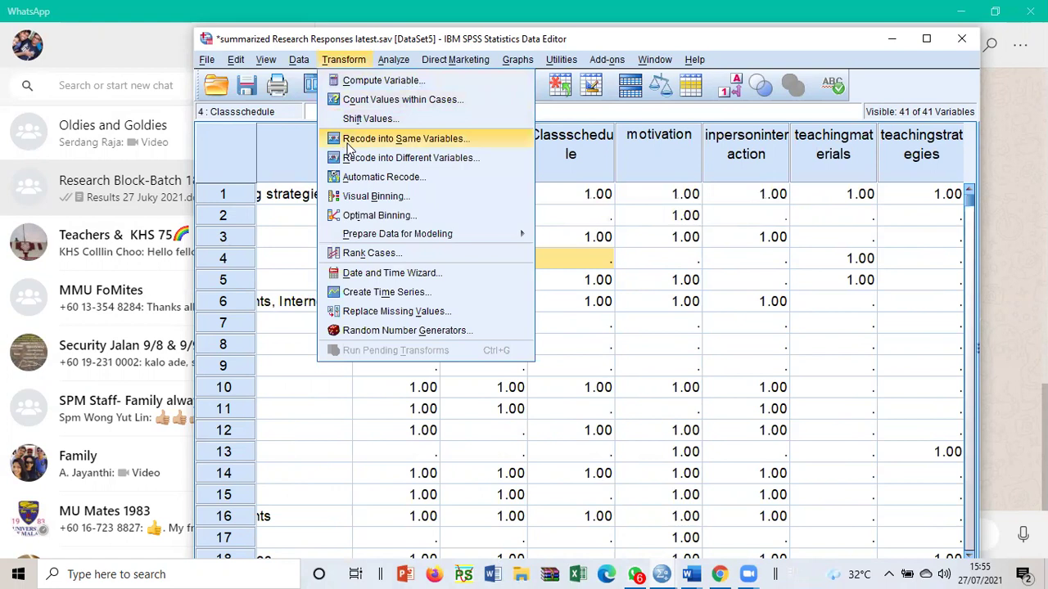
pyautogui.click(352, 140)
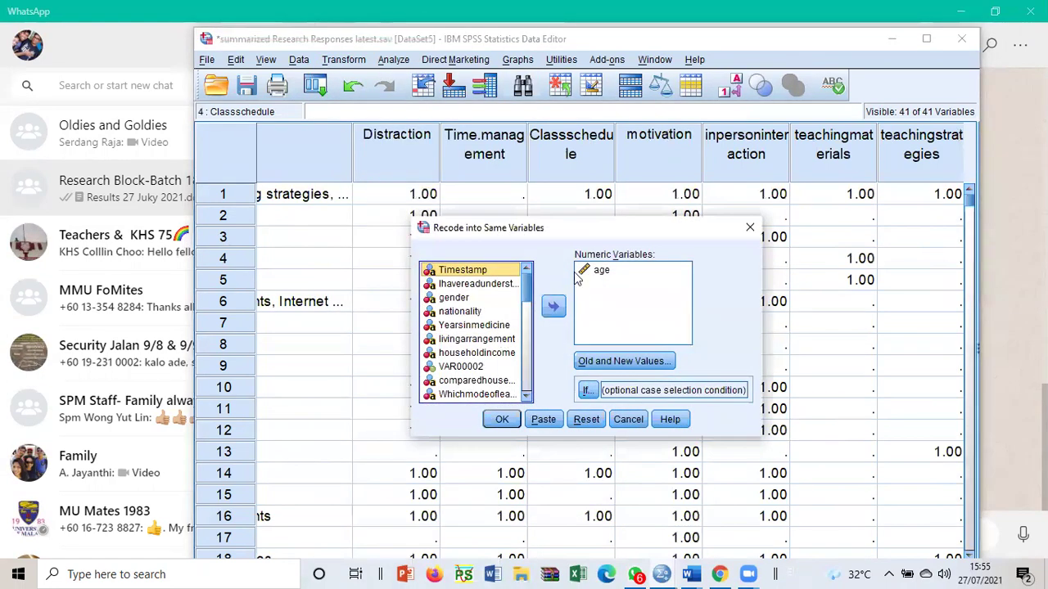
pyautogui.click(600, 270)
pyautogui.click(553, 306)
pyautogui.scroll(-2, 489, 318)
pyautogui.click(587, 419)
# - Display the recode dialog's source variables by variable names instead of labels
pyautogui.scroll(-10, 483, 343)
pyautogui.scroll(3, 471, 364)
pyautogui.scroll(-3, 466, 360)
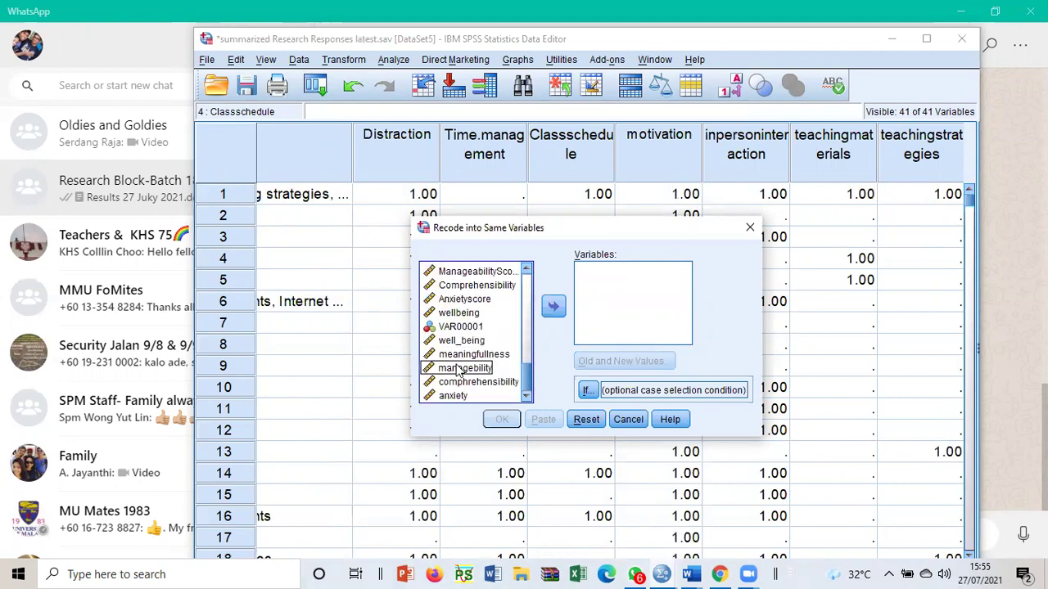
pyautogui.scroll(4, 467, 363)
pyautogui.rightClick(458, 304)
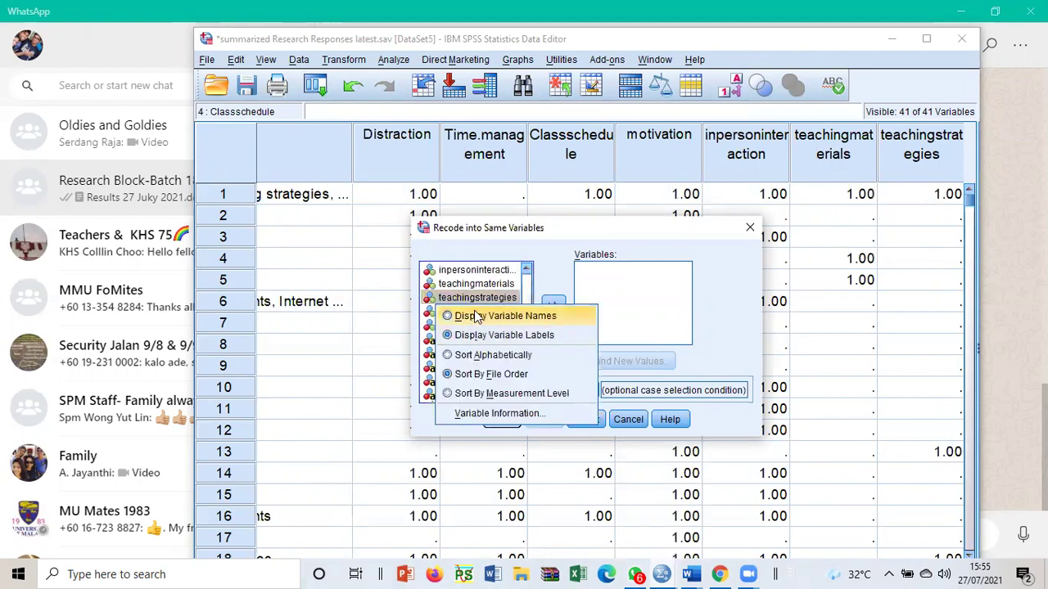
pyautogui.click(468, 315)
pyautogui.scroll(-3, 477, 331)
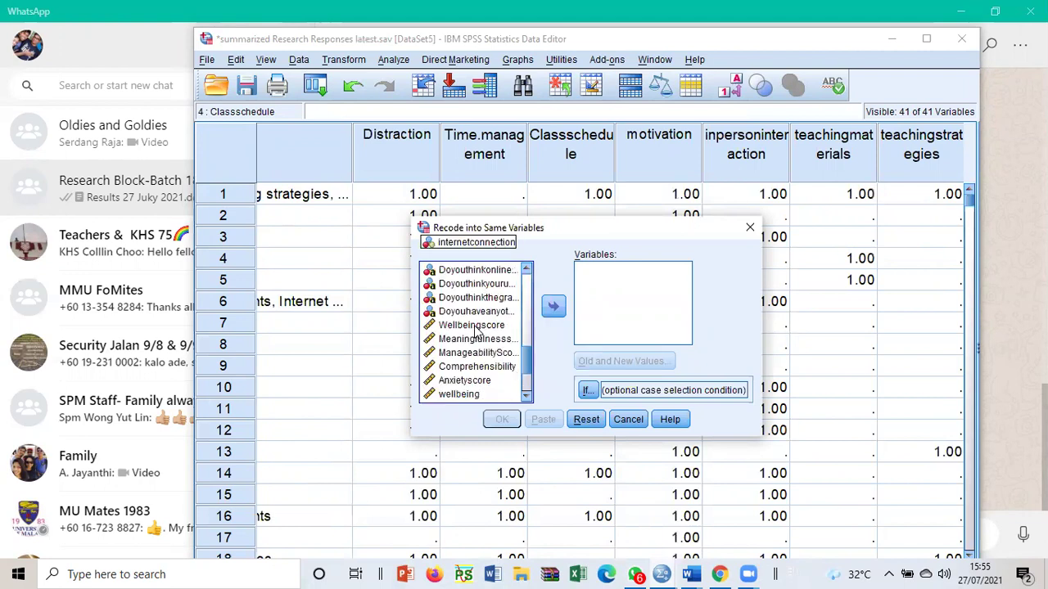
pyautogui.scroll(5, 477, 331)
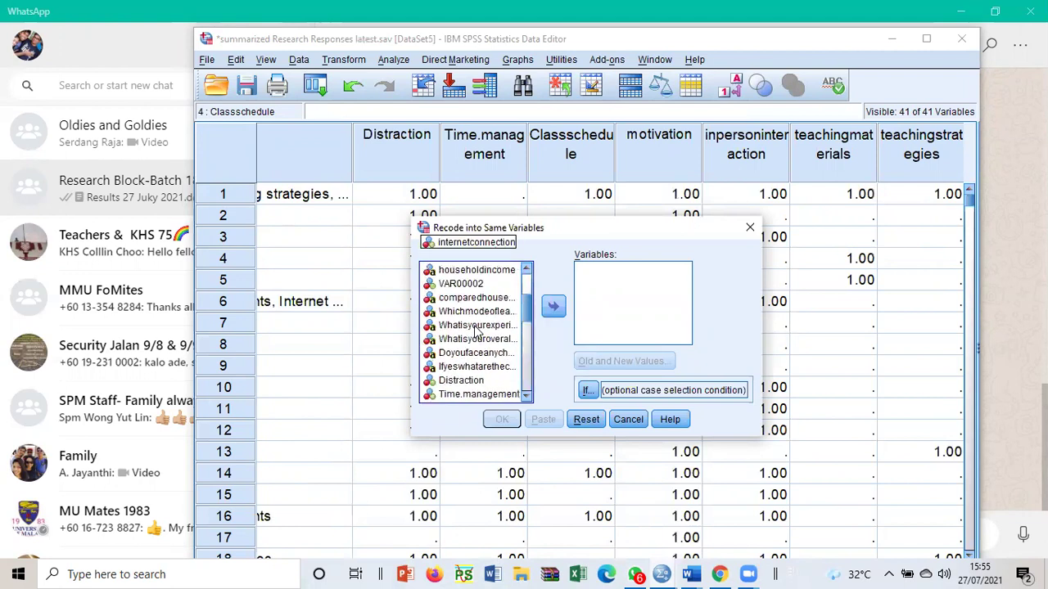
pyautogui.rightClick(477, 327)
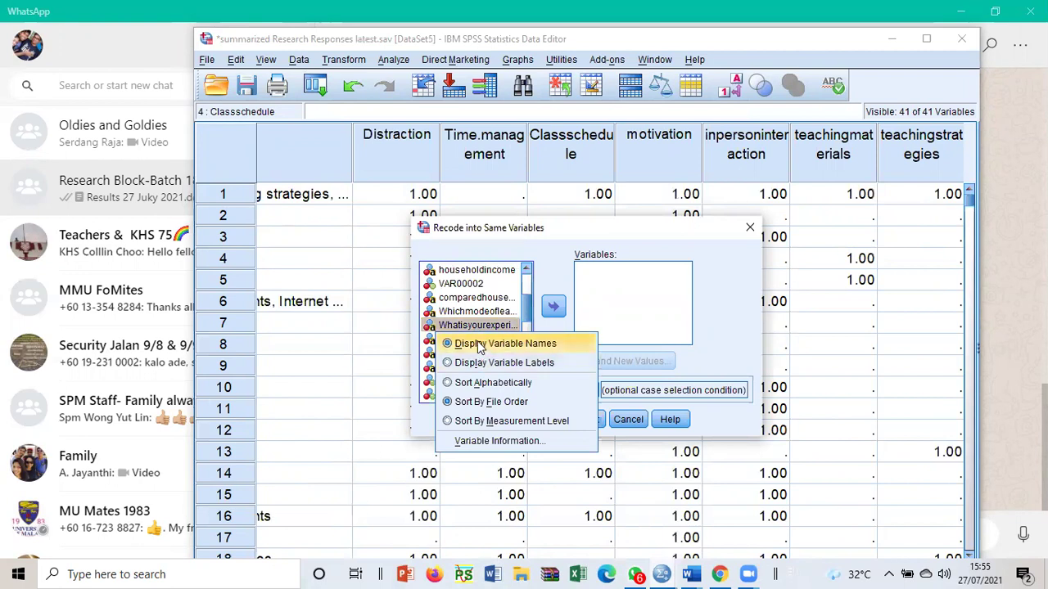
pyautogui.click(482, 345)
# - Add the nine consecutive challenge variables from Distraction to internetconnection to the variables for recoding
pyautogui.scroll(3, 482, 325)
pyautogui.scroll(-6, 481, 324)
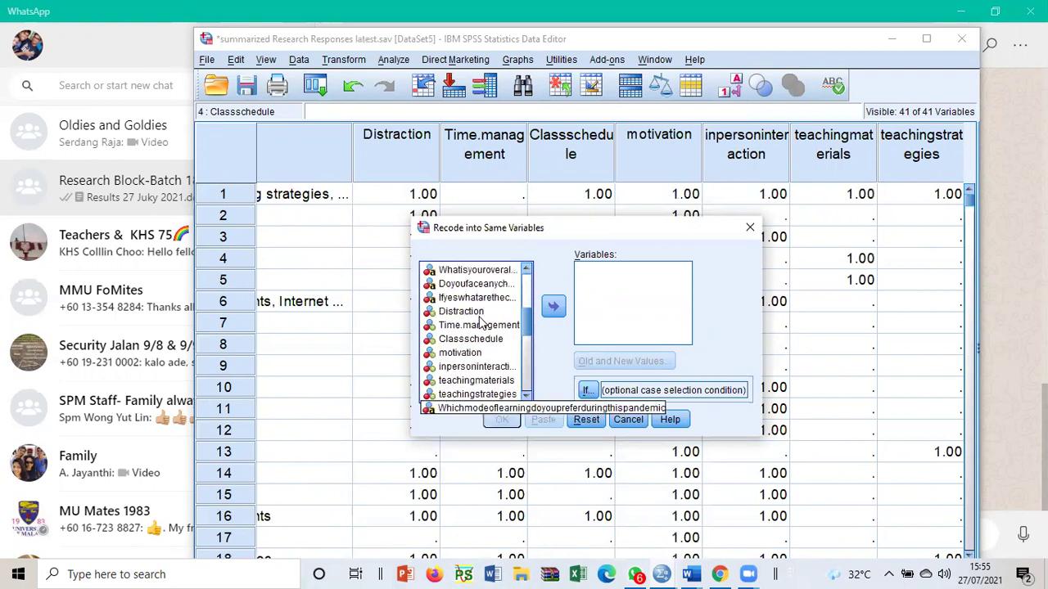
pyautogui.scroll(-3, 481, 324)
pyautogui.scroll(1, 482, 324)
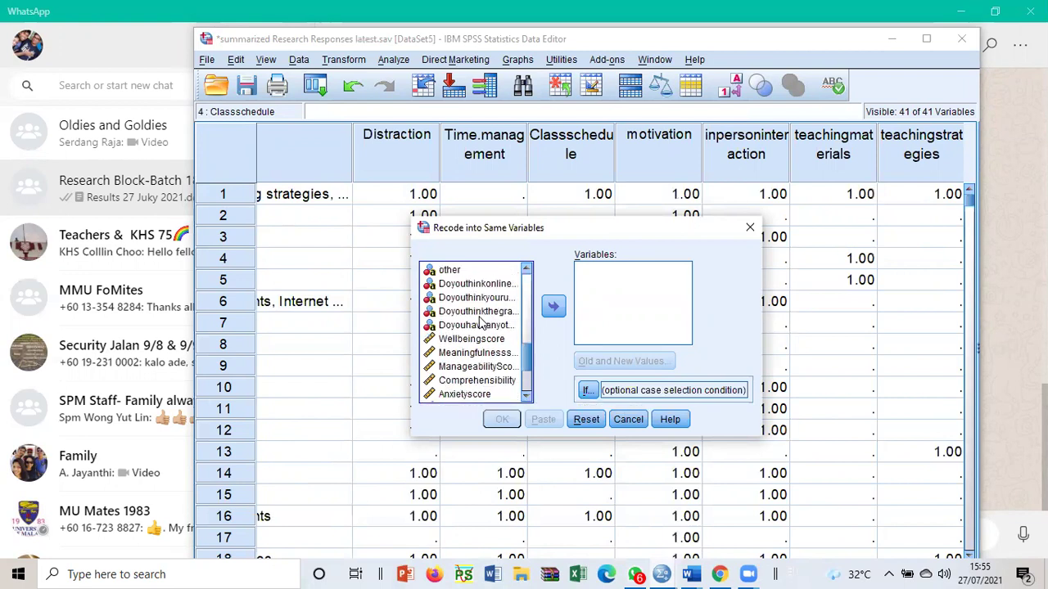
pyautogui.scroll(2, 482, 324)
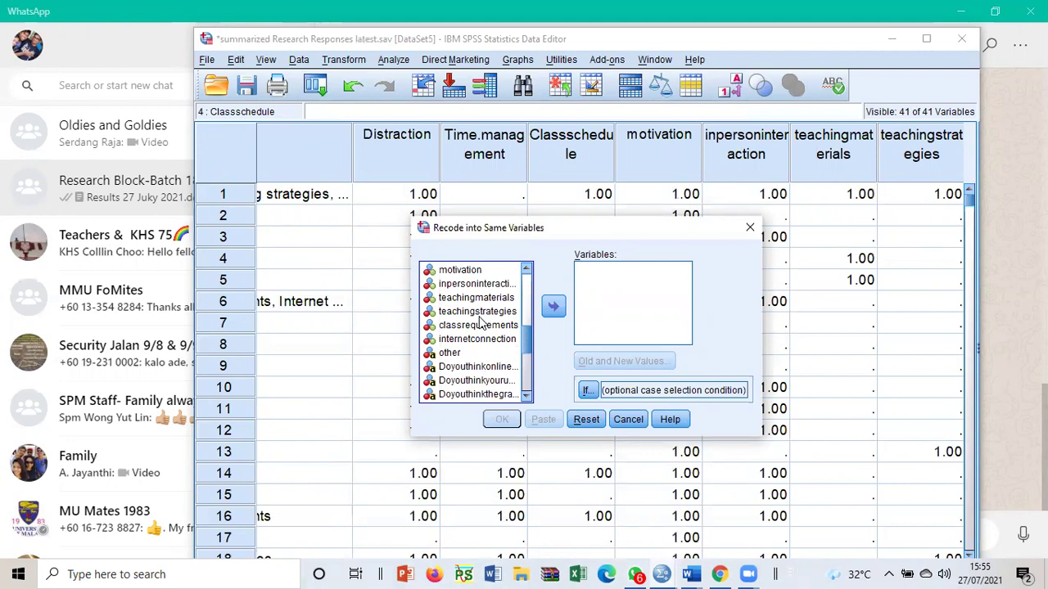
pyautogui.scroll(3, 481, 324)
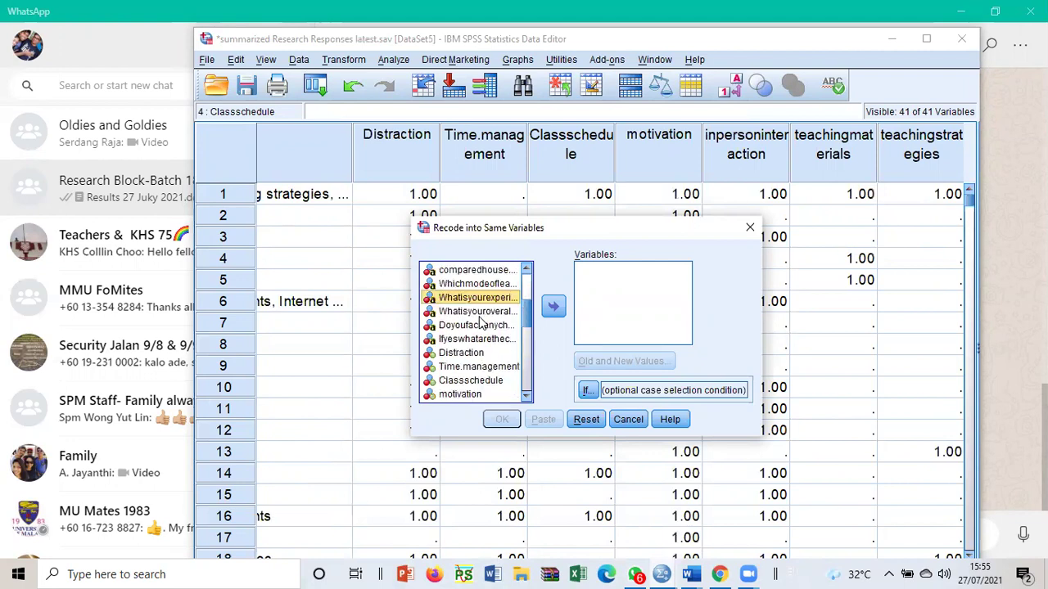
pyautogui.click(471, 353)
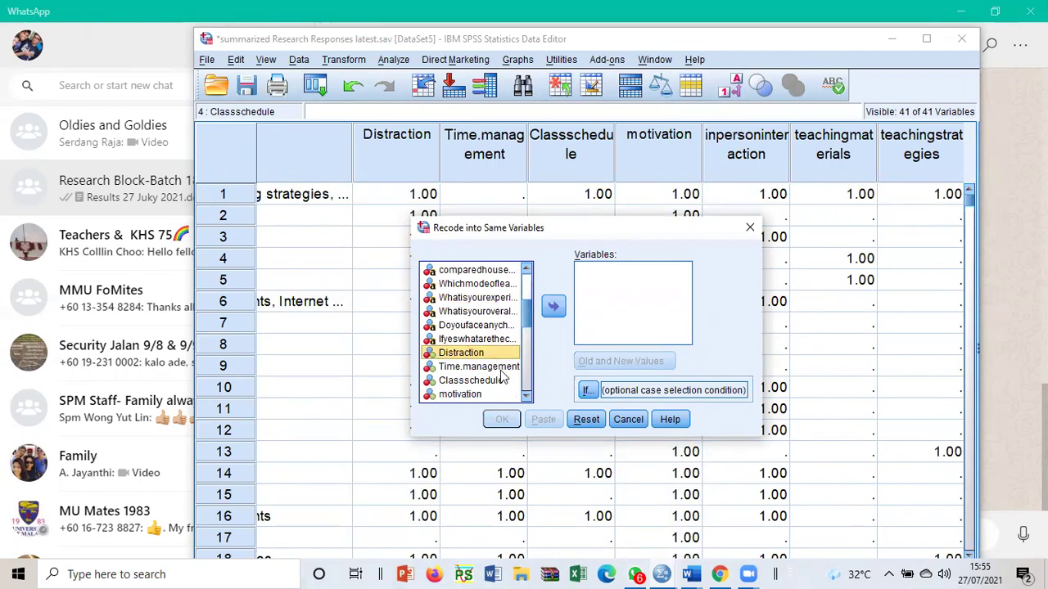
pyautogui.click(526, 397)
pyautogui.click(526, 397)
pyautogui.click(526, 397)
pyautogui.click(526, 397)
pyautogui.click(525, 398)
pyautogui.click(525, 397)
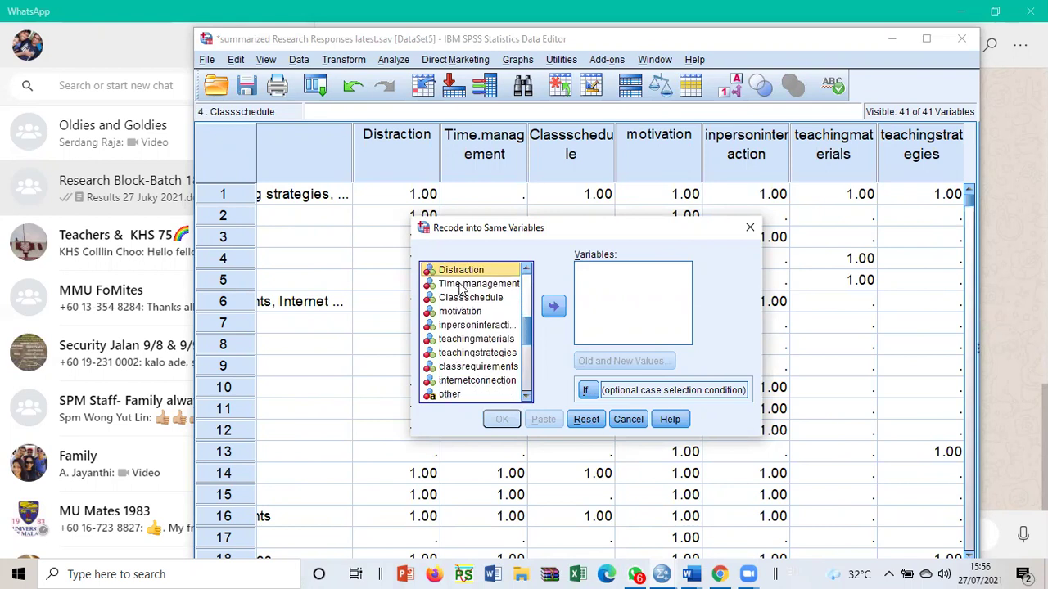
pyautogui.keyDown('shift'); pyautogui.click(467, 381); pyautogui.keyUp('shift')
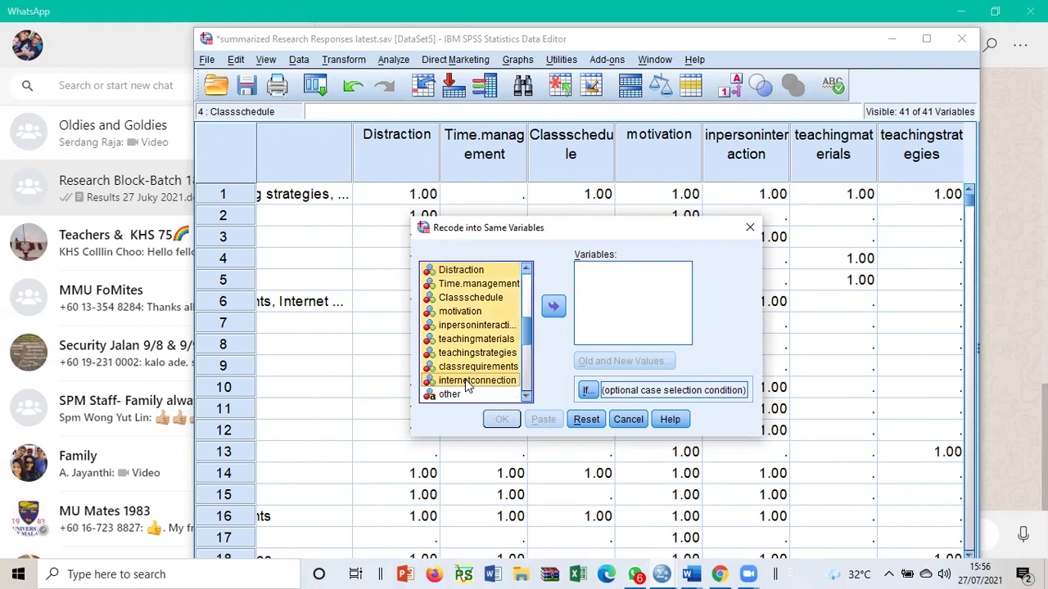
pyautogui.click(553, 306)
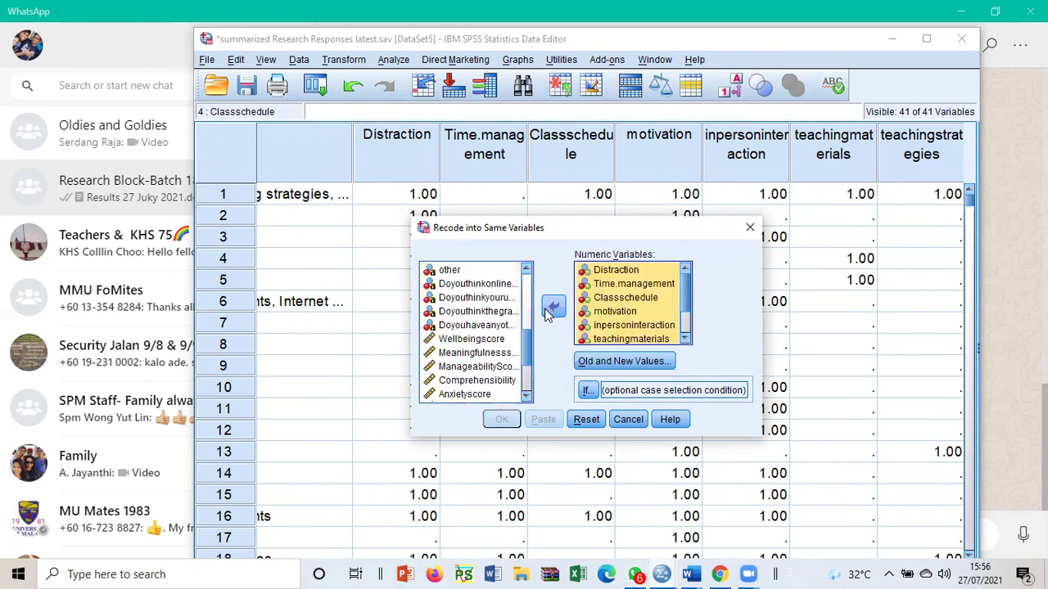
# - Recode system-missing values to 2 in the chosen challenge variables, run the recode and return to the data editor
pyautogui.click(591, 362)
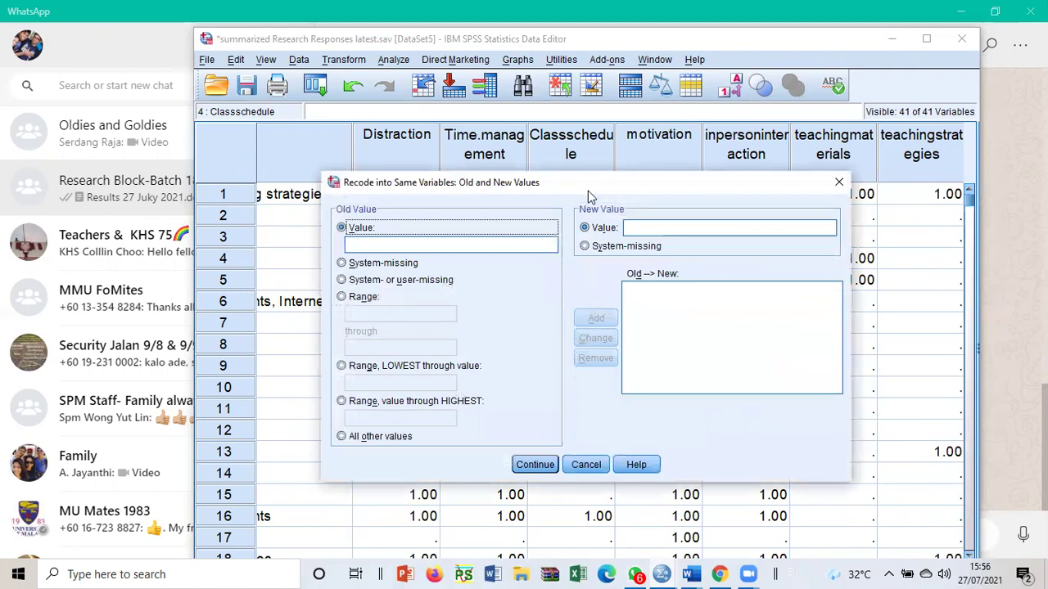
pyautogui.moveTo(587, 192); pyautogui.dragTo(501, 166)
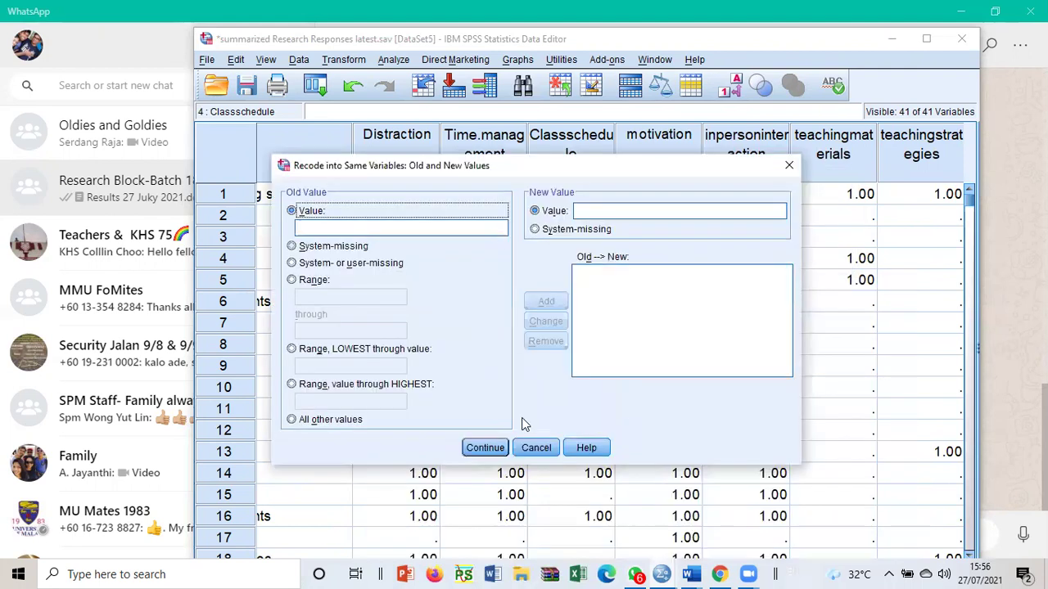
pyautogui.click(491, 447)
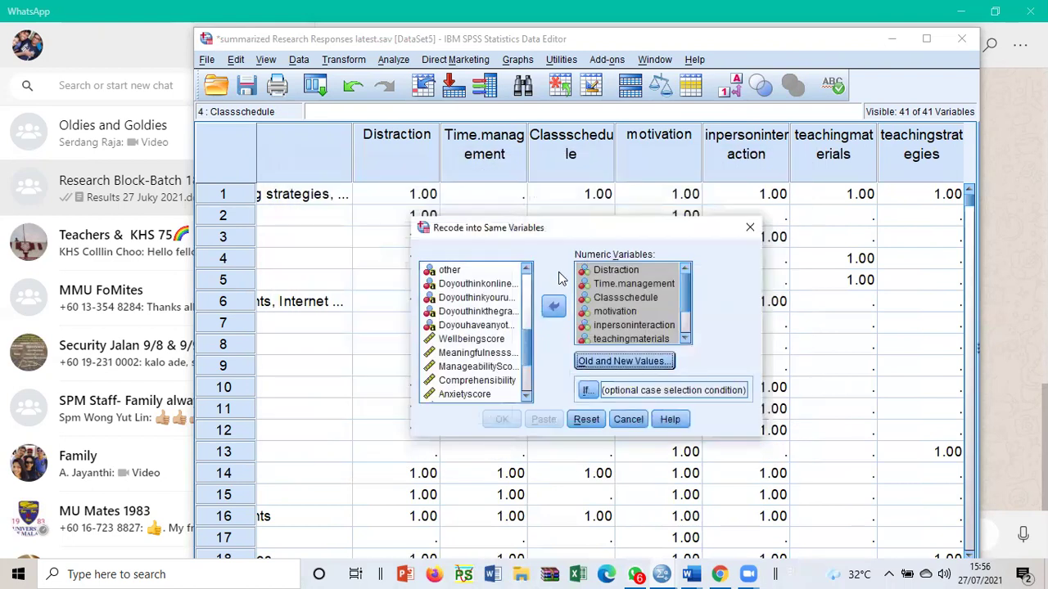
pyautogui.moveTo(549, 226); pyautogui.dragTo(211, 220)
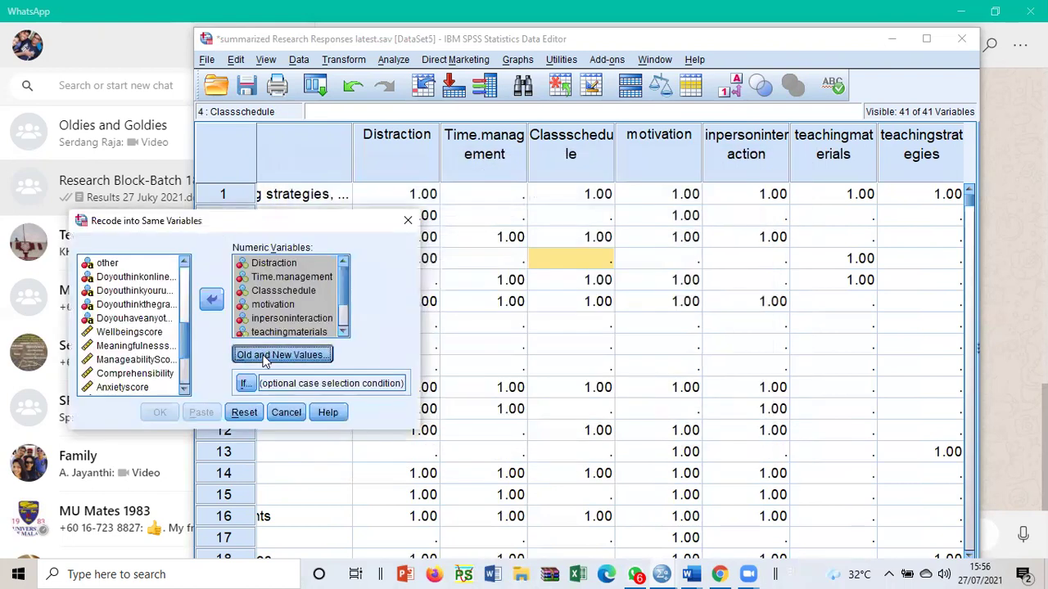
pyautogui.click(254, 350)
pyautogui.click(82, 257)
pyautogui.click(336, 221)
pyautogui.write('2')
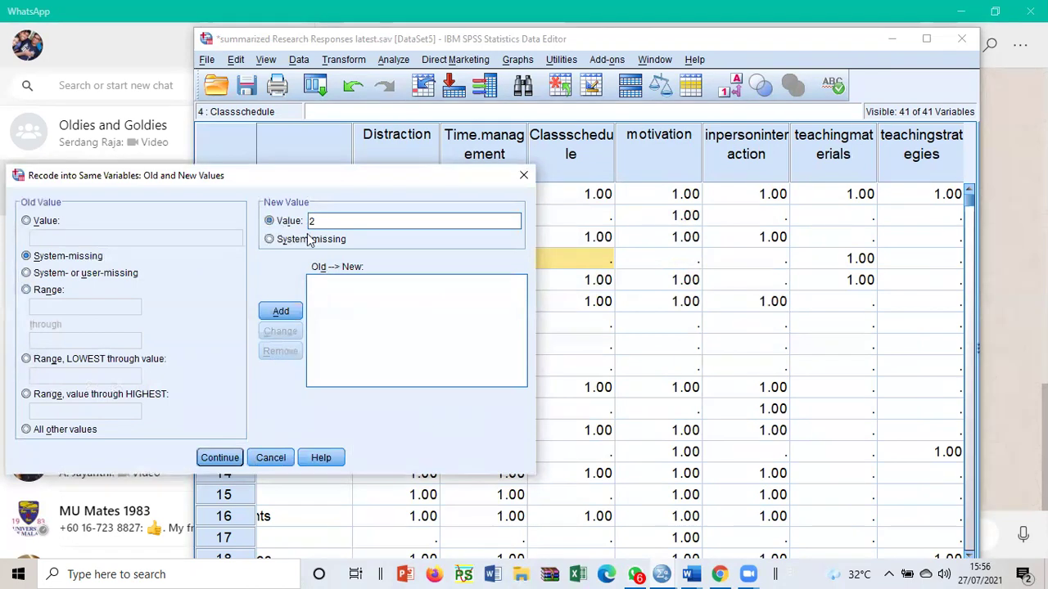
pyautogui.click(280, 311)
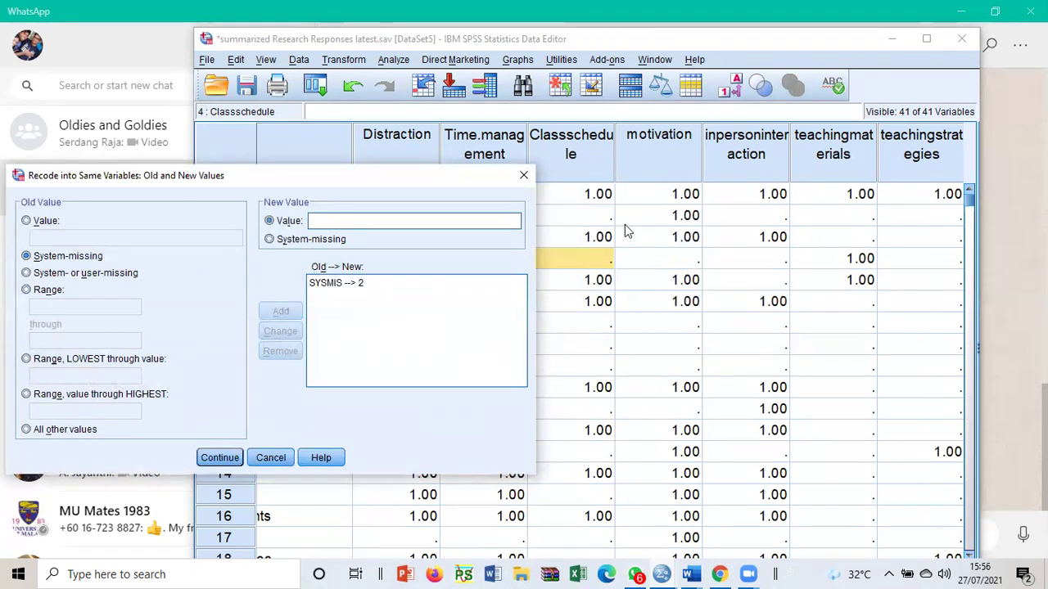
pyautogui.click(218, 458)
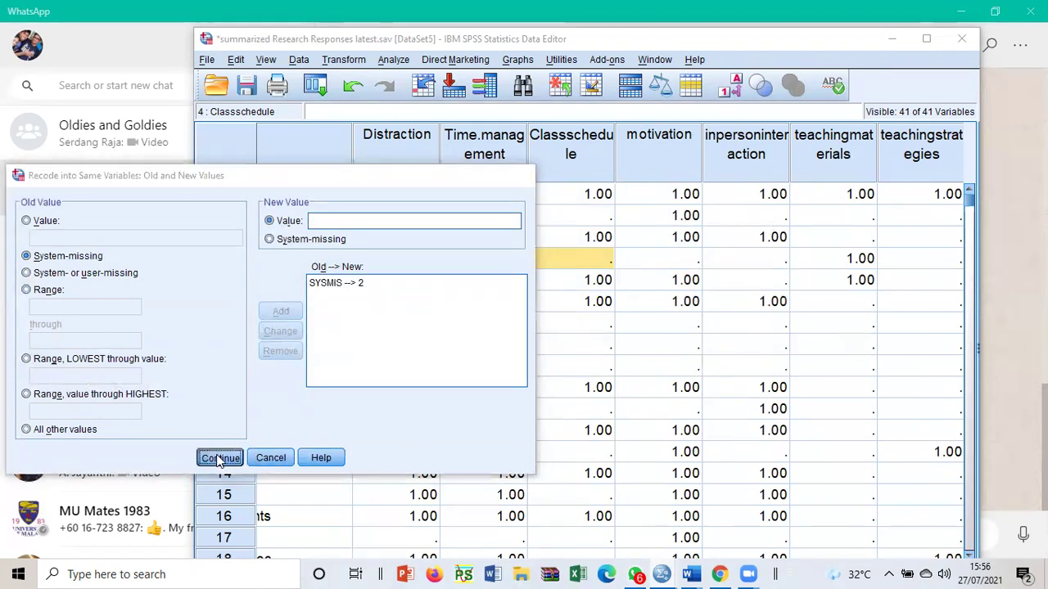
pyautogui.click(160, 413)
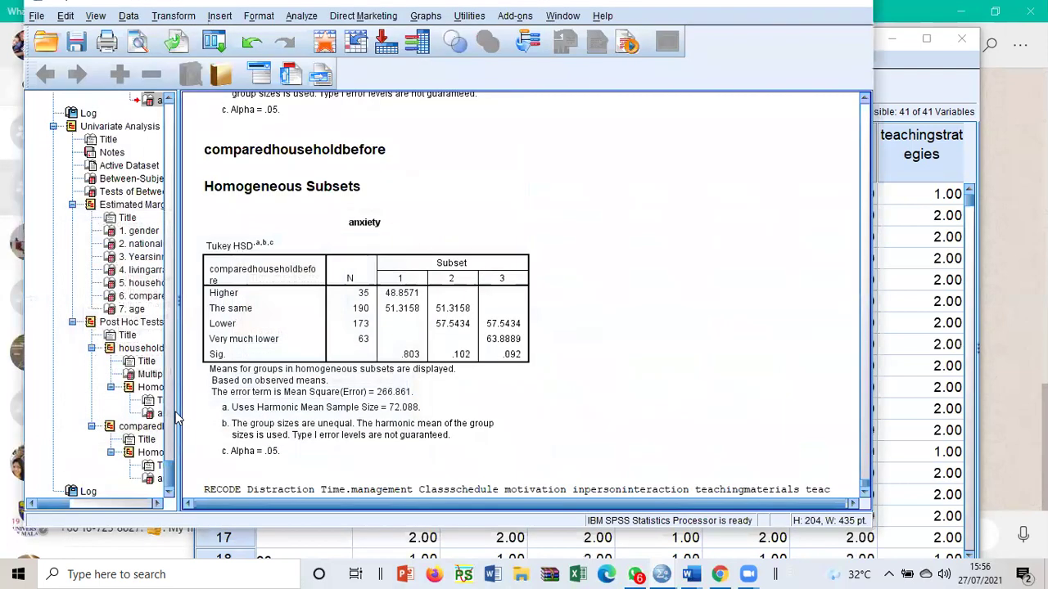
pyautogui.click(923, 323)
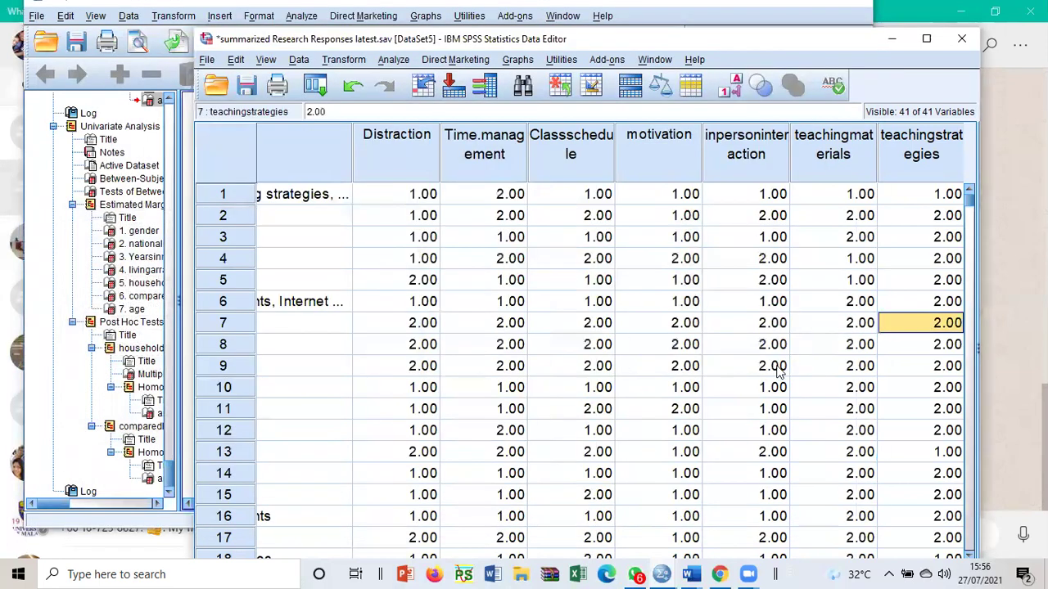
# - Define value labels for the Distraction variable: 1 as Yes and 2 as No
pyautogui.doubleClick(393, 147)
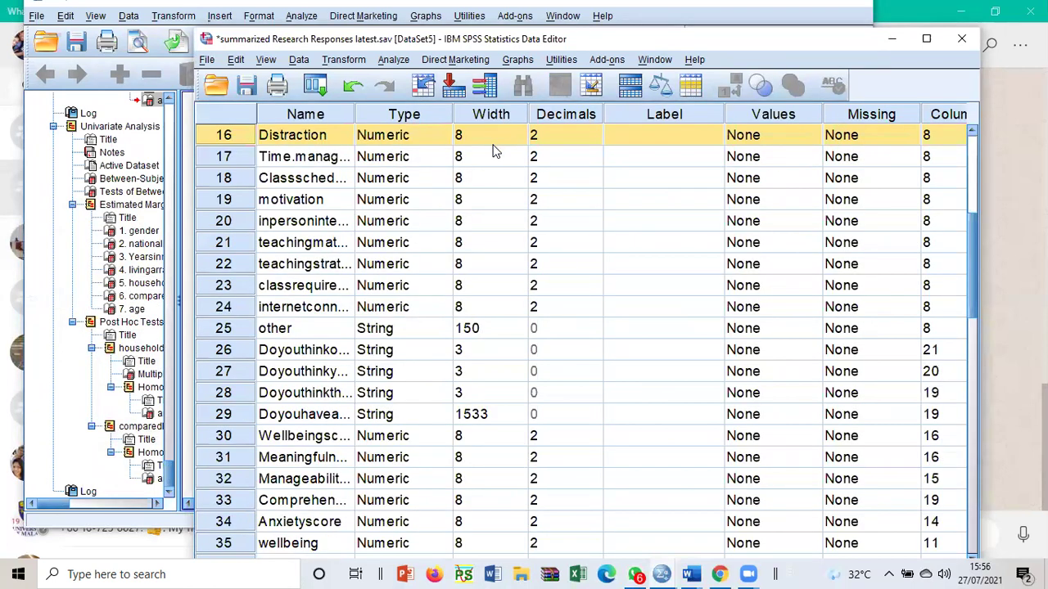
pyautogui.scroll(1, 493, 152)
pyautogui.doubleClick(808, 198)
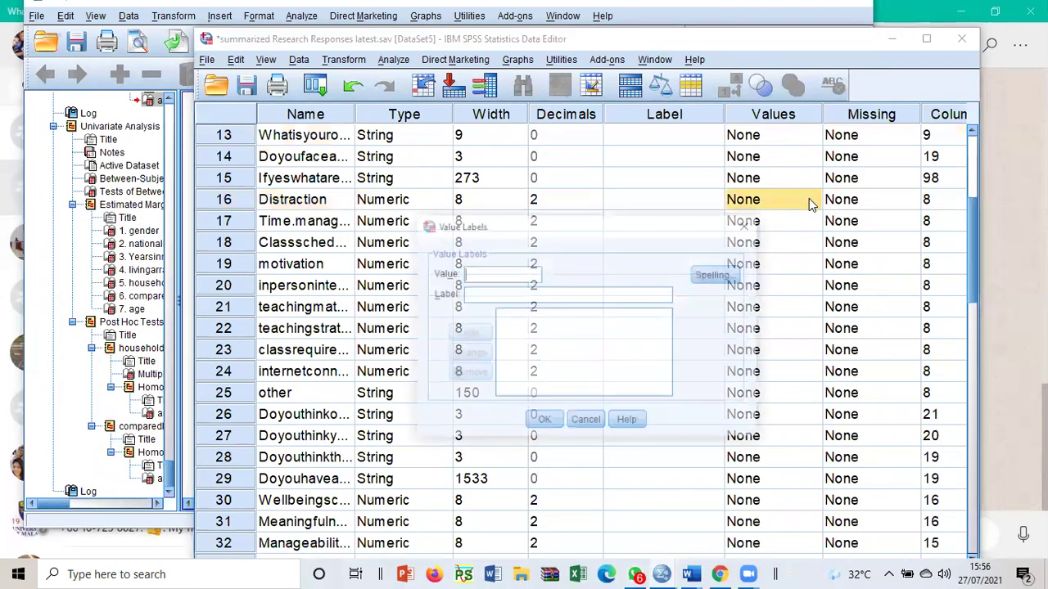
pyautogui.write('Yes')
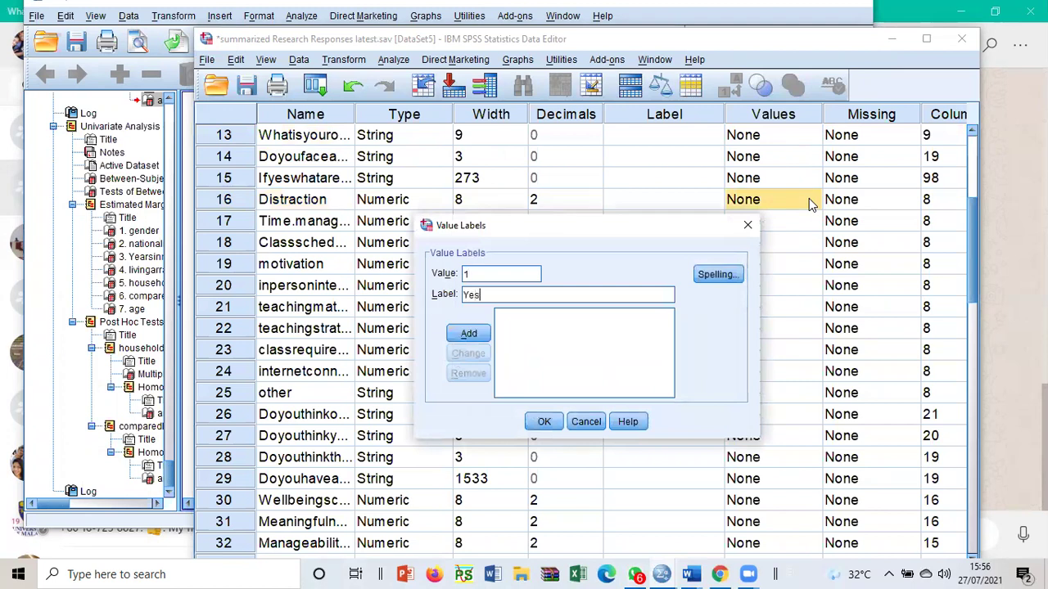
pyautogui.press('Return')
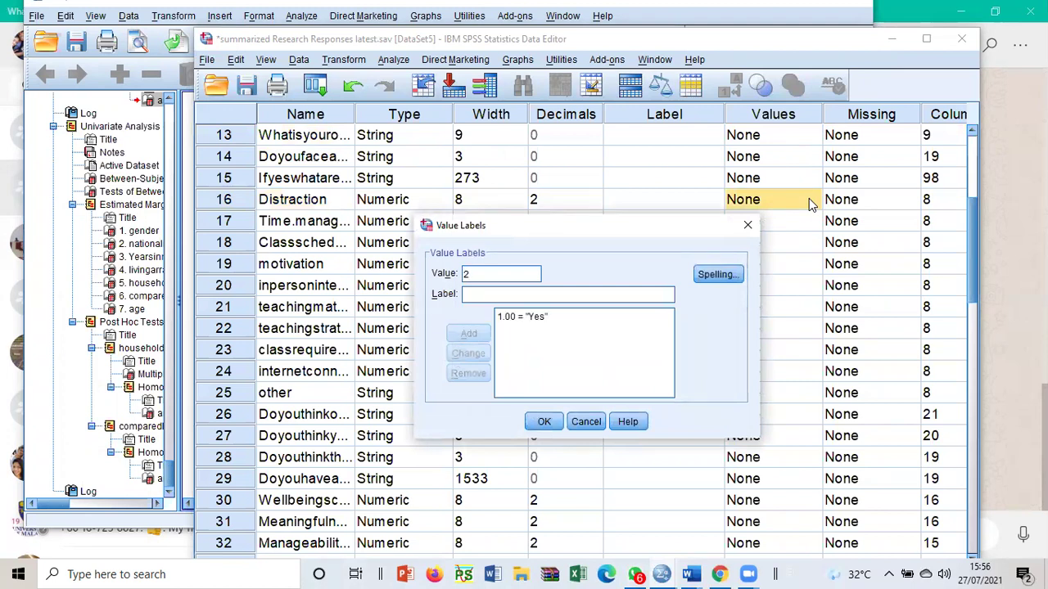
pyautogui.write('No')
pyautogui.press('Return')
pyautogui.click(543, 422)
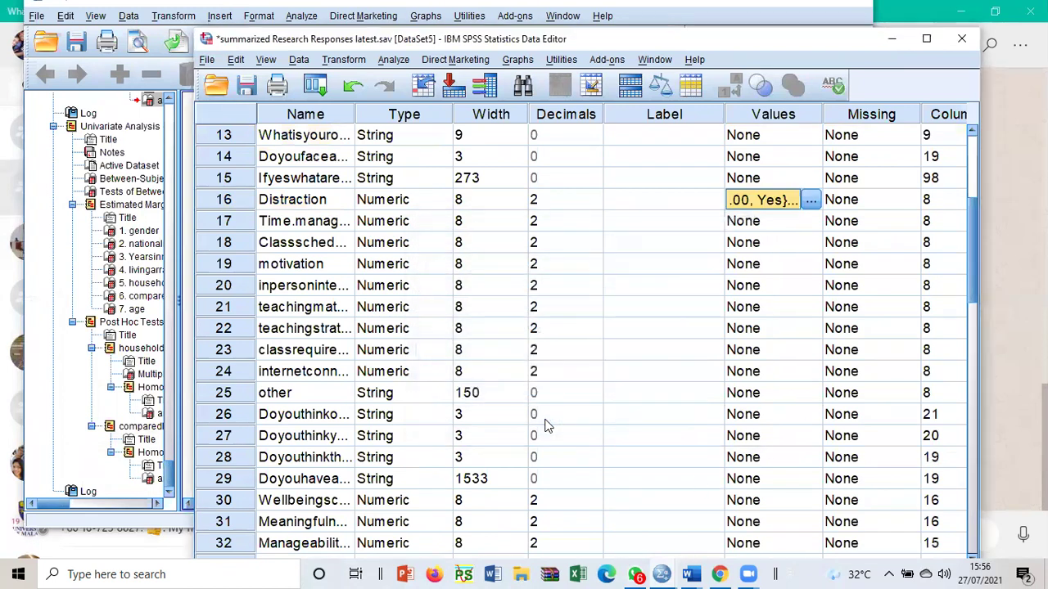
# - Reopen the last recode into same variables and add a rule changing old value 2 to 0 for the challenge variables
pyautogui.click(318, 87)
pyautogui.click(344, 111)
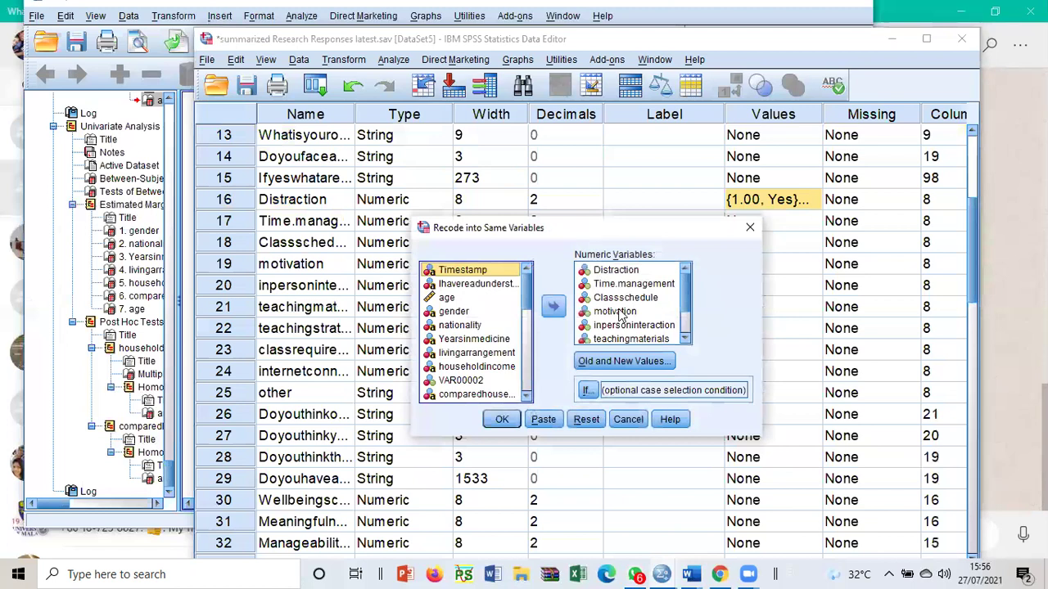
pyautogui.click(614, 361)
pyautogui.click(647, 293)
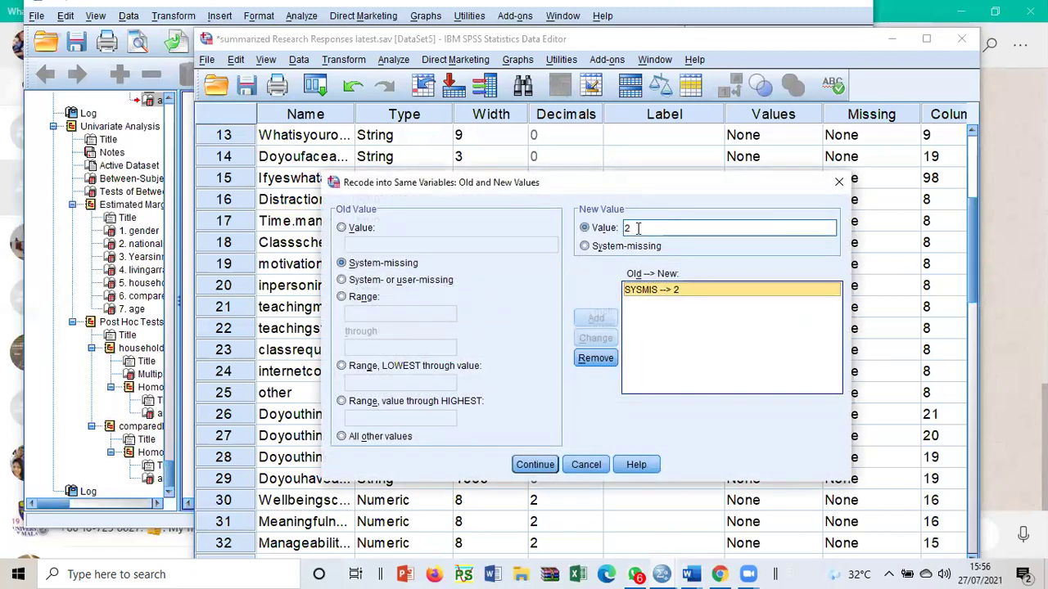
pyautogui.click(360, 229)
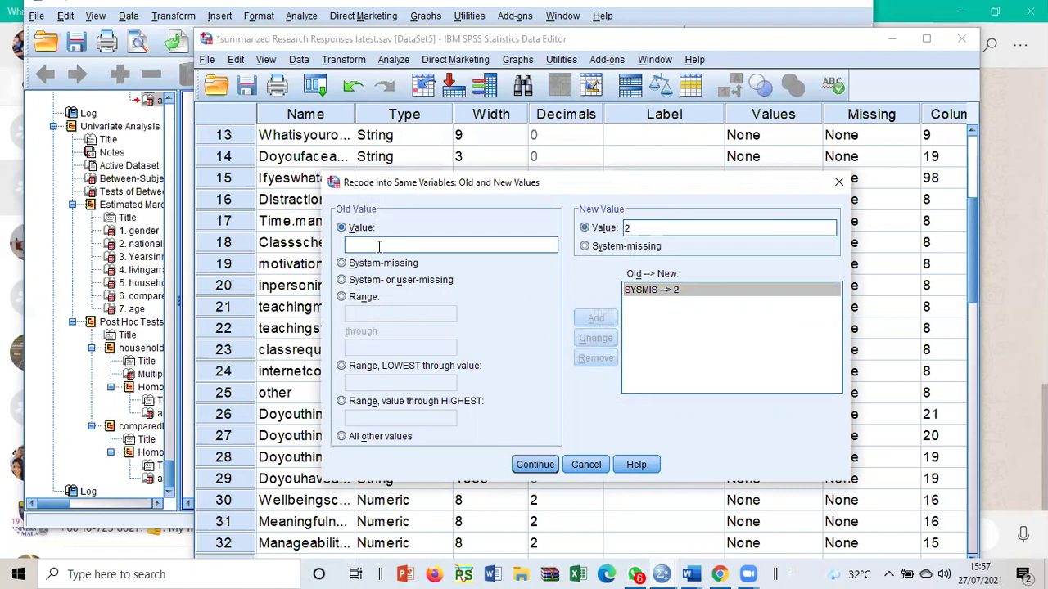
pyautogui.write('2')
pyautogui.doubleClick(632, 229)
pyautogui.write('0')
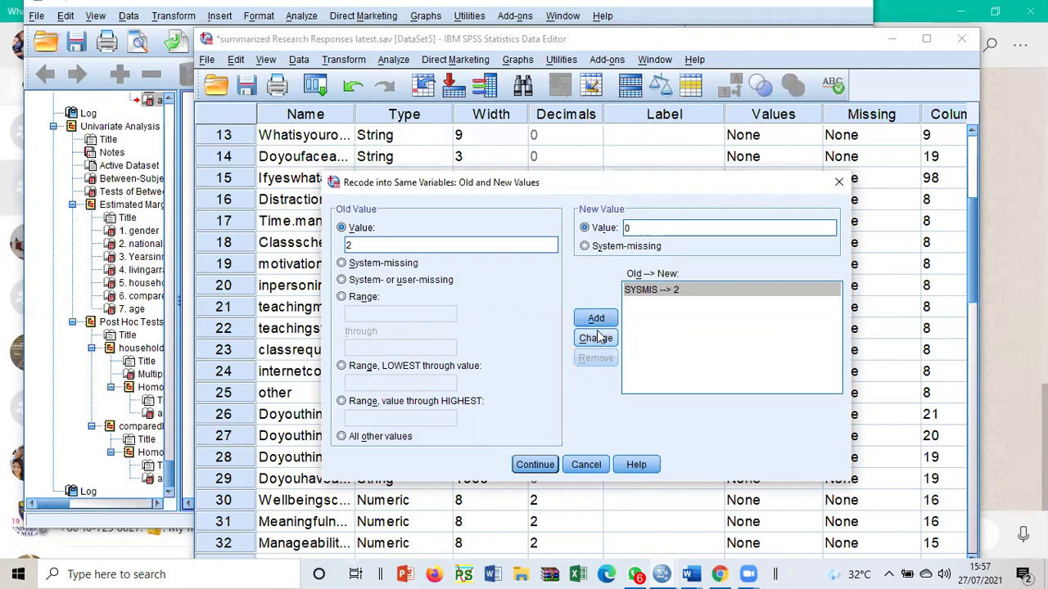
pyautogui.click(597, 327)
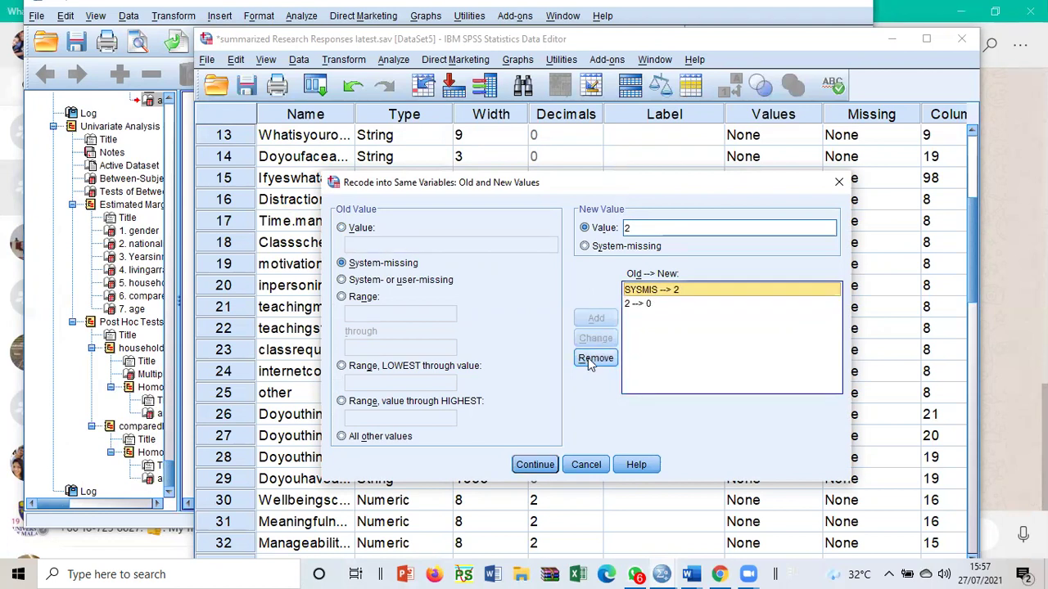
# - Remove the system-missing rule from the recode, run it and return to the data editor
pyautogui.click(592, 358)
pyautogui.click(528, 466)
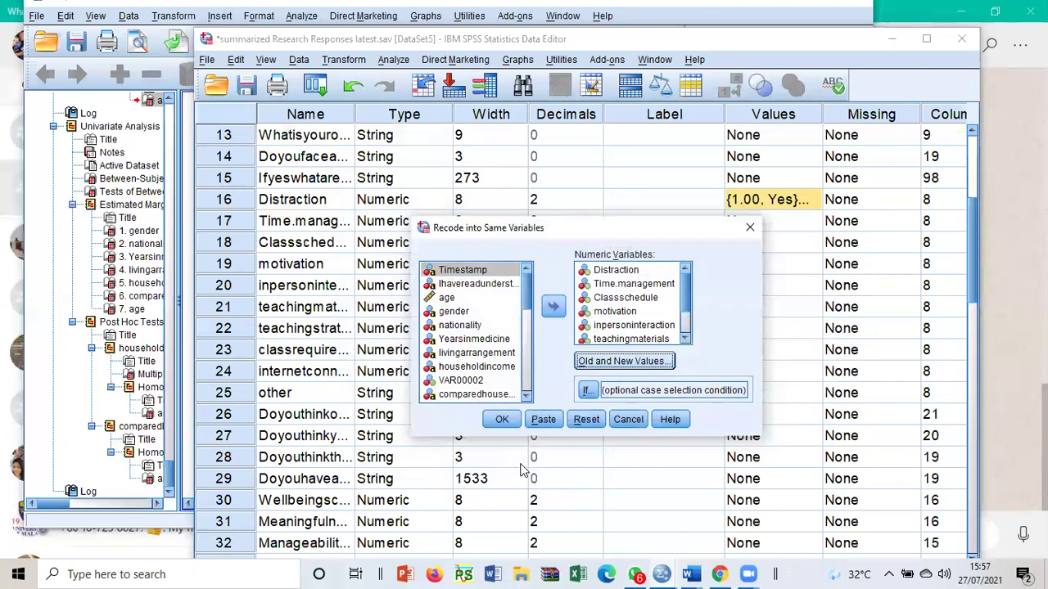
pyautogui.click(501, 420)
pyautogui.doubleClick(501, 6)
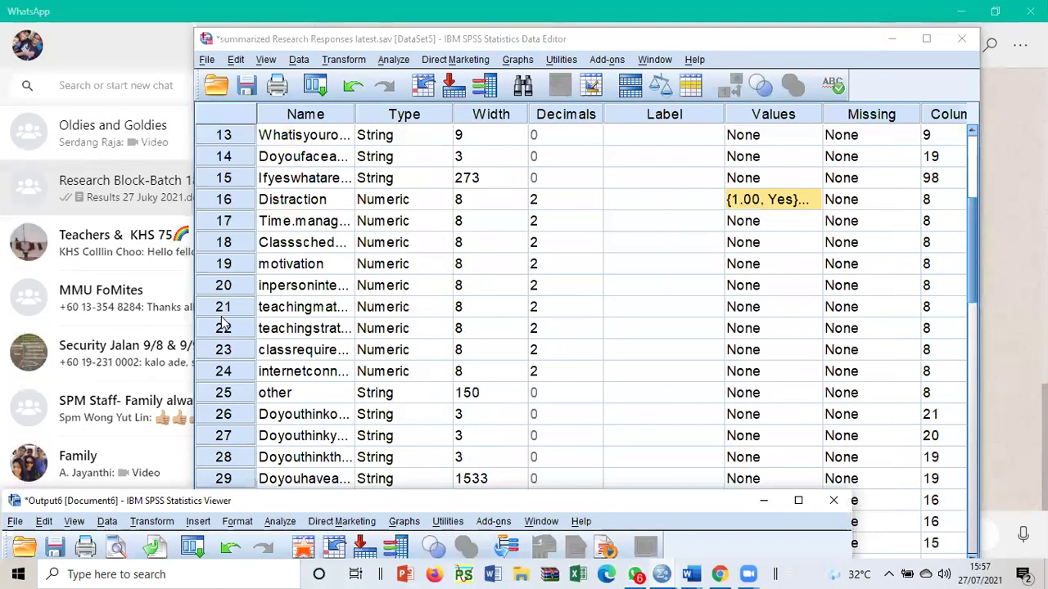
# - Change the Distraction variable's value labels so that 0 stands for No
pyautogui.scroll(-2, 223, 324)
pyautogui.scroll(3, 223, 324)
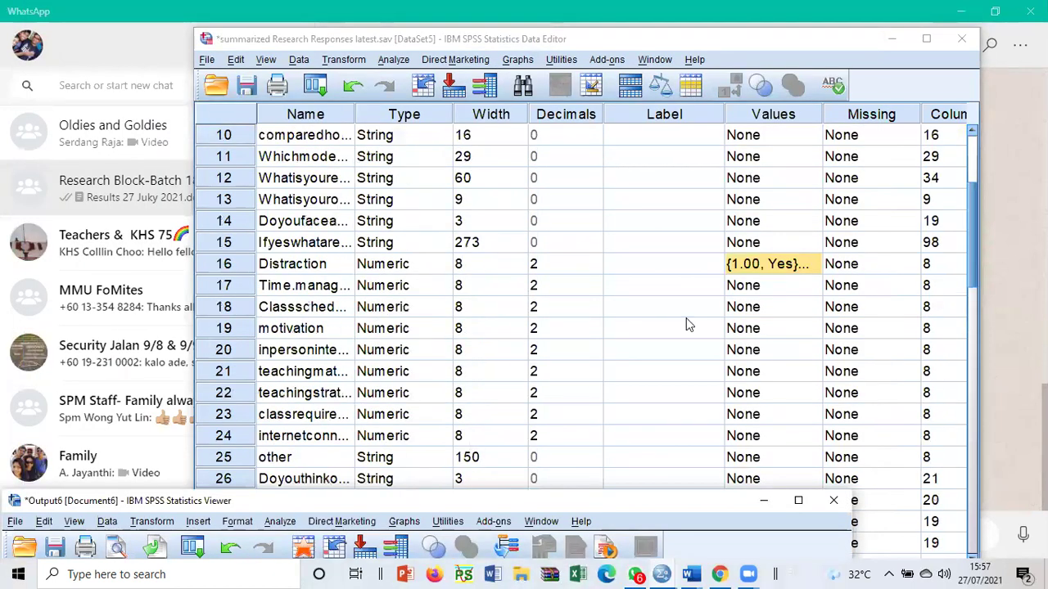
pyautogui.click(808, 264)
pyautogui.click(501, 334)
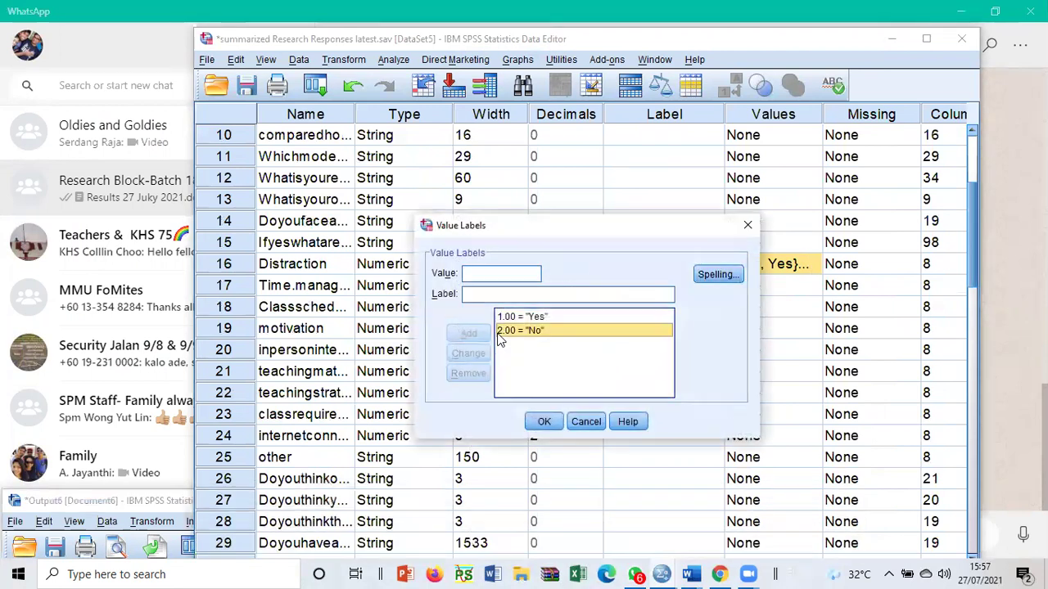
pyautogui.moveTo(490, 275); pyautogui.dragTo(434, 273)
pyautogui.write('0')
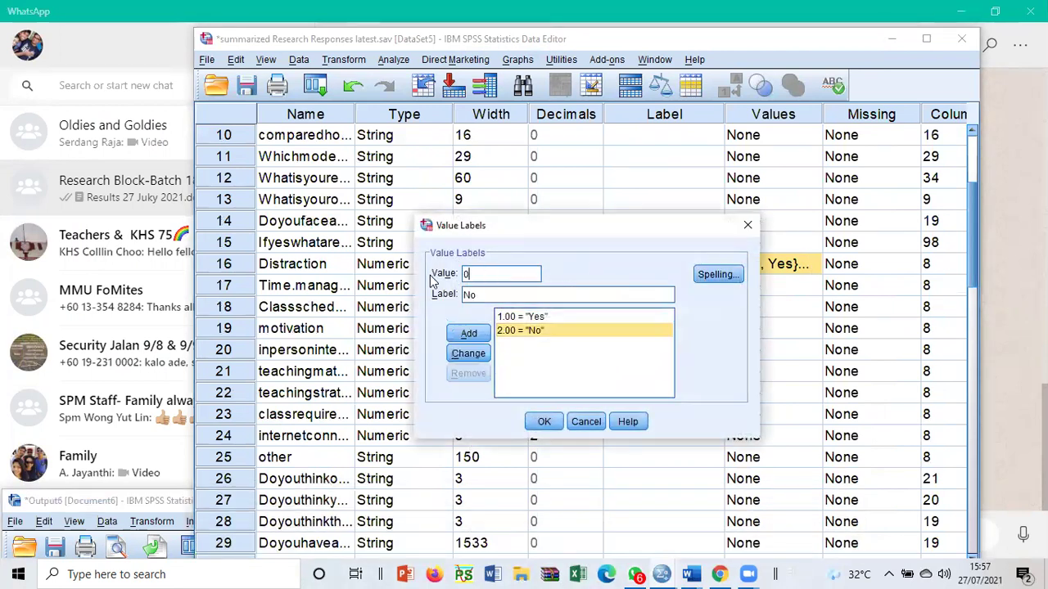
pyautogui.click(469, 353)
pyautogui.click(544, 421)
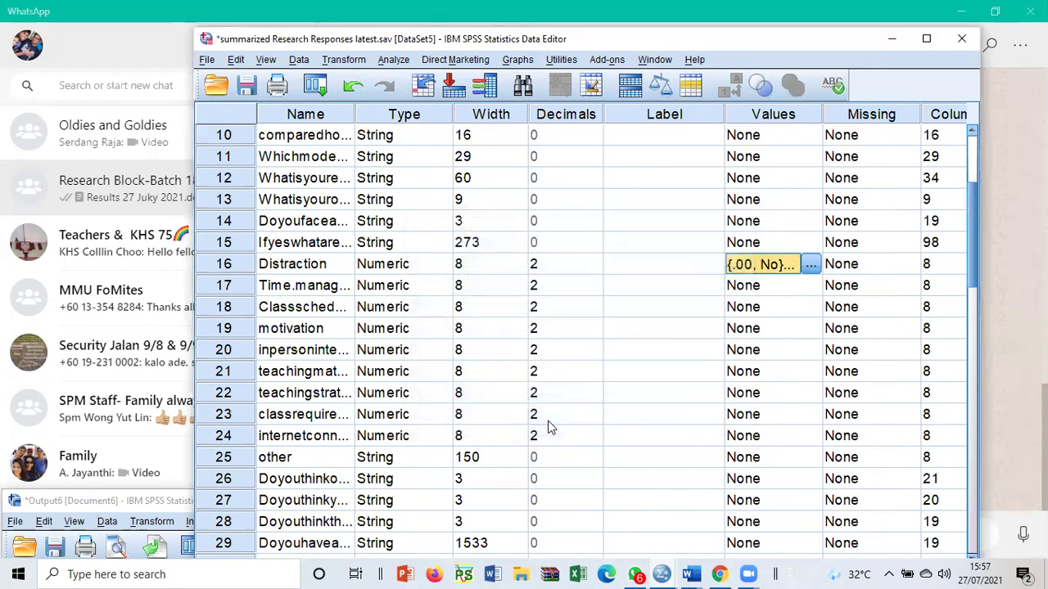
# - Copy the Distraction variable's value labels to the variables from Classschedule through other
pyautogui.rightClick(760, 263)
pyautogui.click(777, 286)
pyautogui.moveTo(777, 287); pyautogui.dragTo(750, 457)
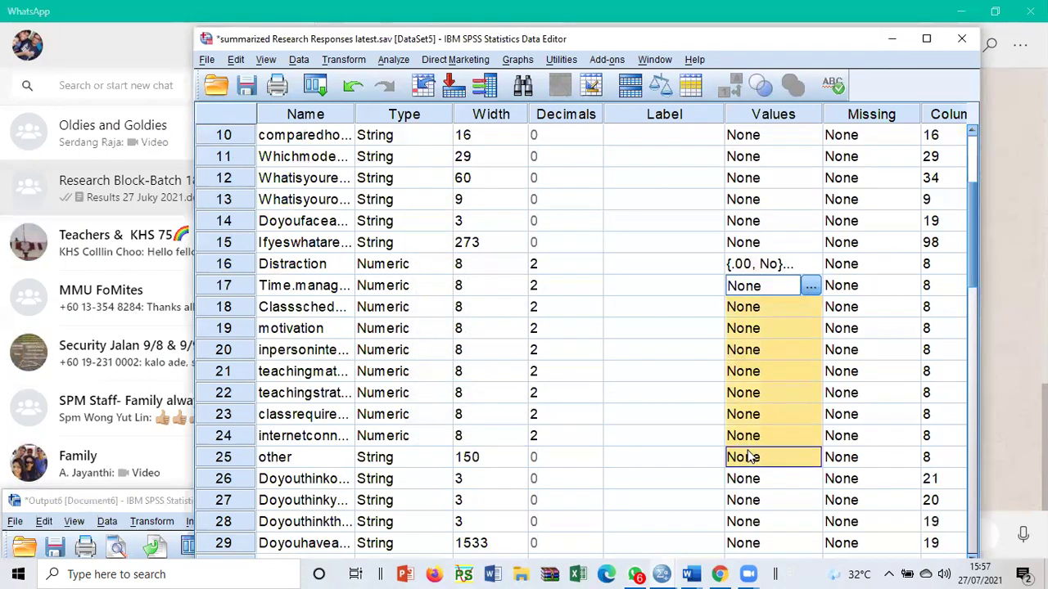
pyautogui.click(750, 456)
pyautogui.rightClick(750, 457)
pyautogui.moveTo(764, 306); pyautogui.dragTo(748, 468)
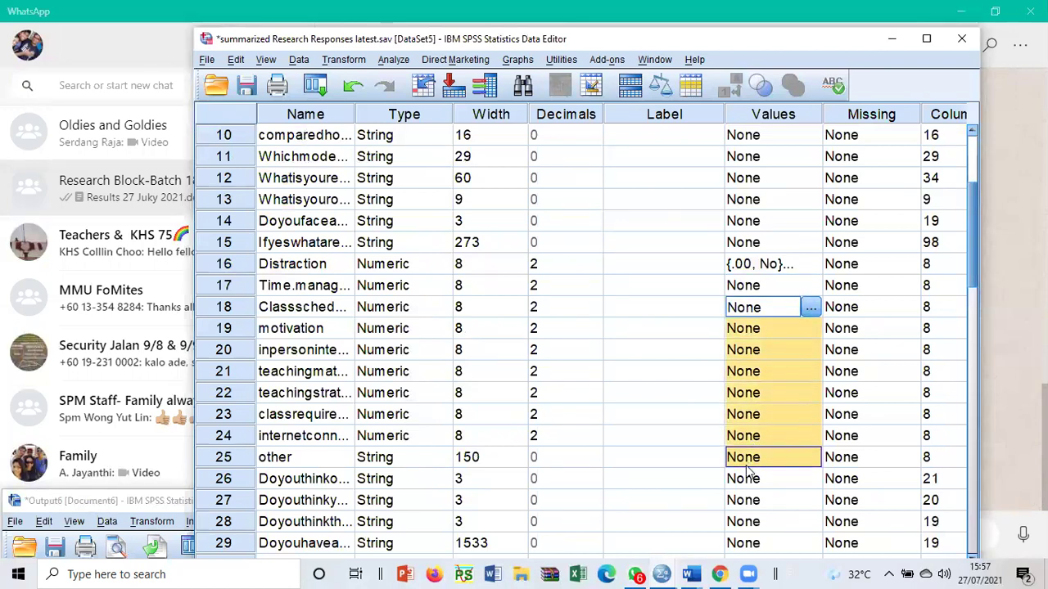
pyautogui.rightClick(745, 461)
pyautogui.click(756, 485)
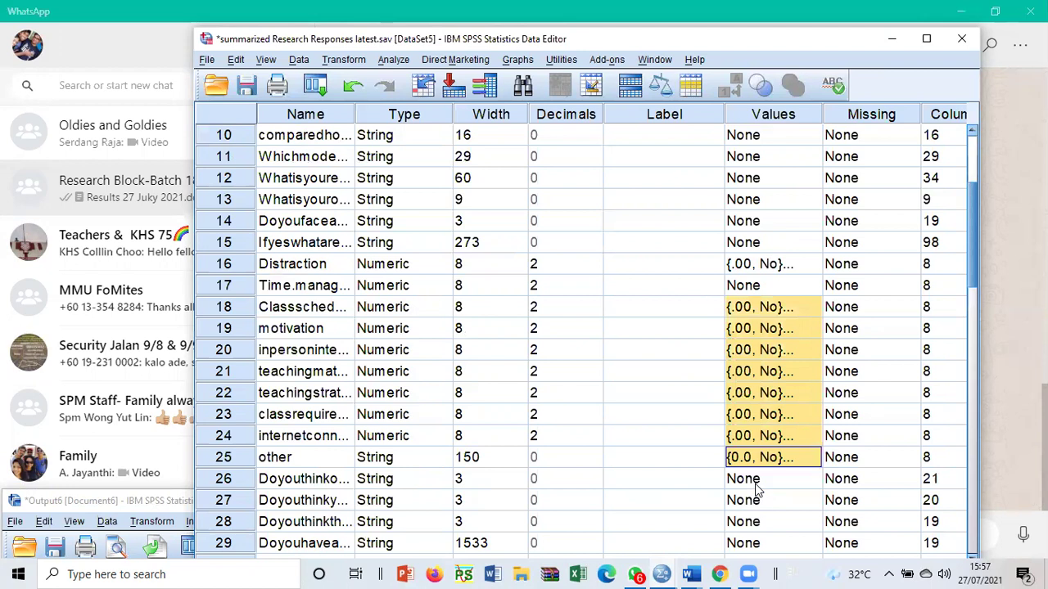
pyautogui.click(406, 436)
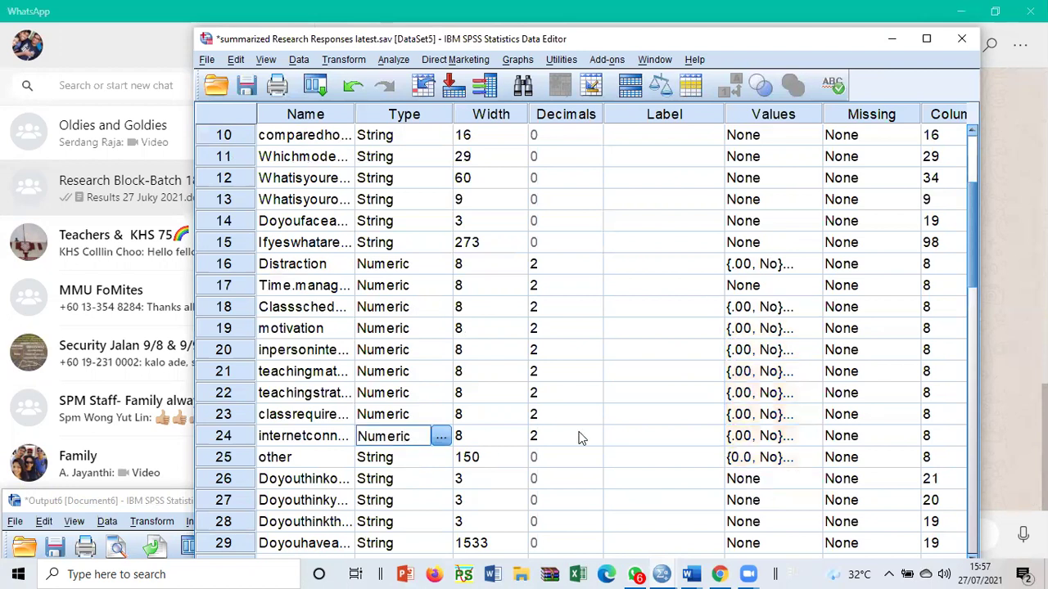
pyautogui.click(761, 440)
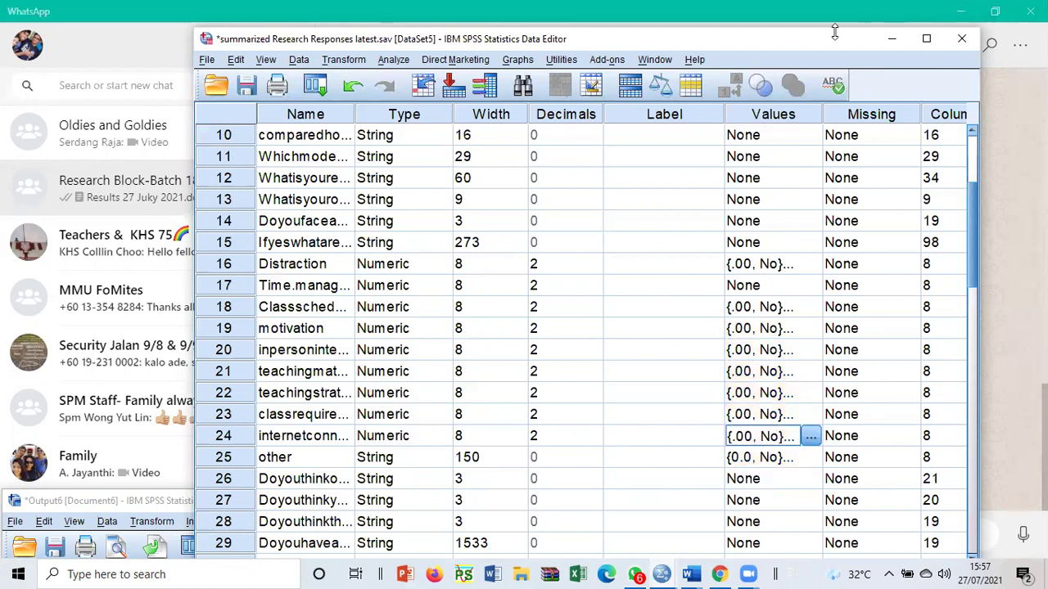
# - Open the Frequencies analysis and reset it to an empty variable selection
pyautogui.hotkey('alt', 'a')
pyautogui.press('Down')
pyautogui.press('Down')
pyautogui.press('Right')
pyautogui.press('Down')
pyautogui.press('Return')
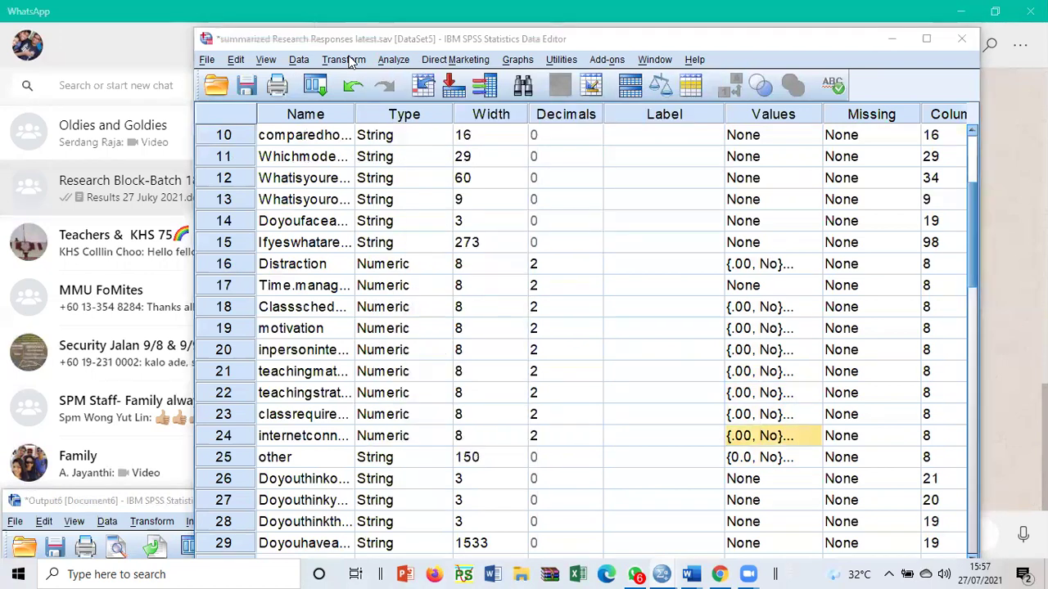
pyautogui.click(587, 420)
# - Run frequency tables for the nine challenge variables from Distraction to internetconnection
pyautogui.scroll(-3, 471, 320)
pyautogui.scroll(-3, 469, 318)
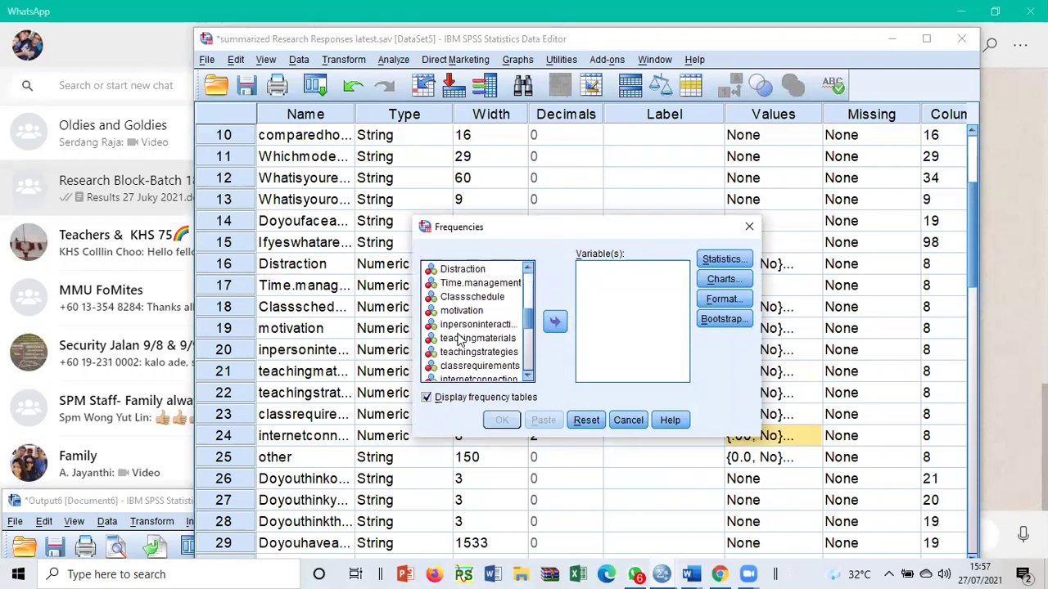
pyautogui.scroll(2, 463, 328)
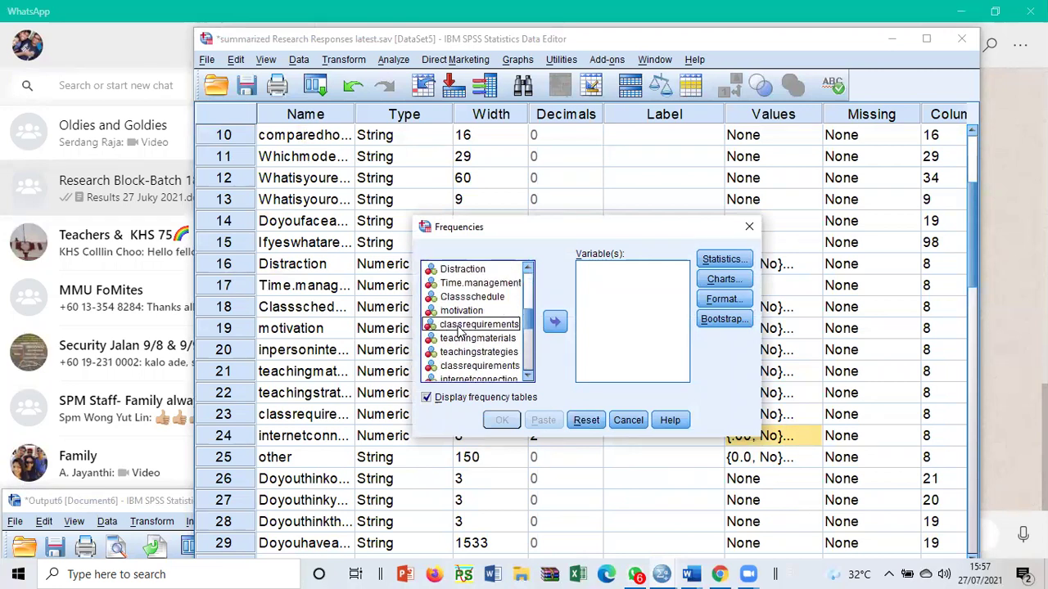
pyautogui.click(469, 283)
pyautogui.click(466, 270)
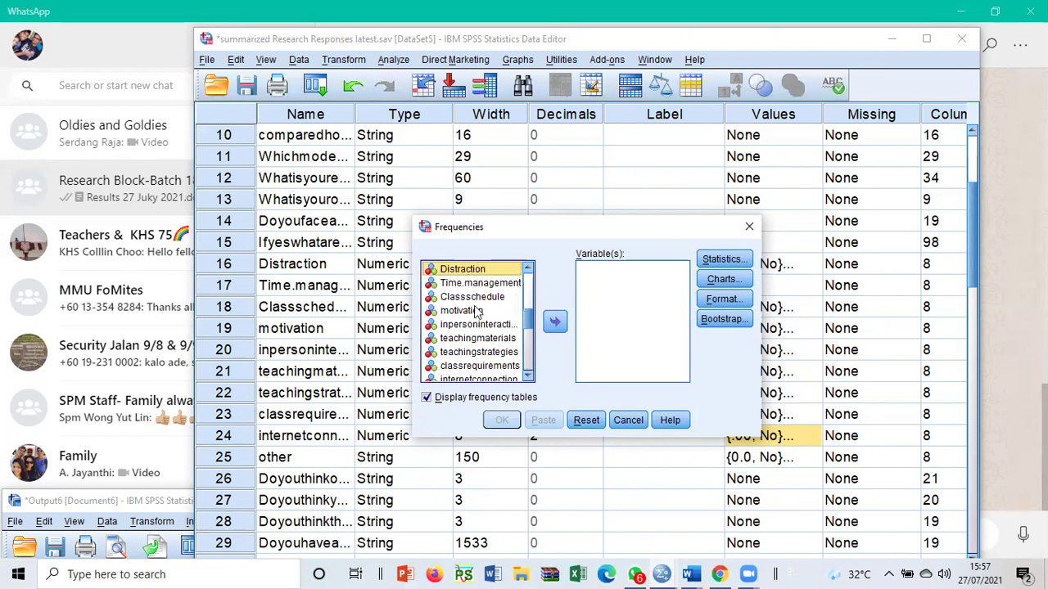
pyautogui.click(528, 378)
pyautogui.keyDown('shift'); pyautogui.click(509, 378); pyautogui.keyUp('shift')
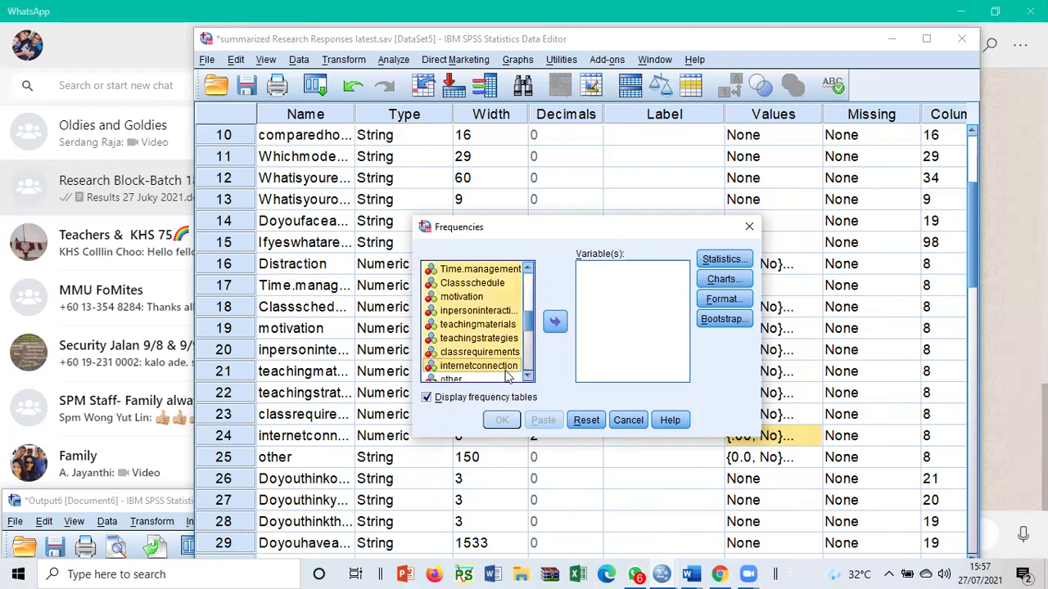
pyautogui.click(555, 321)
pyautogui.click(502, 420)
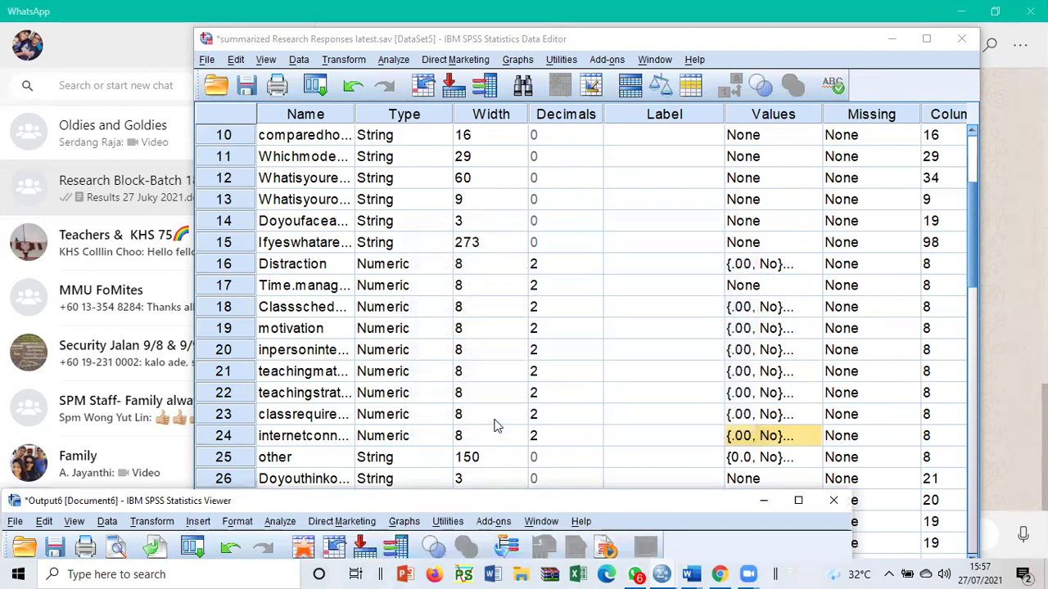
# - Bring up the output viewer and examine the Yes and No frequencies for each challenge variable from Distraction to internetconnection
pyautogui.moveTo(500, 501); pyautogui.dragTo(533, 9)
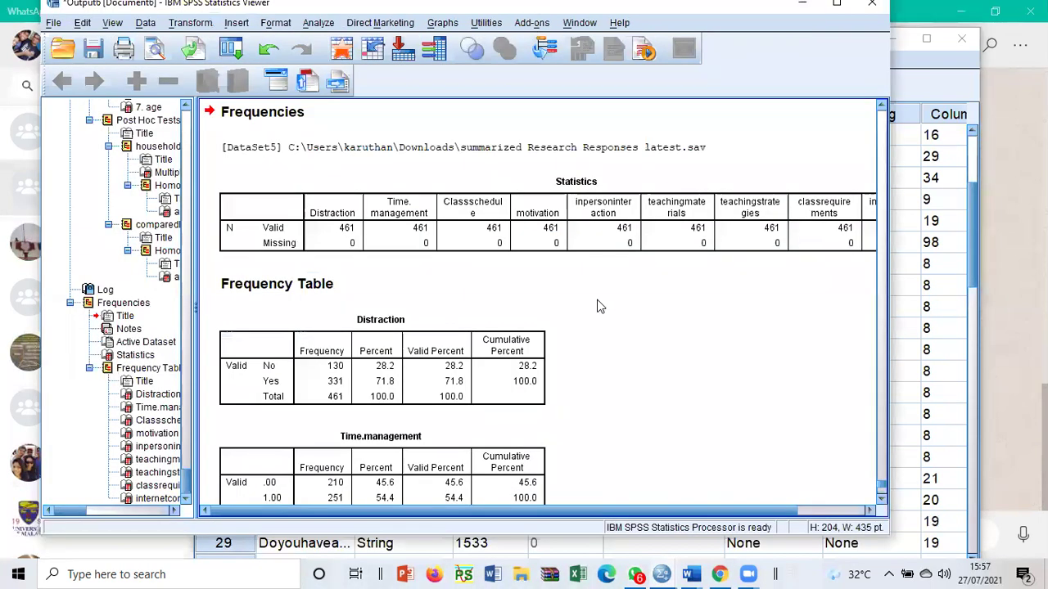
pyautogui.scroll(-1, 597, 304)
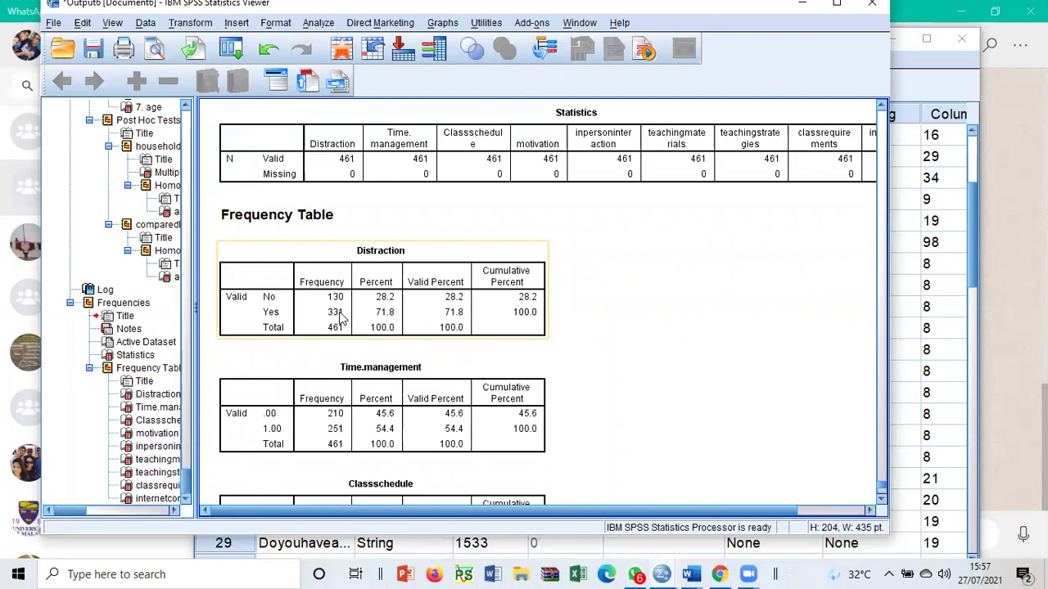
pyautogui.scroll(-1, 340, 328)
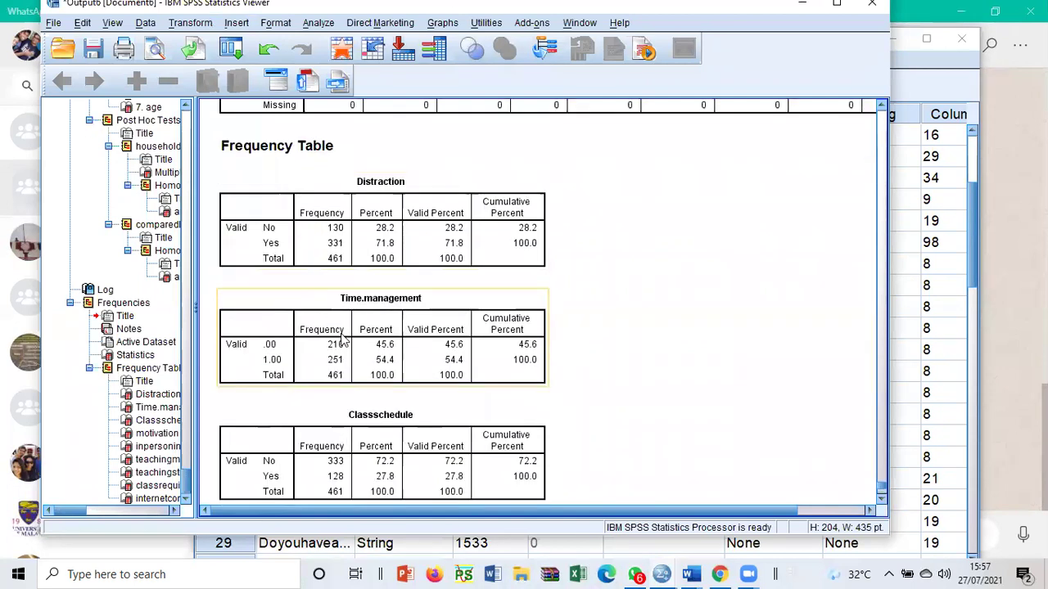
pyautogui.scroll(-1, 342, 364)
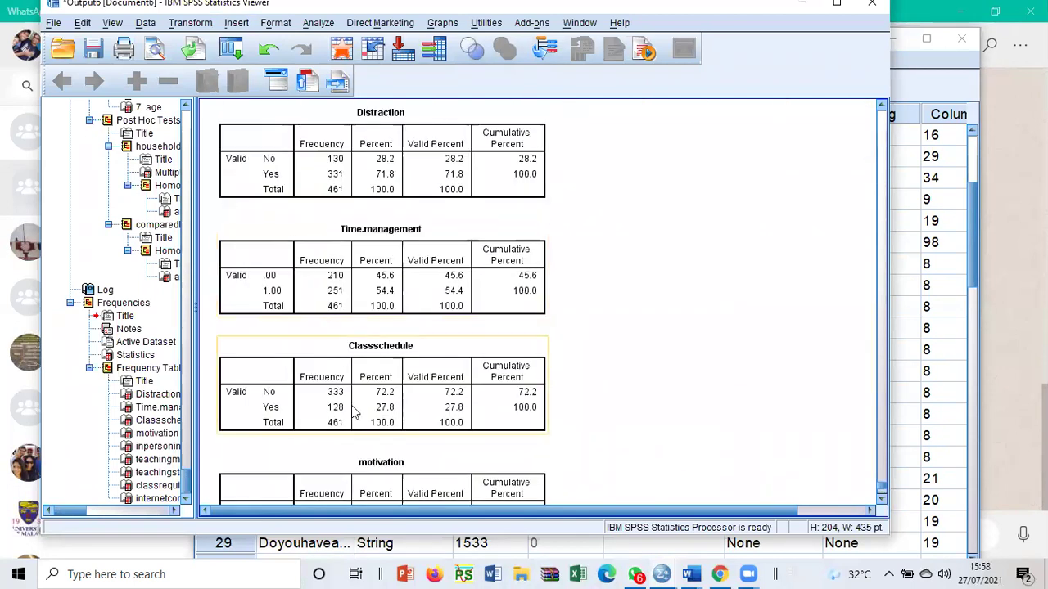
pyautogui.scroll(-1, 575, 394)
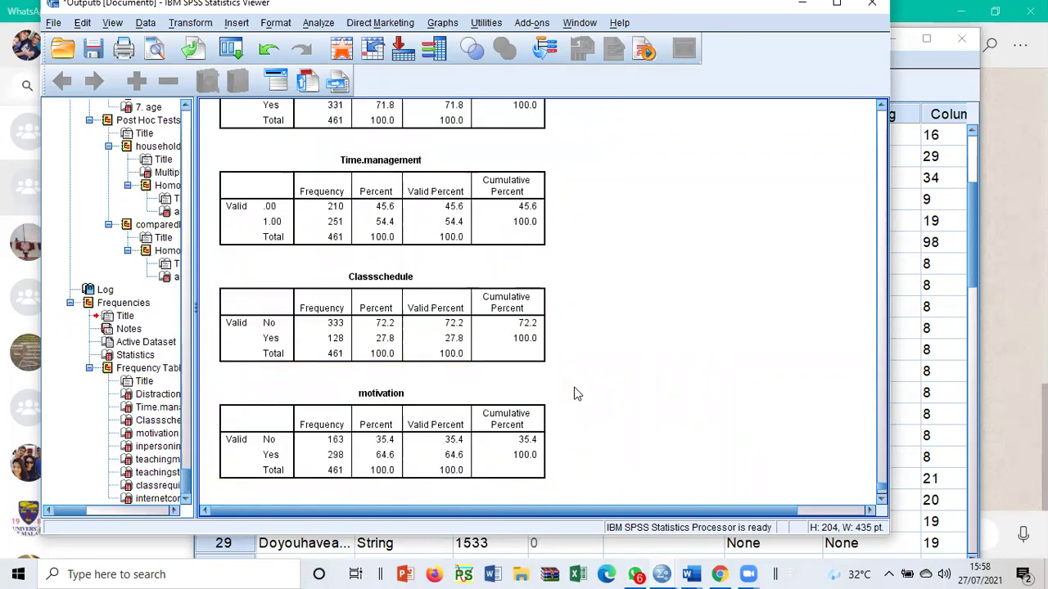
pyautogui.scroll(-1, 576, 394)
pyautogui.scroll(-1, 575, 393)
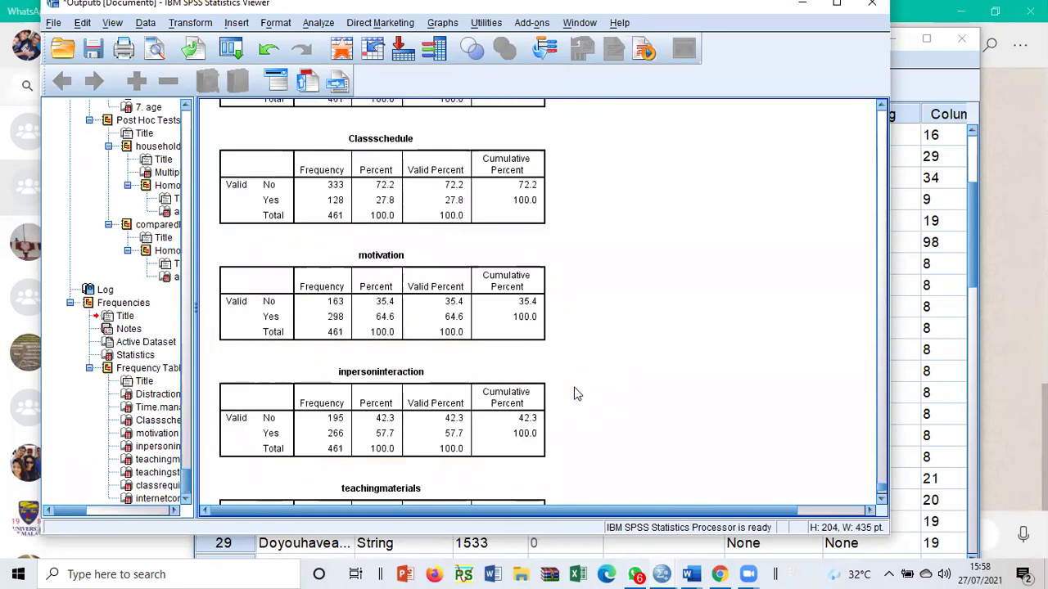
pyautogui.scroll(-1, 576, 394)
pyautogui.scroll(-1, 575, 394)
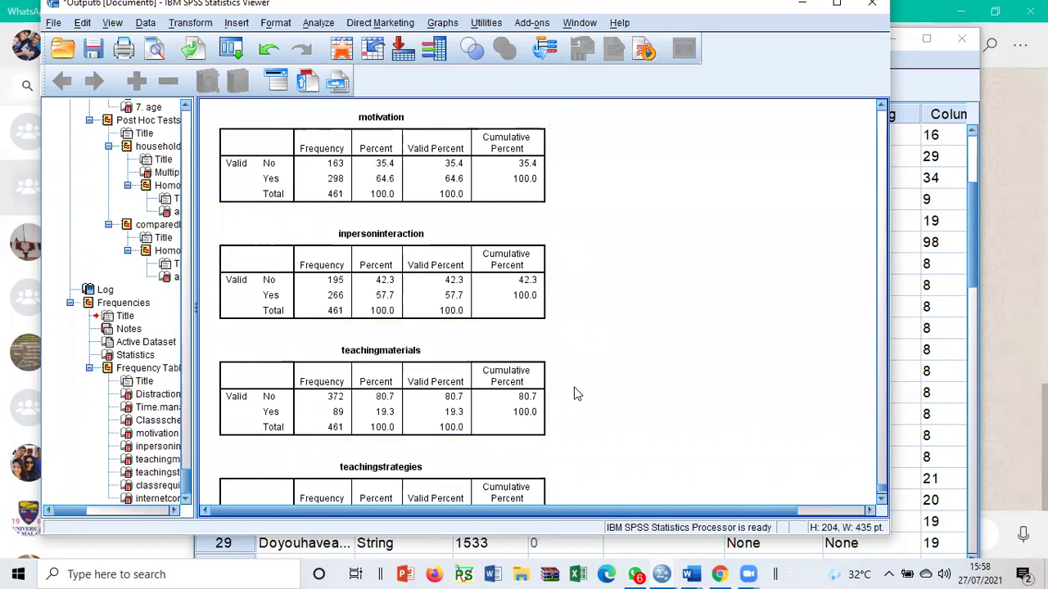
pyautogui.click(419, 393)
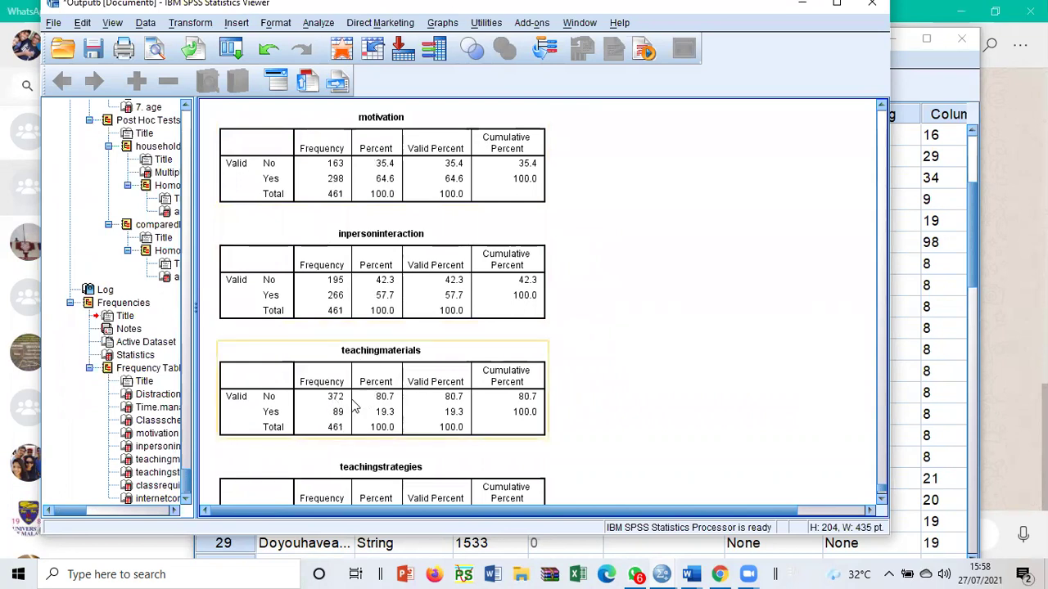
pyautogui.scroll(-1, 648, 385)
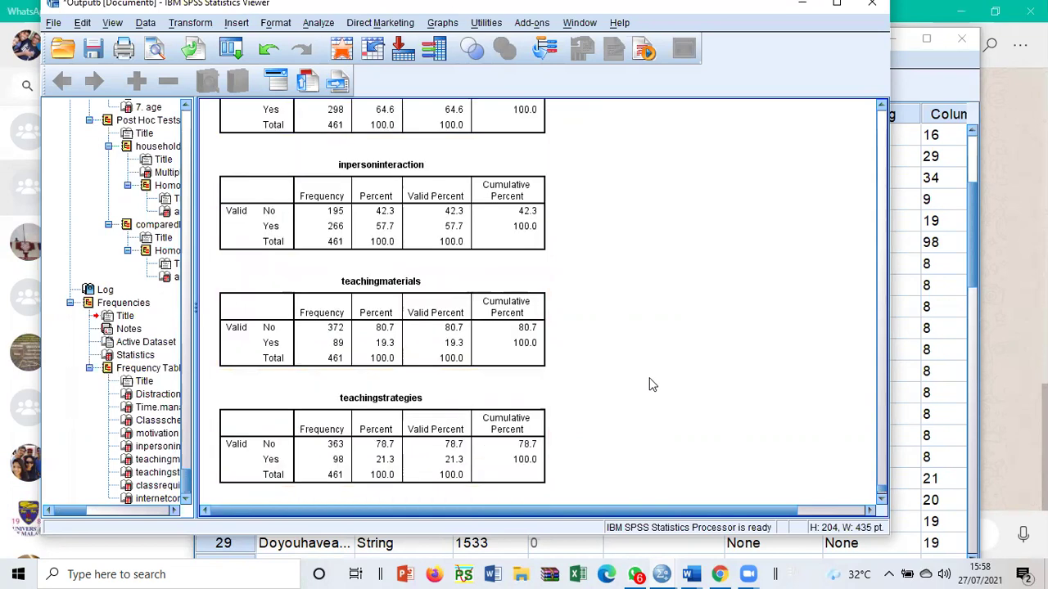
pyautogui.click(500, 400)
pyautogui.click(599, 401)
pyautogui.scroll(-2, 601, 402)
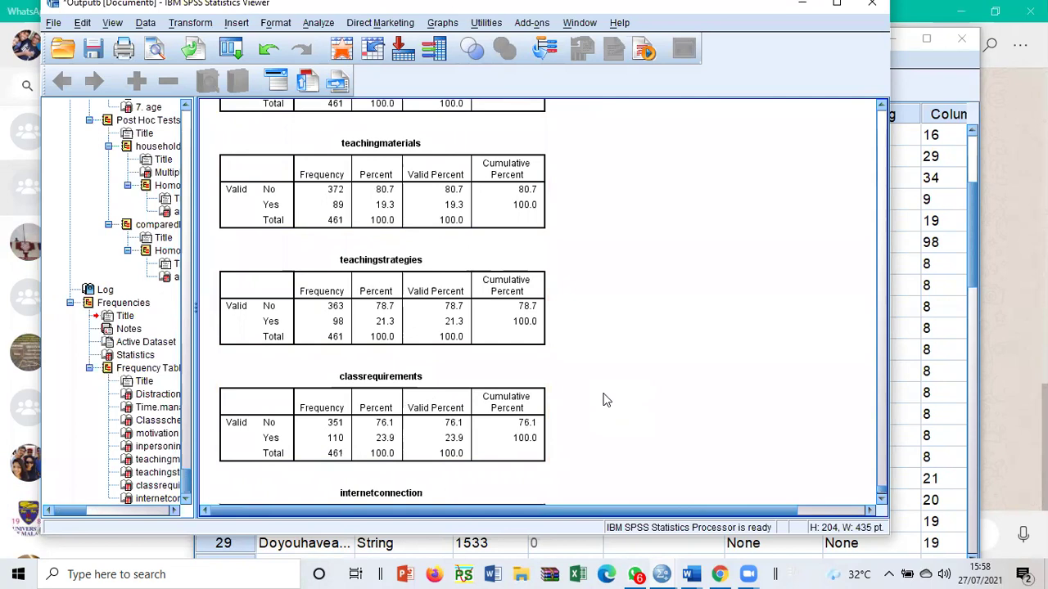
pyautogui.click(370, 339)
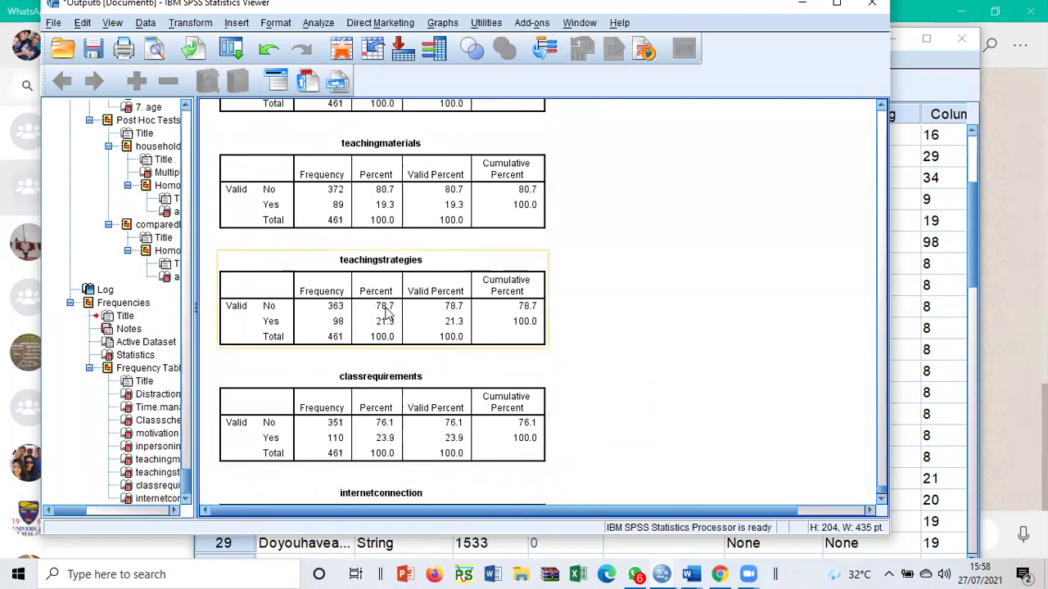
pyautogui.click(701, 377)
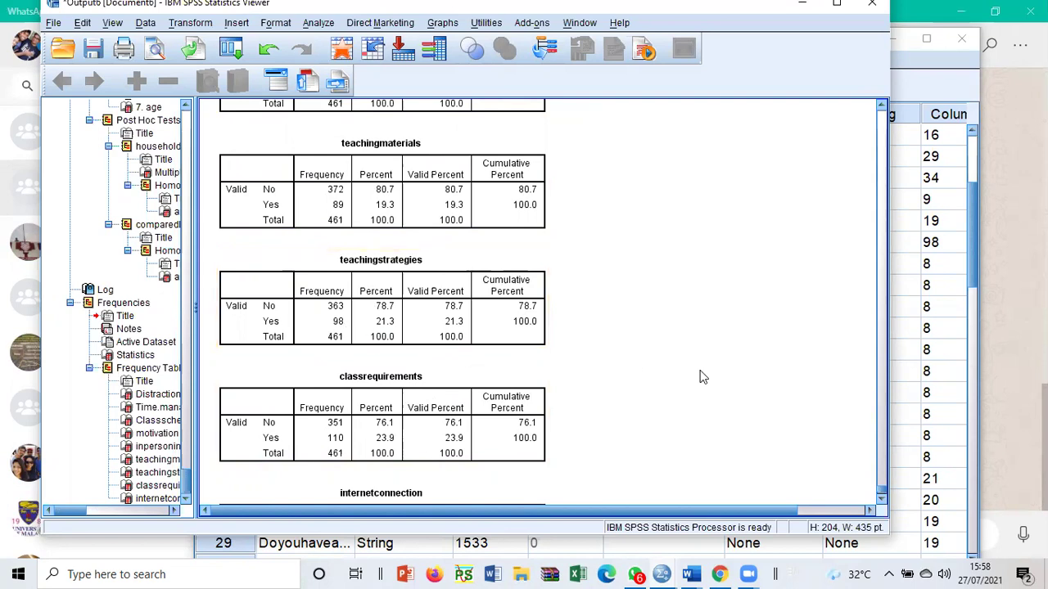
pyautogui.scroll(-3, 700, 376)
pyautogui.scroll(-1, 701, 377)
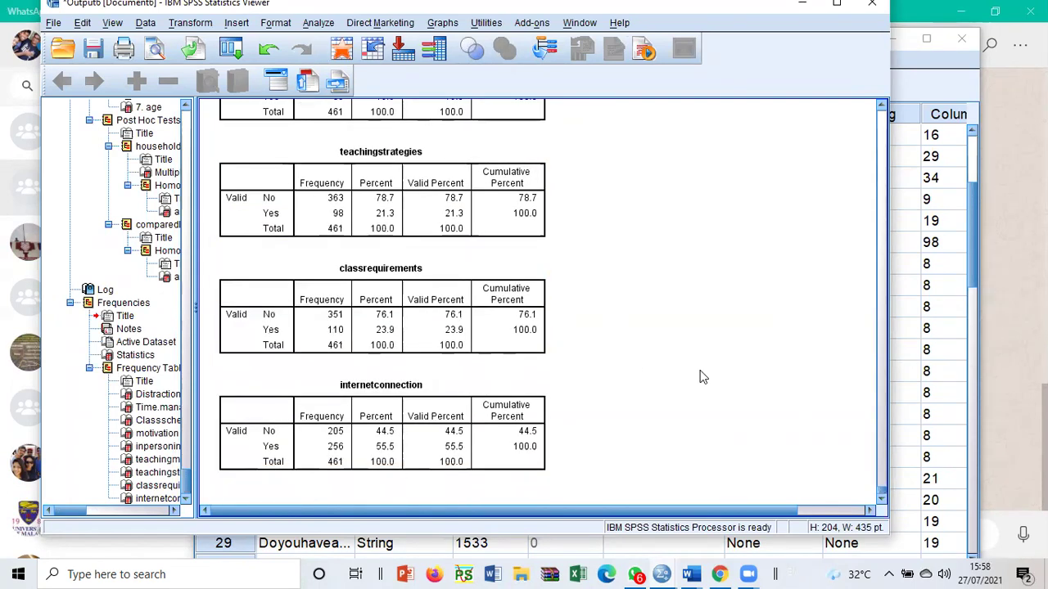
# - Review the challenge frequency tables from internetconnection back up to Distraction and Time.management, checking their value labels
pyautogui.click(380, 391)
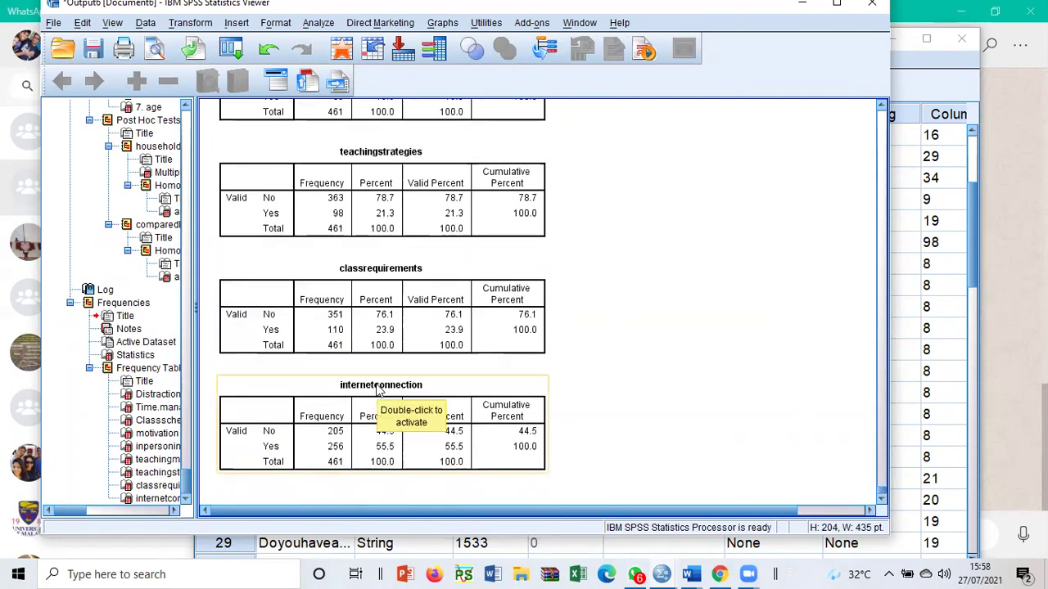
pyautogui.click(705, 383)
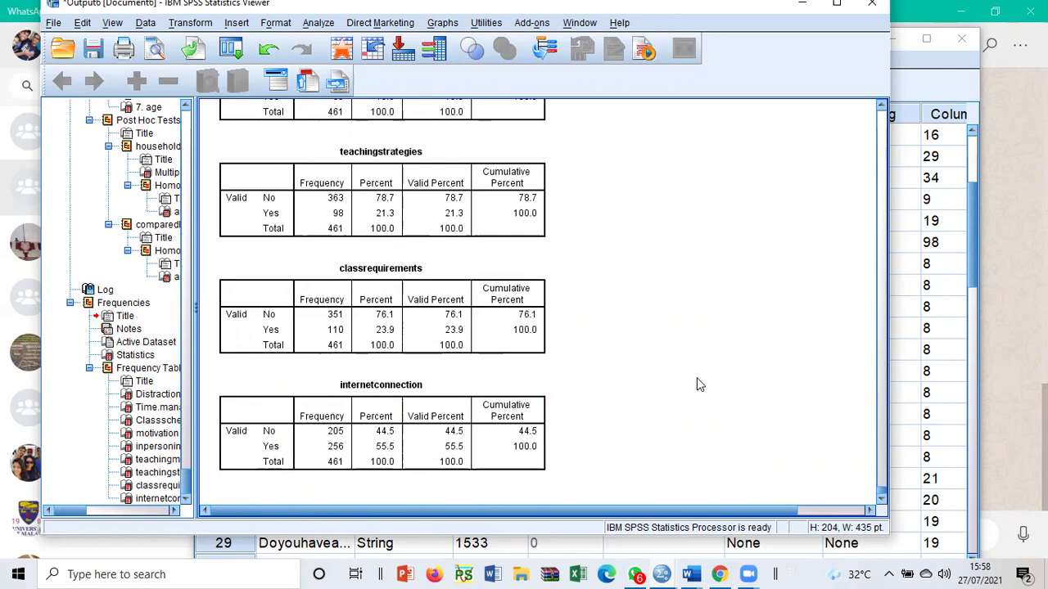
pyautogui.scroll(10, 698, 383)
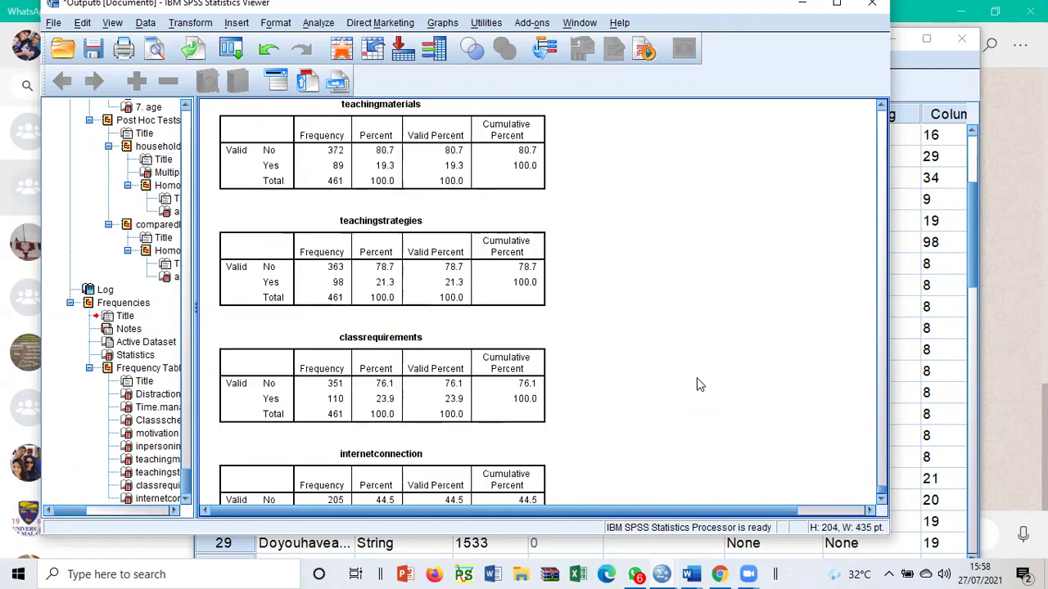
pyautogui.click(357, 332)
pyautogui.click(353, 406)
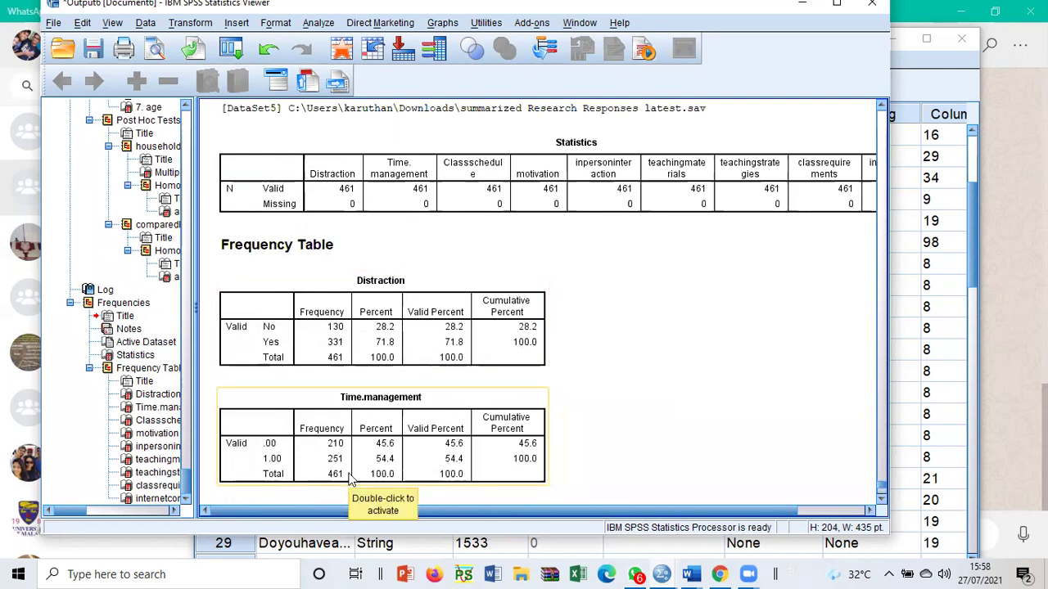
pyautogui.click(294, 353)
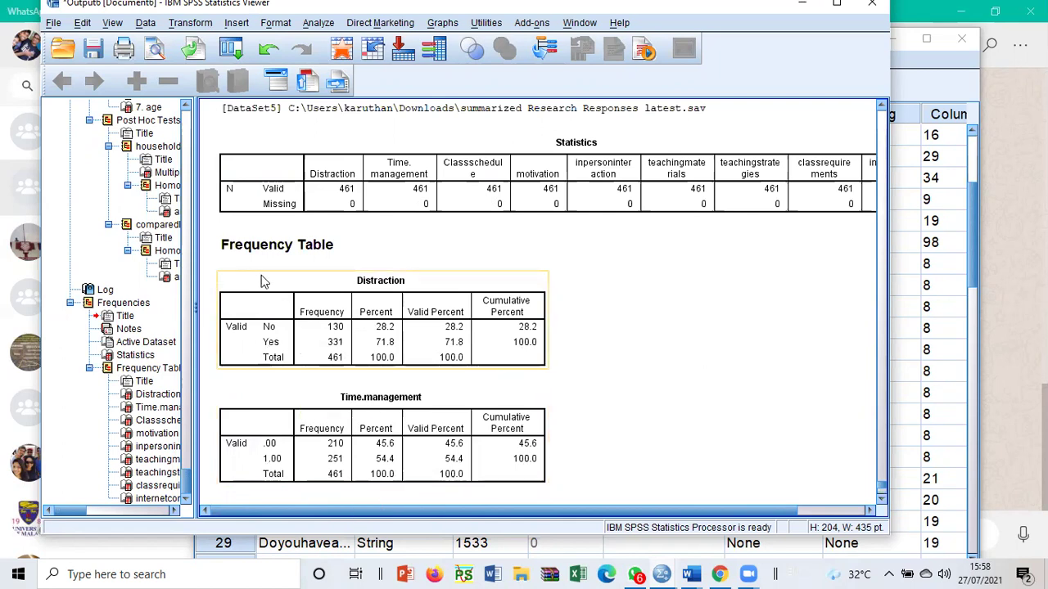
pyautogui.click(584, 281)
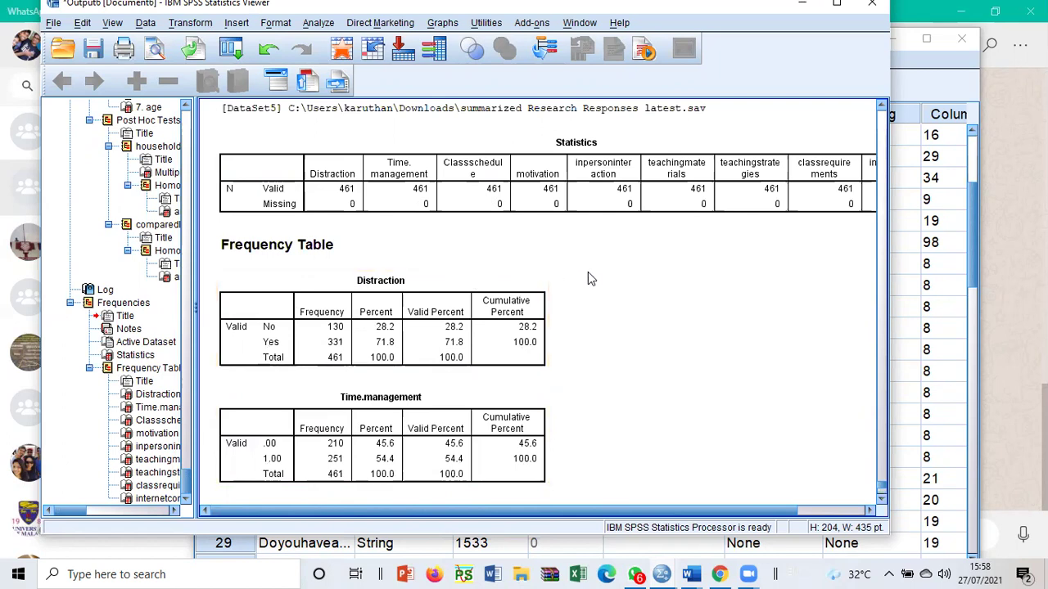
pyautogui.click(433, 440)
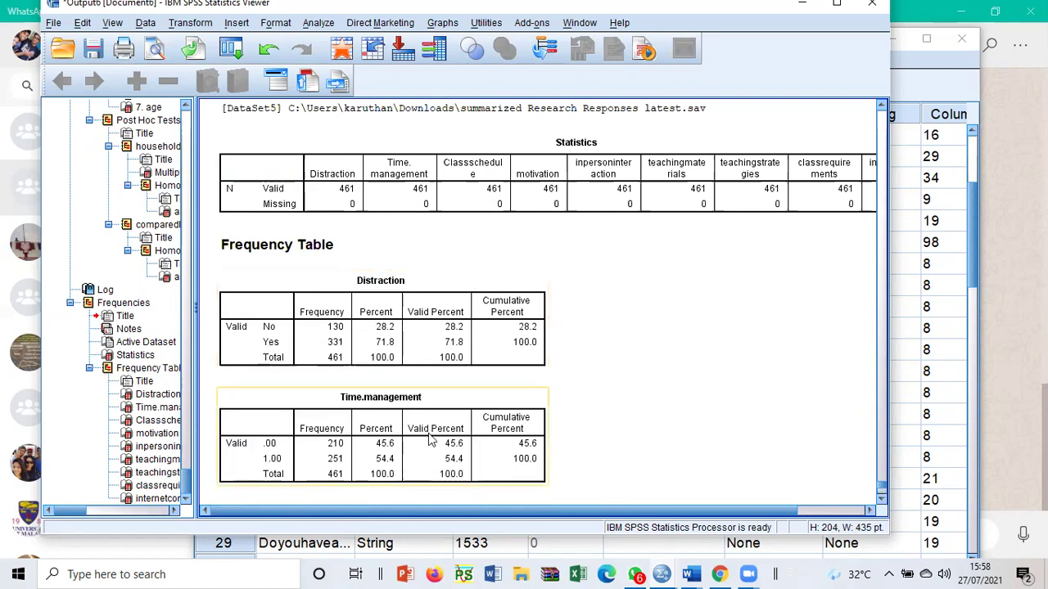
pyautogui.click(697, 436)
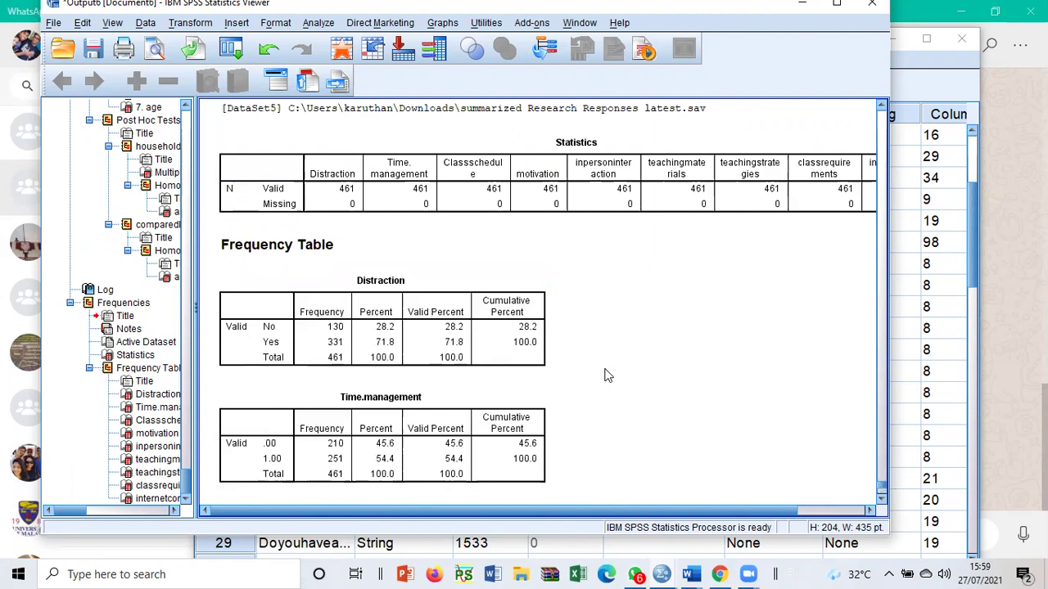
# - Return to the data editor and save the summarized Research Responses latest dataset
pyautogui.click(803, 5)
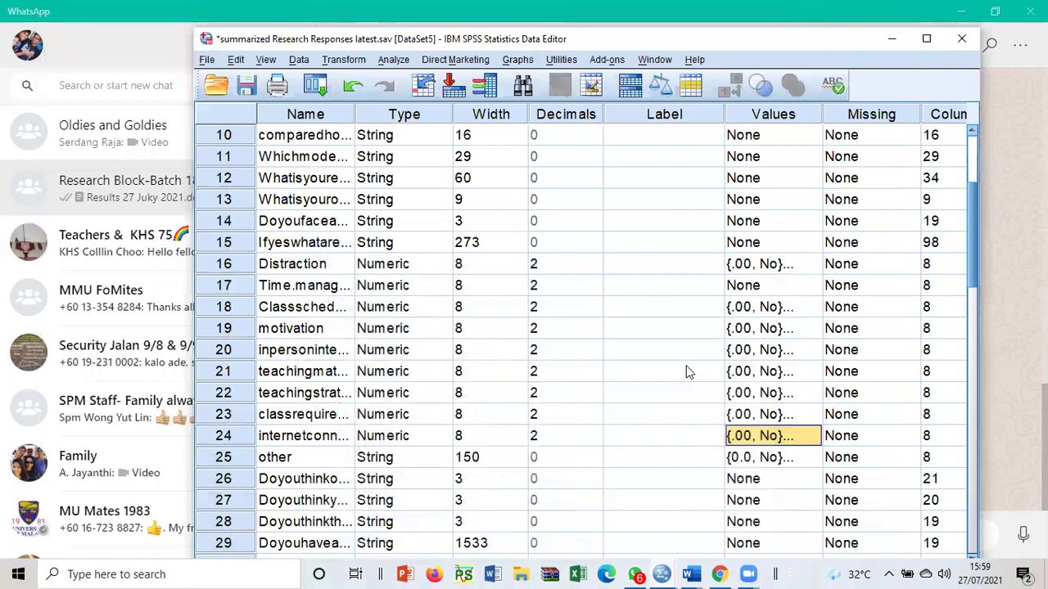
pyautogui.click(250, 95)
pyautogui.click(609, 261)
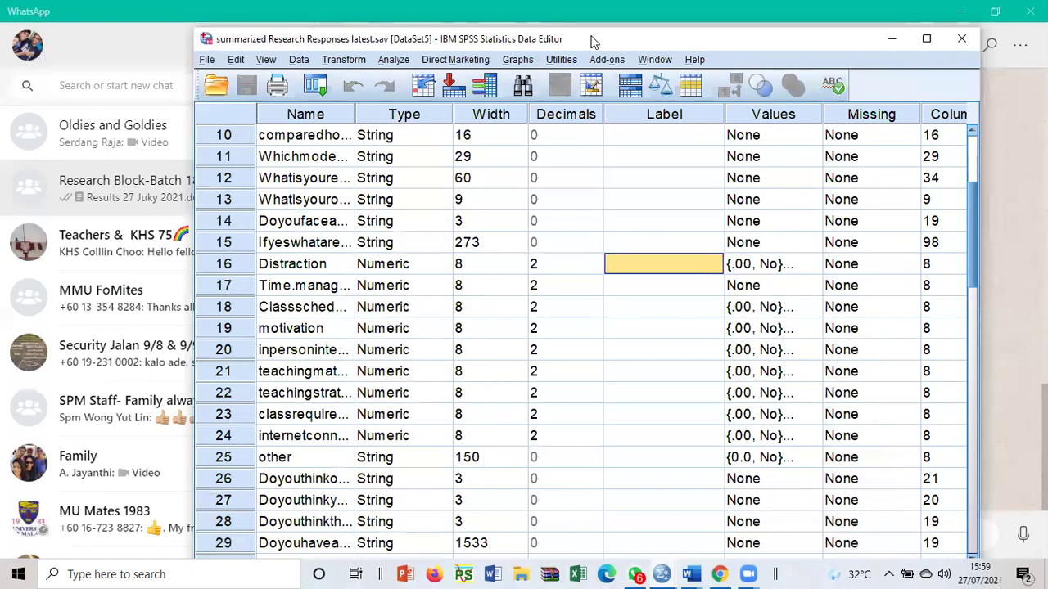
pyautogui.moveTo(591, 39); pyautogui.dragTo(460, 21)
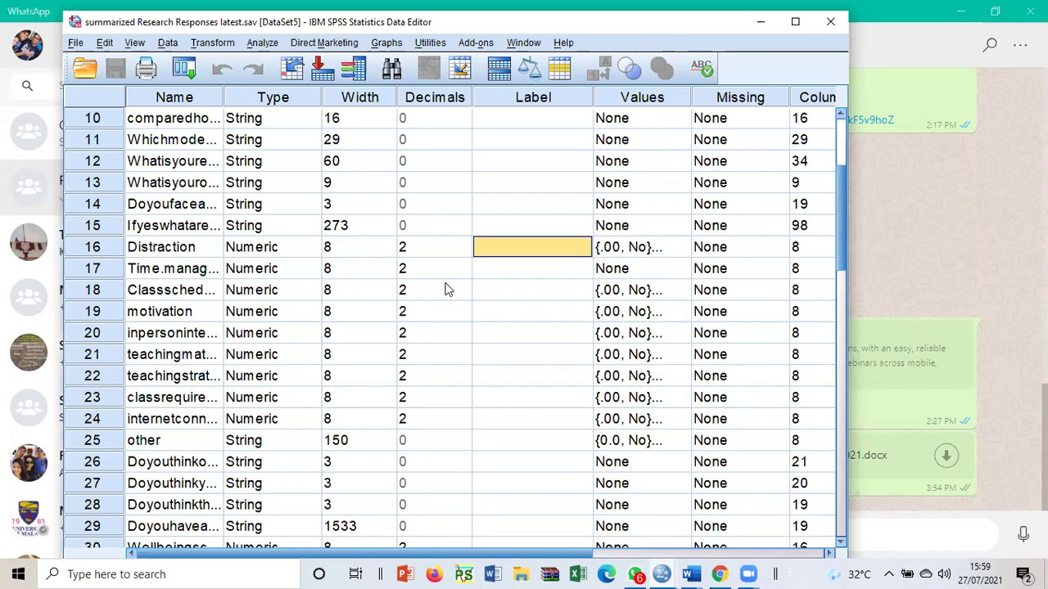
pyautogui.click(934, 234)
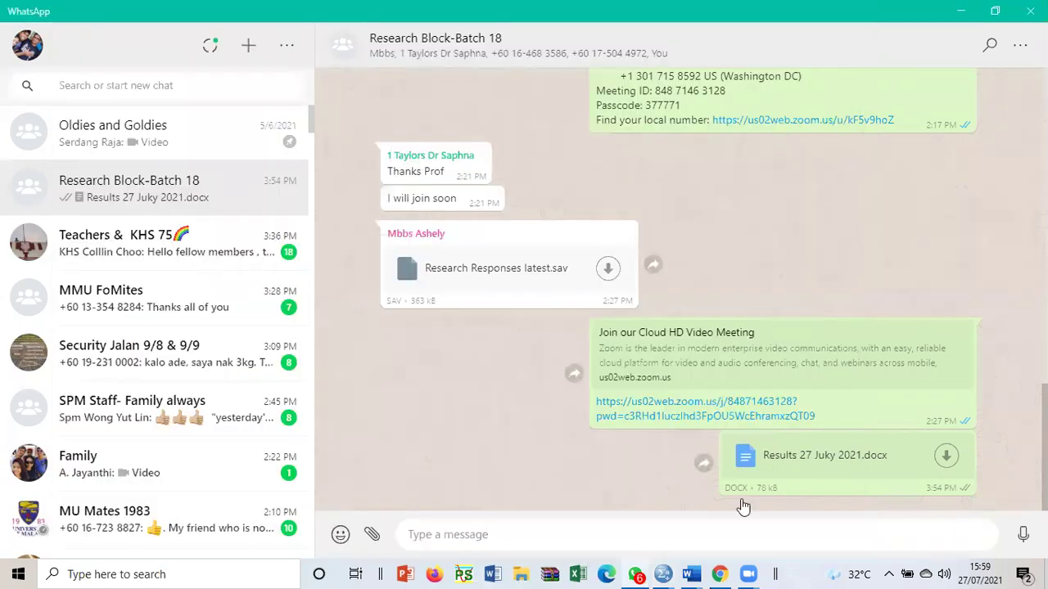
# - Bring the SPSS output viewer back up and show the start of the latest Frequencies output
pyautogui.moveTo(747, 573)
pyautogui.moveTo(690, 573)
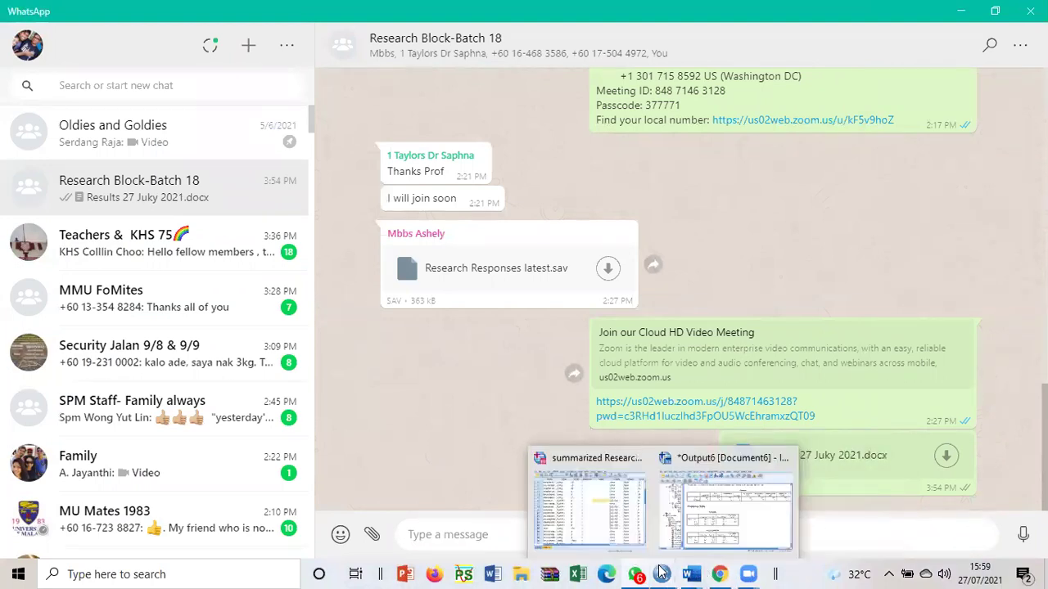
pyautogui.click(717, 492)
pyautogui.scroll(15, 605, 334)
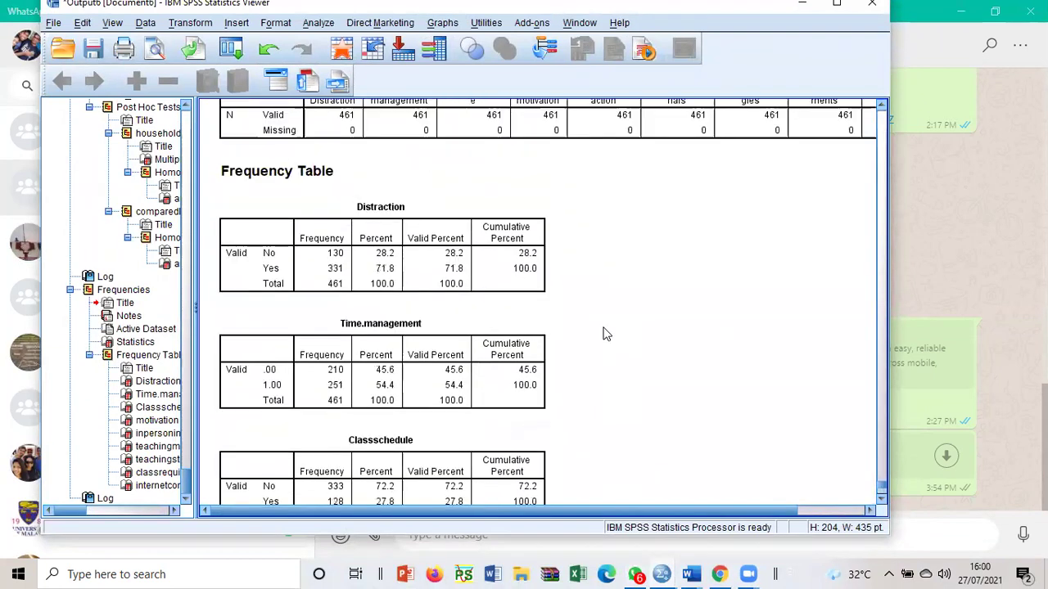
pyautogui.scroll(3, 604, 335)
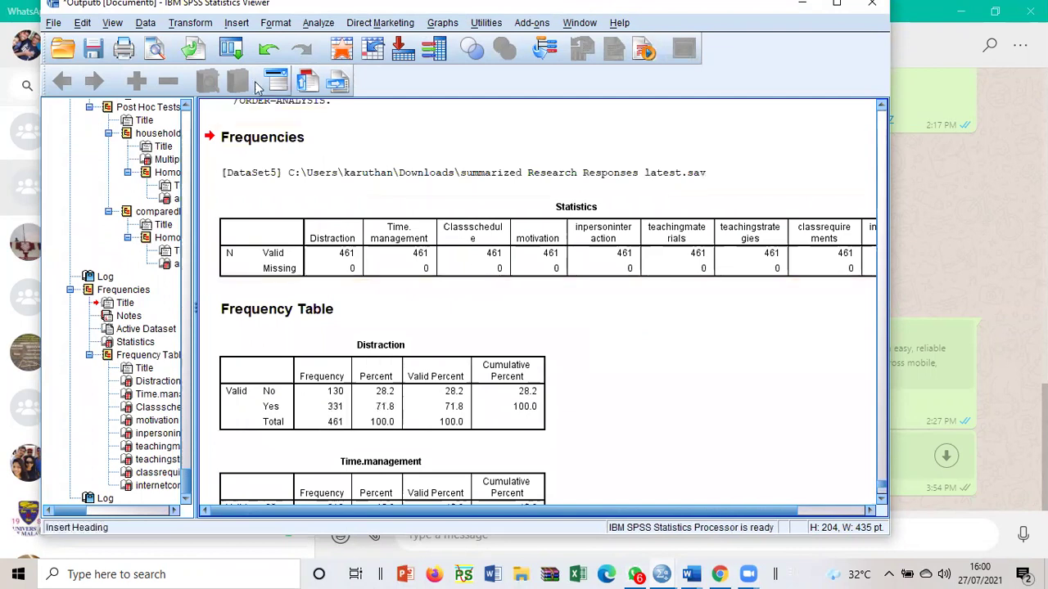
# - Recode the challenge variables into the same variables, replacing the 2 to 0 rule with old value 0 to new value 2
pyautogui.click(231, 49)
pyautogui.click(262, 95)
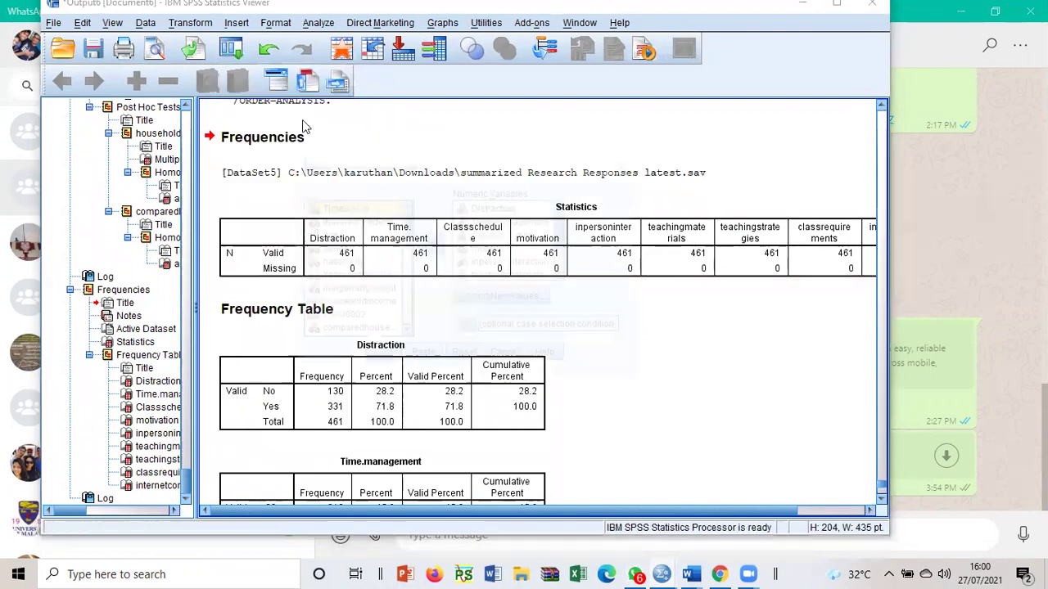
pyautogui.click(510, 299)
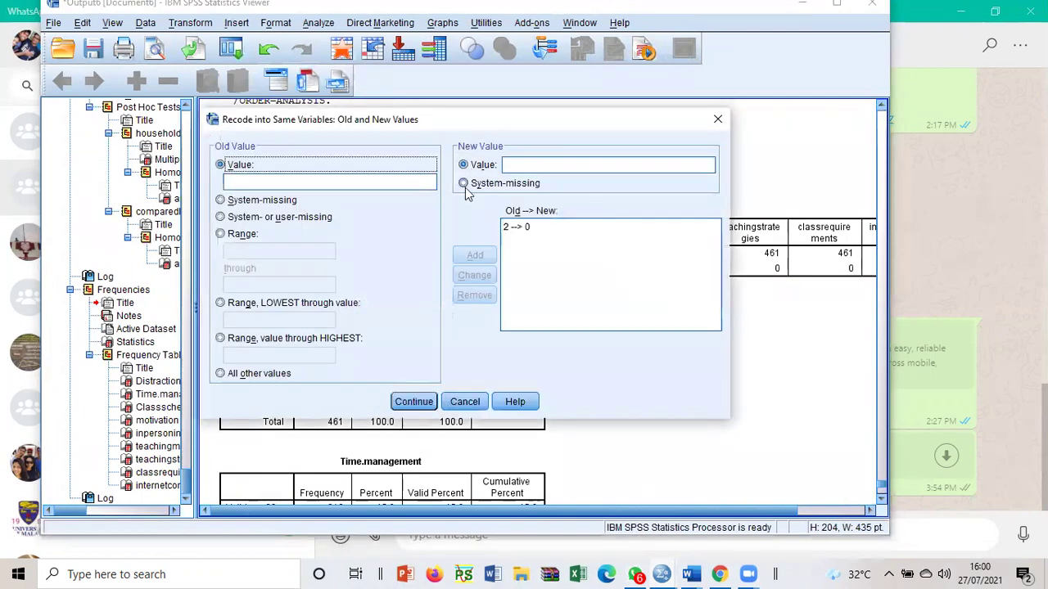
pyautogui.click(528, 227)
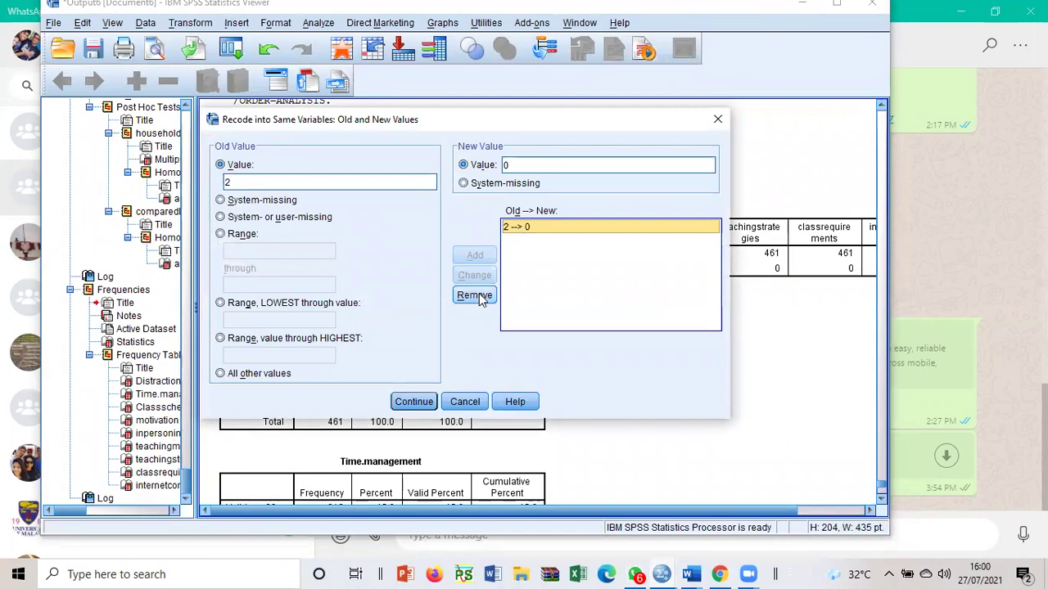
pyautogui.click(475, 295)
pyautogui.write('0')
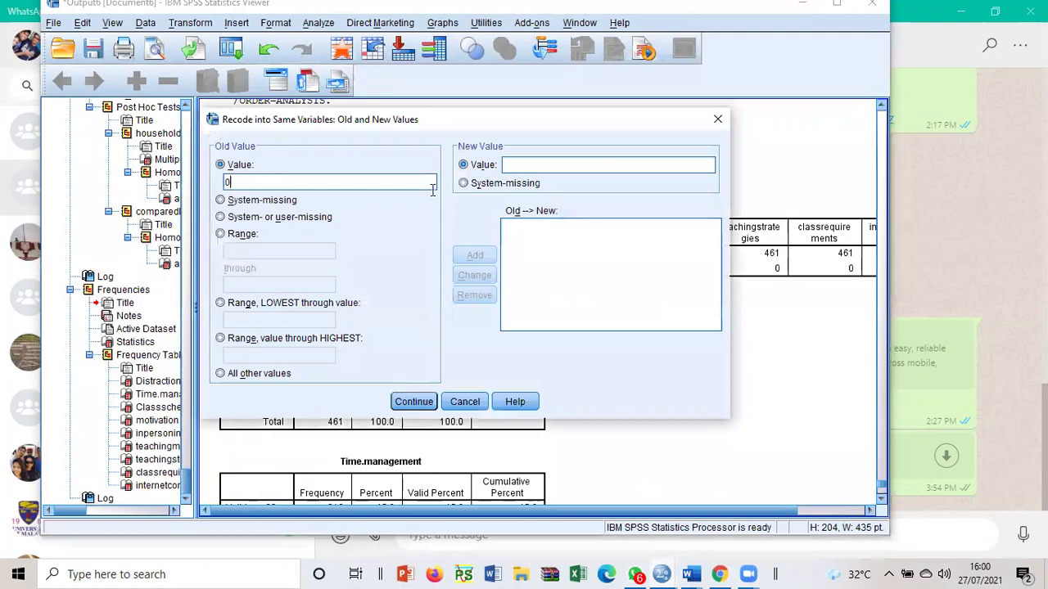
pyautogui.write('2')
pyautogui.click(475, 255)
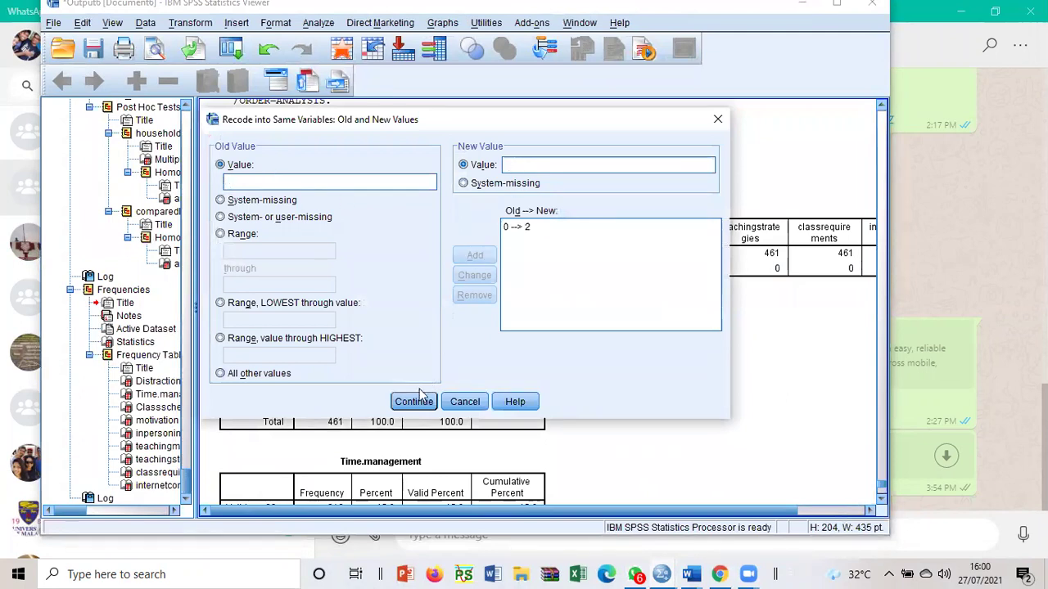
pyautogui.click(414, 401)
pyautogui.click(381, 356)
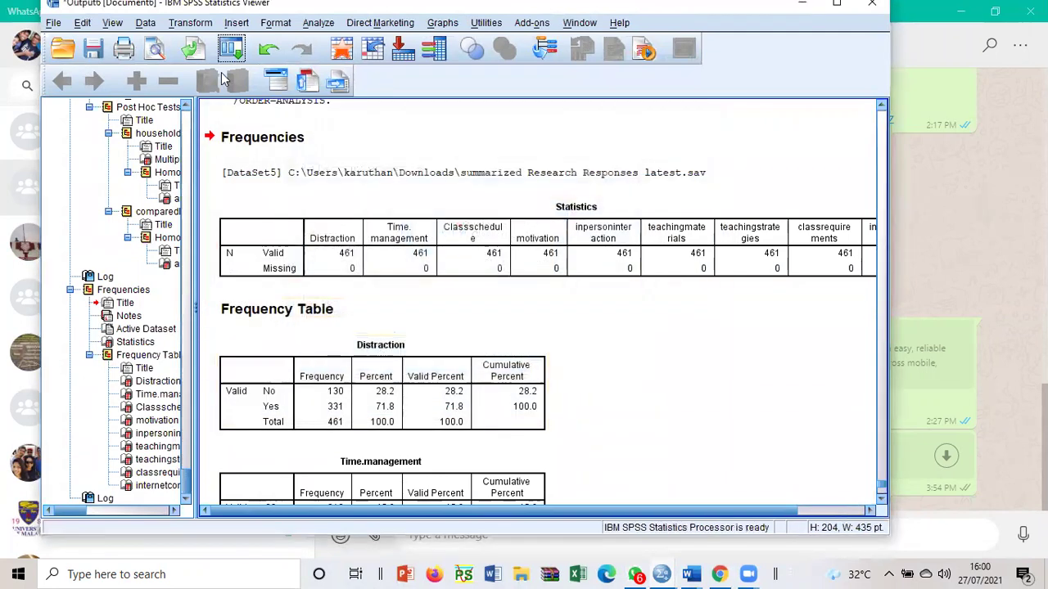
pyautogui.click(233, 51)
pyautogui.click(256, 97)
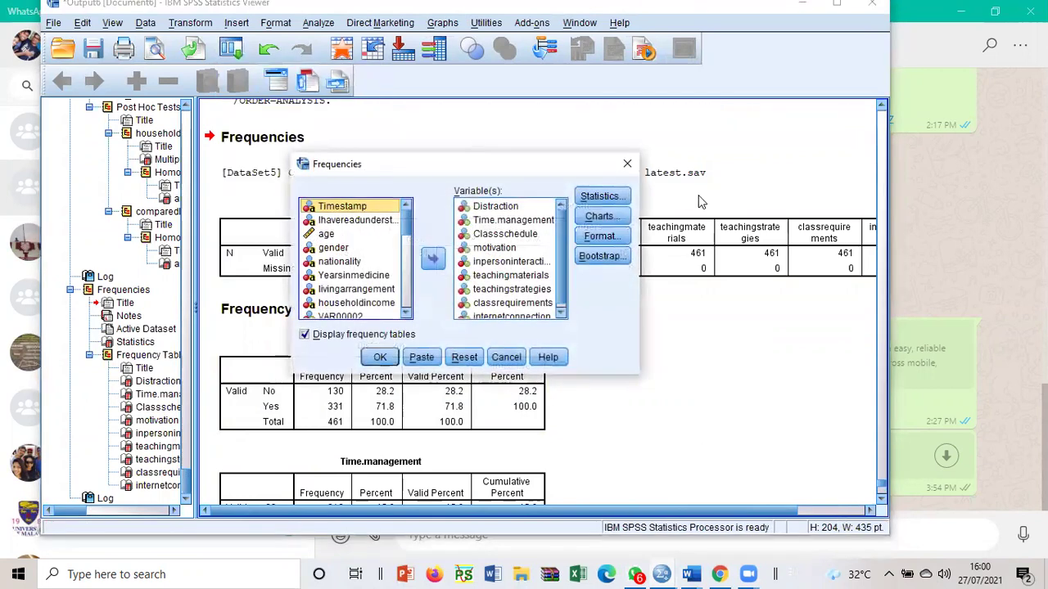
pyautogui.click(506, 357)
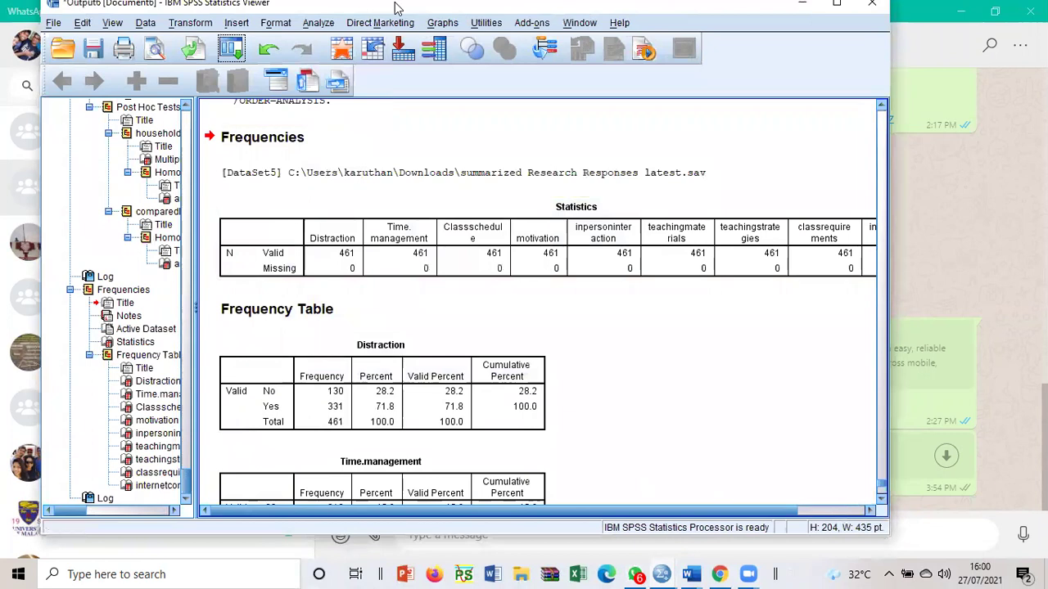
# - Reposition the output viewer, switch to the data editor's variable list and move that window into full view
pyautogui.moveTo(395, 7); pyautogui.dragTo(723, 1)
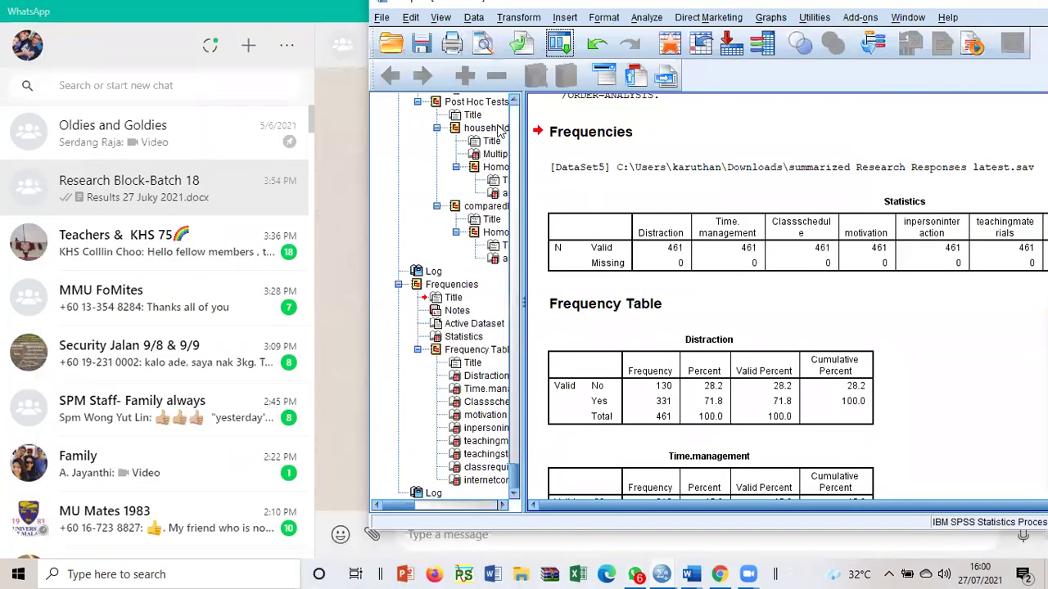
pyautogui.moveTo(553, 8); pyautogui.dragTo(364, 7)
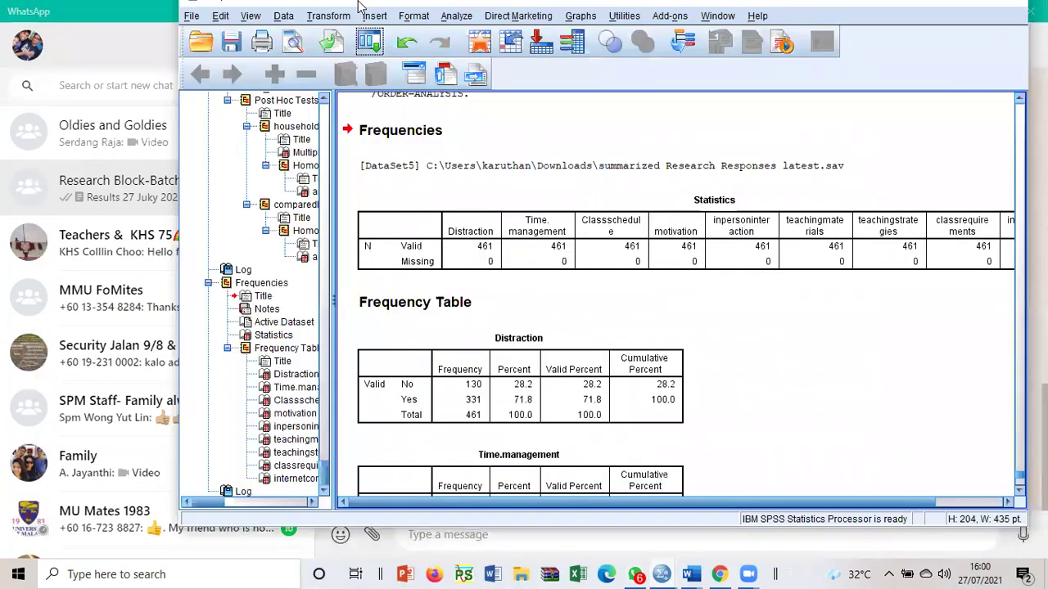
pyautogui.moveTo(662, 573)
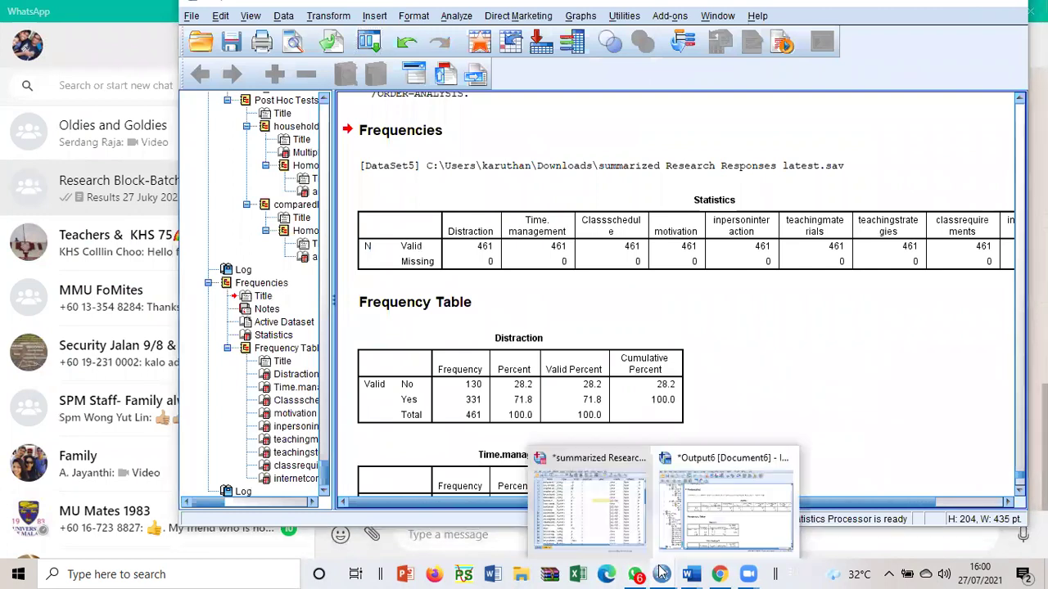
pyautogui.click(587, 514)
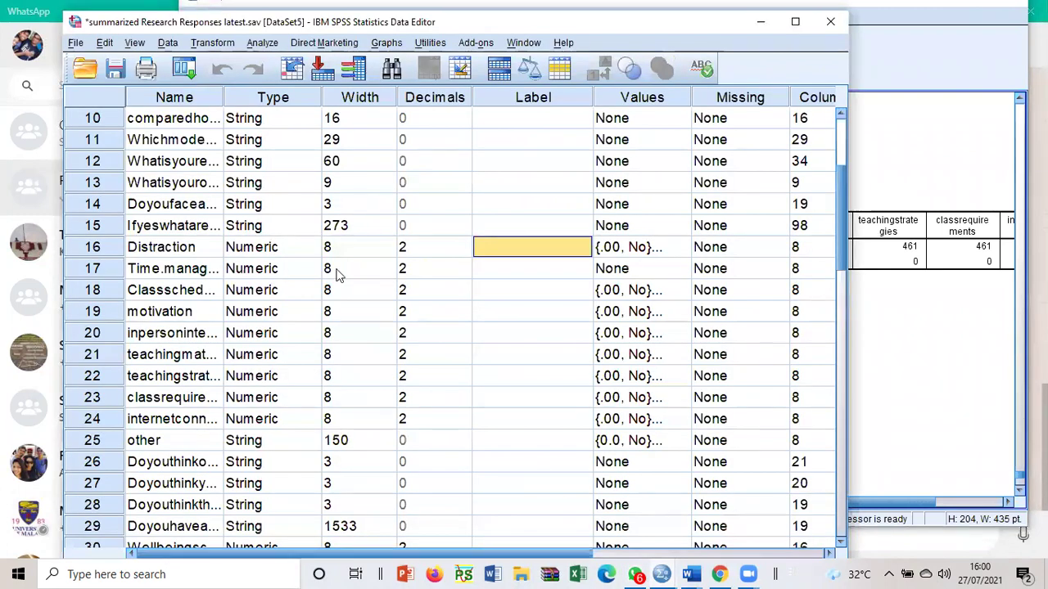
pyautogui.moveTo(471, 29); pyautogui.dragTo(539, 7)
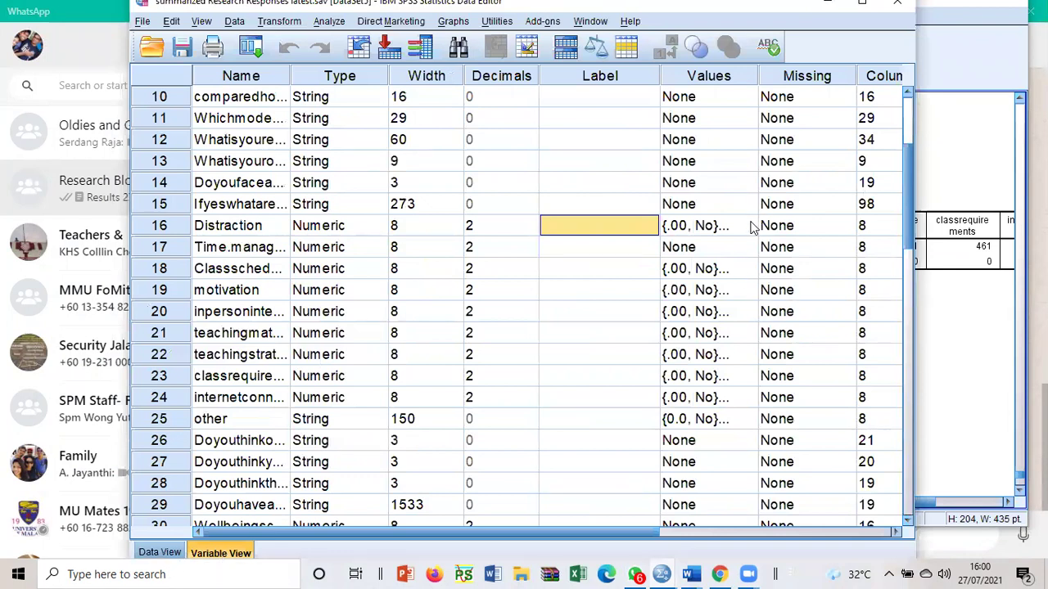
# - Change the Distraction variable's value labels so that the No label is assigned to 2
pyautogui.click(253, 229)
pyautogui.click(752, 227)
pyautogui.click(751, 227)
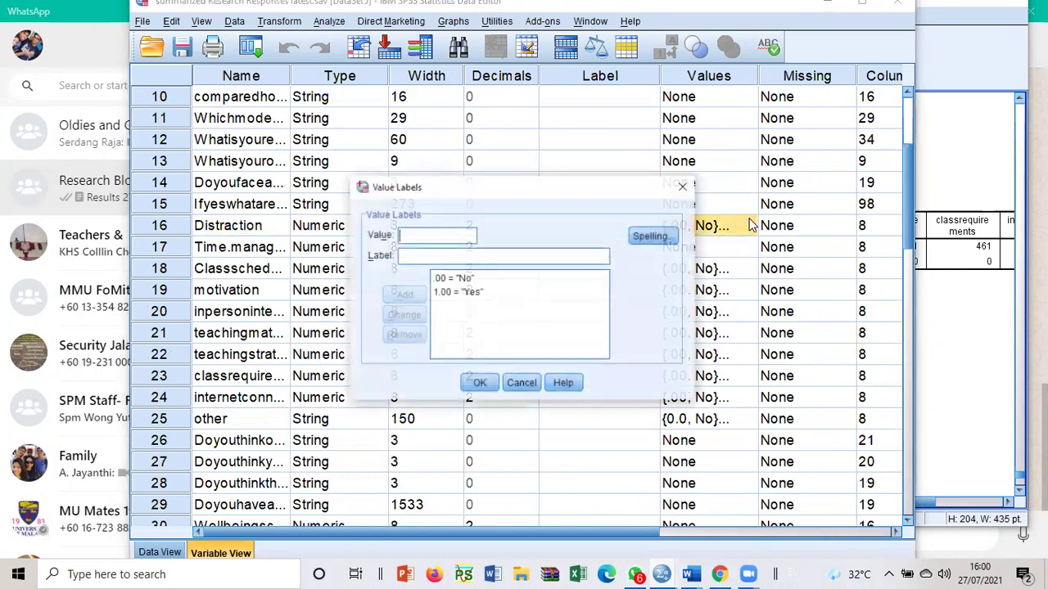
pyautogui.click(457, 278)
pyautogui.doubleClick(416, 236)
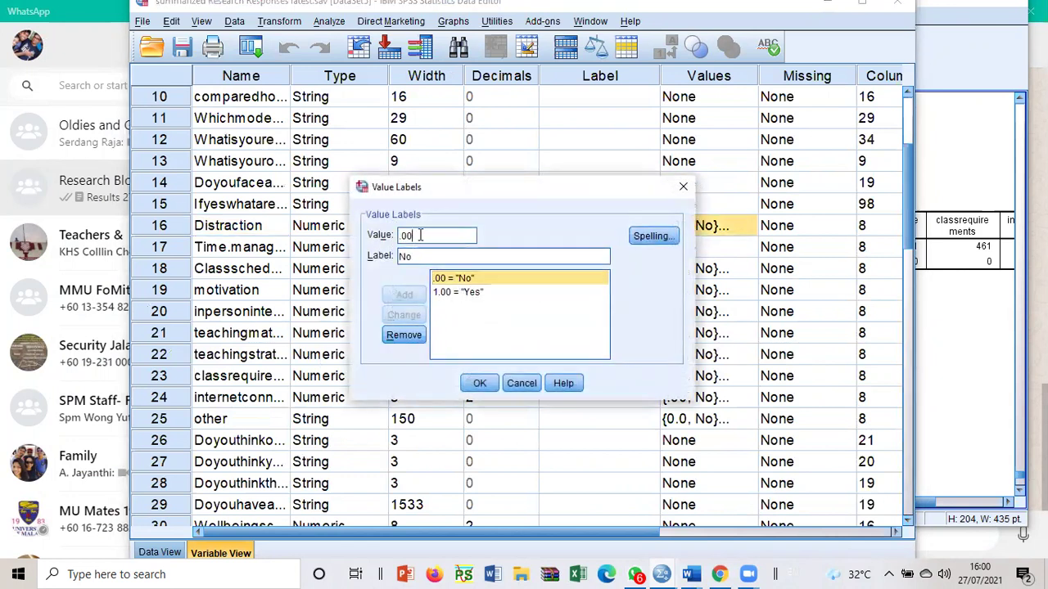
pyautogui.write('2')
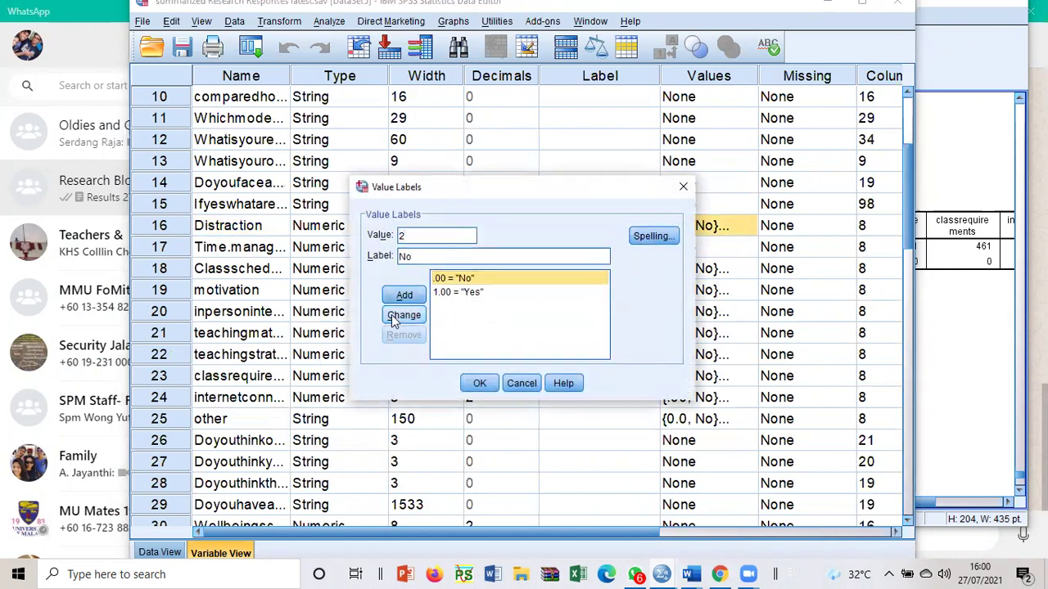
pyautogui.click(403, 316)
pyautogui.click(480, 383)
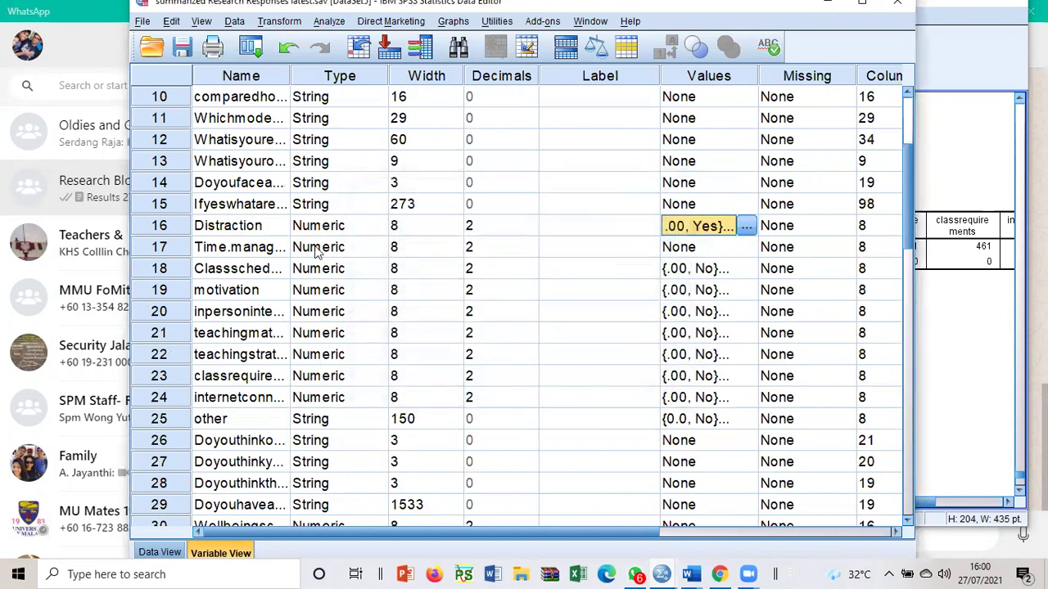
# - Copy Distraction's updated value labels to the variables from Time.management through other
pyautogui.click(276, 232)
pyautogui.click(686, 233)
pyautogui.rightClick(688, 232)
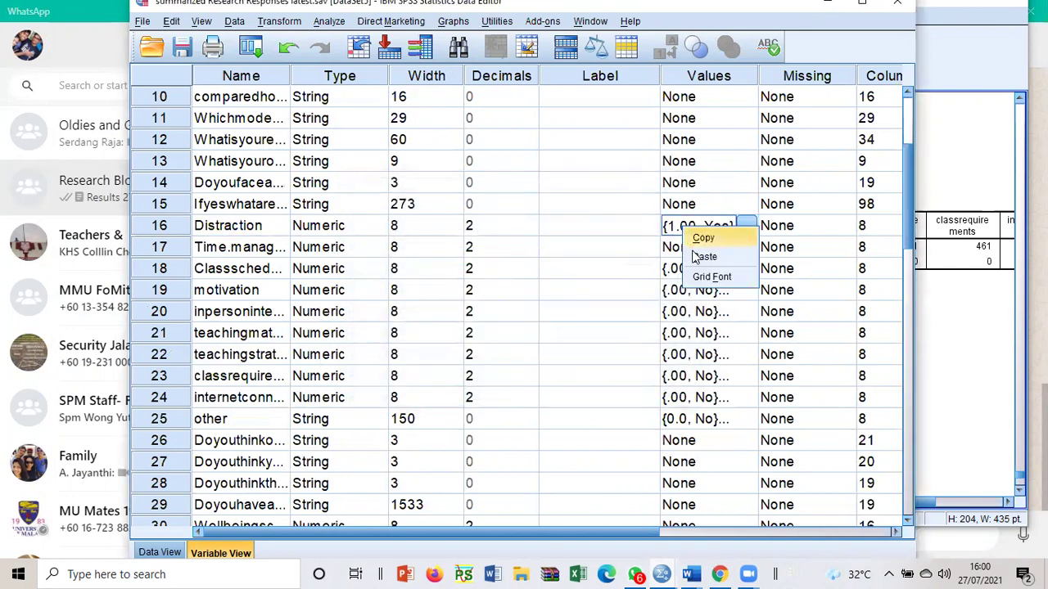
pyautogui.click(701, 239)
pyautogui.moveTo(688, 247); pyautogui.dragTo(692, 419)
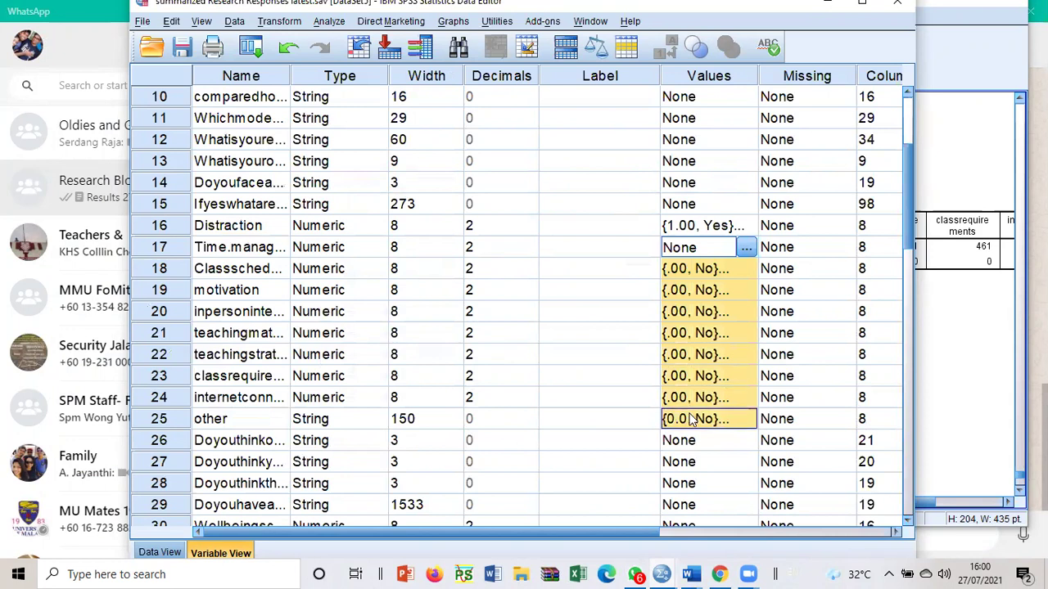
pyautogui.rightClick(692, 420)
pyautogui.click(706, 445)
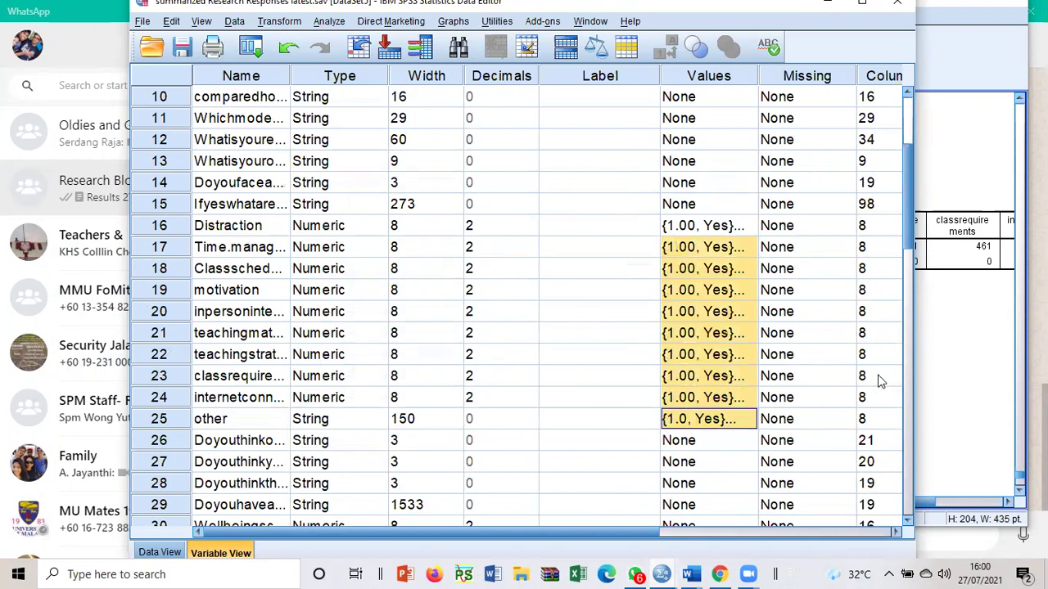
# - Rerun Frequencies in the output viewer for the relabelled challenge variables, keeping the existing variable selection
pyautogui.click(945, 335)
pyautogui.click(331, 45)
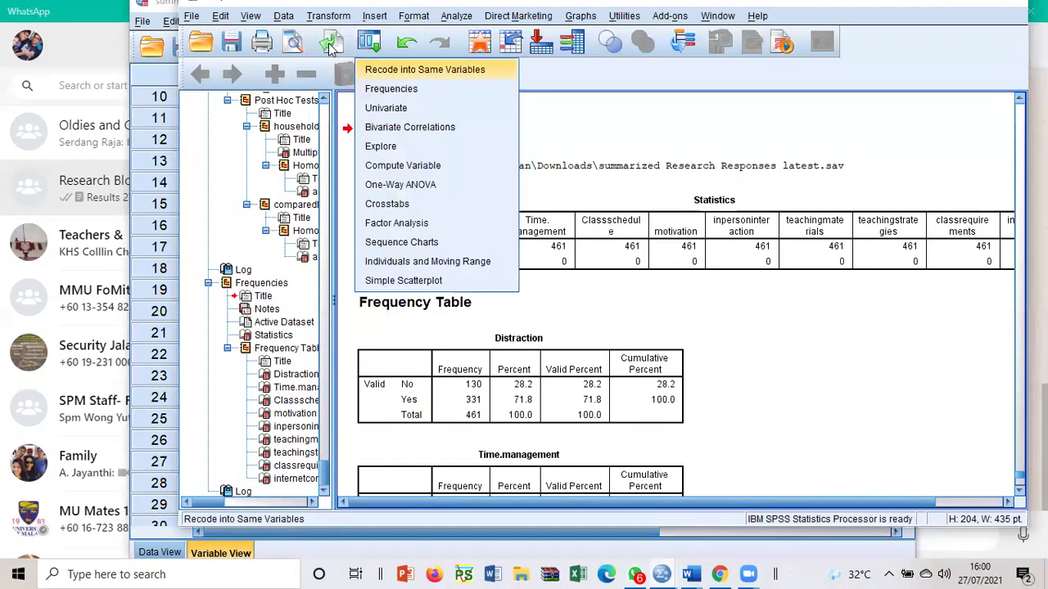
pyautogui.click(391, 89)
pyautogui.click(518, 350)
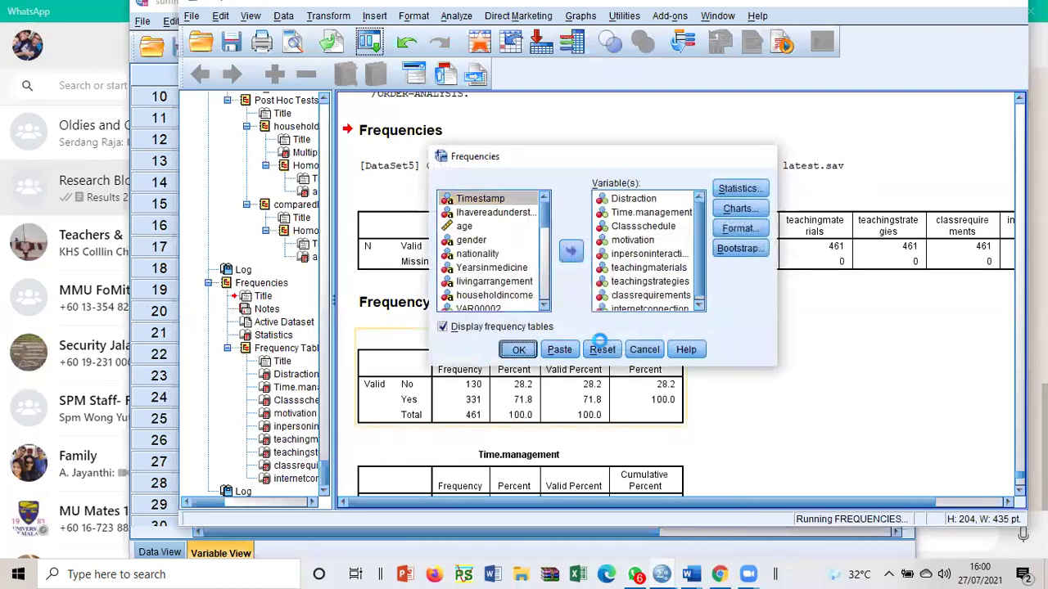
pyautogui.scroll(10, 702, 351)
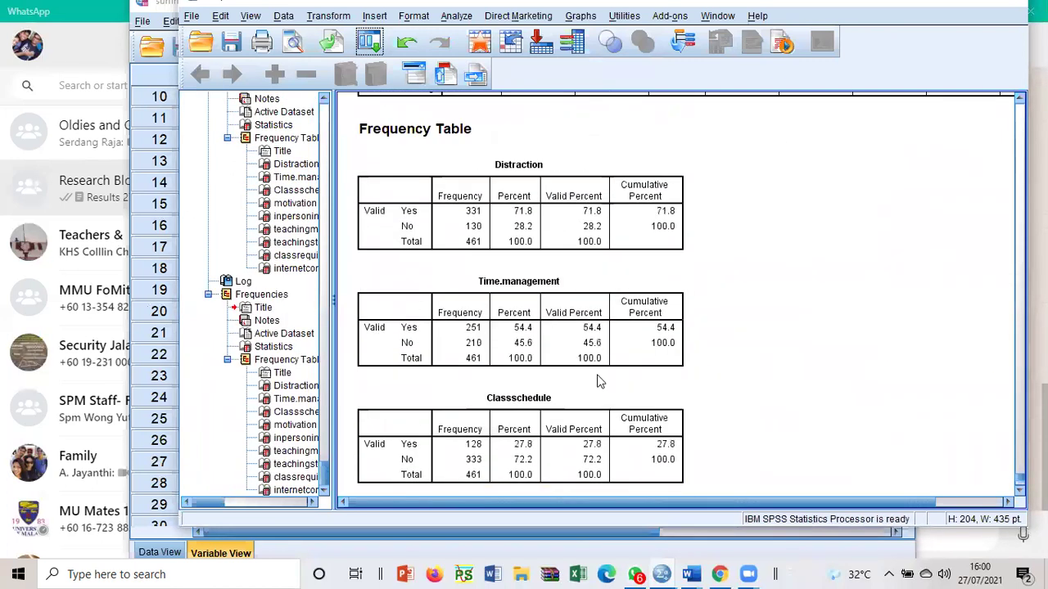
# - Copy the new frequency tables from Distraction through internetconnection in the output viewer
pyautogui.click(277, 387)
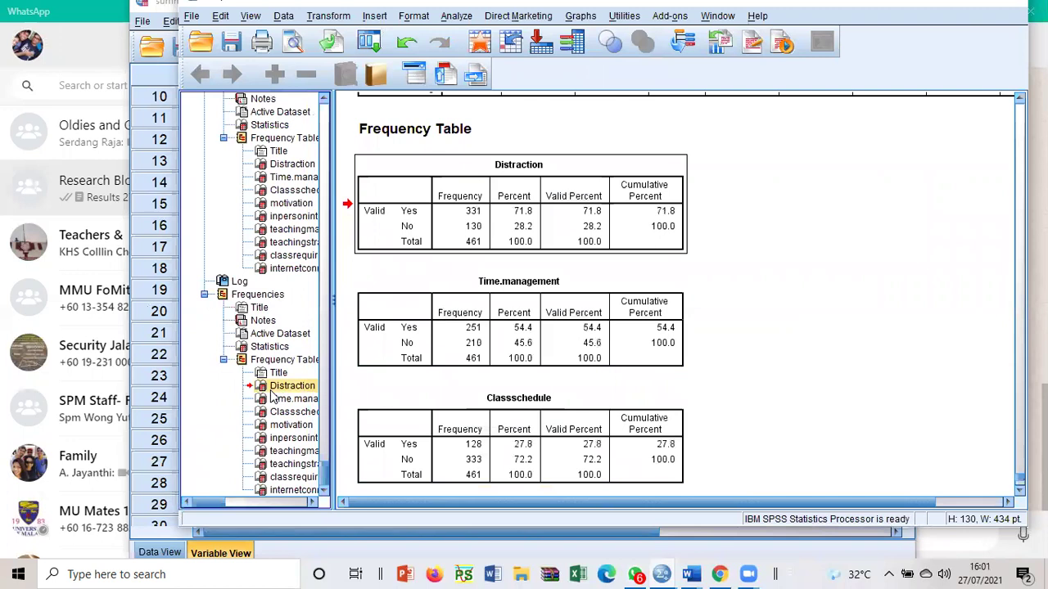
pyautogui.keyDown('shift'); pyautogui.click(296, 491); pyautogui.keyUp('shift')
pyautogui.rightClick(280, 467)
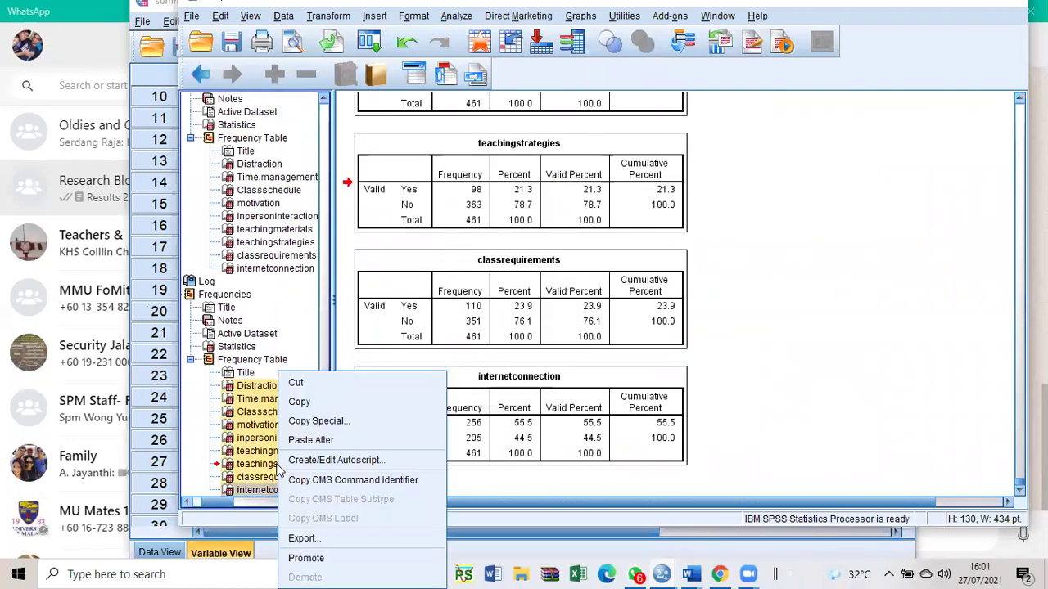
pyautogui.click(300, 402)
# - Switch to the Word document Results 27 Juky 2021, start a new page at its end and paste the tables with source formatting
pyautogui.moveTo(689, 573)
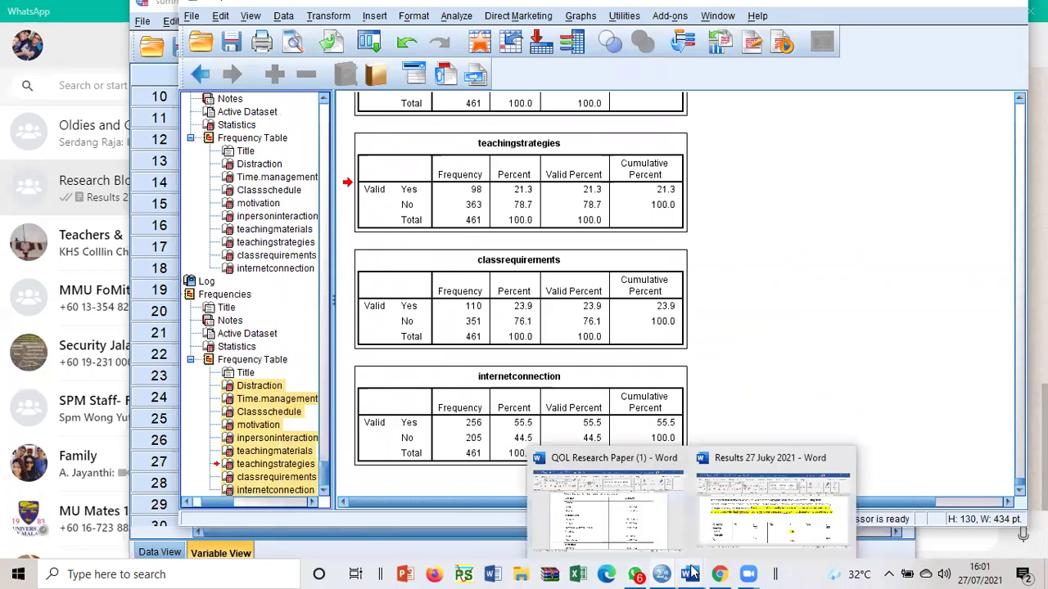
pyautogui.click(723, 543)
pyautogui.scroll(-5, 533, 371)
pyautogui.scroll(-3, 533, 371)
pyautogui.hotkey('ctrl', 'Home')
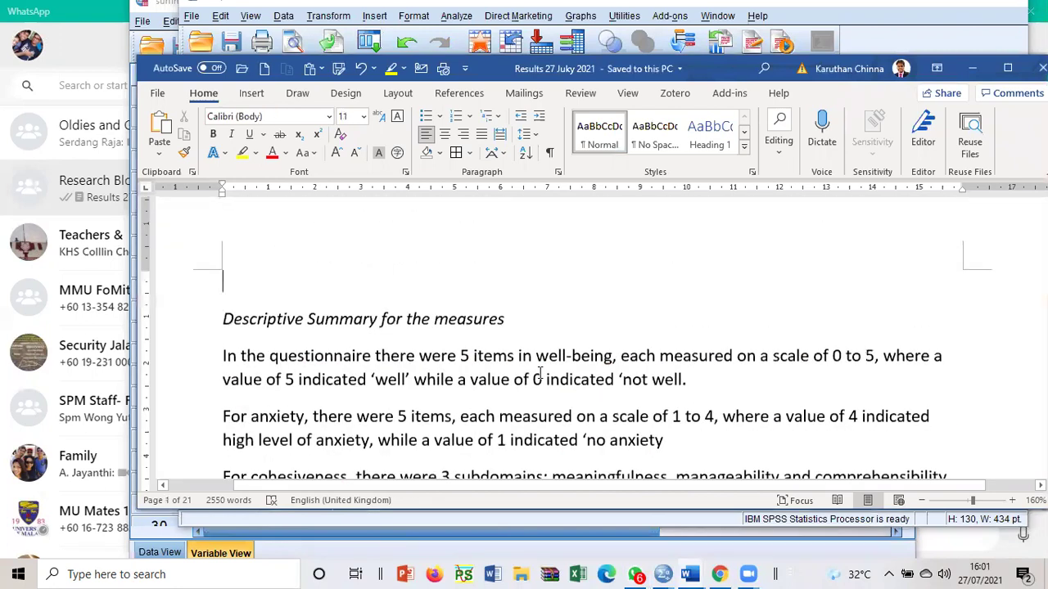
pyautogui.hotkey('ctrl', 'End')
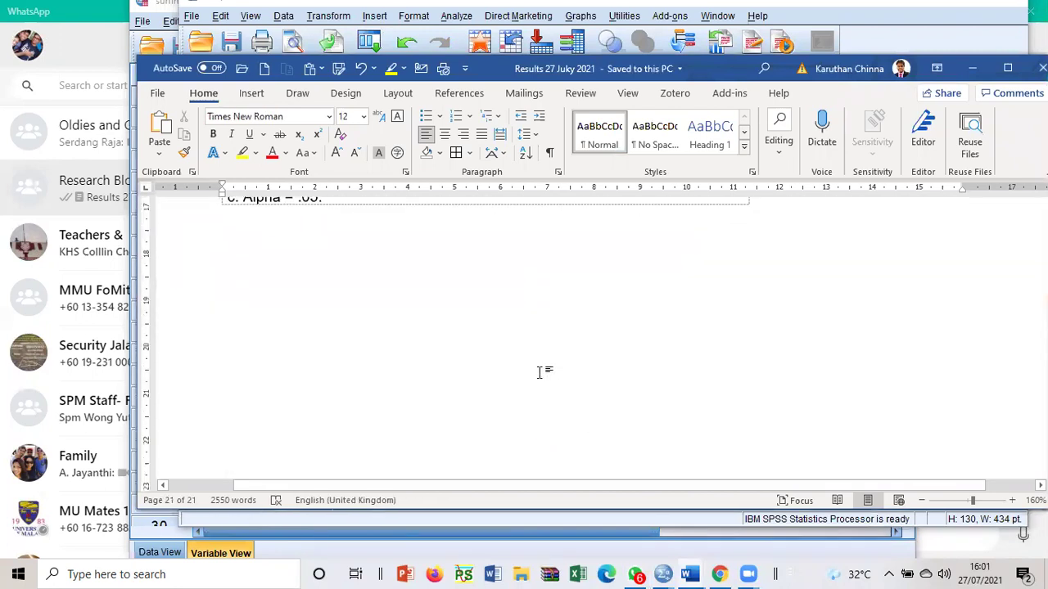
pyautogui.hotkey('ctrl', 'Return')
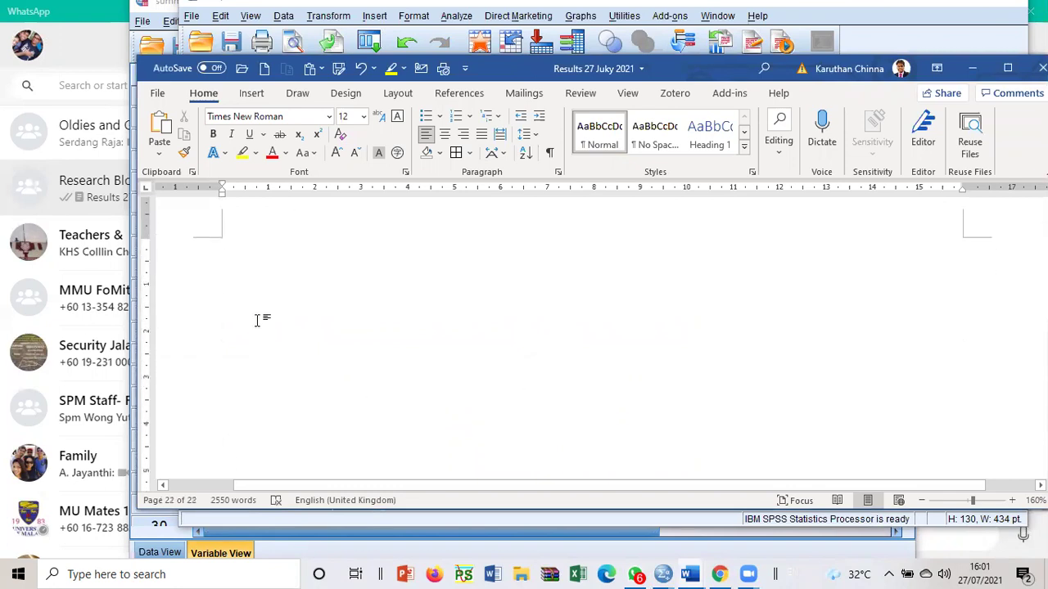
pyautogui.rightClick(232, 264)
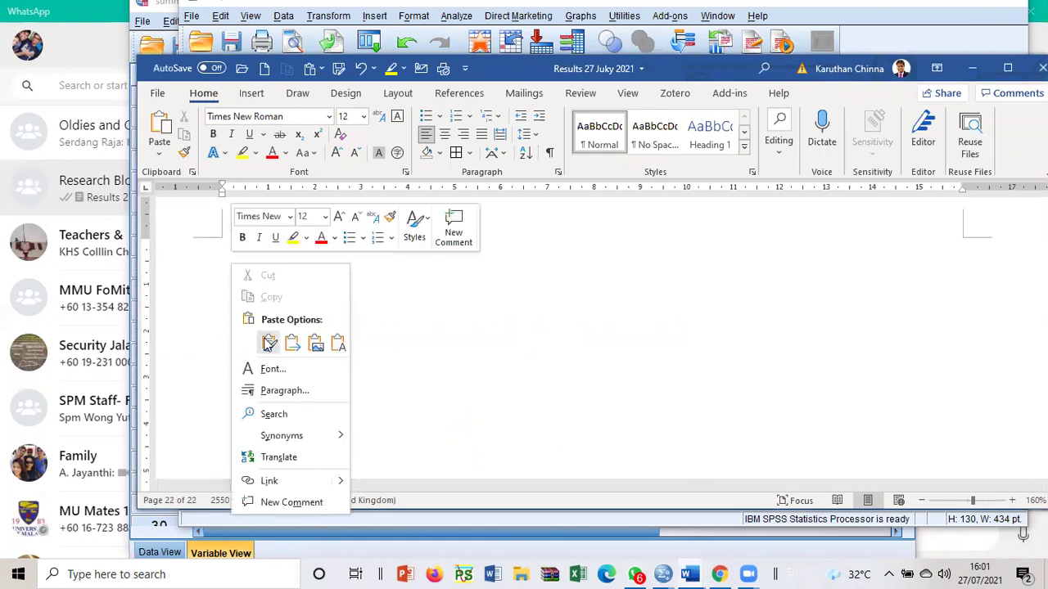
pyautogui.click(270, 343)
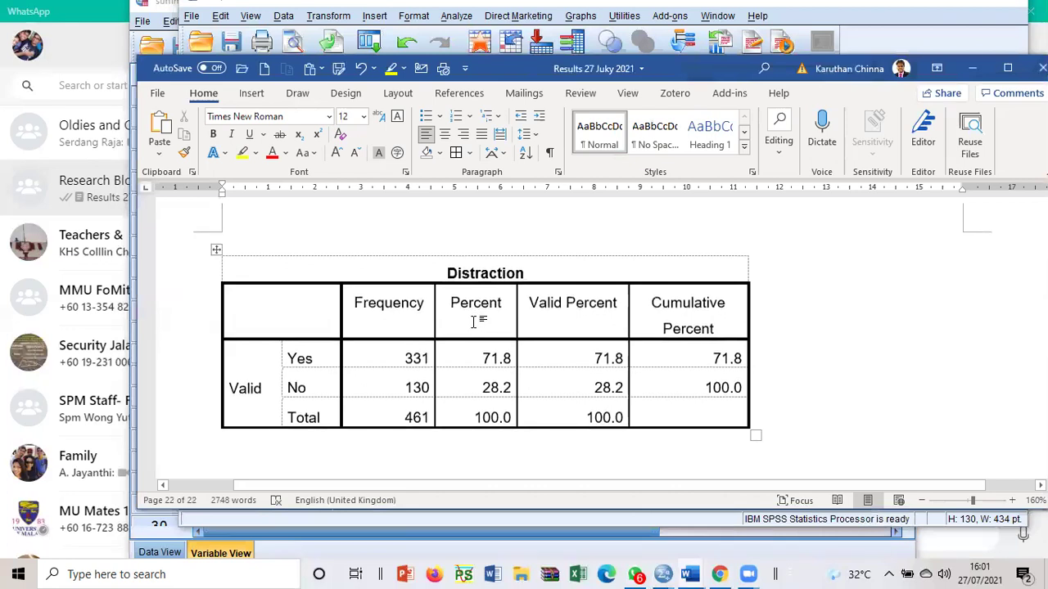
# - Add the heading "Problem faced" above the Distraction table, followed by blank lines
pyautogui.press('Return')
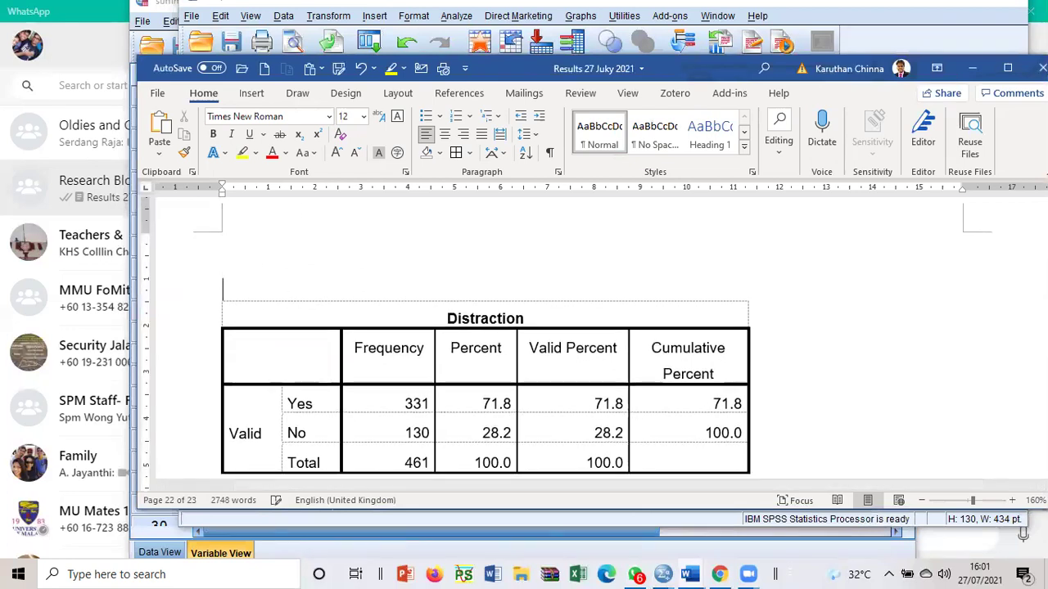
pyautogui.write('Problem')
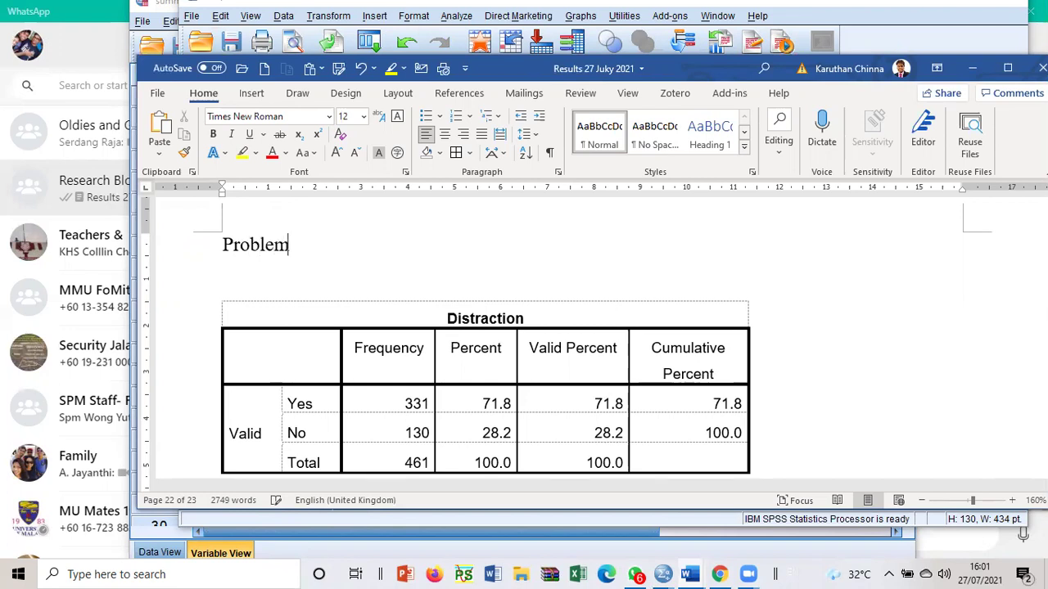
pyautogui.write(' faced')
pyautogui.press('Return')
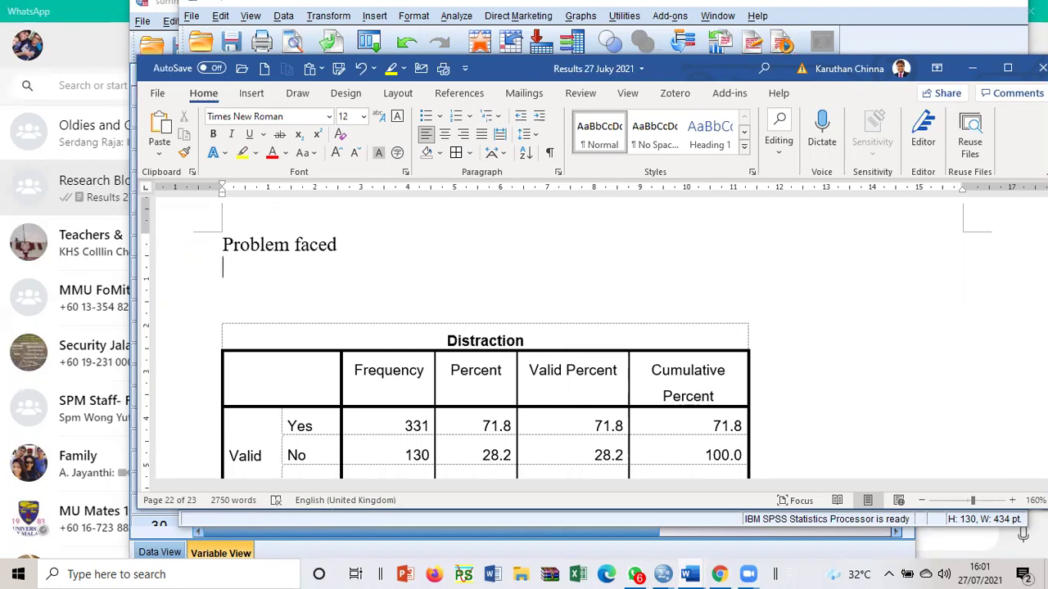
pyautogui.press('Return')
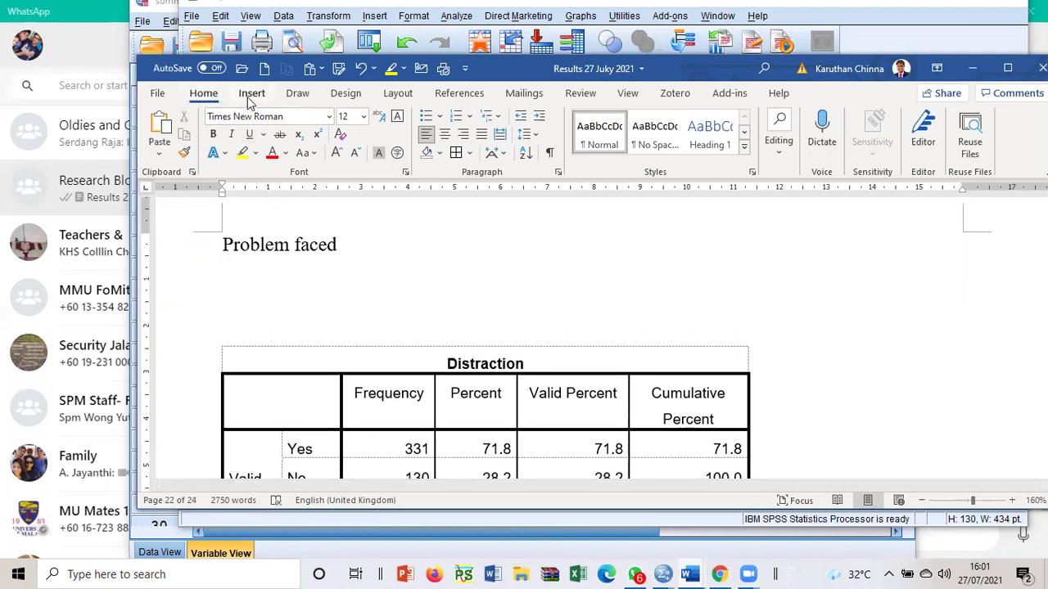
# - Insert a table of 3 columns and 8 rows below the "Problem faced" heading and title its first column "Variable"
pyautogui.click(251, 95)
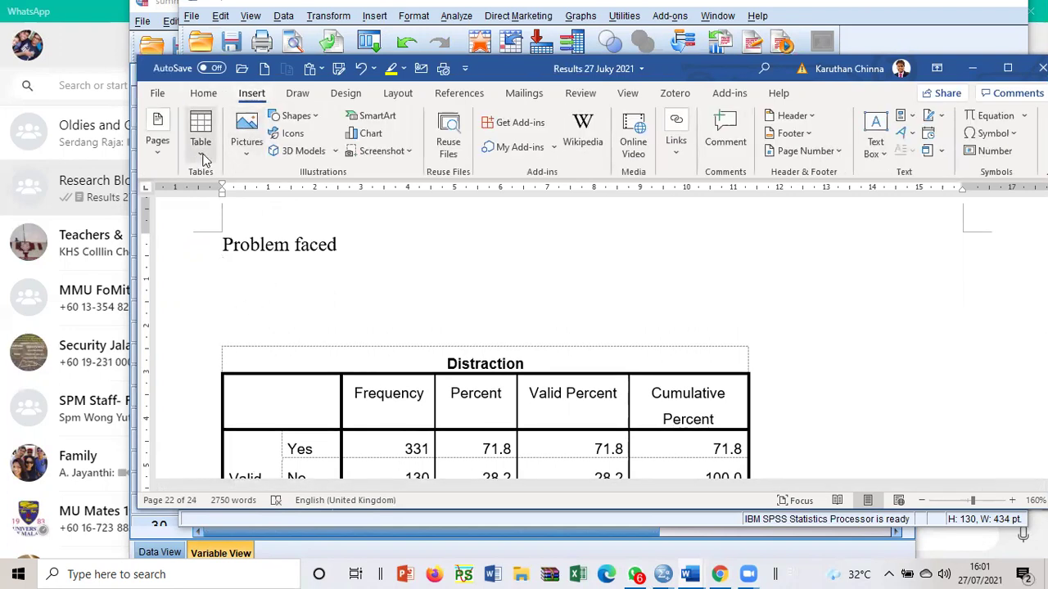
pyautogui.click(203, 156)
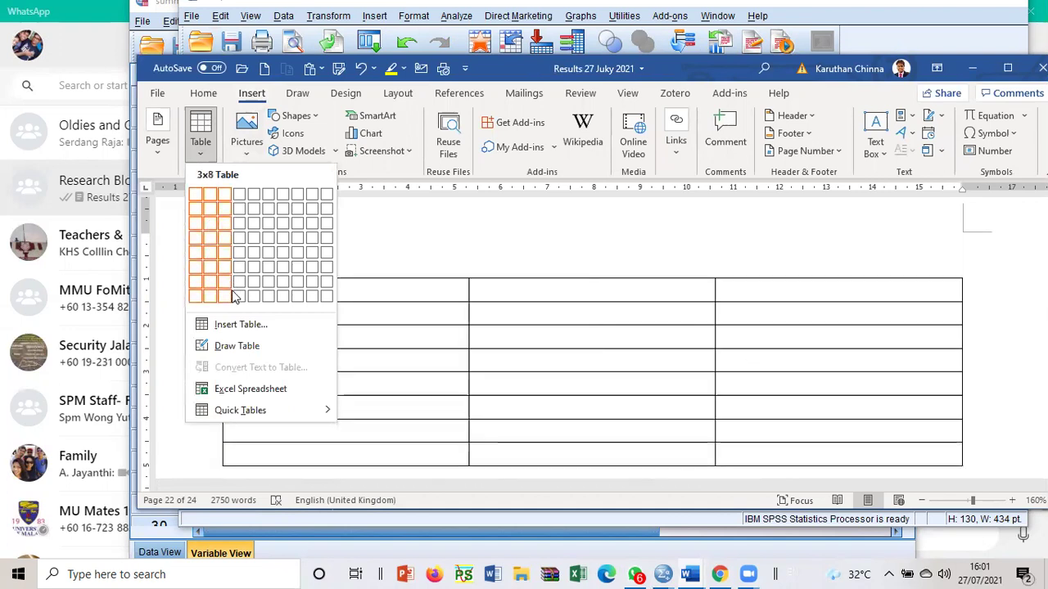
pyautogui.click(232, 296)
pyautogui.write('V')
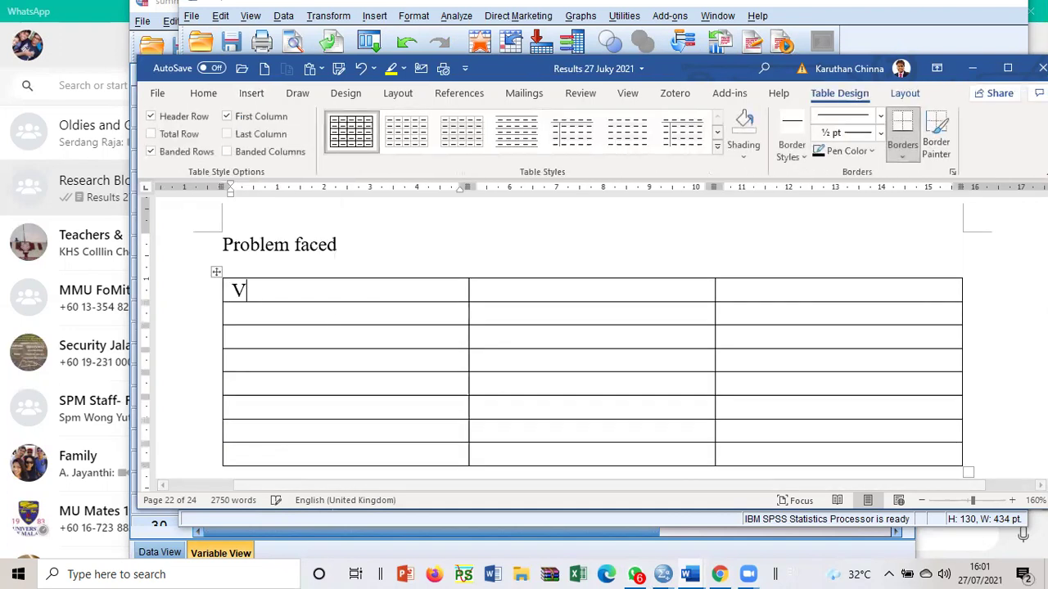
pyautogui.write('ariable')
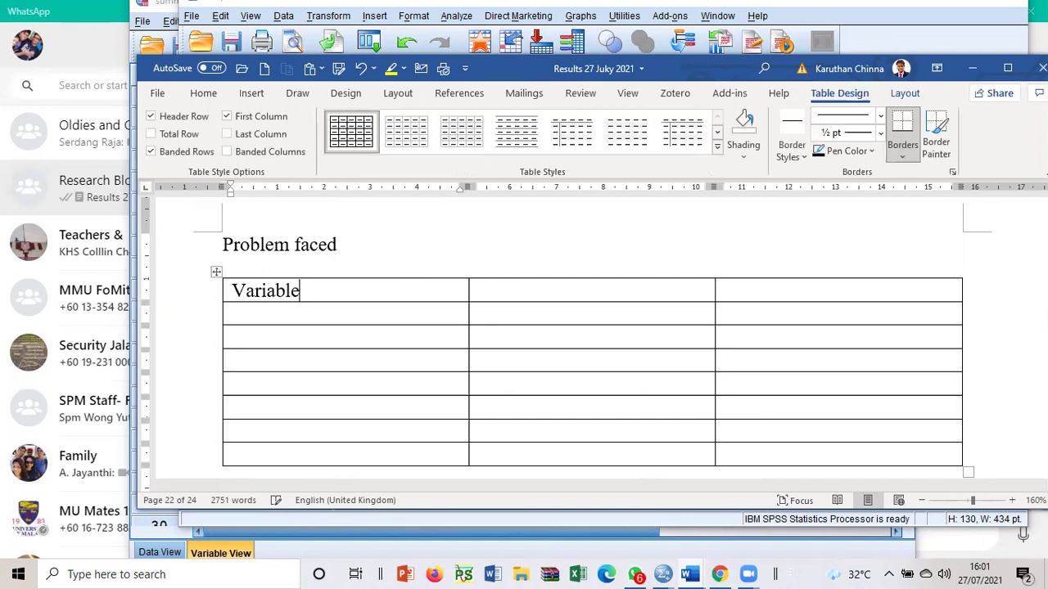
# - Enter "Distration" as the first row label under the Variable heading
pyautogui.scroll(-5, 339, 344)
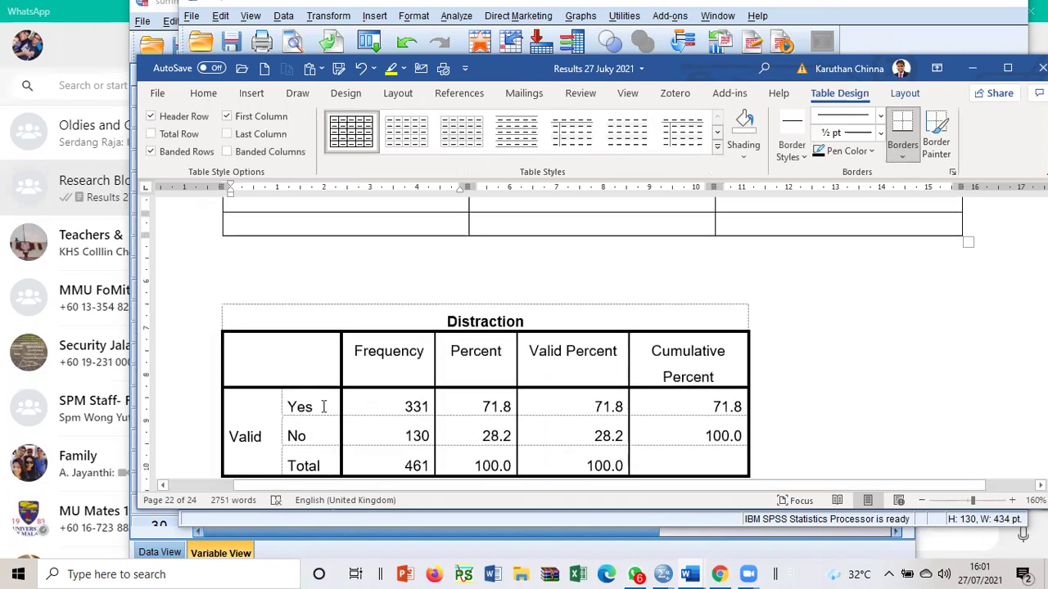
pyautogui.scroll(5, 351, 269)
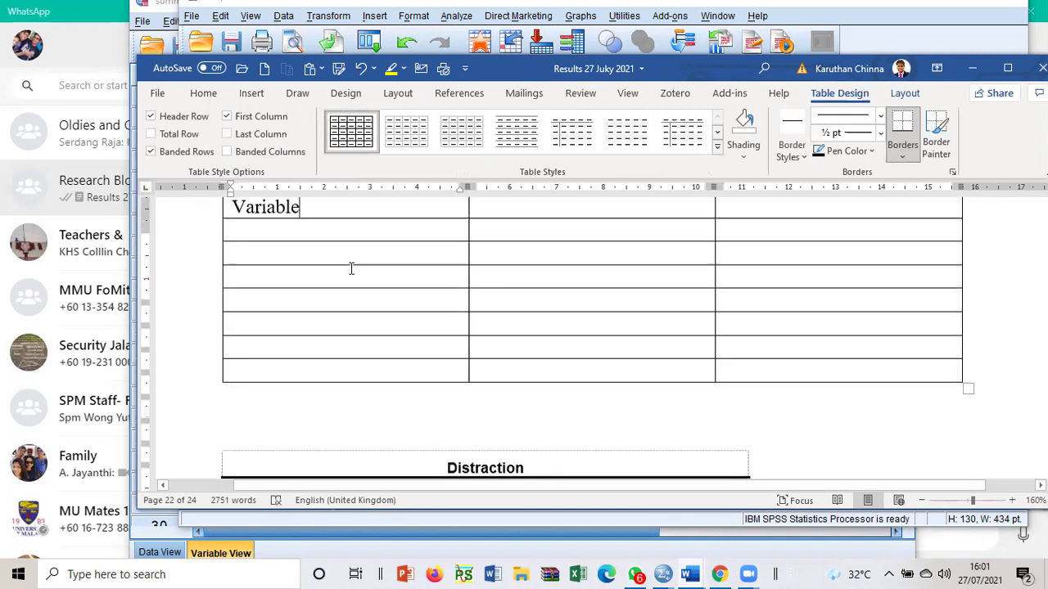
pyautogui.click(280, 319)
pyautogui.write('Distration')
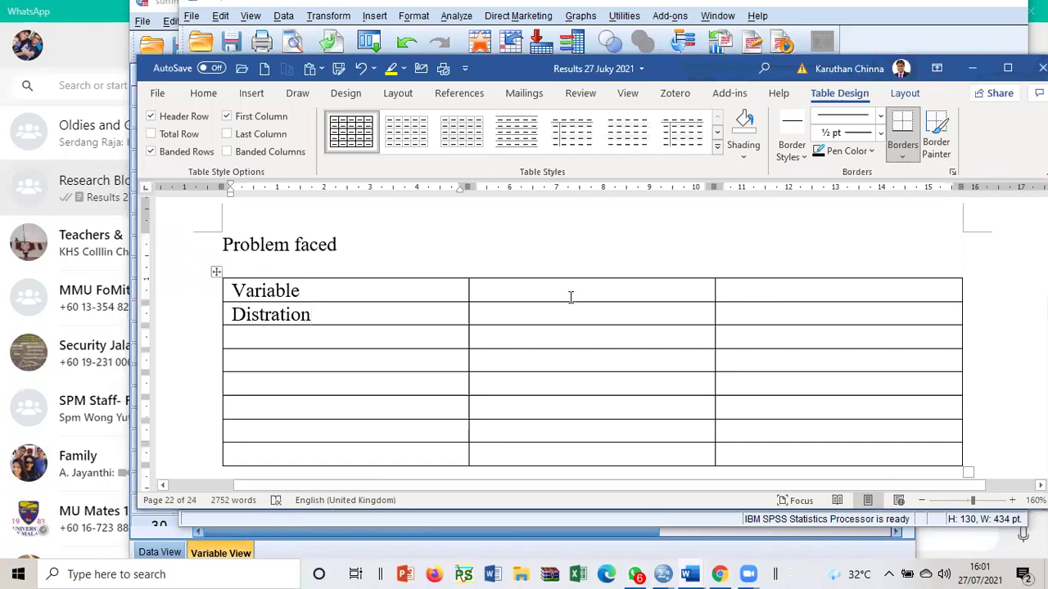
# - Title the table's second column "Yes" and its third column "No"
pyautogui.click(570, 297)
pyautogui.write('Yes')
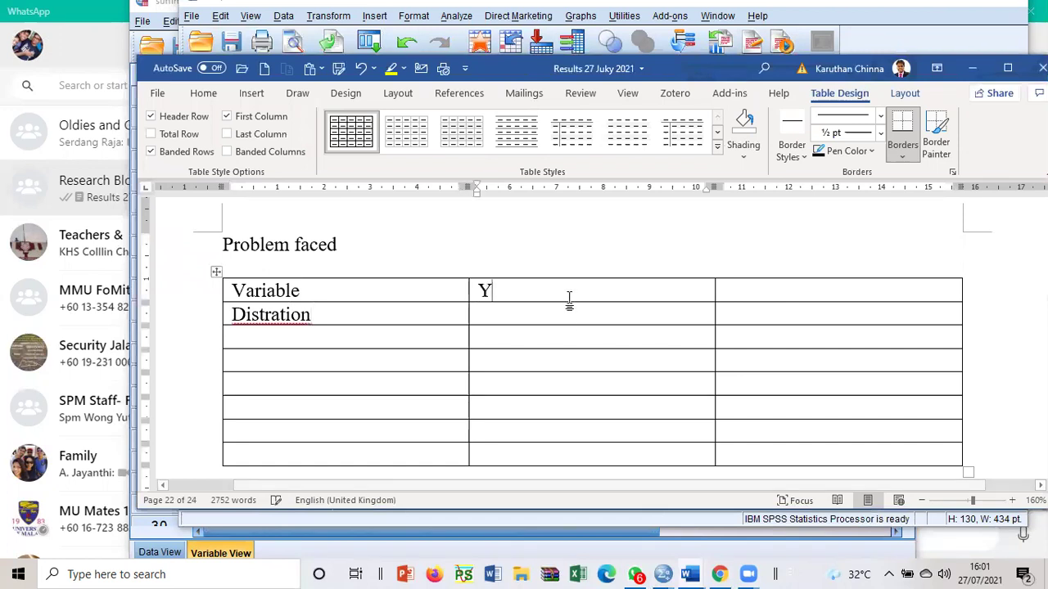
pyautogui.click(796, 285)
pyautogui.write('B')
pyautogui.press('BackSpace')
pyautogui.write('No')
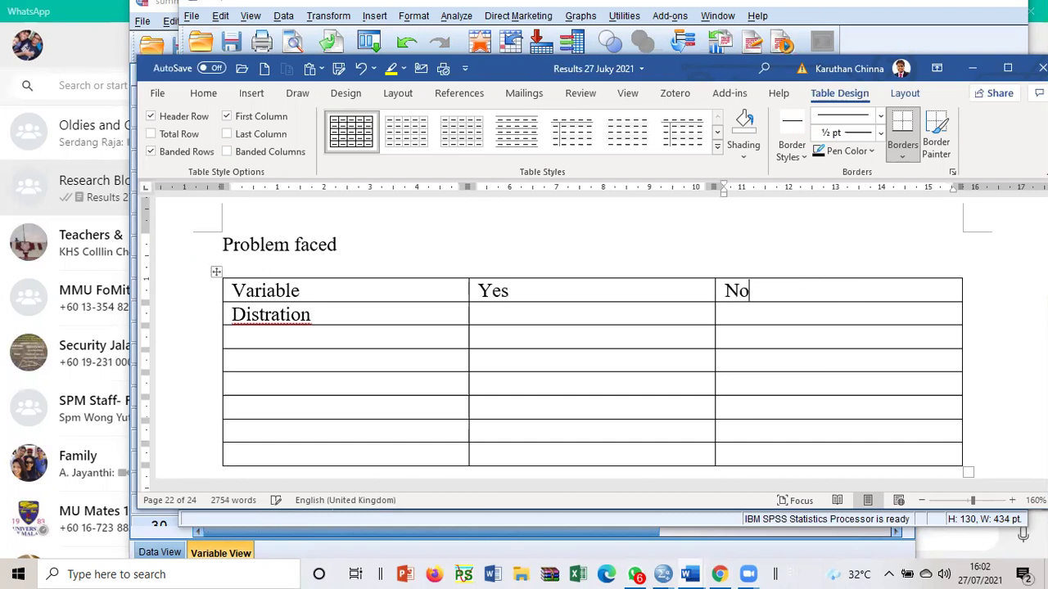
# - Add "n(%)" with a lowercase n on a second line below the Yes heading and place the cursor in the No heading cell
pyautogui.click(526, 292)
pyautogui.press('Return')
pyautogui.write('n(')
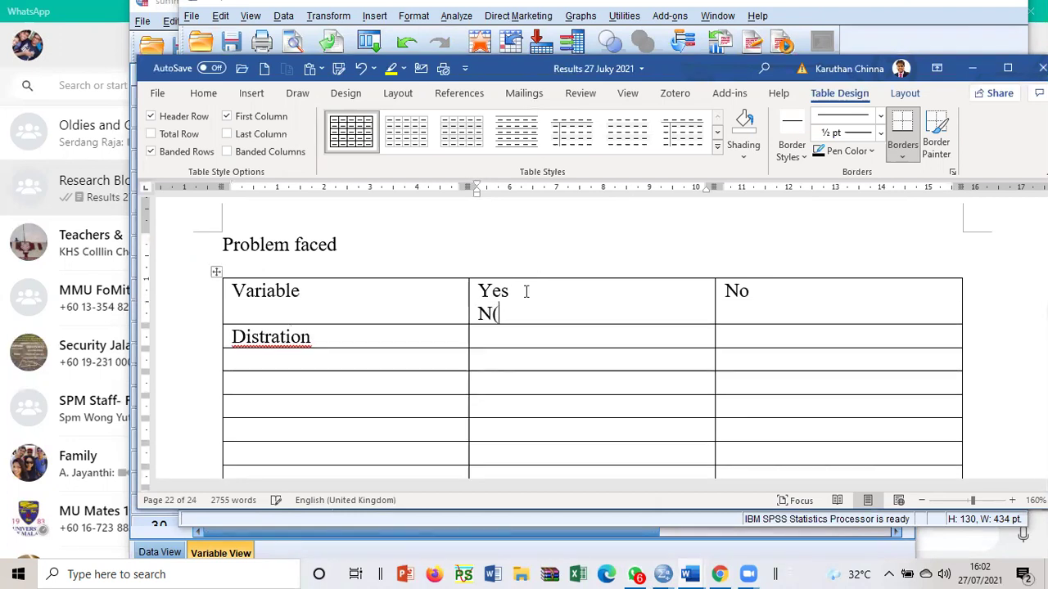
pyautogui.write('%)')
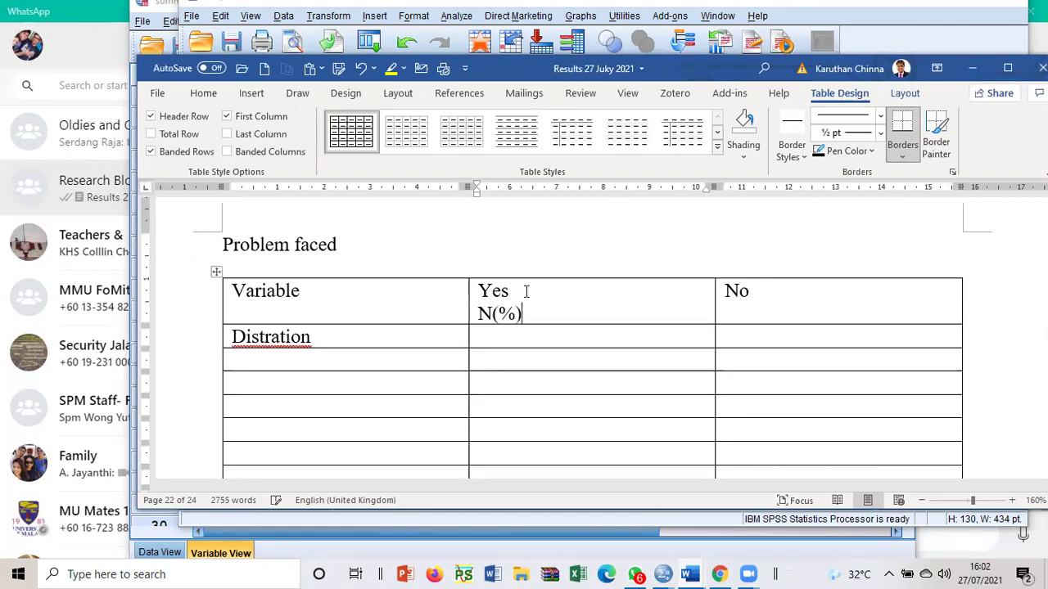
pyautogui.moveTo(479, 314); pyautogui.dragTo(489, 314)
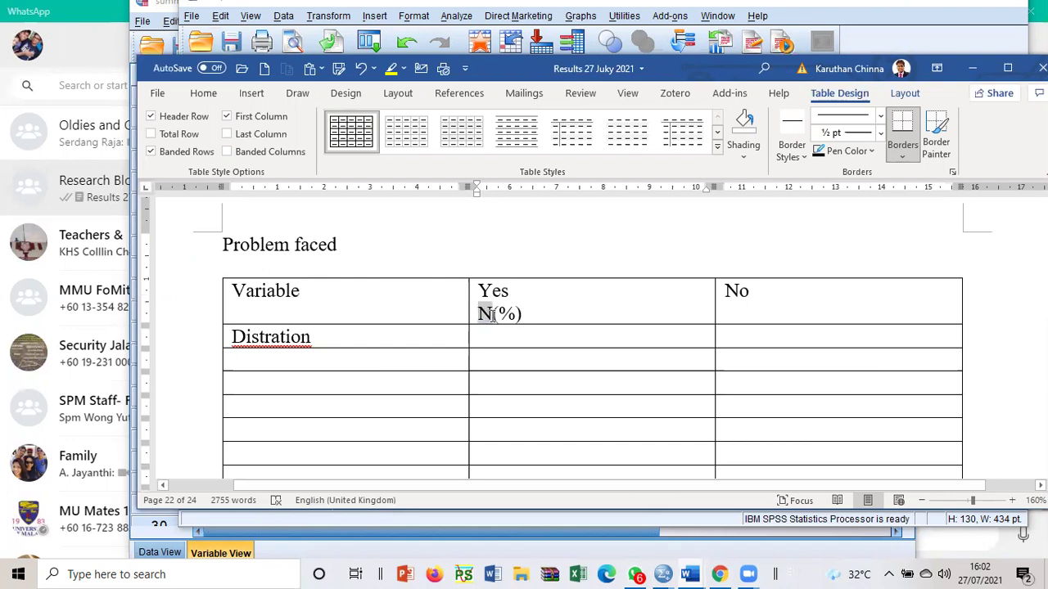
pyautogui.write('n')
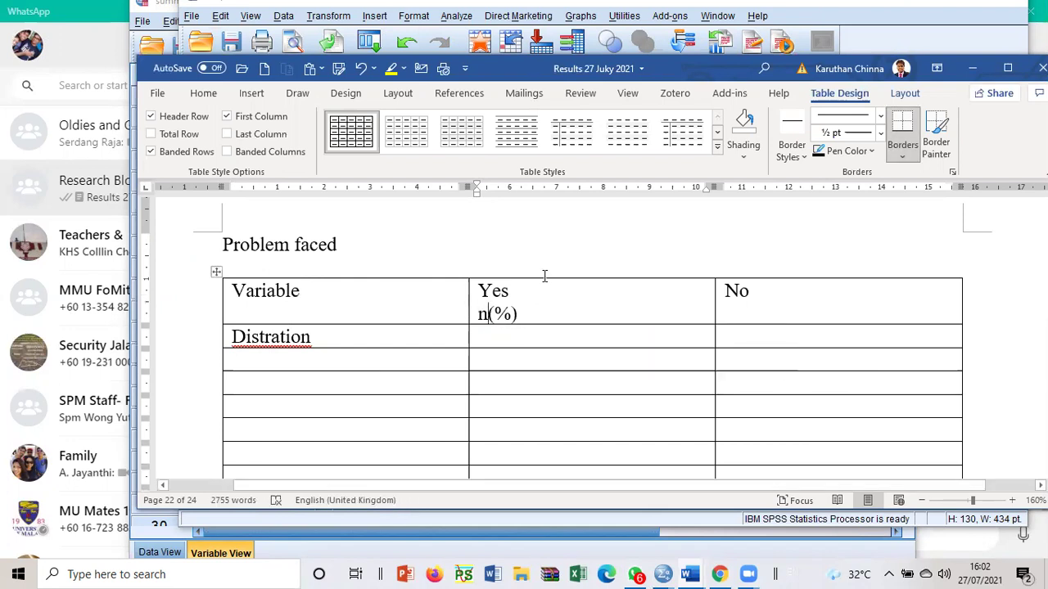
pyautogui.click(736, 321)
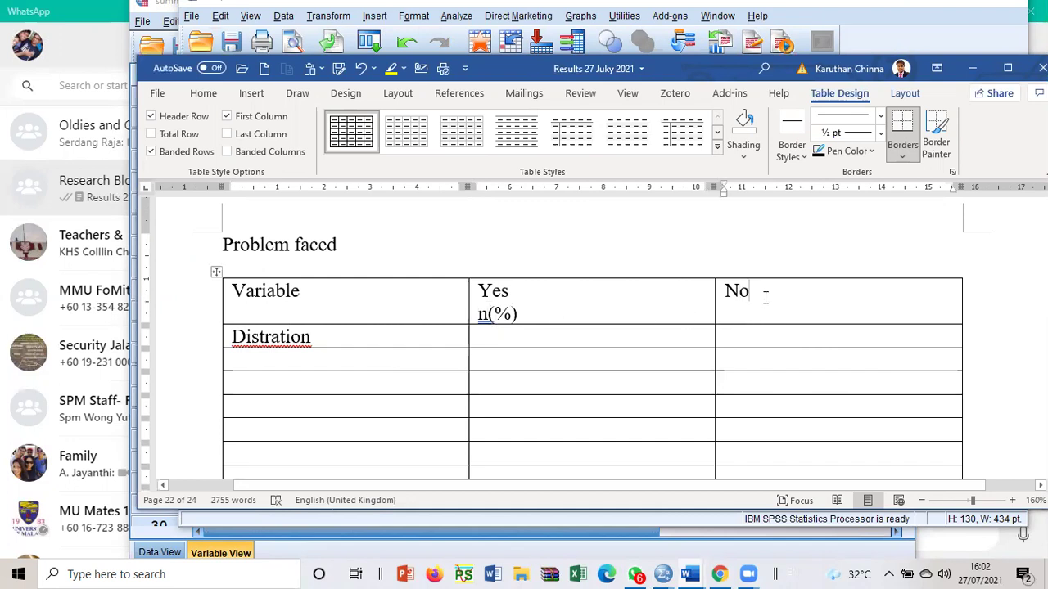